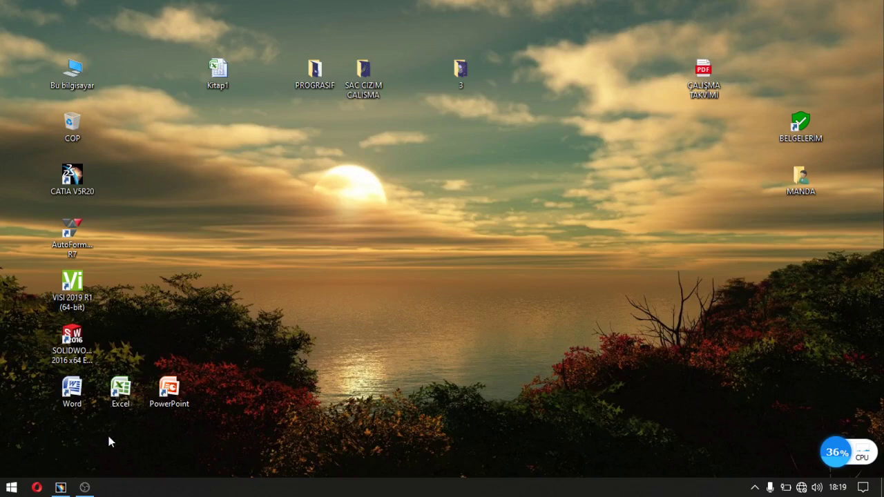
- Launch Excel with a blank Kitap1 workbook, then minimize it to show the desktop
{"action": "mouse_move", "coordinate": [84, 487]}
{"action": "double_click", "coordinate": [131, 398]}
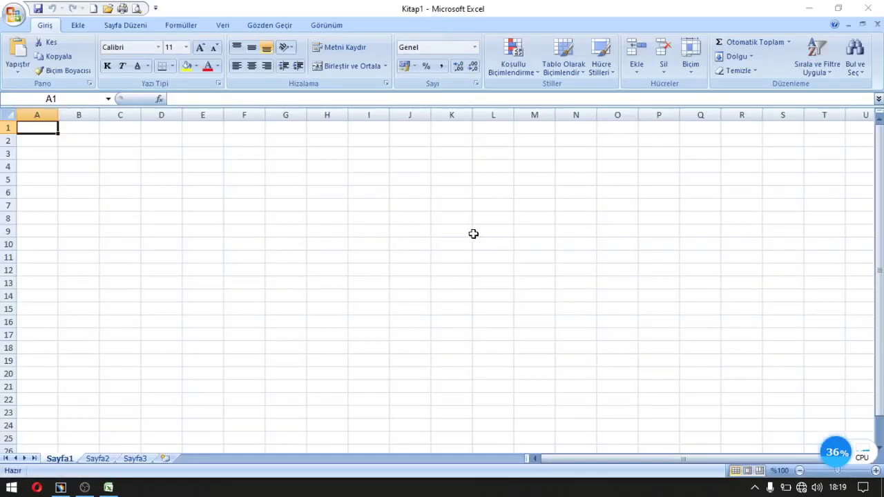
{"action": "left_click", "coordinate": [462, 232]}
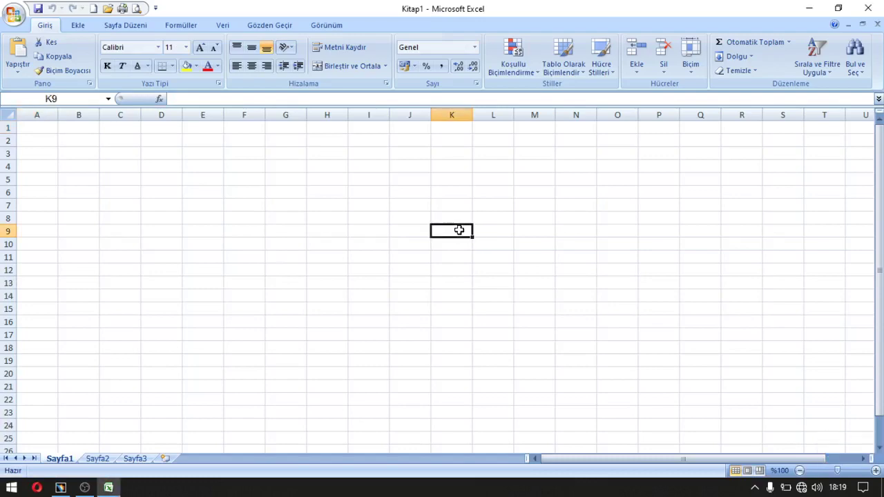
{"action": "left_click", "coordinate": [810, 8]}
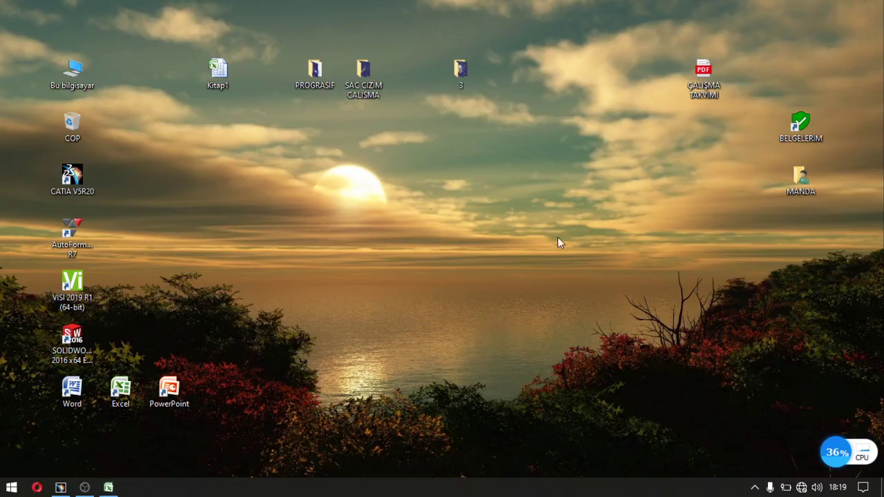
- Open folder 3 and drag the Product1 assembly file onto the CATIA window
{"action": "double_click", "coordinate": [470, 76]}
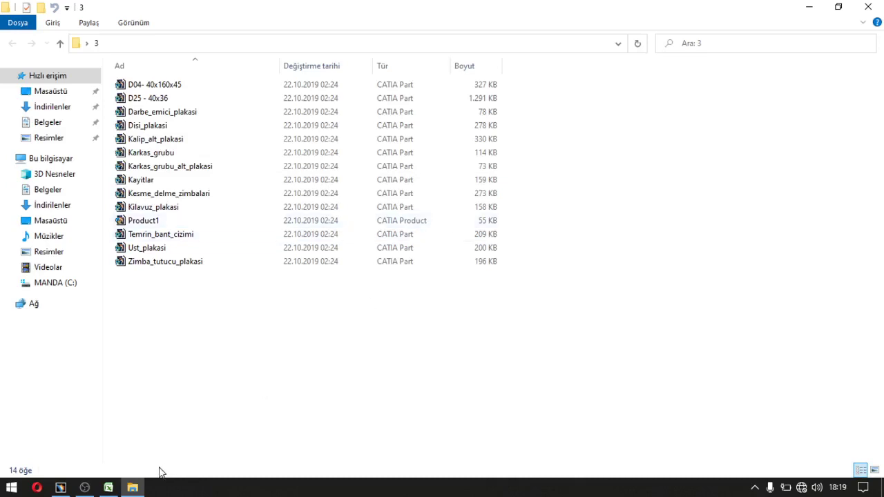
{"action": "mouse_move", "coordinate": [61, 483]}
{"action": "left_click", "coordinate": [59, 463]}
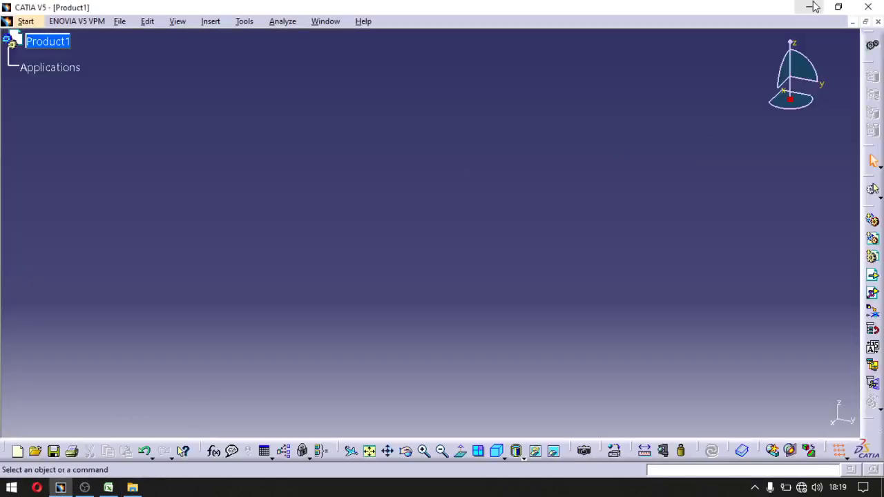
{"action": "left_click", "coordinate": [810, 7]}
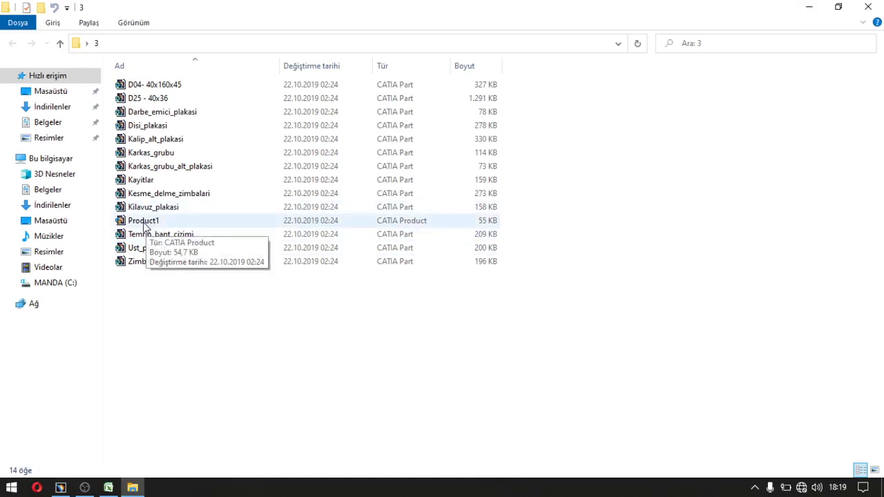
{"action": "left_click_drag", "start_coordinate": [143, 226], "coordinate": [163, 367]}
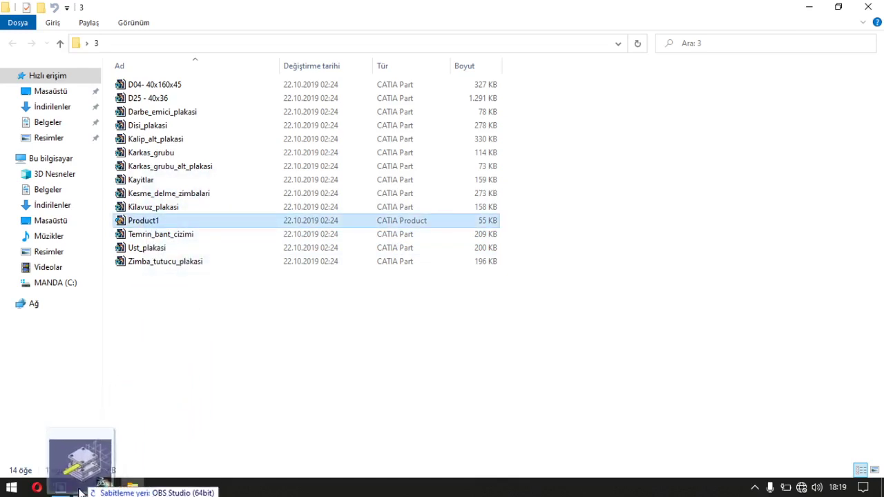
{"action": "mouse_move", "coordinate": [163, 367]}
{"action": "left_mouse_down"}
{"action": "mouse_move", "coordinate": [62, 495]}
{"action": "mouse_move", "coordinate": [308, 299]}
{"action": "left_mouse_up"}
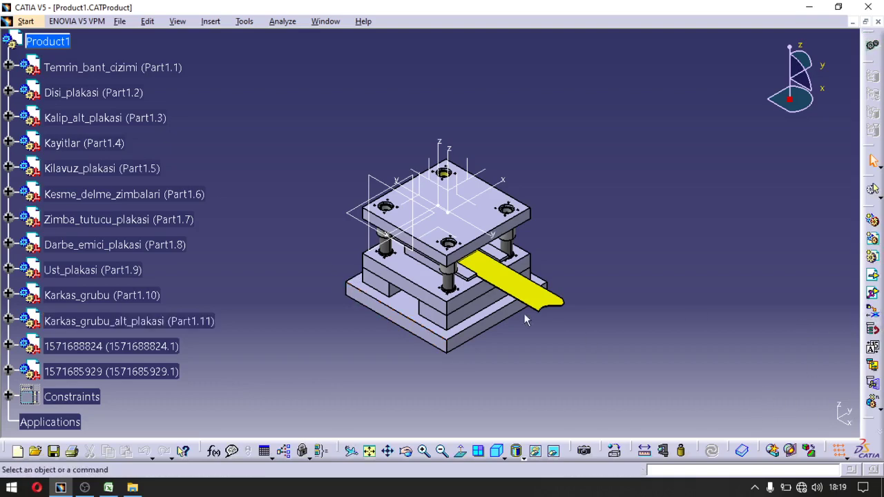
- Return to the blank Kitap1 workbook in Excel, leaving the die assembly open in CATIA
{"action": "left_click", "coordinate": [108, 489]}
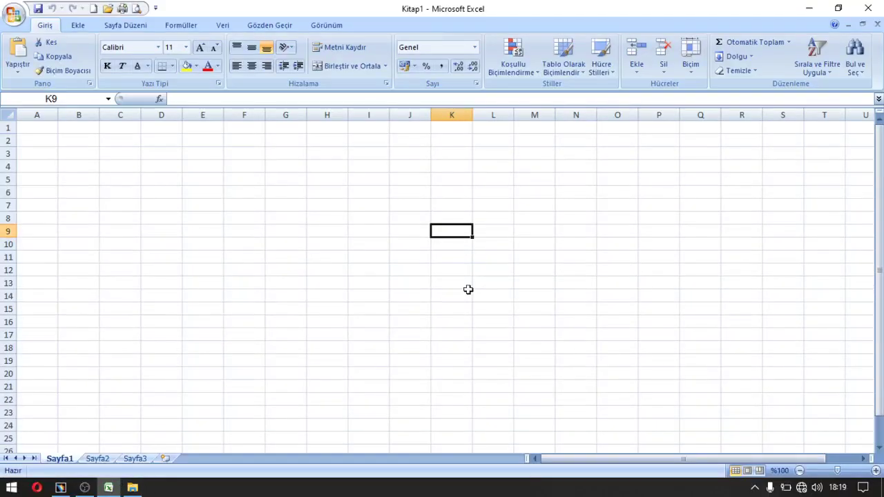
- Set the Kitap1 sheet's page orientation to landscape
{"action": "left_click", "coordinate": [61, 488]}
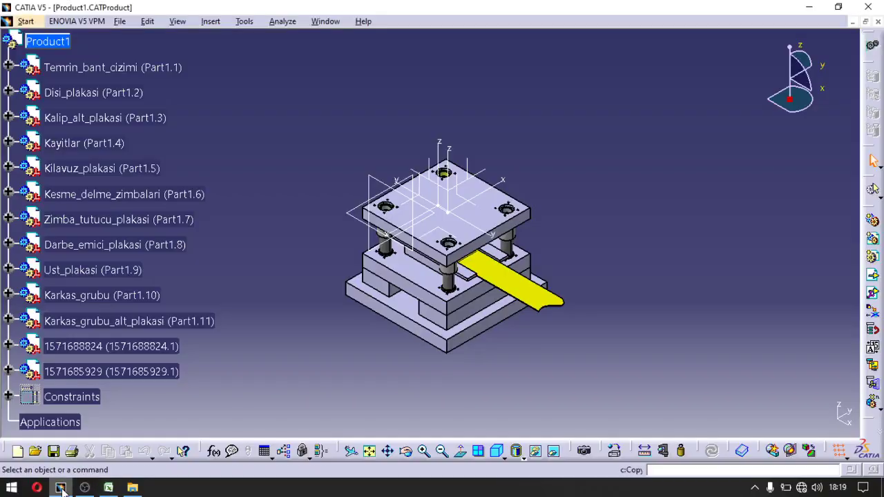
{"action": "left_click", "coordinate": [108, 489]}
{"action": "left_click", "coordinate": [339, 284]}
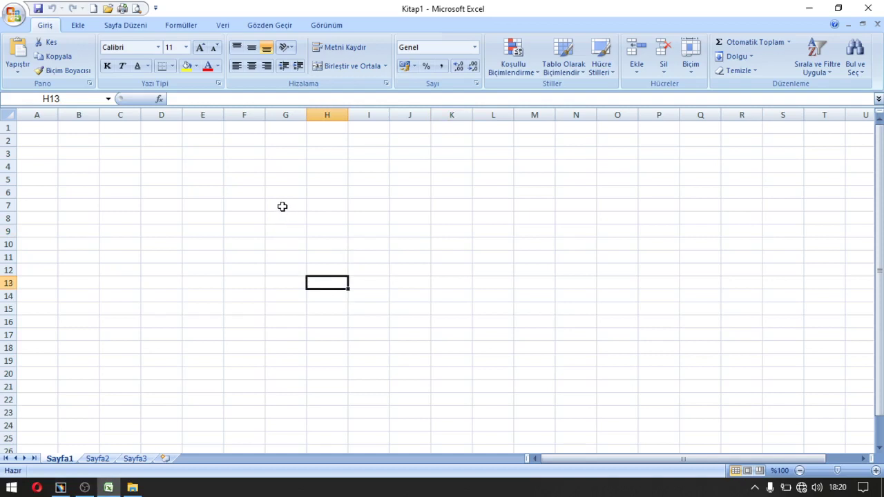
{"action": "left_click", "coordinate": [117, 31]}
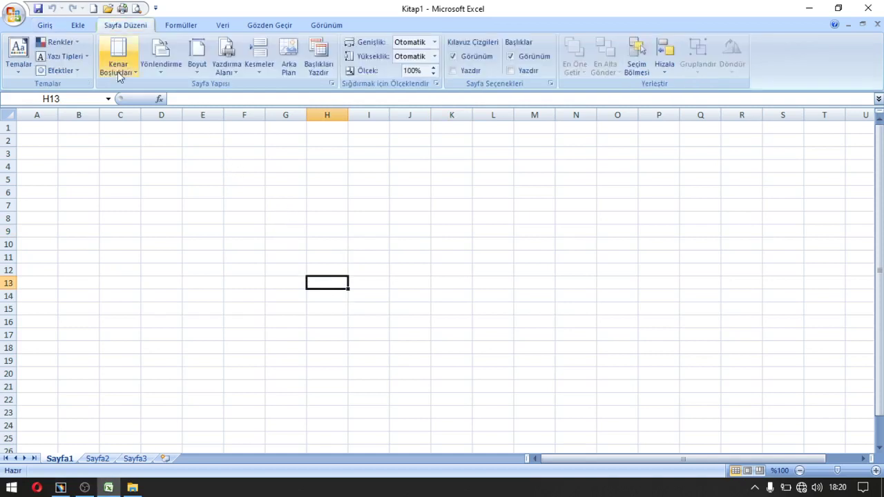
{"action": "left_click", "coordinate": [164, 74]}
{"action": "left_click", "coordinate": [181, 122]}
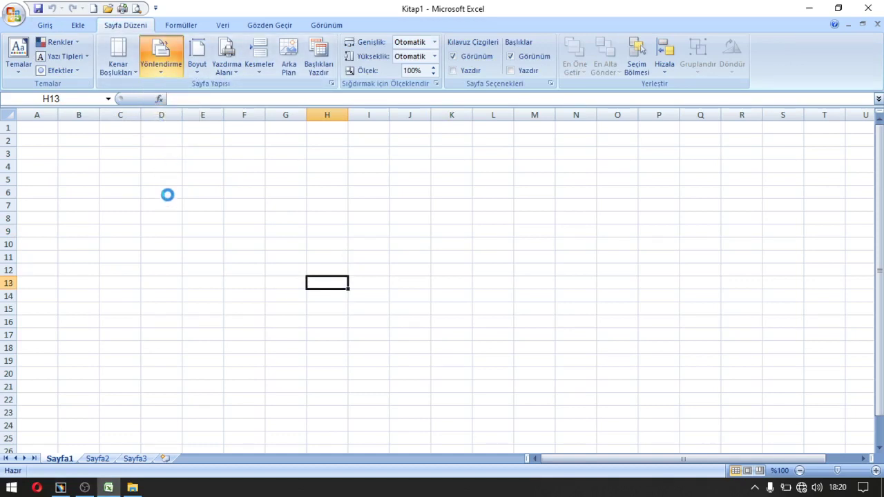
- Switch the sheet to Page Layout view
{"action": "left_click", "coordinate": [45, 26]}
{"action": "left_click", "coordinate": [77, 26]}
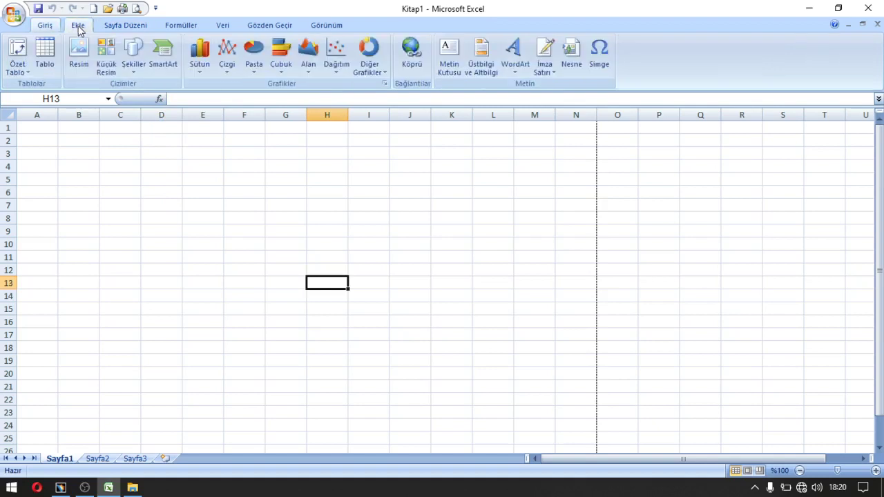
{"action": "left_click", "coordinate": [124, 26]}
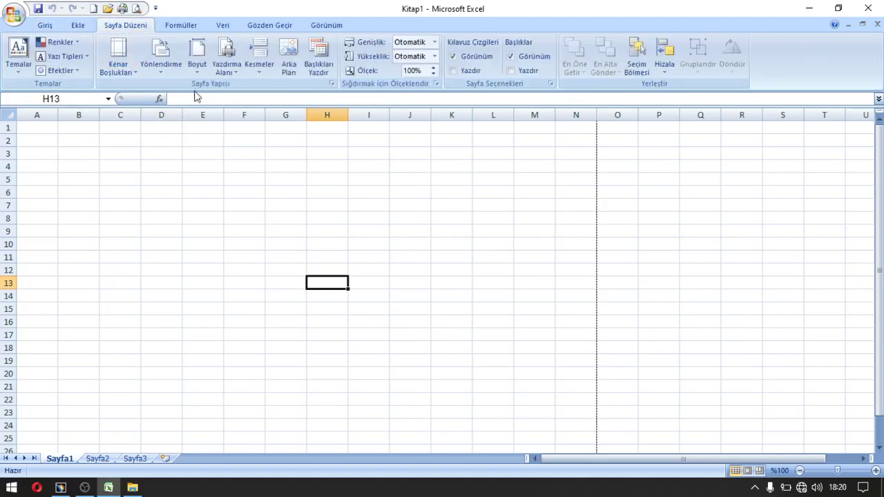
{"action": "left_click", "coordinate": [335, 25]}
{"action": "left_click", "coordinate": [47, 56]}
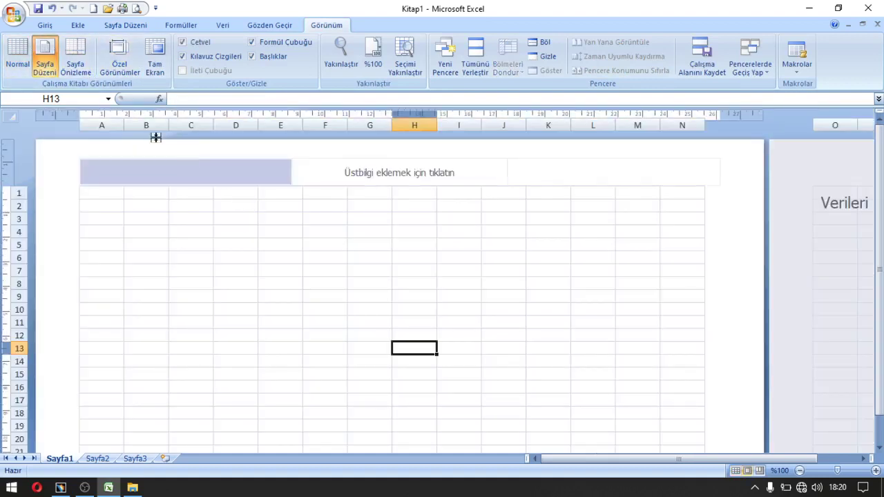
- Bring up the page margin presets on the Page Layout tab
{"action": "left_click", "coordinate": [46, 26]}
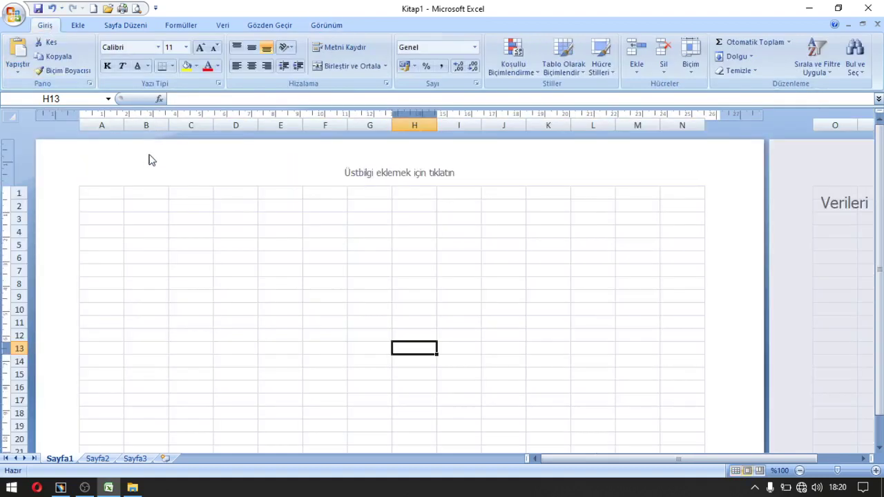
{"action": "left_click", "coordinate": [130, 24]}
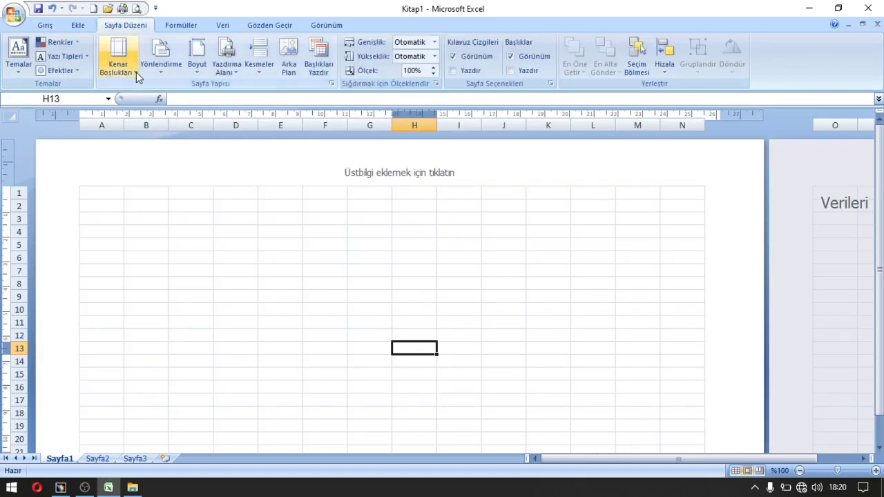
{"action": "left_click", "coordinate": [118, 55]}
- In Custom Margins, lower the top and bottom margins to 0,5
{"action": "left_click", "coordinate": [165, 272]}
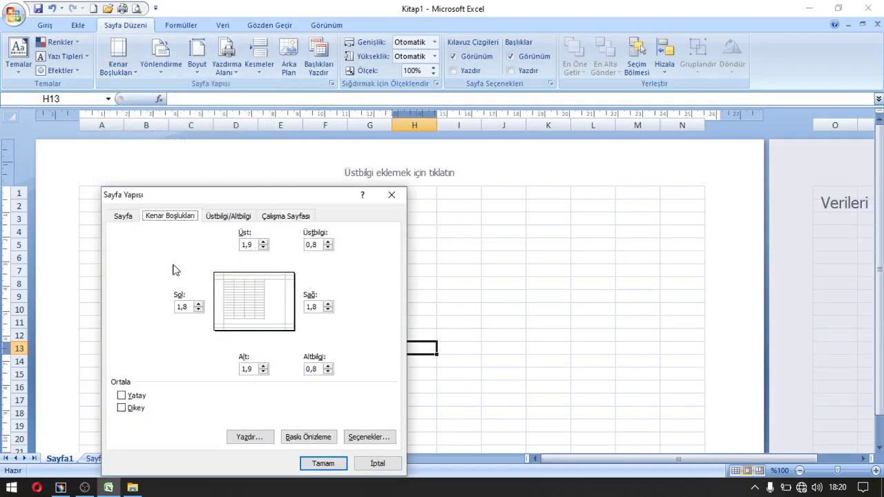
{"action": "left_click_drag", "start_coordinate": [297, 196], "coordinate": [357, 46]}
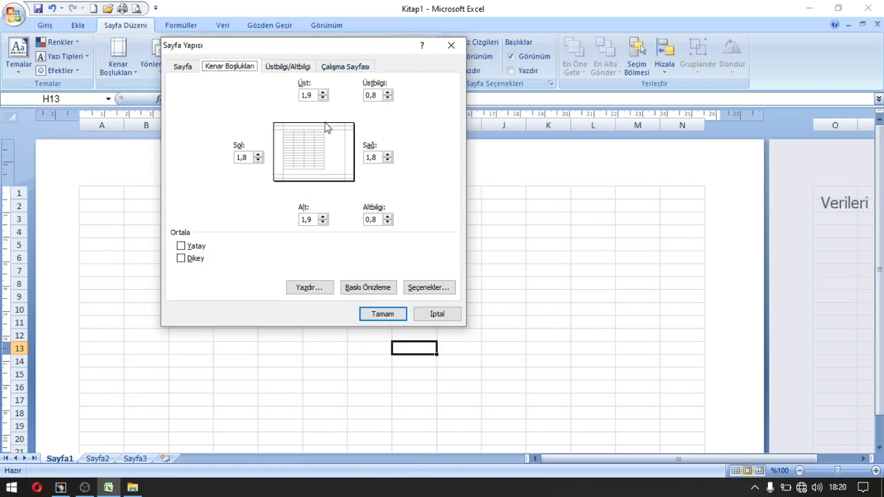
{"action": "left_click", "coordinate": [315, 95]}
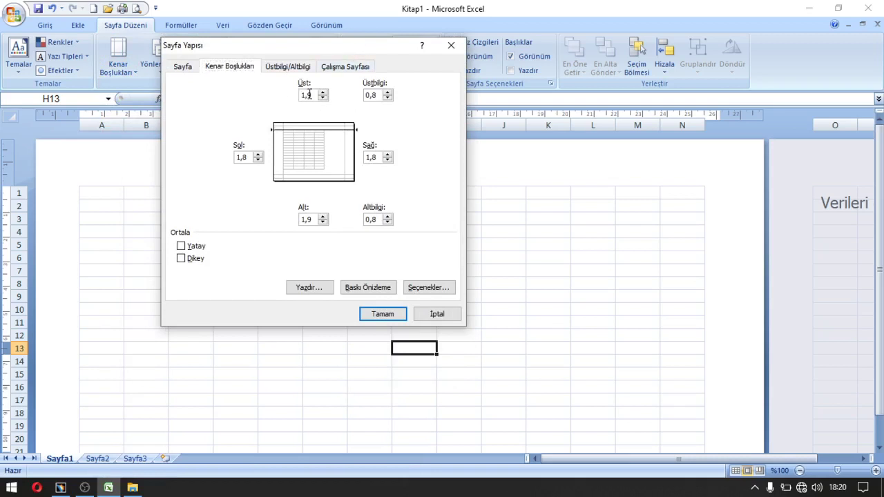
{"action": "key", "text": "shift+Home"}
{"action": "left_click", "coordinate": [322, 98]}
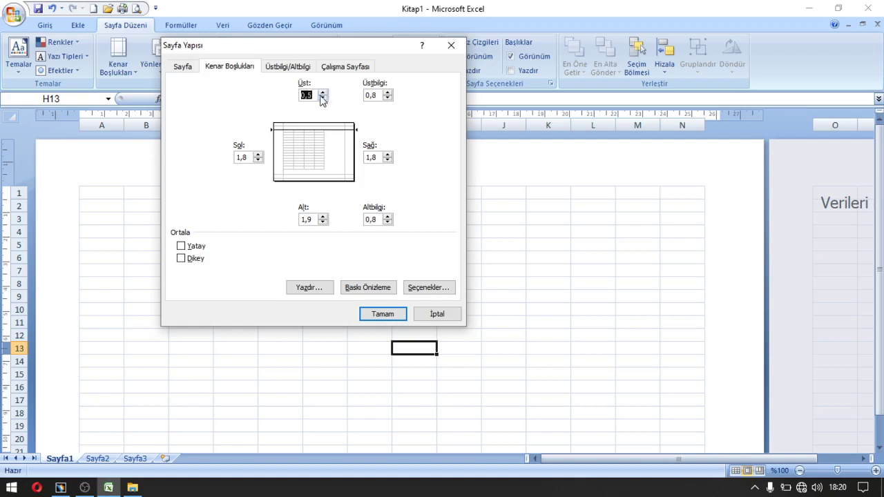
{"action": "left_click", "coordinate": [323, 222]}
{"action": "left_click", "coordinate": [322, 222]}
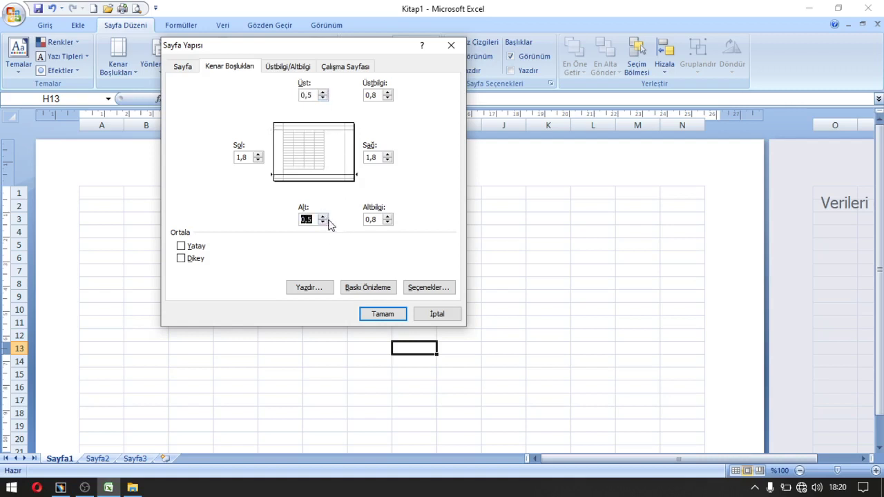
- Lower left and right margins to 0,5, reduce header and footer to 0, and apply
{"action": "left_click", "coordinate": [258, 160]}
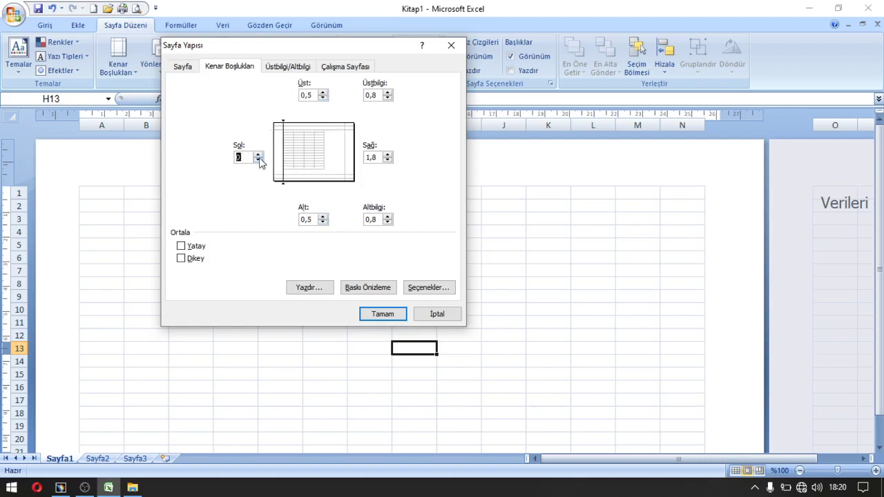
{"action": "left_click", "coordinate": [258, 160]}
{"action": "left_click", "coordinate": [387, 160]}
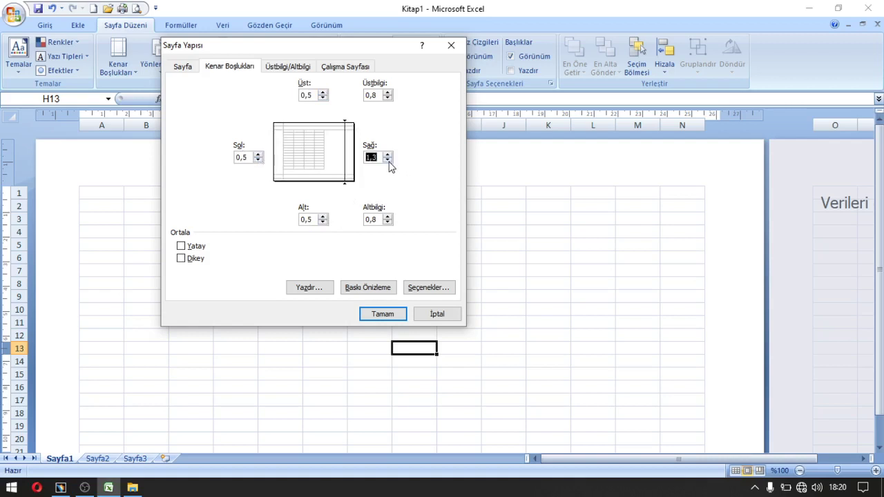
{"action": "left_click", "coordinate": [388, 160]}
{"action": "left_click", "coordinate": [388, 223]}
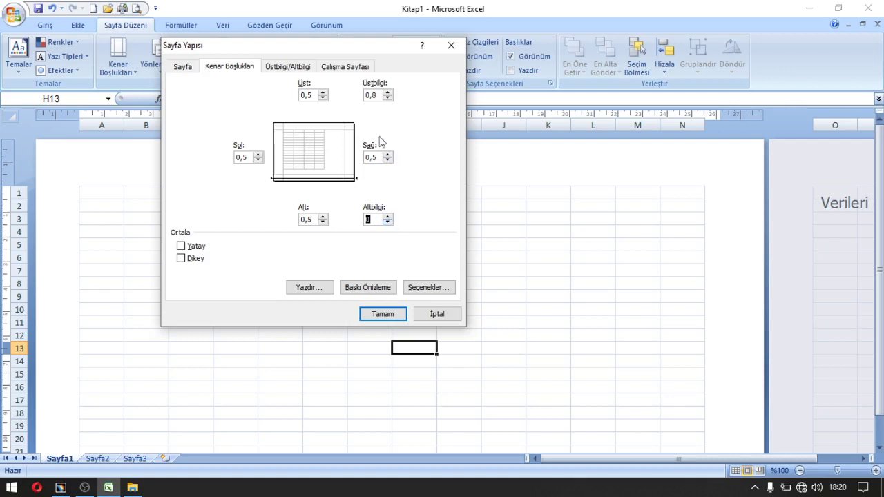
{"action": "left_click", "coordinate": [388, 100]}
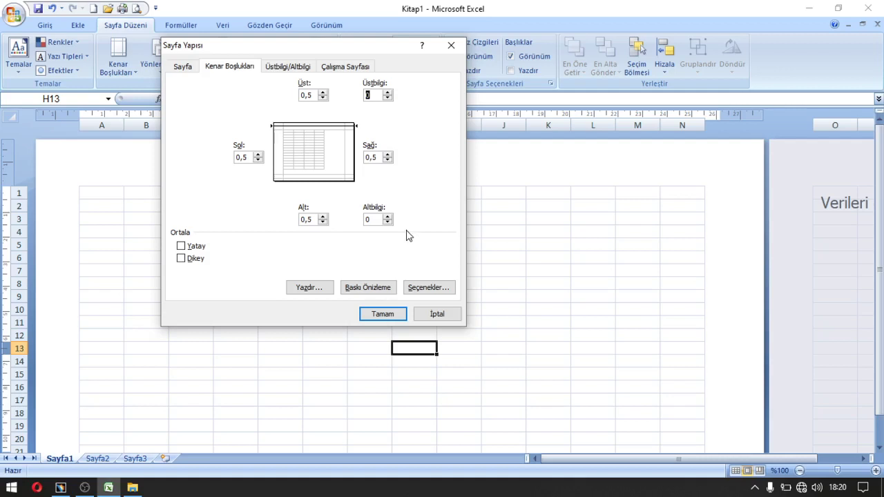
{"action": "left_click", "coordinate": [385, 316]}
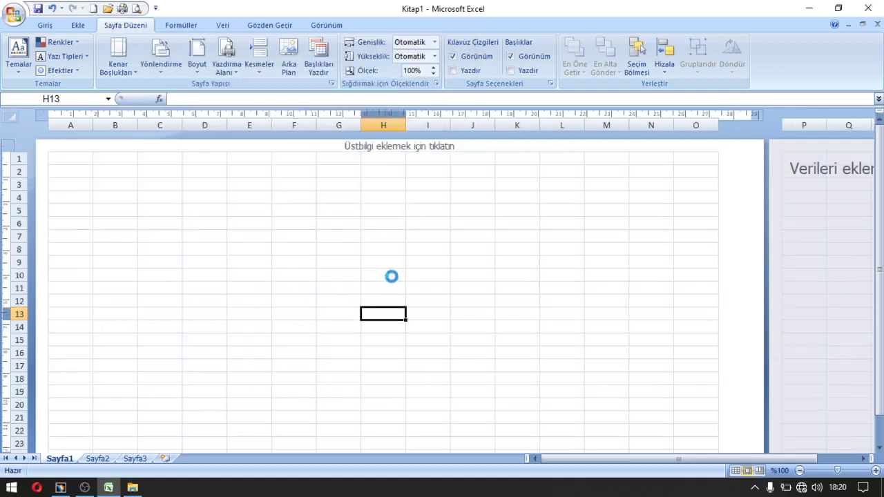
- Select columns A through AC and set their column width to 1
{"action": "left_click", "coordinate": [391, 276]}
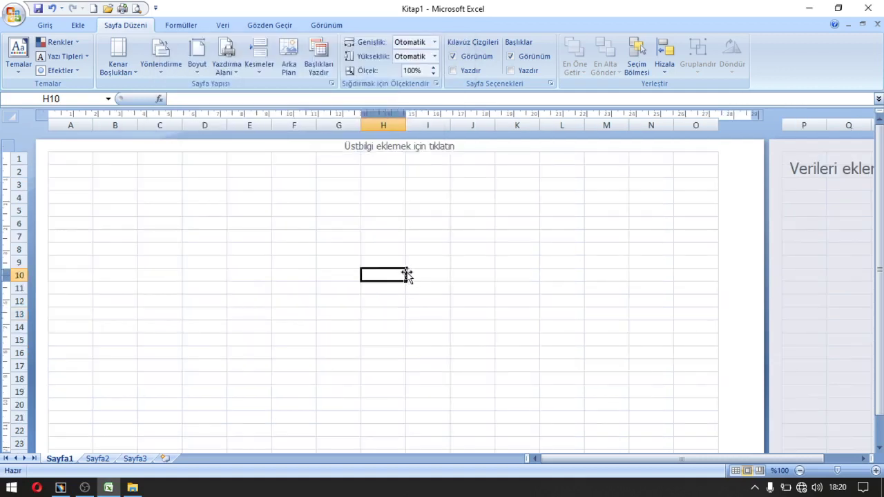
{"action": "left_click", "coordinate": [71, 124]}
{"action": "right_click", "coordinate": [73, 124]}
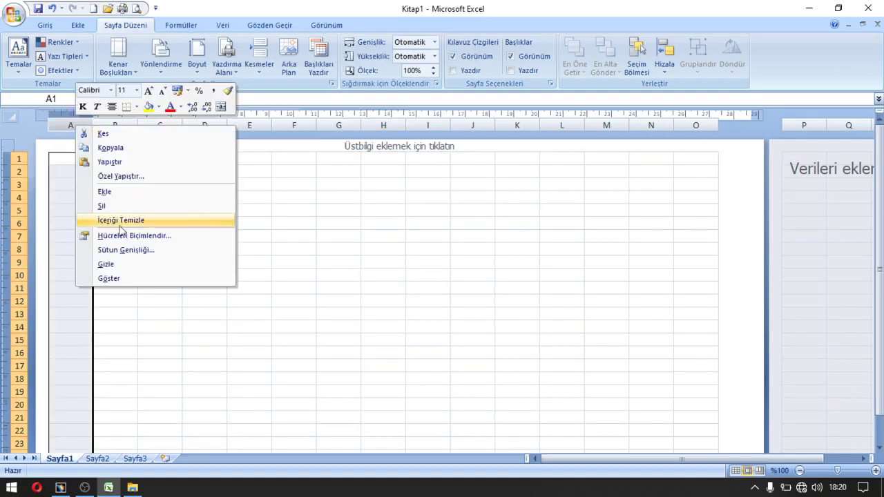
{"action": "left_click", "coordinate": [121, 252]}
{"action": "left_click", "coordinate": [141, 260]}
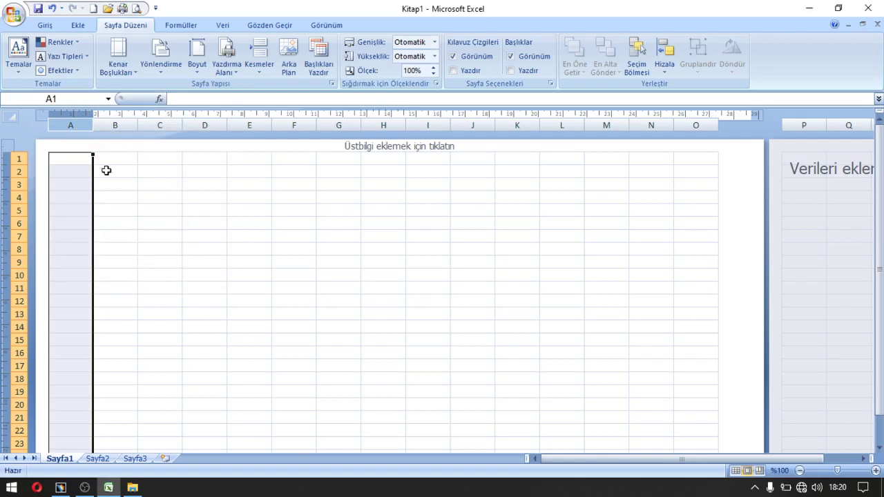
{"action": "left_click_drag", "start_coordinate": [71, 124], "coordinate": [770, 124]}
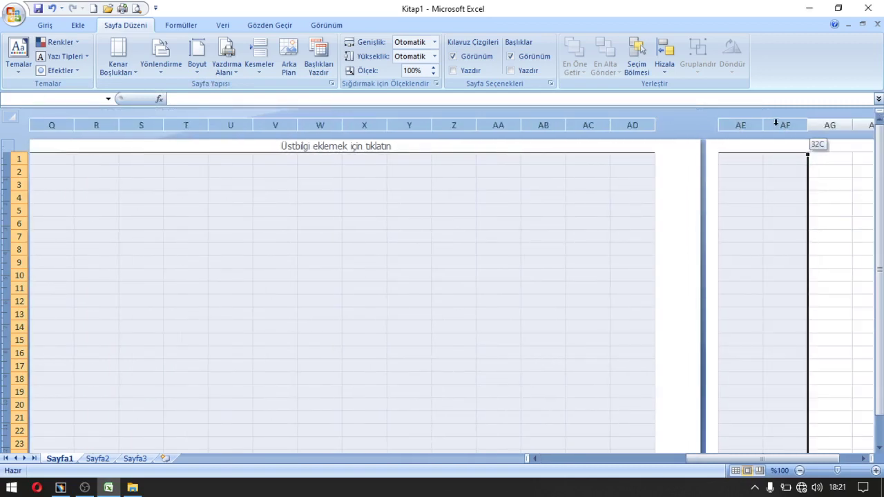
{"action": "right_click", "coordinate": [776, 123]}
{"action": "left_click", "coordinate": [693, 245]}
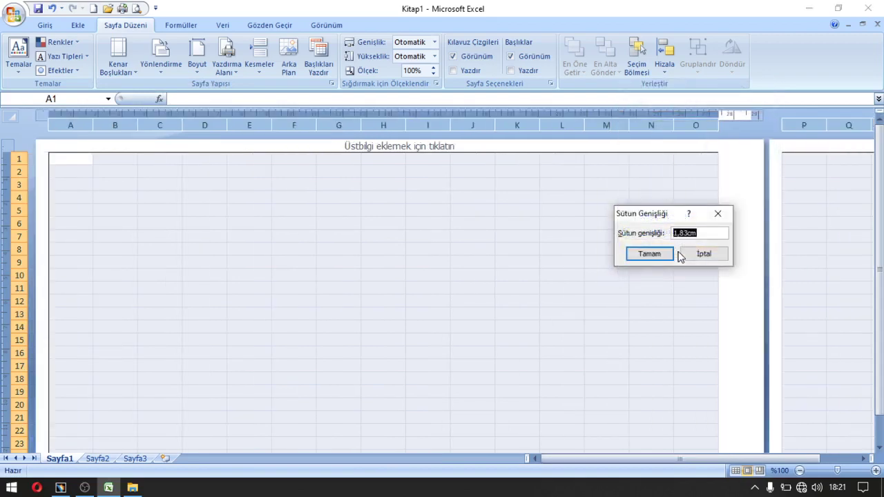
{"action": "type", "text": "1"}
{"action": "key", "text": "Return"}
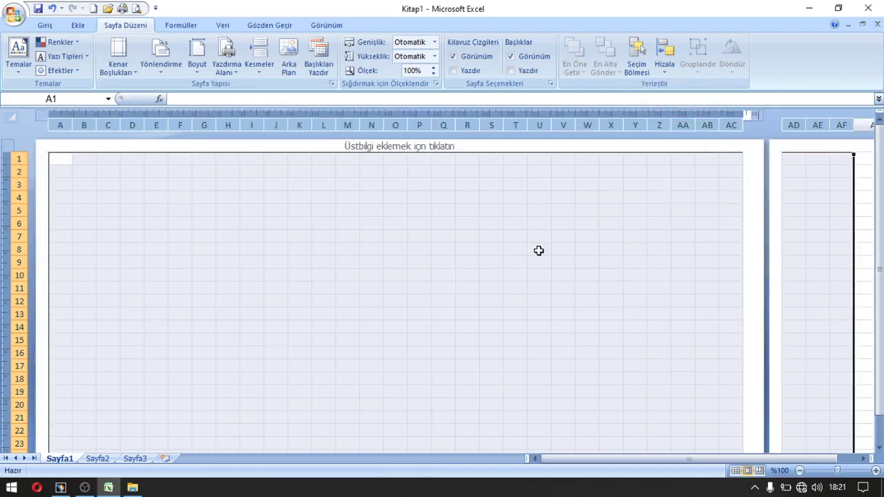
- Select rows 1 through 78 and give them a smaller row height
{"action": "left_click", "coordinate": [501, 251]}
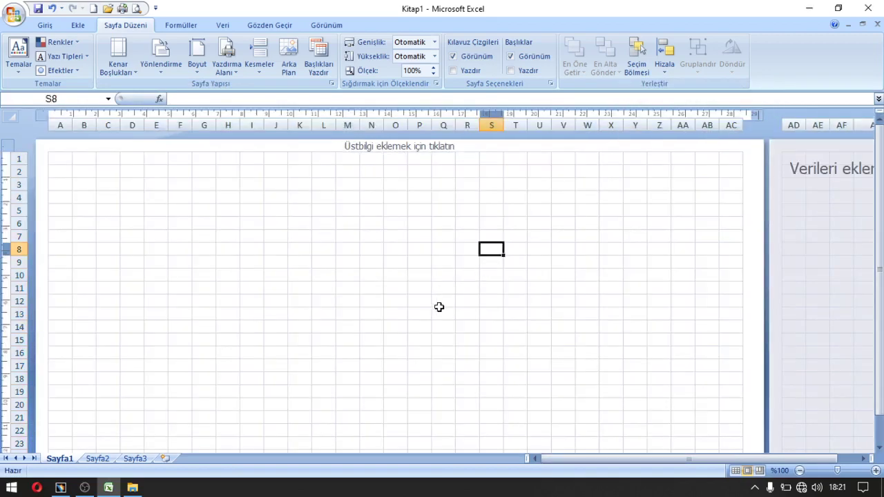
{"action": "left_click_drag", "start_coordinate": [19, 159], "coordinate": [18, 439]}
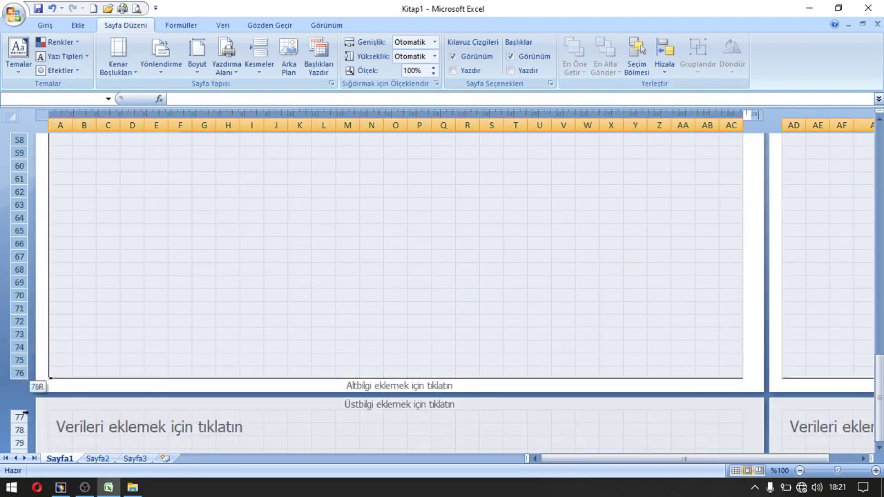
{"action": "left_click_drag", "start_coordinate": [18, 440], "coordinate": [21, 404]}
{"action": "right_click", "coordinate": [17, 405]}
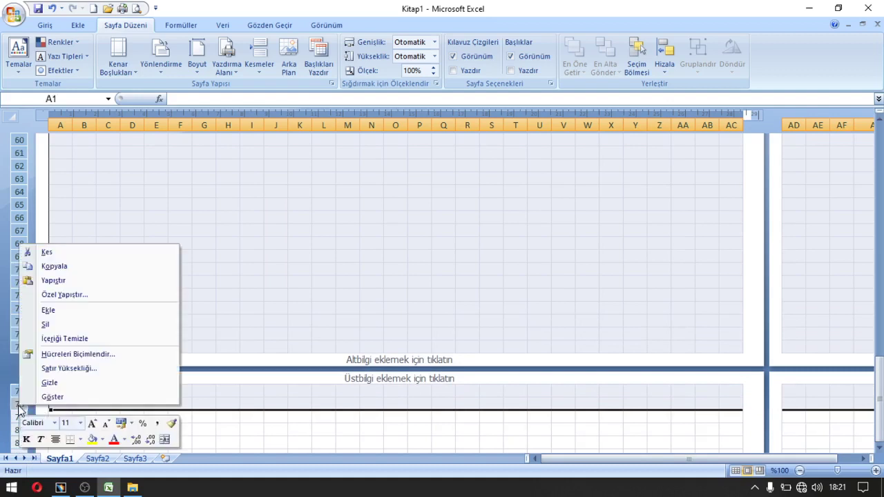
{"action": "left_click", "coordinate": [64, 369]}
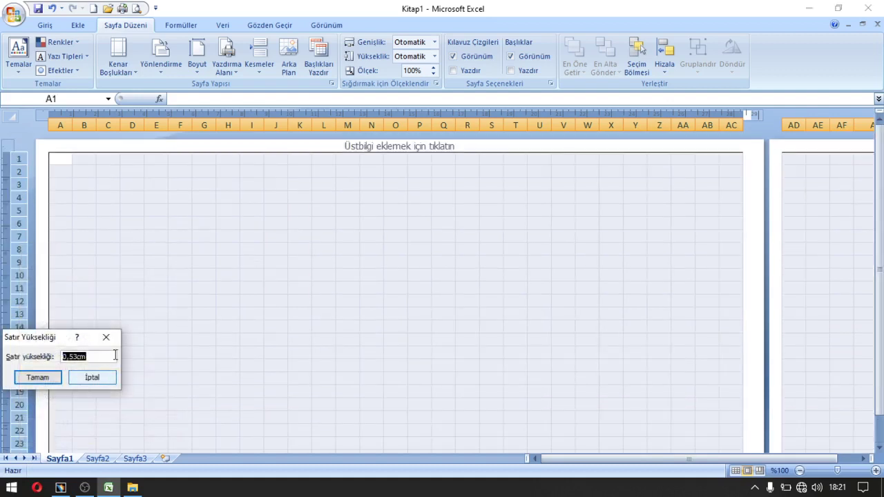
{"action": "type", "text": "0,"}
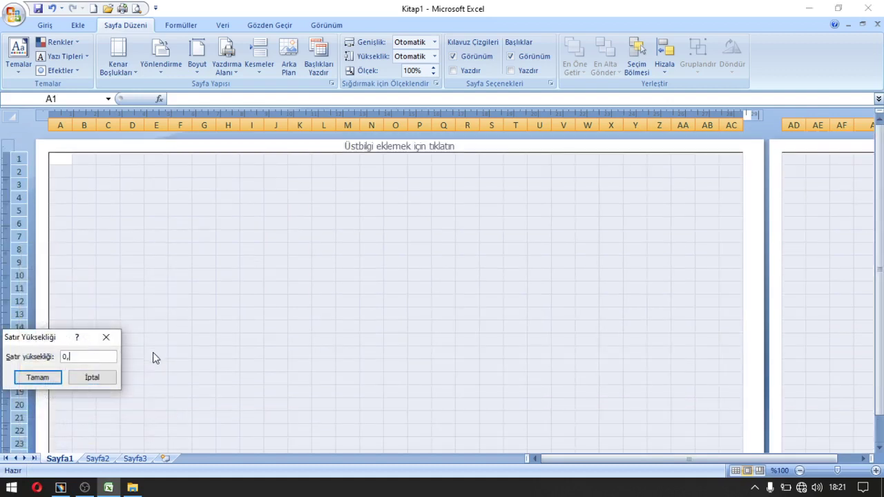
{"action": "key", "text": "Return"}
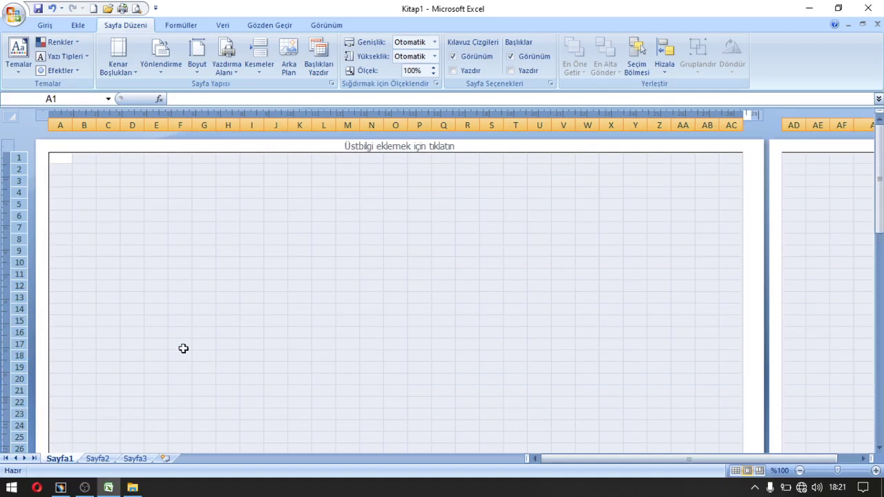
{"action": "left_click", "coordinate": [227, 315]}
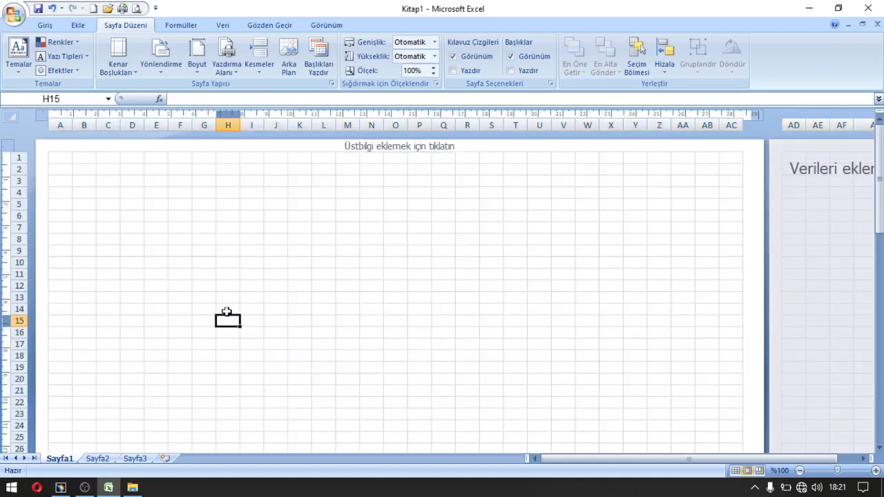
{"action": "left_click", "coordinate": [156, 8]}
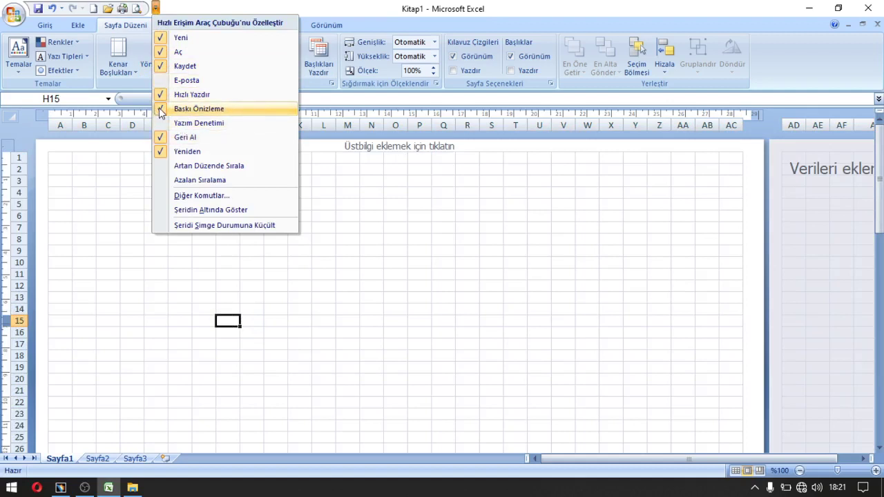
{"action": "left_click", "coordinate": [159, 109]}
{"action": "left_click", "coordinate": [141, 8]}
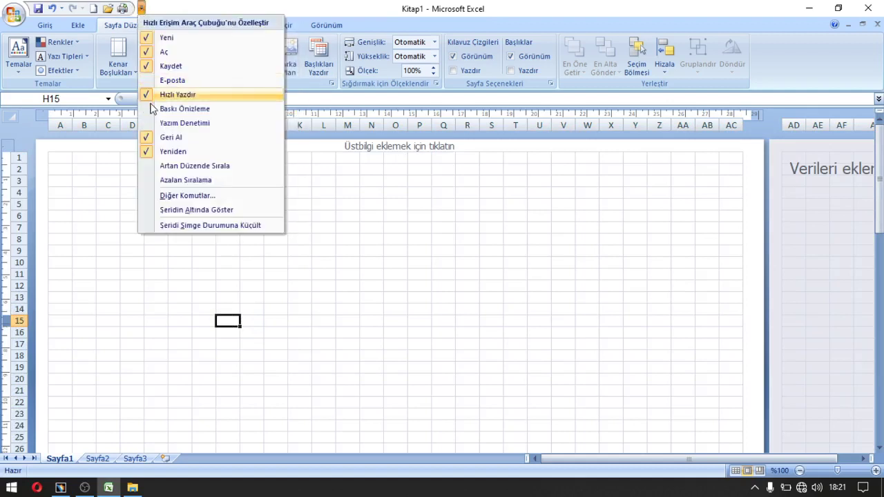
{"action": "left_click", "coordinate": [152, 109]}
{"action": "left_click", "coordinate": [138, 9]}
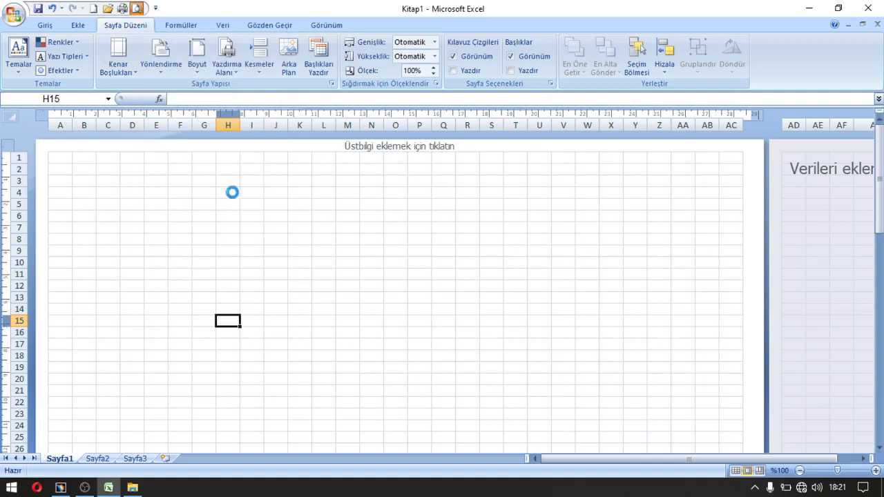
- Dismiss the nothing-to-print warning and merge A1:C4 into one centred cell
{"action": "left_click", "coordinate": [428, 280]}
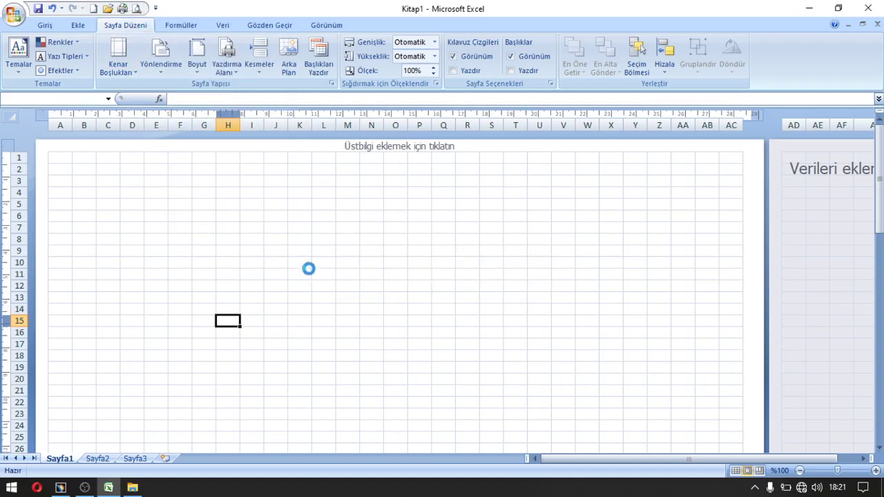
{"action": "left_click", "coordinate": [307, 266]}
{"action": "left_click_drag", "start_coordinate": [58, 157], "coordinate": [119, 190]}
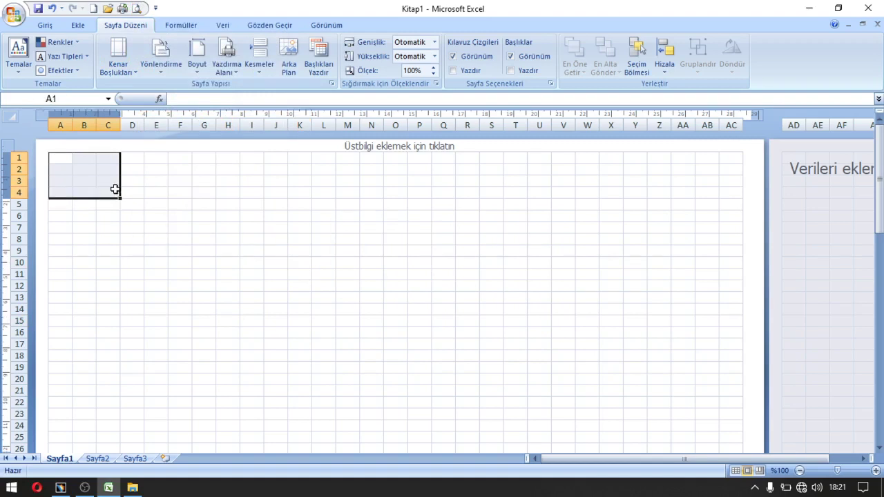
{"action": "left_click", "coordinate": [45, 25]}
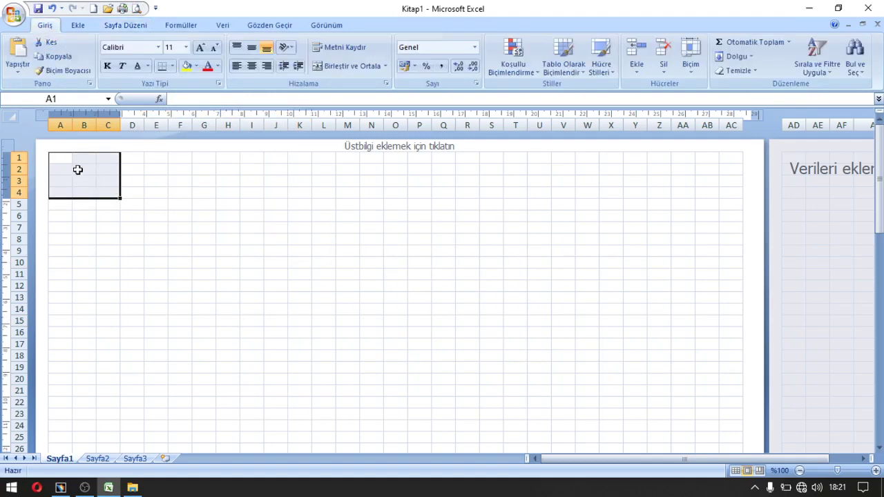
{"action": "left_click_drag", "start_coordinate": [60, 158], "coordinate": [103, 192]}
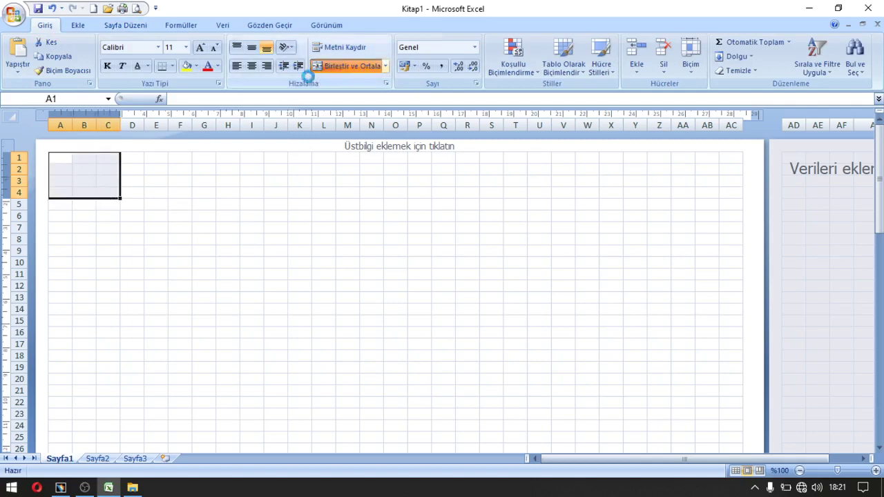
{"action": "left_click", "coordinate": [345, 66]}
{"action": "left_click", "coordinate": [257, 228]}
{"action": "left_click", "coordinate": [89, 177]}
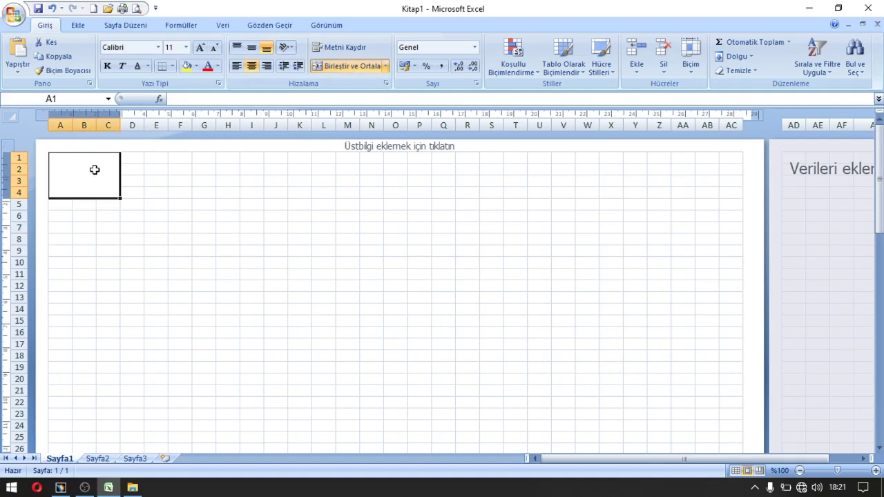
- Merge D1:P2 and Q1:AC2, then copy the merged cells down into rows 3–4
{"action": "left_click_drag", "start_coordinate": [133, 160], "coordinate": [411, 172]}
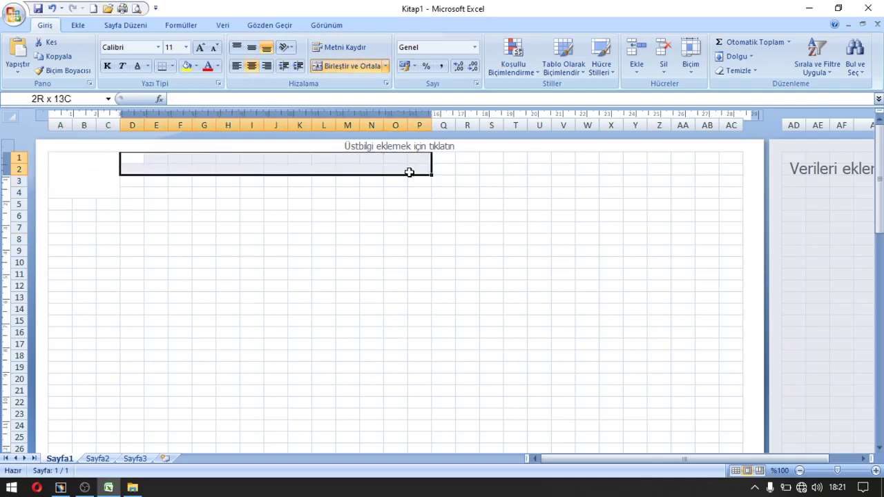
{"action": "left_click_drag", "start_coordinate": [405, 172], "coordinate": [739, 172]}
{"action": "left_click", "coordinate": [318, 67]}
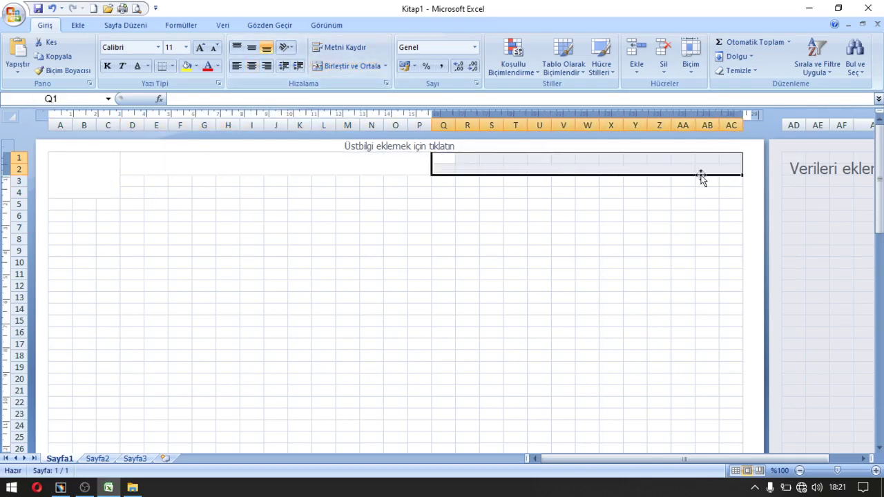
{"action": "left_click", "coordinate": [320, 66]}
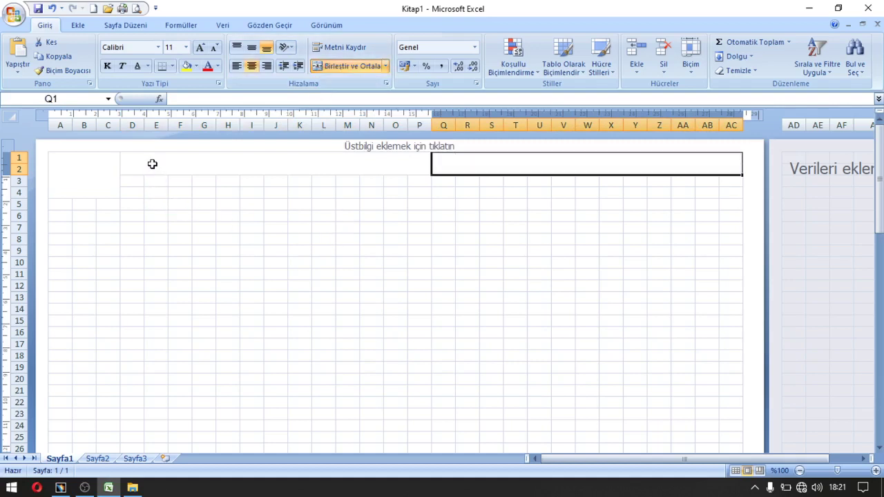
{"action": "left_click_drag", "start_coordinate": [153, 163], "coordinate": [476, 164]}
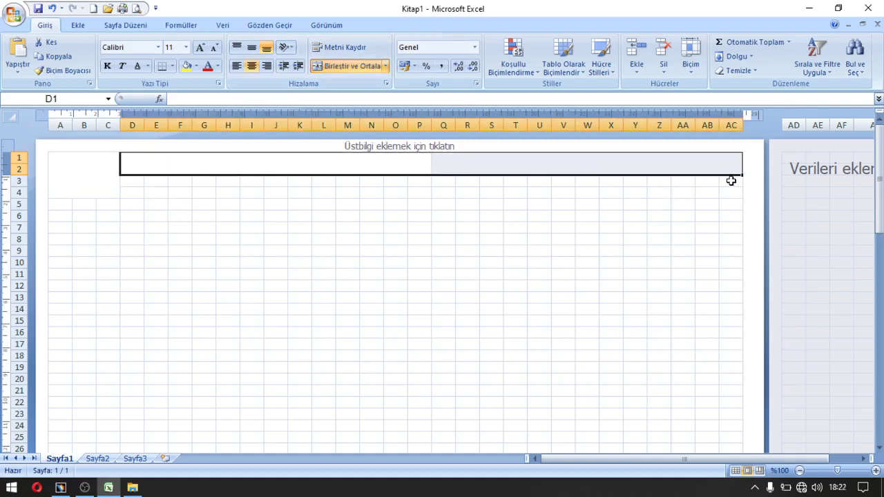
{"action": "left_click_drag", "start_coordinate": [743, 179], "coordinate": [736, 199]}
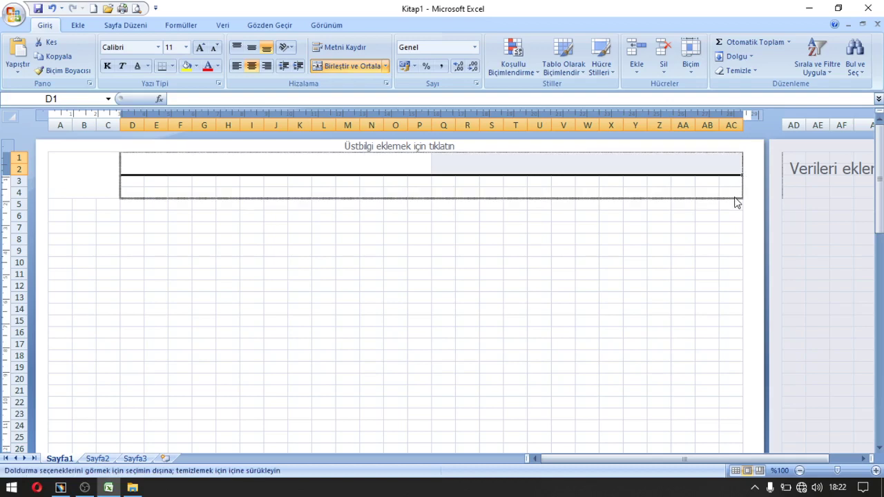
{"action": "left_click", "coordinate": [738, 203]}
{"action": "left_click", "coordinate": [560, 273]}
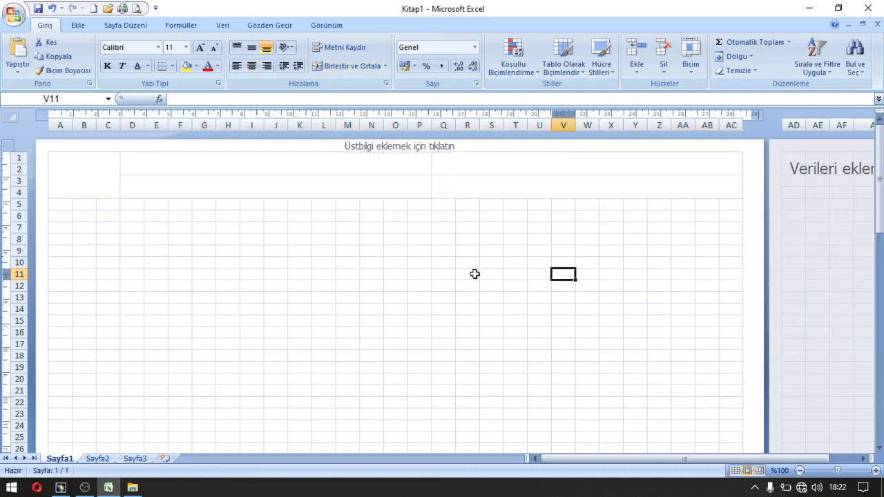
- Reselect the merged A1:C4 logo block and open the Start menu's program list
{"action": "left_click", "coordinate": [71, 195]}
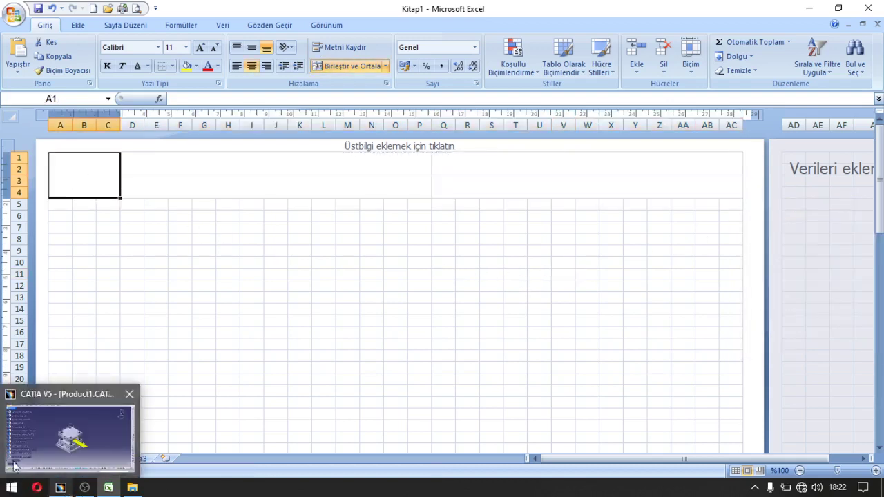
{"action": "left_click", "coordinate": [251, 272]}
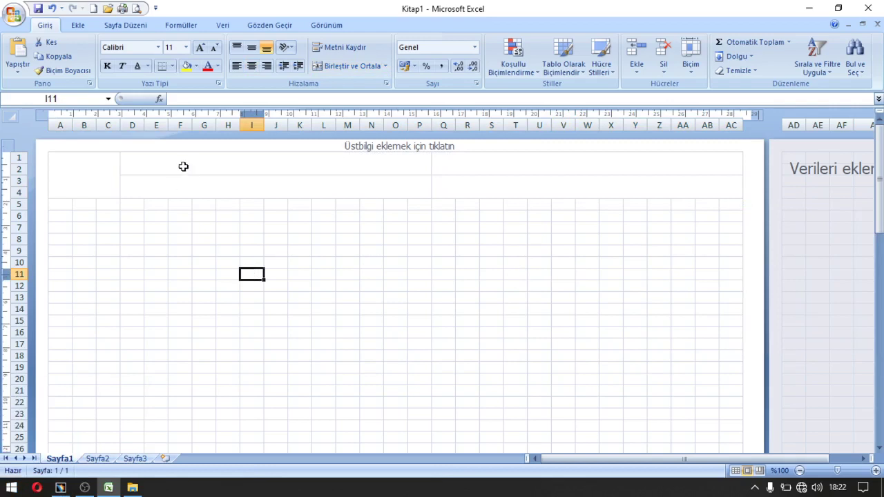
{"action": "left_click", "coordinate": [87, 173]}
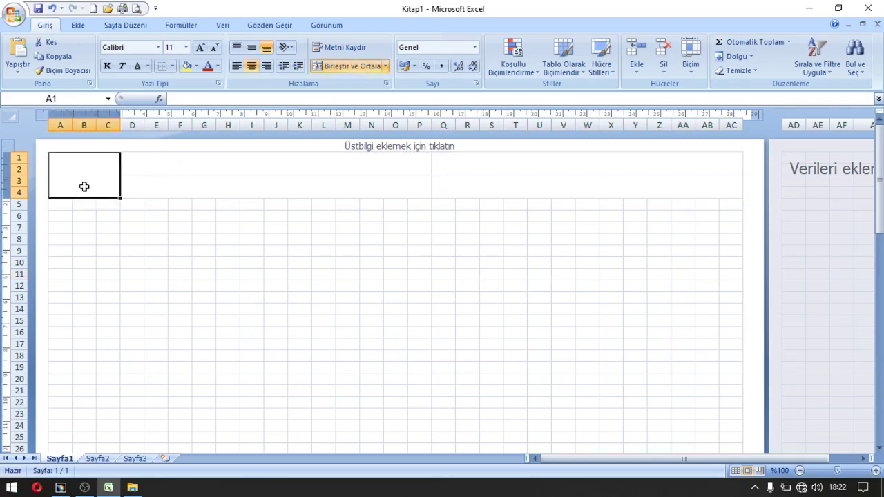
{"action": "left_click", "coordinate": [11, 488]}
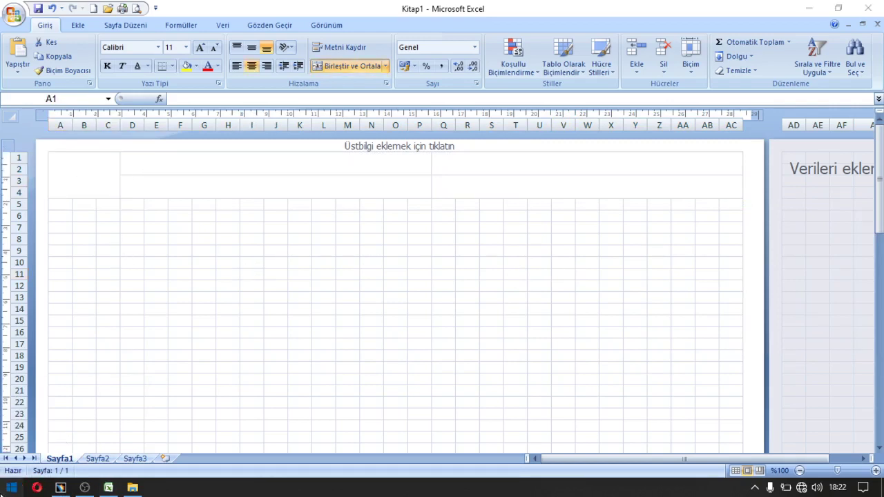
- Launch Paint and write the bold text label 11-G on the canvas
{"action": "left_click", "coordinate": [523, 184]}
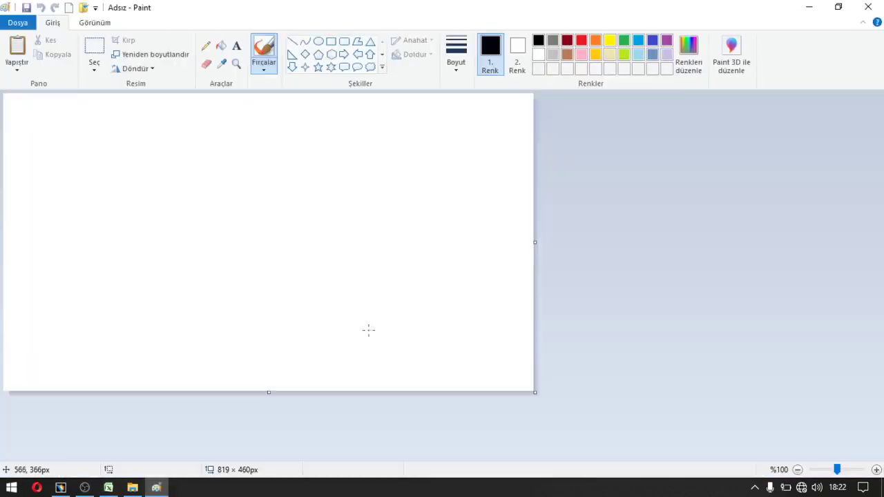
{"action": "left_click", "coordinate": [98, 44]}
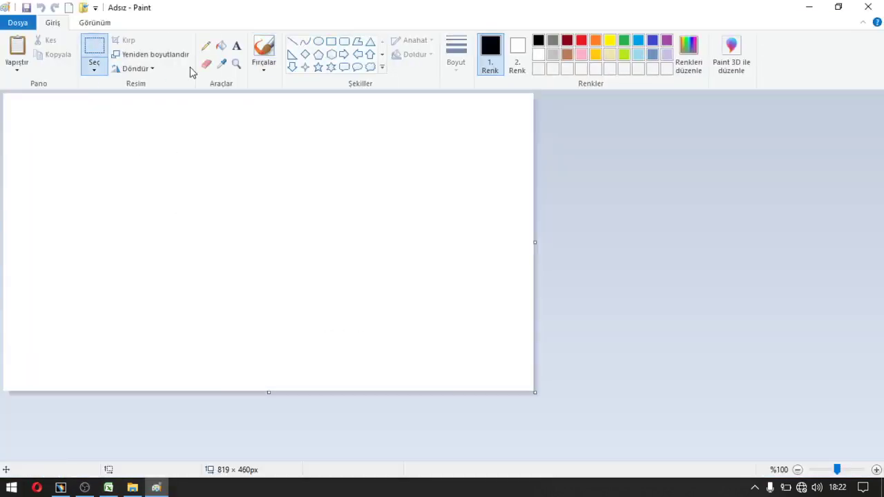
{"action": "left_click", "coordinate": [236, 46]}
{"action": "left_click_drag", "start_coordinate": [220, 205], "coordinate": [323, 272]}
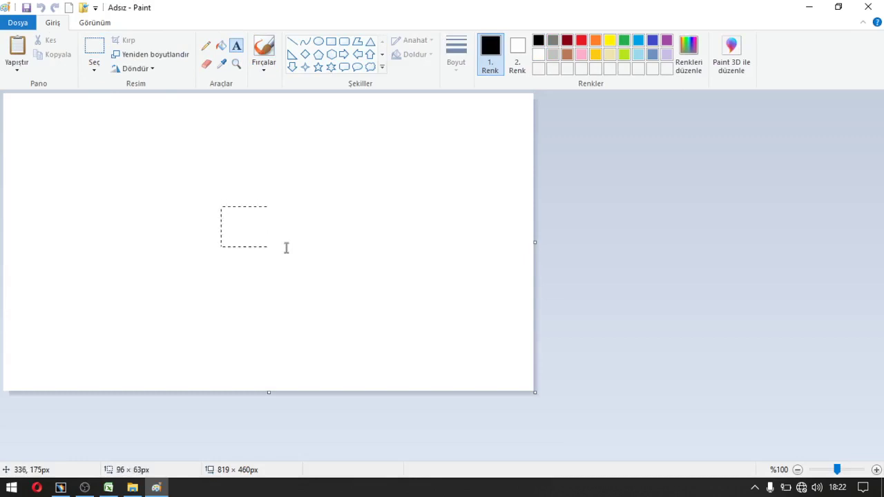
{"action": "type", "text": "1"}
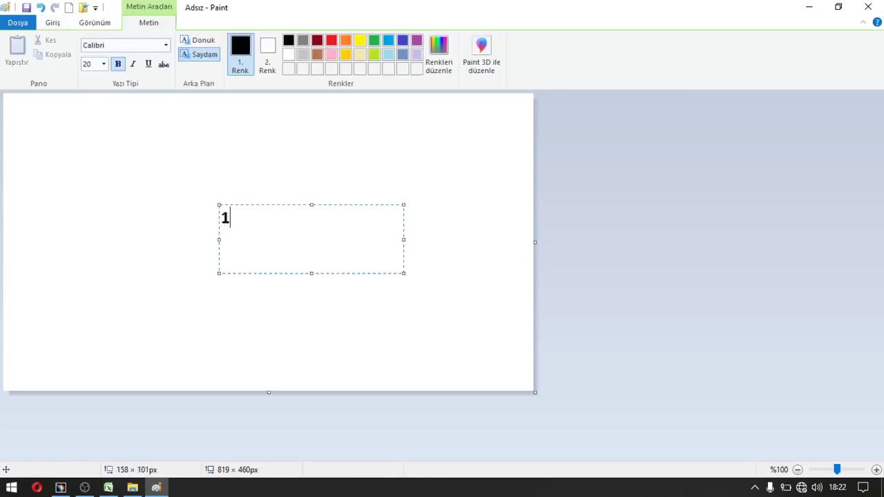
{"action": "type", "text": "1"}
{"action": "key", "text": "BackSpace"}
{"action": "type", "text": "G"}
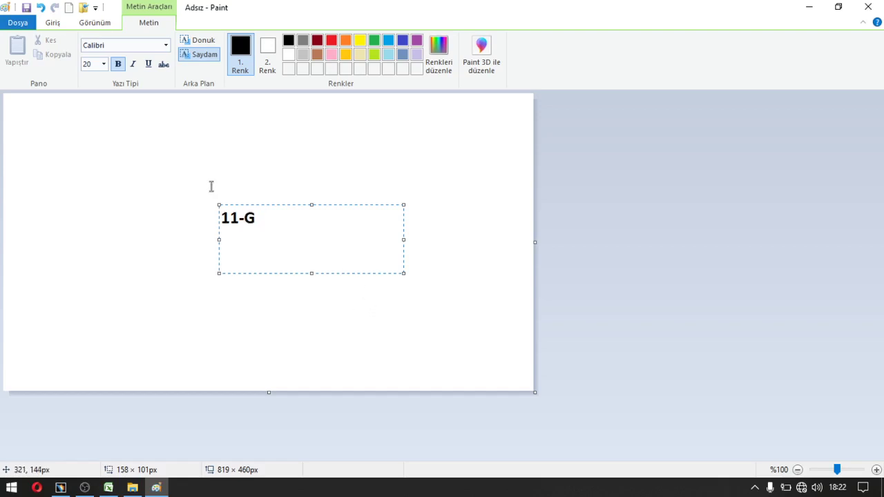
{"action": "left_click", "coordinate": [183, 241]}
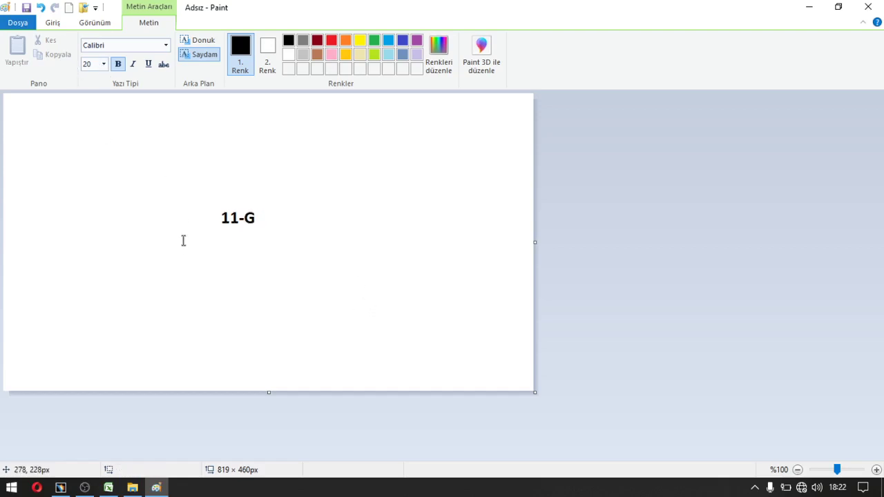
- Cut the 11-G text out of the canvas and return to the Excel workbook
{"action": "left_click", "coordinate": [95, 47]}
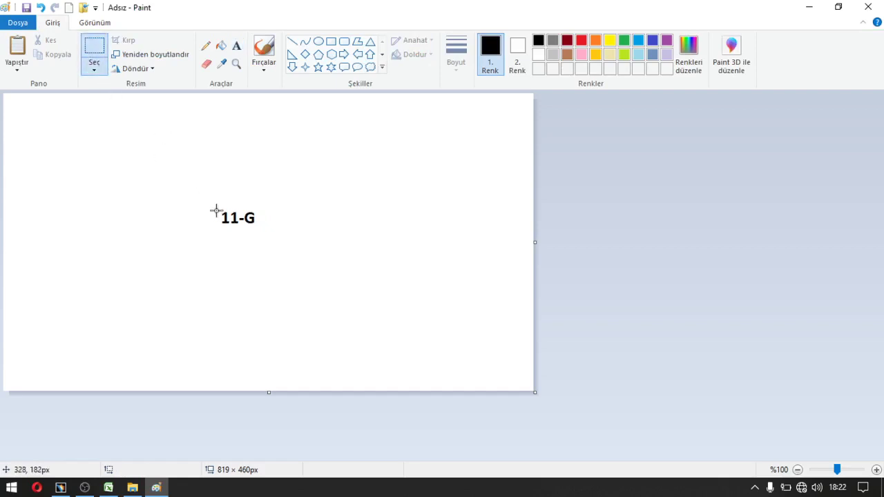
{"action": "left_click_drag", "start_coordinate": [217, 206], "coordinate": [258, 230]}
{"action": "left_click", "coordinate": [47, 40]}
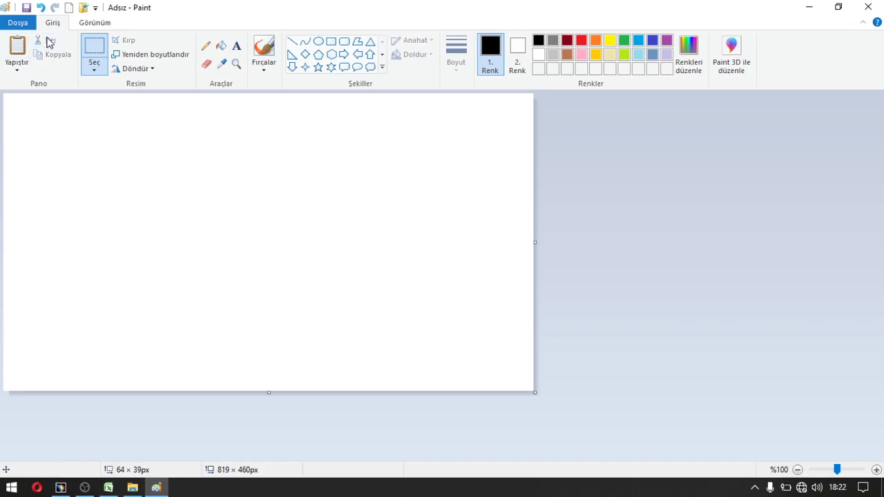
{"action": "left_click", "coordinate": [117, 489]}
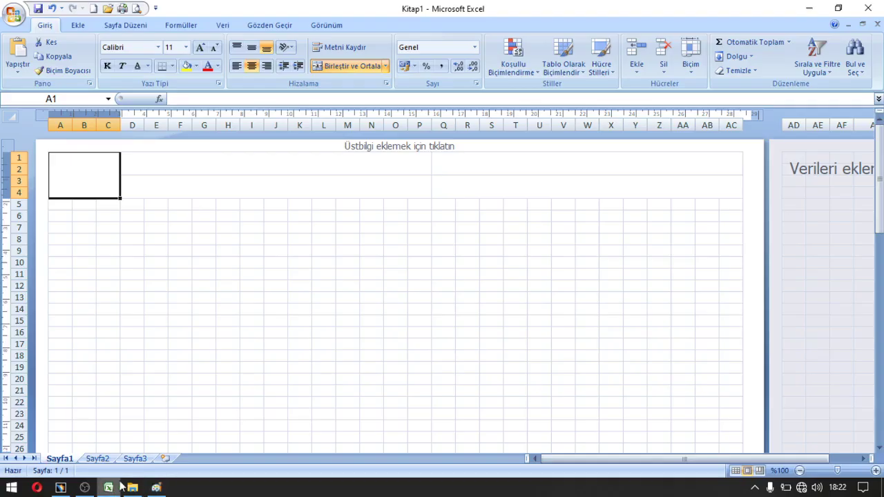
- Paste the 11-G picture into the sheet and position it inside the merged A1:C4 block
{"action": "right_click", "coordinate": [73, 171]}
{"action": "left_click", "coordinate": [107, 208]}
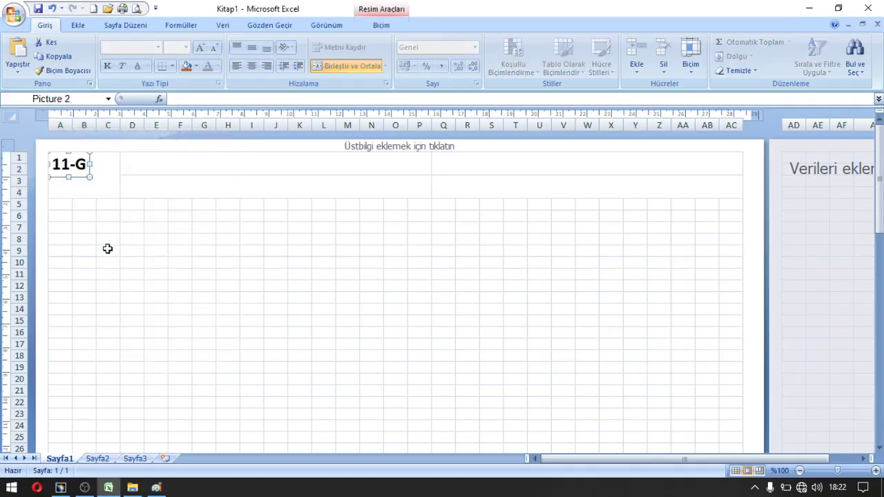
{"action": "left_click_drag", "start_coordinate": [78, 169], "coordinate": [115, 193]}
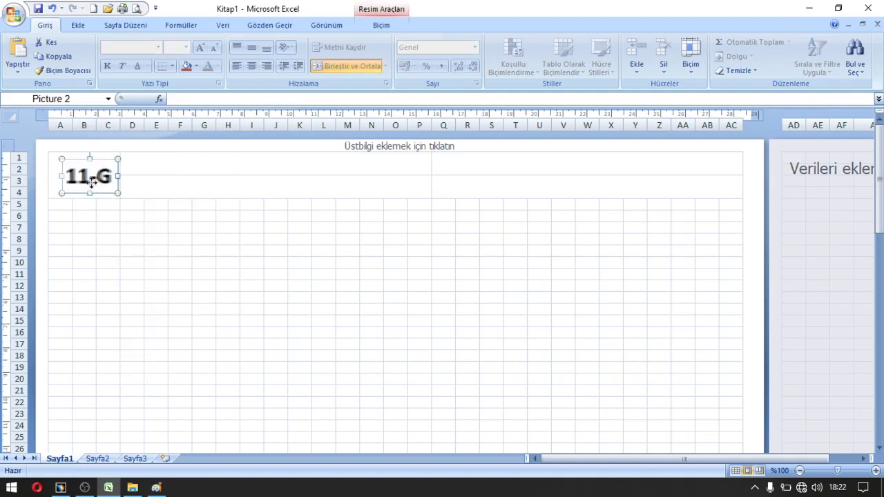
{"action": "left_click", "coordinate": [154, 241]}
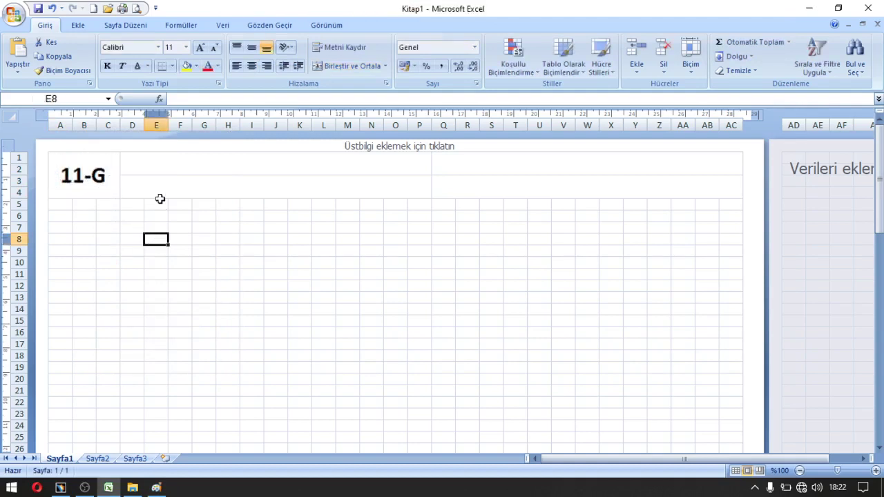
{"action": "left_click", "coordinate": [154, 164]}
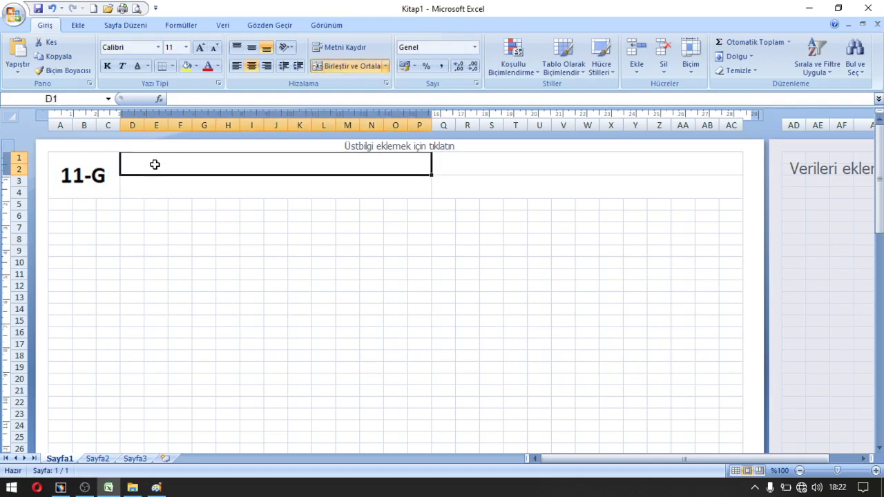
- Enter '11-G KALIP BİLMEM NE ŞİRKETİ' in merged D1 and centre it vertically
{"action": "type", "text": "11-"}
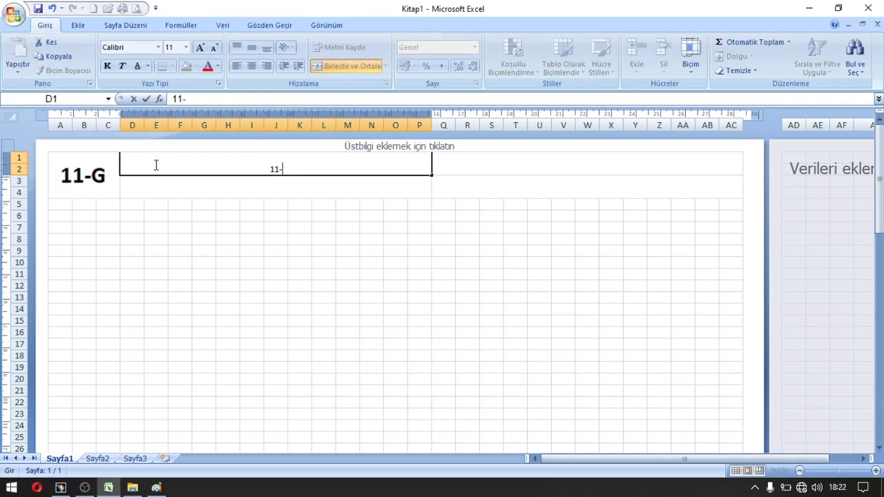
{"action": "type", "text": "G"}
{"action": "type", "text": " KALIP"}
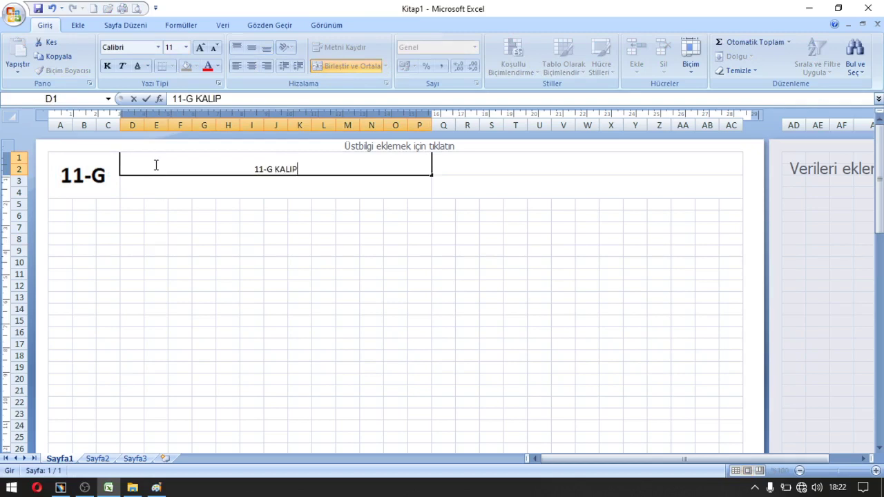
{"action": "type", "text": " BİLME"}
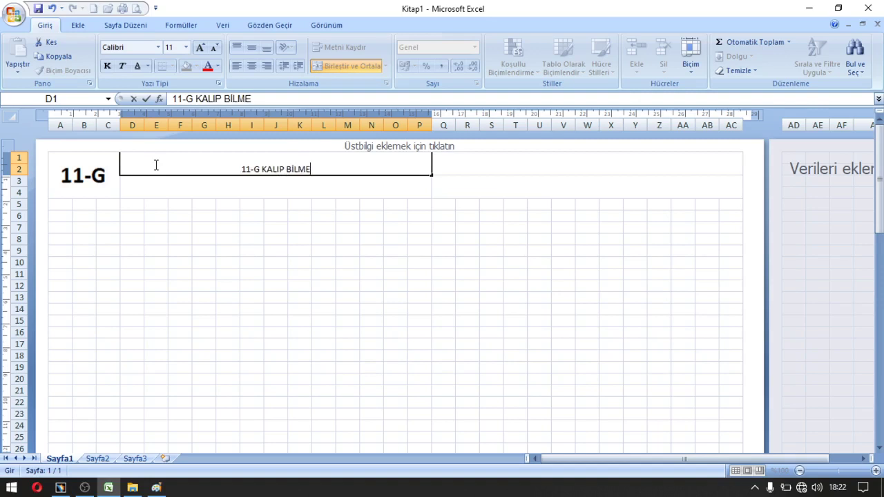
{"action": "type", "text": "M NE Ş"}
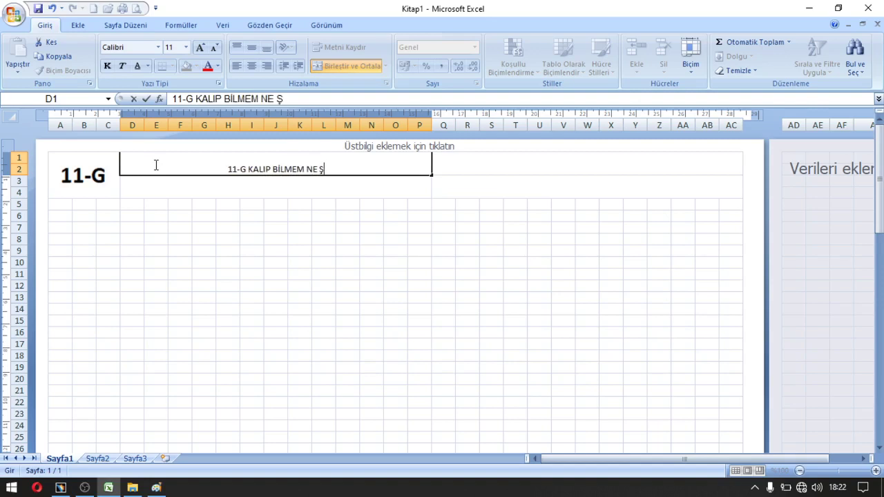
{"action": "type", "text": "İRKETİ"}
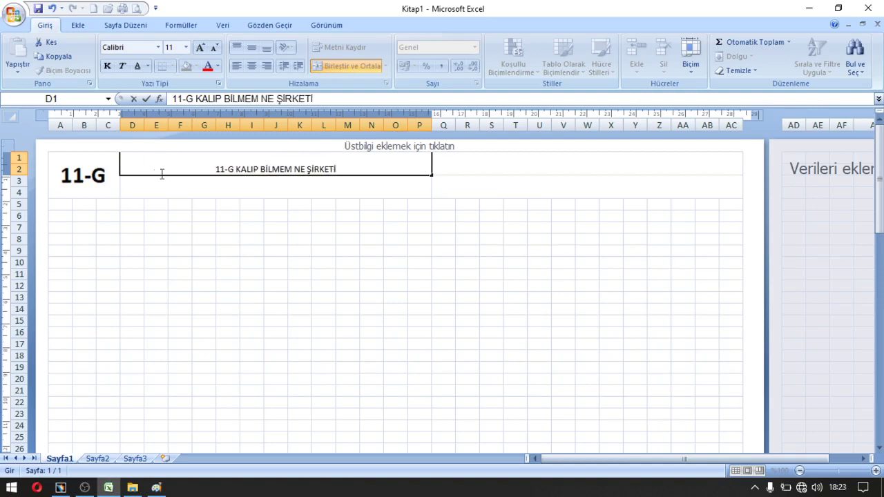
{"action": "left_click", "coordinate": [294, 214]}
{"action": "left_click", "coordinate": [270, 173]}
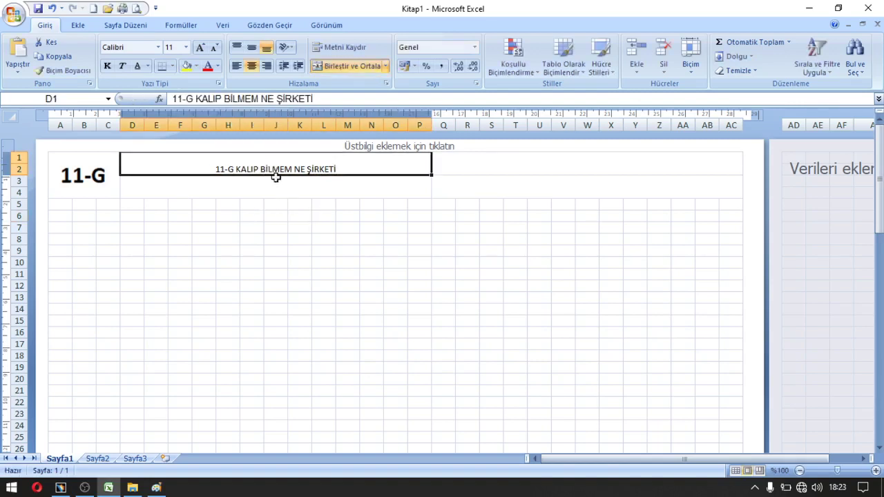
{"action": "left_click", "coordinate": [254, 50]}
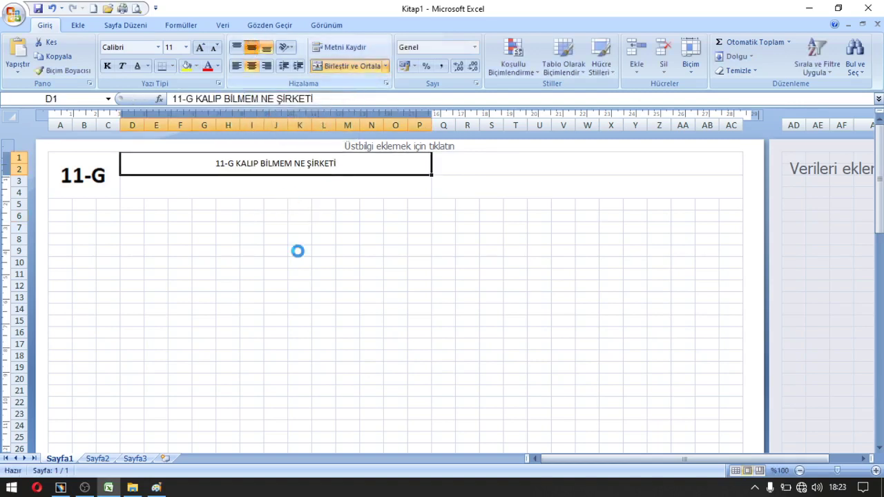
{"action": "left_click", "coordinate": [298, 230]}
- Enlarge the D1 title to 20 point and make it bold
{"action": "left_click", "coordinate": [283, 168]}
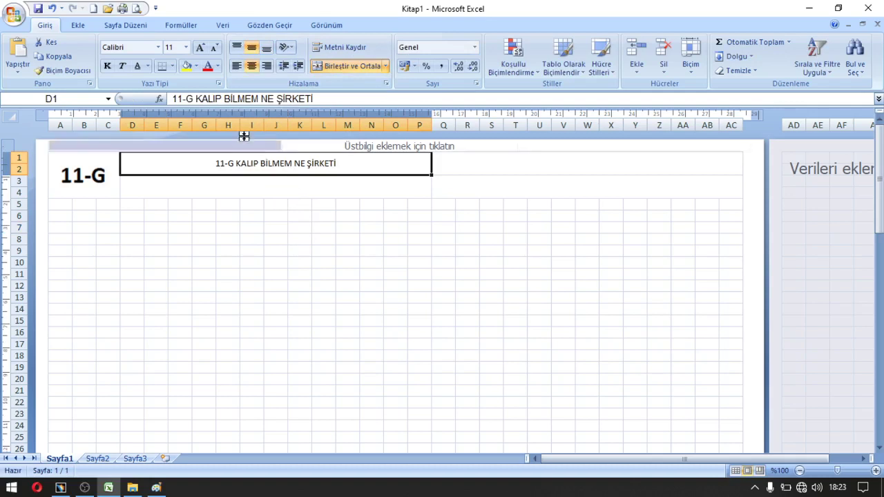
{"action": "left_click", "coordinate": [199, 49]}
{"action": "left_click", "coordinate": [200, 49]}
{"action": "left_click", "coordinate": [199, 48]}
{"action": "left_click", "coordinate": [200, 48]}
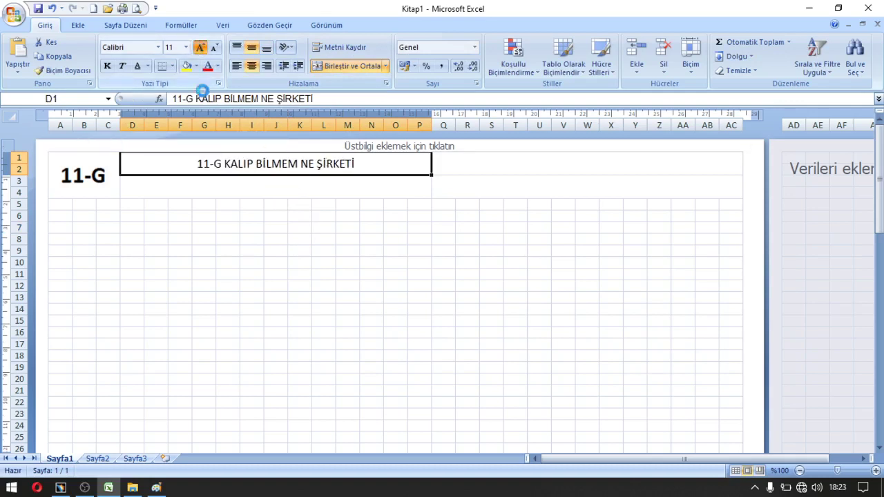
{"action": "left_click", "coordinate": [109, 66]}
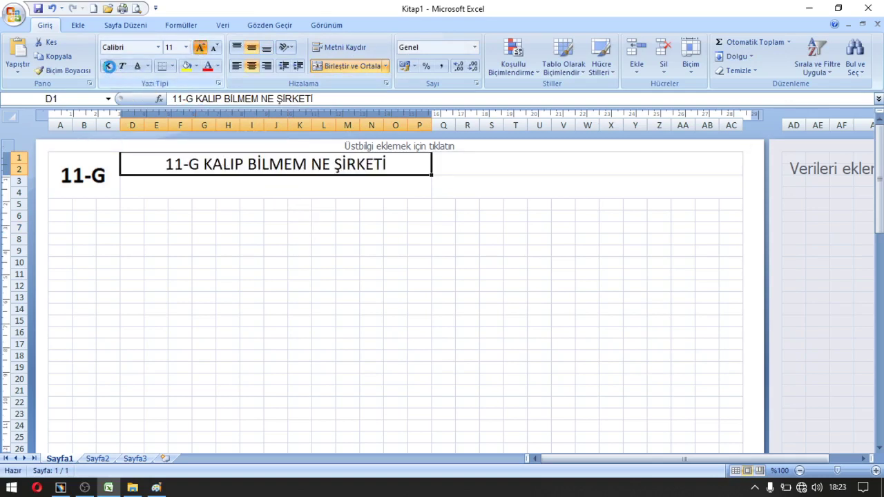
{"action": "left_click", "coordinate": [110, 66]}
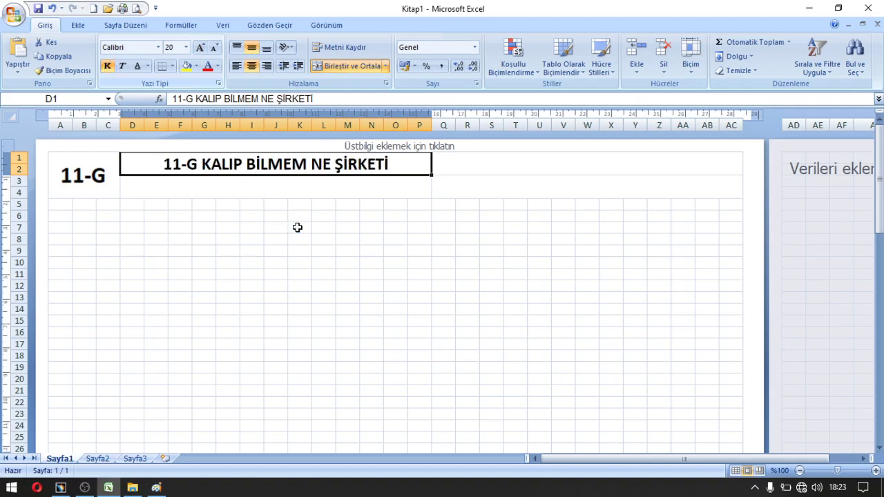
{"action": "left_click", "coordinate": [391, 222]}
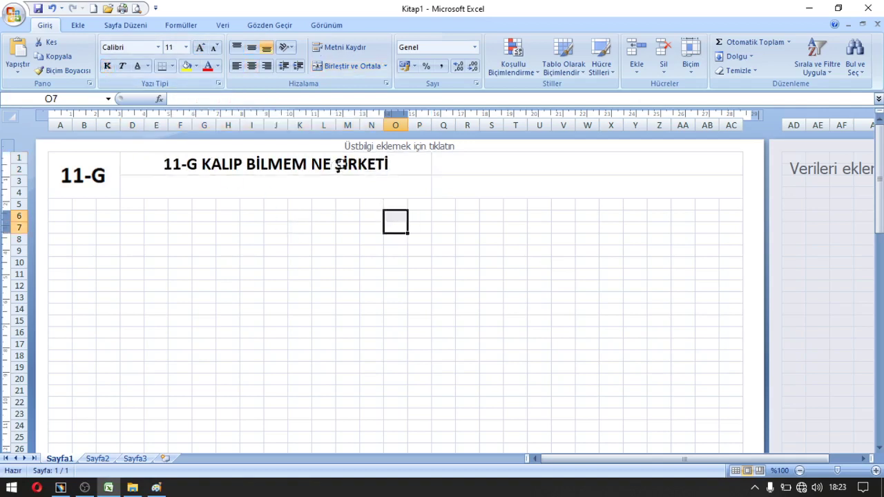
- Type the company's street address into merged Q1, then make it bold and vertically centred
{"action": "left_click", "coordinate": [478, 167]}
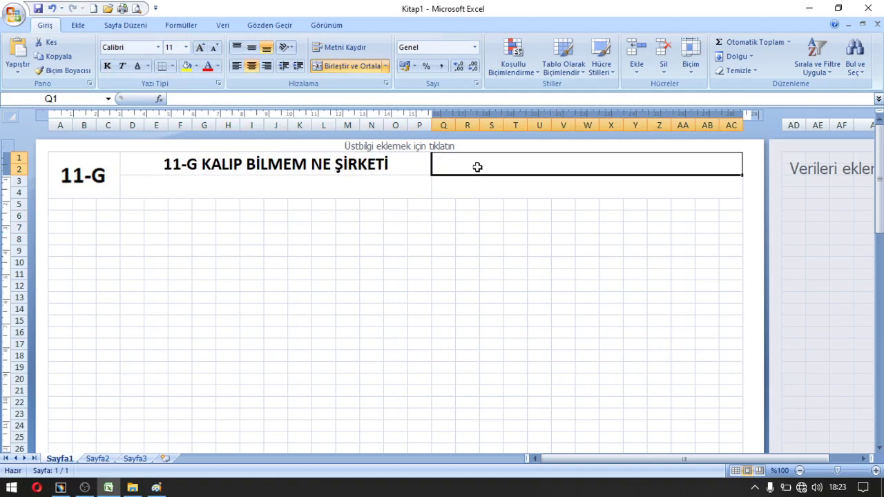
{"action": "type", "text": "biME"}
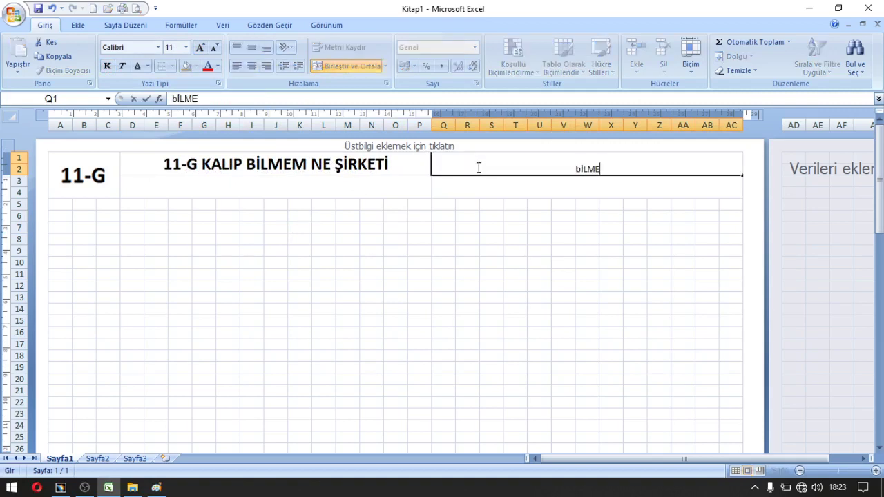
{"action": "type", "text": "M"}
{"action": "key", "text": "BackSpace"}
{"action": "key", "text": "BackSpace"}
{"action": "key", "text": "BackSpace"}
{"action": "key", "text": "BackSpace"}
{"action": "type", "text": "MEM NE "}
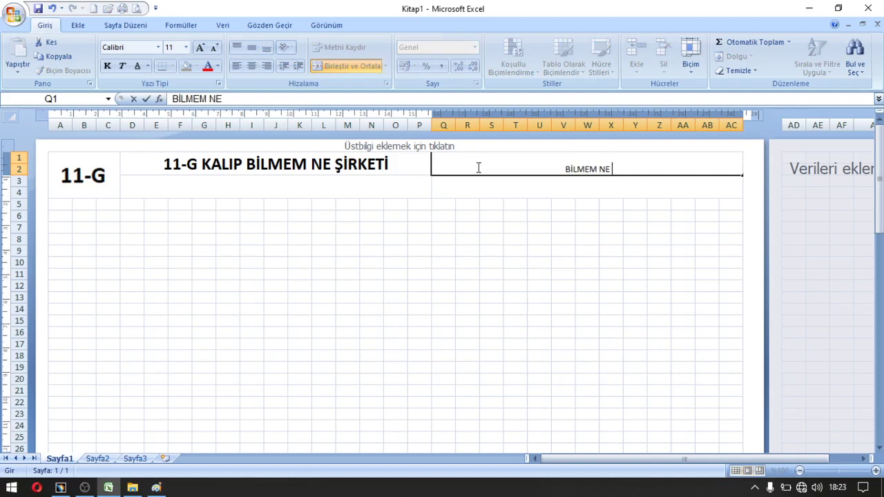
{"action": "type", "text": "SAN"}
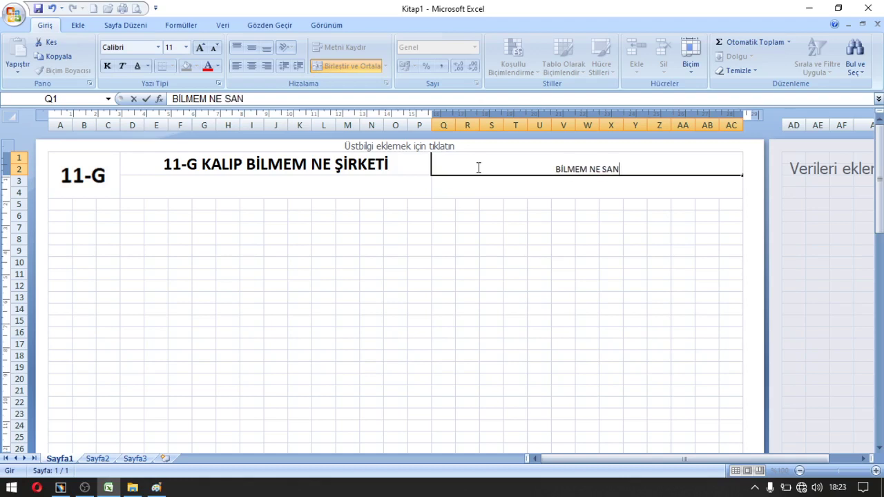
{"action": "type", "text": "AYİ ŞİR"}
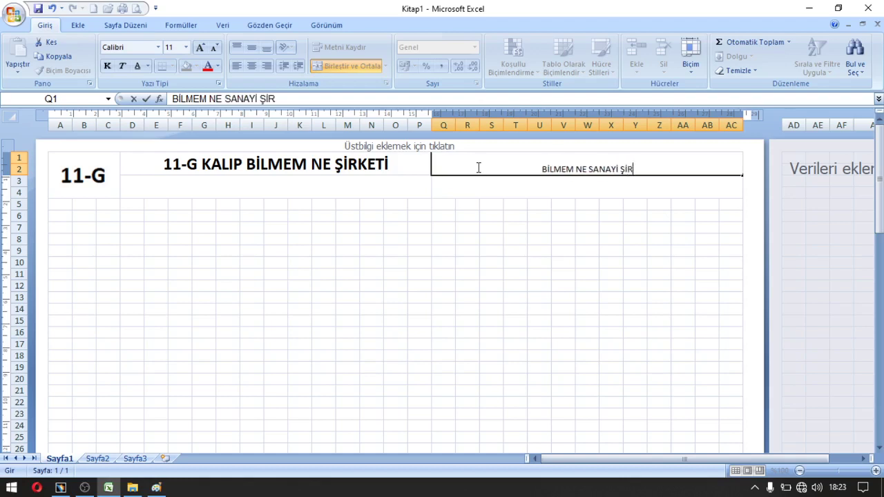
{"action": "type", "text": "KETİ "}
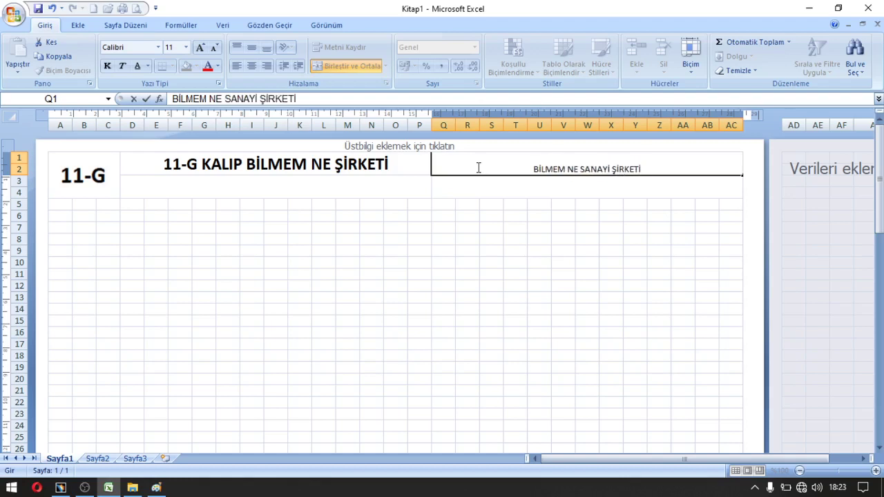
{"action": "type", "text": "SA"}
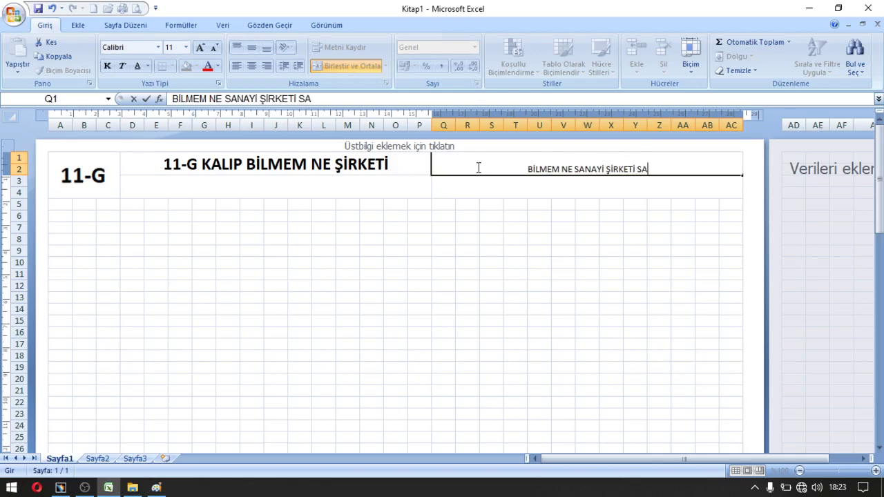
{"action": "type", "text": "NAYİ C"}
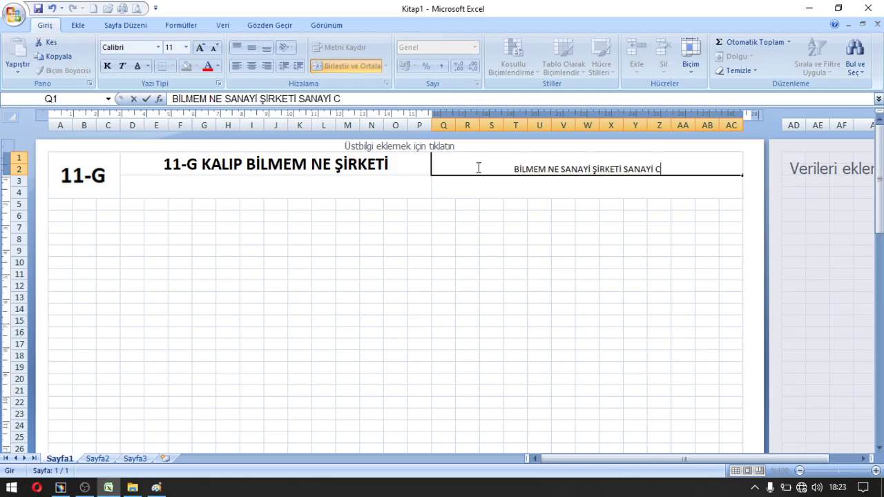
{"action": "type", "text": "AD."}
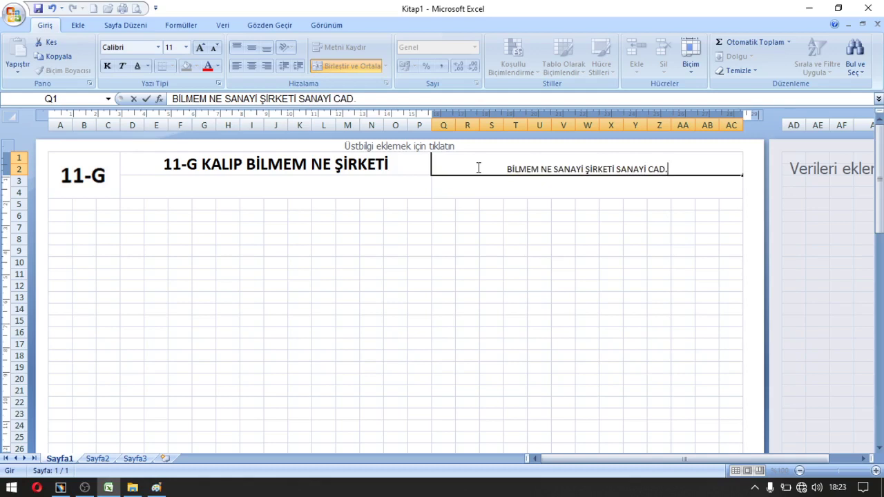
{"action": "type", "text": " N"}
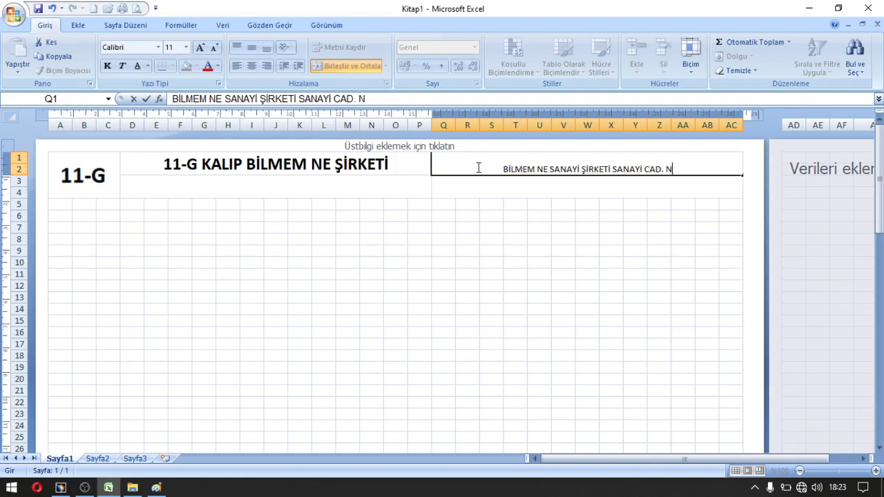
{"action": "type", "text": "O BİLA"}
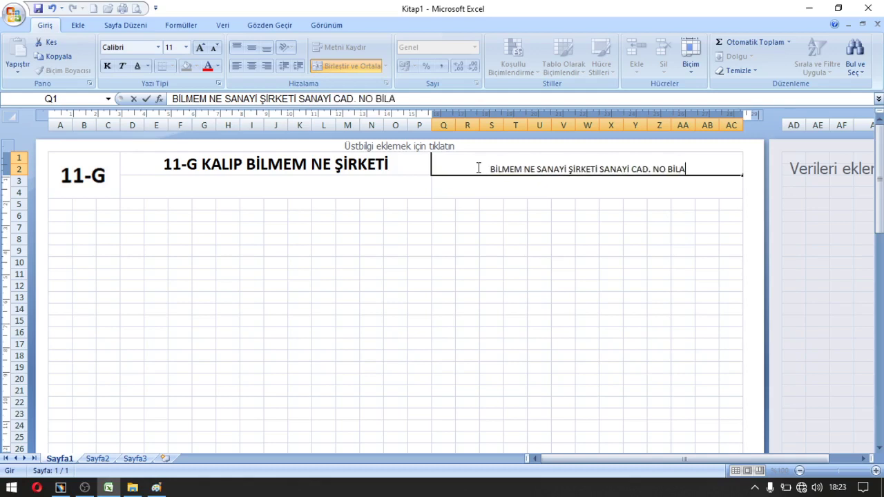
{"action": "left_click", "coordinate": [534, 215]}
{"action": "left_click", "coordinate": [568, 168]}
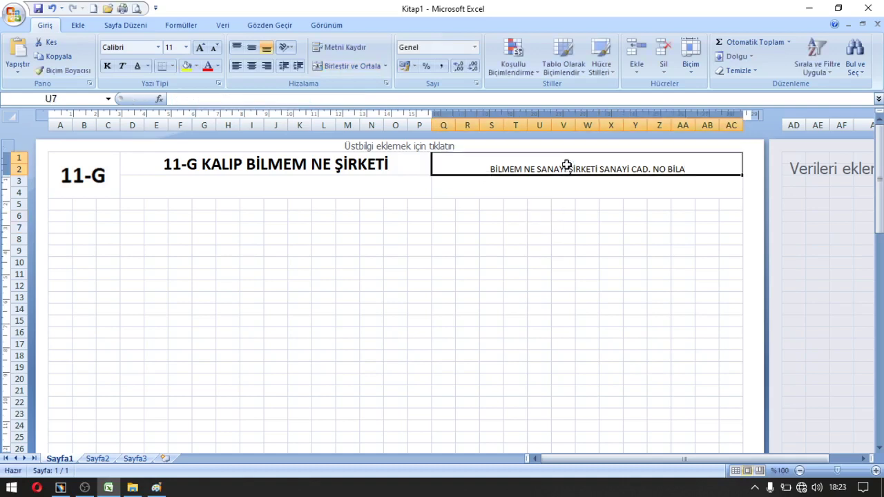
{"action": "left_click", "coordinate": [251, 47]}
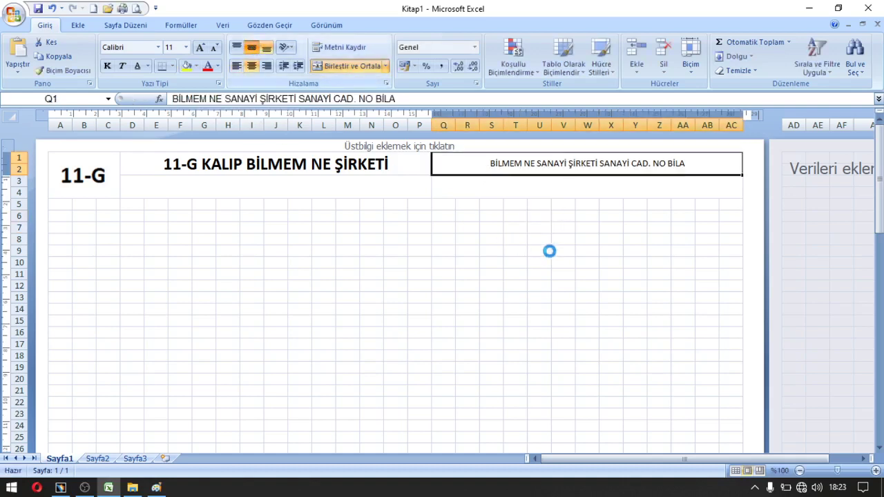
{"action": "left_click", "coordinate": [107, 66]}
{"action": "left_click", "coordinate": [466, 215]}
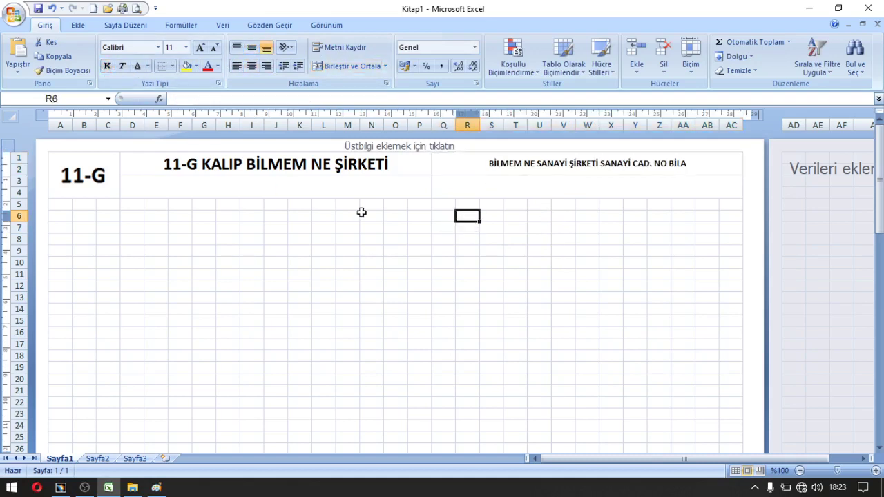
- Enter the company's TEL and GSM numbers in merged D3, bold and vertically centred
{"action": "left_click", "coordinate": [238, 191]}
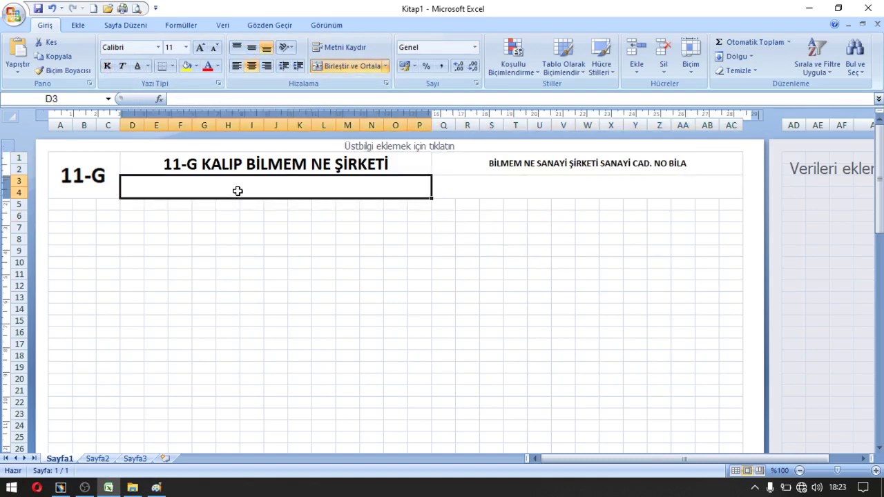
{"action": "type", "text": "TEL : "}
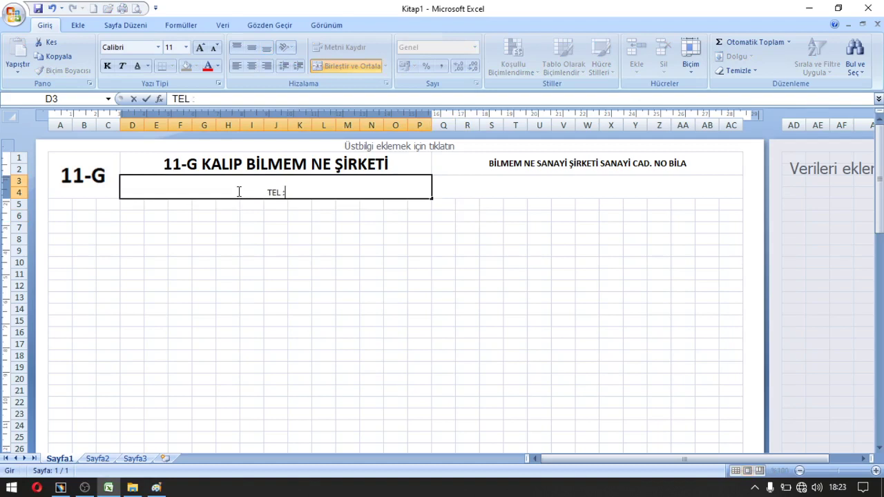
{"action": "type", "text": "022"}
{"action": "type", "text": "4 11"}
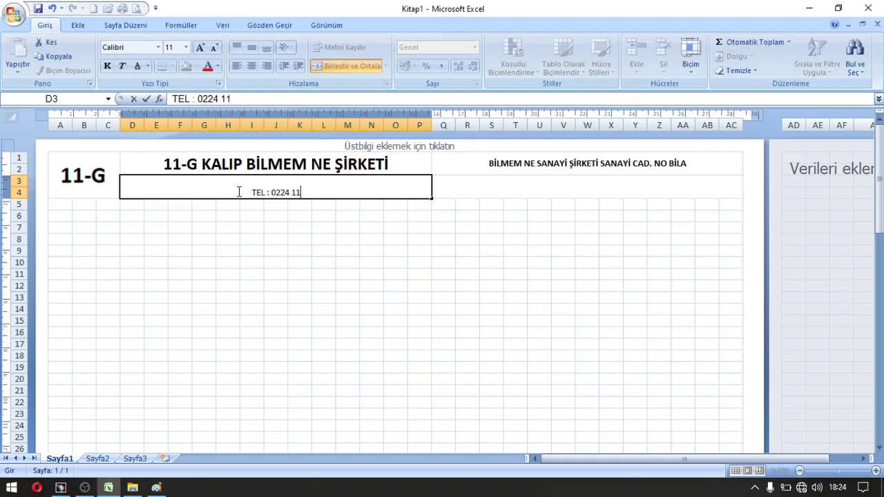
{"action": "type", "text": "1 11"}
{"action": "type", "text": " 11"}
{"action": "type", "text": "  GSM"}
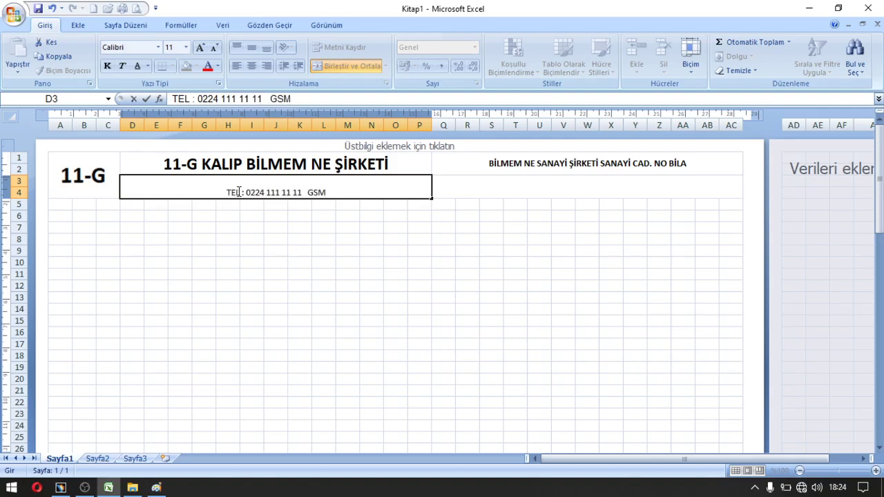
{"action": "type", "text": ": "}
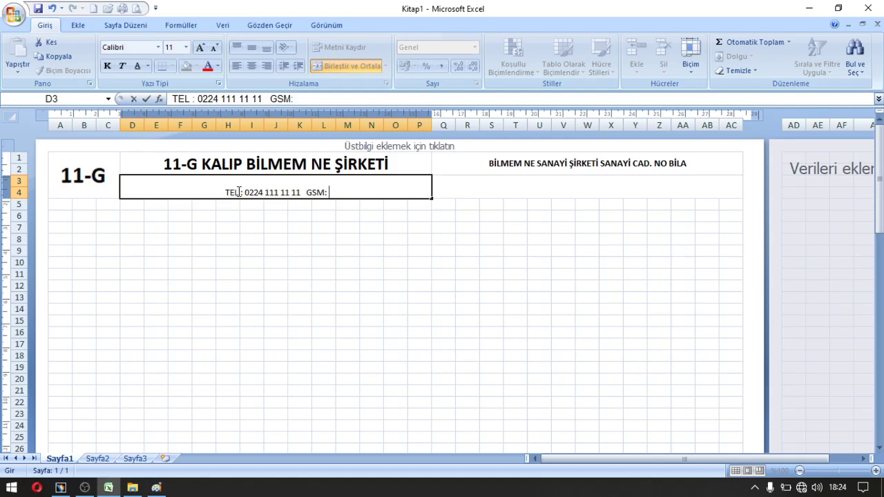
{"action": "type", "text": "0"}
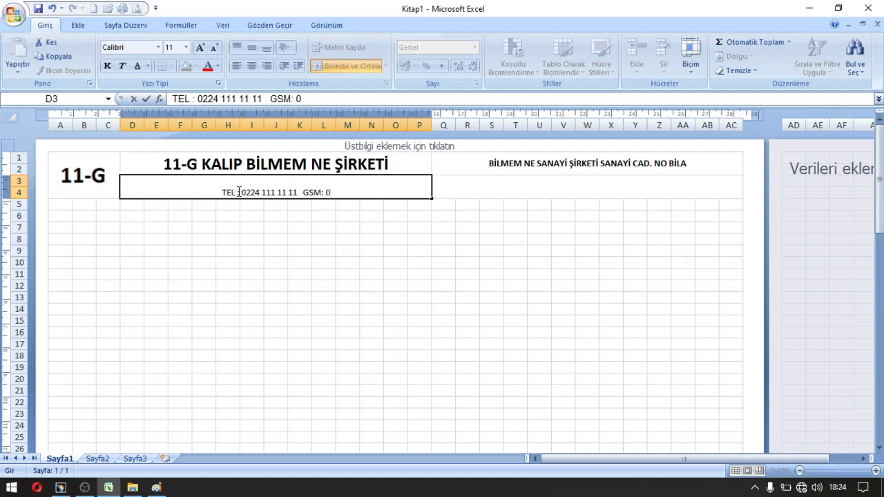
{"action": "type", "text": "111"}
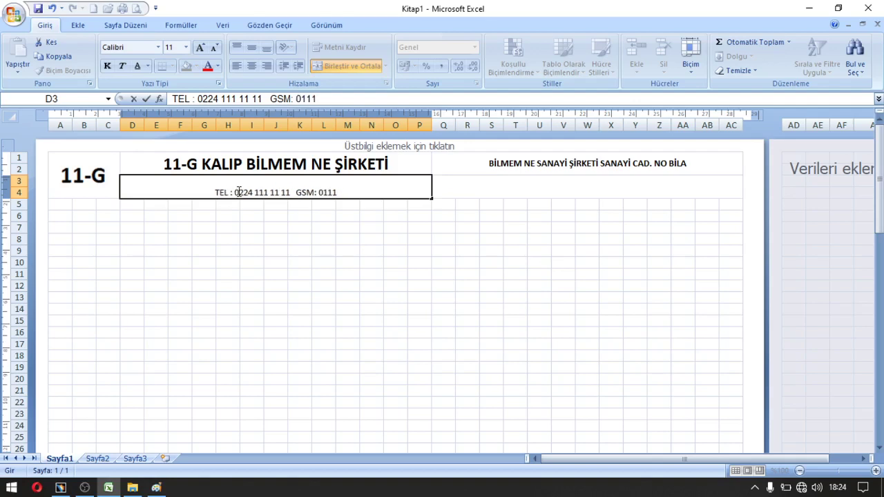
{"action": "type", "text": " 11"}
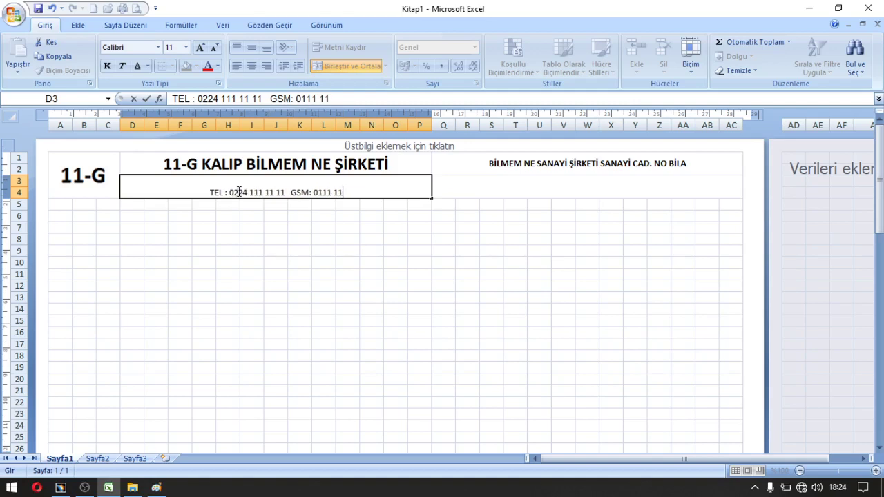
{"action": "type", "text": "1 1"}
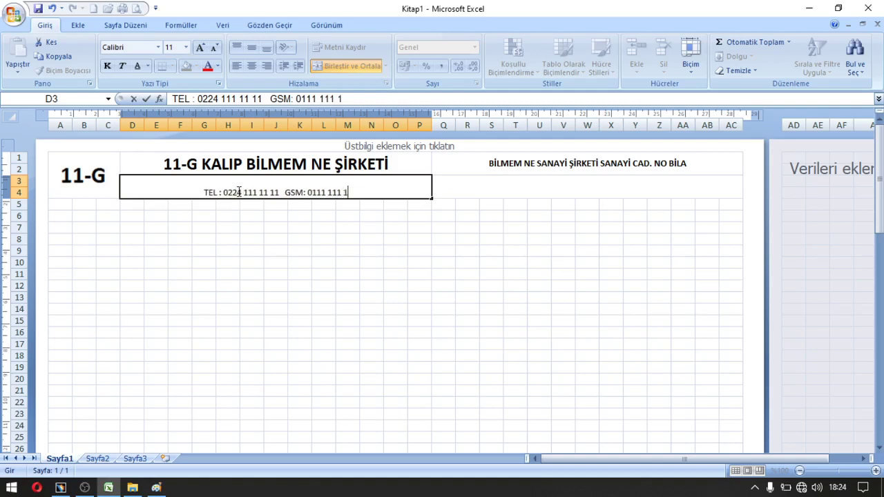
{"action": "type", "text": "1 11"}
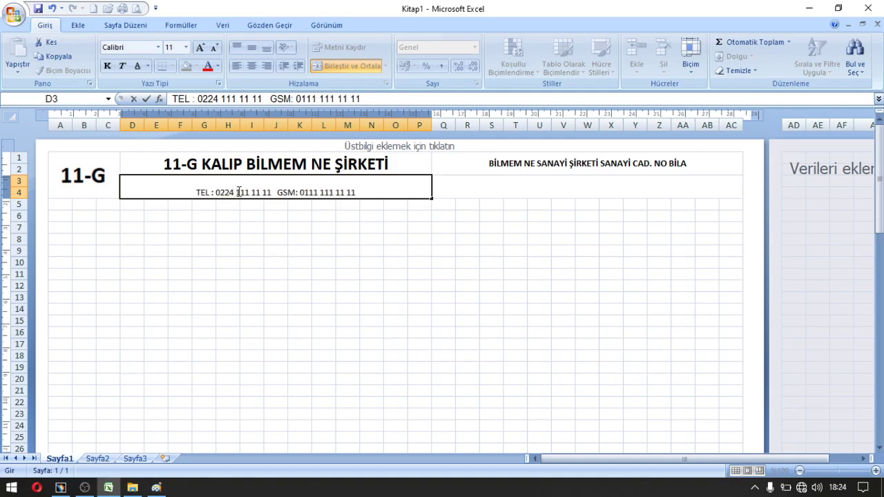
{"action": "left_click", "coordinate": [370, 227]}
{"action": "left_click", "coordinate": [338, 193]}
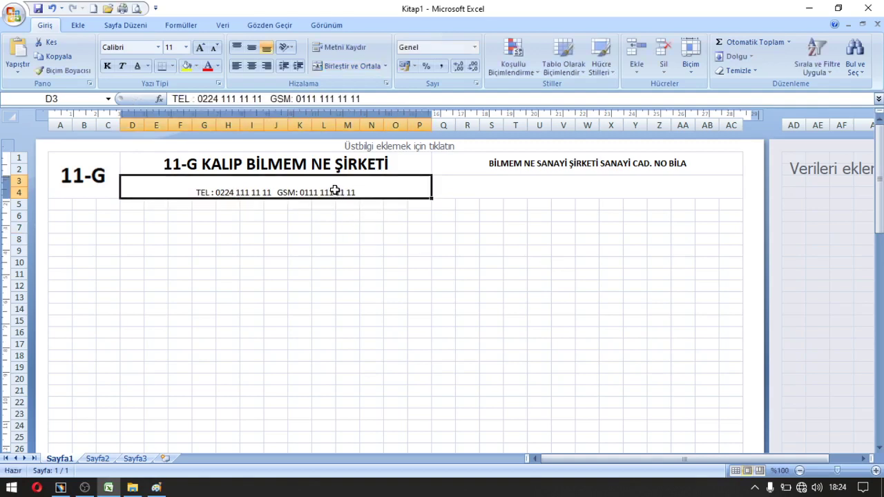
{"action": "left_click", "coordinate": [251, 47]}
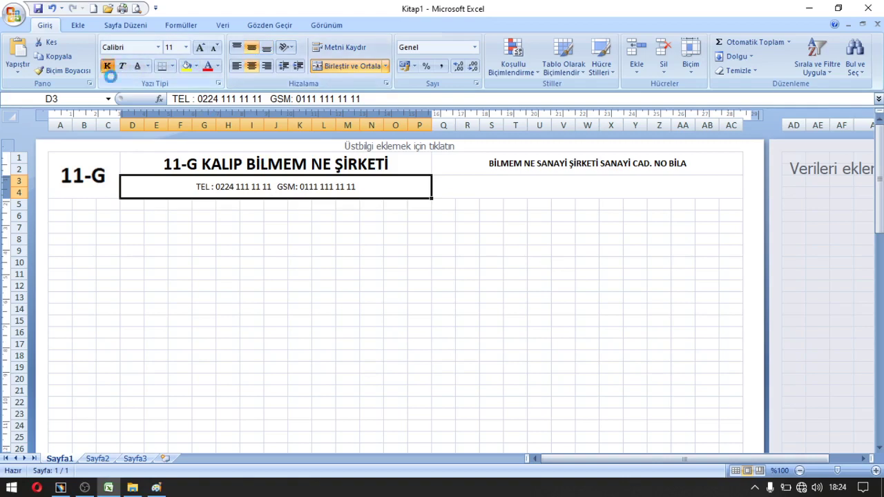
{"action": "left_click", "coordinate": [107, 65]}
{"action": "left_click", "coordinate": [414, 283]}
{"action": "left_click", "coordinate": [505, 191]}
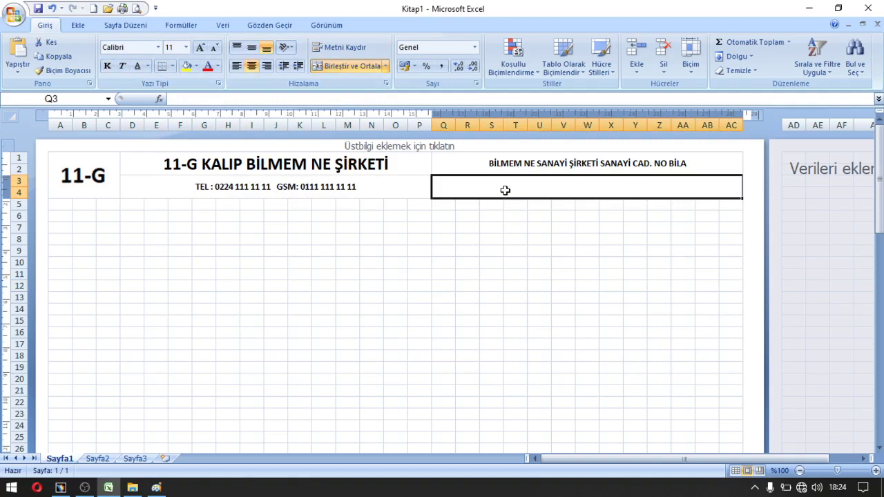
- Type the company e-mail address into merged Q3, rejecting autocomplete and removing the stray B
{"action": "type", "text": "B"}
{"action": "key", "text": "Delete"}
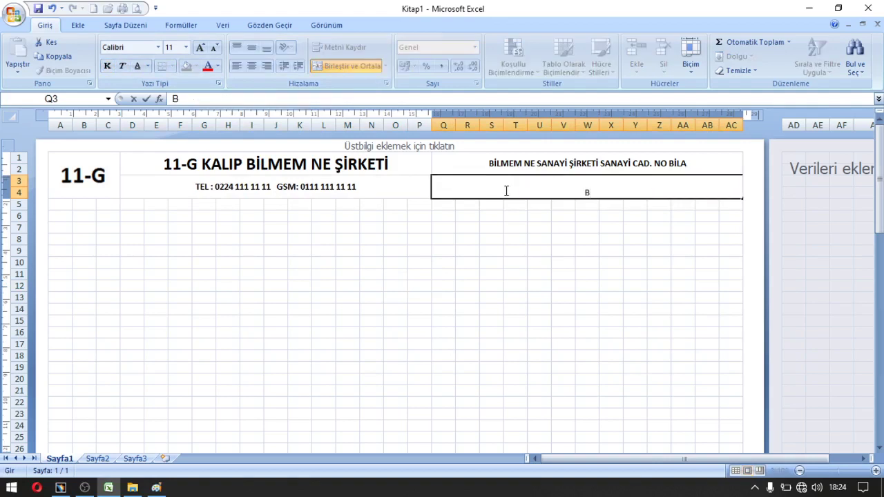
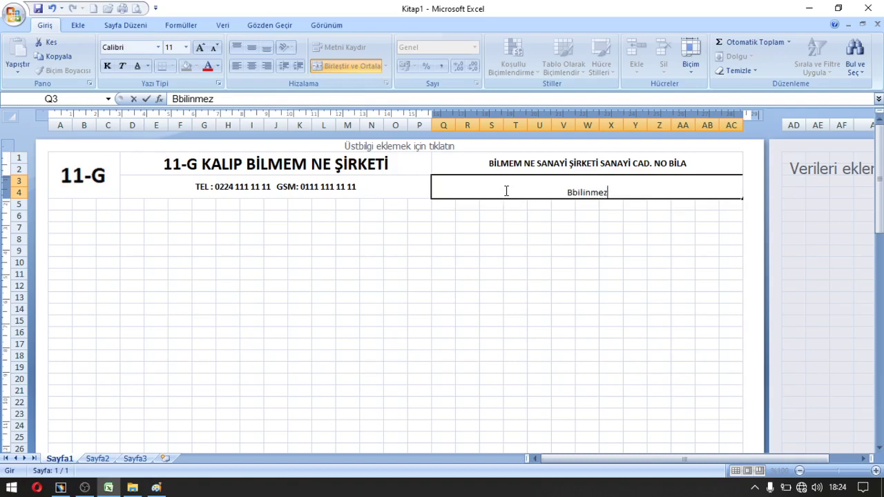
{"action": "left_click_drag", "start_coordinate": [572, 196], "coordinate": [566, 201]}
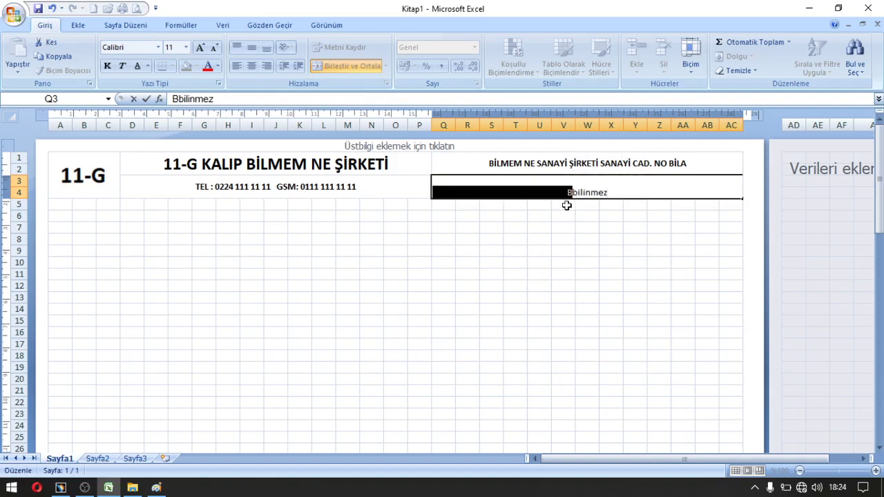
{"action": "key", "text": "BackSpace"}
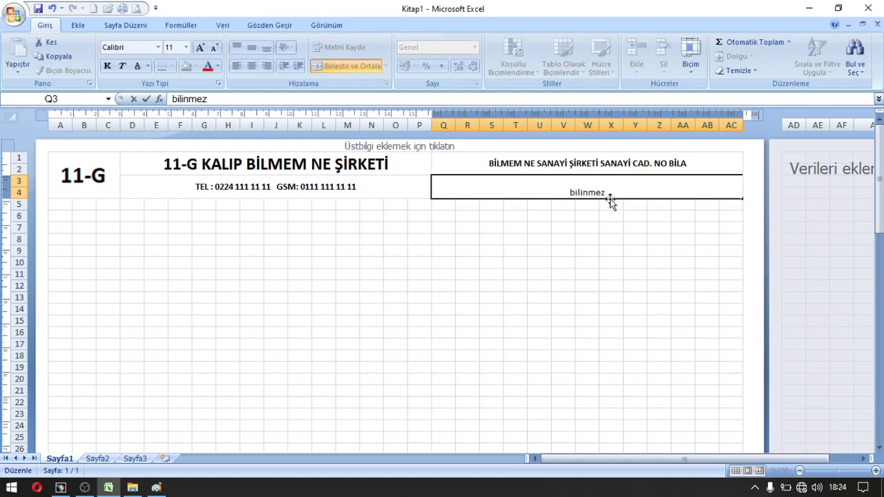
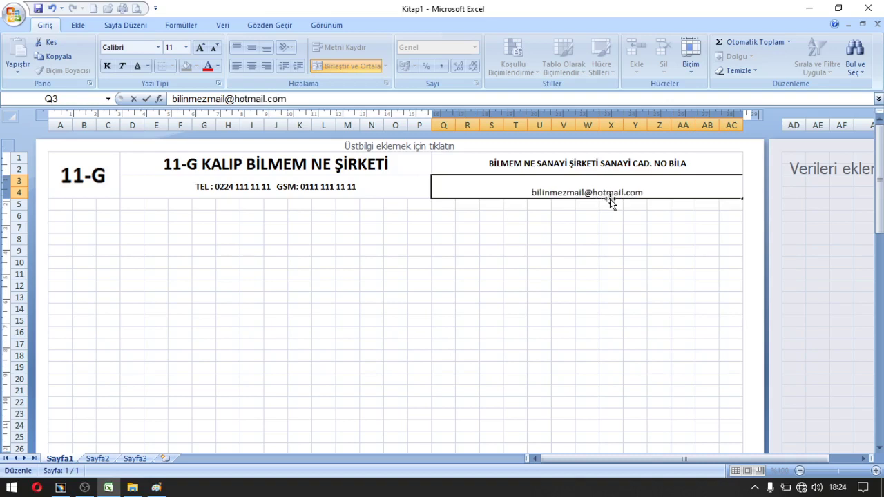
{"action": "left_click", "coordinate": [608, 231]}
- Leave the browser opened by the e-mail link and return to the spreadsheet
{"action": "left_click", "coordinate": [570, 193]}
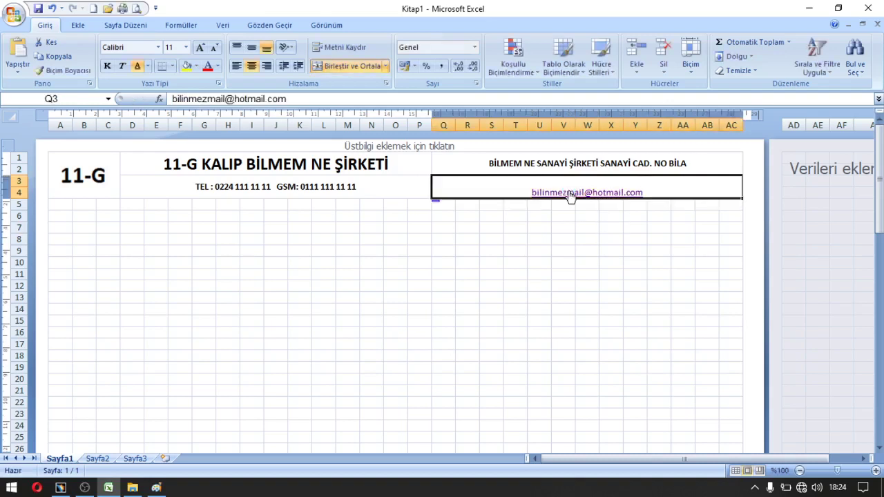
{"action": "left_click", "coordinate": [570, 195]}
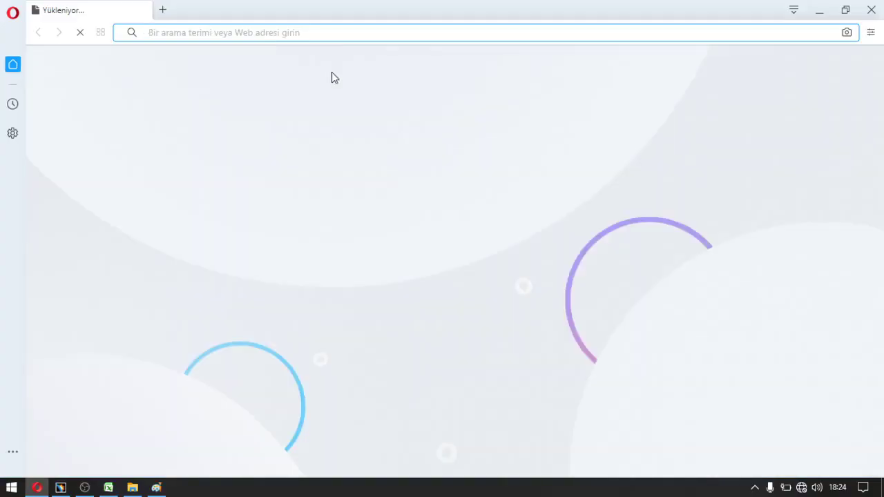
{"action": "key", "text": "alt+Tab"}
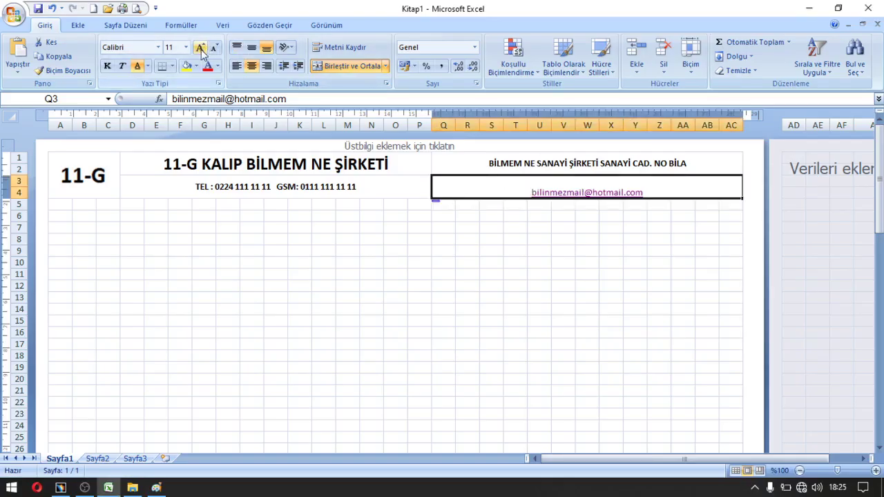
- Make the e-mail cell bold, vertically centred and one size larger at 12 point
{"action": "left_click", "coordinate": [252, 46]}
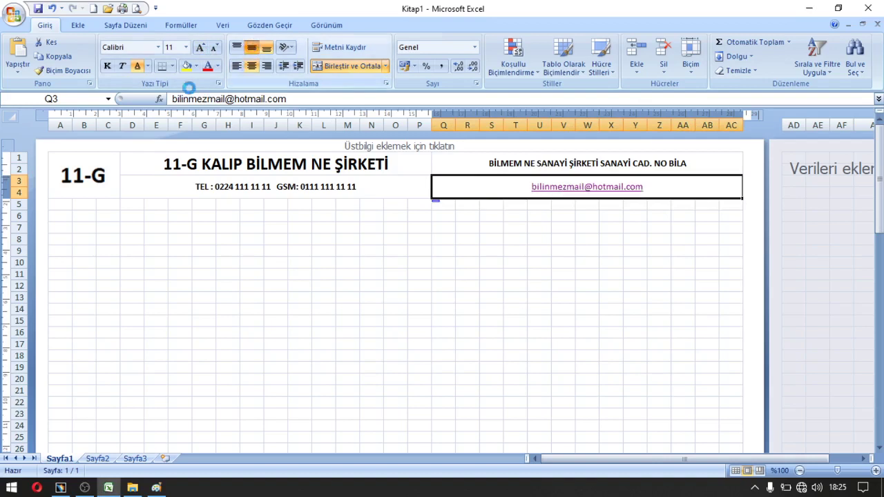
{"action": "left_click", "coordinate": [107, 66]}
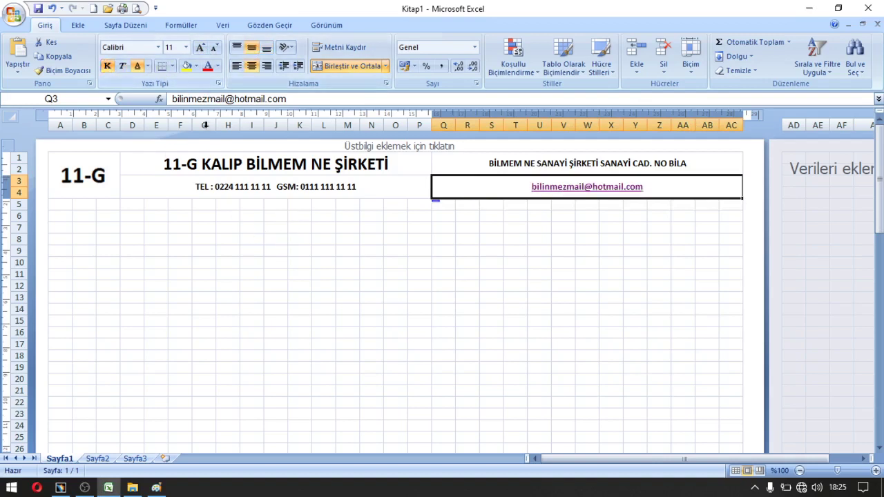
{"action": "left_click", "coordinate": [201, 47]}
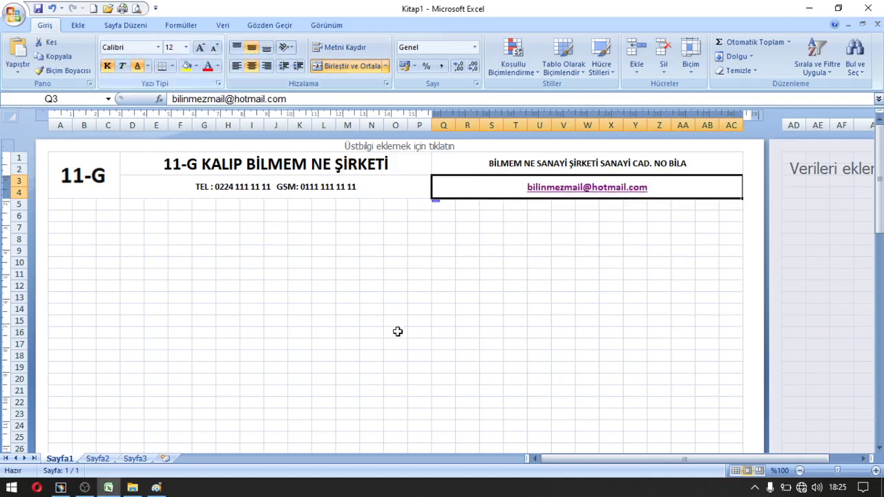
{"action": "left_click", "coordinate": [396, 331]}
{"action": "left_click", "coordinate": [401, 284]}
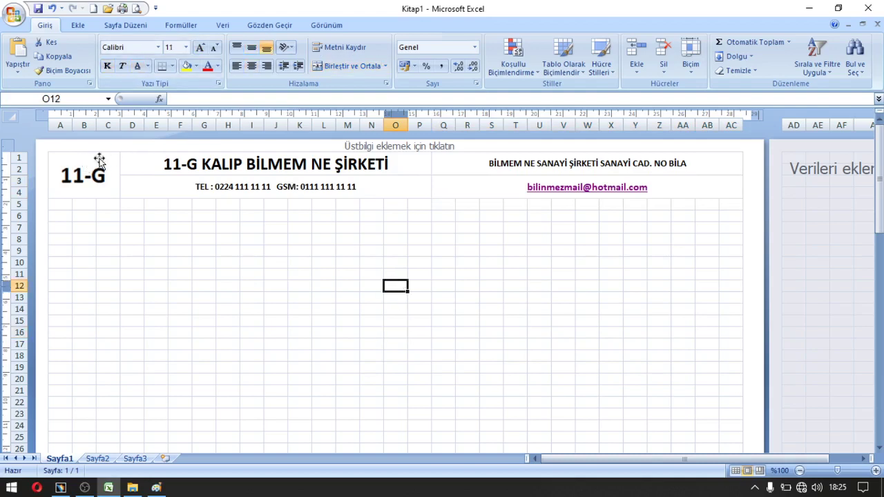
- Select the header block A1:AC4 and bring up the Kenarlık border settings in Hücreleri Biçimlendir
{"action": "left_click_drag", "start_coordinate": [723, 162], "coordinate": [79, 198]}
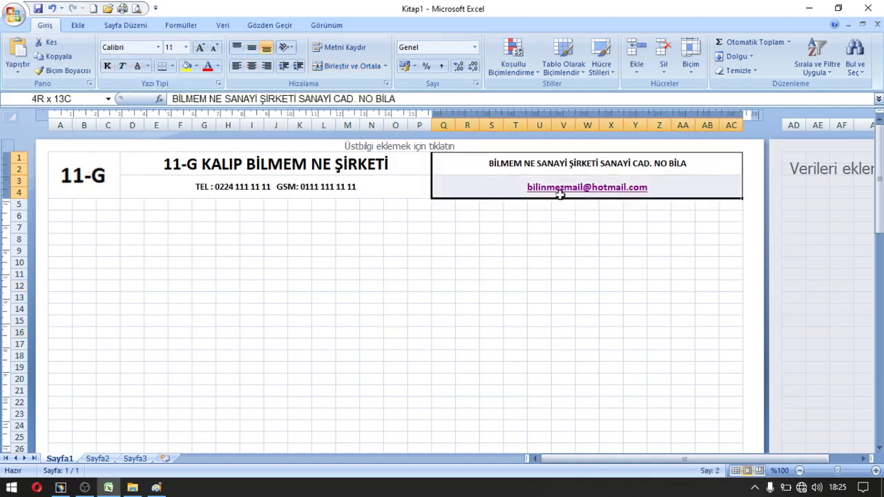
{"action": "right_click", "coordinate": [366, 179]}
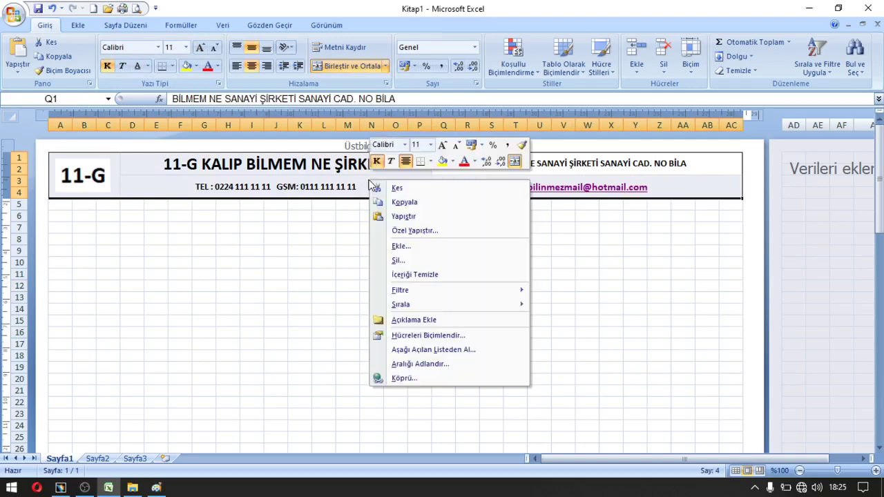
{"action": "left_click", "coordinate": [419, 337]}
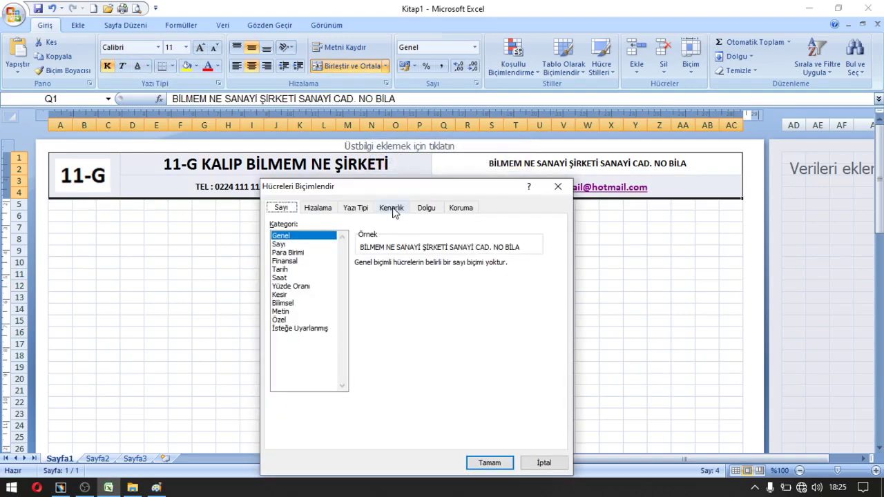
{"action": "left_click", "coordinate": [391, 207]}
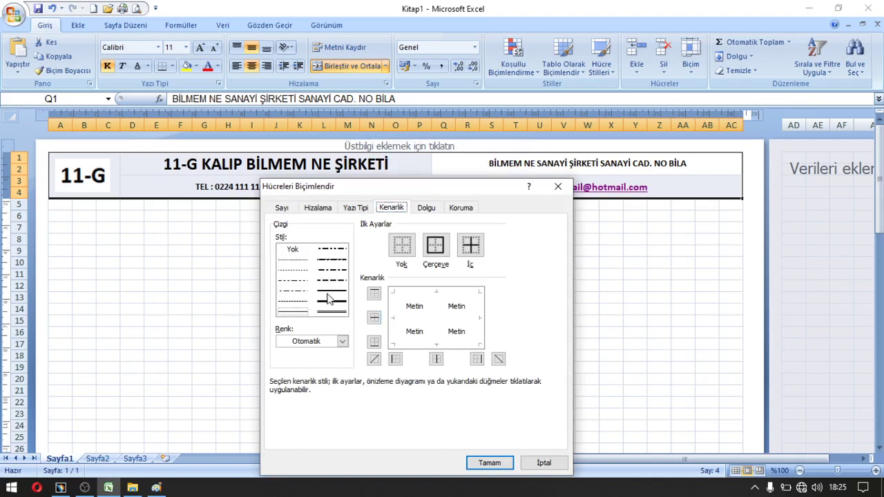
- Apply thick outline edges and inside dividing lines to the header block
{"action": "left_click", "coordinate": [328, 298]}
{"action": "left_click", "coordinate": [399, 314]}
{"action": "left_click", "coordinate": [414, 296]}
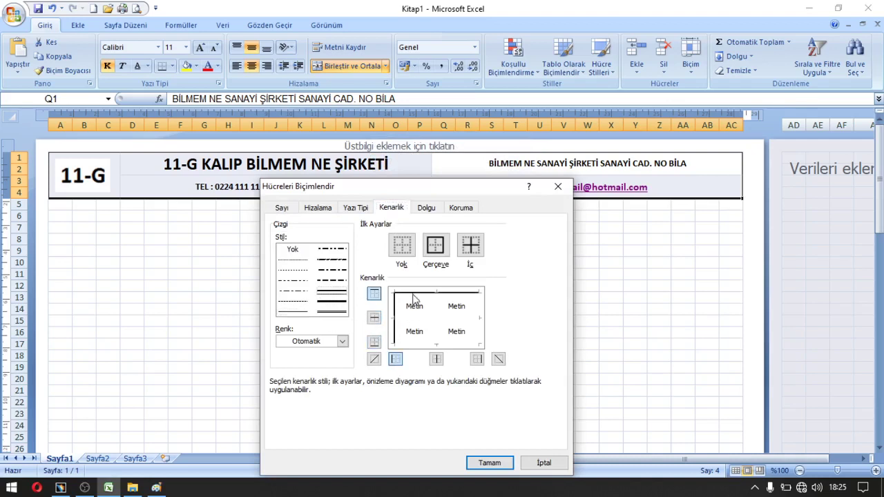
{"action": "left_click", "coordinate": [478, 312]}
{"action": "left_click", "coordinate": [436, 313]}
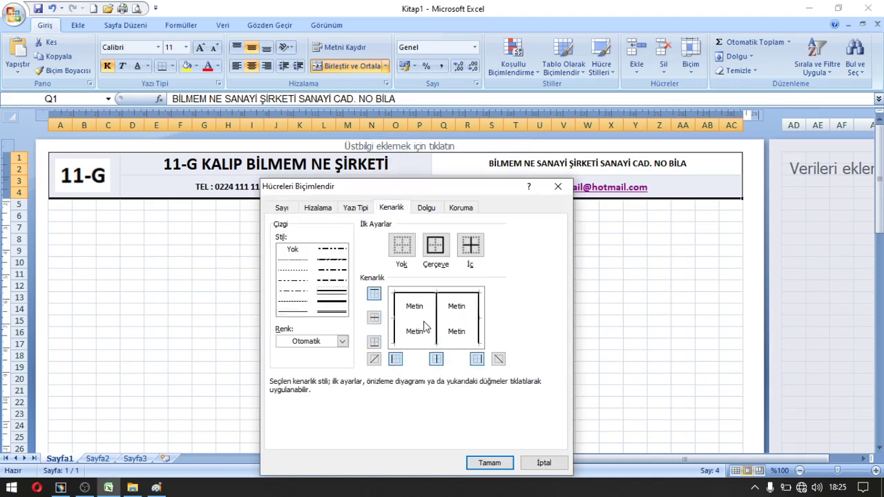
{"action": "left_click", "coordinate": [426, 322]}
{"action": "left_click", "coordinate": [425, 345]}
{"action": "left_click", "coordinate": [489, 462]}
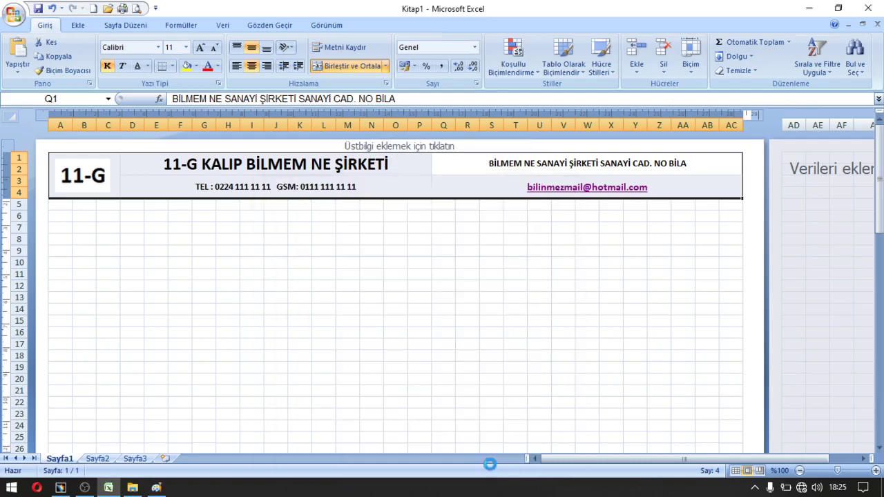
{"action": "left_click", "coordinate": [541, 334]}
{"action": "left_click", "coordinate": [464, 311]}
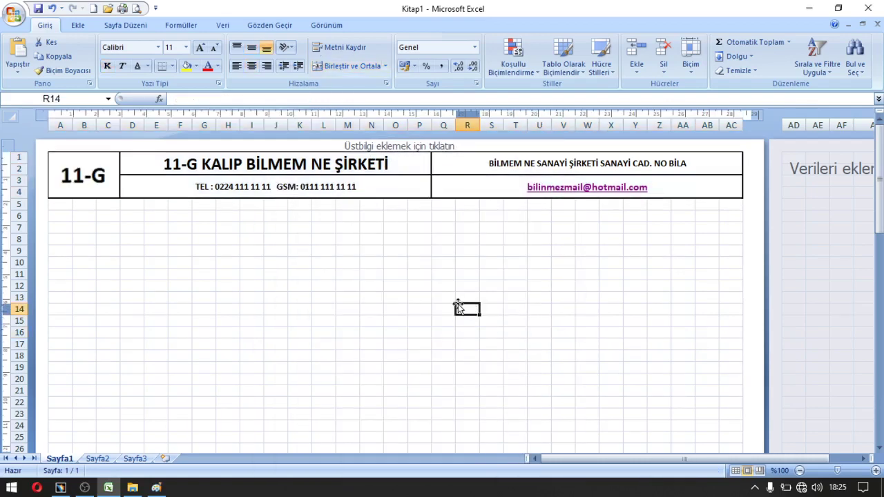
- Merge A6:AC6 with Birleştir ve Ortala and heighten row 6 to 0,93 cm
{"action": "left_click", "coordinate": [58, 217]}
{"action": "left_click_drag", "start_coordinate": [63, 223], "coordinate": [731, 219]}
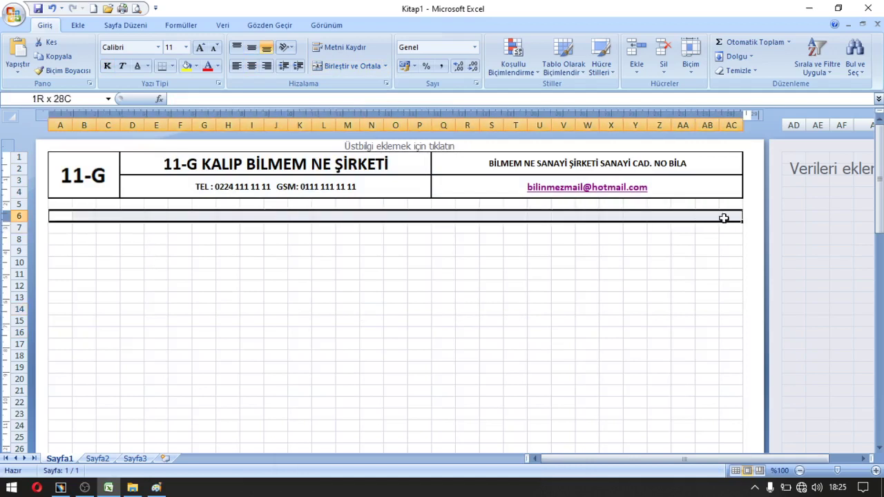
{"action": "left_click", "coordinate": [325, 65]}
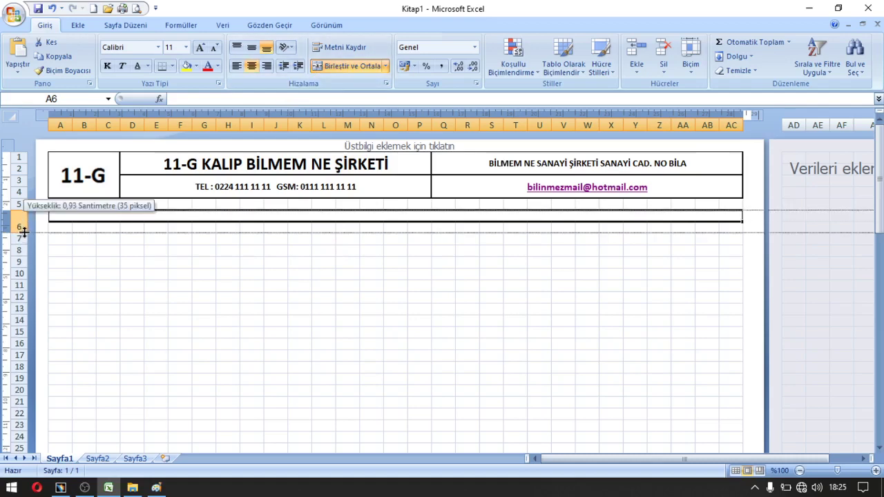
{"action": "left_click_drag", "start_coordinate": [19, 227], "coordinate": [19, 234]}
{"action": "left_click_drag", "start_coordinate": [210, 244], "coordinate": [216, 241]}
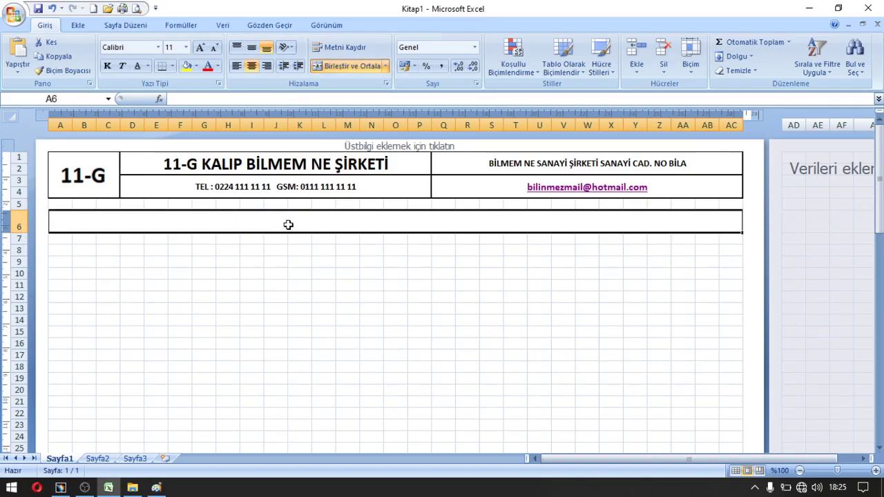
- Type 'KALIP YAPIM TEKLİFİ' into merged row 6, centre it vertically and fine-tune the row height
{"action": "type", "text": "kalıp"}
{"action": "key", "text": "BackSpace"}
{"action": "key", "text": "BackSpace"}
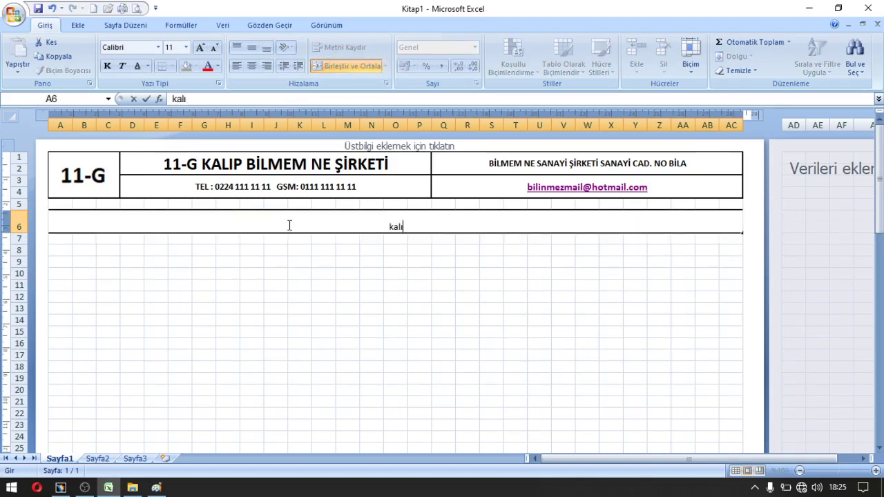
{"action": "key", "text": "BackSpace"}
{"action": "key", "text": "BackSpace"}
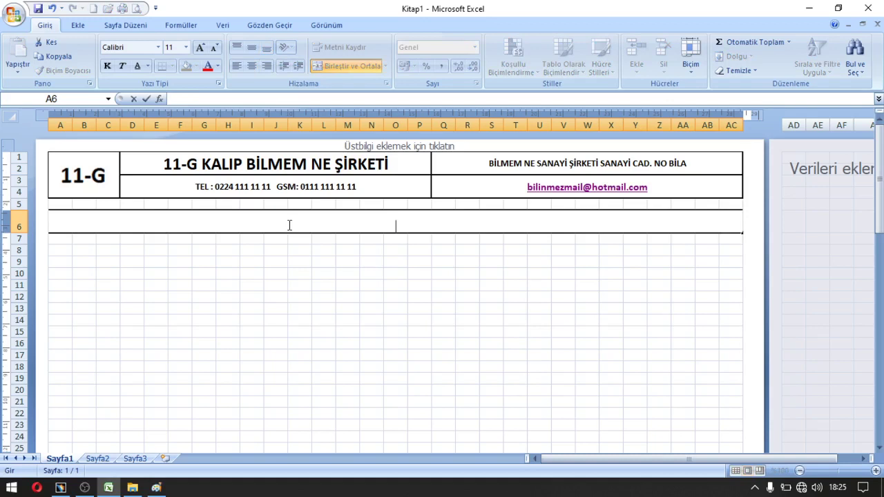
{"action": "type", "text": "KALIP YAP"}
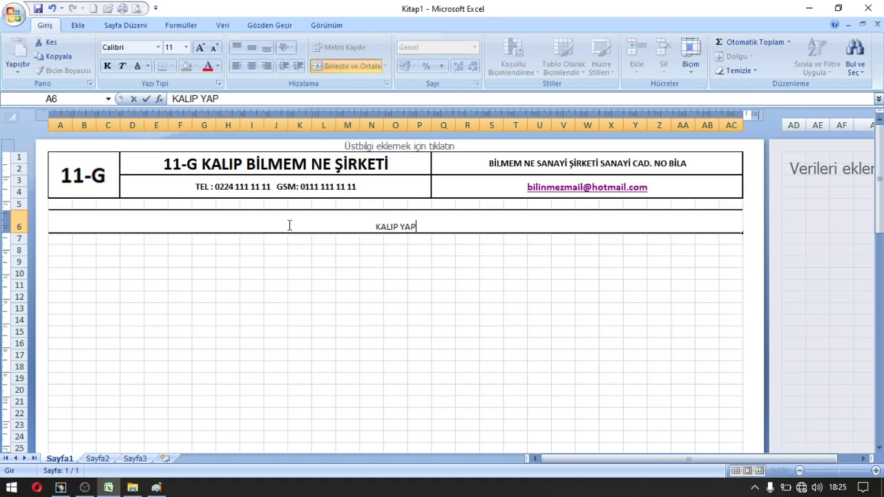
{"action": "type", "text": "IM TEKL"}
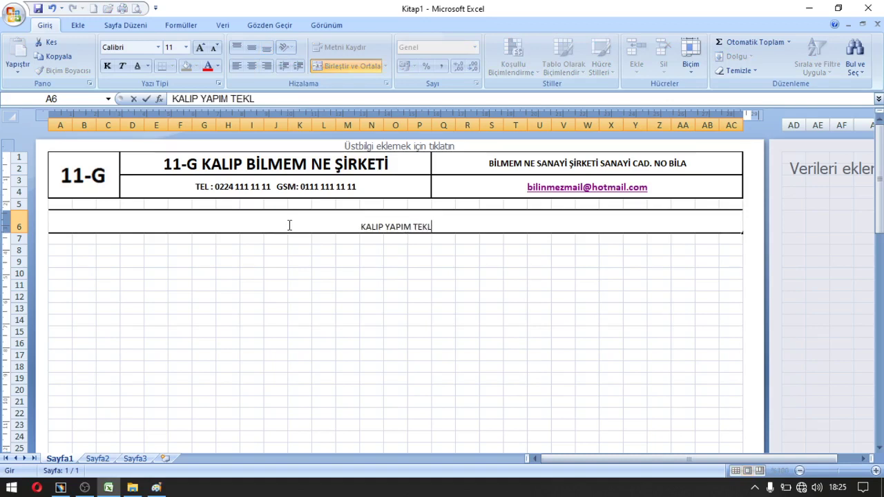
{"action": "type", "text": "İFİ"}
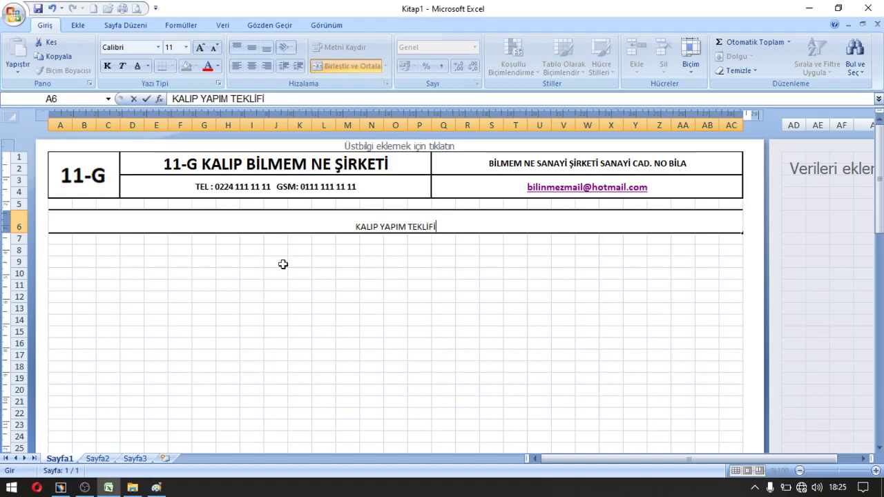
{"action": "left_click", "coordinate": [330, 354]}
{"action": "left_click", "coordinate": [402, 228]}
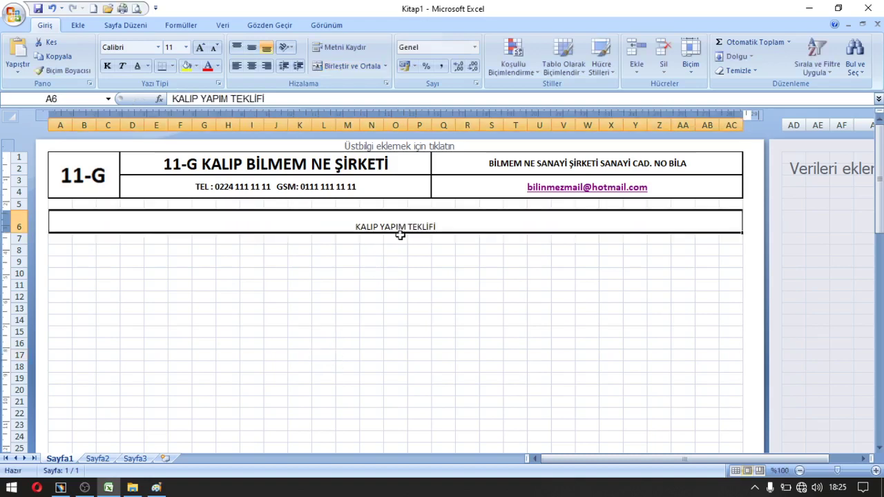
{"action": "left_click", "coordinate": [252, 46]}
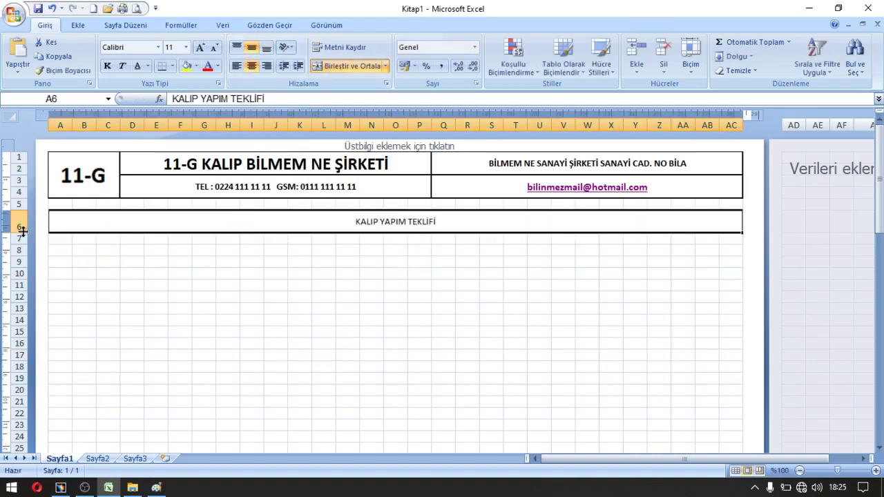
{"action": "left_click_drag", "start_coordinate": [19, 233], "coordinate": [19, 228]}
{"action": "left_click_drag", "start_coordinate": [391, 287], "coordinate": [391, 230]}
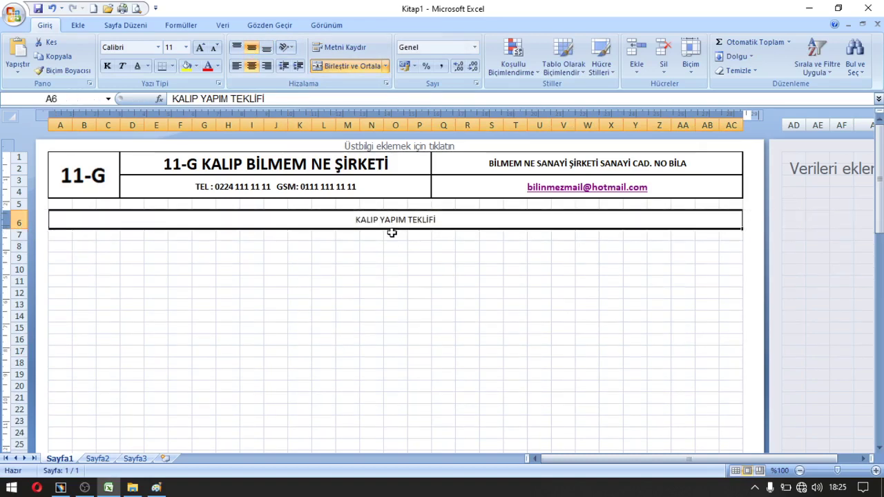
- Make the KALIP YAPIM TEKLİFİ title bold at 18 point
{"action": "left_click", "coordinate": [107, 66]}
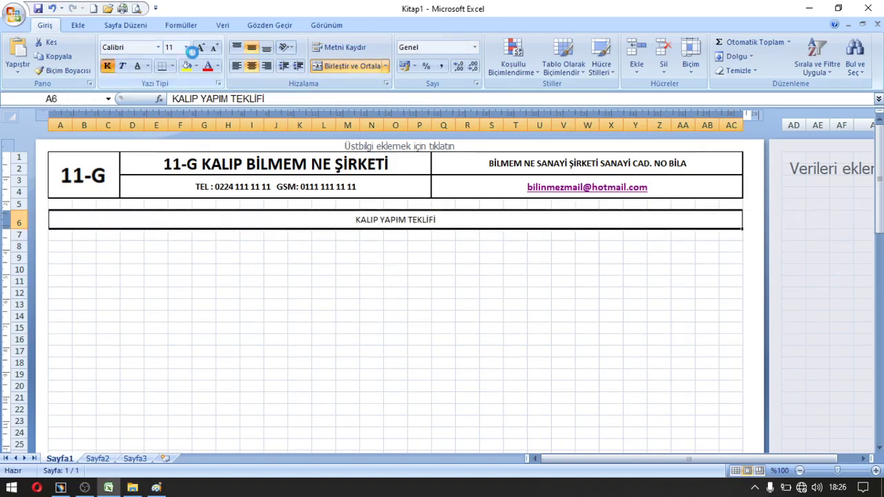
{"action": "left_click", "coordinate": [199, 48]}
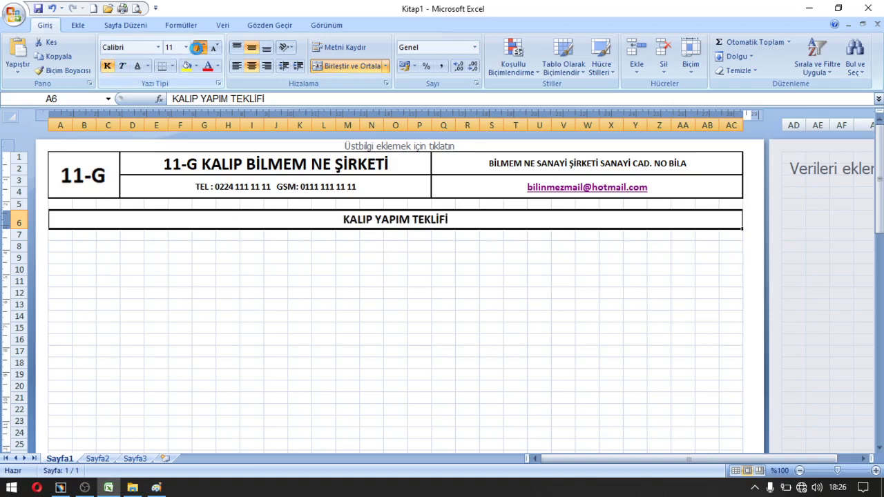
{"action": "left_click", "coordinate": [199, 48]}
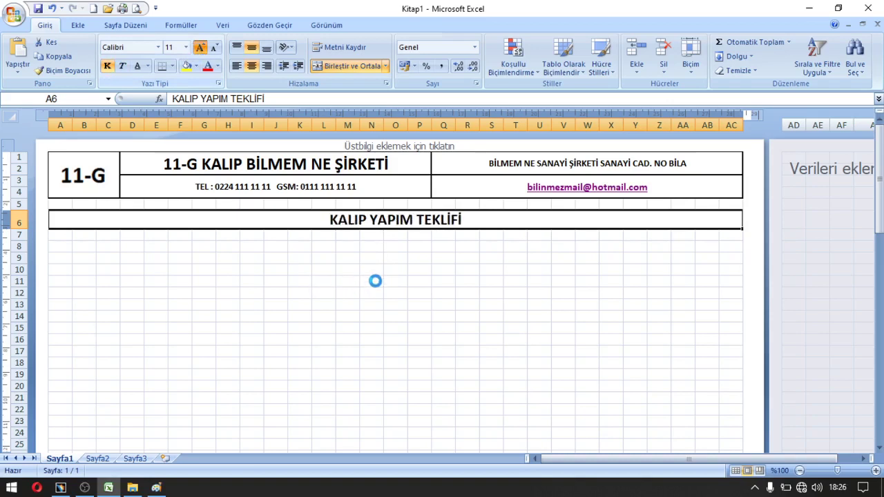
{"action": "left_click", "coordinate": [375, 281]}
{"action": "left_click", "coordinate": [361, 223]}
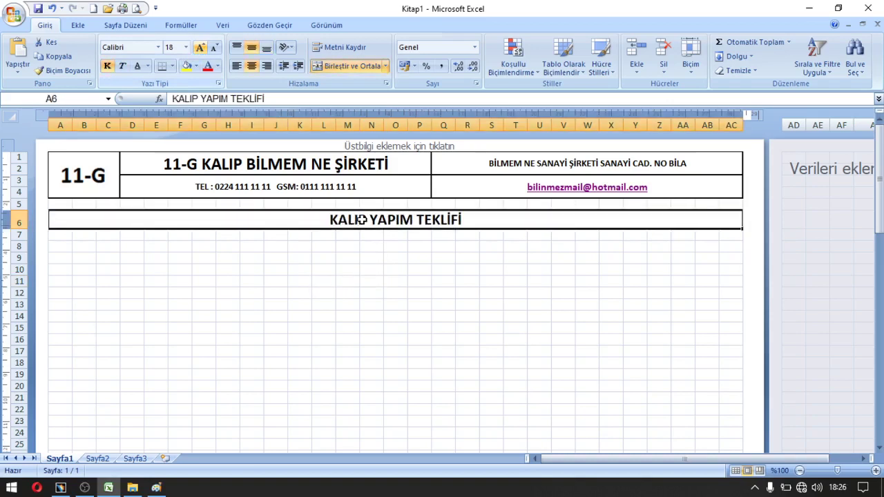
{"action": "right_click", "coordinate": [363, 222]}
- In Kenarlık, apply thick left, top, bottom and right borders to merged A6
{"action": "left_click", "coordinate": [423, 376]}
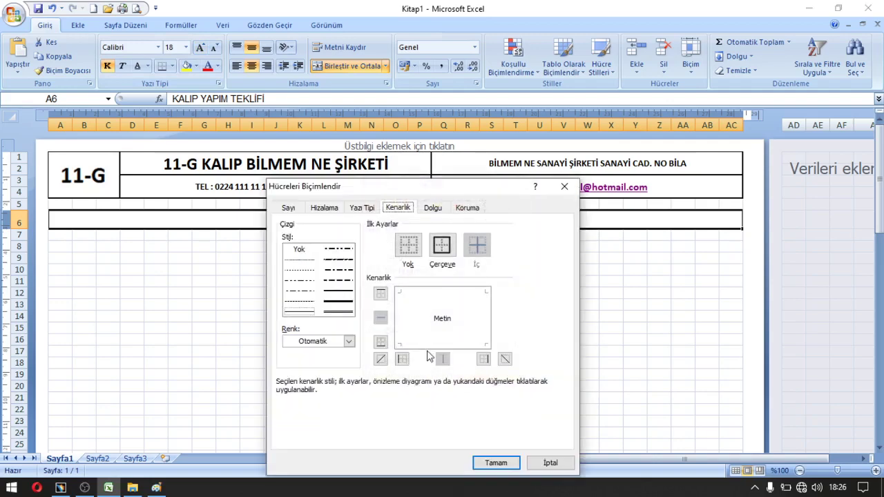
{"action": "left_click", "coordinate": [342, 296]}
{"action": "left_click", "coordinate": [402, 311]}
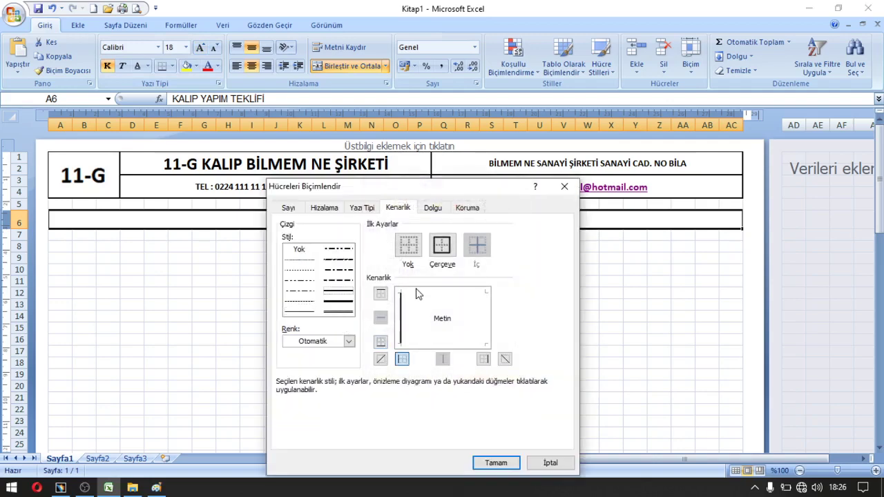
{"action": "left_click", "coordinate": [418, 293]}
{"action": "left_click", "coordinate": [431, 343]}
{"action": "left_click", "coordinate": [483, 359]}
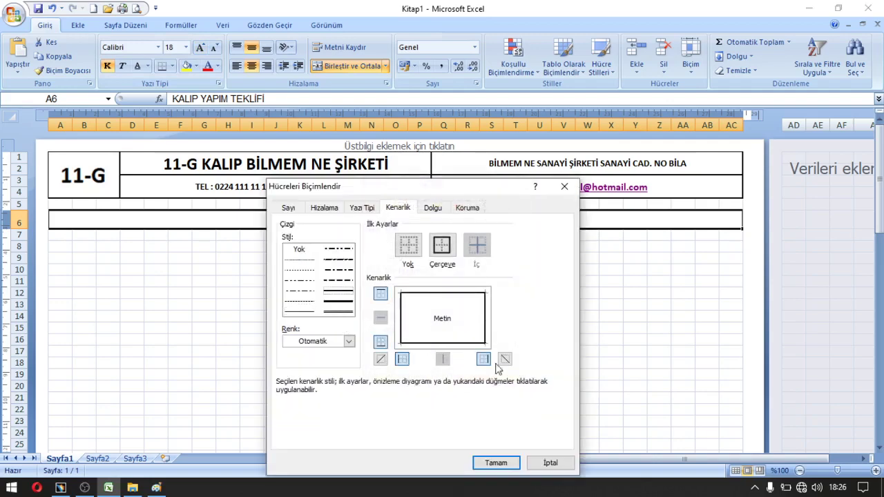
{"action": "left_click", "coordinate": [496, 463]}
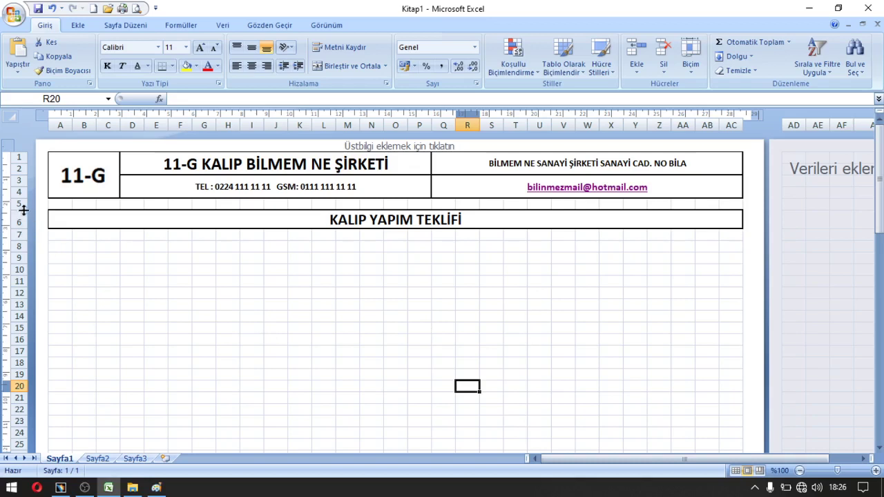
{"action": "left_click_drag", "start_coordinate": [23, 209], "coordinate": [22, 204]}
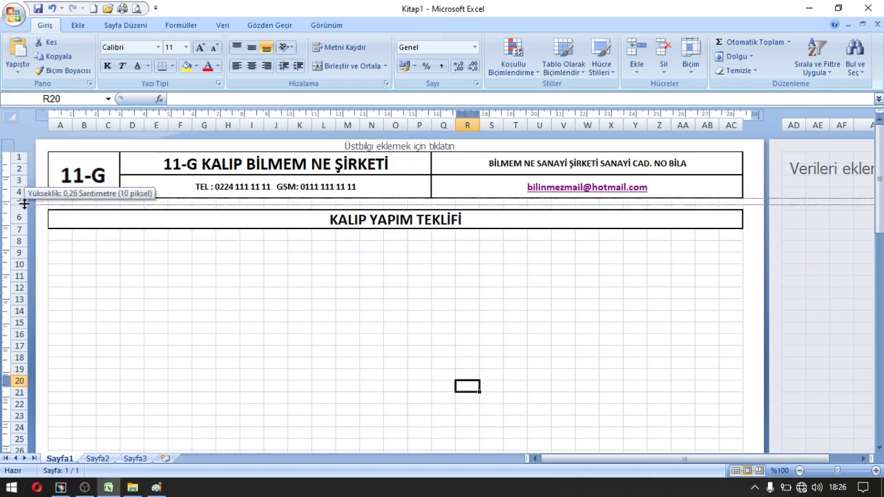
{"action": "left_click_drag", "start_coordinate": [24, 204], "coordinate": [24, 198]}
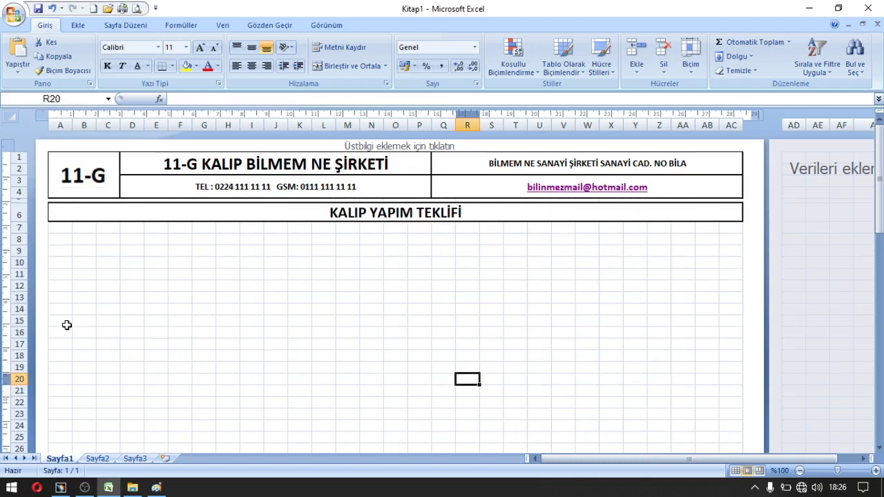
{"action": "left_click_drag", "start_coordinate": [24, 233], "coordinate": [24, 227]}
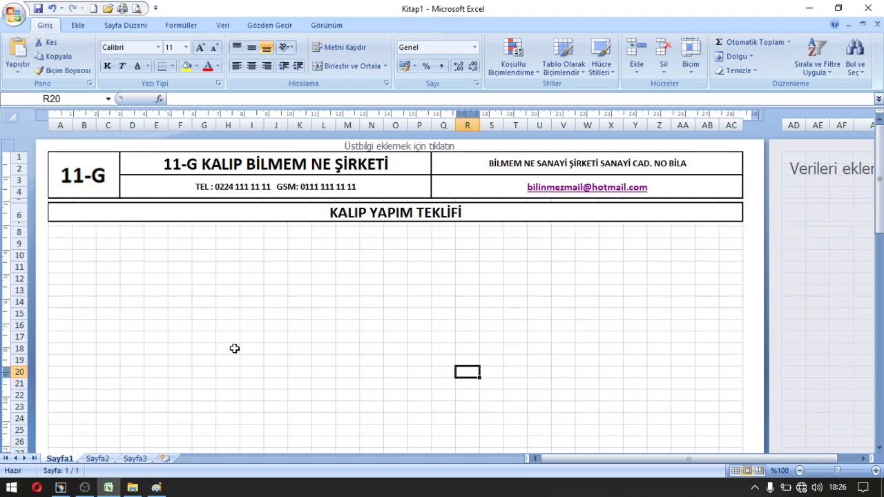
{"action": "left_click", "coordinate": [225, 312]}
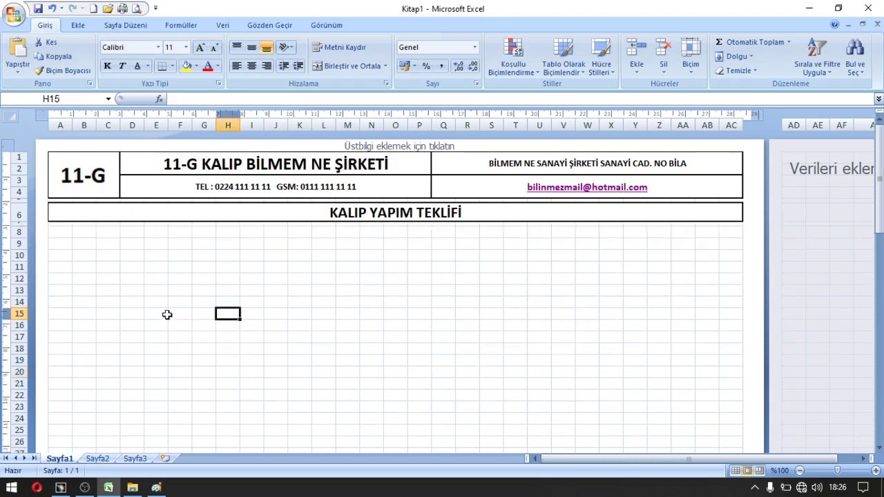
- Merge A8:E8 with Birleştir ve Ortala and enter the label 'PARÇA ADI'
{"action": "left_click_drag", "start_coordinate": [61, 234], "coordinate": [159, 241]}
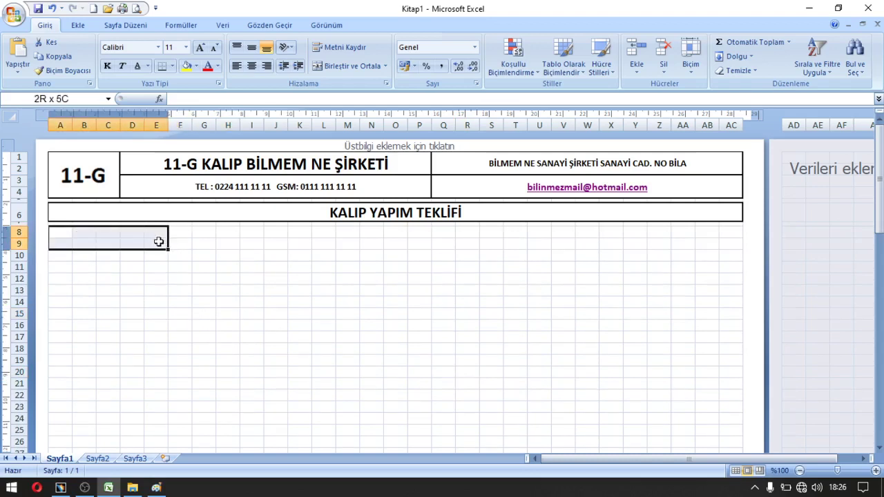
{"action": "left_click_drag", "start_coordinate": [159, 238], "coordinate": [160, 236]}
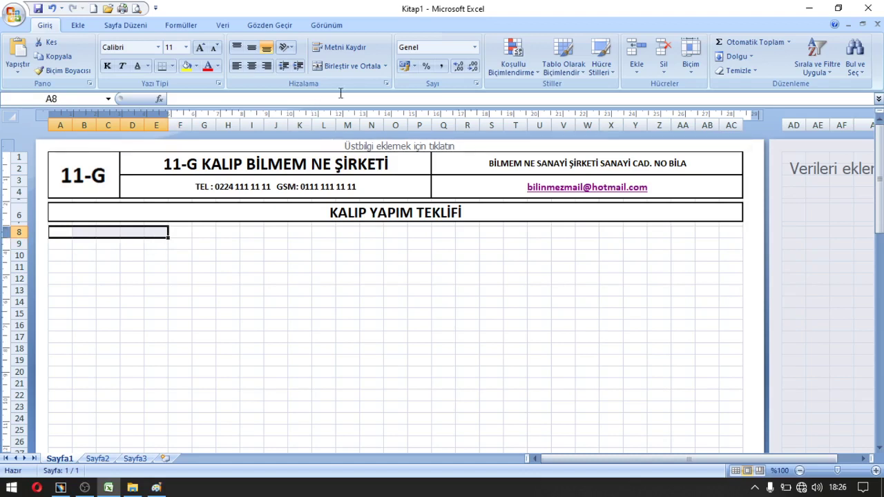
{"action": "left_click", "coordinate": [339, 65]}
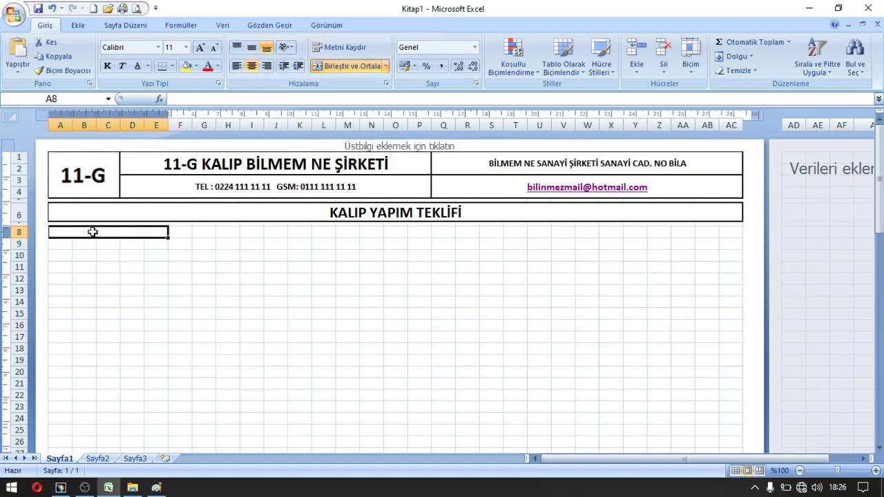
{"action": "type", "text": "PAR"}
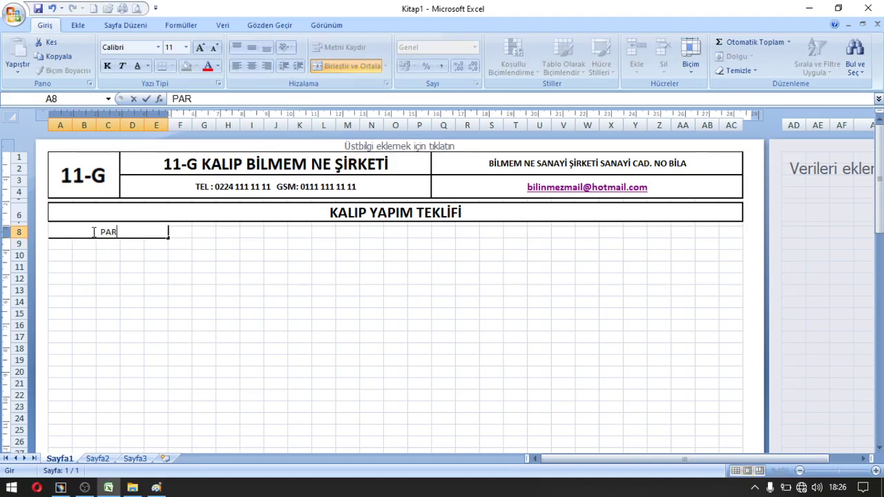
{"action": "type", "text": "ÇA AD"}
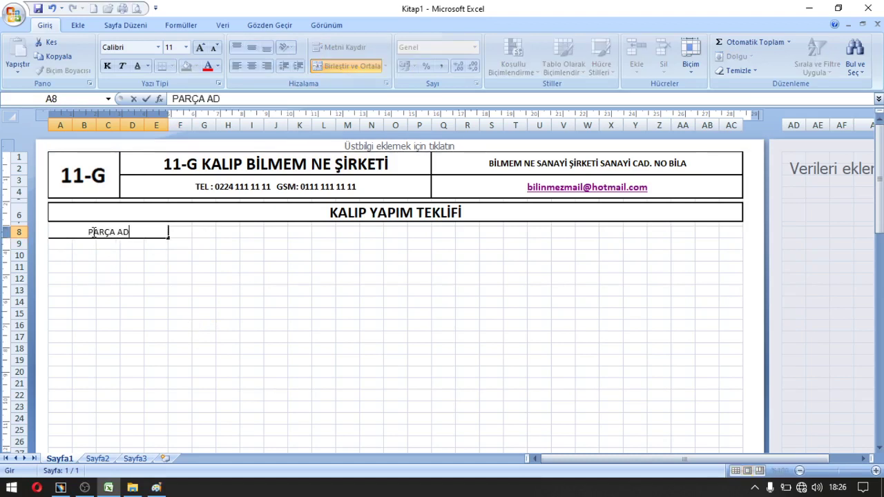
{"action": "type", "text": "I"}
{"action": "left_click", "coordinate": [171, 268]}
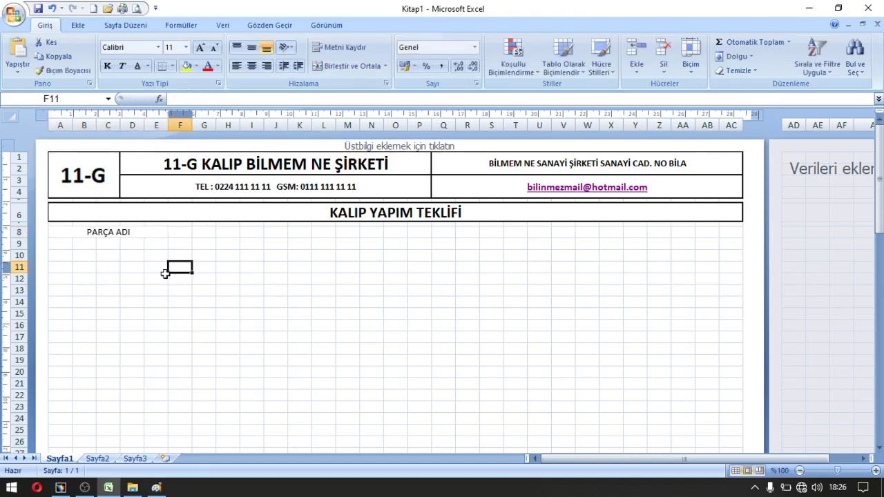
{"action": "left_click", "coordinate": [135, 233]}
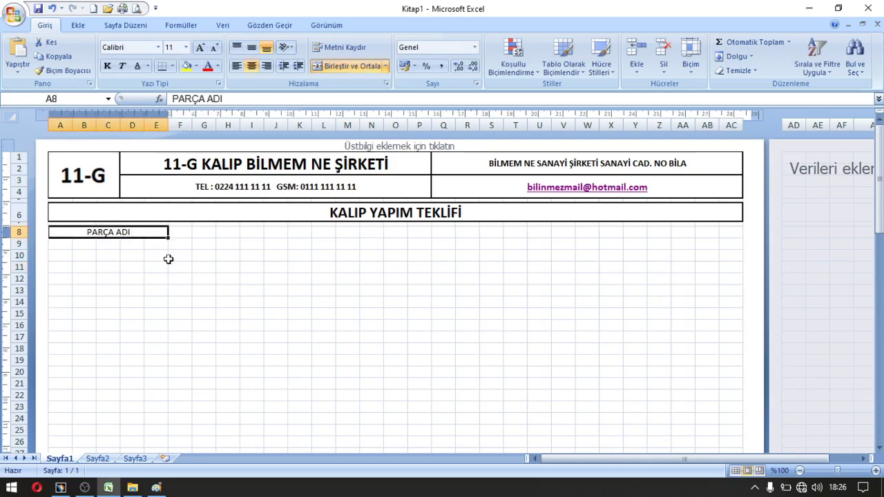
- Fill the PARÇA ADI row layout down to row 33, then clear the copied labels from rows 9–33
{"action": "left_click_drag", "start_coordinate": [167, 238], "coordinate": [174, 440]}
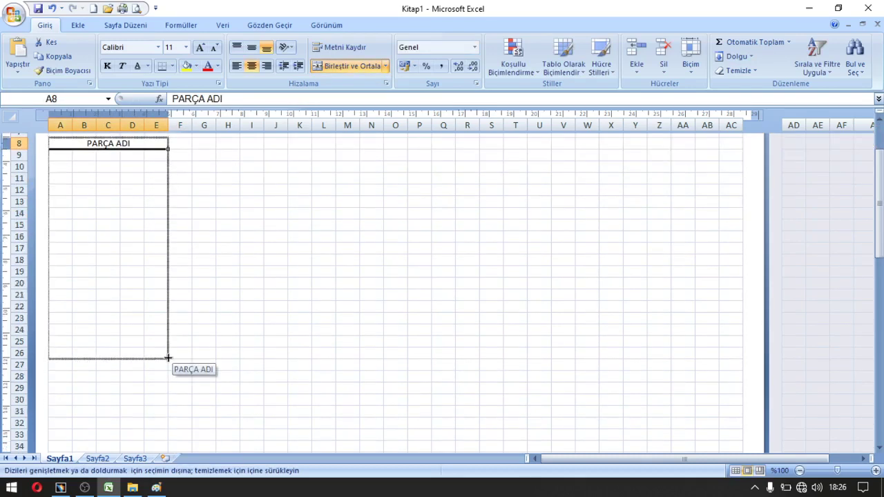
{"action": "left_click", "coordinate": [237, 375]}
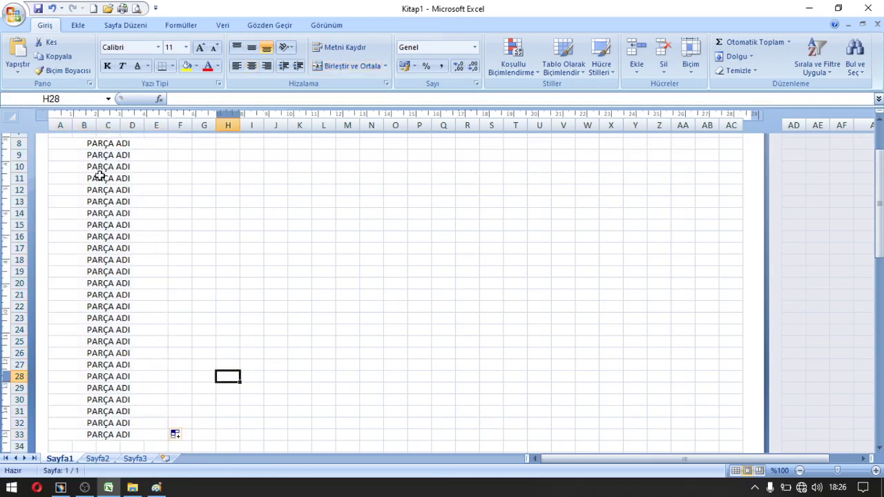
{"action": "mouse_move", "coordinate": [63, 158]}
{"action": "left_mouse_down"}
{"action": "mouse_move", "coordinate": [141, 284]}
{"action": "mouse_move", "coordinate": [134, 432]}
{"action": "left_mouse_up"}
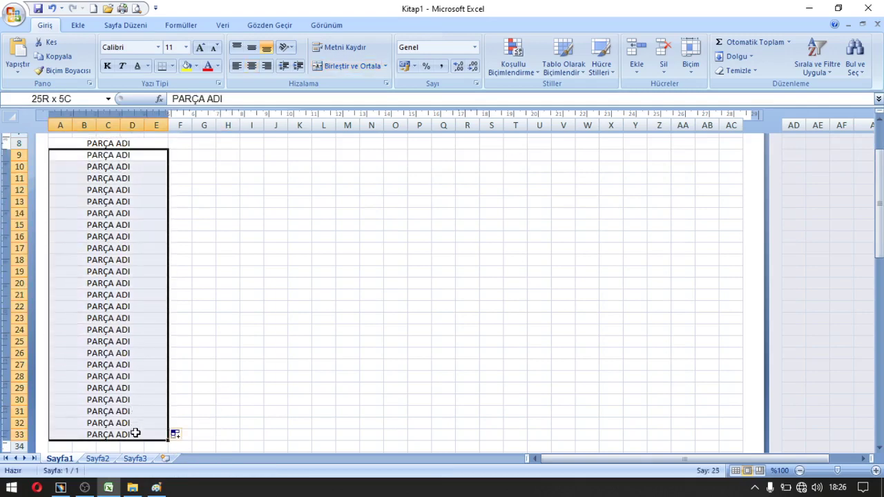
{"action": "right_click", "coordinate": [134, 432]}
{"action": "left_click", "coordinate": [181, 321]}
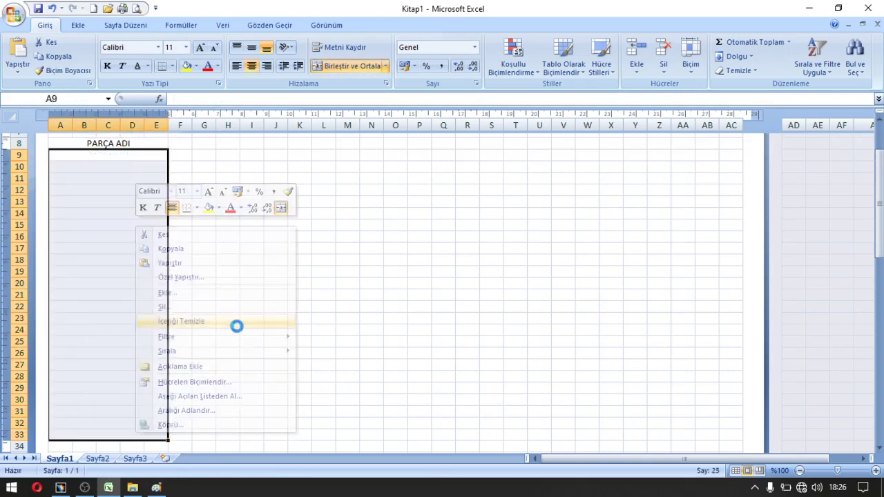
{"action": "left_click", "coordinate": [275, 317]}
{"action": "scroll", "coordinate": [264, 305], "scroll_direction": "up", "scroll_amount": 3}
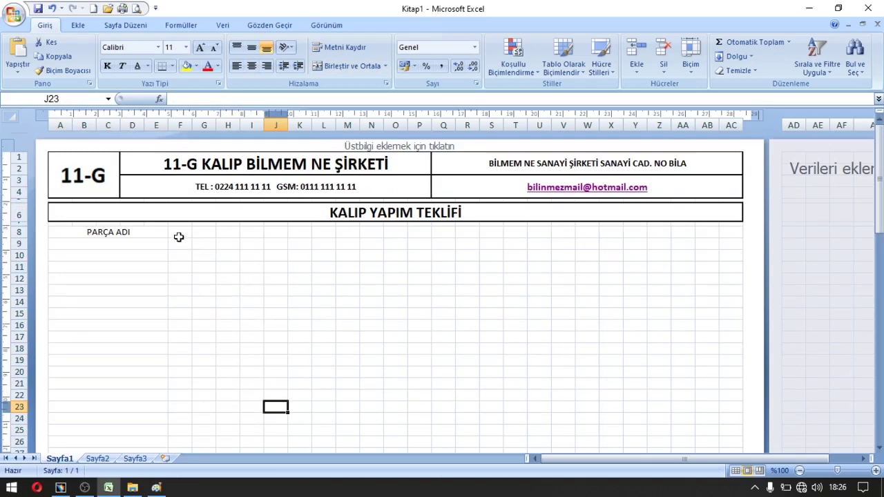
{"action": "left_click_drag", "start_coordinate": [178, 233], "coordinate": [436, 235]}
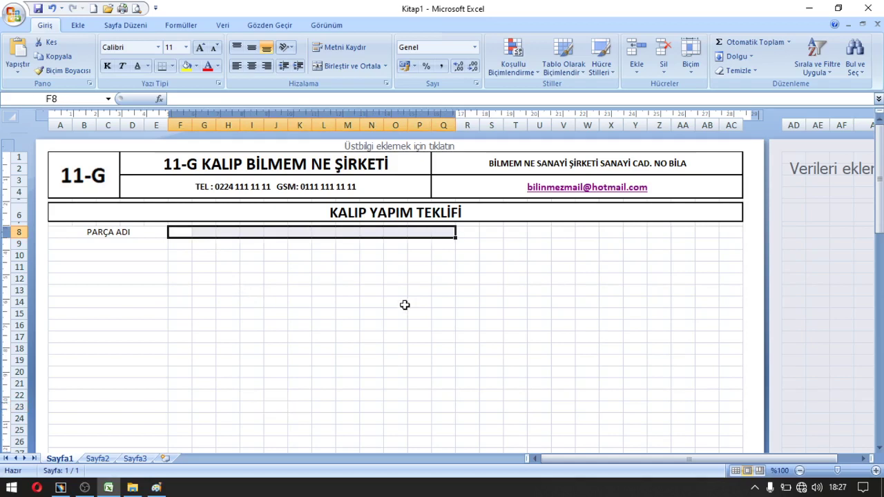
- Merge and centre F8:R8 into a single value cell beside PARÇA ADI
{"action": "left_click", "coordinate": [397, 303]}
{"action": "left_click_drag", "start_coordinate": [182, 233], "coordinate": [463, 235]}
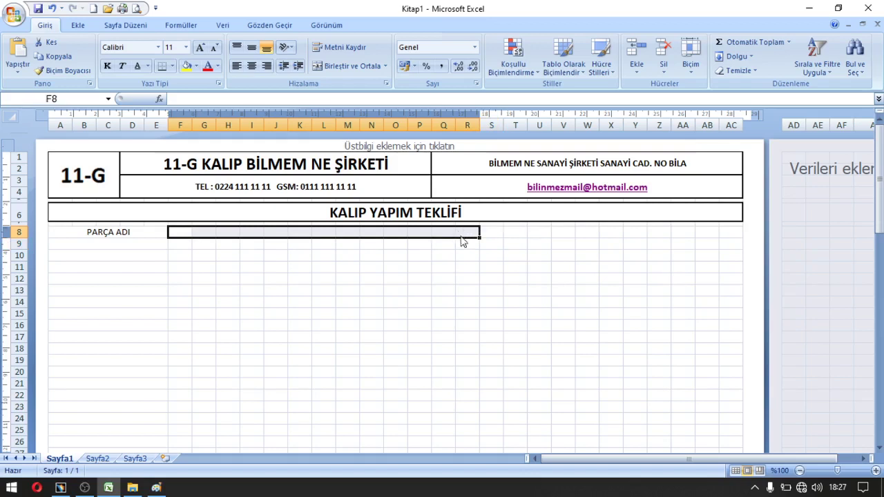
{"action": "left_click", "coordinate": [347, 66]}
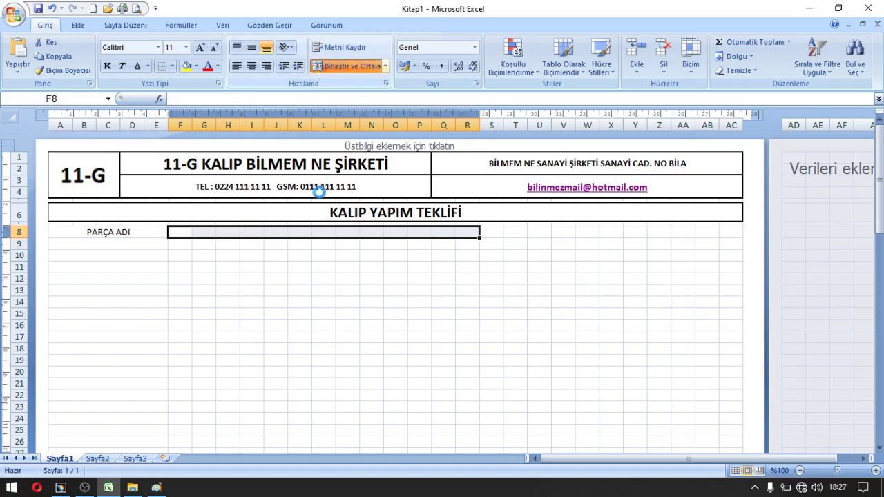
{"action": "left_click", "coordinate": [342, 293]}
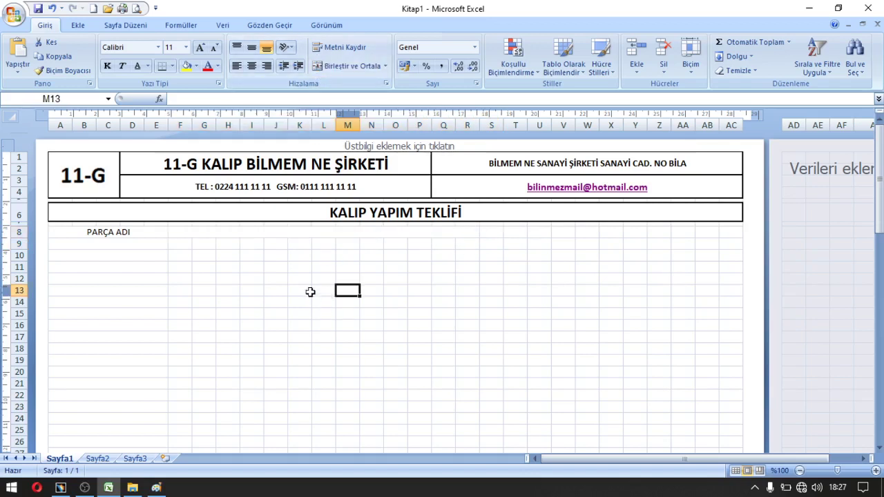
{"action": "left_click", "coordinate": [184, 245]}
{"action": "left_click_drag", "start_coordinate": [184, 245], "coordinate": [207, 243]}
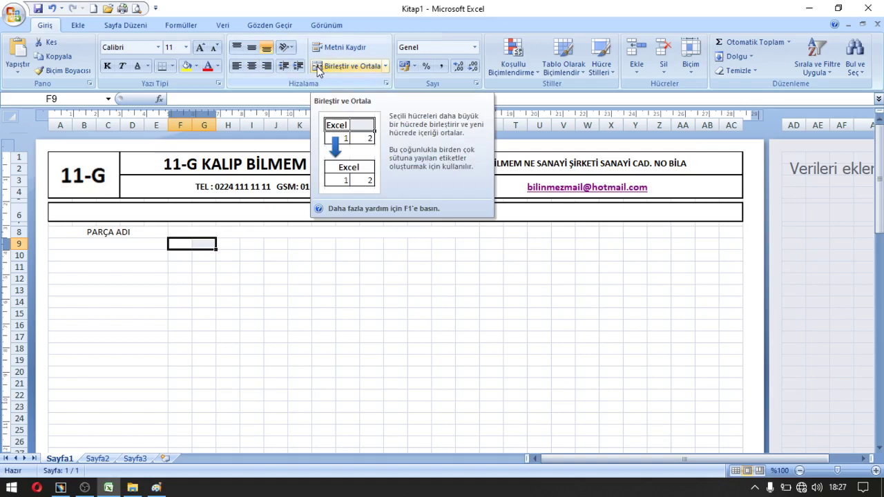
{"action": "left_click", "coordinate": [243, 314]}
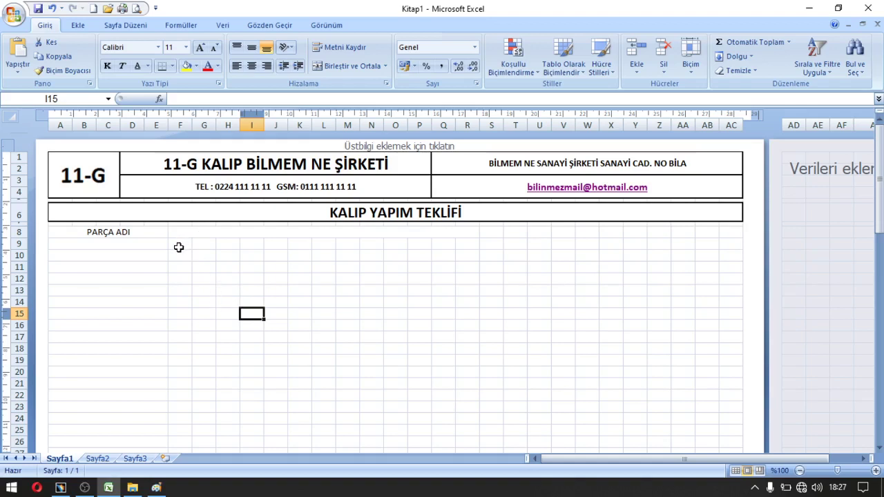
- Enter SAC KALIP YAPIMI in the merged cell, then replace it with SAC-3
{"action": "left_click", "coordinate": [239, 232]}
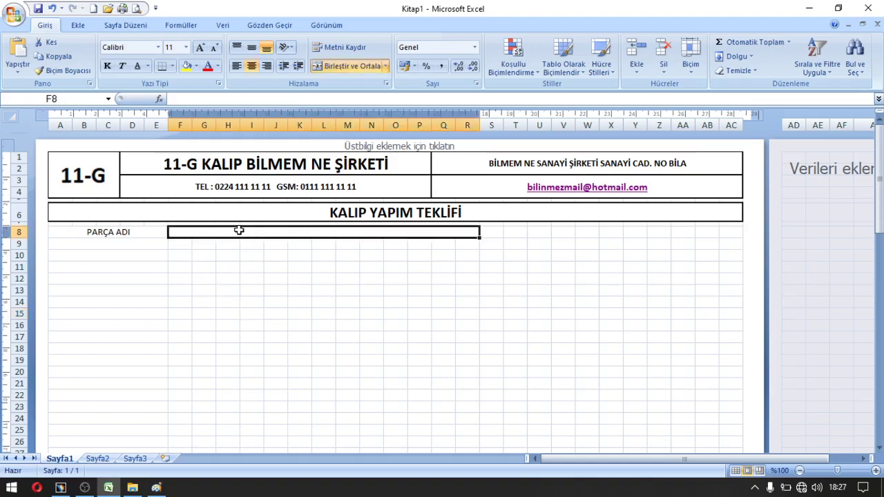
{"action": "type", "text": "SAC KA"}
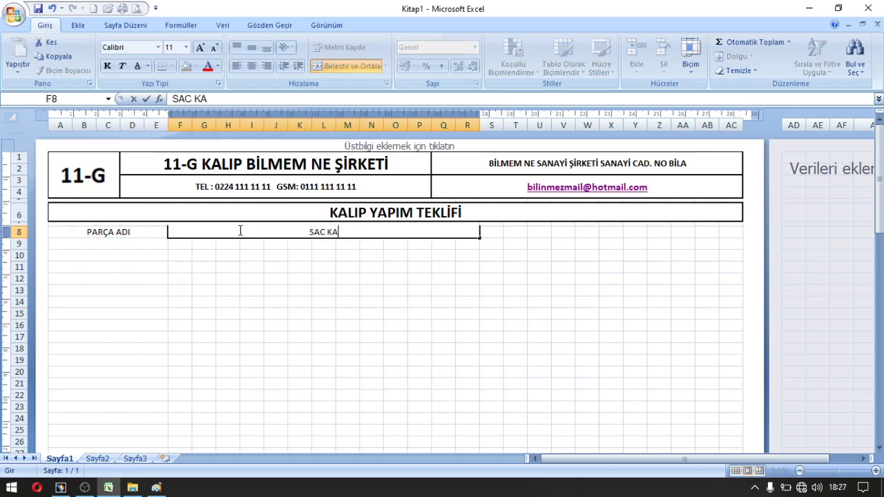
{"action": "type", "text": "LIP YAP"}
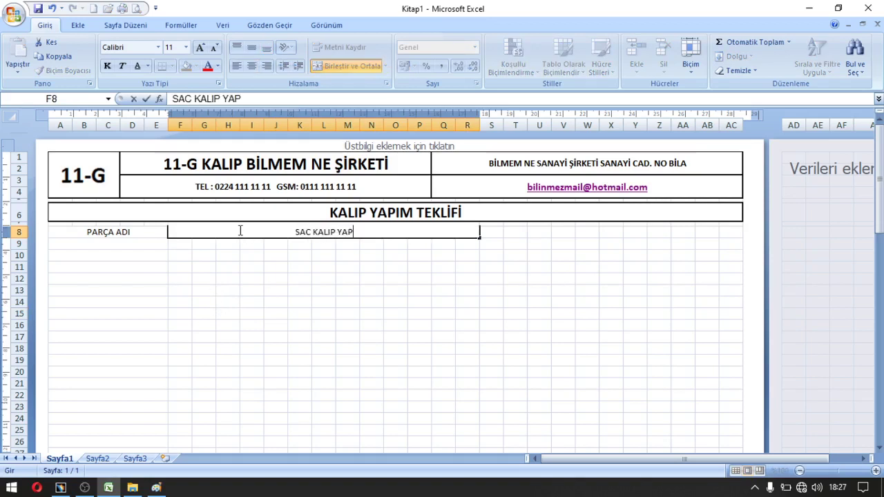
{"action": "type", "text": "IMI"}
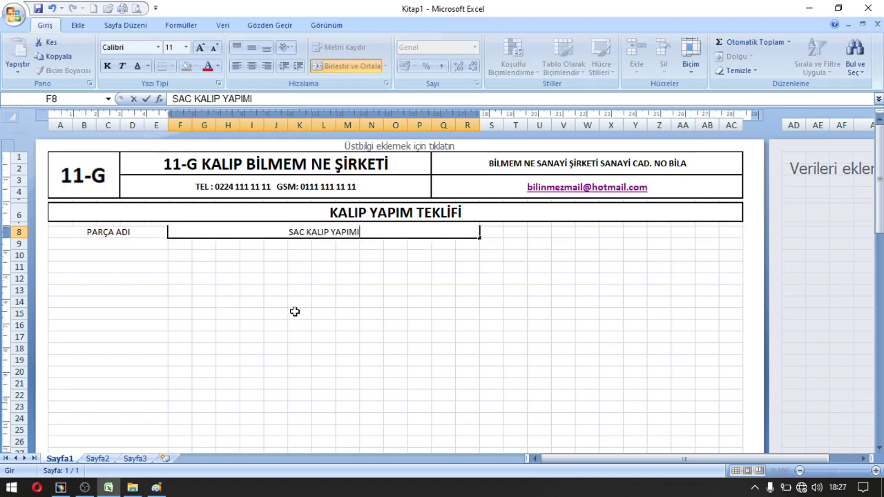
{"action": "left_click", "coordinate": [333, 235]}
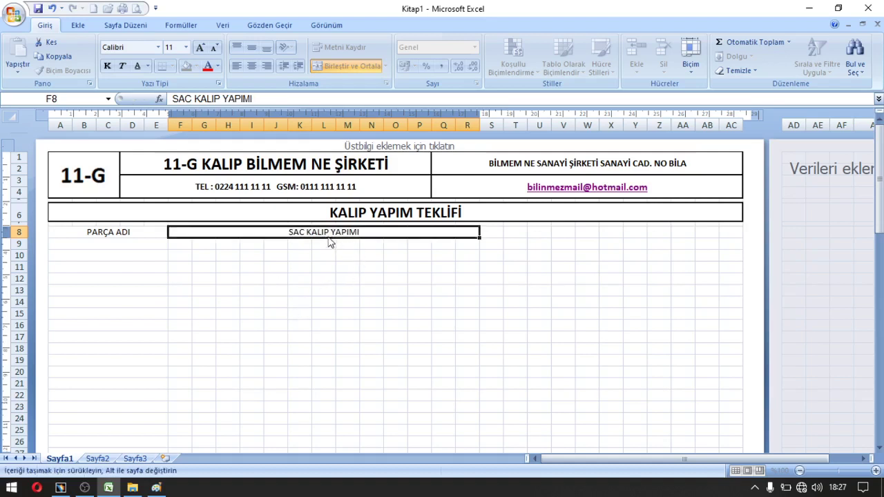
{"action": "double_click", "coordinate": [370, 235]}
{"action": "left_click_drag", "start_coordinate": [367, 233], "coordinate": [170, 233]}
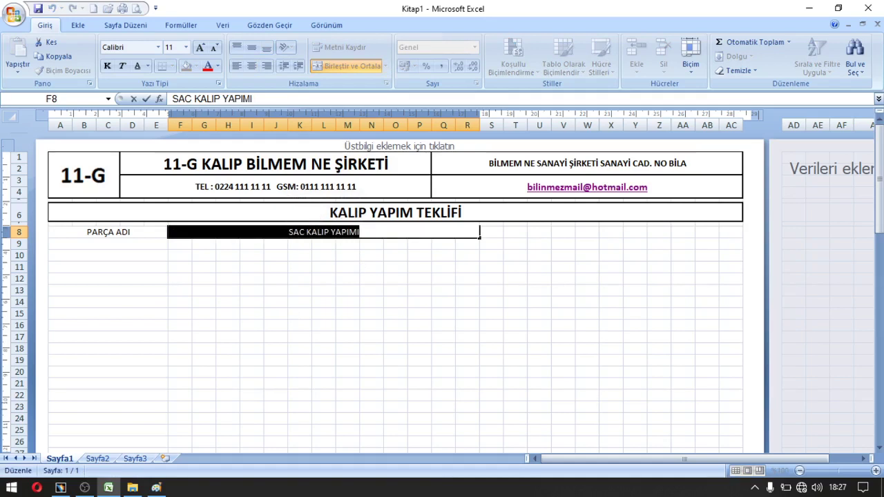
{"action": "type", "text": "SAC-"}
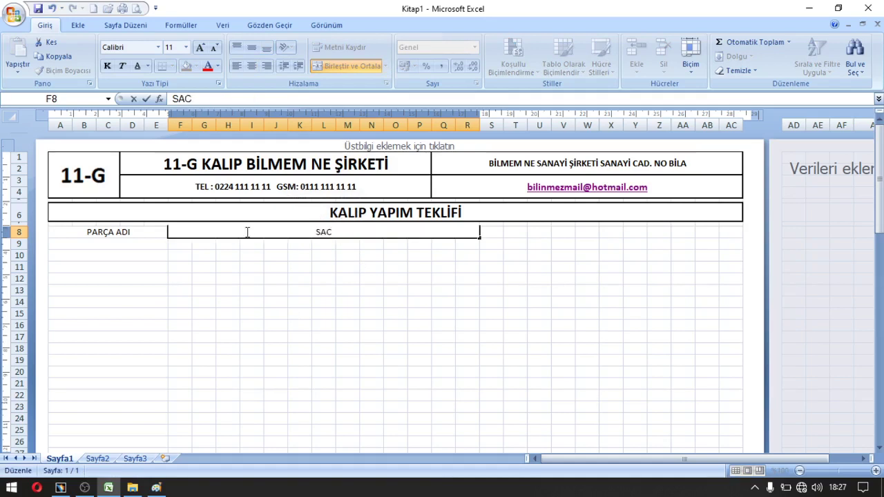
{"action": "type", "text": "3"}
{"action": "left_click", "coordinate": [302, 275]}
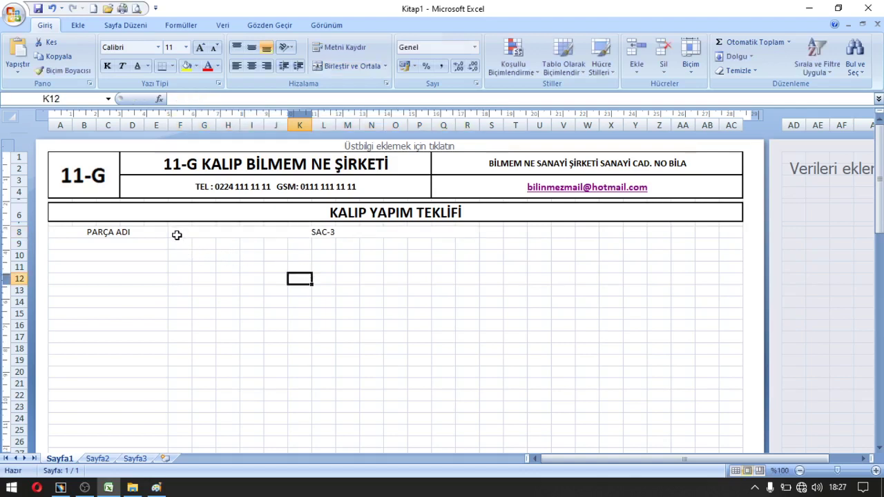
- Copy the merged SAC-3 cell down into rows 9 and 10
{"action": "left_click", "coordinate": [322, 232]}
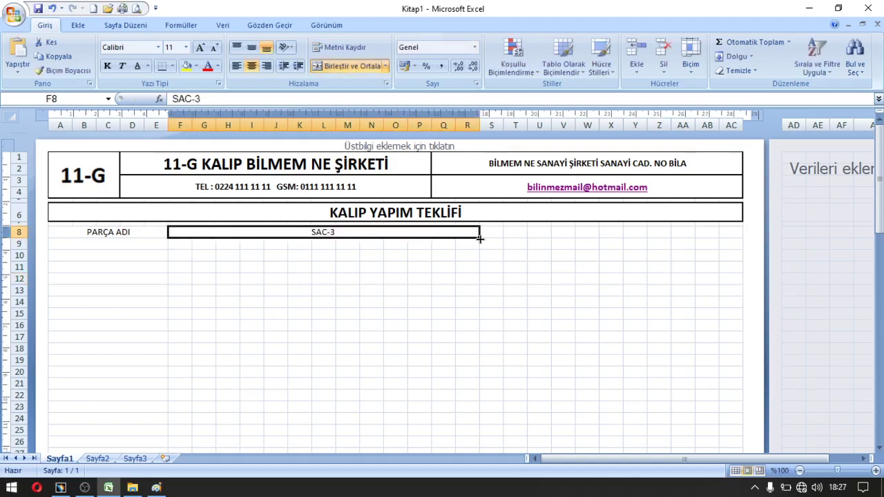
{"action": "left_click_drag", "start_coordinate": [480, 237], "coordinate": [482, 264]}
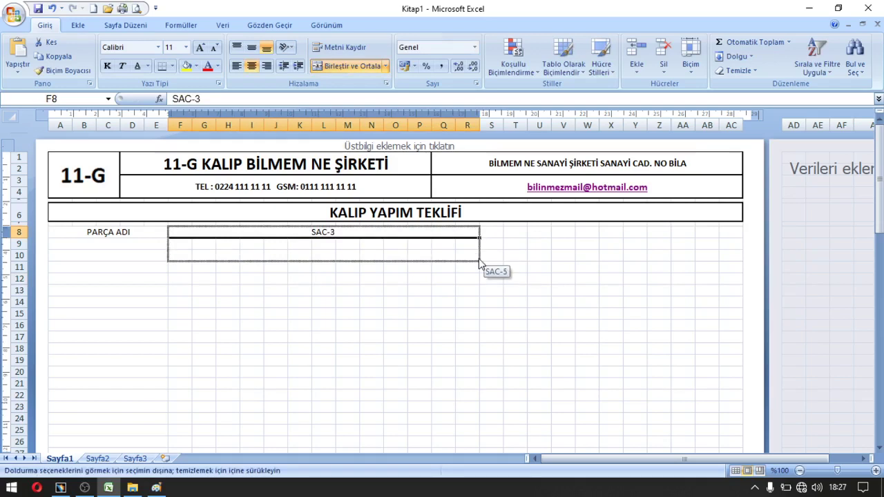
{"action": "left_click", "coordinate": [517, 265]}
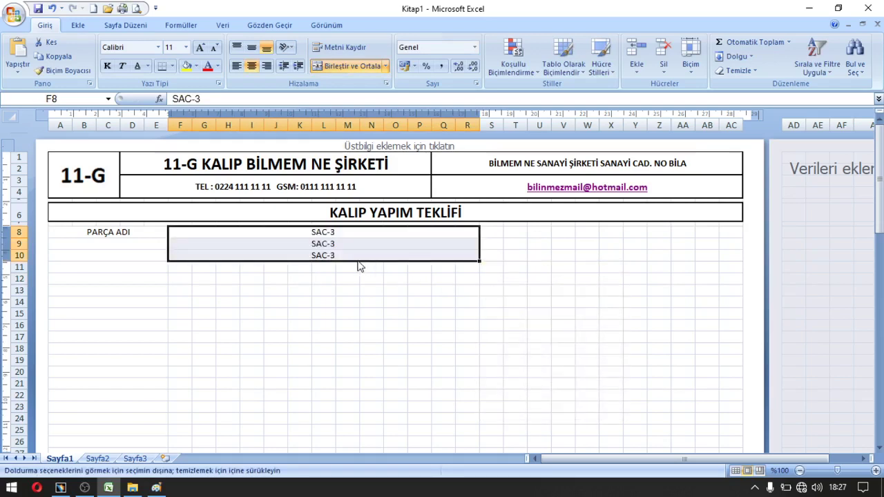
- Replace the row 9 value with DELME + KESME KALIBI
{"action": "left_click", "coordinate": [322, 245]}
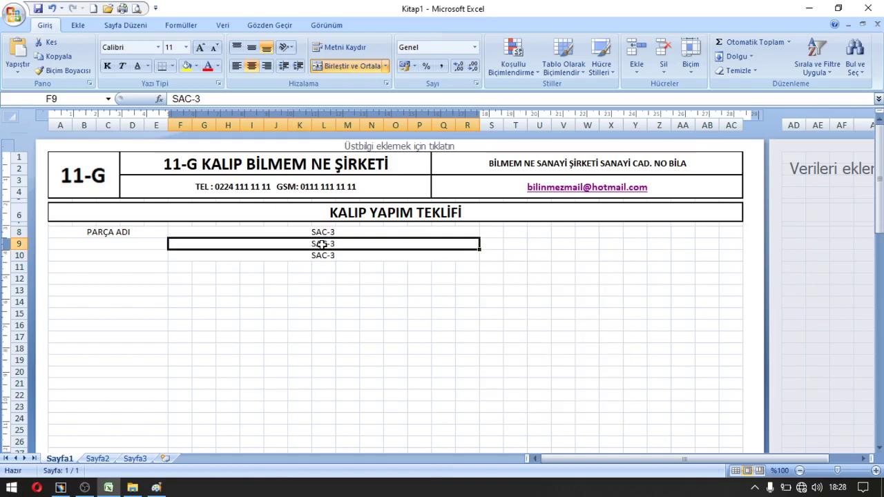
{"action": "type", "text": "D"}
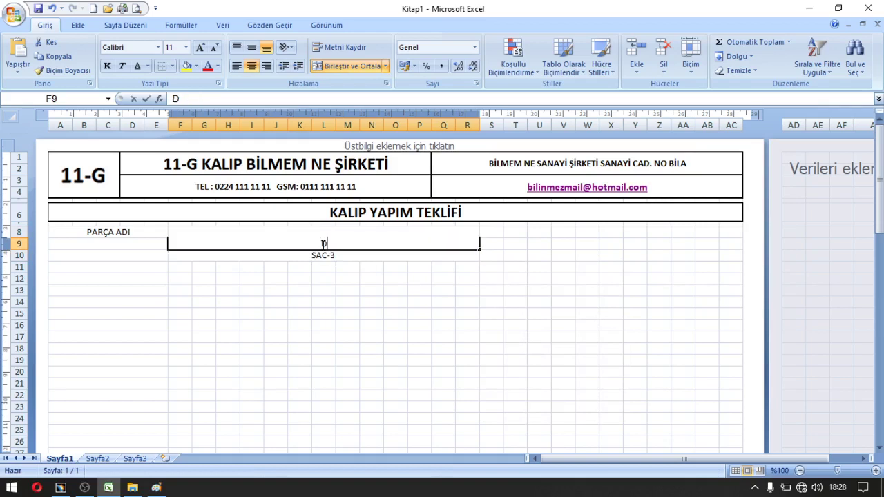
{"action": "type", "text": "ELME"}
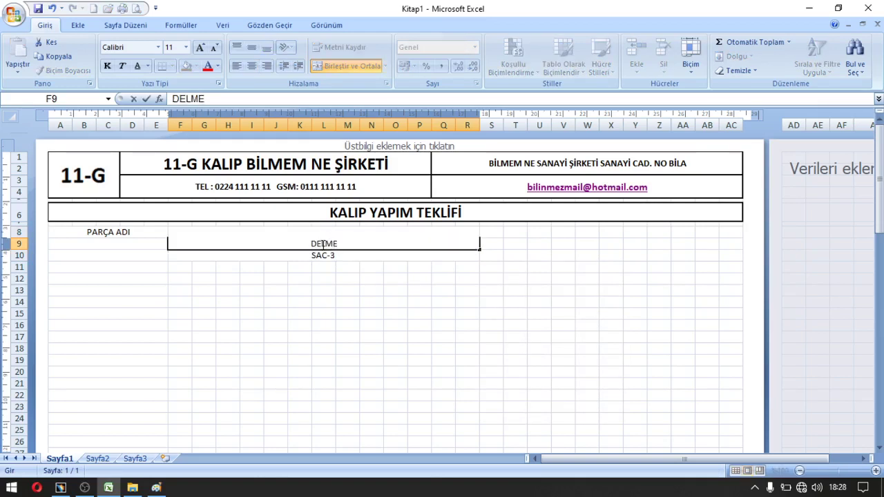
{"action": "type", "text": " +"}
{"action": "type", "text": " KES"}
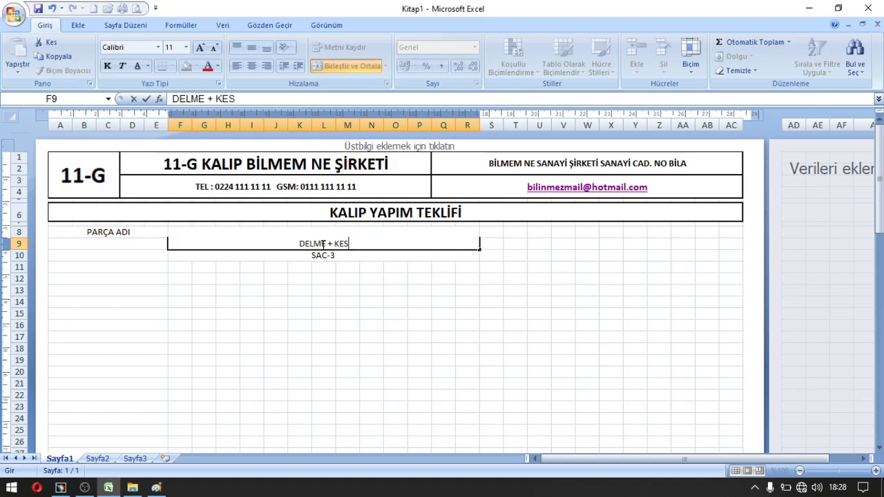
{"action": "type", "text": "ME KALIBI"}
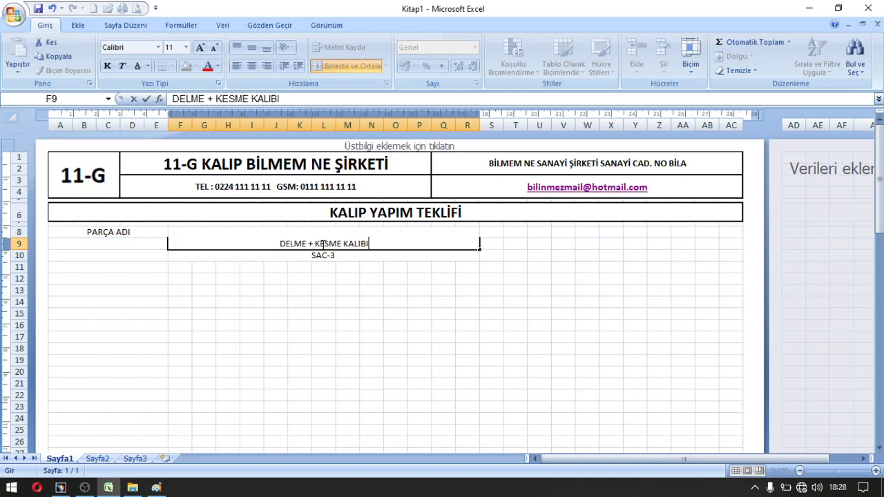
{"action": "left_click", "coordinate": [396, 304]}
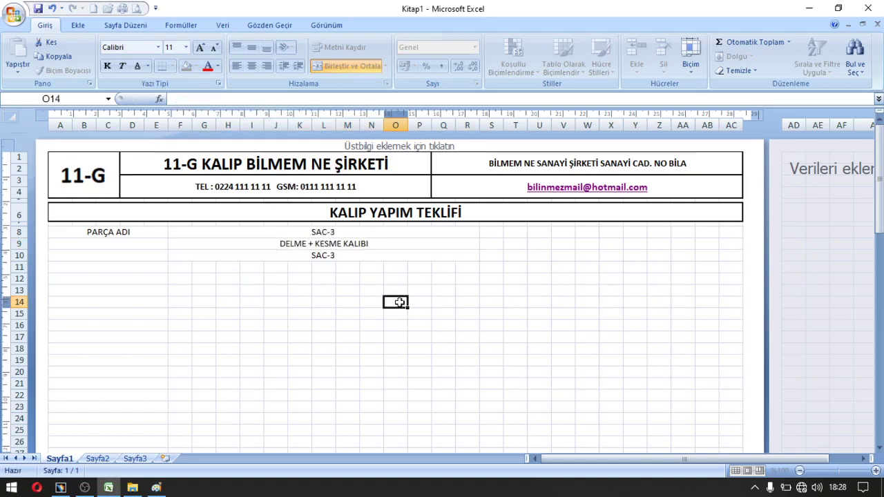
{"action": "left_click", "coordinate": [319, 256]}
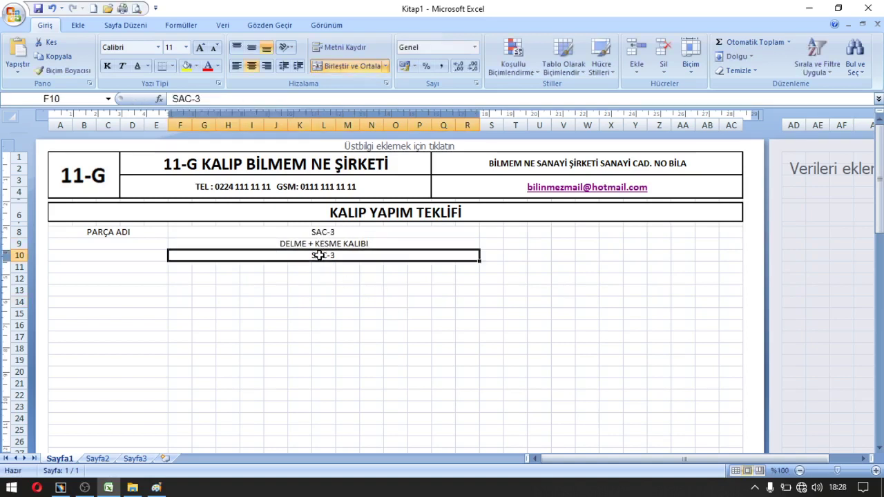
{"action": "left_click", "coordinate": [121, 246]}
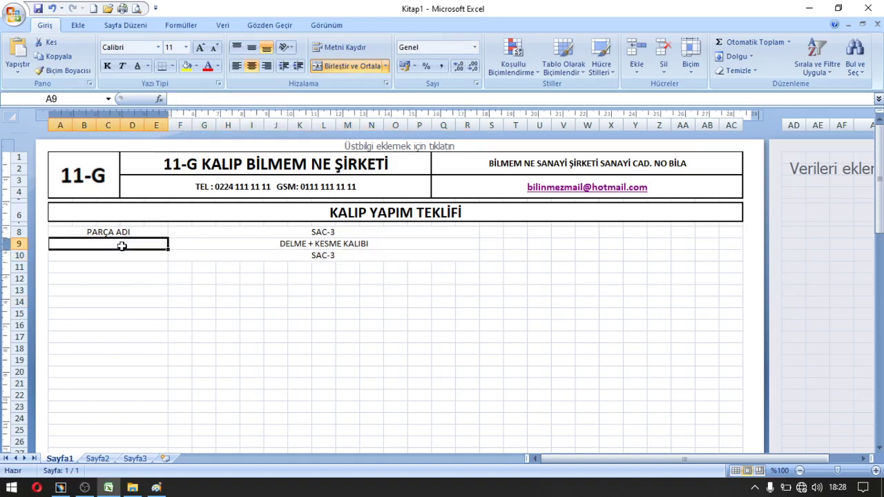
- Label row 9 KALIP TİP and row 10 KALIP GÖZ SAYISI
{"action": "type", "text": "KALIP"}
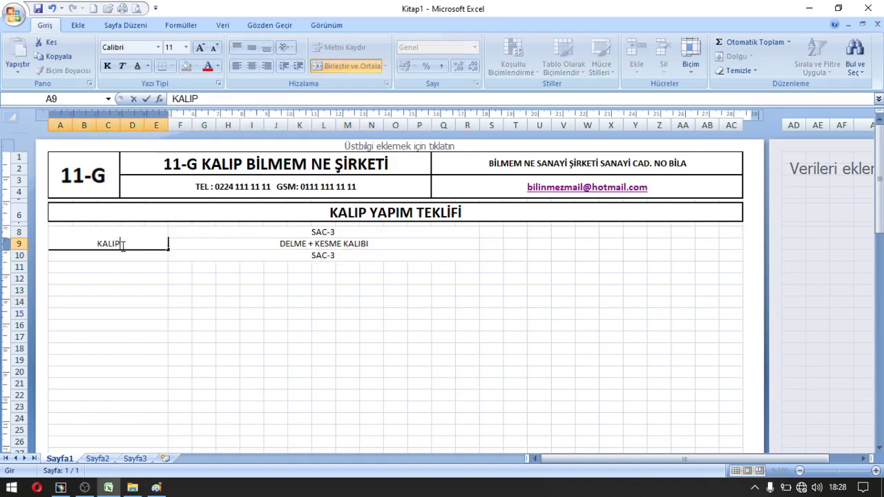
{"action": "type", "text": " TİP"}
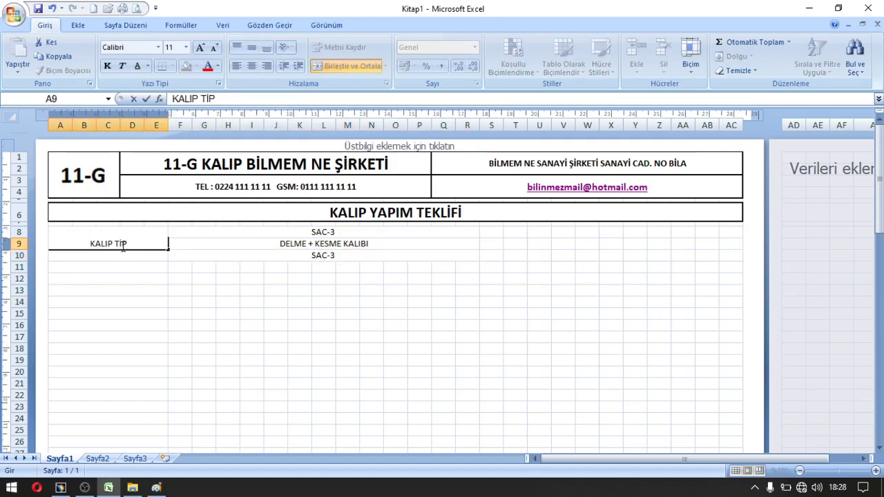
{"action": "left_click", "coordinate": [147, 299]}
{"action": "left_click", "coordinate": [108, 255]}
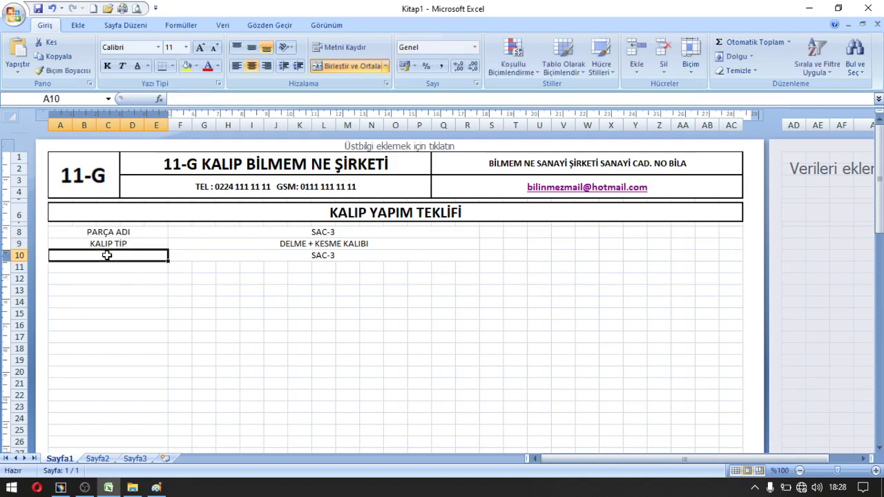
{"action": "type", "text": "KALIP G"}
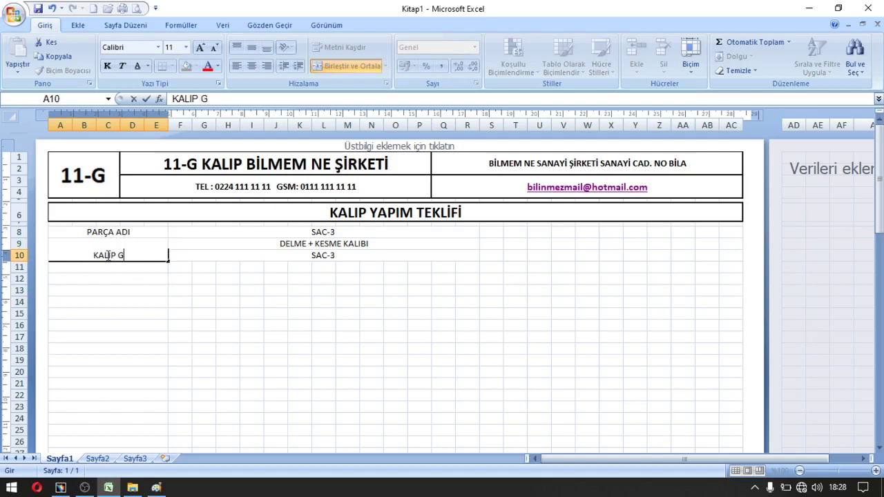
{"action": "type", "text": "ÖZ SAYISI"}
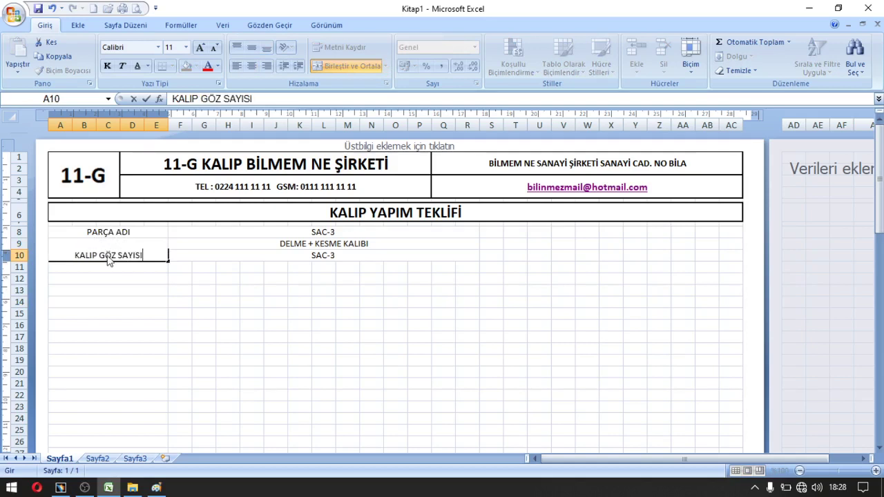
{"action": "left_click", "coordinate": [228, 296]}
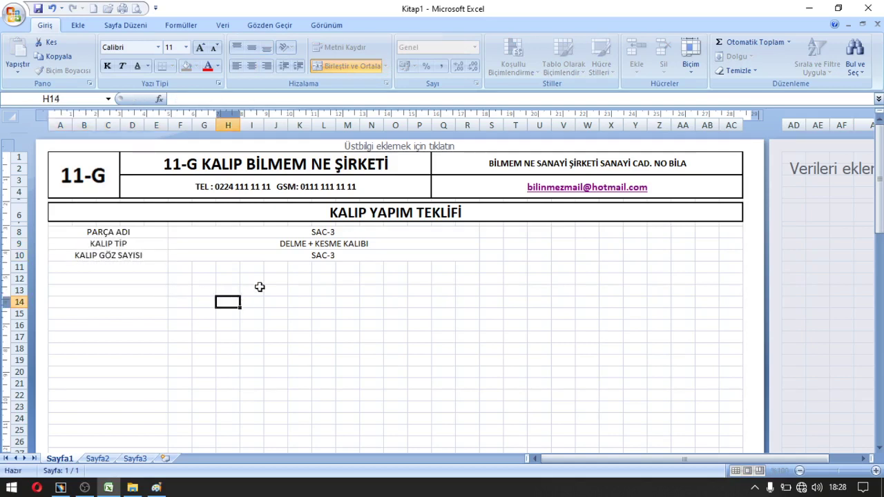
- Set the row 10 cavity count value to BİR
{"action": "left_click", "coordinate": [332, 256]}
{"action": "type", "text": "BİR"}
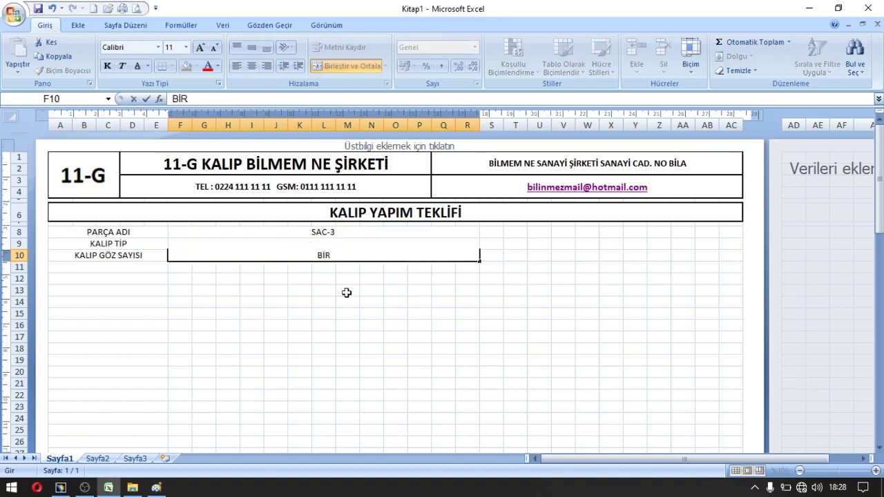
{"action": "left_click", "coordinate": [347, 293]}
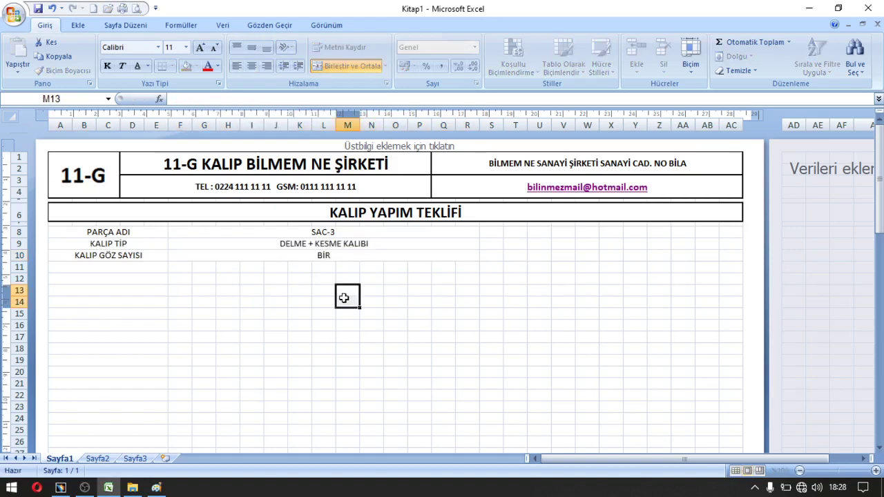
- Apply thin outer and inner borders to A8:R10 through Hücreleri Biçimlendir's Kenarlık options
{"action": "left_click_drag", "start_coordinate": [78, 230], "coordinate": [458, 257]}
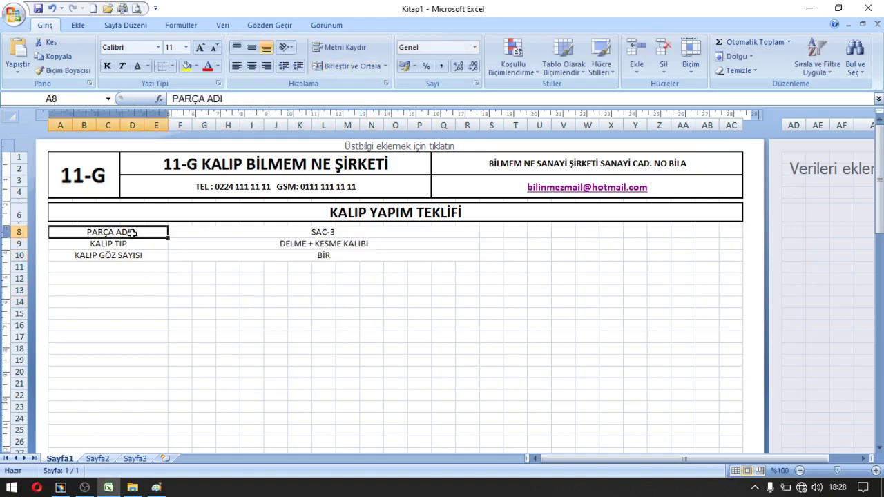
{"action": "right_click", "coordinate": [458, 258]}
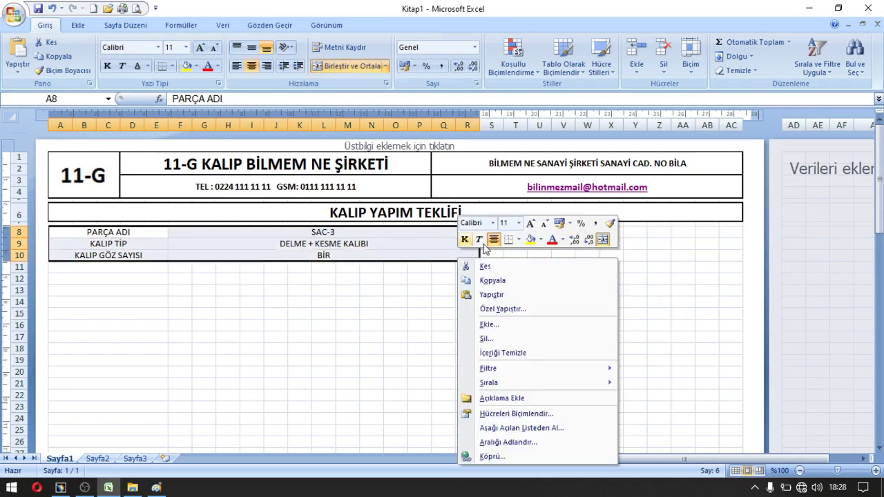
{"action": "left_click", "coordinate": [514, 413]}
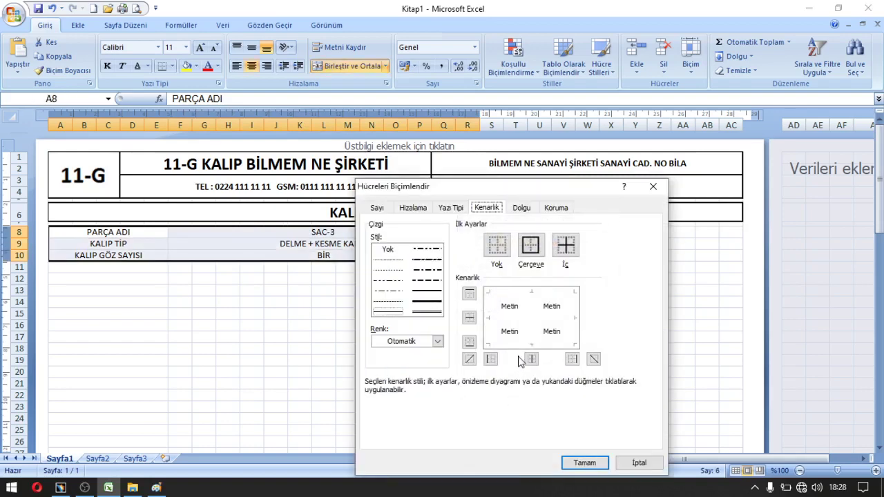
{"action": "left_click", "coordinate": [399, 312]}
{"action": "left_click", "coordinate": [490, 325]}
{"action": "left_click", "coordinate": [503, 296]}
{"action": "left_click", "coordinate": [514, 320]}
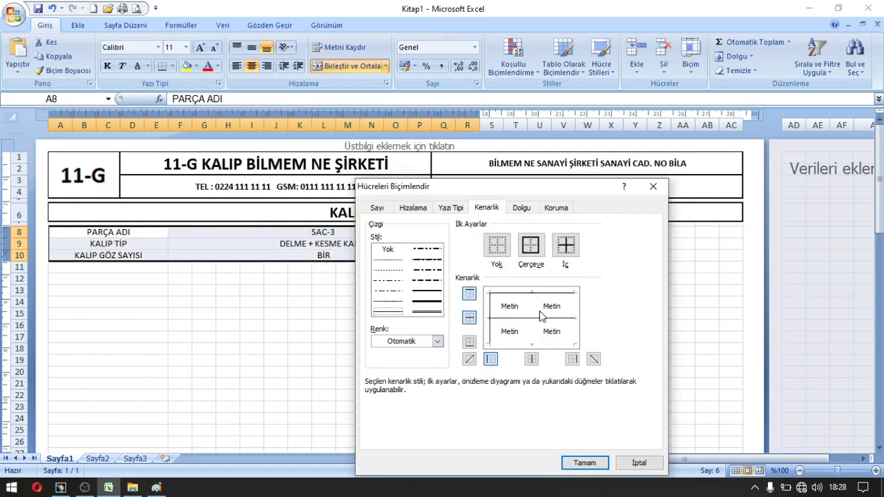
{"action": "left_click", "coordinate": [534, 344]}
{"action": "left_click", "coordinate": [519, 345]}
{"action": "left_click", "coordinate": [575, 336]}
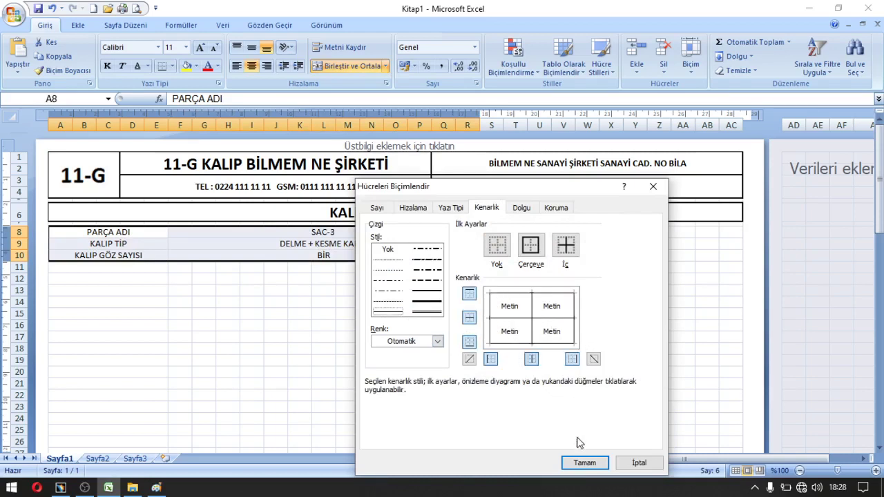
{"action": "left_click", "coordinate": [585, 463]}
{"action": "left_click", "coordinate": [540, 396]}
{"action": "scroll", "coordinate": [474, 286], "scroll_direction": "down", "scroll_amount": 3}
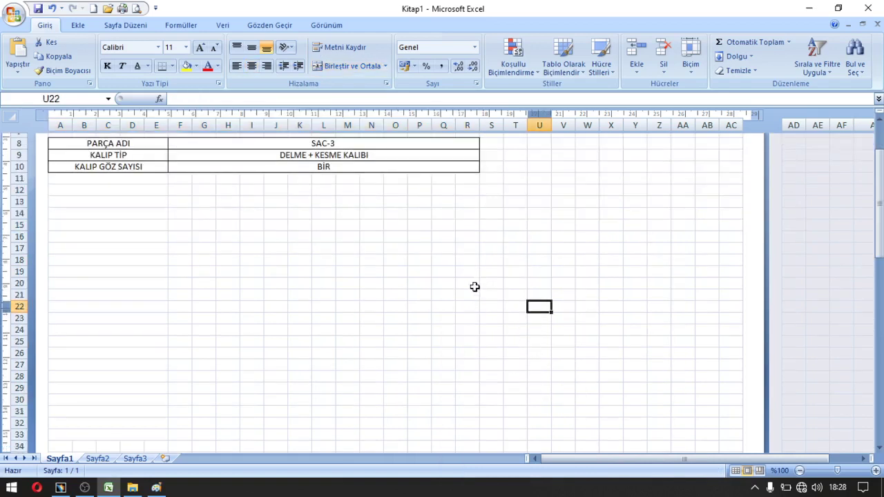
{"action": "scroll", "coordinate": [473, 290], "scroll_direction": "up", "scroll_amount": 2}
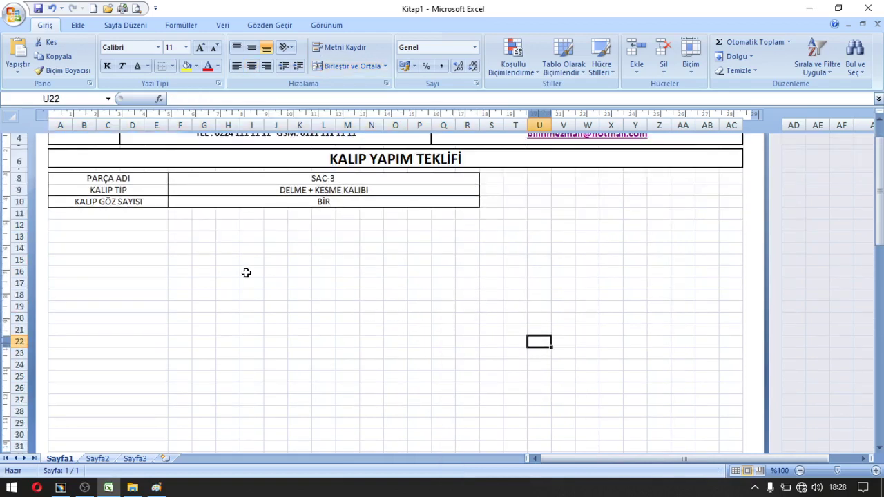
- Type the label KALIP ELEMANLARI in A11
{"action": "left_click", "coordinate": [84, 215]}
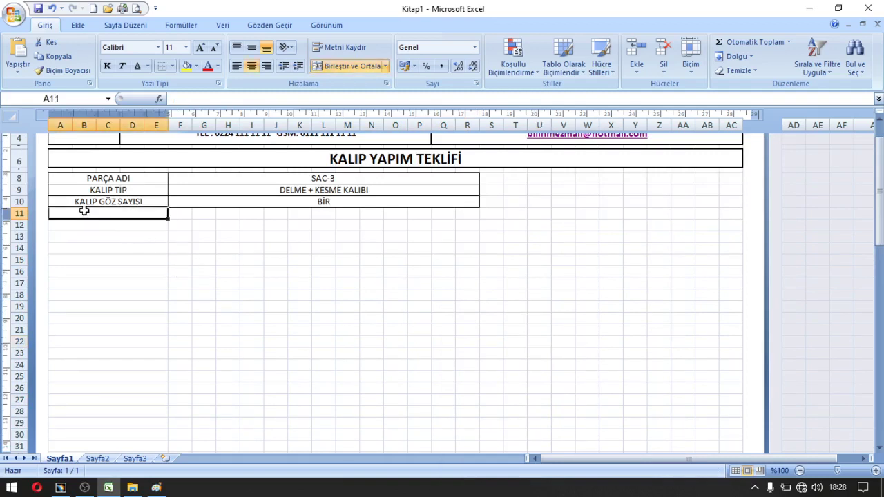
{"action": "type", "text": "KAL"}
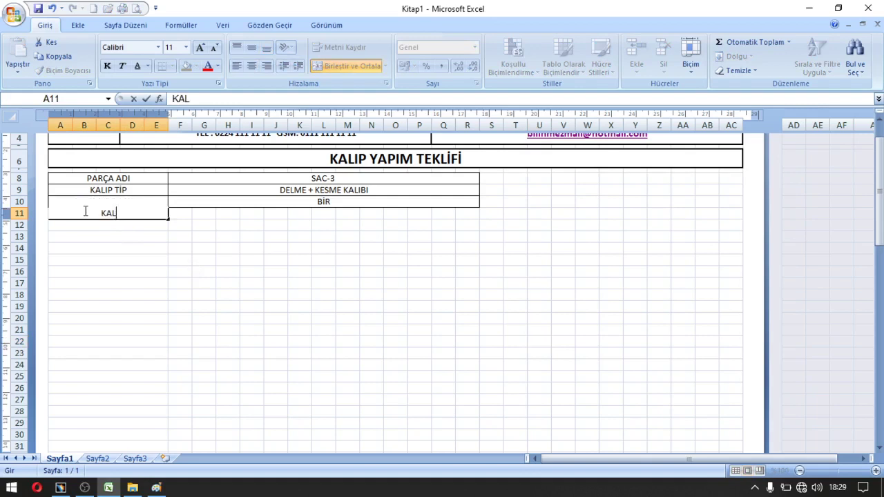
{"action": "type", "text": "IP "}
{"action": "type", "text": "ELEMANLAR"}
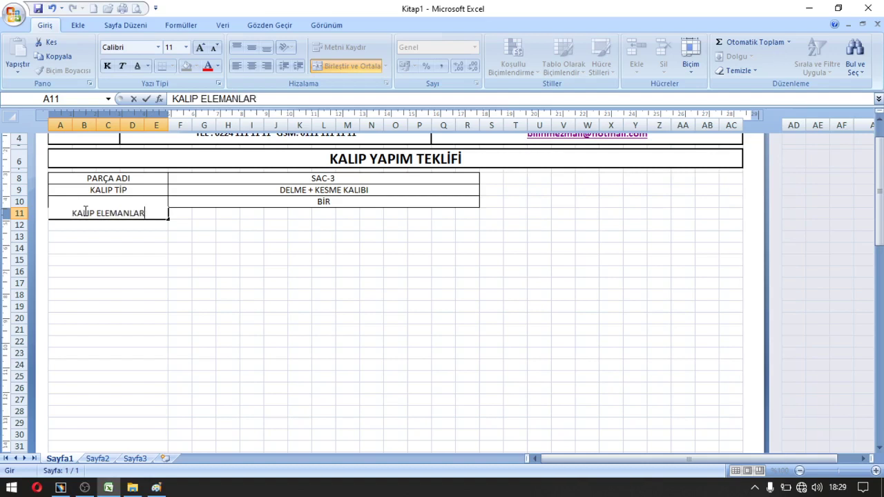
{"action": "type", "text": "I"}
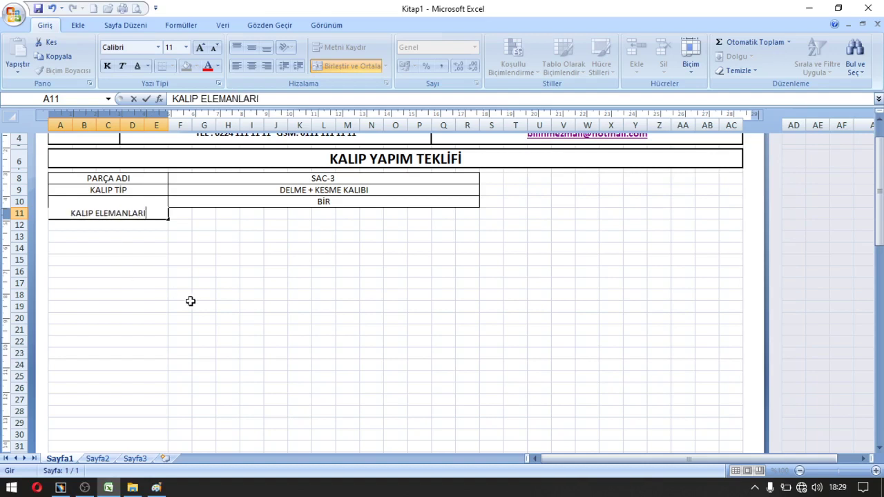
{"action": "left_click", "coordinate": [202, 306]}
- Merge F11:G11 and extend the merged value cell across row 11 to column S
{"action": "left_click_drag", "start_coordinate": [181, 217], "coordinate": [202, 216]}
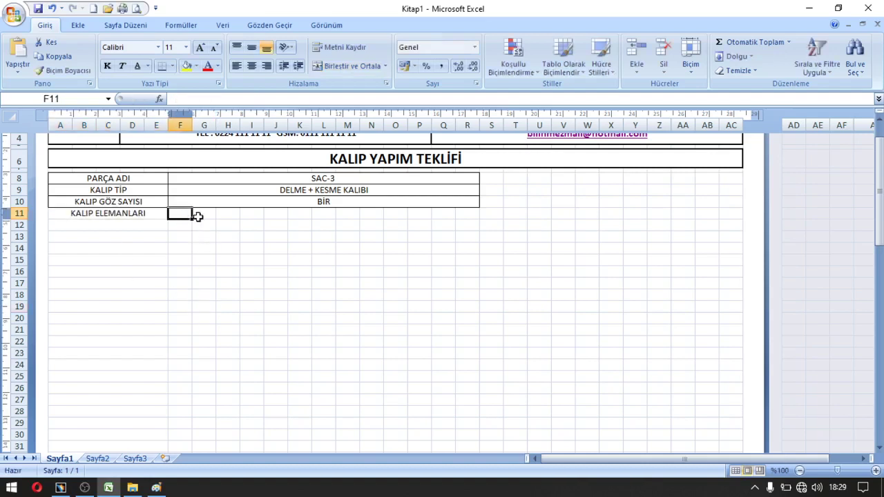
{"action": "left_click", "coordinate": [318, 65]}
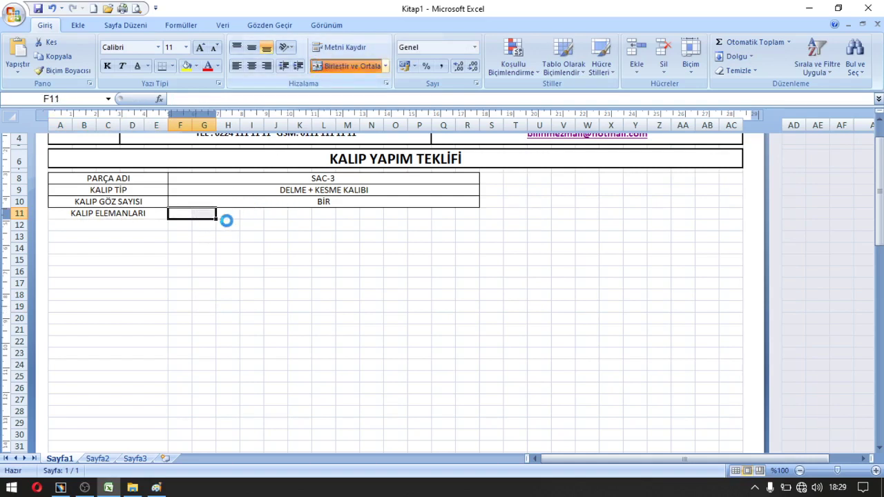
{"action": "mouse_move", "coordinate": [216, 219]}
{"action": "left_mouse_down"}
{"action": "mouse_move", "coordinate": [462, 218]}
{"action": "mouse_move", "coordinate": [482, 250]}
{"action": "left_mouse_up"}
{"action": "left_click", "coordinate": [468, 260]}
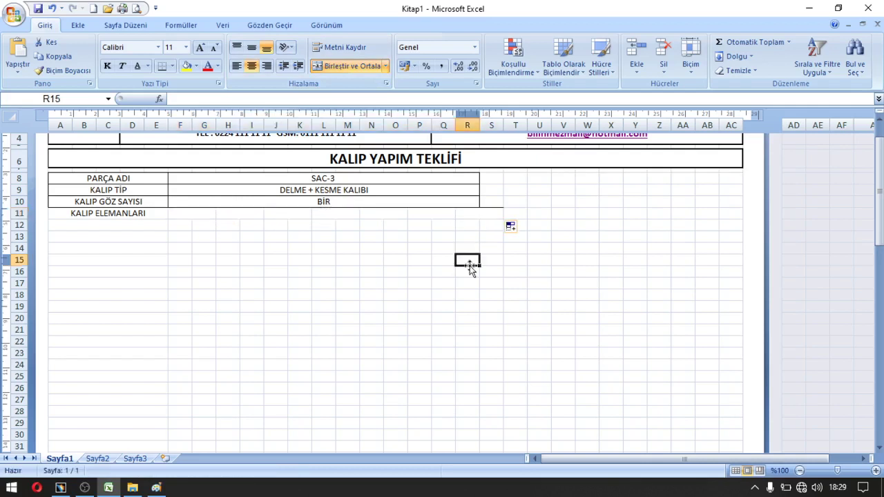
{"action": "left_click", "coordinate": [183, 215]}
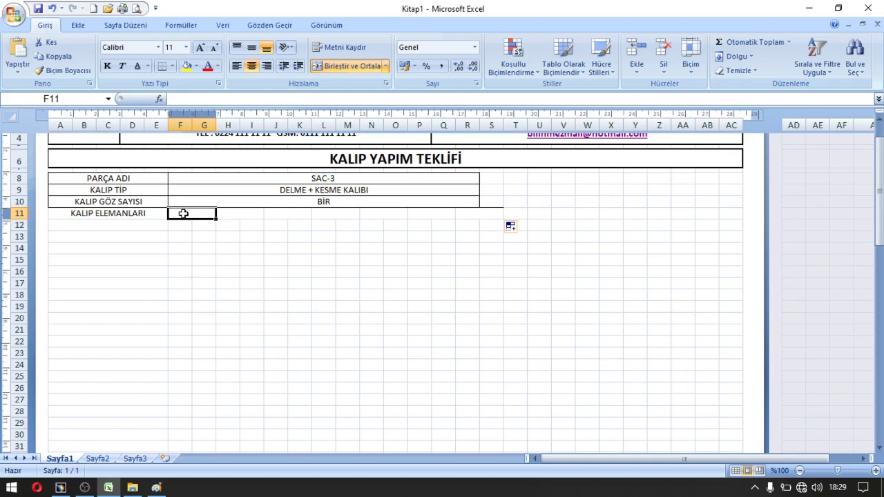
- Enter the headings KALINLIK, EN and UZUNLUK in F11, H11 and J11, replacing BOY
{"action": "type", "text": "KALINLIK"}
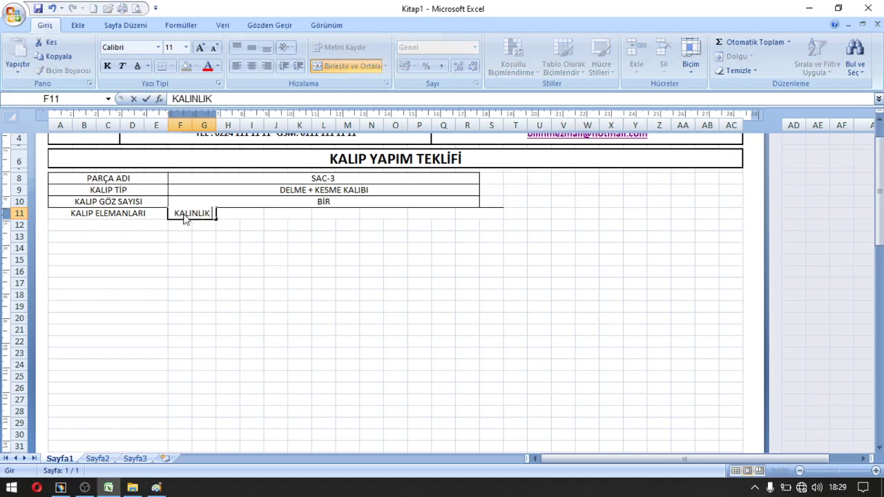
{"action": "left_click", "coordinate": [228, 213]}
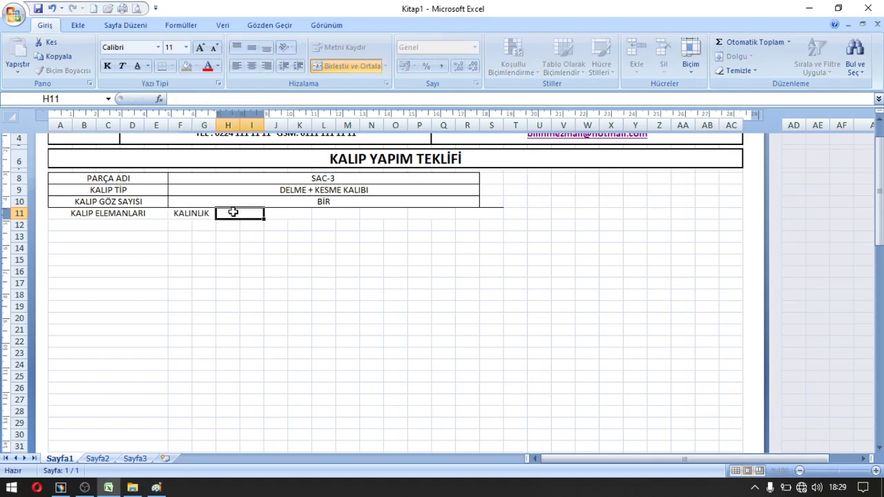
{"action": "type", "text": "EN"}
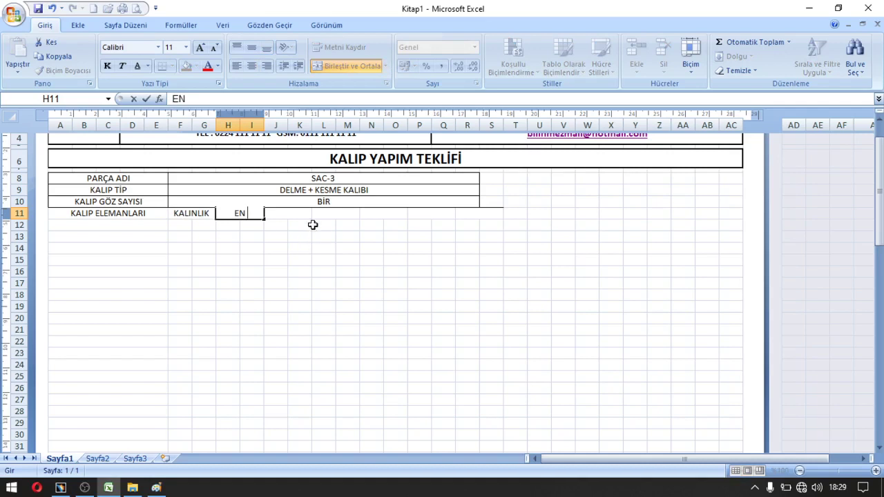
{"action": "left_click", "coordinate": [288, 214]}
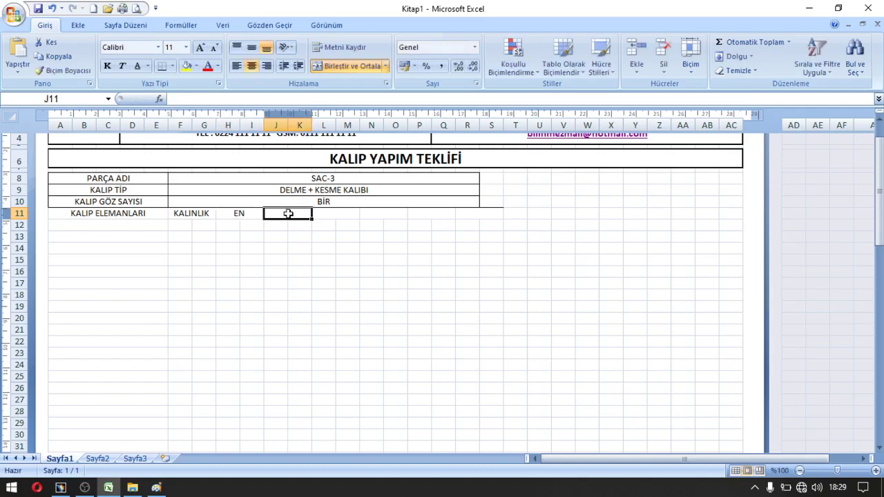
{"action": "type", "text": "BOY"}
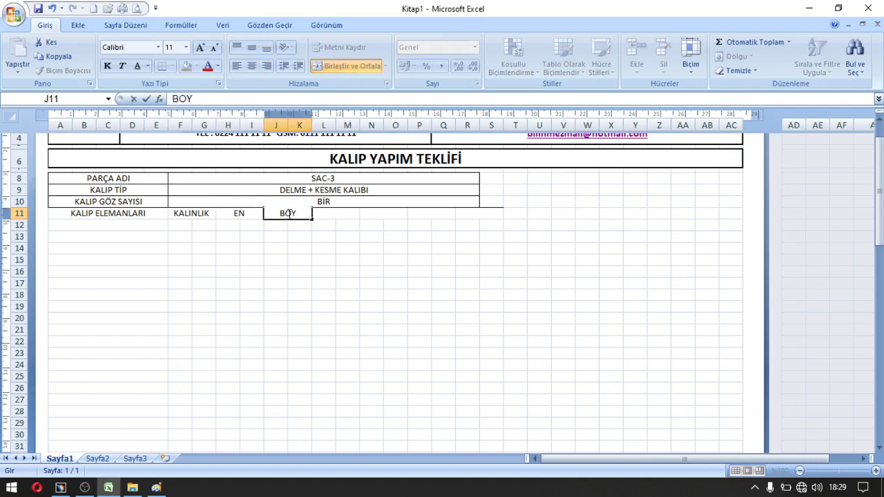
{"action": "double_click", "coordinate": [288, 213]}
{"action": "type", "text": "U"}
{"action": "type", "text": "ZUNLUK"}
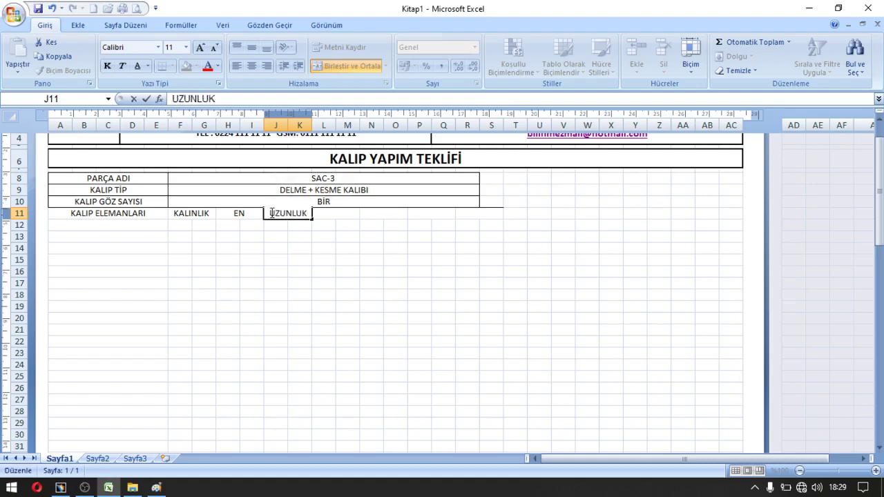
{"action": "left_click", "coordinate": [349, 257]}
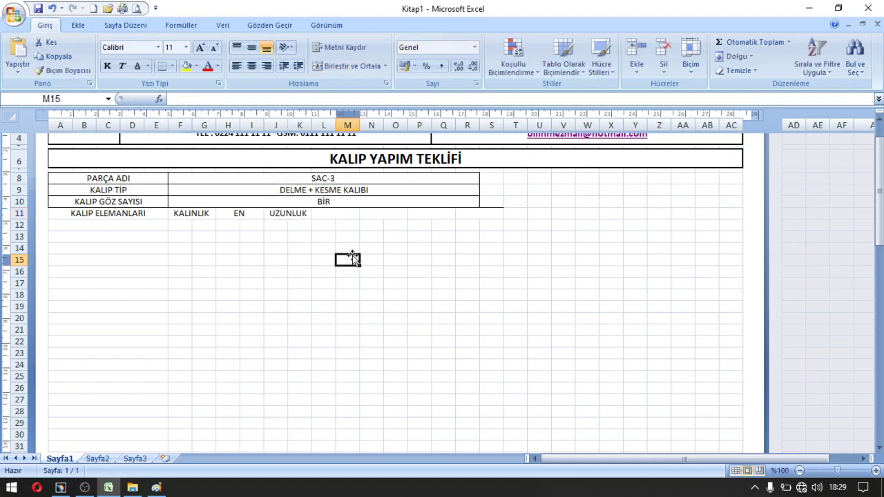
- Add the headings AĞIRLIK in L11 and ADET in N11
{"action": "left_click", "coordinate": [331, 215]}
{"action": "type", "text": "AĞ"}
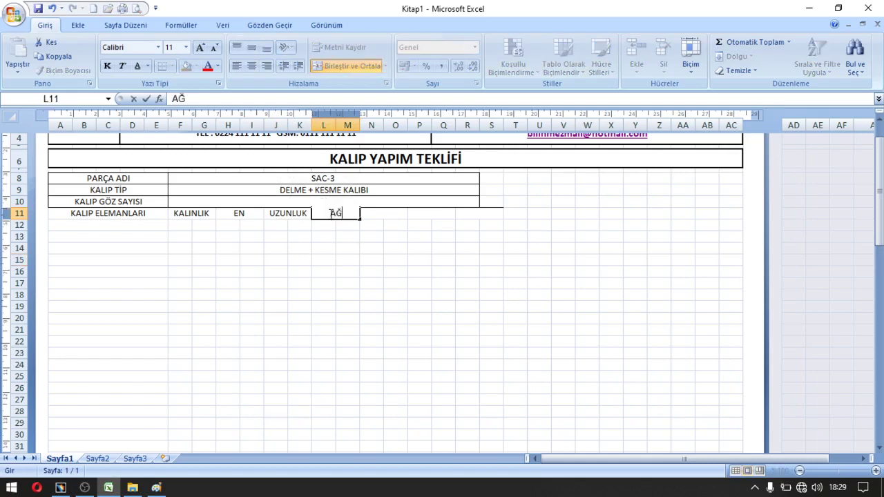
{"action": "type", "text": "IRLIK"}
{"action": "left_click", "coordinate": [368, 250]}
{"action": "type", "text": "BİR"}
{"action": "left_click", "coordinate": [383, 215]}
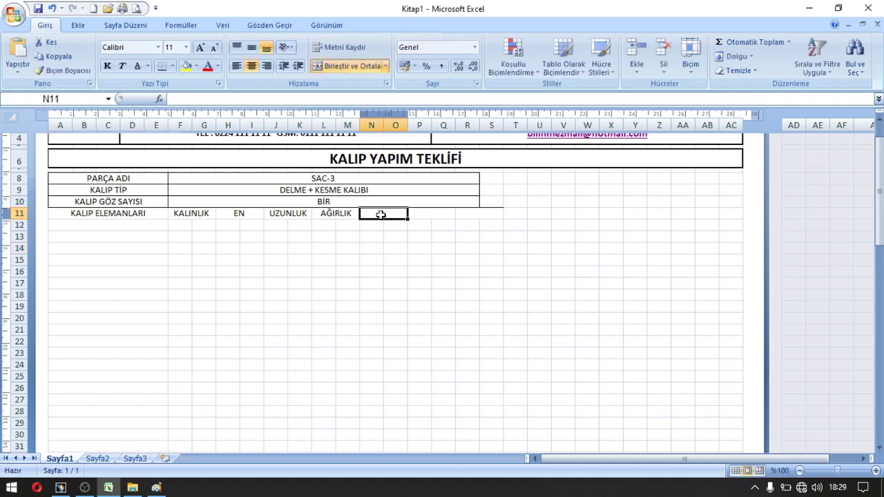
{"action": "type", "text": "ADET"}
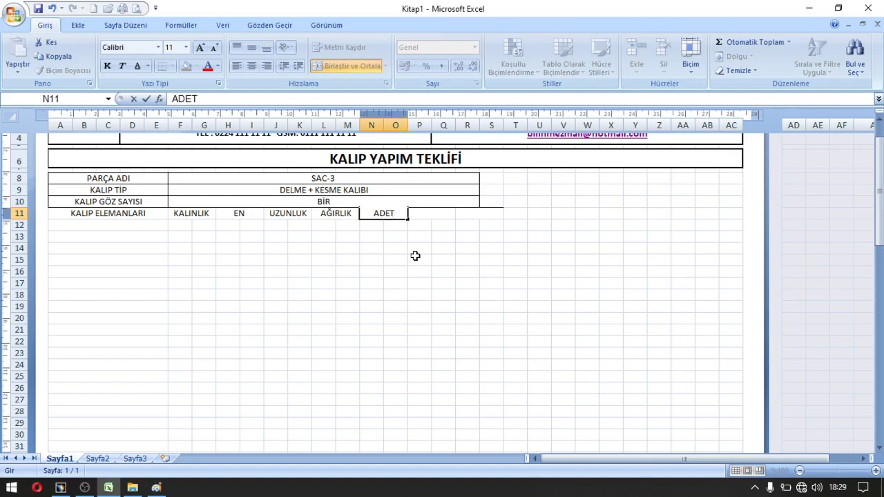
{"action": "left_click", "coordinate": [415, 256]}
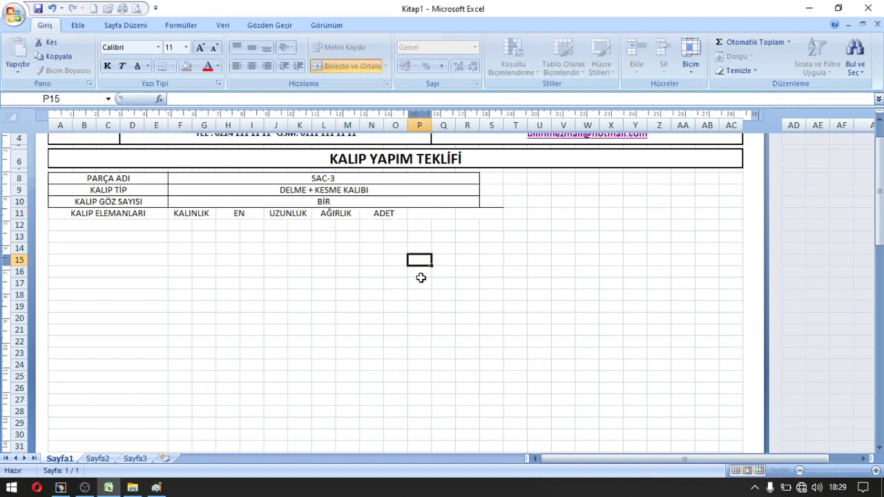
- Finish row 11 with KG/TL in P11 and TUTAR-TL in R11
{"action": "left_click", "coordinate": [423, 215]}
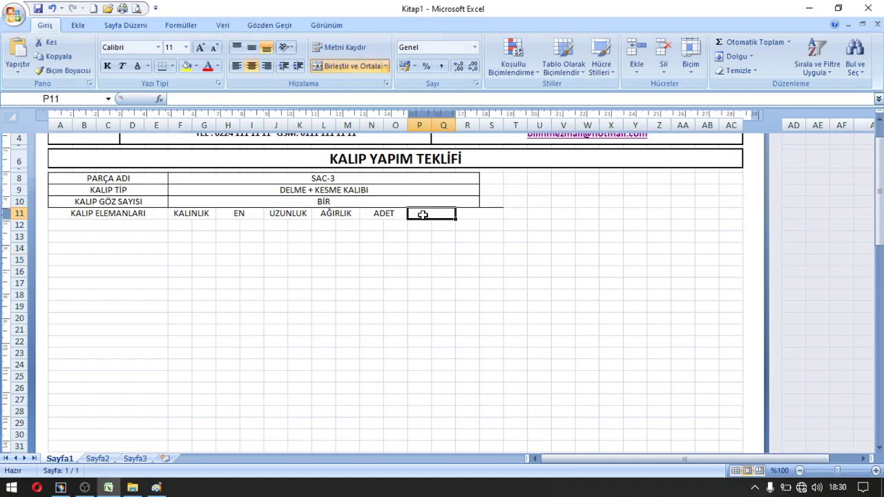
{"action": "type", "text": "k"}
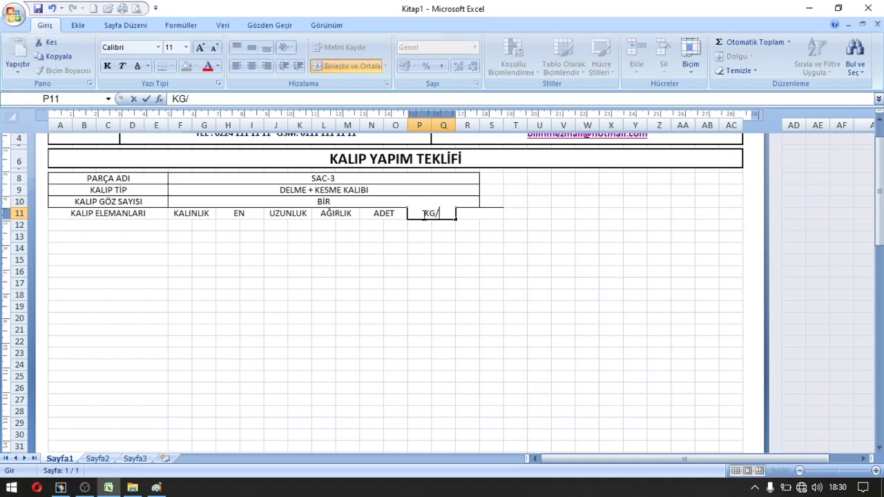
{"action": "type", "text": "F"}
{"action": "key", "text": "BackSpace"}
{"action": "type", "text": "l"}
{"action": "key", "text": "BackSpace"}
{"action": "key", "text": "BackSpace"}
{"action": "key", "text": "BackSpace"}
{"action": "type", "text": "T"}
{"action": "type", "text": "L"}
{"action": "left_click", "coordinate": [468, 269]}
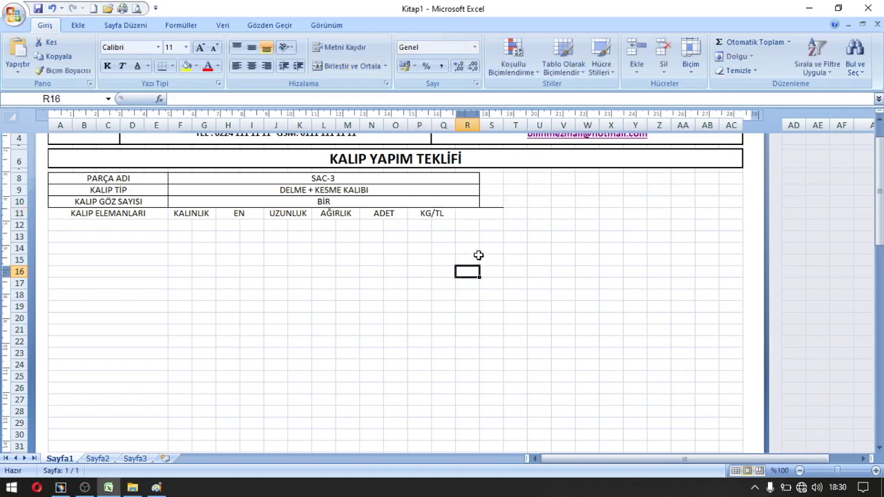
{"action": "left_click", "coordinate": [469, 213]}
{"action": "type", "text": "t"}
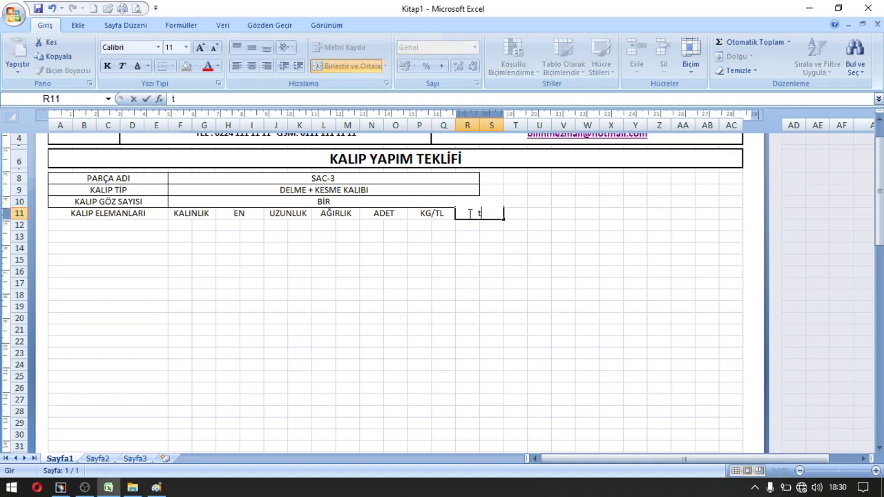
{"action": "type", "text": "uta"}
{"action": "key", "text": "BackSpace"}
{"action": "key", "text": "BackSpace"}
{"action": "key", "text": "BackSpace"}
{"action": "key", "text": "BackSpace"}
{"action": "type", "text": "TAR"}
{"action": "type", "text": "-T"}
{"action": "type", "text": "L"}
{"action": "left_click", "coordinate": [511, 305]}
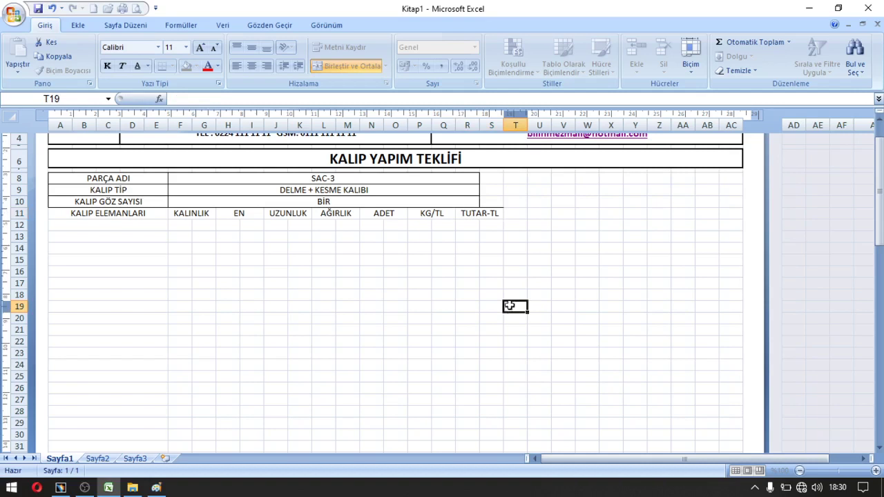
- Frame the A11:S11 heading cells with left, bottom, right and inner vertical borders
{"action": "left_click_drag", "start_coordinate": [118, 214], "coordinate": [482, 214]}
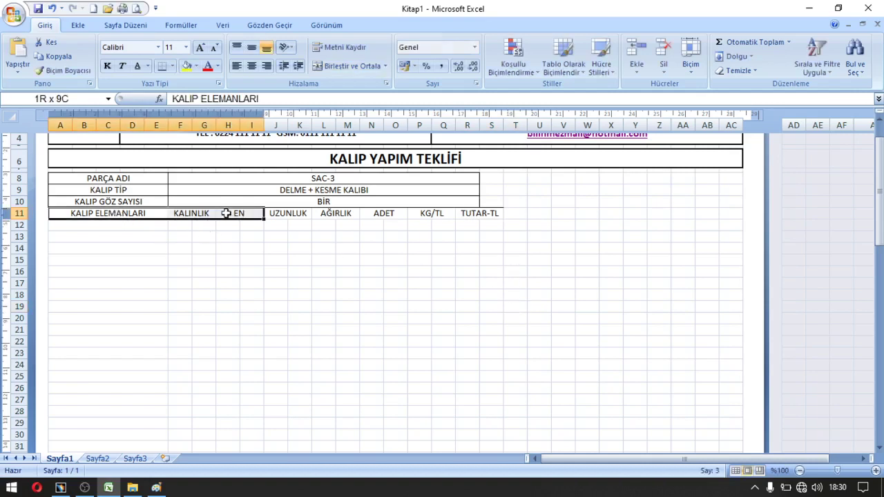
{"action": "right_click", "coordinate": [483, 213]}
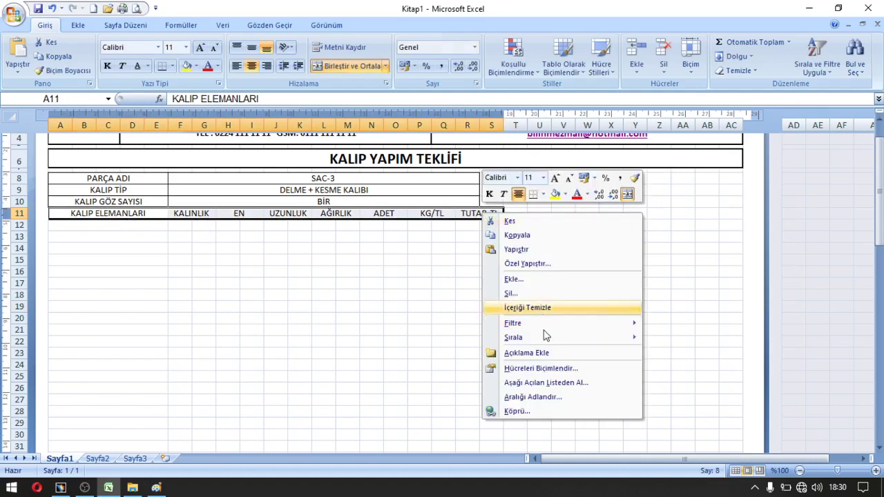
{"action": "left_click", "coordinate": [552, 372]}
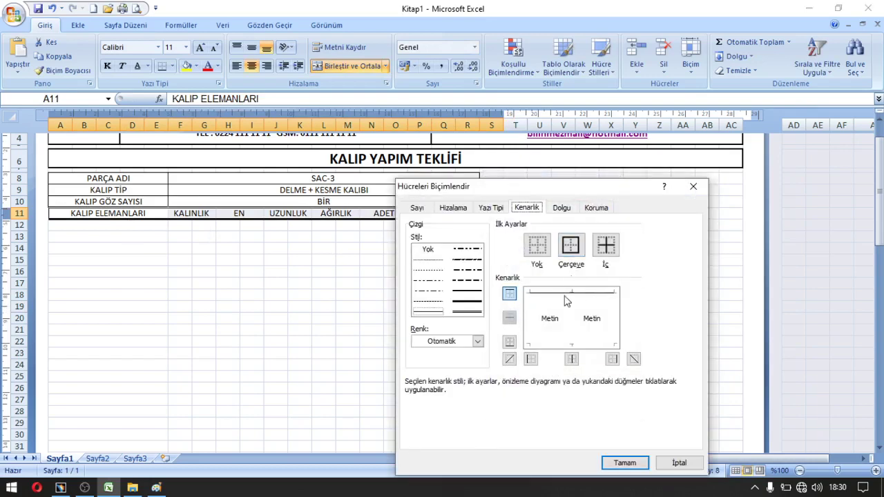
{"action": "left_click", "coordinate": [532, 318]}
{"action": "left_click", "coordinate": [552, 344]}
{"action": "left_click", "coordinate": [577, 326]}
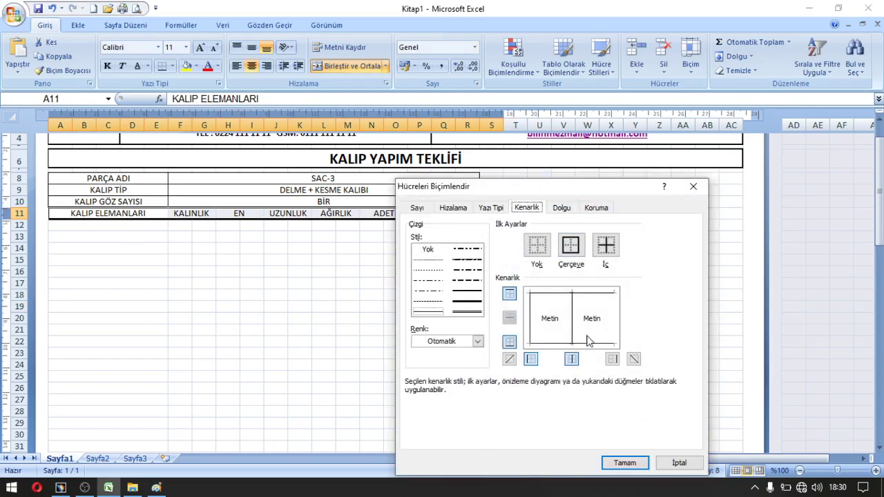
{"action": "left_click", "coordinate": [621, 321]}
{"action": "left_click", "coordinate": [625, 462]}
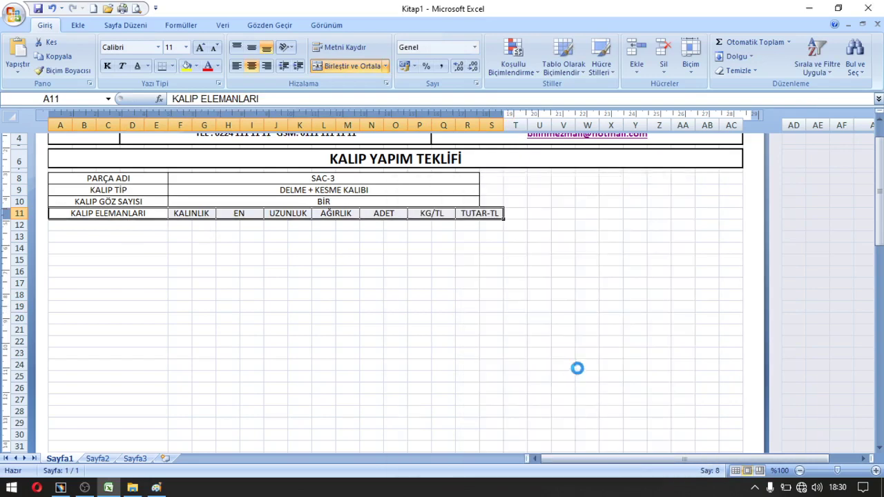
{"action": "left_click", "coordinate": [579, 366]}
{"action": "left_click_drag", "start_coordinate": [393, 178], "coordinate": [491, 180]}
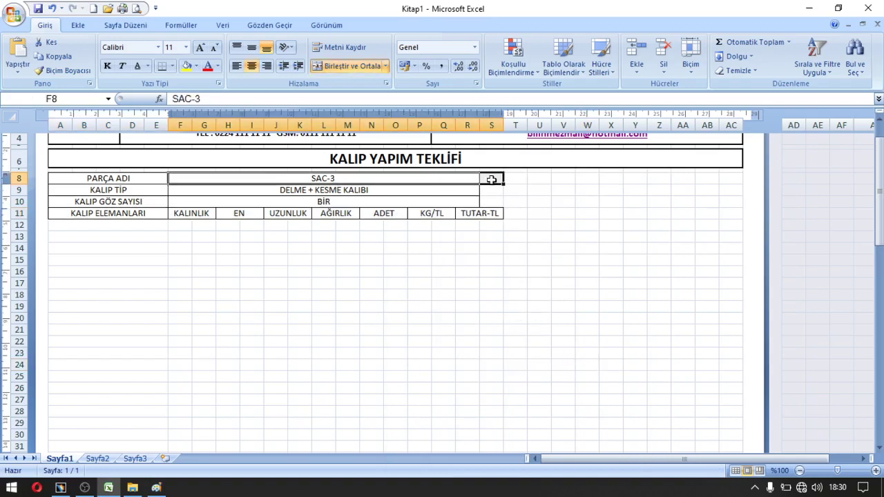
- Re-merge and centre SAC-3, DELME + KESME KALIBI and BİR across columns F to S
{"action": "left_click", "coordinate": [317, 66]}
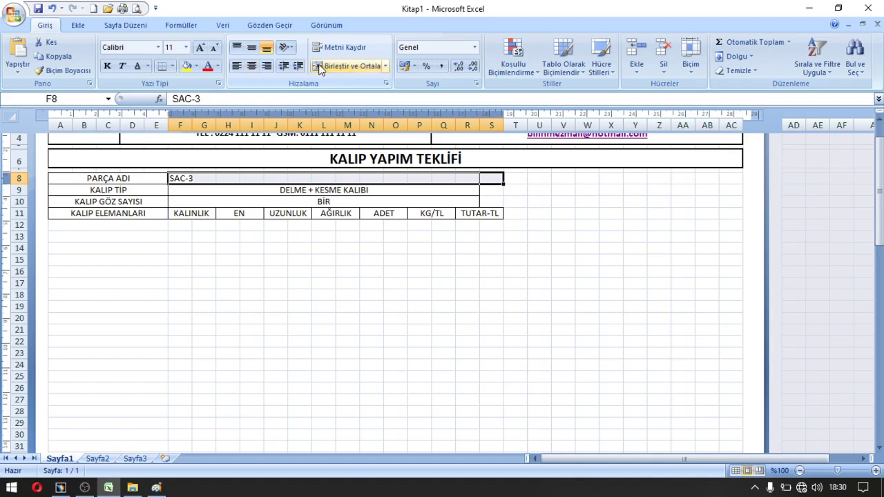
{"action": "left_click", "coordinate": [321, 67]}
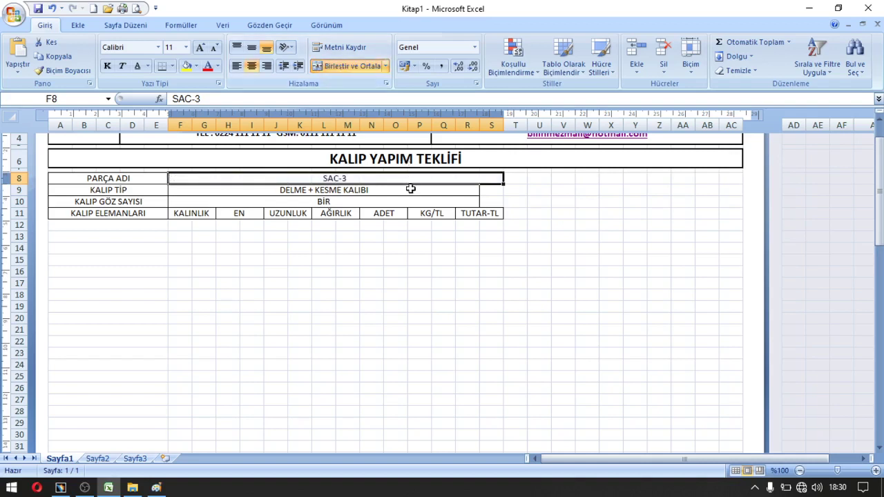
{"action": "left_click_drag", "start_coordinate": [415, 190], "coordinate": [491, 189]}
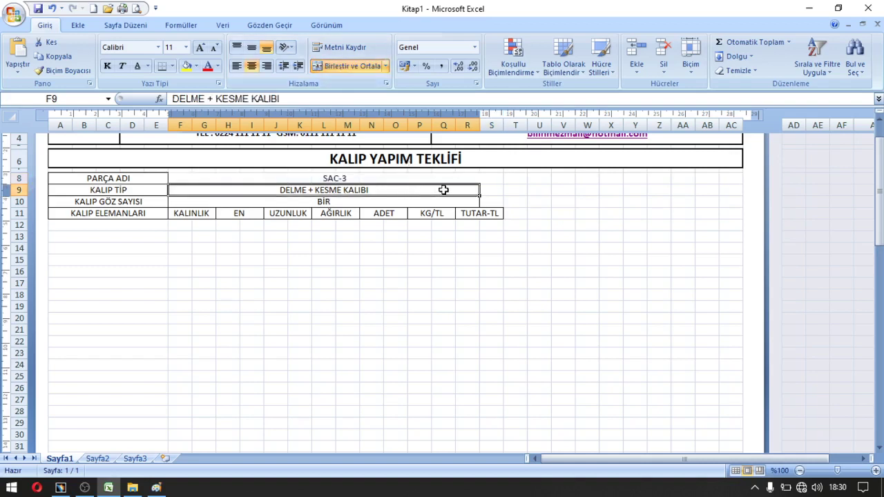
{"action": "left_click", "coordinate": [320, 66]}
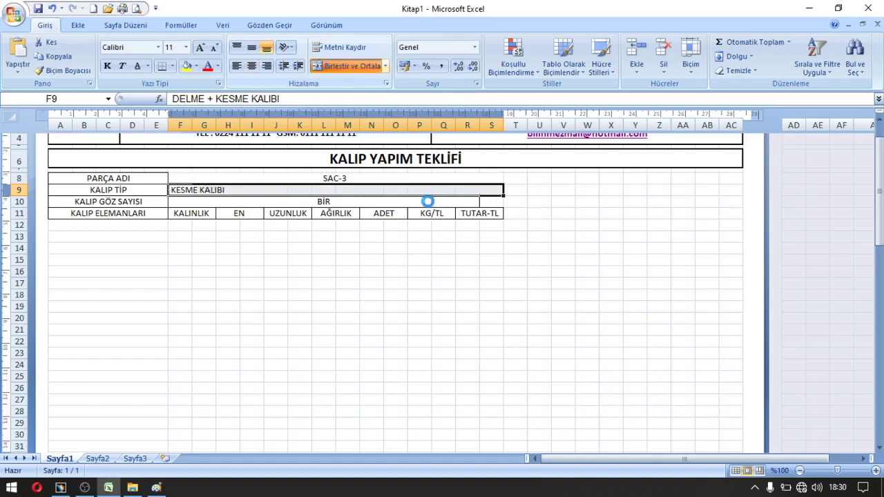
{"action": "key", "text": "ctrl+z"}
{"action": "left_click", "coordinate": [450, 201]}
{"action": "left_click_drag", "start_coordinate": [449, 201], "coordinate": [488, 200]}
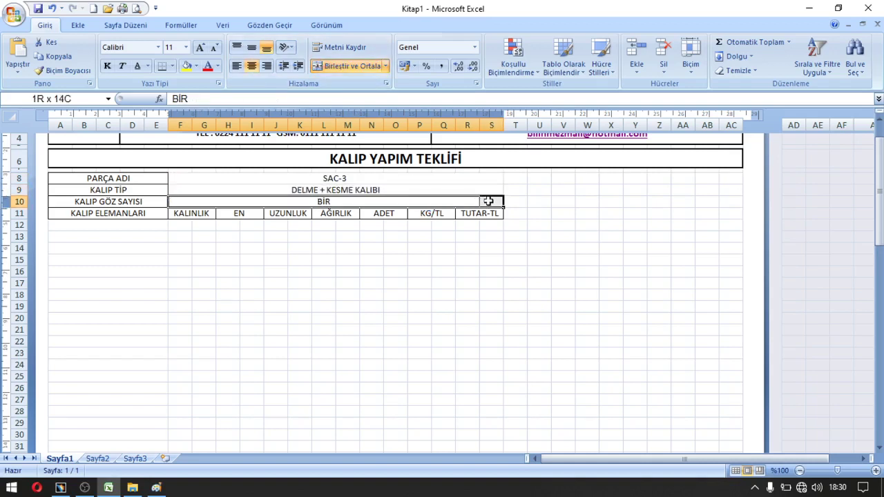
{"action": "left_click", "coordinate": [331, 65]}
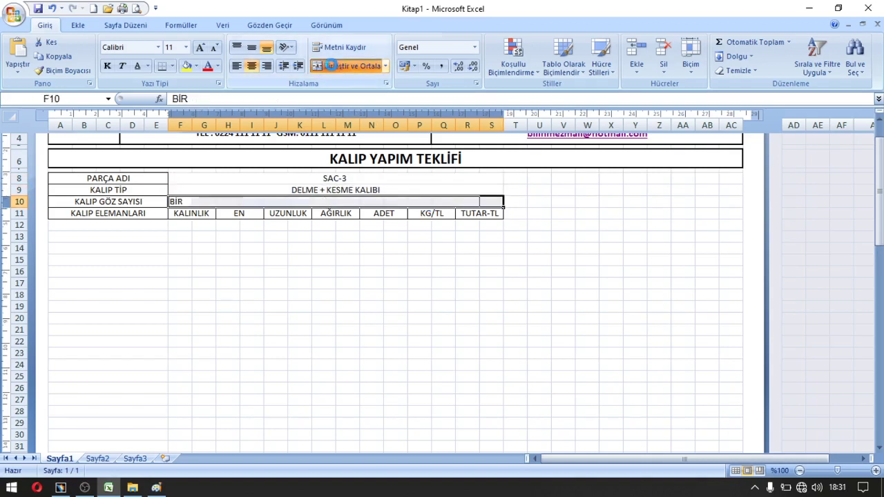
{"action": "left_click", "coordinate": [331, 66]}
{"action": "left_click", "coordinate": [486, 284]}
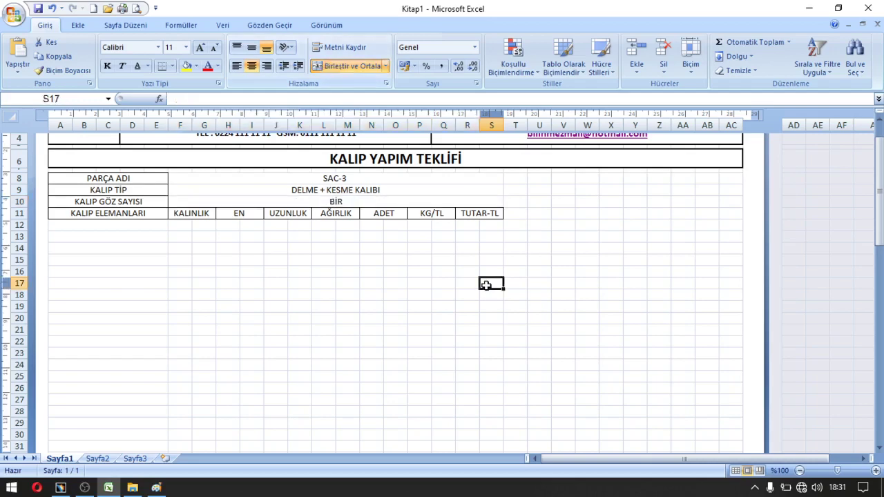
- Add inside horizontal borders between rows 8 to 10 of the F:S header cells
{"action": "left_click_drag", "start_coordinate": [389, 179], "coordinate": [395, 201]}
{"action": "right_click", "coordinate": [399, 201]}
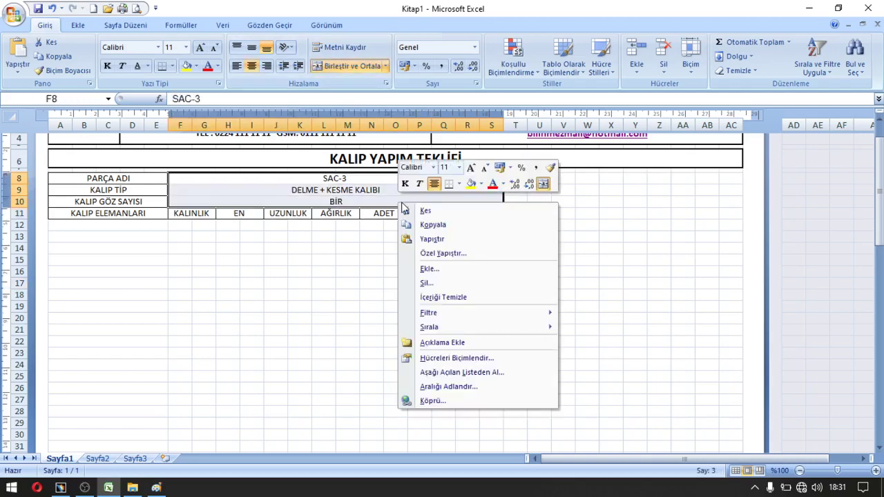
{"action": "left_click", "coordinate": [459, 358]}
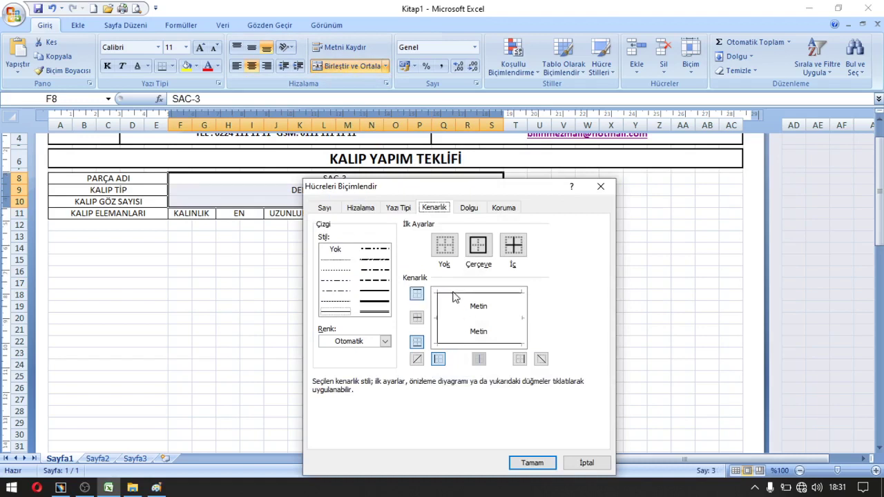
{"action": "left_click", "coordinate": [456, 318]}
{"action": "left_click", "coordinate": [490, 315]}
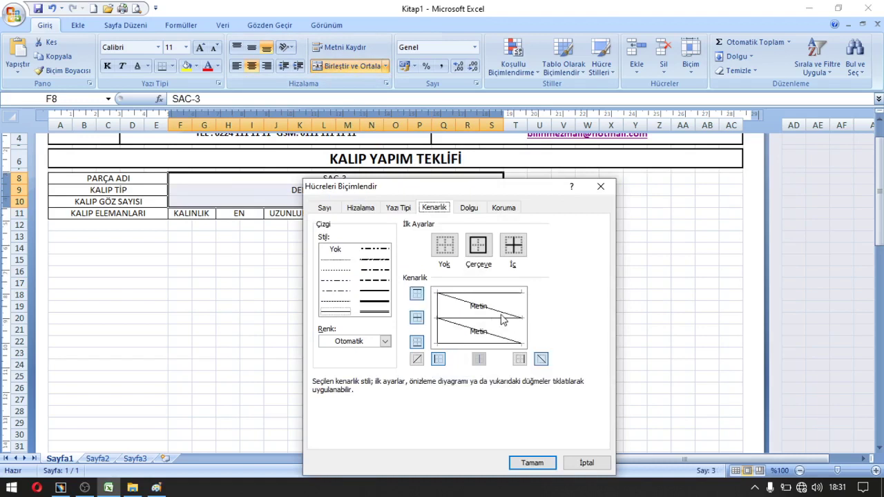
{"action": "left_click", "coordinate": [496, 336]}
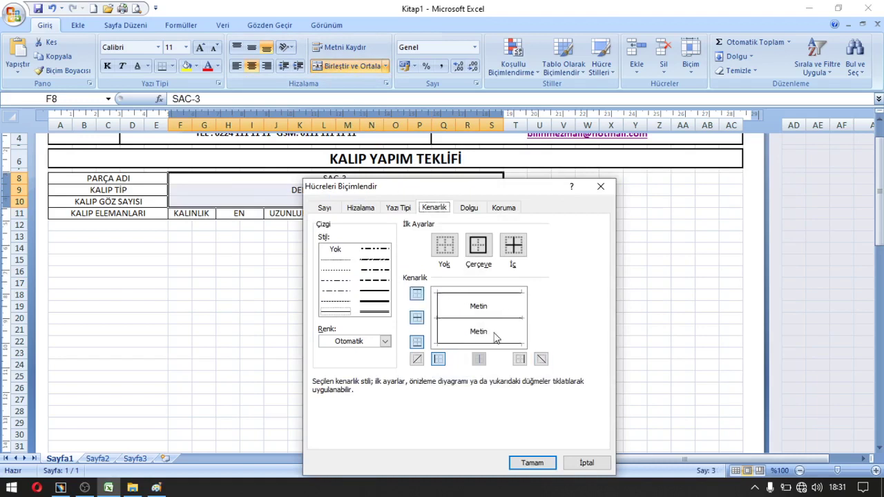
{"action": "left_click", "coordinate": [532, 463]}
{"action": "left_click", "coordinate": [534, 366]}
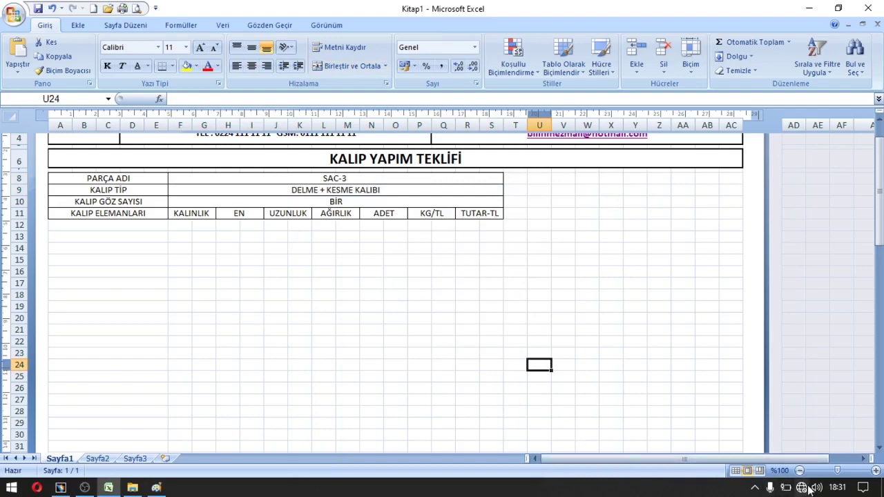
- Zoom the sheet to 110% and switch to the CATIA die assembly
{"action": "left_click", "coordinate": [876, 471]}
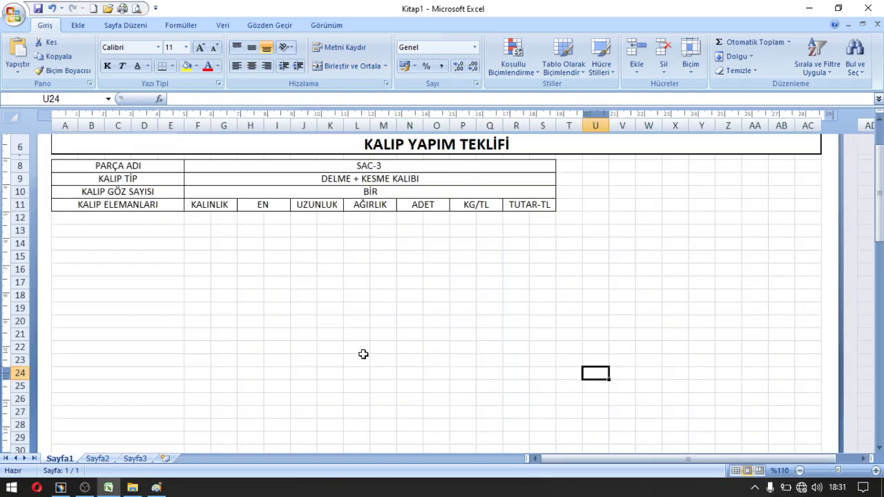
{"action": "scroll", "coordinate": [362, 350], "scroll_direction": "up", "scroll_amount": 1}
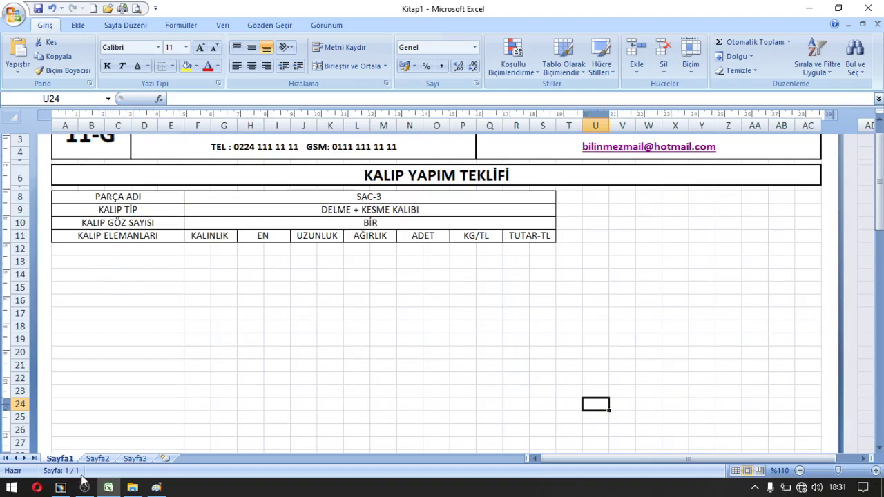
{"action": "left_click", "coordinate": [60, 487]}
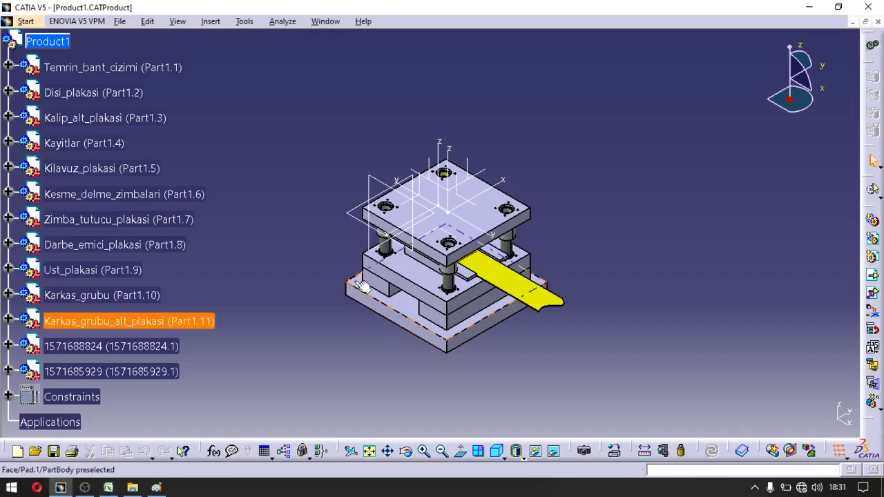
- Hide all thirteen parts of the assembly tree, from Temrin_bant_cizimi to the numbered parts
{"action": "left_click", "coordinate": [129, 373]}
{"action": "left_click", "coordinate": [119, 348], "text": "ctrl"}
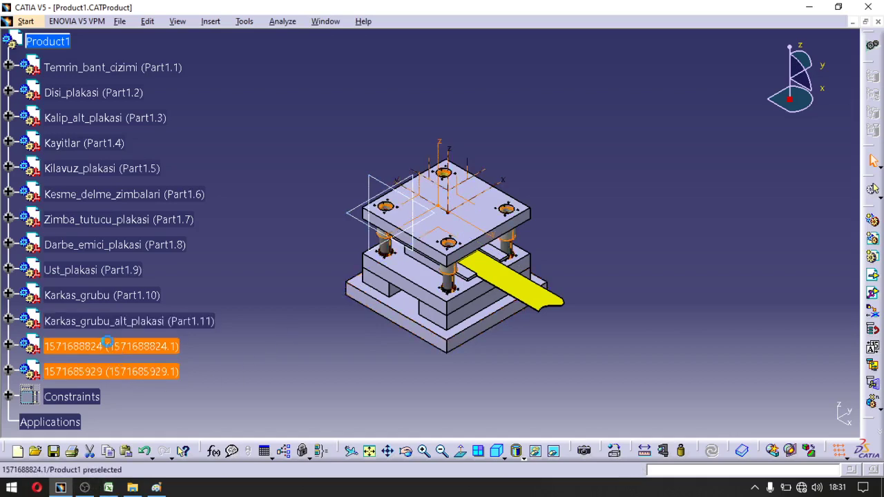
{"action": "left_click", "coordinate": [114, 322], "text": "ctrl"}
{"action": "left_click", "coordinate": [103, 299], "text": "ctrl"}
{"action": "left_click", "coordinate": [111, 271], "text": "ctrl"}
{"action": "left_click", "coordinate": [111, 245], "text": "ctrl"}
{"action": "left_click", "coordinate": [110, 220], "text": "ctrl"}
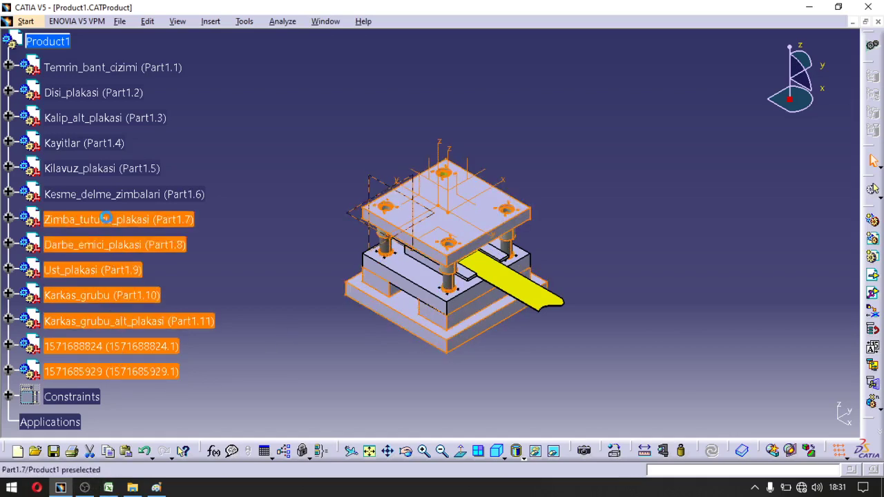
{"action": "left_click", "coordinate": [105, 194], "text": "ctrl"}
{"action": "left_click", "coordinate": [103, 169], "text": "ctrl"}
{"action": "left_click", "coordinate": [97, 144], "text": "ctrl"}
{"action": "left_click", "coordinate": [100, 119], "text": "ctrl"}
{"action": "left_click", "coordinate": [105, 94], "text": "ctrl"}
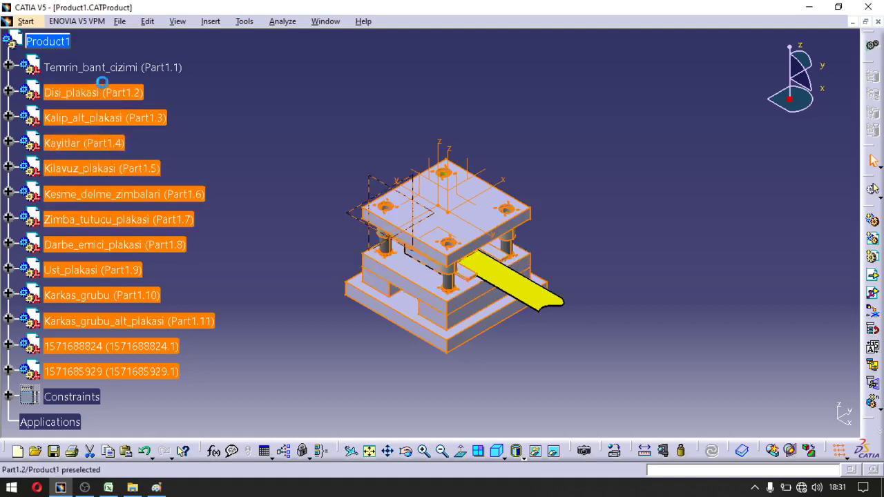
{"action": "left_click", "coordinate": [121, 69], "text": "ctrl"}
{"action": "right_click", "coordinate": [117, 66]}
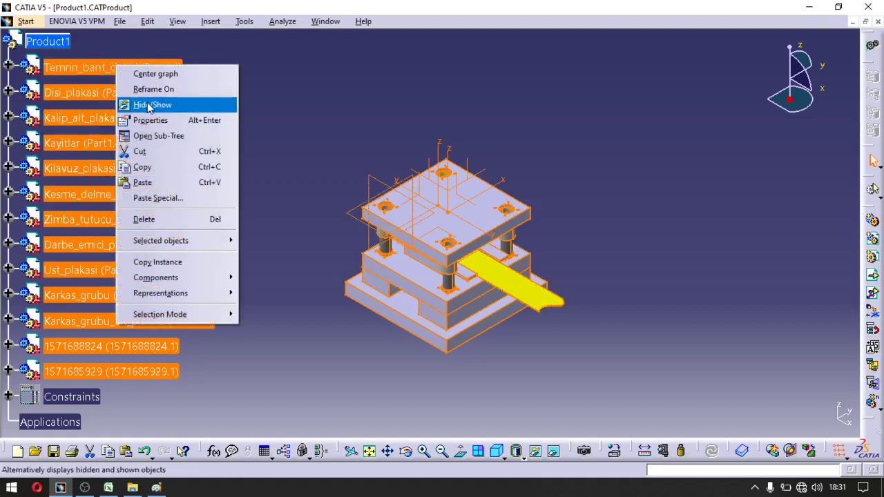
{"action": "left_click", "coordinate": [149, 105]}
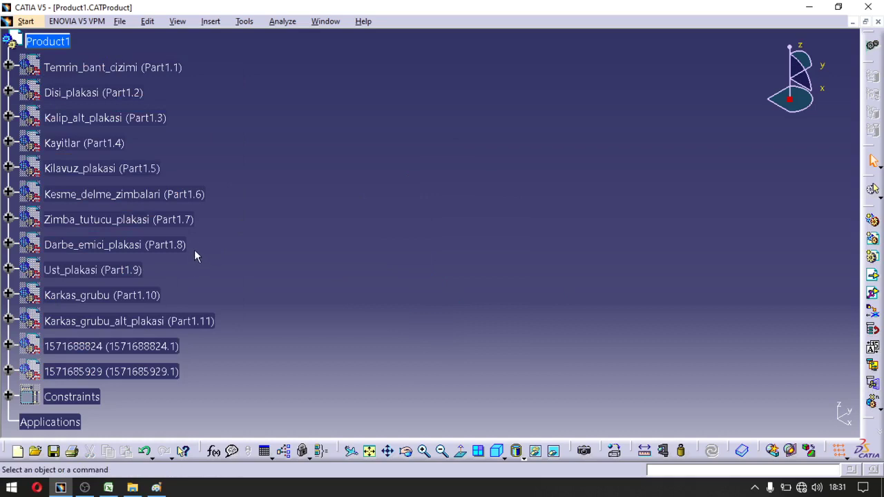
- Show Kalip_alt_plakasi again on its own and zoom in on it
{"action": "right_click", "coordinate": [158, 119]}
{"action": "left_click", "coordinate": [178, 158]}
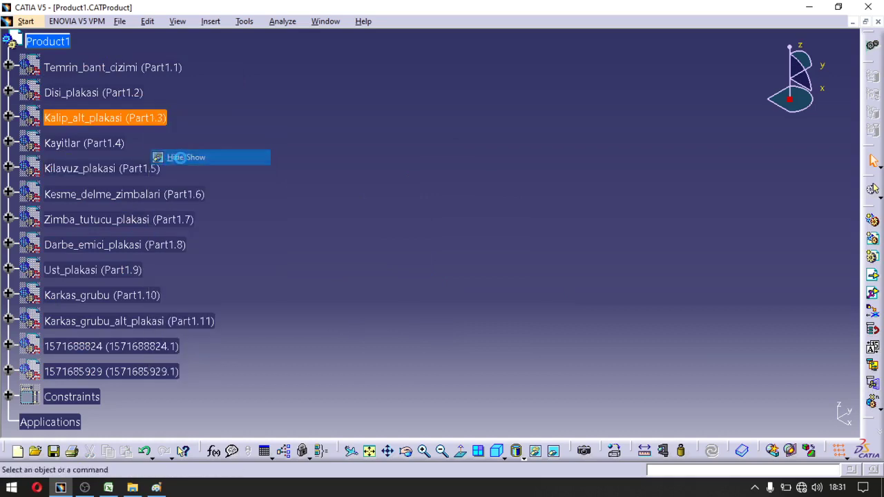
{"action": "scroll", "coordinate": [324, 306], "scroll_direction": "up", "scroll_amount": 5}
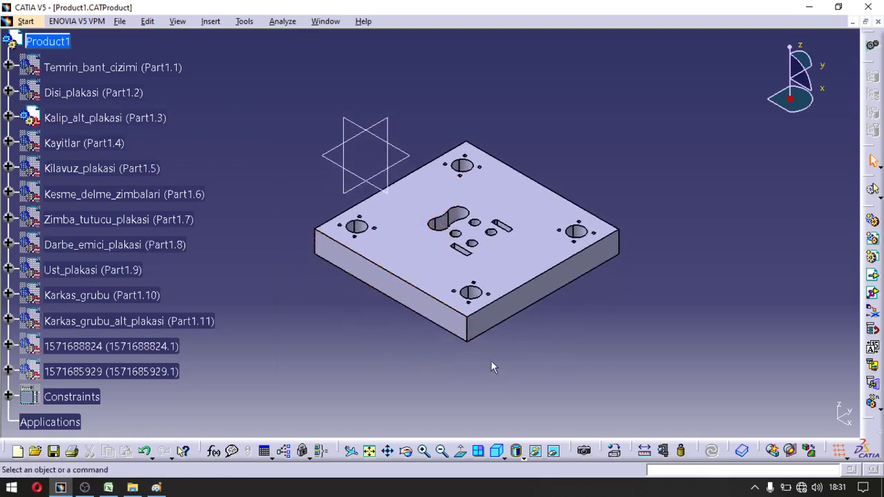
- Measure the lower die plate edges at 56, 394 and 396,5 mm, then return to Excel
{"action": "left_click", "coordinate": [663, 450]}
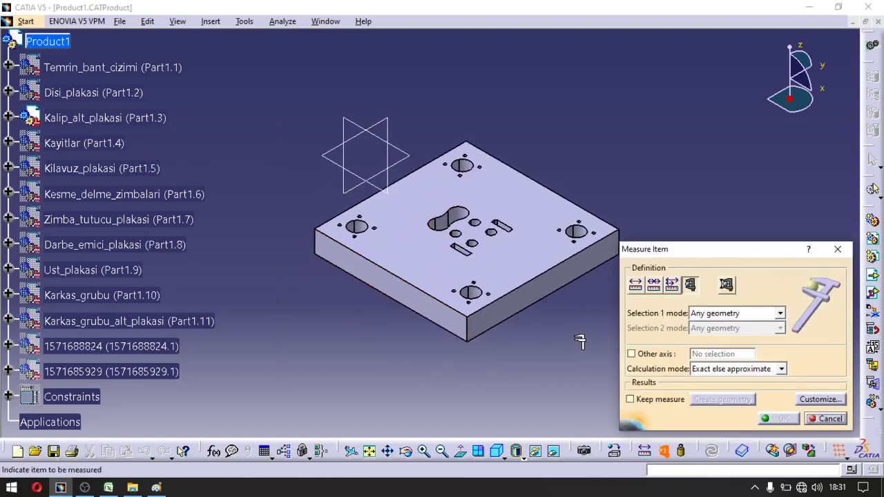
{"action": "left_click", "coordinate": [468, 331]}
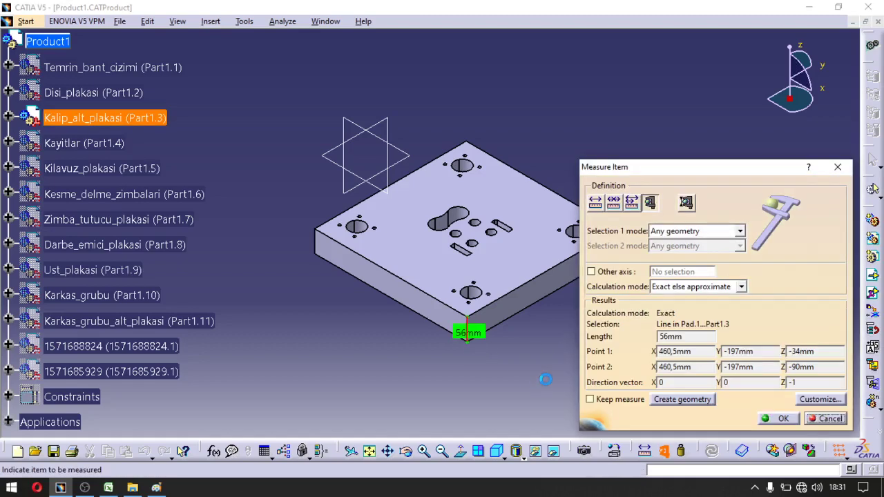
{"action": "left_click", "coordinate": [529, 286]}
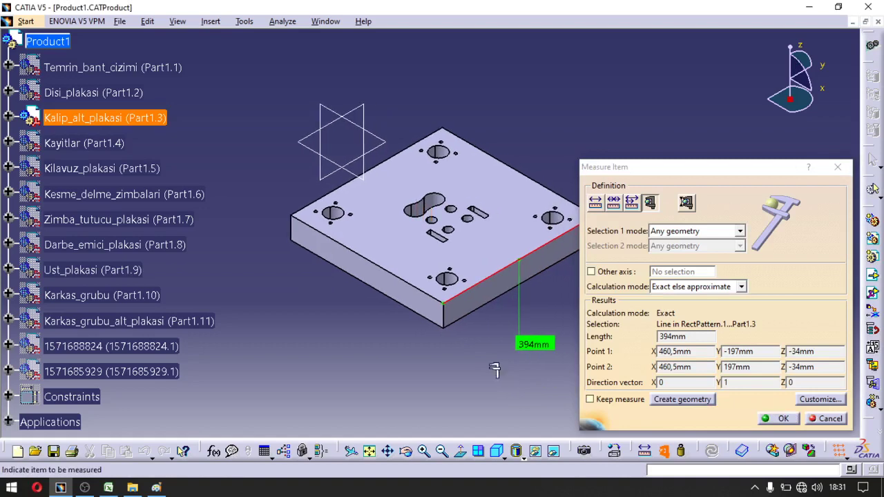
{"action": "left_click", "coordinate": [432, 296]}
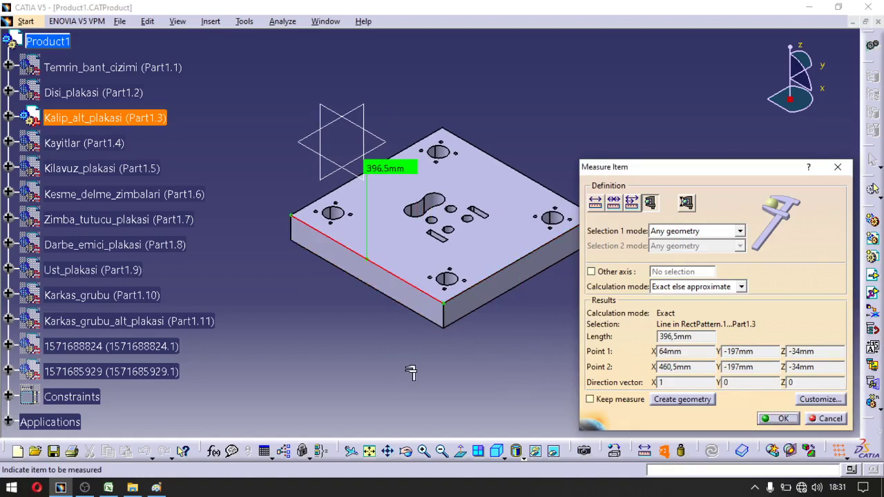
{"action": "left_click", "coordinate": [441, 315]}
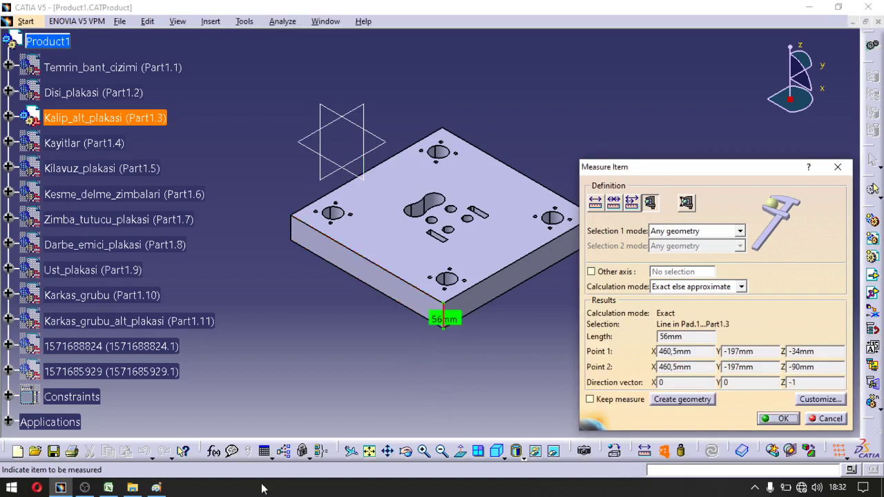
{"action": "left_click", "coordinate": [109, 488]}
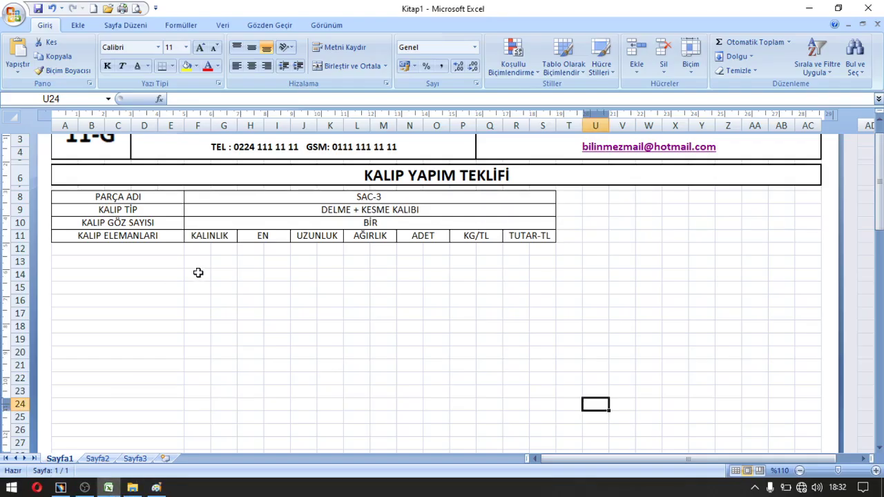
- Unmerge the cell under KALINLIK and copy row 12's F–S formatting down the table rows
{"action": "left_click", "coordinate": [217, 250]}
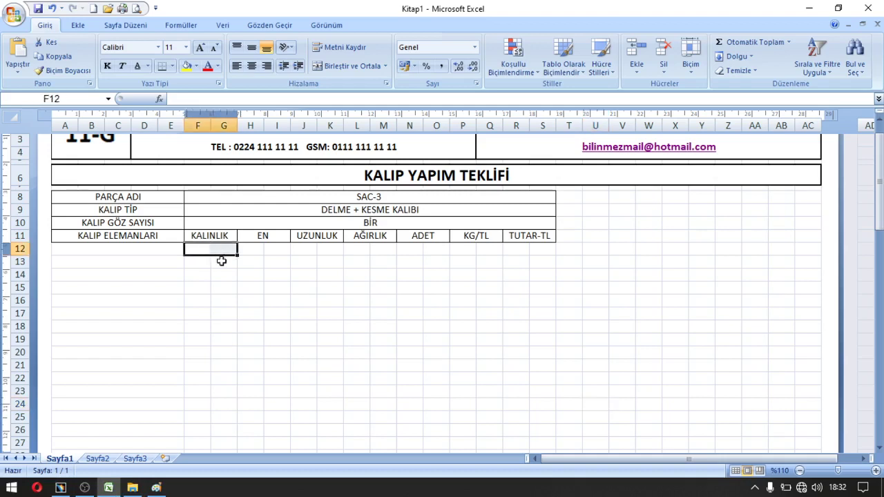
{"action": "left_click", "coordinate": [318, 66]}
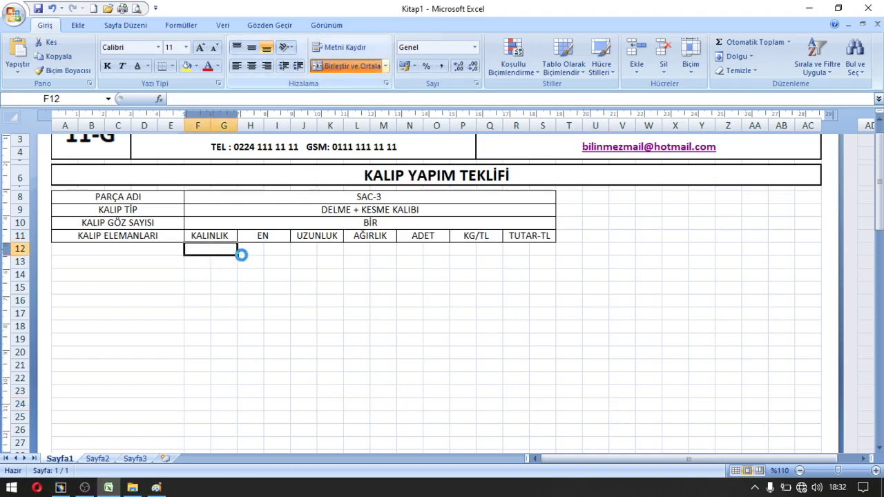
{"action": "left_click_drag", "start_coordinate": [238, 254], "coordinate": [542, 252]}
{"action": "left_click", "coordinate": [409, 314]}
{"action": "left_click_drag", "start_coordinate": [214, 250], "coordinate": [530, 250]}
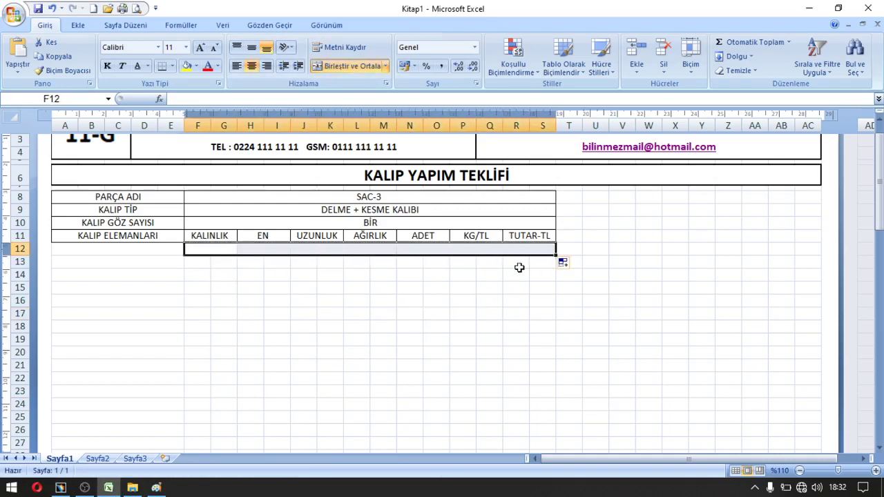
{"action": "left_click_drag", "start_coordinate": [555, 254], "coordinate": [549, 447]}
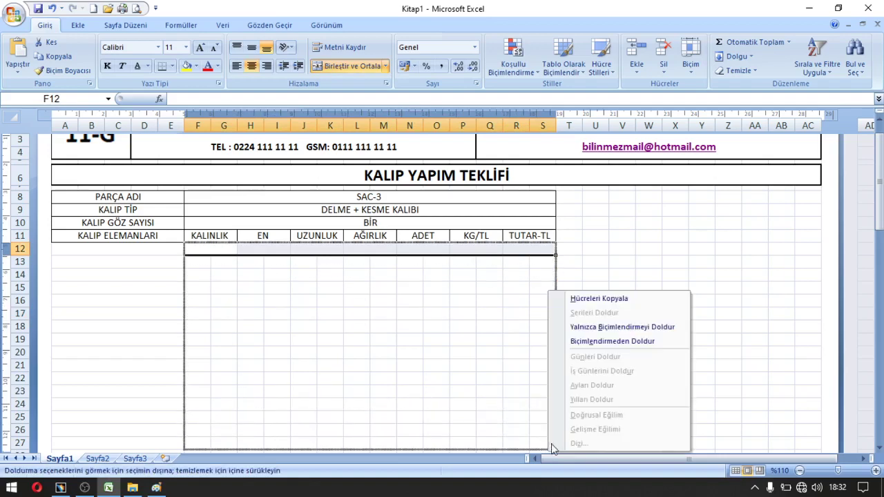
{"action": "left_click", "coordinate": [600, 299]}
{"action": "left_click", "coordinate": [390, 328]}
{"action": "scroll", "coordinate": [375, 286], "scroll_direction": "down", "scroll_amount": 1}
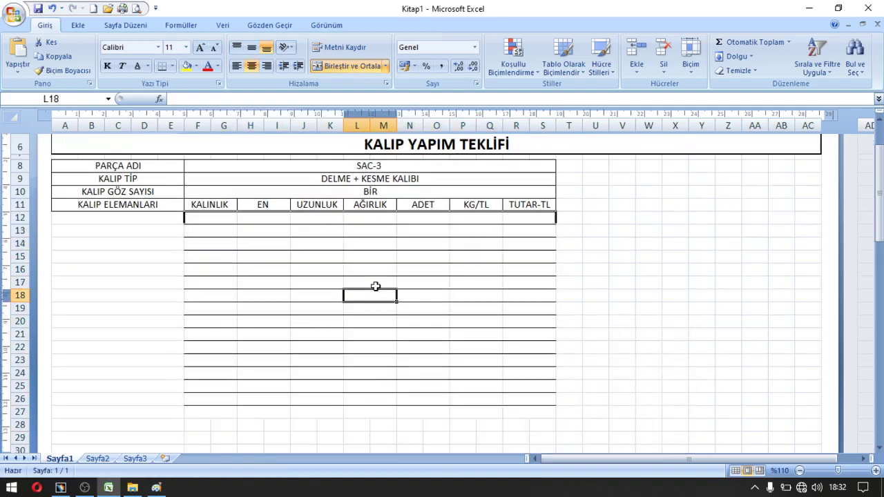
{"action": "left_click", "coordinate": [665, 285]}
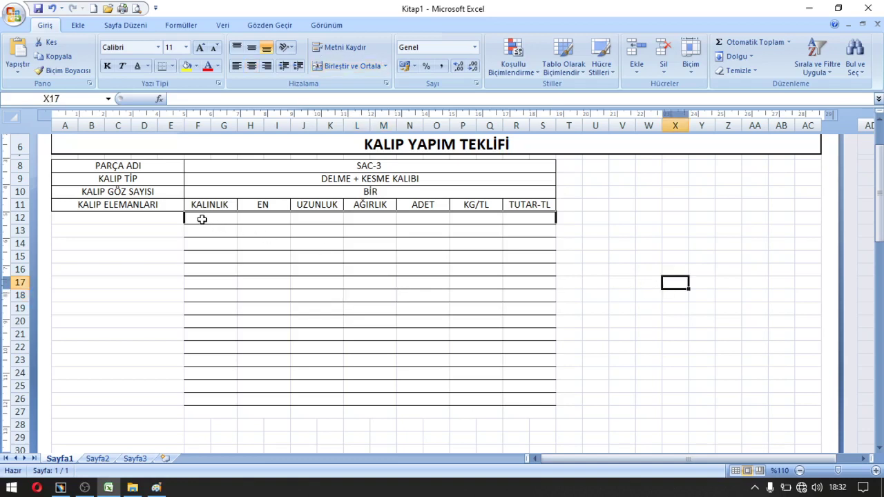
- Apply left, right, bottom and inner horizontal borders to the table body rows 12–26
{"action": "left_click_drag", "start_coordinate": [202, 219], "coordinate": [518, 399]}
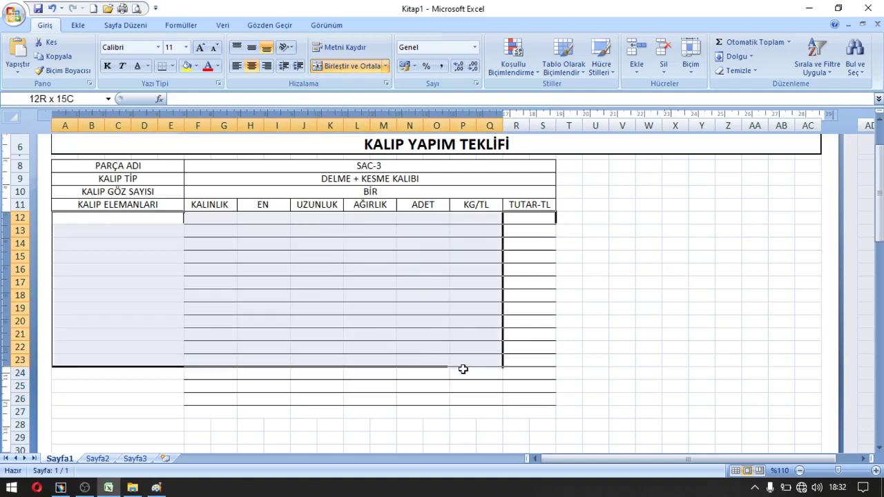
{"action": "left_click_drag", "start_coordinate": [279, 272], "coordinate": [534, 399]}
{"action": "right_click", "coordinate": [284, 301]}
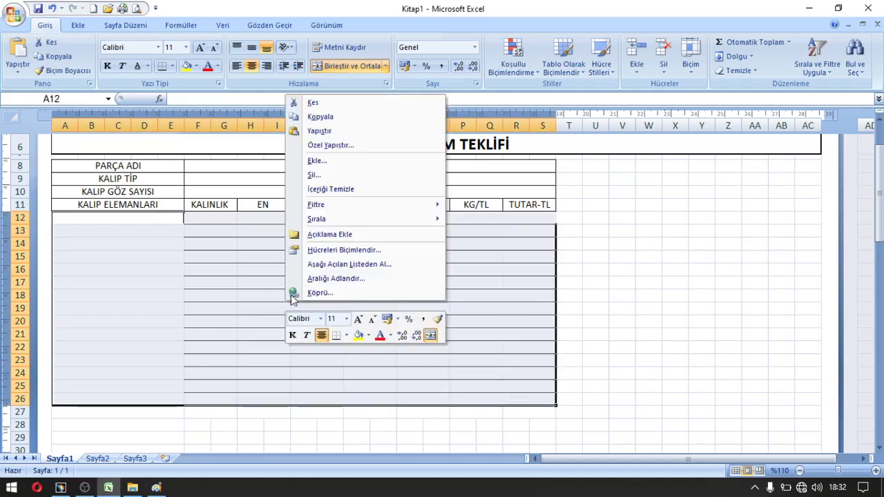
{"action": "left_click", "coordinate": [326, 250]}
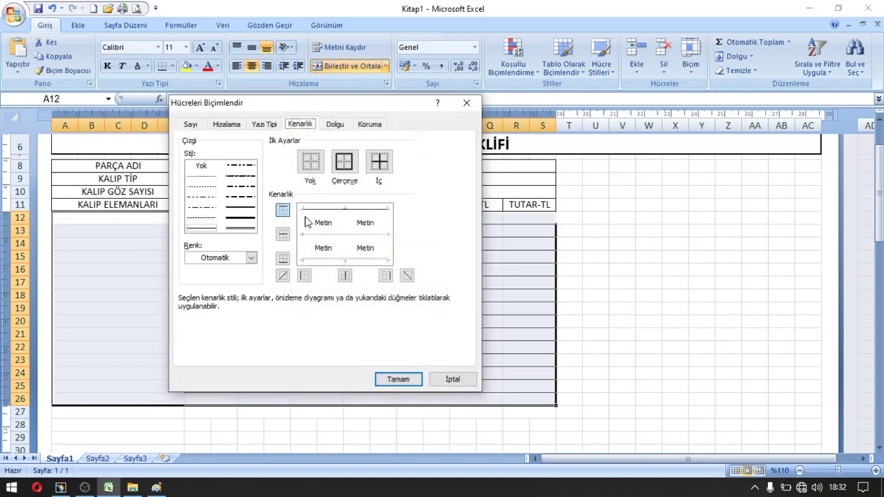
{"action": "left_click", "coordinate": [305, 220]}
{"action": "left_click", "coordinate": [311, 235]}
{"action": "left_click", "coordinate": [370, 260]}
{"action": "left_click", "coordinate": [387, 239]}
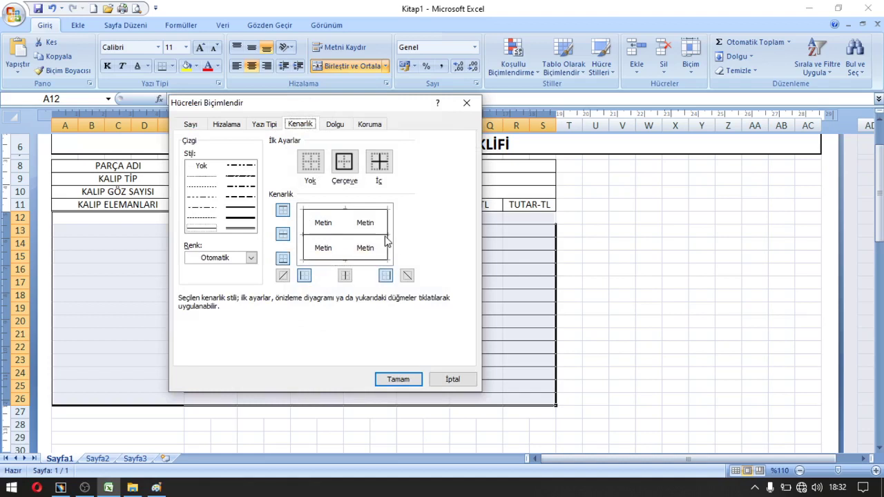
{"action": "left_click", "coordinate": [404, 381]}
{"action": "left_click", "coordinate": [621, 339]}
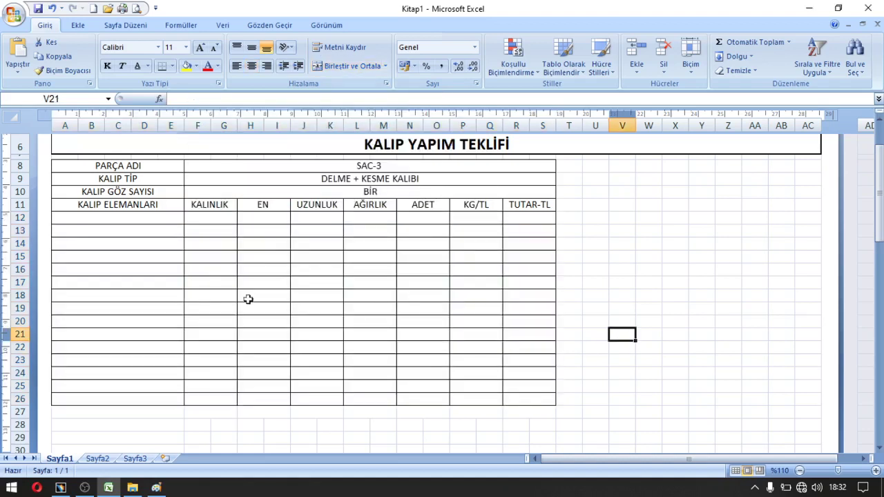
- Enter KALIP ALT PLAKASI in A12 and thickness 60 in F12
{"action": "left_click", "coordinate": [108, 220]}
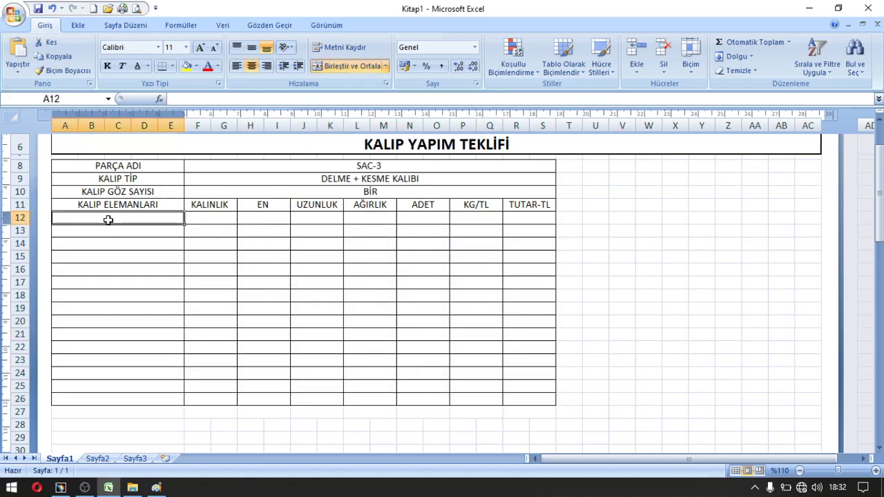
{"action": "type", "text": "KALIP "}
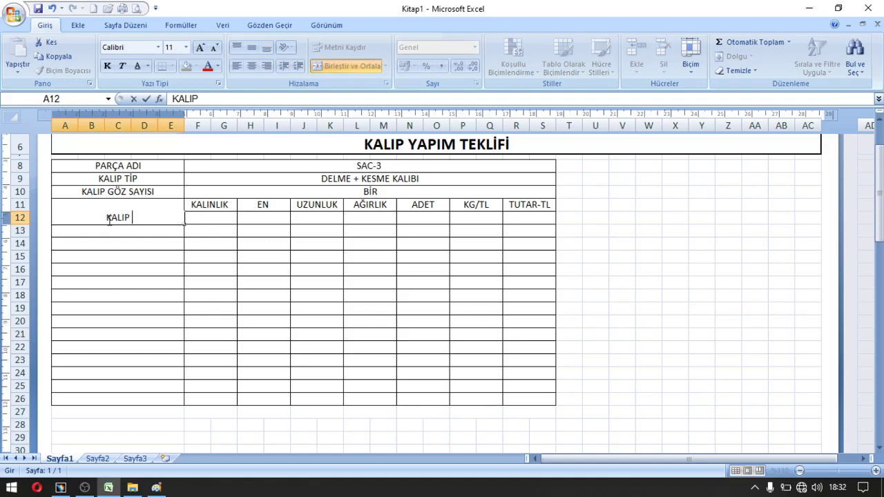
{"action": "type", "text": "ALT PLAK"}
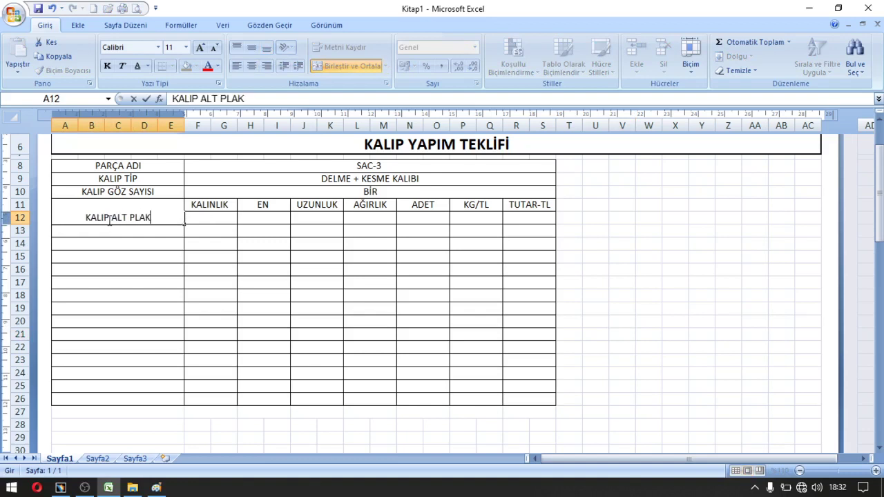
{"action": "type", "text": "ASI"}
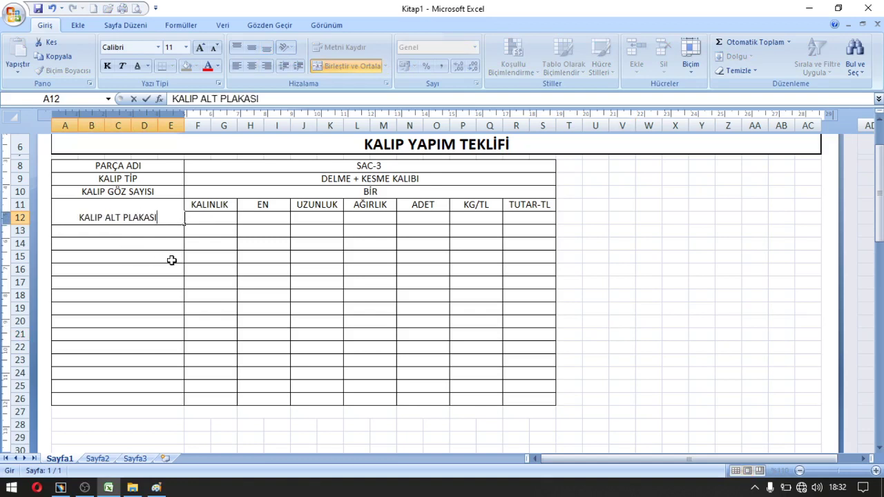
{"action": "left_click", "coordinate": [171, 260]}
{"action": "left_click", "coordinate": [206, 216]}
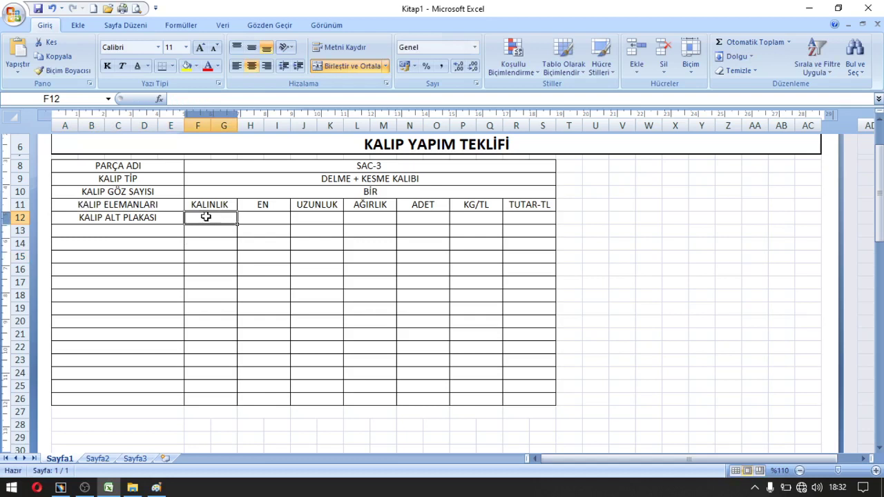
{"action": "type", "text": "60"}
{"action": "left_click", "coordinate": [283, 307]}
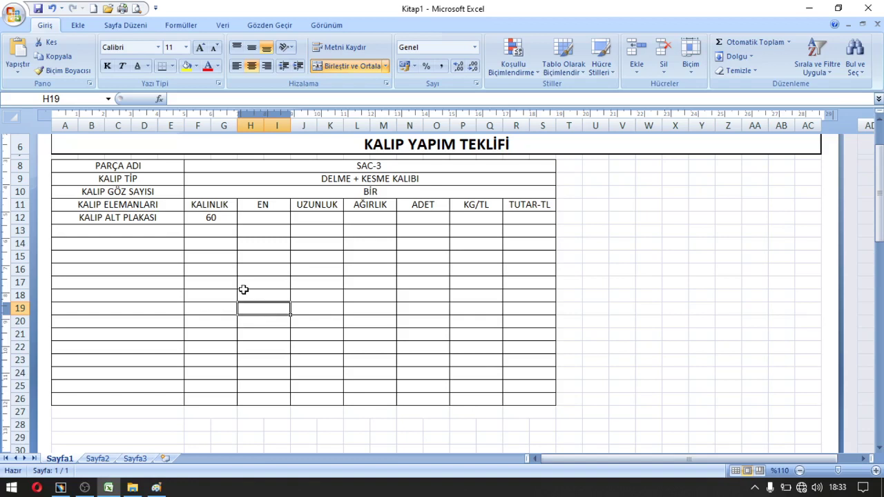
{"action": "left_click", "coordinate": [210, 217]}
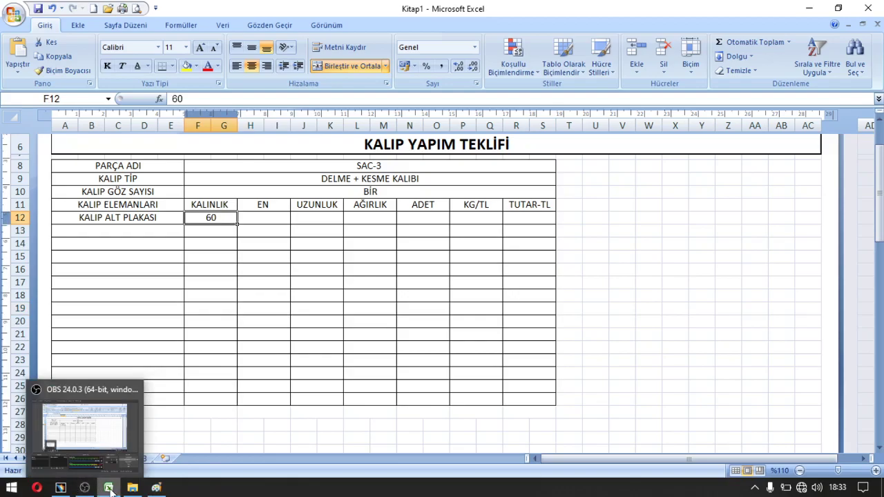
- Measure another plate edge in CATIA and enter 210 for EN and UZUNLUK in row 12
{"action": "left_click", "coordinate": [60, 487]}
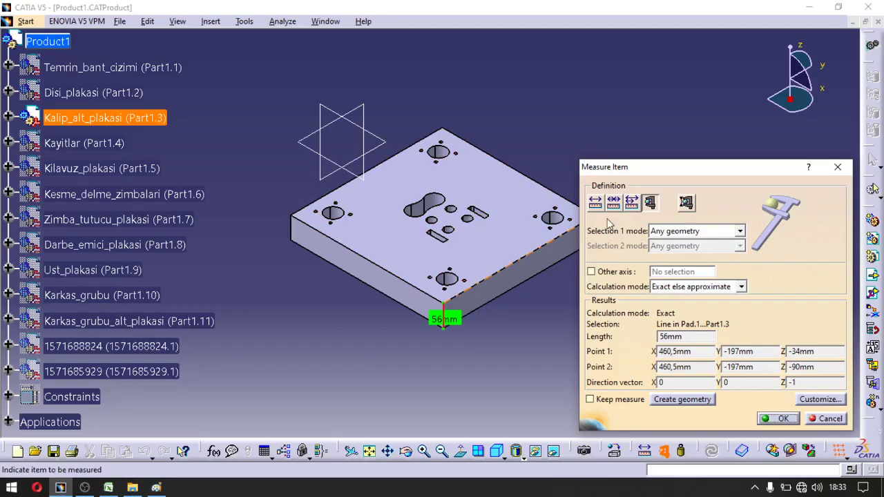
{"action": "left_click", "coordinate": [501, 268]}
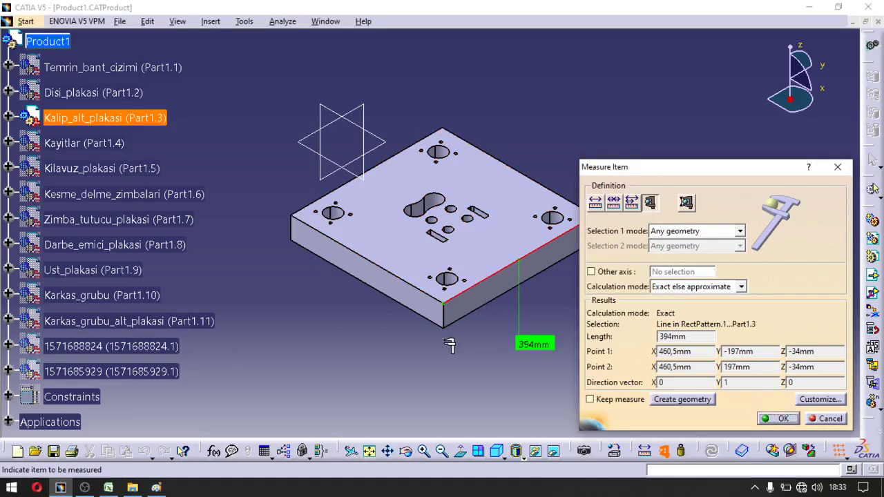
{"action": "left_click", "coordinate": [110, 488]}
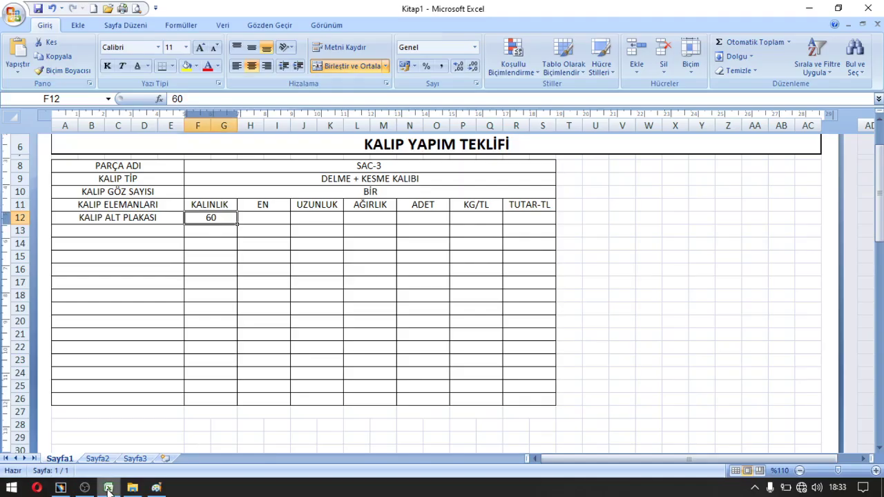
{"action": "left_click", "coordinate": [263, 217]}
{"action": "type", "text": "210"}
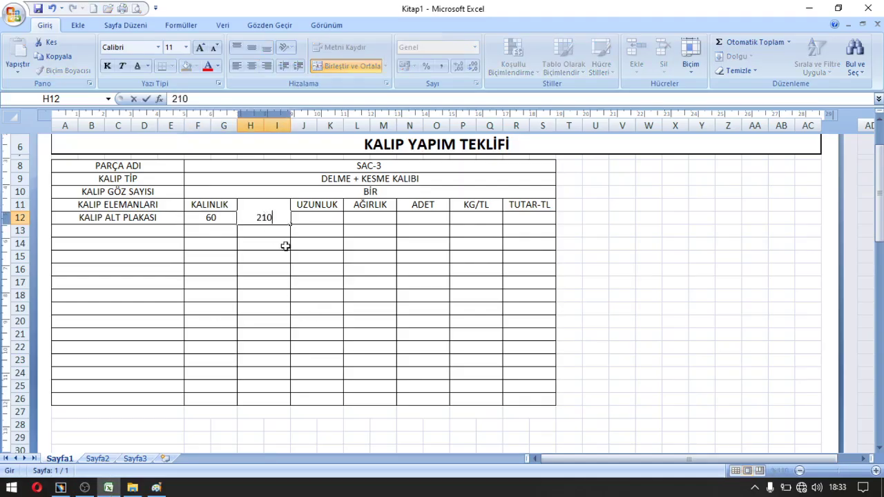
{"action": "left_click", "coordinate": [286, 244]}
{"action": "left_click", "coordinate": [311, 218]}
{"action": "type", "text": "2"}
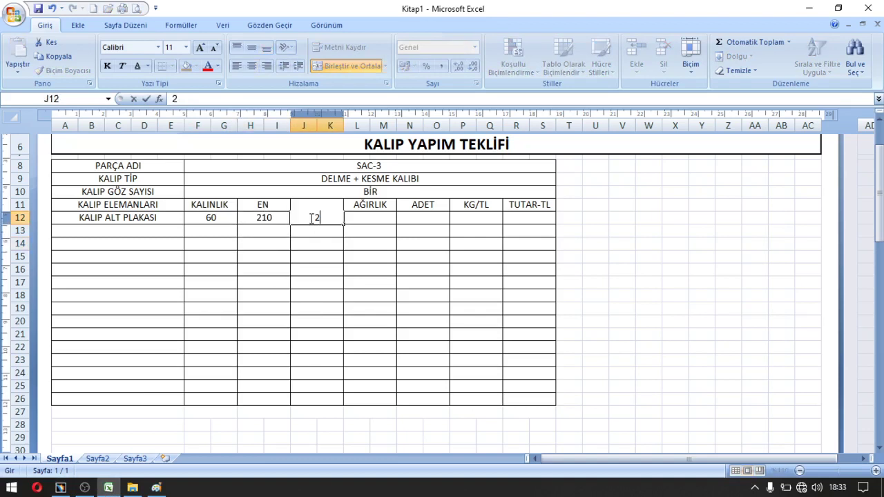
{"action": "type", "text": "10"}
{"action": "left_click", "coordinate": [322, 270]}
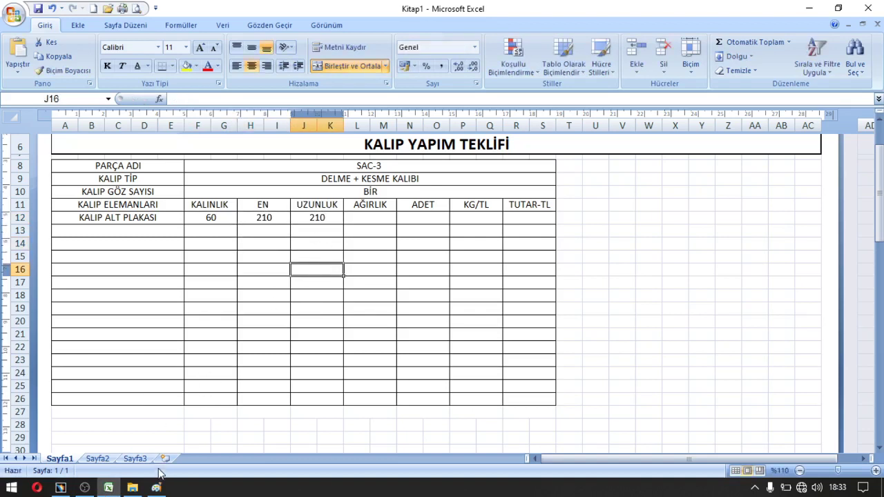
- Recheck the CATIA model and correct EN and UZUNLUK in H12 and J12 to 420
{"action": "left_click", "coordinate": [61, 488]}
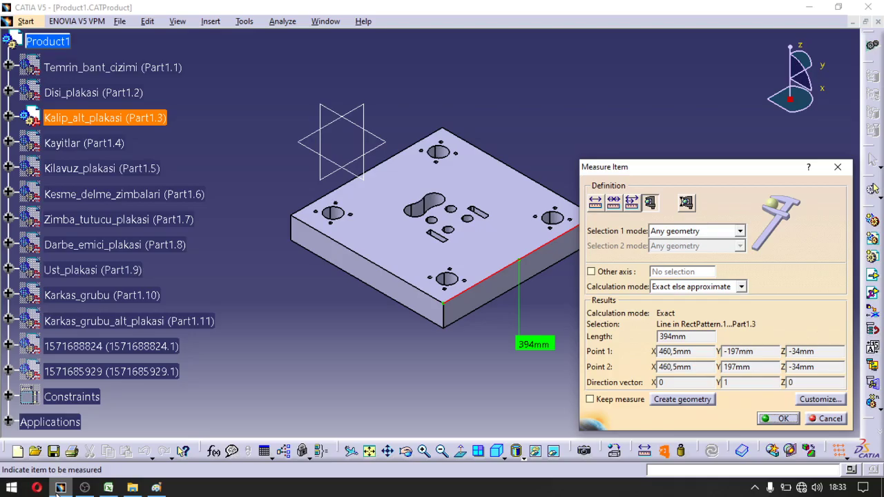
{"action": "left_click", "coordinate": [108, 488]}
{"action": "left_click", "coordinate": [263, 217]}
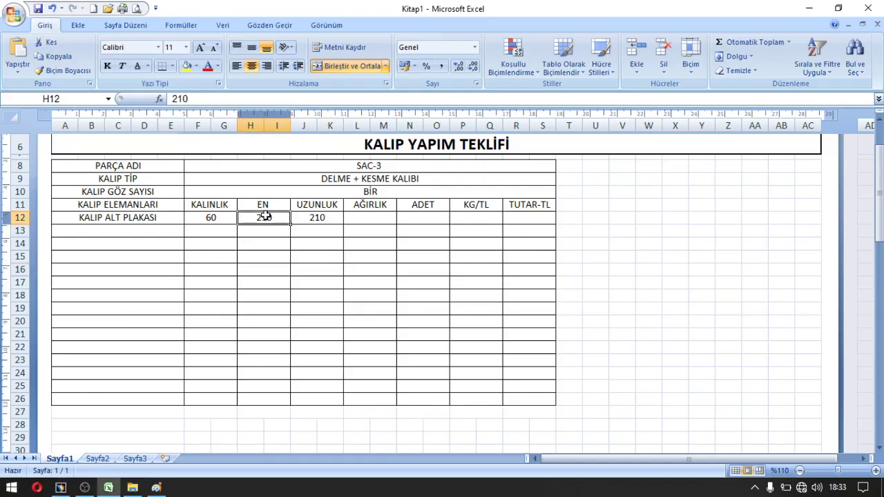
{"action": "type", "text": "420"}
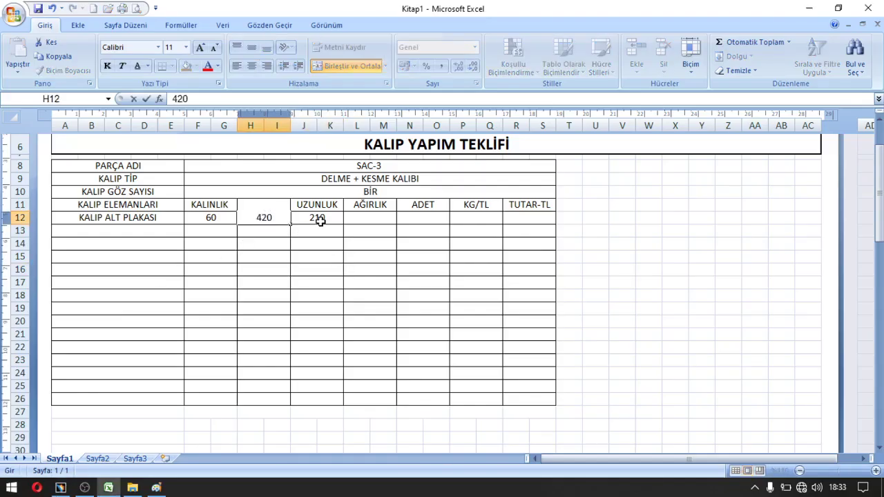
{"action": "left_click", "coordinate": [318, 218]}
{"action": "type", "text": "420"}
{"action": "left_click", "coordinate": [323, 281]}
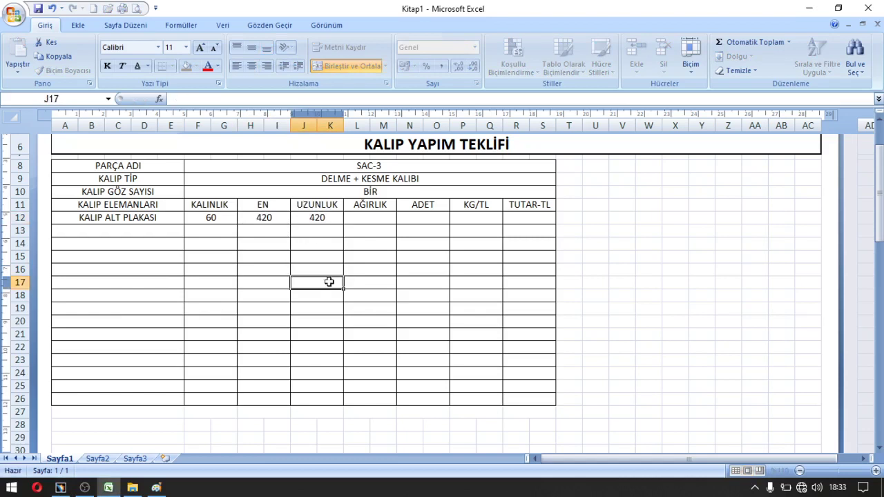
{"action": "left_click", "coordinate": [370, 217]}
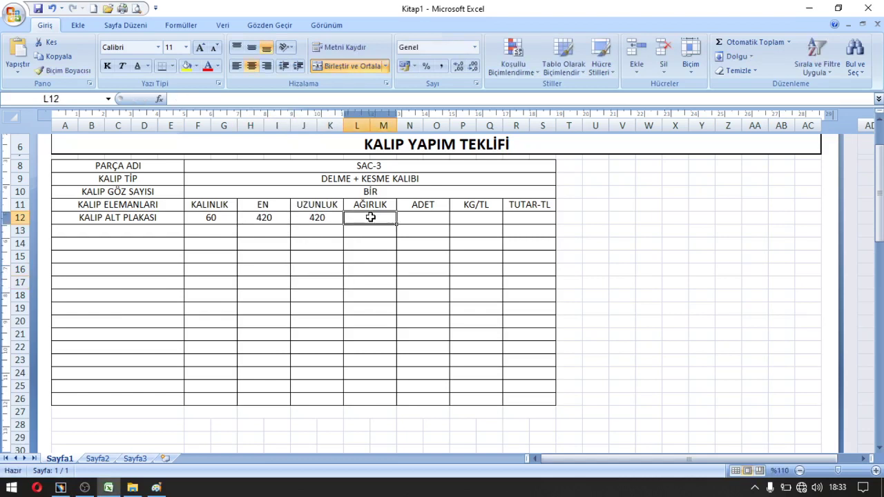
{"action": "left_click", "coordinate": [349, 258]}
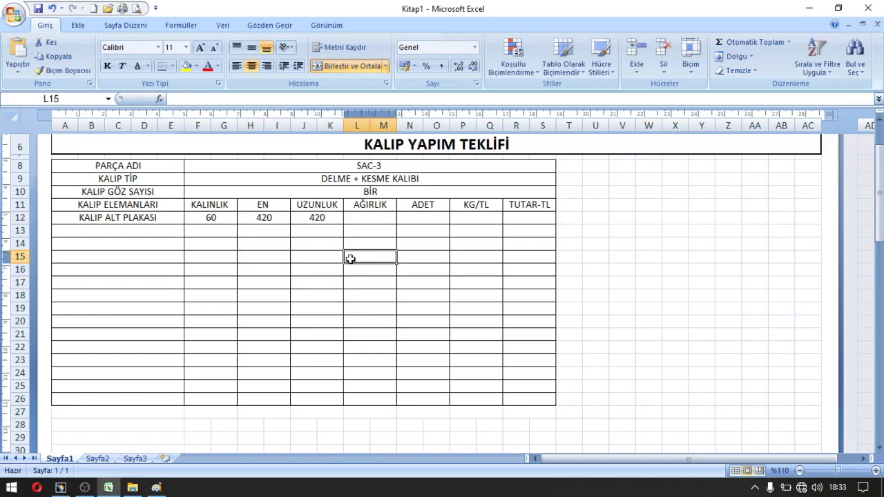
- Give the A11:S11 headings, KALIP ELEMANLARI to TUTAR-TL, an orange background fill
{"action": "left_click_drag", "start_coordinate": [75, 205], "coordinate": [525, 205]}
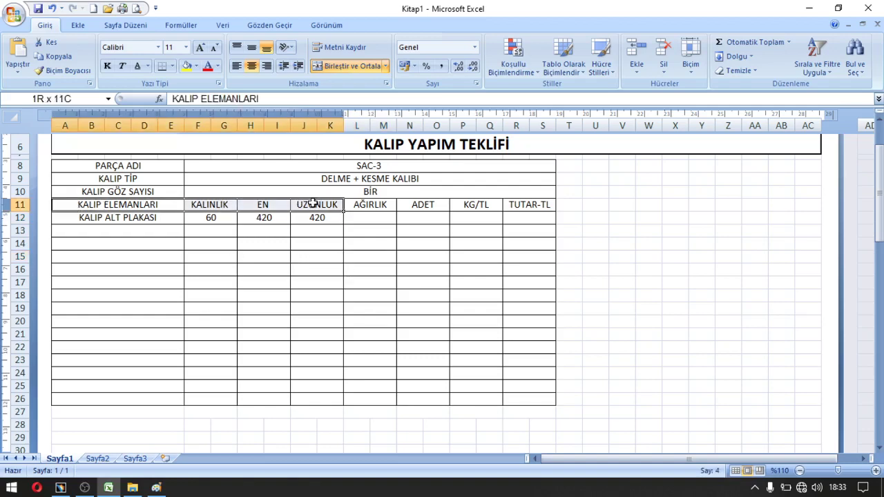
{"action": "right_click", "coordinate": [525, 206]}
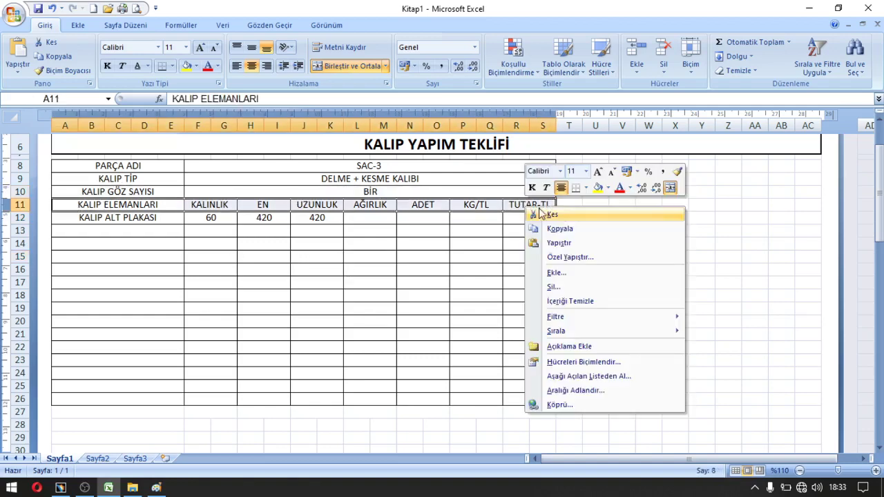
{"action": "left_click", "coordinate": [588, 364]}
{"action": "left_click", "coordinate": [603, 209]}
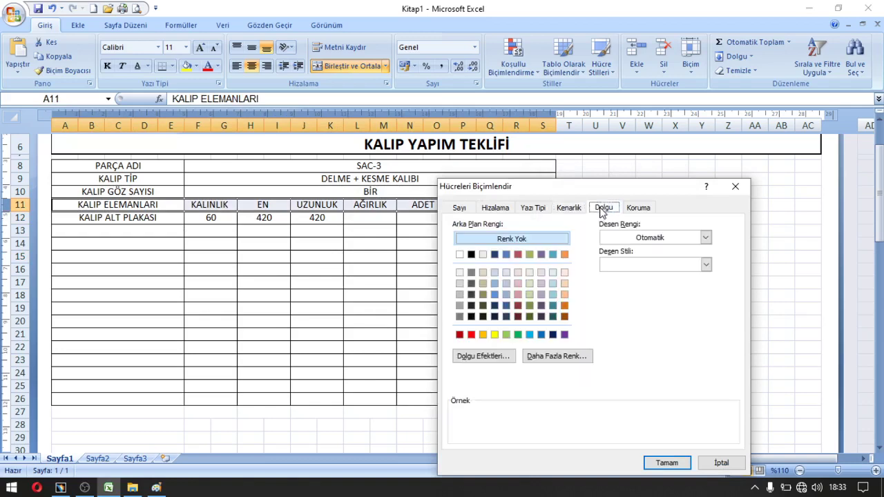
{"action": "left_click", "coordinate": [484, 335]}
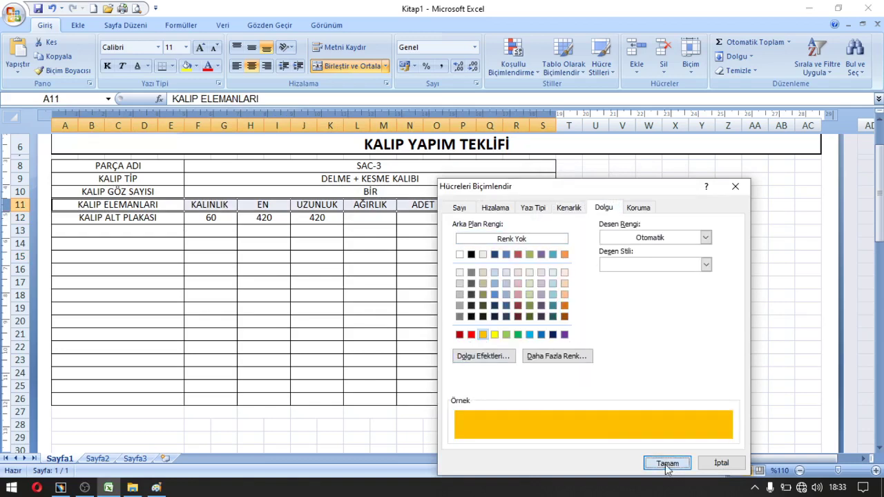
{"action": "left_click", "coordinate": [666, 463]}
{"action": "left_click", "coordinate": [675, 413]}
{"action": "left_click", "coordinate": [644, 271]}
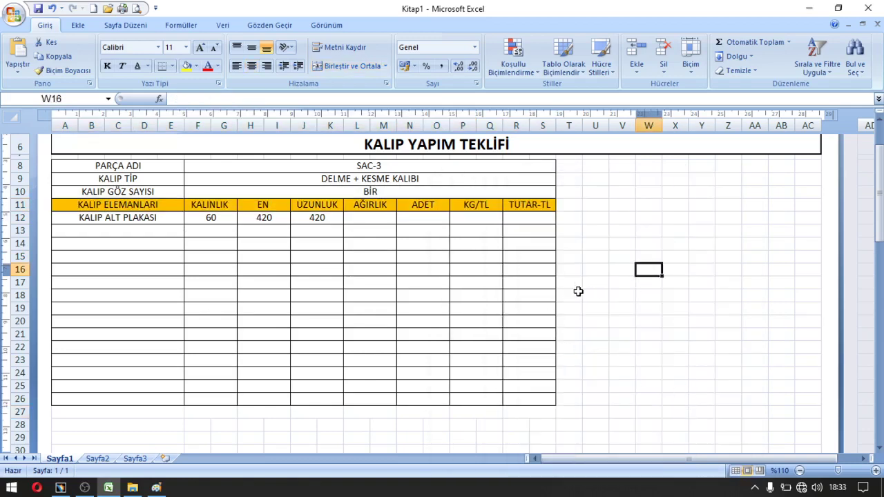
{"action": "left_click", "coordinate": [359, 218]}
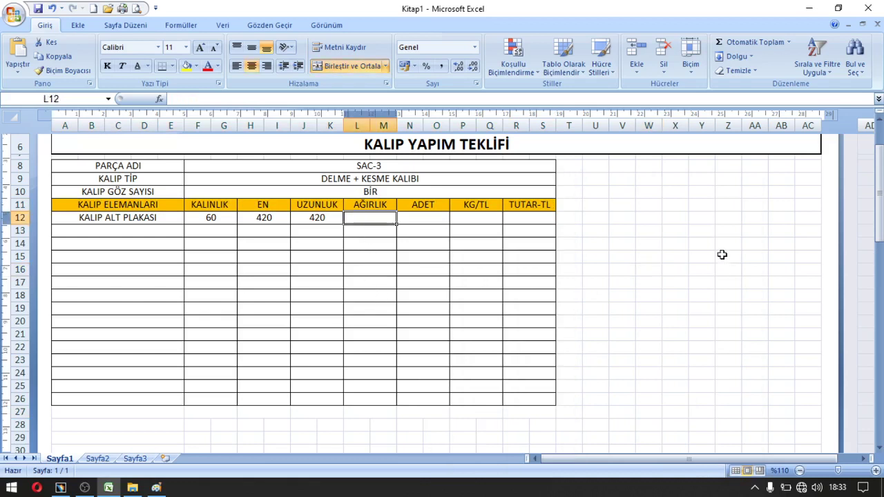
- Minimise the spreadsheet, Paint, recorder and file browser windows to reveal the desktop
{"action": "left_click", "coordinate": [807, 8]}
{"action": "left_click", "coordinate": [810, 7]}
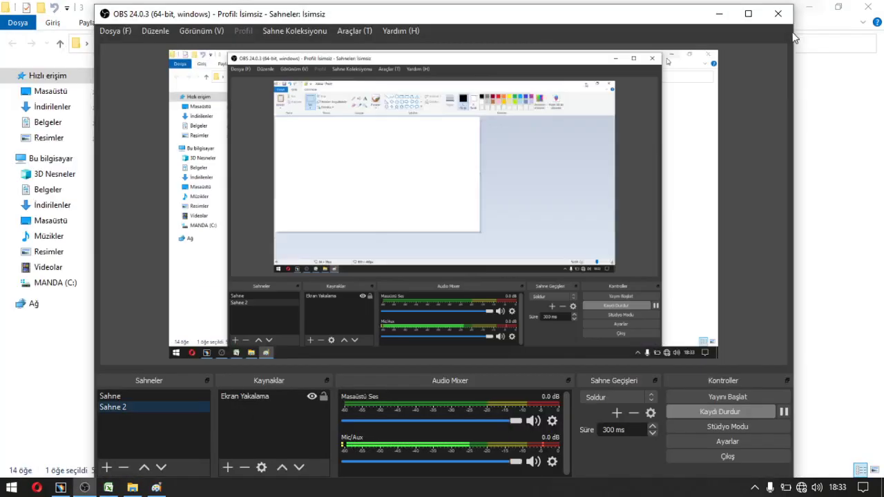
{"action": "left_click", "coordinate": [719, 19]}
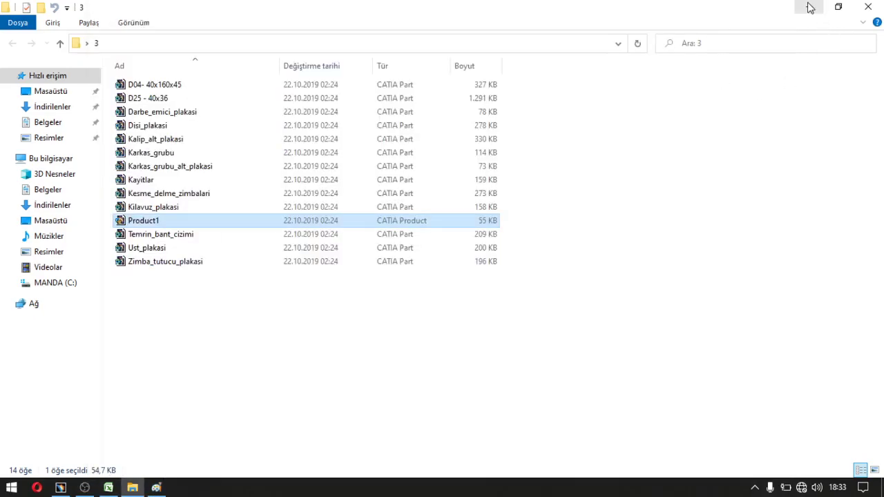
{"action": "left_click", "coordinate": [809, 7]}
- Open the KALIP TEMRİN KİTABI PDF from BELGELERİM > KİTAPLARIM
{"action": "double_click", "coordinate": [801, 125]}
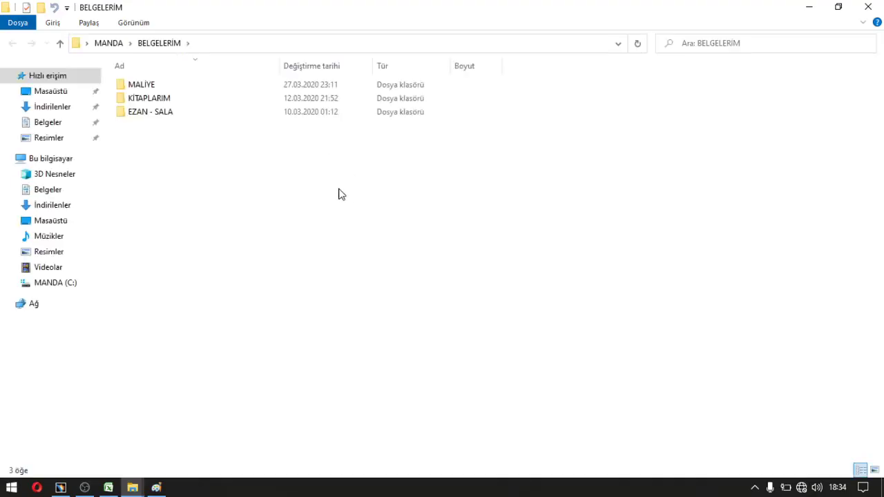
{"action": "left_click", "coordinate": [161, 101]}
{"action": "double_click", "coordinate": [161, 100]}
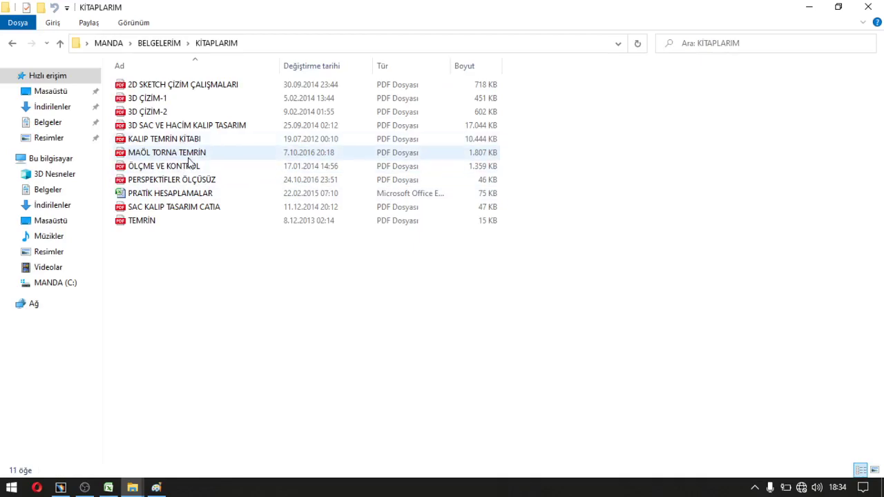
{"action": "left_click", "coordinate": [191, 141]}
{"action": "key", "text": "Return"}
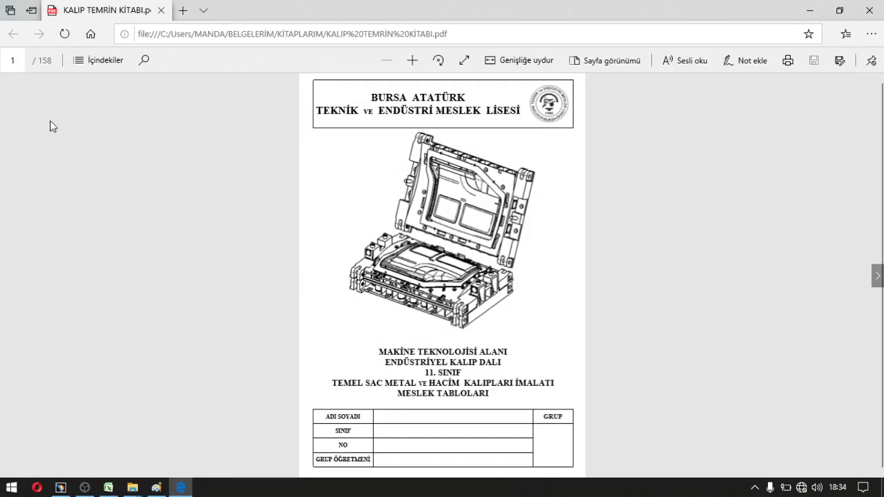
- Toggle the İçindekiler panel and scroll through the book to page 13
{"action": "left_click", "coordinate": [71, 61]}
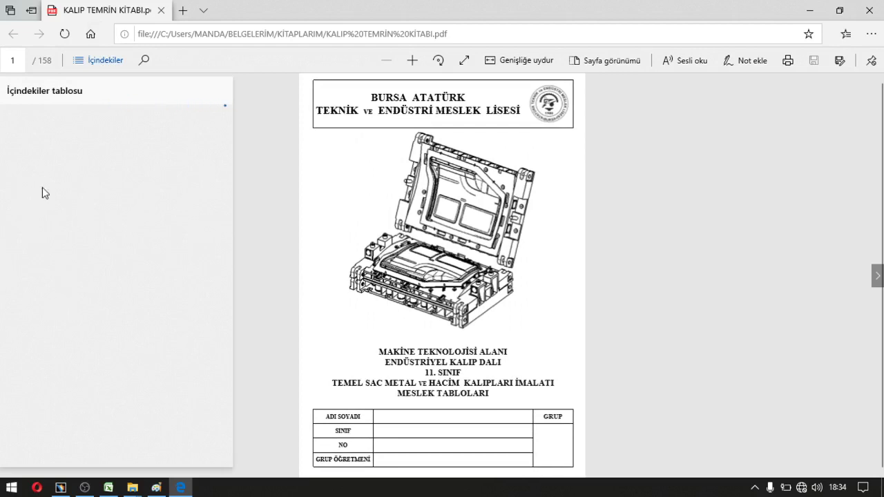
{"action": "left_click", "coordinate": [78, 63]}
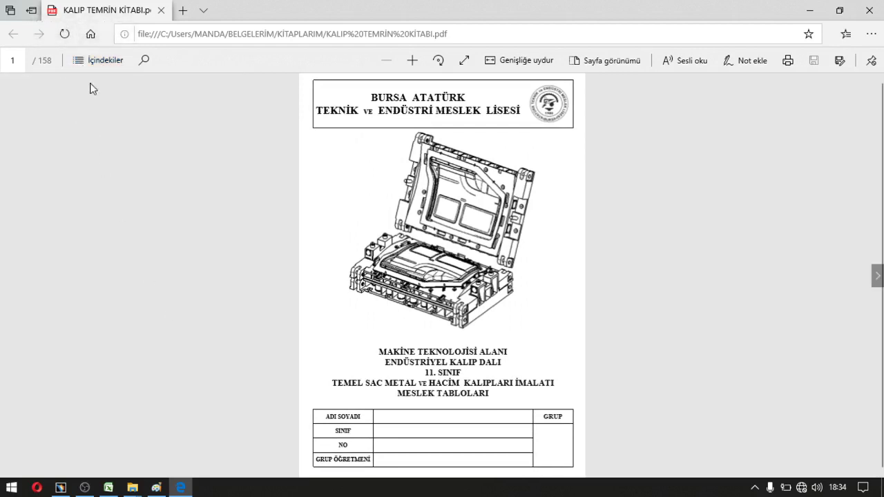
{"action": "left_click", "coordinate": [100, 60]}
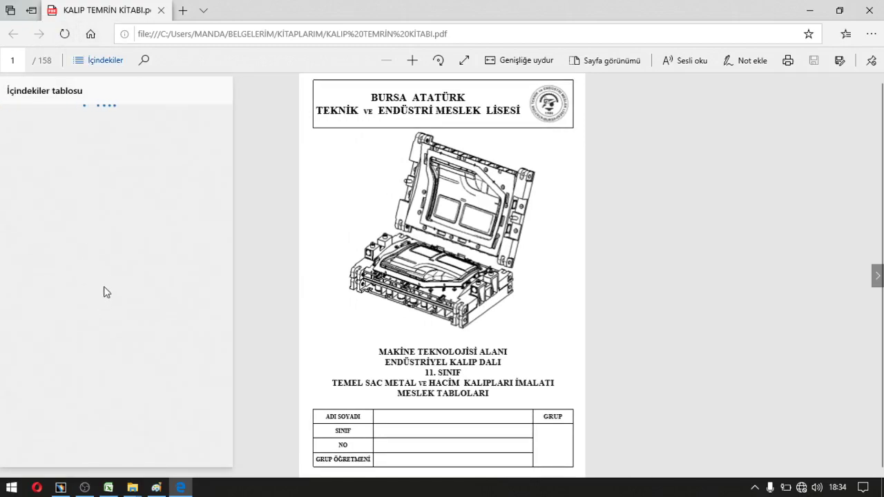
{"action": "scroll", "coordinate": [362, 283], "scroll_direction": "down", "scroll_amount": 3}
{"action": "scroll", "coordinate": [362, 283], "scroll_direction": "down", "scroll_amount": 1}
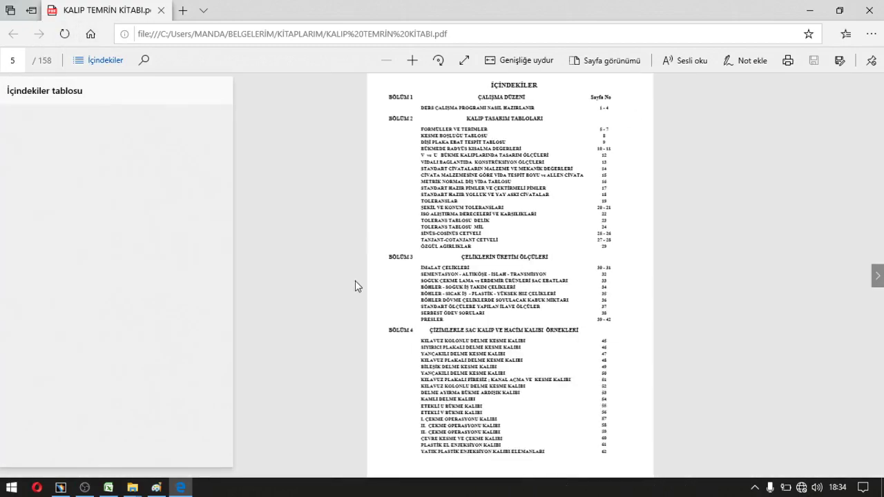
{"action": "scroll", "coordinate": [356, 283], "scroll_direction": "down", "scroll_amount": 2}
{"action": "scroll", "coordinate": [356, 284], "scroll_direction": "down", "scroll_amount": 1}
{"action": "scroll", "coordinate": [356, 284], "scroll_direction": "down", "scroll_amount": 1}
{"action": "scroll", "coordinate": [356, 284], "scroll_direction": "down", "scroll_amount": 1}
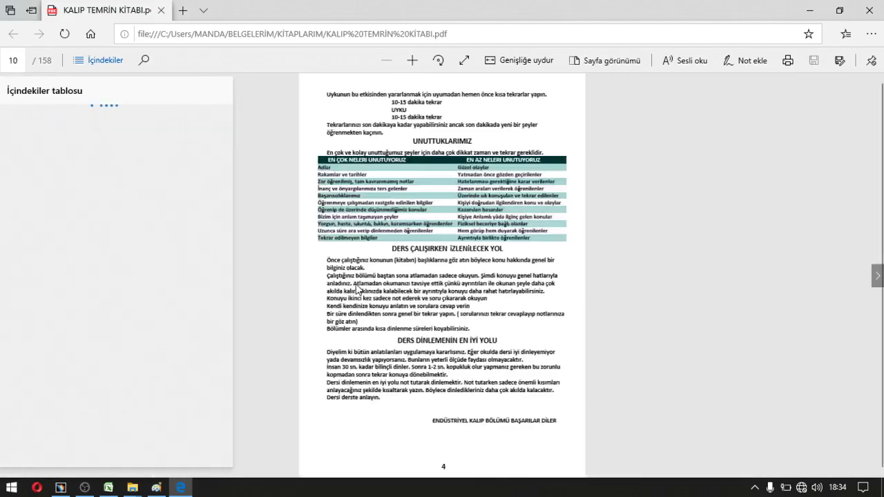
{"action": "scroll", "coordinate": [357, 284], "scroll_direction": "down", "scroll_amount": 1}
{"action": "scroll", "coordinate": [357, 286], "scroll_direction": "down", "scroll_amount": 1}
{"action": "scroll", "coordinate": [357, 289], "scroll_direction": "down", "scroll_amount": 1}
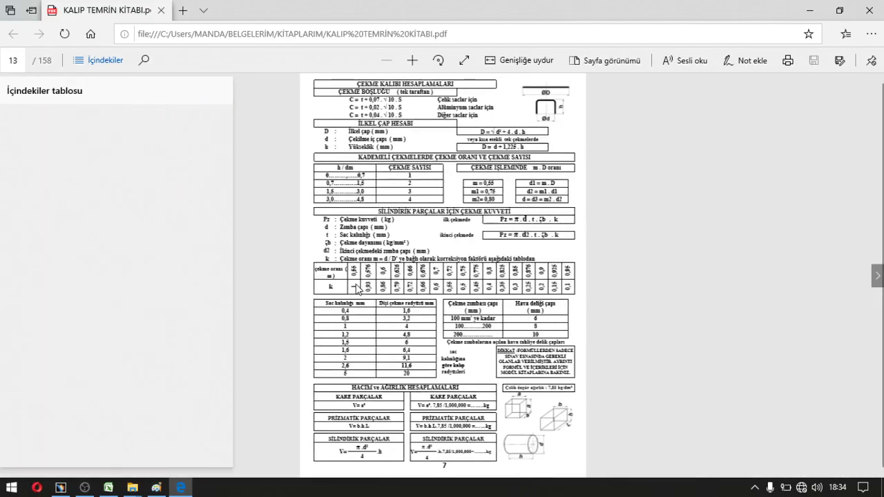
- Zoom the page to a readable size and bring the HACİM ve AĞIRLIK formulas into view
{"action": "left_click", "coordinate": [412, 60]}
{"action": "left_click", "coordinate": [412, 60]}
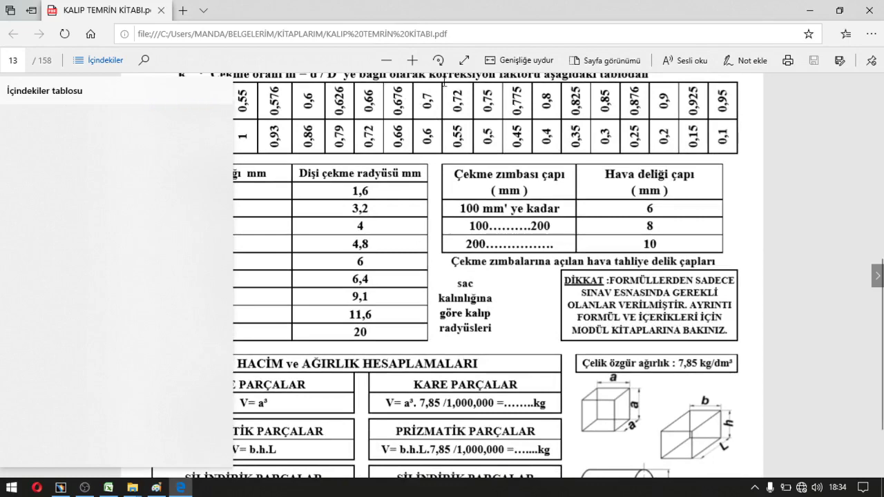
{"action": "left_click", "coordinate": [387, 60]}
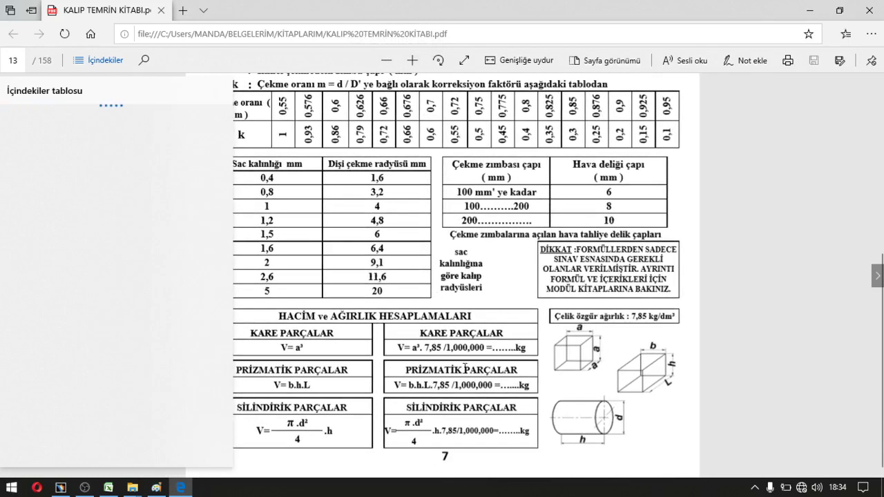
{"action": "left_click", "coordinate": [412, 60]}
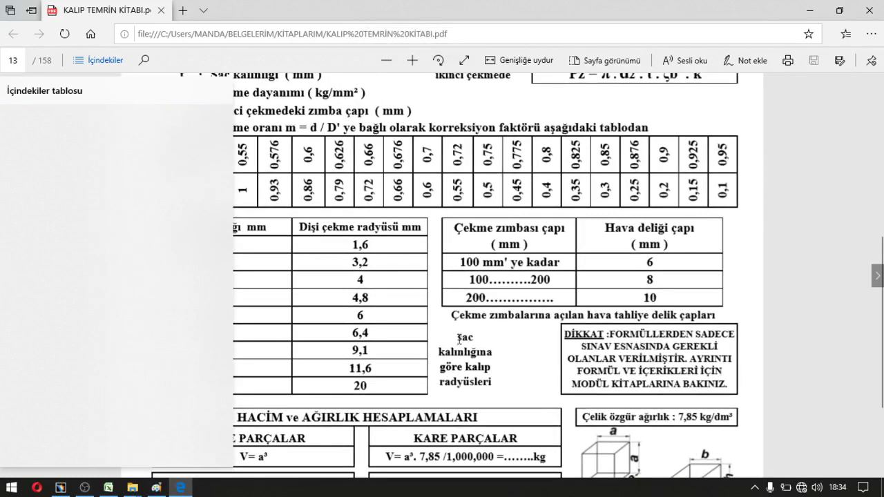
{"action": "left_click_drag", "start_coordinate": [446, 377], "coordinate": [457, 335]}
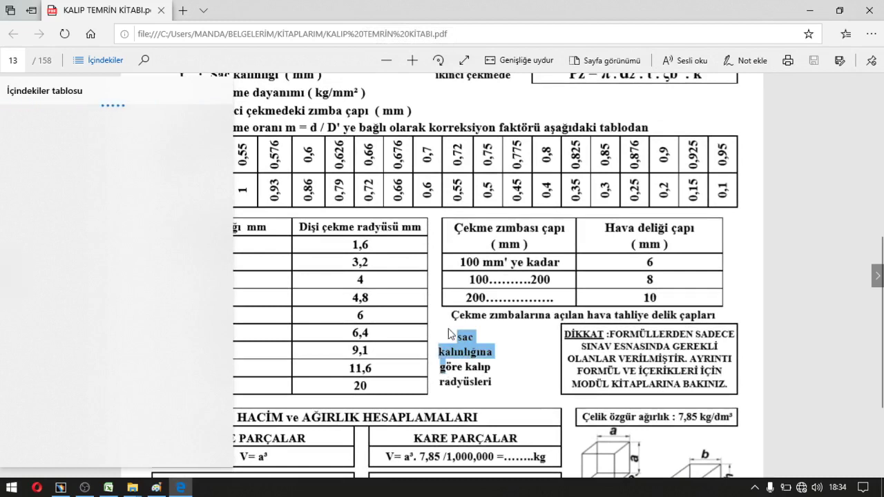
{"action": "left_click", "coordinate": [764, 309]}
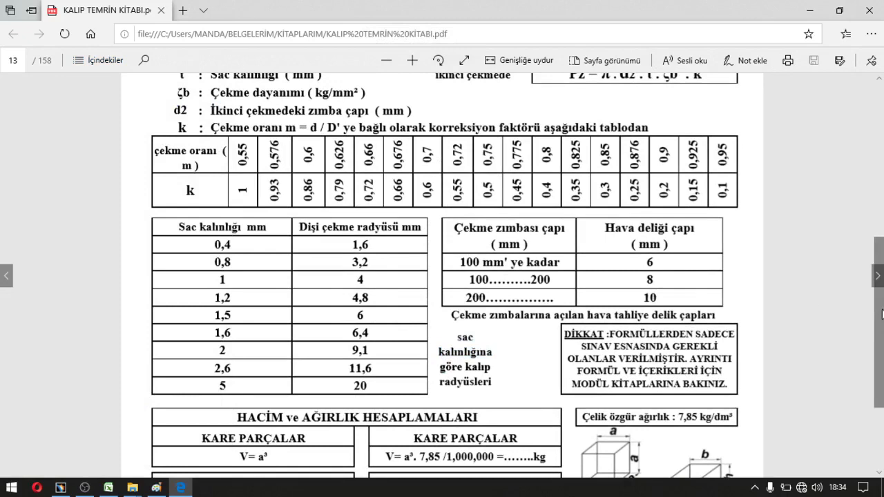
{"action": "scroll", "coordinate": [484, 397], "scroll_direction": "down", "scroll_amount": 3}
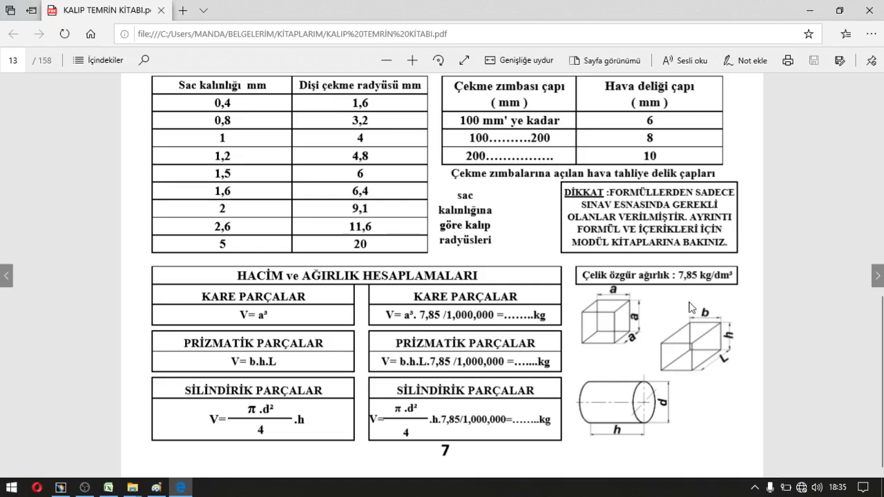
- Enter =F12*H12*J12*7,85/1000000 in L12, giving the bottom plate weight 83,0844 kg
{"action": "left_click", "coordinate": [107, 489]}
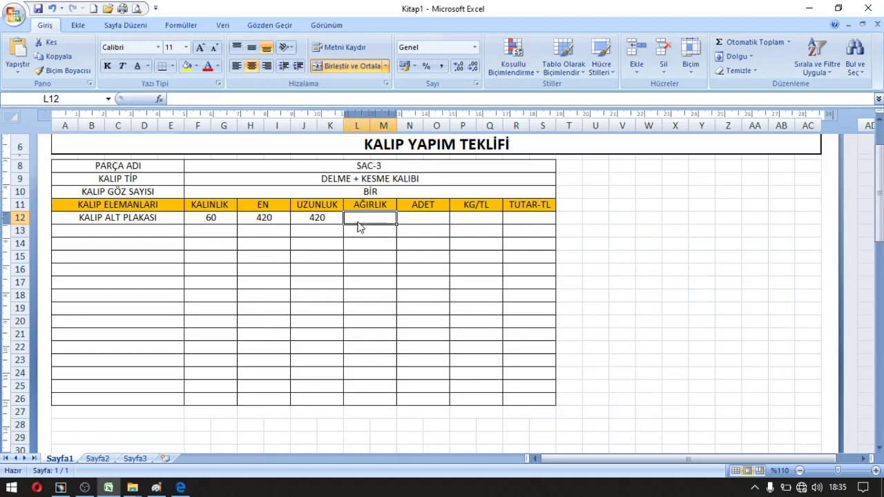
{"action": "type", "text": "="}
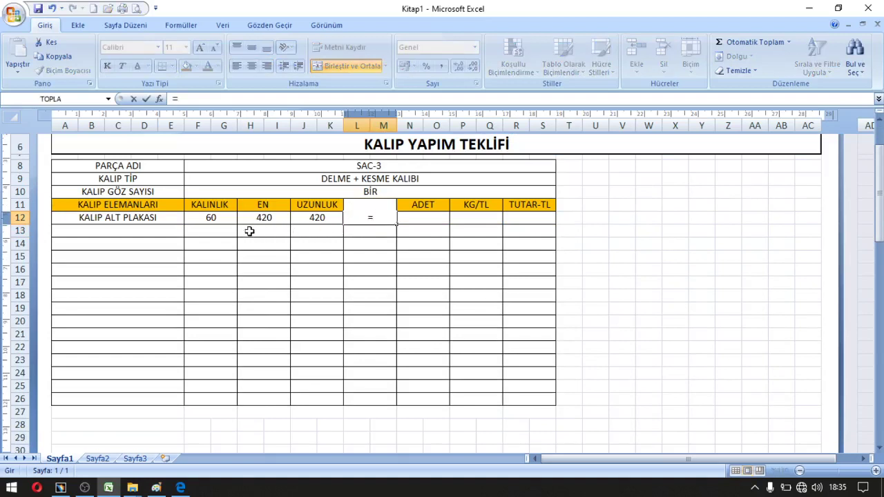
{"action": "left_click", "coordinate": [213, 219]}
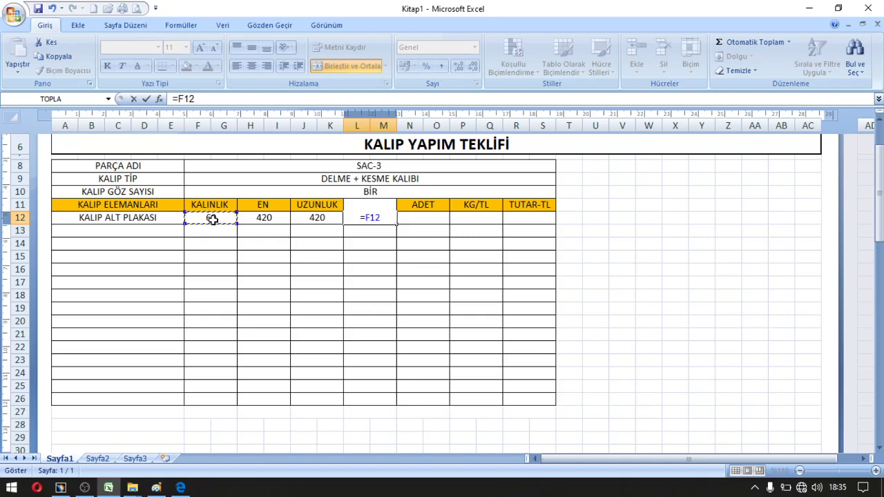
{"action": "type", "text": "*"}
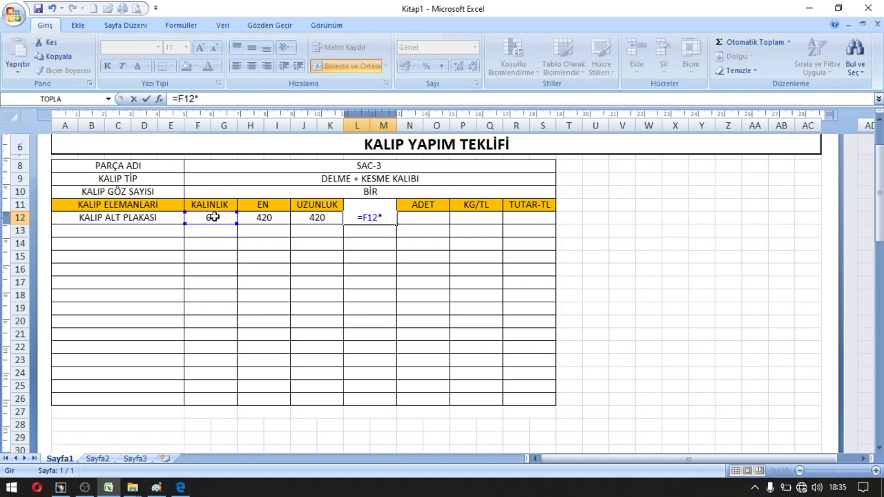
{"action": "left_click", "coordinate": [267, 218]}
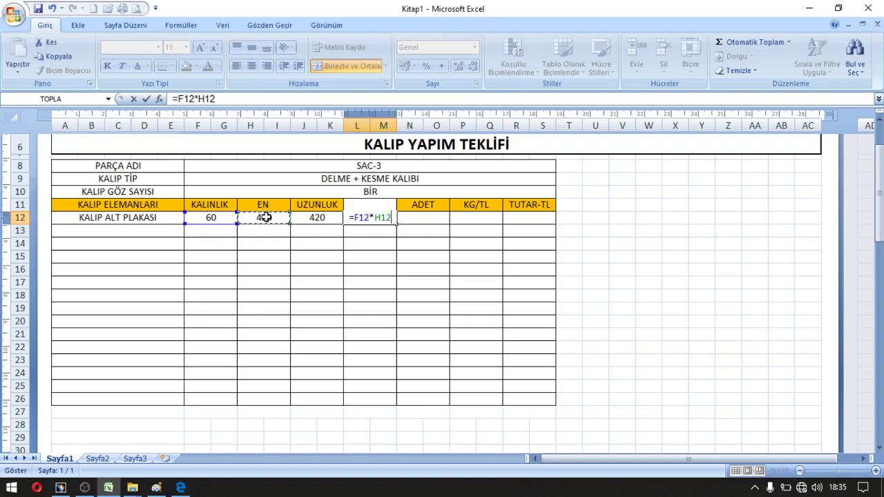
{"action": "type", "text": "*"}
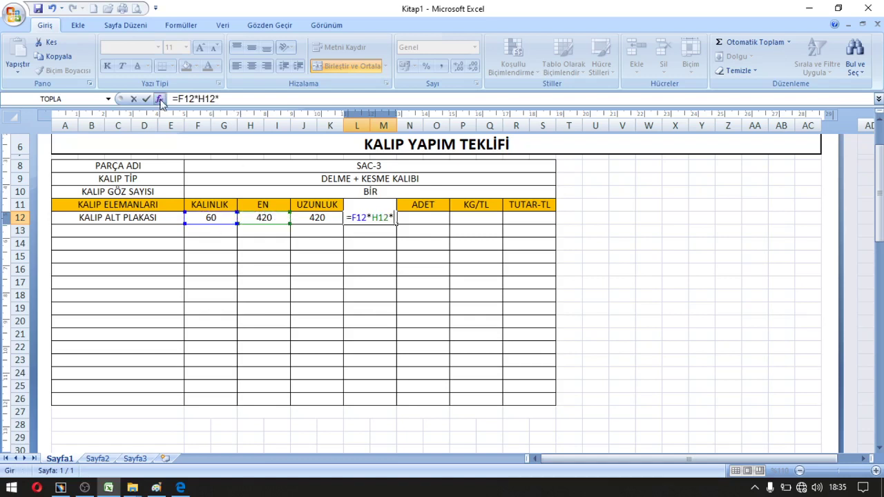
{"action": "left_click", "coordinate": [308, 218]}
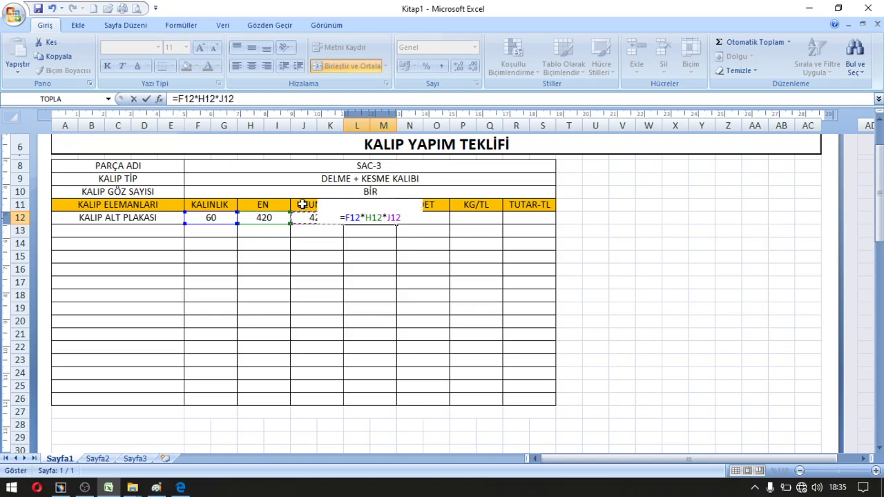
{"action": "type", "text": "*"}
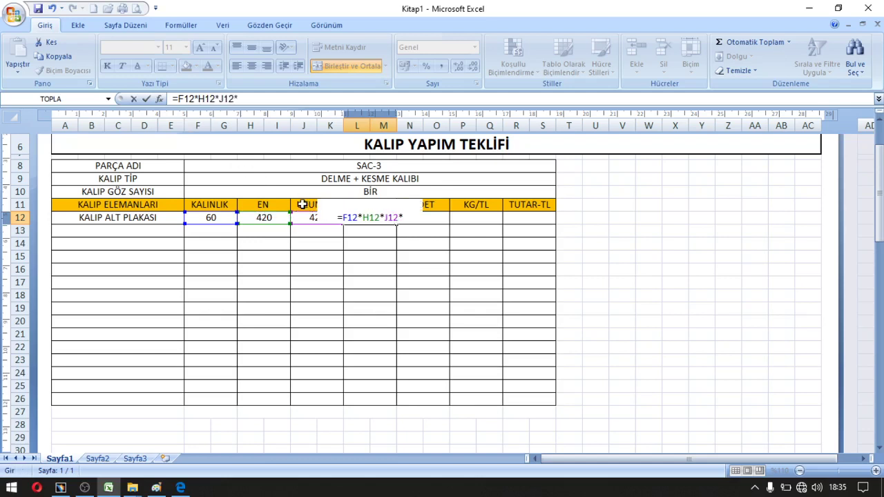
{"action": "type", "text": "7,8"}
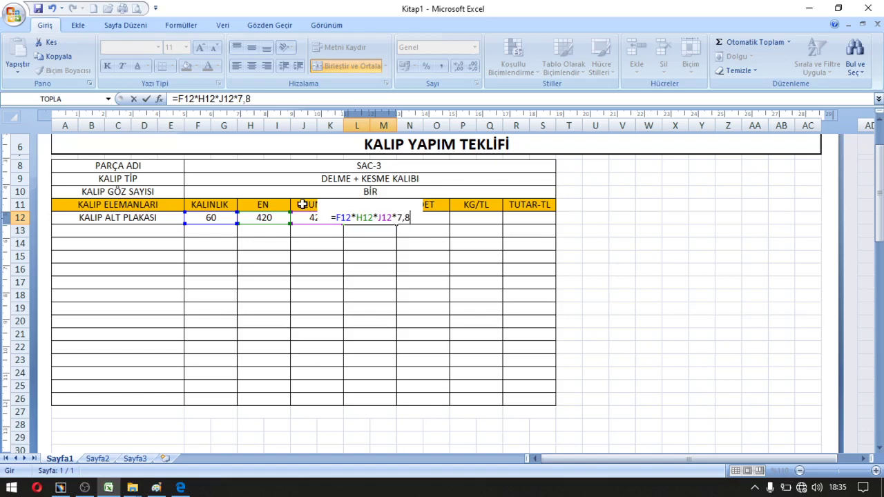
{"action": "type", "text": "5"}
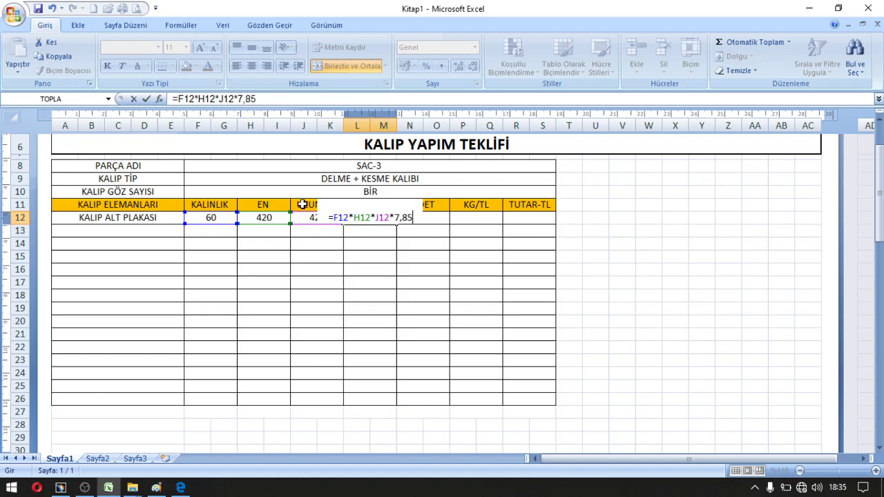
{"action": "type", "text": "/"}
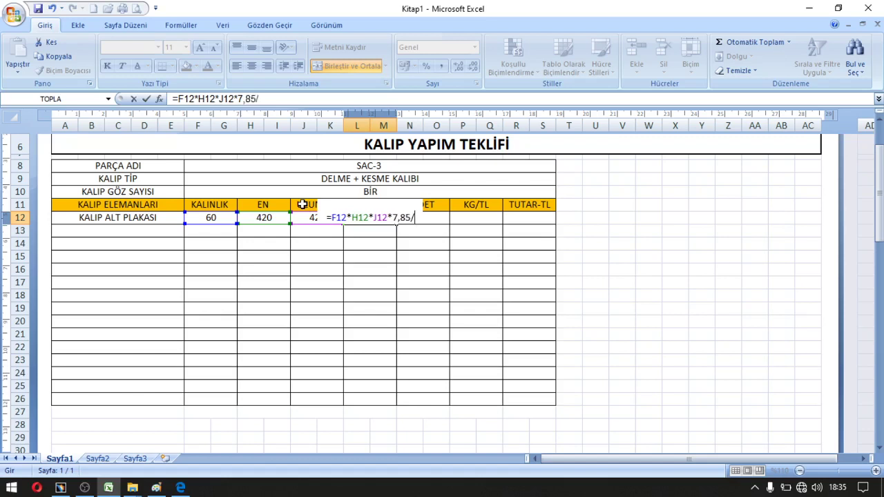
{"action": "type", "text": "10000"}
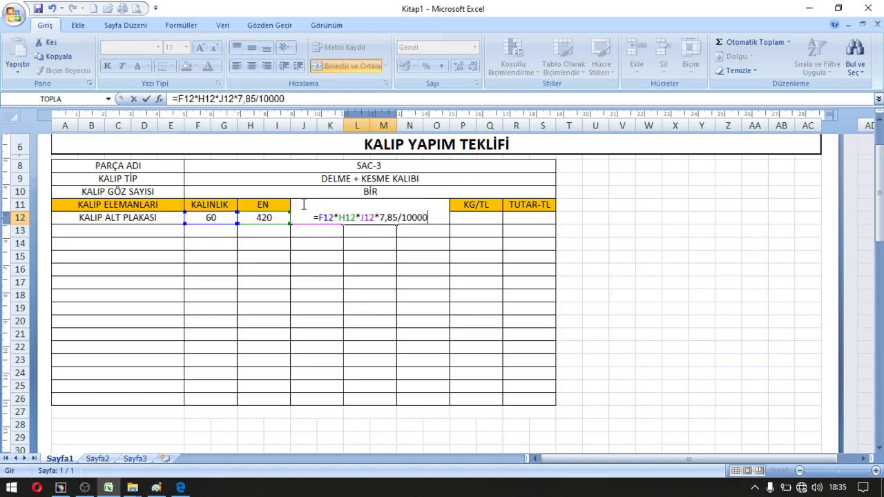
{"action": "type", "text": "00"}
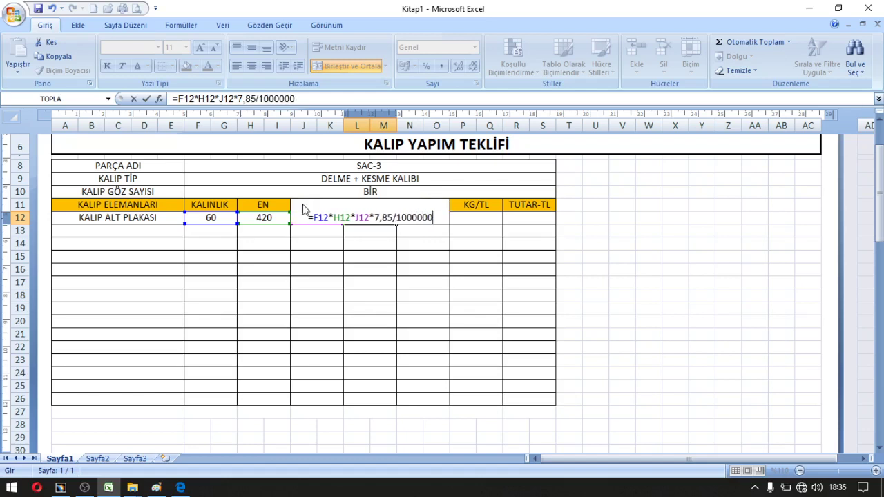
{"action": "key", "text": "Return"}
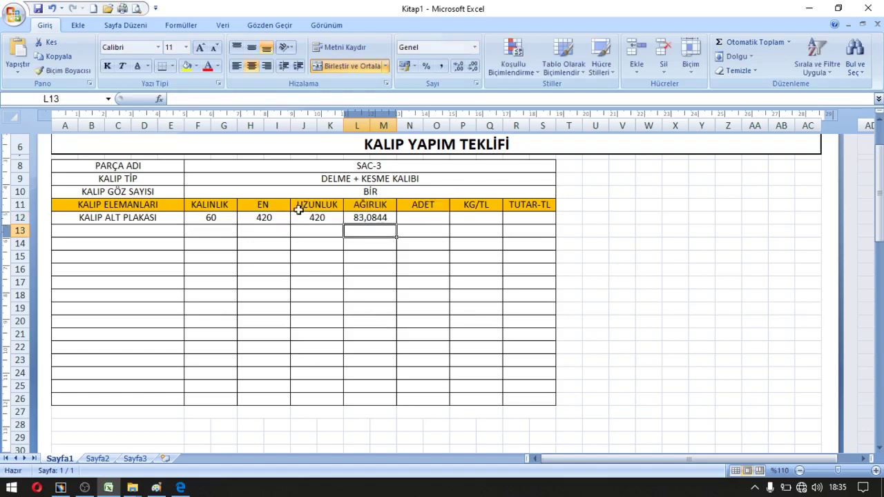
{"action": "left_click", "coordinate": [384, 309]}
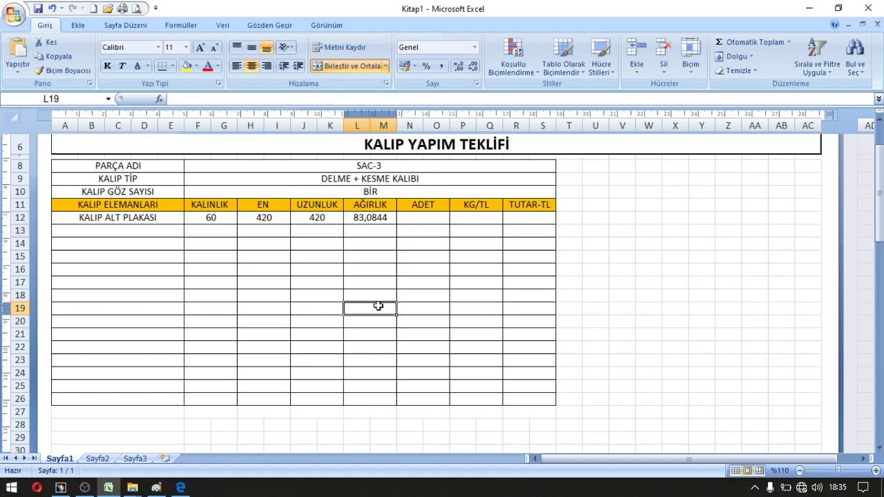
{"action": "left_click", "coordinate": [363, 218]}
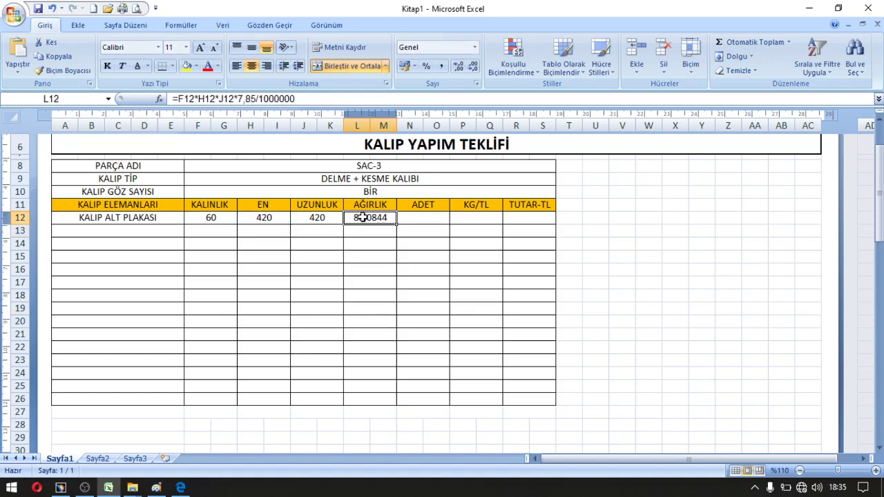
- Format L12 as Sayı with 1 decimal place so the weight reads 83,1
{"action": "right_click", "coordinate": [363, 218]}
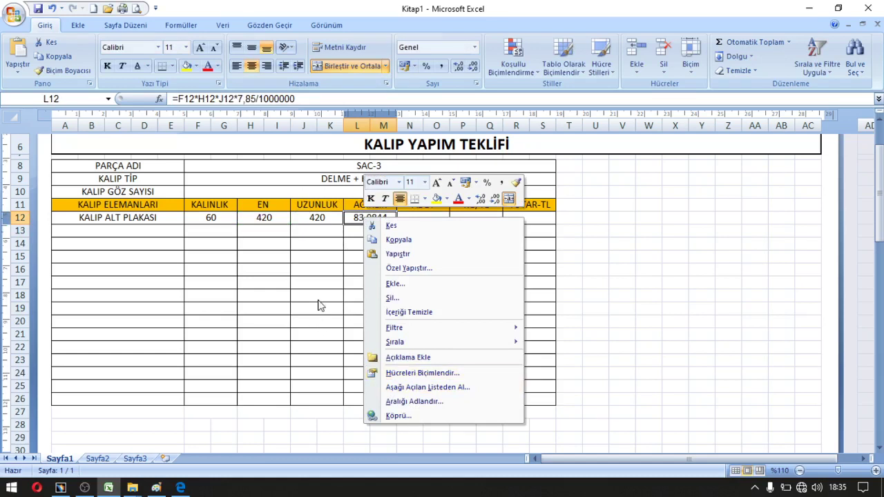
{"action": "key", "text": "Escape"}
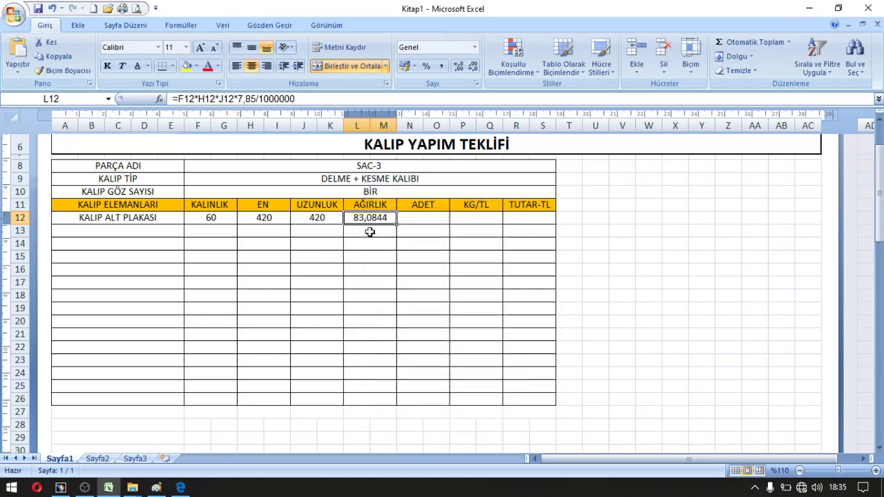
{"action": "left_click", "coordinate": [371, 232]}
{"action": "left_click", "coordinate": [370, 220]}
{"action": "right_click", "coordinate": [377, 220]}
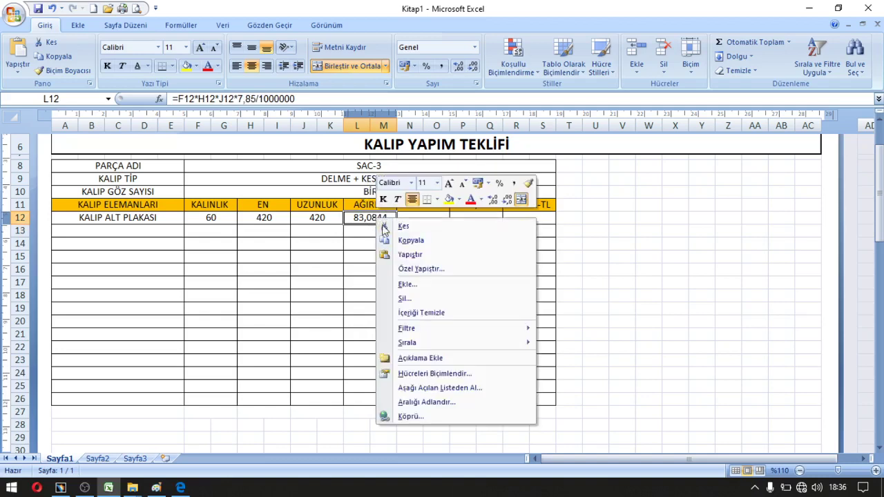
{"action": "left_click", "coordinate": [425, 374]}
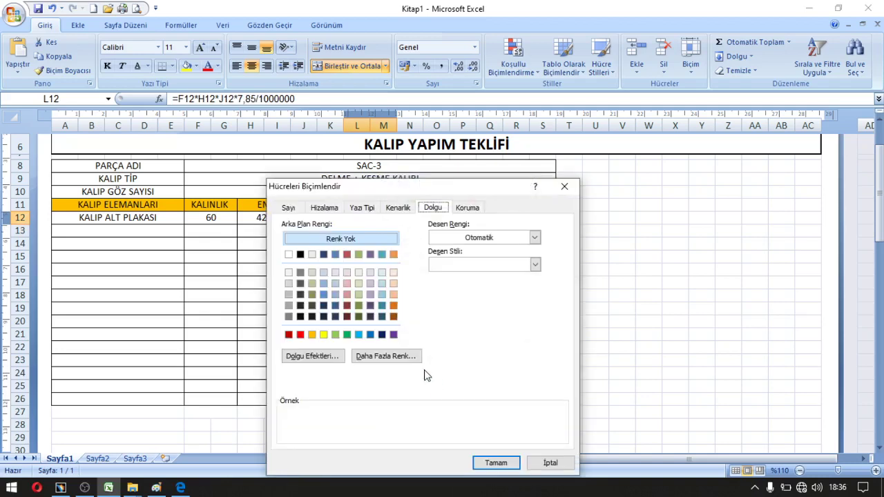
{"action": "left_click", "coordinate": [288, 207]}
{"action": "left_click", "coordinate": [286, 244]}
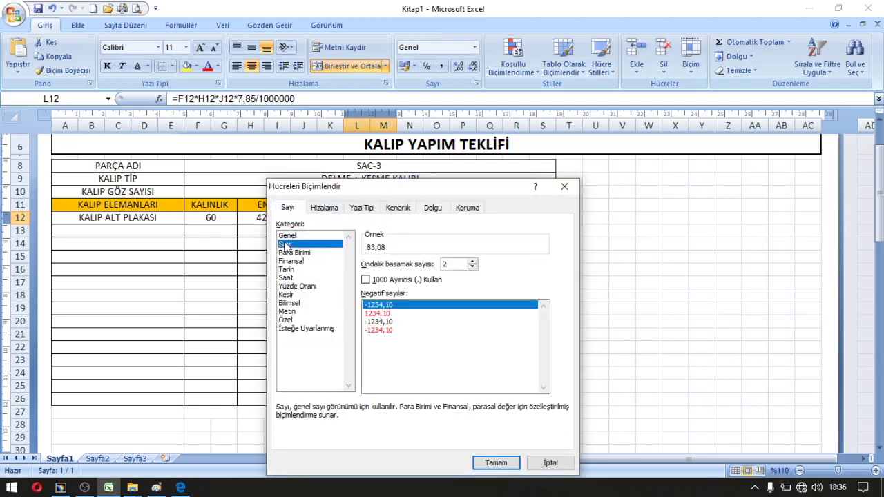
{"action": "left_click", "coordinate": [472, 268]}
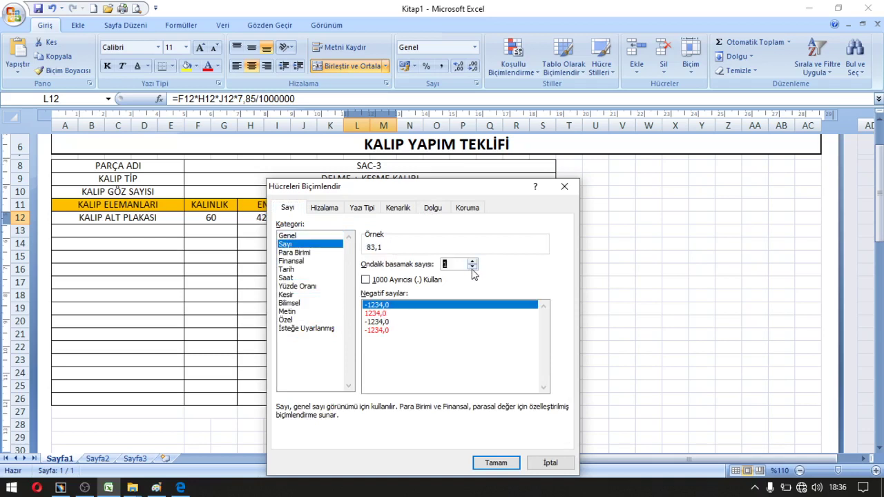
{"action": "left_click", "coordinate": [502, 460]}
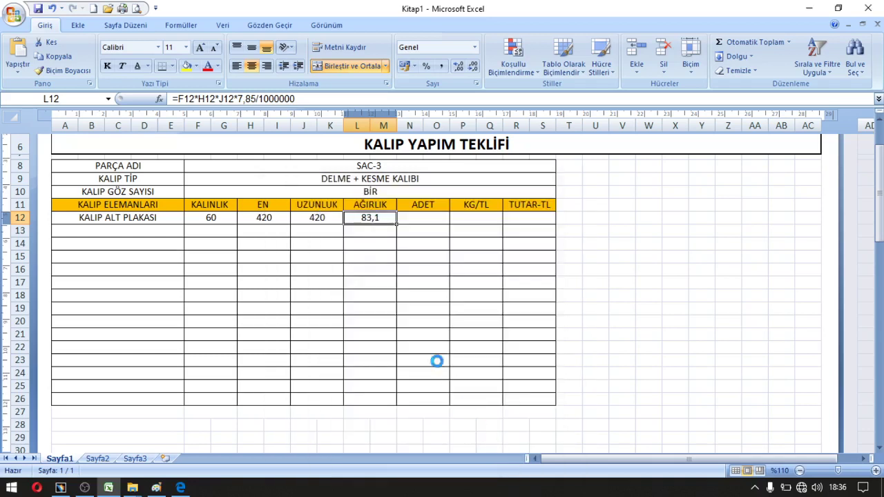
{"action": "left_click", "coordinate": [430, 338]}
{"action": "left_click", "coordinate": [357, 265]}
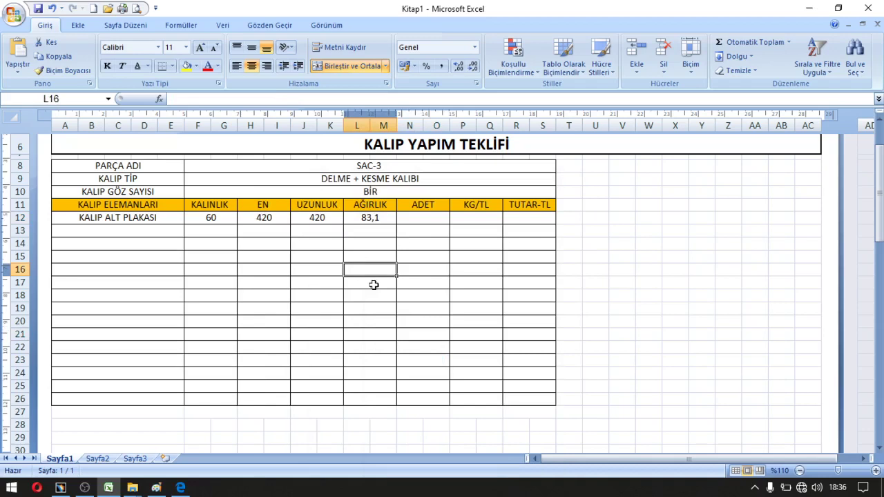
- Enter ADET 1 in N12 and KG/TL 8 in P12 for the bottom plate
{"action": "left_click", "coordinate": [425, 219]}
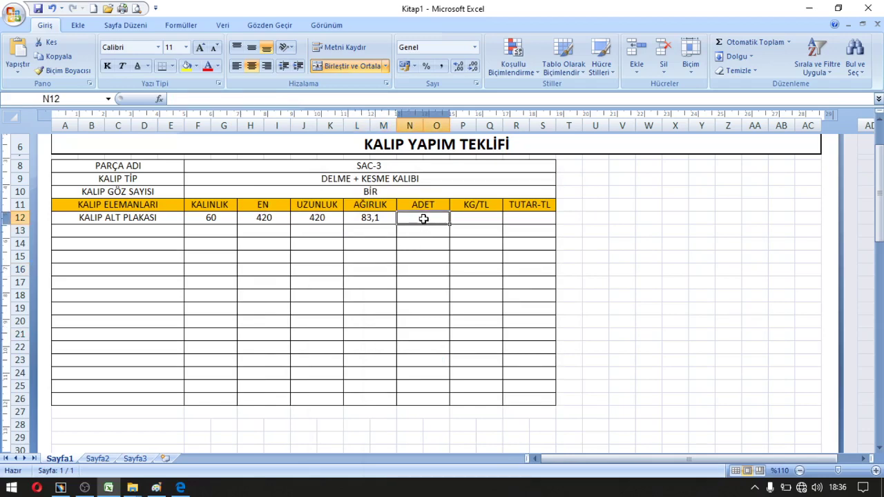
{"action": "type", "text": "1"}
{"action": "left_click", "coordinate": [434, 254]}
{"action": "left_click", "coordinate": [477, 216]}
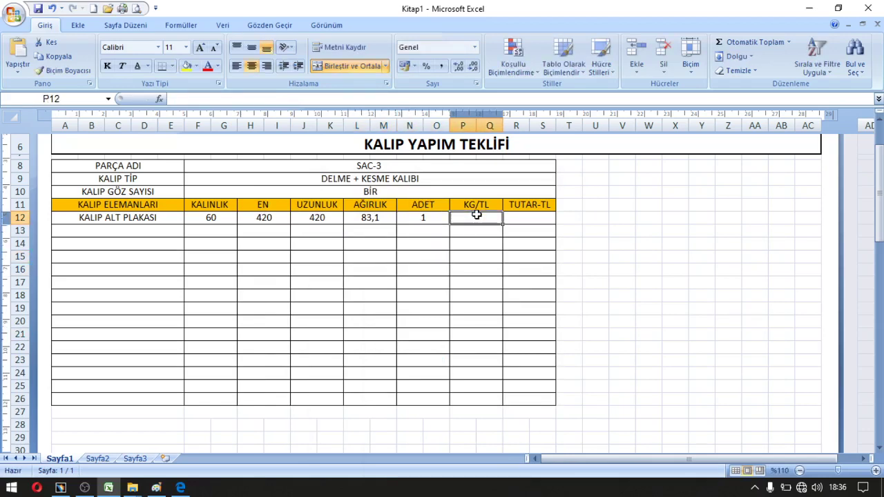
{"action": "type", "text": "8"}
{"action": "left_click", "coordinate": [457, 288]}
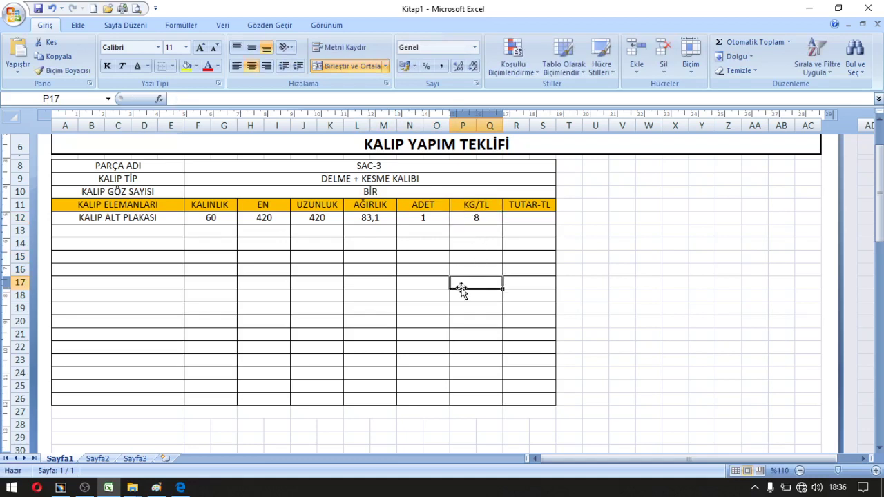
- Enter =L12*P12 in R12 to get the TUTAR-TL total 664,6752
{"action": "left_click", "coordinate": [519, 219]}
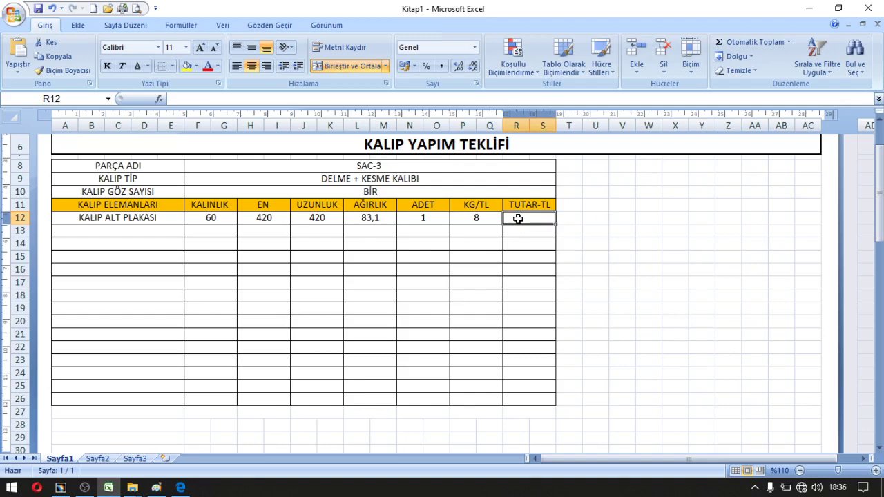
{"action": "type", "text": "="}
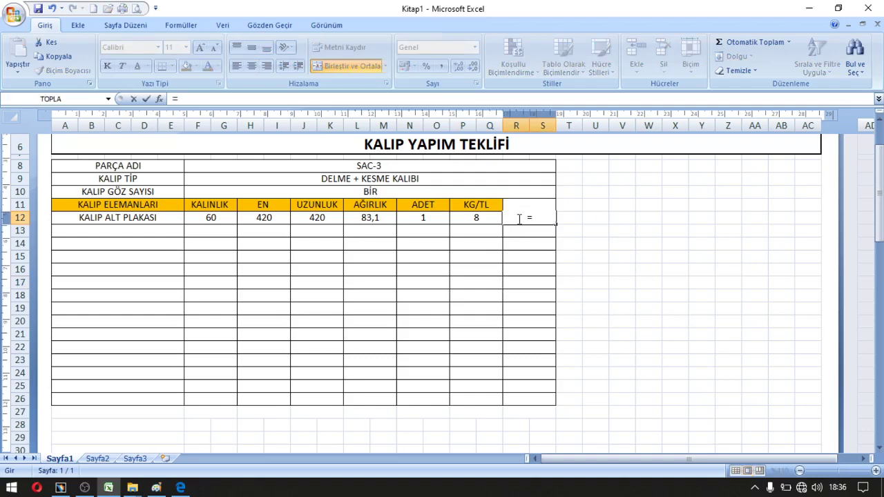
{"action": "left_click", "coordinate": [374, 218]}
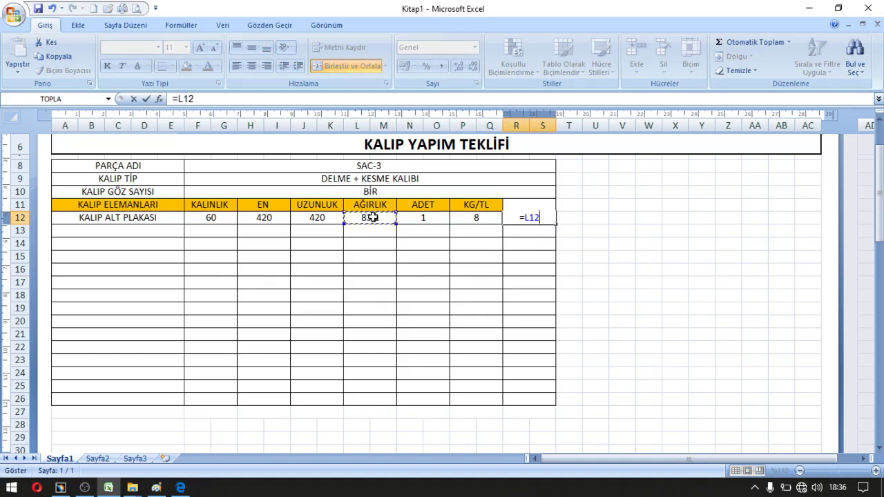
{"action": "type", "text": "*"}
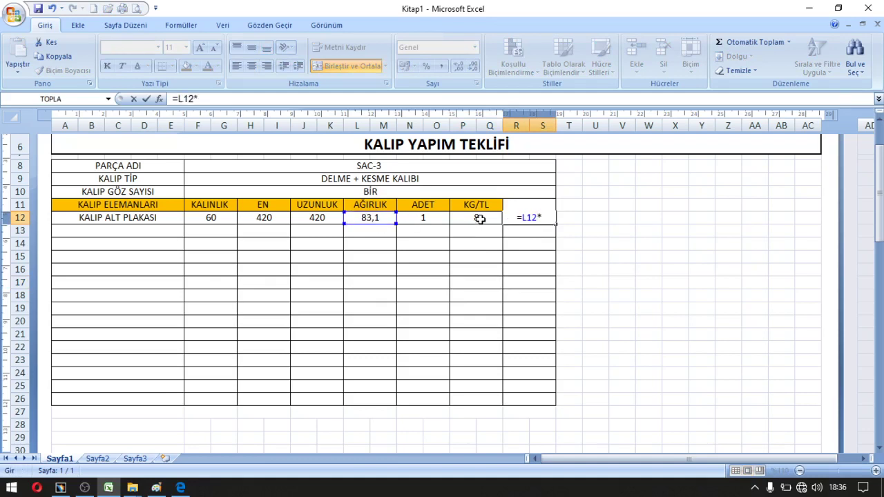
{"action": "left_click", "coordinate": [479, 219]}
{"action": "key", "text": "Return"}
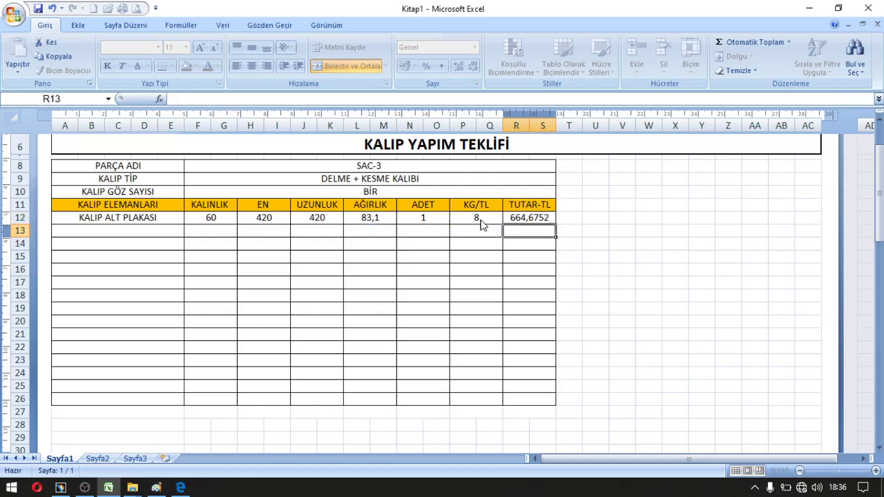
- Format R12 as Sayı with 1 decimal place so the total reads 664,7
{"action": "left_click", "coordinate": [534, 218]}
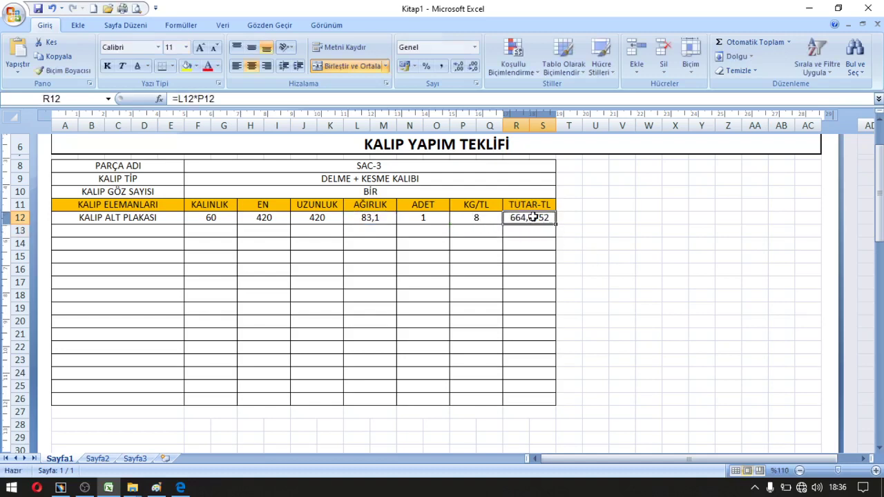
{"action": "right_click", "coordinate": [533, 218]}
{"action": "left_click", "coordinate": [592, 372]}
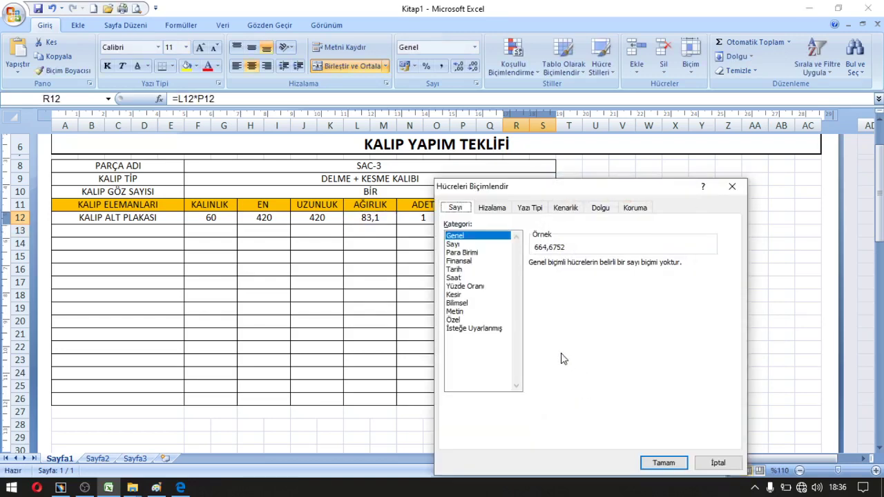
{"action": "left_click", "coordinate": [455, 244]}
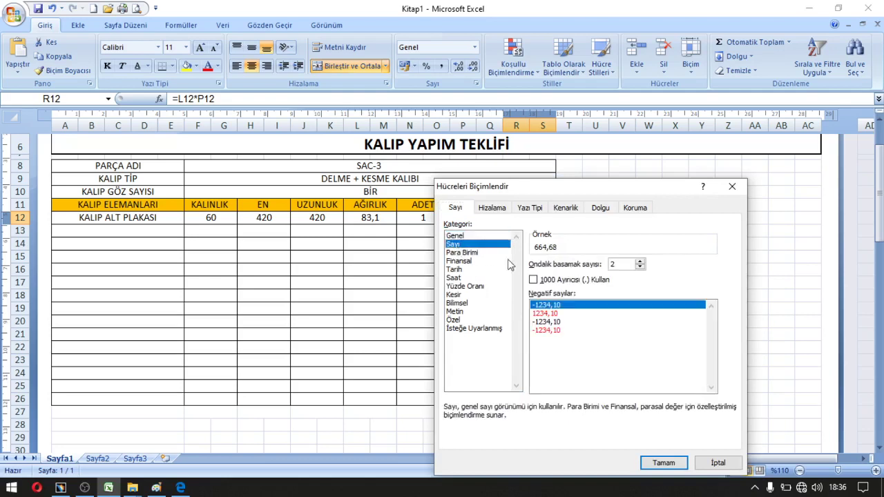
{"action": "left_click", "coordinate": [641, 267]}
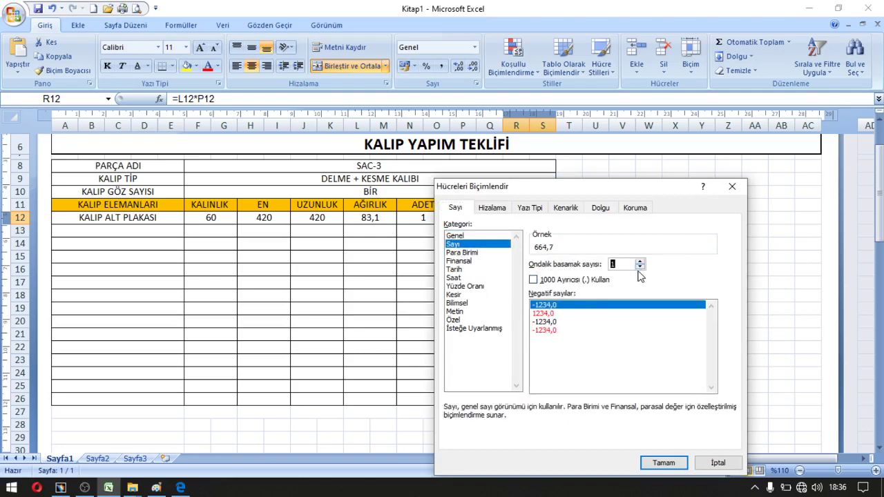
{"action": "left_click", "coordinate": [664, 463]}
{"action": "left_click", "coordinate": [649, 344]}
{"action": "left_click", "coordinate": [594, 259]}
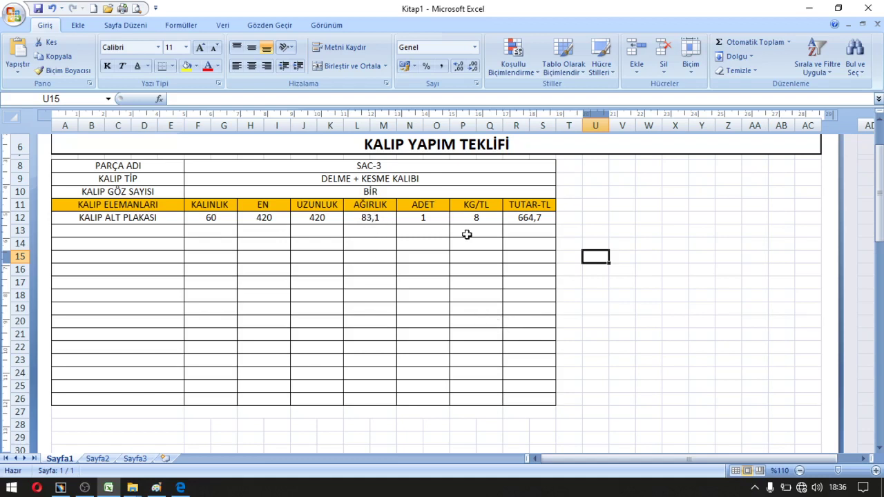
{"action": "left_click", "coordinate": [481, 219]}
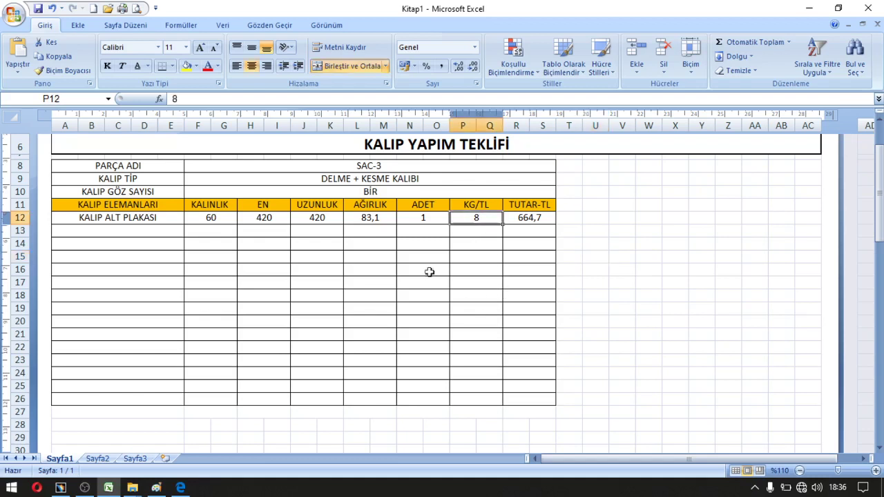
- Fill L12's weight formula down to L26 with Hücreleri Kopyala
{"action": "left_click", "coordinate": [374, 218]}
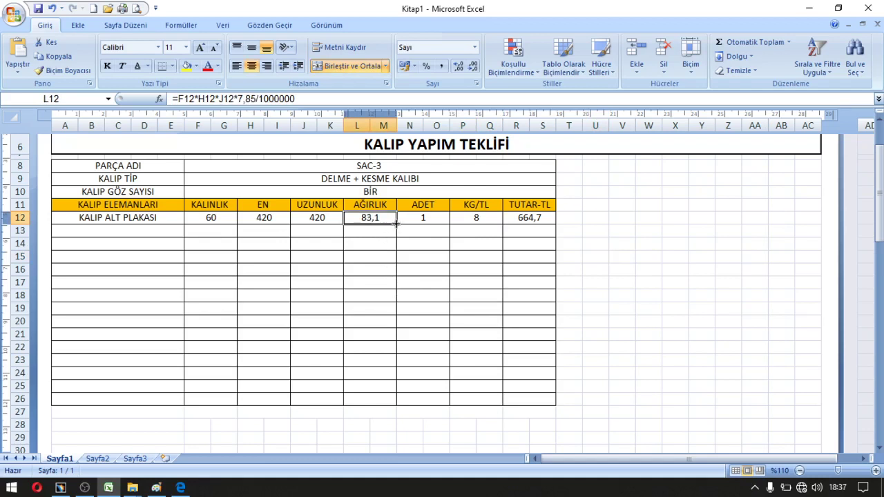
{"action": "left_click_drag", "start_coordinate": [396, 222], "coordinate": [389, 384]}
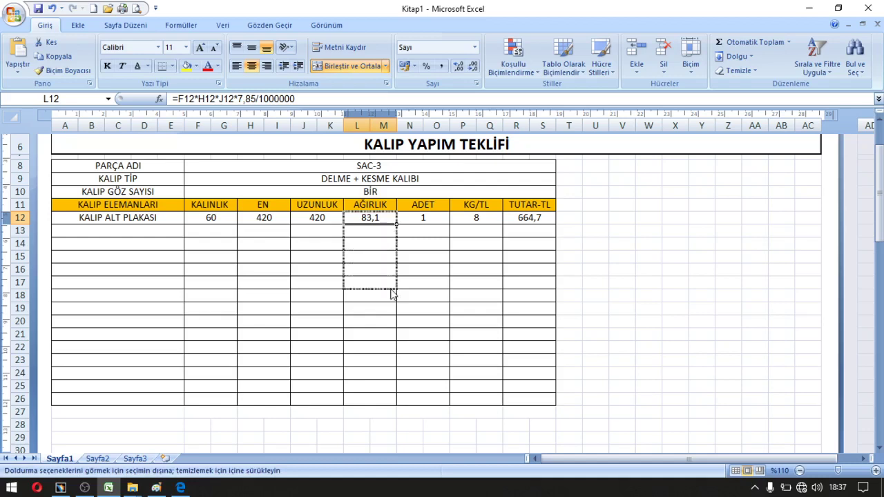
{"action": "left_click_drag", "start_coordinate": [389, 384], "coordinate": [389, 405]}
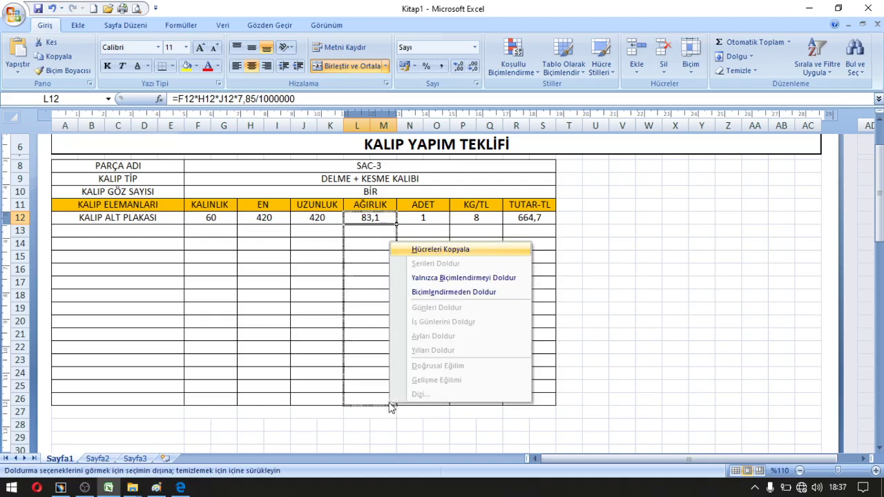
{"action": "left_click", "coordinate": [445, 250]}
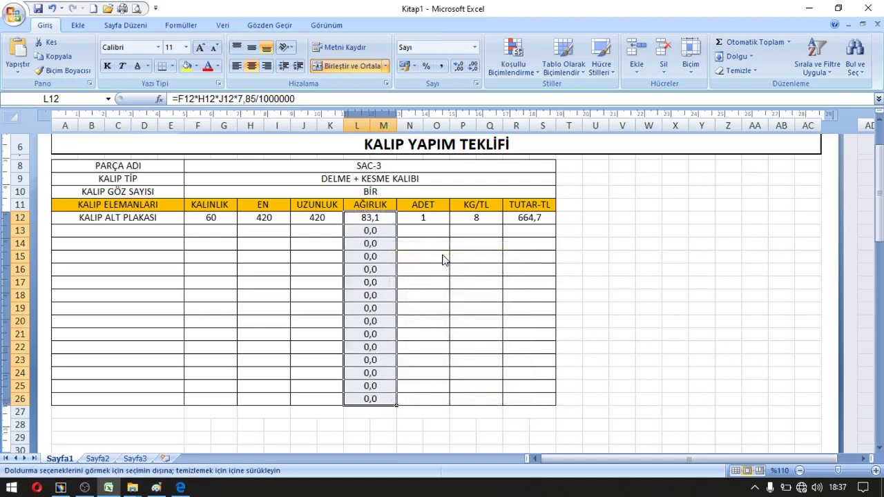
{"action": "left_click", "coordinate": [638, 285]}
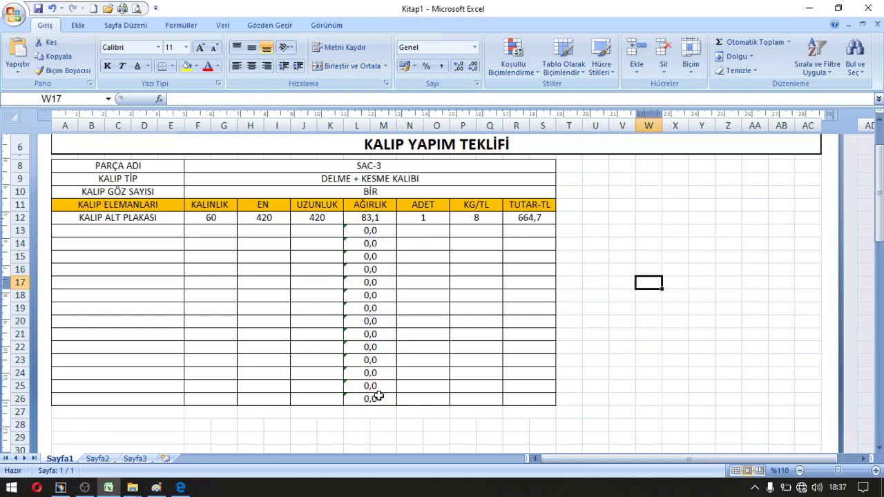
{"action": "left_click", "coordinate": [61, 488]}
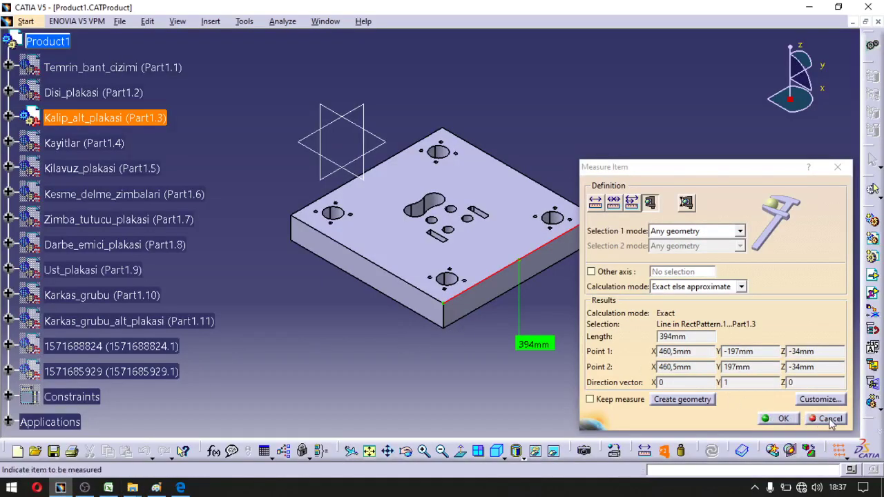
- Close the measurement window, hide Kalip_alt_plakasi and show Ust_plakasi again
{"action": "left_click", "coordinate": [826, 419]}
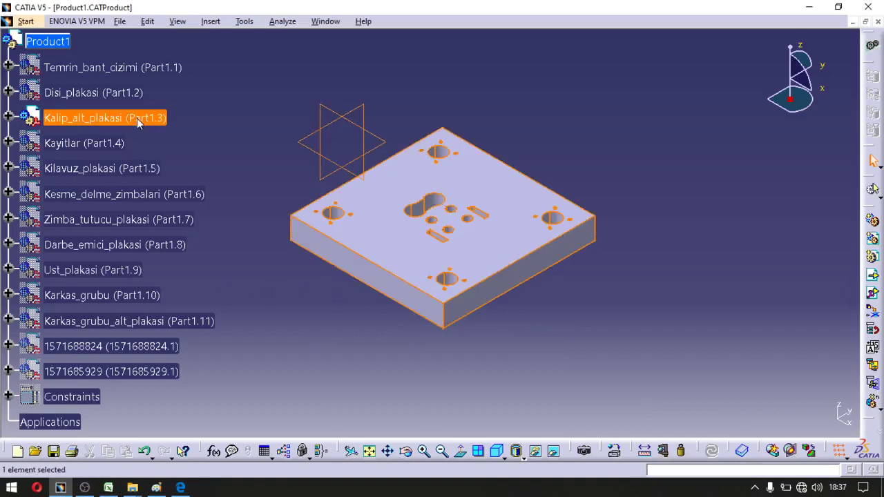
{"action": "right_click", "coordinate": [135, 118]}
{"action": "left_click", "coordinate": [164, 158]}
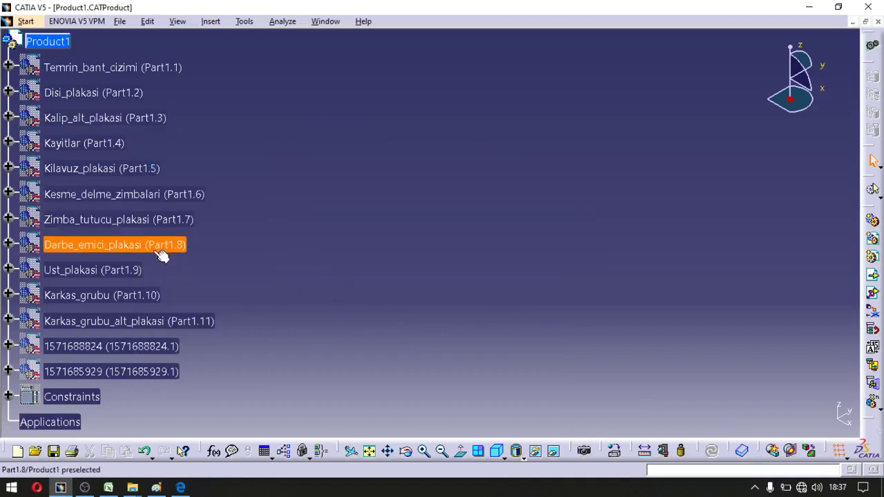
{"action": "right_click", "coordinate": [123, 276]}
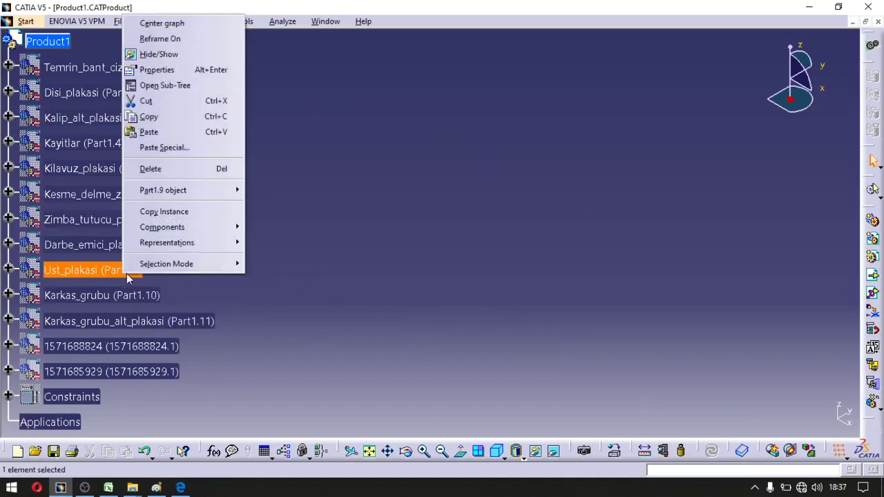
{"action": "left_click", "coordinate": [158, 54]}
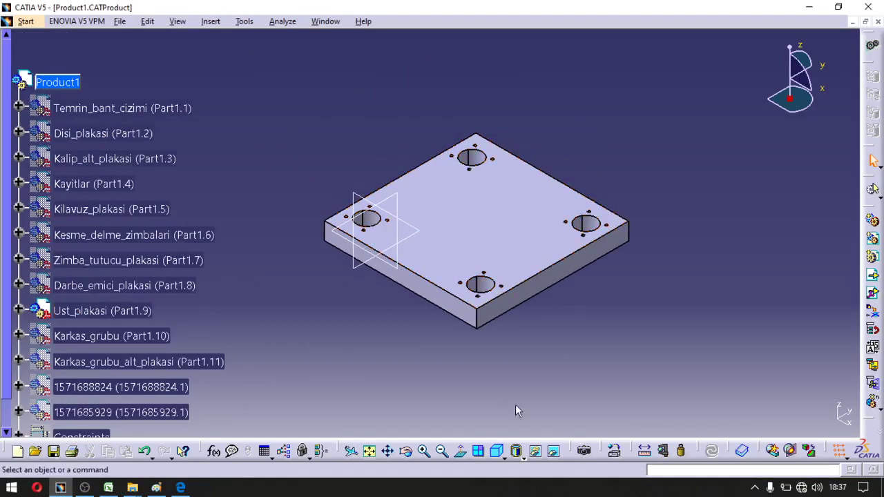
- Measure the upper plate: 45 mm thickness and 396,5 mm and 394 mm top edges
{"action": "left_click", "coordinate": [663, 452]}
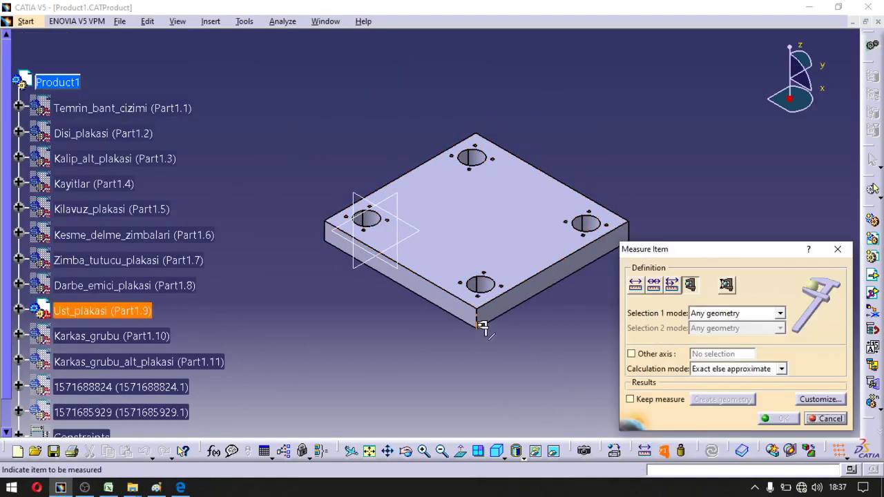
{"action": "left_click", "coordinate": [478, 322]}
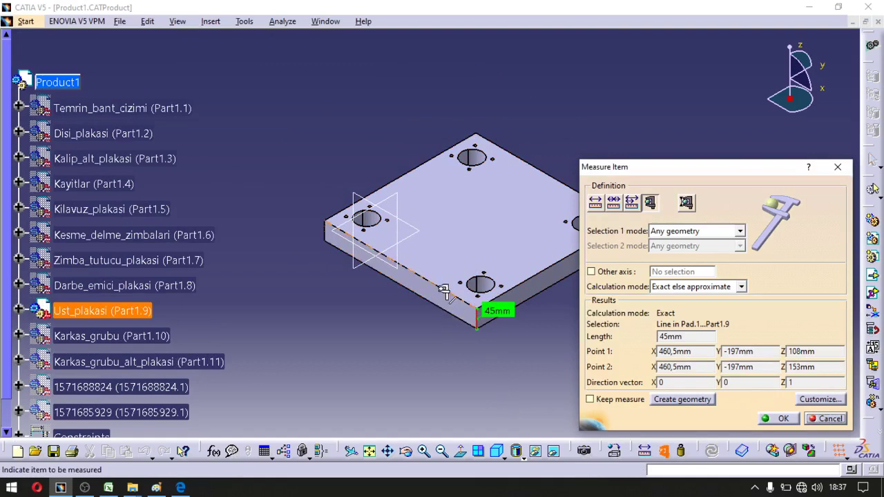
{"action": "left_click", "coordinate": [443, 289]}
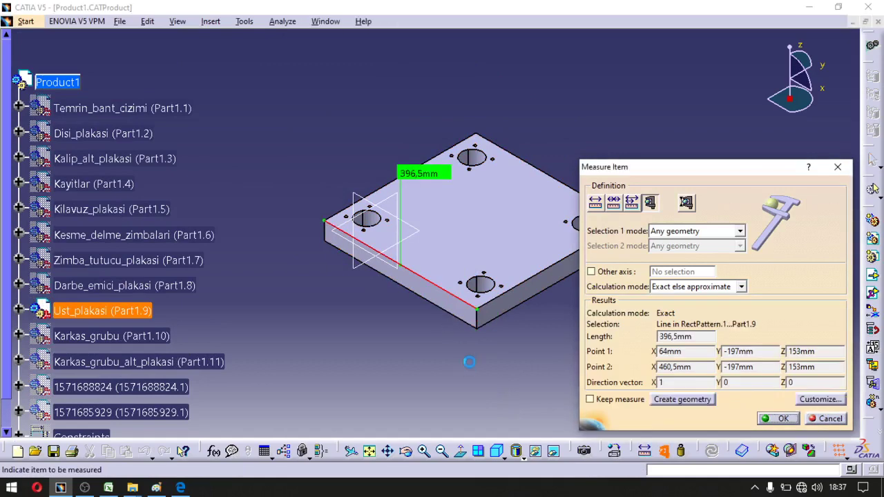
{"action": "left_click", "coordinate": [551, 267]}
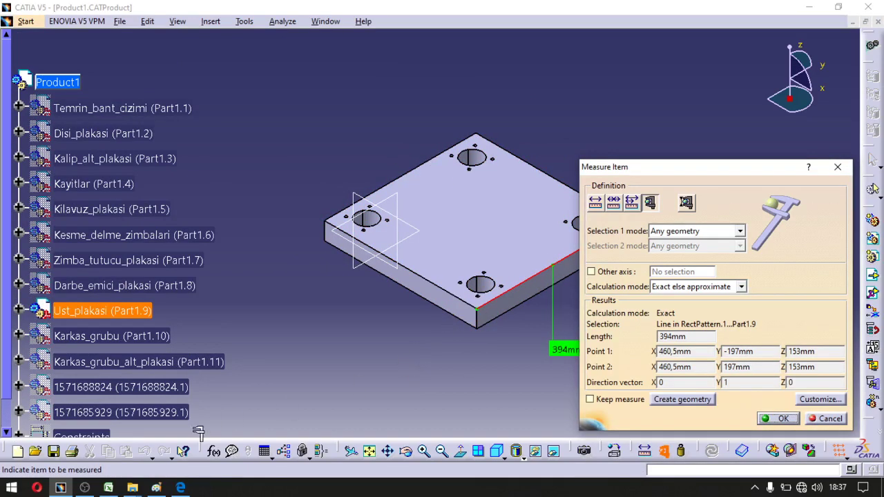
{"action": "mouse_move", "coordinate": [112, 490]}
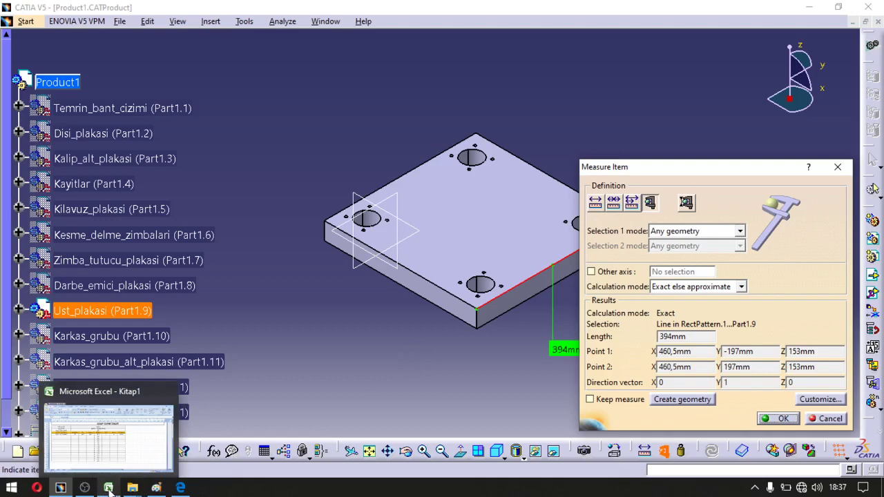
{"action": "left_click", "coordinate": [110, 490]}
- Enter row 13 dimensions: KALINLIK 50, EN 420, UZUNLUK 420
{"action": "left_click", "coordinate": [214, 231]}
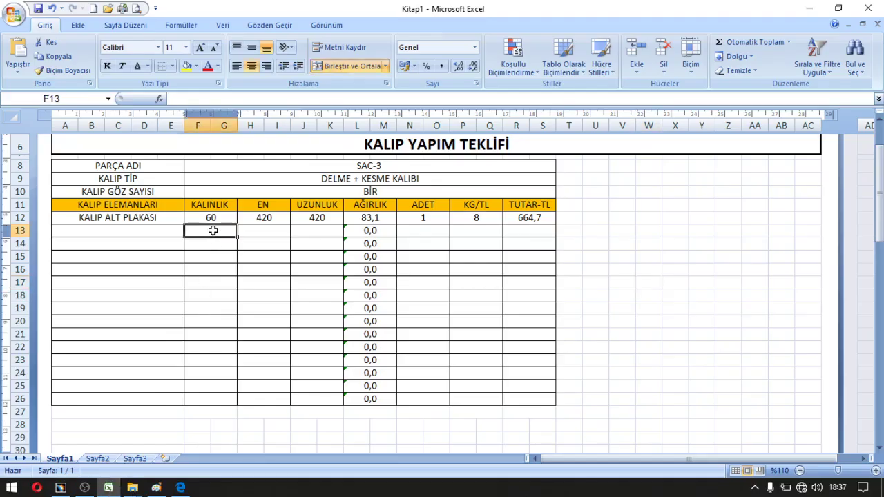
{"action": "type", "text": "50"}
{"action": "left_click", "coordinate": [263, 256]}
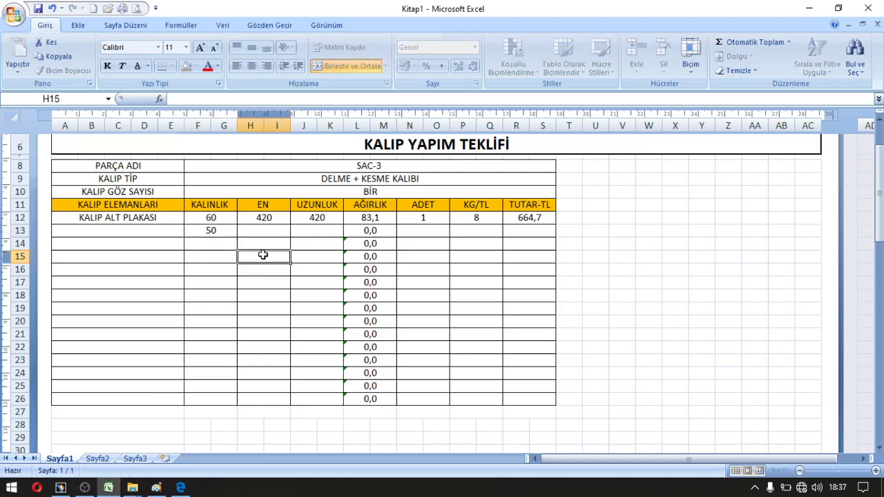
{"action": "left_click", "coordinate": [263, 234]}
{"action": "type", "text": "420"}
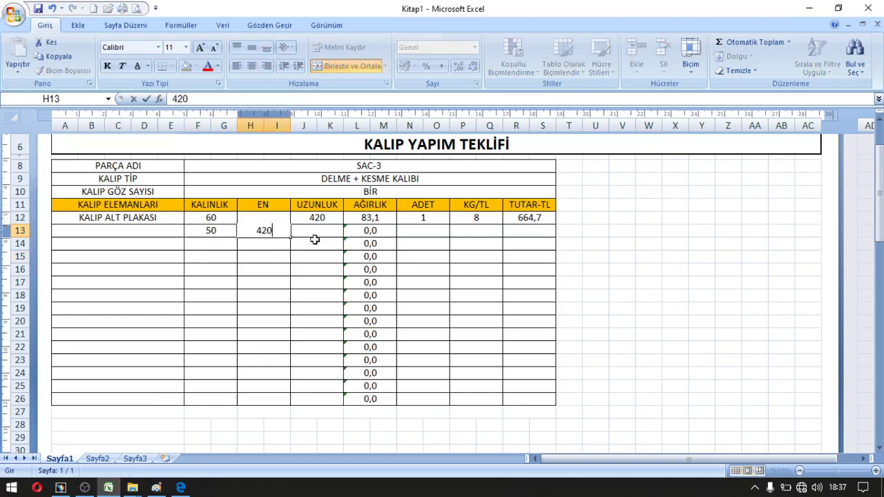
{"action": "left_click", "coordinate": [322, 233]}
{"action": "type", "text": "420"}
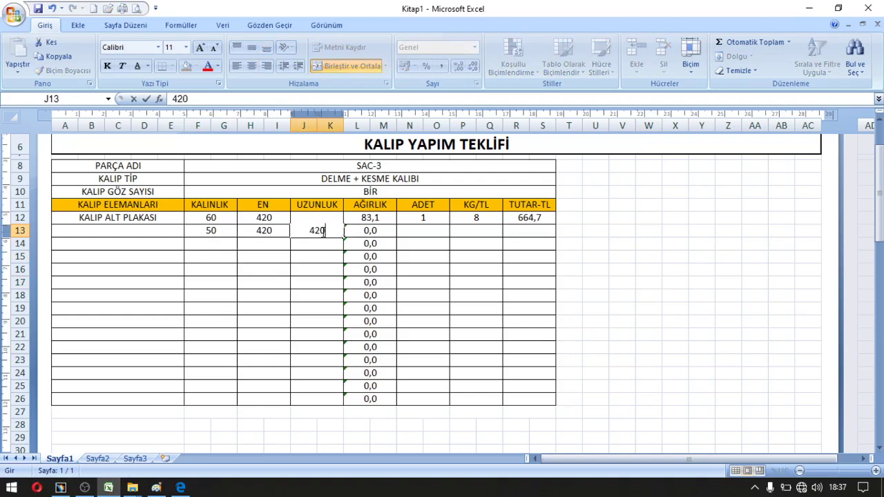
{"action": "left_click", "coordinate": [283, 278]}
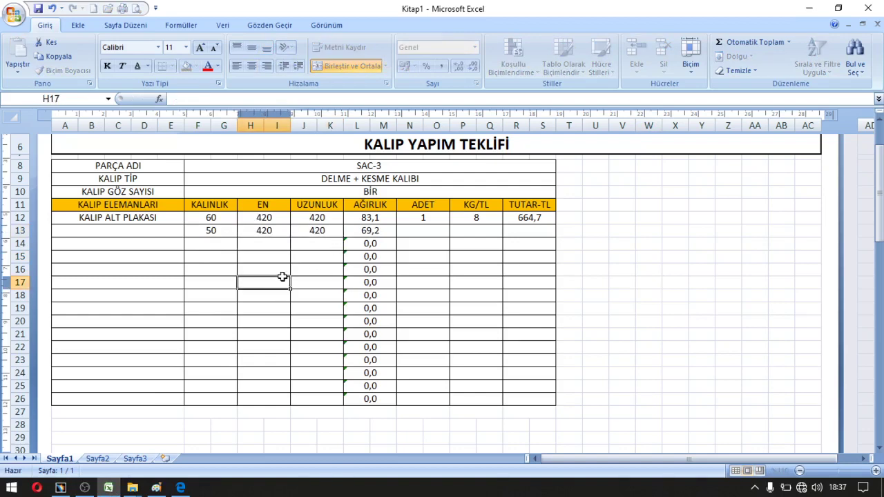
- Name the row 13 part KALIP ÜST PLAKASI
{"action": "left_click", "coordinate": [109, 230]}
{"action": "type", "text": "kalı"}
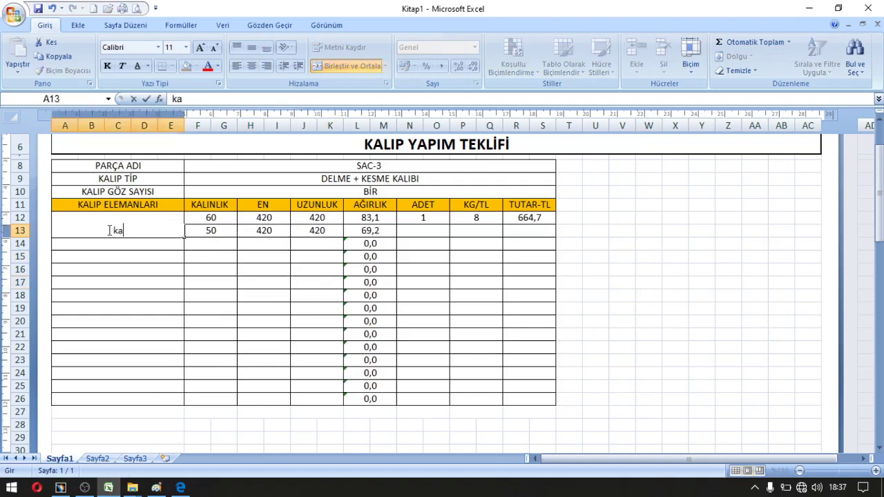
{"action": "type", "text": "p üst "}
{"action": "type", "text": "palaksı"}
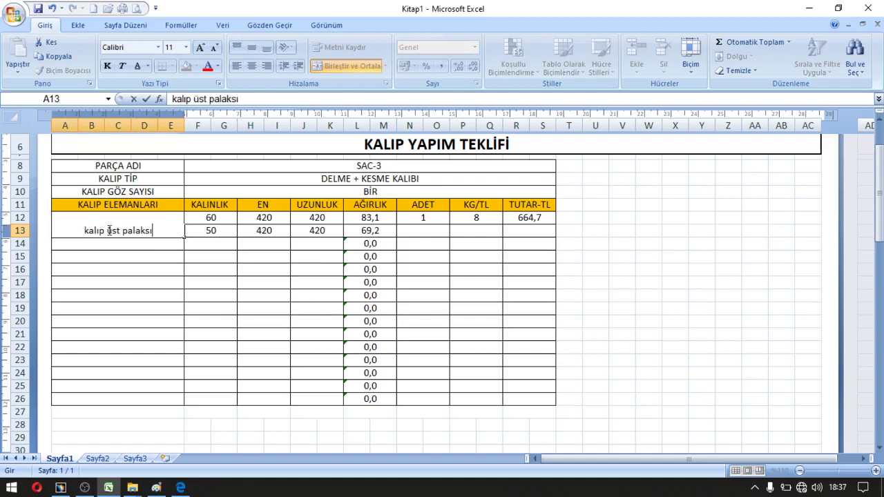
{"action": "key", "text": "BackSpace"}
{"action": "key", "text": "BackSpace"}
{"action": "key", "text": "BackSpace"}
{"action": "key", "text": "BackSpace"}
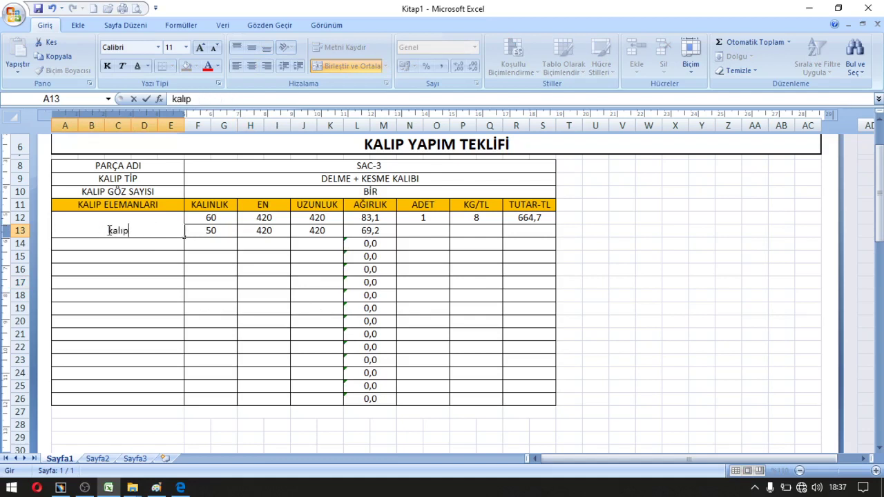
{"action": "key", "text": "BackSpace"}
{"action": "key", "text": "BackSpace"}
{"action": "type", "text": "ALIP ÜS"}
{"action": "type", "text": "T PLAKAS"}
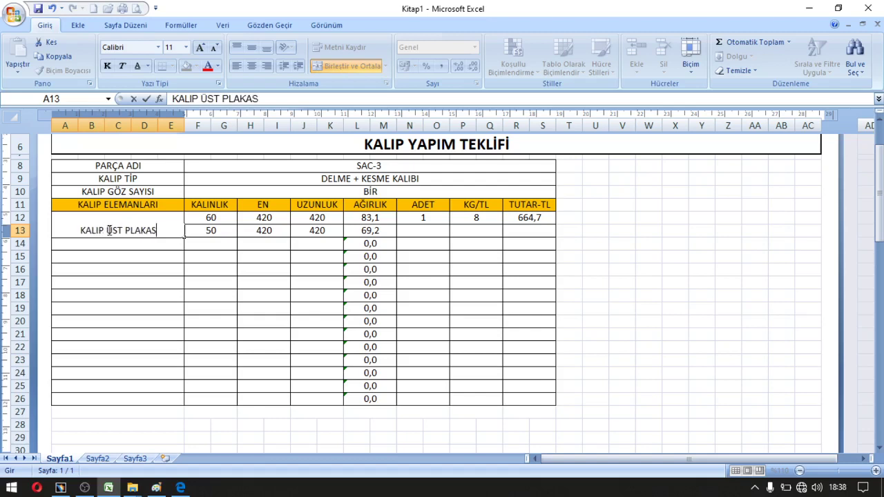
{"action": "type", "text": "I"}
{"action": "left_click", "coordinate": [207, 297]}
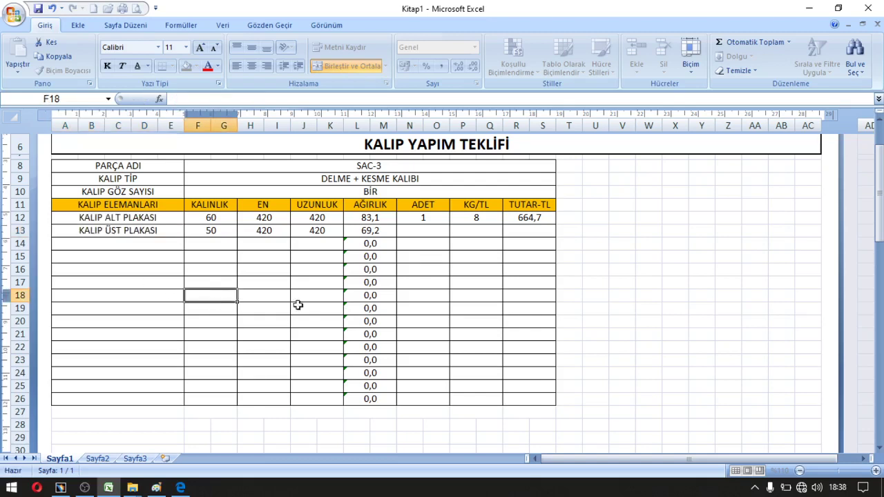
- Set row 13's ADET to 1 and KG/TL to 8
{"action": "left_click", "coordinate": [428, 232]}
{"action": "type", "text": "1"}
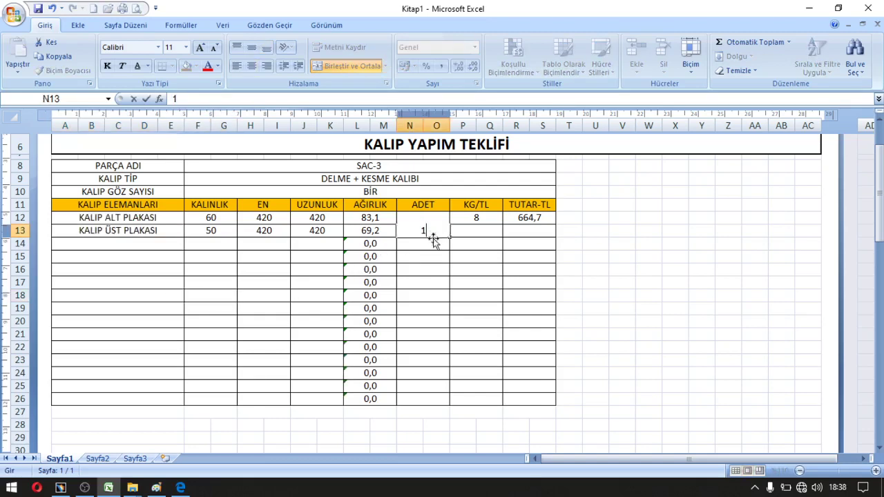
{"action": "left_click", "coordinate": [478, 235]}
{"action": "type", "text": "8"}
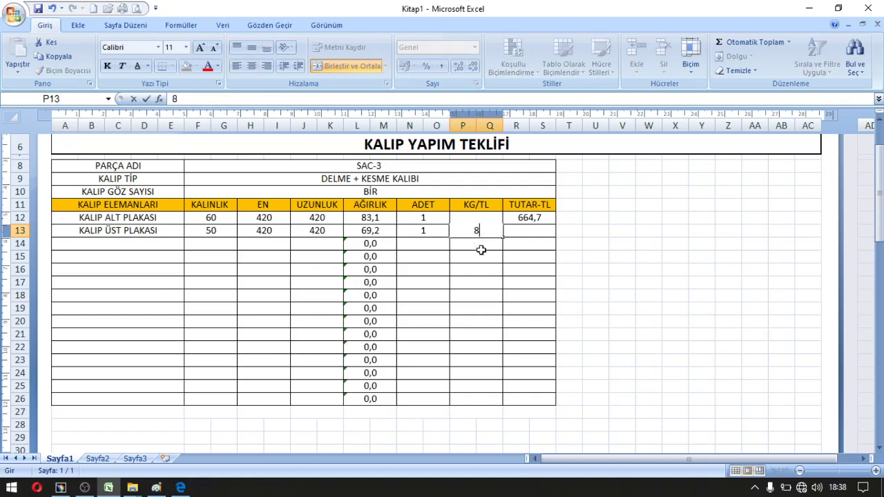
{"action": "left_click", "coordinate": [488, 283]}
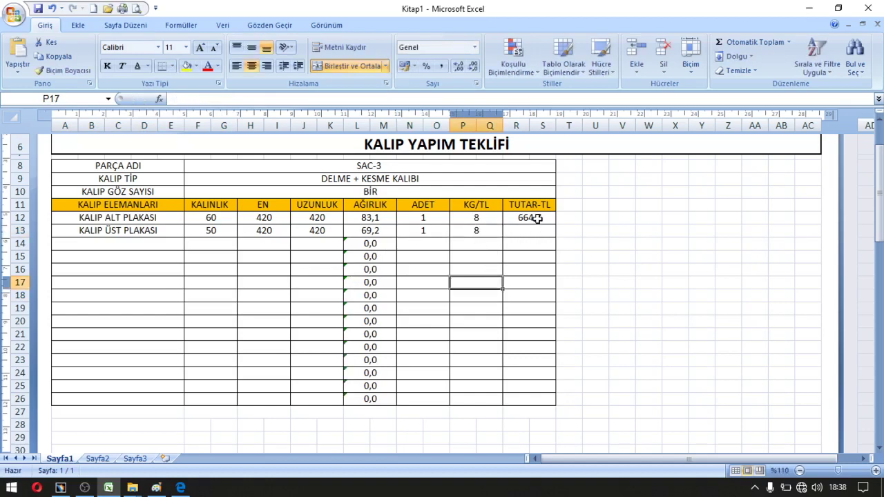
- Copy R12's total formula down TUTAR-TL through row 26 with Hücreleri Kopyala
{"action": "left_click", "coordinate": [537, 218]}
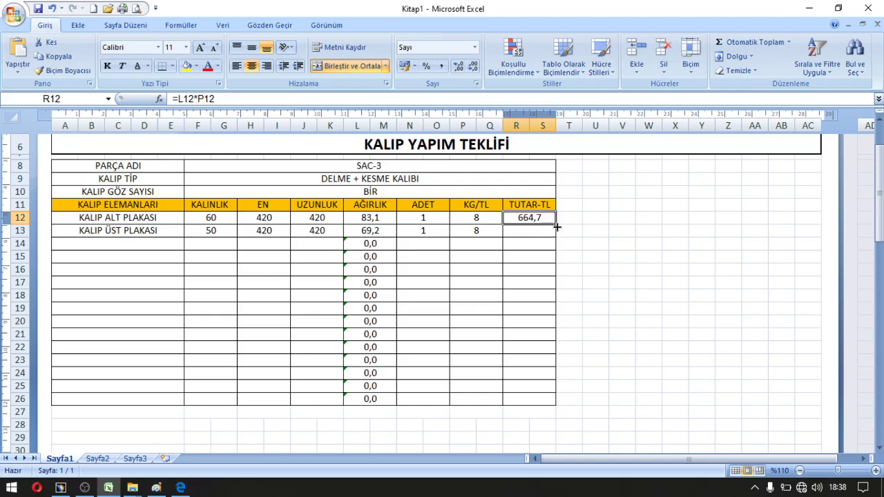
{"action": "left_click_drag", "start_coordinate": [557, 226], "coordinate": [551, 410]}
{"action": "left_click", "coordinate": [616, 255]}
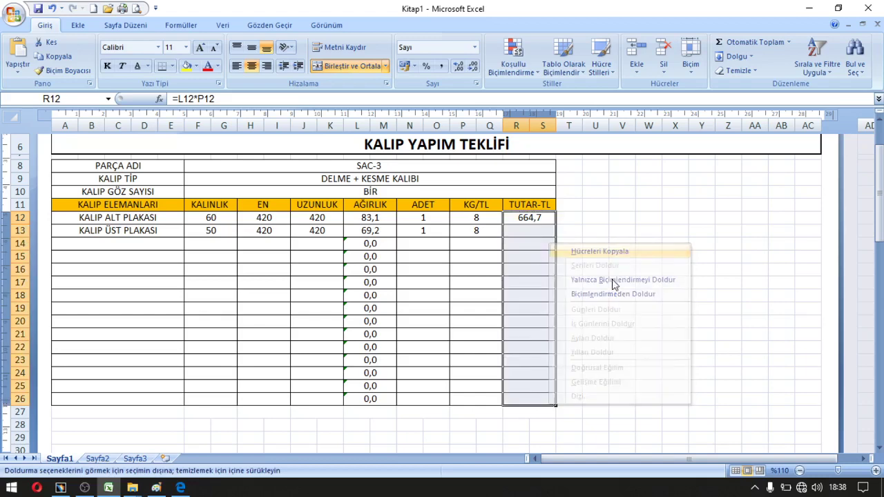
{"action": "left_click", "coordinate": [623, 259]}
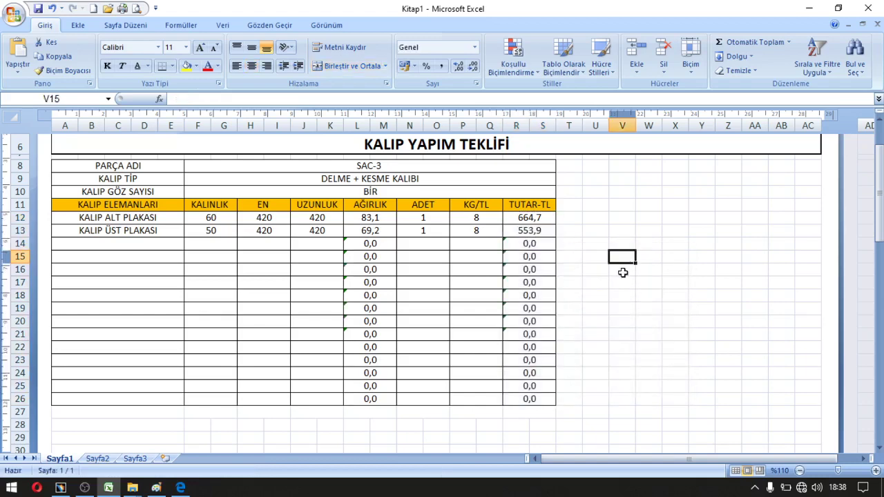
{"action": "left_click", "coordinate": [534, 235]}
{"action": "left_click", "coordinate": [356, 295]}
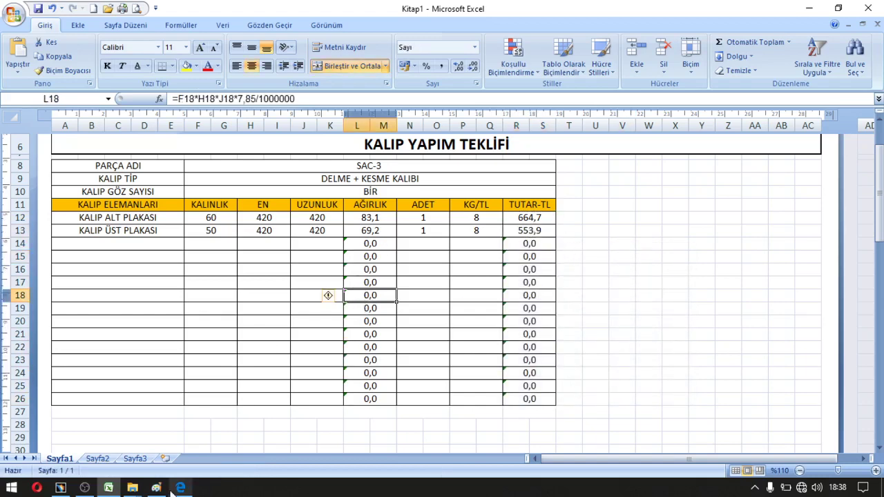
- In CATIA, show the frame bottom plate and hide the Ust_plakasi upper plate
{"action": "mouse_move", "coordinate": [155, 490]}
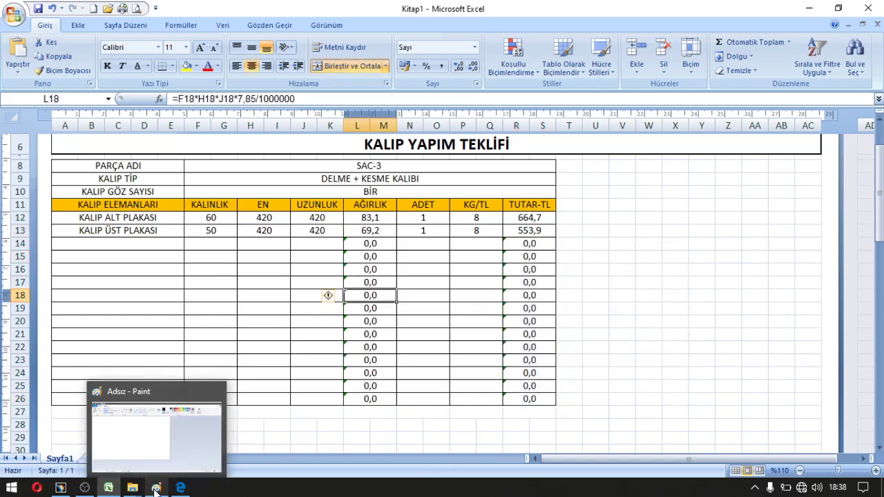
{"action": "left_click", "coordinate": [61, 488]}
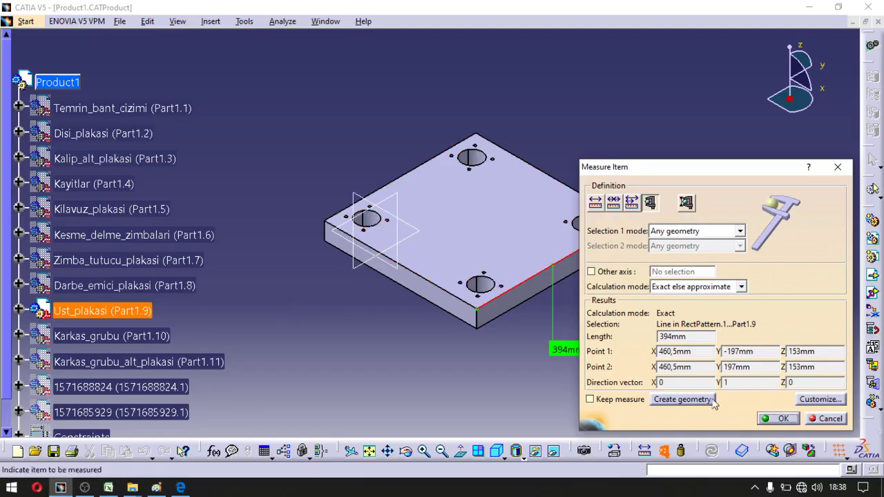
{"action": "left_click", "coordinate": [826, 419]}
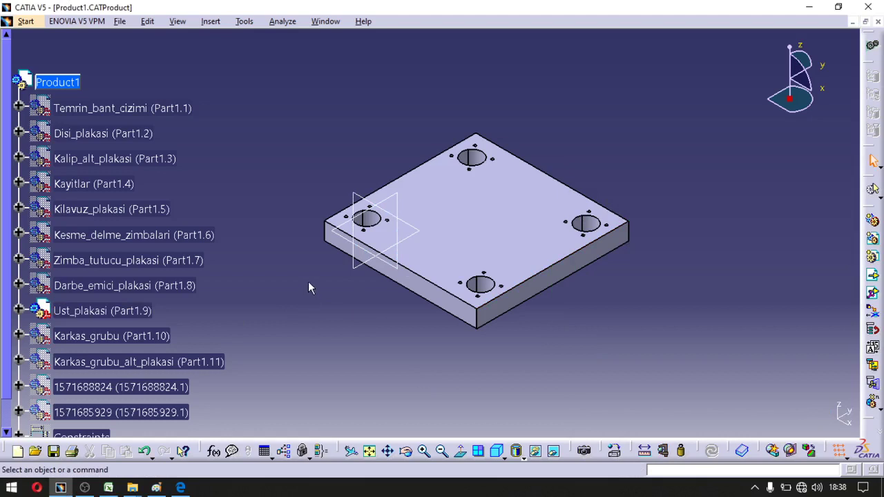
{"action": "scroll", "coordinate": [294, 279], "scroll_direction": "down", "scroll_amount": 1}
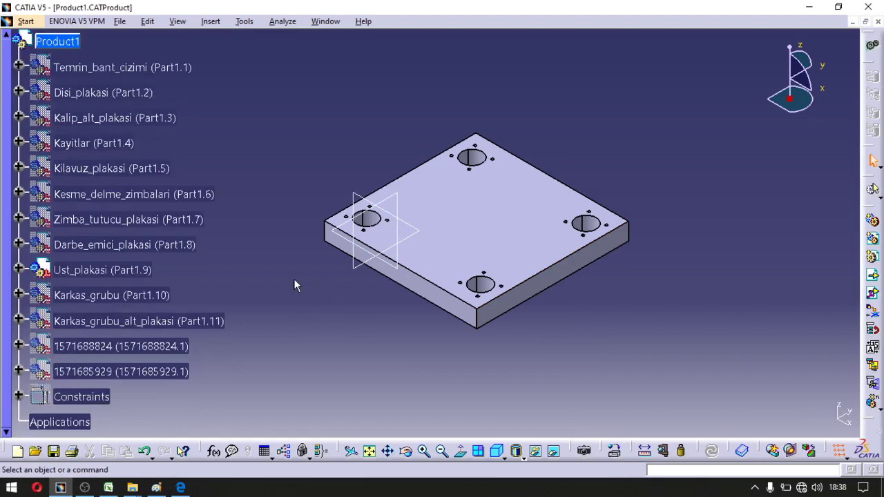
{"action": "right_click", "coordinate": [198, 324]}
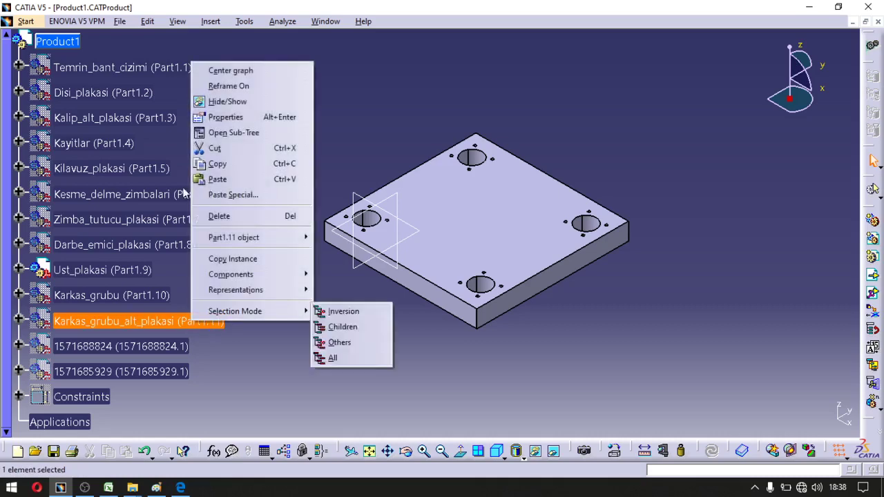
{"action": "left_click", "coordinate": [228, 102]}
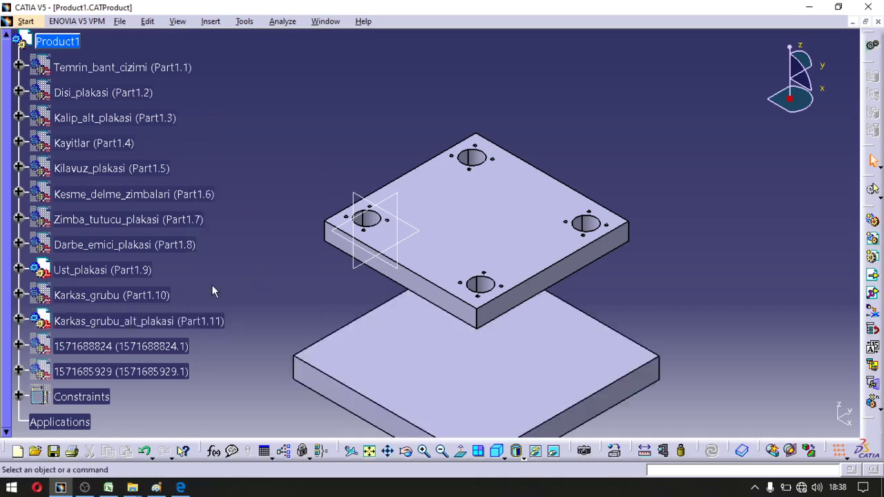
{"action": "right_click", "coordinate": [148, 269]}
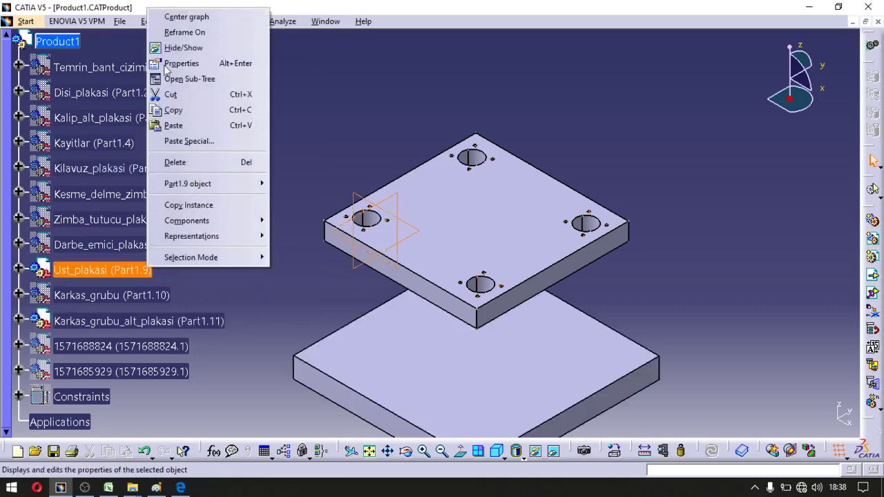
{"action": "left_click", "coordinate": [176, 47]}
{"action": "left_click", "coordinate": [370, 234]}
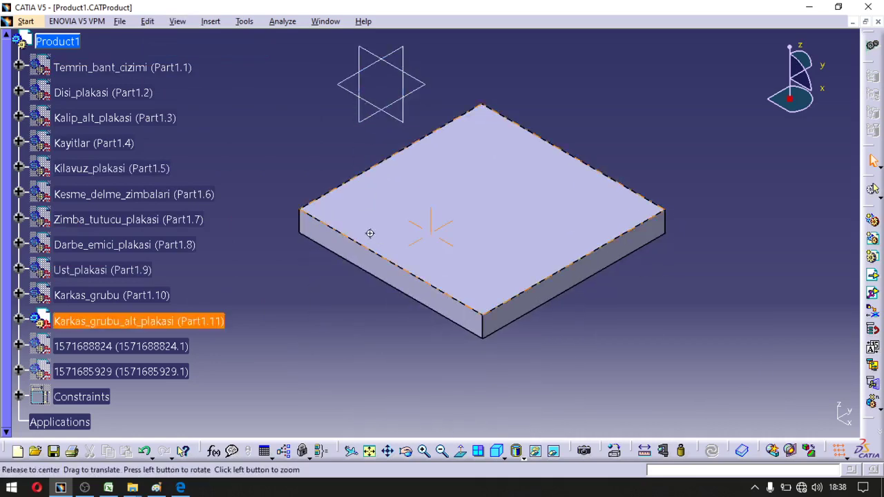
{"action": "left_click", "coordinate": [605, 383]}
- Measure the Karkas_grubu_alt_plakasi vertical edge, reading 53 mm thickness
{"action": "left_click", "coordinate": [663, 450]}
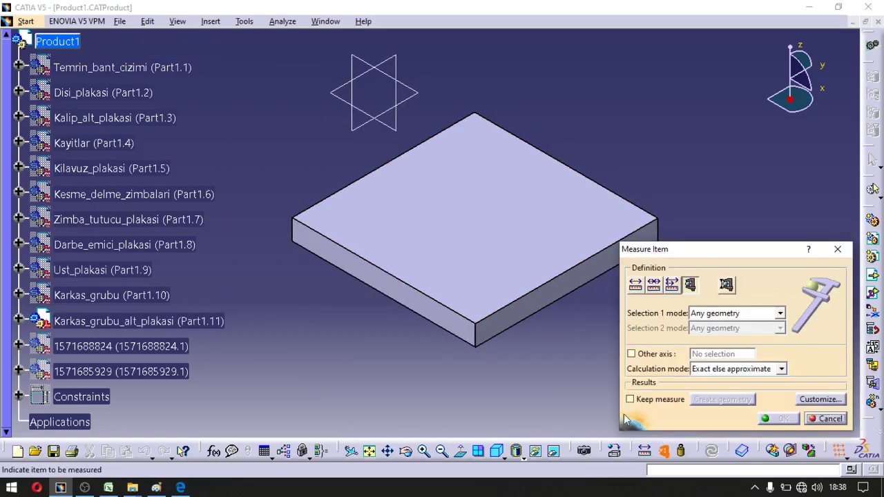
{"action": "left_click", "coordinate": [477, 339]}
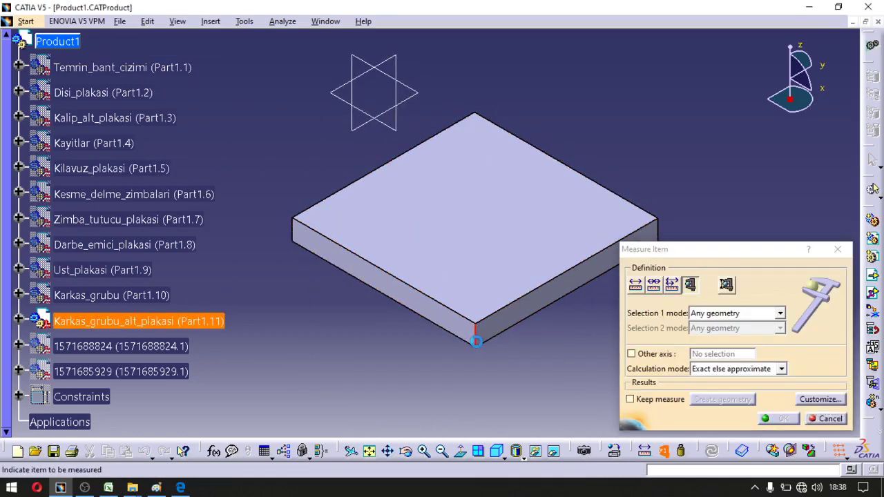
{"action": "left_click_drag", "start_coordinate": [523, 371], "coordinate": [501, 381]}
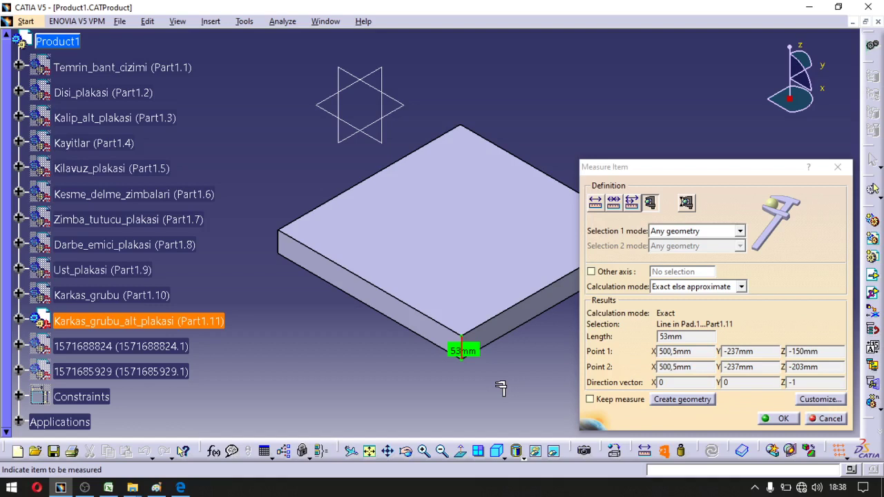
{"action": "left_click_drag", "start_coordinate": [501, 388], "coordinate": [490, 380]}
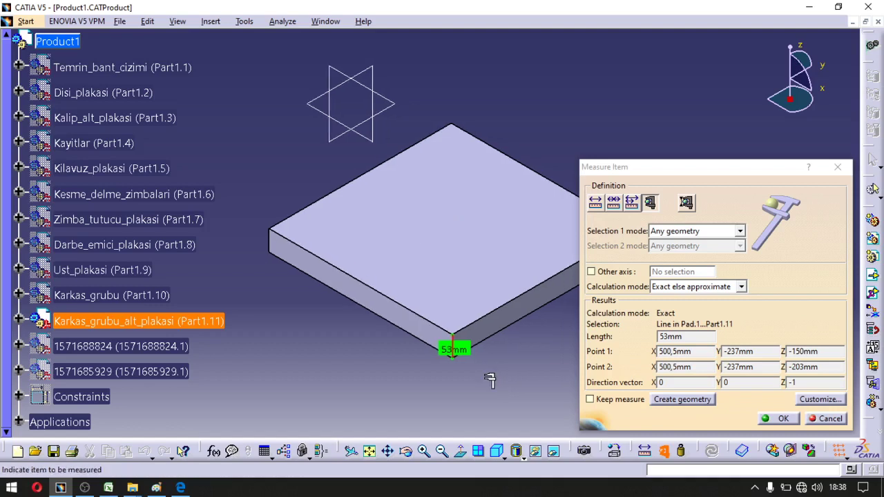
- Enter KALIP ALT PLAKASI-2 in A14 and thickness 60 in F14 of the quotation sheet
{"action": "left_click", "coordinate": [116, 489]}
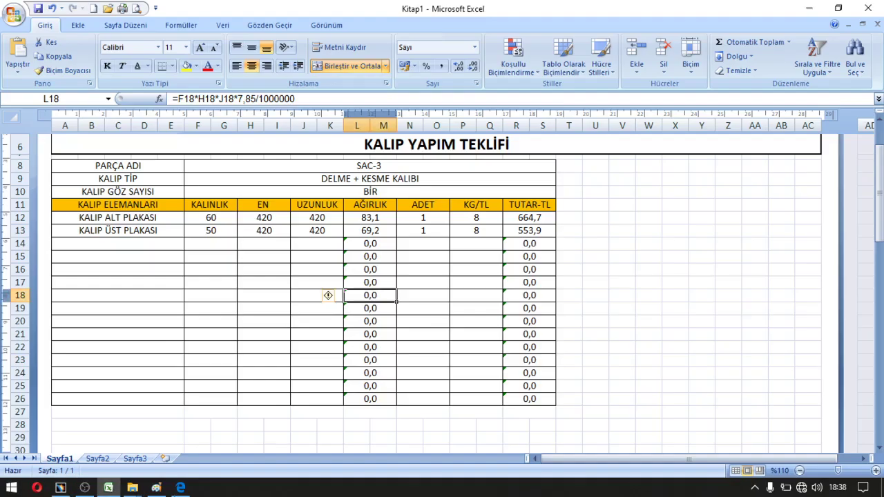
{"action": "left_click", "coordinate": [109, 244]}
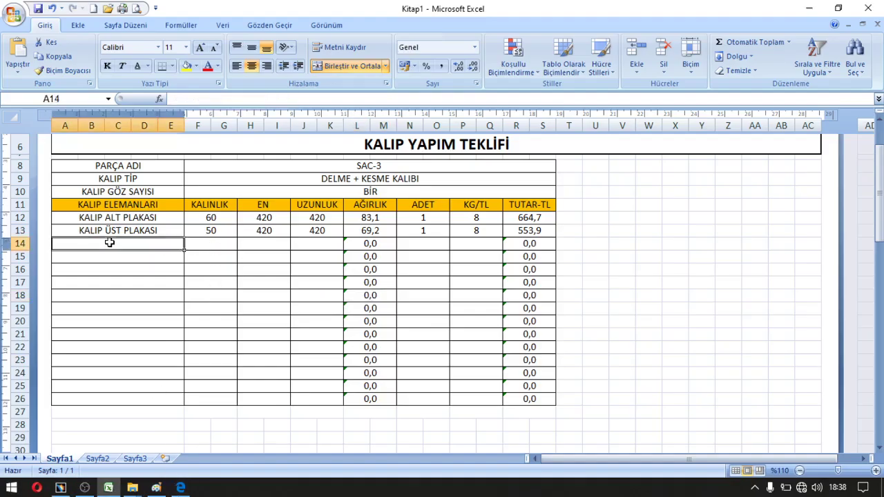
{"action": "type", "text": "KALIP"}
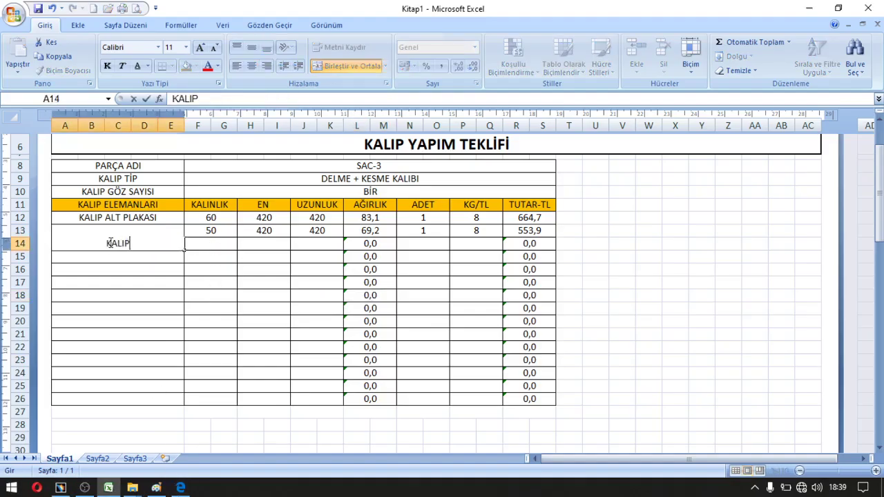
{"action": "type", "text": " ALT PLAKASI"}
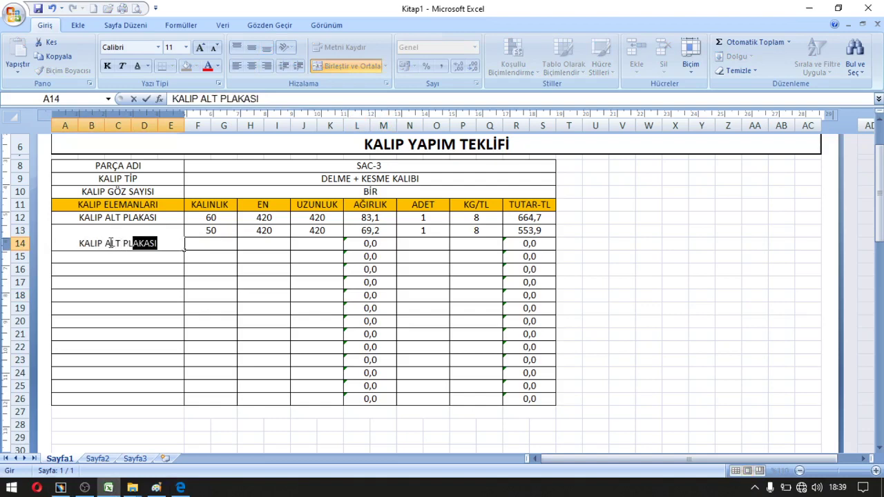
{"action": "type", "text": "-2"}
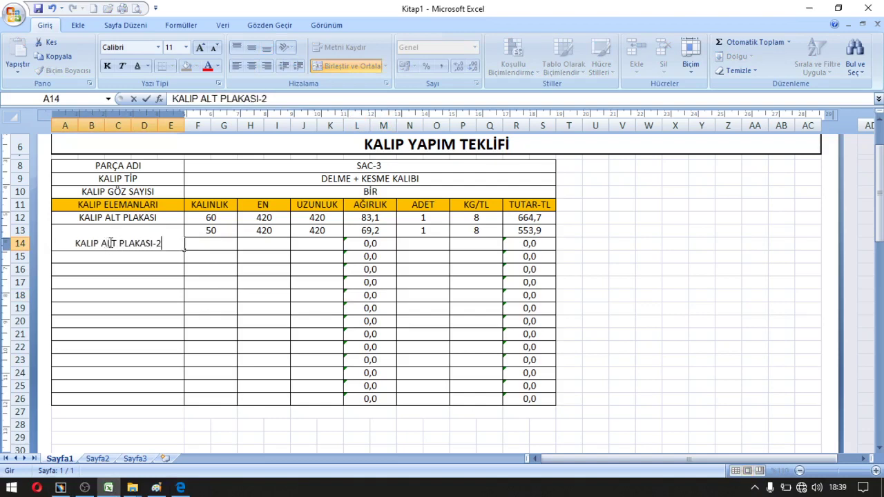
{"action": "left_click", "coordinate": [209, 243]}
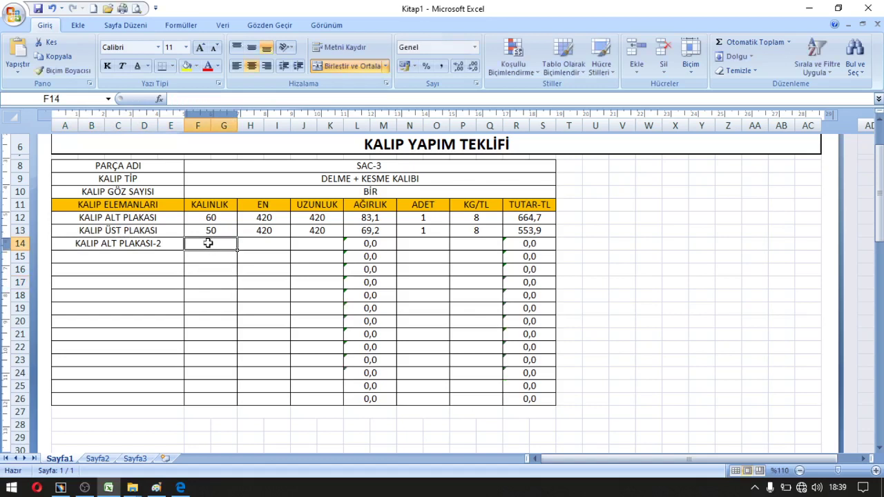
{"action": "type", "text": "60"}
{"action": "left_click_drag", "start_coordinate": [208, 296], "coordinate": [209, 305]}
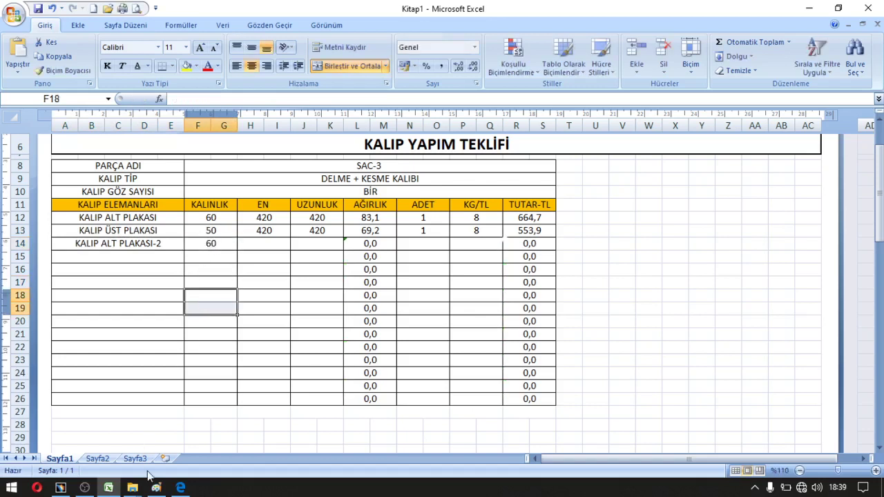
- Measure the base plate's two top edges in CATIA (474 and 476,5 mm), then return to Excel
{"action": "mouse_move", "coordinate": [60, 488]}
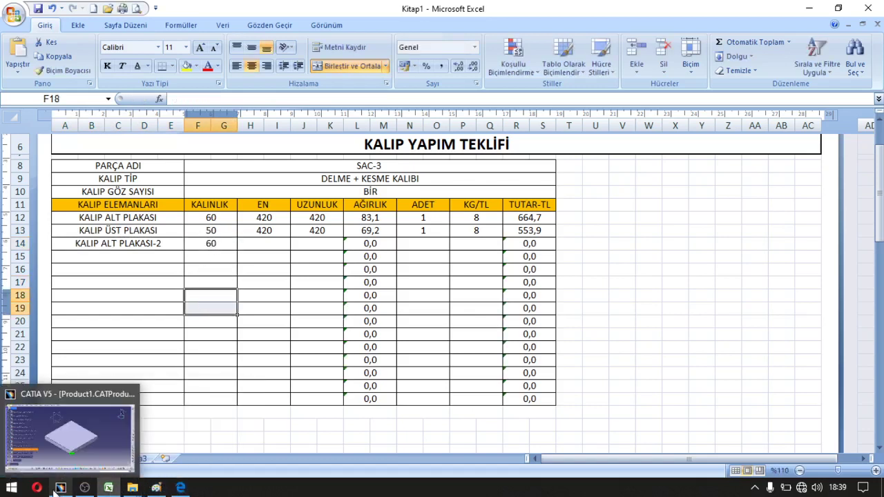
{"action": "left_click", "coordinate": [121, 434]}
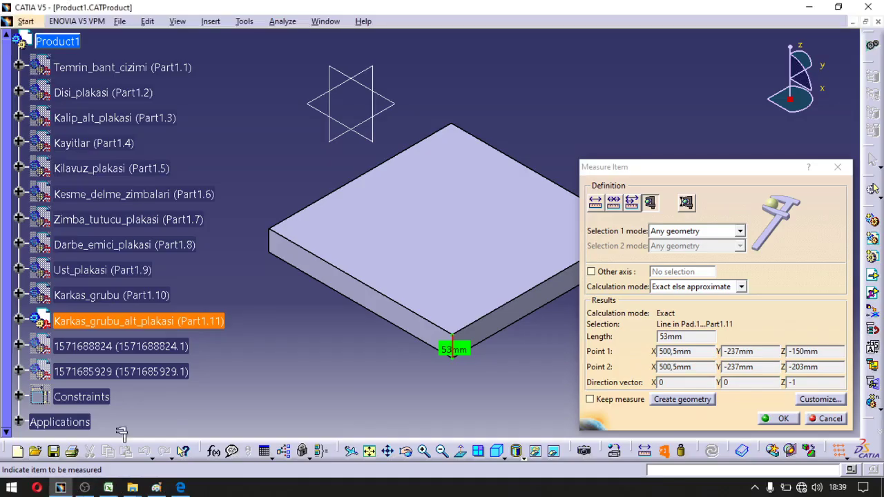
{"action": "left_click", "coordinate": [484, 321]}
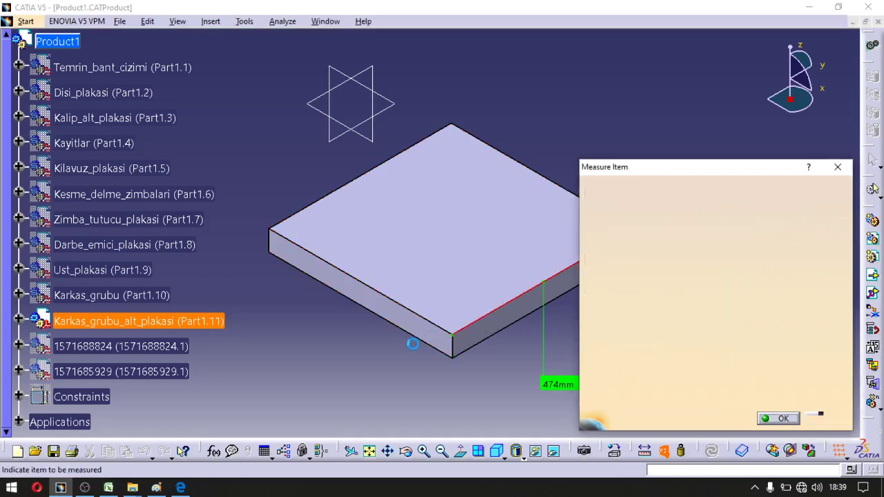
{"action": "left_click", "coordinate": [401, 309]}
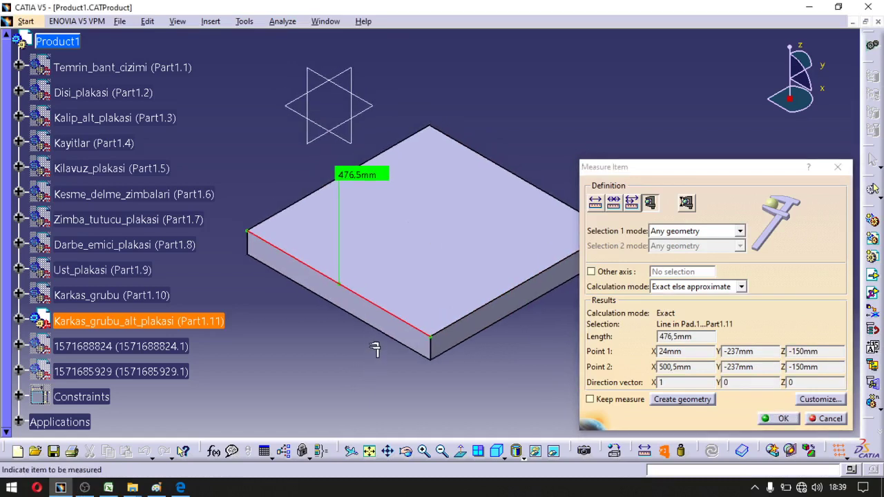
{"action": "left_click", "coordinate": [110, 489]}
{"action": "left_click", "coordinate": [265, 245]}
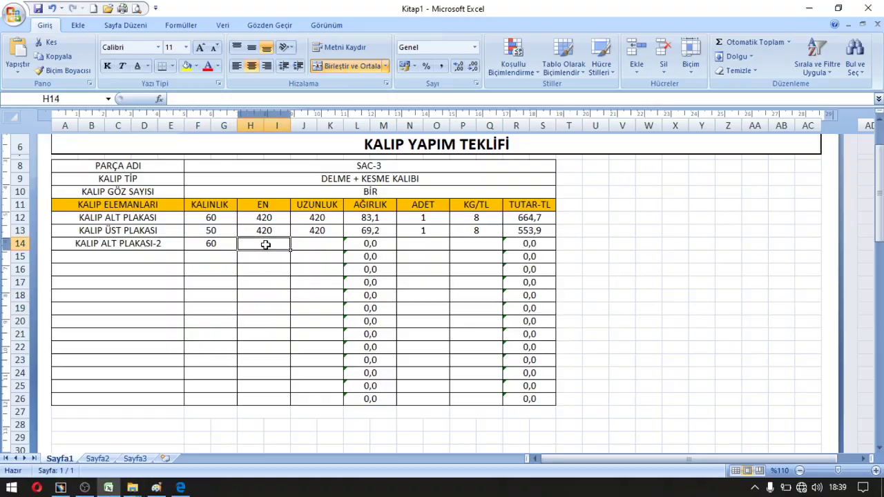
- Enter 500 in H14 and J14, 1 in N14 and 8 in P14, giving 117,8 kg and 942,0 total
{"action": "type", "text": "500"}
{"action": "left_click", "coordinate": [317, 243]}
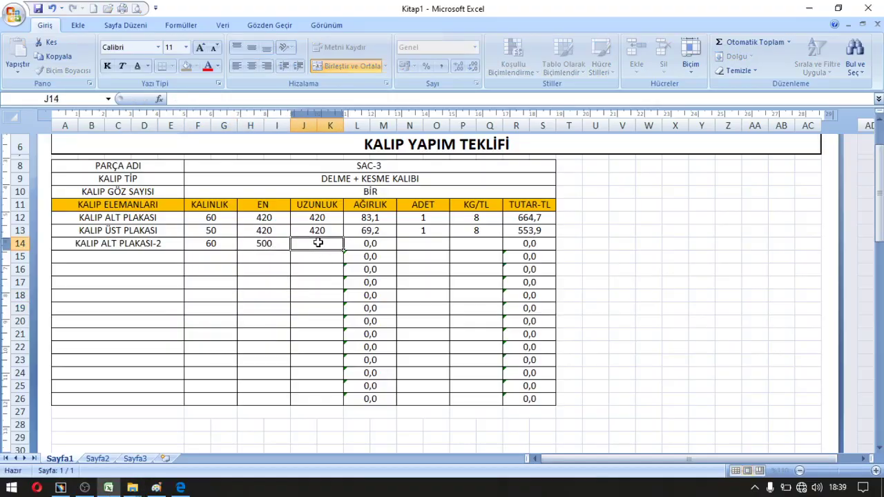
{"action": "type", "text": "500"}
{"action": "left_click", "coordinate": [316, 282]}
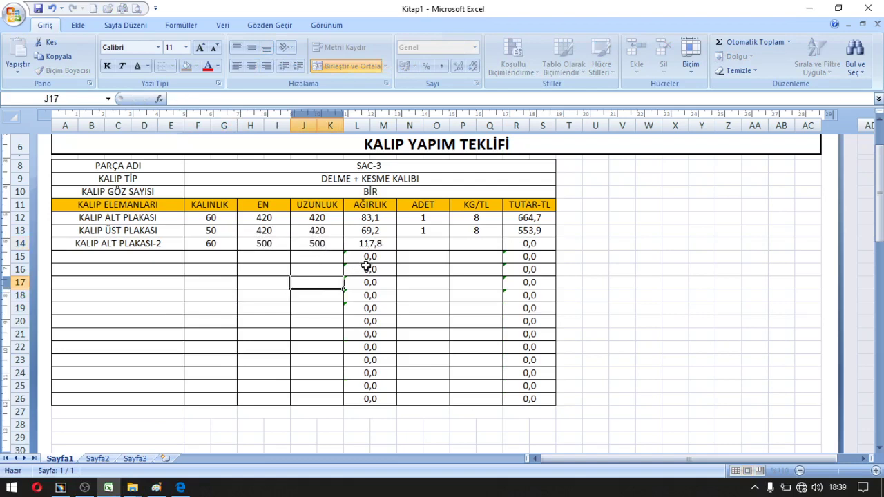
{"action": "left_click", "coordinate": [426, 245]}
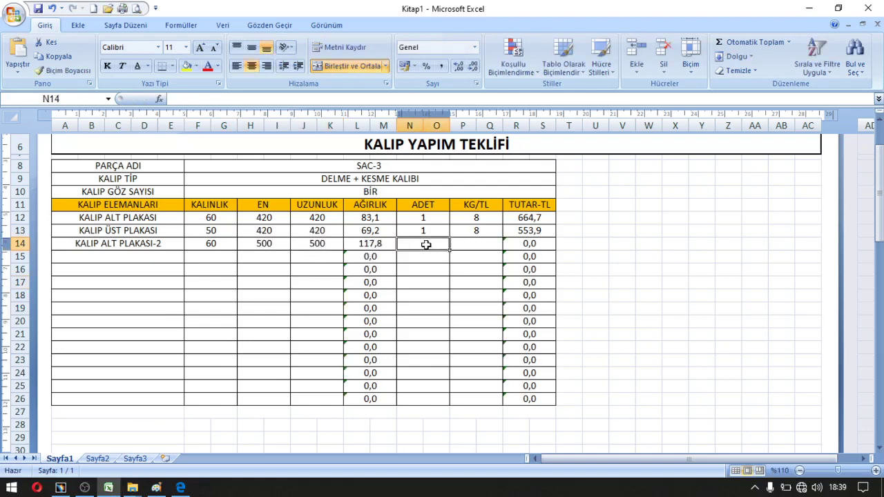
{"action": "type", "text": "1"}
{"action": "left_click", "coordinate": [423, 295]}
{"action": "left_click", "coordinate": [477, 245]}
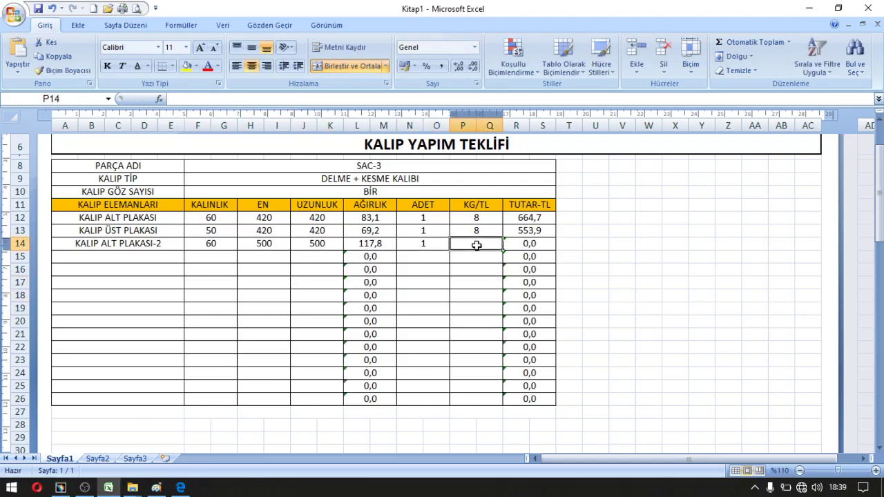
{"action": "type", "text": "8"}
{"action": "left_click", "coordinate": [455, 284]}
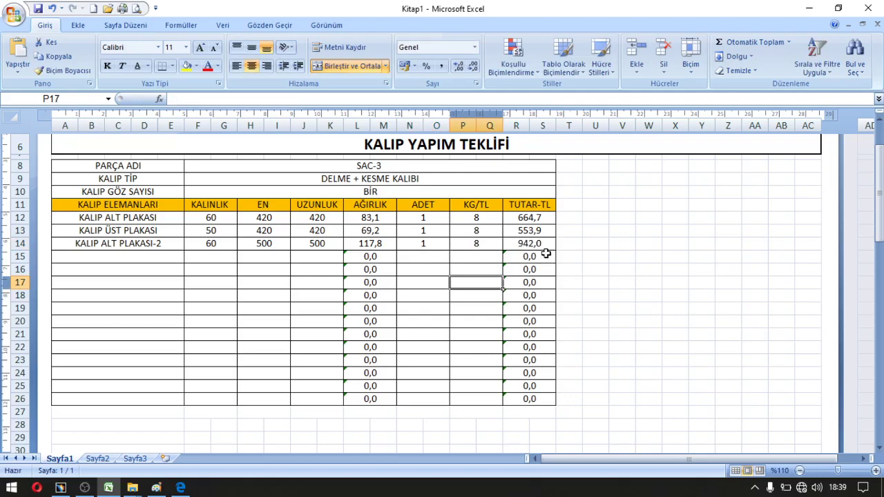
{"action": "left_click", "coordinate": [61, 488]}
- Hide the Karkas_grubu_alt_plakasi plate and show the Karkas_grubu frame blocks
{"action": "left_click", "coordinate": [831, 420]}
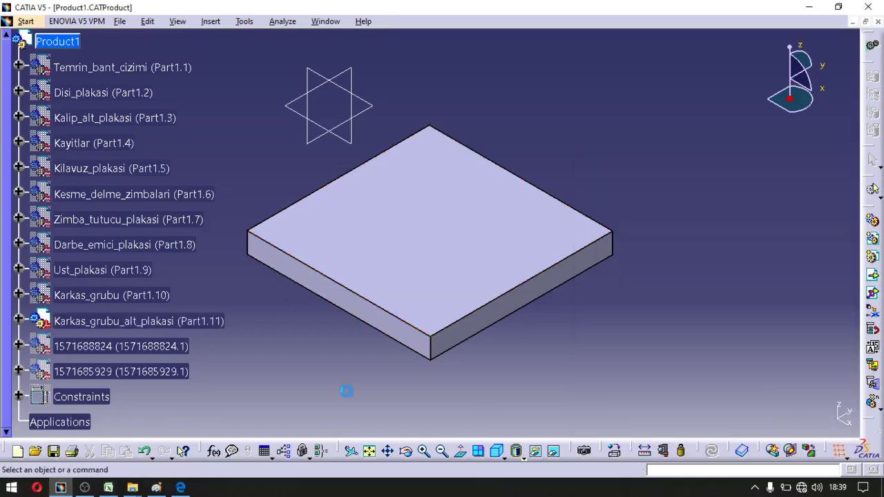
{"action": "right_click", "coordinate": [206, 326]}
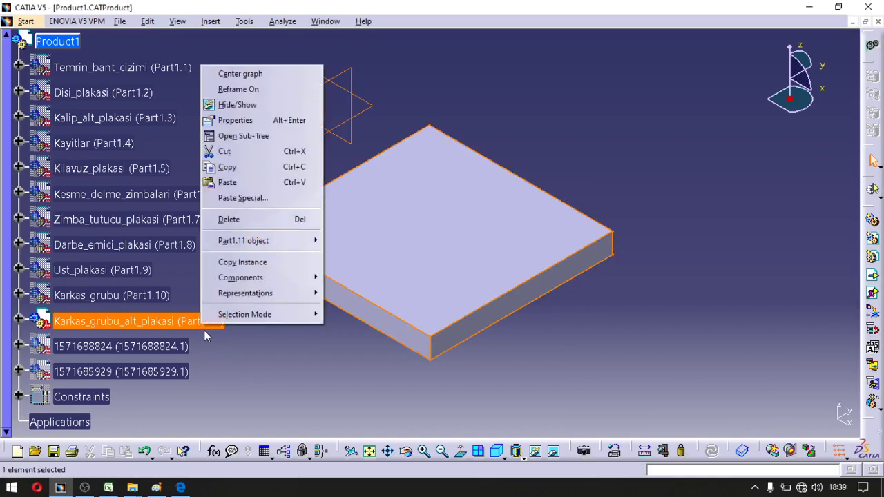
{"action": "left_click", "coordinate": [237, 104]}
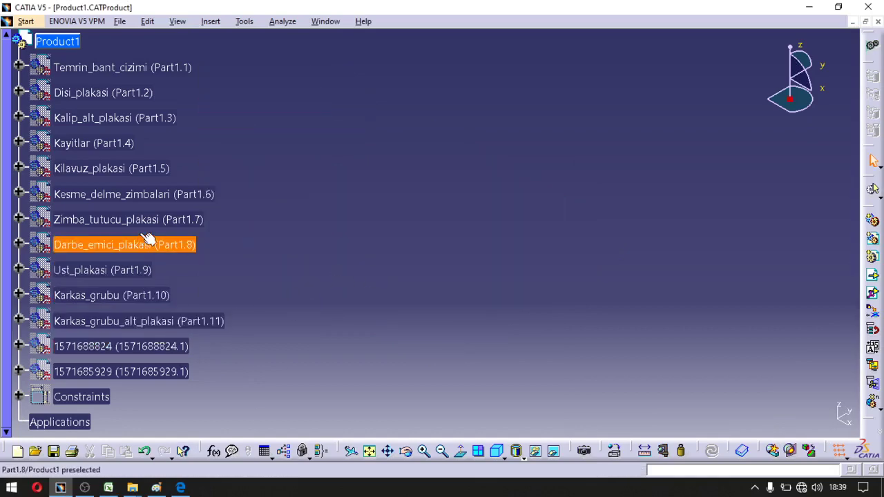
{"action": "right_click", "coordinate": [148, 294]}
{"action": "left_click", "coordinate": [178, 74]}
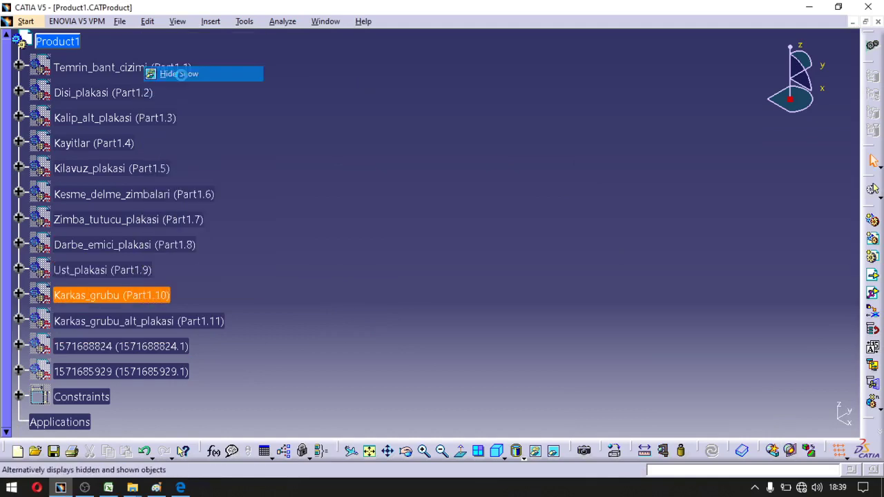
- Measure the frame block's 60, 130 and 394 mm edges, then return to the Kitap1 workbook
{"action": "left_click", "coordinate": [663, 451]}
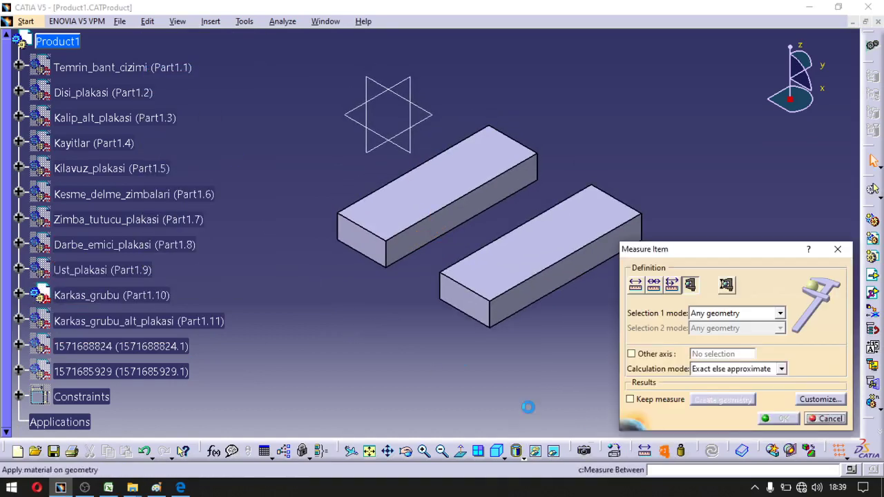
{"action": "left_click", "coordinate": [491, 319]}
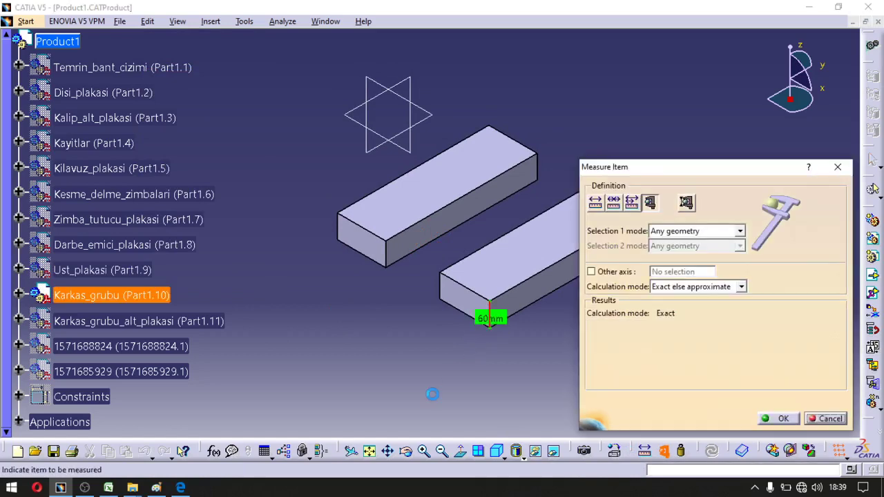
{"action": "left_click", "coordinate": [472, 290]}
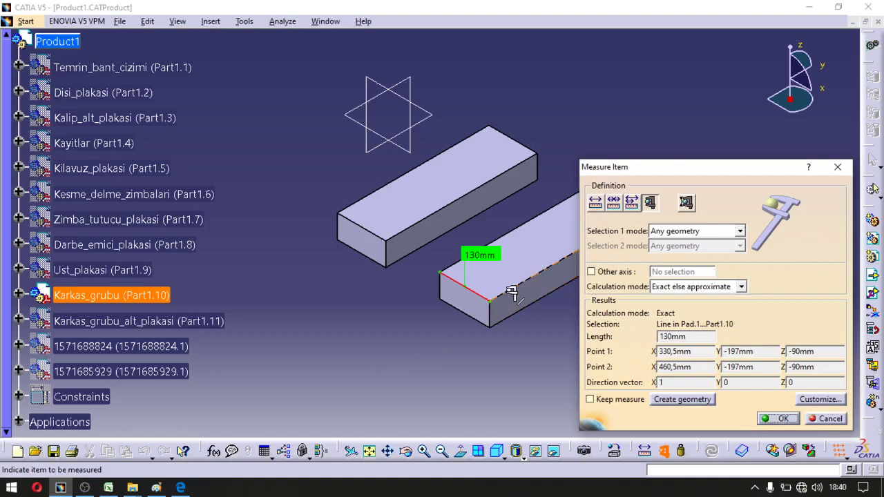
{"action": "left_click", "coordinate": [482, 324]}
{"action": "left_click_drag", "start_coordinate": [482, 325], "coordinate": [328, 344]}
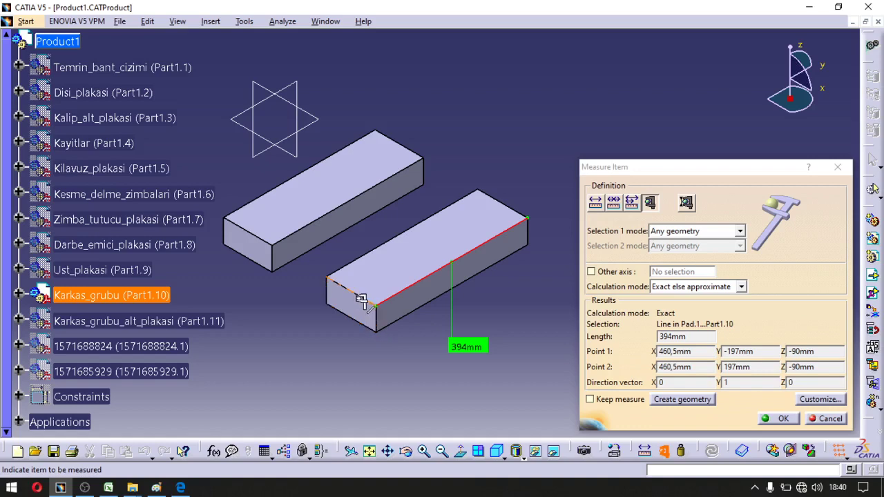
{"action": "left_click", "coordinate": [110, 489]}
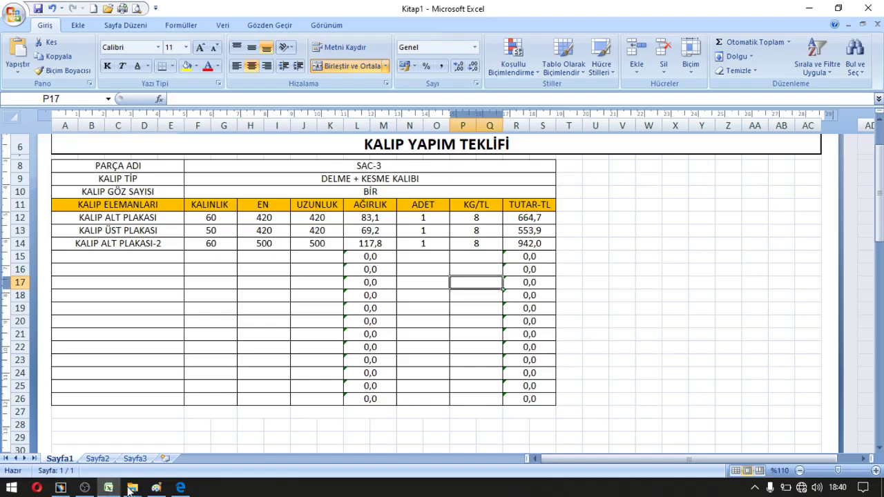
- Enter row 15's dimensions: KALINLIK 70, EN 140 and UZUNLUK 420
{"action": "left_click", "coordinate": [212, 257]}
{"action": "type", "text": "70"}
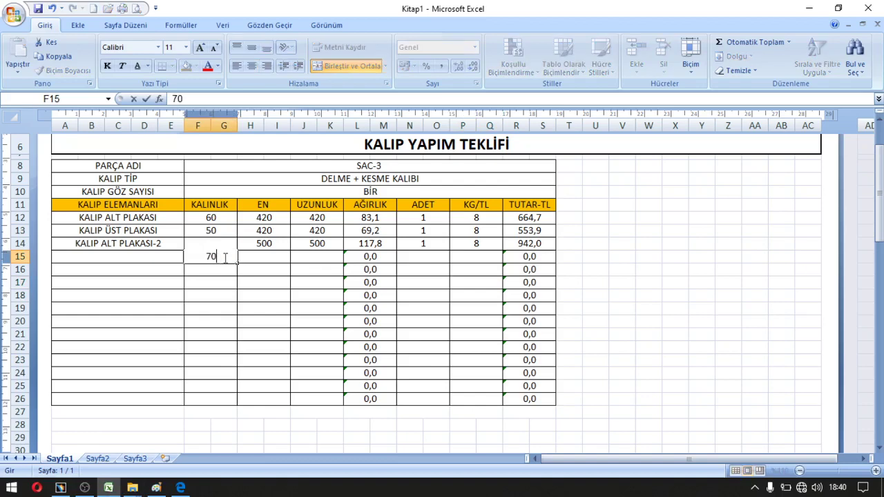
{"action": "left_click", "coordinate": [263, 258]}
{"action": "type", "text": "14"}
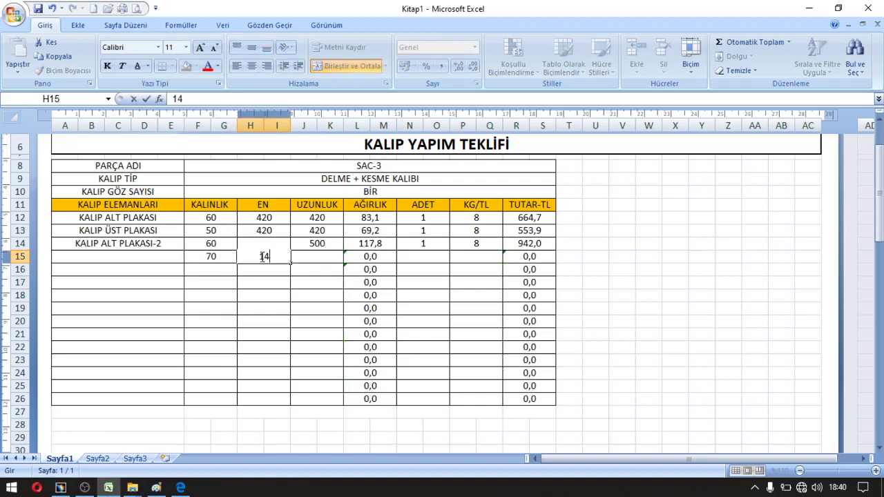
{"action": "type", "text": "0"}
{"action": "left_click", "coordinate": [320, 256]}
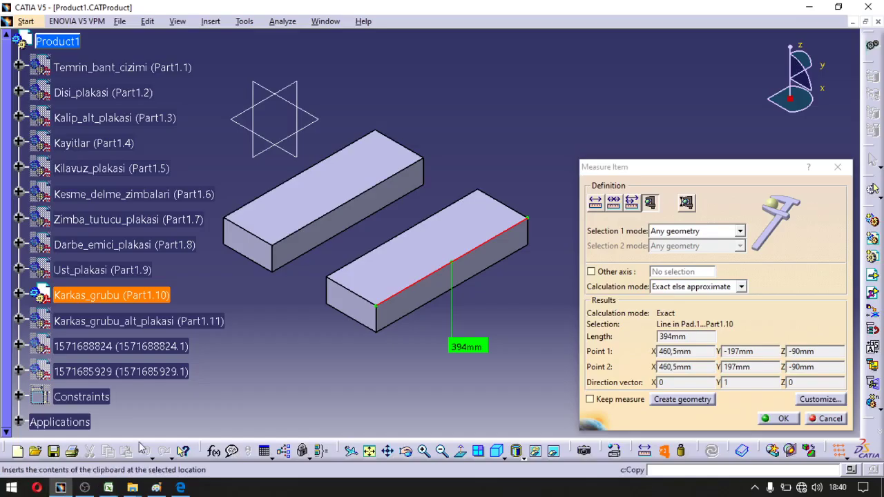
{"action": "left_click", "coordinate": [61, 488]}
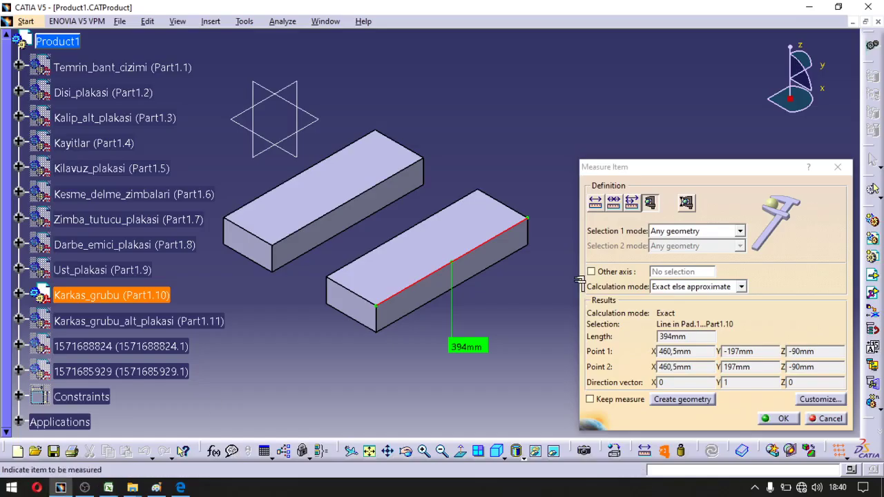
{"action": "left_click", "coordinate": [109, 488]}
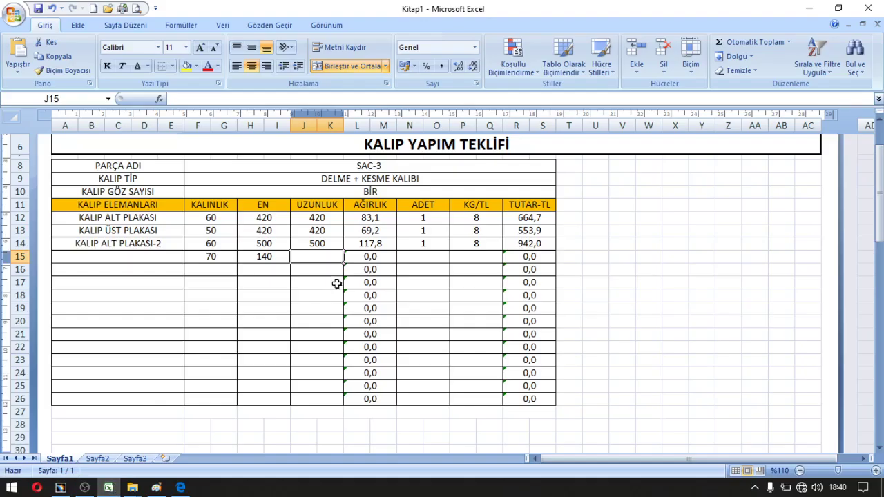
{"action": "type", "text": "420"}
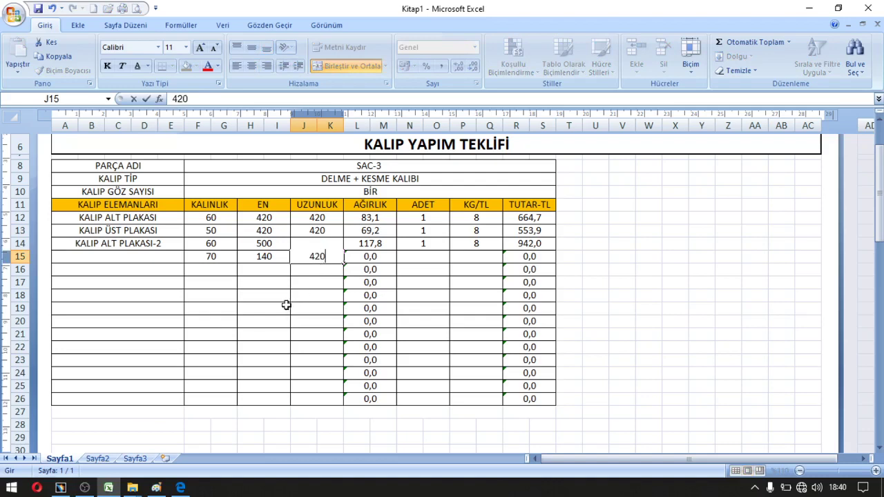
{"action": "left_click", "coordinate": [277, 308]}
- Name row 15 KARKAS GRUBU with quantity 2 at 8 per kg, totalling 258,5
{"action": "left_click", "coordinate": [96, 256]}
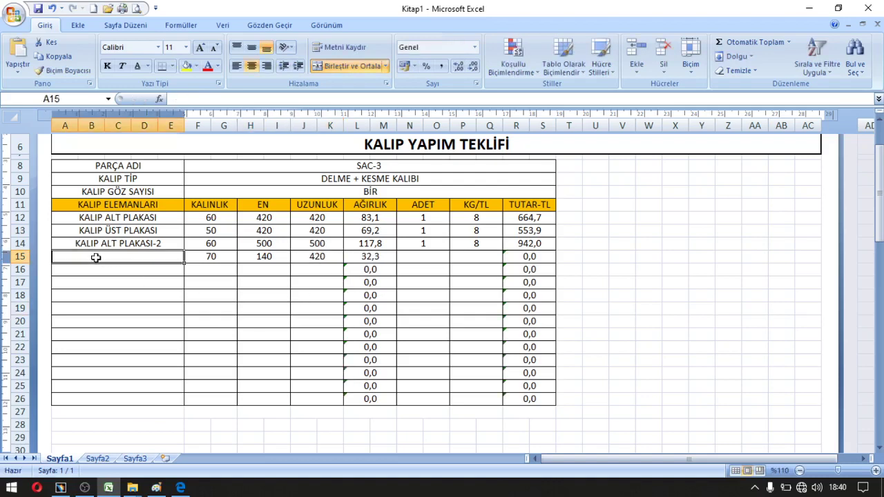
{"action": "type", "text": "KARKAS"}
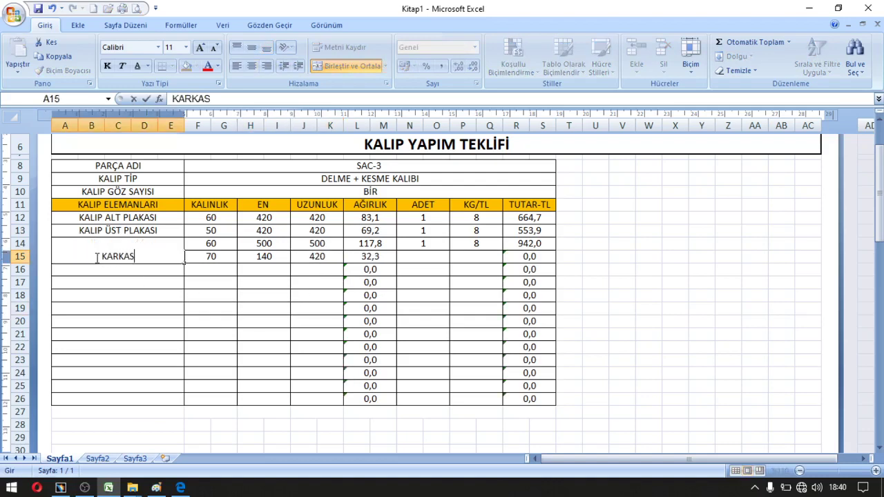
{"action": "type", "text": " GRUBU"}
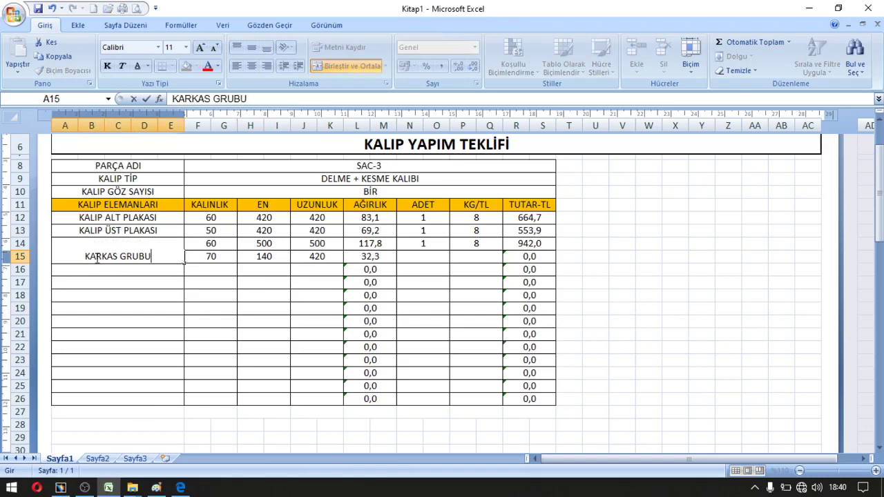
{"action": "left_click", "coordinate": [220, 307]}
{"action": "left_click", "coordinate": [424, 256]}
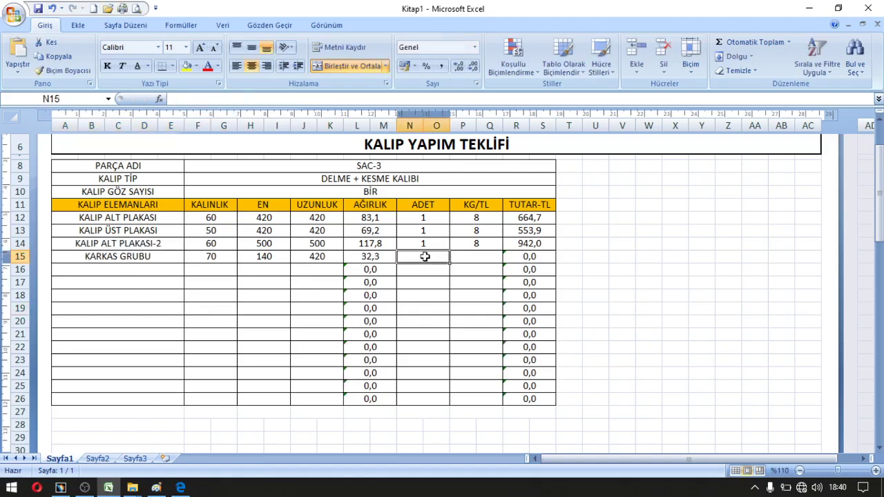
{"action": "type", "text": "2"}
{"action": "left_click", "coordinate": [477, 258]}
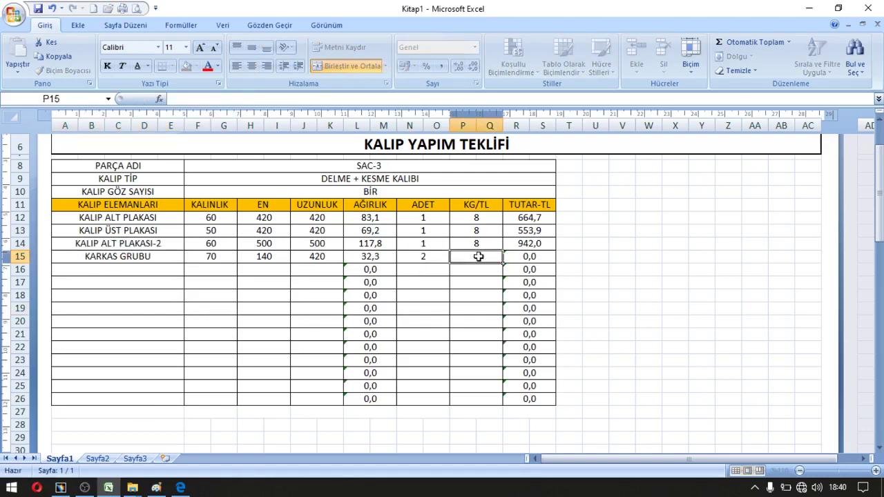
{"action": "type", "text": "8"}
{"action": "key", "text": "Return"}
{"action": "left_click", "coordinate": [471, 318]}
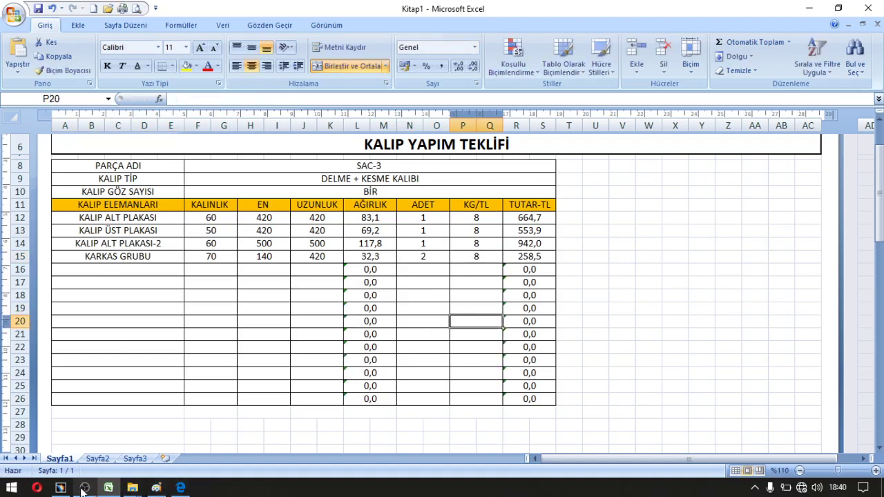
- Close the measurement, hide Karkas_grubu and show the Disi_plakasi plate in CATIA
{"action": "mouse_move", "coordinate": [60, 488]}
{"action": "left_click", "coordinate": [72, 451]}
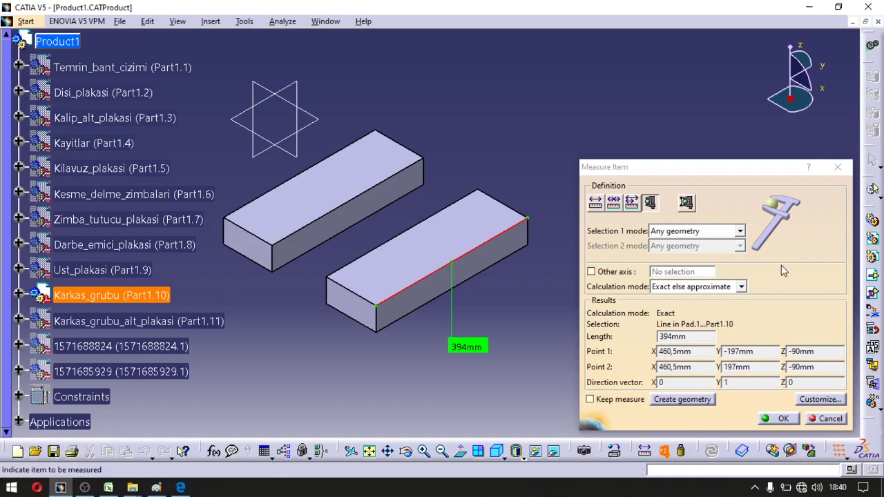
{"action": "left_click", "coordinate": [839, 167]}
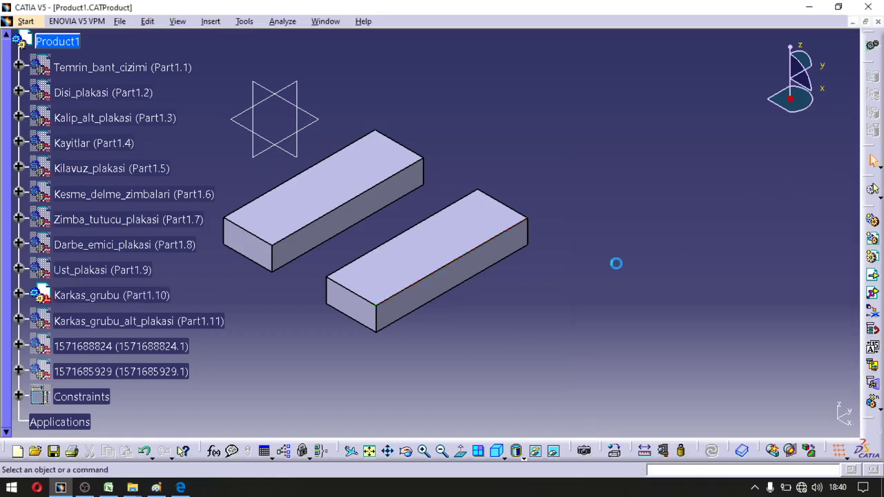
{"action": "right_click", "coordinate": [141, 296]}
{"action": "left_click", "coordinate": [180, 75]}
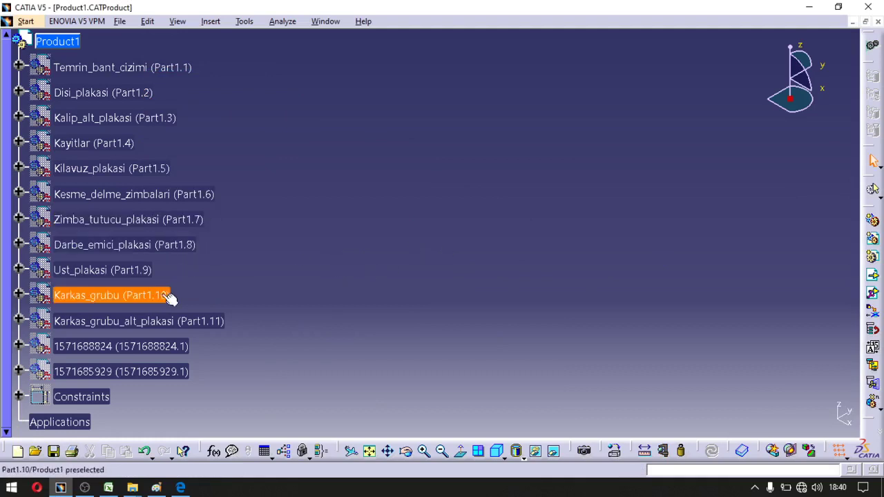
{"action": "right_click", "coordinate": [138, 92]}
{"action": "left_click", "coordinate": [173, 132]}
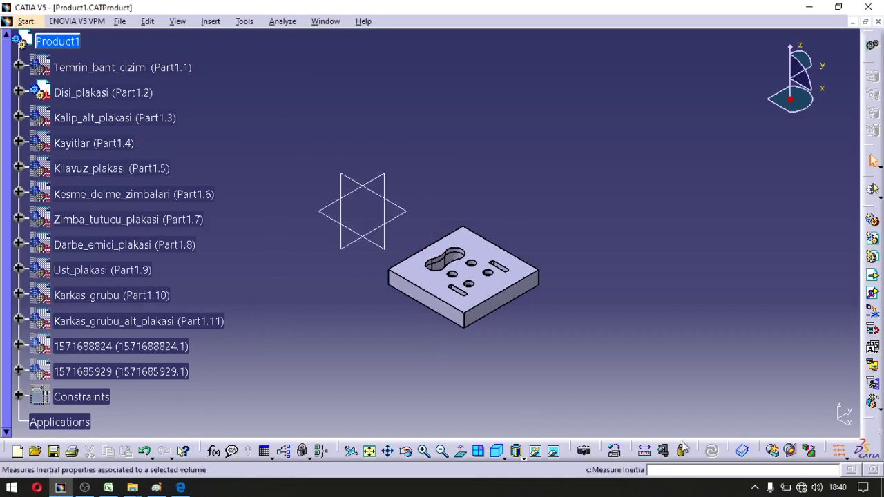
- Measure the Disi_plakasi plate's 34 mm thickness and its 194 and 196,5 mm top edges
{"action": "mouse_move", "coordinate": [505, 381]}
{"action": "left_mouse_down"}
{"action": "mouse_move", "coordinate": [529, 355]}
{"action": "mouse_move", "coordinate": [517, 262]}
{"action": "left_mouse_up"}
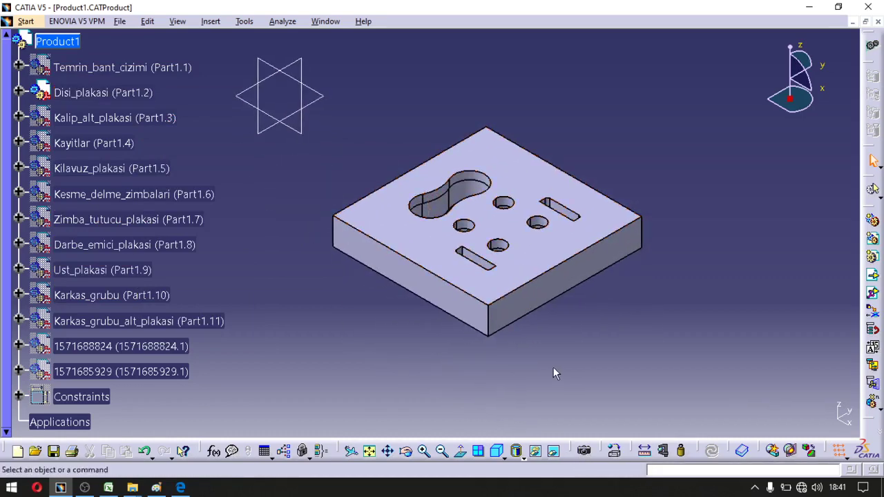
{"action": "left_click", "coordinate": [662, 451]}
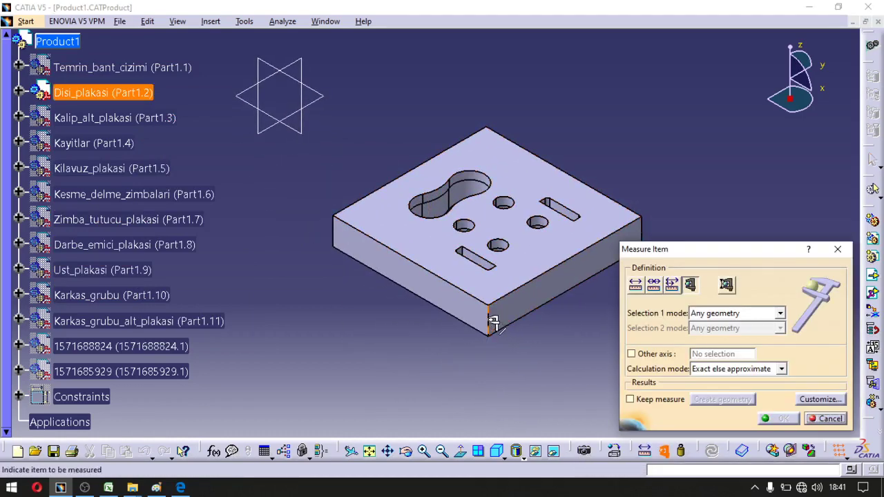
{"action": "left_click", "coordinate": [490, 320]}
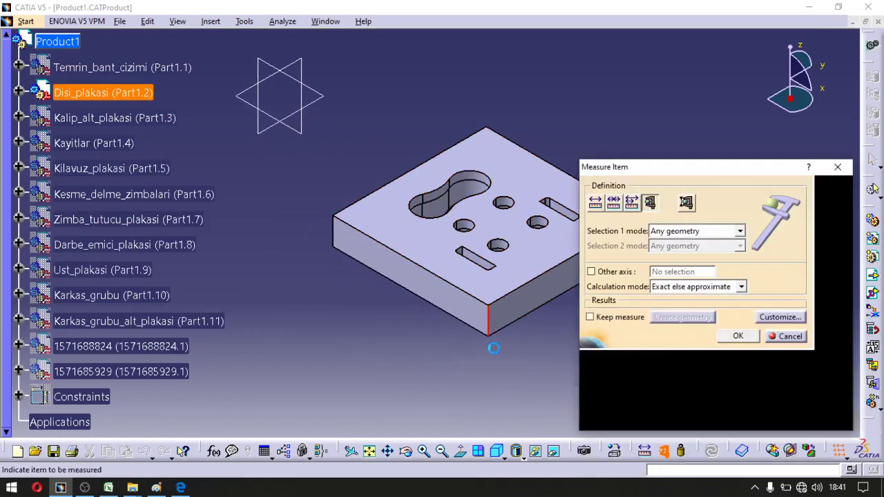
{"action": "left_click", "coordinate": [529, 283]}
{"action": "mouse_move", "coordinate": [447, 342]}
{"action": "left_mouse_down"}
{"action": "mouse_move", "coordinate": [305, 330]}
{"action": "mouse_move", "coordinate": [406, 330]}
{"action": "left_mouse_up"}
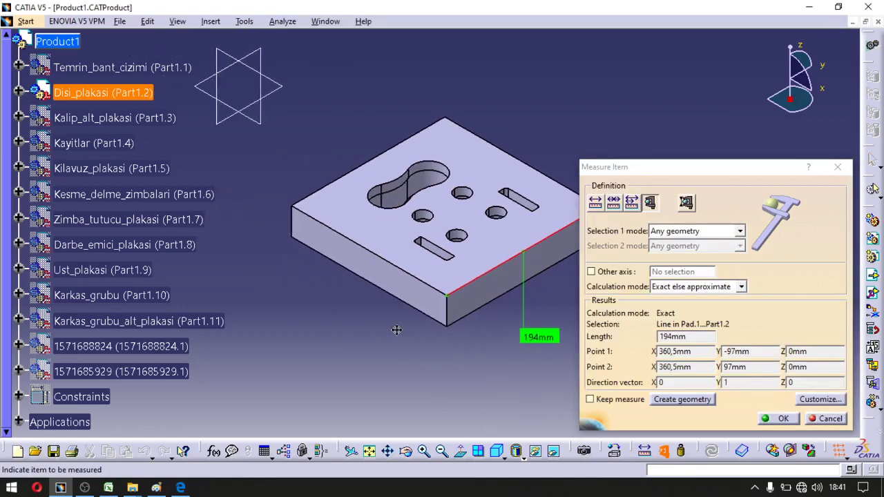
{"action": "left_click", "coordinate": [416, 282]}
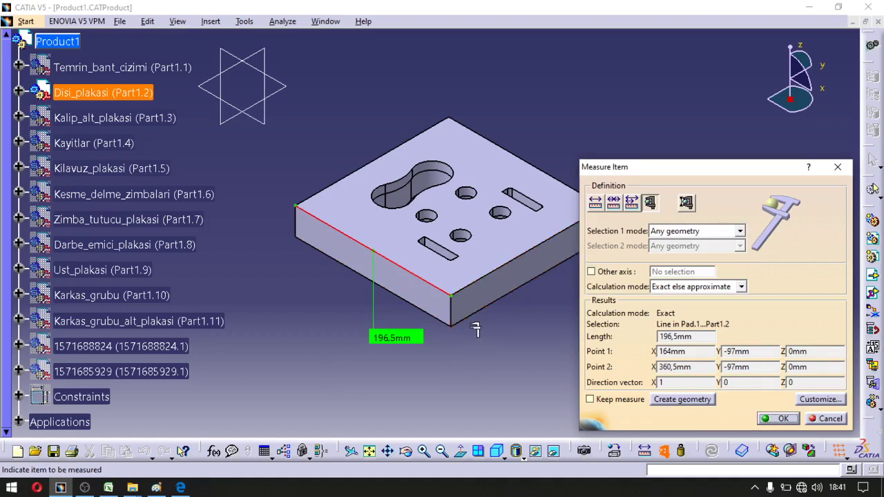
- Measure the plate's 34 mm and 196,5 mm edges, then bring up the die-making book PDF zoomed out
{"action": "left_click", "coordinate": [450, 308]}
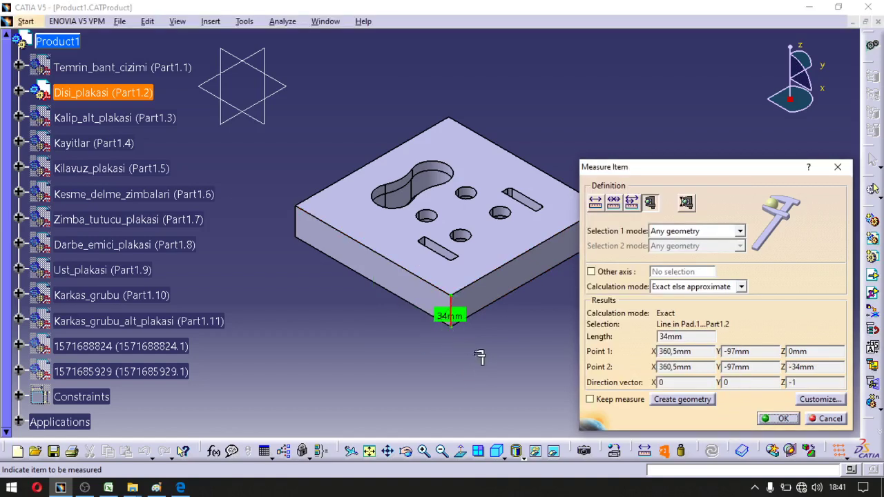
{"action": "left_click", "coordinate": [435, 286]}
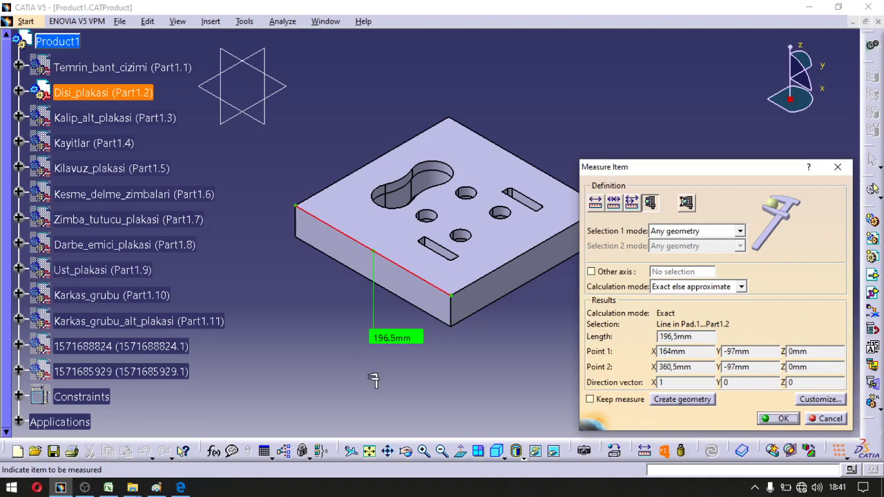
{"action": "left_click", "coordinate": [180, 488]}
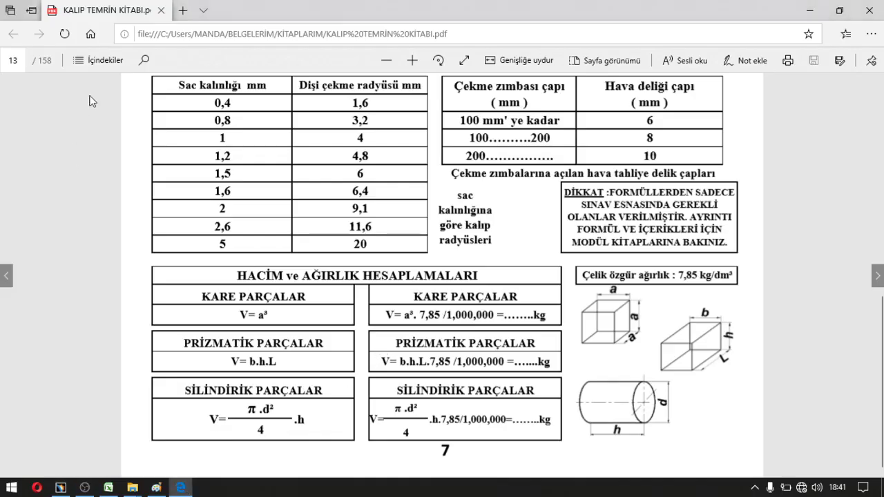
{"action": "left_click", "coordinate": [389, 62]}
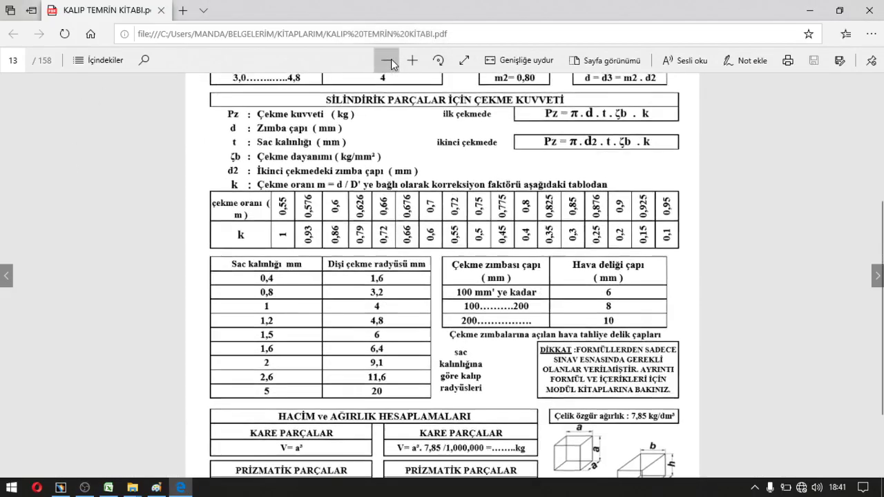
{"action": "left_click", "coordinate": [391, 62]}
{"action": "left_click", "coordinate": [90, 61]}
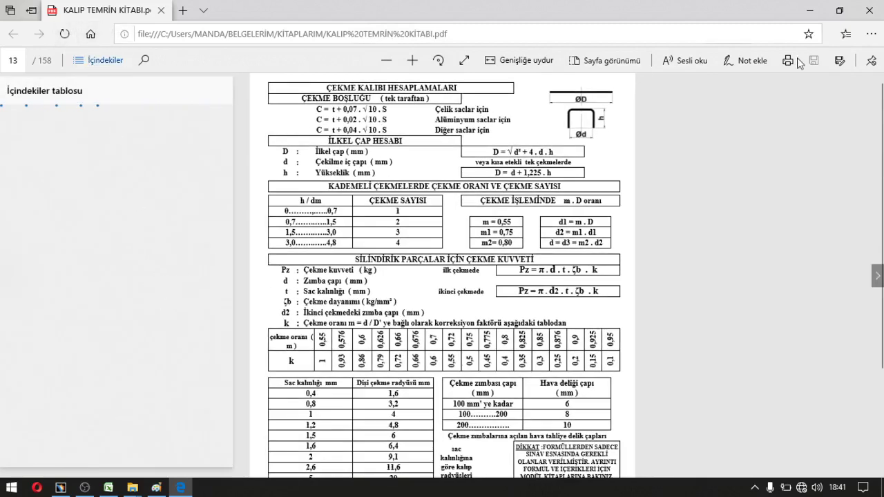
- Close the book window and reopen KALIP TEMRIN KITABI from the books folder
{"action": "left_click", "coordinate": [870, 20]}
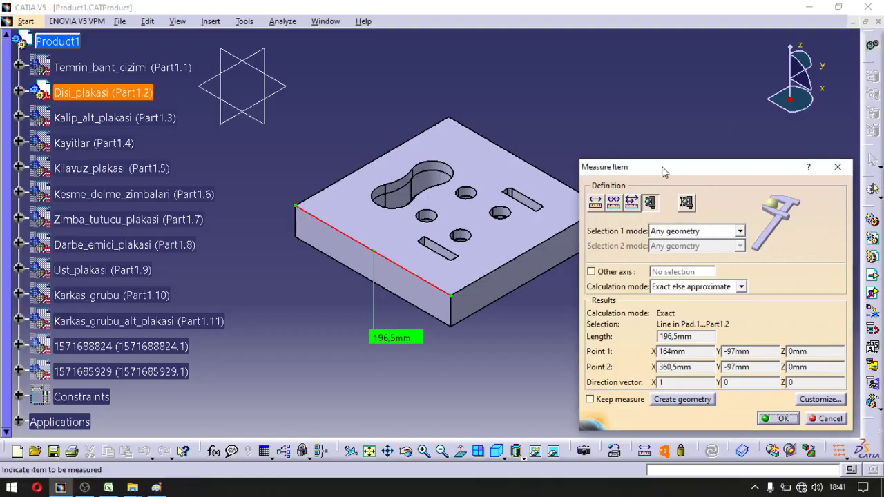
{"action": "left_click", "coordinate": [807, 14]}
{"action": "left_click", "coordinate": [809, 9]}
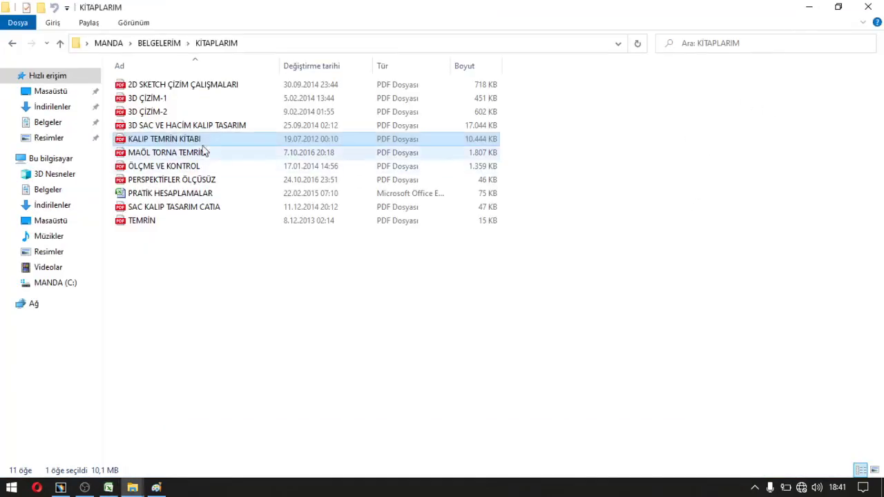
{"action": "double_click", "coordinate": [164, 142]}
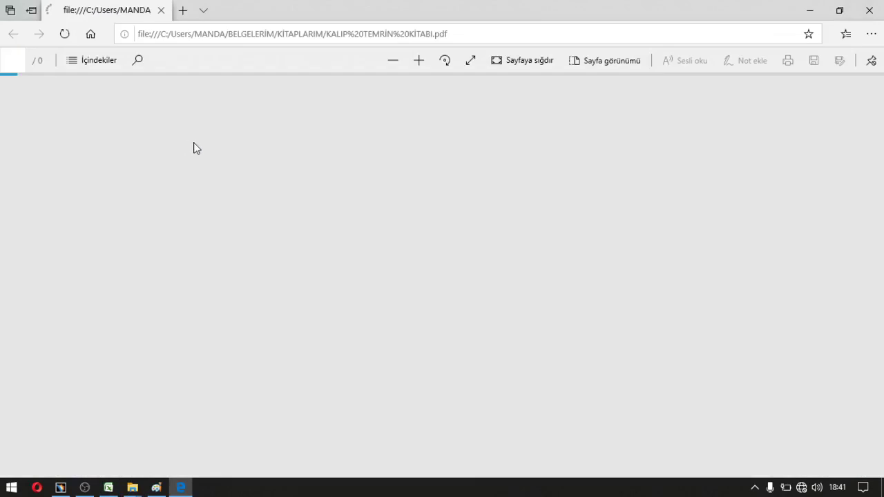
- Jump to the BÖHLER section via İçindekiler, then scroll back to page 40
{"action": "left_click", "coordinate": [90, 61]}
{"action": "scroll", "coordinate": [96, 278], "scroll_direction": "down", "scroll_amount": 6}
{"action": "scroll", "coordinate": [96, 279], "scroll_direction": "down", "scroll_amount": 3}
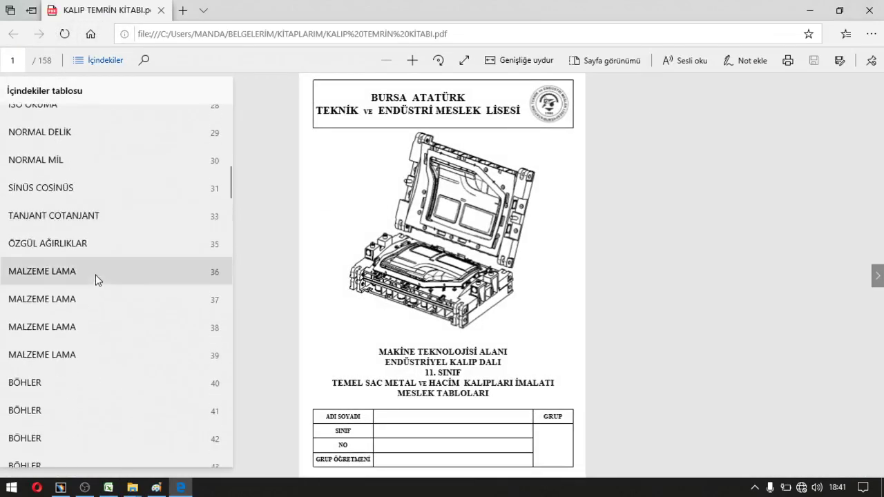
{"action": "scroll", "coordinate": [96, 278], "scroll_direction": "down", "scroll_amount": 3}
{"action": "left_click", "coordinate": [50, 246]}
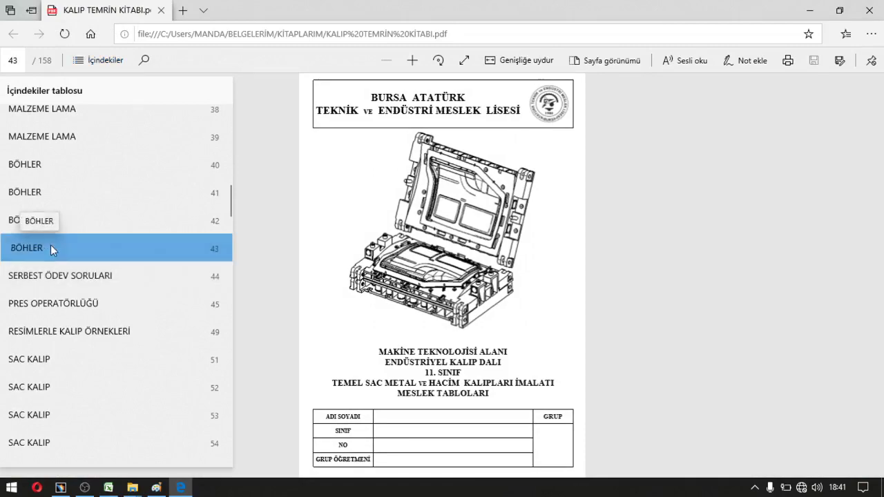
{"action": "scroll", "coordinate": [329, 214], "scroll_direction": "up", "scroll_amount": 1}
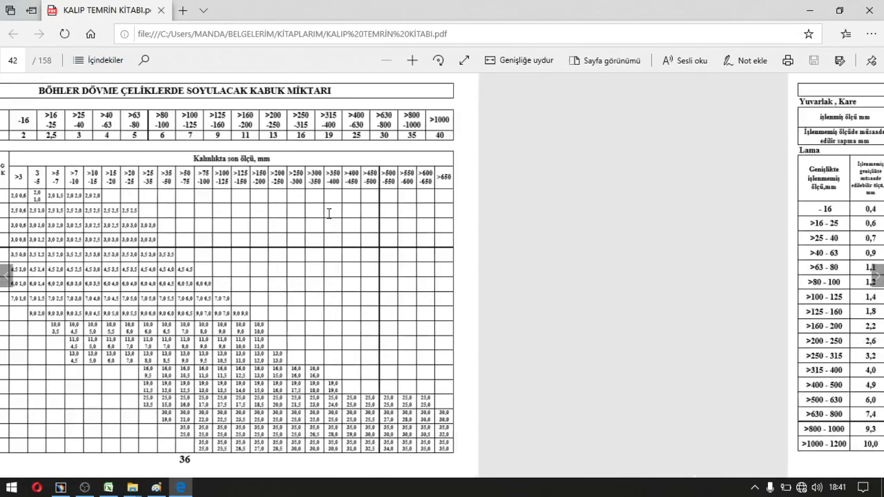
{"action": "scroll", "coordinate": [329, 214], "scroll_direction": "up", "scroll_amount": 1}
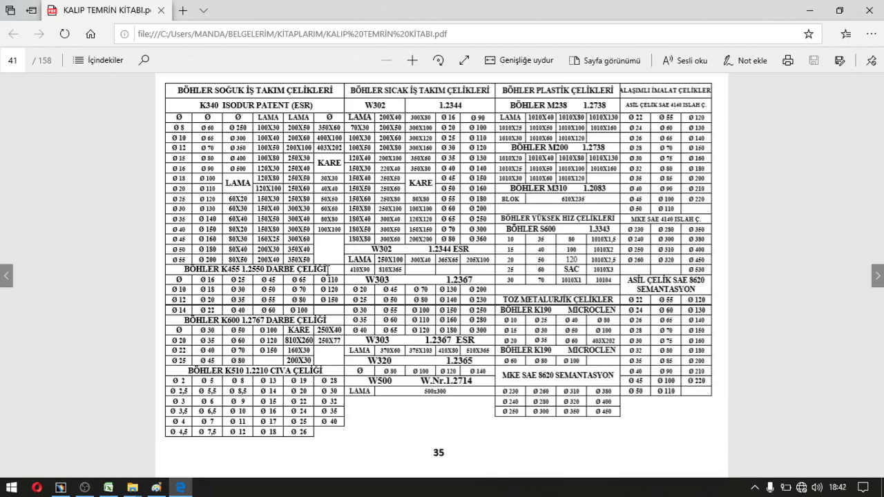
{"action": "scroll", "coordinate": [327, 269], "scroll_direction": "up", "scroll_amount": 1}
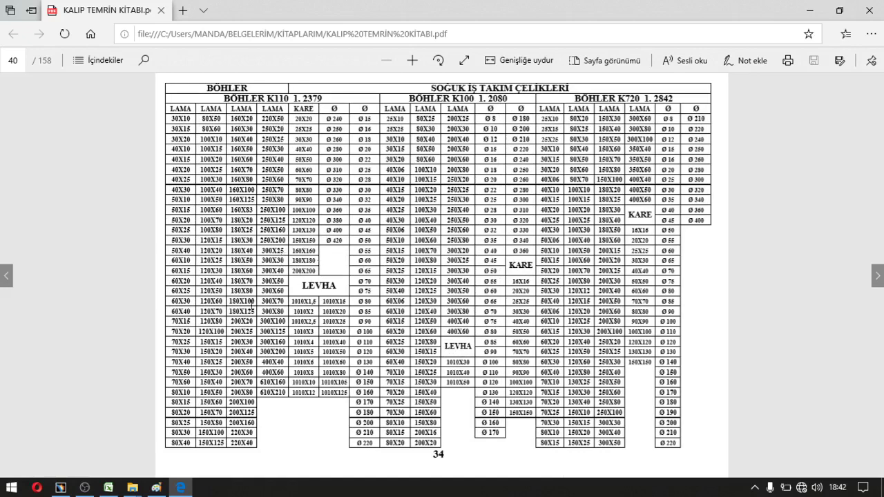
- Measure the Disi_plakasi vertical edge at 34 mm in CATIA, then return to the Böhler table
{"action": "left_click", "coordinate": [61, 488]}
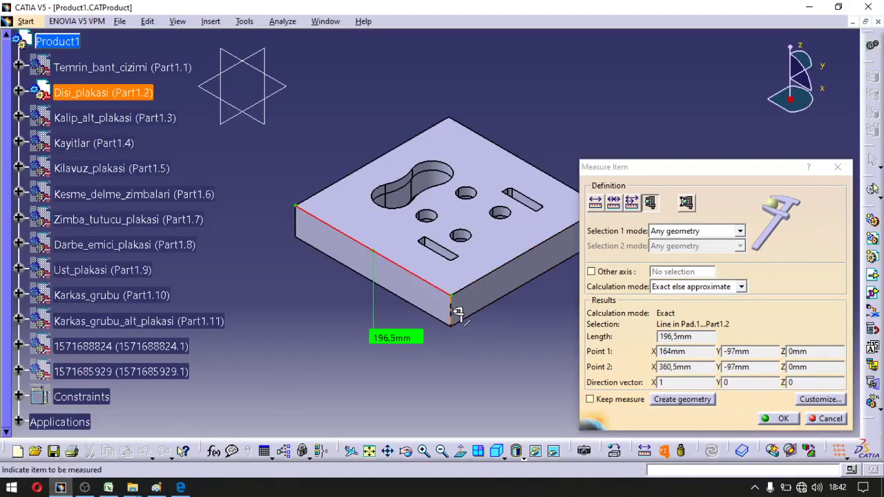
{"action": "left_click", "coordinate": [453, 311]}
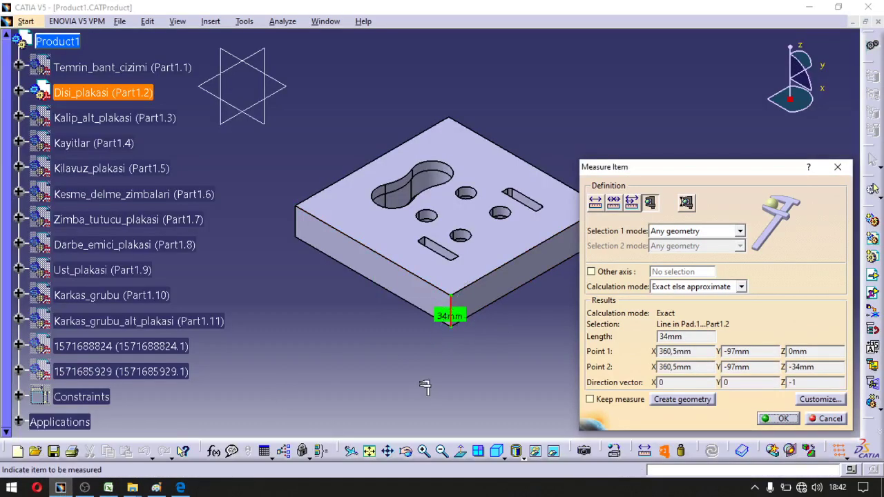
{"action": "left_click", "coordinate": [182, 487]}
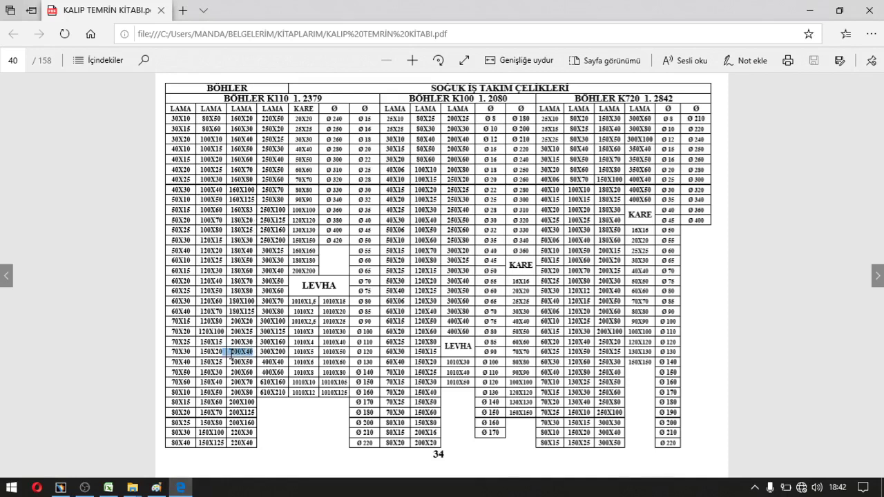
- Highlight the 200X40 and 220X40 flat bar sizes in the K110 LAMA column
{"action": "left_click_drag", "start_coordinate": [231, 355], "coordinate": [241, 361]}
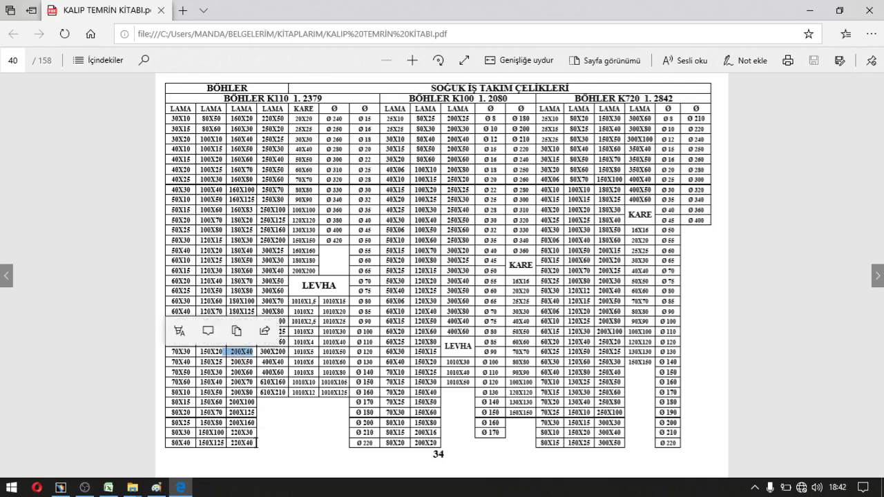
{"action": "left_click_drag", "start_coordinate": [256, 442], "coordinate": [230, 446]}
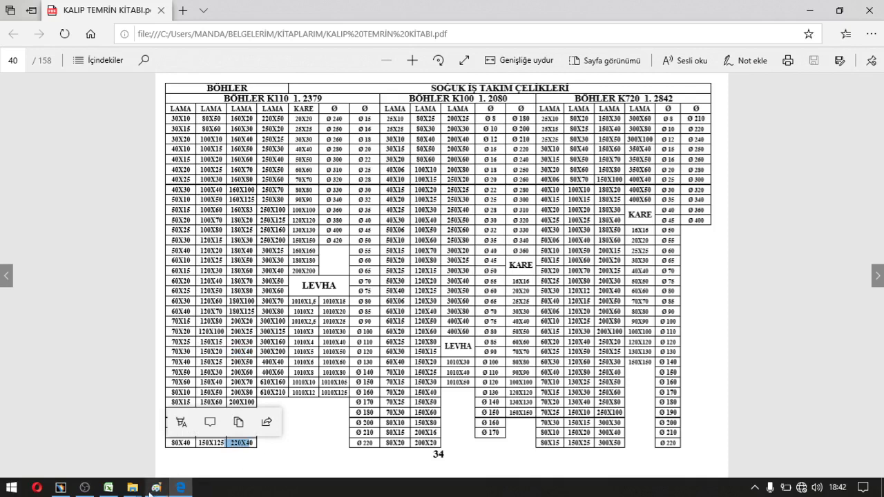
- Name quote row 16 DİŞİ PLAKA and give it a thickness of 40
{"action": "left_click", "coordinate": [110, 489]}
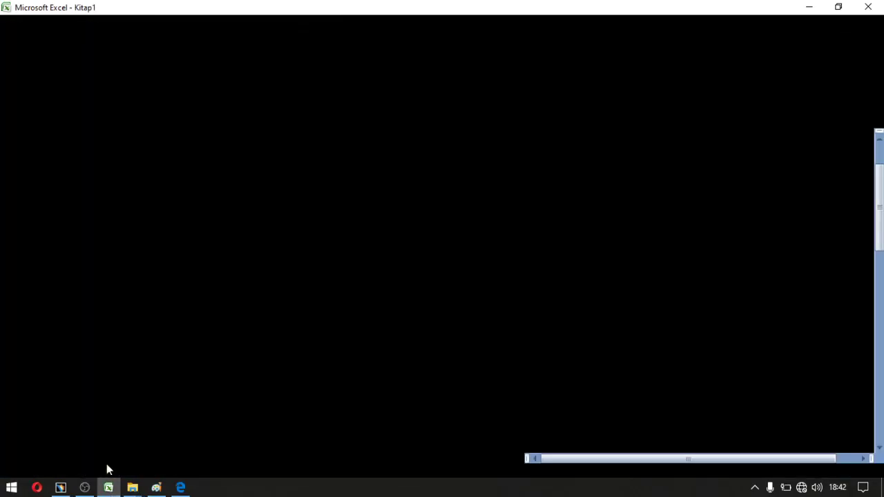
{"action": "left_click", "coordinate": [134, 271]}
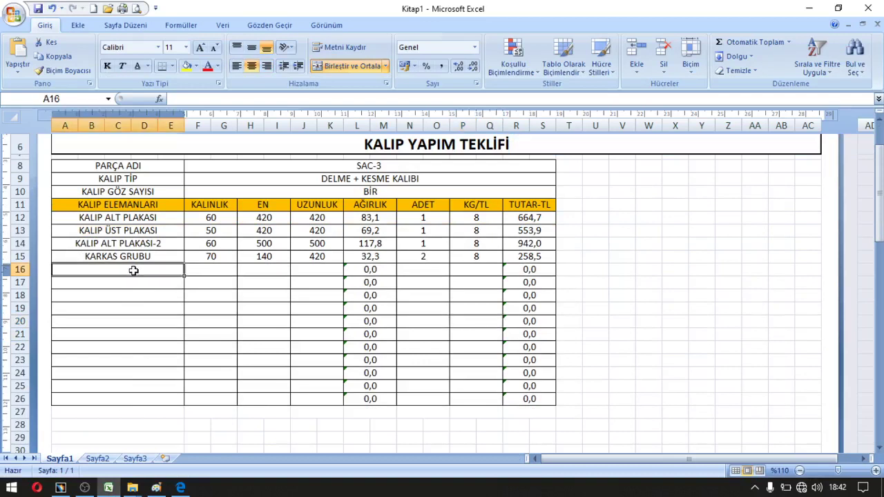
{"action": "type", "text": "DİŞİ "}
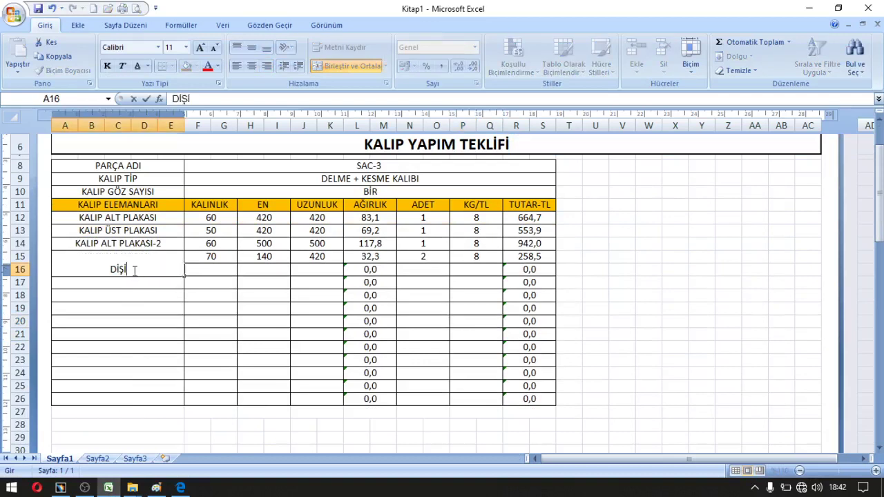
{"action": "type", "text": "PLAKA"}
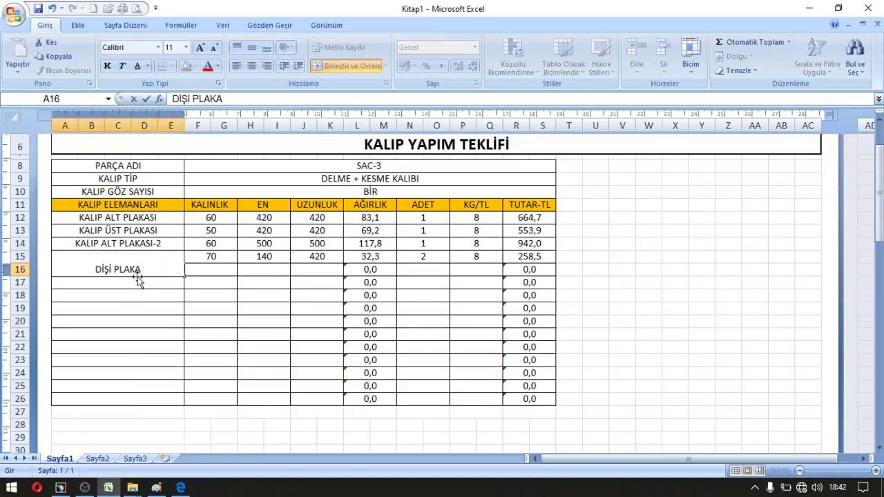
{"action": "left_click", "coordinate": [172, 297]}
{"action": "left_click", "coordinate": [210, 270]}
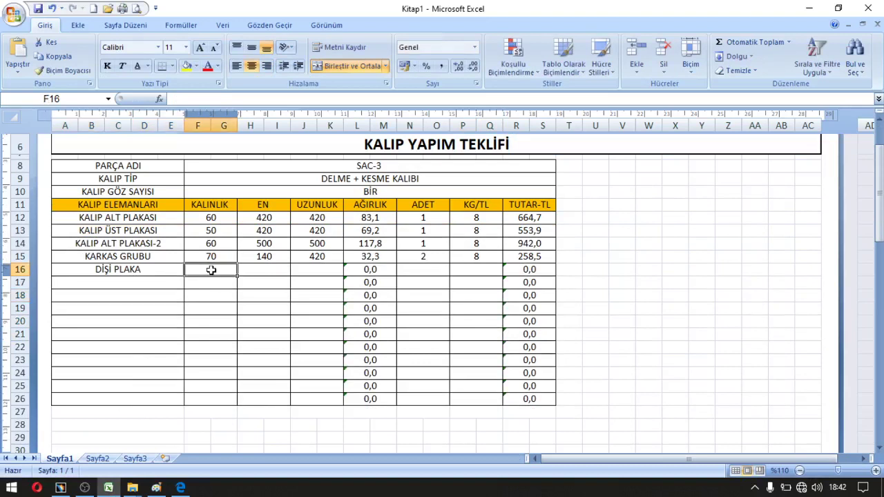
{"action": "type", "text": "40"}
{"action": "key", "text": "Return"}
- Enter DİŞİ PLAKA's width 220, length 210, quantity 1 and price 40 TL/kg
{"action": "left_click", "coordinate": [257, 270]}
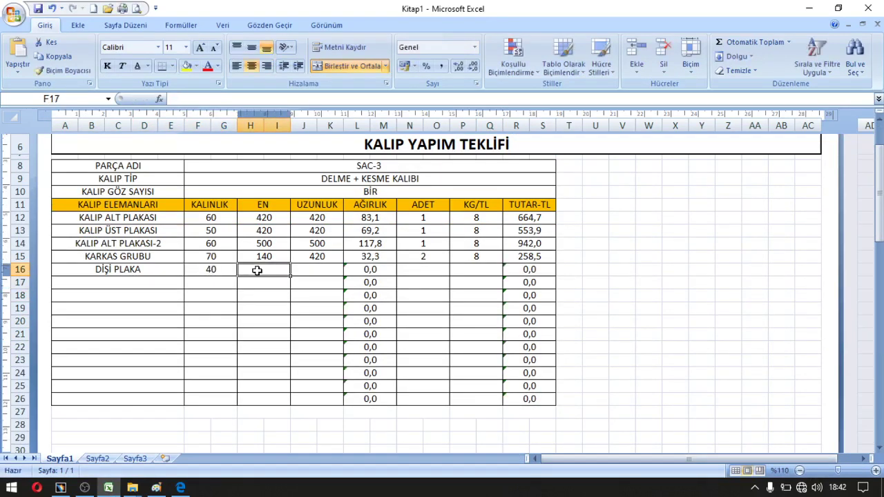
{"action": "type", "text": "220"}
{"action": "left_click", "coordinate": [259, 293]}
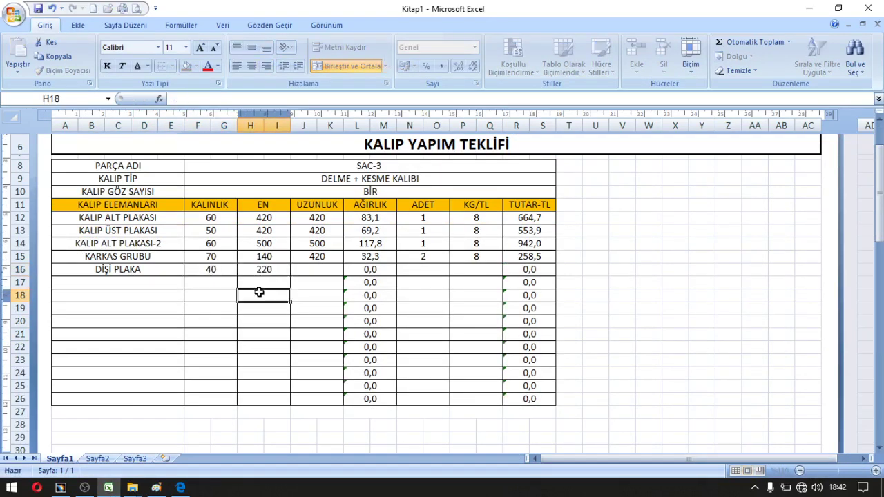
{"action": "left_click", "coordinate": [313, 270]}
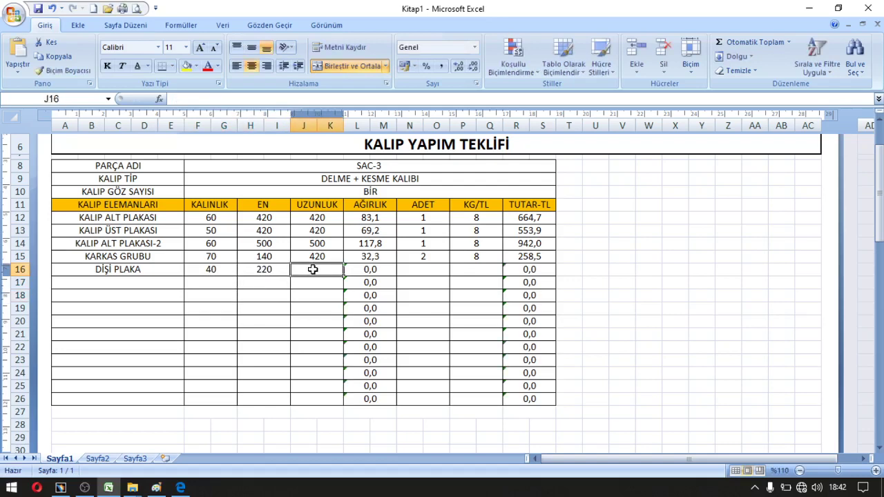
{"action": "type", "text": "210"}
{"action": "left_click", "coordinate": [291, 319]}
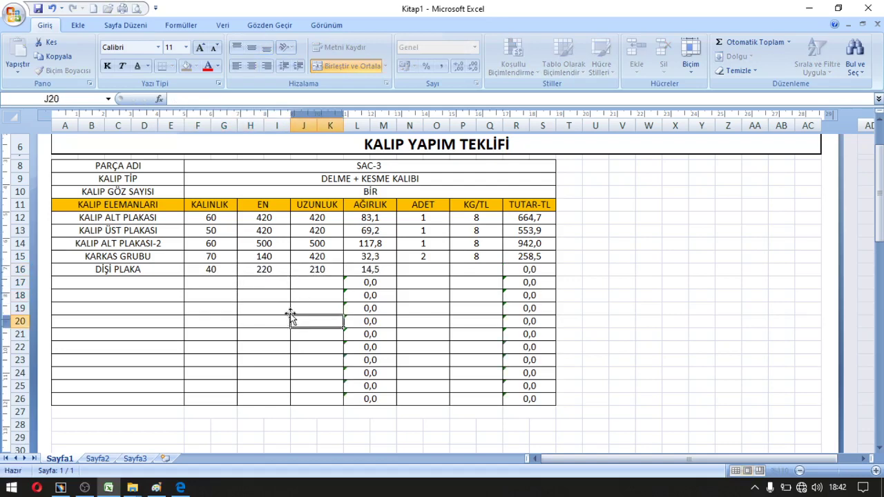
{"action": "left_click", "coordinate": [422, 271]}
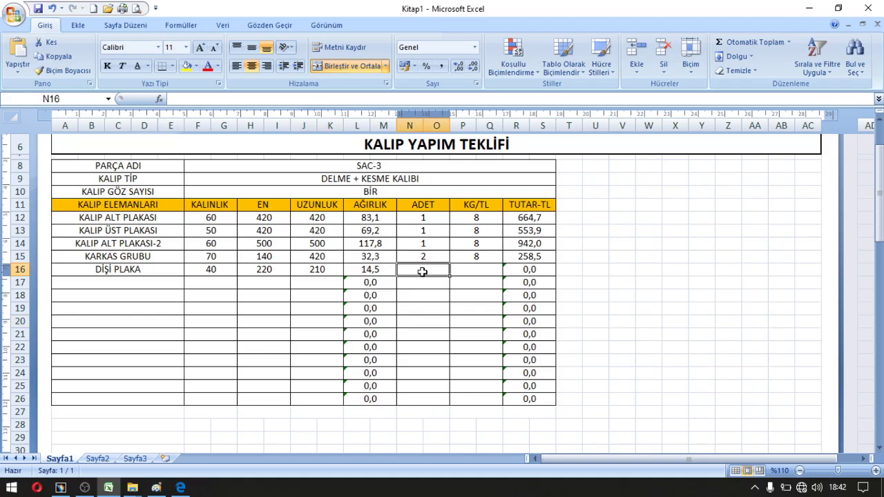
{"action": "type", "text": "1"}
{"action": "left_click", "coordinate": [422, 308]}
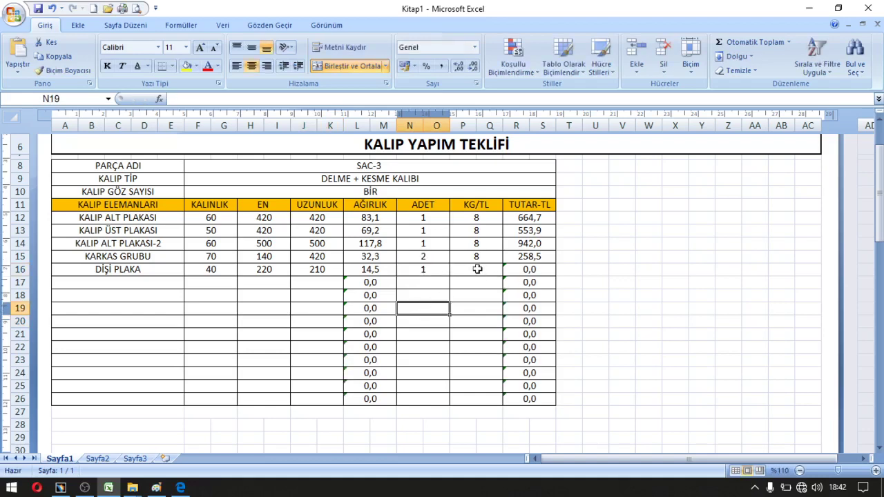
{"action": "left_click", "coordinate": [477, 270]}
{"action": "type", "text": "40"}
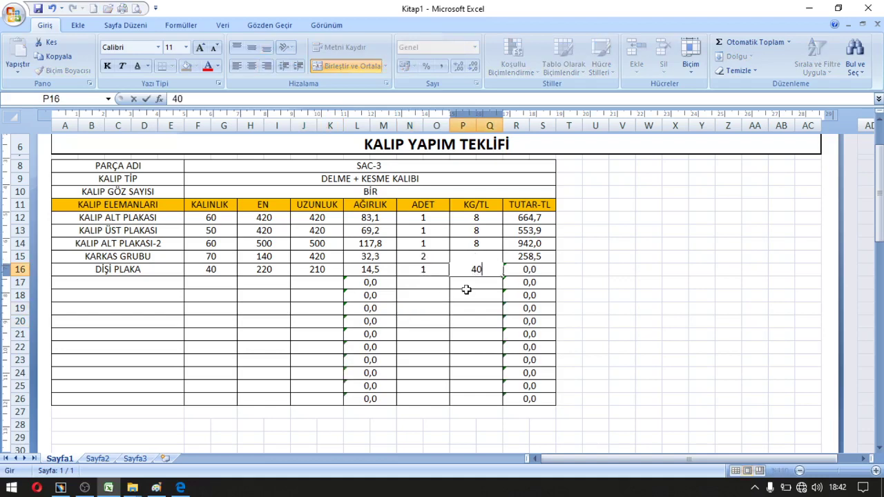
{"action": "left_click", "coordinate": [466, 290]}
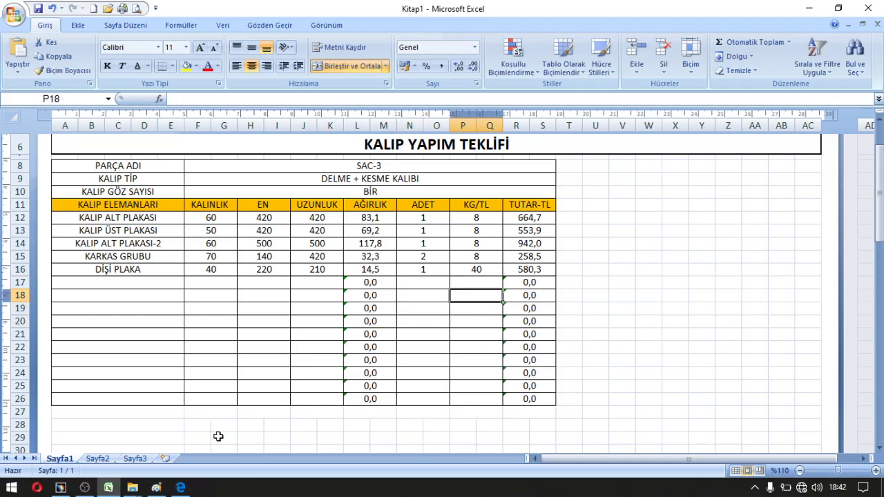
{"action": "mouse_move", "coordinate": [67, 492]}
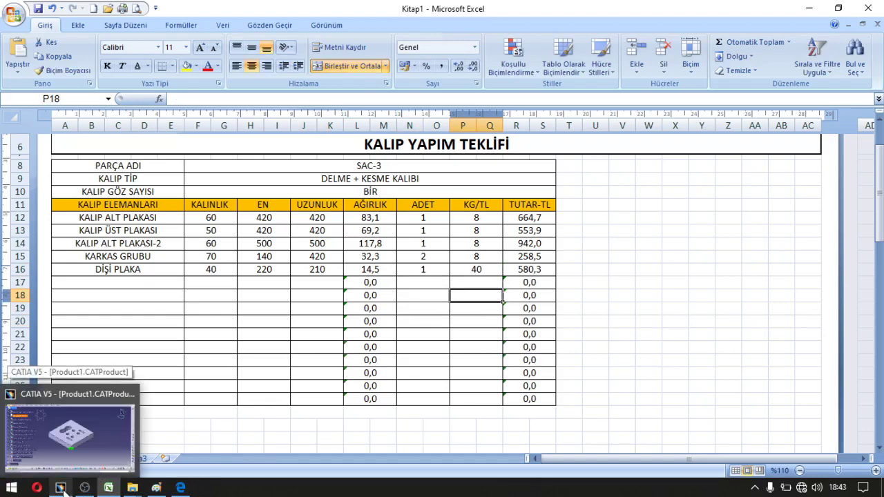
- Hide Disi_plakasi and show Kilavuz_plakasi in the CATIA assembly
{"action": "left_click", "coordinate": [62, 489]}
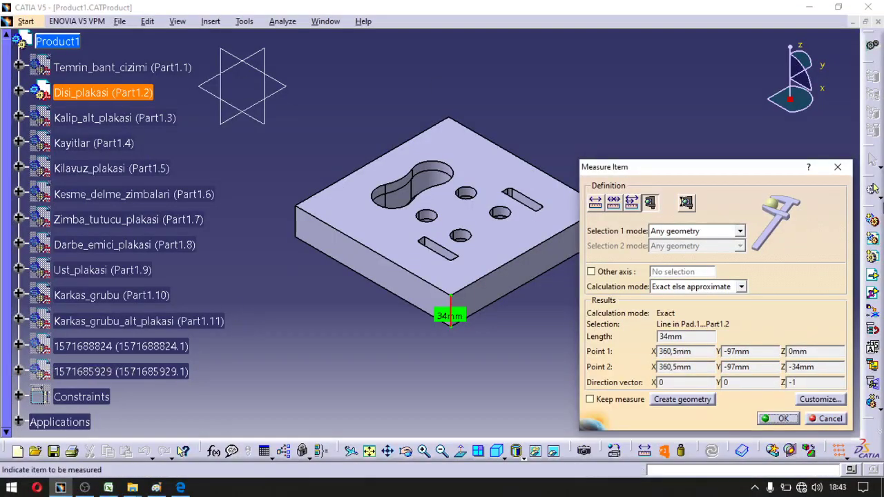
{"action": "left_click", "coordinate": [838, 167]}
{"action": "right_click", "coordinate": [100, 91]}
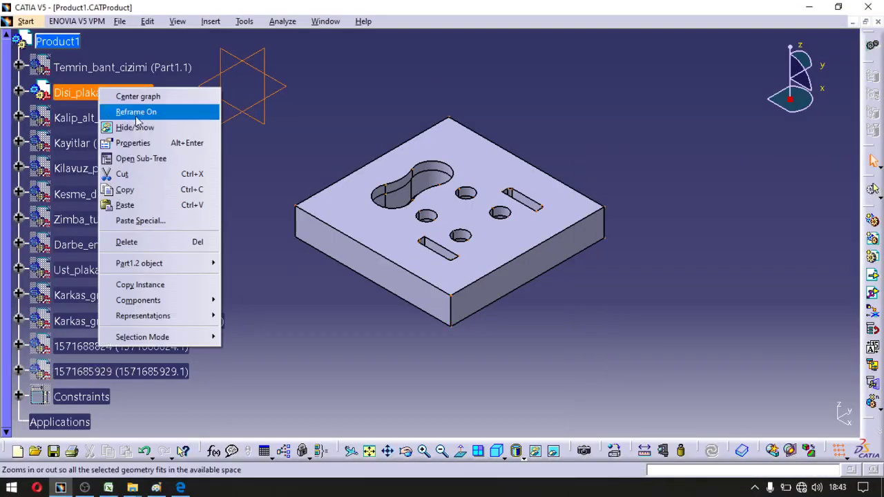
{"action": "left_click", "coordinate": [134, 127]}
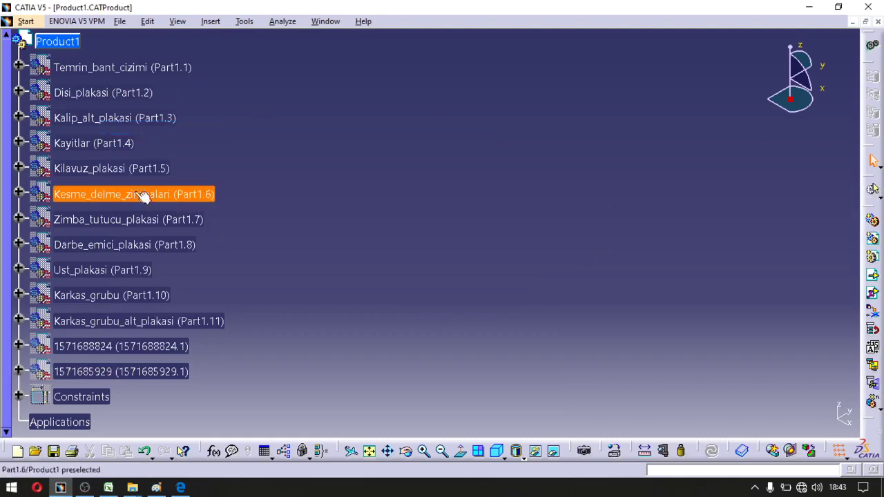
{"action": "right_click", "coordinate": [121, 169]}
{"action": "left_click", "coordinate": [160, 214]}
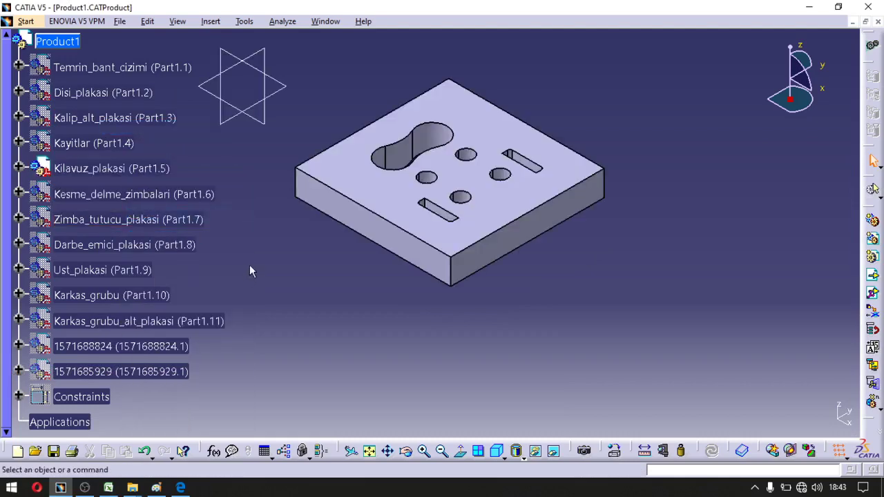
- Measure Kilavuz_plakasi's 32 mm thickness and 196,5 mm bottom edge, then return to Excel
{"action": "left_click_drag", "start_coordinate": [249, 265], "coordinate": [402, 356]}
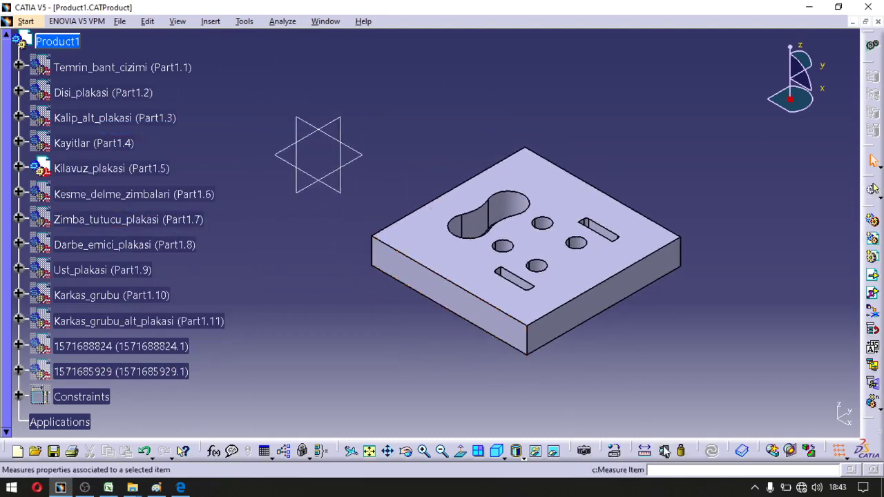
{"action": "left_click", "coordinate": [664, 451]}
{"action": "left_click", "coordinate": [528, 339]}
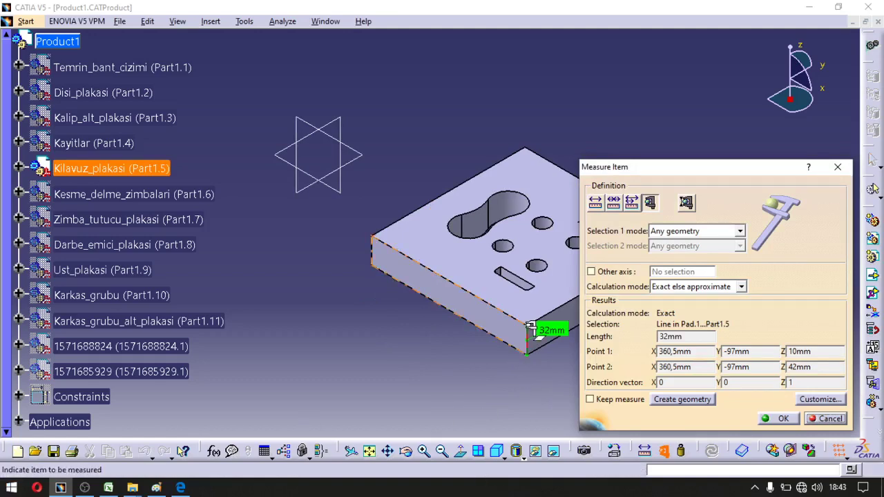
{"action": "left_click", "coordinate": [501, 311]}
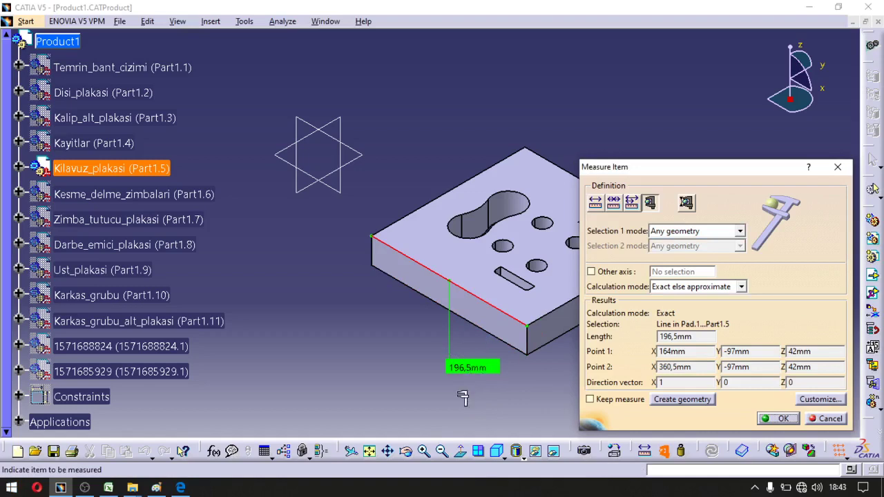
{"action": "mouse_move", "coordinate": [126, 489]}
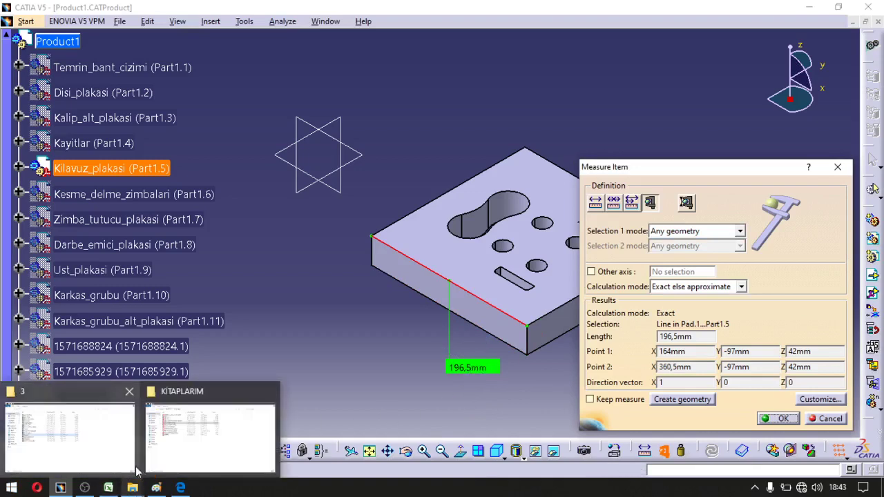
{"action": "left_click", "coordinate": [116, 489]}
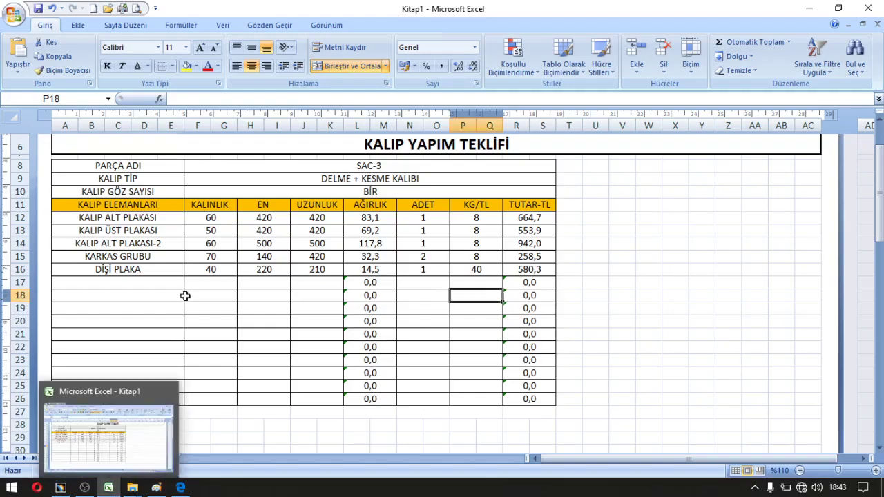
- Enter row 17 dimensions: thickness 40, width 220, length 220
{"action": "left_click", "coordinate": [209, 282]}
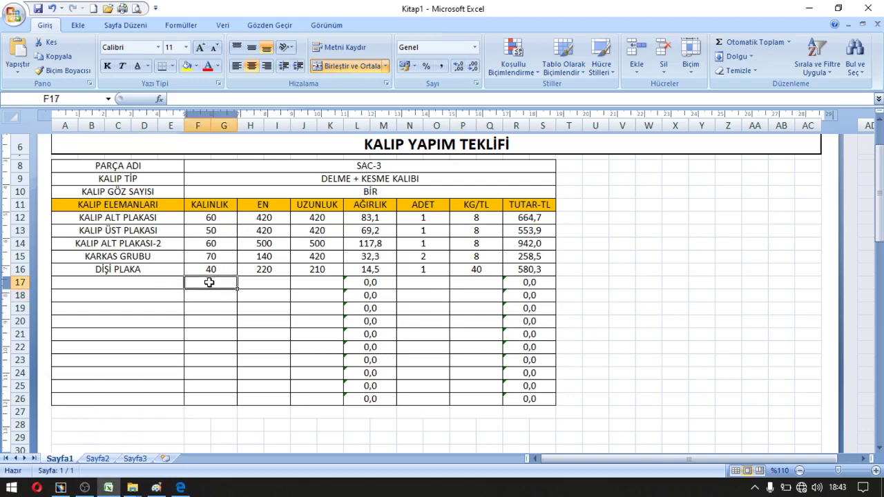
{"action": "type", "text": "40"}
{"action": "left_click", "coordinate": [260, 284]}
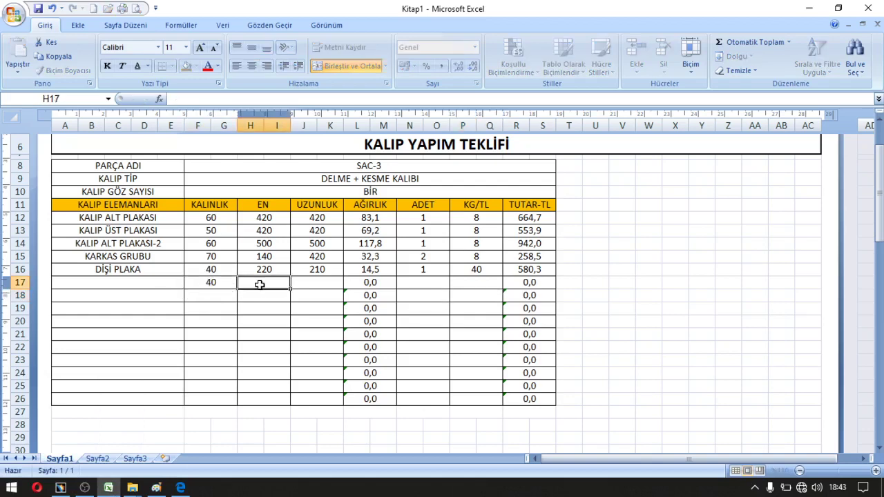
{"action": "type", "text": "220"}
{"action": "left_click", "coordinate": [309, 282]}
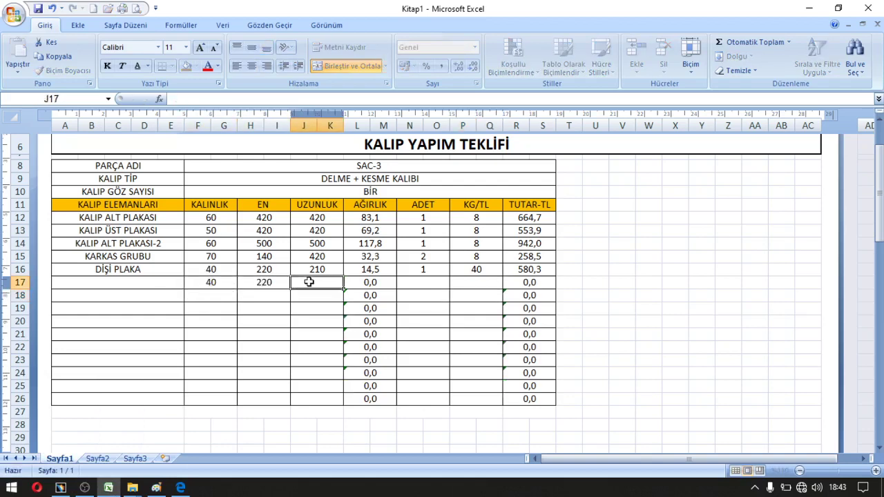
{"action": "type", "text": "220"}
{"action": "left_click", "coordinate": [277, 322]}
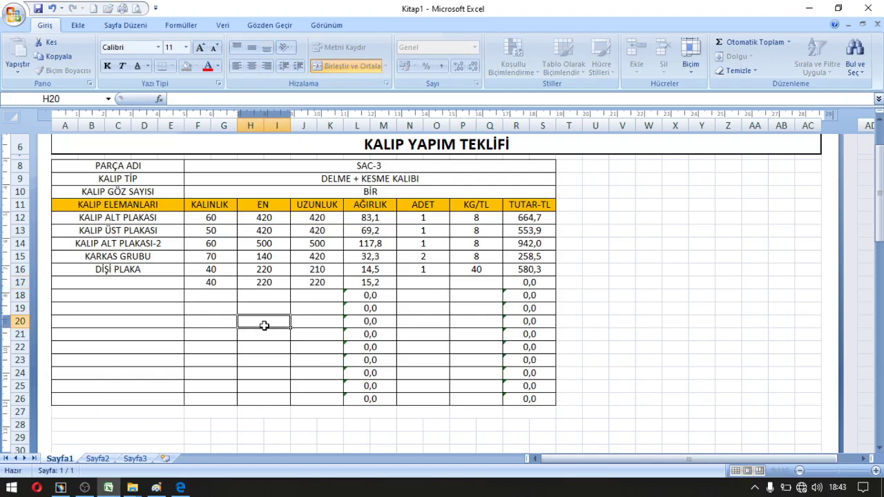
- Name row 17 KILAVUZ PLAKA with quantity 1 and price 8 TL/kg
{"action": "left_click", "coordinate": [112, 283]}
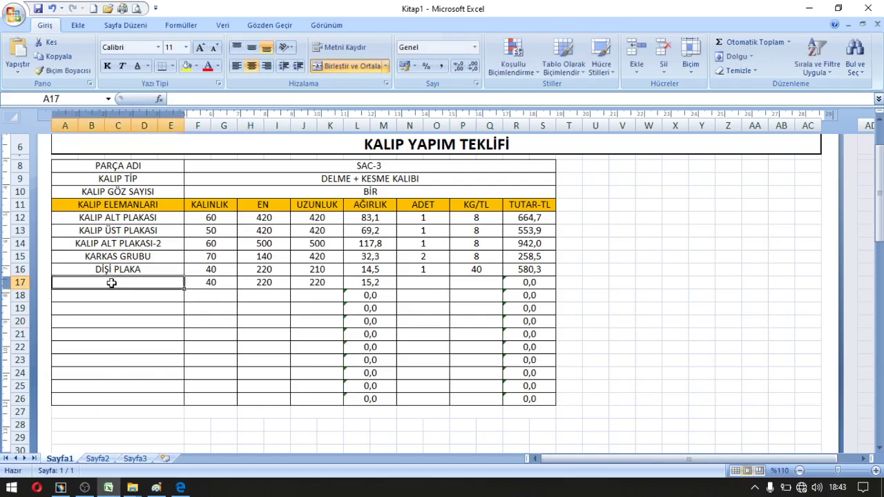
{"action": "type", "text": "KILAV"}
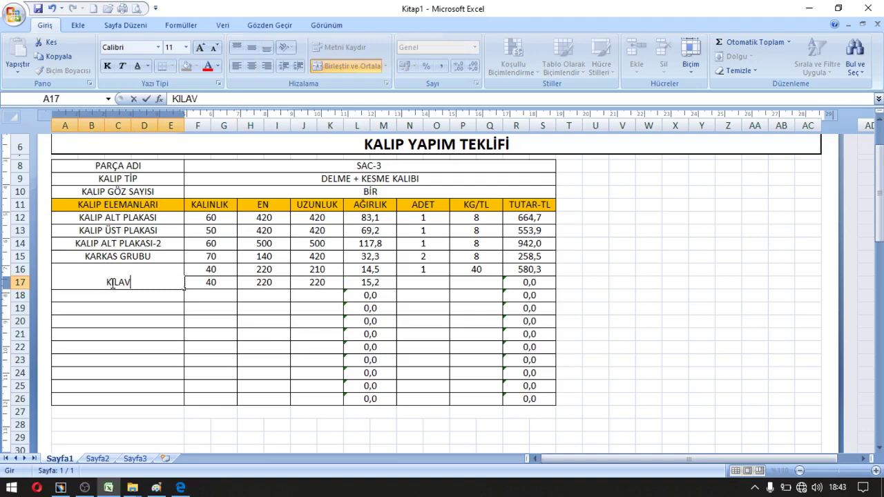
{"action": "type", "text": "UZ PLAKA"}
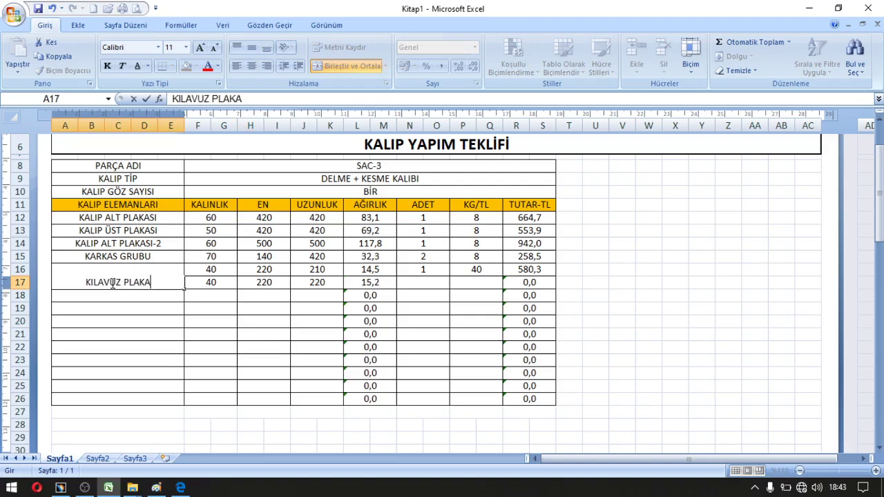
{"action": "left_click", "coordinate": [315, 349]}
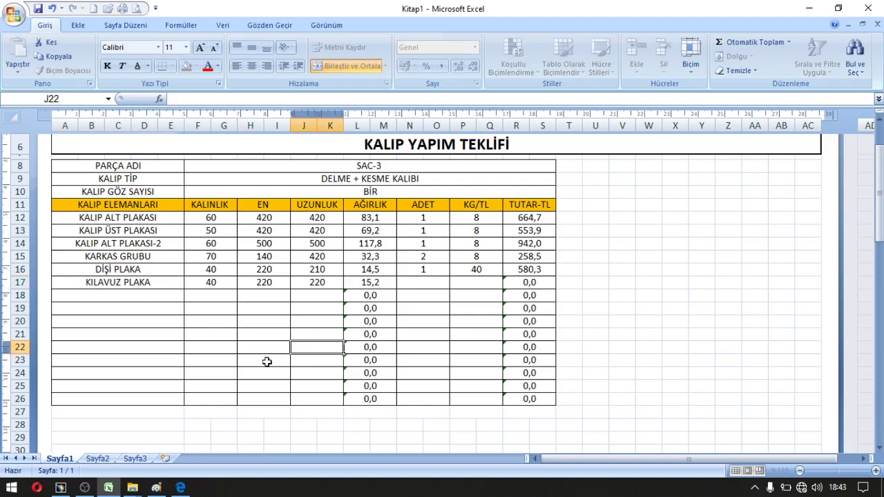
{"action": "left_click", "coordinate": [422, 284]}
{"action": "type", "text": "1"}
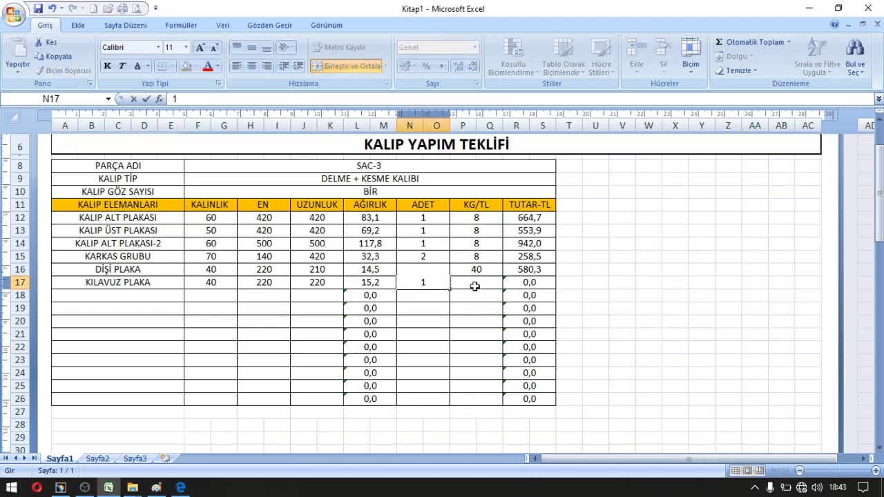
{"action": "left_click", "coordinate": [474, 286]}
{"action": "type", "text": "8"}
{"action": "left_click", "coordinate": [442, 332]}
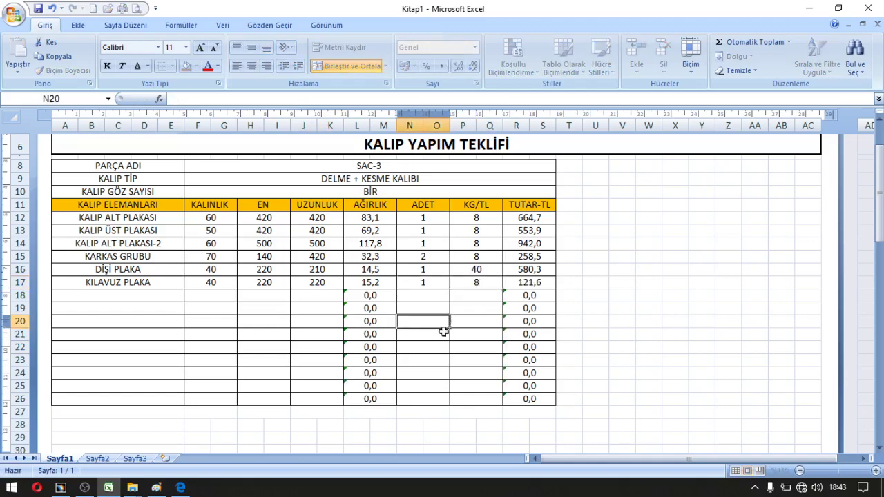
{"action": "left_click", "coordinate": [60, 488]}
- Close the measurement results and swap Kilavuz_plakasi for Zimba_tutucu_plakasi in the CATIA view
{"action": "right_click", "coordinate": [135, 168]}
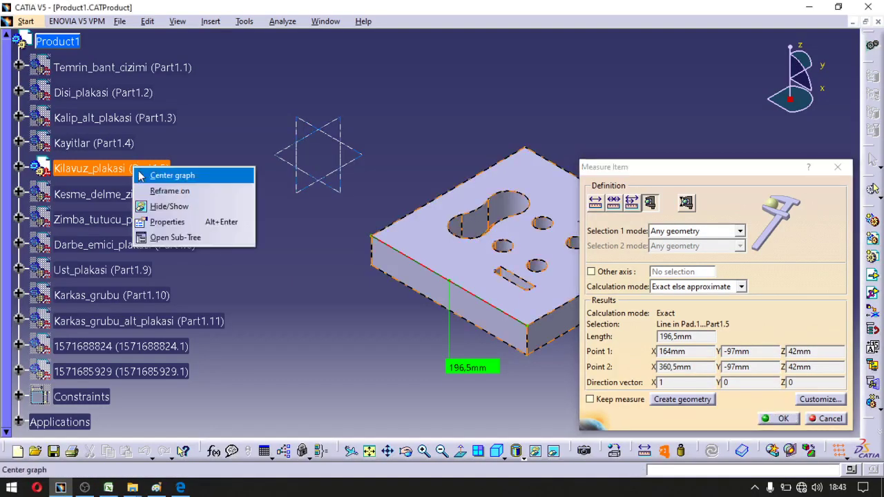
{"action": "left_click", "coordinate": [159, 206]}
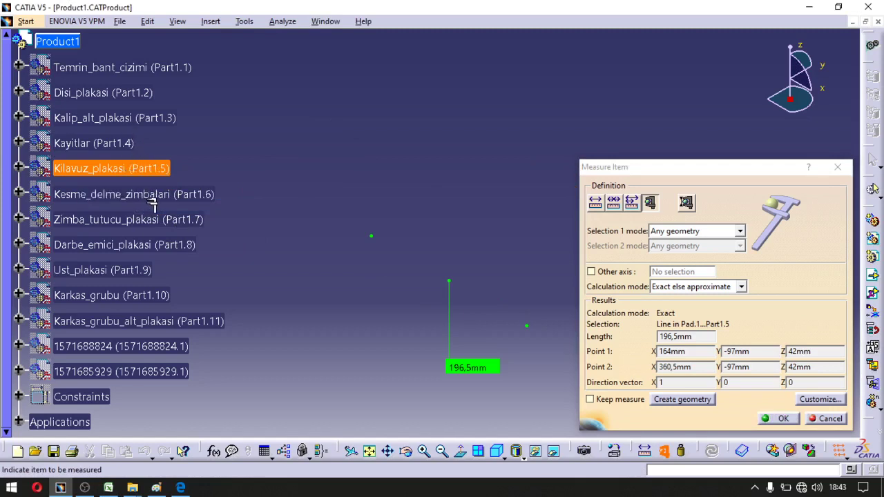
{"action": "left_click", "coordinate": [848, 173]}
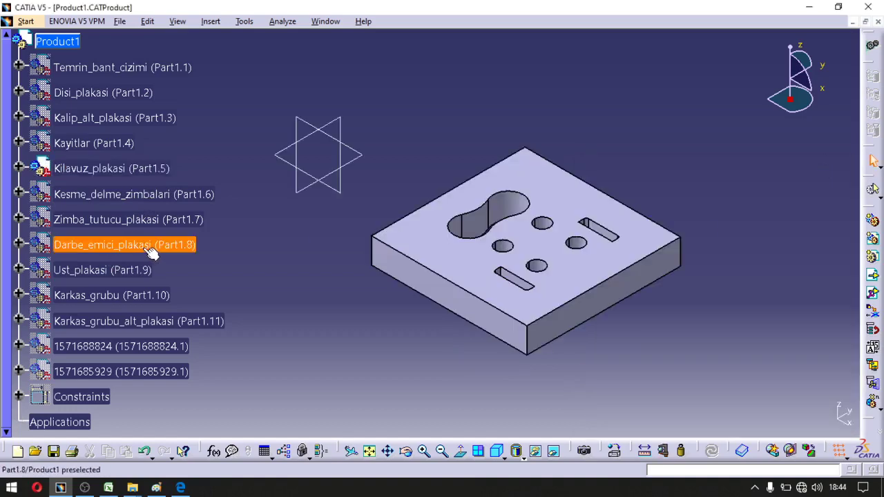
{"action": "right_click", "coordinate": [138, 171]}
{"action": "left_click", "coordinate": [163, 209]}
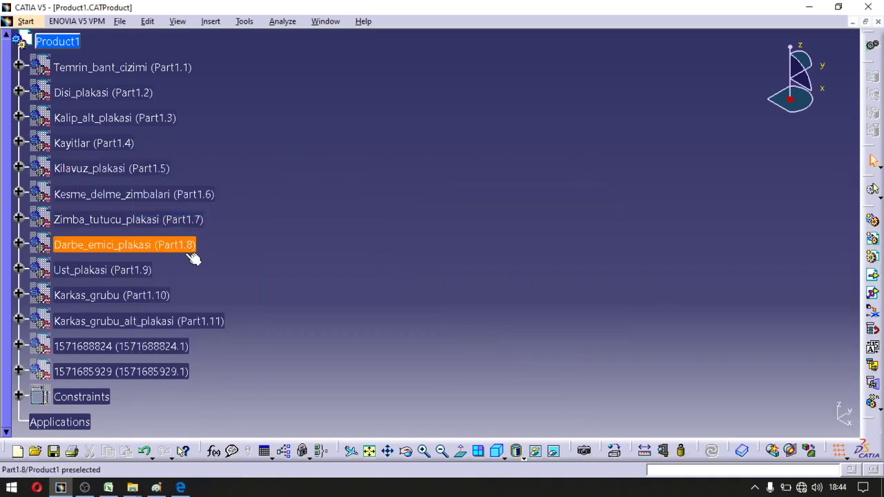
{"action": "right_click", "coordinate": [173, 220]}
{"action": "left_click", "coordinate": [207, 261]}
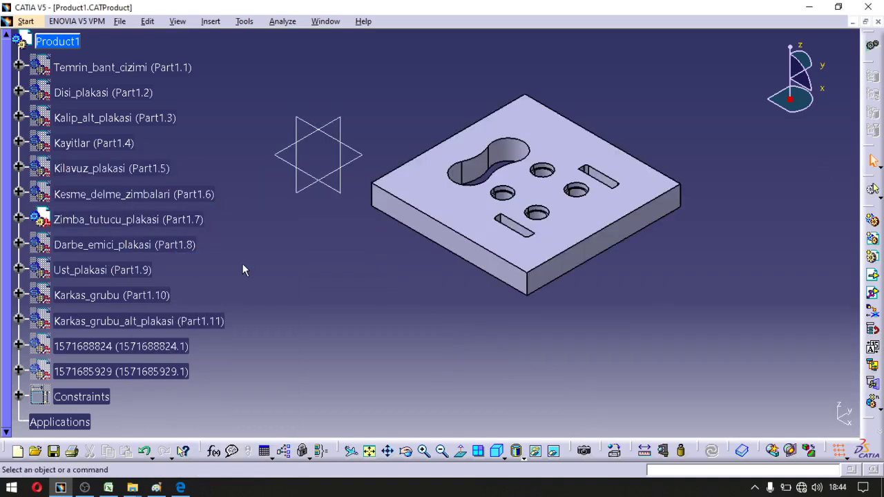
{"action": "left_click", "coordinate": [109, 488]}
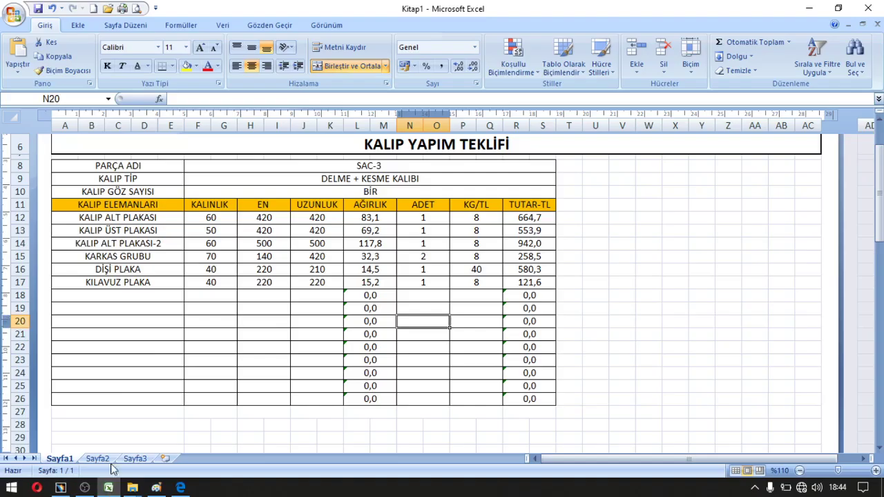
- Enter ZIMBA TUTUCU PLAKASI as the part name in merged cell A18
{"action": "left_click", "coordinate": [104, 298]}
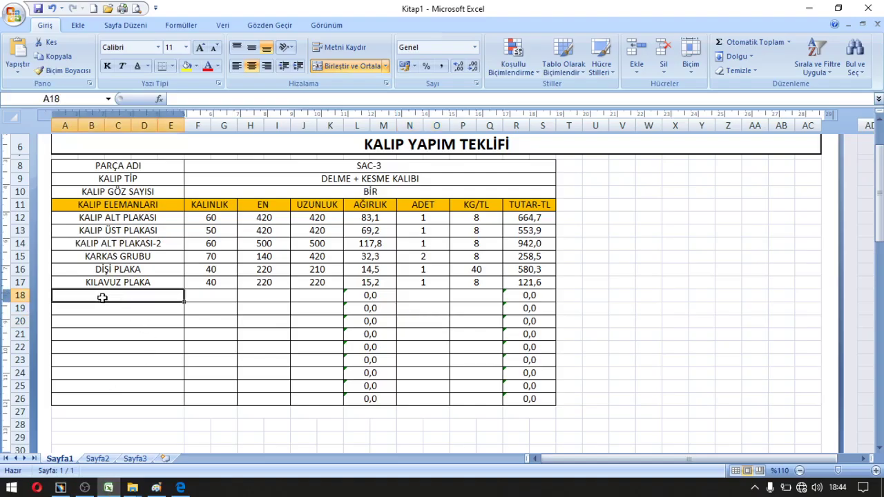
{"action": "type", "text": "ZIMBA TU"}
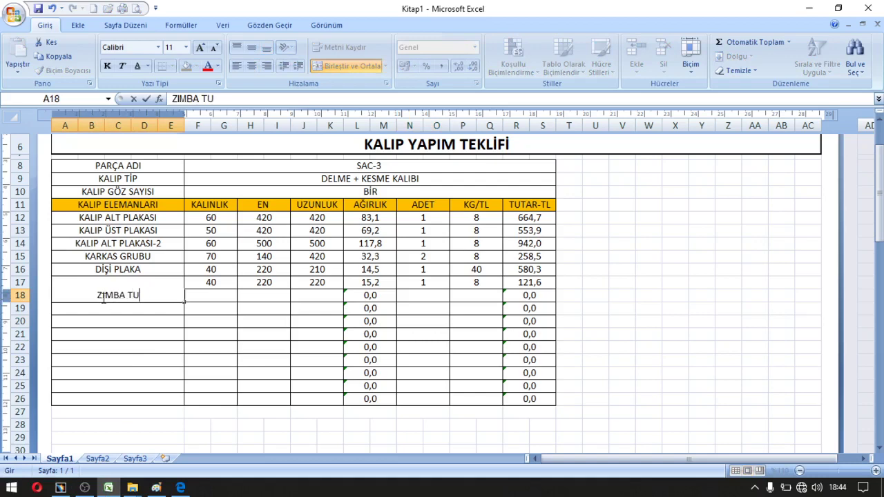
{"action": "type", "text": "TUCU "}
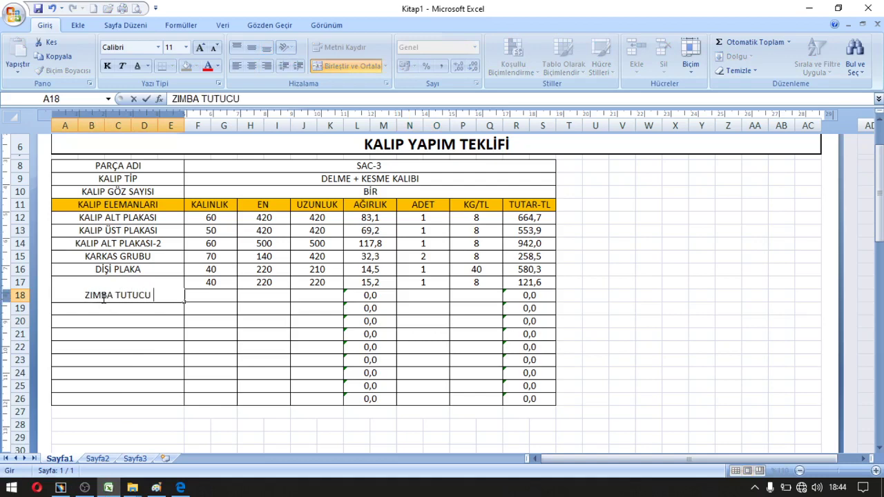
{"action": "type", "text": "PLAKASI"}
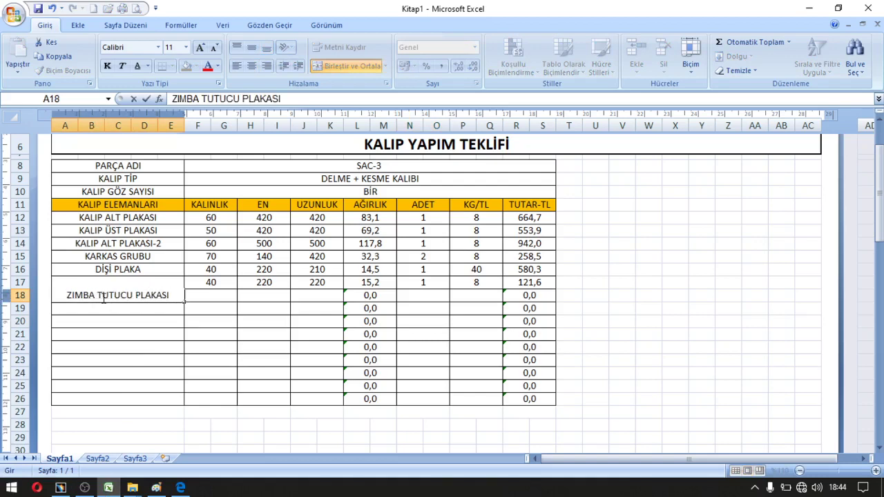
{"action": "left_click", "coordinate": [208, 348]}
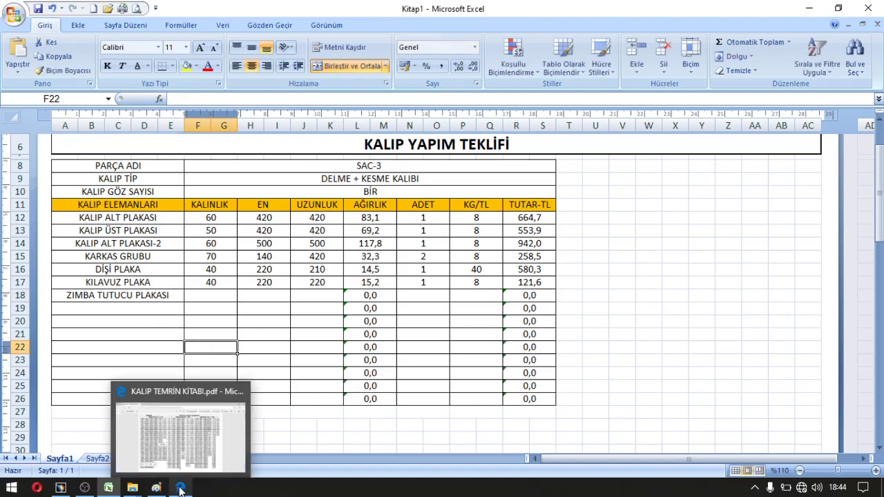
- Measure Zimba_tutucu_plakasi's 25 mm thickness and 196,5 mm front edge, rechecking the thickness
{"action": "mouse_move", "coordinate": [127, 490]}
{"action": "left_click", "coordinate": [61, 487]}
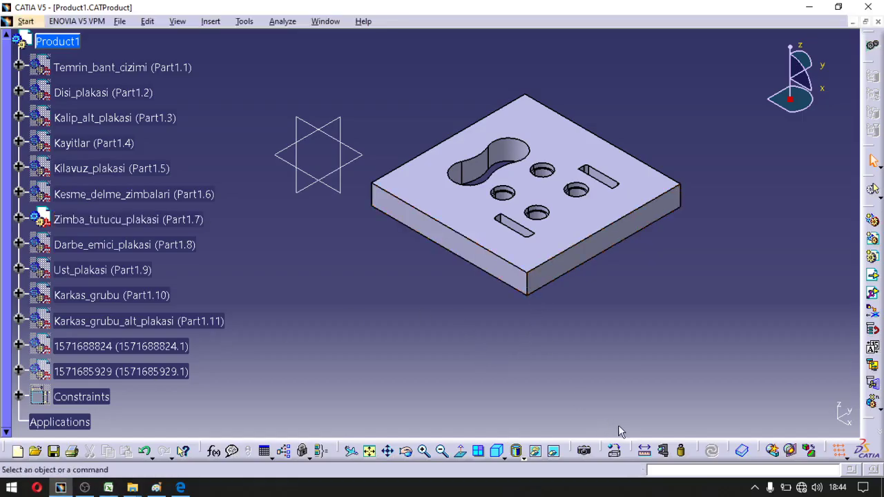
{"action": "left_click", "coordinate": [664, 452]}
{"action": "left_click", "coordinate": [528, 283]}
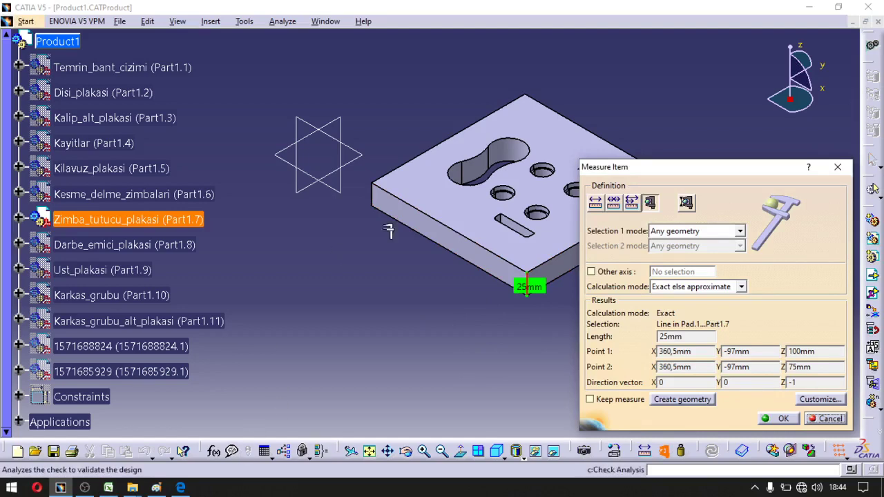
{"action": "left_click", "coordinate": [462, 235]}
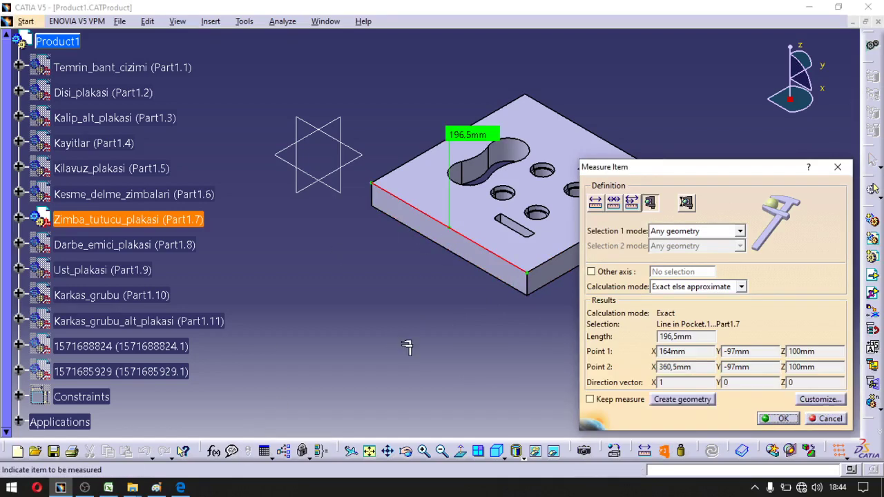
{"action": "left_click", "coordinate": [109, 489]}
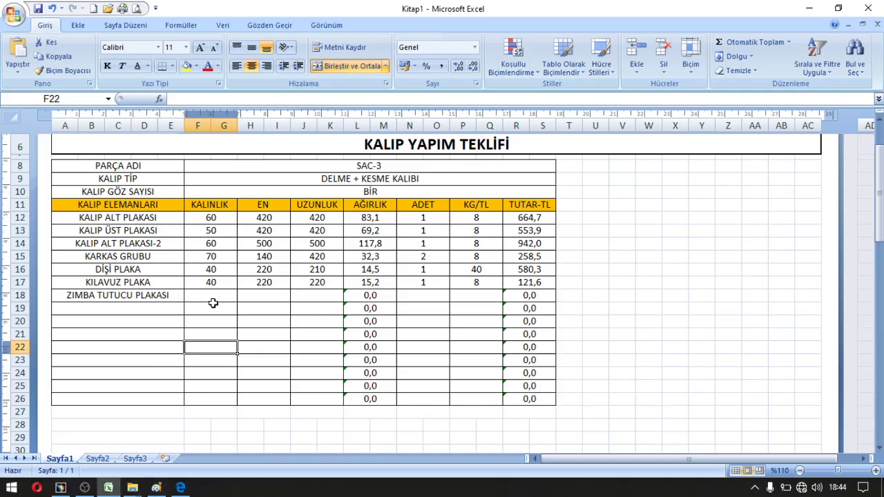
{"action": "left_click", "coordinate": [60, 489]}
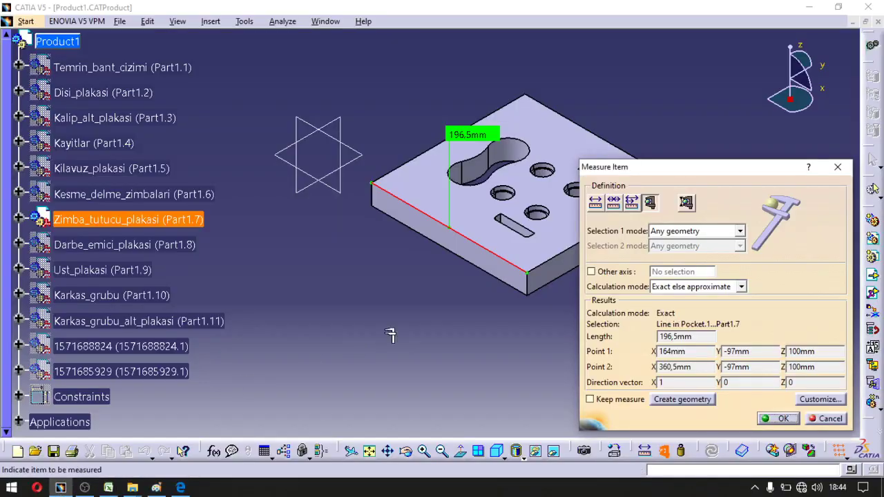
{"action": "left_click", "coordinate": [530, 289]}
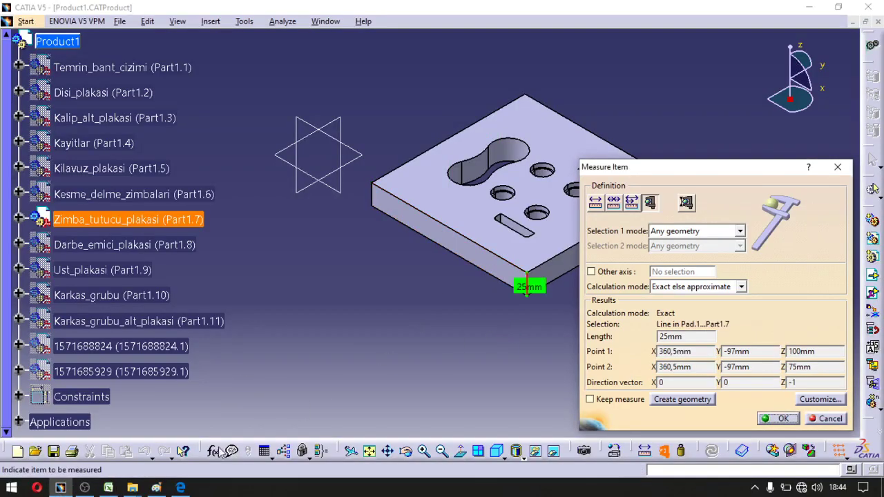
{"action": "left_click", "coordinate": [108, 488]}
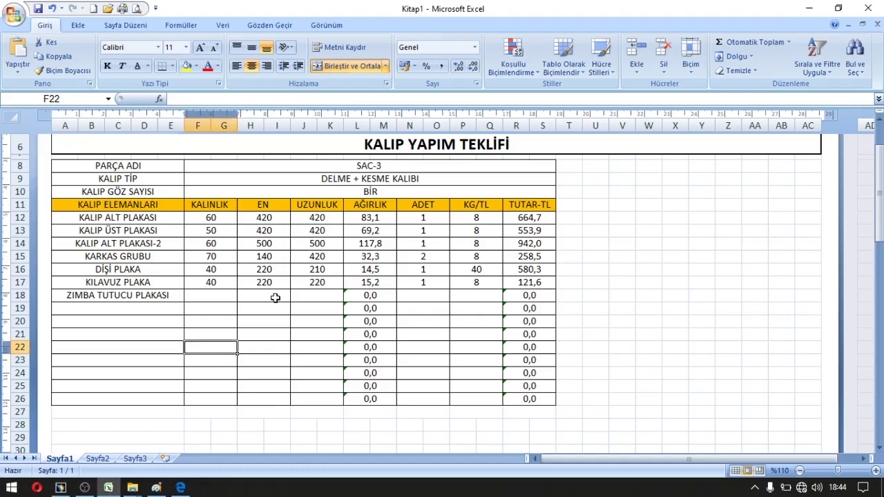
- Give ZIMBA TUTUCU PLAKASI thickness 30, width 220 and length 220 in row 18
{"action": "left_click", "coordinate": [216, 296]}
{"action": "type", "text": "30"}
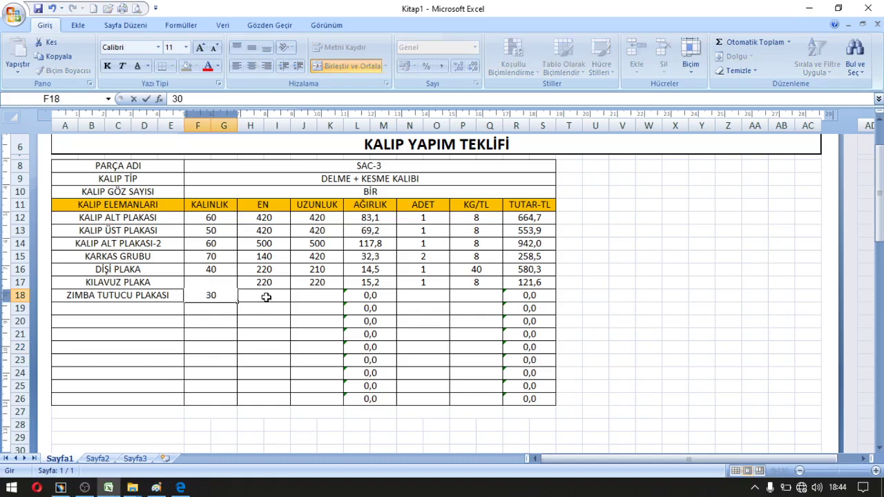
{"action": "left_click", "coordinate": [266, 298]}
{"action": "type", "text": "220"}
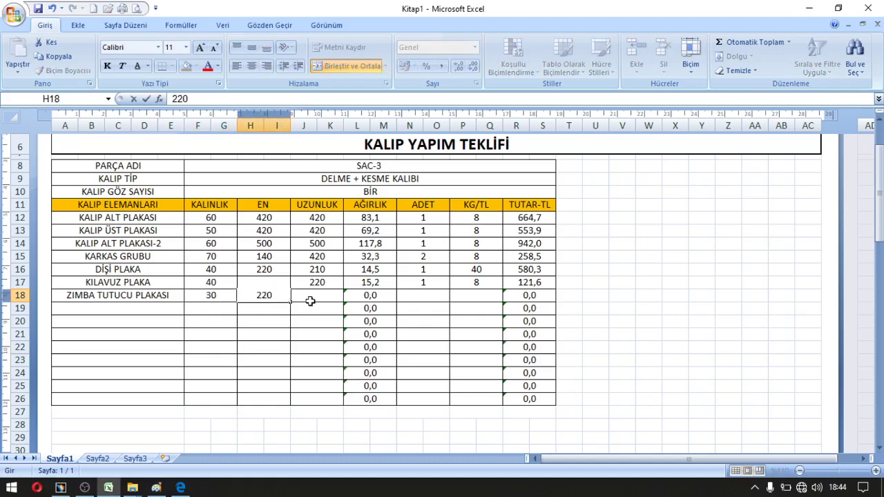
{"action": "left_click", "coordinate": [310, 301]}
{"action": "type", "text": "220"}
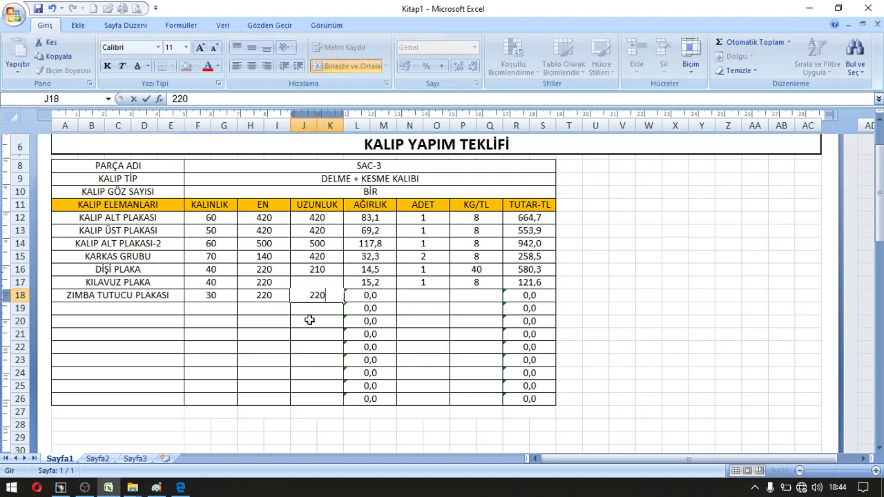
{"action": "left_click", "coordinate": [310, 320]}
- Correct DİŞİ PLAKA's length in J16 from 210 to 220
{"action": "left_click", "coordinate": [321, 269]}
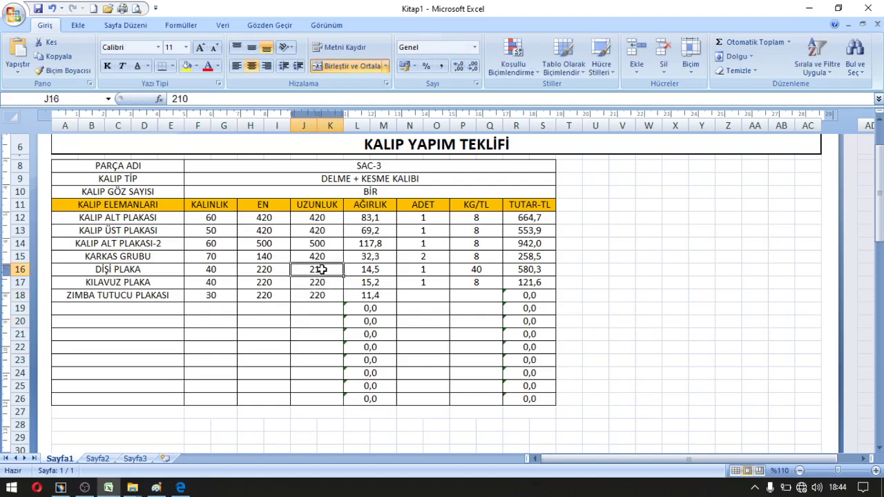
{"action": "type", "text": "220"}
{"action": "left_click", "coordinate": [295, 336]}
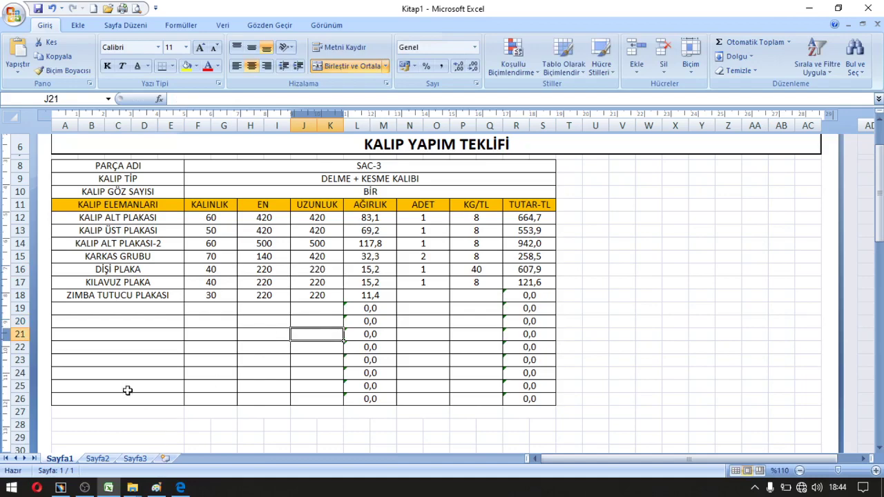
- Dismiss the old measurement, hide Zimba_tutucu_plakasi and show Darbe_emici_plakasi
{"action": "left_click", "coordinate": [61, 488]}
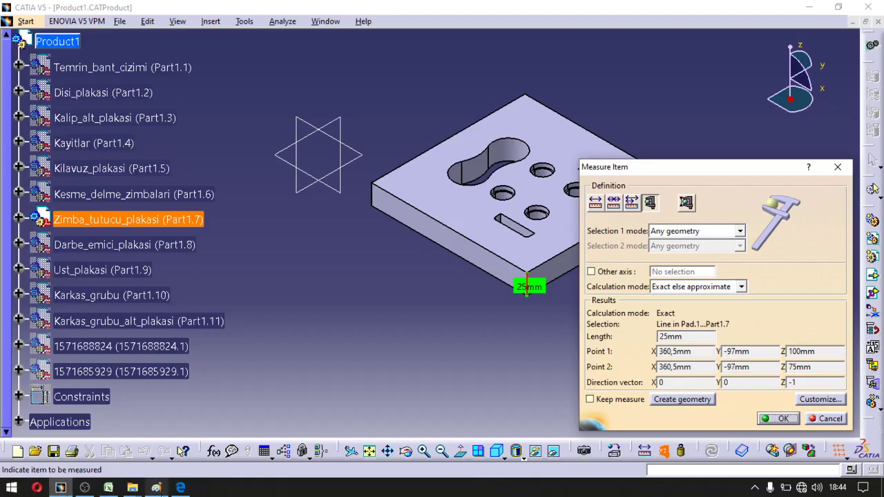
{"action": "left_click", "coordinate": [828, 419]}
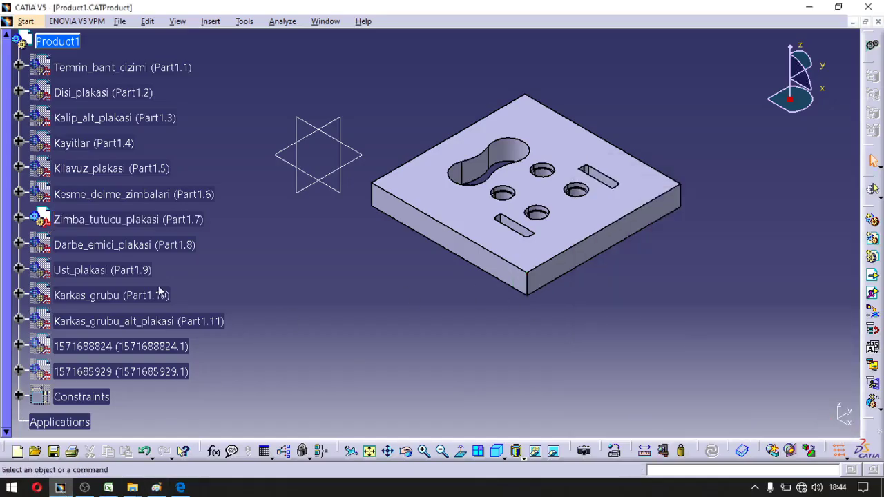
{"action": "right_click", "coordinate": [145, 219]}
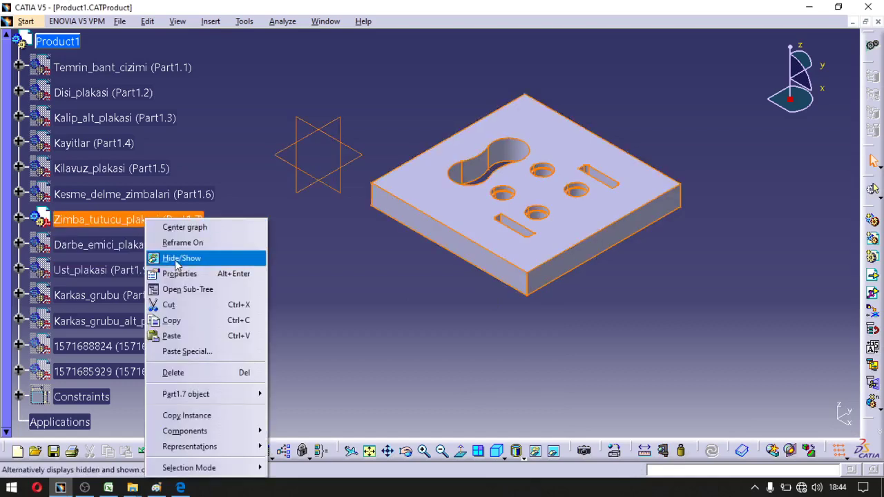
{"action": "left_click", "coordinate": [177, 262]}
{"action": "right_click", "coordinate": [165, 245]}
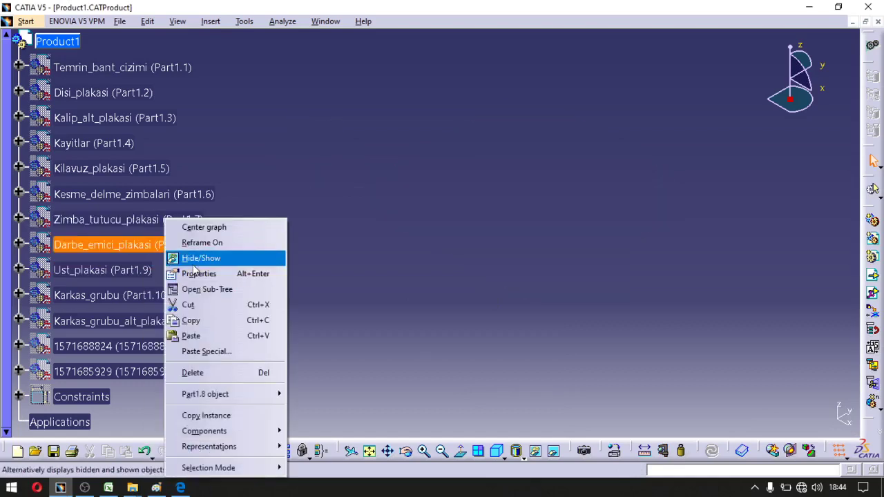
{"action": "left_click", "coordinate": [196, 260]}
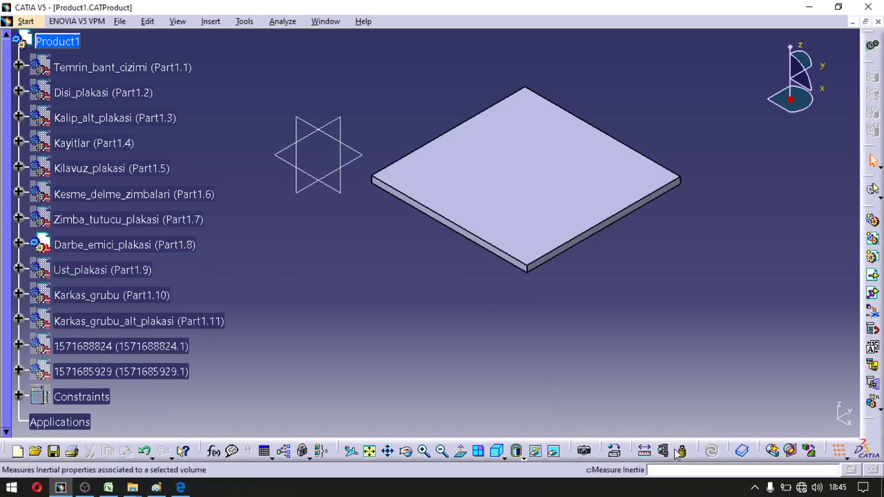
- Measure the Darbe_emici_plakasi plate's corner edge, reading an 8mm thickness
{"action": "left_click", "coordinate": [646, 449]}
{"action": "scroll", "coordinate": [509, 316], "scroll_direction": "up", "scroll_amount": 2}
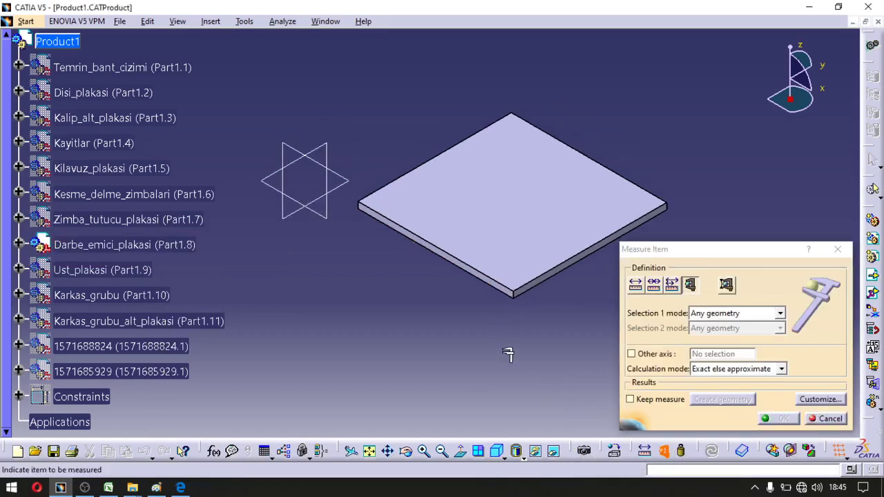
{"action": "scroll", "coordinate": [515, 338], "scroll_direction": "up", "scroll_amount": 3}
{"action": "scroll", "coordinate": [493, 292], "scroll_direction": "down", "scroll_amount": 3}
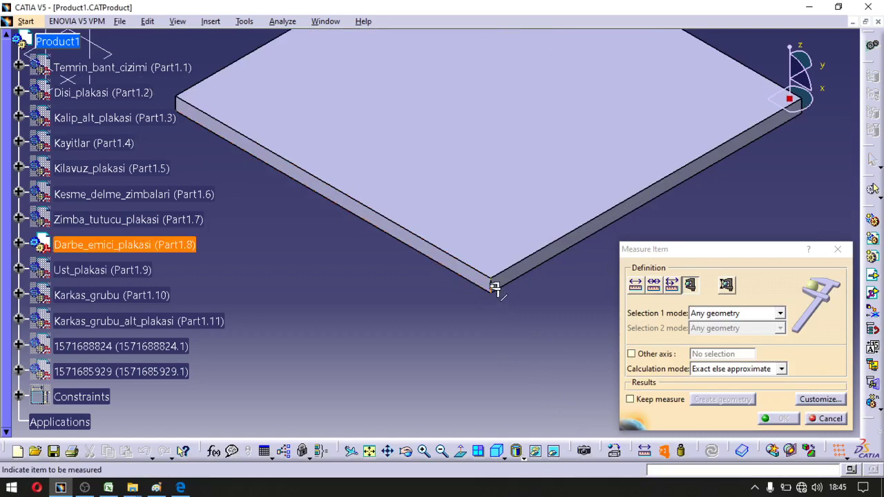
{"action": "left_click", "coordinate": [488, 290]}
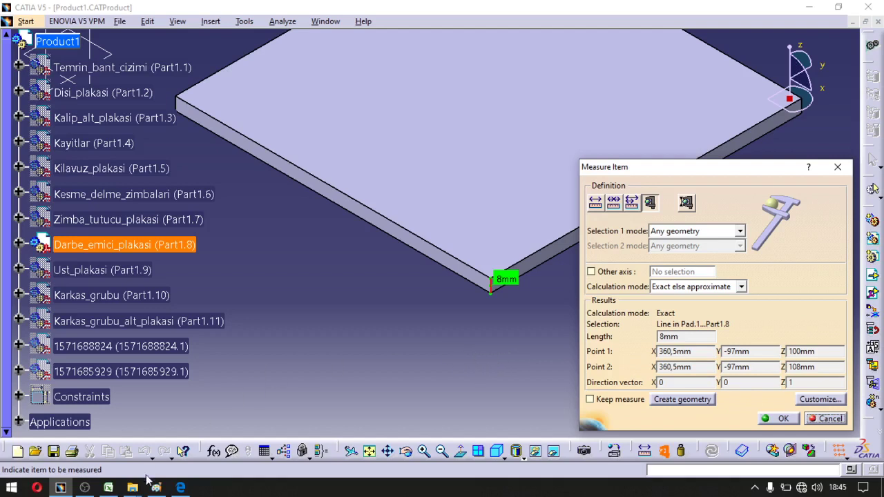
{"action": "left_click", "coordinate": [110, 488]}
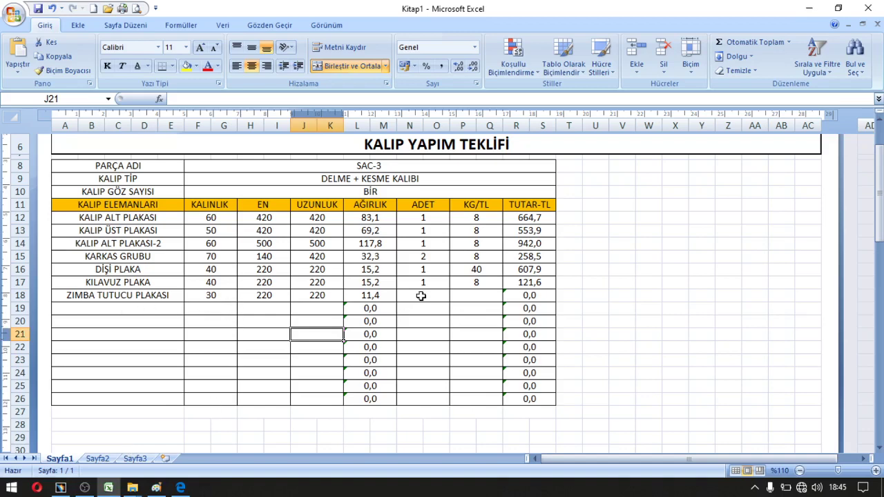
- Enter a row 19 part named DARBE EMİCİ PALAKSI, sized 10 × 220 × 220
{"action": "left_click", "coordinate": [123, 308]}
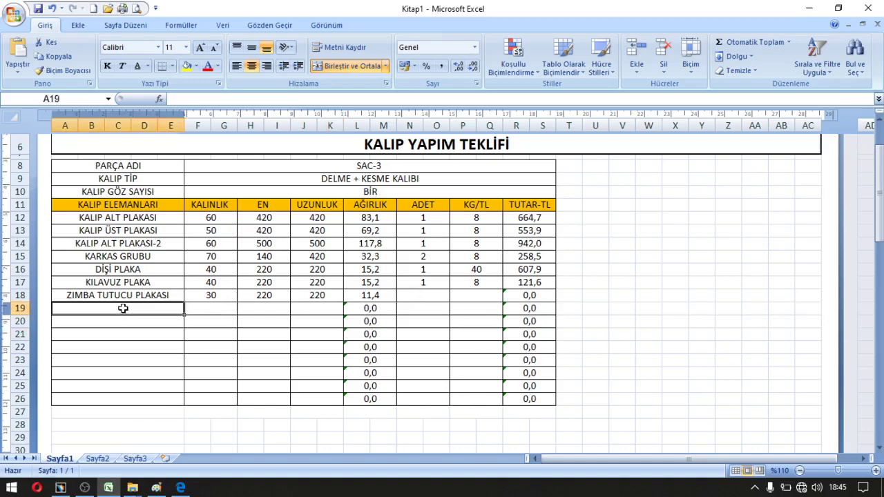
{"action": "type", "text": "DAR"}
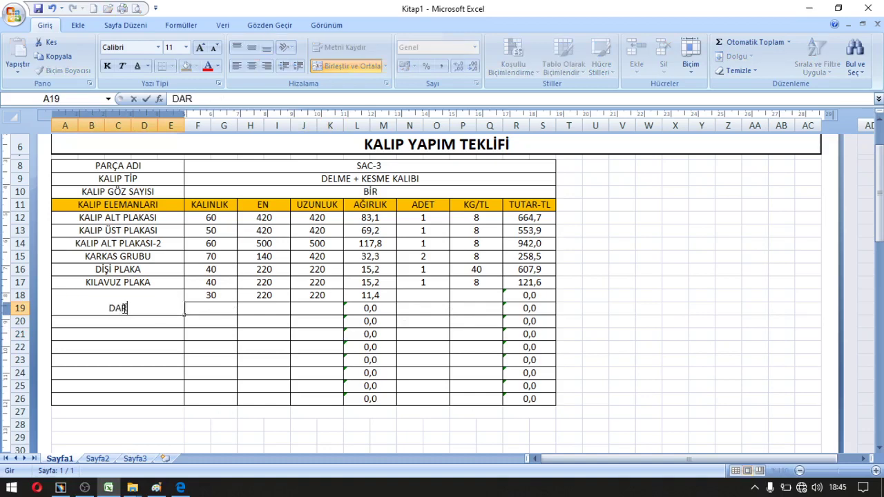
{"action": "type", "text": "BE EMİ"}
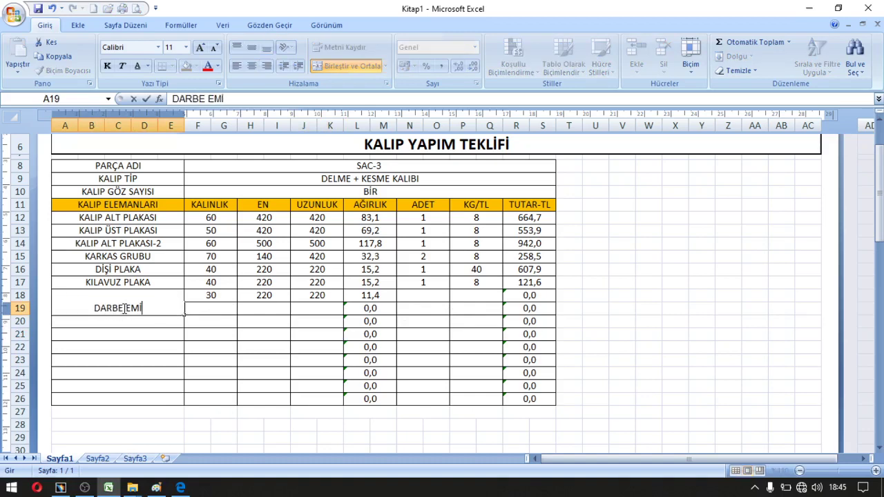
{"action": "type", "text": "Cİ PALAKS"}
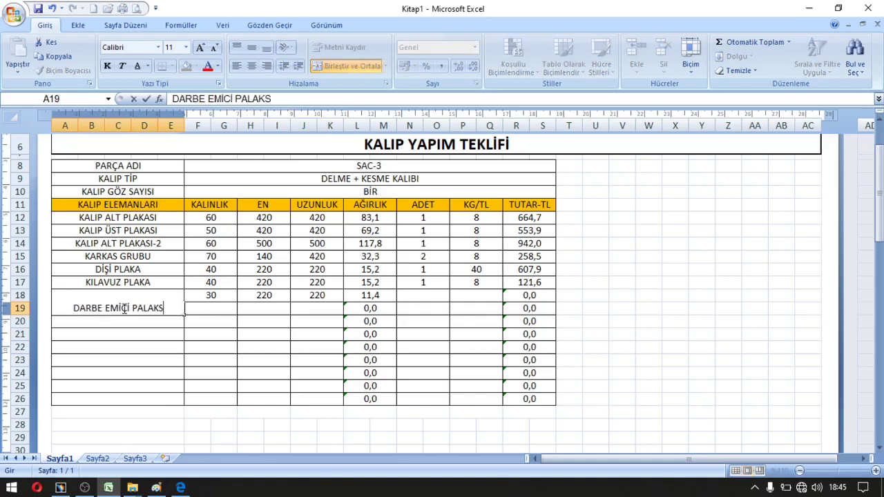
{"action": "type", "text": "I"}
{"action": "left_click", "coordinate": [210, 311]}
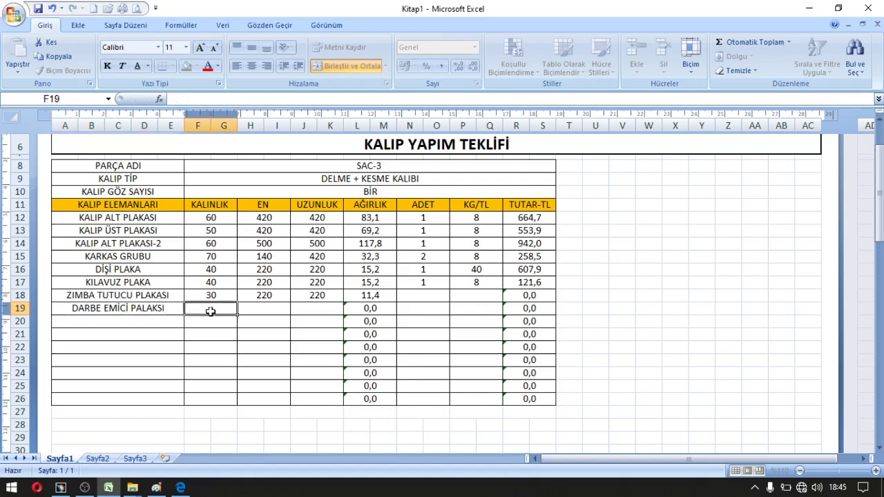
{"action": "type", "text": "10"}
{"action": "left_click", "coordinate": [266, 308]}
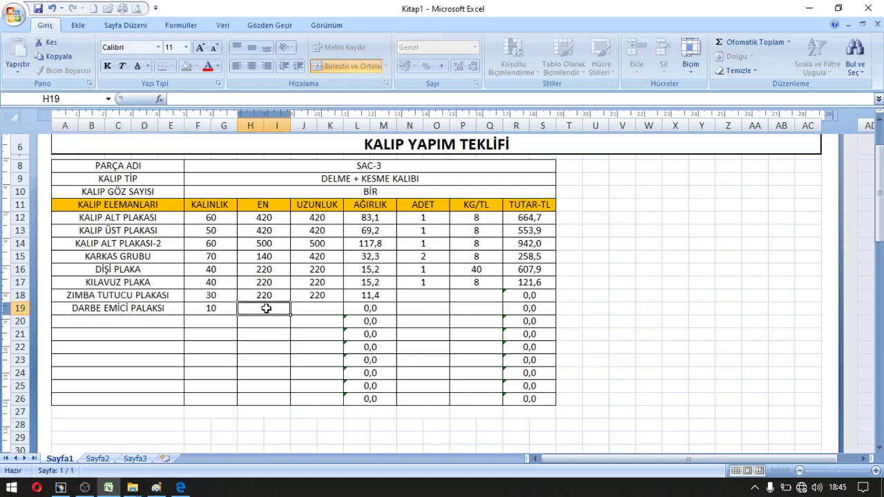
{"action": "type", "text": "220"}
{"action": "left_click", "coordinate": [304, 310]}
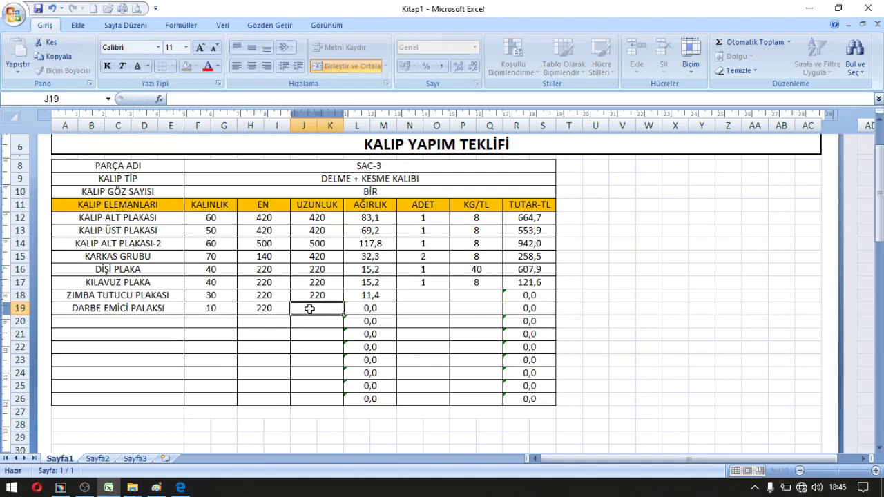
{"action": "type", "text": "220"}
{"action": "left_click", "coordinate": [315, 341]}
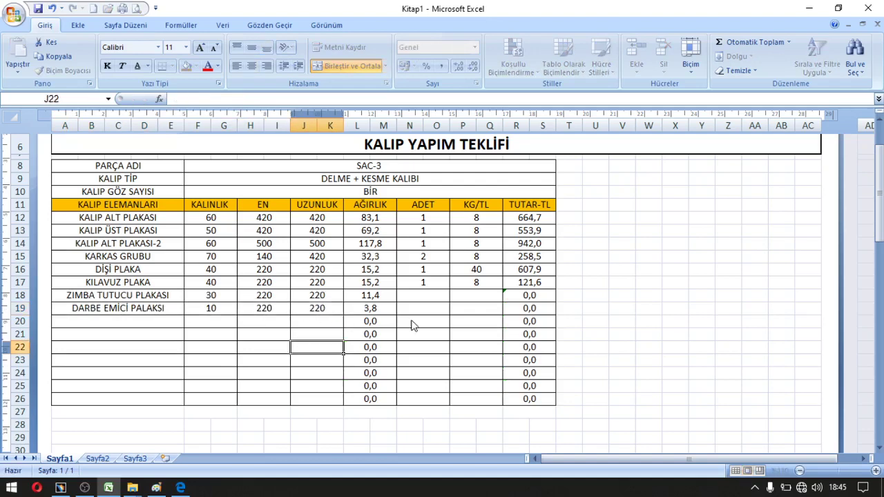
- Set quantity 1 for rows 18 and 19, priced 8 TL/kg and 40 TL/kg respectively
{"action": "left_click", "coordinate": [428, 308]}
{"action": "type", "text": "1"}
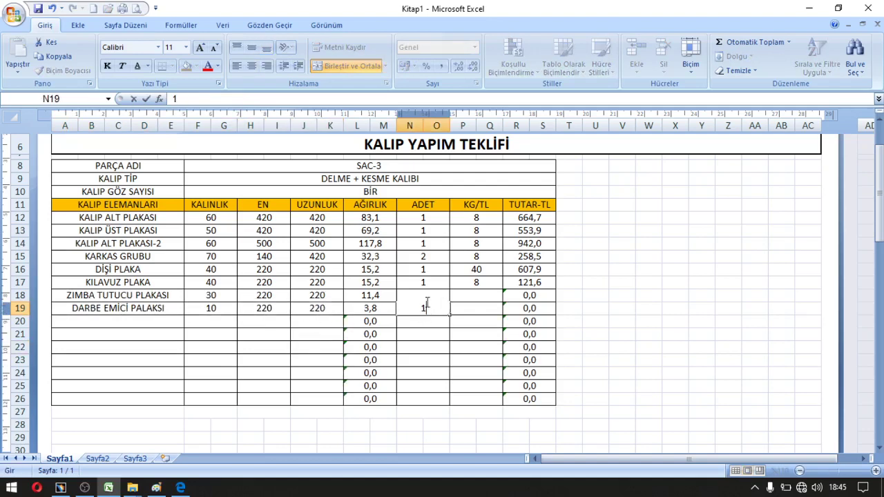
{"action": "left_click", "coordinate": [425, 295]}
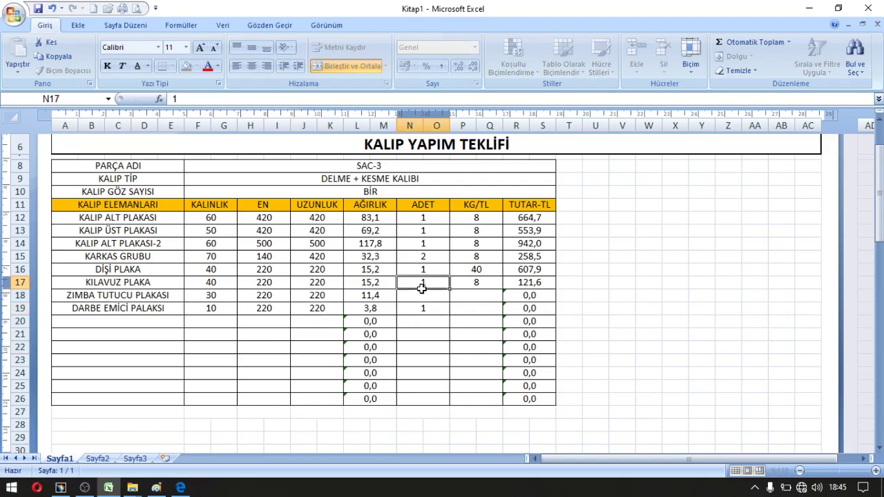
{"action": "type", "text": "1"}
{"action": "left_click", "coordinate": [426, 331]}
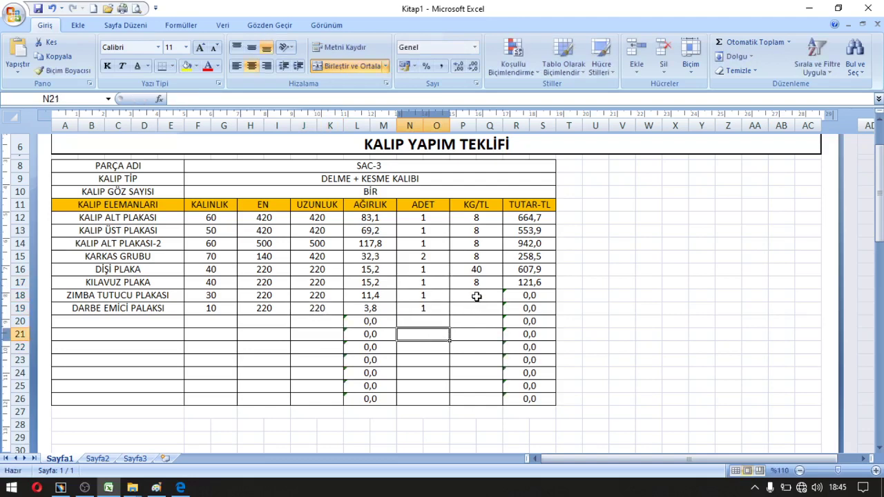
{"action": "left_click", "coordinate": [477, 297]}
{"action": "type", "text": "8"}
{"action": "left_click", "coordinate": [480, 309]}
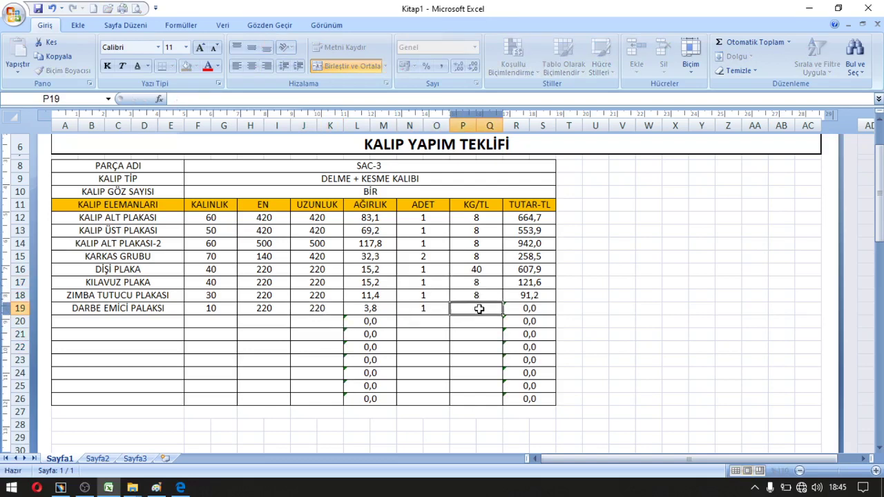
{"action": "type", "text": "40"}
{"action": "left_click", "coordinate": [442, 347]}
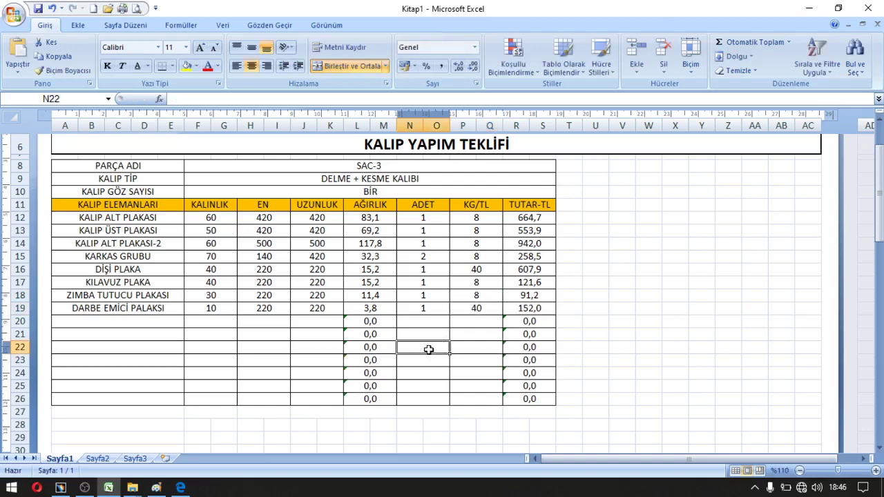
- Correct the row 19 part name's spelling to DARBE EMİCİ PLAKASI
{"action": "left_click", "coordinate": [143, 271]}
{"action": "left_click", "coordinate": [145, 310]}
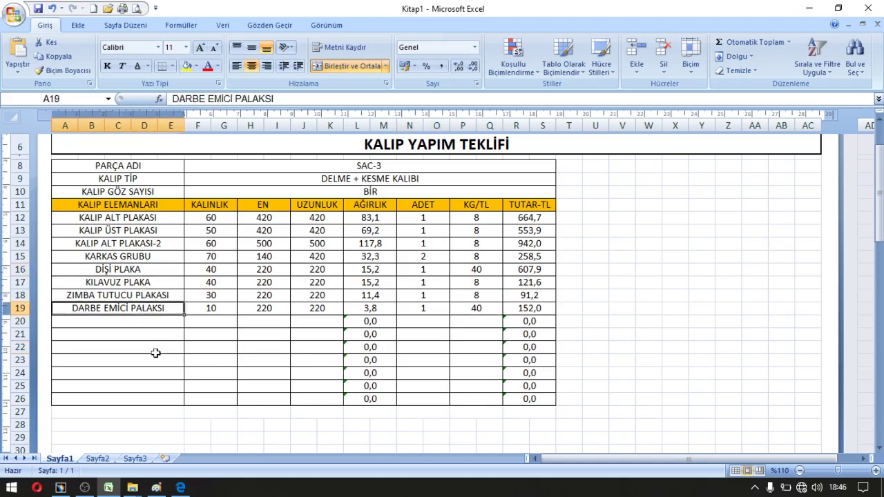
{"action": "double_click", "coordinate": [157, 309]}
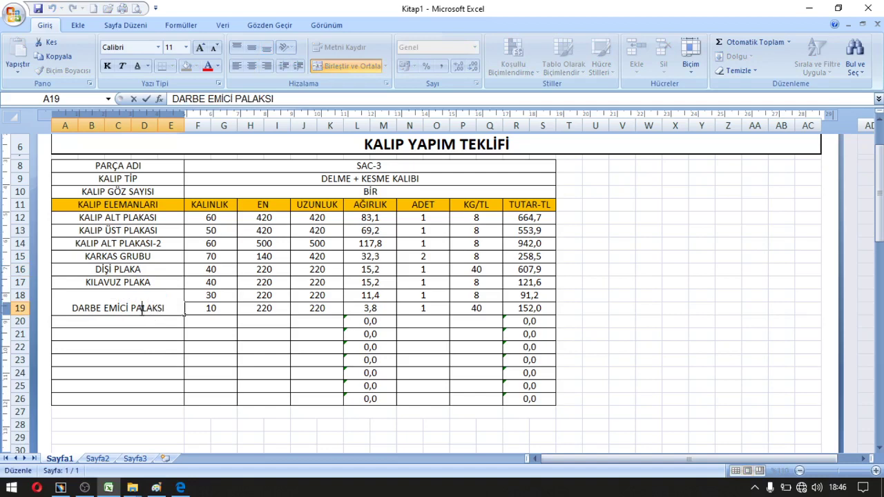
{"action": "left_click", "coordinate": [142, 308]}
{"action": "key", "text": "BackSpace"}
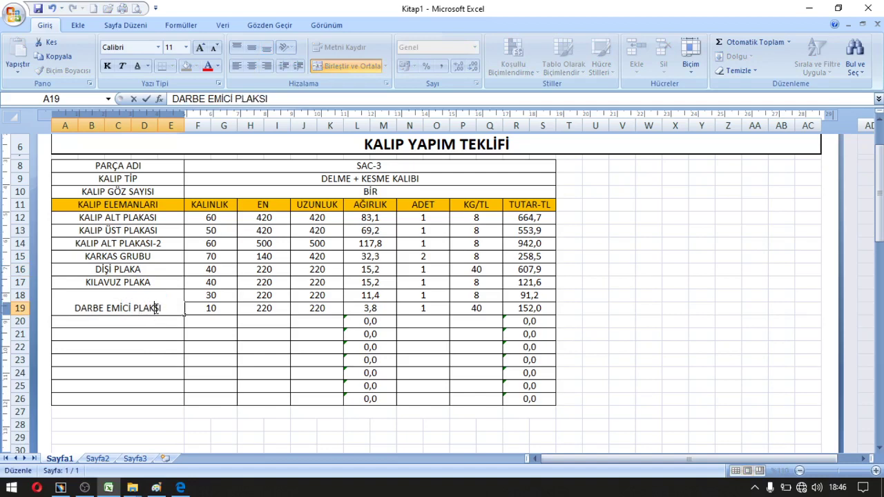
{"action": "type", "text": "A"}
{"action": "left_click", "coordinate": [166, 348]}
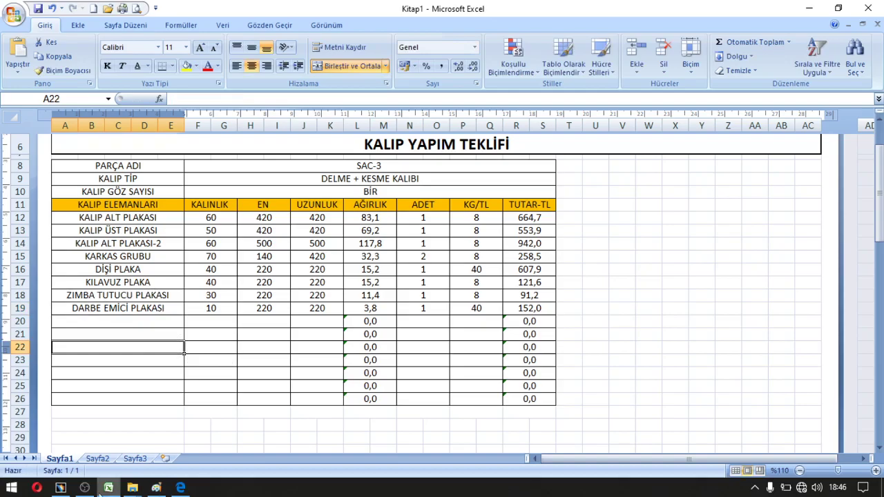
- Close the previous measurement and hide the upper parts, including Darbe_emici_plakasi, to uncover the strips
{"action": "left_click", "coordinate": [59, 488]}
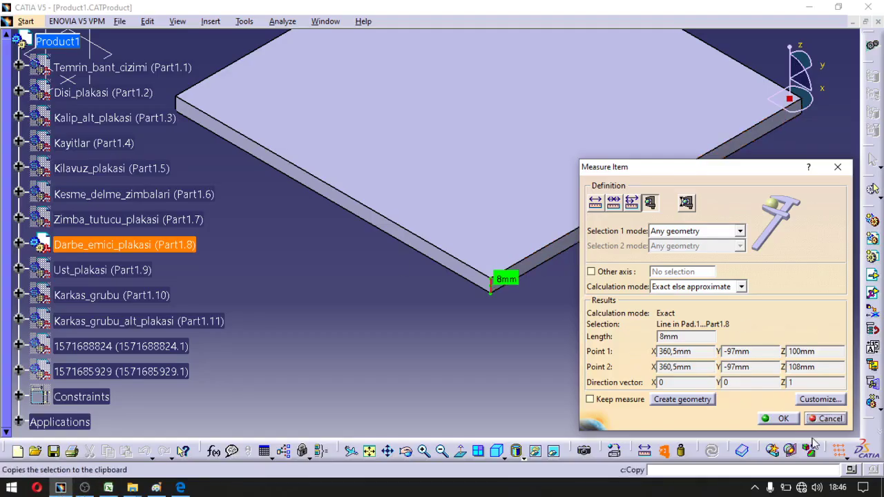
{"action": "left_click", "coordinate": [827, 420]}
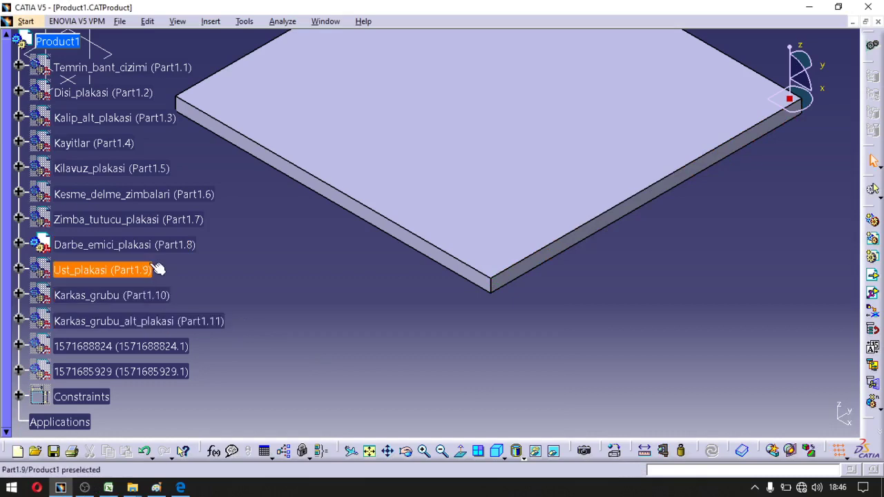
{"action": "right_click", "coordinate": [121, 147]}
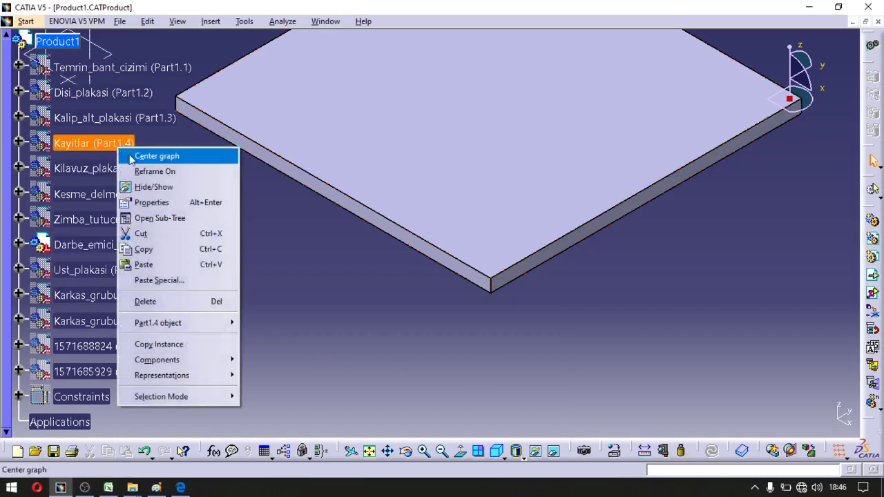
{"action": "left_click", "coordinate": [145, 188]}
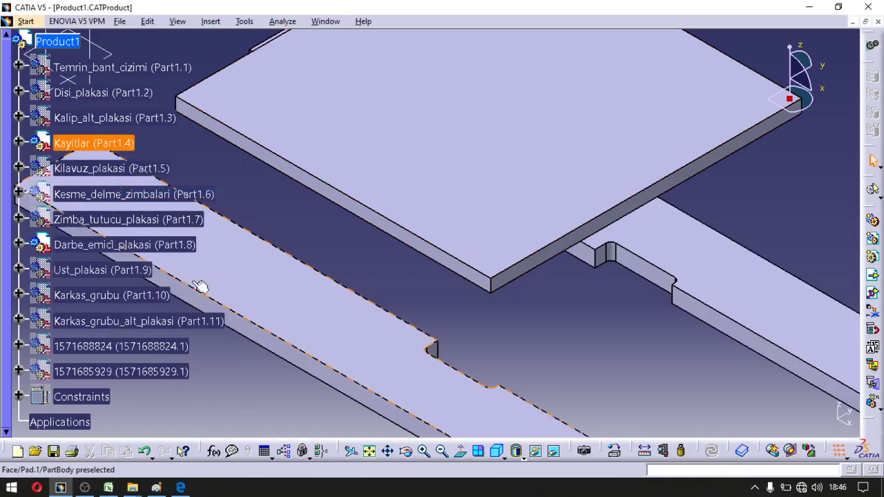
{"action": "right_click", "coordinate": [126, 247]}
{"action": "left_click", "coordinate": [158, 274]}
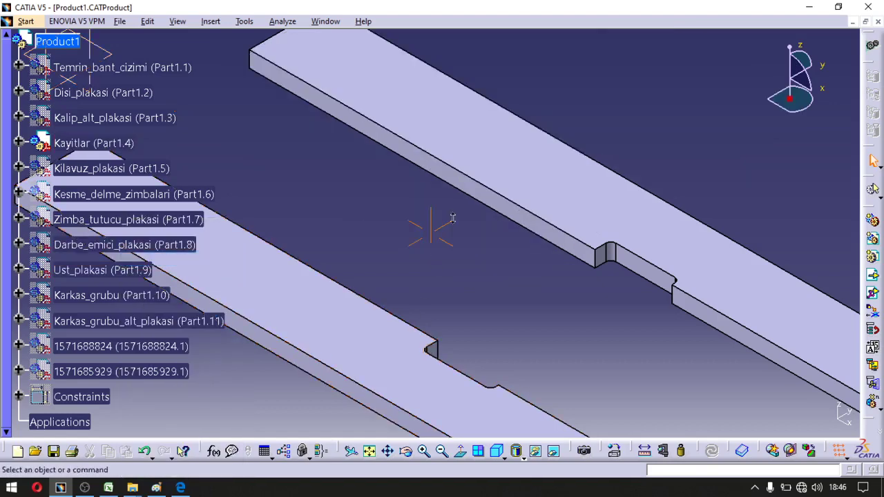
{"action": "left_click_drag", "start_coordinate": [453, 218], "coordinate": [582, 396]}
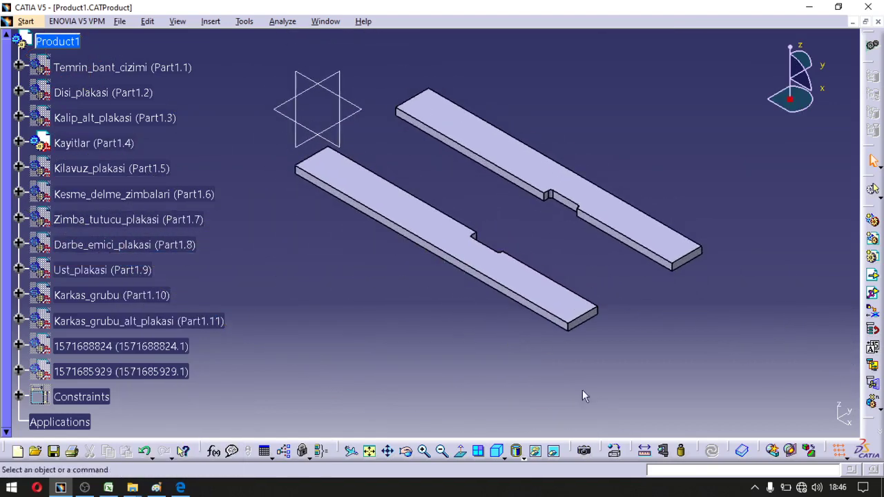
- Measure the Kayitlar strip's end edge, reading a 10mm thickness
{"action": "left_click", "coordinate": [664, 450]}
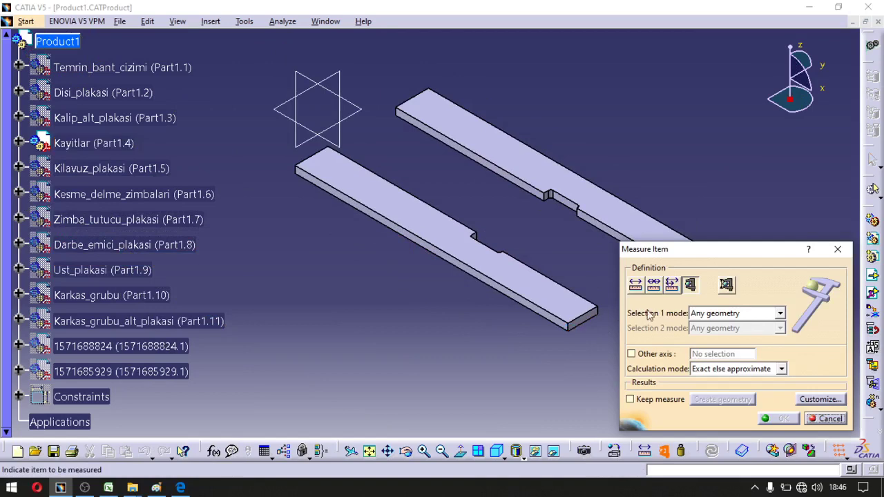
{"action": "left_click", "coordinate": [573, 324]}
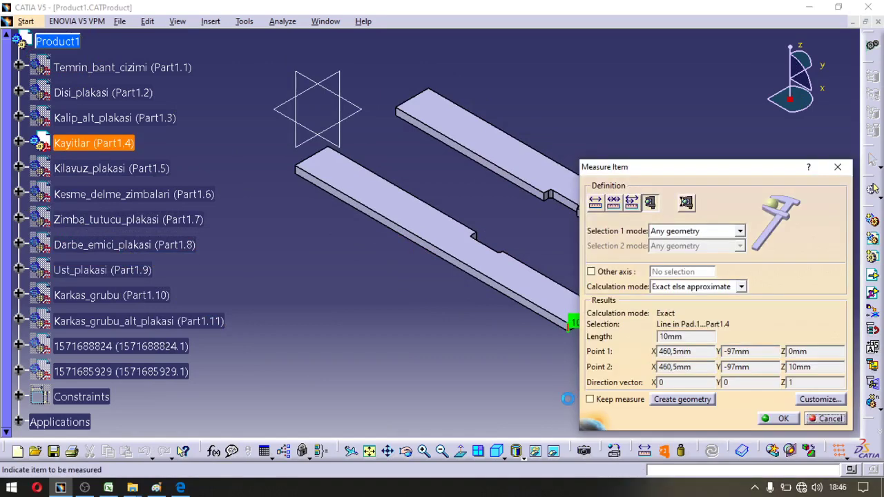
{"action": "left_click_drag", "start_coordinate": [567, 399], "coordinate": [518, 387]}
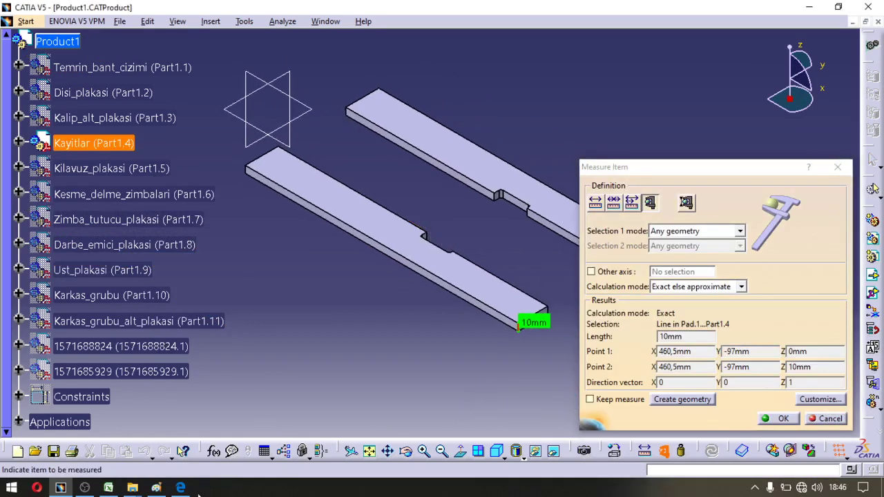
{"action": "left_click", "coordinate": [180, 488]}
- Jump from the handbook's table of contents to the MALZEME LAMA flat-bar page
{"action": "scroll", "coordinate": [332, 278], "scroll_direction": "up", "scroll_amount": 2}
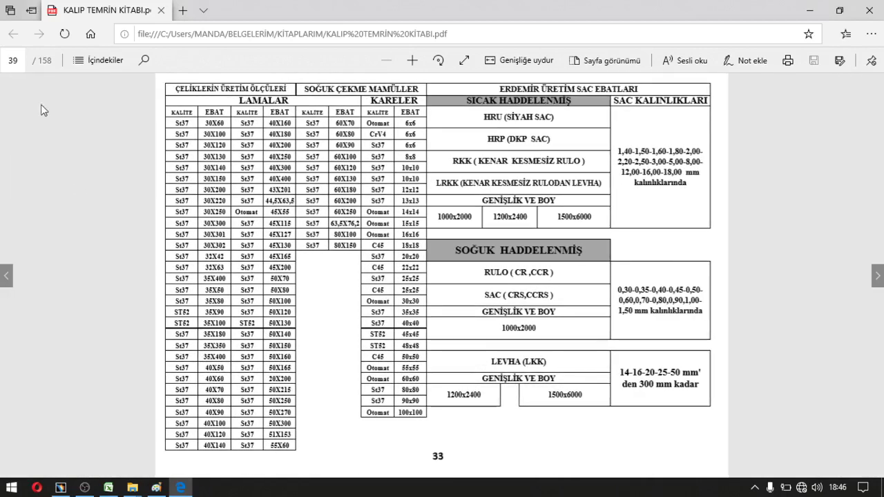
{"action": "left_click", "coordinate": [100, 60]}
{"action": "scroll", "coordinate": [76, 343], "scroll_direction": "down", "scroll_amount": 5}
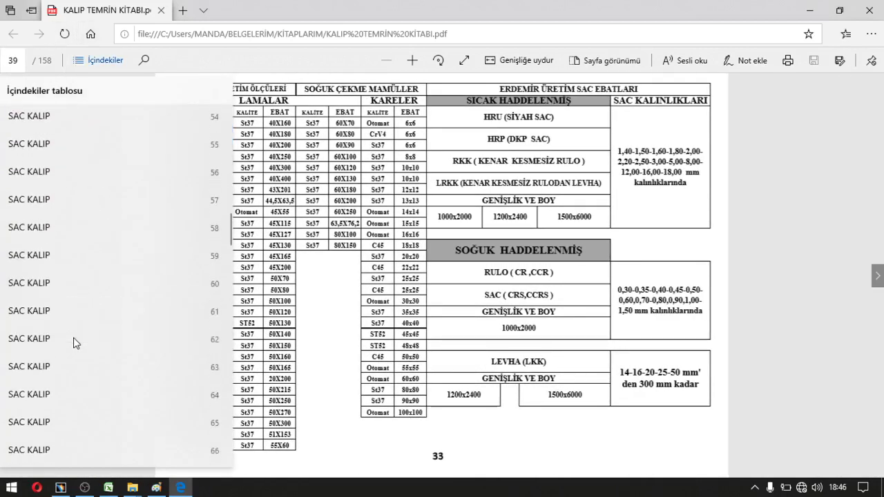
{"action": "scroll", "coordinate": [76, 344], "scroll_direction": "down", "scroll_amount": 4}
{"action": "scroll", "coordinate": [76, 340], "scroll_direction": "down", "scroll_amount": 4}
{"action": "scroll", "coordinate": [76, 340], "scroll_direction": "down", "scroll_amount": 4}
{"action": "scroll", "coordinate": [76, 339], "scroll_direction": "down", "scroll_amount": 3}
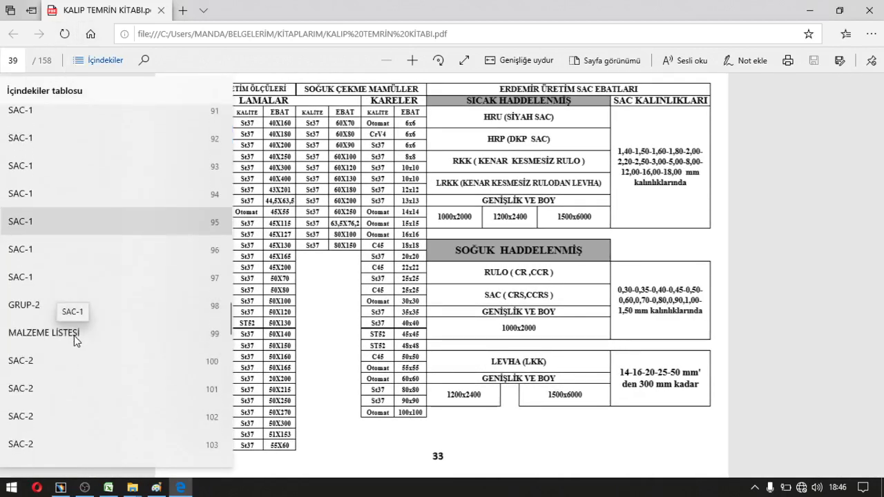
{"action": "scroll", "coordinate": [74, 336], "scroll_direction": "down", "scroll_amount": 2}
{"action": "scroll", "coordinate": [74, 336], "scroll_direction": "up", "scroll_amount": 4}
{"action": "scroll", "coordinate": [74, 336], "scroll_direction": "up", "scroll_amount": 5}
{"action": "scroll", "coordinate": [74, 337], "scroll_direction": "up", "scroll_amount": 4}
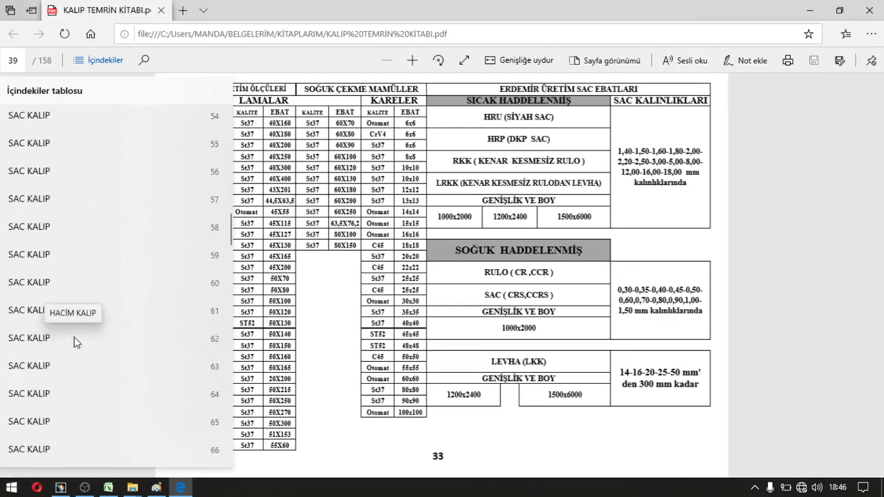
{"action": "scroll", "coordinate": [74, 337], "scroll_direction": "up", "scroll_amount": 1}
{"action": "scroll", "coordinate": [74, 338], "scroll_direction": "up", "scroll_amount": 8}
{"action": "scroll", "coordinate": [74, 338], "scroll_direction": "up", "scroll_amount": 3}
{"action": "scroll", "coordinate": [74, 337], "scroll_direction": "down", "scroll_amount": 2}
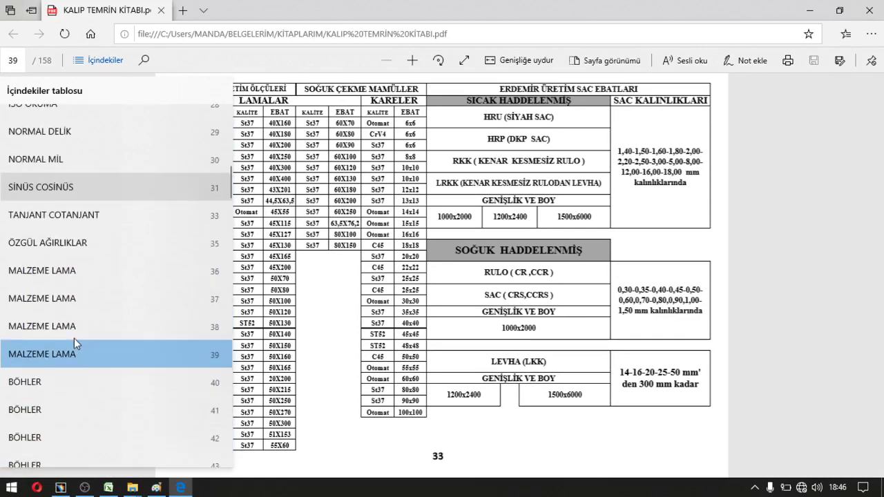
{"action": "left_click", "coordinate": [54, 319]}
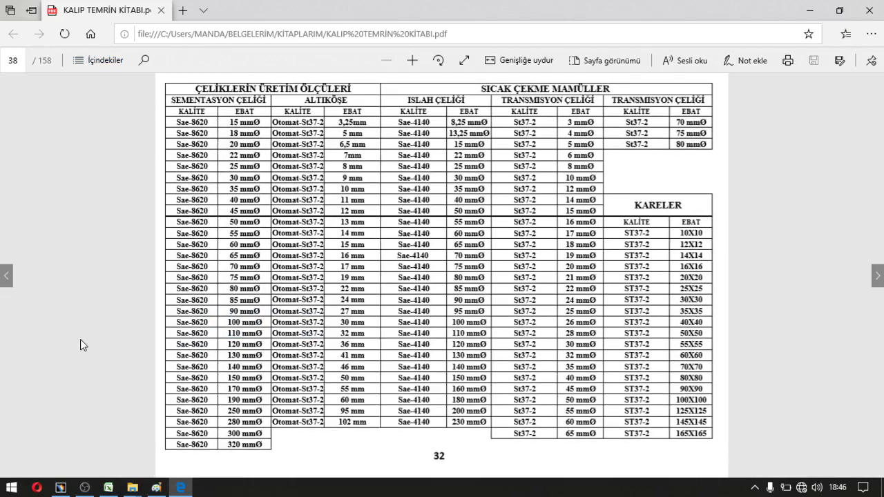
- Page back through the handbook's flat-bar size tables
{"action": "scroll", "coordinate": [423, 344], "scroll_direction": "down", "scroll_amount": 1}
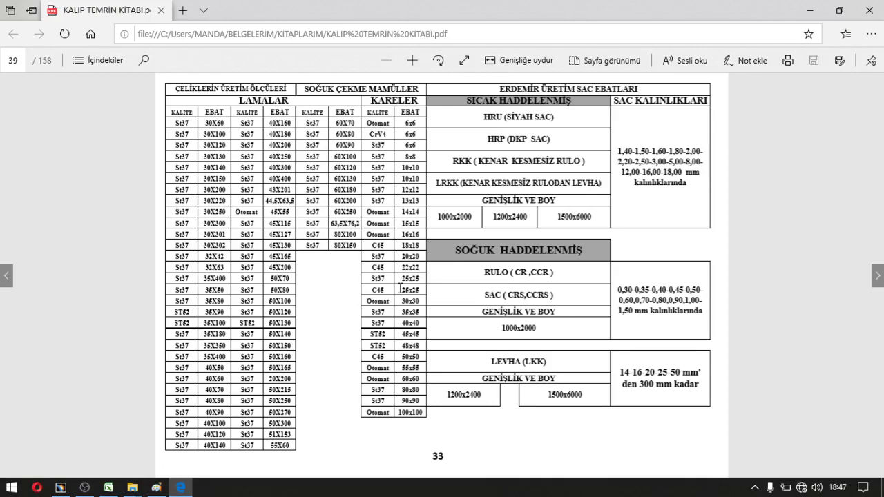
{"action": "key", "text": "Left"}
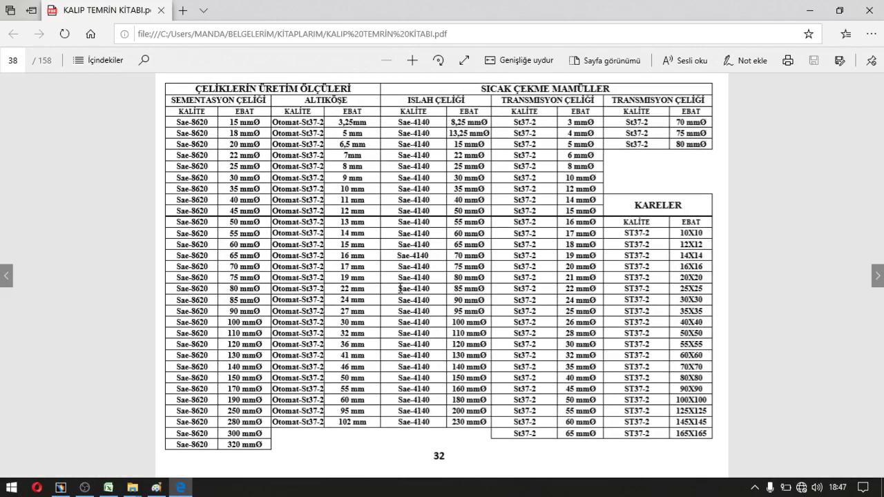
{"action": "key", "text": "Left"}
{"action": "key", "text": "Left"}
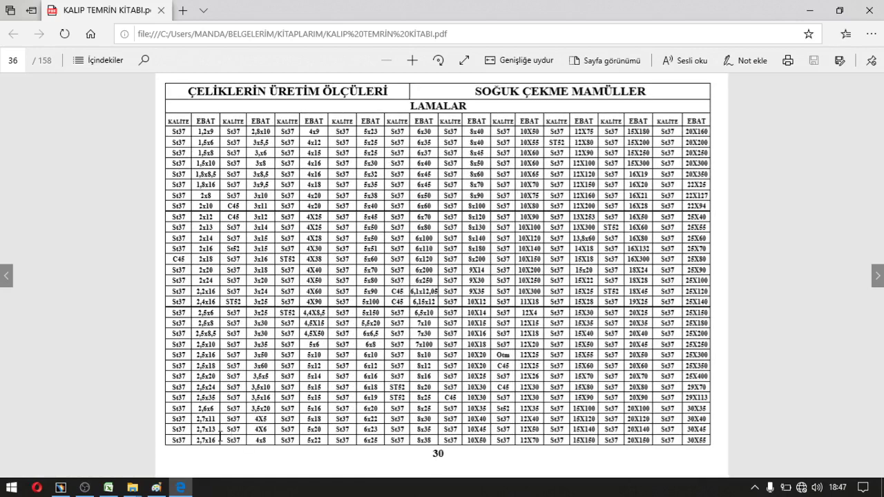
{"action": "left_click", "coordinate": [61, 488]}
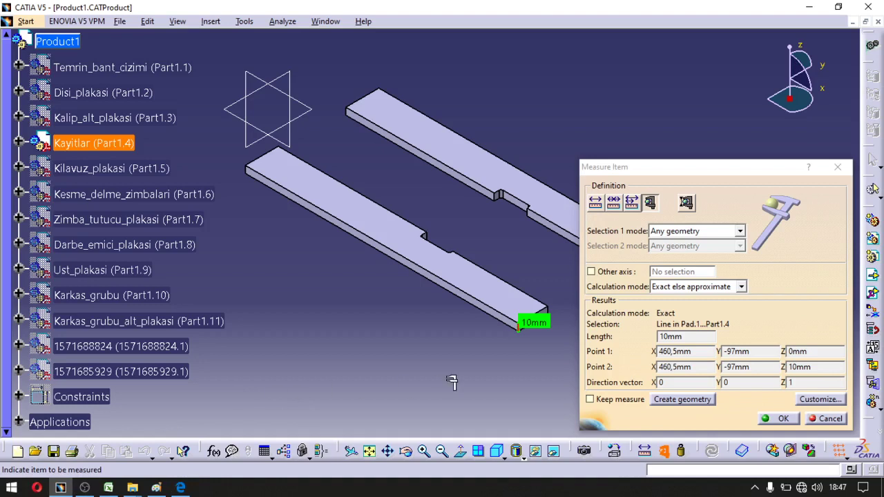
- Measure the Kayitlar bar's top edge width as 48mm
{"action": "mouse_move", "coordinate": [110, 490]}
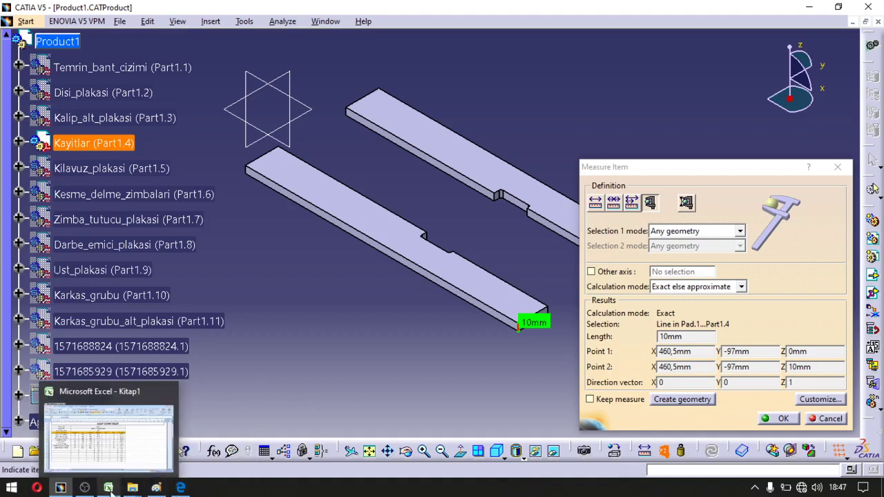
{"action": "mouse_move", "coordinate": [180, 488]}
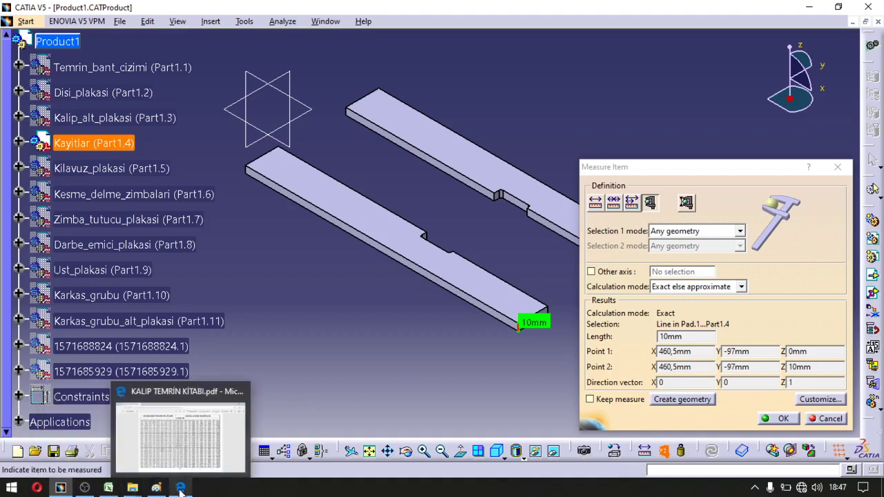
{"action": "left_click", "coordinate": [209, 476]}
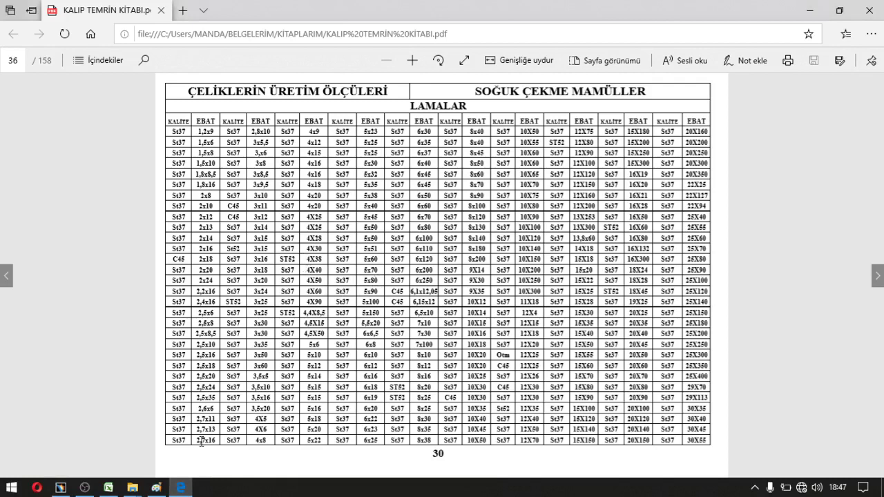
{"action": "left_click", "coordinate": [60, 488]}
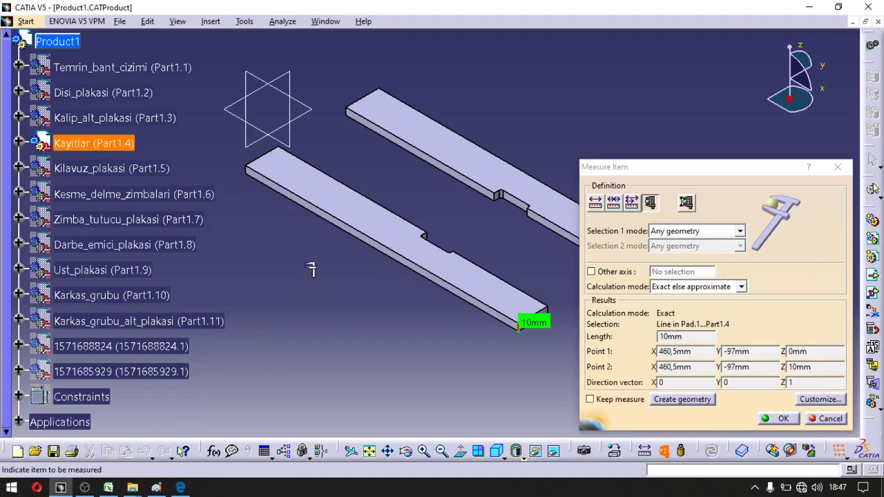
{"action": "left_click", "coordinate": [260, 157]}
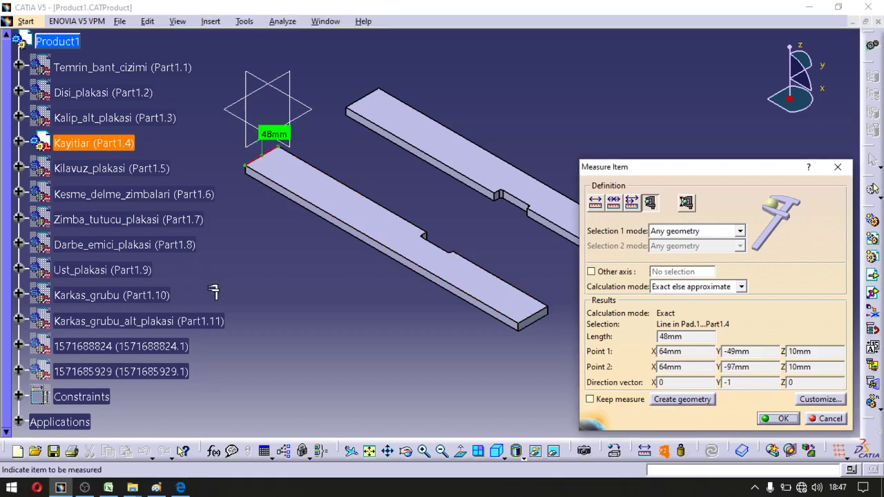
- Check the 15X50 flat-bar size in the handbook and measure the bar's 396,5mm length
{"action": "left_click", "coordinate": [182, 488]}
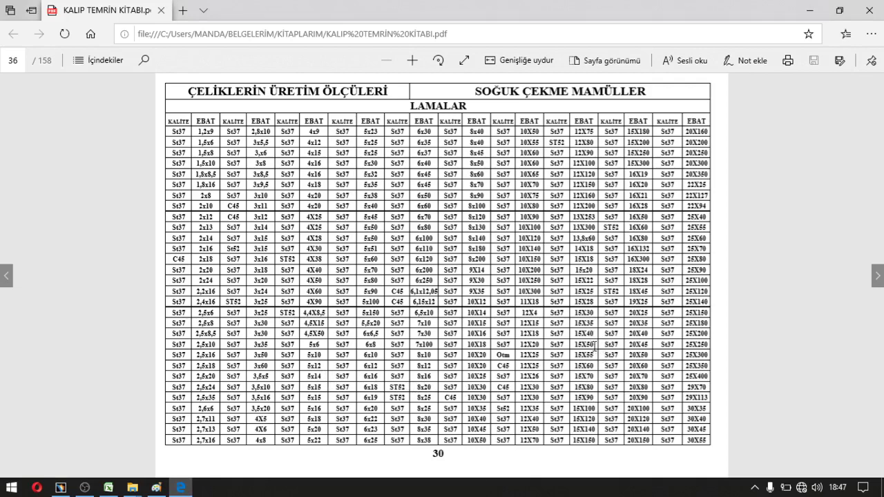
{"action": "left_click_drag", "start_coordinate": [594, 345], "coordinate": [566, 346]}
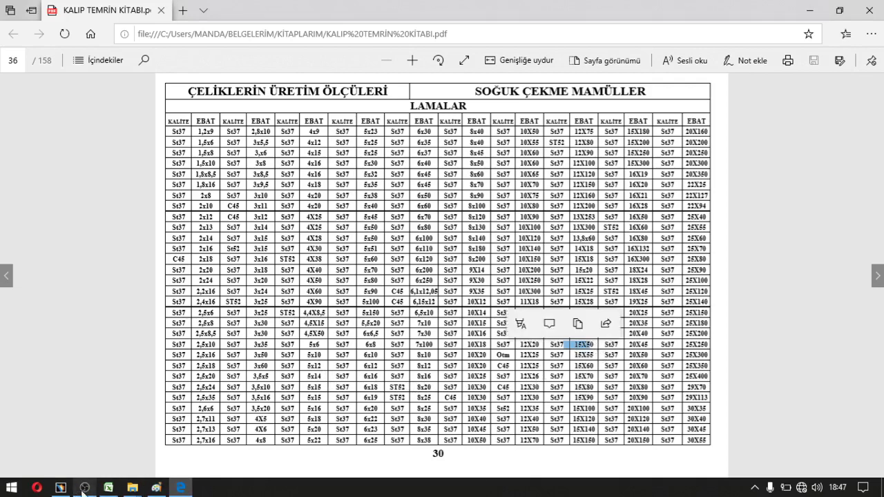
{"action": "left_click", "coordinate": [61, 489]}
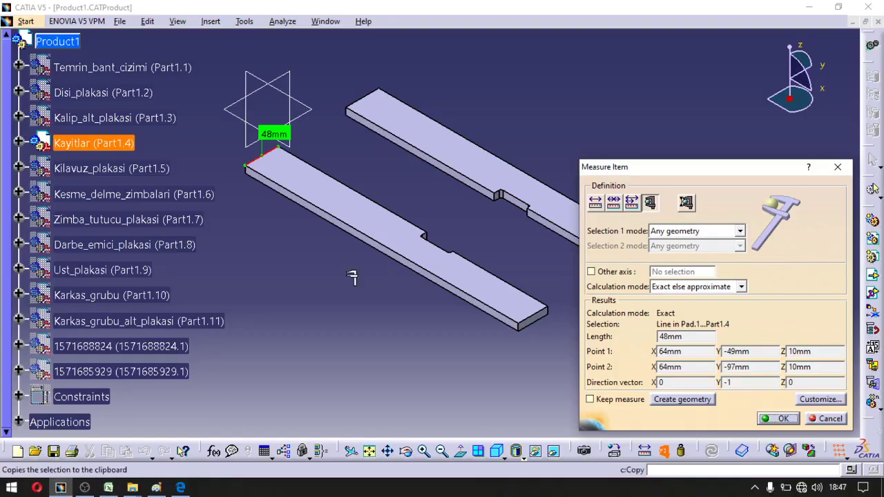
{"action": "left_click", "coordinate": [415, 263]}
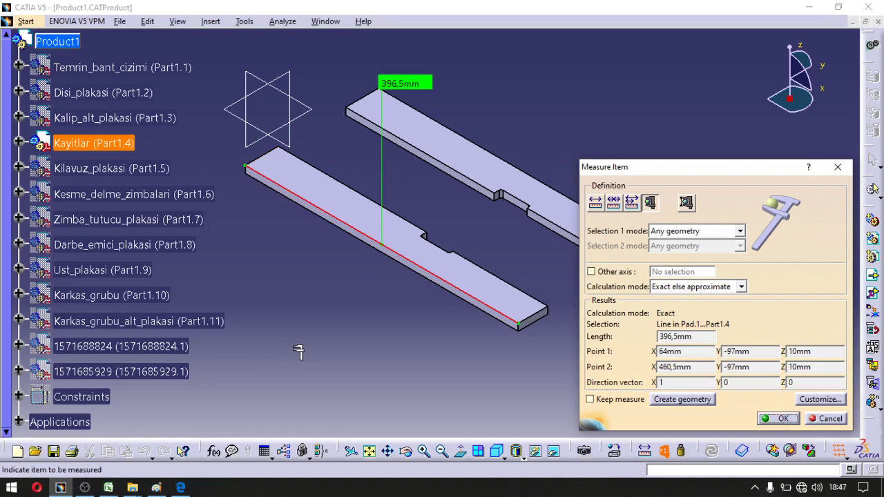
{"action": "mouse_move", "coordinate": [104, 490]}
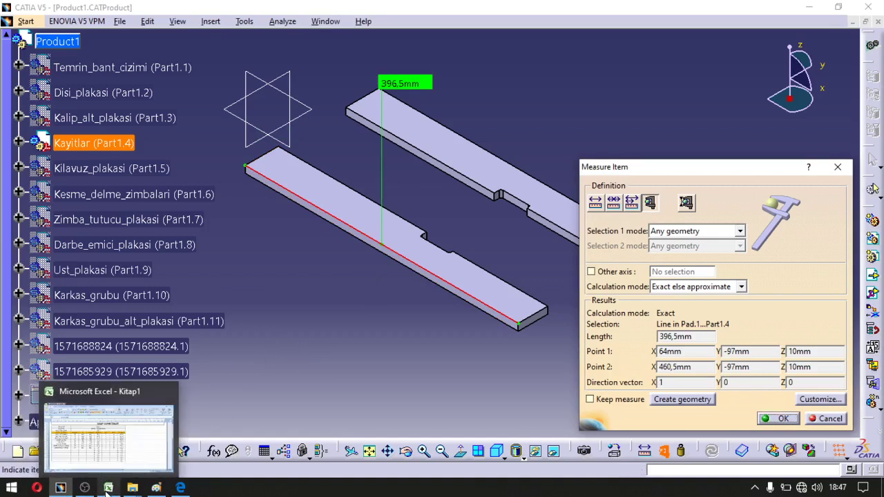
{"action": "left_click", "coordinate": [107, 490]}
- Fill row 20 with 15 thick, 50 wide, 400 long, quantity 2, at 10 TL/kg
{"action": "left_click", "coordinate": [207, 323]}
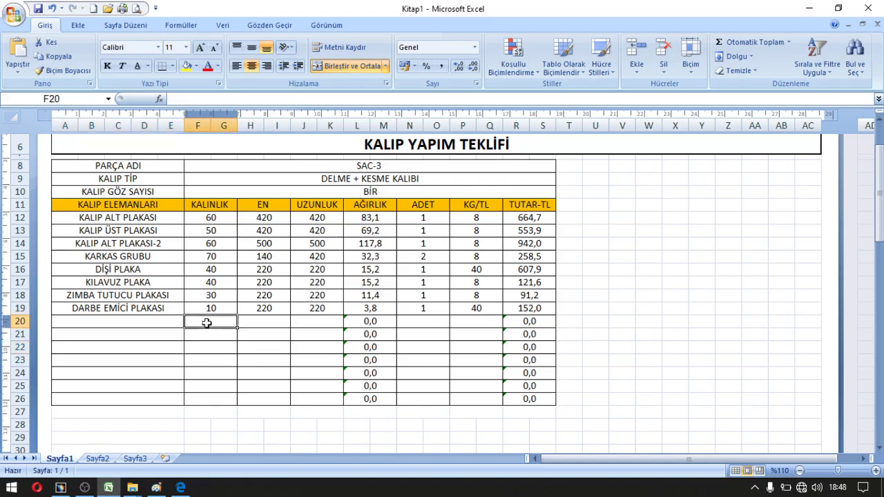
{"action": "type", "text": "1"}
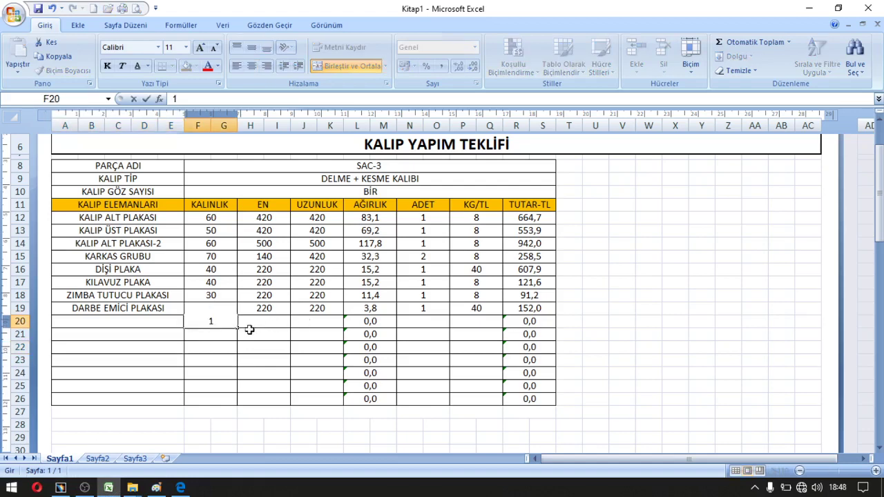
{"action": "type", "text": "5"}
{"action": "left_click", "coordinate": [268, 322]}
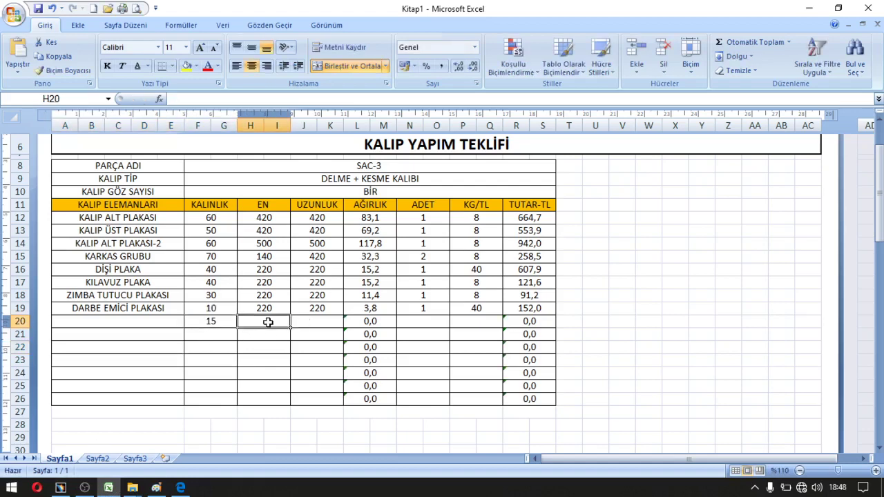
{"action": "type", "text": "50"}
{"action": "left_click", "coordinate": [321, 322]}
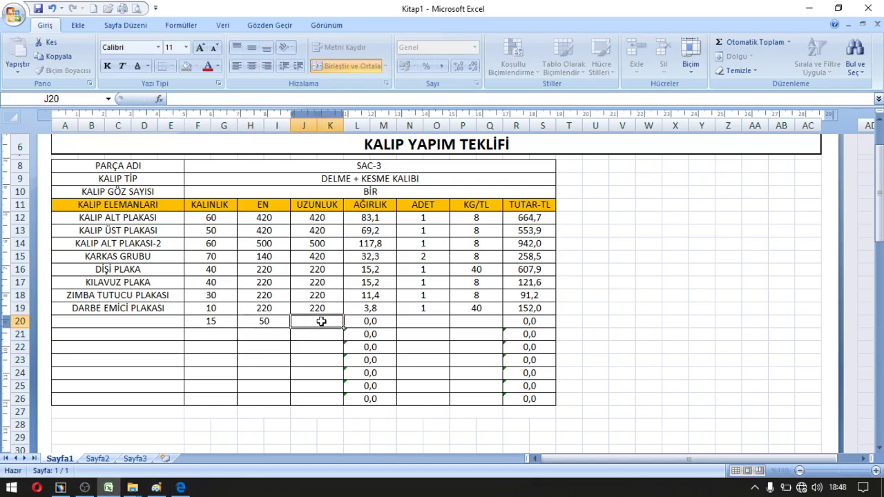
{"action": "type", "text": "400"}
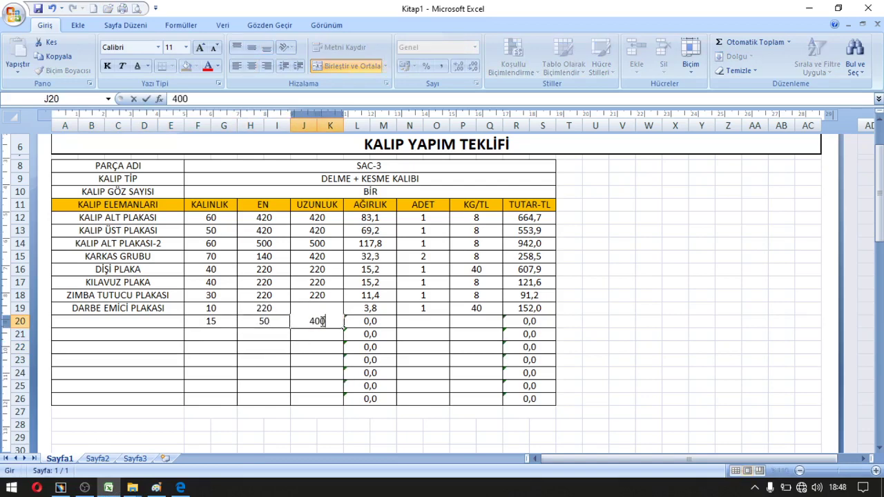
{"action": "left_click", "coordinate": [300, 372]}
{"action": "left_click", "coordinate": [424, 322]}
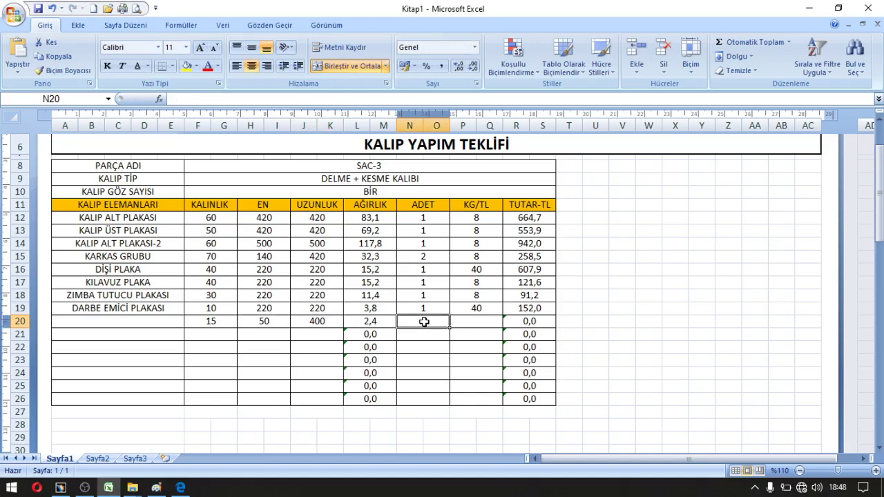
{"action": "type", "text": "2"}
{"action": "left_click", "coordinate": [427, 345]}
{"action": "left_click", "coordinate": [476, 323]}
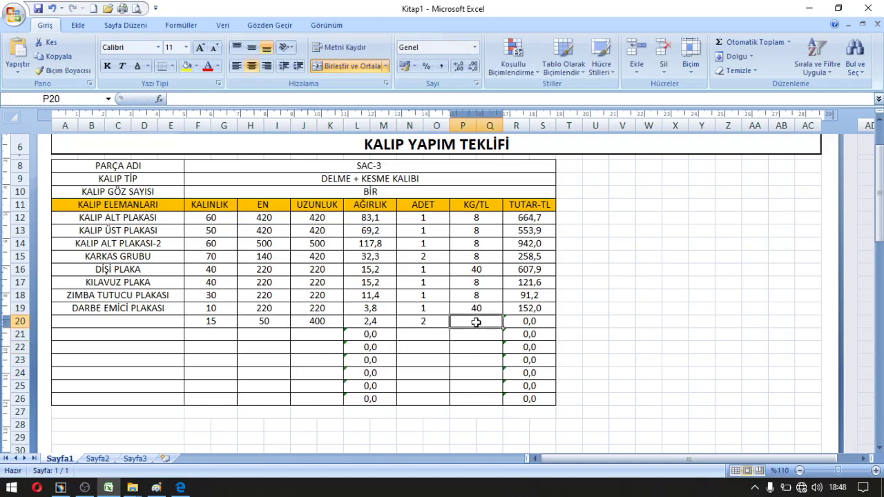
{"action": "type", "text": "10"}
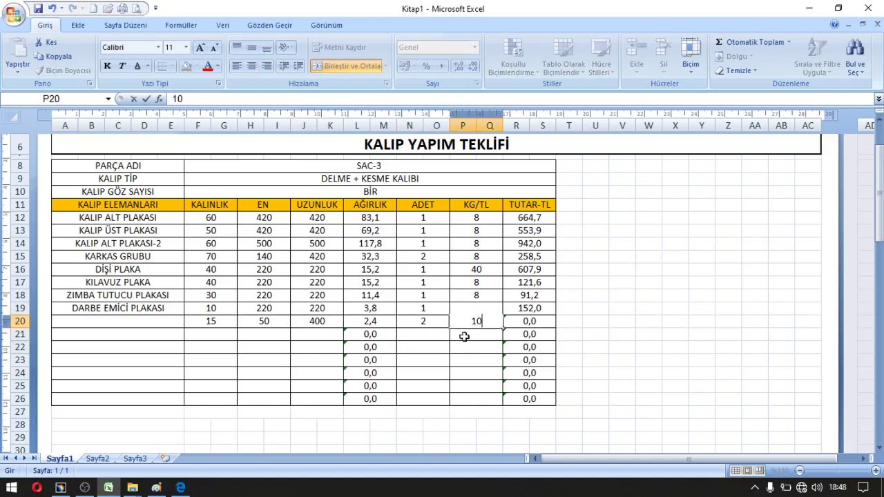
{"action": "left_click", "coordinate": [428, 364]}
- Label row 20 as KAYITLAR
{"action": "left_click", "coordinate": [134, 324]}
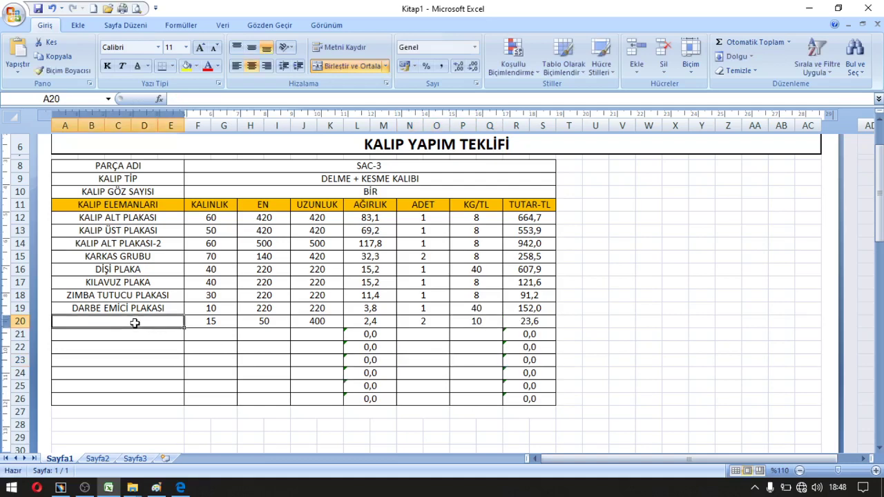
{"action": "type", "text": "KAYITL"}
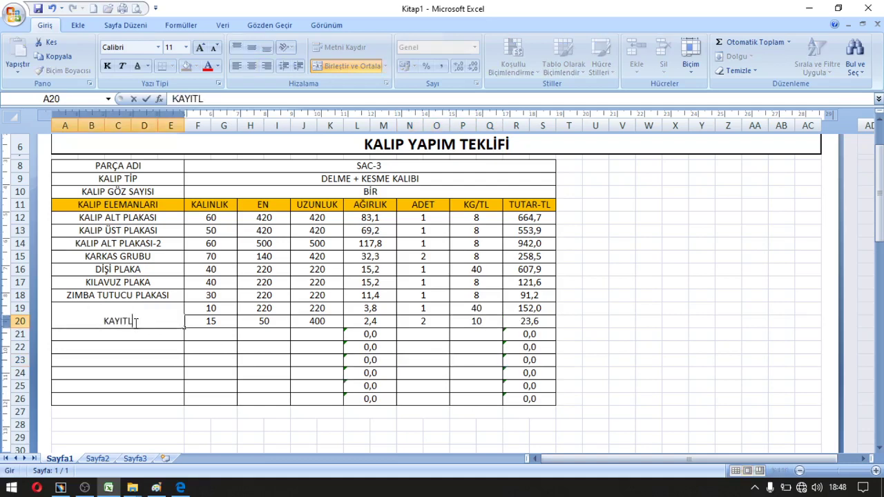
{"action": "type", "text": "AR"}
{"action": "left_click", "coordinate": [163, 362]}
{"action": "left_click", "coordinate": [235, 370]}
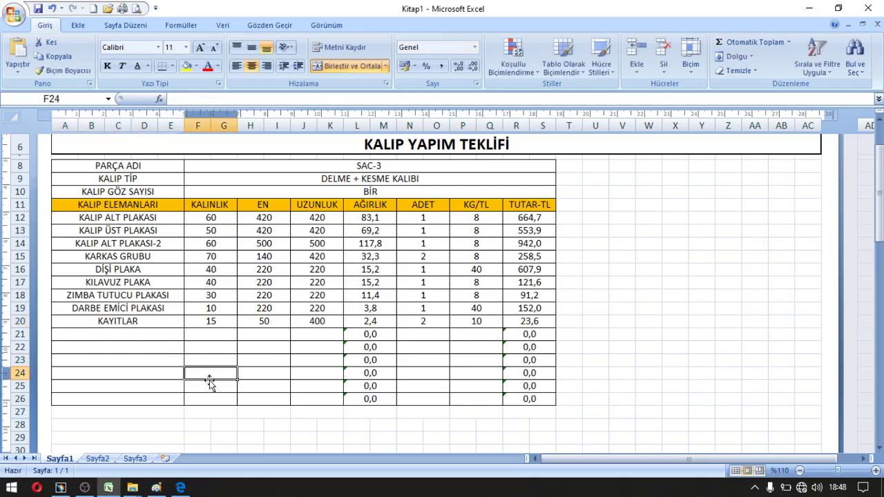
- Dismiss the 396,5mm measurement and bring up the Kayitlar (Part1.4) context menu
{"action": "mouse_move", "coordinate": [179, 489]}
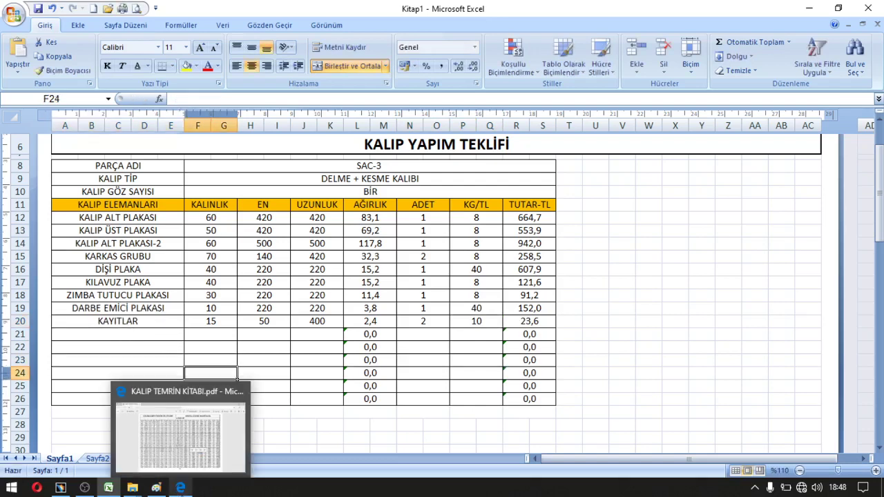
{"action": "left_click", "coordinate": [60, 488]}
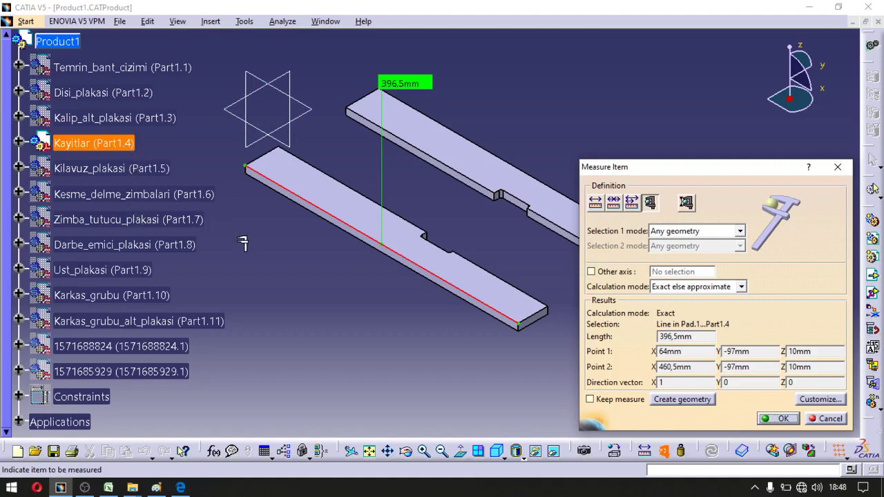
{"action": "left_click", "coordinate": [827, 419]}
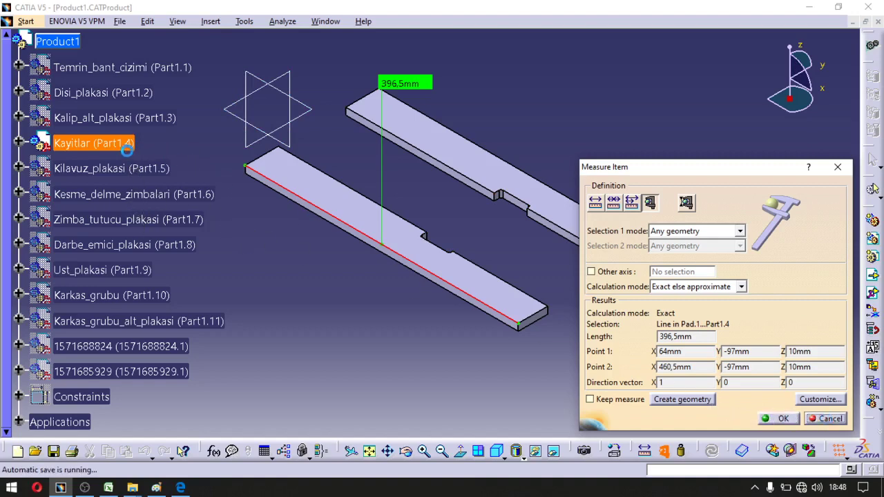
{"action": "right_click", "coordinate": [119, 142]}
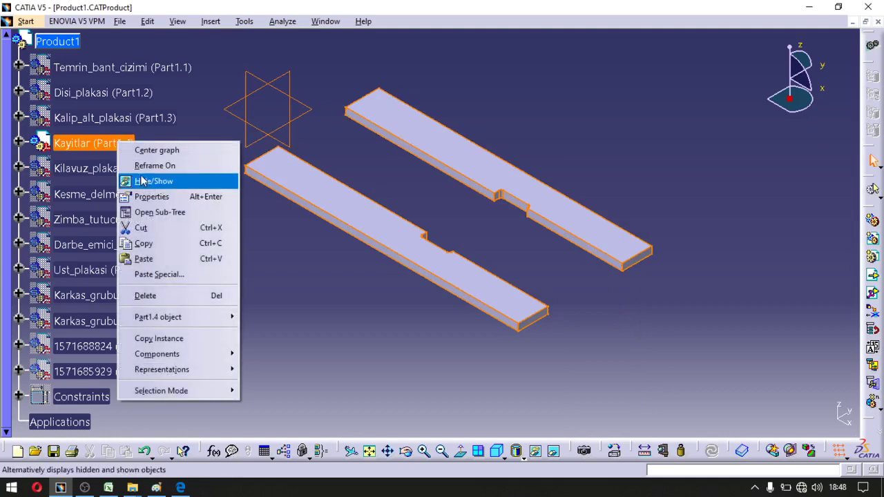
- Hide Kayitlar, show Kesme_delme_zimbalari, and centre and zoom the view on the punches
{"action": "left_click", "coordinate": [141, 181]}
{"action": "right_click", "coordinate": [146, 193]}
{"action": "left_click", "coordinate": [173, 226]}
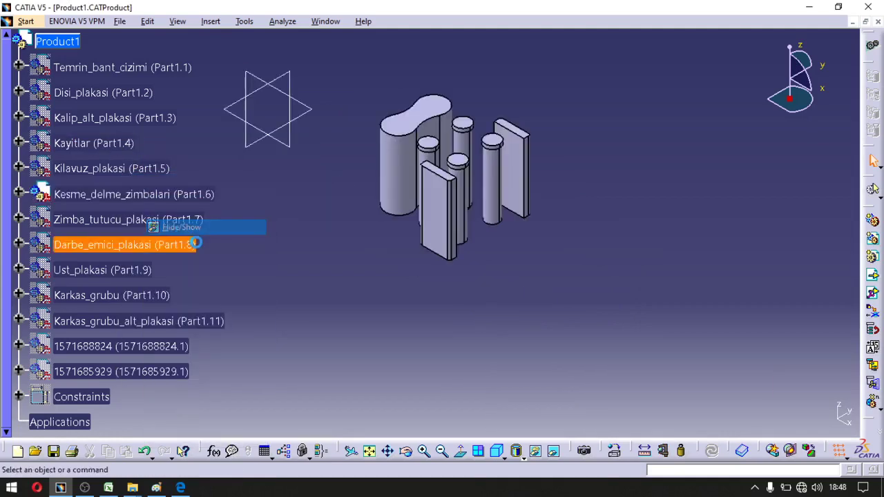
{"action": "left_click_drag", "start_coordinate": [331, 274], "coordinate": [351, 322]}
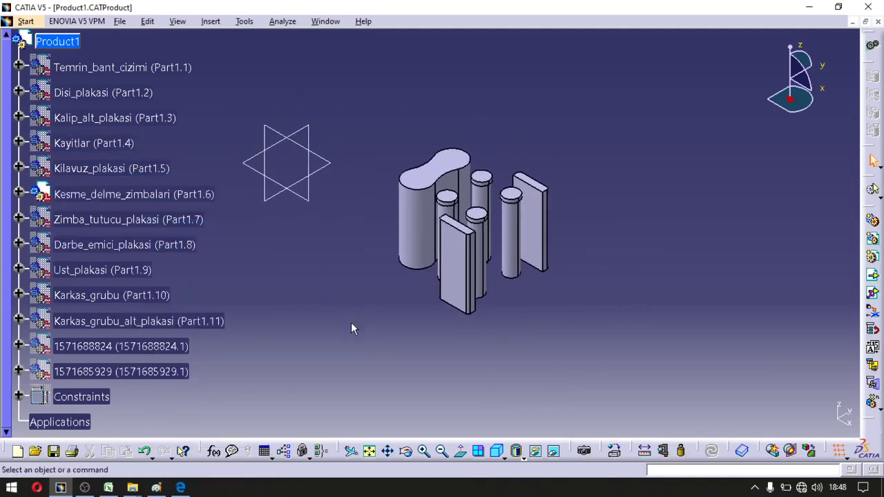
{"action": "mouse_move", "coordinate": [360, 343]}
{"action": "left_mouse_down"}
{"action": "mouse_move", "coordinate": [385, 294]}
{"action": "mouse_move", "coordinate": [341, 313]}
{"action": "left_mouse_up"}
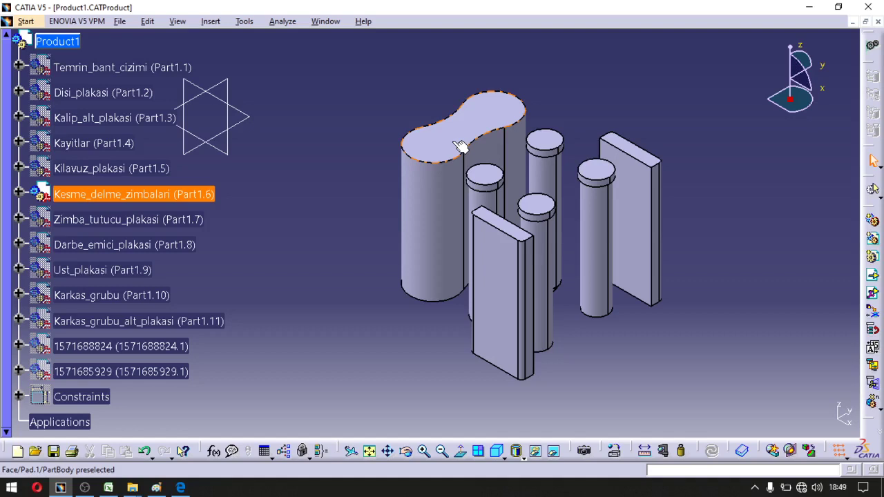
{"action": "left_click", "coordinate": [427, 322]}
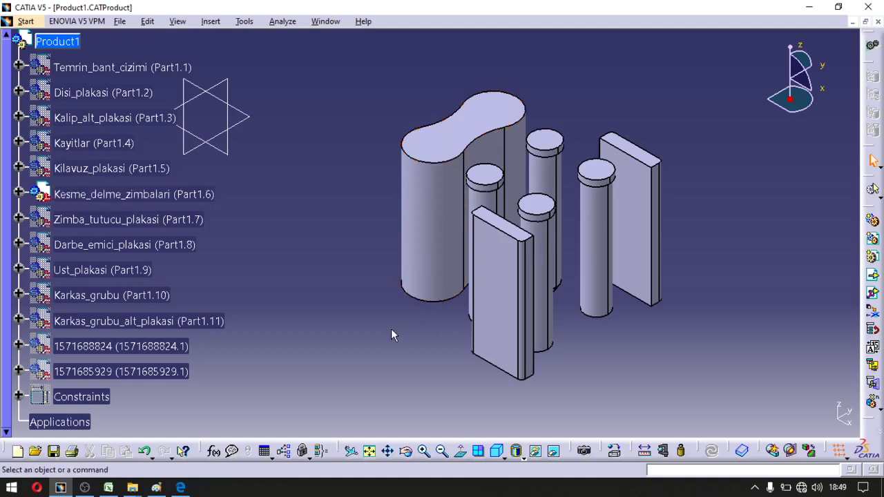
- Measure the 50mm distance between the punch's two arc edges
{"action": "left_click", "coordinate": [644, 450]}
{"action": "left_click", "coordinate": [417, 160]}
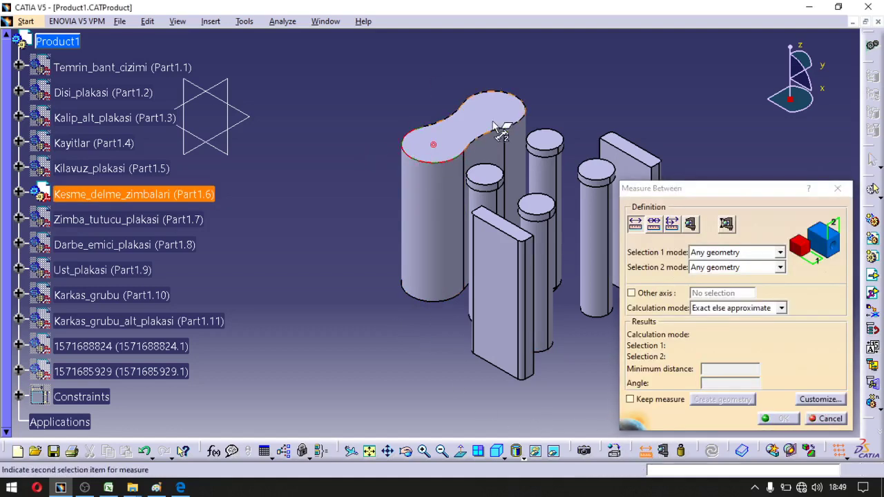
{"action": "left_click", "coordinate": [520, 102]}
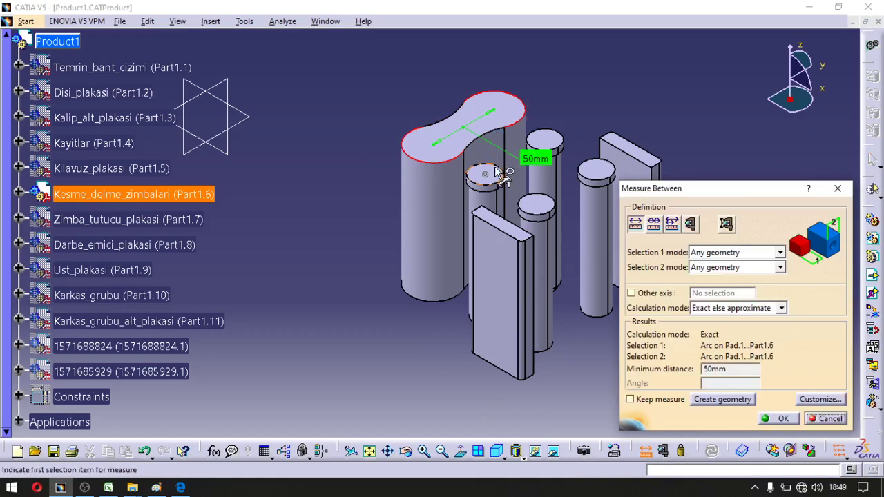
- Measure the punch's top arc, reading a 38mm diameter
{"action": "left_click", "coordinate": [526, 100]}
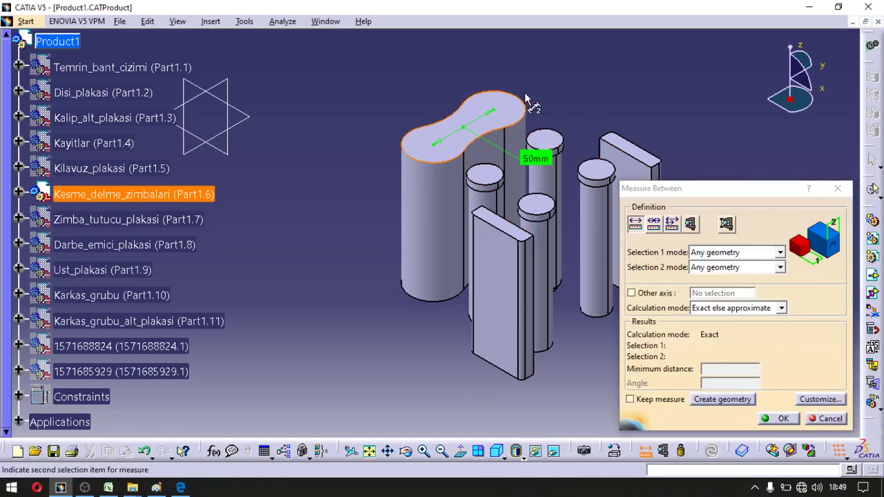
{"action": "left_click", "coordinate": [690, 223]}
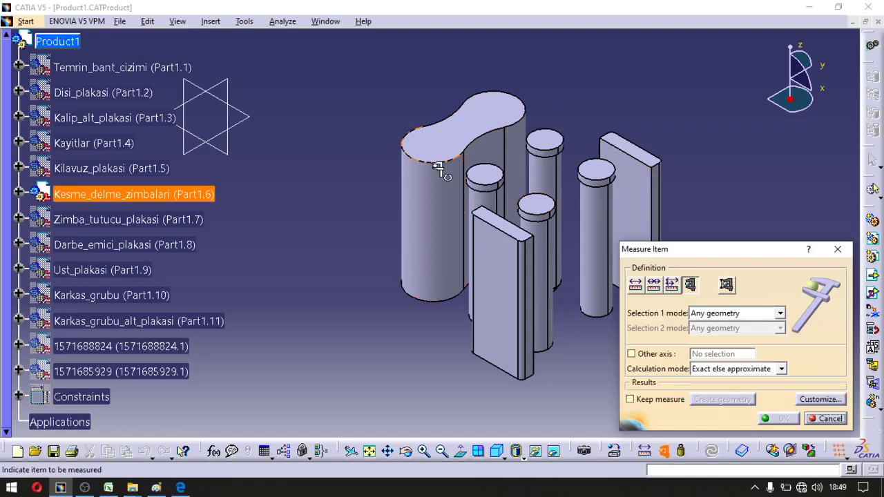
{"action": "left_click", "coordinate": [439, 169]}
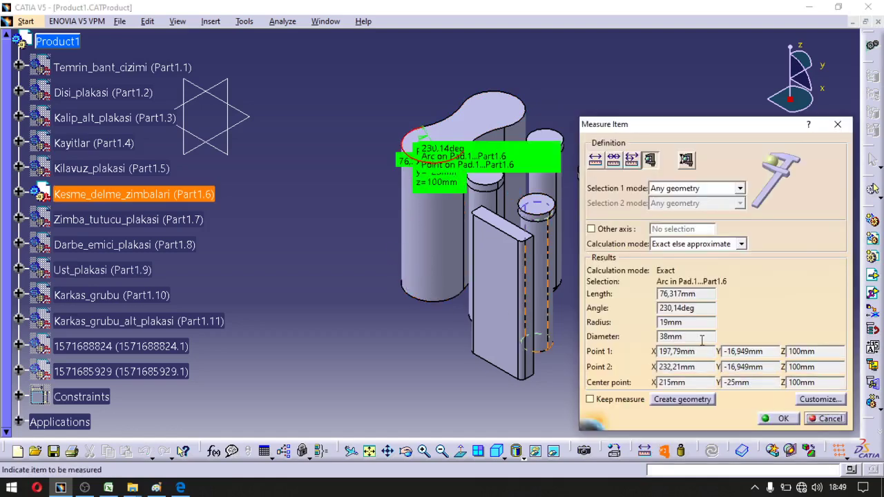
{"action": "left_click_drag", "start_coordinate": [702, 339], "coordinate": [655, 348]}
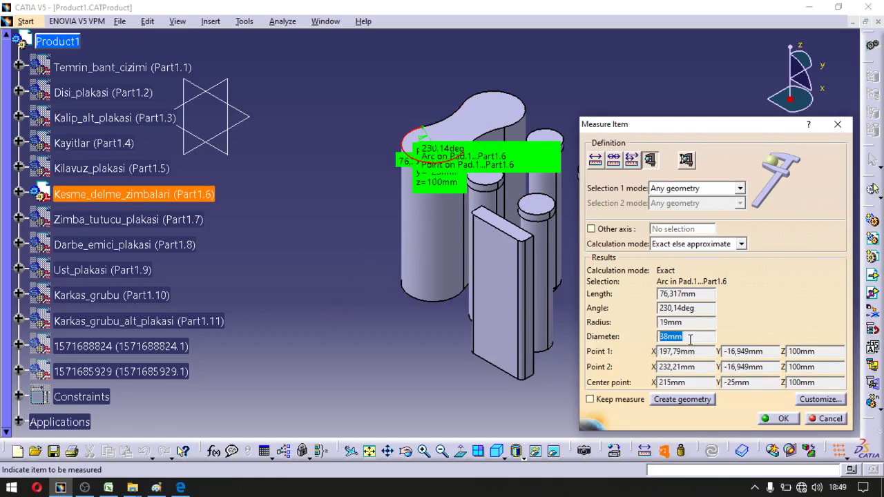
{"action": "left_click", "coordinate": [108, 488]}
- Enter row 21 dimensions: 50 thick, 100 wide, 110 long
{"action": "left_click", "coordinate": [214, 334]}
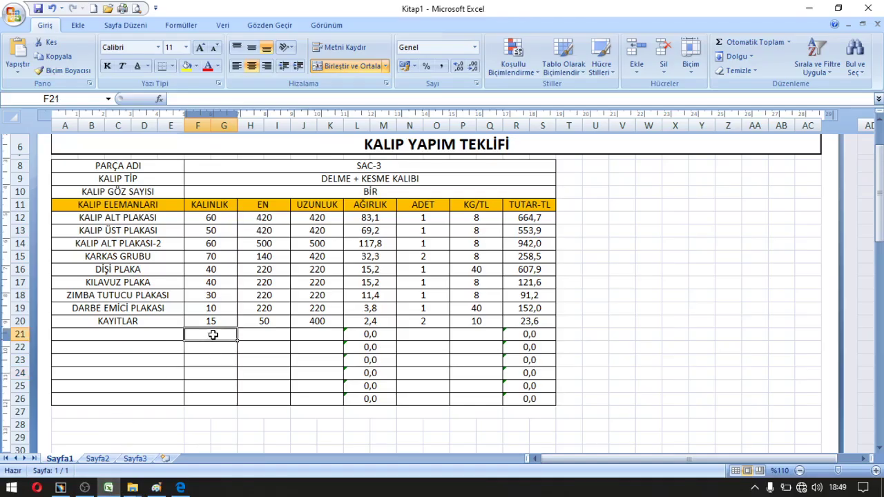
{"action": "type", "text": "50"}
{"action": "left_click", "coordinate": [255, 335]}
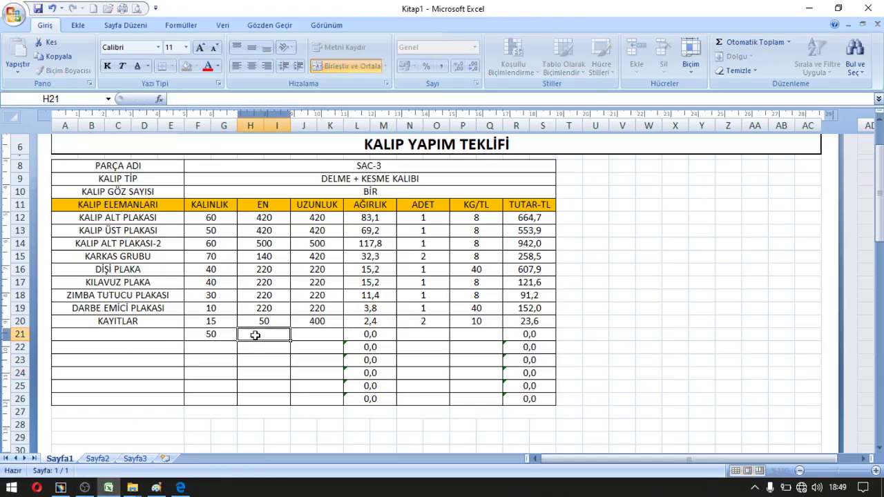
{"action": "type", "text": "100"}
{"action": "left_click", "coordinate": [318, 335]}
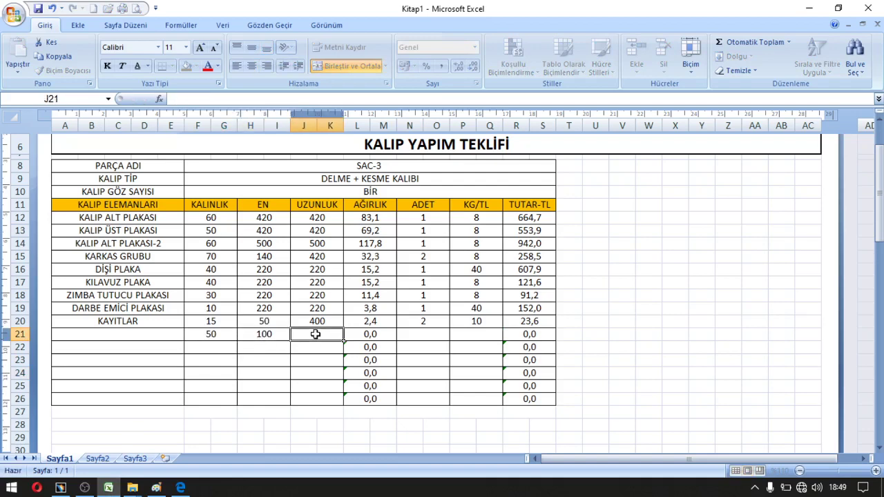
{"action": "type", "text": "110"}
{"action": "left_click", "coordinate": [259, 365]}
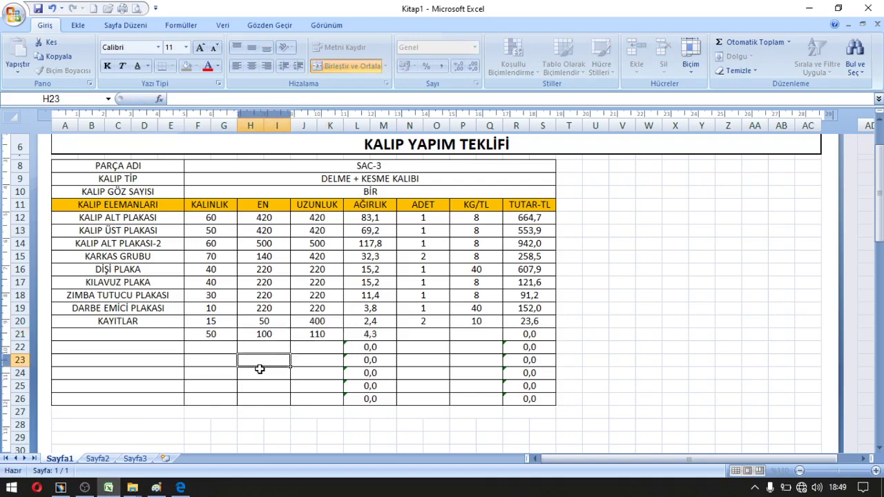
- Name the row 21 part KESME ZIMBASI
{"action": "left_click", "coordinate": [105, 335]}
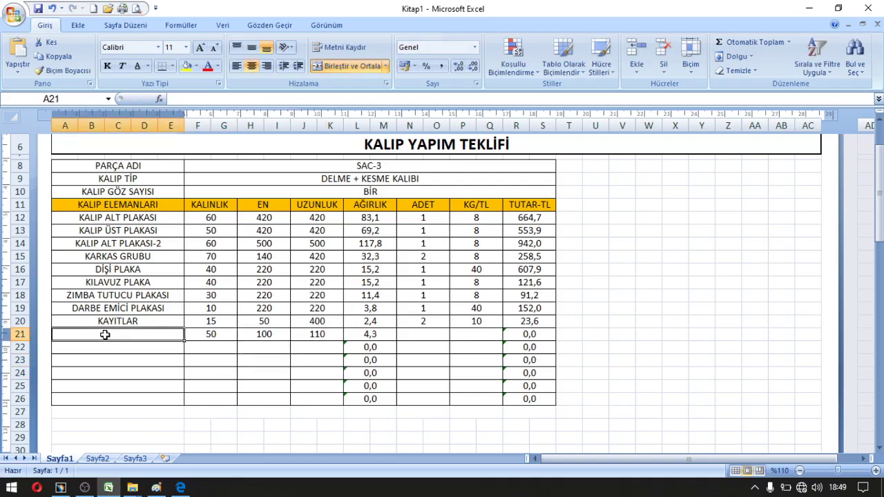
{"action": "type", "text": "KESME Z"}
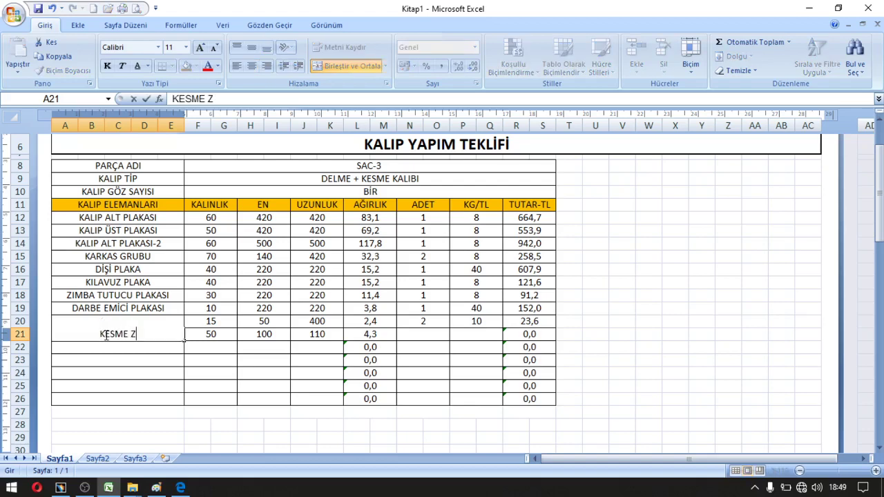
{"action": "type", "text": "IMBASI"}
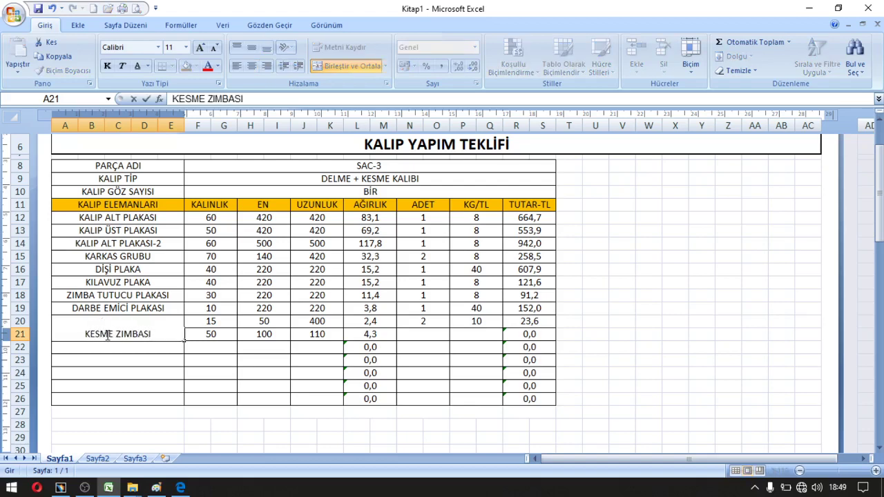
{"action": "left_click", "coordinate": [206, 360]}
{"action": "left_click", "coordinate": [157, 488]}
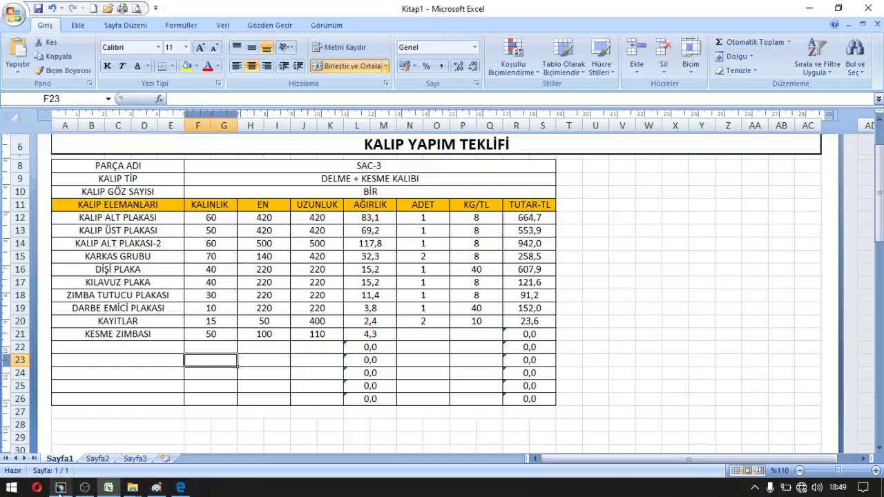
- Re-measure the punch's arc for its 38mm diameter and its side edge for the 100mm height
{"action": "mouse_move", "coordinate": [84, 484]}
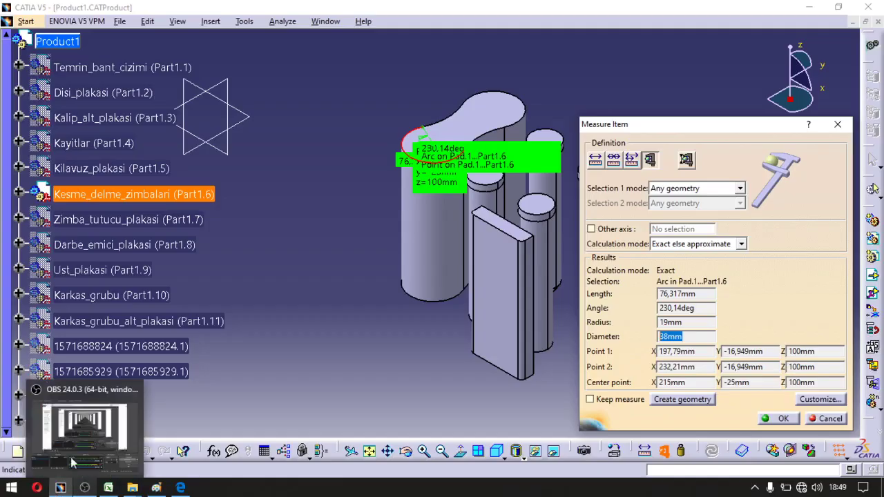
{"action": "left_click", "coordinate": [838, 420]}
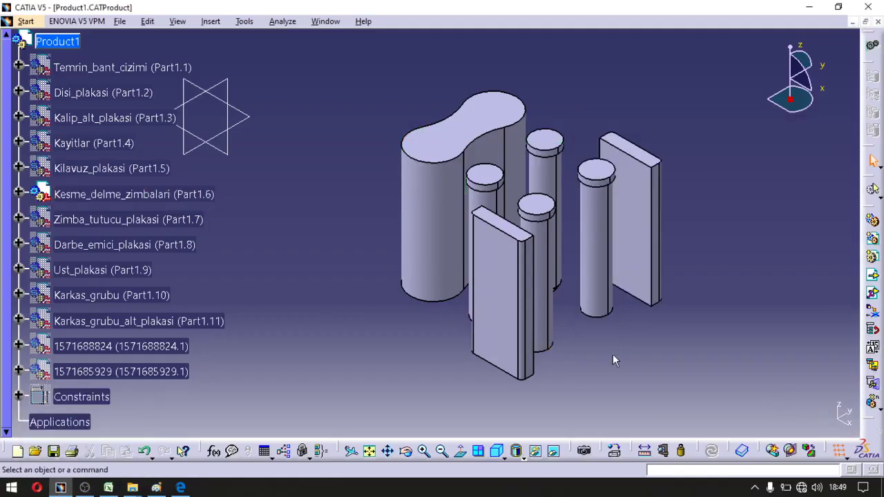
{"action": "left_click", "coordinate": [682, 450]}
{"action": "left_click", "coordinate": [419, 166]}
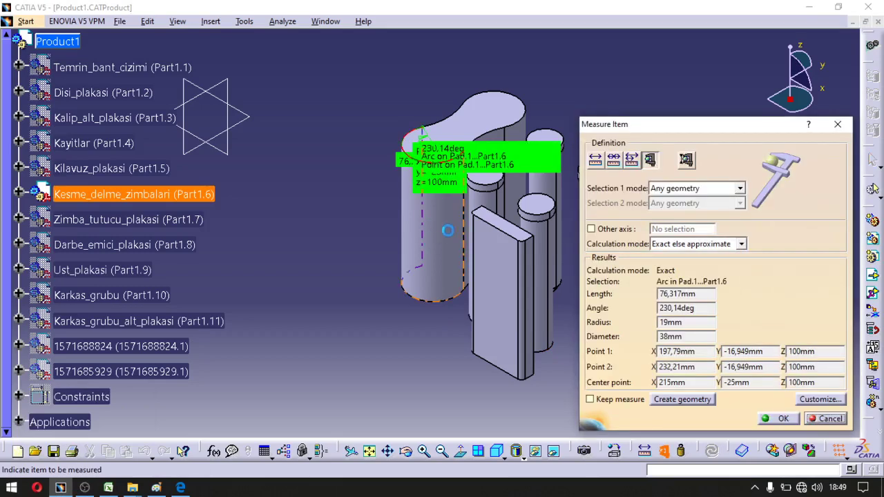
{"action": "left_click_drag", "start_coordinate": [688, 339], "coordinate": [664, 338]}
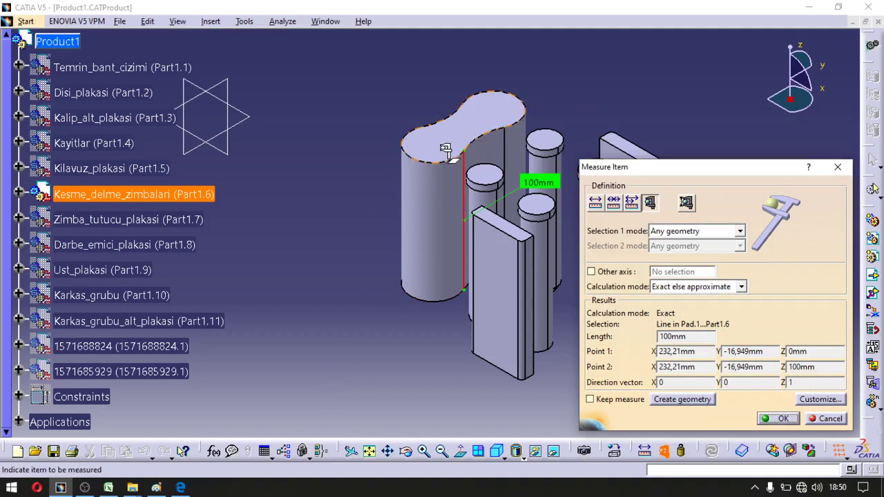
{"action": "left_click", "coordinate": [428, 164]}
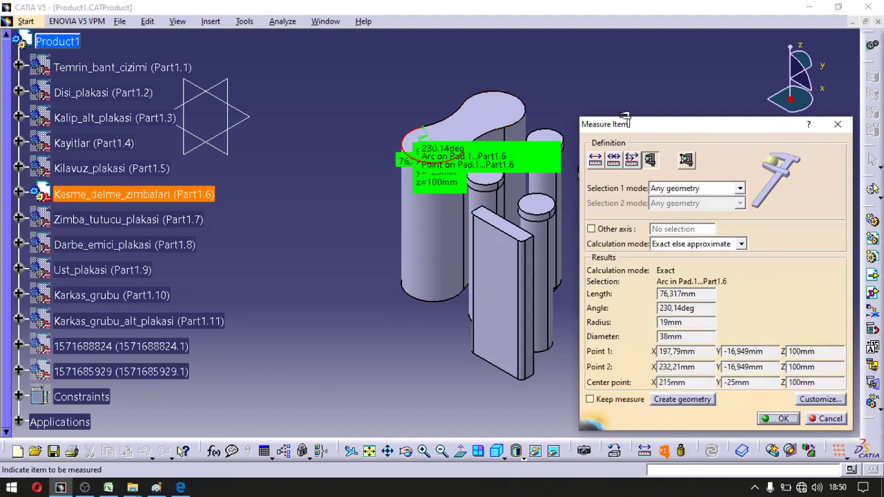
- Measure the 50mm distance between the punch's two arc centres, then return to Excel
{"action": "left_click", "coordinate": [601, 160]}
{"action": "left_click", "coordinate": [522, 100]}
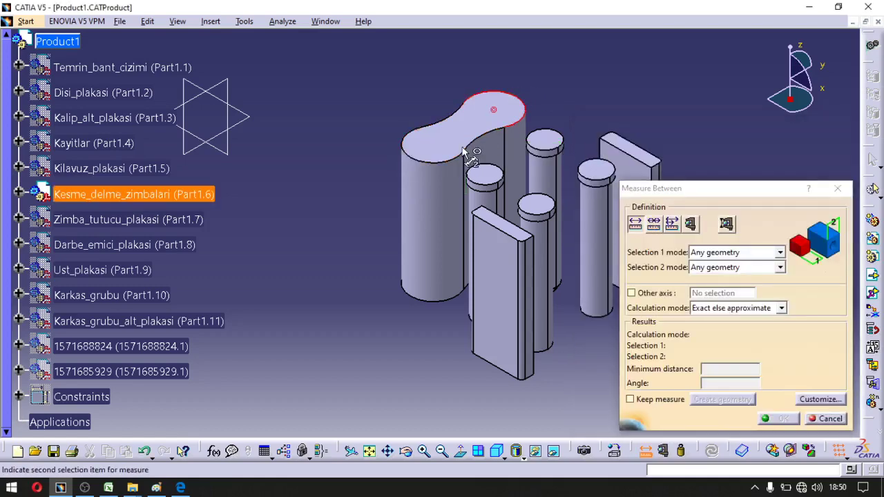
{"action": "left_click", "coordinate": [409, 159]}
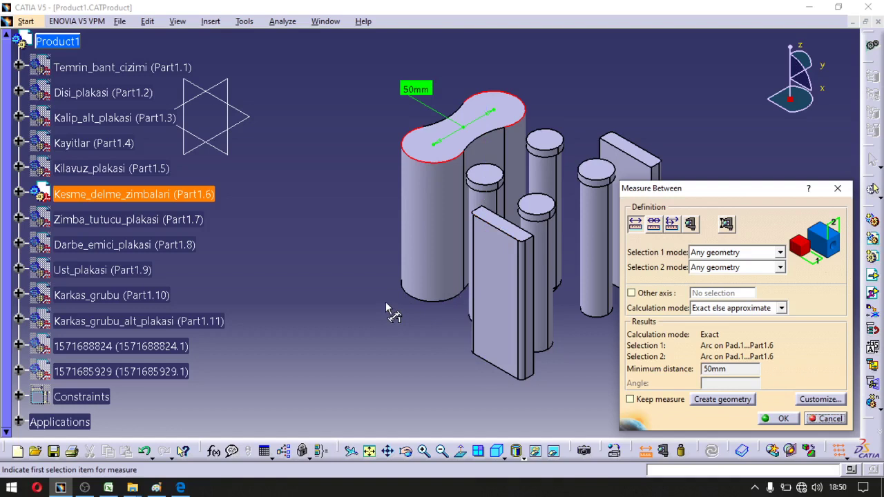
{"action": "left_click", "coordinate": [465, 223]}
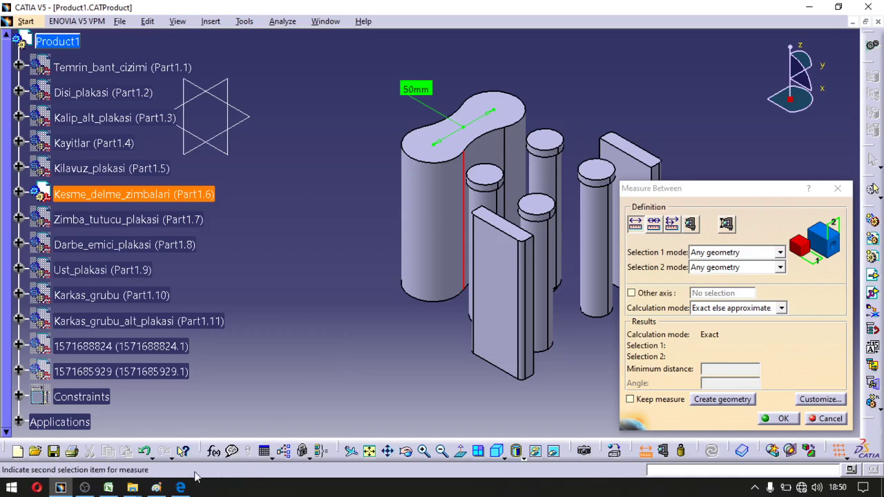
{"action": "left_click", "coordinate": [109, 488]}
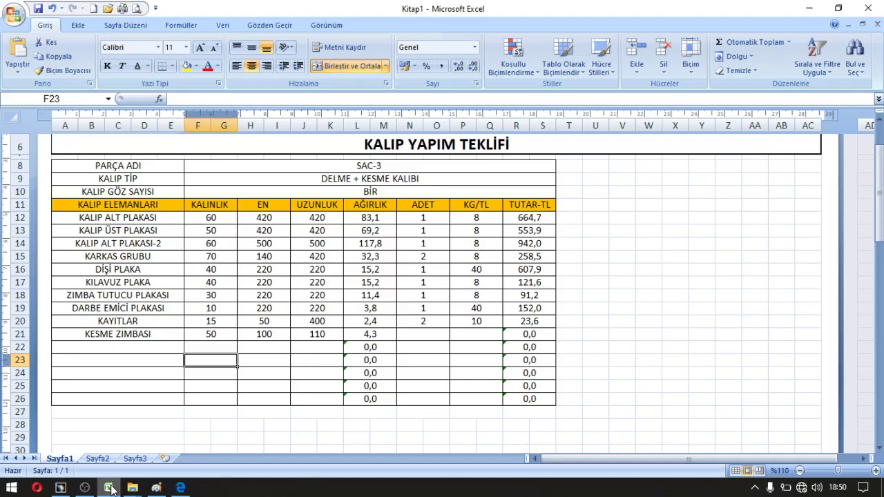
- Give the KESME ZIMBASI row quantity 1 and 40 TL/kg, totalling 172,7
{"action": "left_click", "coordinate": [427, 335]}
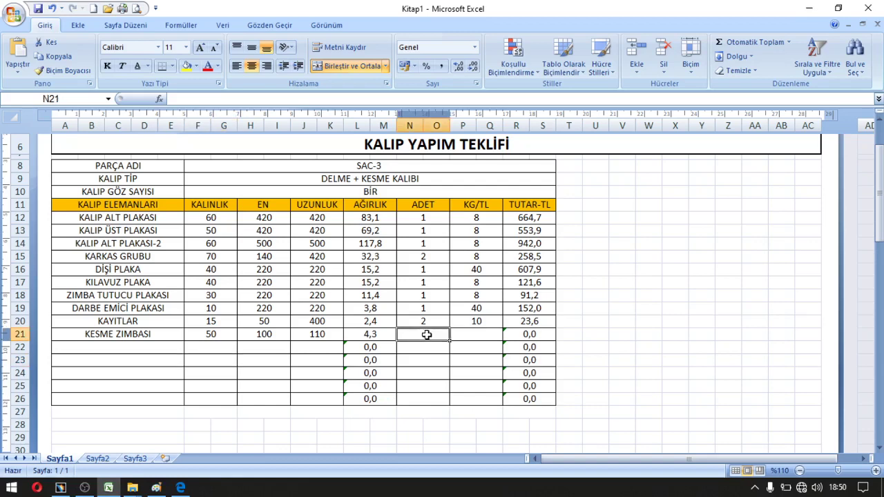
{"action": "type", "text": "1"}
{"action": "left_click", "coordinate": [483, 336]}
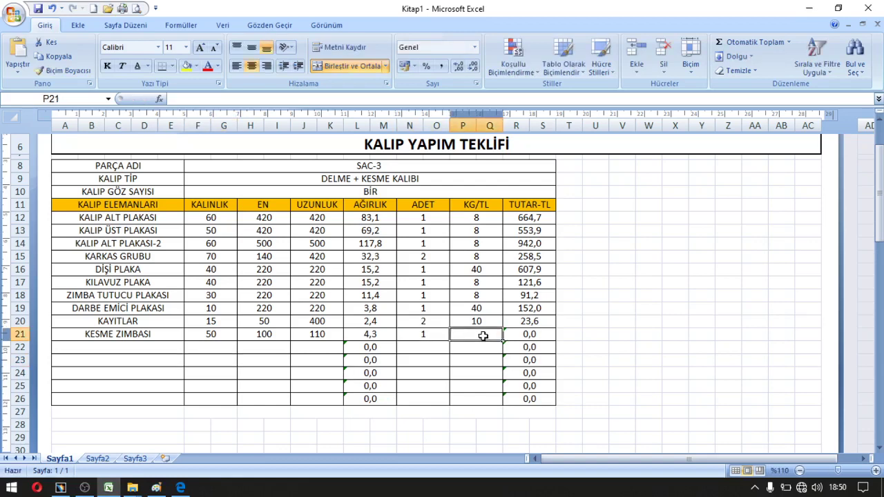
{"action": "type", "text": "40"}
{"action": "left_click", "coordinate": [650, 334]}
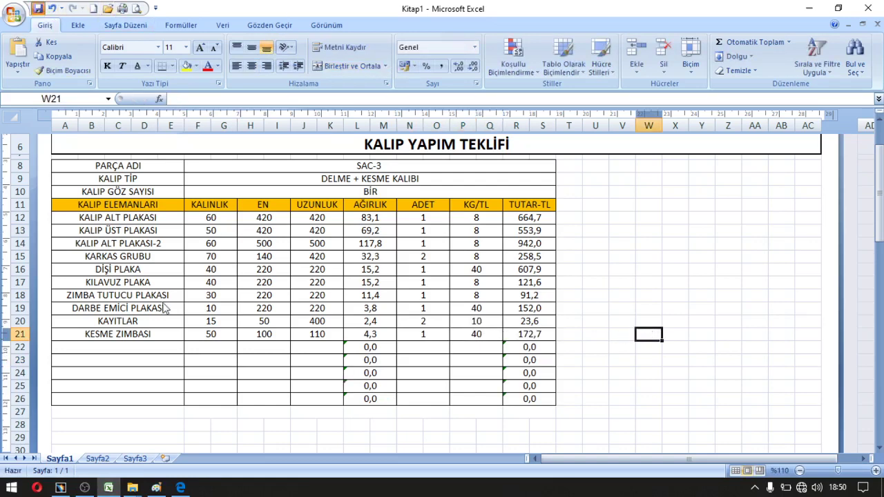
{"action": "key", "text": "ctrl+s"}
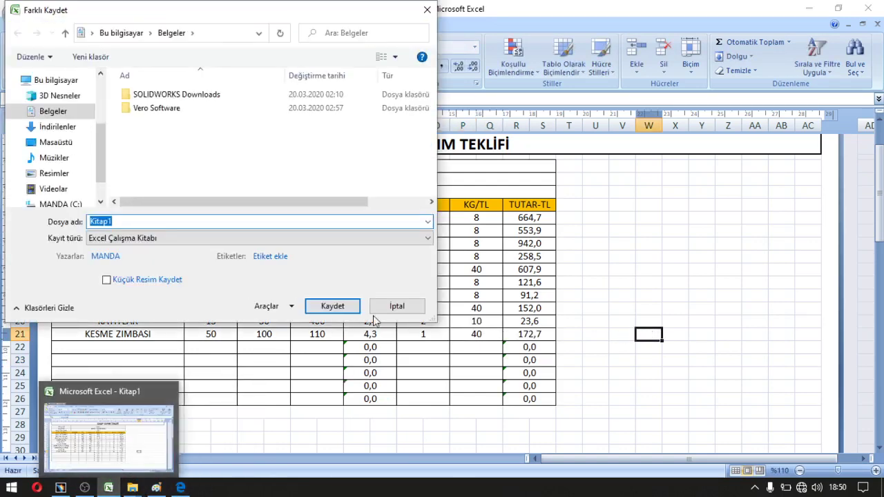
{"action": "left_click", "coordinate": [395, 307]}
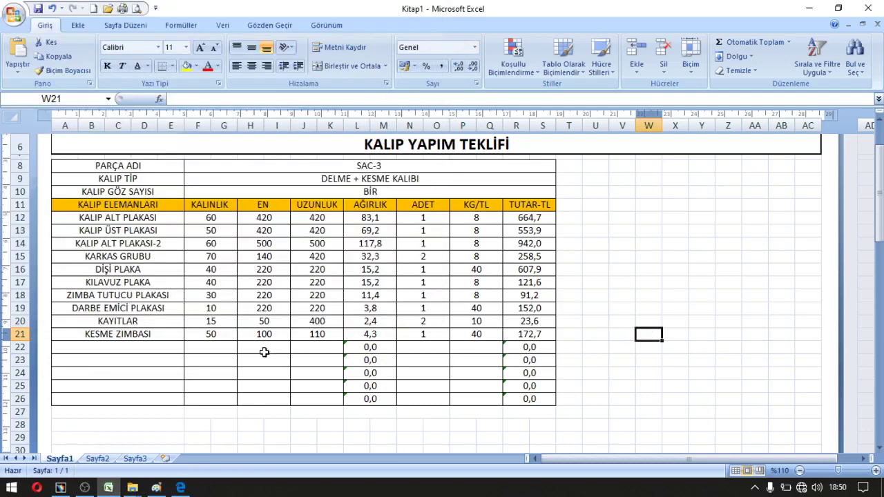
- Measure the punch plate's top edge (43mm) and vertical edge (100mm)
{"action": "left_click", "coordinate": [60, 488]}
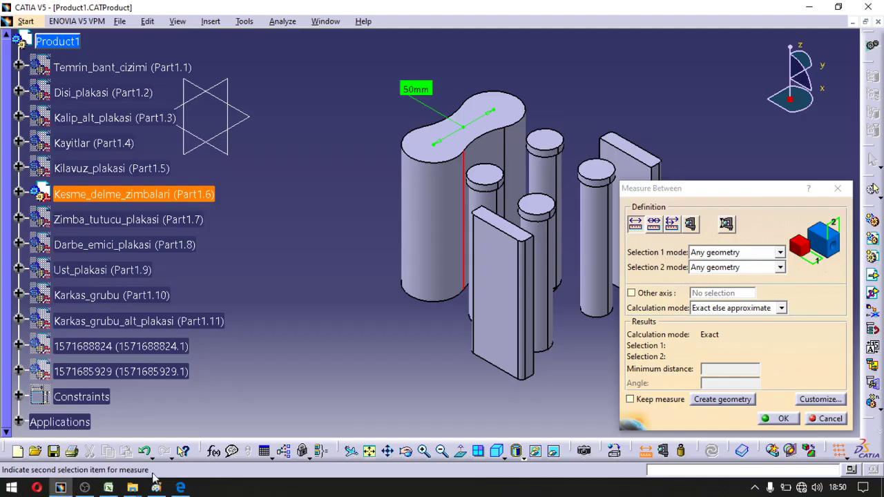
{"action": "key", "text": "Escape"}
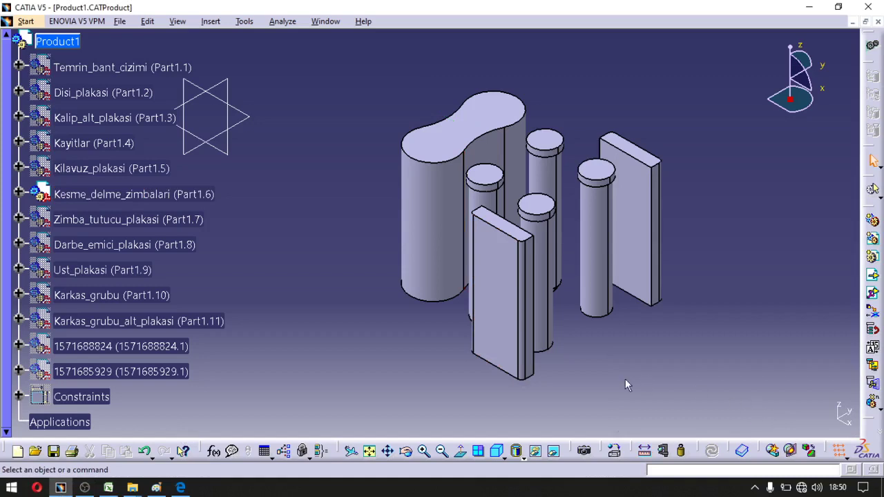
{"action": "left_click", "coordinate": [397, 256]}
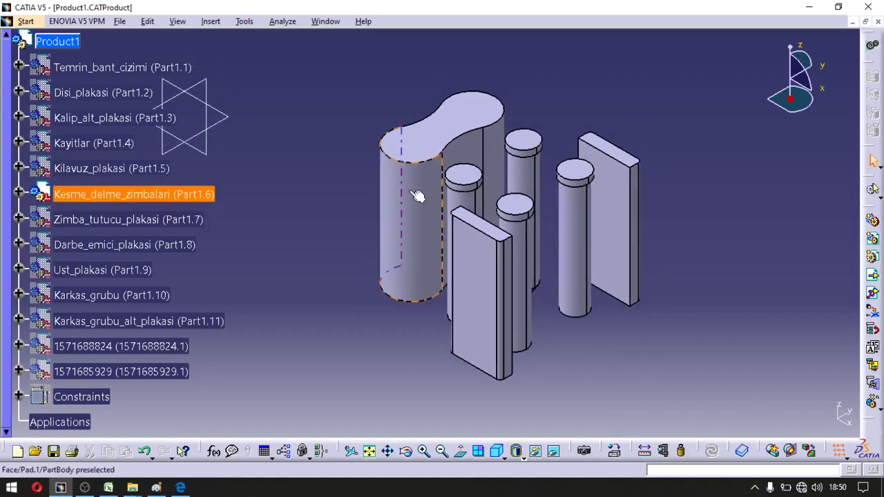
{"action": "left_click", "coordinate": [441, 364]}
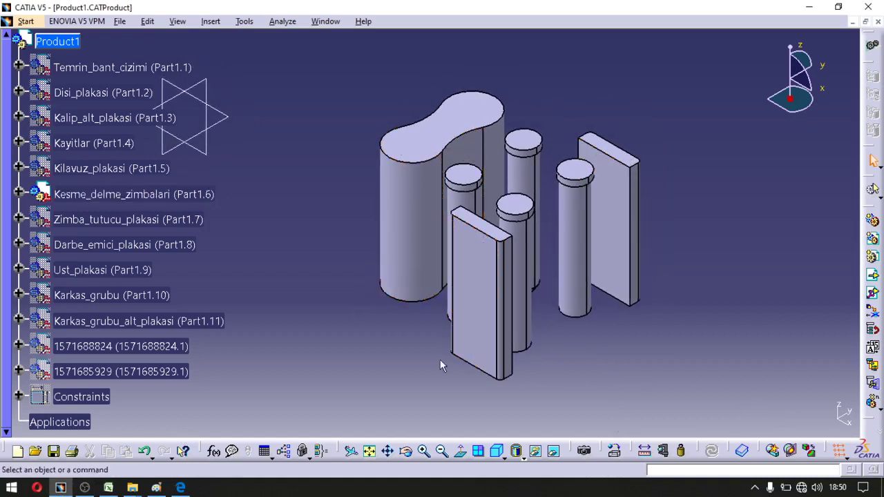
{"action": "left_click", "coordinate": [664, 451]}
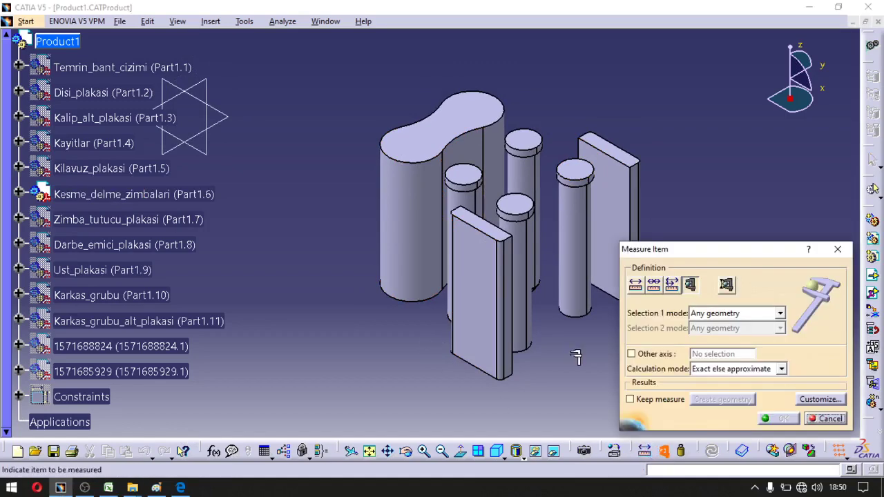
{"action": "left_click", "coordinate": [494, 226]}
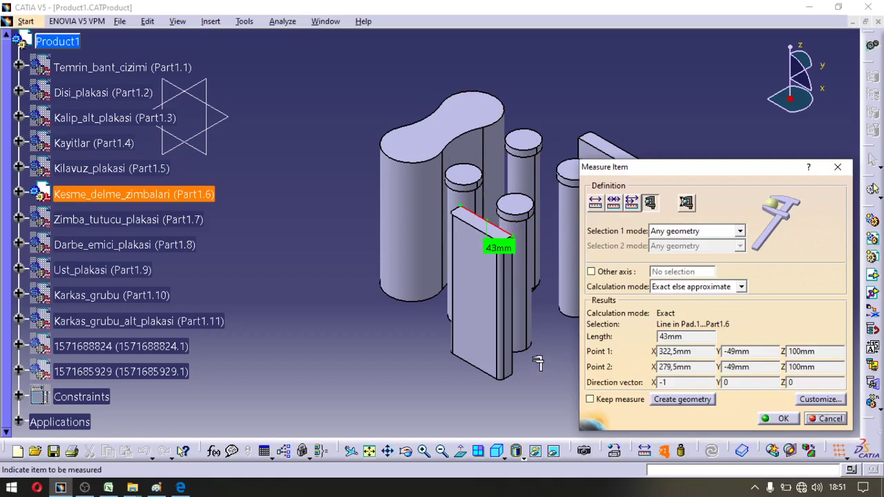
{"action": "left_click", "coordinate": [511, 323]}
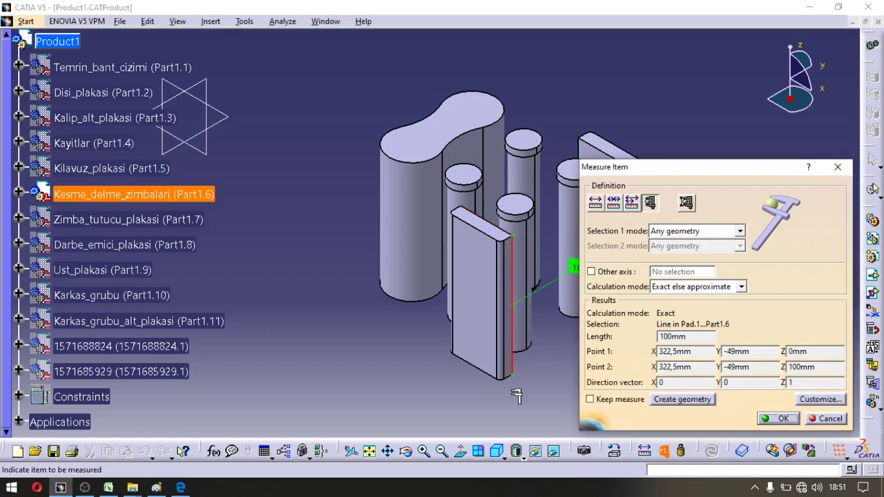
{"action": "left_click_drag", "start_coordinate": [517, 395], "coordinate": [444, 395]}
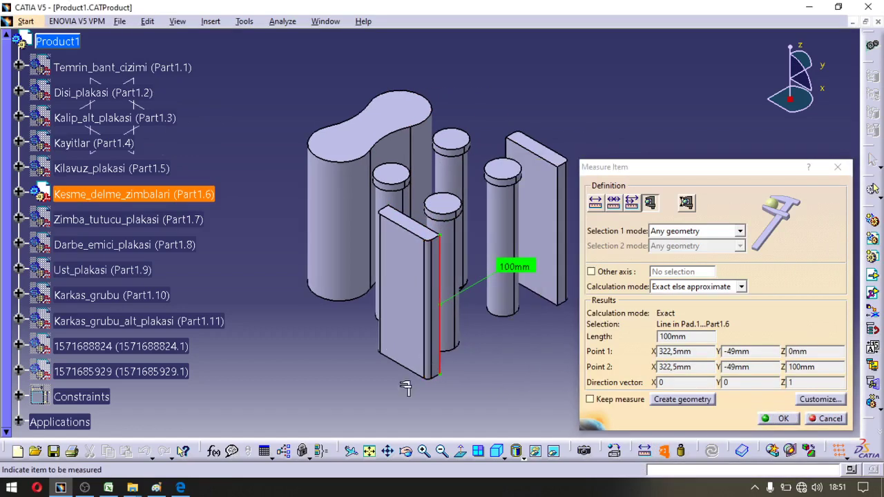
- Enter EN 50 and UZUNLUK 110 in row 22 of the Excel quote
{"action": "left_click", "coordinate": [108, 488]}
{"action": "left_click", "coordinate": [253, 347]}
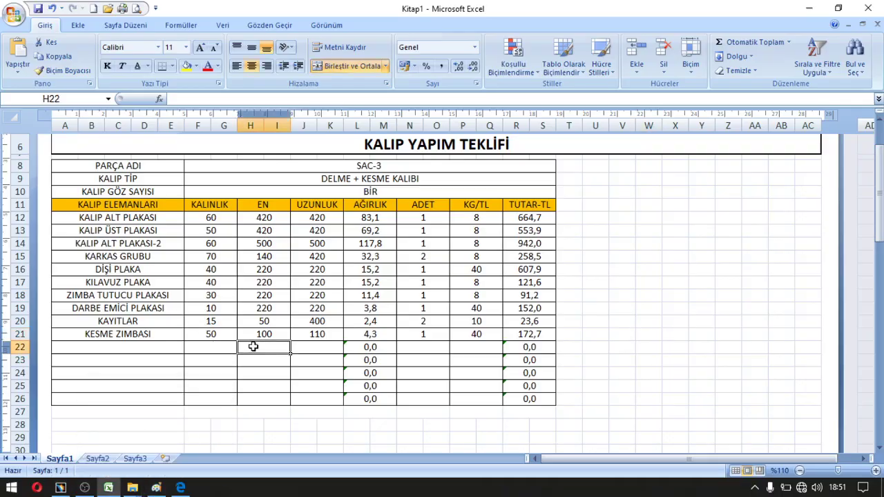
{"action": "type", "text": "50"}
{"action": "left_click", "coordinate": [302, 348]}
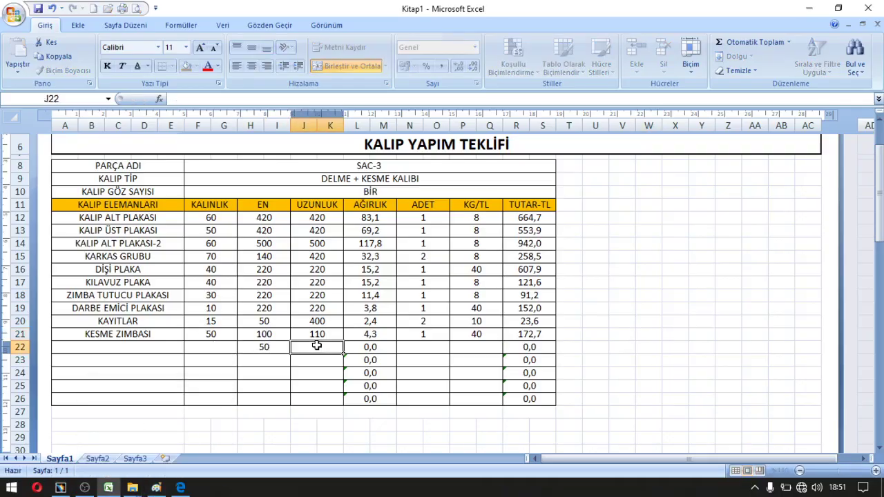
{"action": "type", "text": "110"}
{"action": "left_click", "coordinate": [276, 387]}
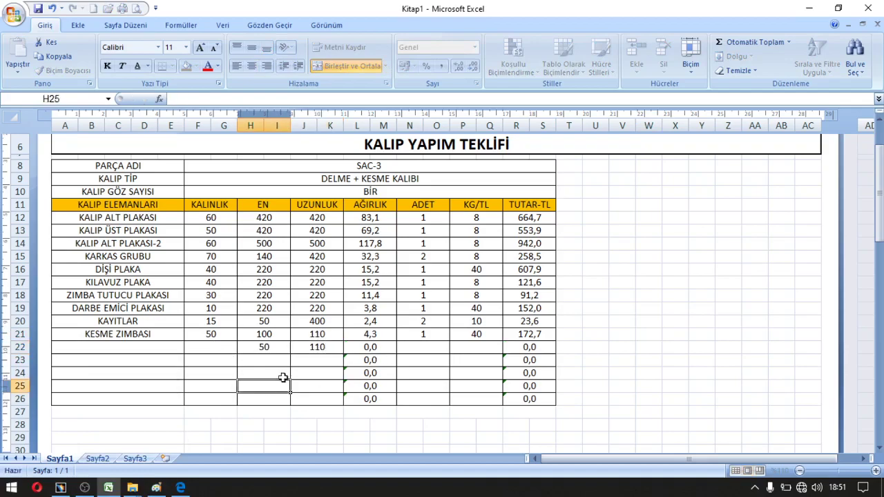
{"action": "left_click", "coordinate": [60, 488]}
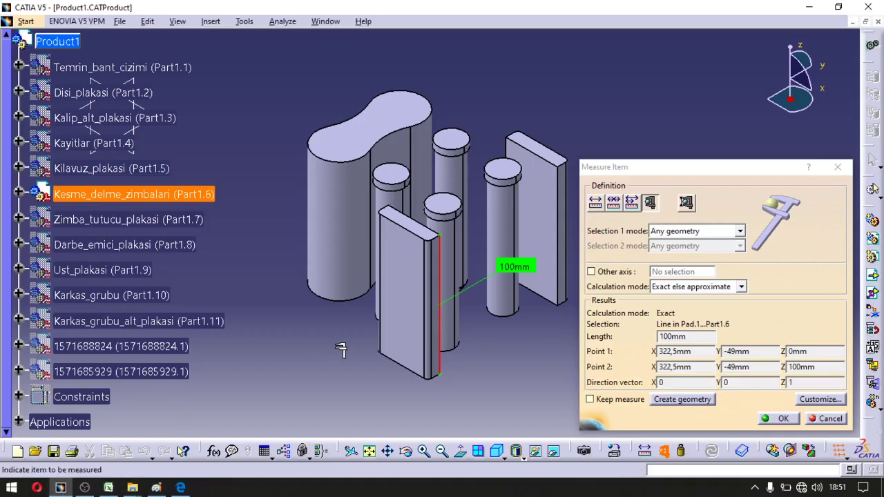
- Measure the 10mm thickness between the punch plate's two faces
{"action": "left_click", "coordinate": [595, 202]}
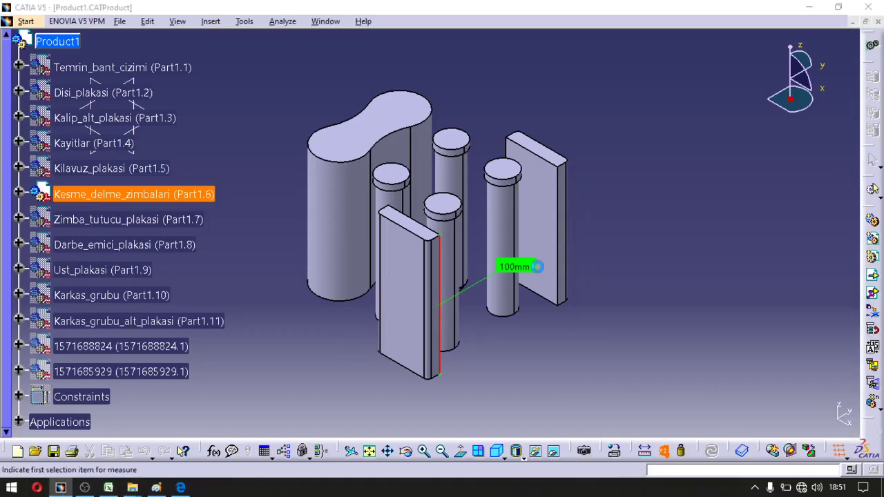
{"action": "mouse_move", "coordinate": [608, 126]}
{"action": "left_mouse_down"}
{"action": "mouse_move", "coordinate": [433, 267]}
{"action": "mouse_move", "coordinate": [483, 241]}
{"action": "left_mouse_up"}
{"action": "left_click", "coordinate": [433, 267]}
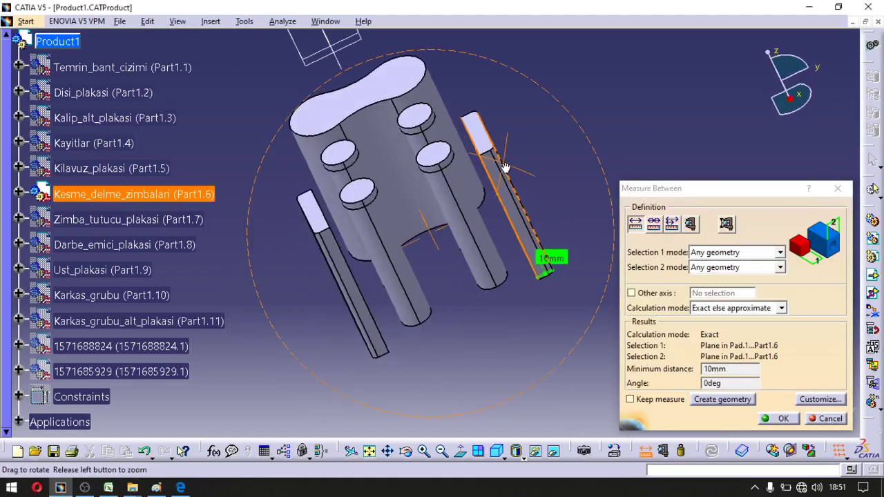
- Scroll the die handbook PDF to the page-34 Böhler cold-work flat-bar size table
{"action": "mouse_move", "coordinate": [180, 488]}
{"action": "left_click", "coordinate": [174, 465]}
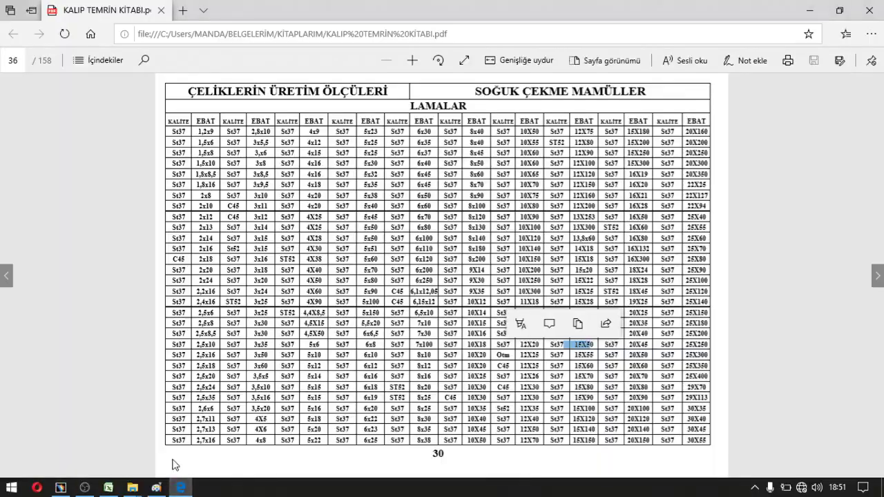
{"action": "scroll", "coordinate": [176, 344], "scroll_direction": "down", "scroll_amount": 1}
{"action": "scroll", "coordinate": [176, 346], "scroll_direction": "down", "scroll_amount": 1}
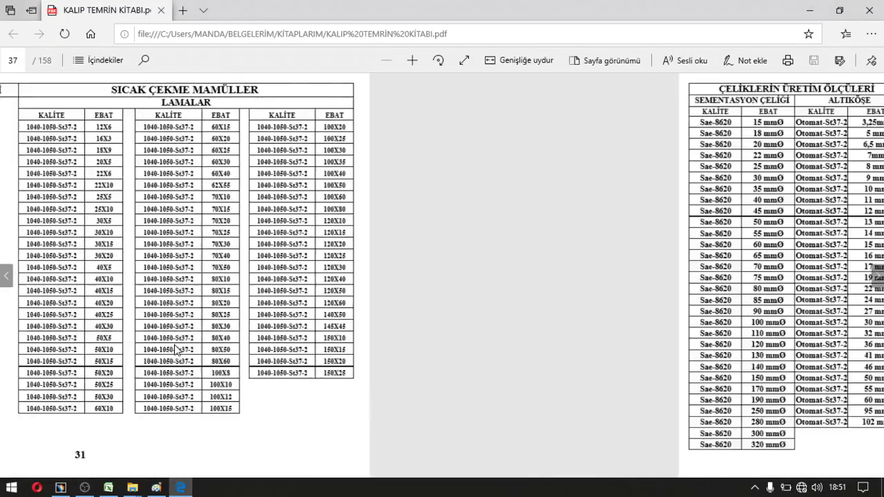
{"action": "scroll", "coordinate": [177, 351], "scroll_direction": "down", "scroll_amount": 1}
{"action": "scroll", "coordinate": [176, 349], "scroll_direction": "down", "scroll_amount": 1}
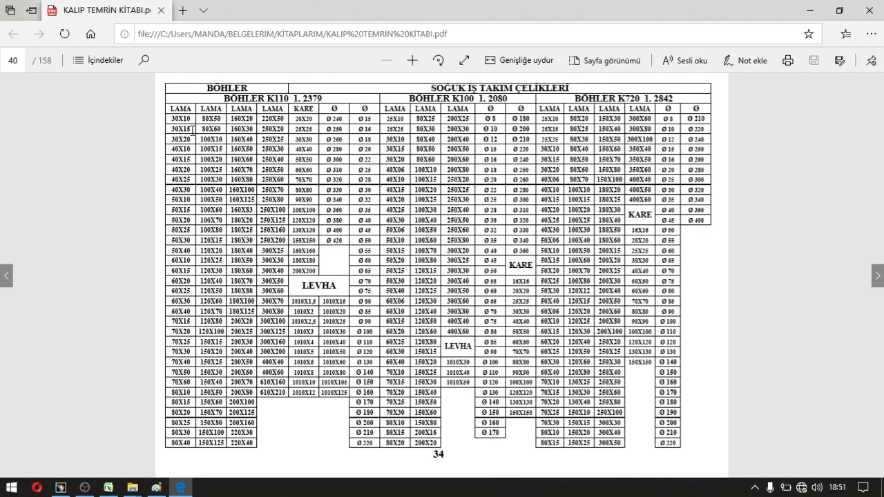
{"action": "left_click", "coordinate": [186, 237]}
- Set row 22's thickness to 15 and name the part YANÇAKILAR
{"action": "left_click", "coordinate": [109, 488]}
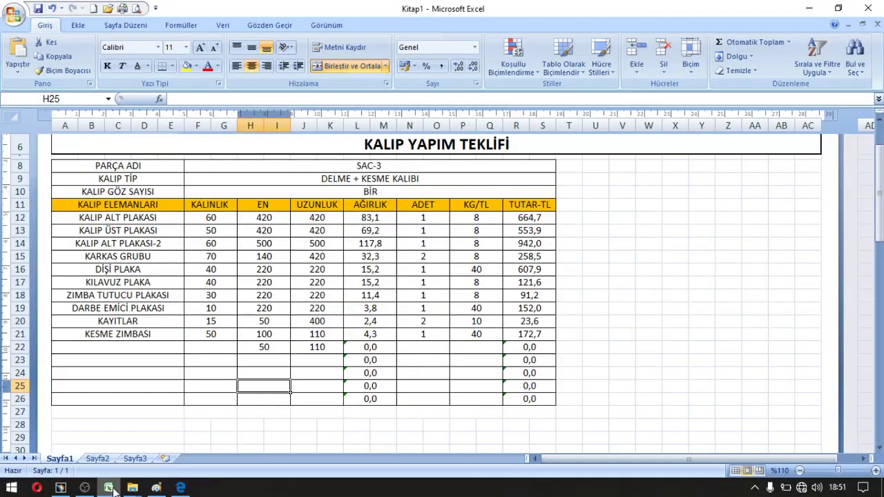
{"action": "left_click", "coordinate": [209, 347]}
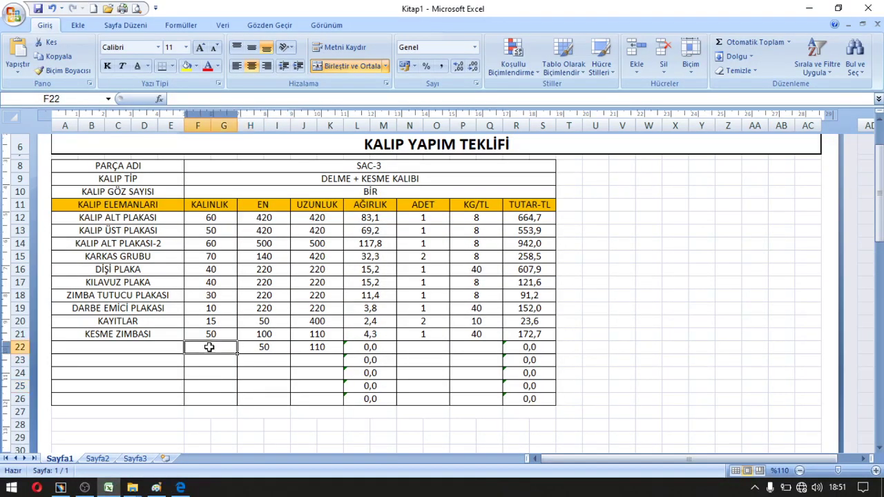
{"action": "type", "text": "15"}
{"action": "left_click", "coordinate": [241, 372]}
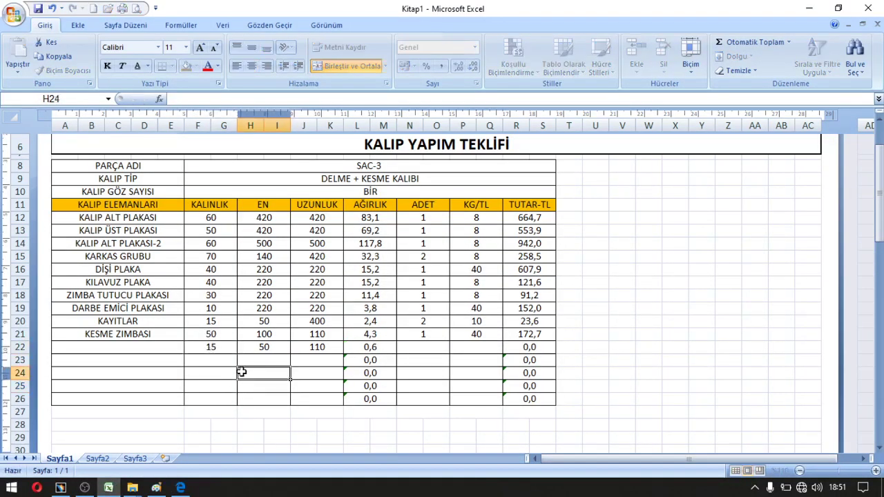
{"action": "left_click", "coordinate": [102, 348]}
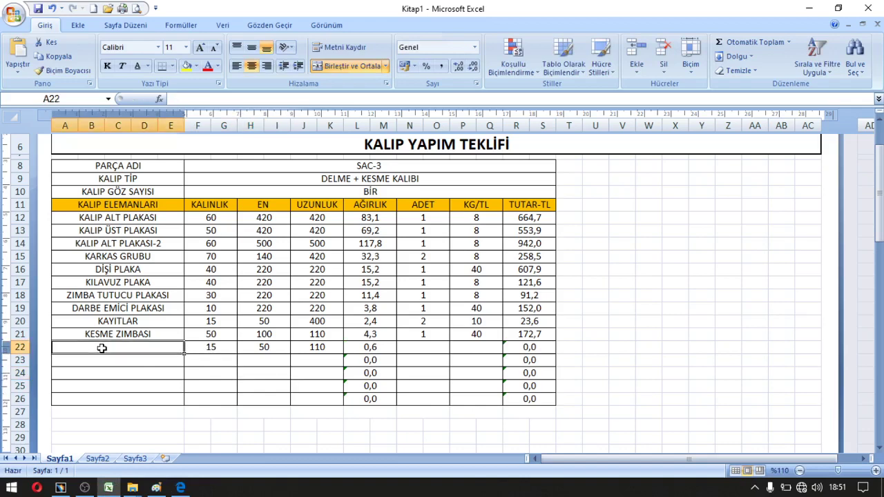
{"action": "type", "text": "YANÇAK"}
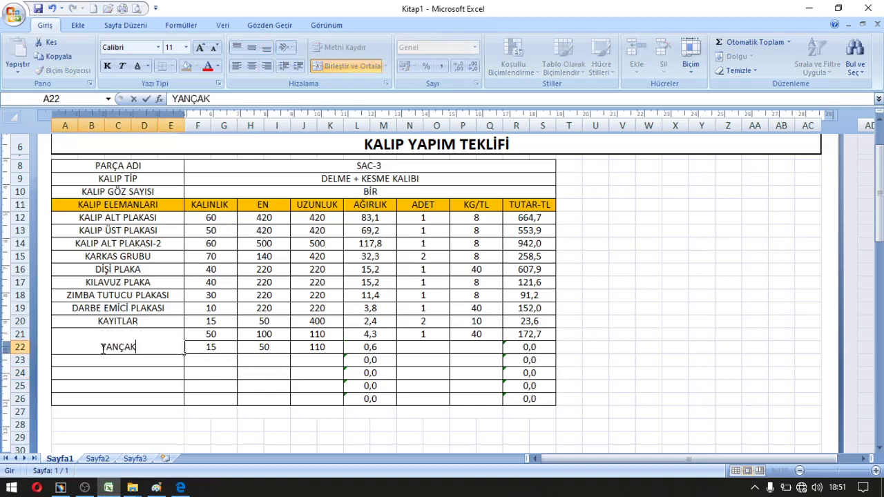
{"action": "type", "text": "I"}
{"action": "type", "text": "LAR"}
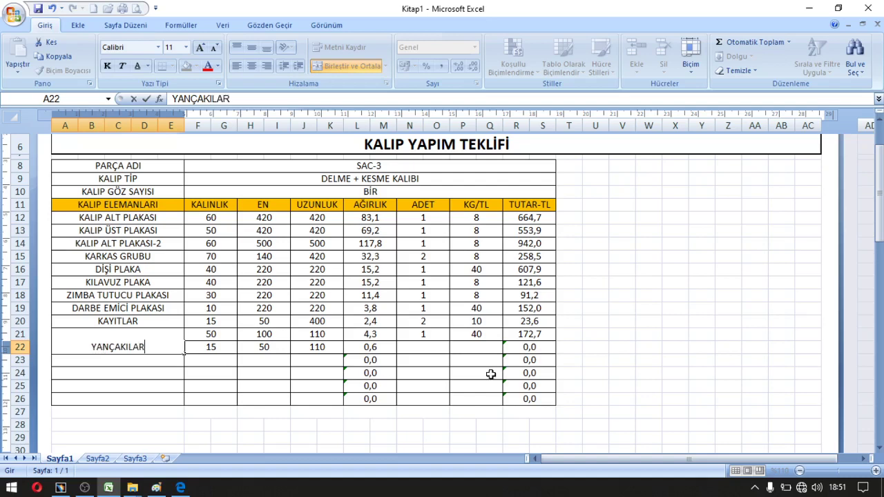
{"action": "left_click", "coordinate": [422, 373]}
- Give YANÇAKILAR quantity 2 at 40 TL/kg, for a 25,9 total
{"action": "left_click", "coordinate": [423, 347]}
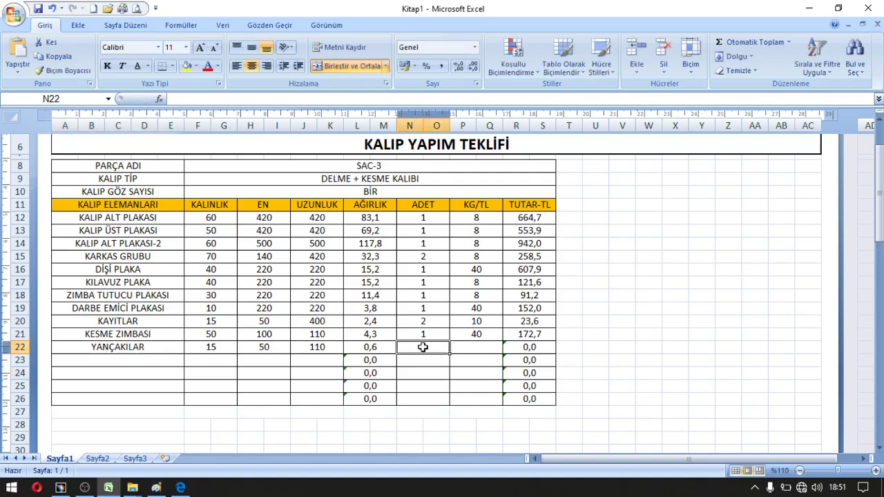
{"action": "type", "text": "2"}
{"action": "left_click", "coordinate": [459, 375]}
{"action": "left_click", "coordinate": [473, 347]}
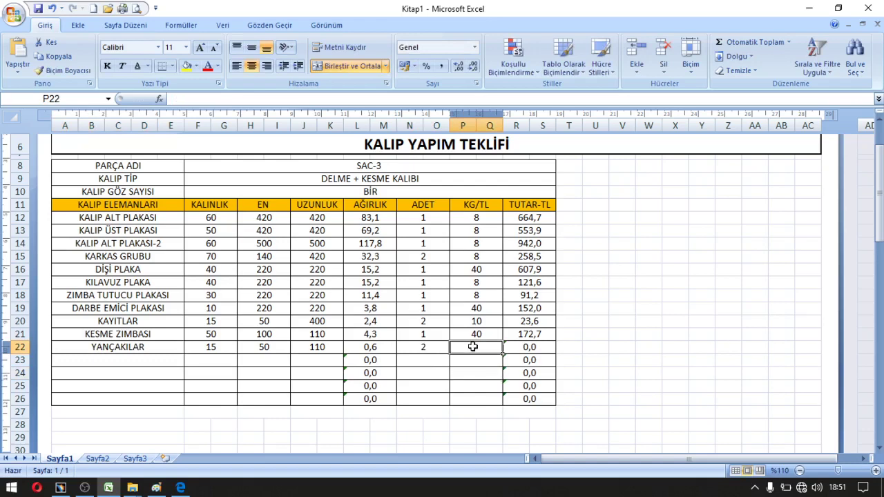
{"action": "type", "text": "40"}
{"action": "left_click", "coordinate": [475, 384]}
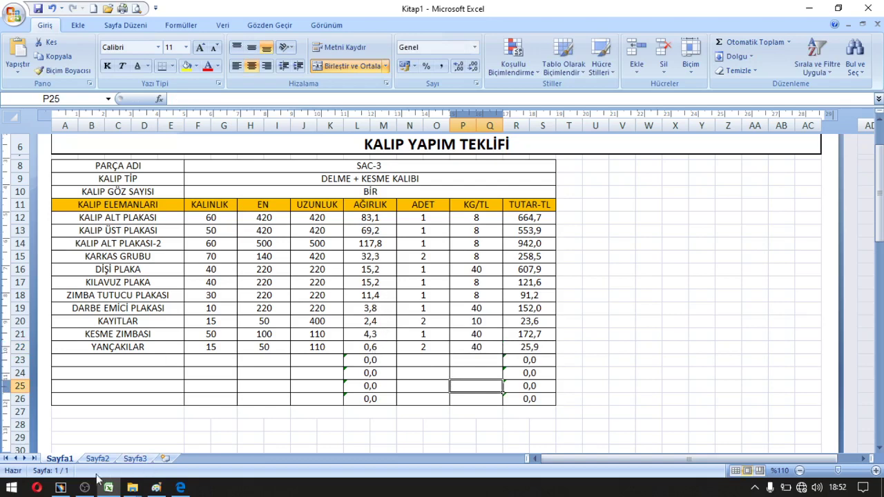
{"action": "left_click", "coordinate": [60, 488]}
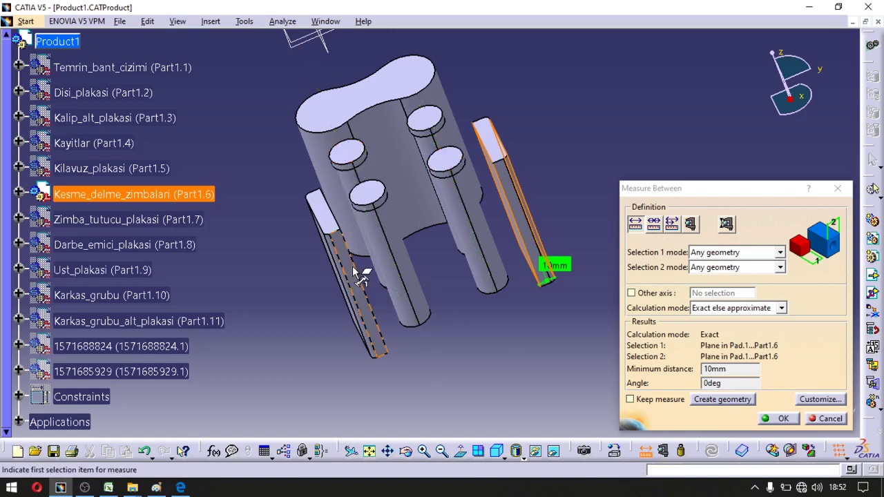
{"action": "left_click", "coordinate": [826, 419]}
{"action": "right_click", "coordinate": [159, 351]}
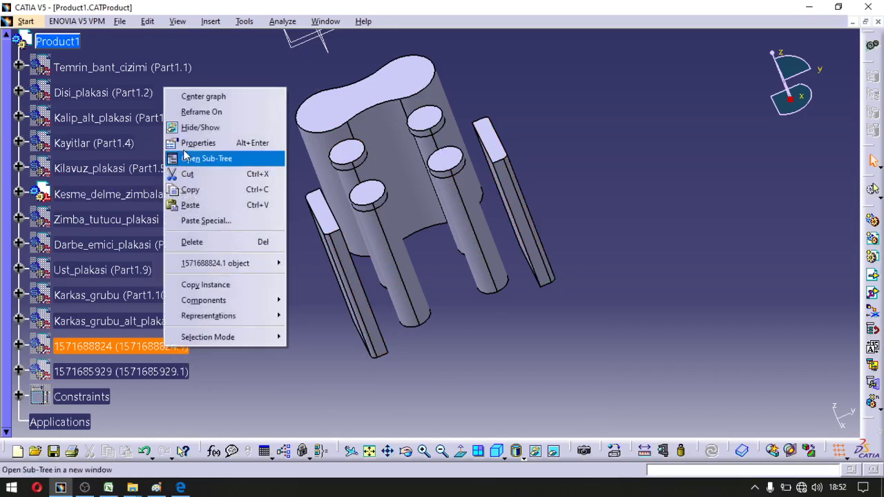
{"action": "left_click", "coordinate": [190, 126]}
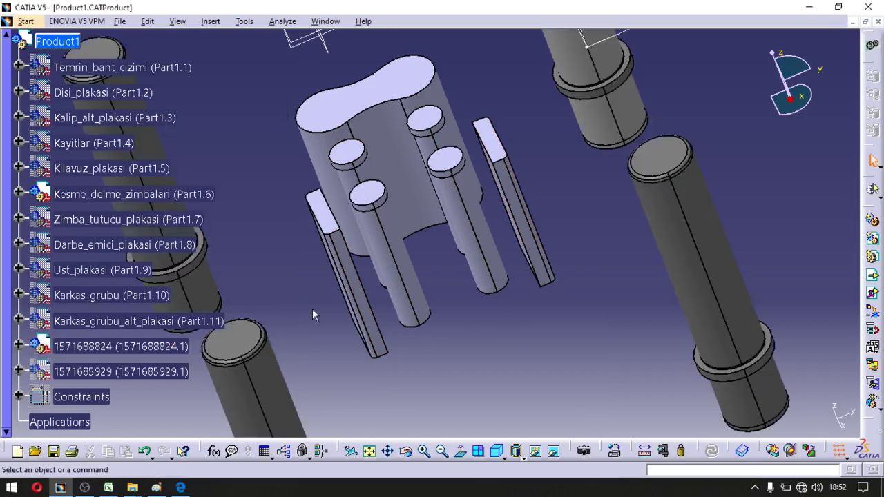
{"action": "right_click", "coordinate": [134, 196]}
{"action": "left_click", "coordinate": [165, 236]}
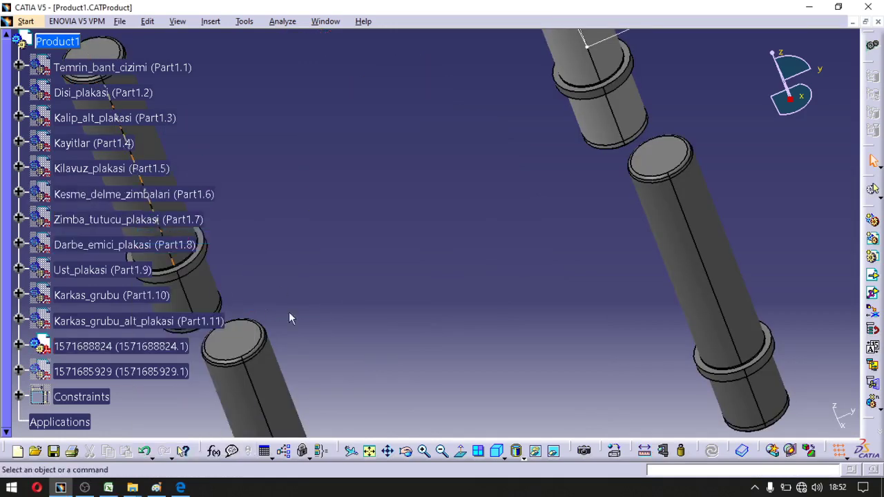
{"action": "mouse_move", "coordinate": [289, 312]}
{"action": "left_mouse_down"}
{"action": "mouse_move", "coordinate": [375, 330]}
{"action": "mouse_move", "coordinate": [442, 272]}
{"action": "left_mouse_up"}
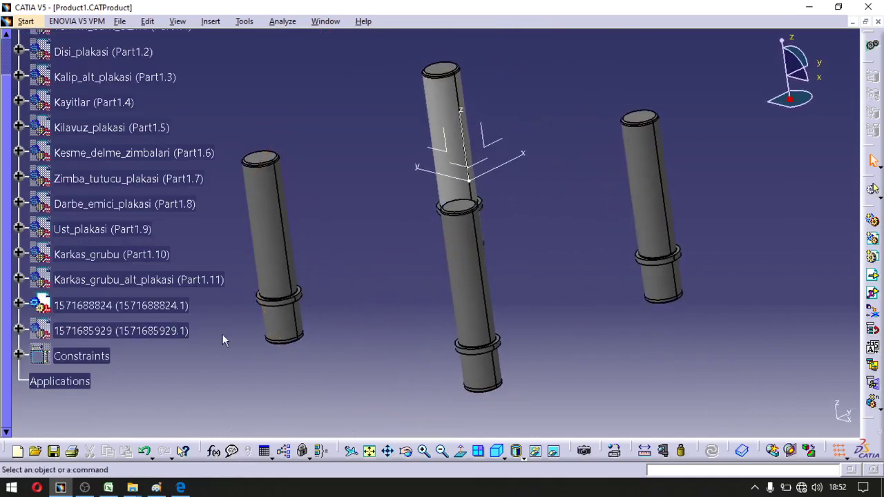
{"action": "right_click", "coordinate": [183, 330]}
{"action": "left_click", "coordinate": [183, 105]}
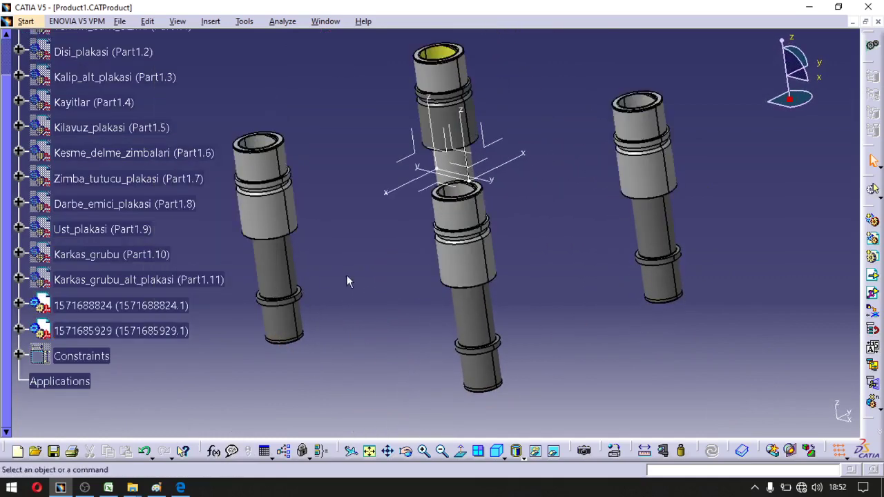
{"action": "mouse_move", "coordinate": [414, 263]}
{"action": "left_mouse_down"}
{"action": "mouse_move", "coordinate": [431, 251]}
{"action": "mouse_move", "coordinate": [416, 237]}
{"action": "mouse_move", "coordinate": [421, 298]}
{"action": "mouse_move", "coordinate": [355, 338]}
{"action": "left_mouse_up"}
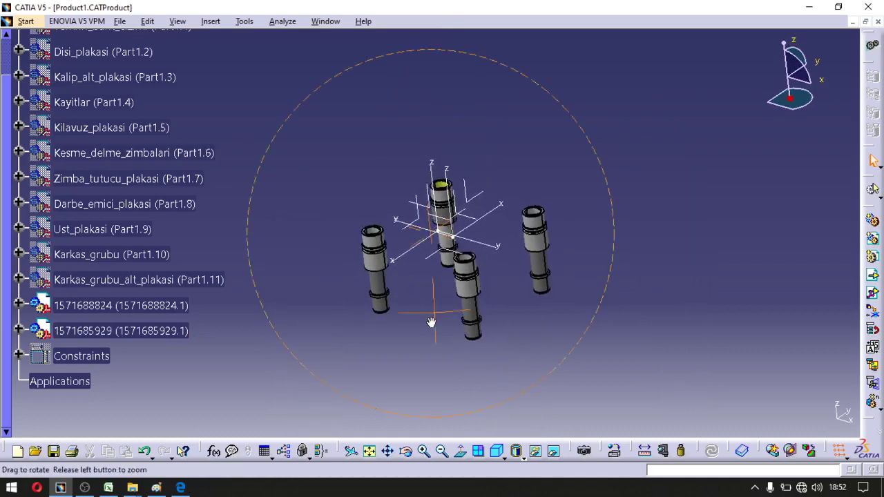
{"action": "mouse_move", "coordinate": [108, 488]}
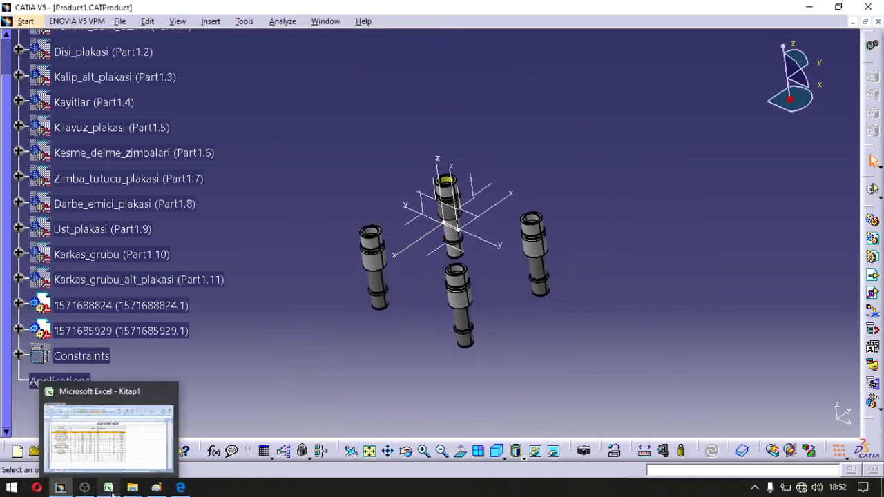
{"action": "left_click", "coordinate": [160, 413]}
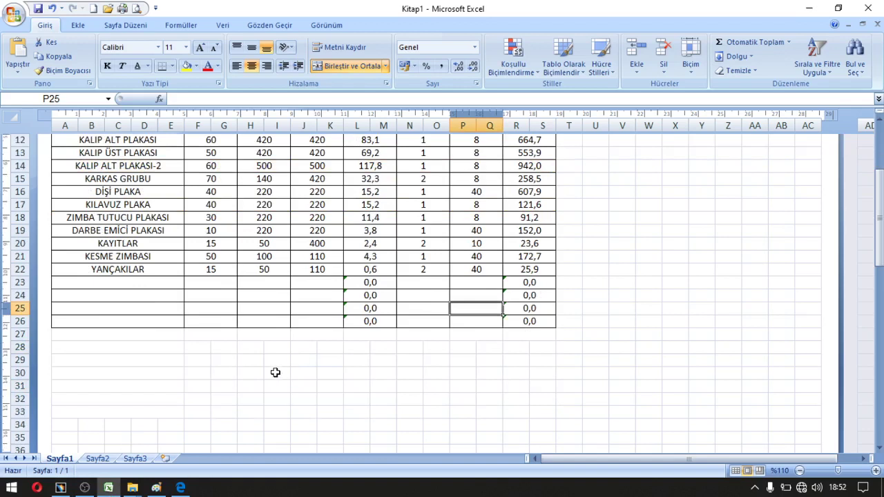
- Delete the empty rows 24 to 26 below the quote table
{"action": "left_click", "coordinate": [274, 372]}
{"action": "left_click_drag", "start_coordinate": [21, 296], "coordinate": [22, 325]}
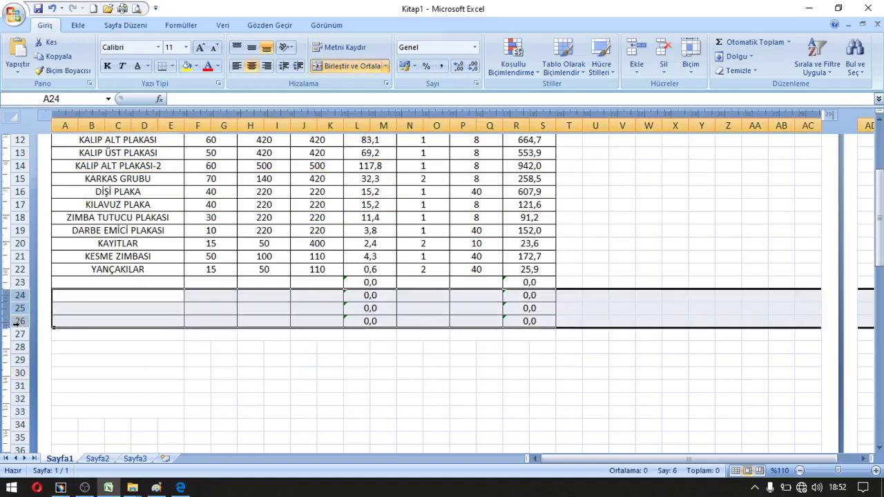
{"action": "right_click", "coordinate": [16, 323]}
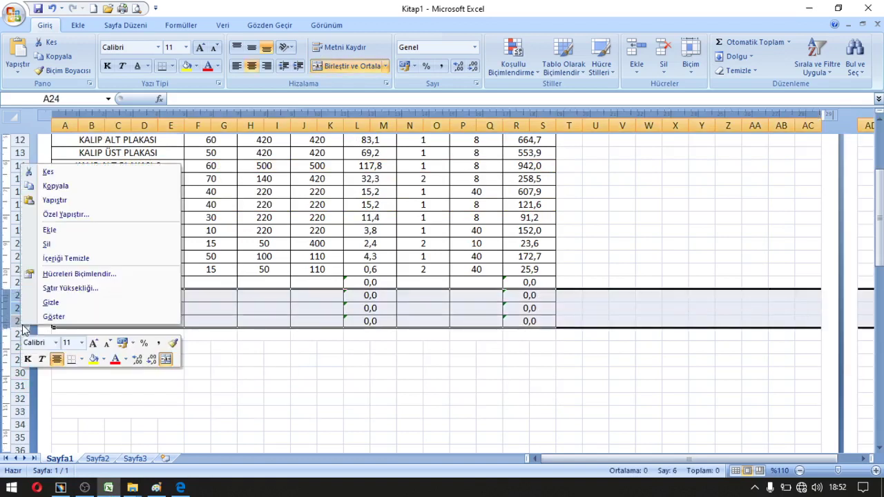
{"action": "left_click", "coordinate": [46, 246]}
{"action": "left_click", "coordinate": [190, 360]}
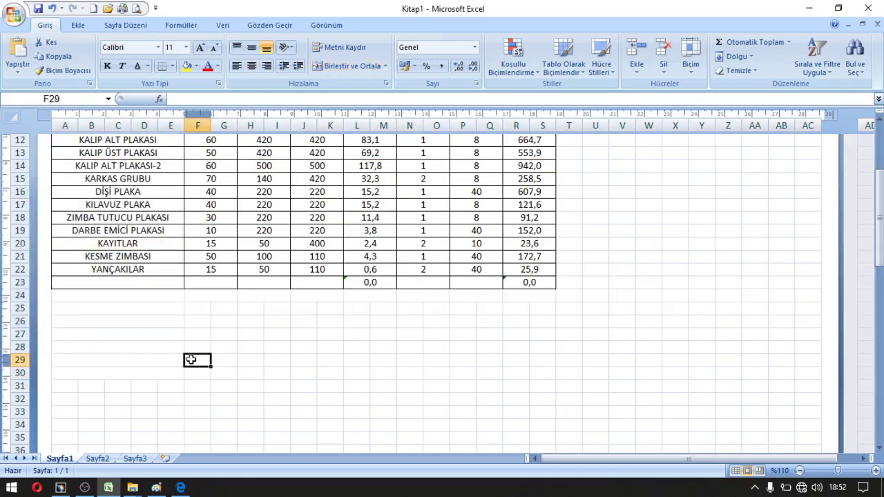
- Clear the leftover formula from R23 and select row 23 across columns A to Q
{"action": "left_click", "coordinate": [378, 284]}
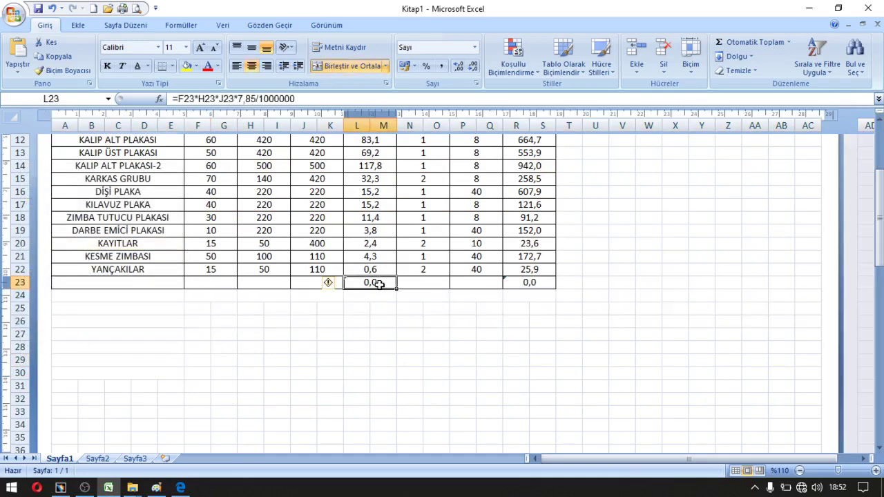
{"action": "left_click", "coordinate": [529, 282]}
{"action": "key", "text": "Delete"}
{"action": "left_click", "coordinate": [525, 318]}
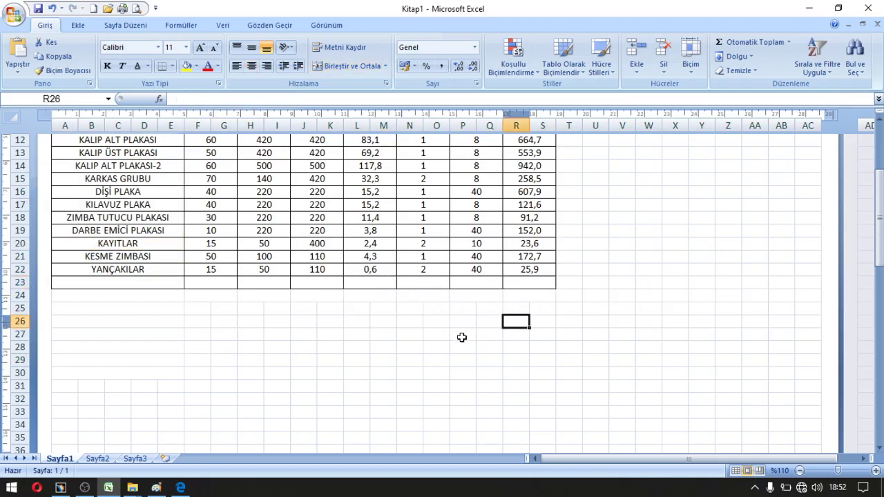
{"action": "left_click_drag", "start_coordinate": [135, 284], "coordinate": [424, 286]}
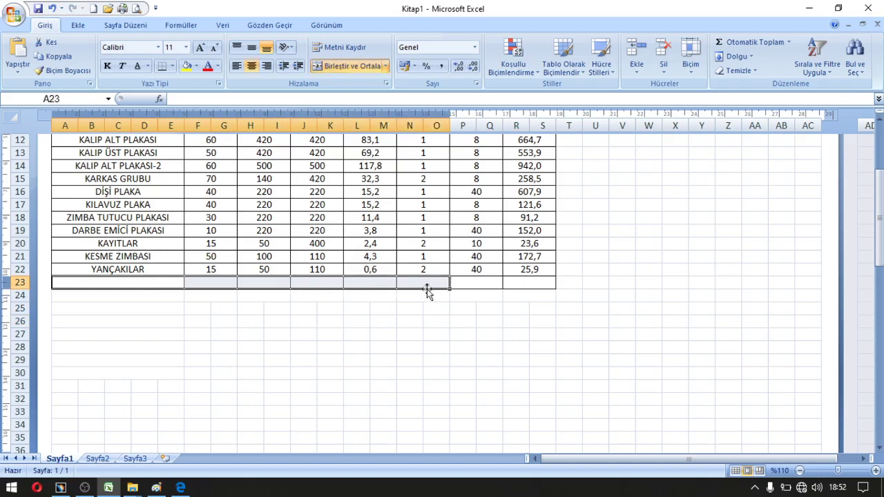
{"action": "scroll", "coordinate": [418, 312], "scroll_direction": "up", "scroll_amount": 1}
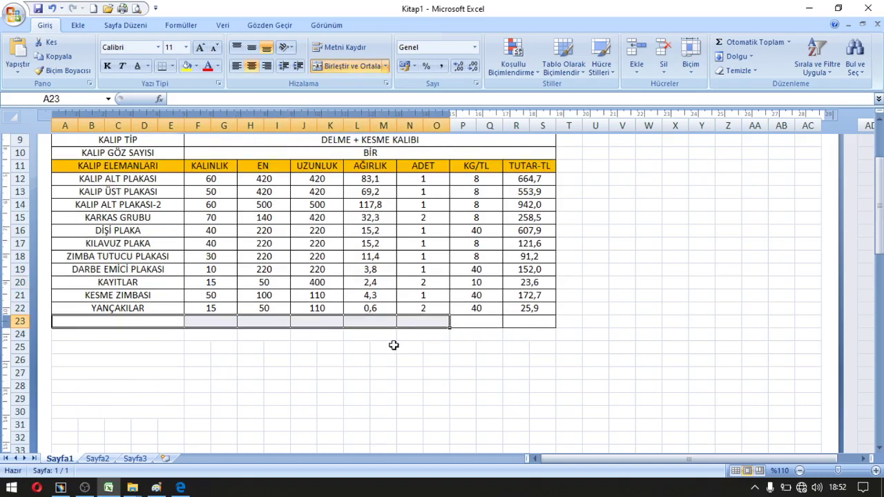
{"action": "left_click", "coordinate": [178, 352]}
{"action": "left_click_drag", "start_coordinate": [132, 322], "coordinate": [484, 324]}
- Merge and centre A23:Q23 and label it ARA TOPLAM-1
{"action": "left_click", "coordinate": [315, 65]}
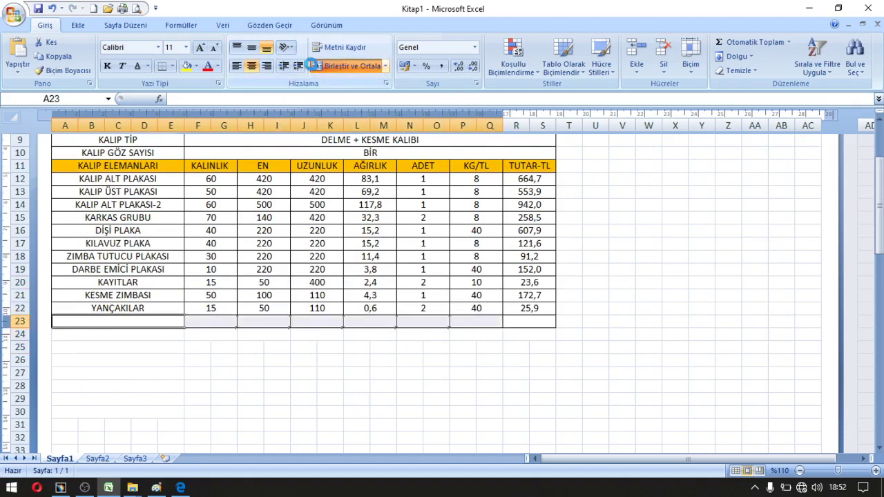
{"action": "left_click", "coordinate": [315, 66]}
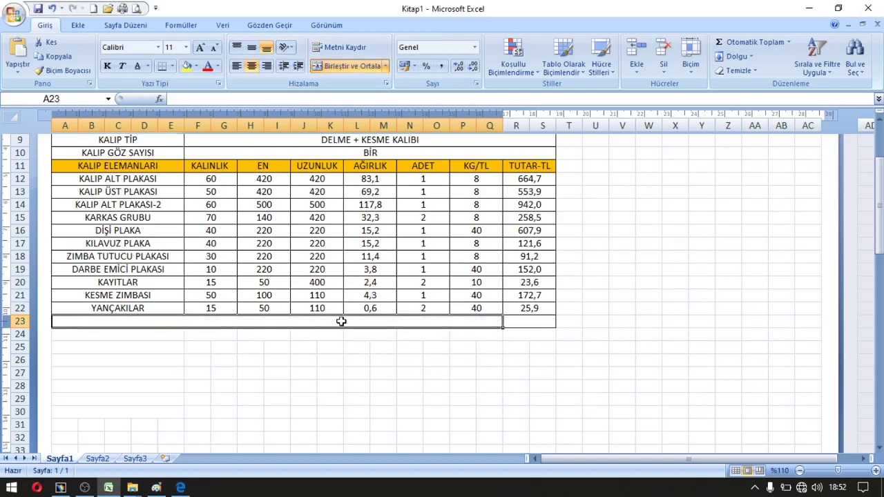
{"action": "type", "text": "TO"}
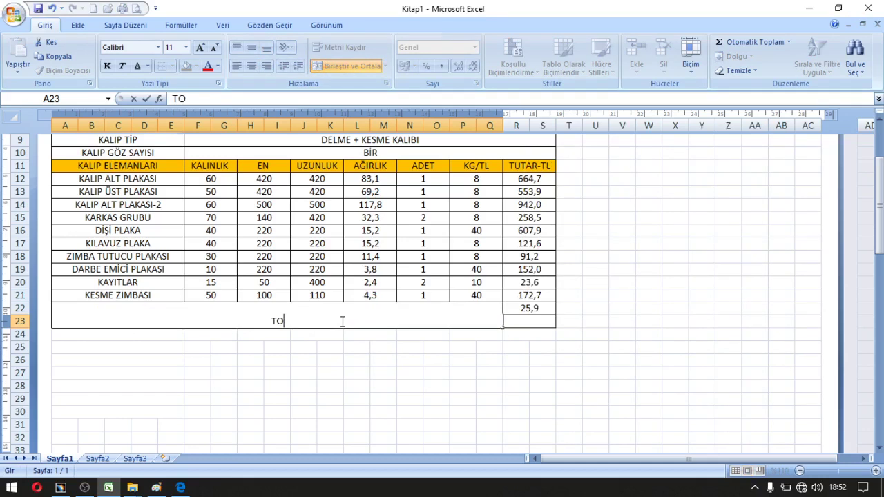
{"action": "type", "text": "ARA"}
{"action": "type", "text": "TOPLA"}
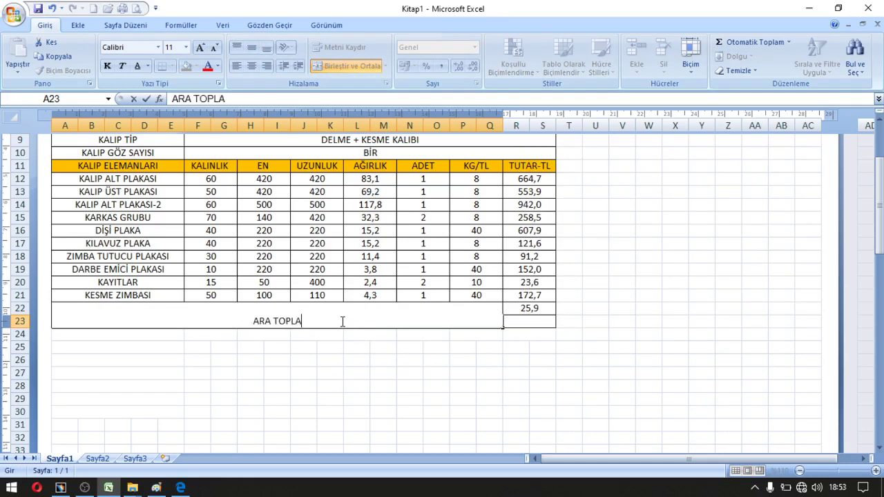
{"action": "type", "text": "M-1"}
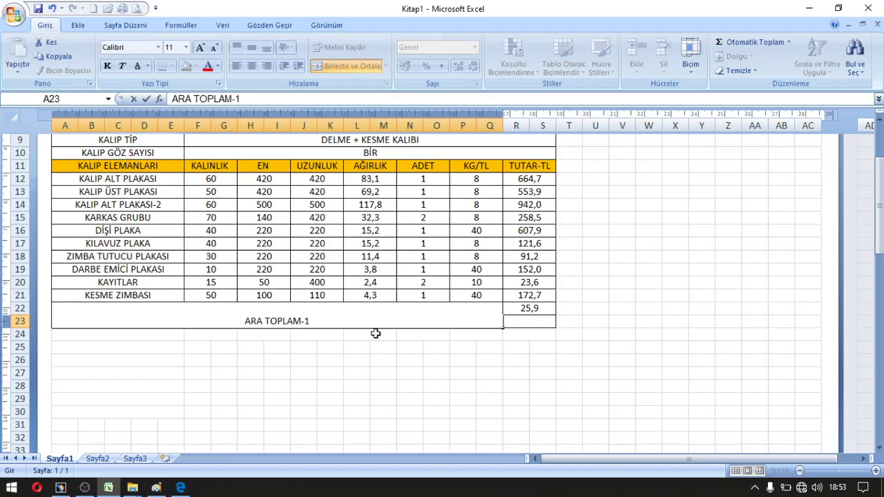
{"action": "left_click", "coordinate": [407, 372]}
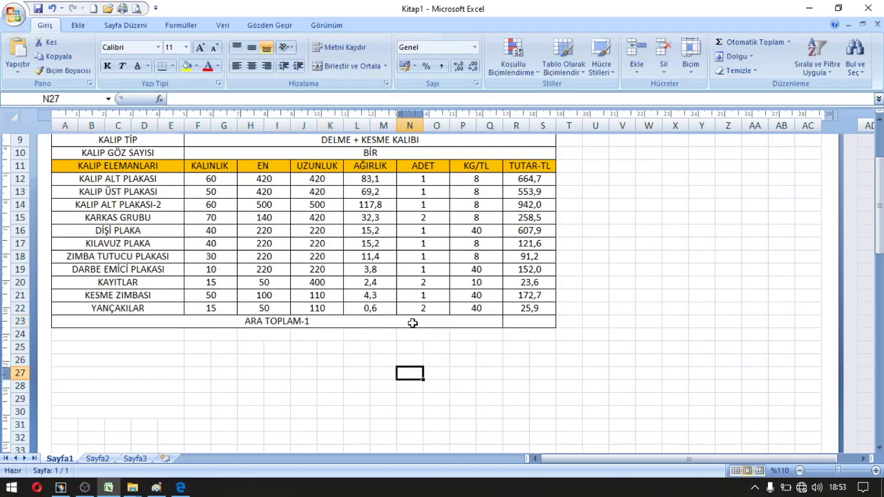
{"action": "left_click", "coordinate": [527, 322]}
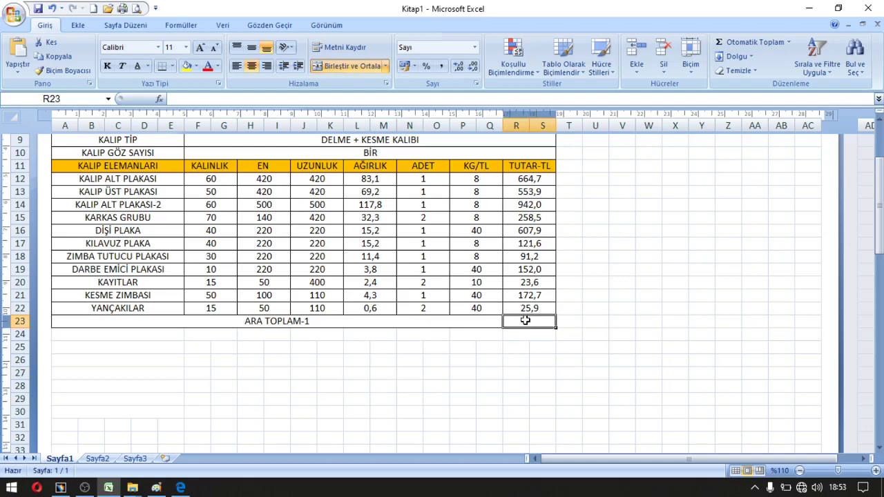
- Enter =TOPLA(R12:R21) in R23 for a 3588,0 subtotal
{"action": "type", "text": "="}
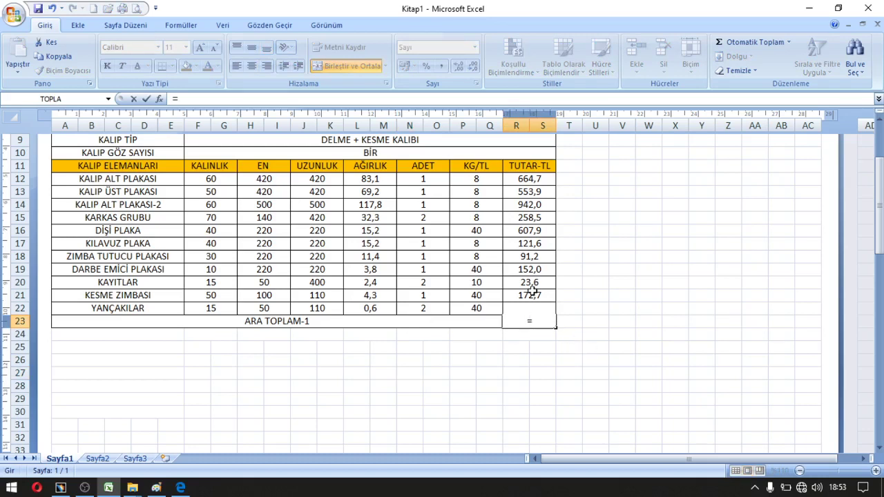
{"action": "type", "text": "TOPLA"}
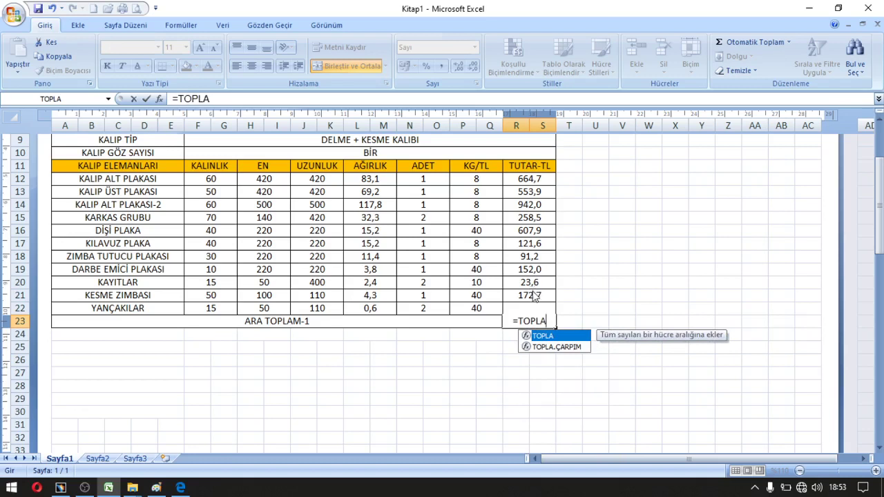
{"action": "type", "text": "("}
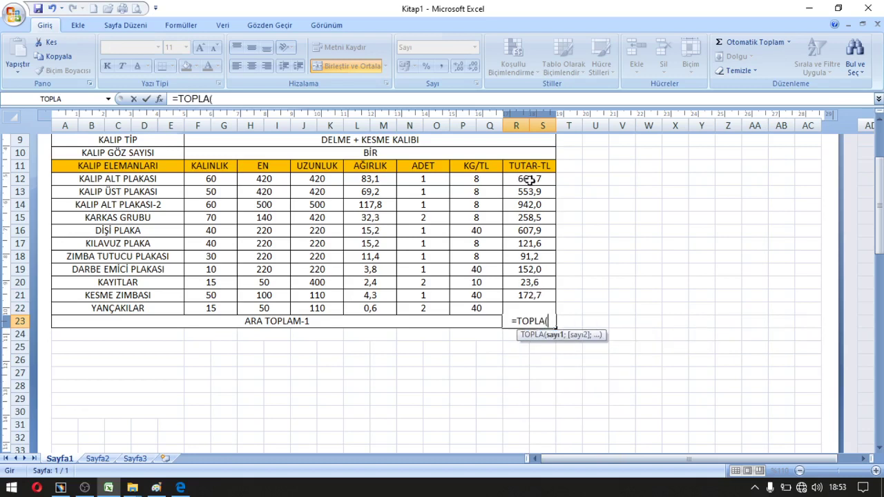
{"action": "left_click", "coordinate": [529, 179]}
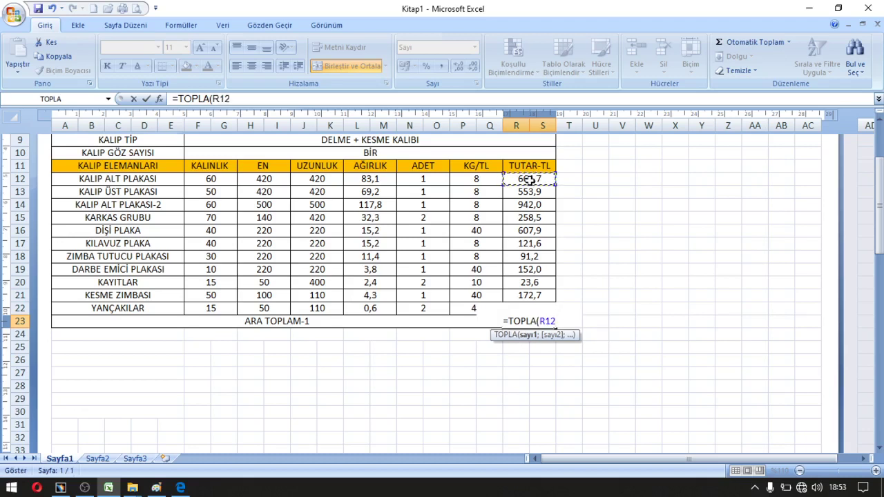
{"action": "key", "text": "F8"}
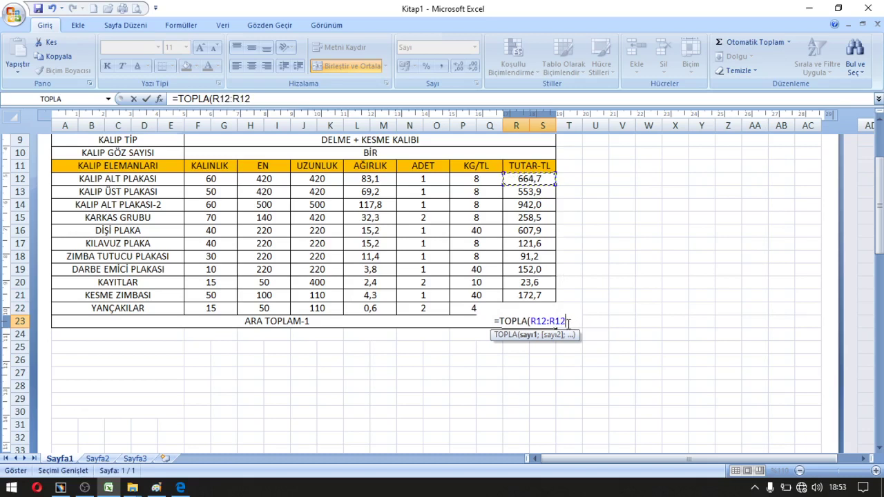
{"action": "left_click_drag", "start_coordinate": [566, 321], "coordinate": [547, 322]}
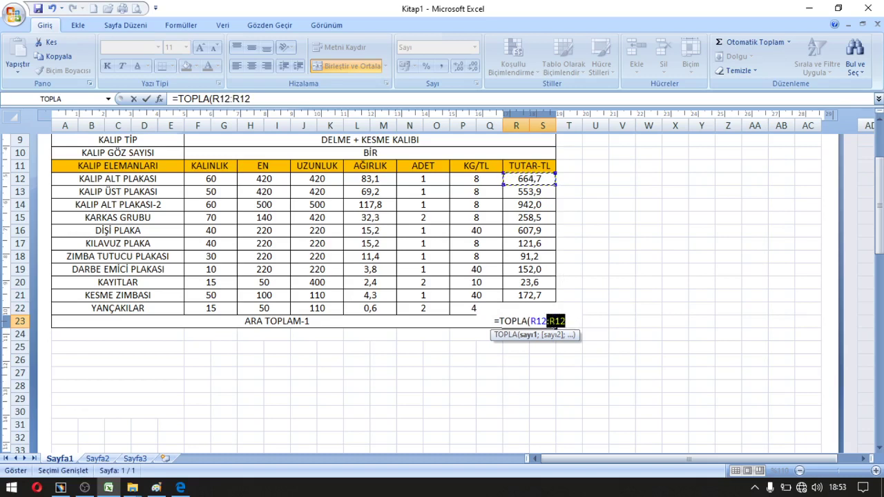
{"action": "key", "text": "F2"}
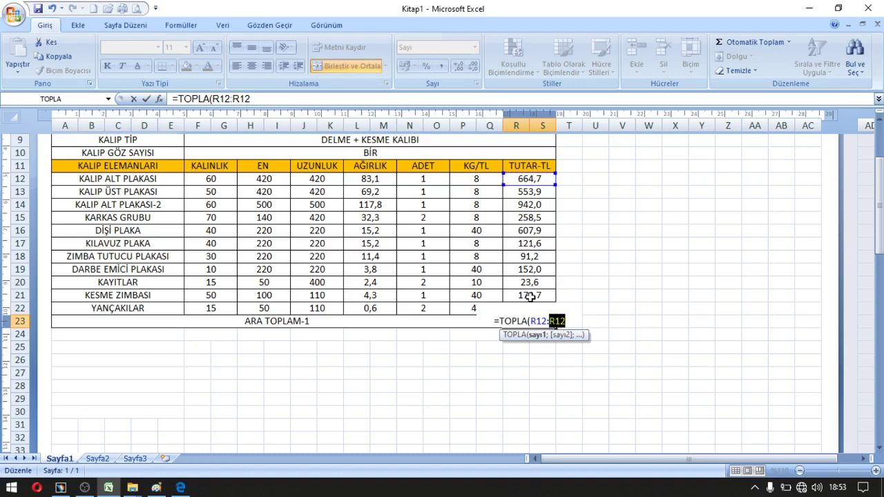
{"action": "left_click", "coordinate": [530, 295]}
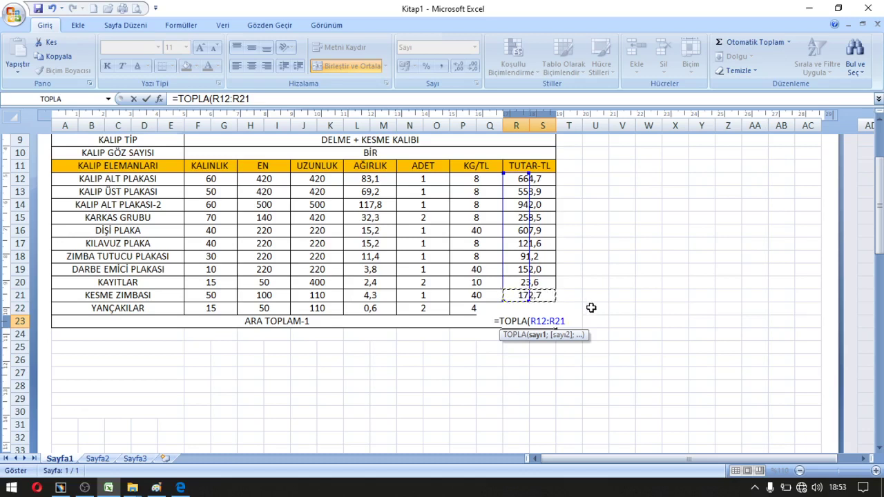
{"action": "type", "text": ")"}
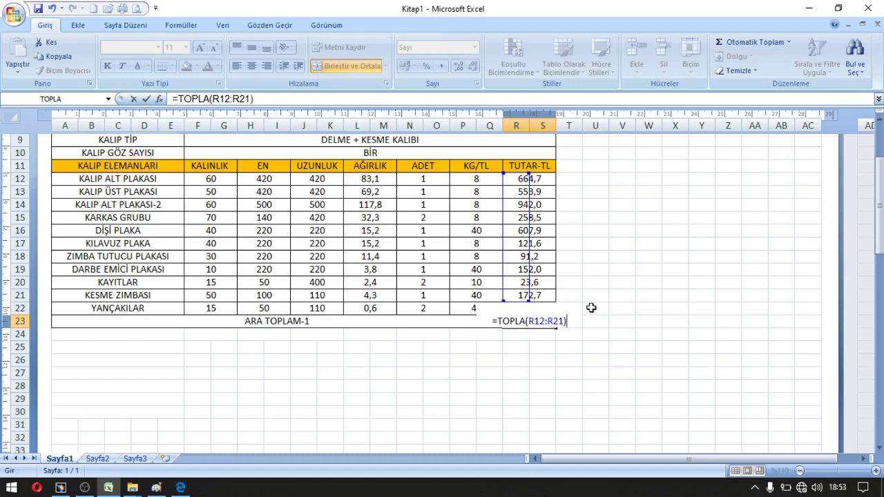
{"action": "key", "text": "Return"}
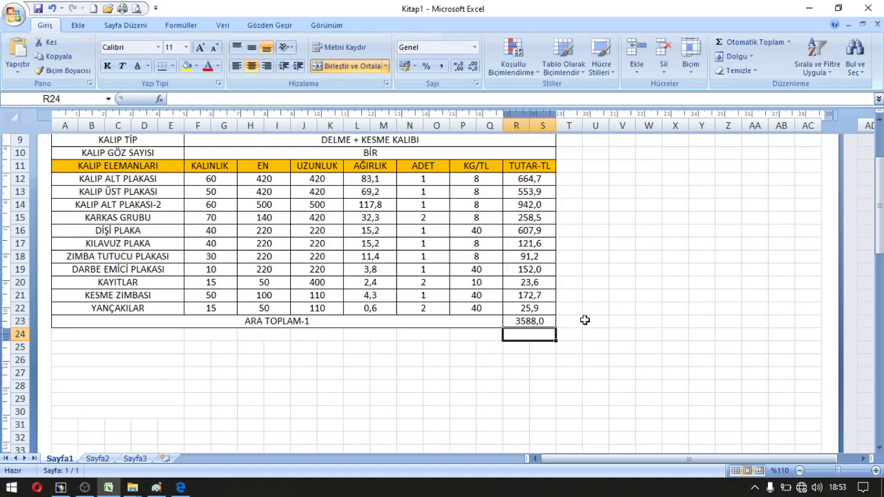
{"action": "left_click", "coordinate": [540, 321]}
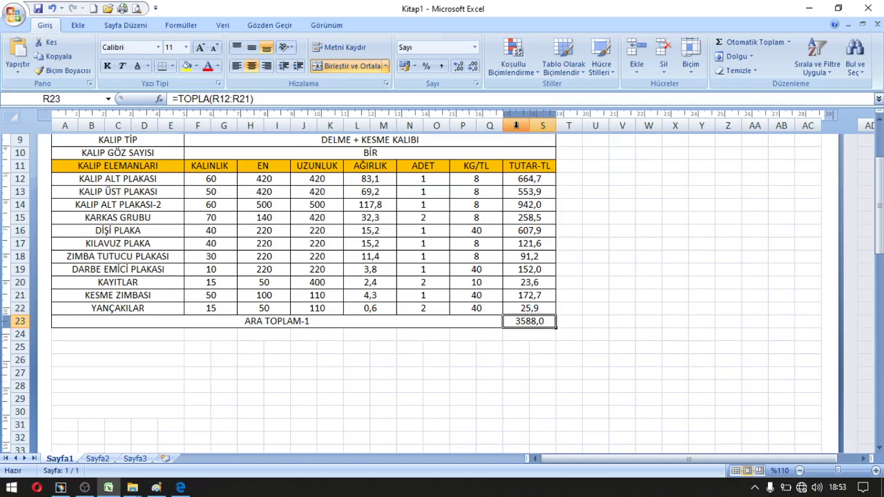
- Change the ARA TOPLAM-1 formula in R23 to =TOPLA(R12:R22) so it totals 3613,9
{"action": "left_click", "coordinate": [250, 100]}
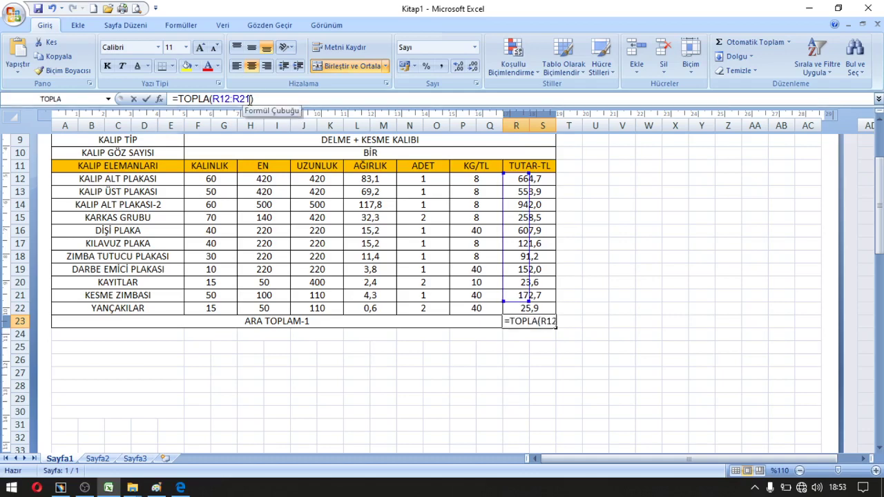
{"action": "left_click", "coordinate": [247, 99]}
{"action": "type", "text": "2"}
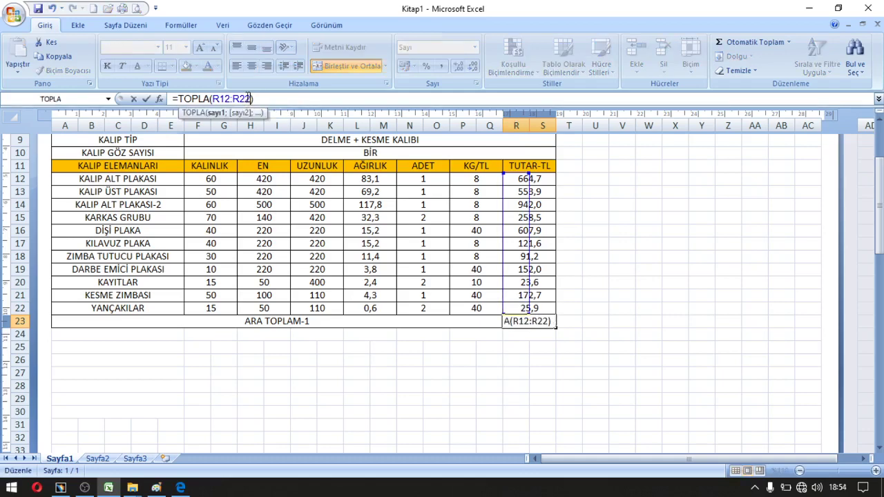
{"action": "key", "text": "Return"}
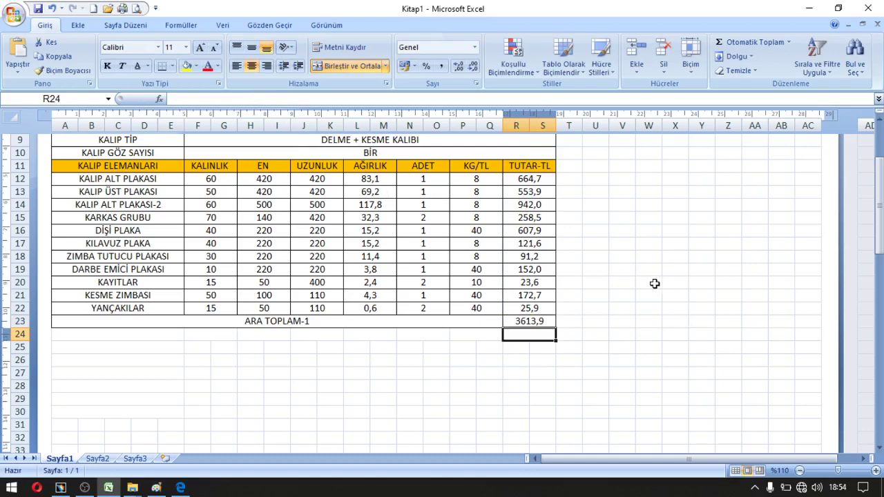
{"action": "left_click", "coordinate": [650, 280]}
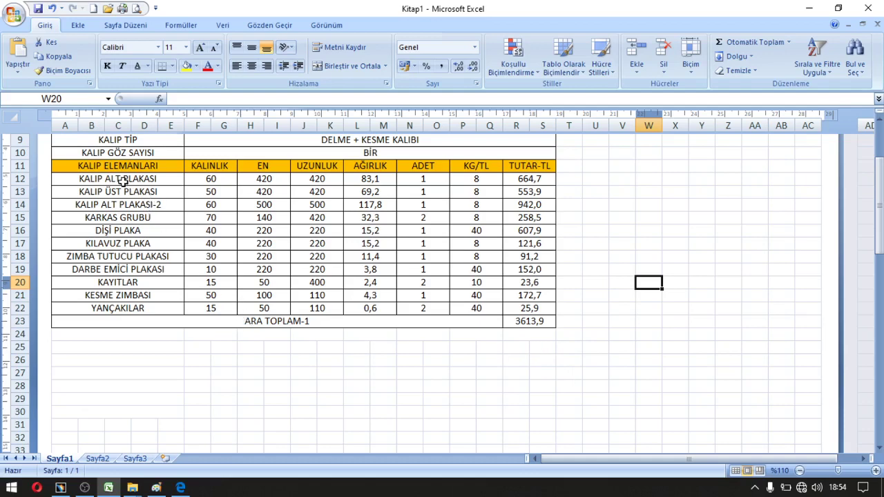
- Narrow column T to a thin spacer and select row 24 across the table width
{"action": "scroll", "coordinate": [124, 282], "scroll_direction": "up", "scroll_amount": 3}
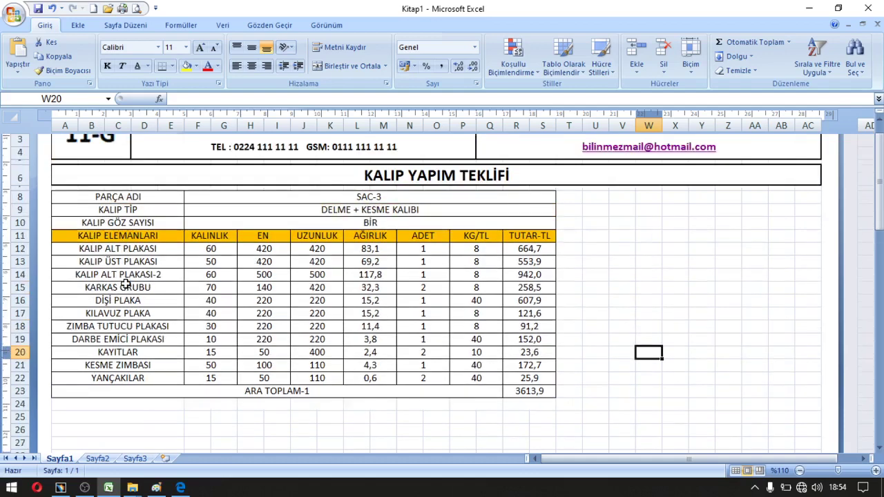
{"action": "scroll", "coordinate": [124, 282], "scroll_direction": "down", "scroll_amount": 3}
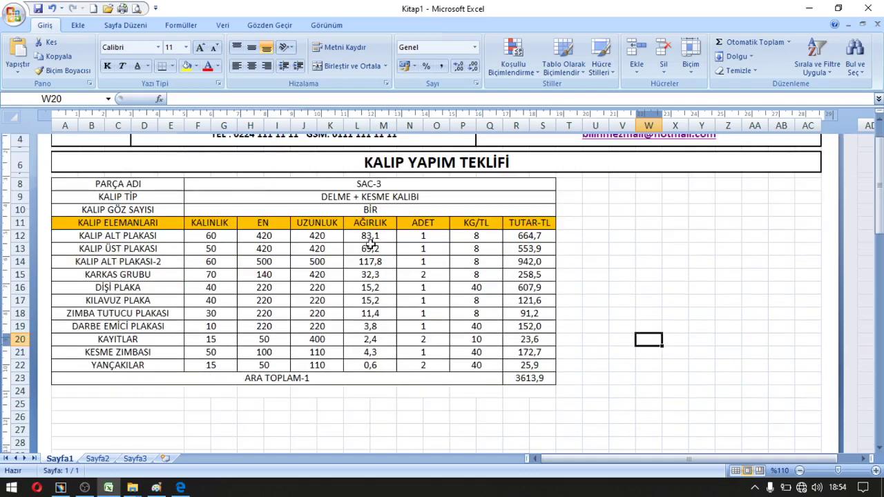
{"action": "scroll", "coordinate": [372, 307], "scroll_direction": "down", "scroll_amount": 2}
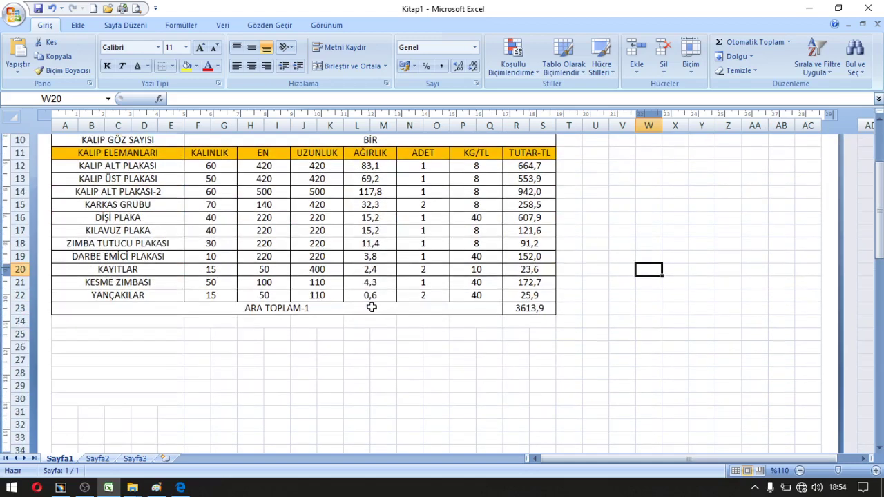
{"action": "scroll", "coordinate": [372, 307], "scroll_direction": "up", "scroll_amount": 4}
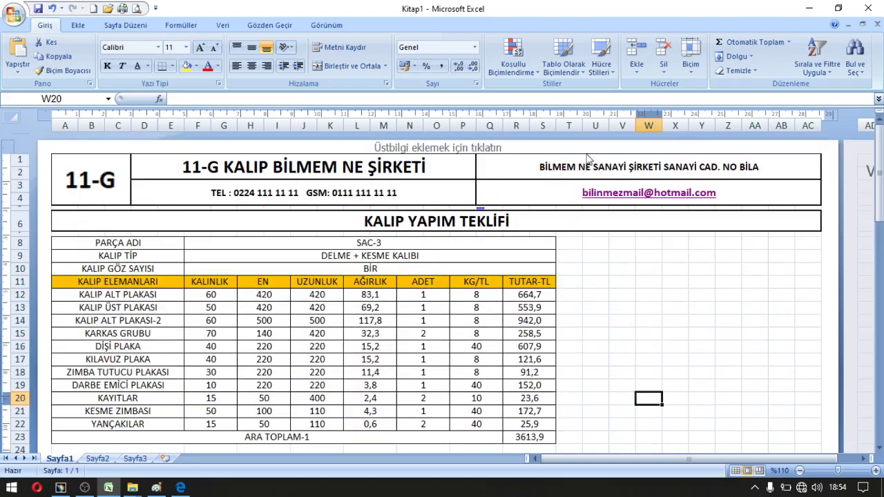
{"action": "left_click_drag", "start_coordinate": [581, 125], "coordinate": [569, 125]}
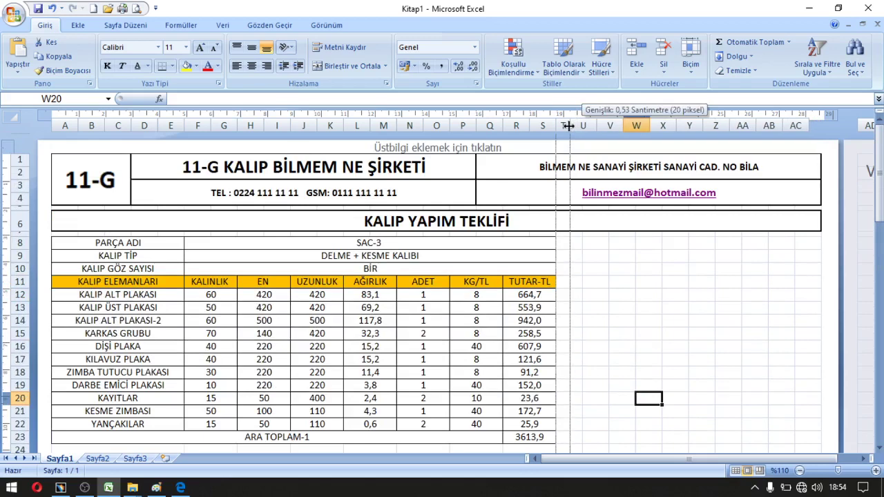
{"action": "scroll", "coordinate": [530, 296], "scroll_direction": "down", "scroll_amount": 2}
{"action": "scroll", "coordinate": [529, 295], "scroll_direction": "down", "scroll_amount": 2}
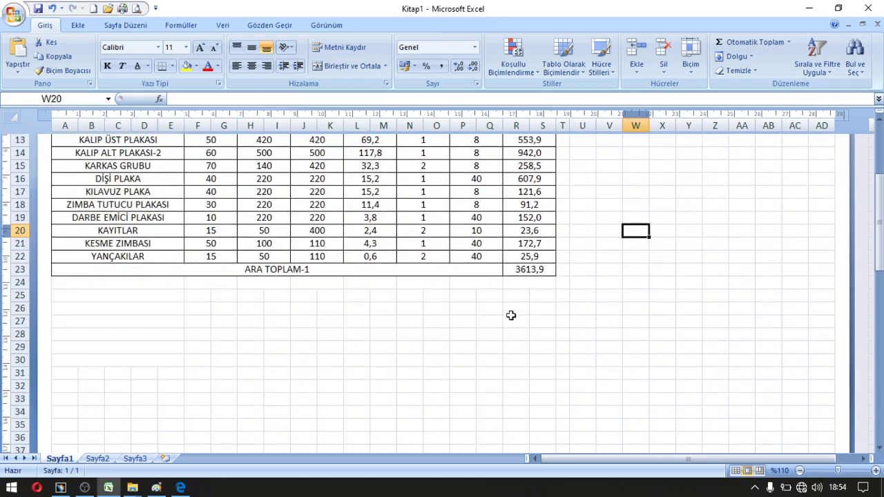
{"action": "left_click", "coordinate": [332, 360]}
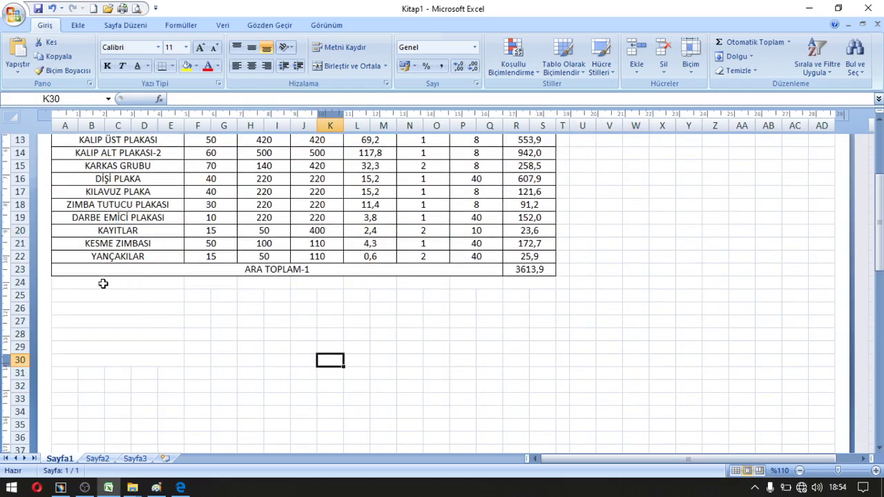
{"action": "left_click_drag", "start_coordinate": [69, 282], "coordinate": [552, 282]}
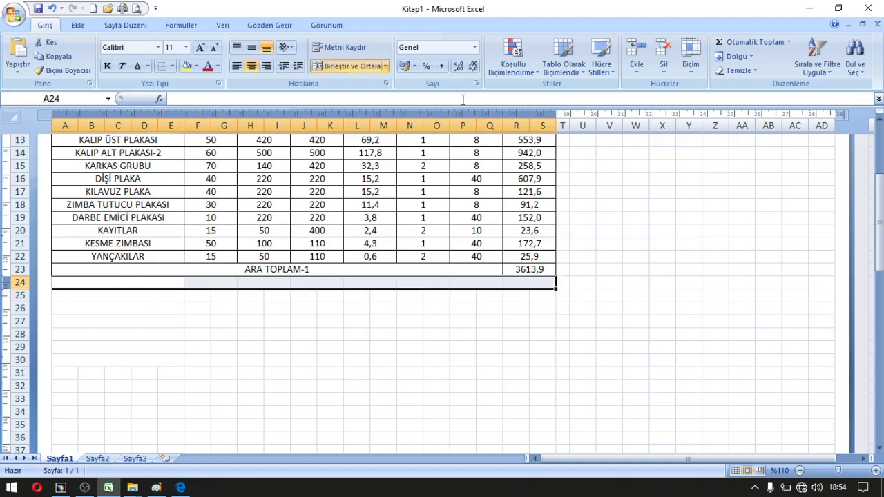
- Merge row 24 across the table and shrink it into a thin spacer row
{"action": "left_click", "coordinate": [322, 64]}
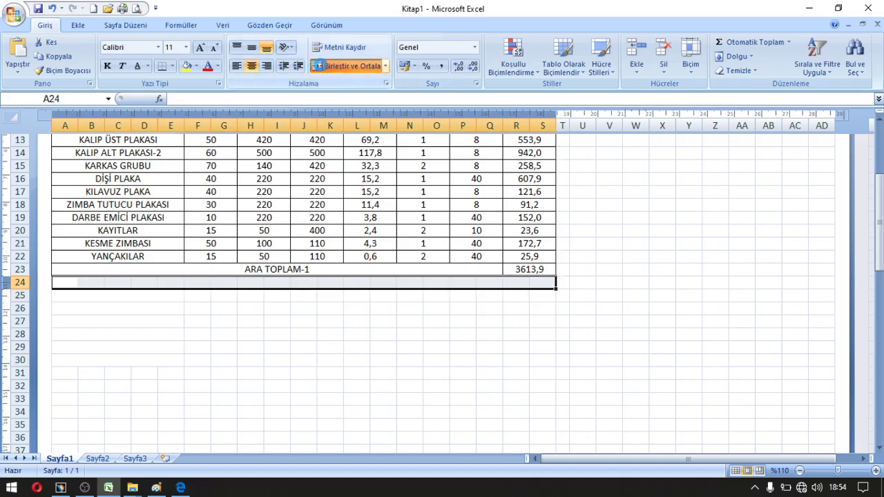
{"action": "left_click", "coordinate": [340, 352]}
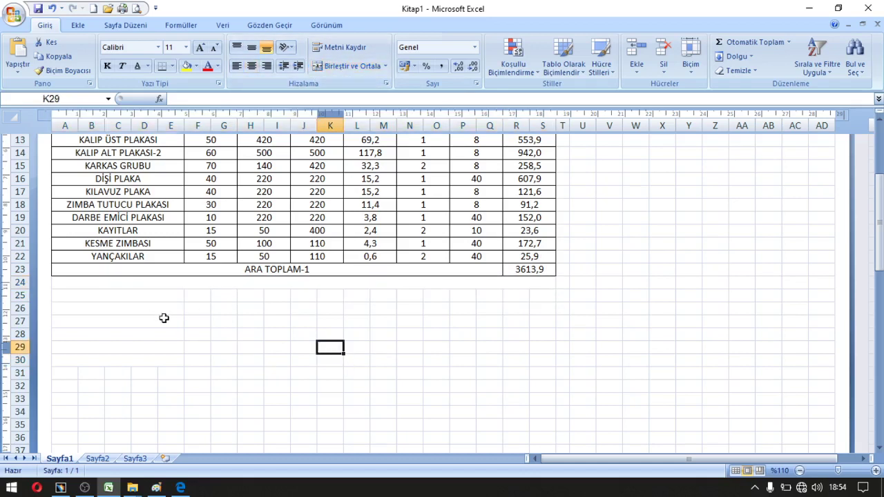
{"action": "mouse_move", "coordinate": [23, 287]}
{"action": "left_mouse_down"}
{"action": "mouse_move", "coordinate": [22, 279]}
{"action": "mouse_move", "coordinate": [546, 288]}
{"action": "left_mouse_up"}
- Merge and centre A25:S25 and enter the heading 'STANDART MALZEME VE İŞÇİLİK TUTARLARI'
{"action": "left_click", "coordinate": [349, 66]}
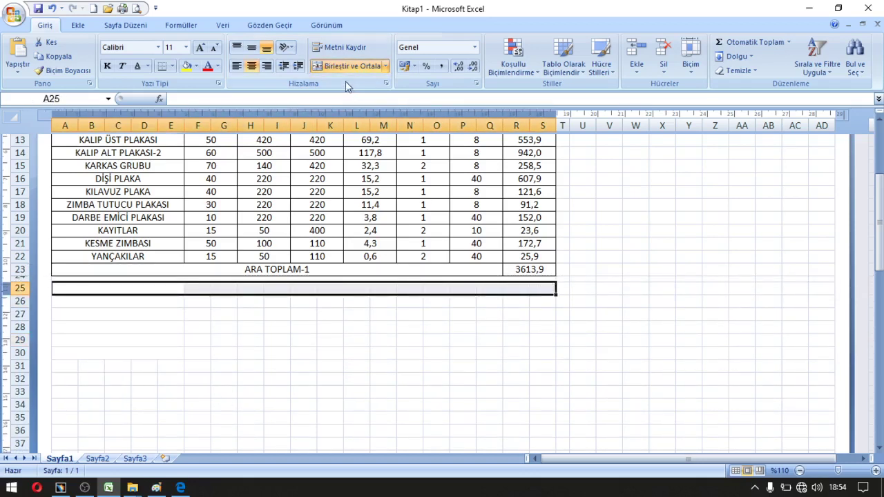
{"action": "left_click", "coordinate": [323, 65]}
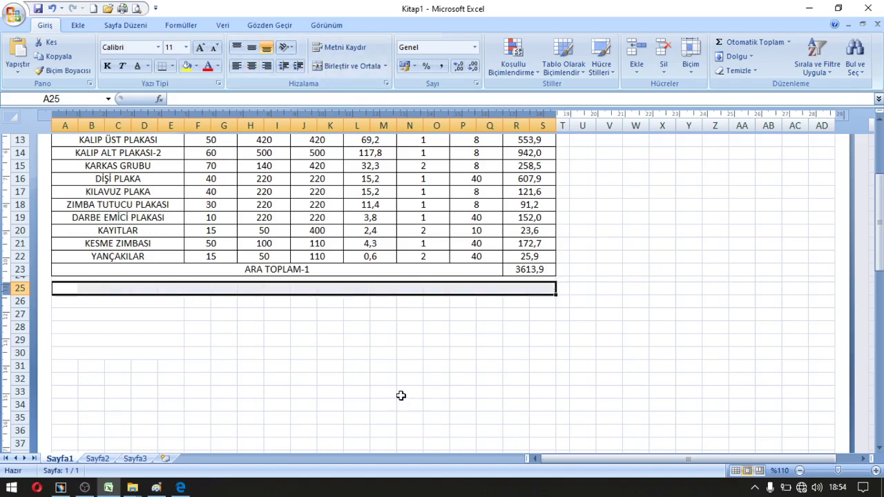
{"action": "left_click", "coordinate": [345, 66]}
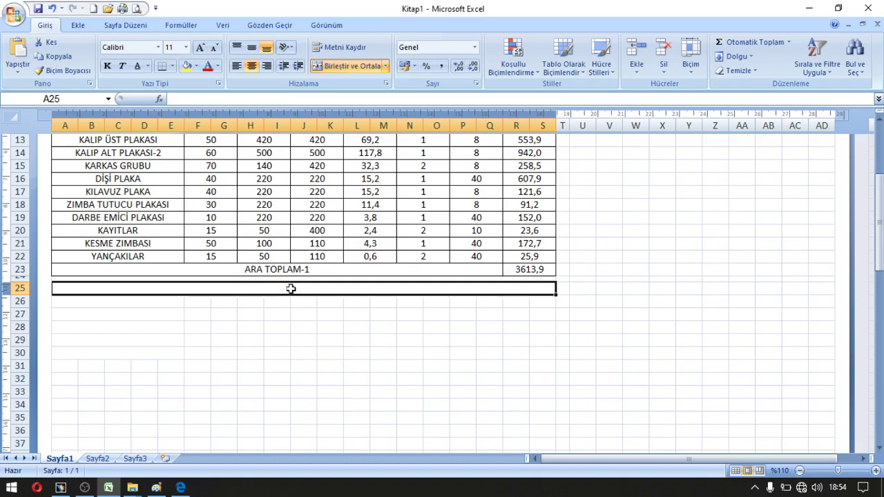
{"action": "type", "text": "STAND"}
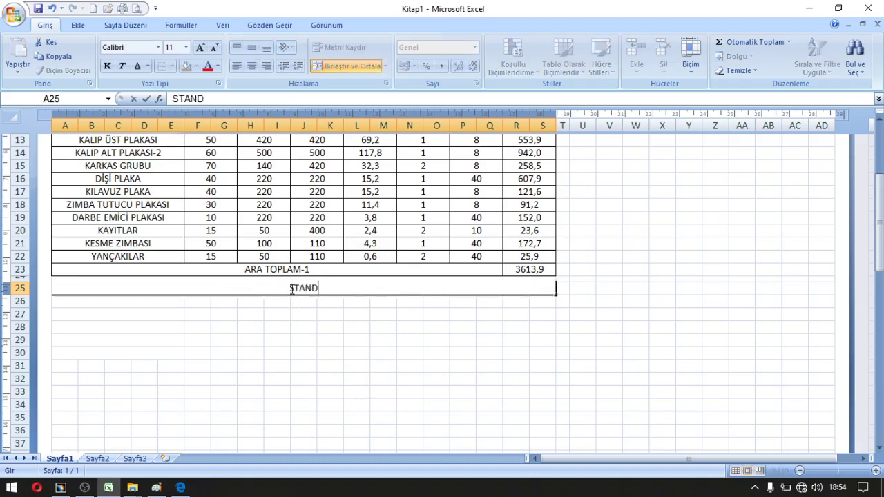
{"action": "type", "text": "ART MALZ"}
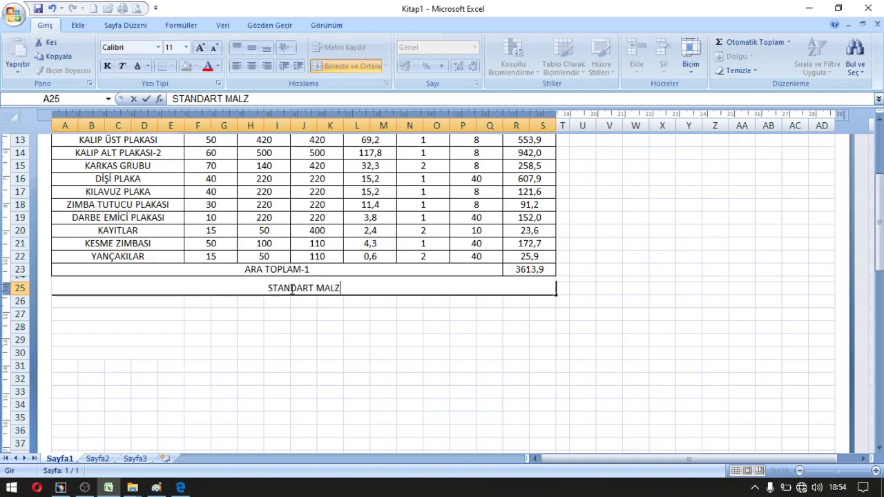
{"action": "type", "text": "EME VE İŞ"}
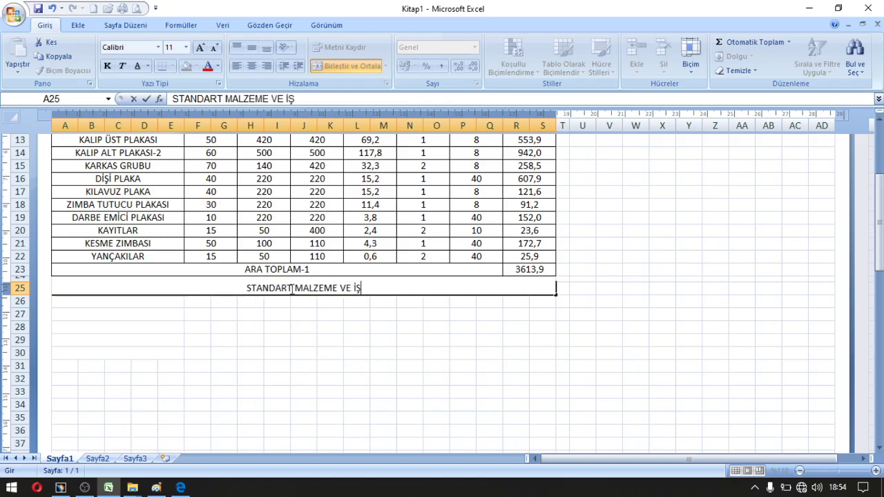
{"action": "type", "text": "ÇİLİK"}
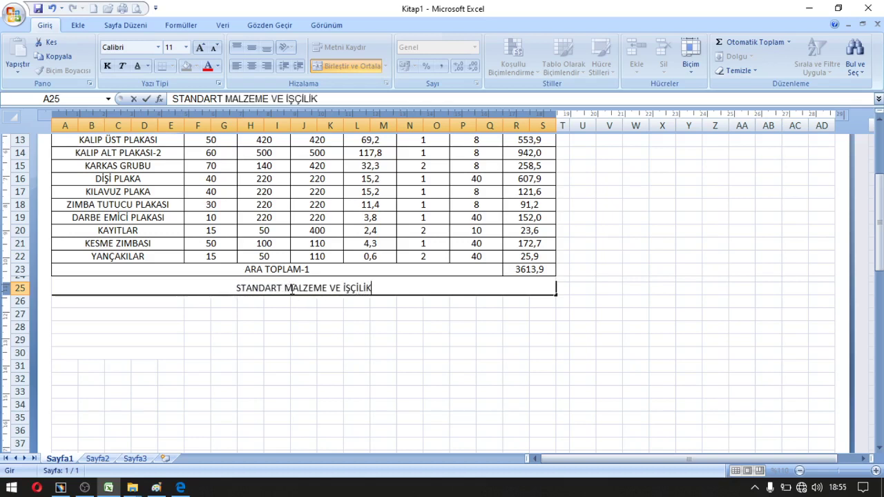
{"action": "type", "text": " TUTAR"}
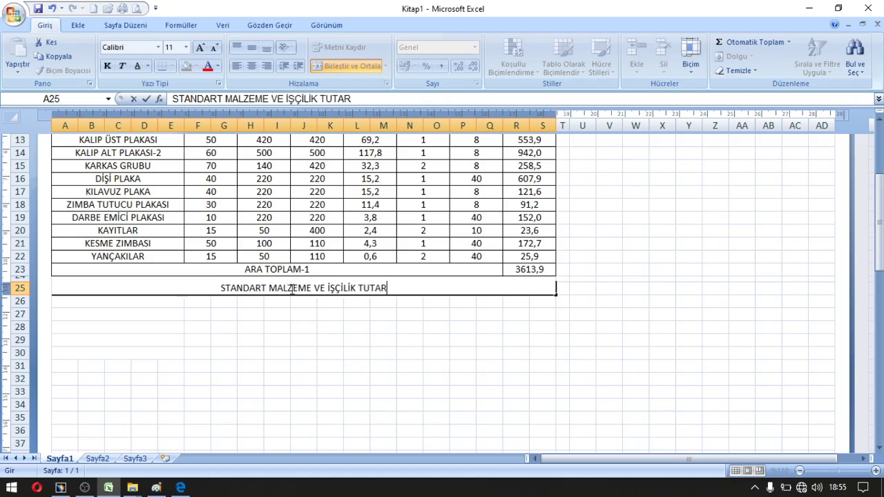
{"action": "type", "text": "LARI"}
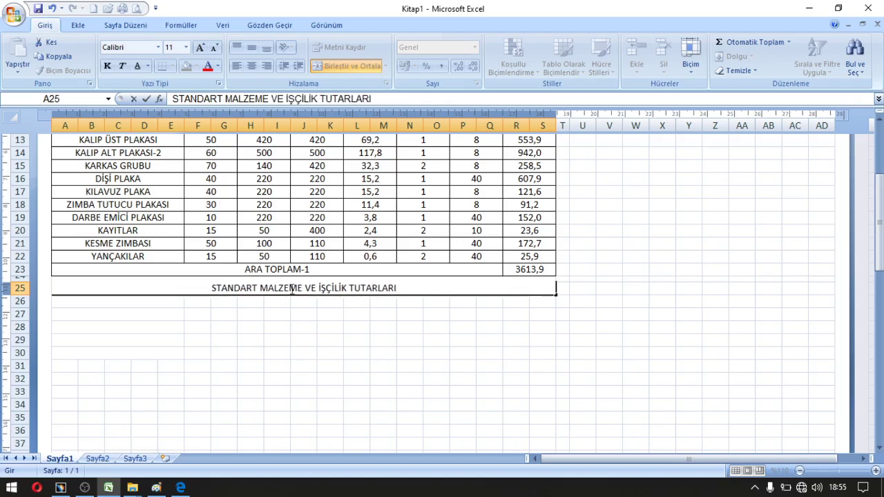
{"action": "left_click", "coordinate": [331, 339]}
- Give the row 25 heading left, bottom and top borders through Format Cells
{"action": "scroll", "coordinate": [376, 342], "scroll_direction": "down", "scroll_amount": 1}
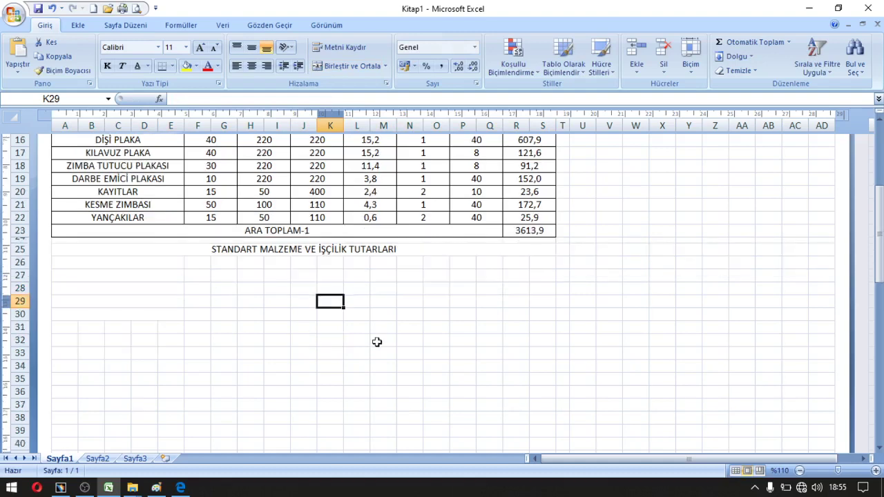
{"action": "right_click", "coordinate": [288, 250]}
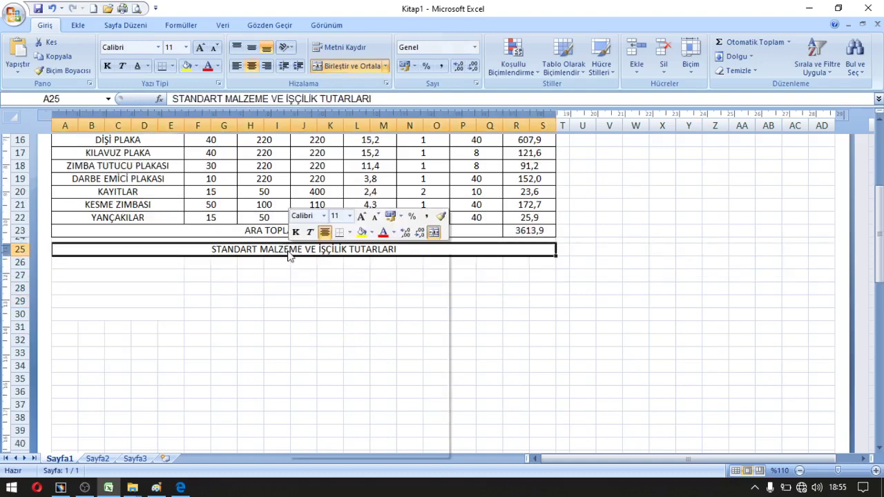
{"action": "left_click", "coordinate": [359, 407]}
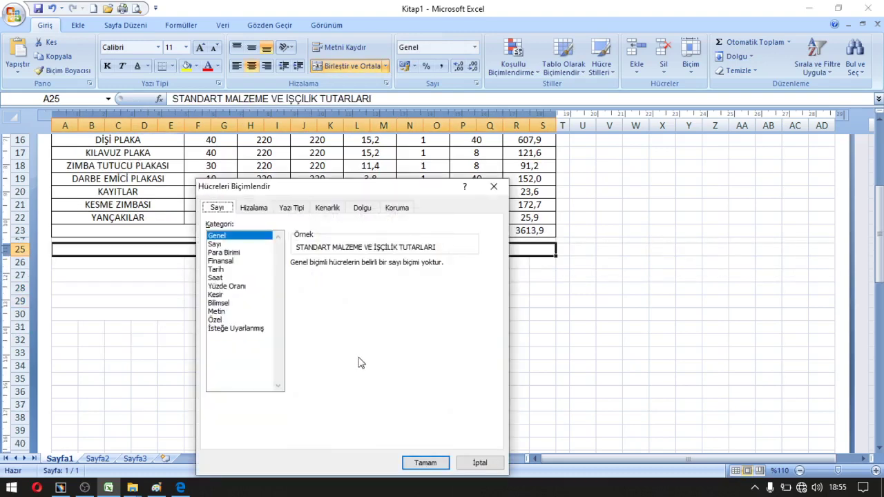
{"action": "left_click", "coordinate": [329, 208]}
{"action": "left_click", "coordinate": [334, 328]}
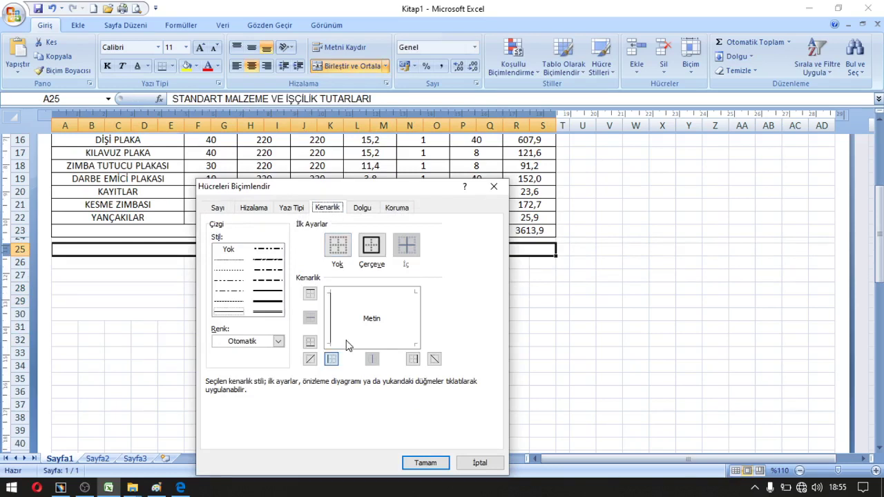
{"action": "left_click", "coordinate": [347, 339]}
{"action": "left_click", "coordinate": [348, 298]}
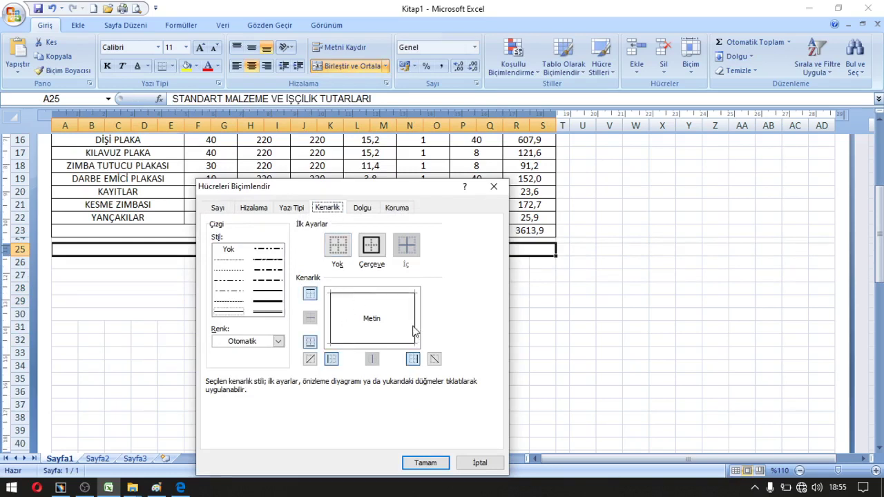
{"action": "left_click", "coordinate": [425, 463]}
{"action": "left_click_drag", "start_coordinate": [459, 352], "coordinate": [434, 340]}
- Copy the merged A–E label cells down to row 38 using Copy Cells
{"action": "scroll", "coordinate": [380, 292], "scroll_direction": "down", "scroll_amount": 1}
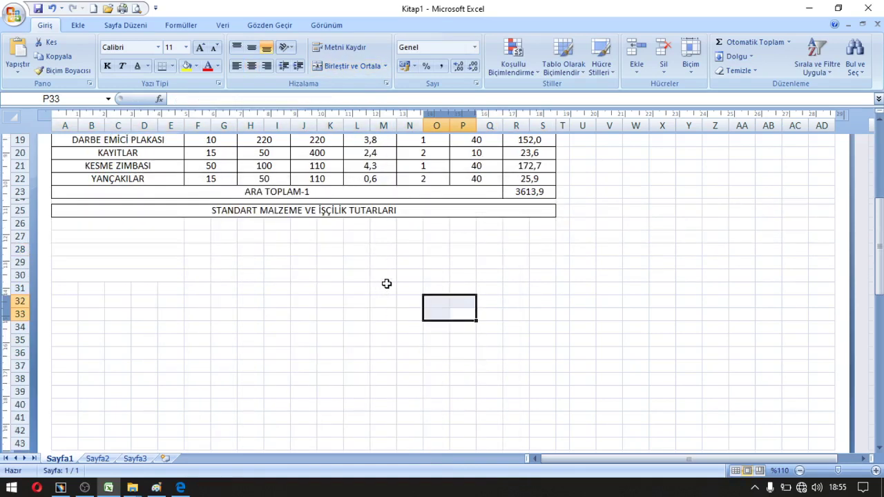
{"action": "left_click_drag", "start_coordinate": [107, 225], "coordinate": [107, 243]}
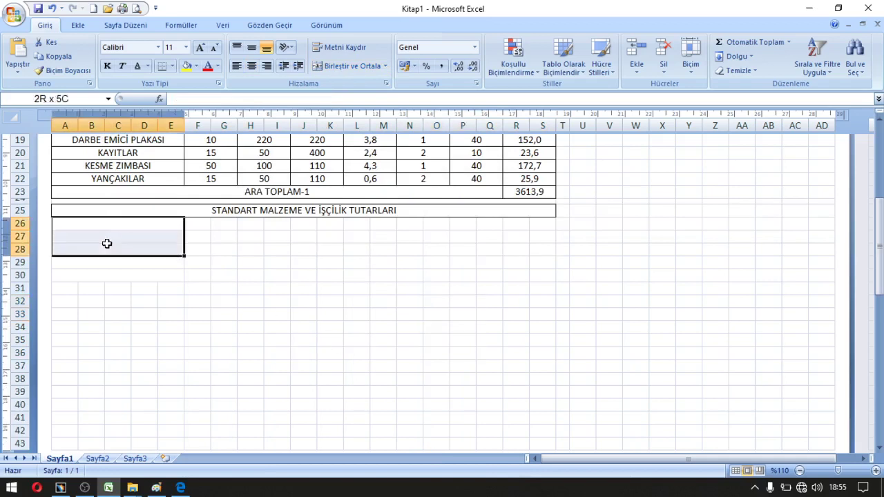
{"action": "left_click", "coordinate": [232, 279]}
{"action": "left_click", "coordinate": [165, 276]}
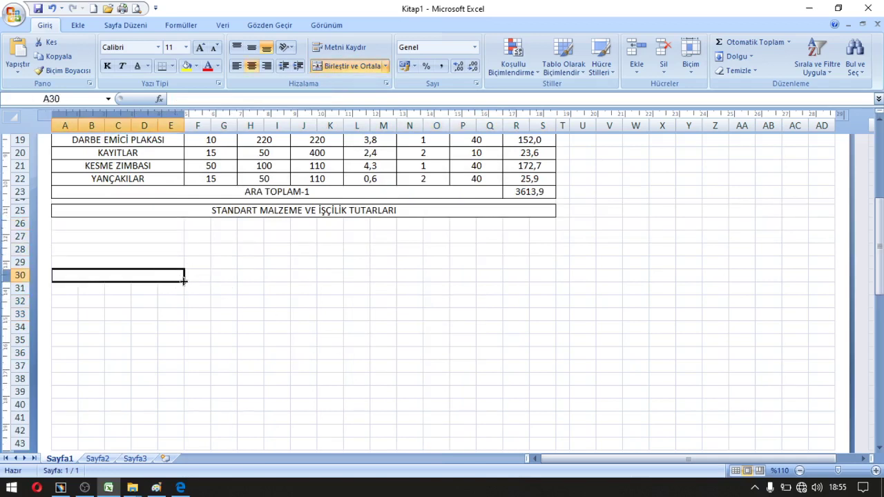
{"action": "left_click_drag", "start_coordinate": [183, 281], "coordinate": [181, 380]}
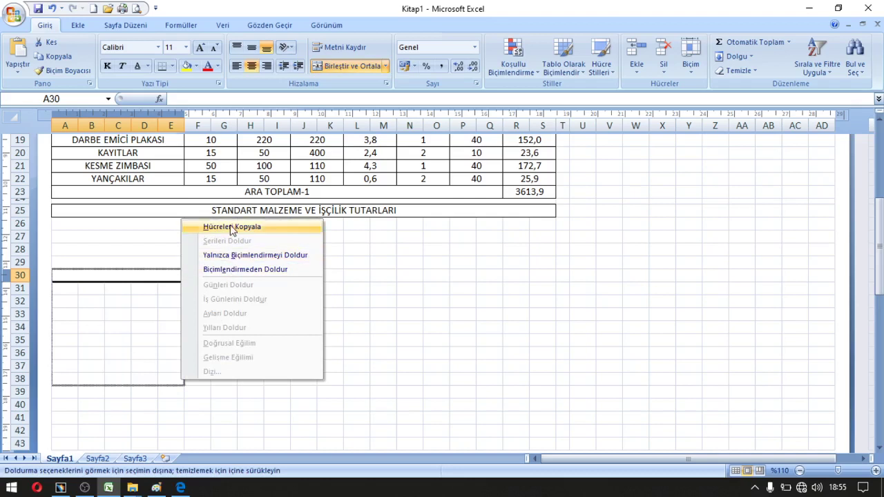
{"action": "left_click", "coordinate": [232, 227]}
{"action": "left_click", "coordinate": [252, 313]}
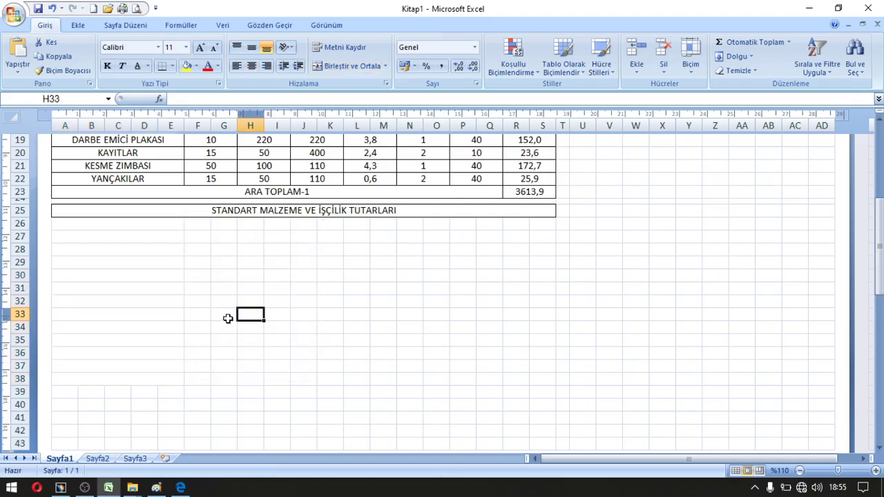
- Merge F26:G26 and repeat that merged cell across row 26
{"action": "left_click_drag", "start_coordinate": [194, 223], "coordinate": [488, 233]}
{"action": "left_click", "coordinate": [211, 225]}
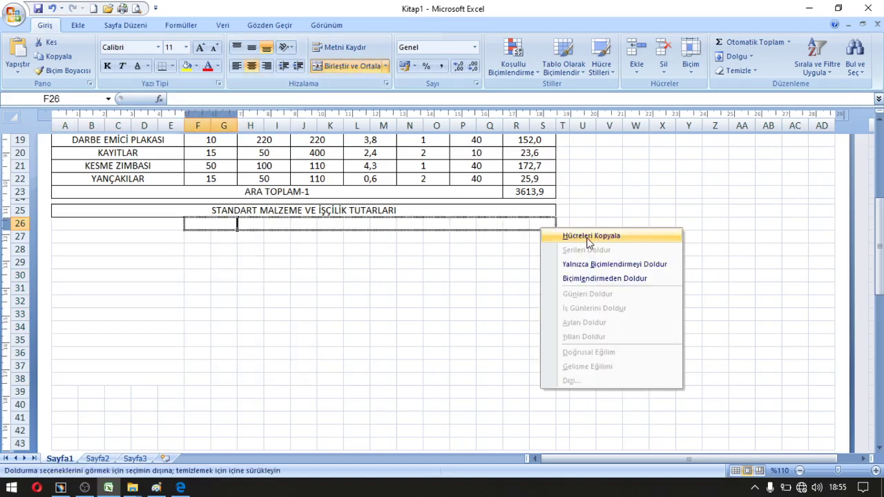
{"action": "left_click", "coordinate": [674, 238]}
{"action": "left_click", "coordinate": [435, 314]}
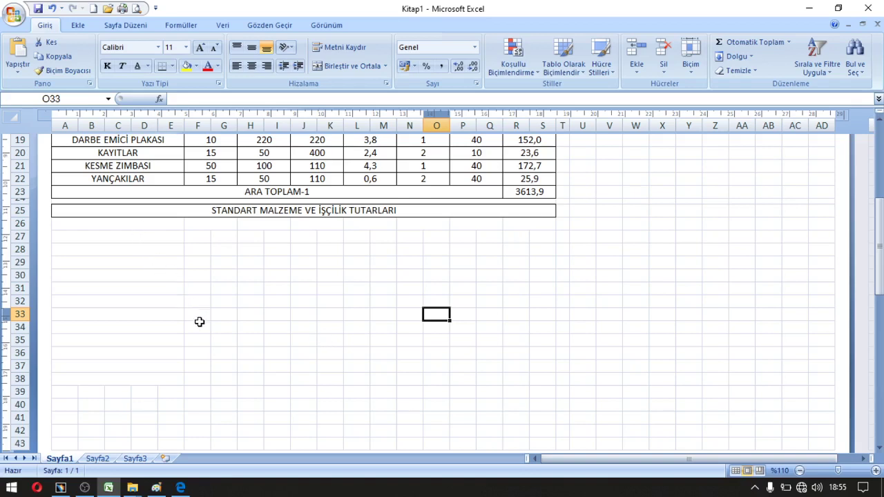
- Enter SÜTUN VE BURÇ, ISIL İŞLEM and CNC İŞLEME in A26–A28
{"action": "left_click", "coordinate": [96, 224]}
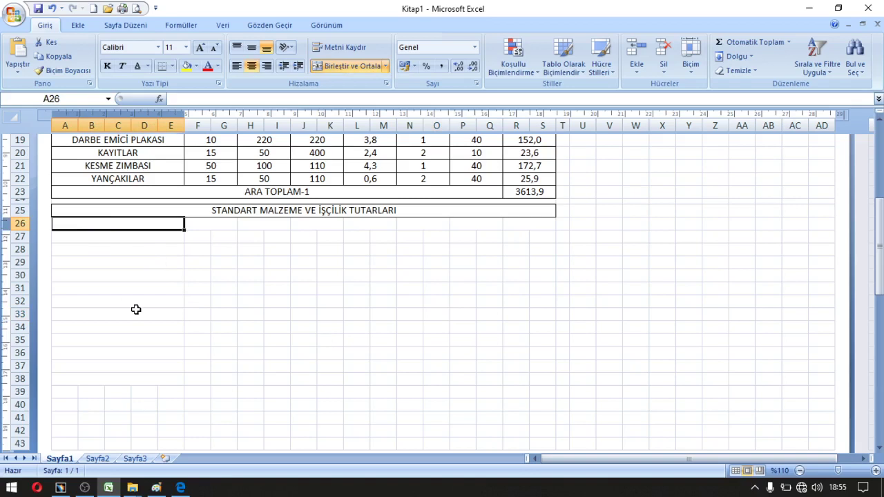
{"action": "type", "text": "STANDART MALZEME VE İŞÇİLİK TUTARLARI"}
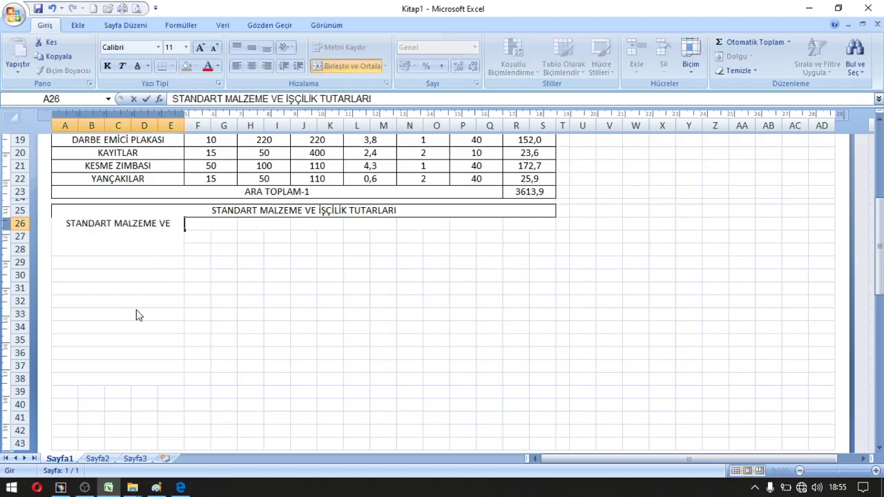
{"action": "type", "text": "SÜTUN V"}
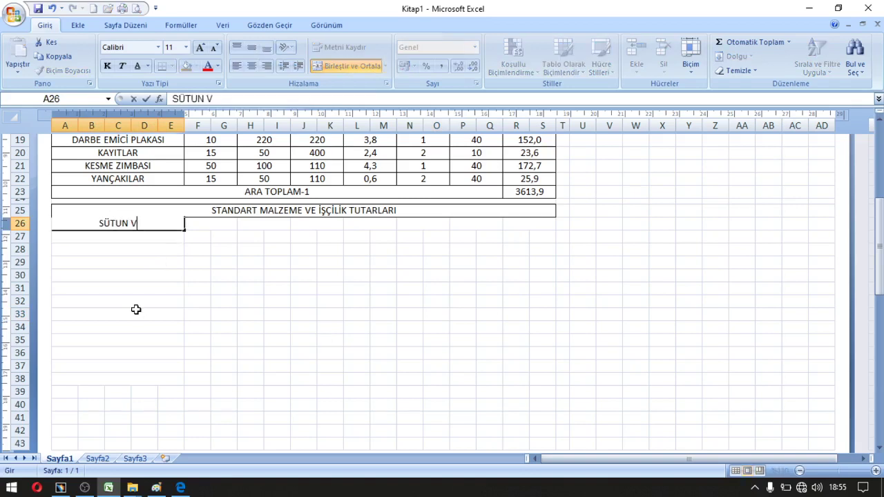
{"action": "type", "text": "E BURÇ"}
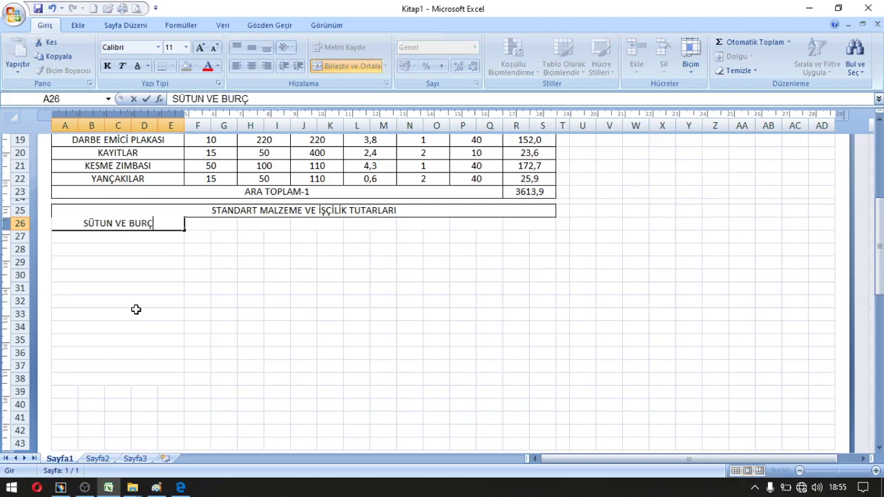
{"action": "left_click", "coordinate": [148, 328]}
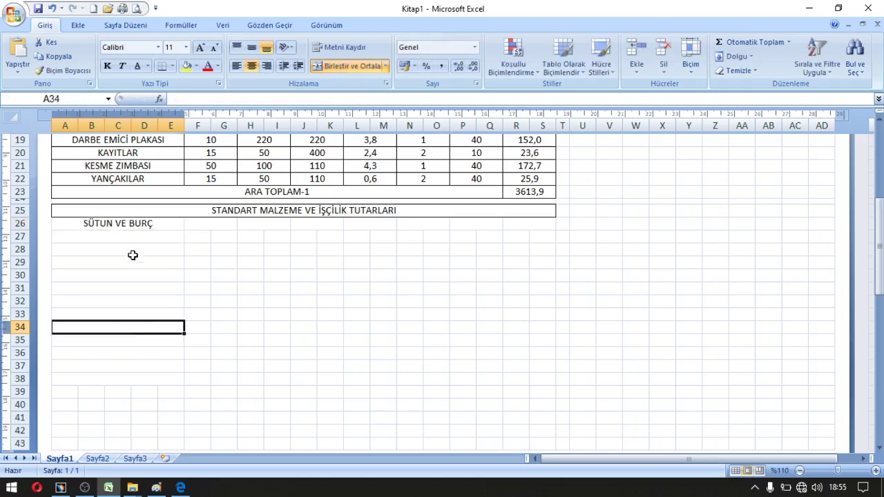
{"action": "left_click", "coordinate": [117, 237]}
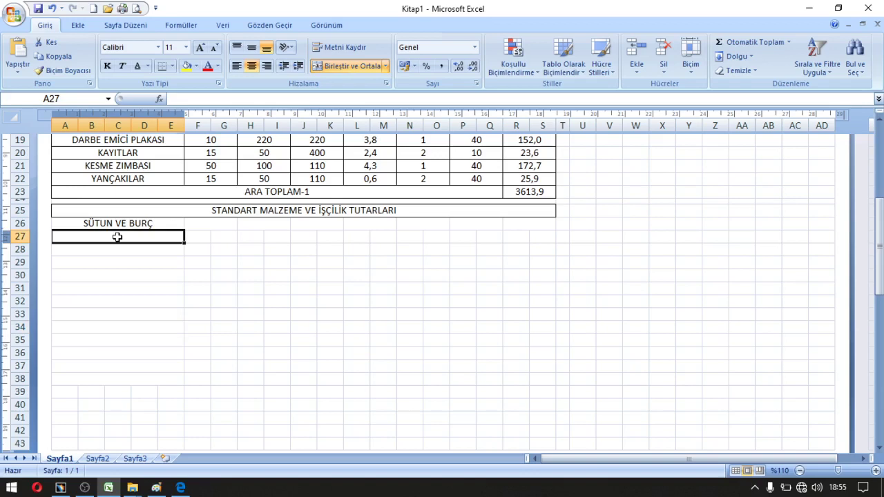
{"action": "type", "text": "ISIL"}
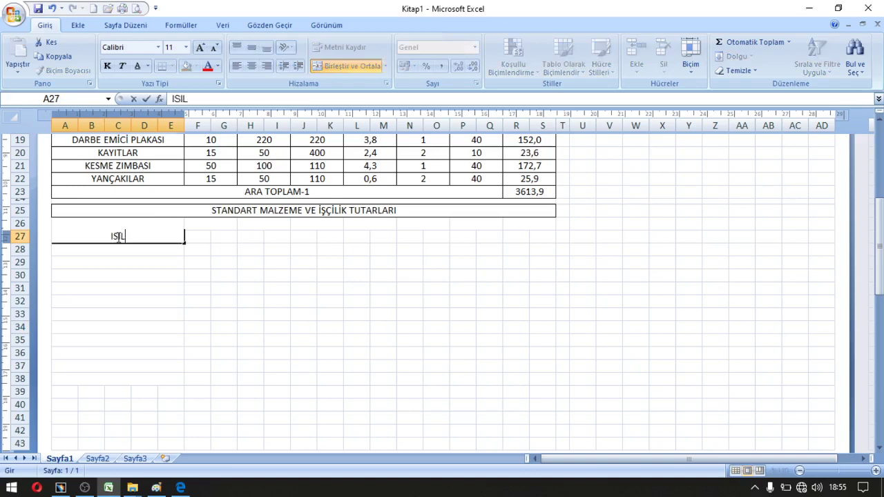
{"action": "type", "text": " İŞLEM"}
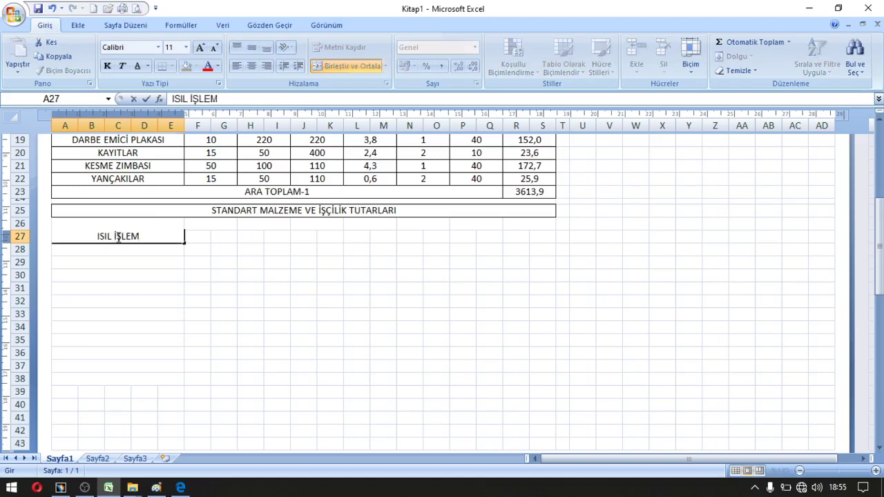
{"action": "left_click", "coordinate": [166, 300]}
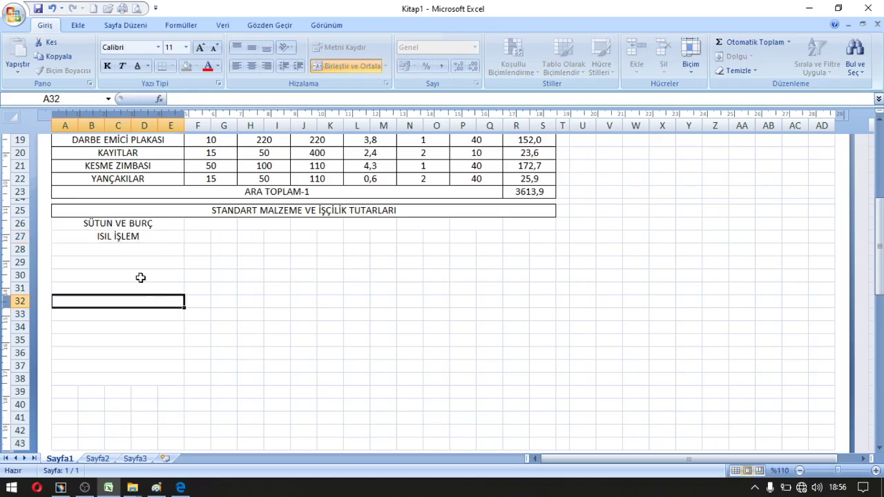
{"action": "left_click", "coordinate": [108, 249]}
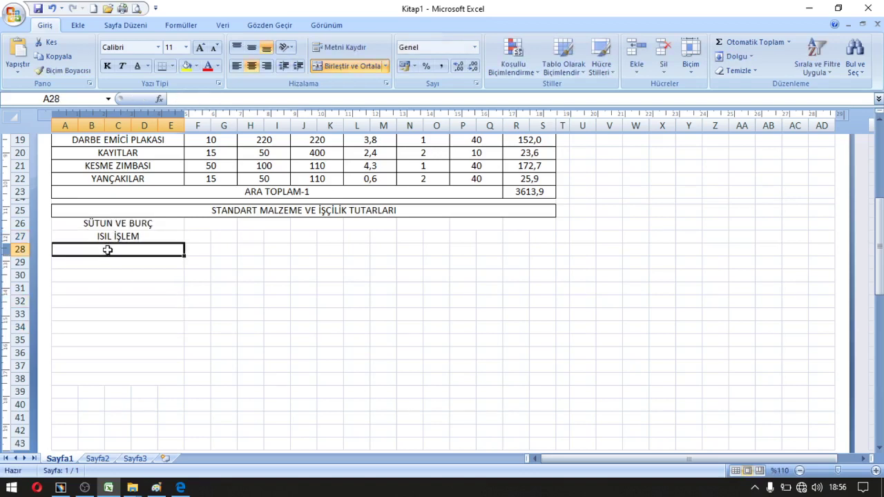
{"action": "type", "text": "CNC "}
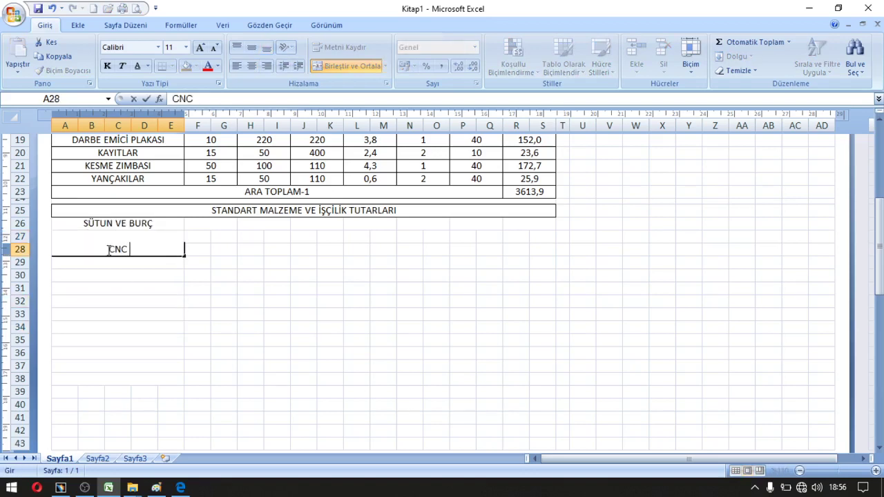
{"action": "type", "text": "İŞLEME"}
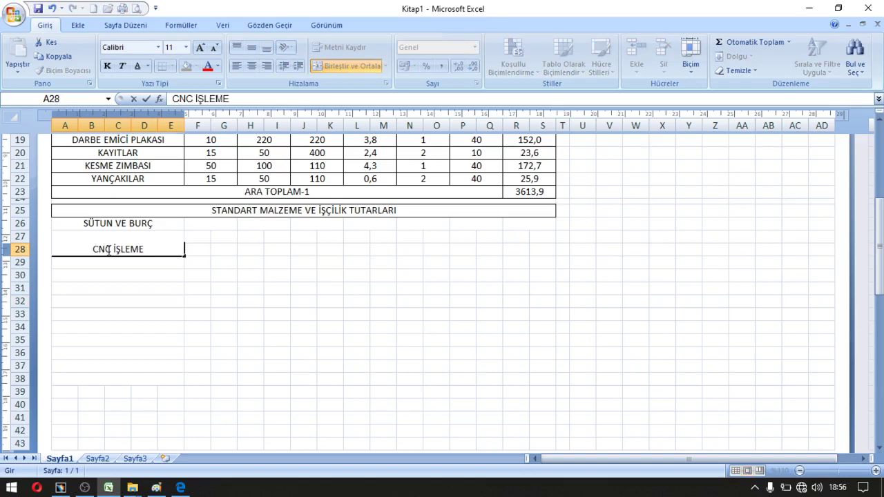
{"action": "left_click", "coordinate": [151, 300]}
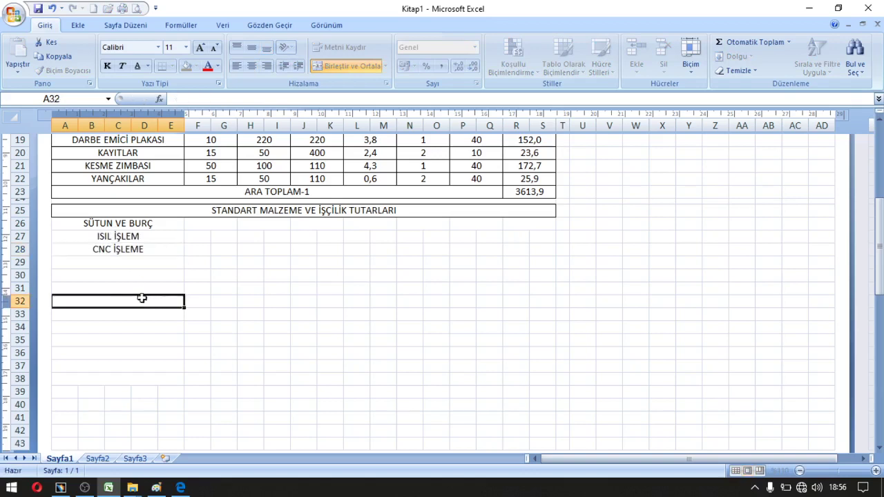
- Enter TASARIM, LAZER KESİM, MONTAJ and DİĞER GİDERLER in A29–A32
{"action": "left_click", "coordinate": [107, 264]}
{"action": "type", "text": "TASA"}
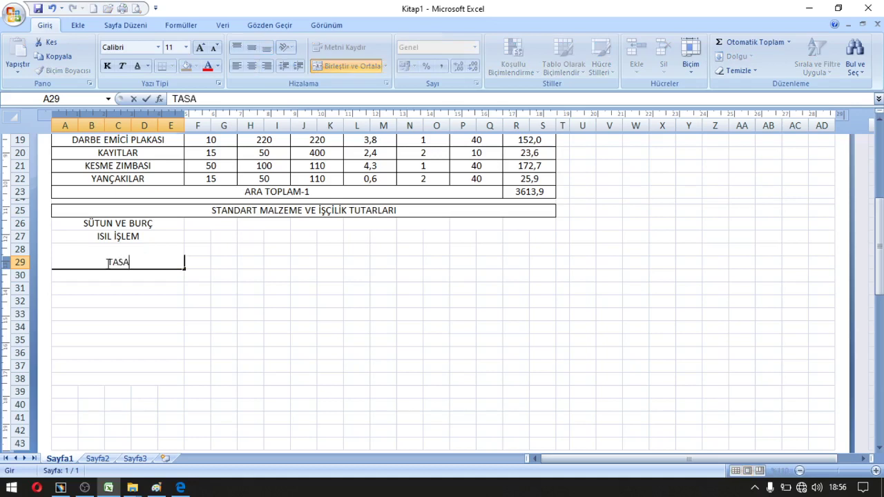
{"action": "type", "text": "RIM"}
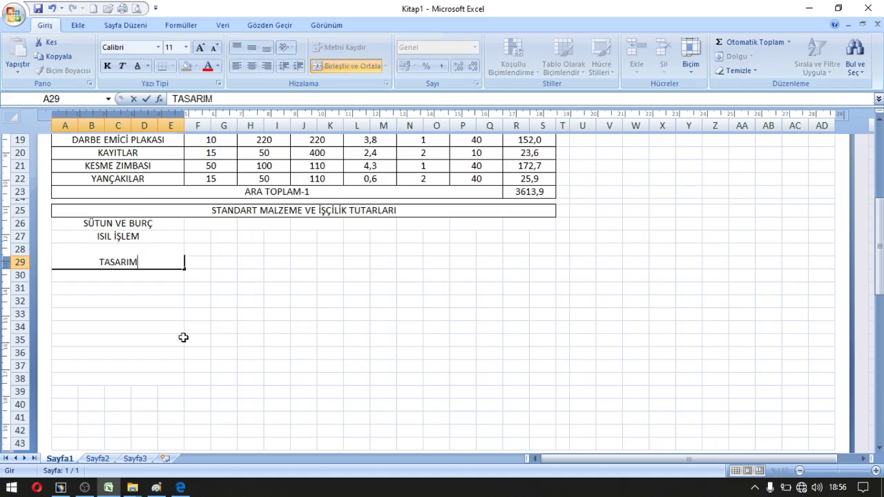
{"action": "left_click", "coordinate": [198, 339]}
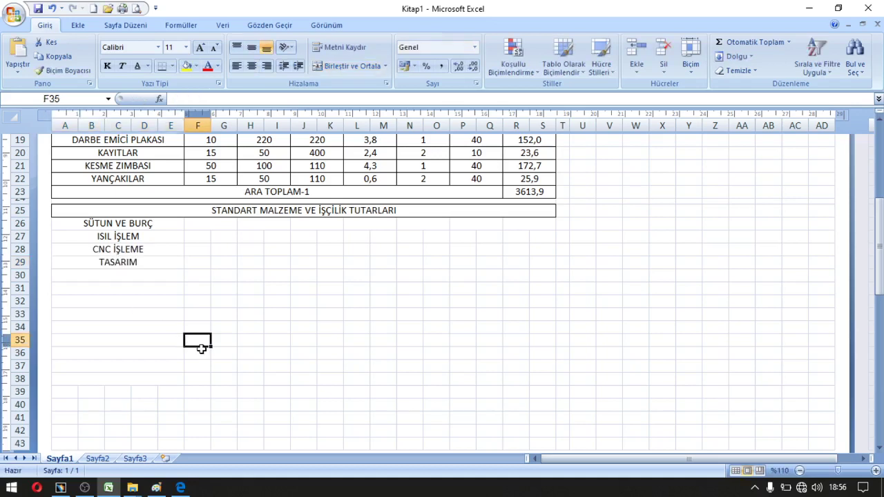
{"action": "left_click", "coordinate": [97, 276]}
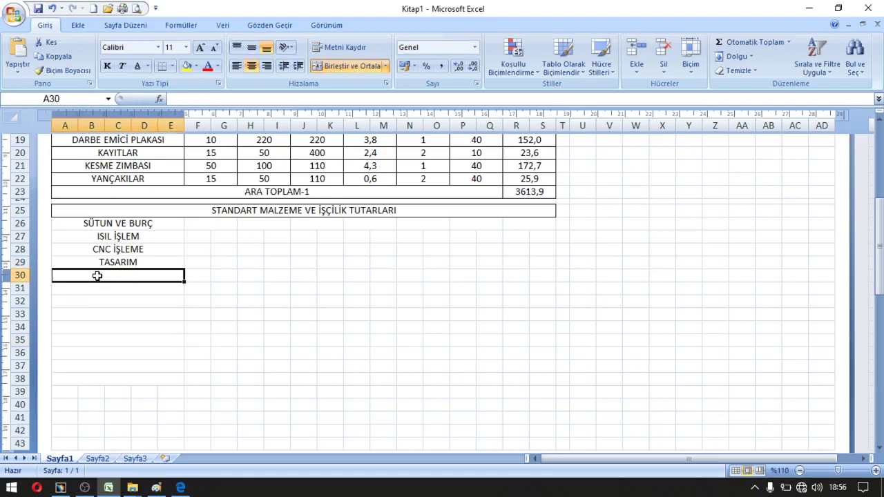
{"action": "type", "text": "LAZER KE"}
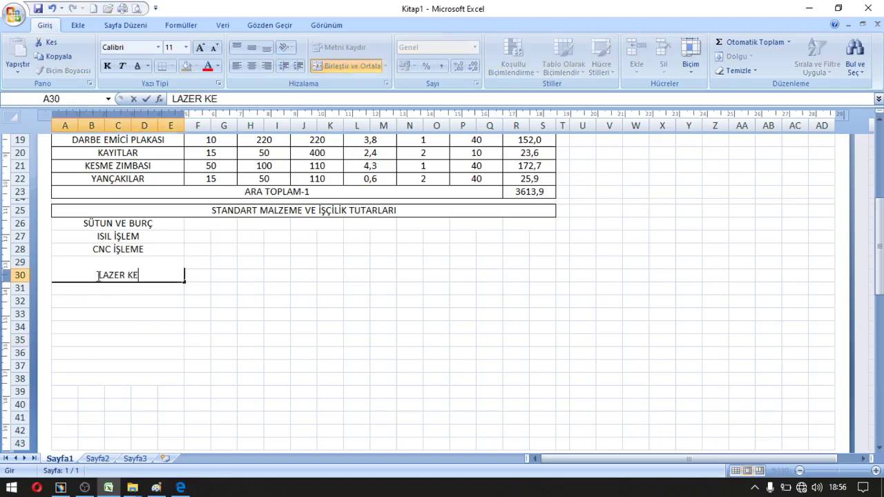
{"action": "type", "text": "SİM"}
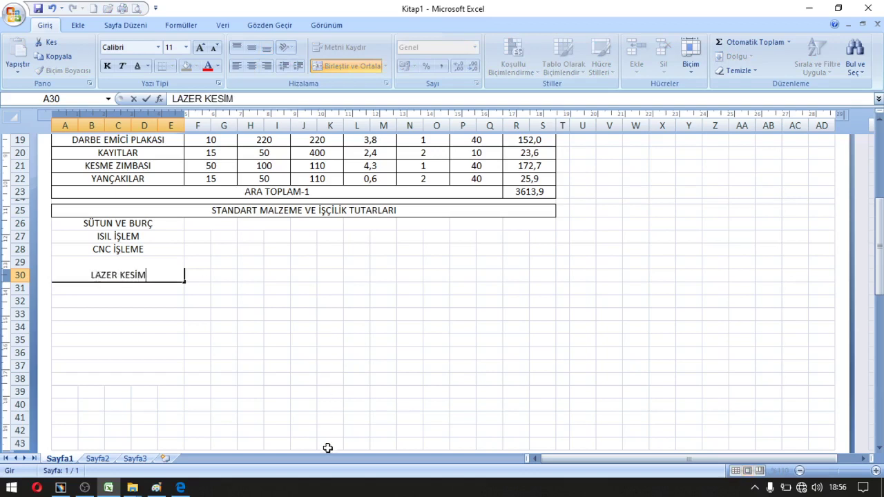
{"action": "left_click", "coordinate": [171, 379]}
{"action": "left_click", "coordinate": [109, 289]}
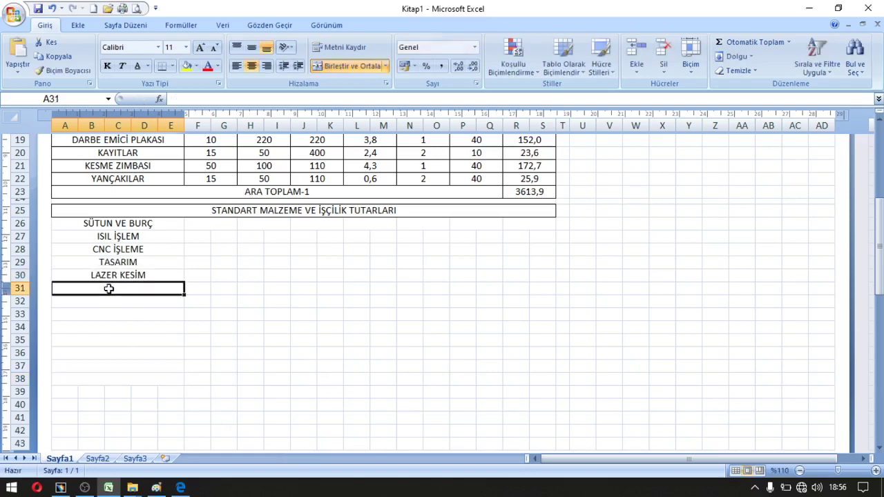
{"action": "type", "text": "MONTA"}
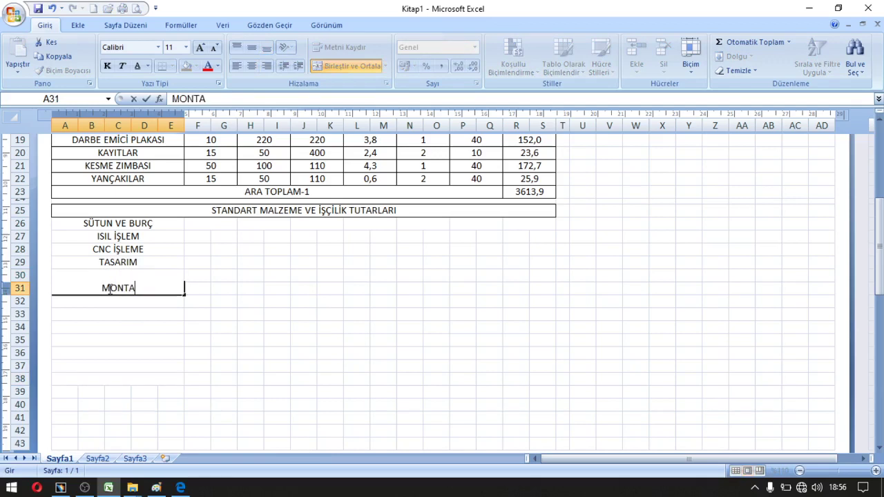
{"action": "type", "text": "J"}
{"action": "left_click", "coordinate": [170, 355]}
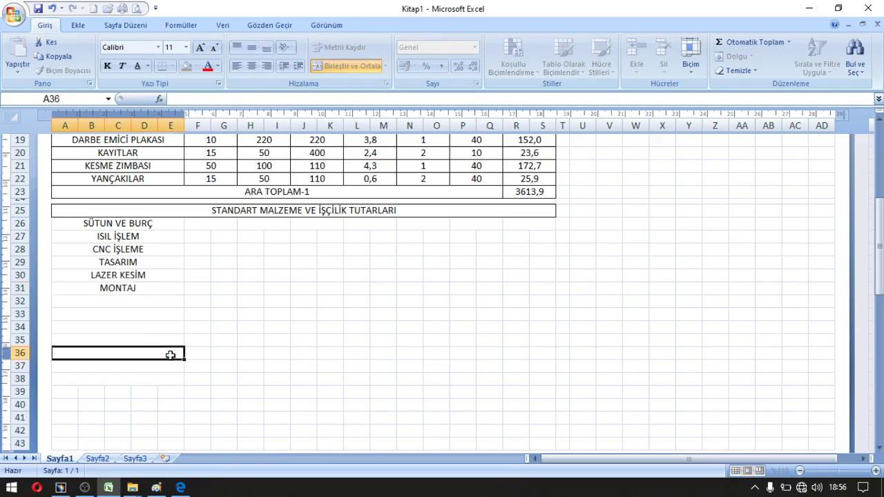
{"action": "left_click", "coordinate": [109, 301]}
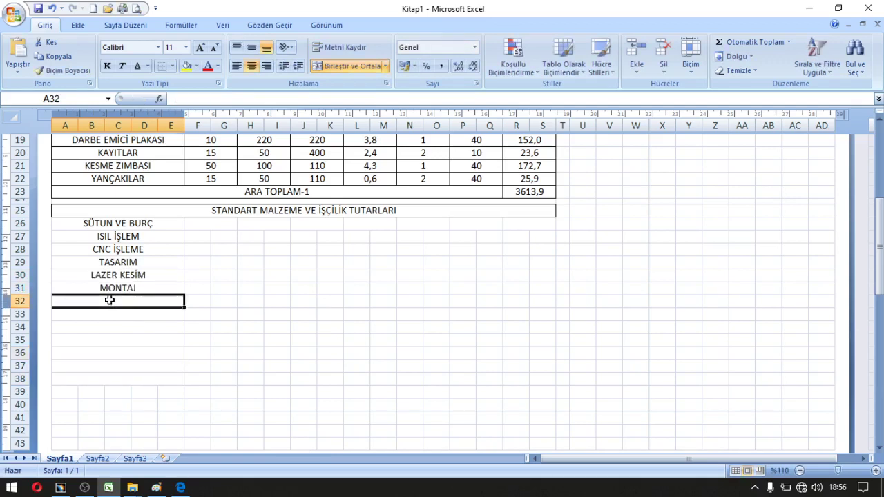
{"action": "type", "text": "DIĞER "}
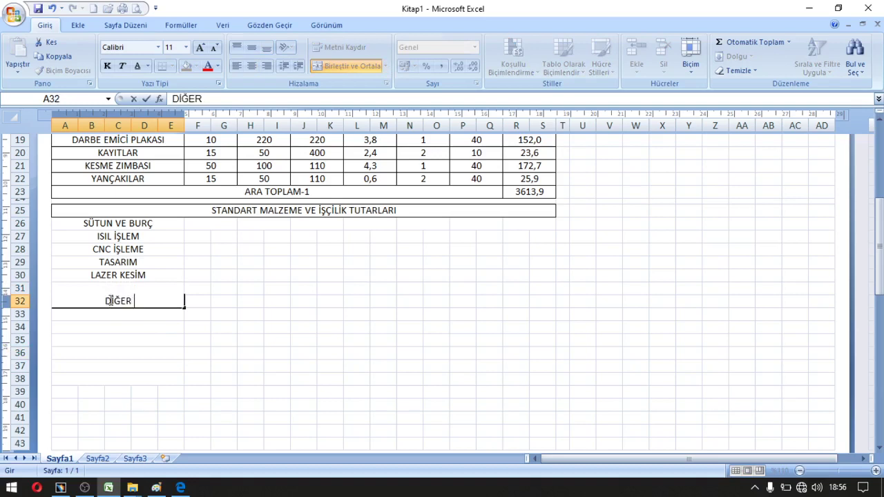
{"action": "type", "text": "GİD"}
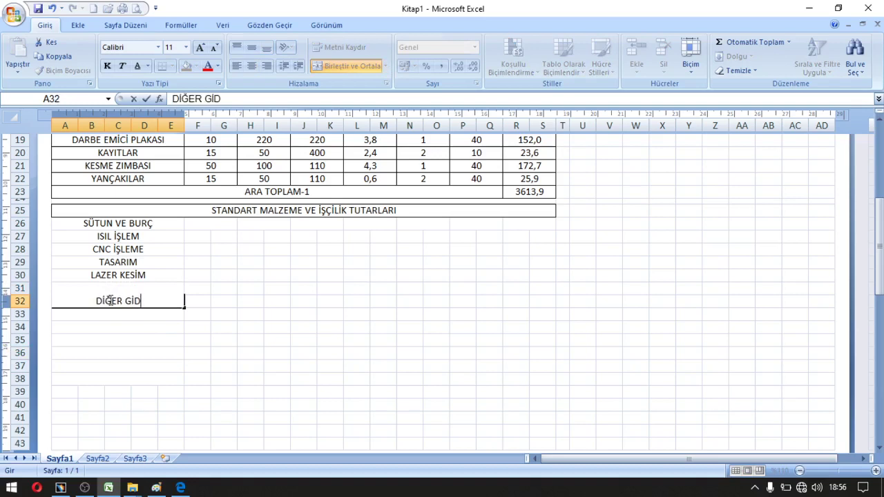
{"action": "type", "text": "ERLER"}
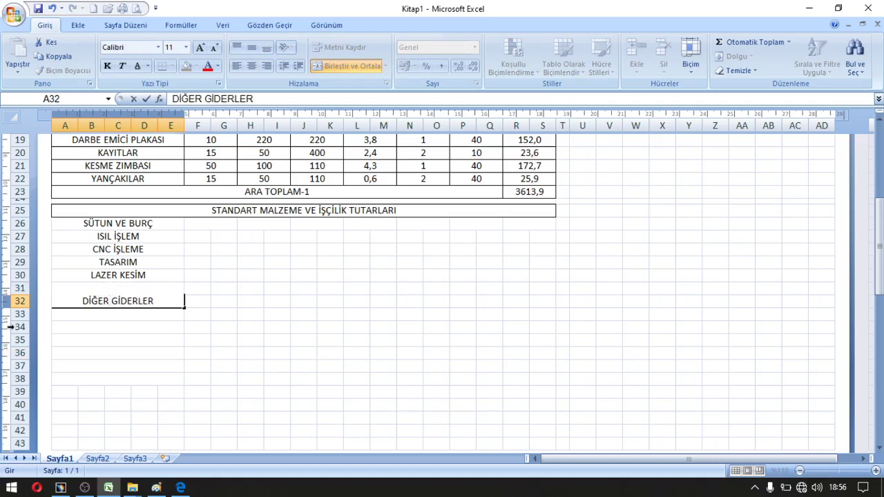
{"action": "left_click", "coordinate": [223, 391]}
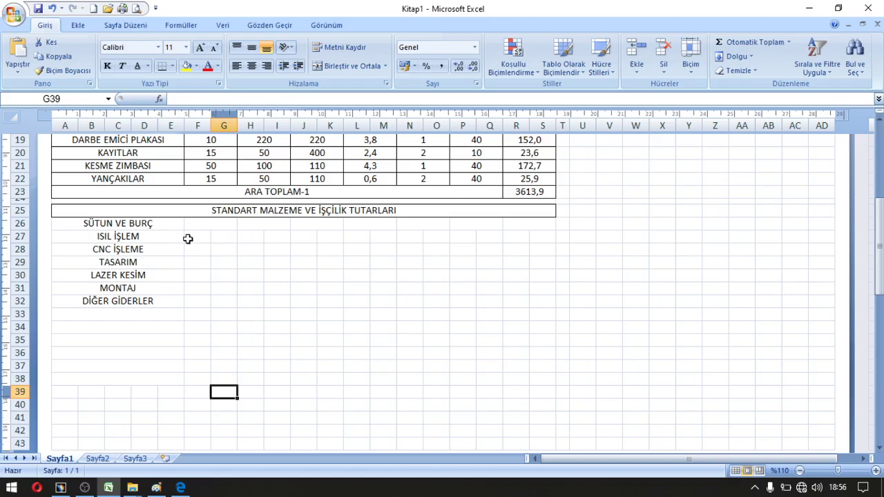
- Merge F27:G27, repeat it across to column S, and copy row 27 down to row 32
{"action": "mouse_move", "coordinate": [187, 238]}
{"action": "left_mouse_down"}
{"action": "mouse_move", "coordinate": [240, 237]}
{"action": "mouse_move", "coordinate": [221, 237]}
{"action": "left_mouse_up"}
{"action": "left_click", "coordinate": [320, 66]}
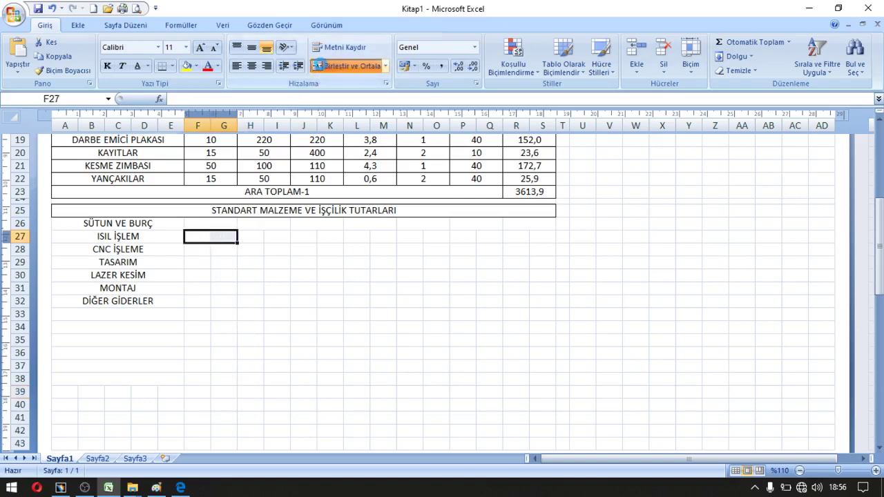
{"action": "left_click_drag", "start_coordinate": [237, 242], "coordinate": [537, 245]}
{"action": "left_click", "coordinate": [436, 302]}
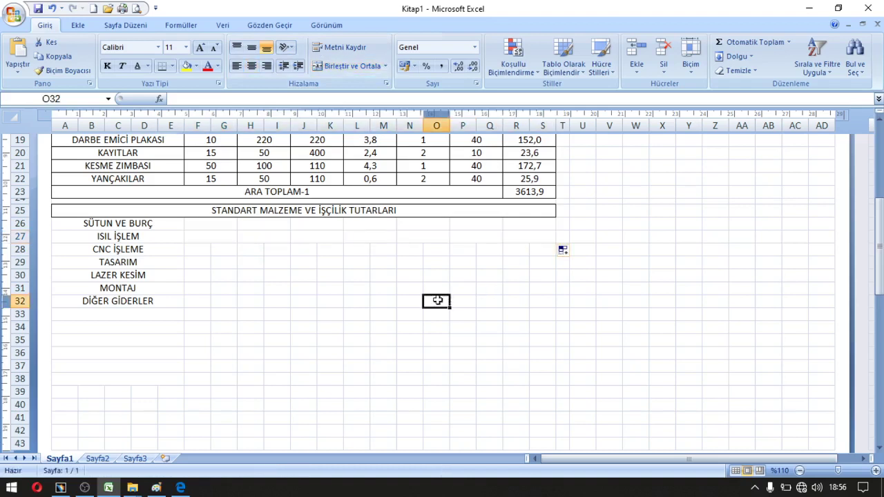
{"action": "mouse_move", "coordinate": [213, 239]}
{"action": "left_mouse_down"}
{"action": "mouse_move", "coordinate": [542, 237]}
{"action": "mouse_move", "coordinate": [557, 310]}
{"action": "left_mouse_up"}
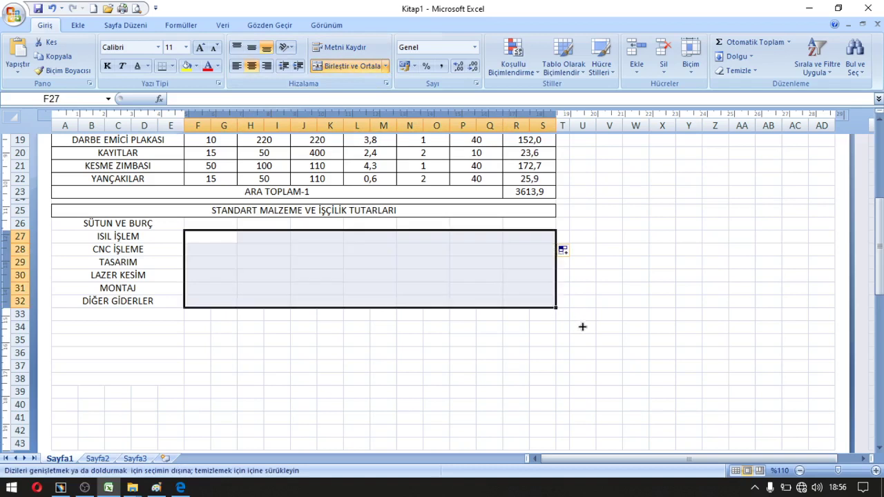
{"action": "left_click", "coordinate": [608, 330]}
{"action": "left_click", "coordinate": [519, 288]}
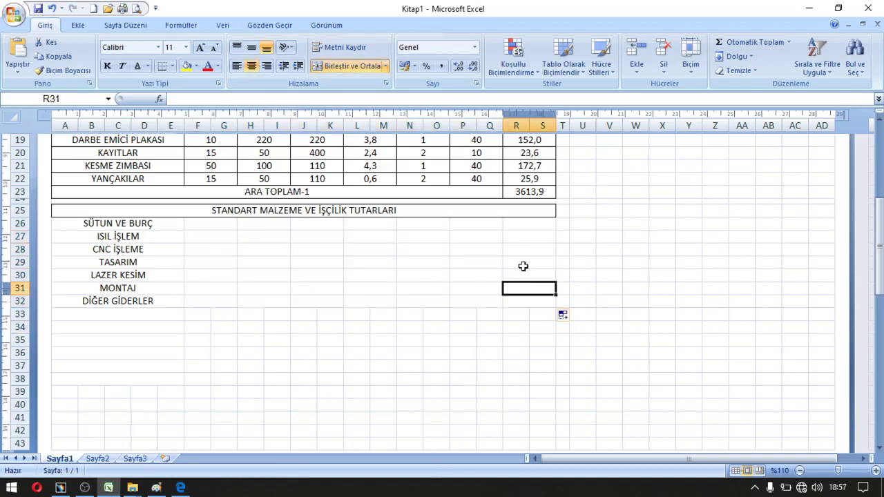
- Apply outer and inner borders to the whole cost-item block in rows 26–32
{"action": "left_click", "coordinate": [523, 225]}
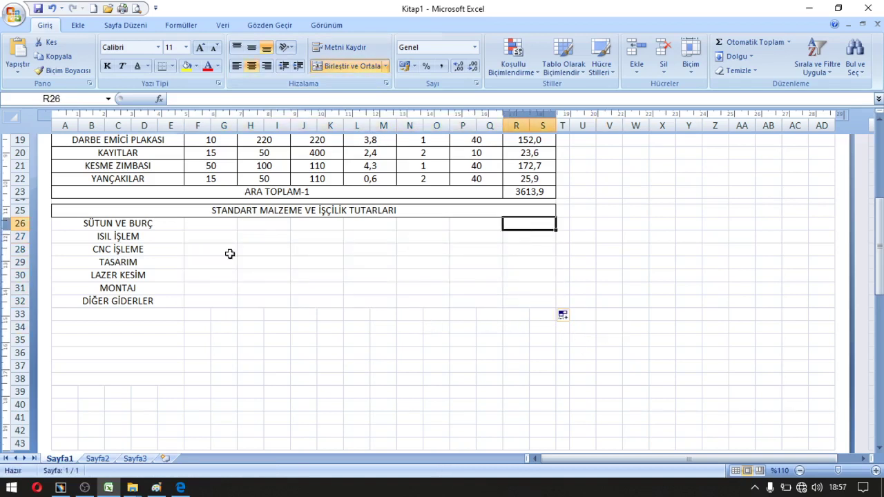
{"action": "mouse_move", "coordinate": [87, 223]}
{"action": "left_mouse_down"}
{"action": "mouse_move", "coordinate": [557, 290]}
{"action": "mouse_move", "coordinate": [545, 299]}
{"action": "left_mouse_up"}
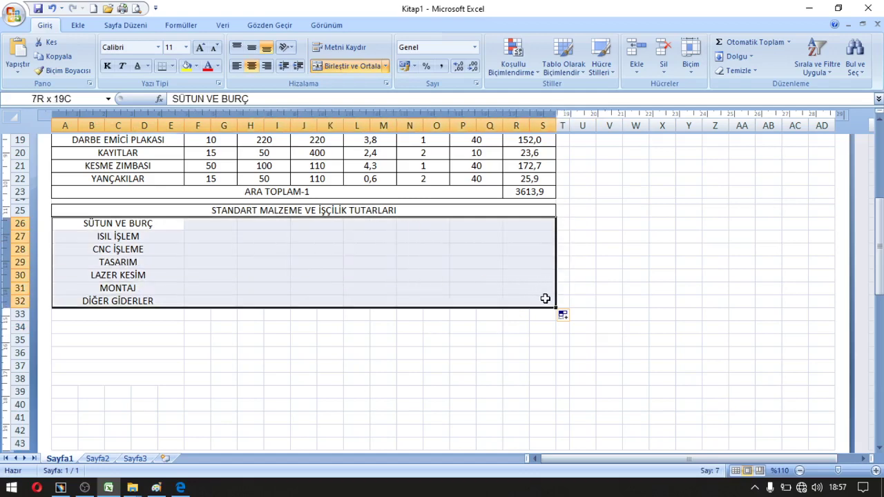
{"action": "right_click", "coordinate": [533, 297]}
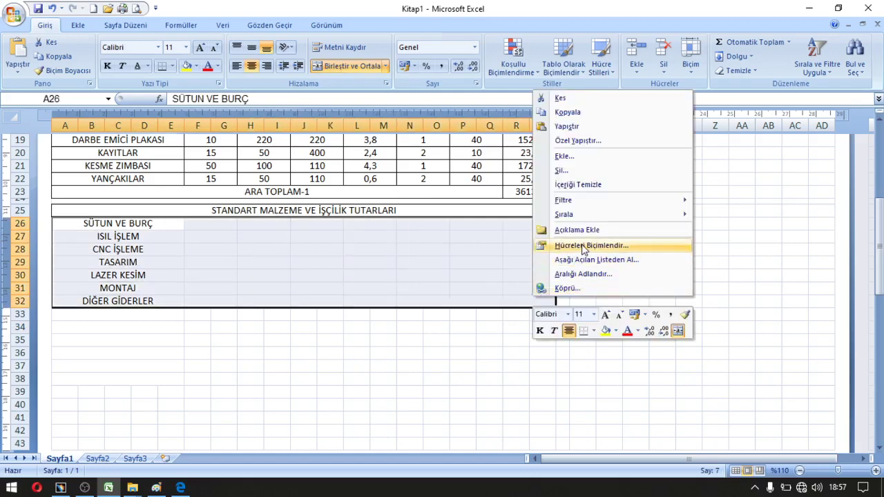
{"action": "left_click", "coordinate": [584, 246]}
{"action": "left_click", "coordinate": [561, 230]}
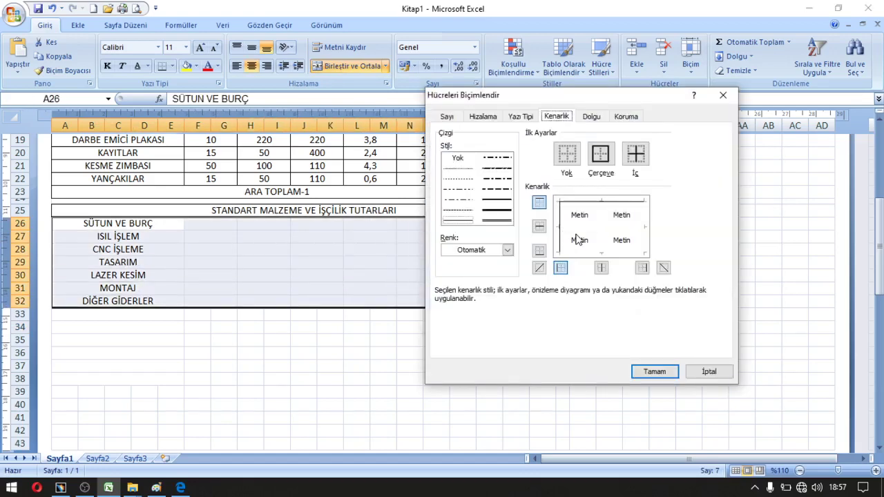
{"action": "left_click", "coordinate": [580, 230]}
{"action": "left_click", "coordinate": [587, 253]}
{"action": "left_click", "coordinate": [648, 243]}
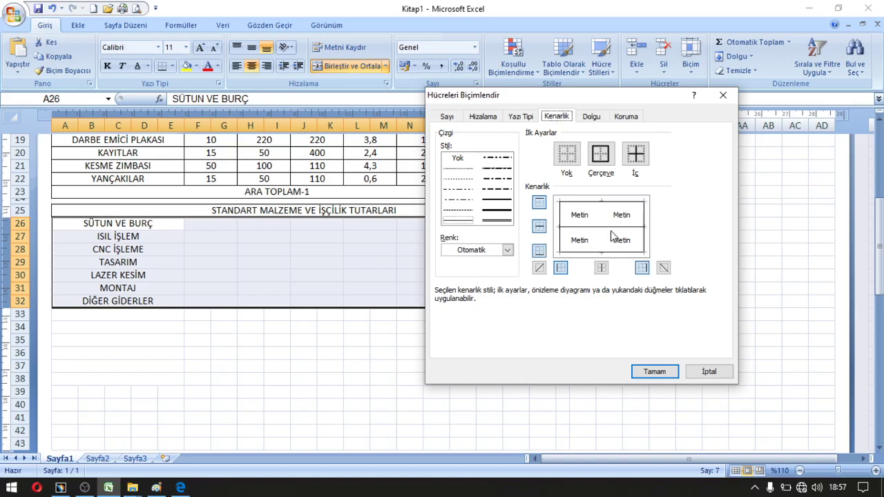
{"action": "left_click", "coordinate": [604, 235]}
{"action": "left_click", "coordinate": [651, 373]}
{"action": "left_click", "coordinate": [545, 380]}
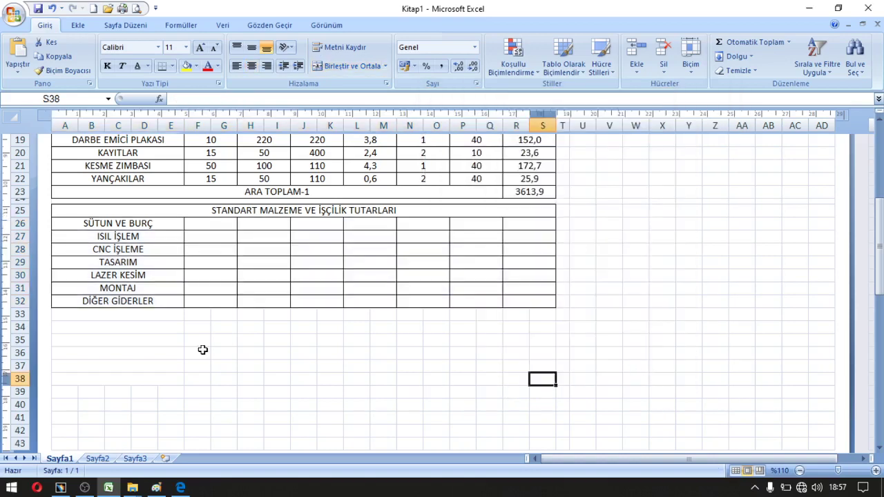
- Give the row 25 section title an orange background fill
{"action": "left_click", "coordinate": [204, 341]}
{"action": "scroll", "coordinate": [228, 339], "scroll_direction": "up", "scroll_amount": 4}
{"action": "scroll", "coordinate": [228, 340], "scroll_direction": "down", "scroll_amount": 2}
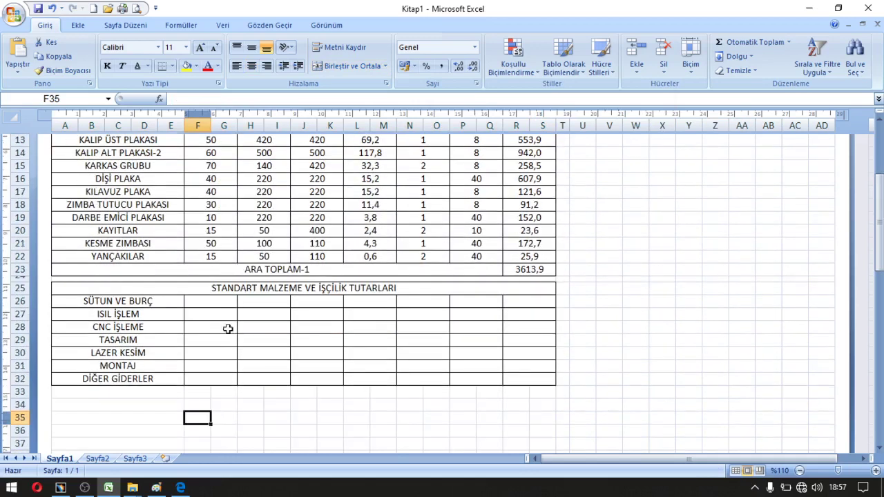
{"action": "right_click", "coordinate": [144, 289]}
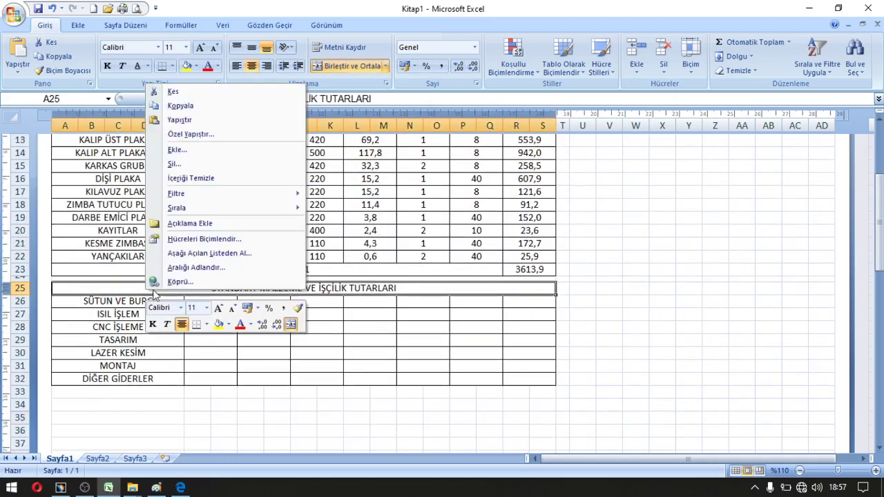
{"action": "left_click", "coordinate": [208, 236]}
{"action": "left_click", "coordinate": [208, 117]}
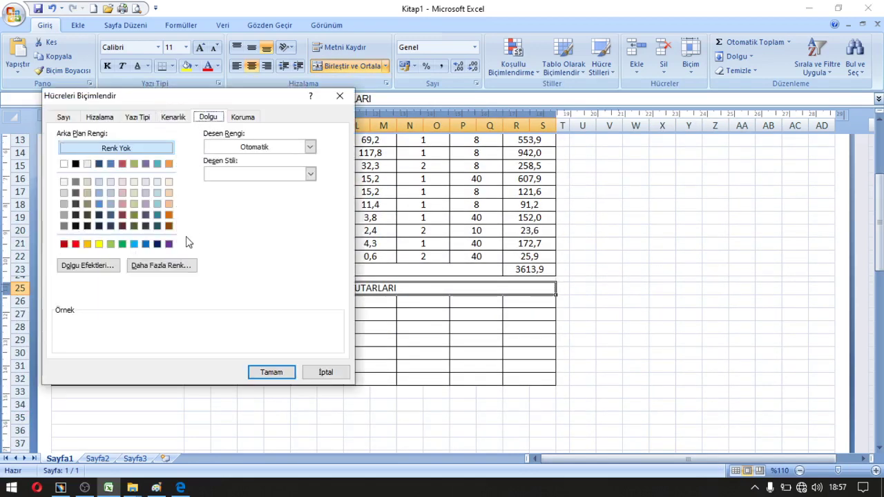
{"action": "left_click", "coordinate": [87, 244]}
{"action": "left_click", "coordinate": [267, 374]}
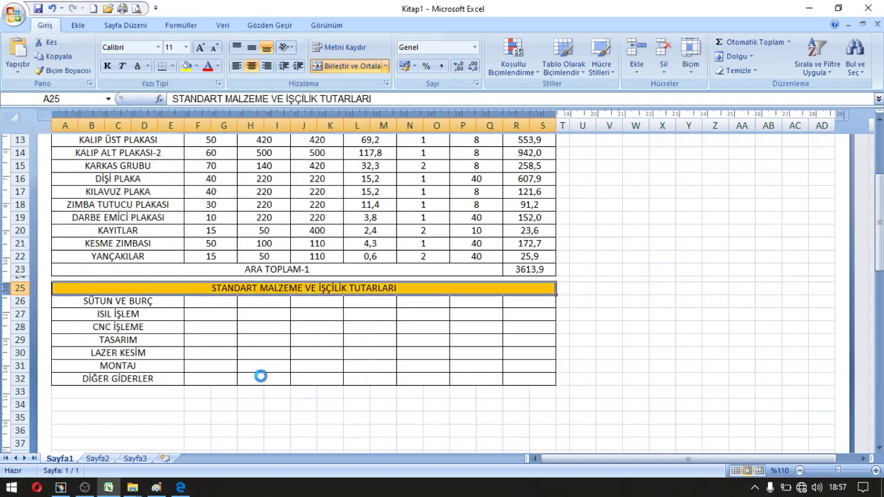
{"action": "left_click", "coordinate": [325, 417]}
{"action": "scroll", "coordinate": [312, 341], "scroll_direction": "down", "scroll_amount": 2}
{"action": "left_click", "coordinate": [301, 365]}
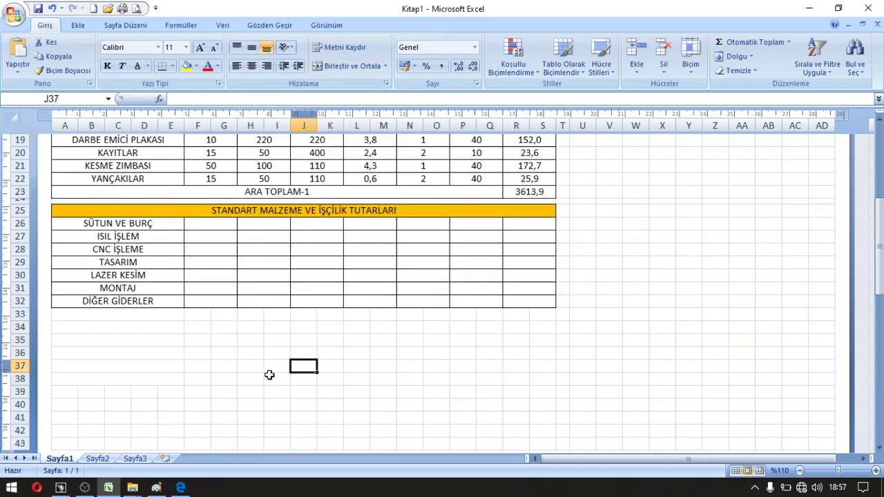
{"action": "scroll", "coordinate": [245, 353], "scroll_direction": "up", "scroll_amount": 1}
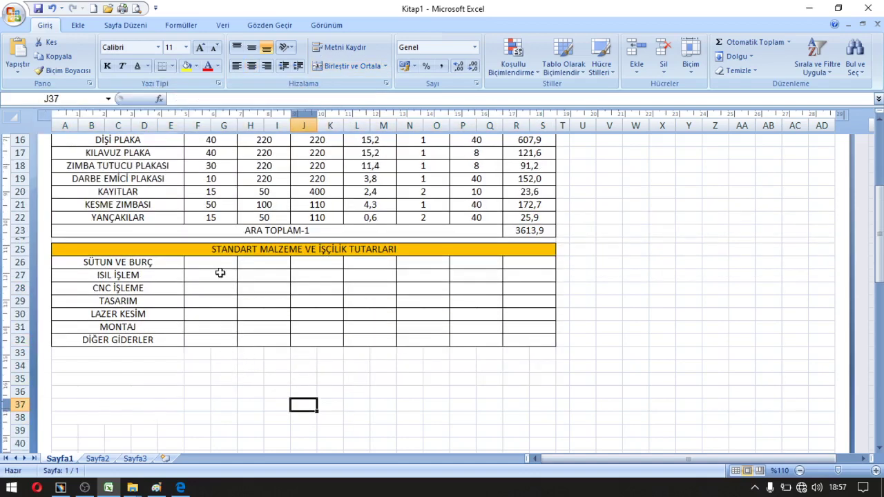
- Enter 'ø 30' in F26, inserting the ø diameter symbol from Insert > Symbol
{"action": "left_click", "coordinate": [203, 262]}
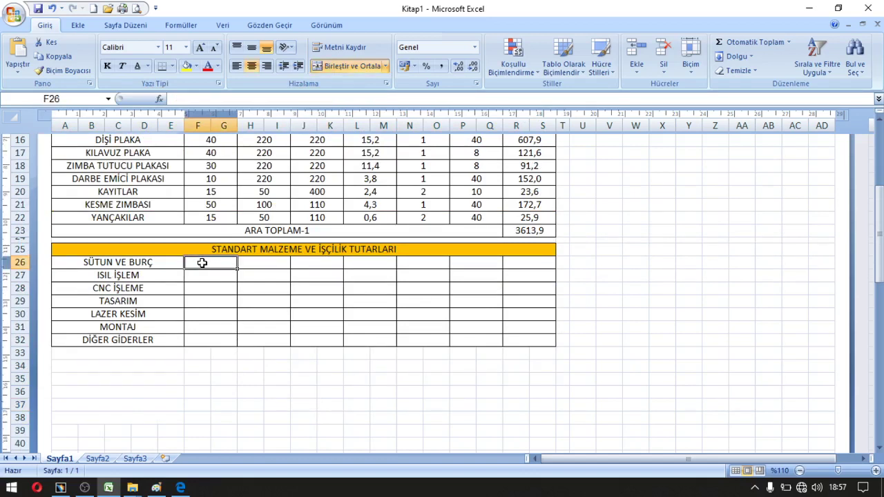
{"action": "type", "text": "30"}
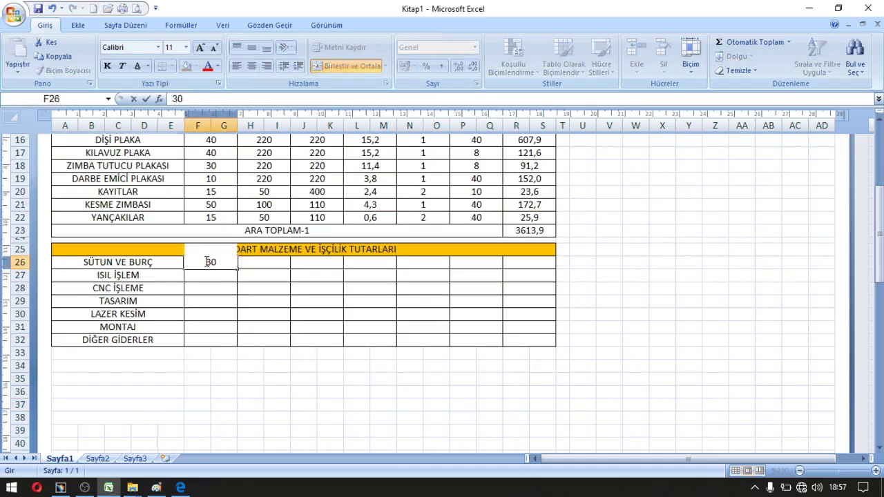
{"action": "left_click", "coordinate": [78, 24]}
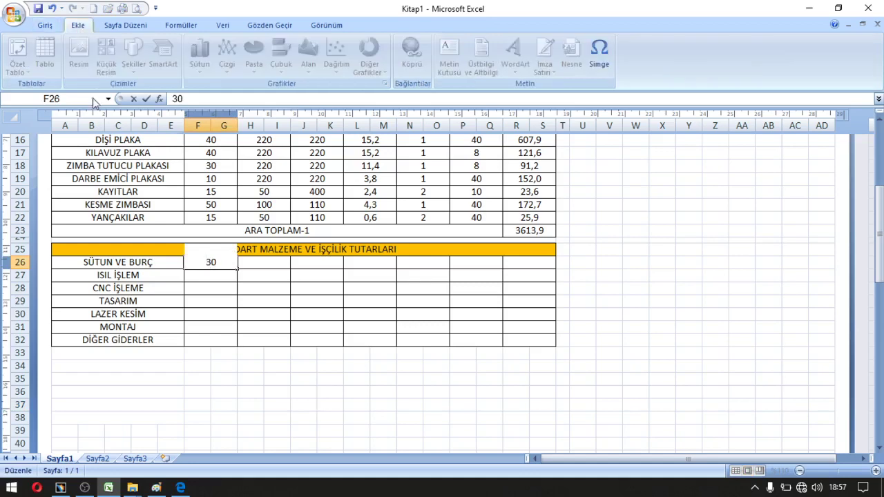
{"action": "left_click", "coordinate": [603, 64]}
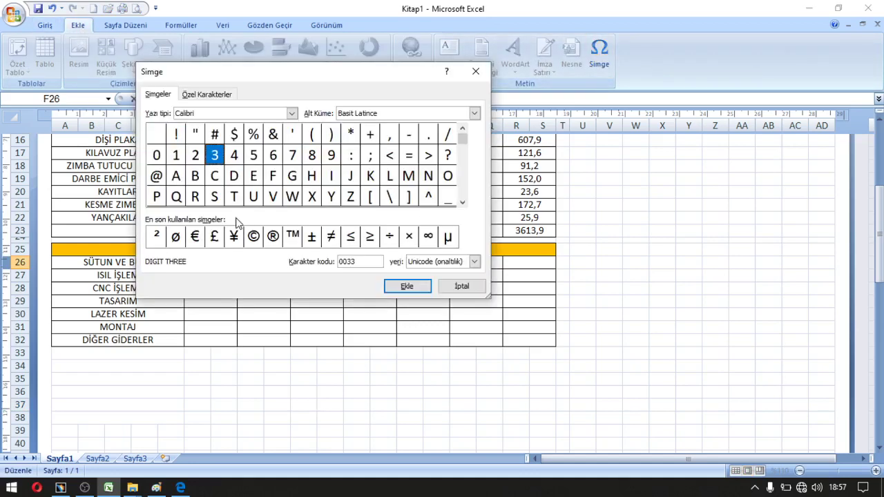
{"action": "left_click", "coordinate": [176, 237]}
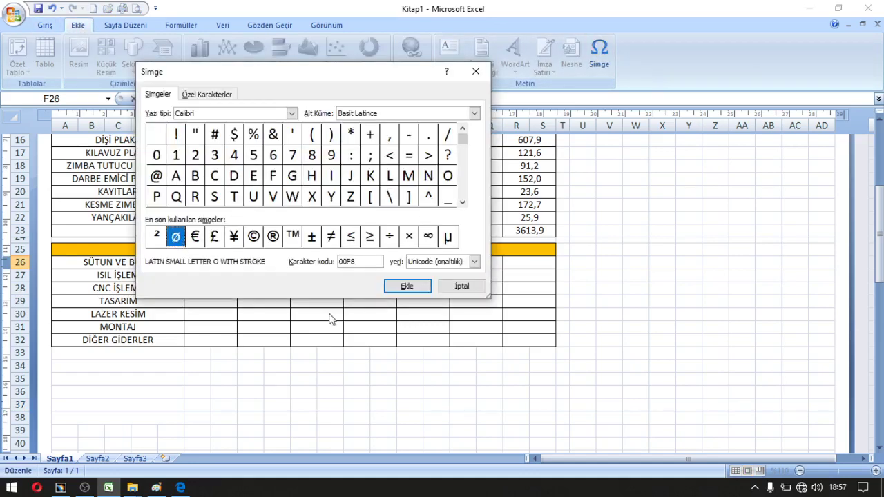
{"action": "left_click", "coordinate": [404, 288]}
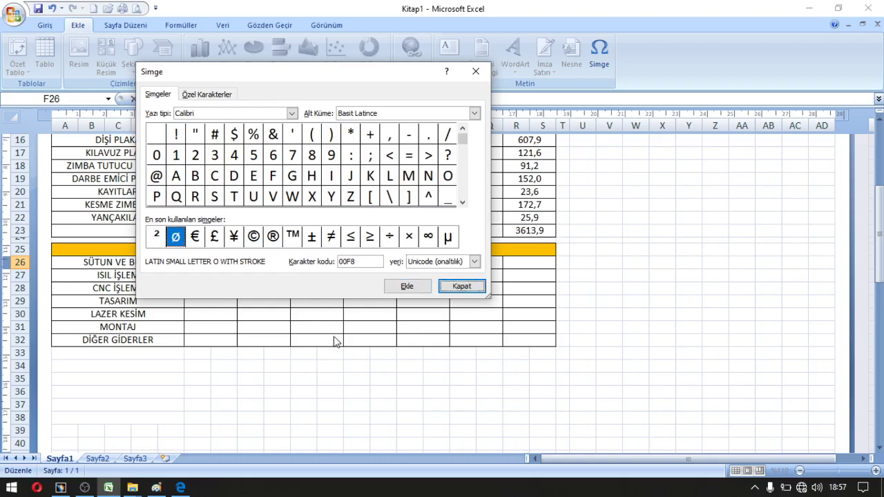
{"action": "left_click", "coordinate": [462, 286]}
{"action": "left_click", "coordinate": [280, 340]}
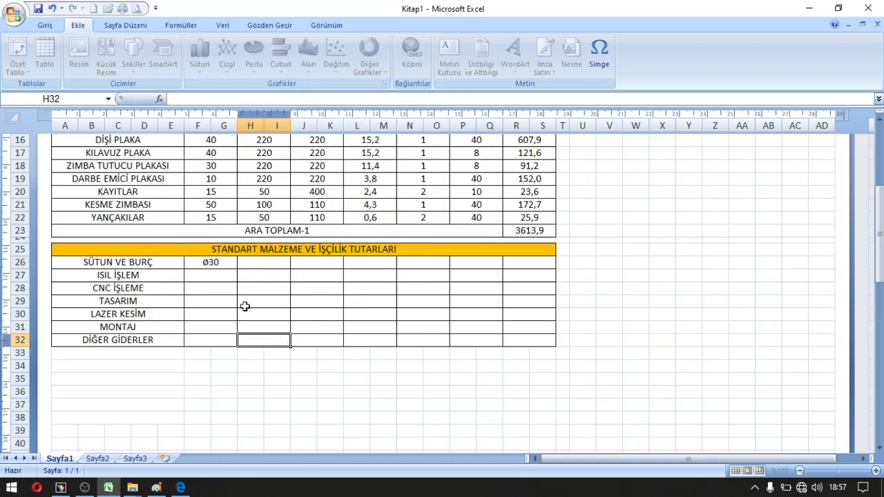
{"action": "double_click", "coordinate": [211, 262]}
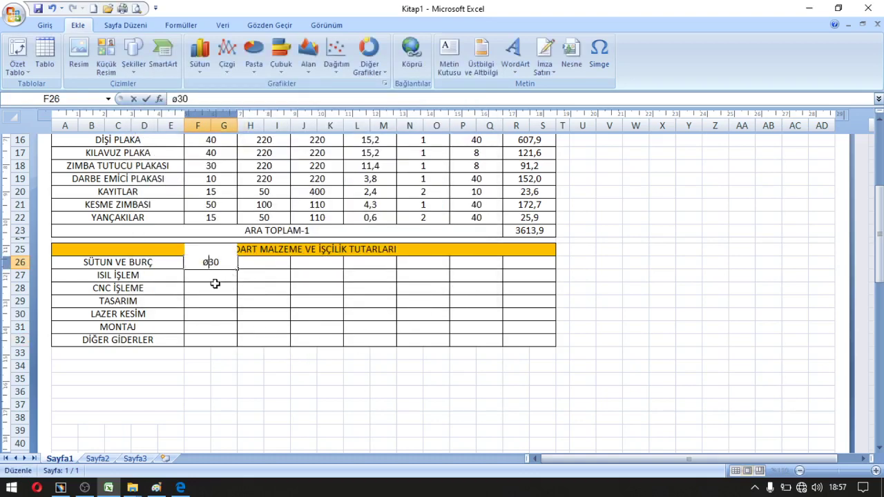
{"action": "left_click", "coordinate": [250, 301]}
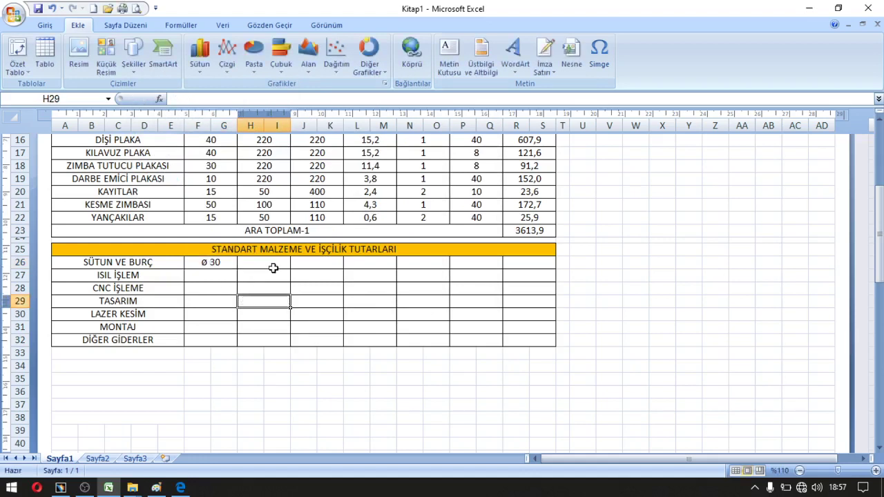
{"action": "left_click", "coordinate": [20, 262]}
- Copy row 26 and insert it as row 27, duplicating SÜTUN VE BURÇ ø 30
{"action": "right_click", "coordinate": [21, 263]}
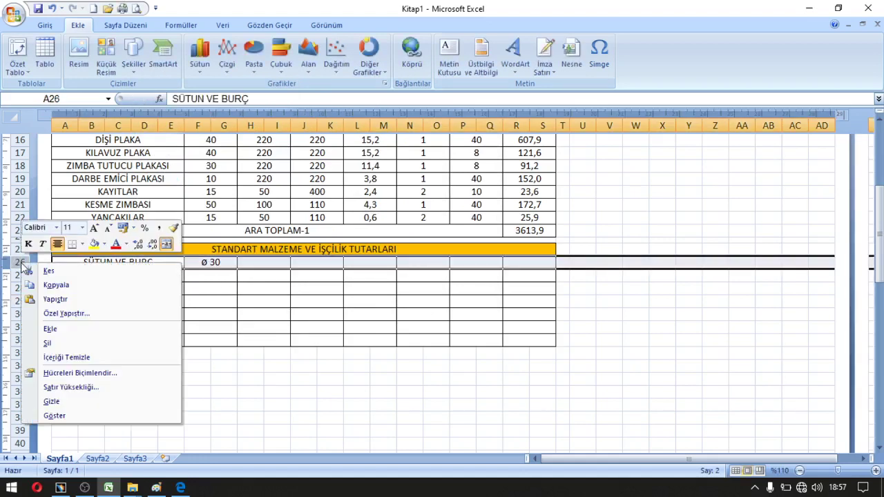
{"action": "left_click", "coordinate": [56, 291]}
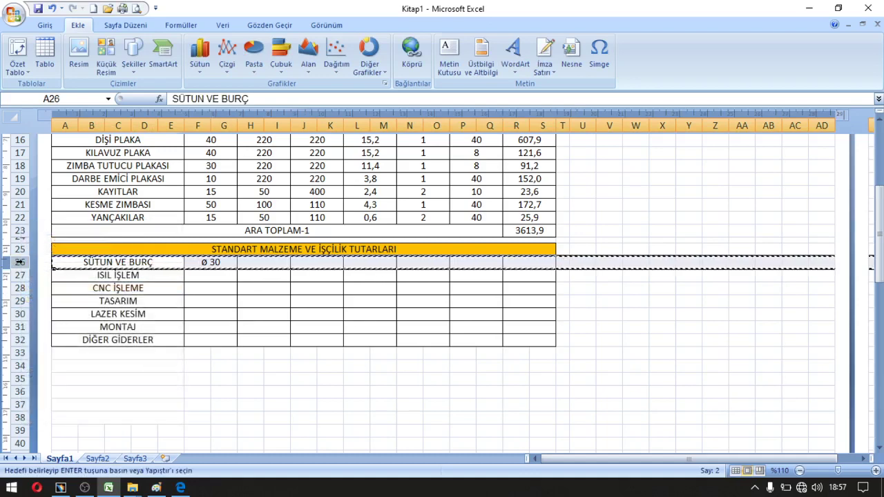
{"action": "right_click", "coordinate": [23, 263]}
{"action": "left_click", "coordinate": [61, 329]}
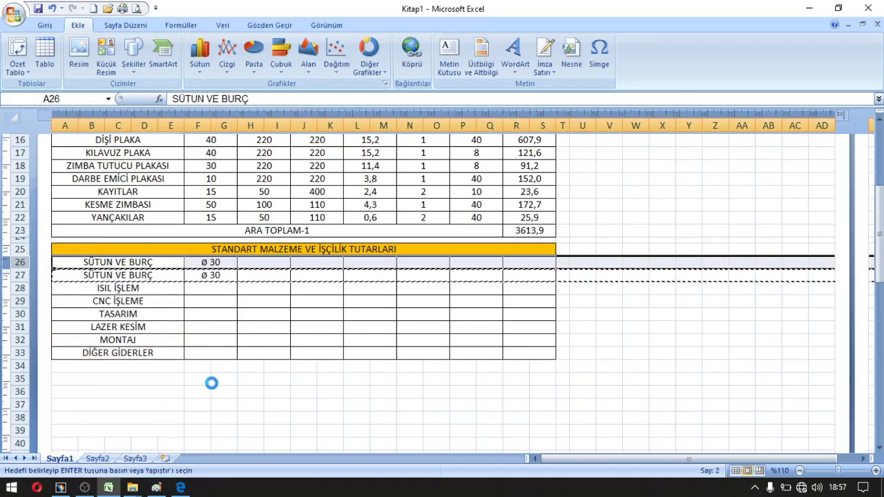
{"action": "left_click", "coordinate": [212, 381]}
{"action": "left_click", "coordinate": [140, 265]}
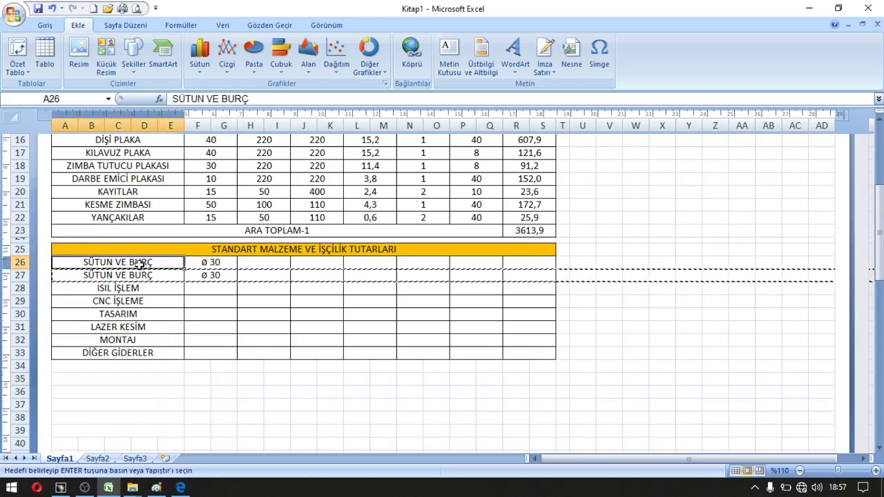
- Relabel A26 as İŞLEMLER and enter the header ÖLÇÜ-1 in F26
{"action": "type", "text": "İŞ"}
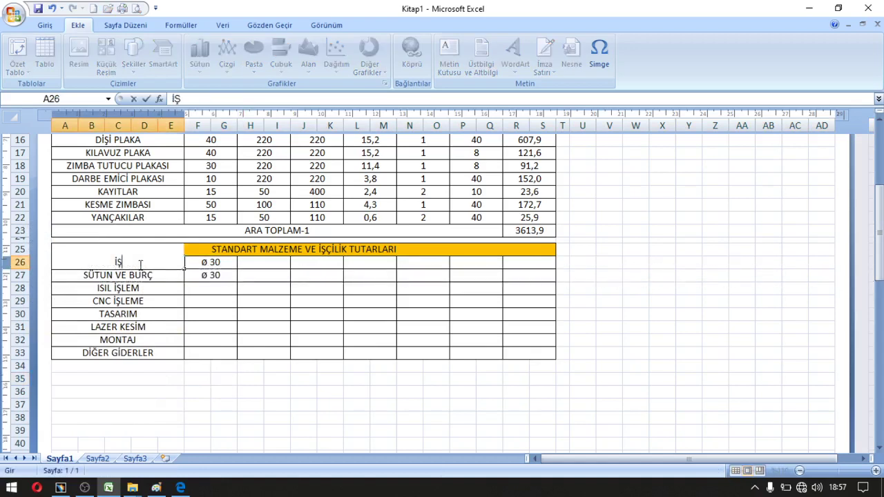
{"action": "type", "text": "LEMLER"}
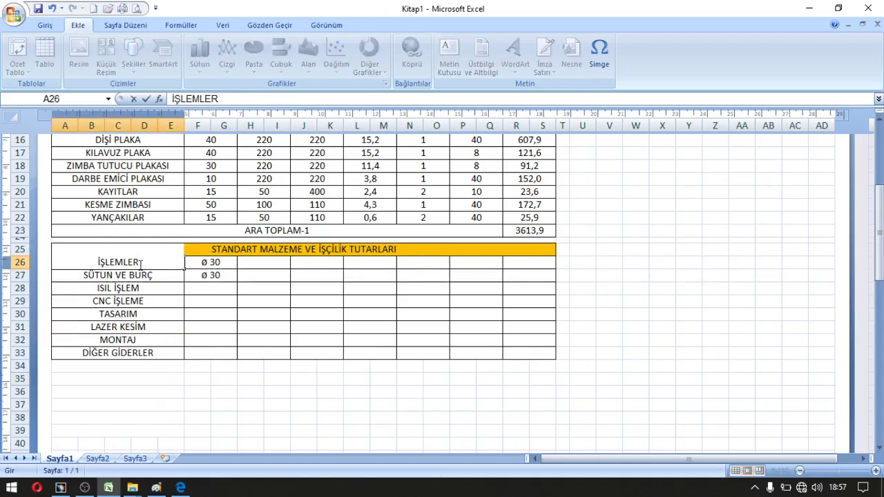
{"action": "left_click", "coordinate": [243, 296]}
{"action": "left_click", "coordinate": [207, 263]}
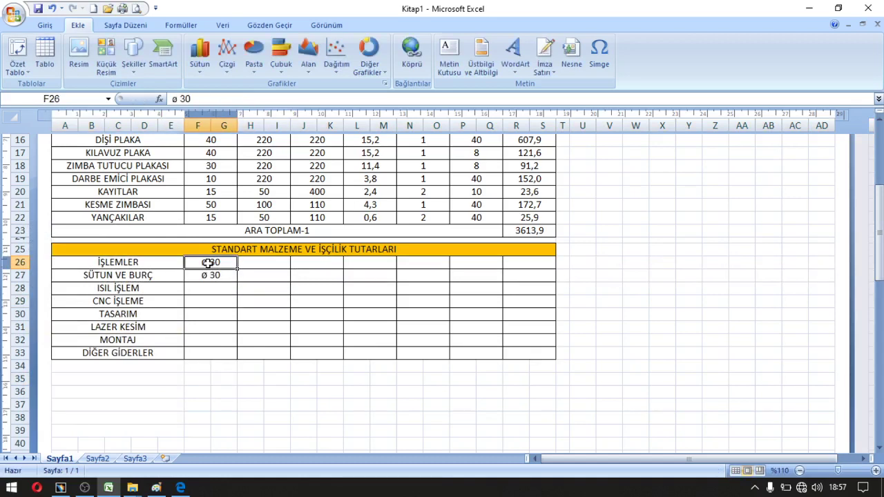
{"action": "type", "text": "ÖLÇ"}
{"action": "key", "text": "BackSpace"}
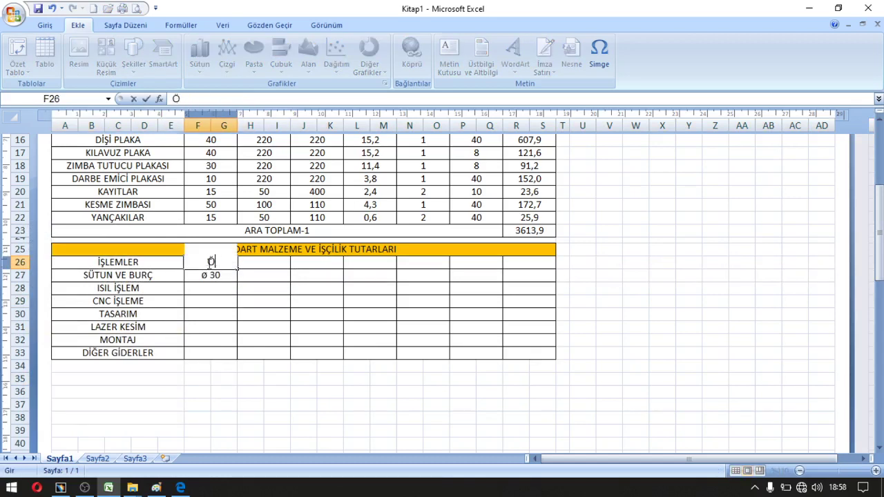
{"action": "type", "text": "LÇÜ-1"}
{"action": "left_click", "coordinate": [249, 326]}
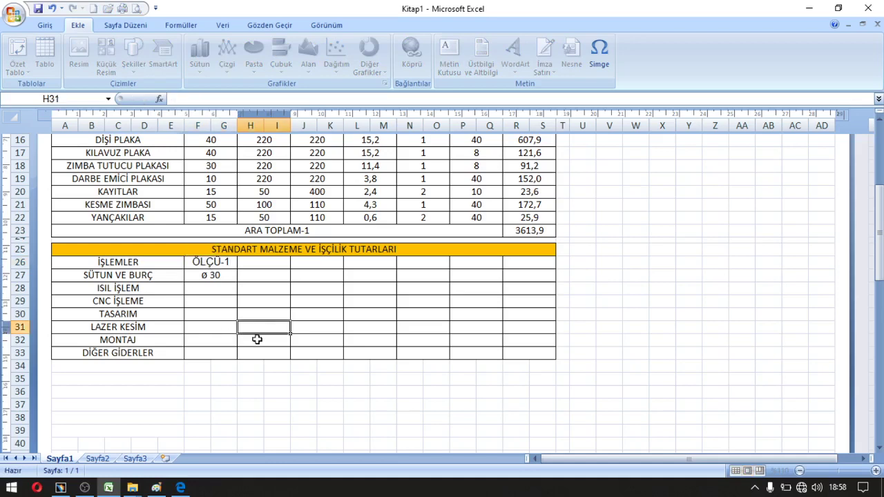
- Decrease the ÖLÇÜ-1 header's font size by two steps
{"action": "left_click", "coordinate": [212, 264]}
{"action": "left_click", "coordinate": [44, 25]}
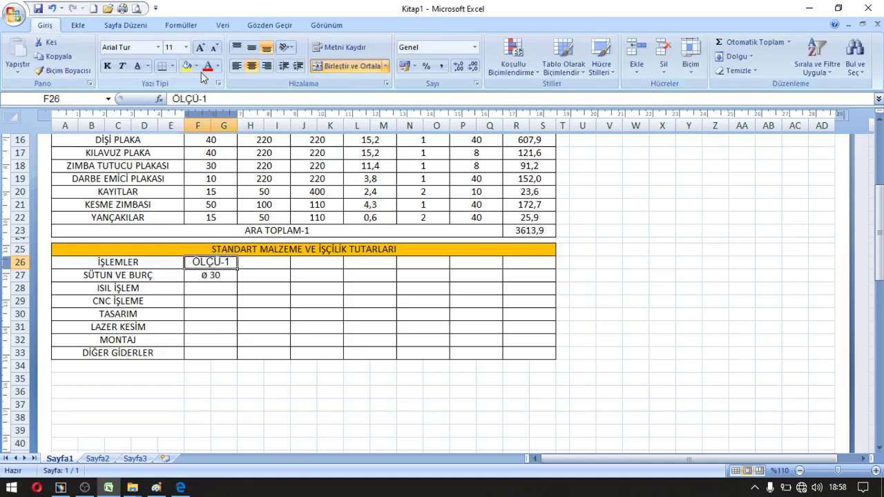
{"action": "left_click", "coordinate": [209, 48]}
{"action": "left_click", "coordinate": [209, 49]}
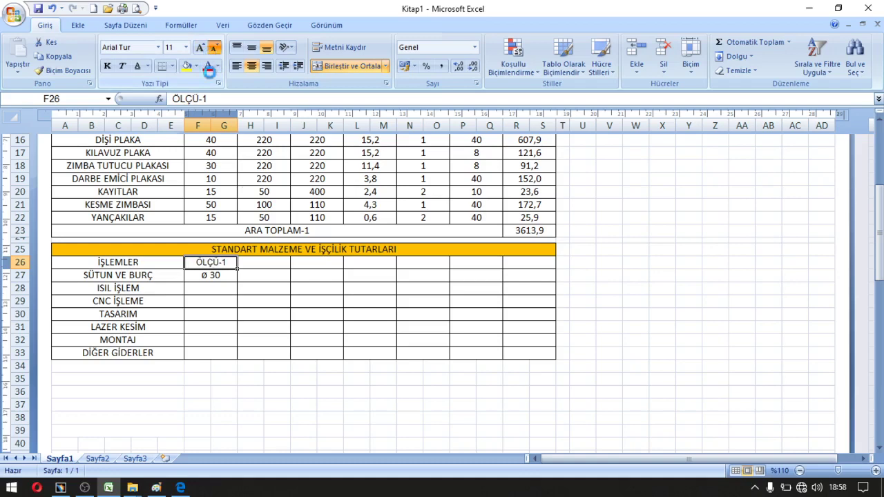
{"action": "left_click", "coordinate": [269, 311]}
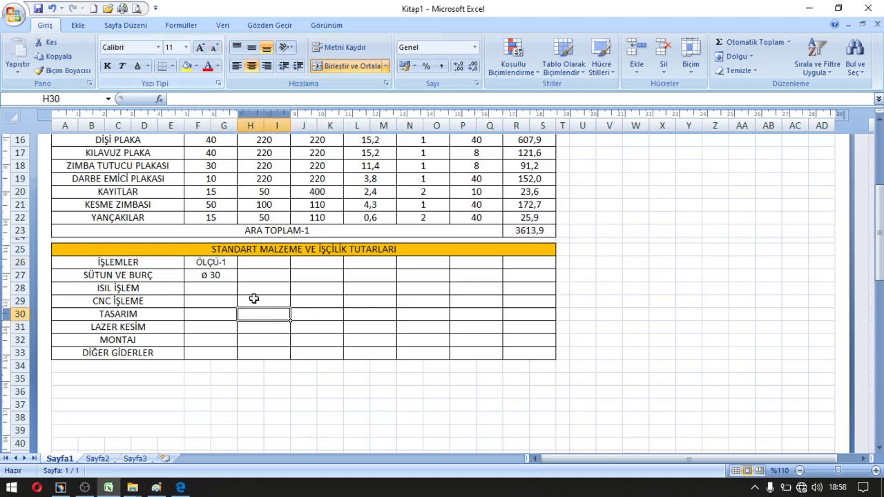
{"action": "left_click", "coordinate": [253, 264]}
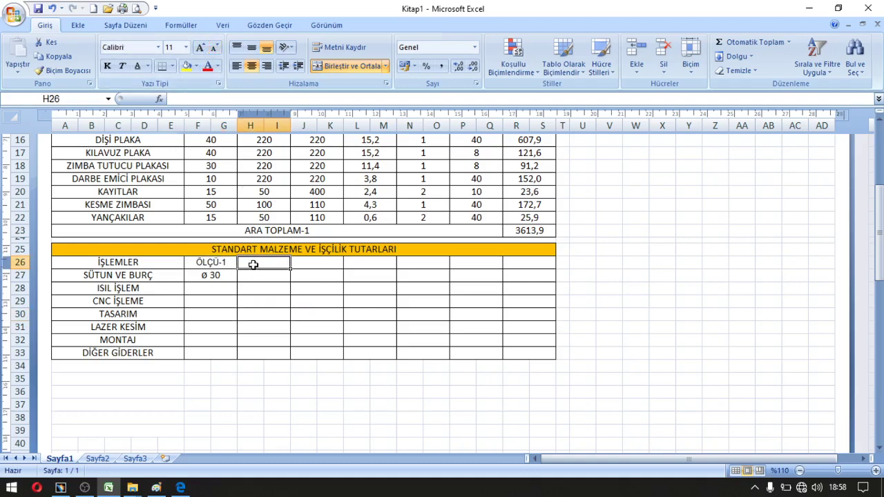
- Fill the header as a series across row 26 to column M, giving ÖLÇÜ-2 through ÖLÇÜ-4
{"action": "left_click", "coordinate": [224, 266]}
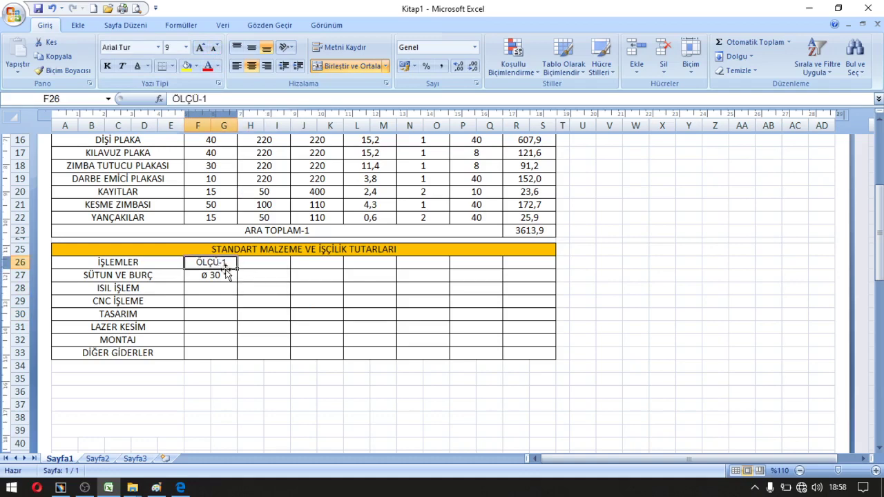
{"action": "left_click_drag", "start_coordinate": [237, 269], "coordinate": [381, 271]}
{"action": "left_click", "coordinate": [426, 291]}
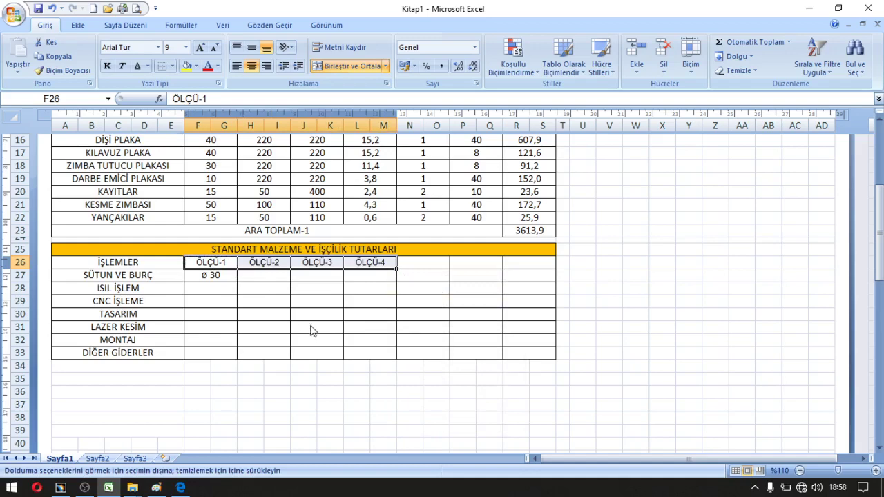
{"action": "left_click", "coordinate": [311, 331]}
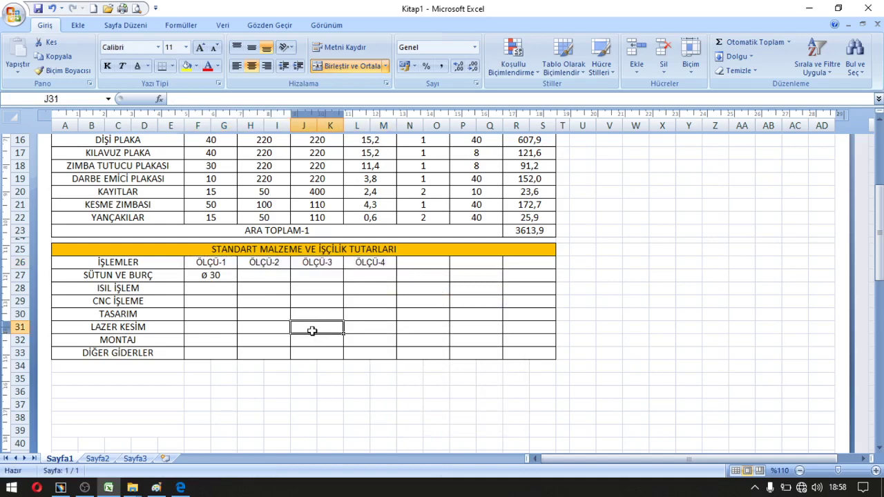
{"action": "left_click", "coordinate": [210, 290]}
{"action": "scroll", "coordinate": [251, 355], "scroll_direction": "up", "scroll_amount": 1}
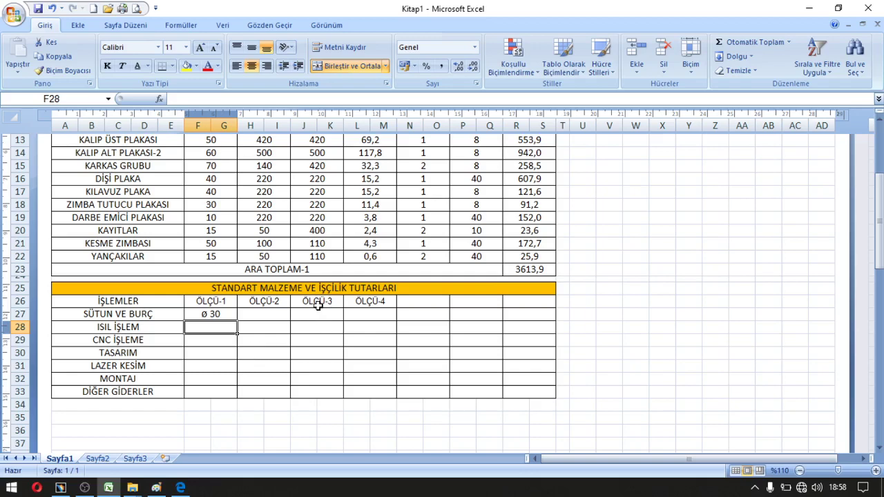
{"action": "left_click", "coordinate": [363, 304]}
{"action": "scroll", "coordinate": [459, 354], "scroll_direction": "up", "scroll_amount": 1}
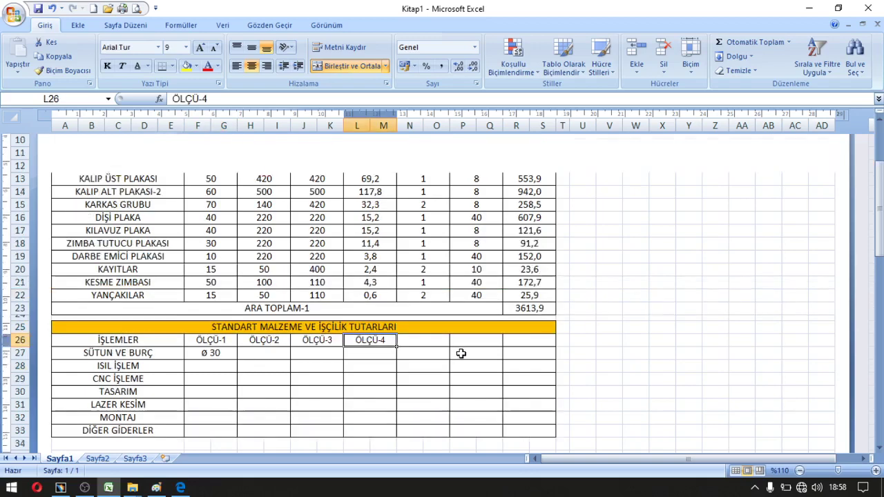
{"action": "scroll", "coordinate": [460, 354], "scroll_direction": "up", "scroll_amount": 2}
{"action": "scroll", "coordinate": [461, 354], "scroll_direction": "down", "scroll_amount": 1}
- Enter the headers TUTAR-TL in R26 and ADET in P26
{"action": "left_click", "coordinate": [511, 373]}
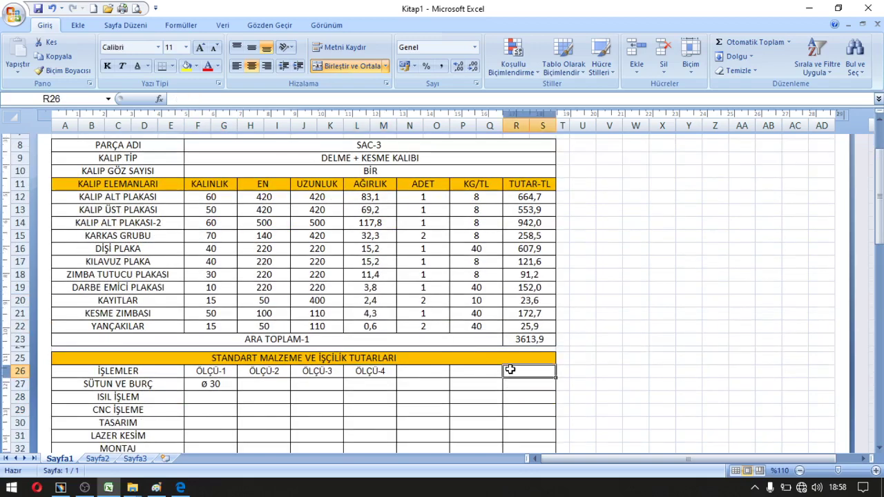
{"action": "double_click", "coordinate": [511, 374]}
{"action": "type", "text": "TUTAR"}
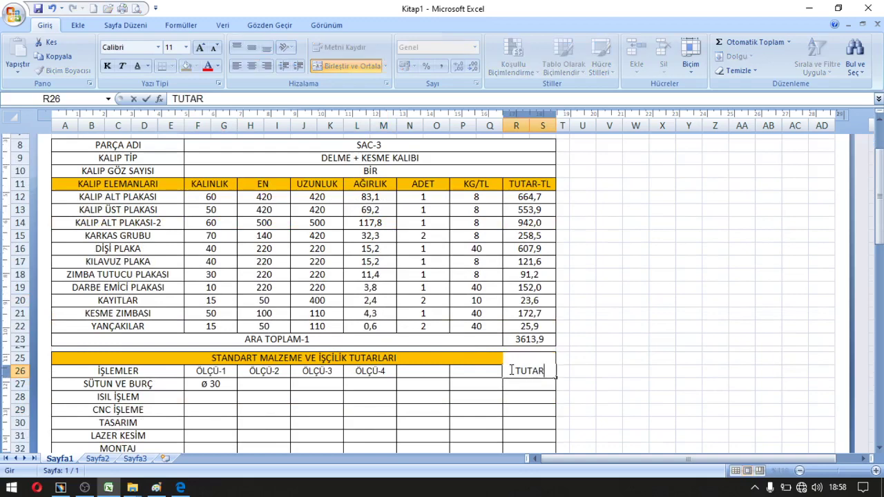
{"action": "type", "text": "-TL"}
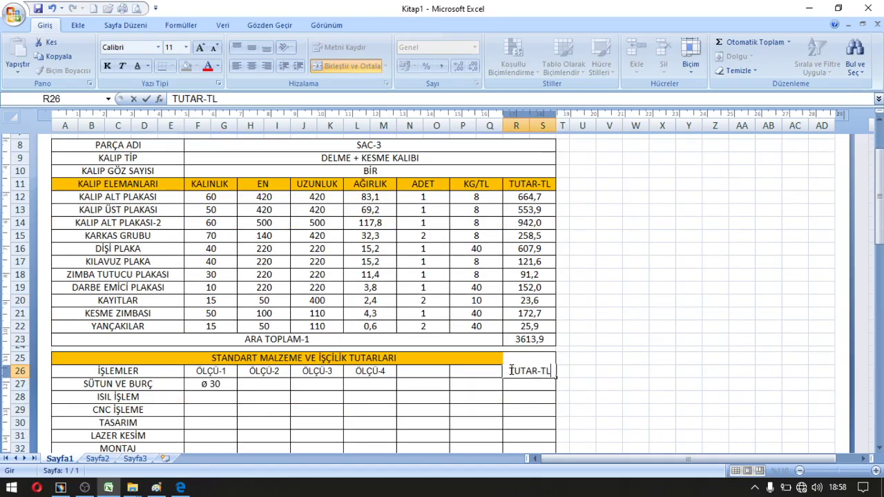
{"action": "left_click", "coordinate": [470, 410]}
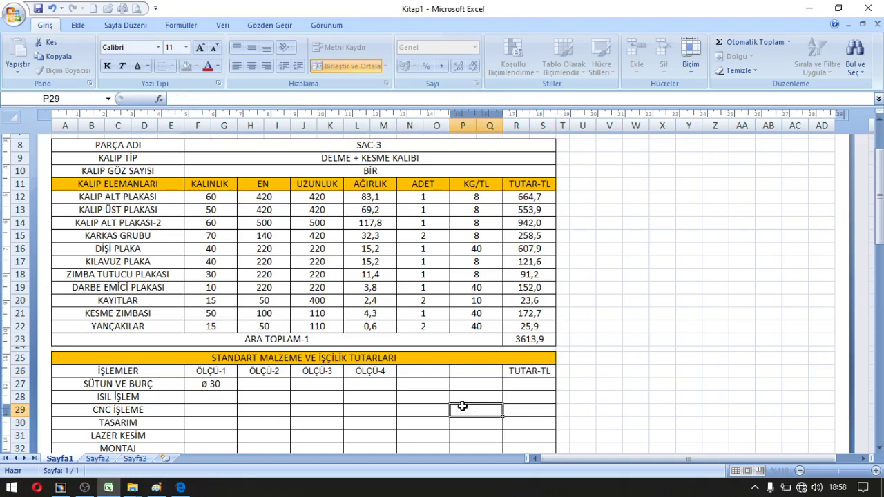
{"action": "scroll", "coordinate": [463, 407], "scroll_direction": "down", "scroll_amount": 2}
{"action": "left_click", "coordinate": [469, 302]}
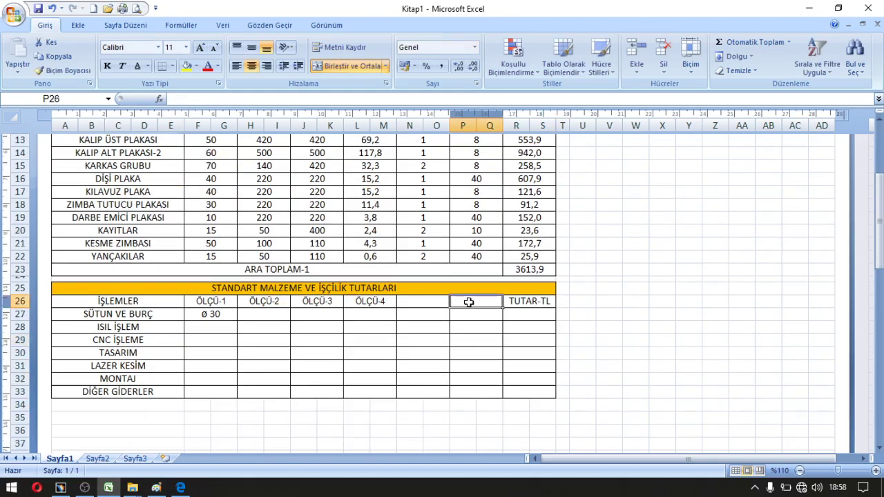
{"action": "type", "text": "ADET"}
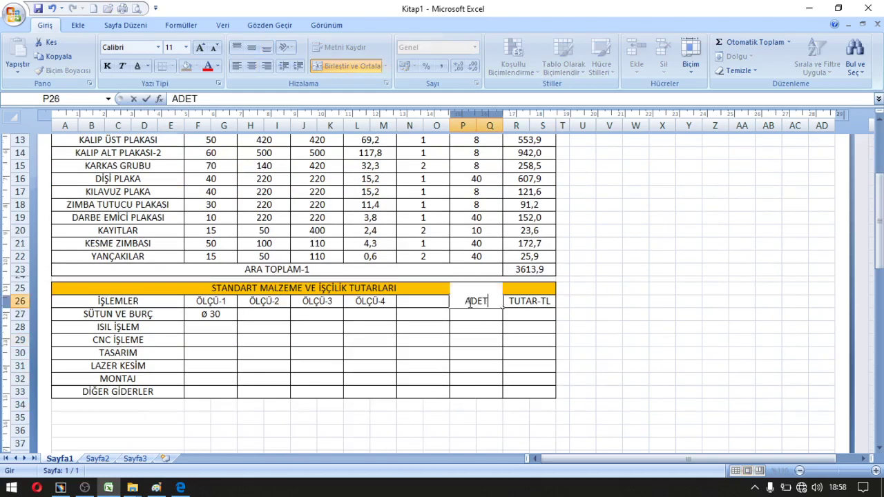
{"action": "left_click", "coordinate": [481, 362]}
- Copy the ADET header left into N26 with the fill handle
{"action": "scroll", "coordinate": [483, 362], "scroll_direction": "up", "scroll_amount": 2}
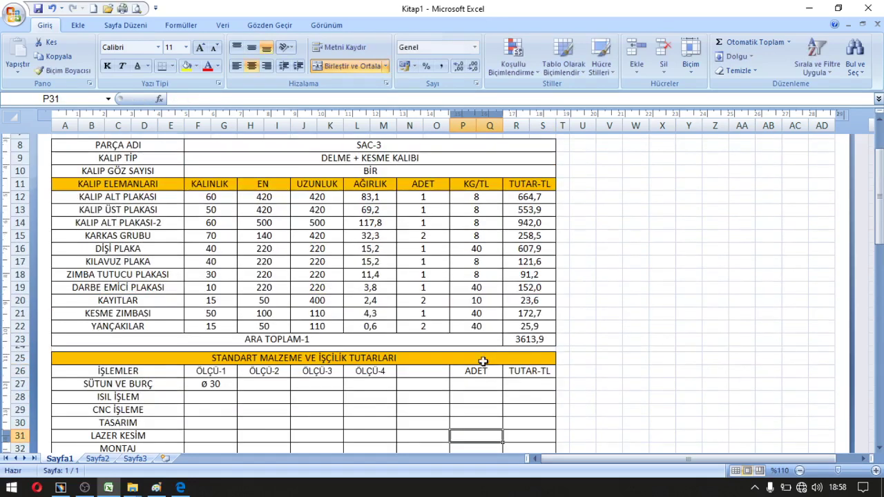
{"action": "scroll", "coordinate": [483, 360], "scroll_direction": "down", "scroll_amount": 1}
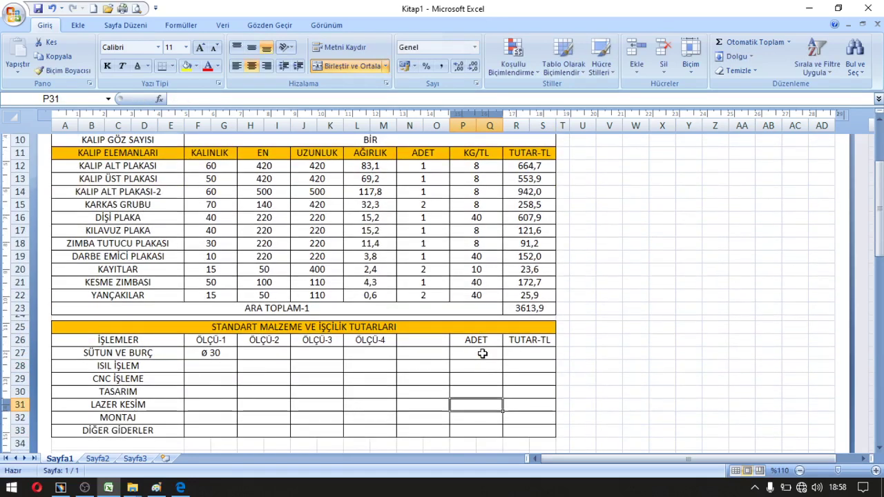
{"action": "scroll", "coordinate": [483, 353], "scroll_direction": "down", "scroll_amount": 1}
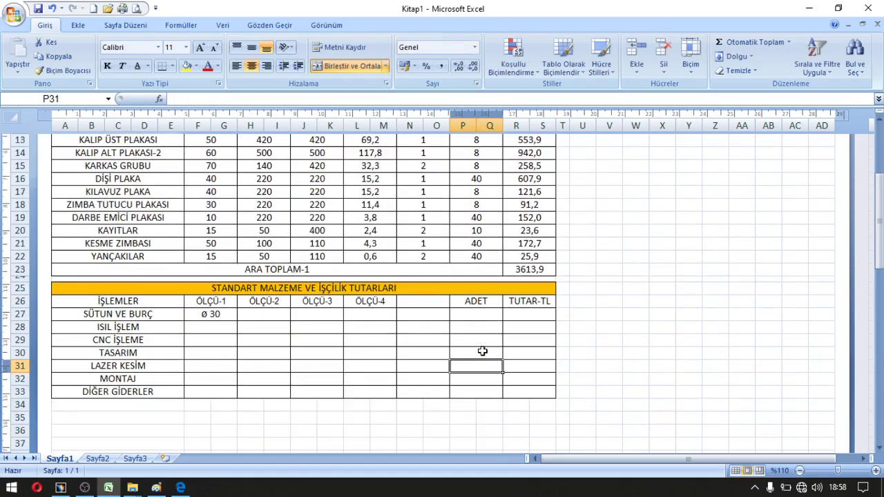
{"action": "left_click", "coordinate": [418, 304]}
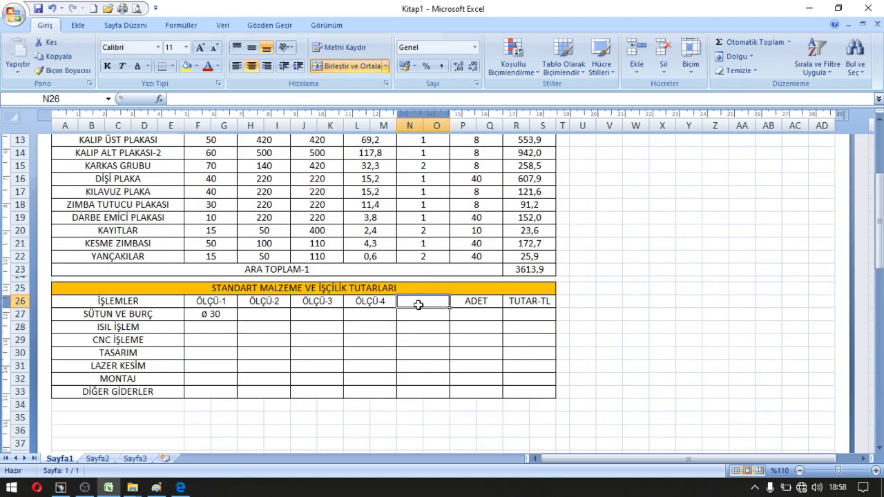
{"action": "left_click", "coordinate": [483, 306]}
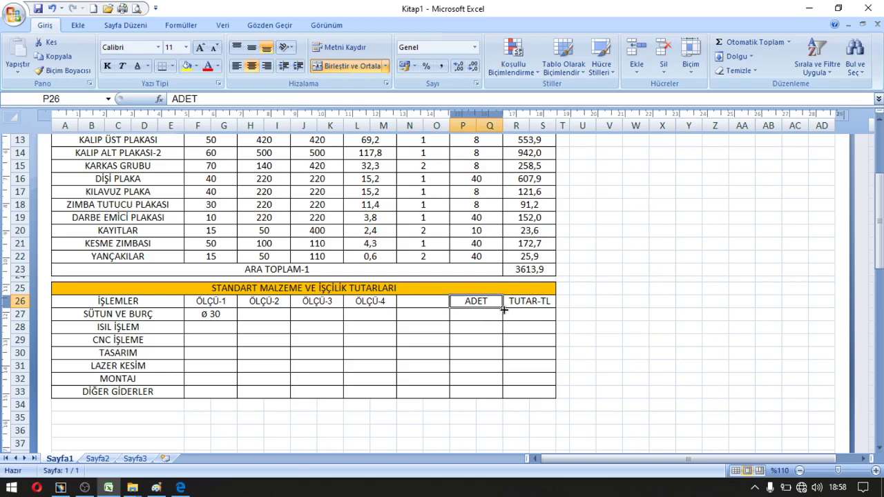
{"action": "left_click_drag", "start_coordinate": [504, 311], "coordinate": [418, 309]}
{"action": "left_click", "coordinate": [480, 300]}
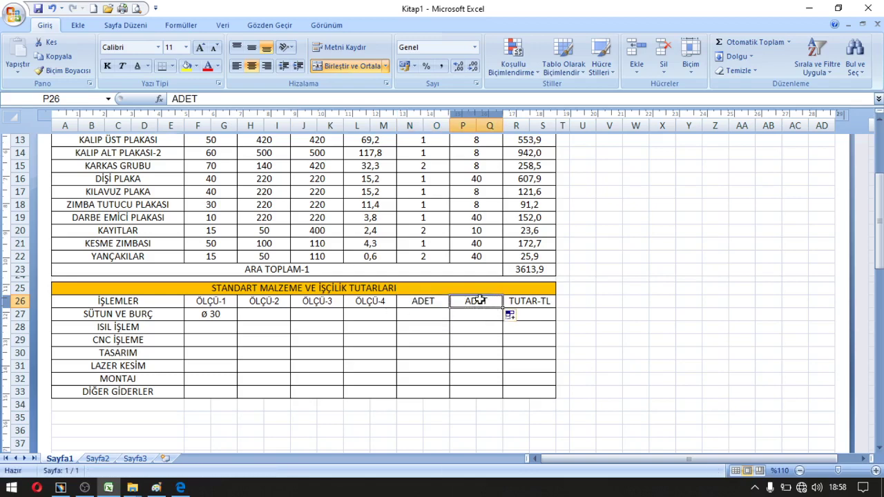
- Change the P26 header from ADET to KG/TL
{"action": "scroll", "coordinate": [456, 359], "scroll_direction": "up", "scroll_amount": 1}
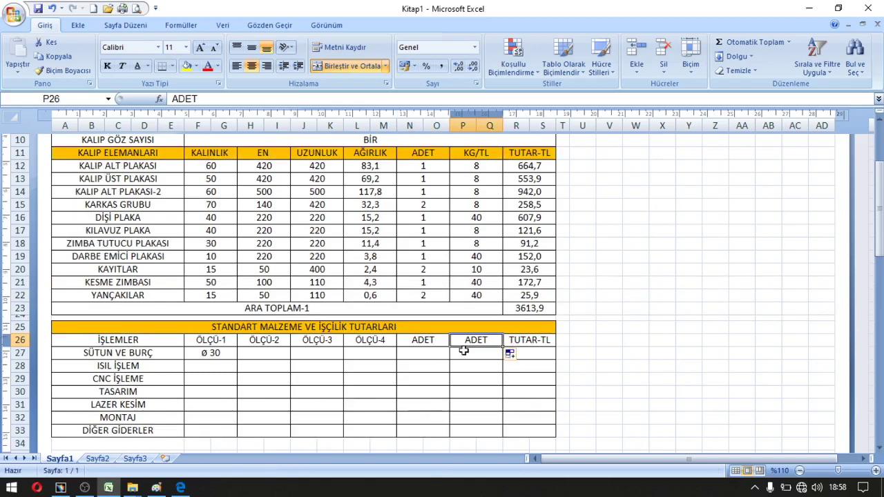
{"action": "type", "text": "K"}
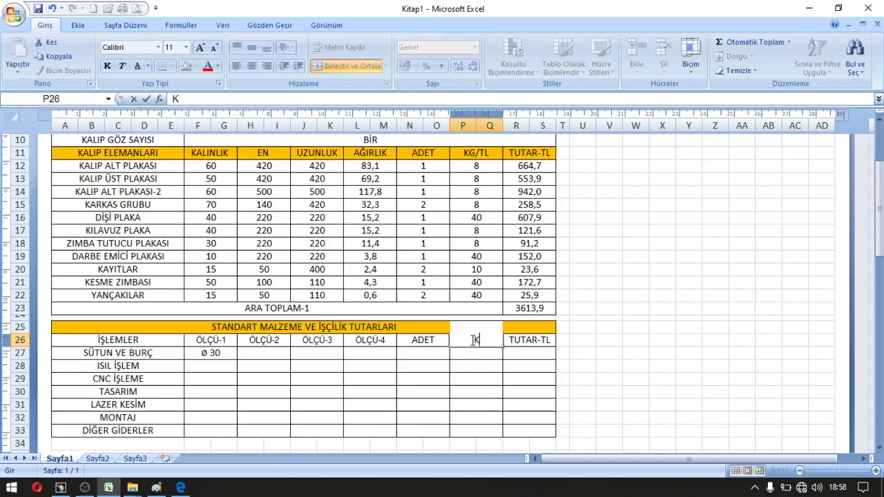
{"action": "type", "text": "G"}
{"action": "left_click", "coordinate": [477, 384]}
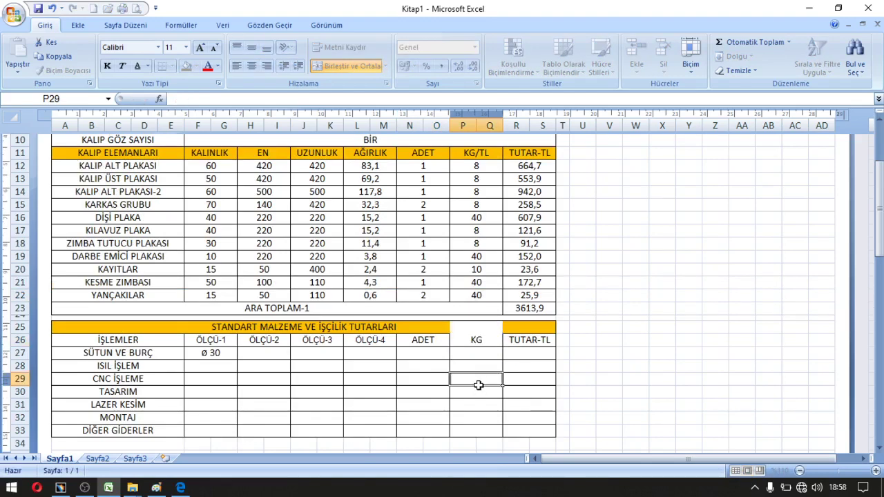
{"action": "double_click", "coordinate": [485, 340]}
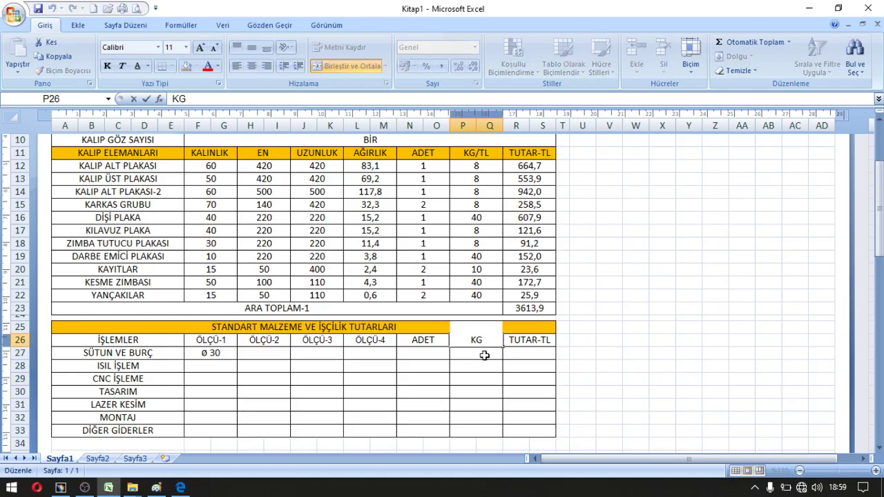
{"action": "type", "text": "/"}
{"action": "type", "text": "TL"}
{"action": "left_click", "coordinate": [482, 398]}
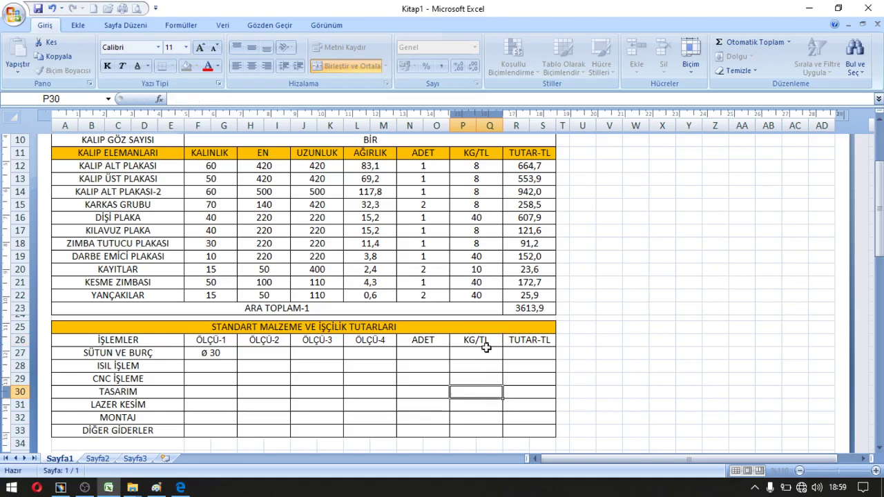
{"action": "scroll", "coordinate": [481, 411], "scroll_direction": "down", "scroll_amount": 1}
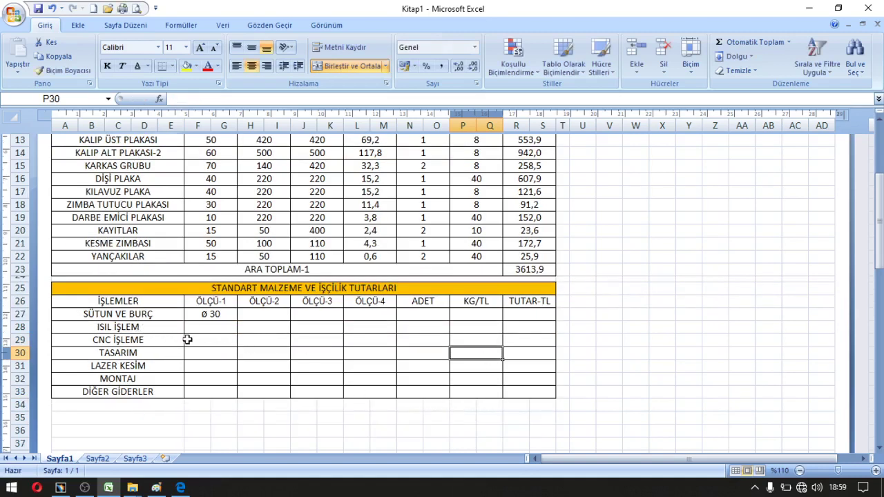
{"action": "left_click", "coordinate": [198, 329]}
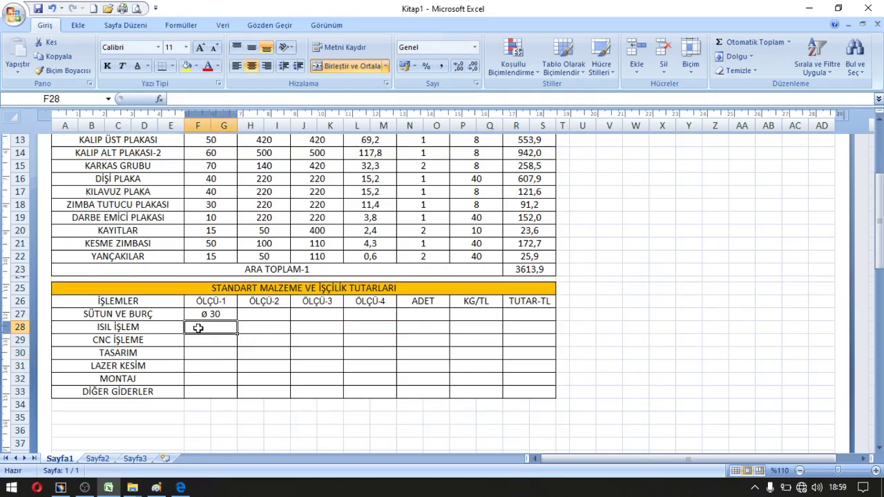
{"action": "type", "text": "="}
{"action": "scroll", "coordinate": [320, 350], "scroll_direction": "up", "scroll_amount": 1}
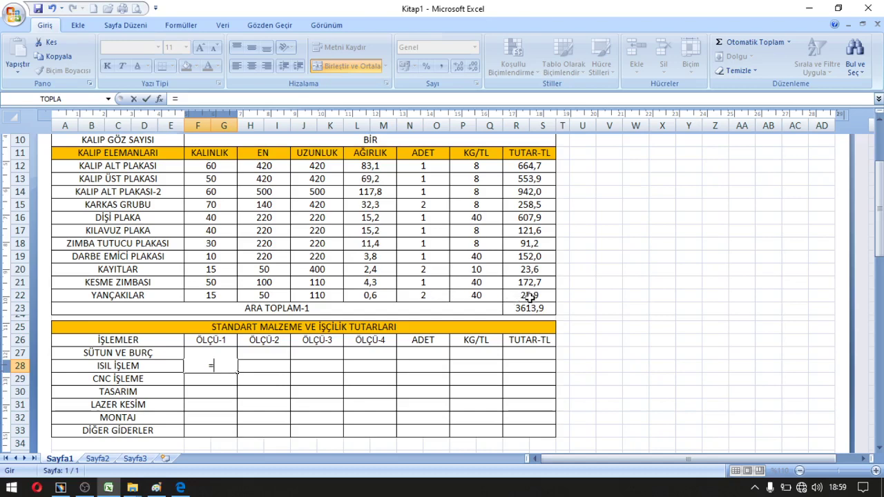
{"action": "key", "text": "Escape"}
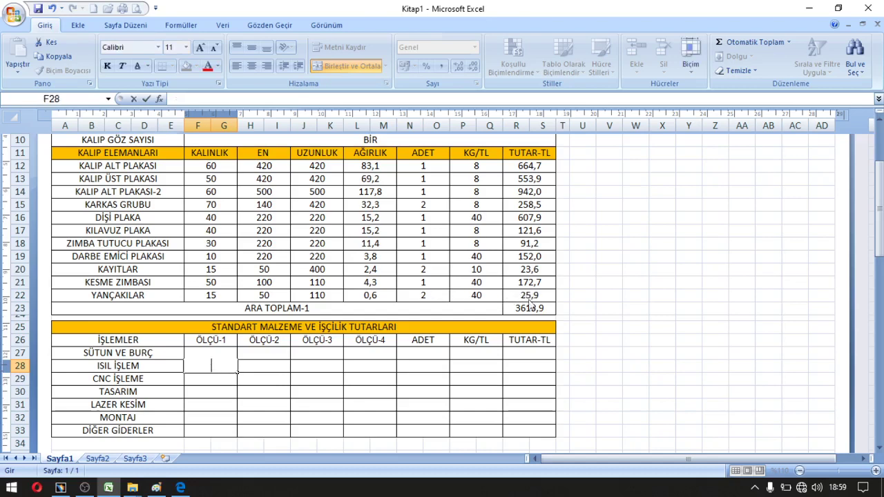
{"action": "key", "text": "ctrl+z"}
{"action": "left_click", "coordinate": [614, 354]}
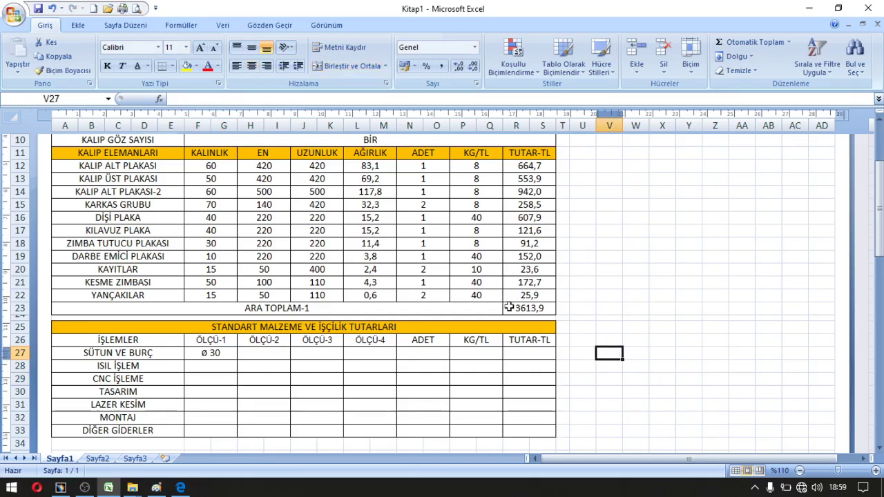
{"action": "left_click", "coordinate": [529, 296]}
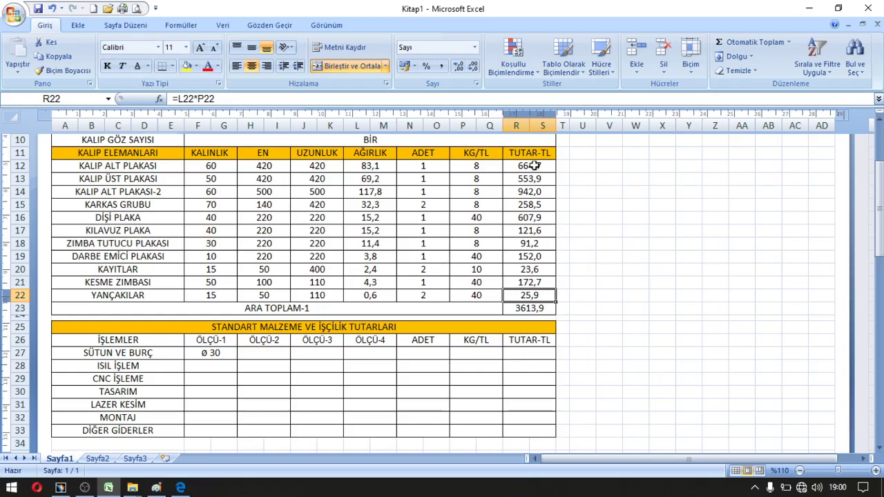
- Edit the R12 cost formula to =L12*P12*N12 so it multiplies by ADET
{"action": "left_click", "coordinate": [532, 170]}
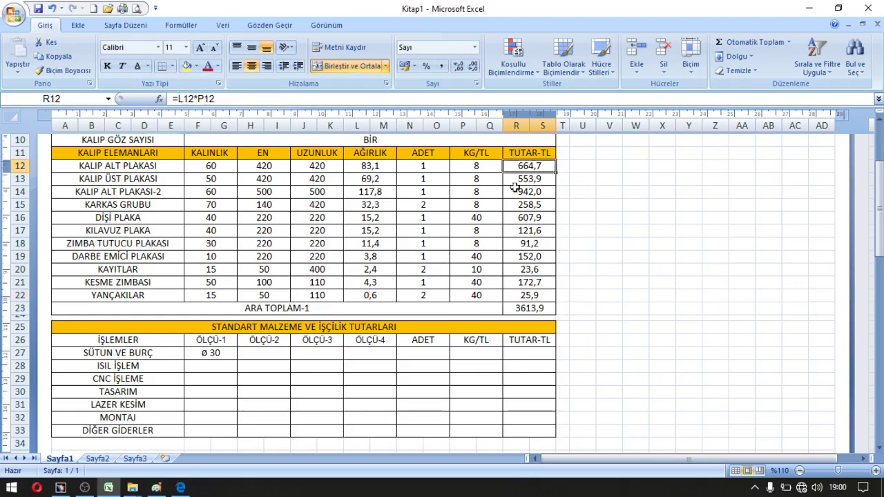
{"action": "left_click", "coordinate": [215, 99]}
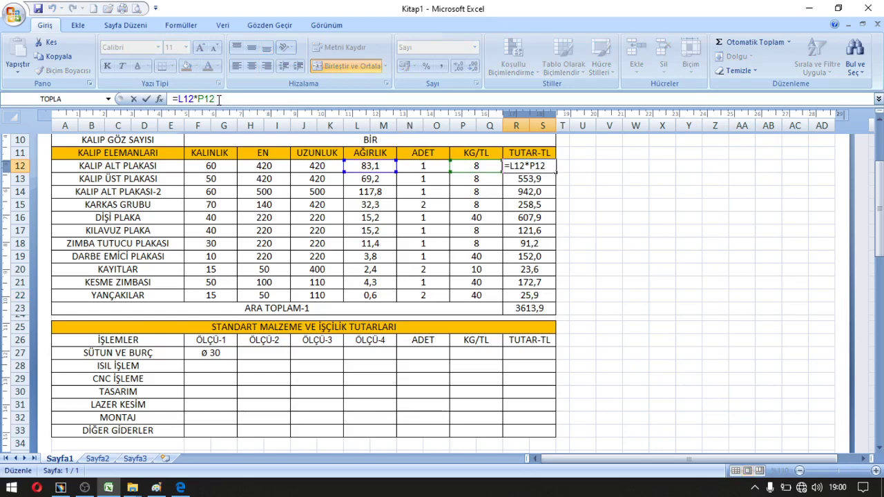
{"action": "type", "text": "*"}
{"action": "left_click", "coordinate": [428, 171]}
{"action": "key", "text": "Return"}
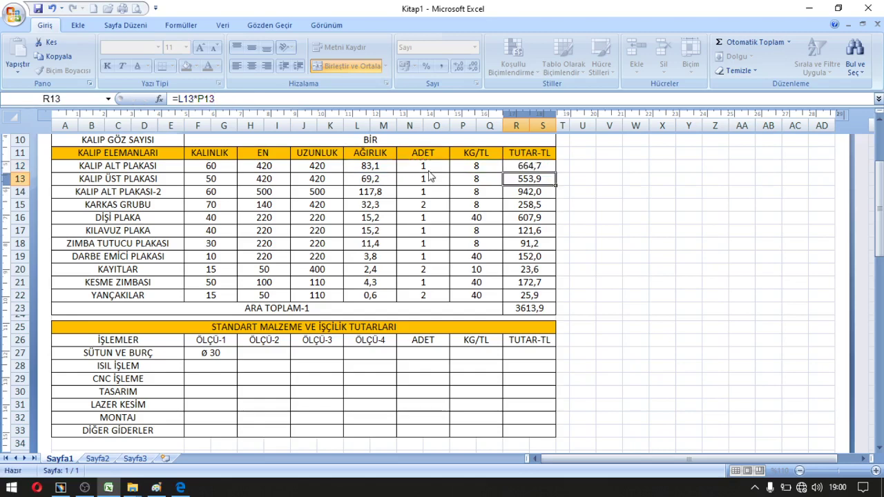
- Copy the R12 formula down to R22 with Hücreleri Kopyala, making ARA TOPLAM-1 3921,8
{"action": "left_click", "coordinate": [552, 166]}
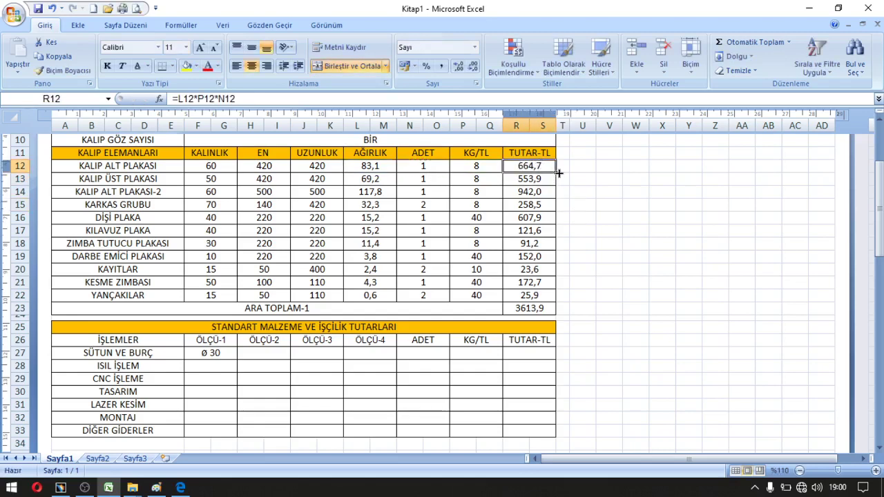
{"action": "left_click_drag", "start_coordinate": [556, 172], "coordinate": [563, 303]}
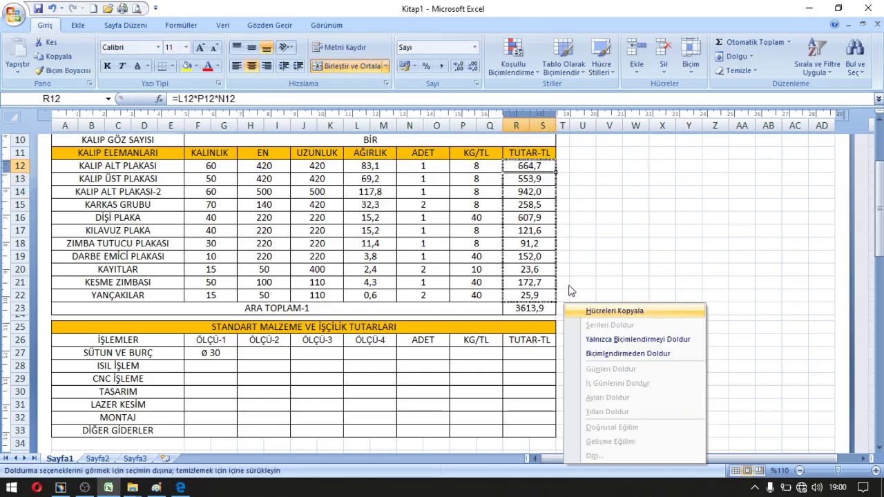
{"action": "left_click", "coordinate": [616, 315]}
{"action": "left_click", "coordinate": [633, 283]}
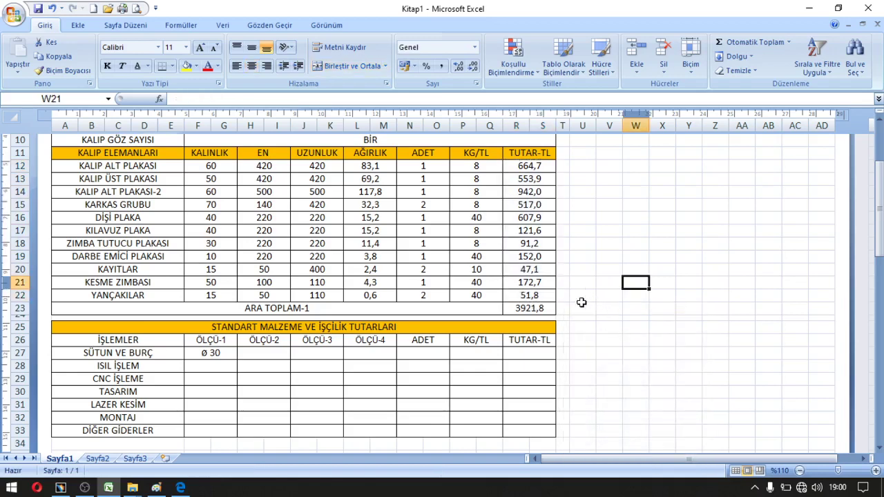
{"action": "left_click", "coordinate": [605, 283]}
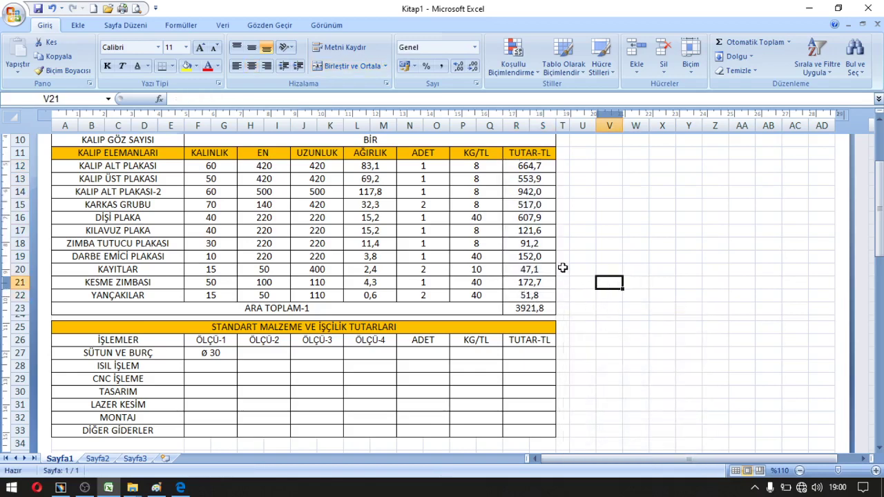
{"action": "scroll", "coordinate": [562, 268], "scroll_direction": "down", "scroll_amount": 1}
{"action": "scroll", "coordinate": [563, 274], "scroll_direction": "up", "scroll_amount": 1}
{"action": "scroll", "coordinate": [563, 274], "scroll_direction": "down", "scroll_amount": 1}
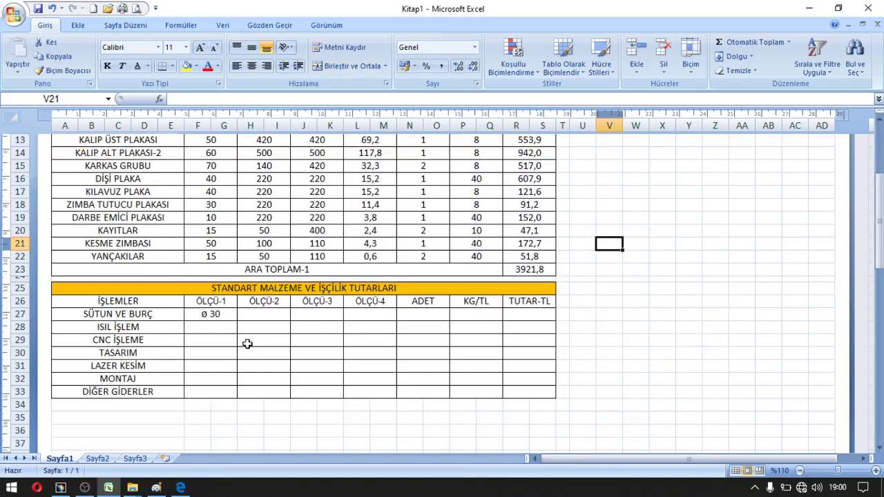
{"action": "left_click", "coordinate": [208, 327]}
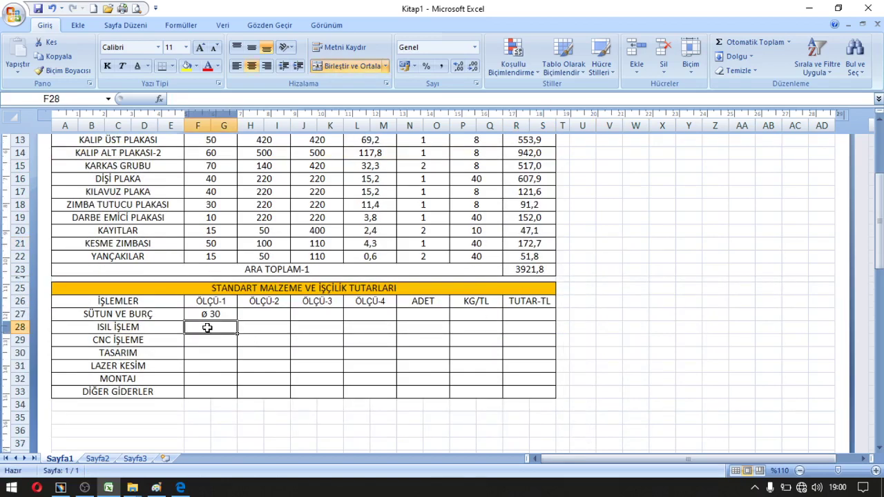
{"action": "scroll", "coordinate": [208, 328], "scroll_direction": "up", "scroll_amount": 1}
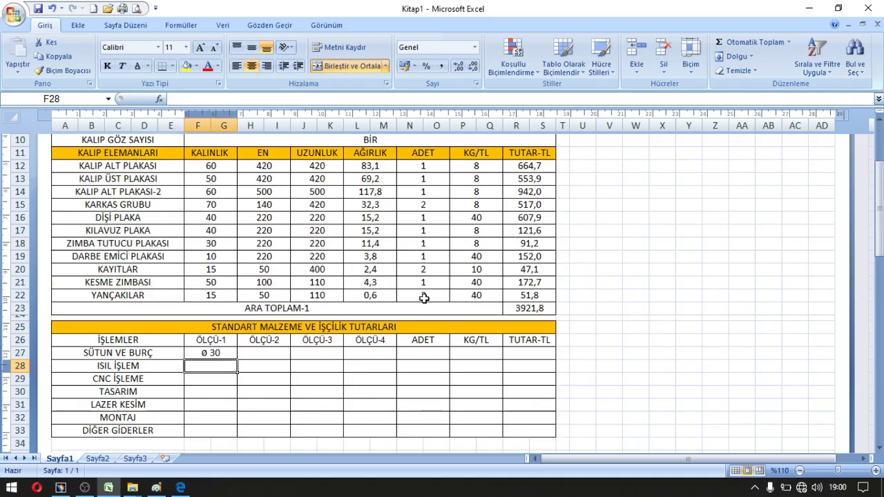
- Start the F28 formula with the YANÇAKILAR term =(L22*N22)+
{"action": "scroll", "coordinate": [439, 315], "scroll_direction": "down", "scroll_amount": 1}
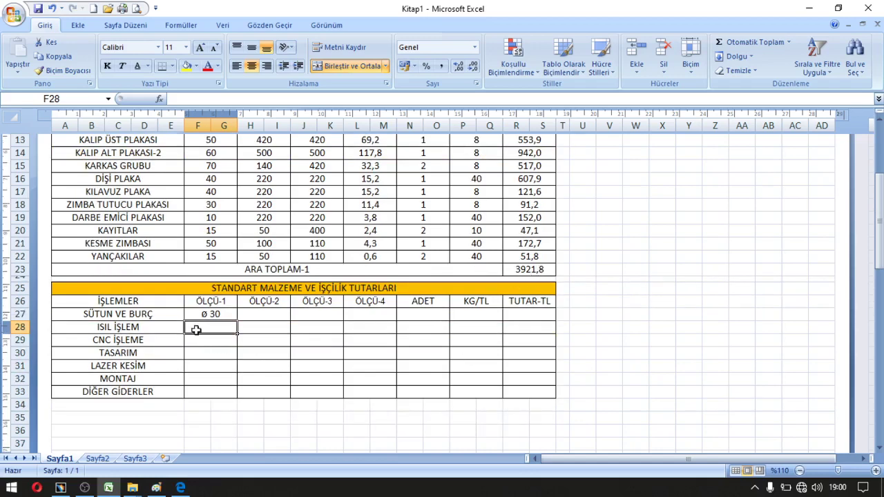
{"action": "scroll", "coordinate": [247, 355], "scroll_direction": "up", "scroll_amount": 1}
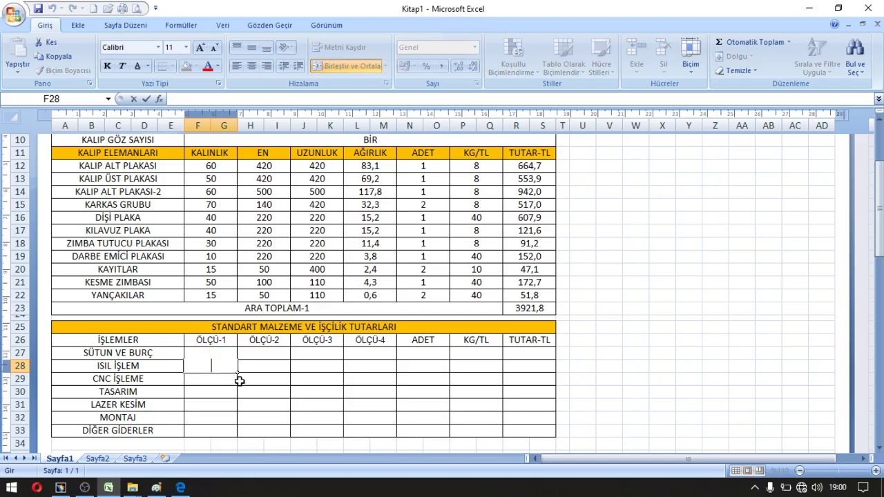
{"action": "type", "text": "="}
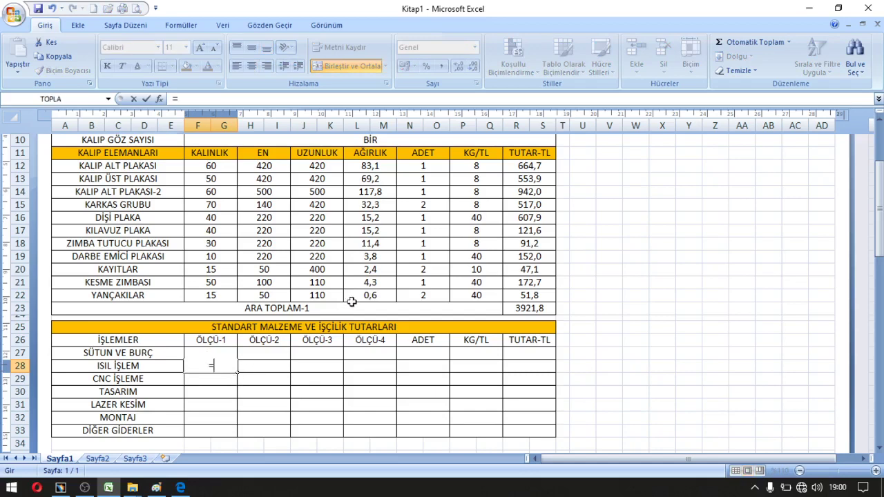
{"action": "left_click", "coordinate": [362, 301]}
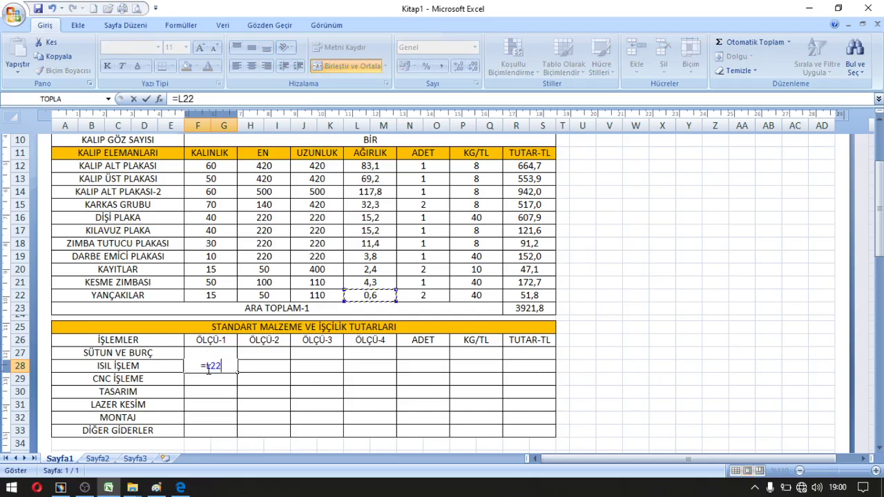
{"action": "left_click", "coordinate": [206, 367]}
{"action": "type", "text": "(L22"}
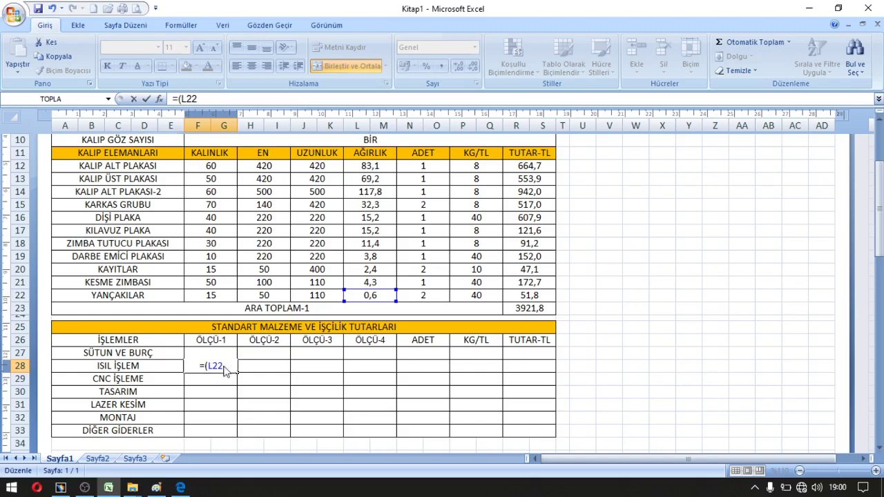
{"action": "type", "text": "*"}
{"action": "left_click", "coordinate": [432, 295]}
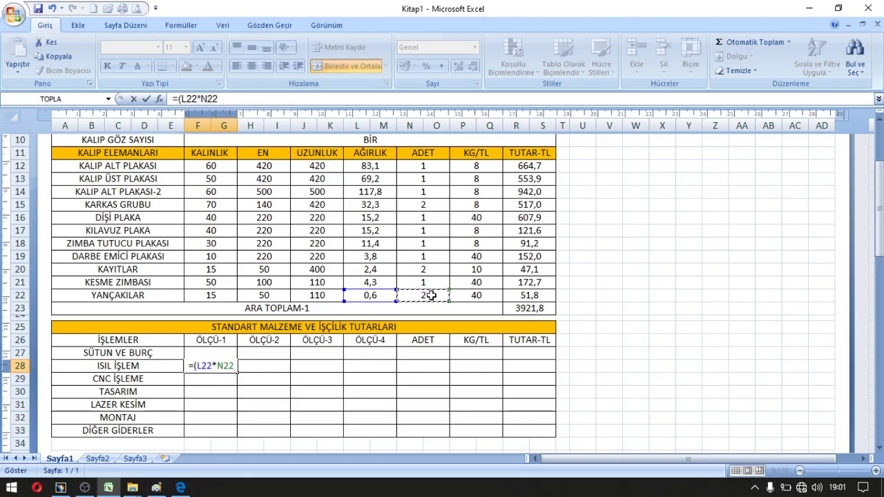
{"action": "type", "text": ")"}
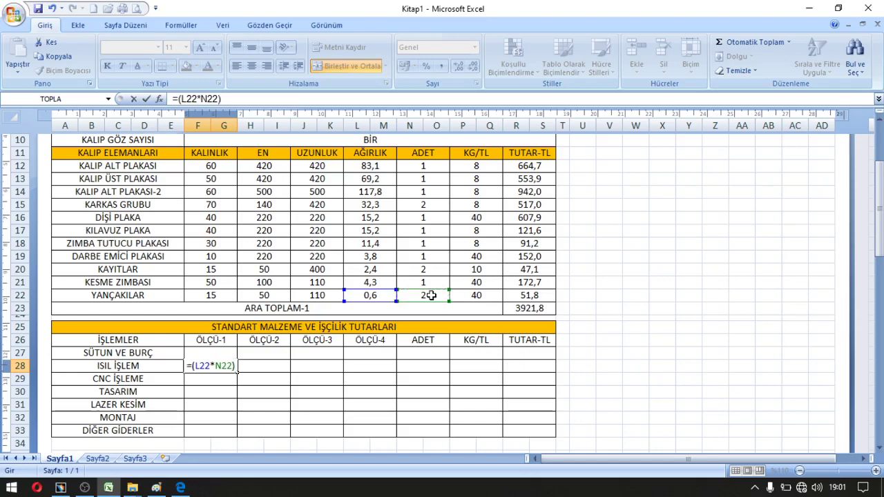
{"action": "type", "text": "+"}
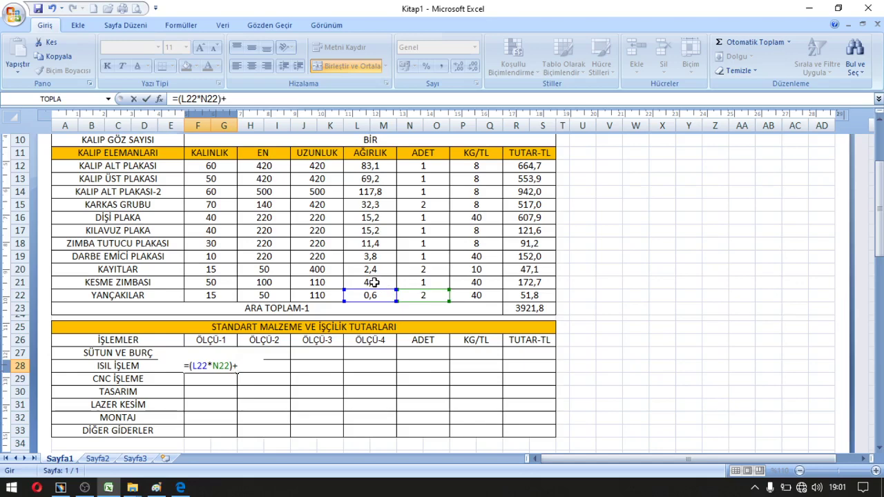
- Add the KESME ZIMBASI term (L21*N21)+( to the F28 formula
{"action": "left_click", "coordinate": [374, 282]}
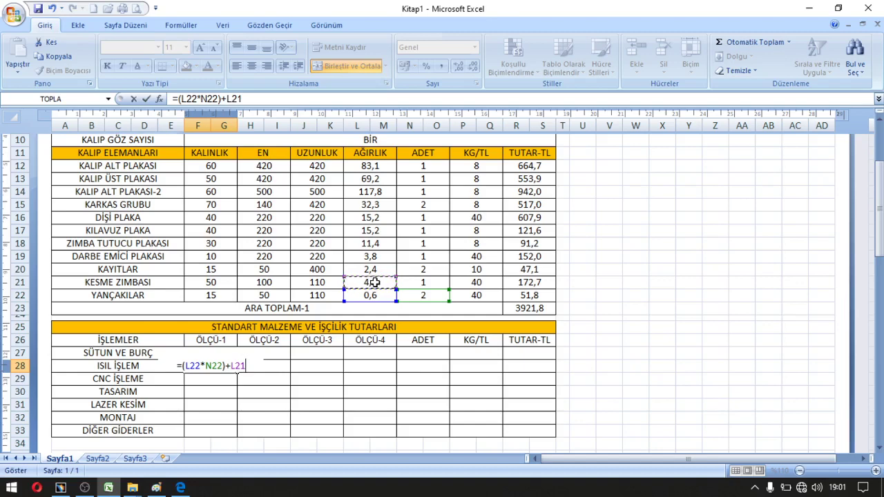
{"action": "left_click", "coordinate": [231, 367]}
{"action": "type", "text": "("}
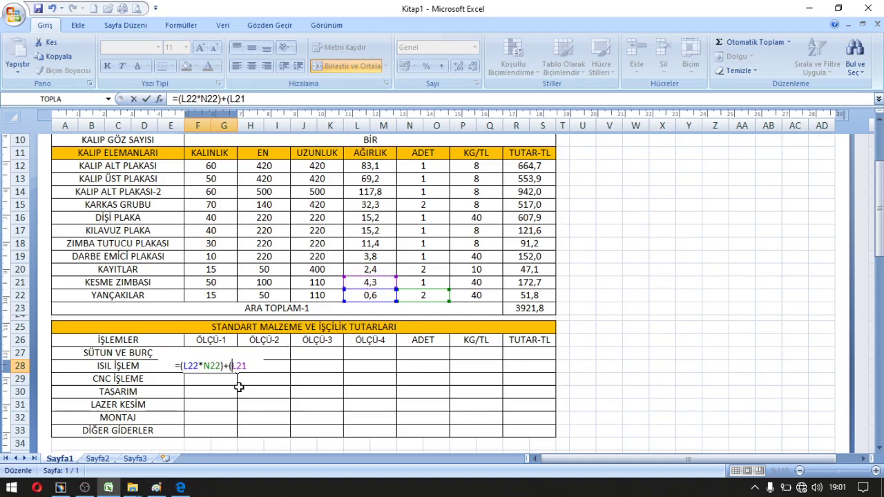
{"action": "key", "text": "End"}
{"action": "type", "text": "+"}
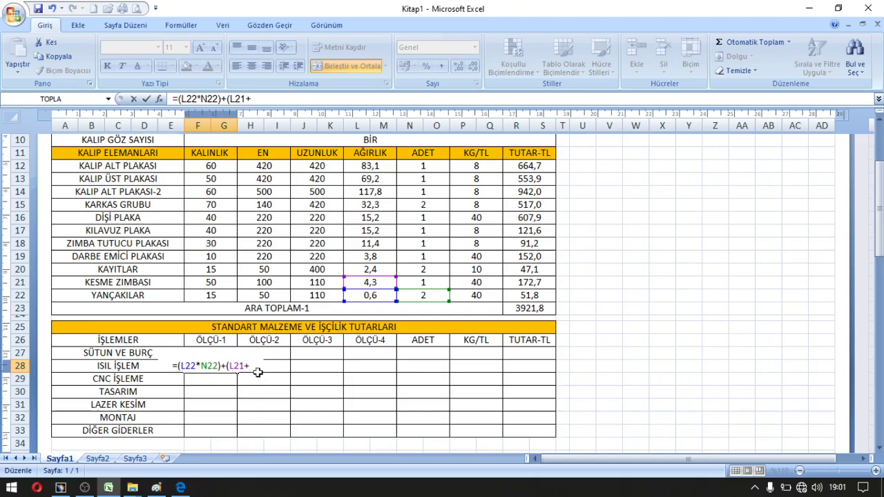
{"action": "key", "text": "BackSpace"}
{"action": "type", "text": "*"}
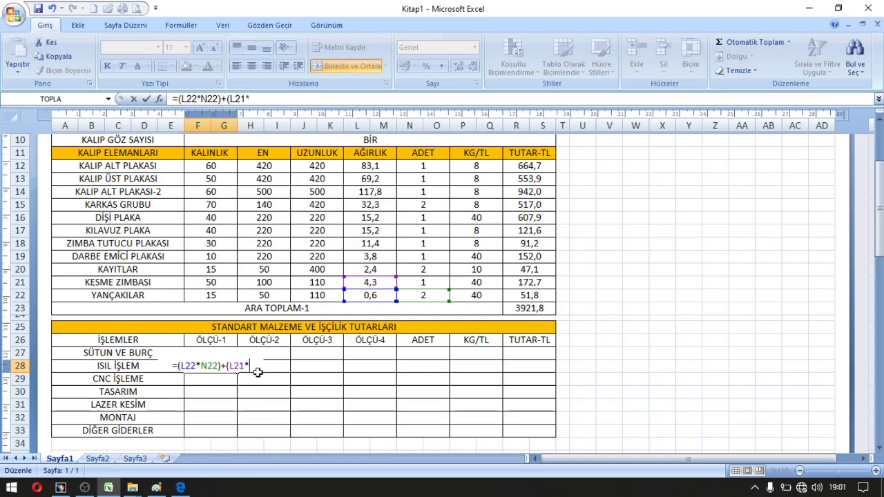
{"action": "left_click", "coordinate": [421, 283]}
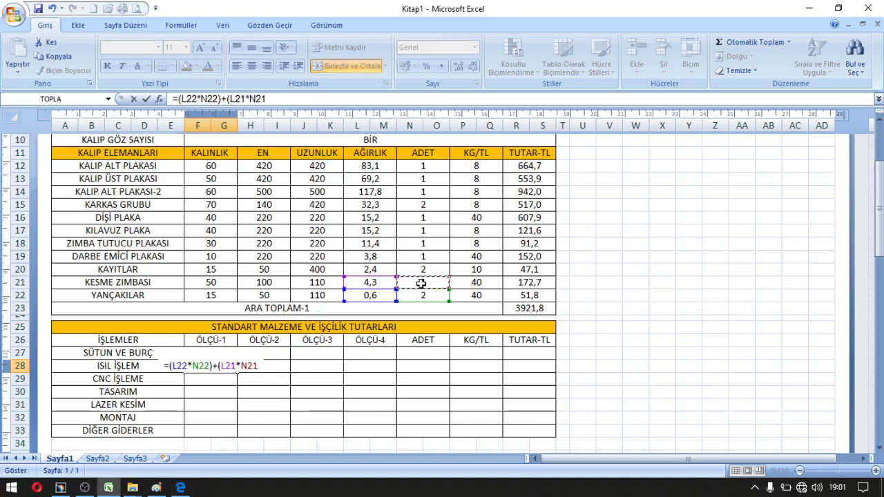
{"action": "type", "text": ")"}
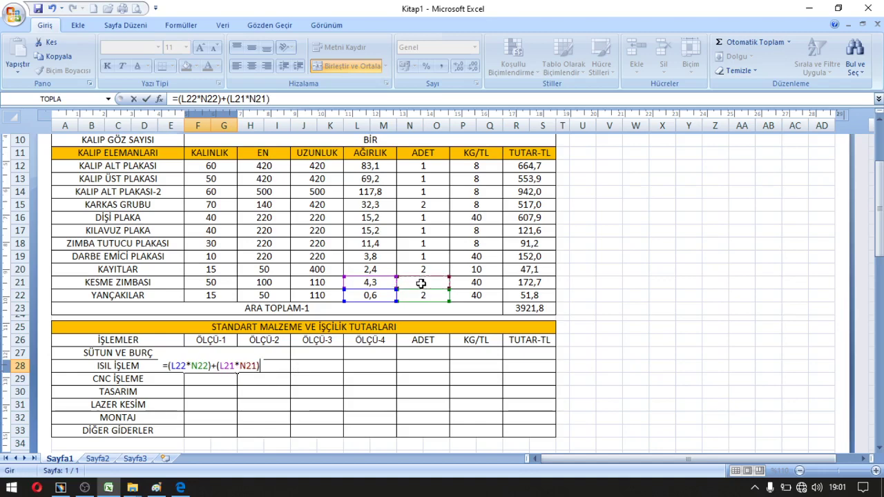
{"action": "type", "text": "+"}
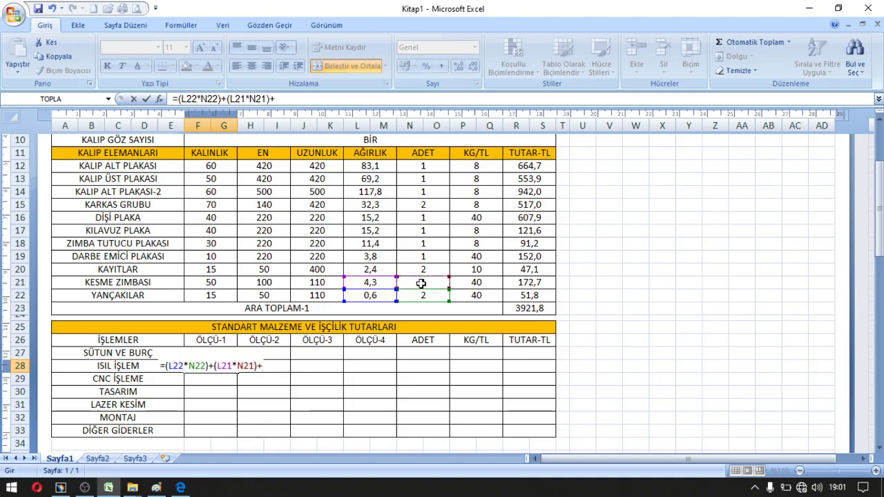
{"action": "type", "text": "("}
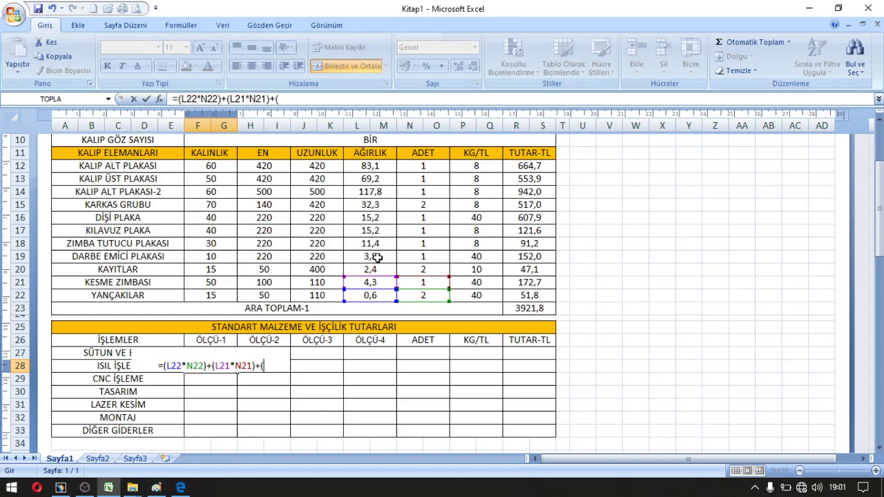
- Add the (L19*N19) and (L16*N16) terms to F28 and commit it, showing 24,60975
{"action": "left_click", "coordinate": [378, 257]}
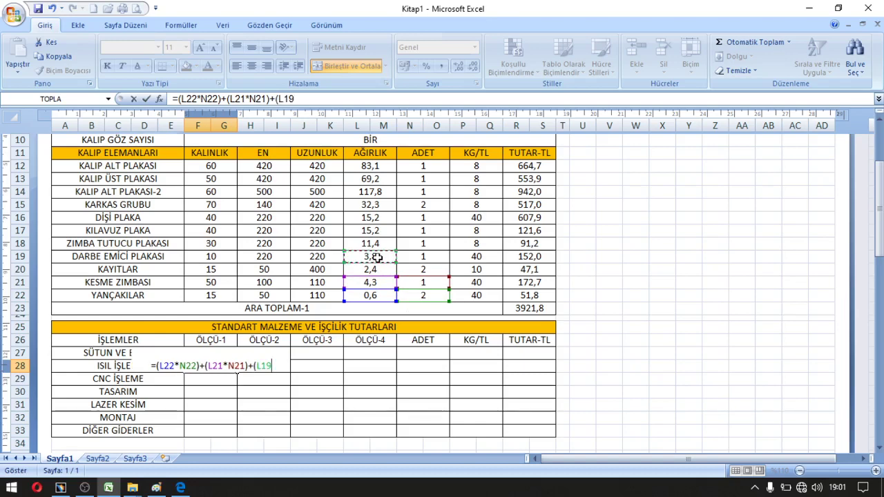
{"action": "type", "text": "*"}
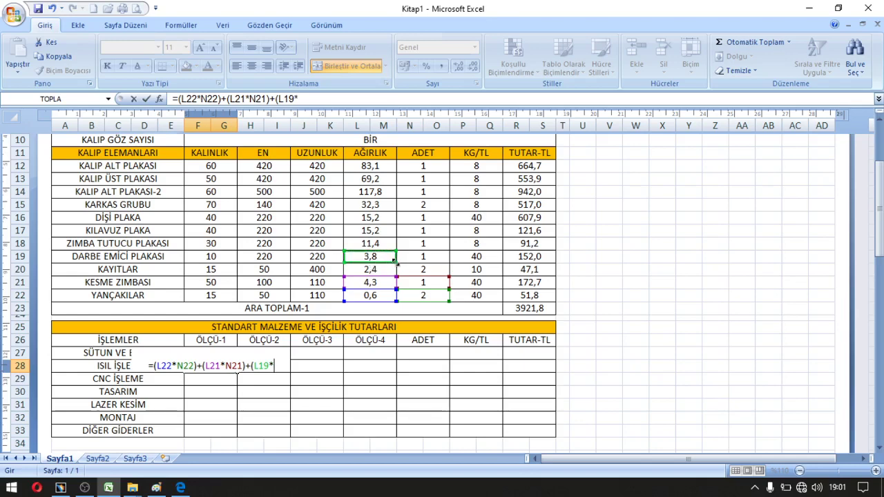
{"action": "left_click", "coordinate": [426, 259]}
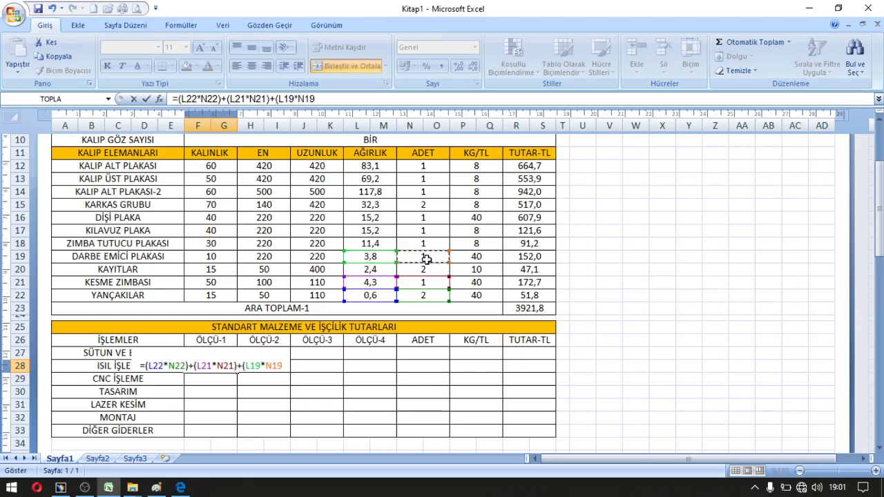
{"action": "type", "text": ")+"}
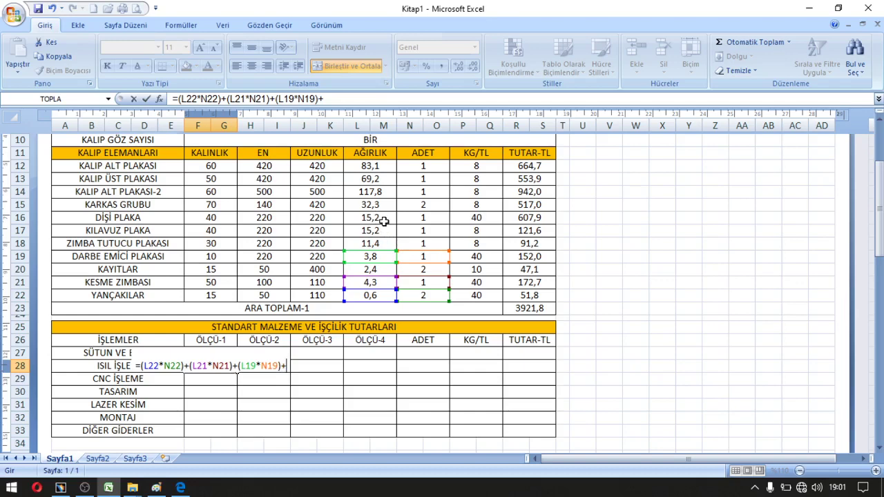
{"action": "type", "text": "("}
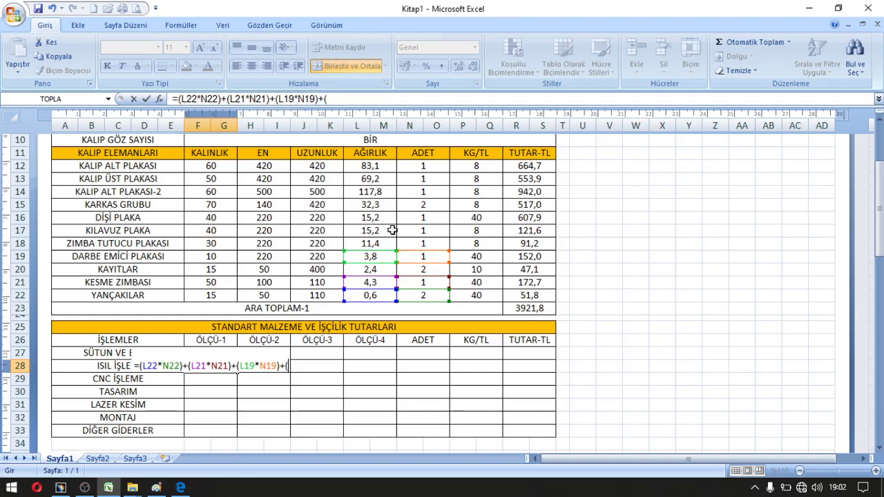
{"action": "left_click", "coordinate": [373, 220]}
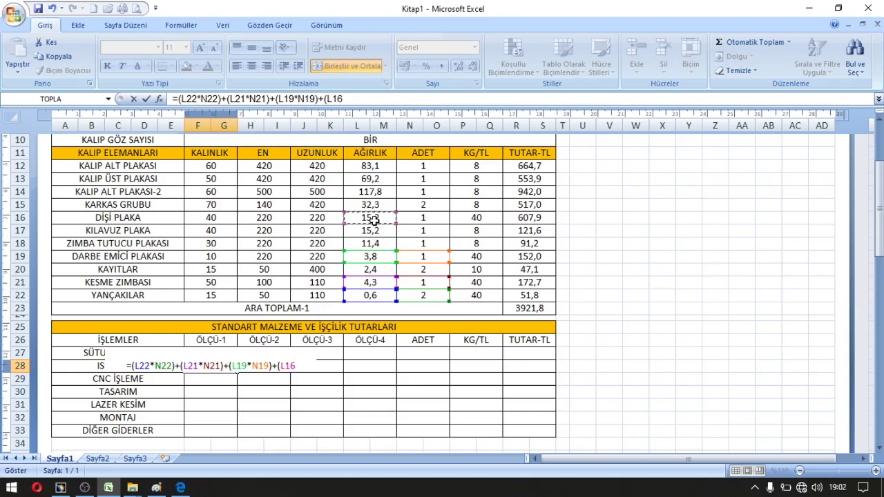
{"action": "type", "text": "*"}
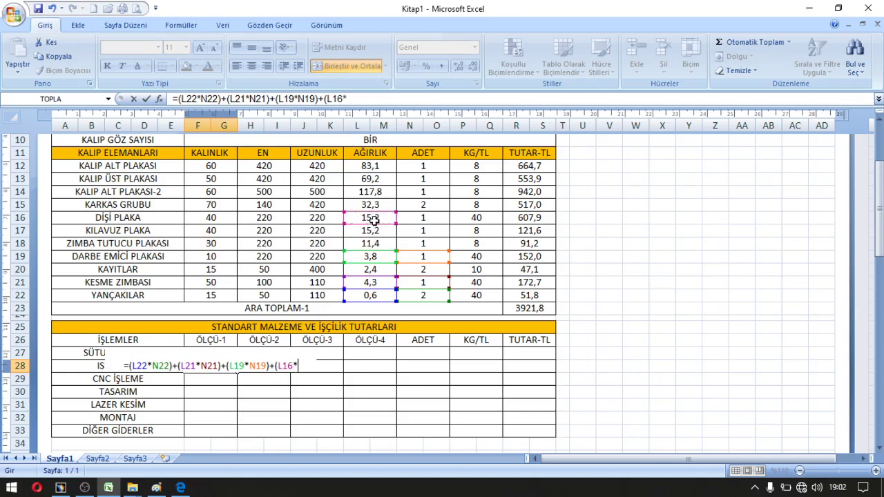
{"action": "left_click", "coordinate": [421, 219]}
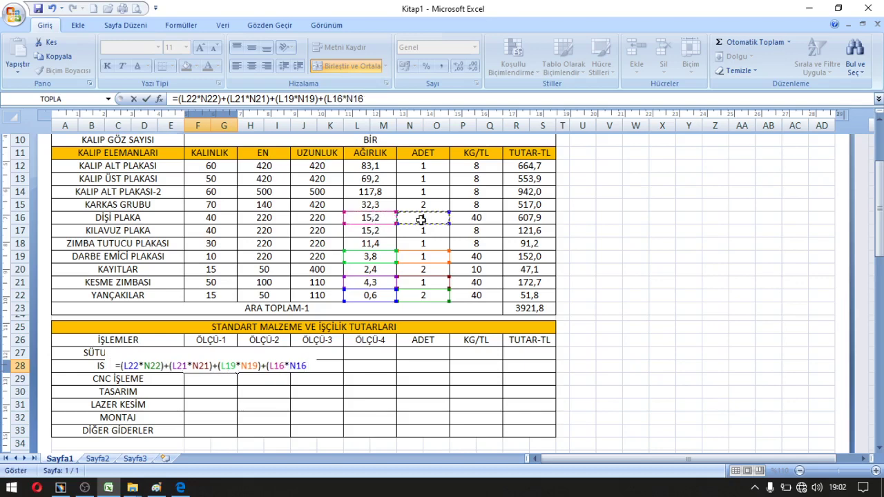
{"action": "type", "text": ")"}
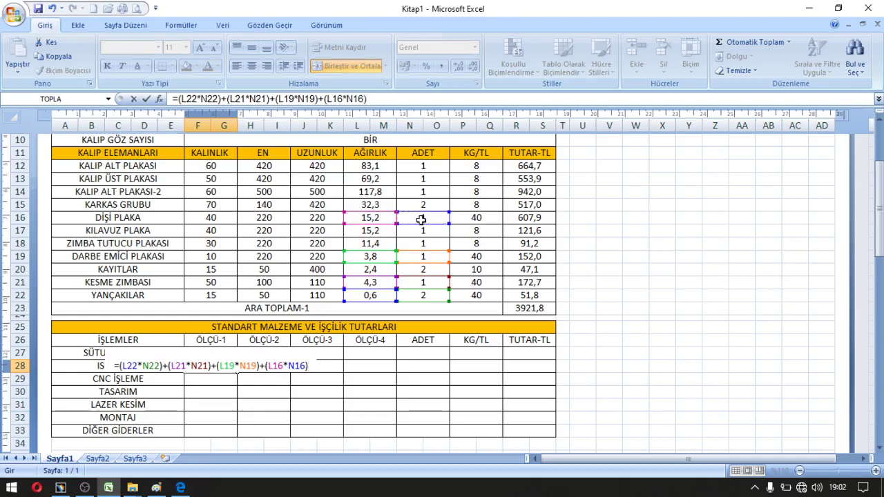
{"action": "key", "text": "Return"}
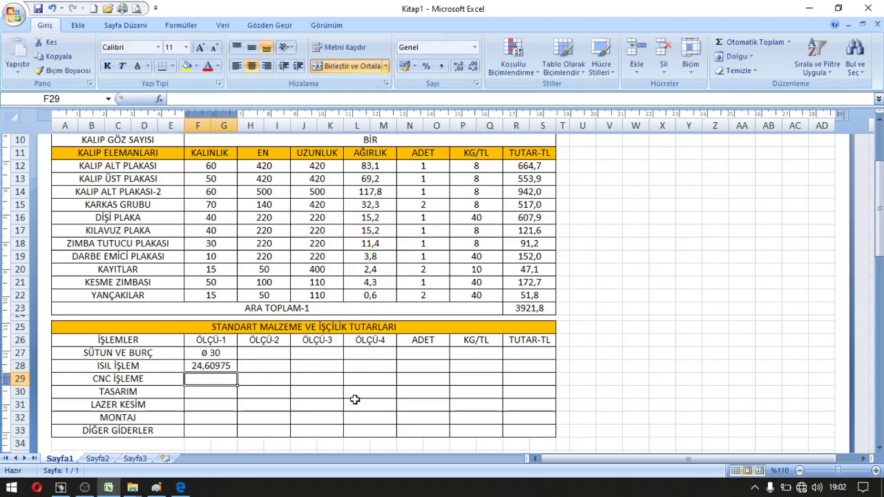
- Format F28 as Sayı with 1 decimal place so it displays 24,6
{"action": "left_click", "coordinate": [224, 365]}
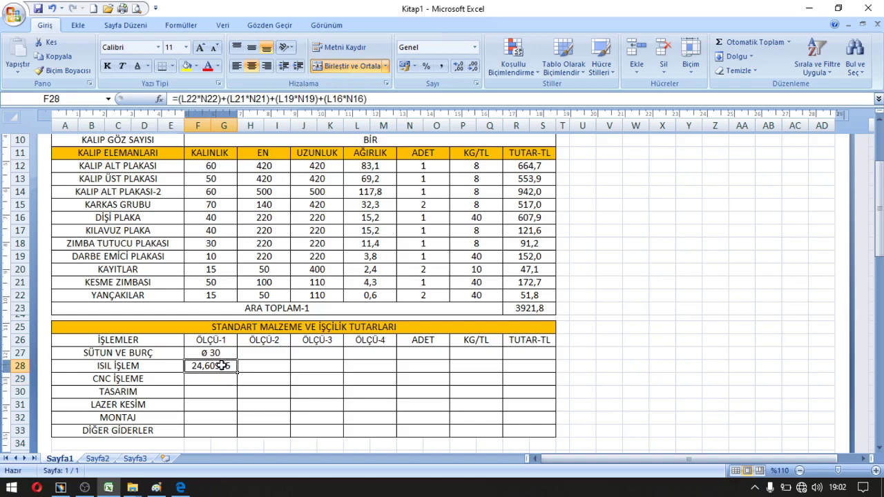
{"action": "right_click", "coordinate": [223, 364]}
{"action": "left_click", "coordinate": [281, 317]}
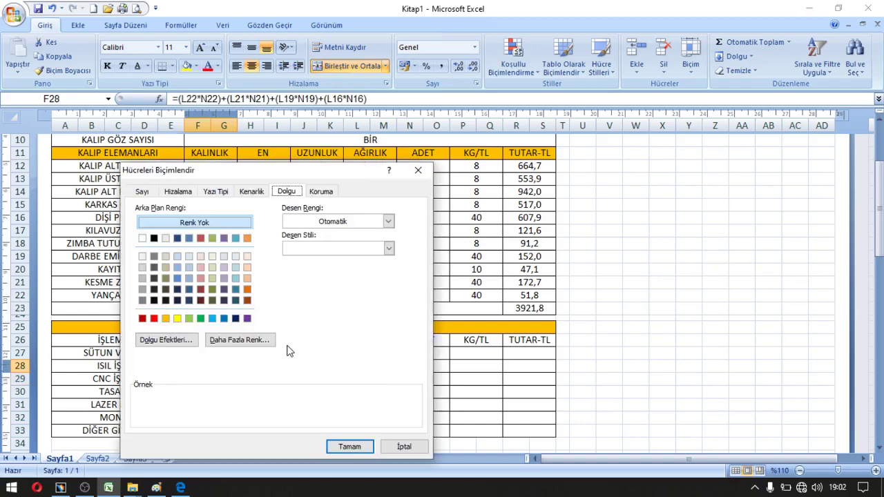
{"action": "left_click", "coordinate": [251, 193]}
{"action": "left_click", "coordinate": [142, 193]}
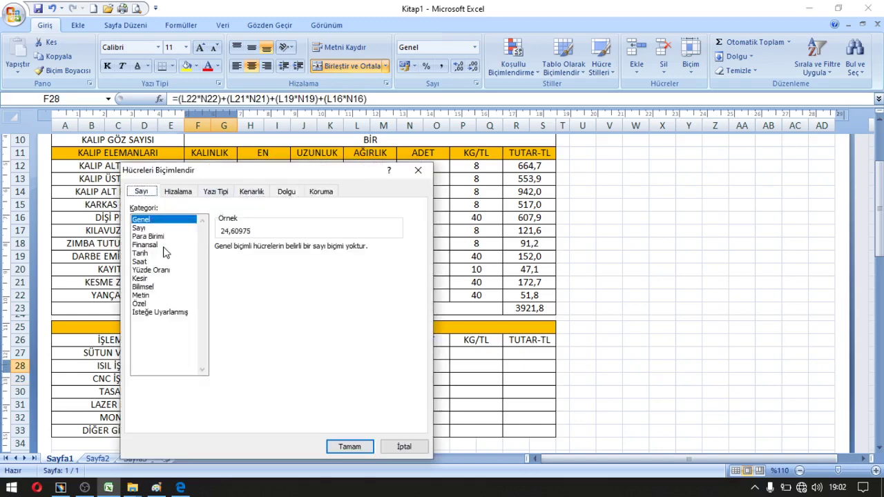
{"action": "left_click", "coordinate": [139, 228]}
{"action": "left_click", "coordinate": [325, 252]}
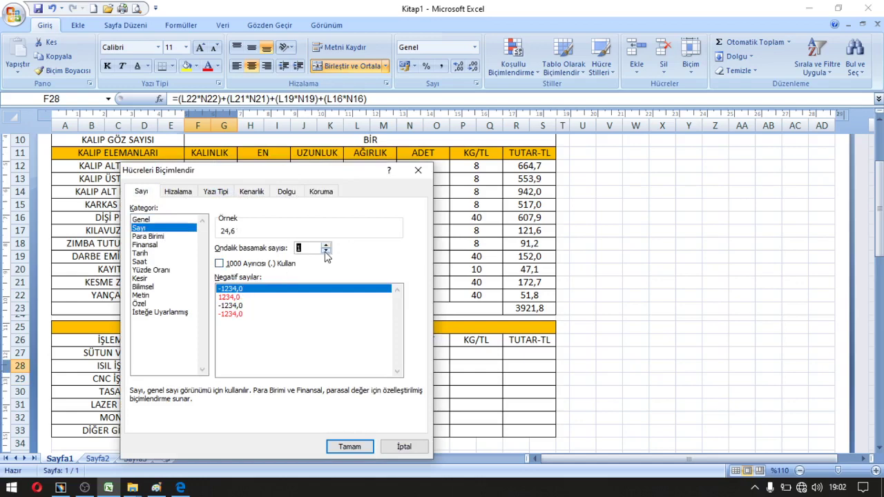
{"action": "left_click", "coordinate": [353, 447]}
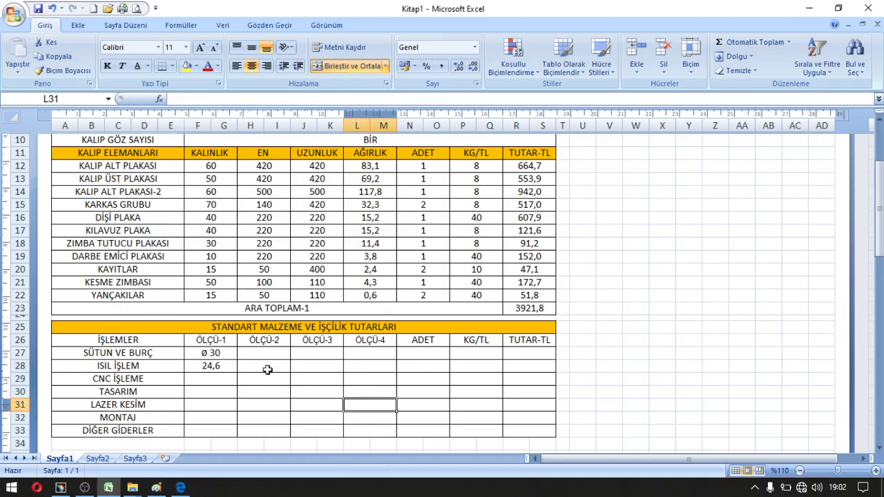
- Enter ADET 1 in N28 and KG/TL 25 in P28 for ISIL İŞLEM
{"action": "left_click", "coordinate": [423, 367]}
{"action": "double_click", "coordinate": [425, 372]}
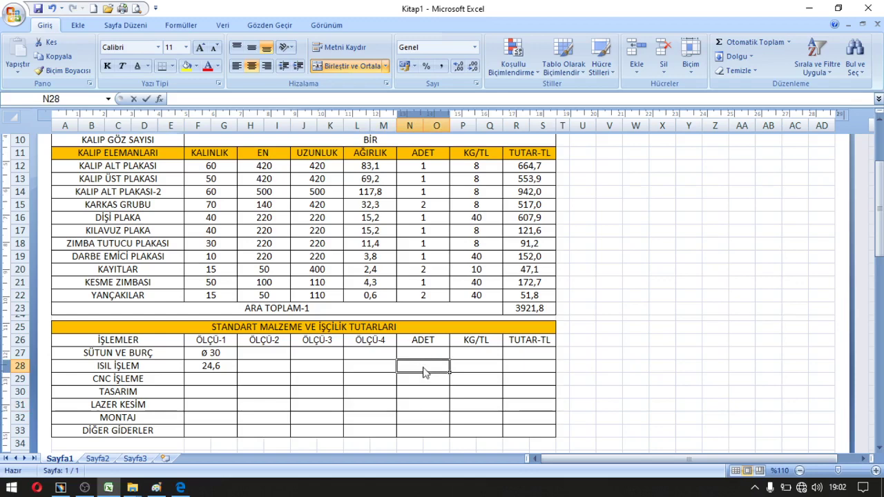
{"action": "type", "text": "1"}
{"action": "key", "text": "Return"}
{"action": "left_click", "coordinate": [472, 366]}
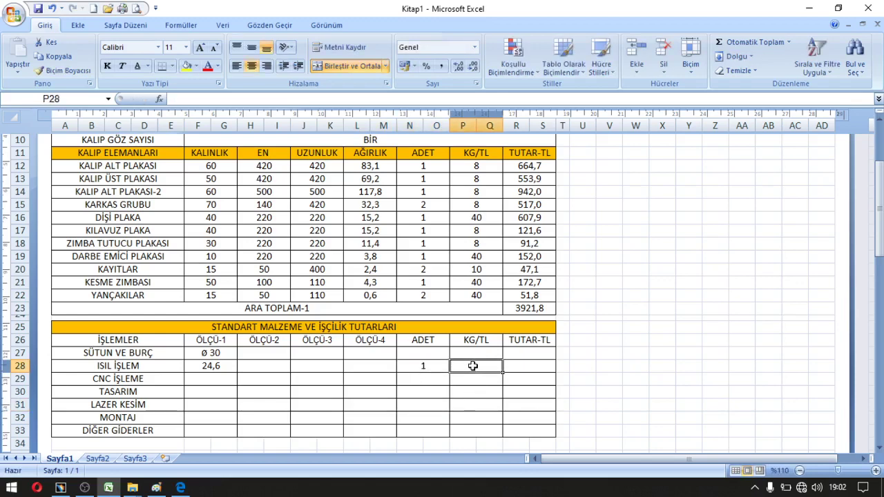
{"action": "type", "text": "25"}
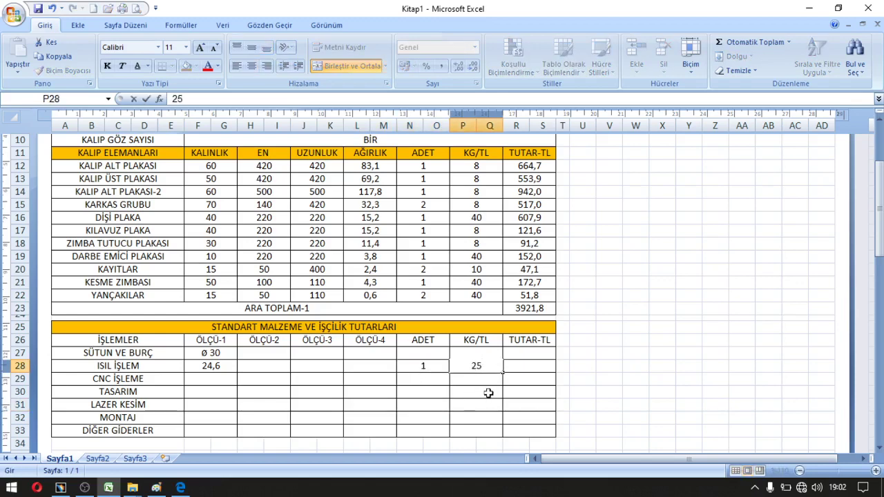
{"action": "double_click", "coordinate": [488, 393]}
- Put =P28*N28*F28 in the ISIL İŞLEM TUTAR-TL cell R28, giving 615,24375
{"action": "left_click", "coordinate": [518, 368]}
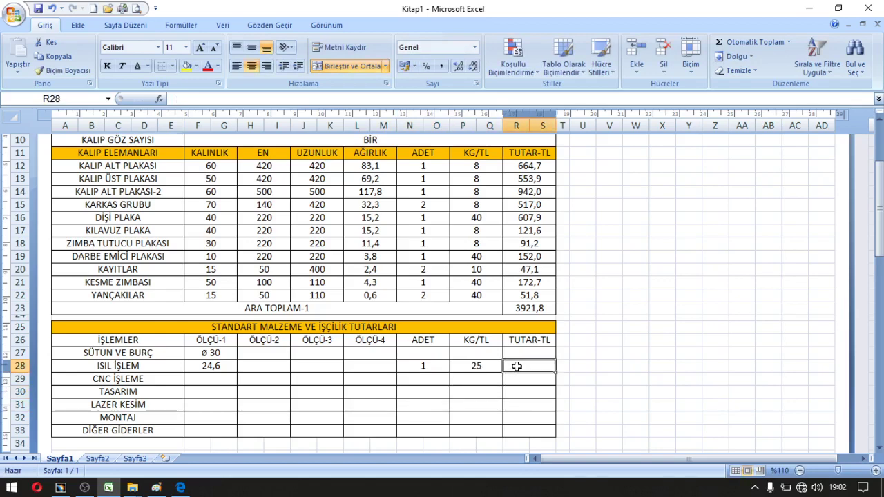
{"action": "type", "text": "="}
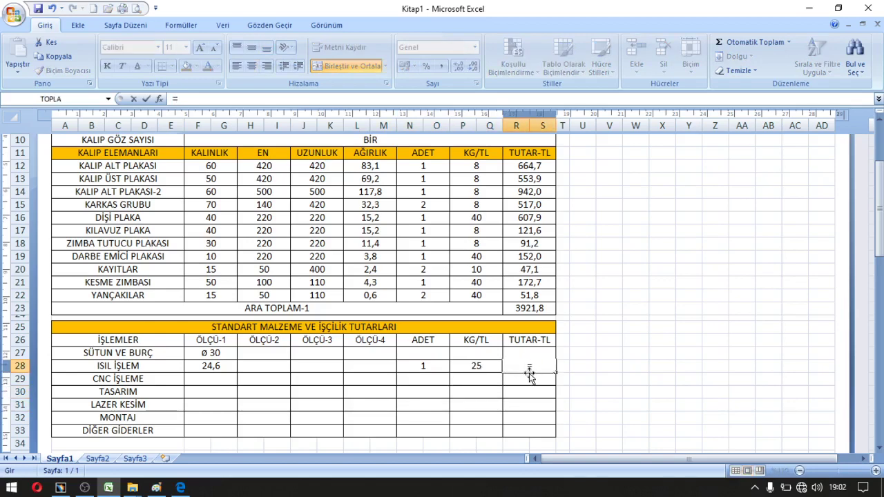
{"action": "left_click", "coordinate": [476, 369]}
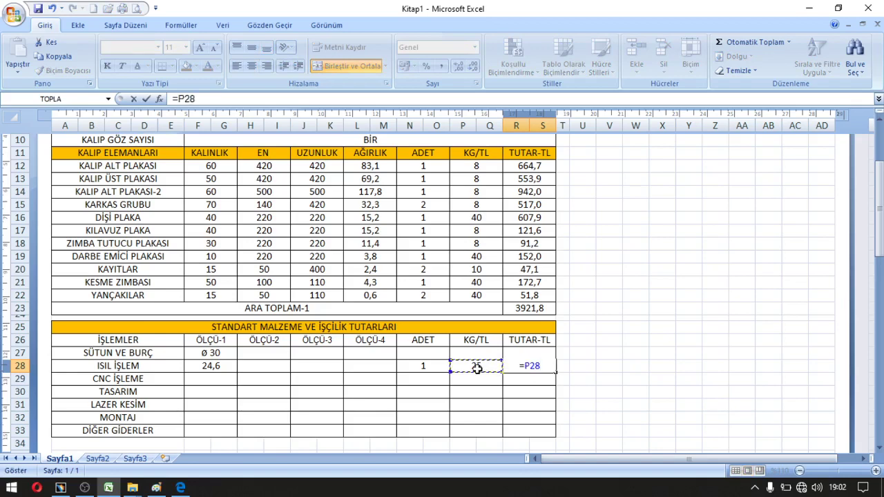
{"action": "type", "text": "*"}
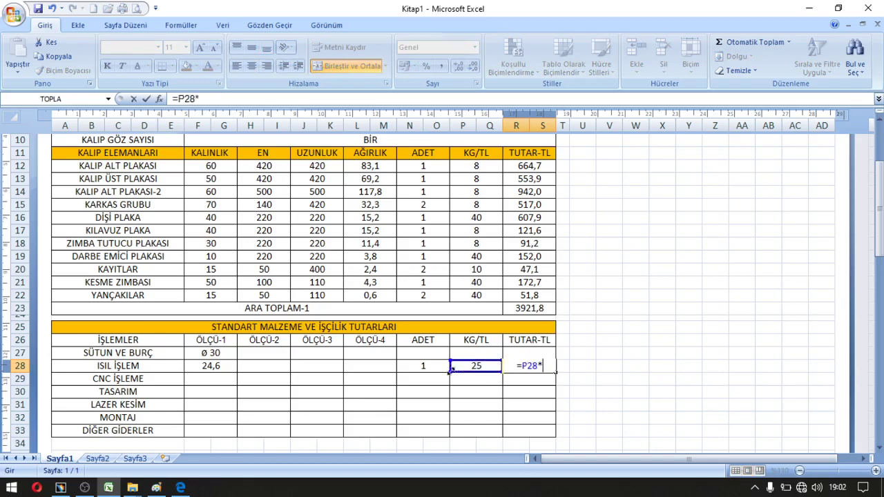
{"action": "left_click", "coordinate": [428, 367]}
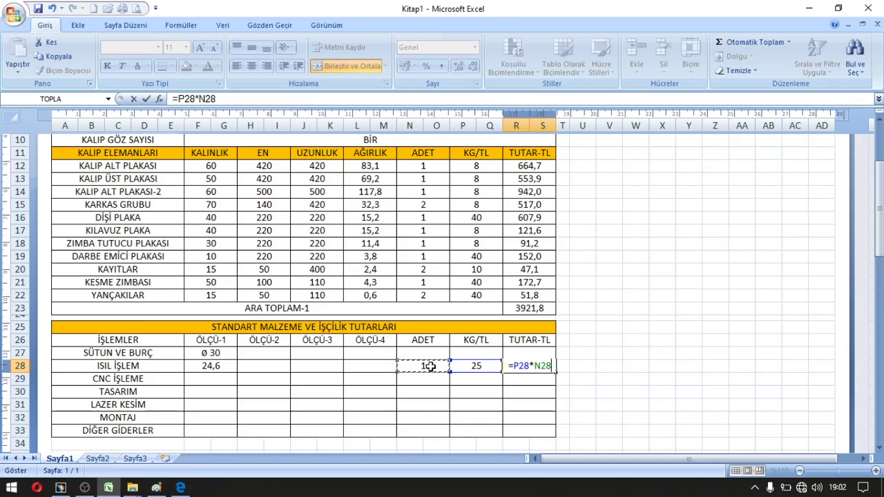
{"action": "type", "text": "*"}
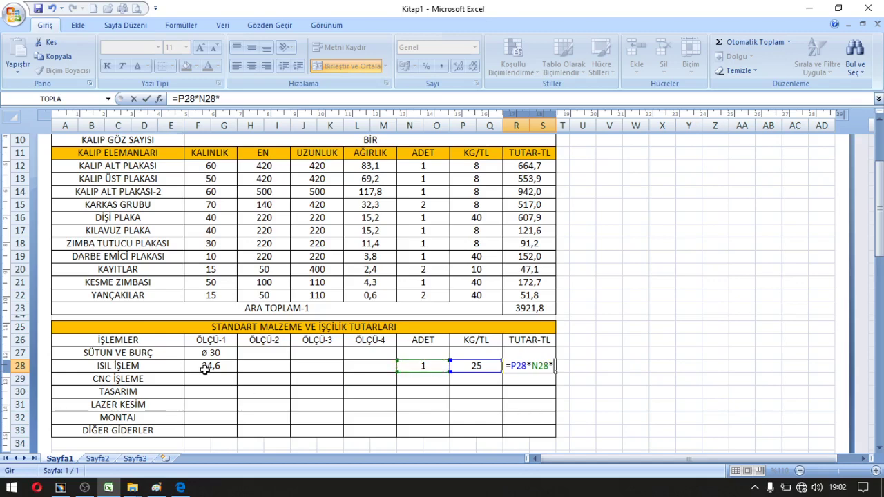
{"action": "left_click", "coordinate": [205, 368]}
{"action": "key", "text": "Return"}
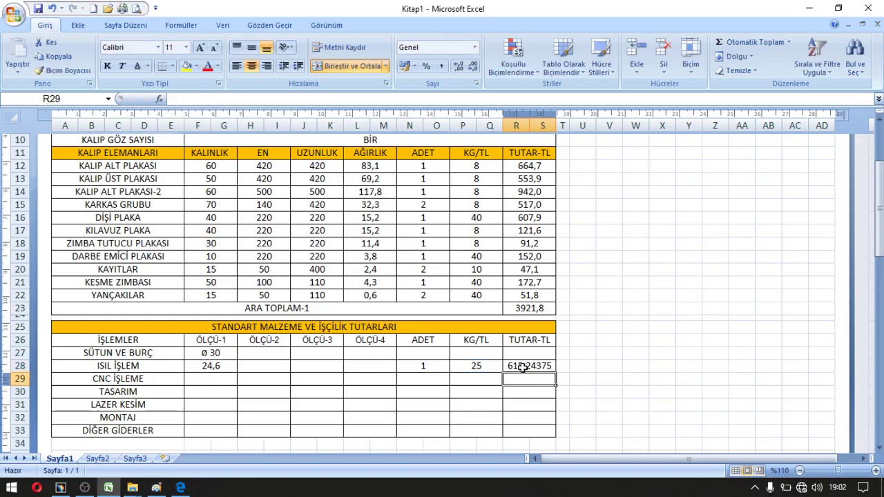
- Format R28 as a number with one decimal place, showing 615,2
{"action": "left_click", "coordinate": [523, 366]}
{"action": "right_click", "coordinate": [523, 366]}
{"action": "left_click", "coordinate": [559, 334]}
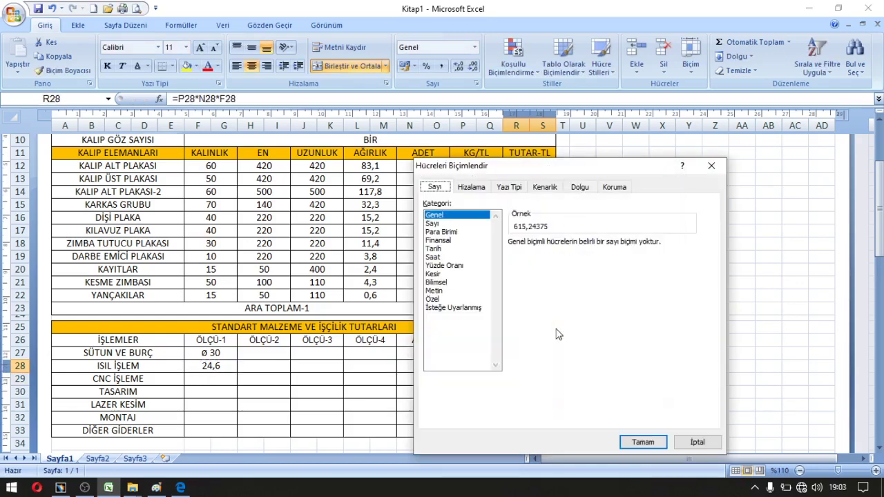
{"action": "left_click", "coordinate": [434, 223]}
{"action": "left_click", "coordinate": [619, 247]}
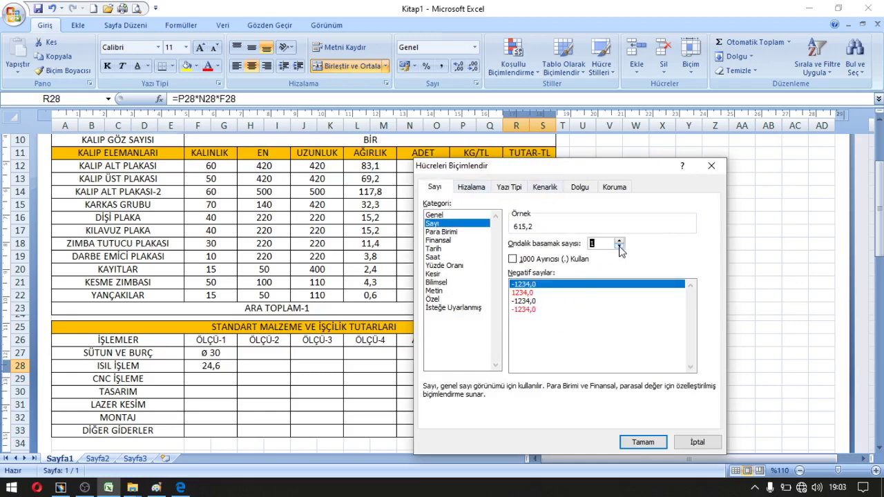
{"action": "left_click", "coordinate": [643, 442]}
{"action": "left_click", "coordinate": [659, 379]}
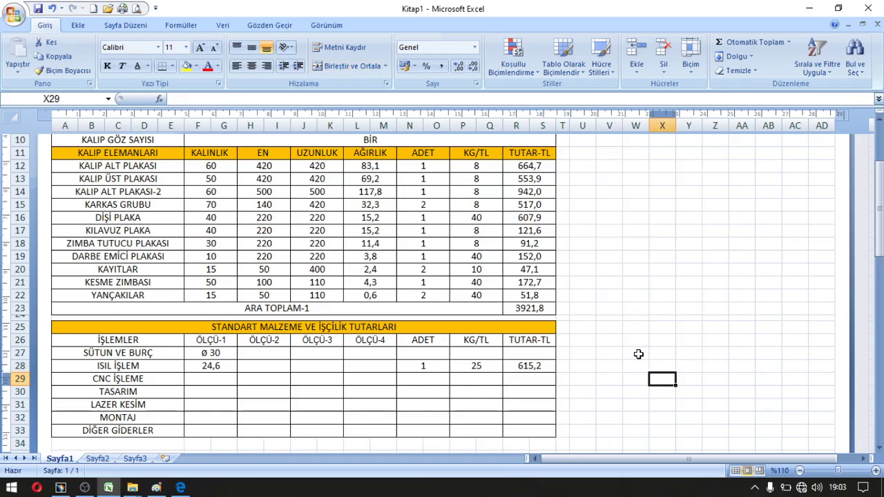
- Enter ADET 4 and KG/TL 80 for the SÜTUN VE BURÇ row
{"action": "left_click", "coordinate": [426, 352]}
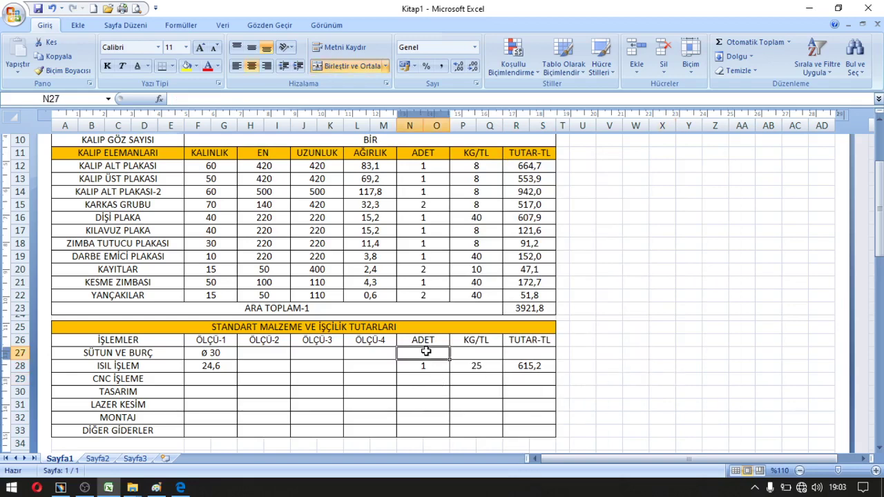
{"action": "type", "text": "4"}
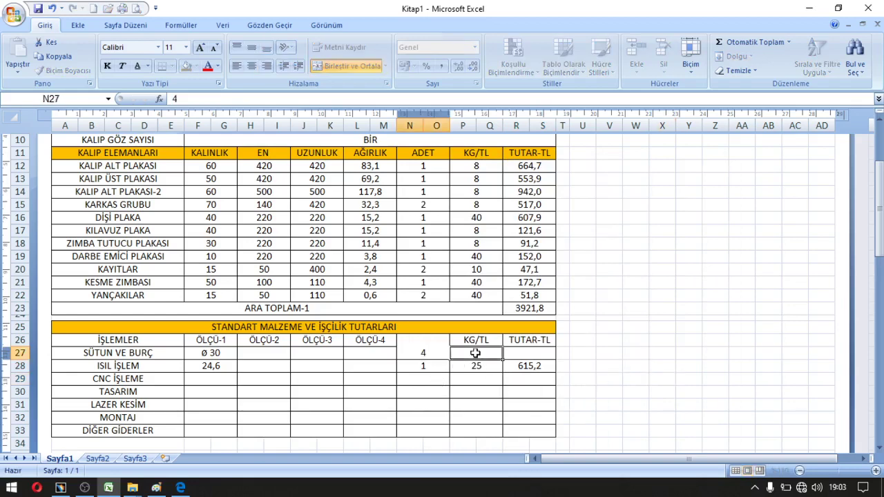
{"action": "left_click", "coordinate": [475, 353]}
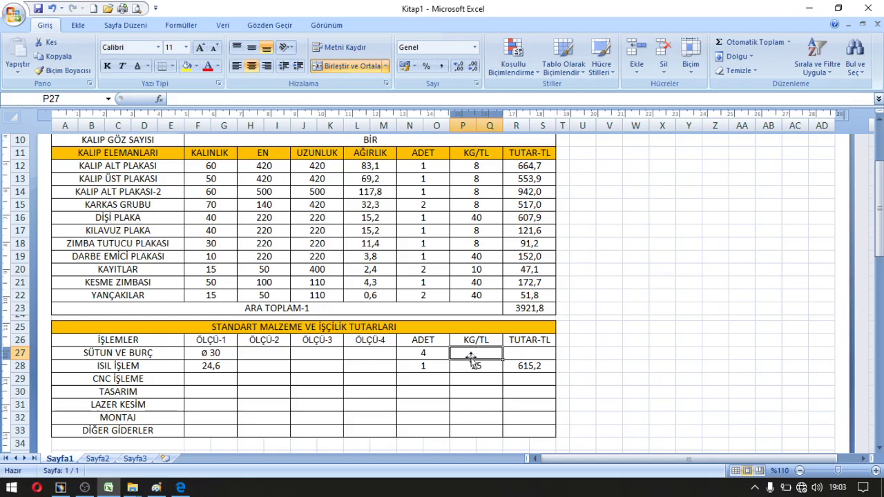
{"action": "type", "text": "8"}
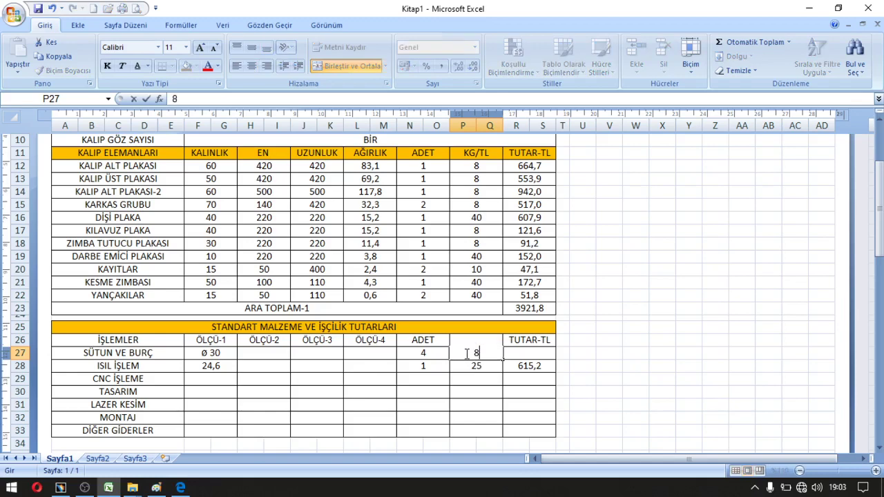
{"action": "type", "text": "0"}
{"action": "left_click", "coordinate": [637, 380]}
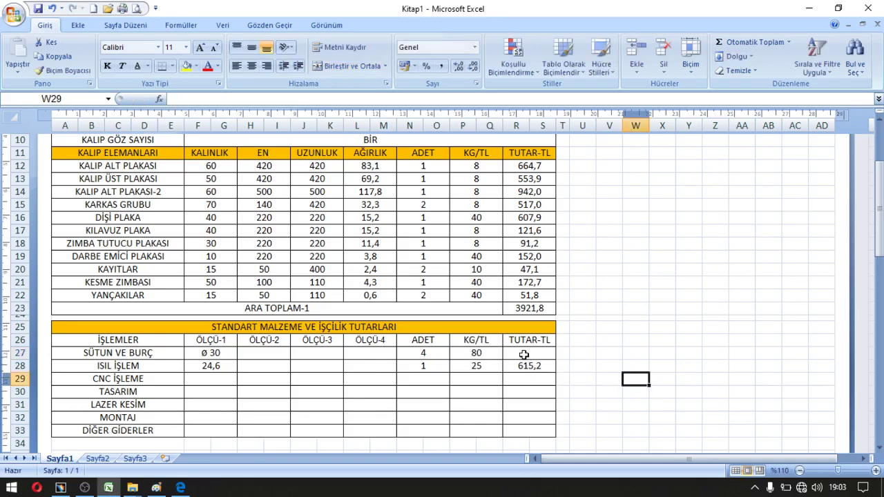
- Enter =P27*N27 in R27 so SÜTUN VE BURÇ TUTAR-TL shows 320
{"action": "left_click", "coordinate": [525, 353]}
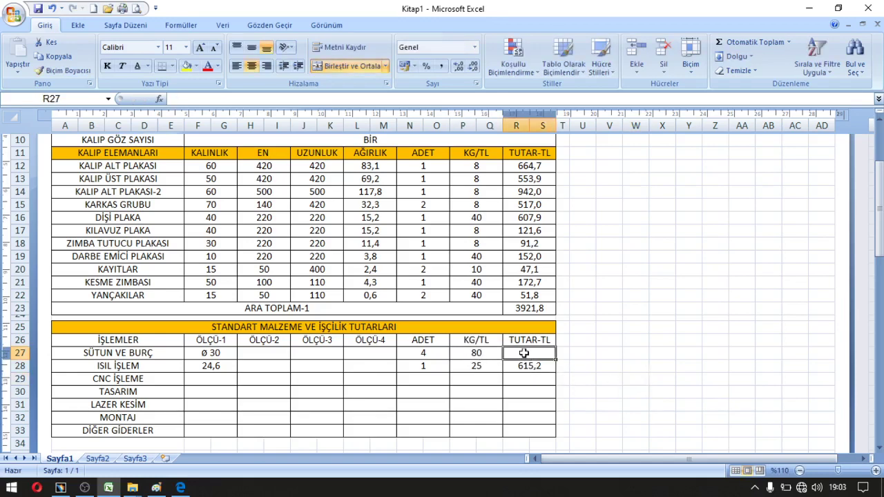
{"action": "type", "text": "="}
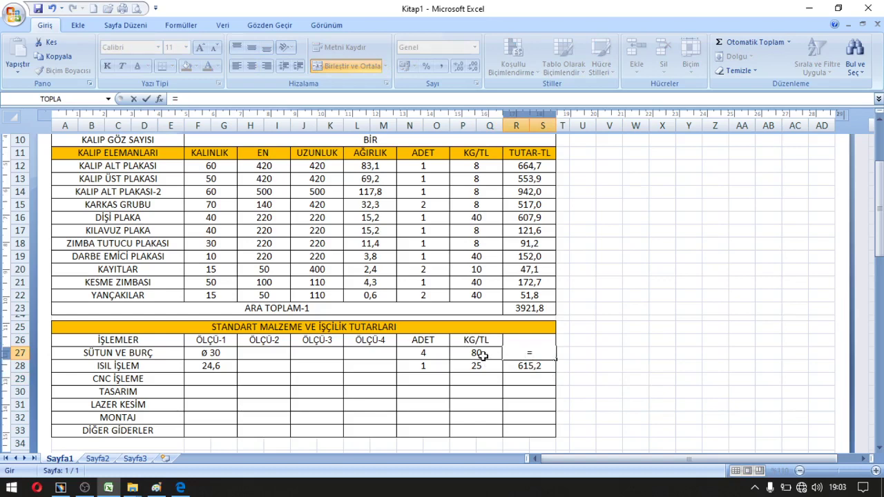
{"action": "left_click", "coordinate": [483, 356]}
{"action": "type", "text": "*"}
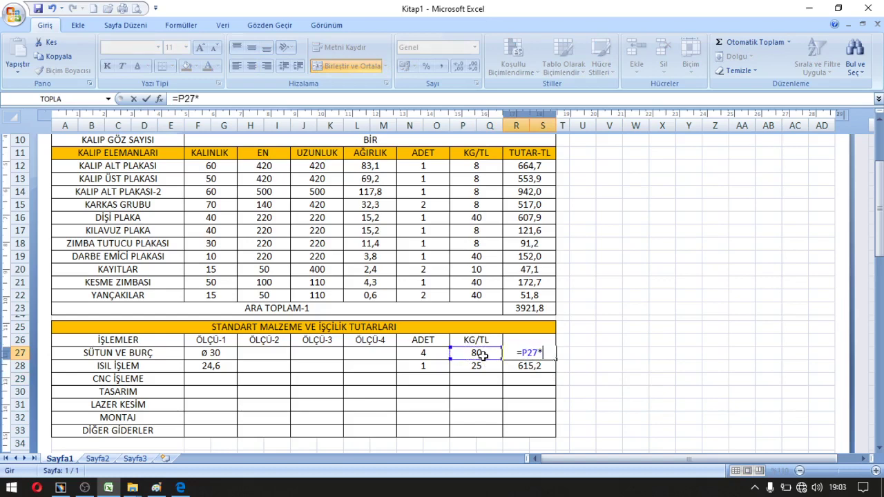
{"action": "left_click", "coordinate": [428, 355]}
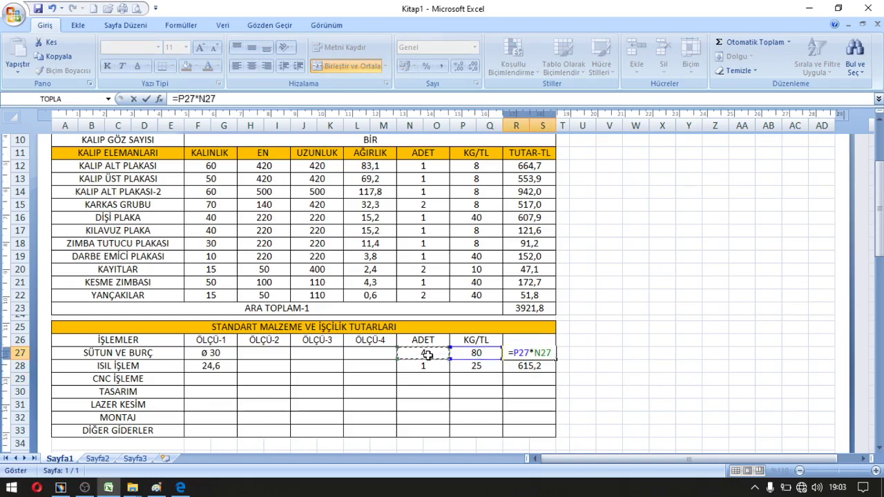
{"action": "key", "text": "Return"}
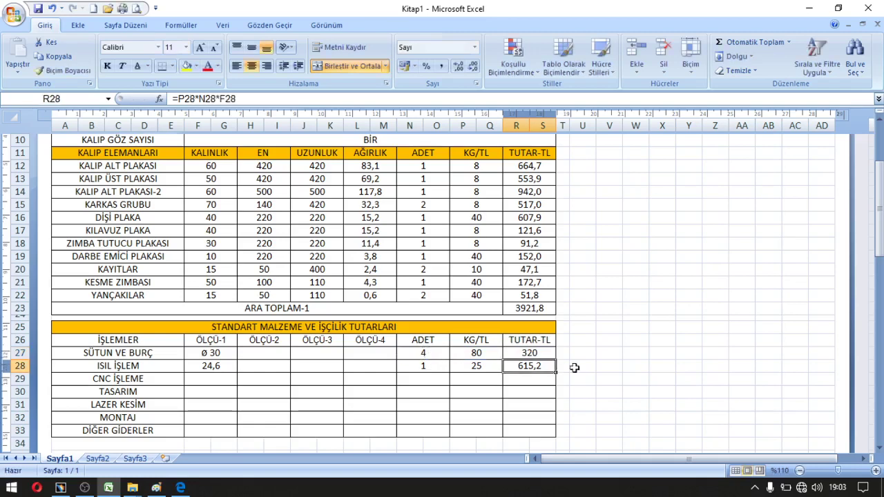
{"action": "left_click", "coordinate": [649, 355]}
{"action": "scroll", "coordinate": [483, 345], "scroll_direction": "down", "scroll_amount": 1}
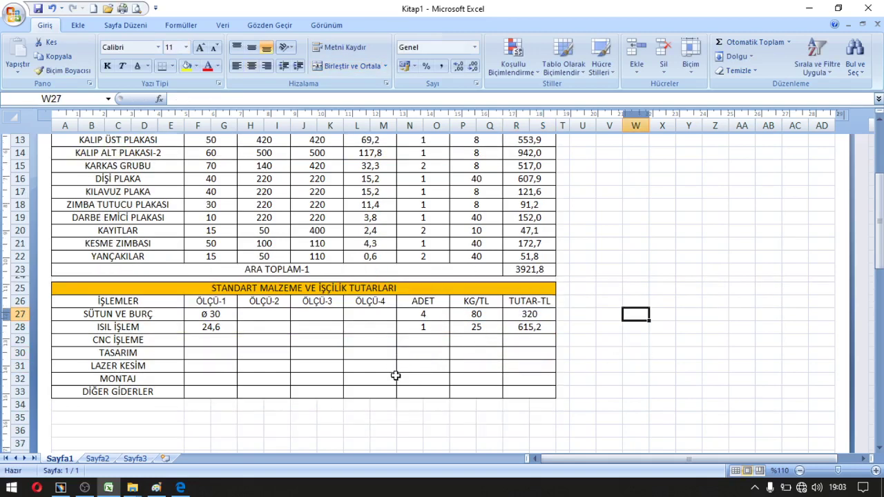
{"action": "scroll", "coordinate": [317, 370], "scroll_direction": "up", "scroll_amount": 1}
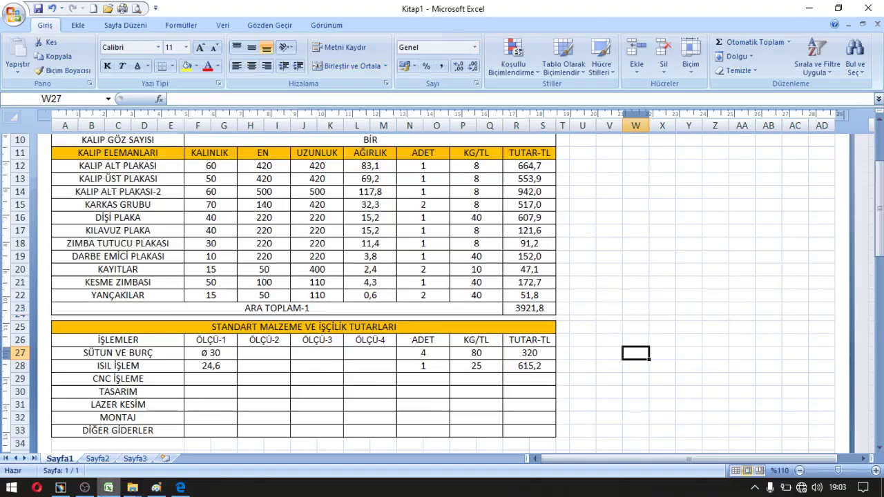
- In CATIA, show the hidden parts from Karkas_grubu_alt_plakasi through Kesme_delme_zimbalari
{"action": "left_click", "coordinate": [55, 490]}
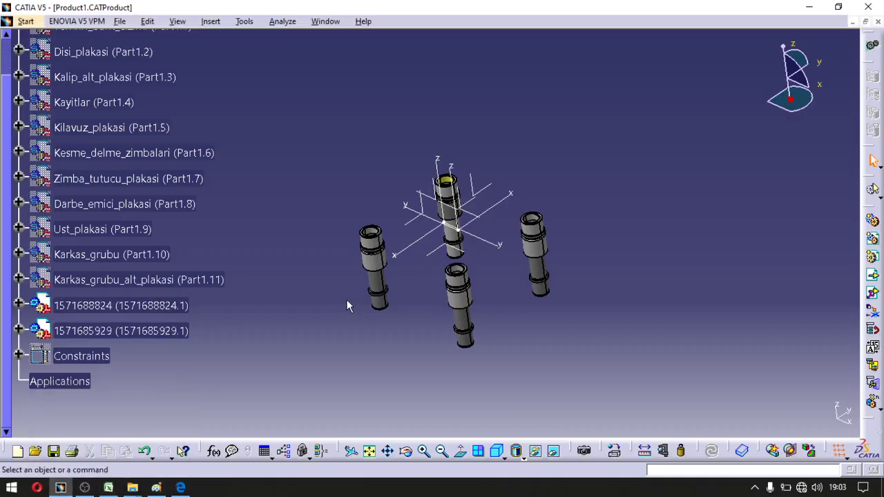
{"action": "mouse_move", "coordinate": [183, 283]}
{"action": "left_mouse_down"}
{"action": "mouse_move", "coordinate": [128, 138]}
{"action": "mouse_move", "coordinate": [123, 100]}
{"action": "left_mouse_up"}
{"action": "right_click", "coordinate": [119, 98]}
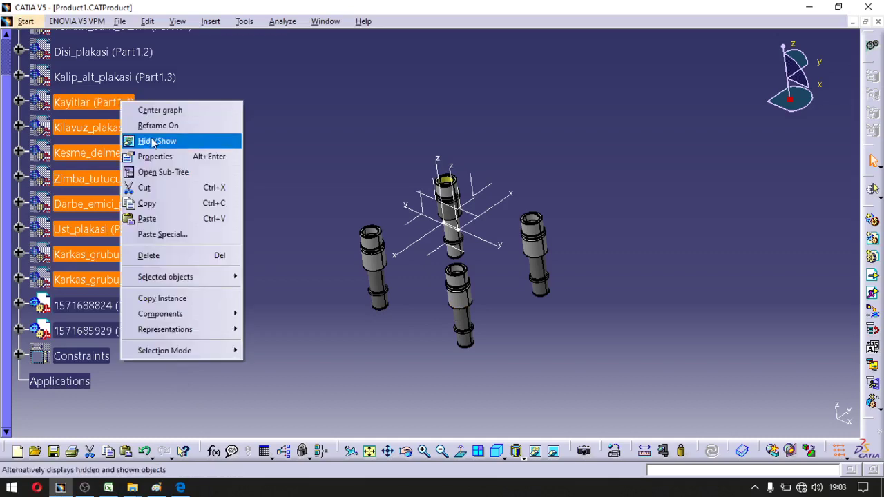
{"action": "left_click", "coordinate": [153, 140]}
- Show the yellow strip as well and rotate to inspect the full die assembly
{"action": "scroll", "coordinate": [159, 153], "scroll_direction": "up", "scroll_amount": 3}
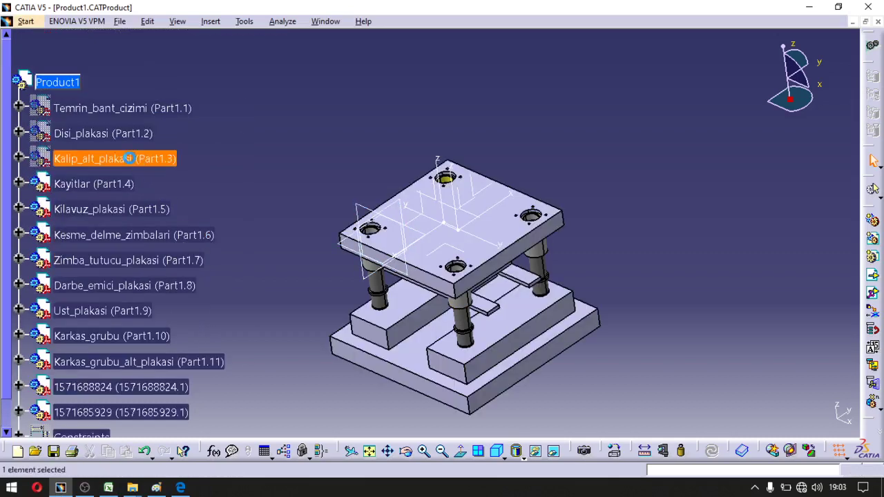
{"action": "right_click", "coordinate": [119, 110]}
{"action": "left_click", "coordinate": [158, 142]}
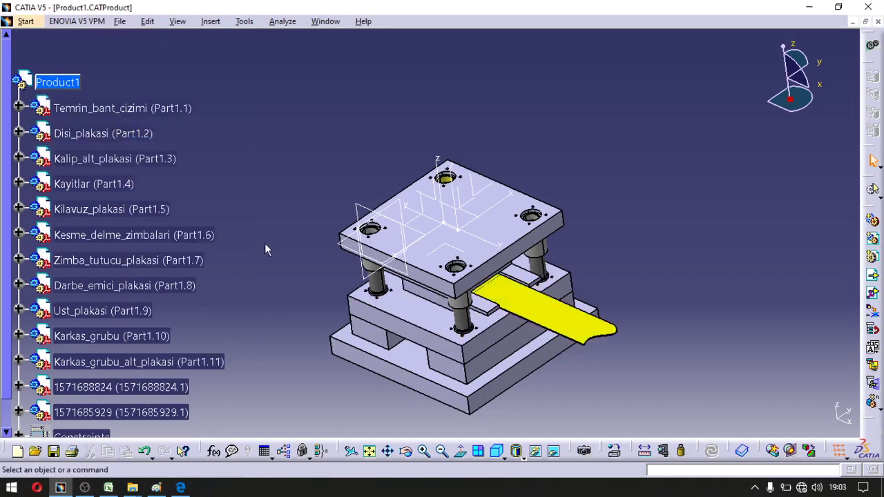
{"action": "mouse_move", "coordinate": [265, 243]}
{"action": "left_mouse_down"}
{"action": "mouse_move", "coordinate": [377, 225]}
{"action": "mouse_move", "coordinate": [517, 291]}
{"action": "mouse_move", "coordinate": [599, 360]}
{"action": "mouse_move", "coordinate": [547, 324]}
{"action": "mouse_move", "coordinate": [476, 339]}
{"action": "mouse_move", "coordinate": [485, 336]}
{"action": "mouse_move", "coordinate": [470, 362]}
{"action": "mouse_move", "coordinate": [393, 334]}
{"action": "mouse_move", "coordinate": [449, 360]}
{"action": "mouse_move", "coordinate": [405, 319]}
{"action": "left_mouse_up"}
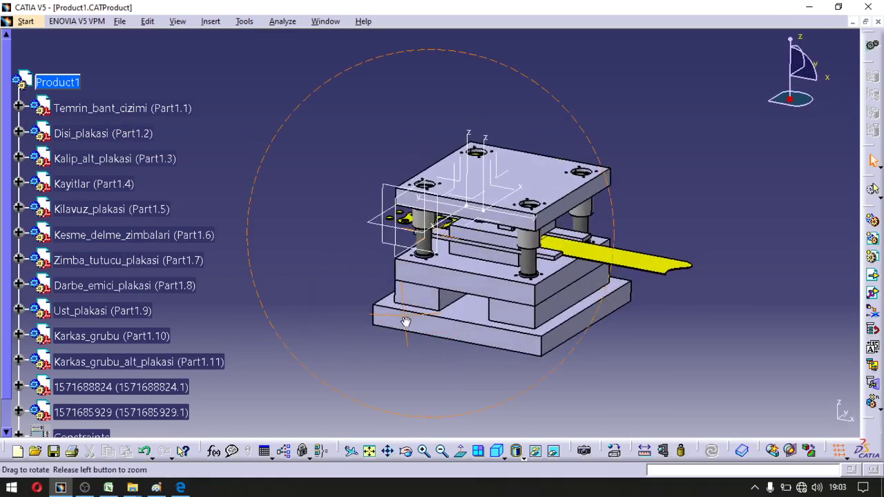
{"action": "left_click", "coordinate": [111, 488]}
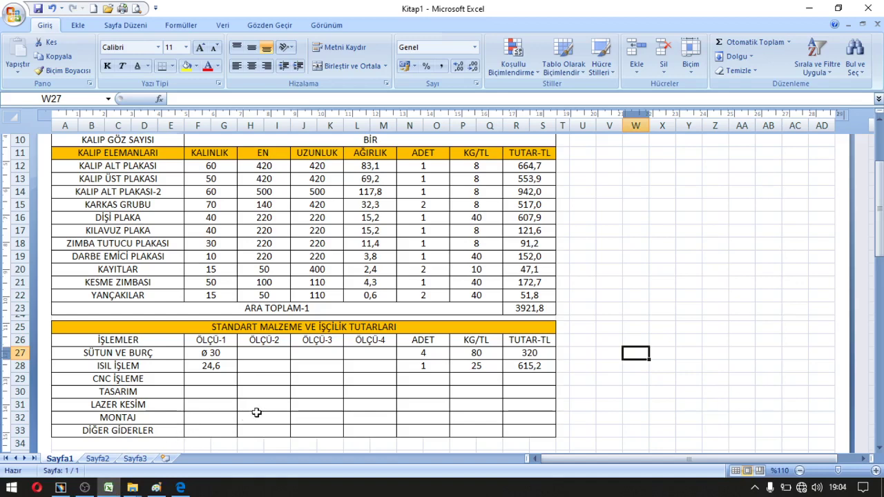
- Enter ÖLÇÜ-1 80, ADET 1 and KG/TL 80 for the CNC İŞLEME row
{"action": "scroll", "coordinate": [273, 383], "scroll_direction": "down", "scroll_amount": 1}
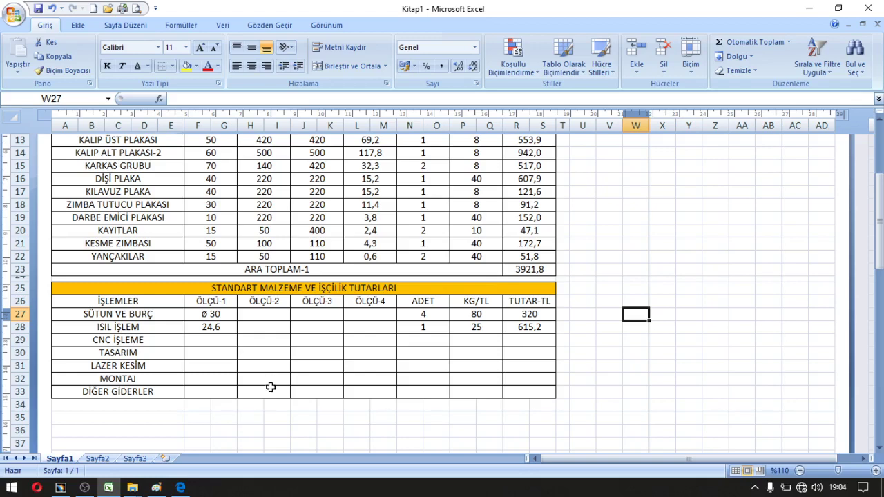
{"action": "left_click", "coordinate": [205, 340]}
{"action": "type", "text": "8"}
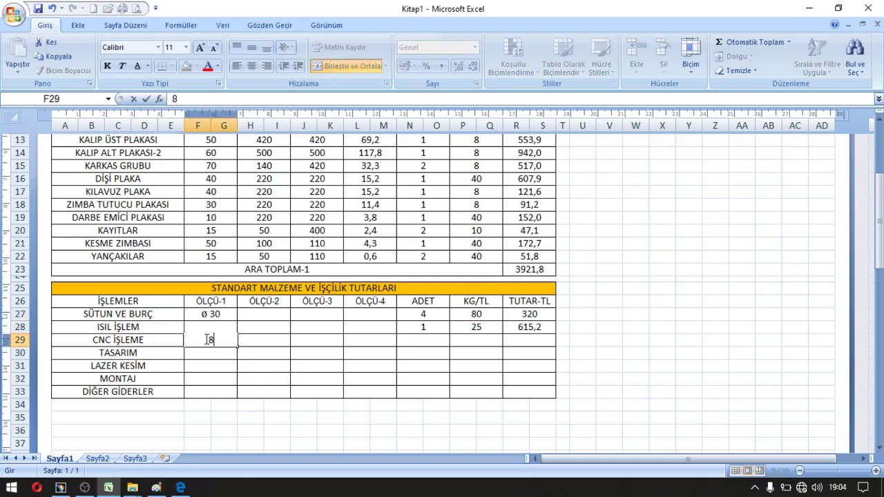
{"action": "type", "text": "0"}
{"action": "left_click", "coordinate": [240, 370]}
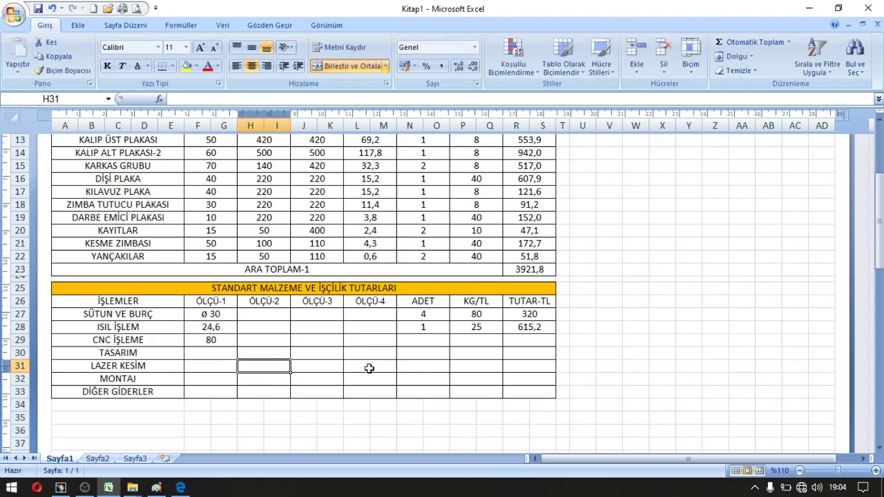
{"action": "left_click", "coordinate": [418, 340]}
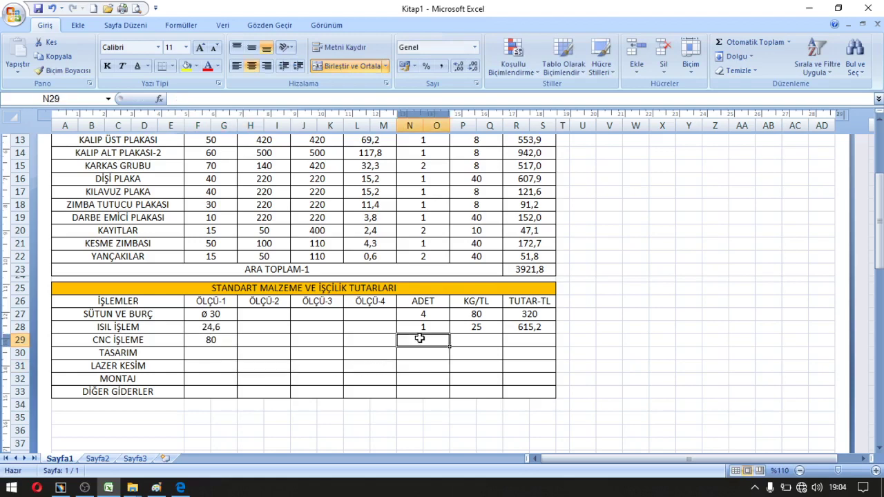
{"action": "left_click", "coordinate": [477, 341]}
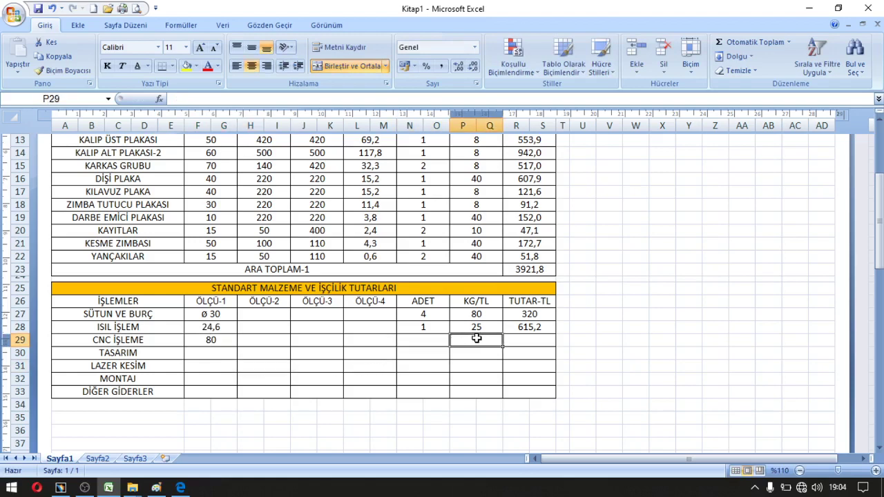
{"action": "type", "text": "80"}
{"action": "left_click", "coordinate": [423, 365]}
{"action": "left_click", "coordinate": [424, 340]}
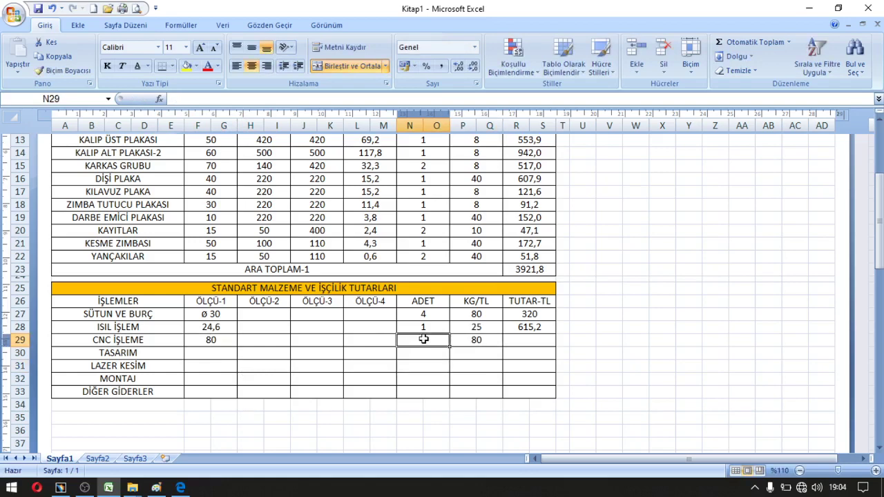
{"action": "type", "text": "1"}
{"action": "left_click", "coordinate": [408, 366]}
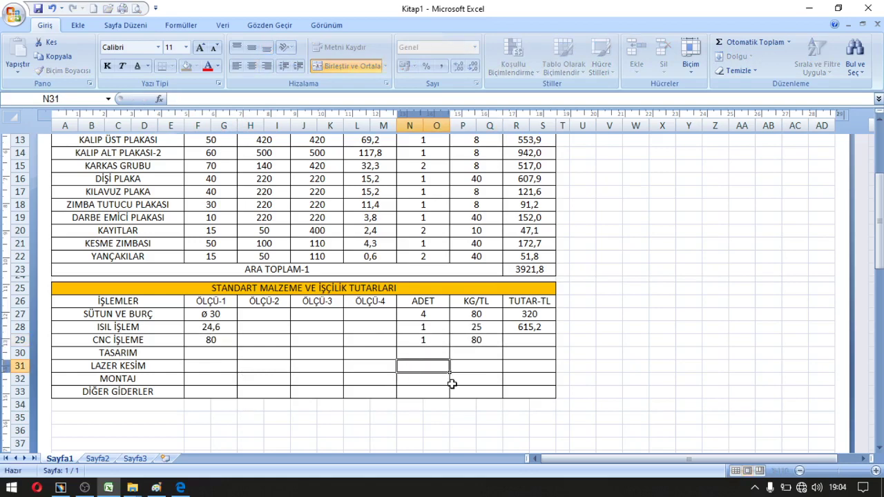
- Copy the R28 TUTAR-TL formula down to R29, giving 6400,0 for CNC İŞLEME
{"action": "left_click", "coordinate": [519, 345]}
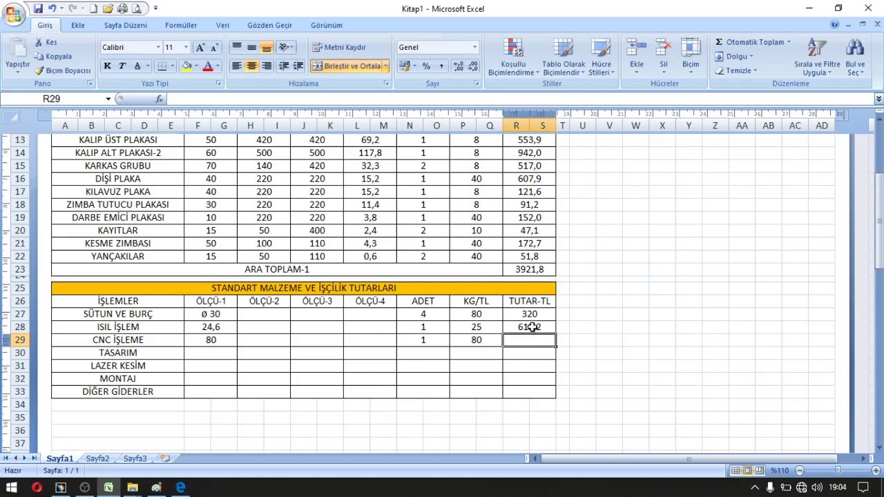
{"action": "left_click", "coordinate": [532, 329]}
{"action": "left_click_drag", "start_coordinate": [556, 334], "coordinate": [559, 351]}
{"action": "left_click", "coordinate": [598, 192]}
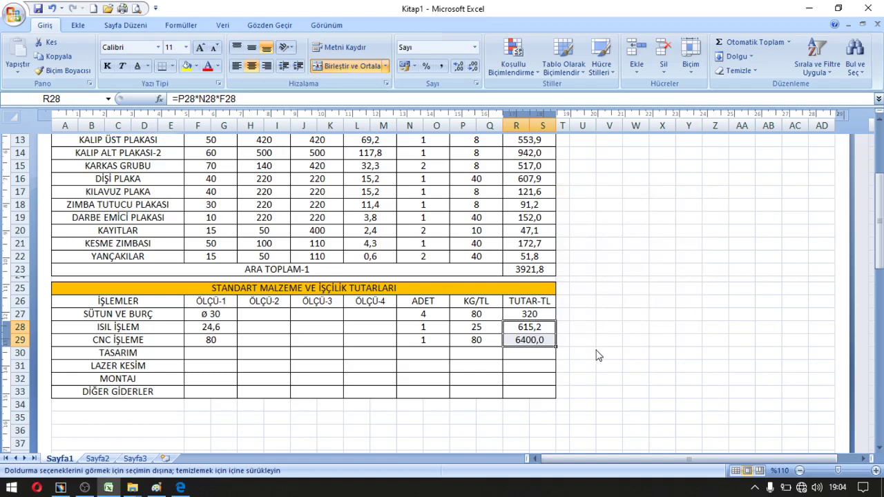
{"action": "left_click", "coordinate": [599, 355]}
{"action": "left_click", "coordinate": [522, 342]}
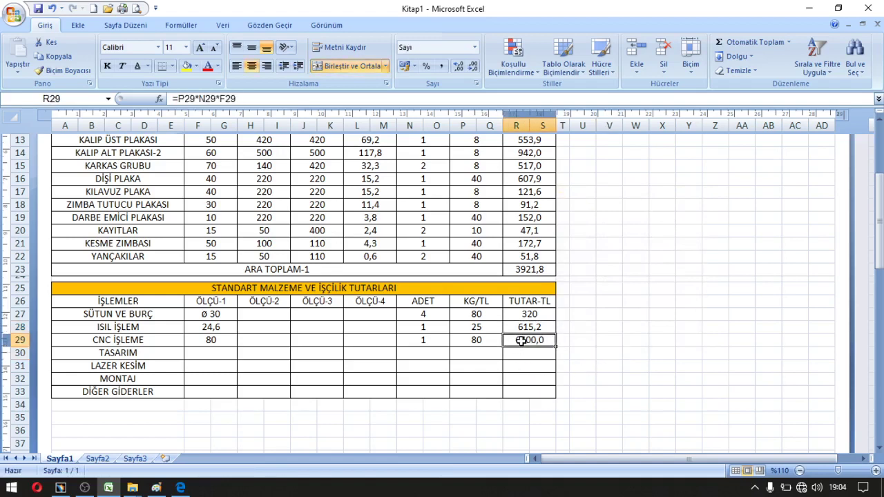
{"action": "left_click", "coordinate": [296, 361]}
{"action": "left_click", "coordinate": [204, 353]}
- Set the TASARIM row's ÖLÇÜ-1 value to 1500
{"action": "type", "text": "1"}
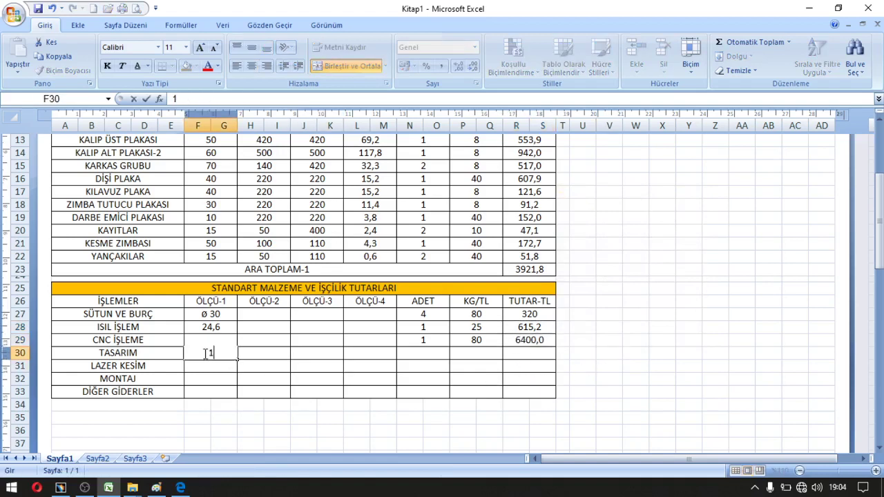
{"action": "type", "text": "000"}
{"action": "left_click", "coordinate": [310, 380]}
{"action": "double_click", "coordinate": [221, 354]}
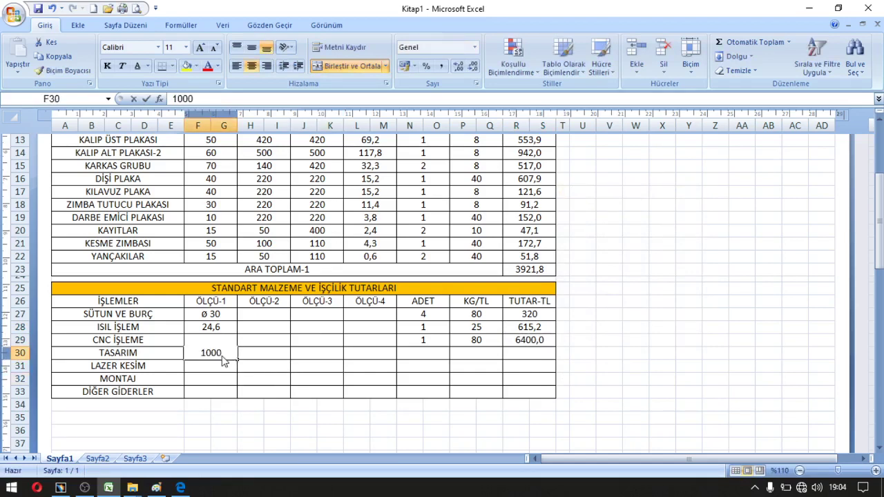
{"action": "double_click", "coordinate": [220, 353]}
{"action": "type", "text": "1"}
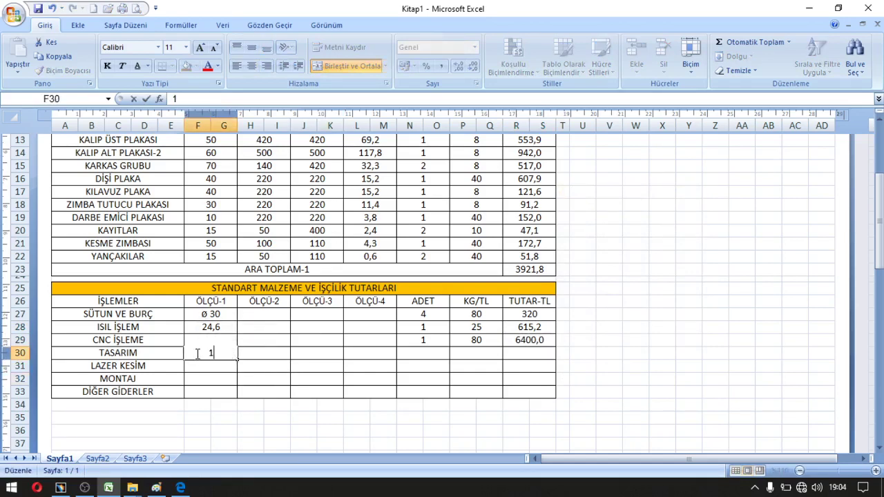
{"action": "type", "text": "500"}
{"action": "left_click", "coordinate": [306, 366]}
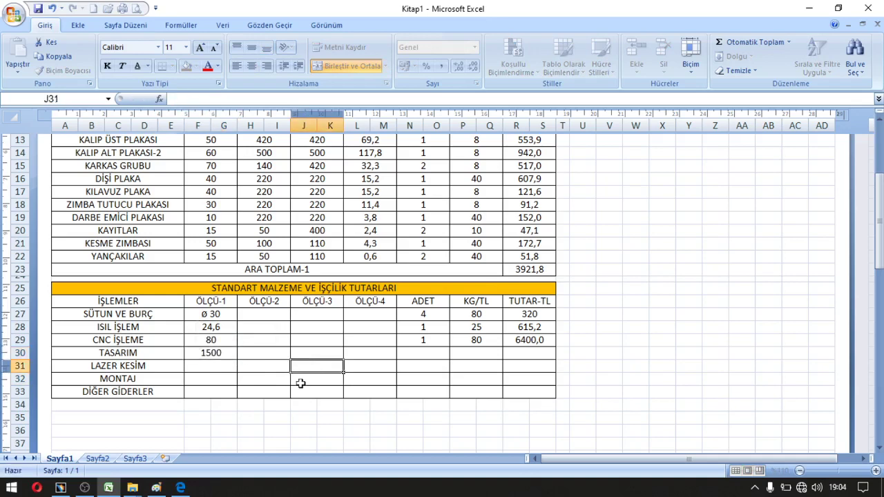
- Give TASARIM an ADET of 1 and a KG/TL rate of 1500 in P30
{"action": "left_click", "coordinate": [425, 351]}
{"action": "type", "text": "1"}
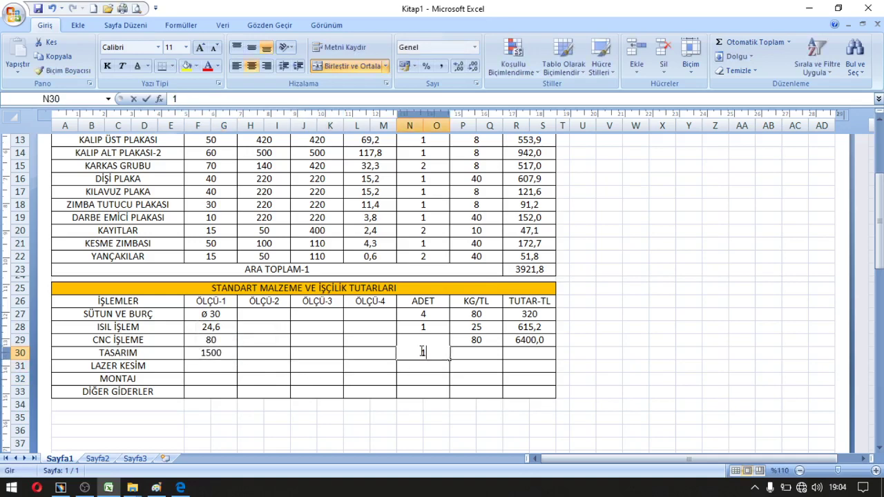
{"action": "left_click", "coordinate": [471, 374]}
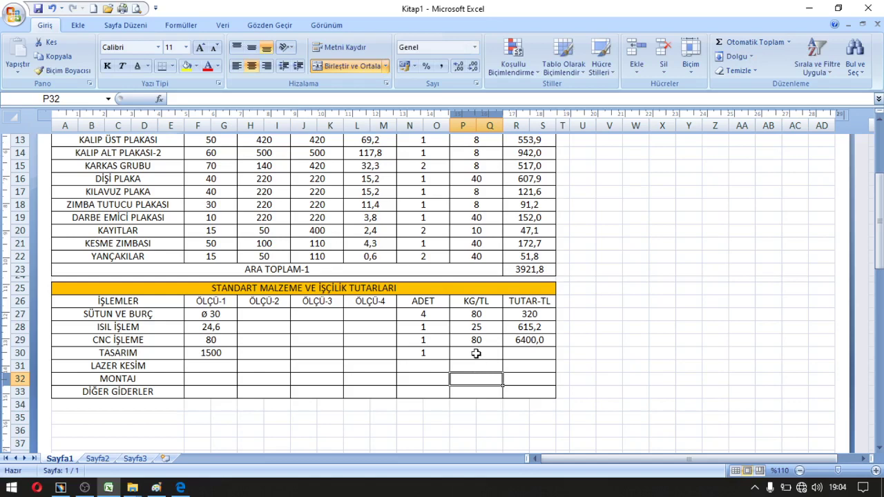
{"action": "left_click", "coordinate": [476, 354]}
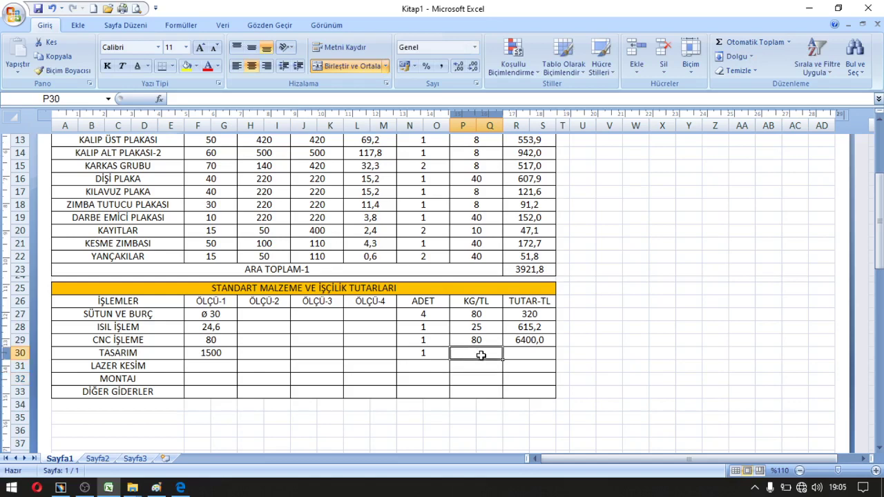
{"action": "type", "text": "15"}
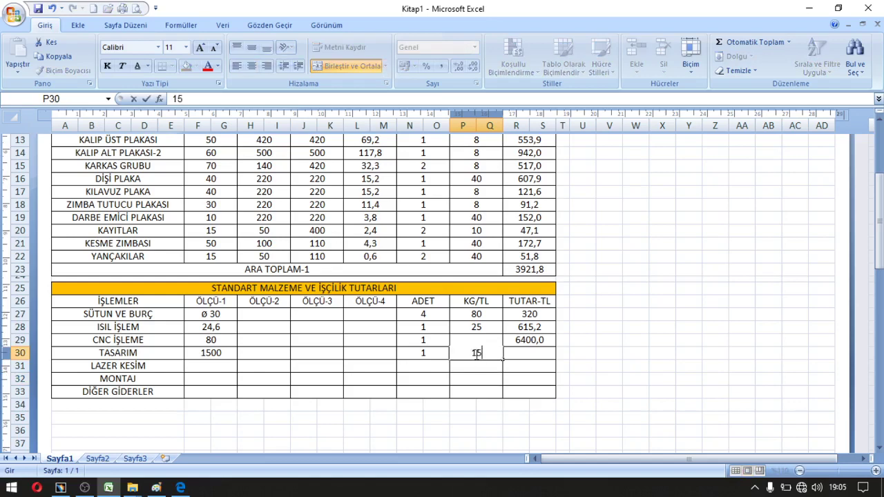
{"action": "type", "text": "00"}
{"action": "left_click", "coordinate": [596, 365]}
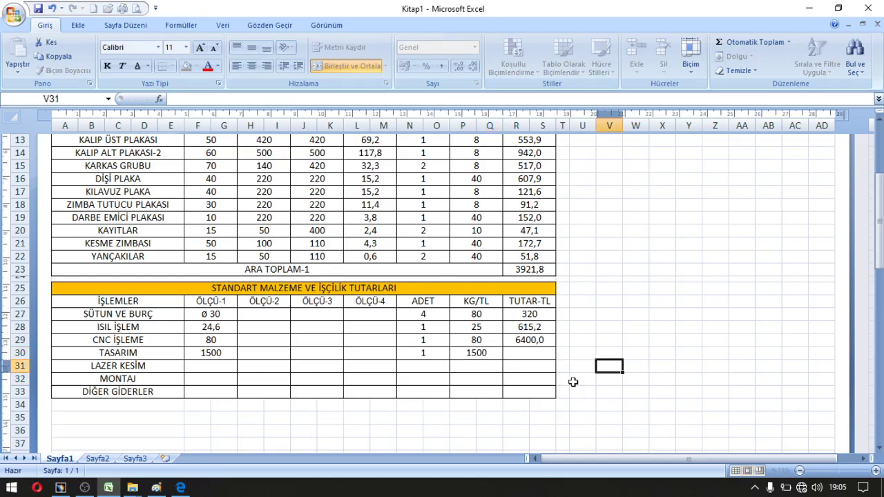
- Copy the CNC row's TUTAR-TL formula from R29 down into R30
{"action": "left_click", "coordinate": [510, 354]}
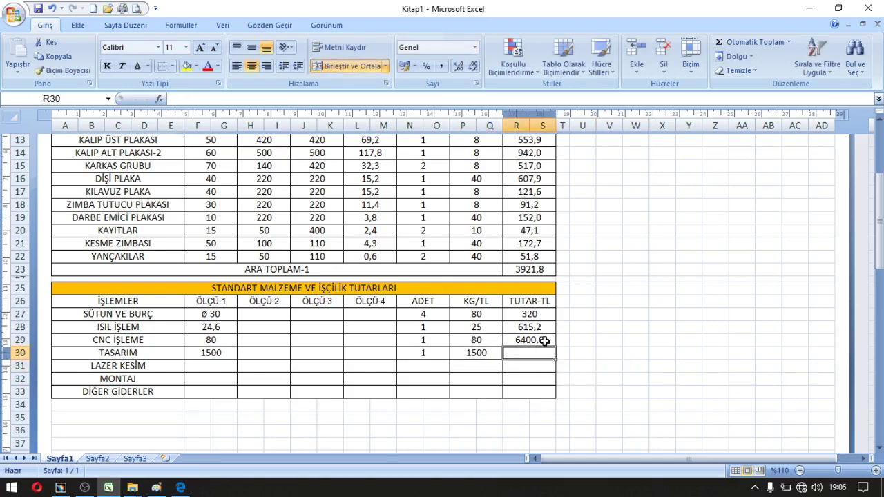
{"action": "left_click", "coordinate": [545, 341]}
{"action": "left_click_drag", "start_coordinate": [558, 348], "coordinate": [555, 364]}
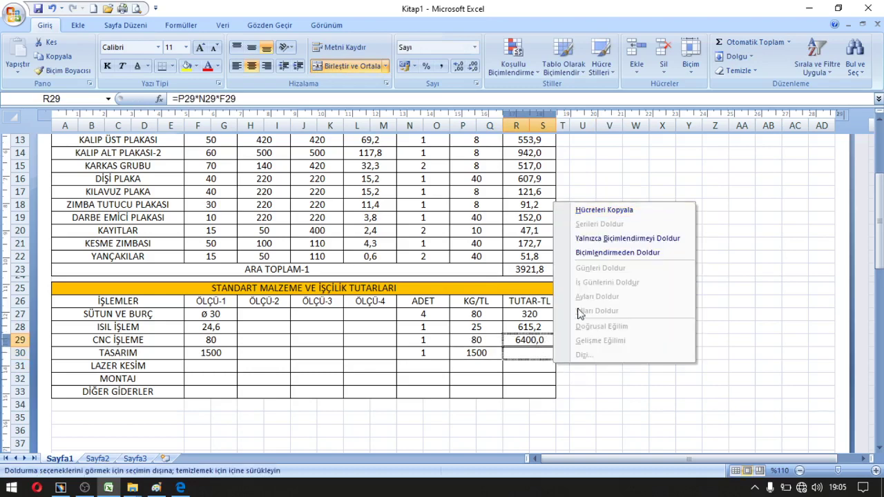
{"action": "left_click", "coordinate": [601, 210]}
{"action": "left_click", "coordinate": [591, 356]}
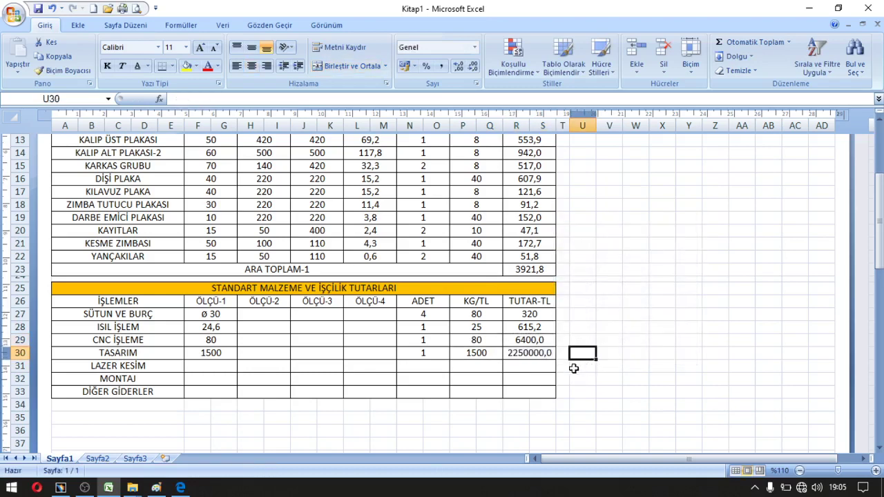
- Rewrite R30's formula as =N30*P30 so TASARIM's TUTAR-TL shows 1500,0
{"action": "left_click", "coordinate": [528, 355]}
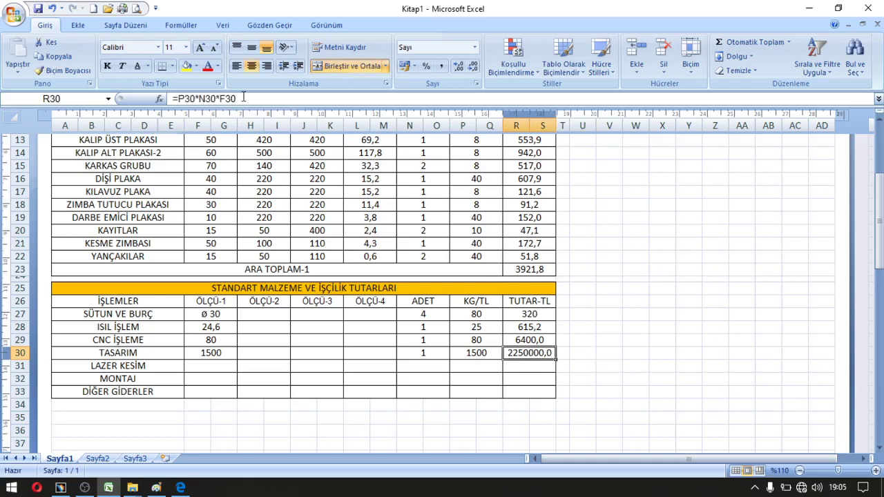
{"action": "left_click_drag", "start_coordinate": [243, 98], "coordinate": [176, 98]}
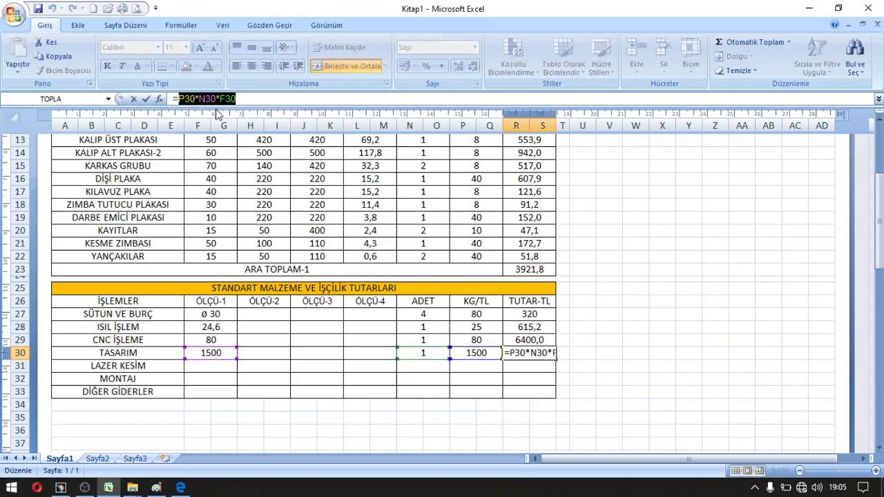
{"action": "key", "text": "BackSpace"}
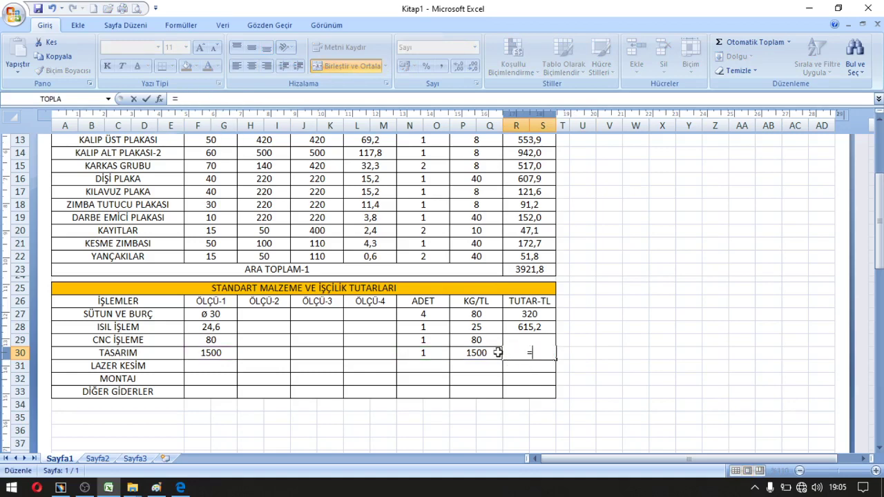
{"action": "left_click", "coordinate": [425, 353]}
{"action": "type", "text": "*"}
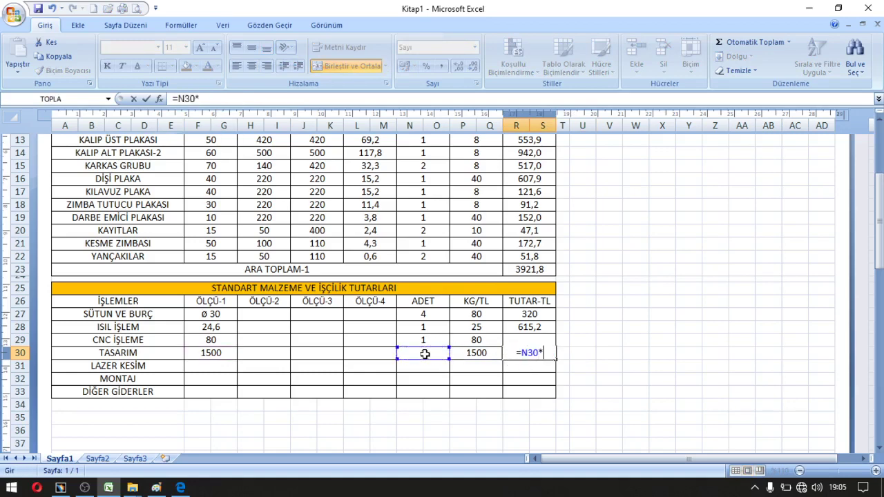
{"action": "left_click", "coordinate": [479, 353]}
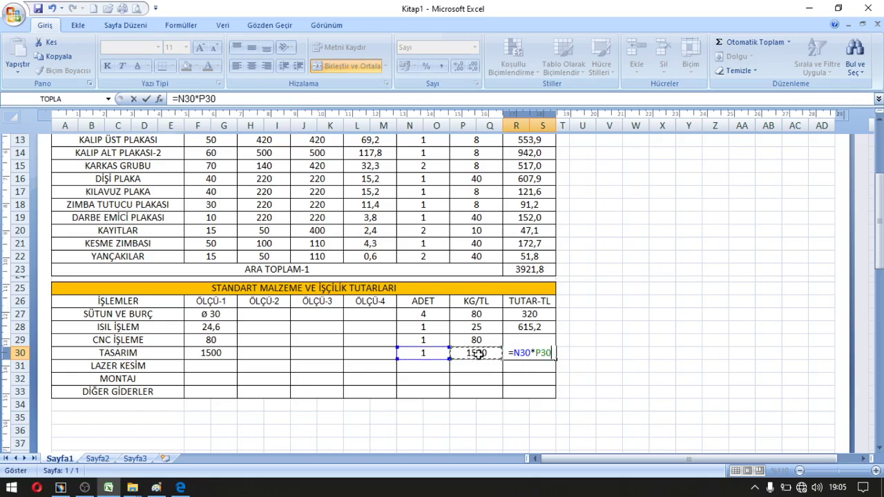
{"action": "key", "text": "Return"}
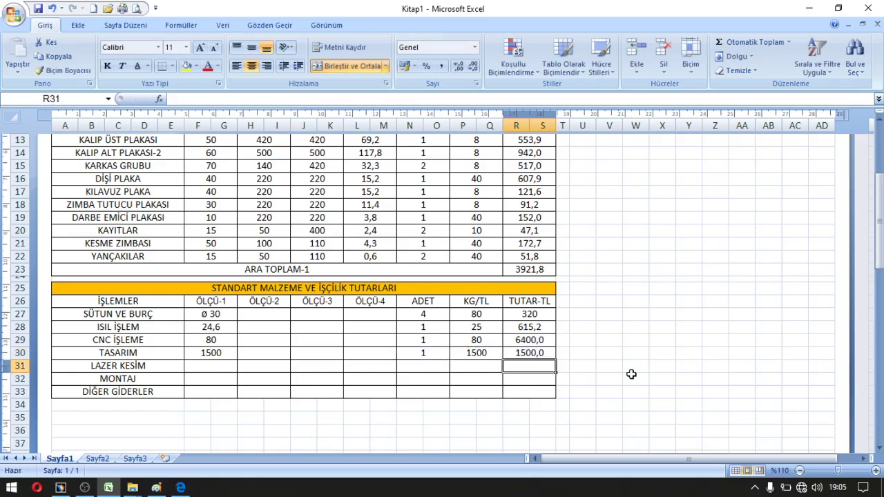
{"action": "left_click", "coordinate": [631, 375]}
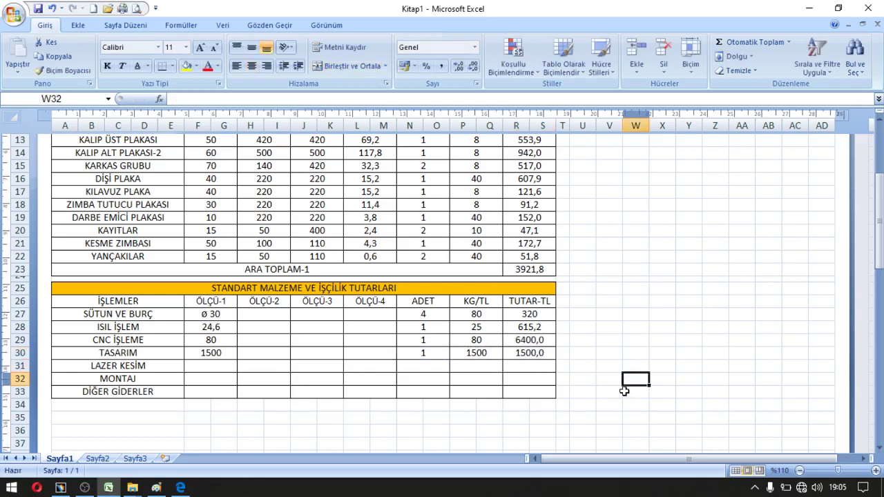
- Select F31 for the LAZER KESİM measurement and inspect the CATIA die assembly
{"action": "left_click", "coordinate": [208, 368]}
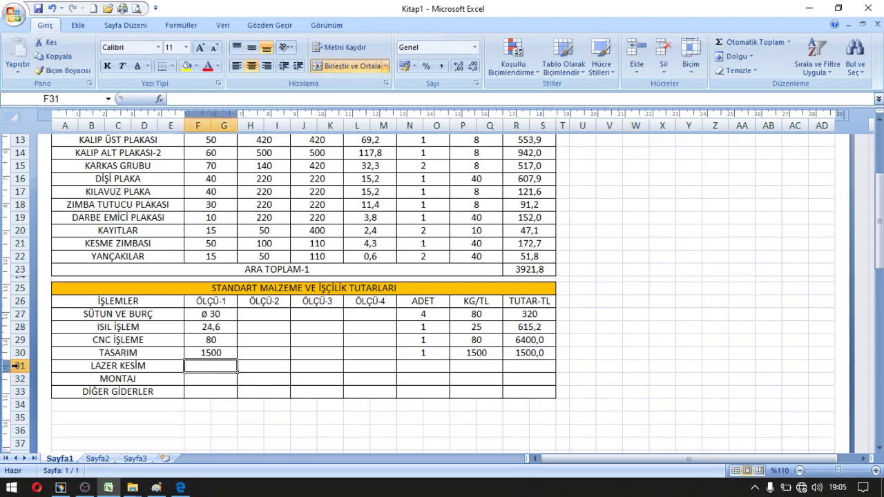
{"action": "left_click", "coordinate": [60, 489]}
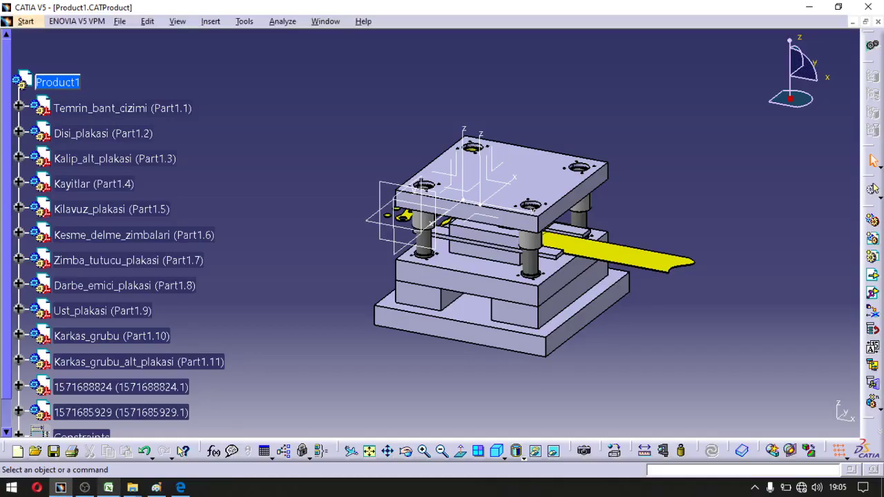
{"action": "left_click_drag", "start_coordinate": [474, 308], "coordinate": [491, 370]}
{"action": "scroll", "coordinate": [491, 370], "scroll_direction": "up", "scroll_amount": 5}
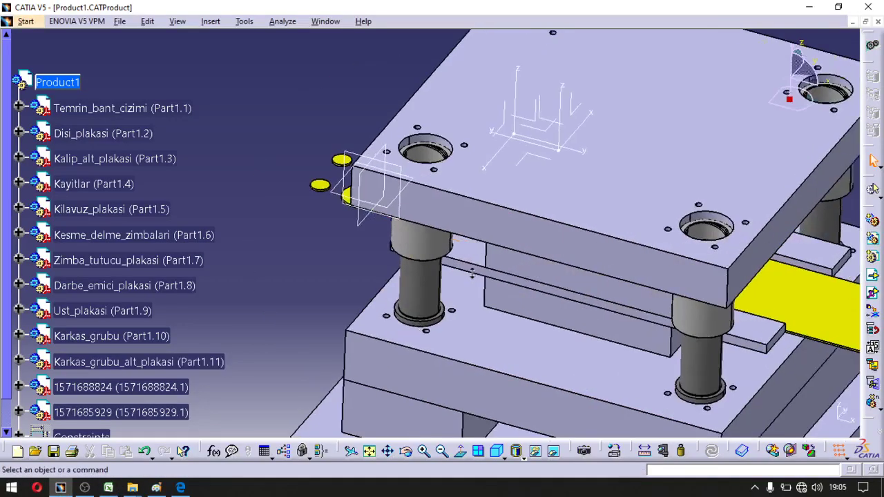
{"action": "scroll", "coordinate": [413, 347], "scroll_direction": "down", "scroll_amount": 5}
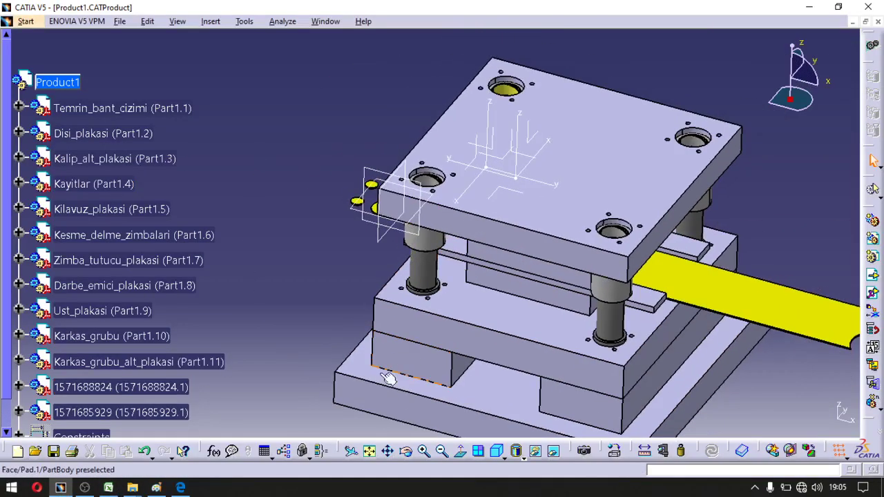
{"action": "left_click", "coordinate": [108, 488]}
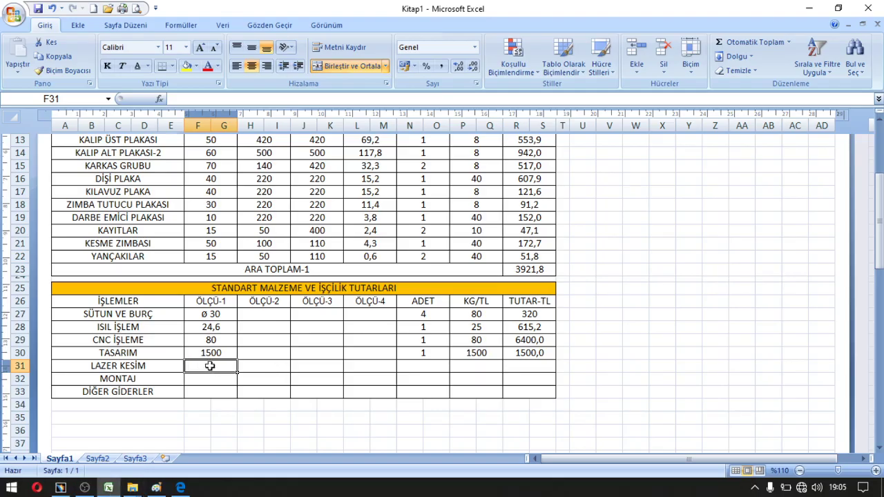
{"action": "type", "text": "2"}
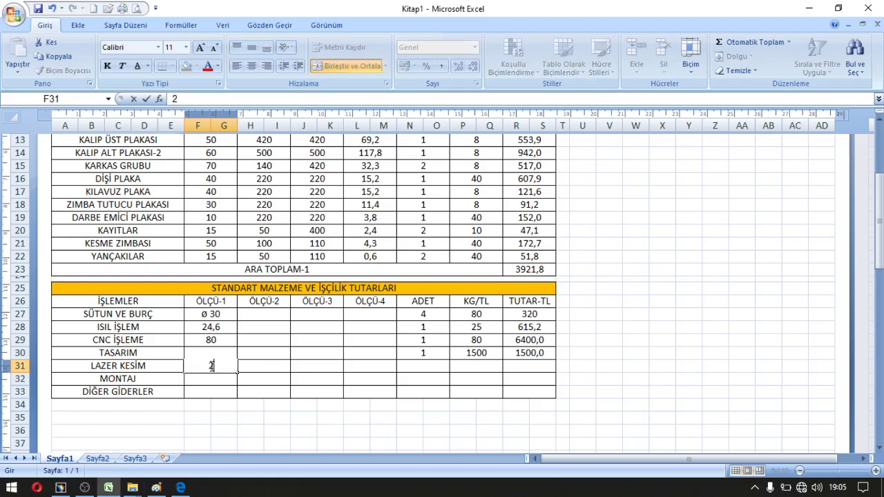
{"action": "type", "text": "50"}
{"action": "left_click", "coordinate": [370, 380]}
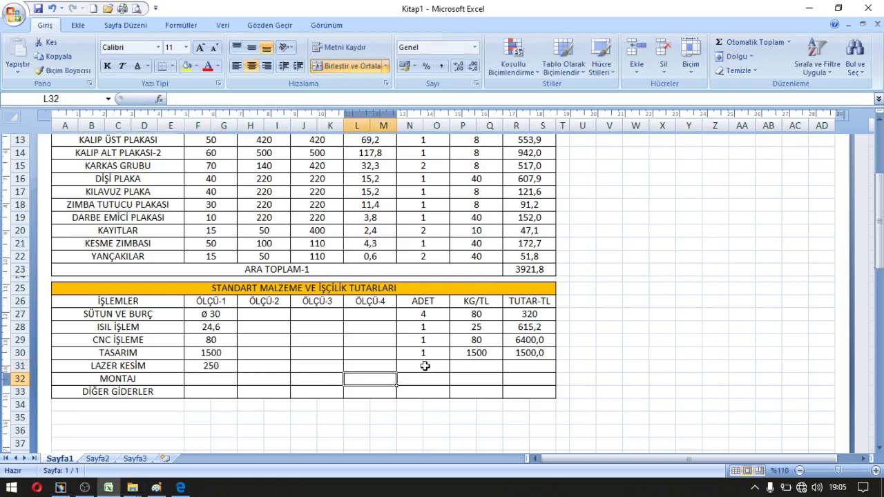
{"action": "double_click", "coordinate": [228, 366]}
{"action": "double_click", "coordinate": [236, 370]}
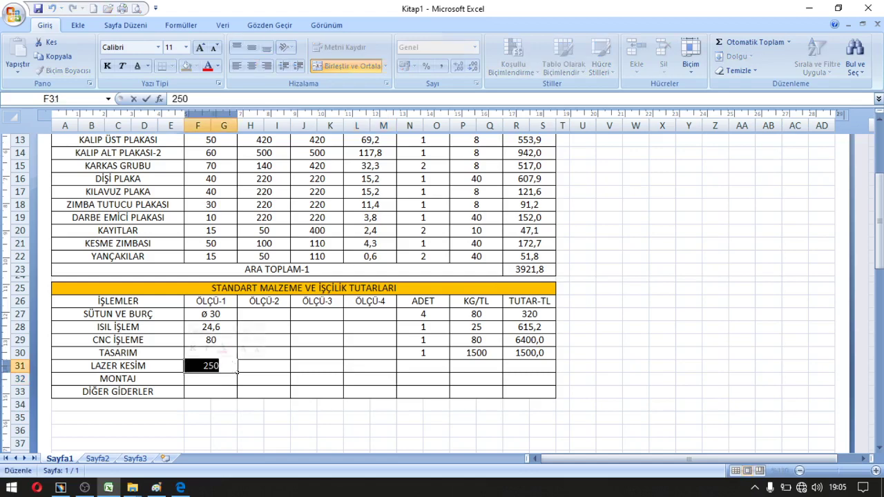
{"action": "type", "text": "4"}
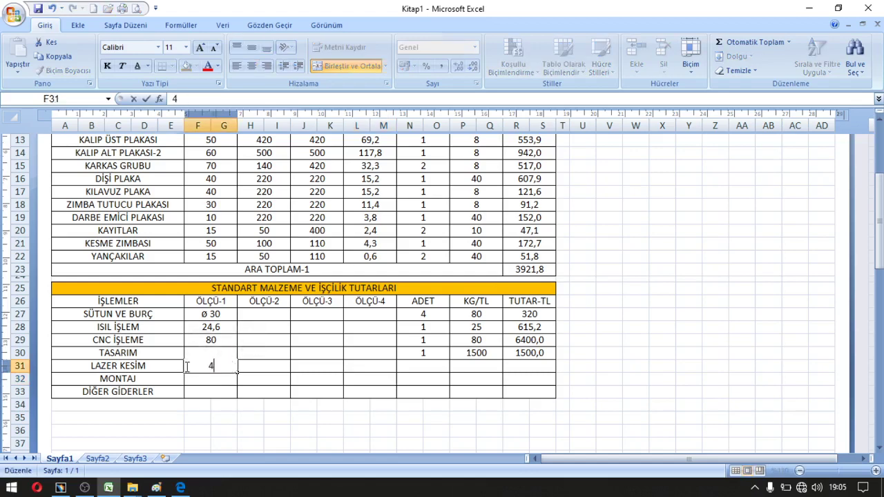
{"action": "type", "text": "0"}
{"action": "left_click", "coordinate": [294, 379]}
{"action": "left_click", "coordinate": [429, 366]}
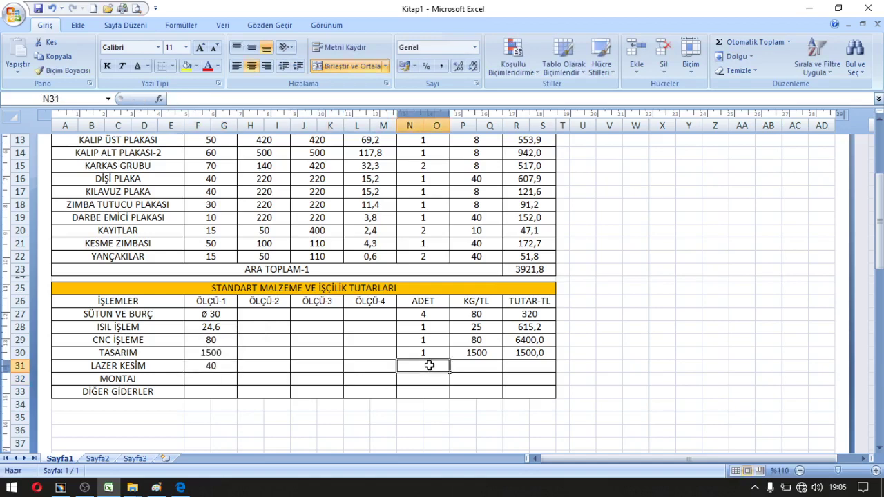
{"action": "type", "text": "8"}
{"action": "left_click", "coordinate": [421, 391]}
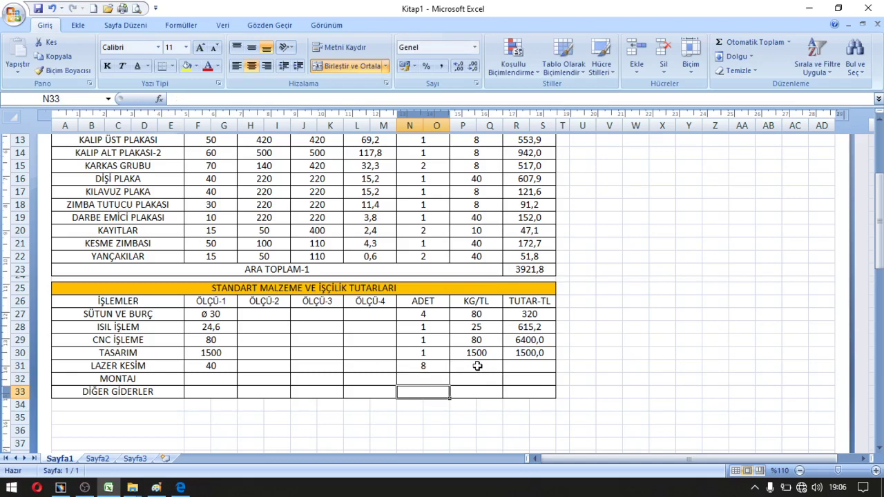
{"action": "left_click", "coordinate": [477, 367]}
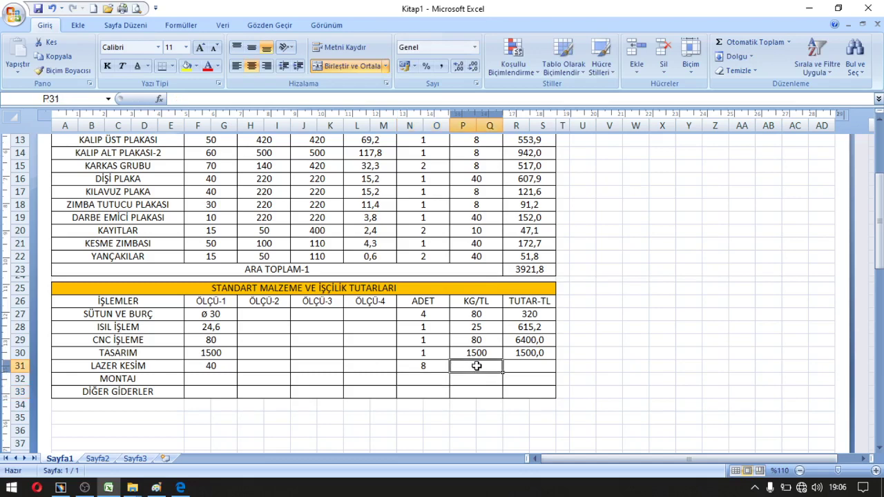
{"action": "double_click", "coordinate": [477, 366]}
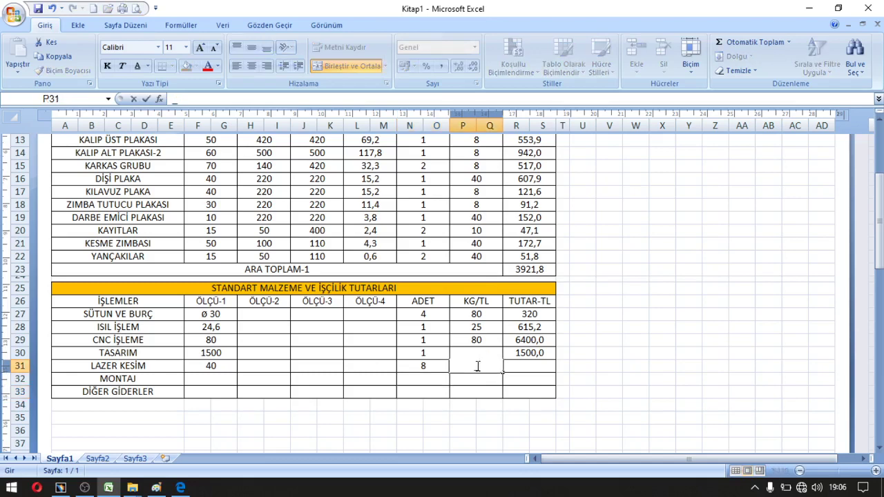
{"action": "type", "text": "="}
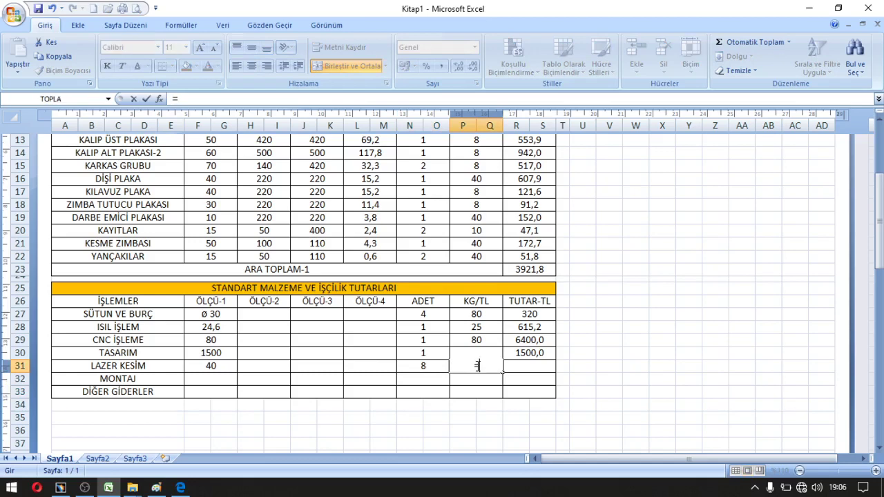
{"action": "left_click", "coordinate": [433, 367]}
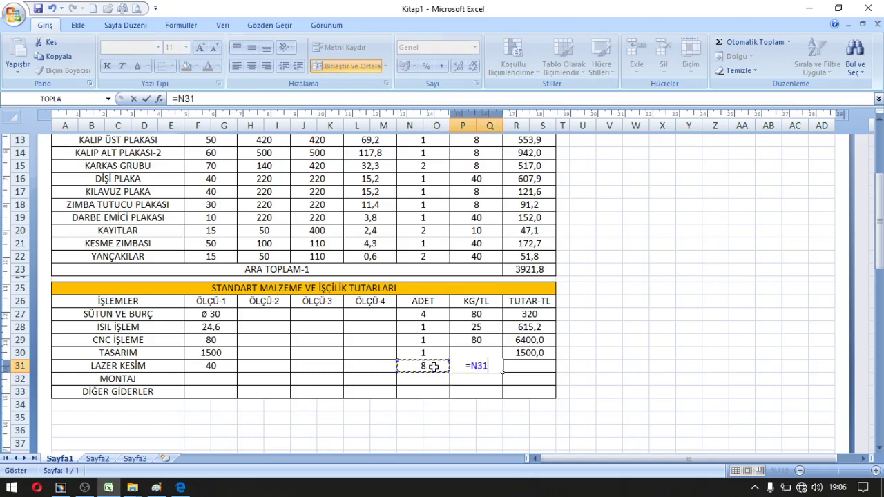
{"action": "type", "text": "*"}
{"action": "left_click", "coordinate": [216, 367]}
{"action": "key", "text": "Return"}
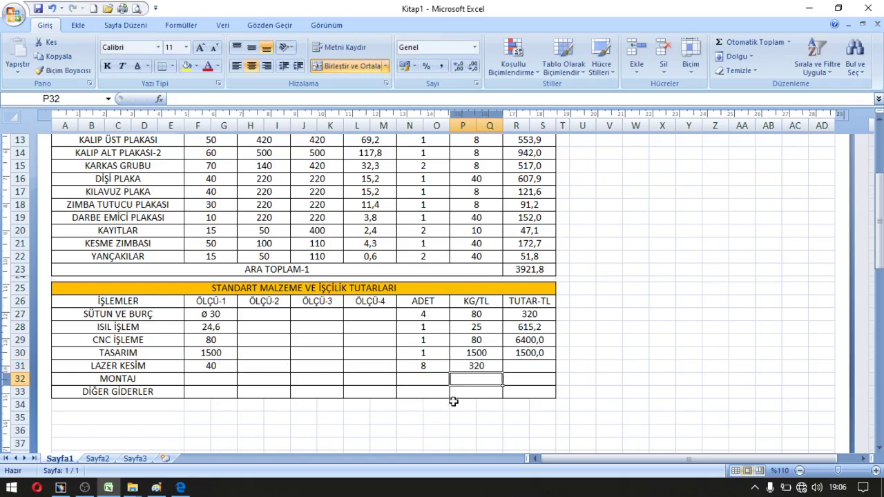
{"action": "left_click", "coordinate": [511, 367]}
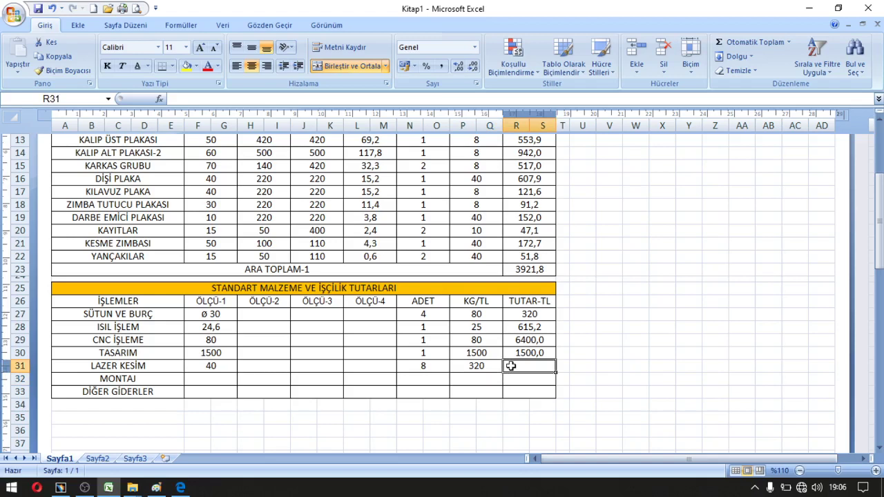
{"action": "type", "text": "="}
{"action": "left_click", "coordinate": [489, 370]}
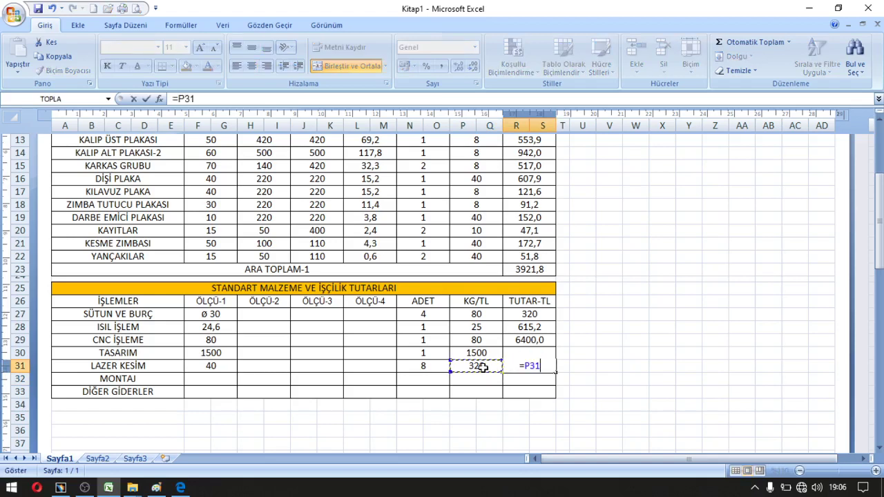
{"action": "key", "text": "Return"}
{"action": "left_click", "coordinate": [608, 391]}
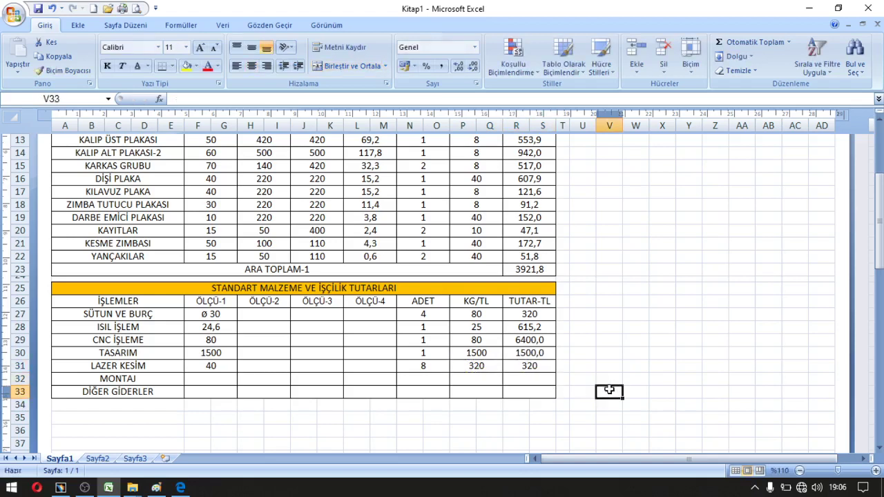
{"action": "left_click", "coordinate": [60, 488]}
{"action": "left_click_drag", "start_coordinate": [502, 310], "coordinate": [464, 336]}
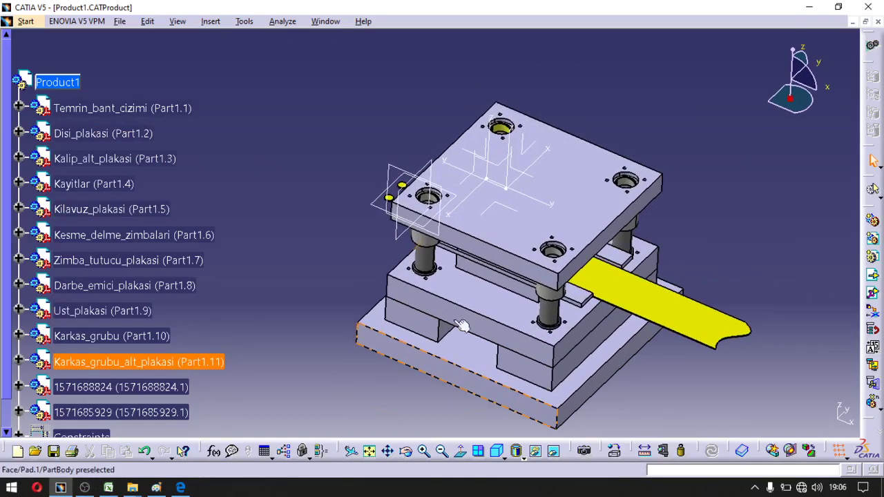
{"action": "left_click", "coordinate": [109, 488]}
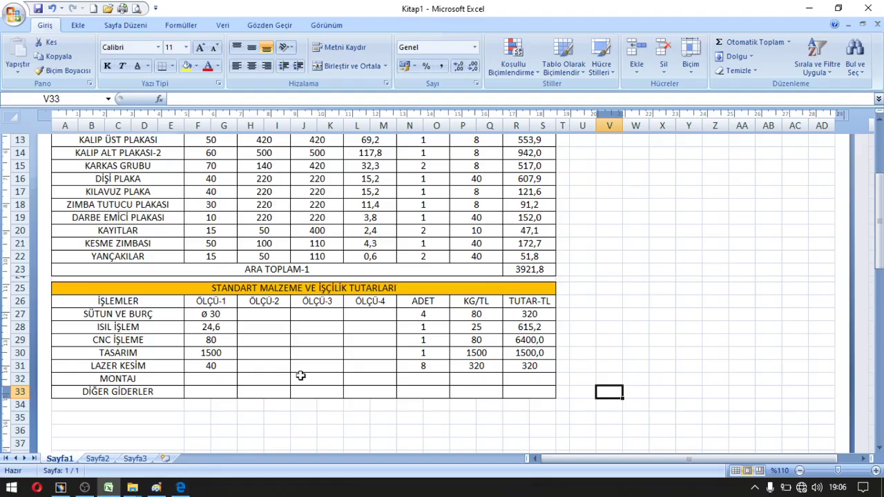
- Fill the MONTAJ row with ÖLÇÜ-1 80, ADET 1 and KG/TL 8
{"action": "left_click", "coordinate": [209, 378]}
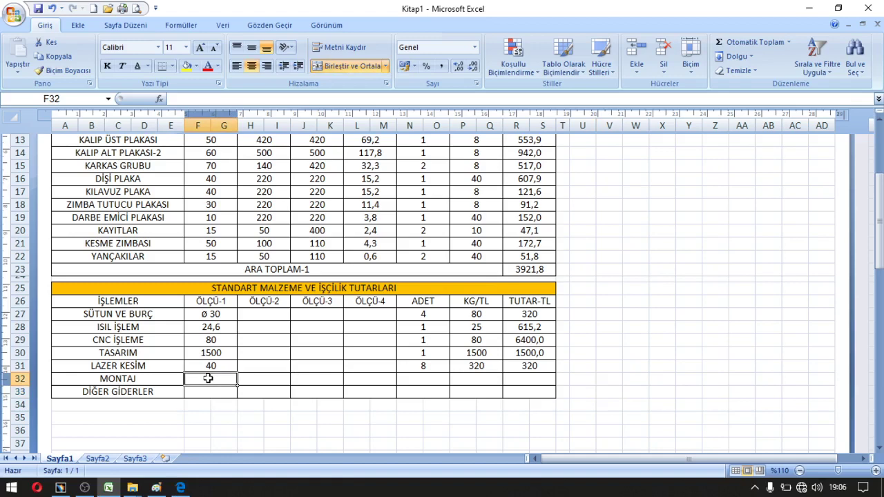
{"action": "type", "text": "80"}
{"action": "left_click", "coordinate": [279, 394]}
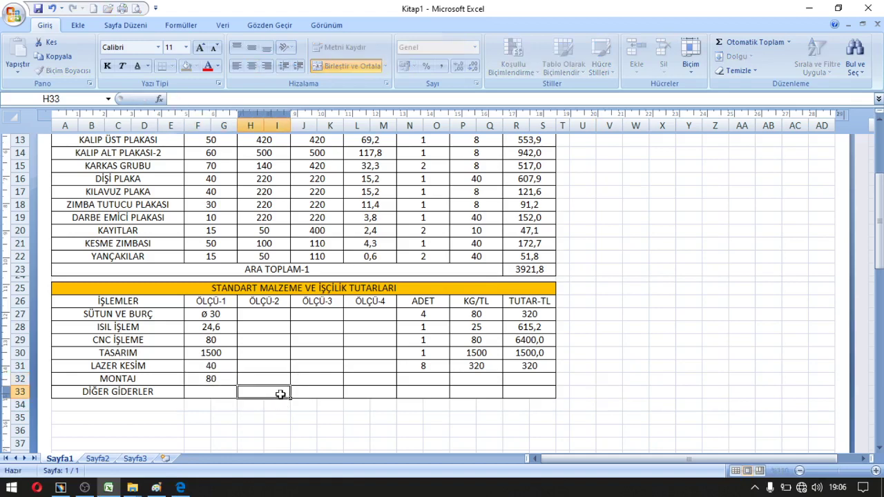
{"action": "left_click", "coordinate": [427, 379]}
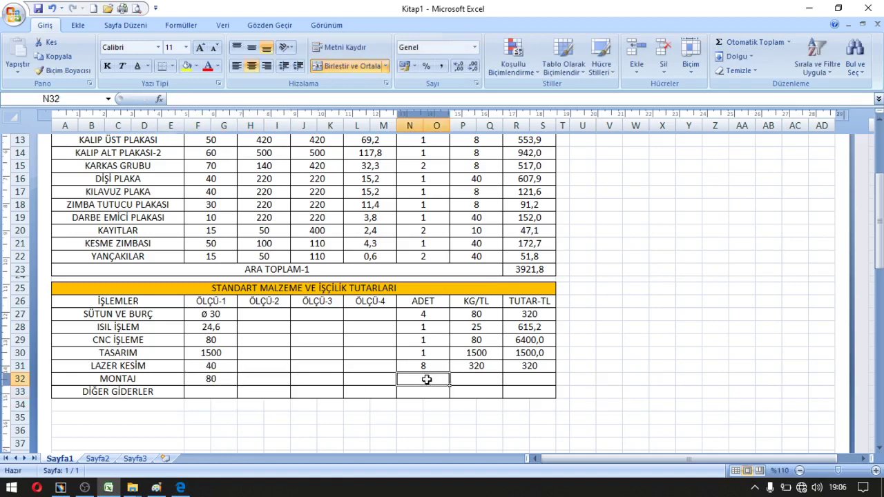
{"action": "type", "text": "8"}
{"action": "left_click", "coordinate": [482, 392]}
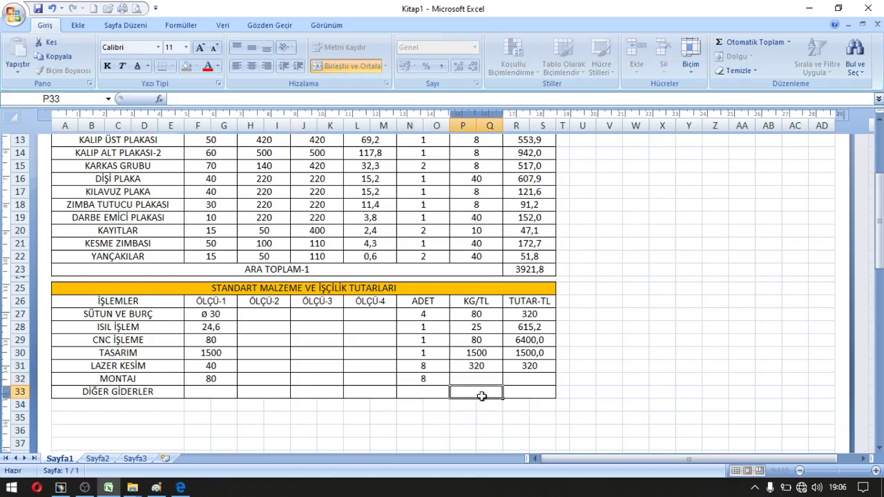
{"action": "left_click", "coordinate": [424, 379]}
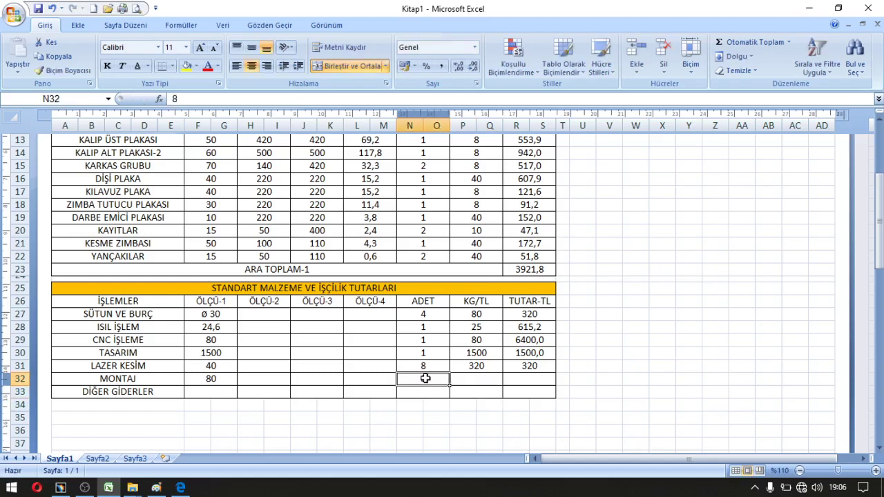
{"action": "type", "text": "1"}
{"action": "left_click", "coordinate": [480, 381]}
{"action": "type", "text": "8"}
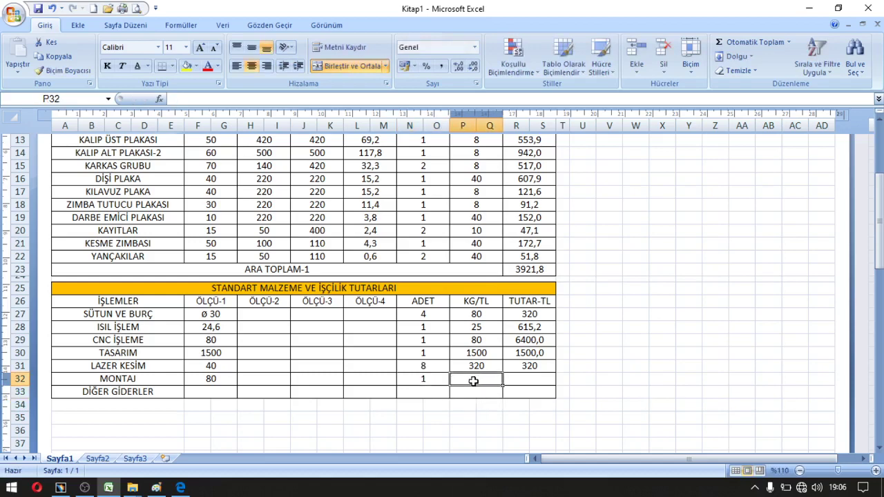
{"action": "left_click", "coordinate": [618, 381]}
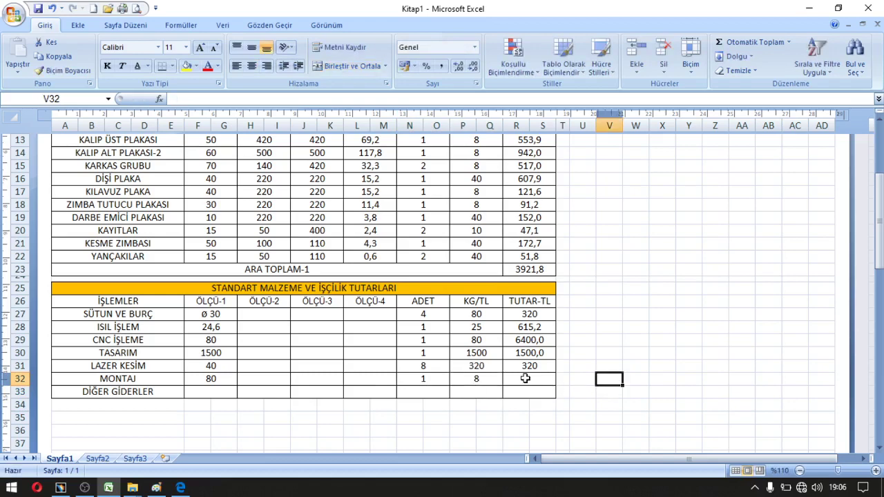
- Enter =P32*N32*F32 in R32 so MONTAJ's TUTAR-TL shows 640
{"action": "left_click", "coordinate": [530, 380]}
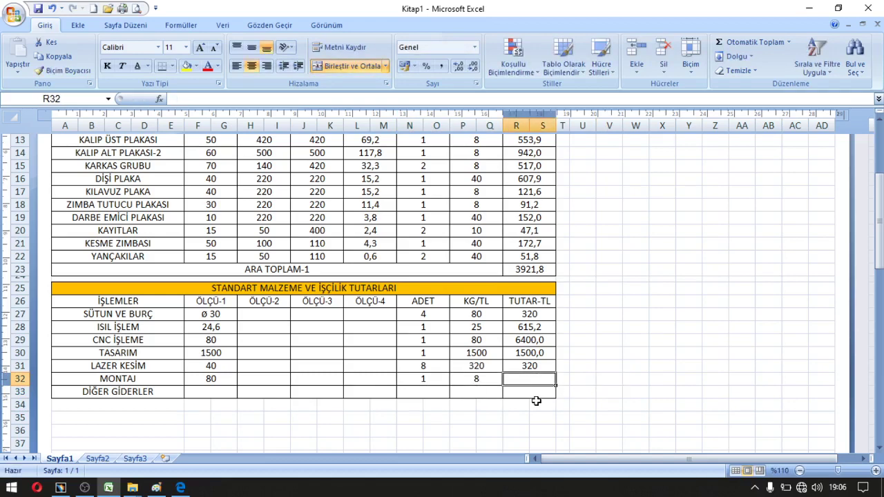
{"action": "type", "text": "="}
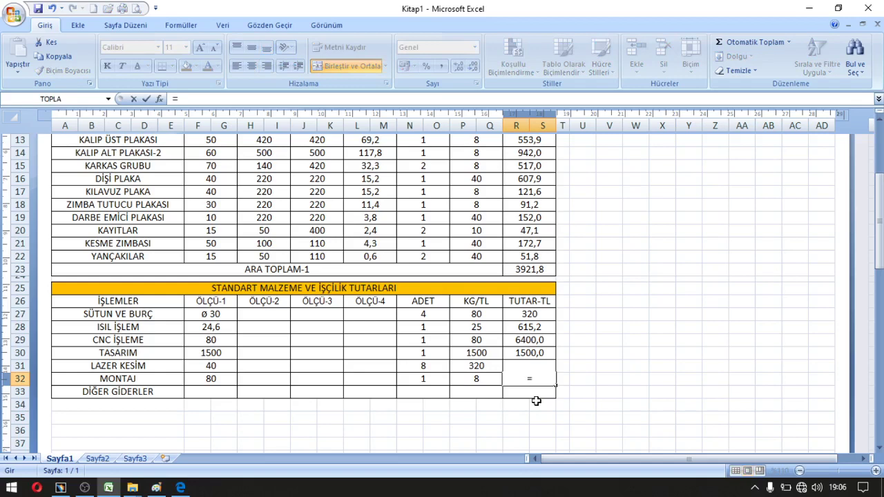
{"action": "left_click", "coordinate": [477, 380]}
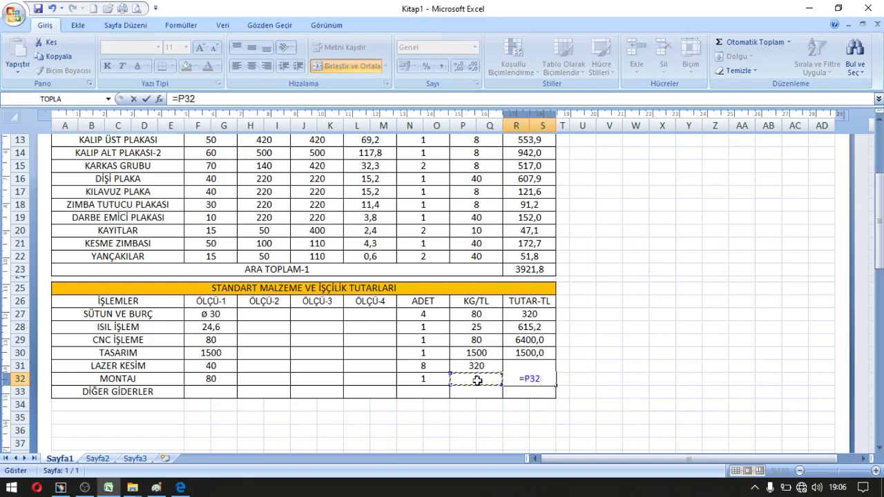
{"action": "type", "text": "*"}
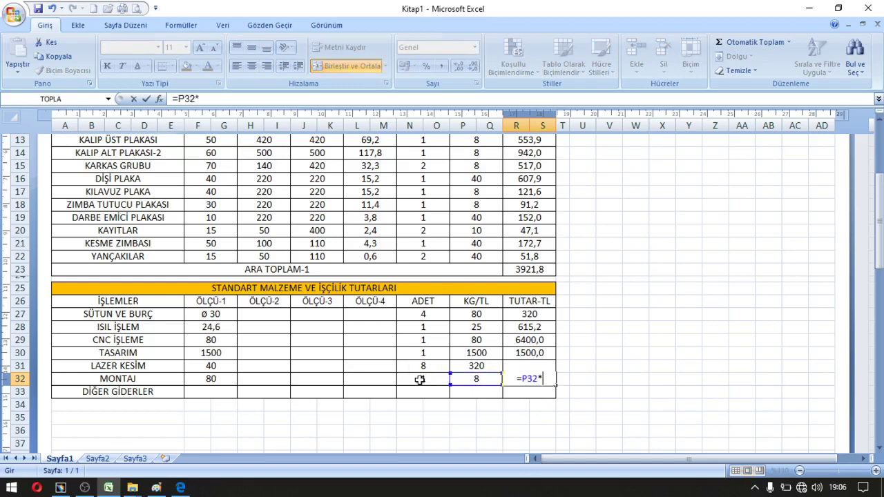
{"action": "left_click", "coordinate": [420, 380]}
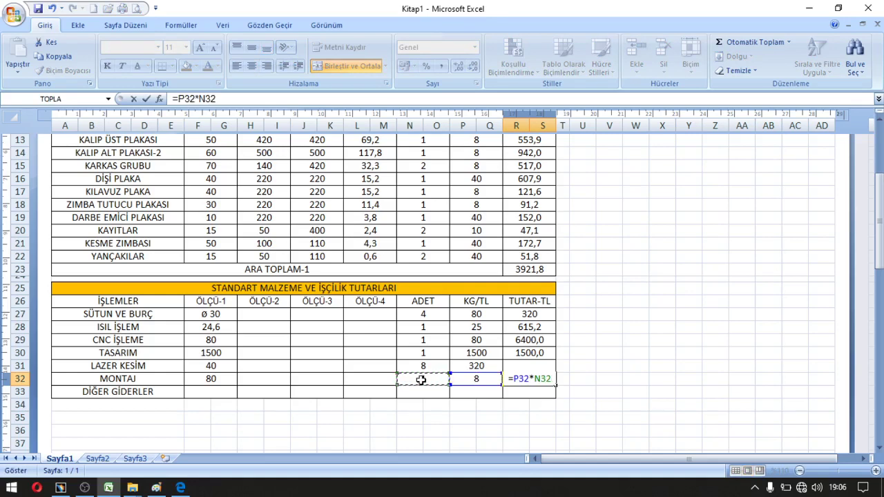
{"action": "type", "text": "*"}
{"action": "left_click", "coordinate": [221, 382]}
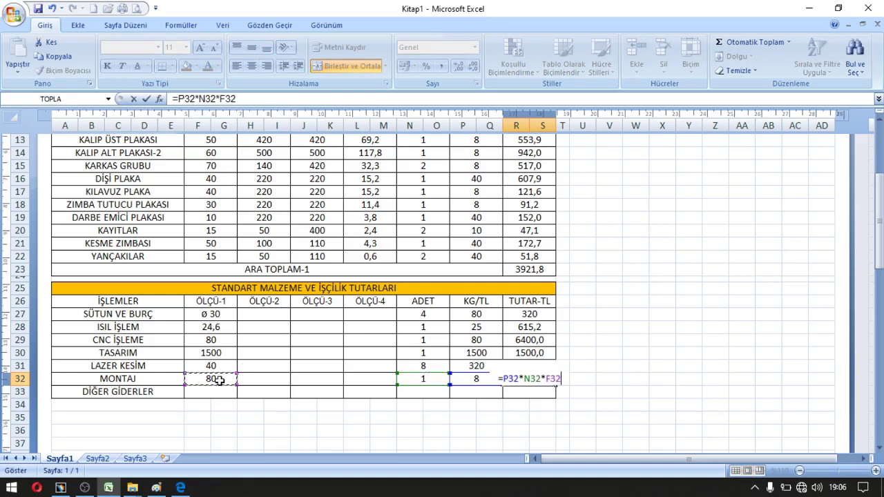
{"action": "key", "text": "Return"}
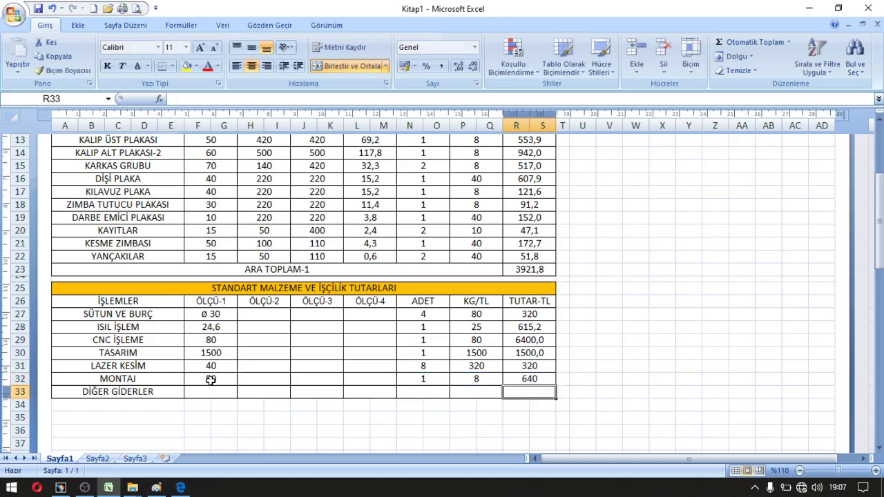
{"action": "left_click", "coordinate": [679, 393]}
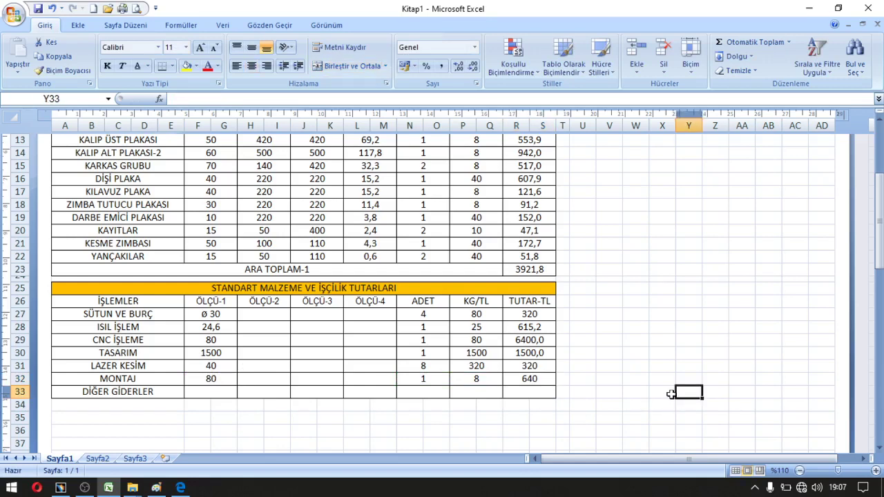
- Enter 180 in H27 as SÜTUN VE BURÇ's ÖLÇÜ-2, then bring up the CATIA model
{"action": "scroll", "coordinate": [586, 324], "scroll_direction": "down", "scroll_amount": 1}
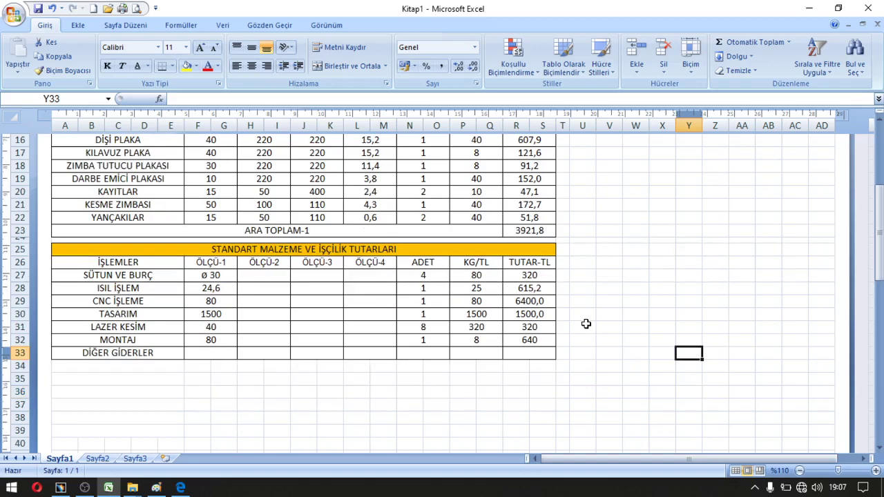
{"action": "left_click", "coordinate": [265, 274]}
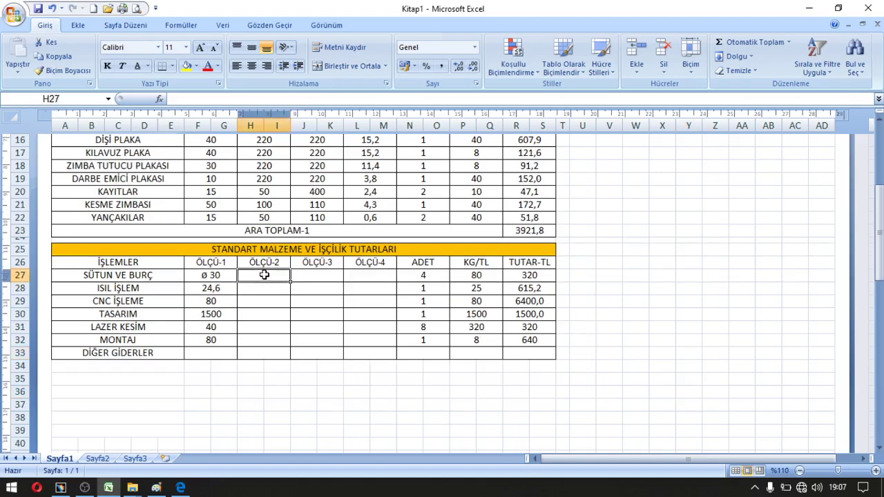
{"action": "type", "text": "18*"}
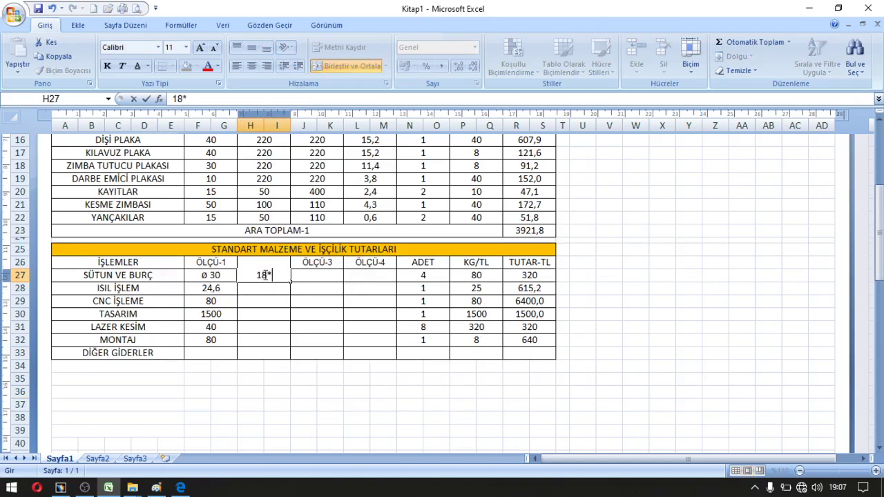
{"action": "type", "text": "0"}
{"action": "left_click", "coordinate": [660, 329]}
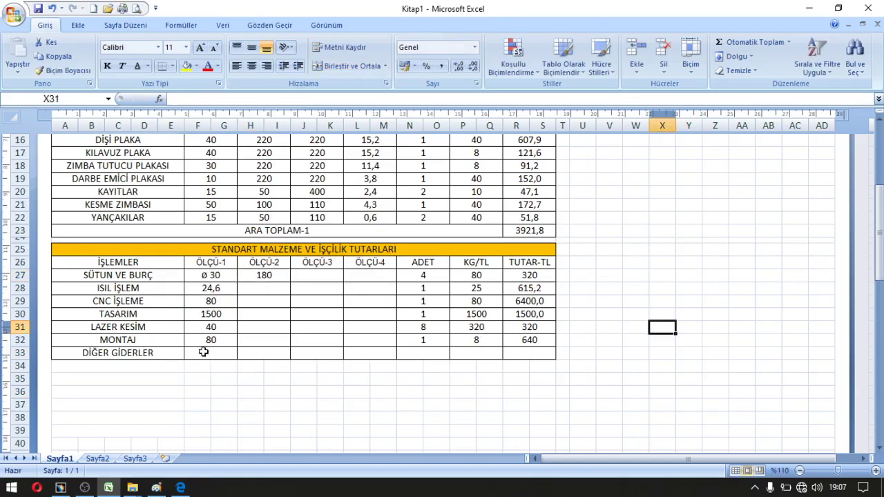
{"action": "left_click", "coordinate": [61, 488]}
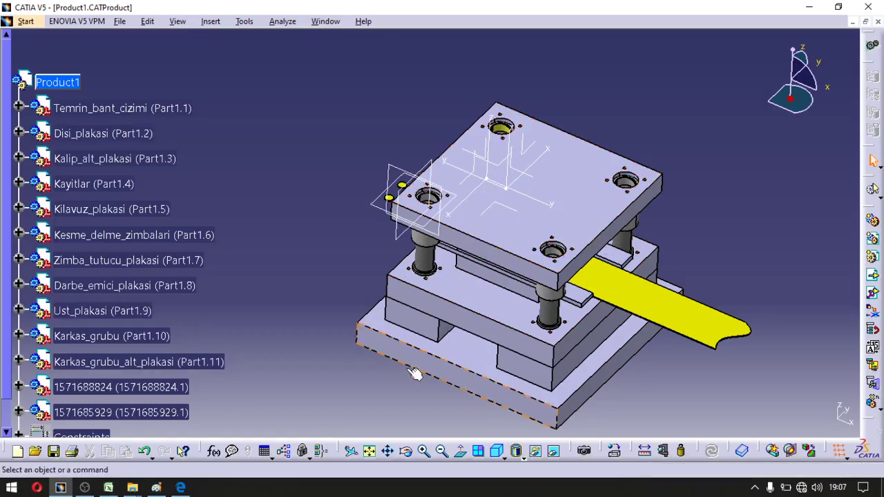
{"action": "mouse_move", "coordinate": [508, 323]}
{"action": "left_mouse_down"}
{"action": "mouse_move", "coordinate": [387, 302]}
{"action": "mouse_move", "coordinate": [301, 403]}
{"action": "left_mouse_up"}
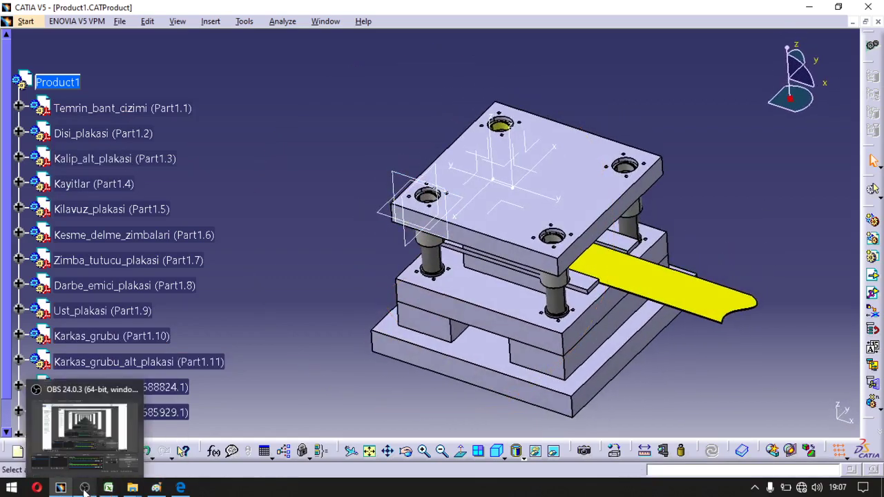
{"action": "left_click", "coordinate": [108, 488]}
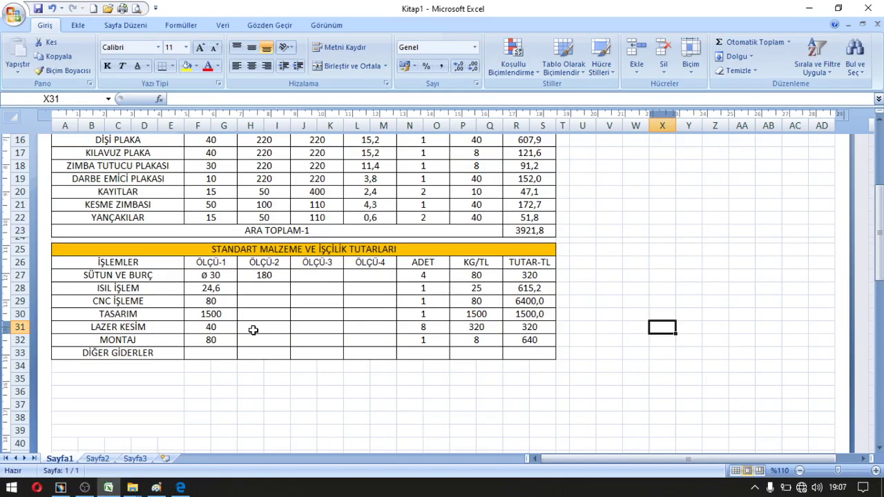
- Enter 2000 in F33 and 1 in N33 for the DİĞER GİDERLER row
{"action": "left_click", "coordinate": [198, 354]}
{"action": "type", "text": "200"}
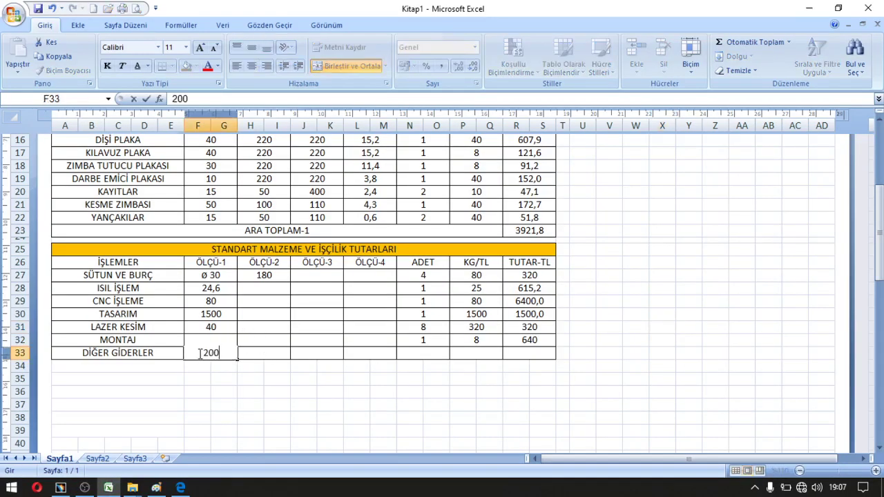
{"action": "type", "text": "0"}
{"action": "left_click", "coordinate": [498, 393]}
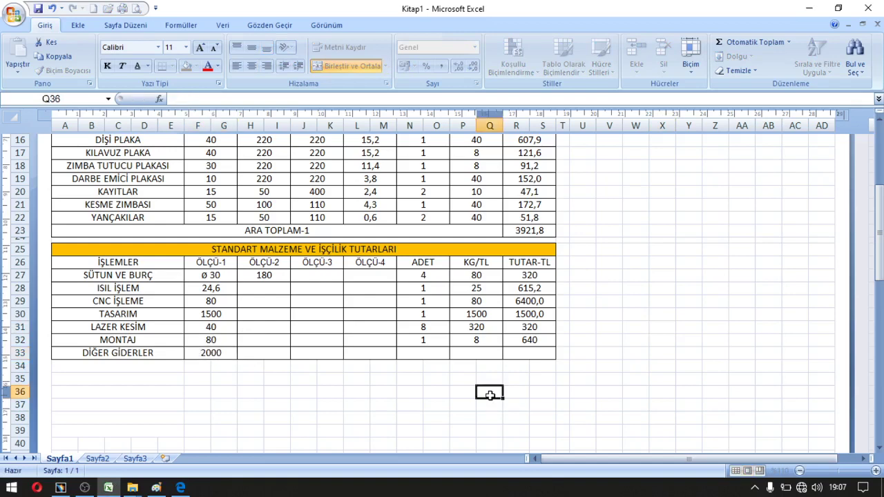
{"action": "left_click", "coordinate": [424, 352]}
{"action": "type", "text": "1"}
{"action": "left_click", "coordinate": [534, 389]}
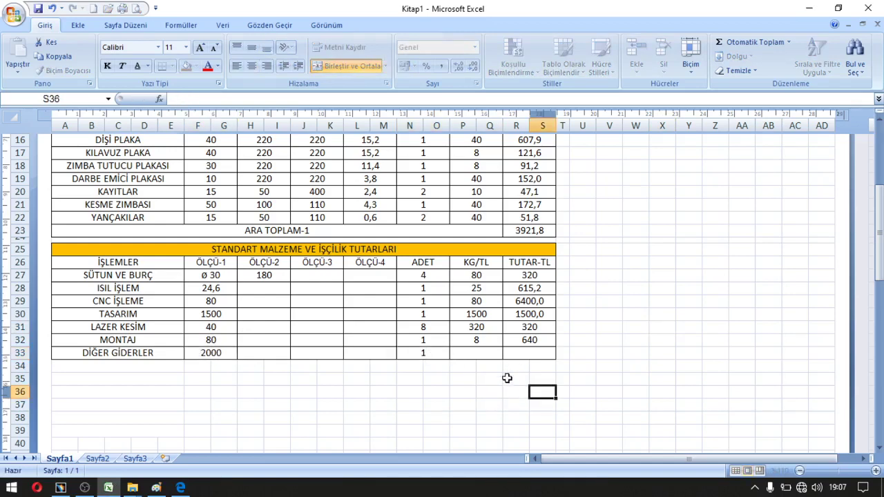
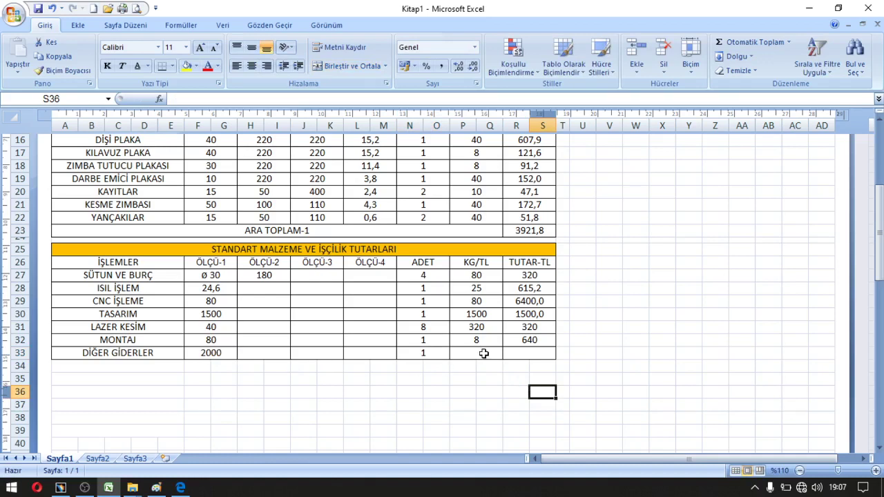
- Enter =F33 in R33 so the DİĞER GİDERLER TUTAR-TL shows 2000
{"action": "left_click", "coordinate": [511, 355]}
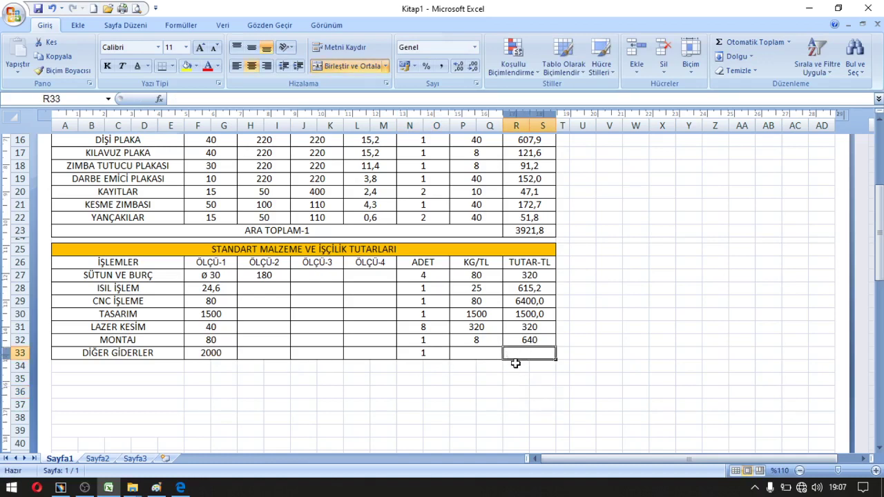
{"action": "type", "text": "="}
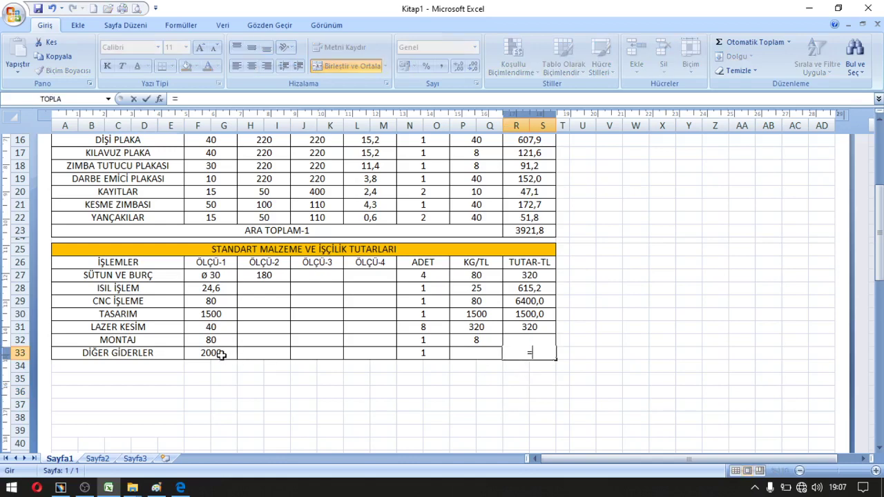
{"action": "left_click", "coordinate": [220, 356]}
{"action": "left_click", "coordinate": [617, 356]}
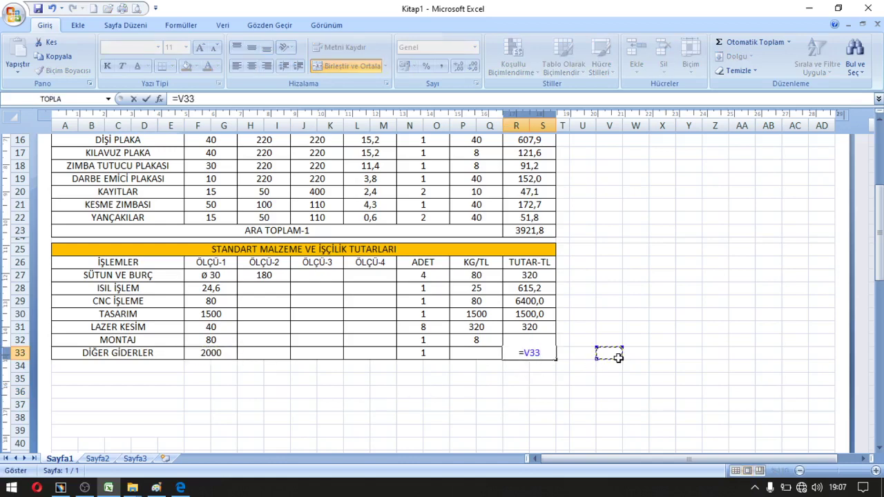
{"action": "left_click_drag", "start_coordinate": [541, 353], "coordinate": [528, 352]}
{"action": "left_click", "coordinate": [212, 353]}
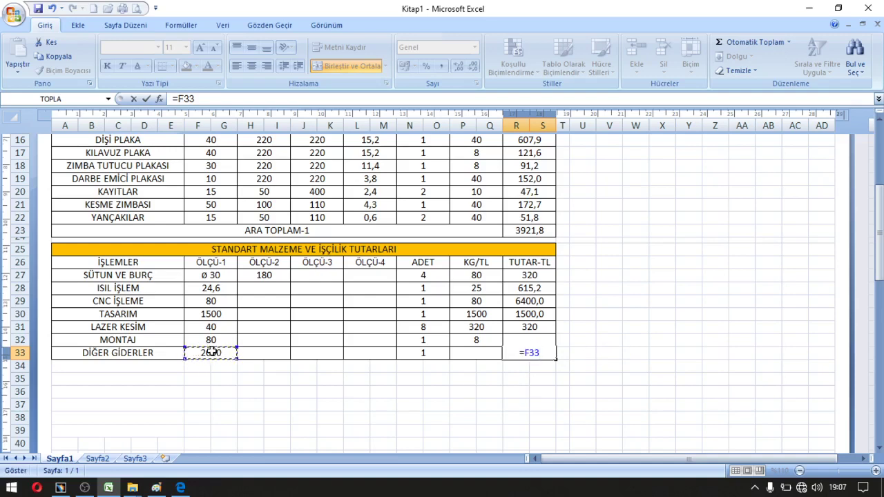
{"action": "key", "text": "Return"}
{"action": "left_click", "coordinate": [629, 366]}
{"action": "scroll", "coordinate": [566, 345], "scroll_direction": "down", "scroll_amount": 2}
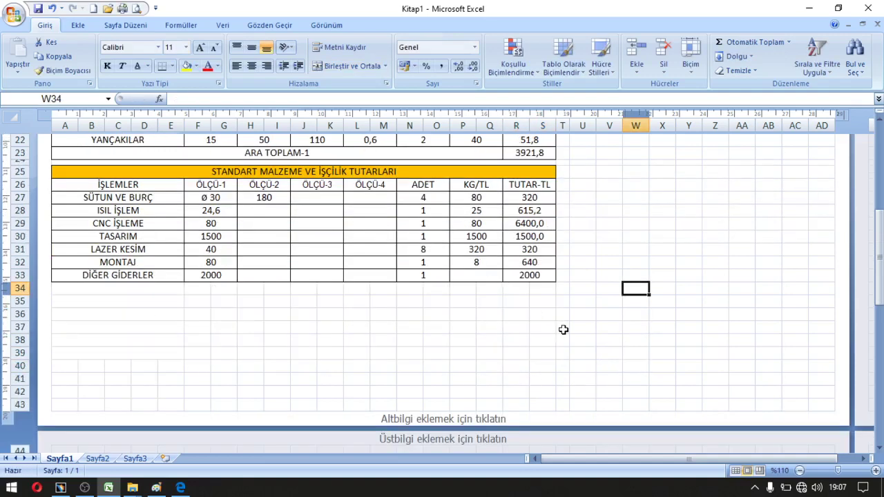
- Merge A34:Q34 and fill row 33's label and ÖLÇÜ-1 value down into row 34
{"action": "left_click_drag", "start_coordinate": [62, 288], "coordinate": [491, 290]}
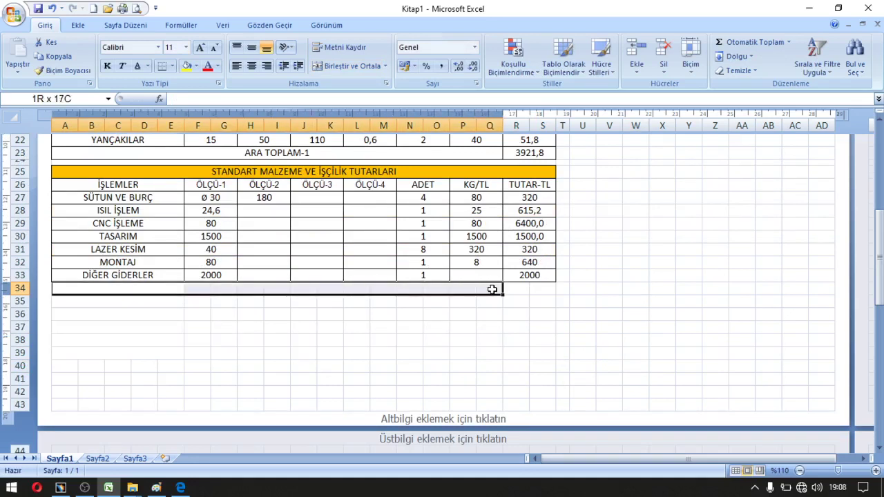
{"action": "left_click", "coordinate": [321, 65]}
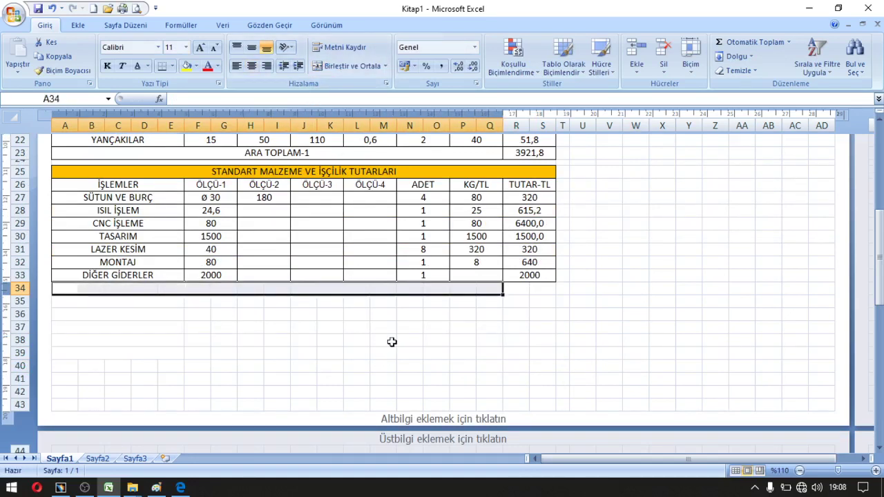
{"action": "left_click", "coordinate": [337, 329]}
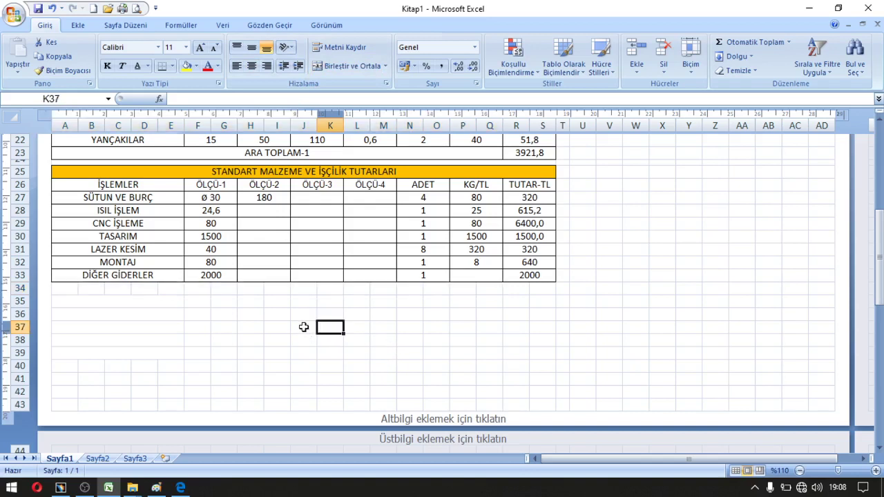
{"action": "left_click", "coordinate": [84, 276]}
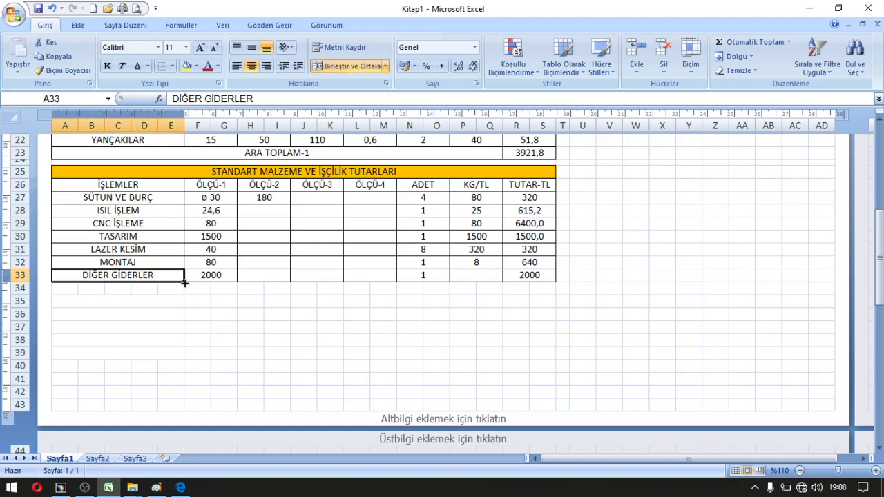
{"action": "left_click_drag", "start_coordinate": [184, 281], "coordinate": [183, 293]}
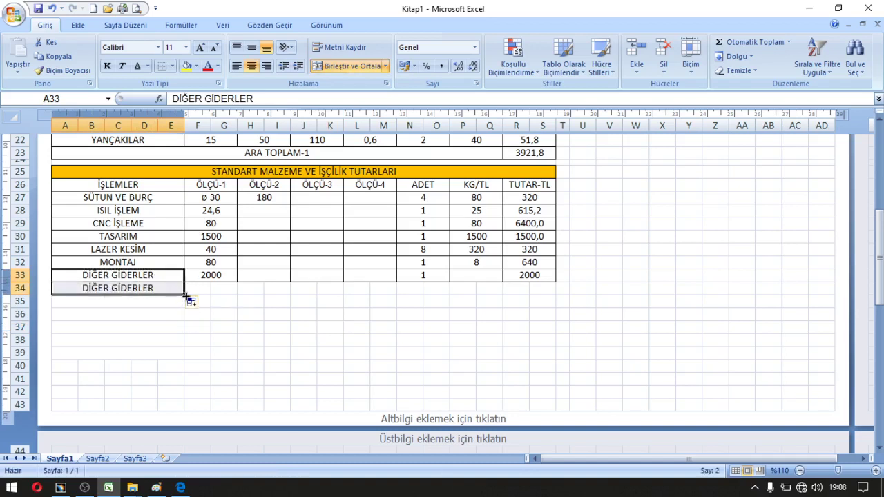
{"action": "left_click", "coordinate": [206, 277]}
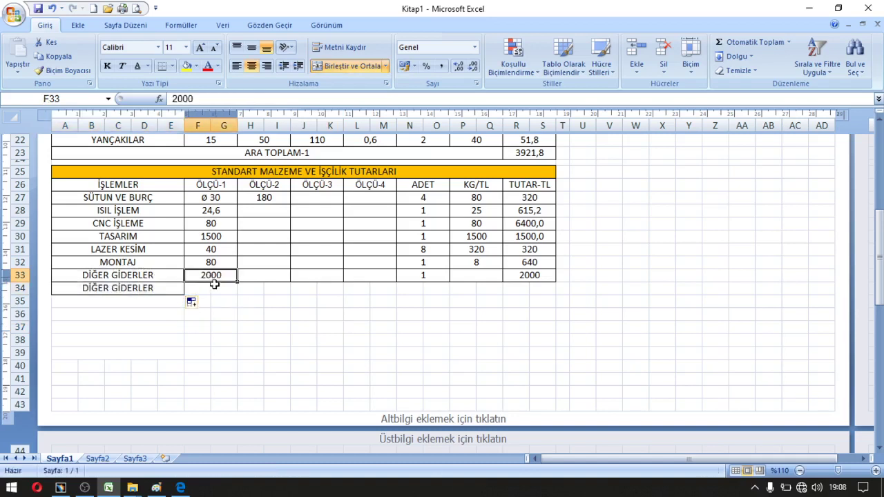
{"action": "left_click_drag", "start_coordinate": [237, 282], "coordinate": [238, 298]}
{"action": "left_click", "coordinate": [224, 327]}
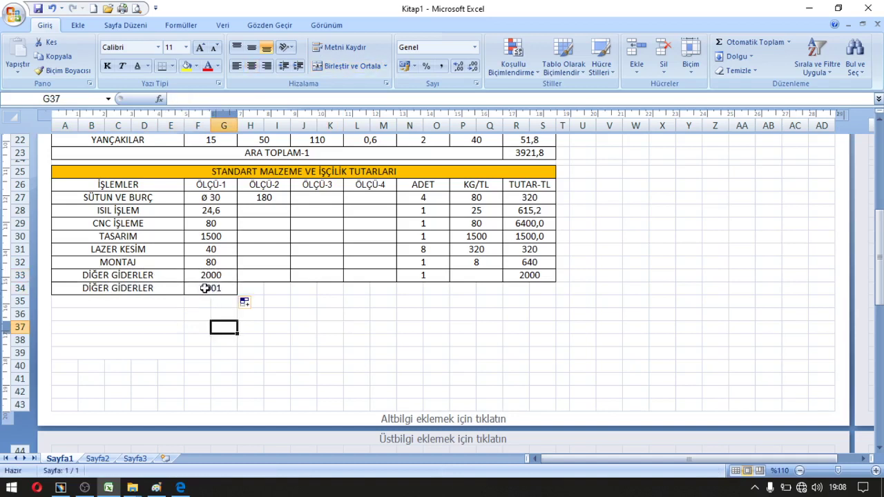
- Clear the unwanted 2001 from F34 and copy row 33's cell layout across row 34
{"action": "left_click", "coordinate": [195, 288]}
{"action": "key", "text": "Delete"}
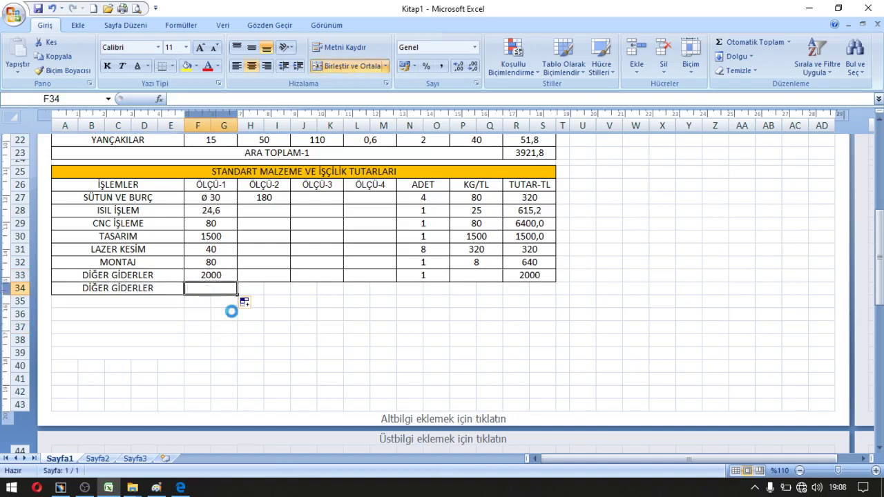
{"action": "left_click", "coordinate": [253, 313]}
{"action": "left_click", "coordinate": [227, 288]}
{"action": "left_click_drag", "start_coordinate": [237, 295], "coordinate": [533, 296]}
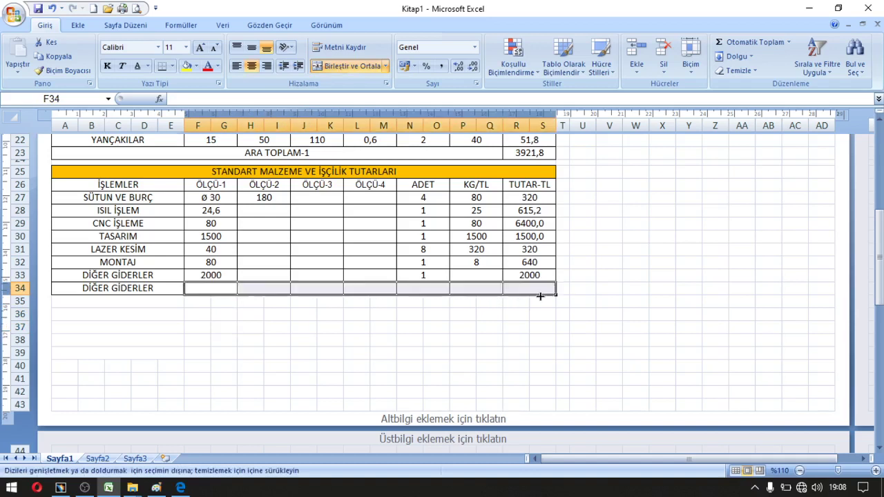
{"action": "left_click", "coordinate": [490, 314]}
- Label row 34 BAĞLANTI ELEMANLARI with ÖLÇÜ-1 300 and ADET 1
{"action": "left_click", "coordinate": [114, 290]}
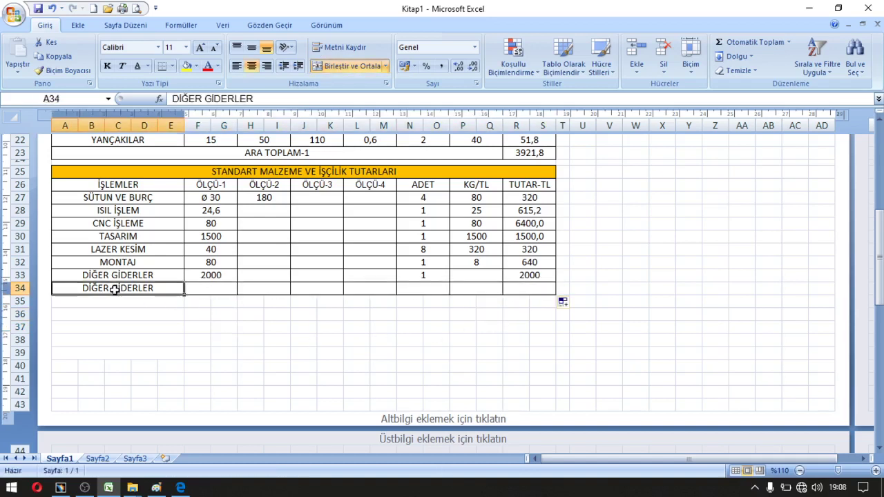
{"action": "type", "text": "BAĞLAN"}
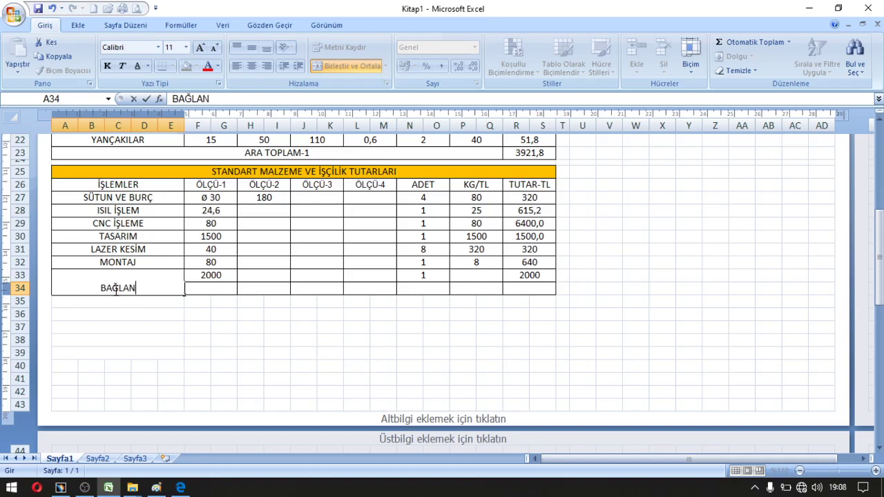
{"action": "type", "text": "TI ELEMA"}
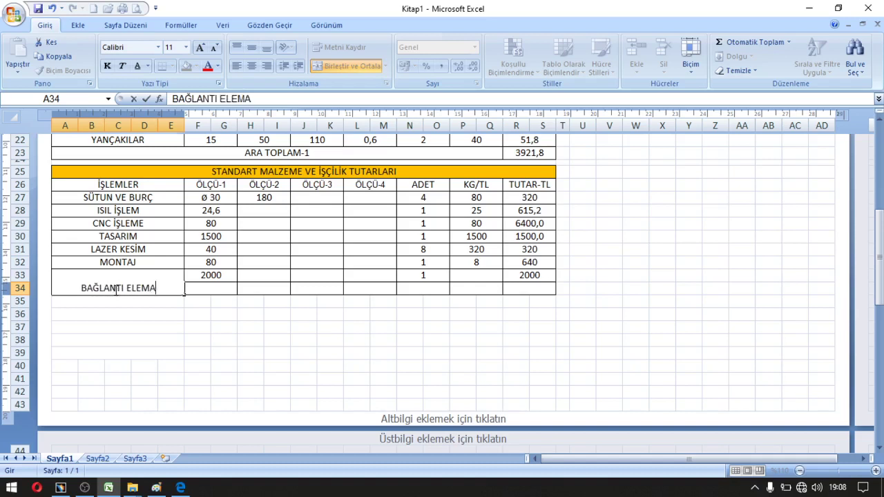
{"action": "type", "text": "NLARI"}
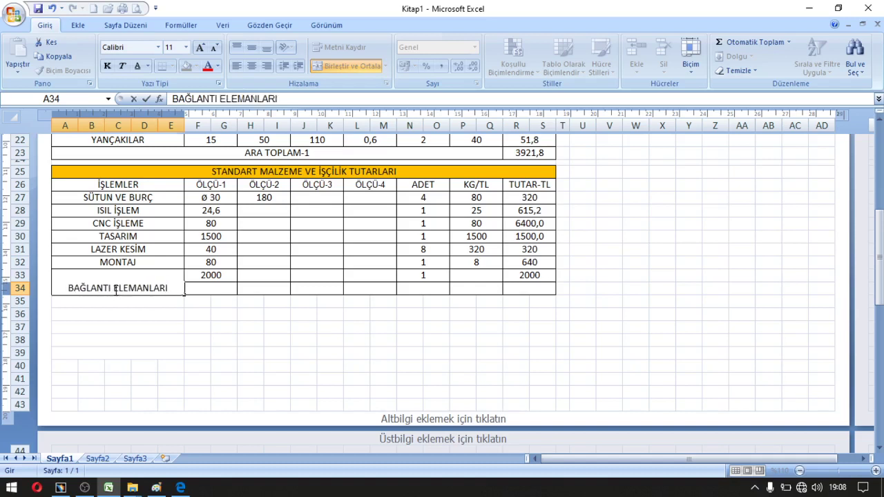
{"action": "left_click", "coordinate": [225, 327]}
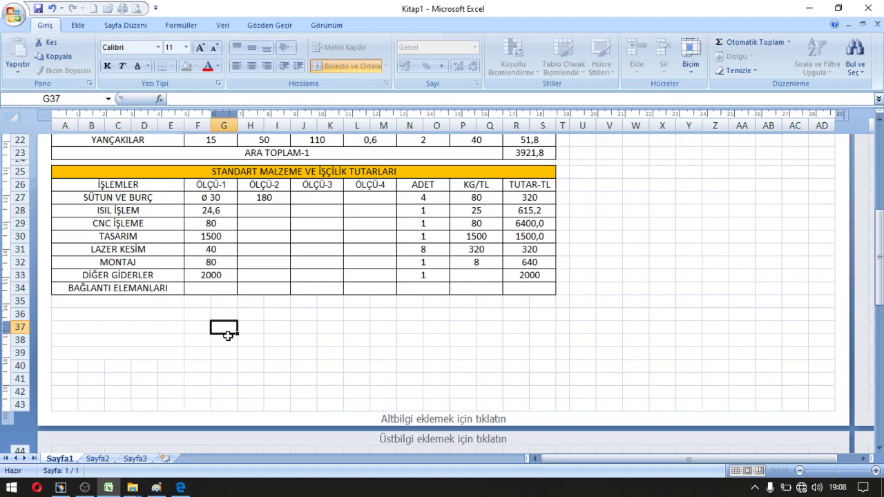
{"action": "left_click", "coordinate": [211, 289]}
{"action": "type", "text": "300"}
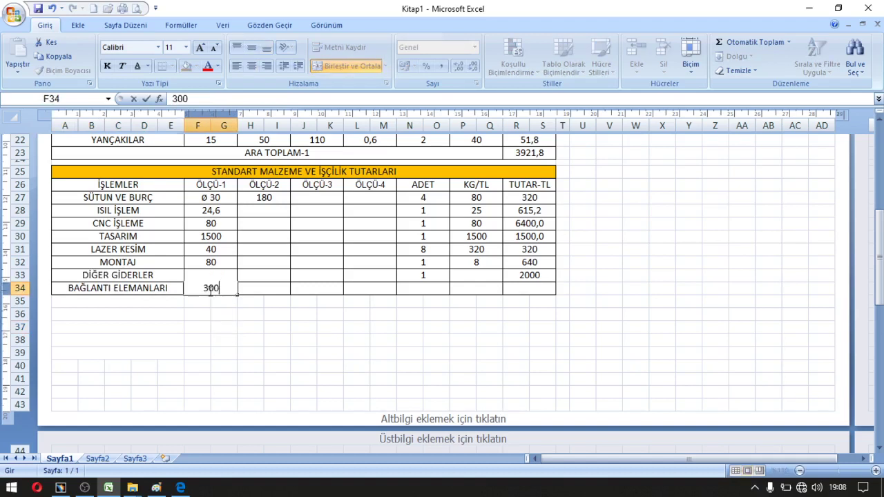
{"action": "left_click", "coordinate": [435, 364]}
{"action": "left_click", "coordinate": [426, 287]}
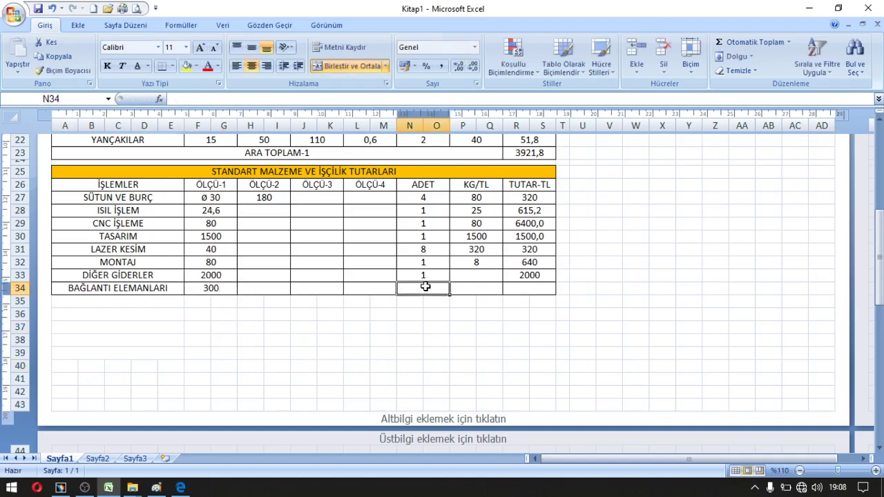
{"action": "type", "text": "1"}
{"action": "left_click", "coordinate": [436, 339]}
- Enter =N34*F34 in R34 so the BAĞLANTI ELEMANLARI total shows 300
{"action": "left_click", "coordinate": [515, 289]}
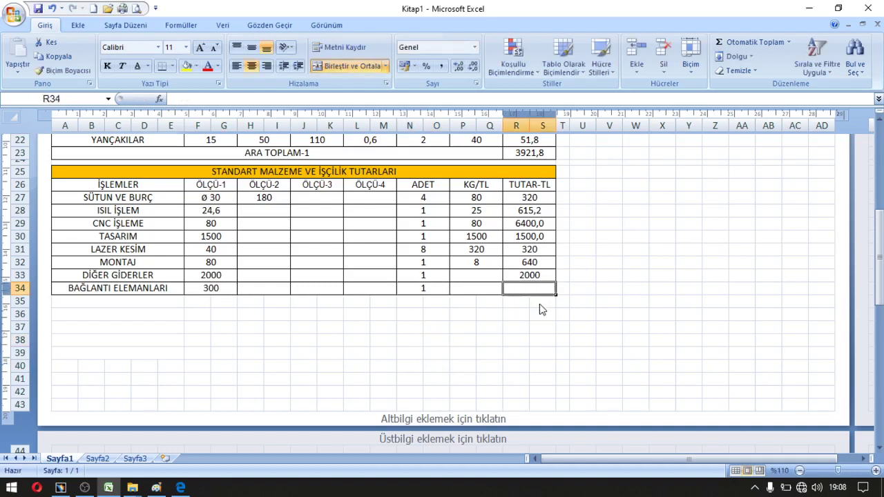
{"action": "type", "text": "="}
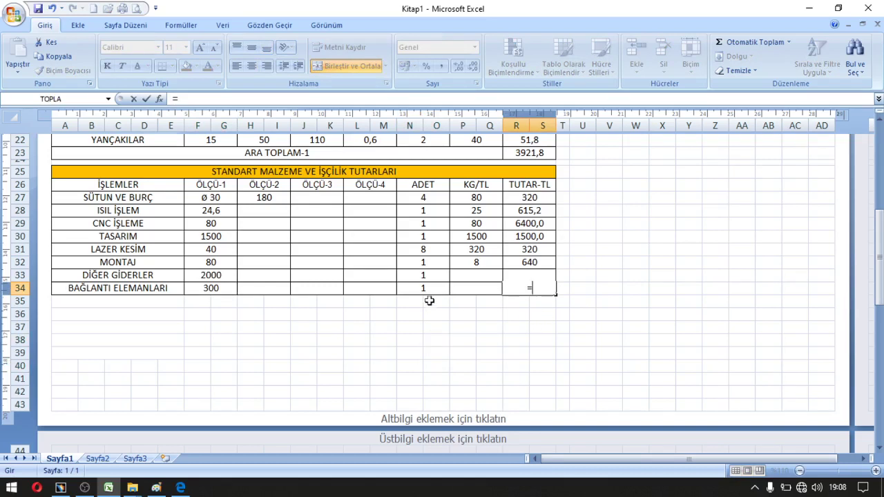
{"action": "left_click", "coordinate": [425, 287]}
{"action": "type", "text": "*"}
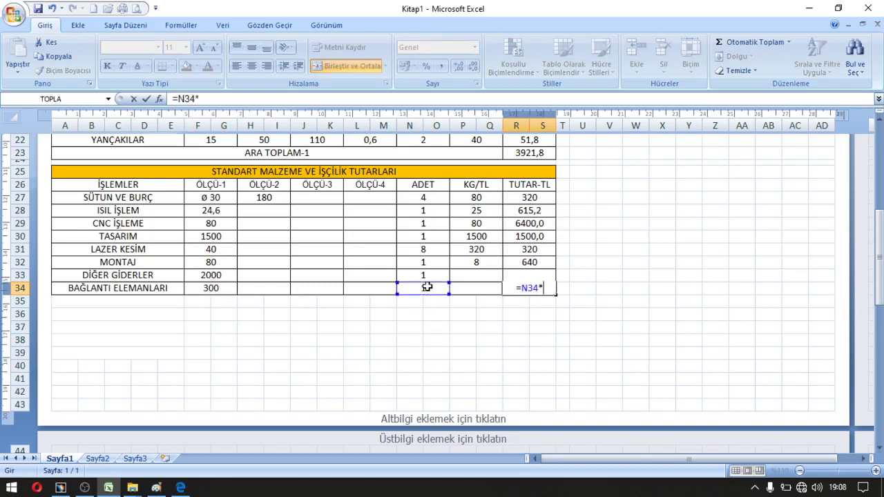
{"action": "left_click", "coordinate": [209, 288]}
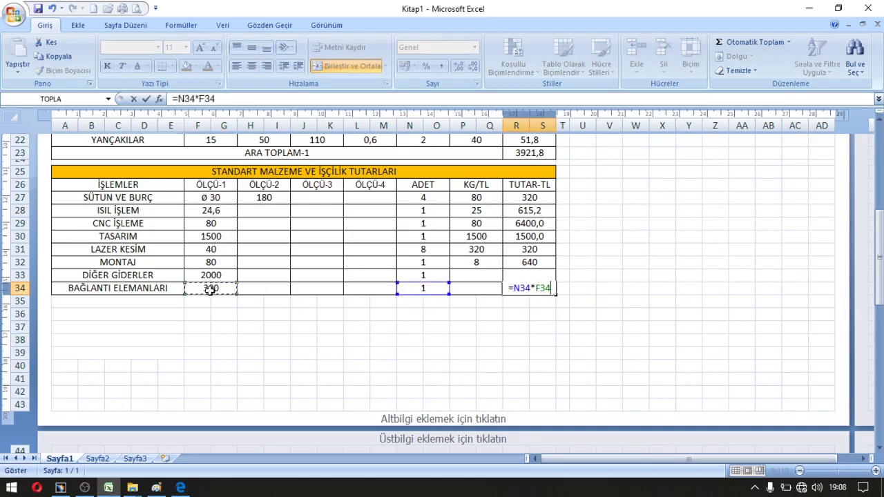
{"action": "key", "text": "Return"}
{"action": "left_click", "coordinate": [241, 338]}
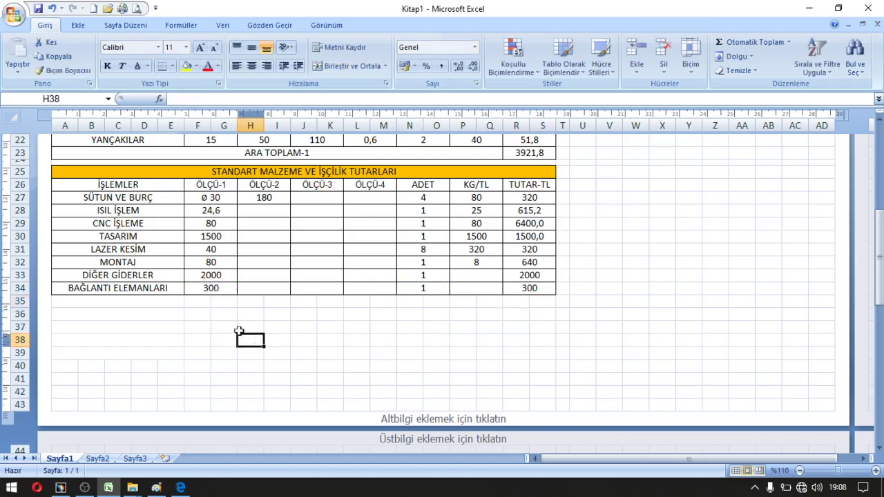
- Merge A35:Q35 and label it ARA TOPLAM-2
{"action": "left_click_drag", "start_coordinate": [65, 302], "coordinate": [495, 302]}
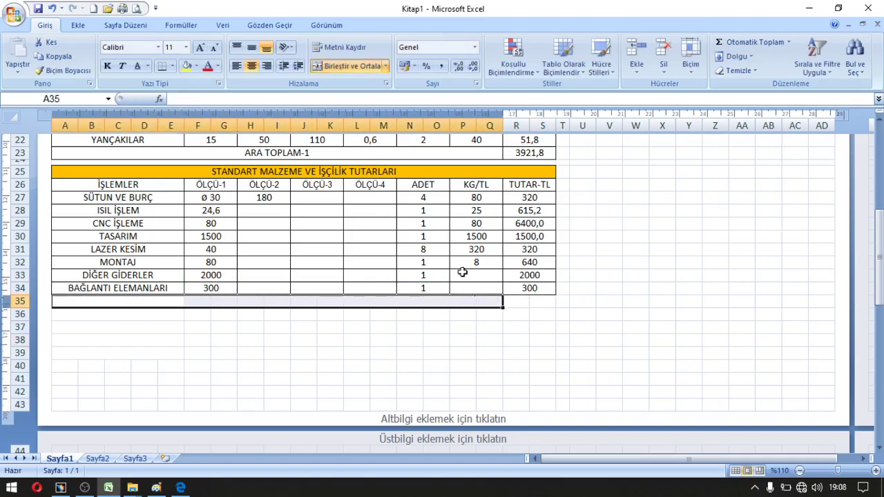
{"action": "left_click", "coordinate": [326, 69]}
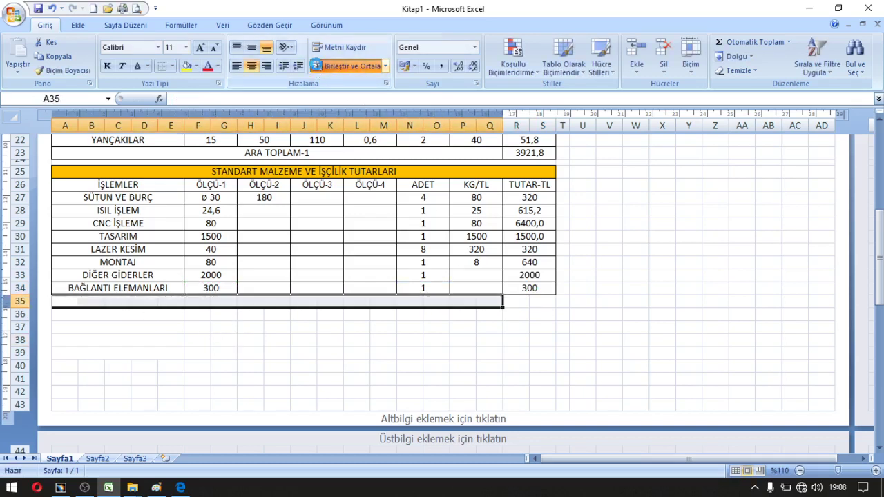
{"action": "left_click", "coordinate": [514, 303]}
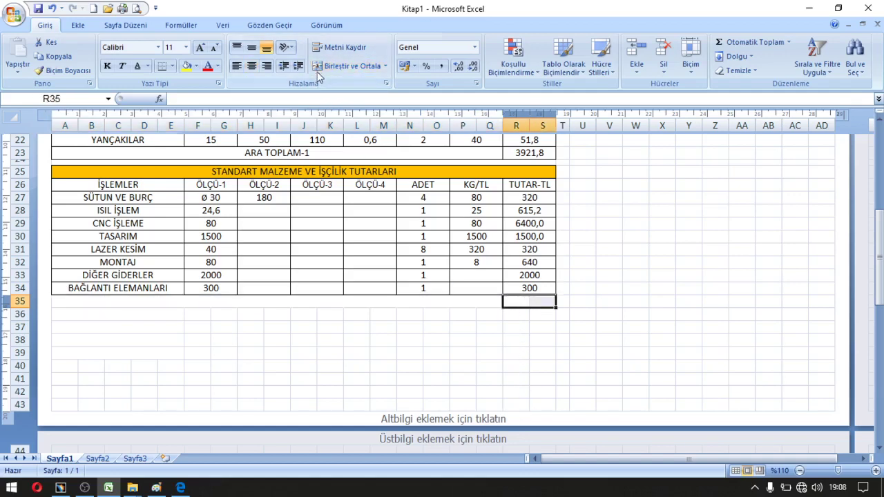
{"action": "left_click", "coordinate": [373, 302]}
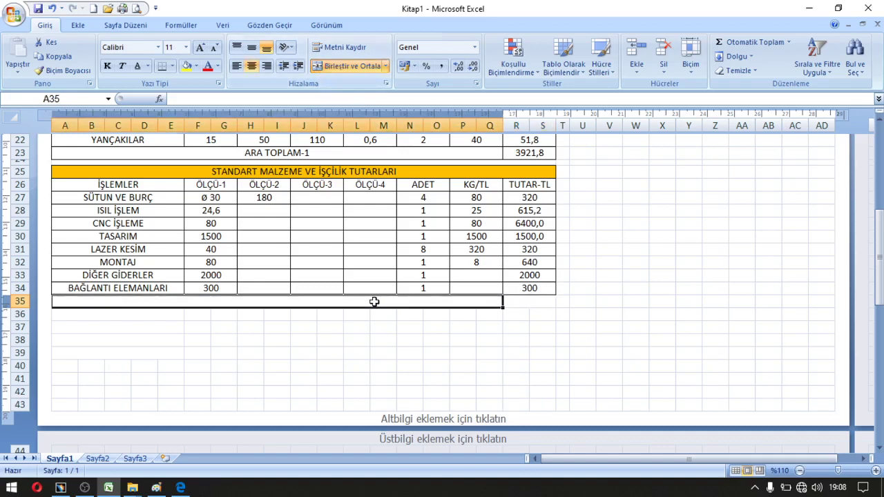
{"action": "type", "text": "ARA "}
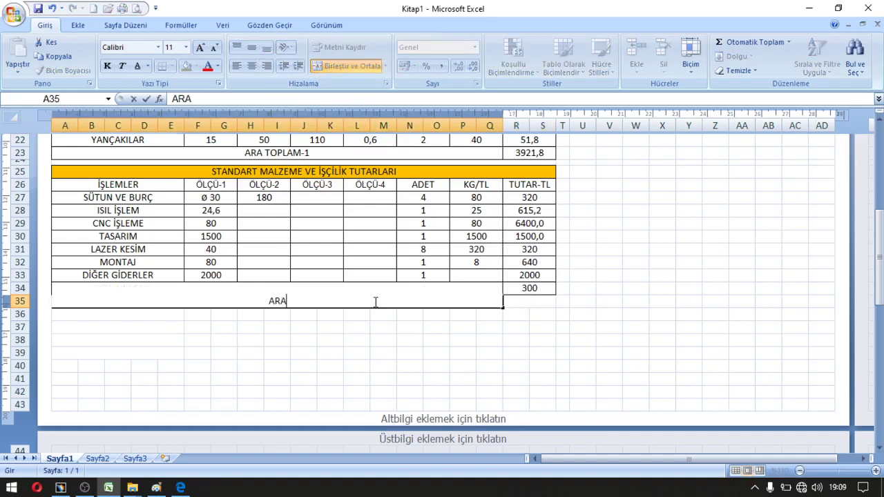
{"action": "type", "text": "TOPLAM"}
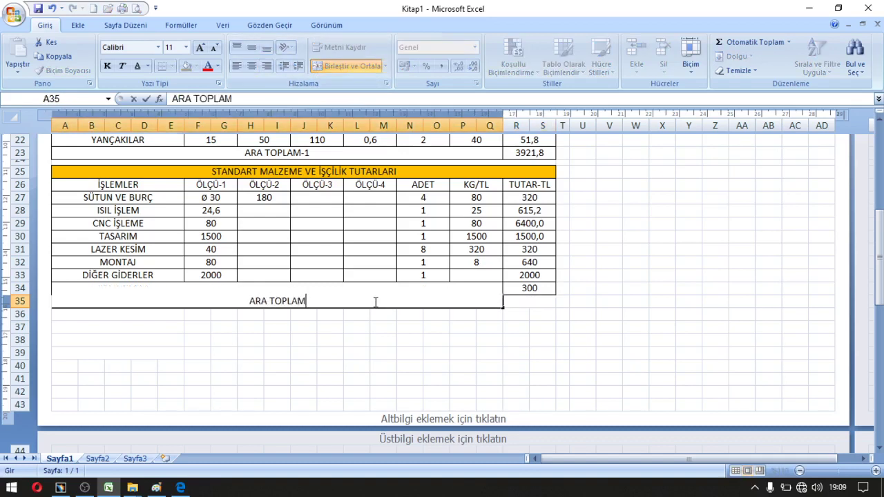
{"action": "type", "text": "-2"}
{"action": "left_click", "coordinate": [376, 358]}
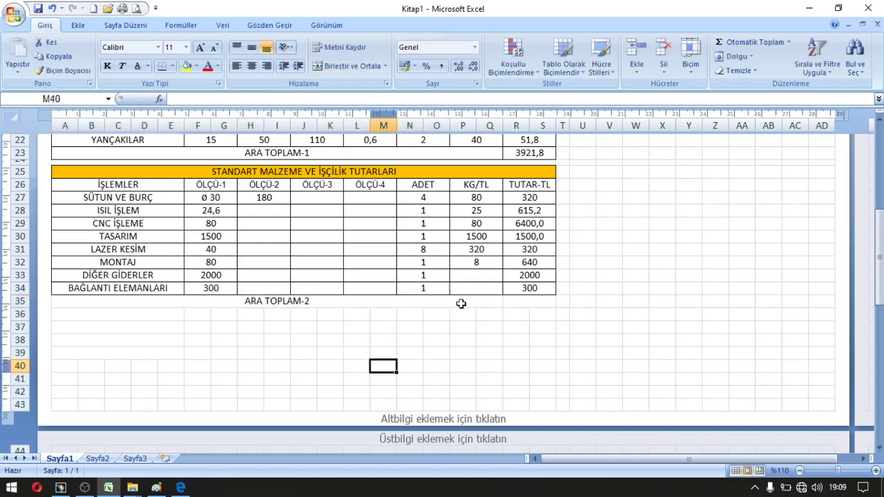
- Add left, bottom, inner vertical and right borders to the ARA TOPLAM-2 row
{"action": "left_click_drag", "start_coordinate": [462, 304], "coordinate": [526, 303]}
{"action": "right_click", "coordinate": [526, 304]}
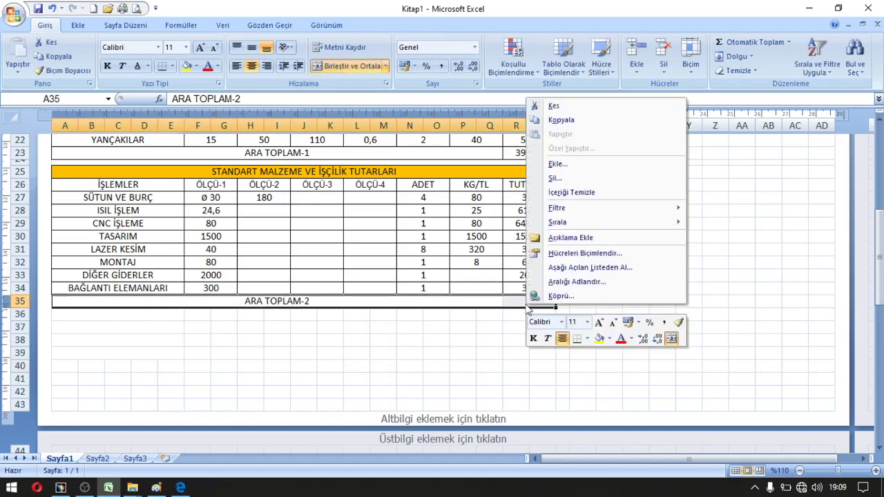
{"action": "left_click", "coordinate": [574, 255]}
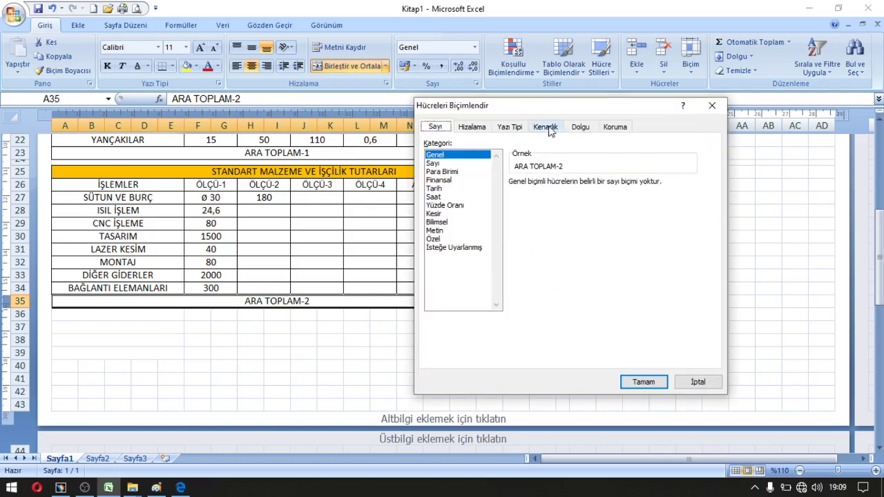
{"action": "left_click", "coordinate": [545, 129]}
{"action": "left_click", "coordinate": [548, 248]}
{"action": "left_click", "coordinate": [558, 264]}
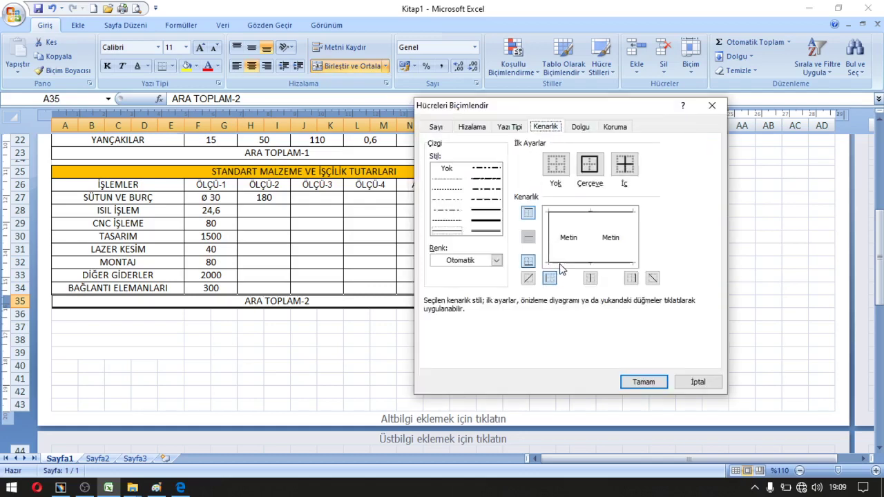
{"action": "left_click", "coordinate": [590, 278]}
{"action": "left_click", "coordinate": [634, 250]}
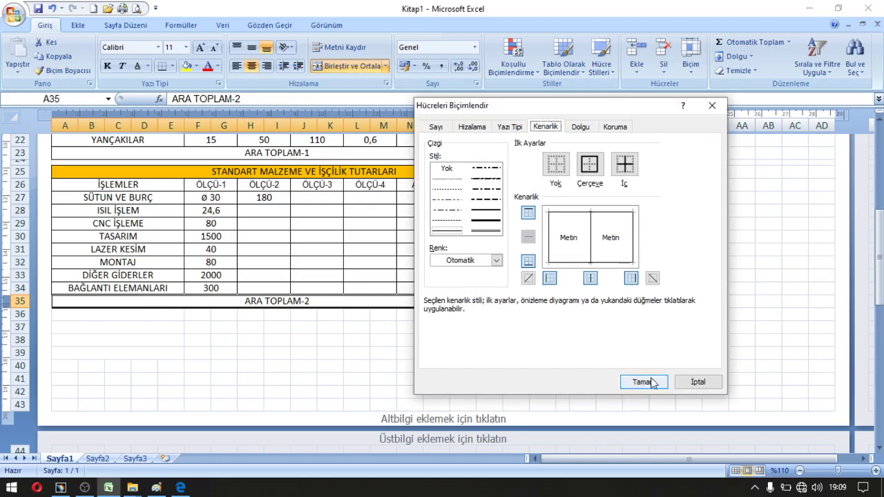
{"action": "left_click", "coordinate": [643, 382]}
{"action": "left_click", "coordinate": [583, 392]}
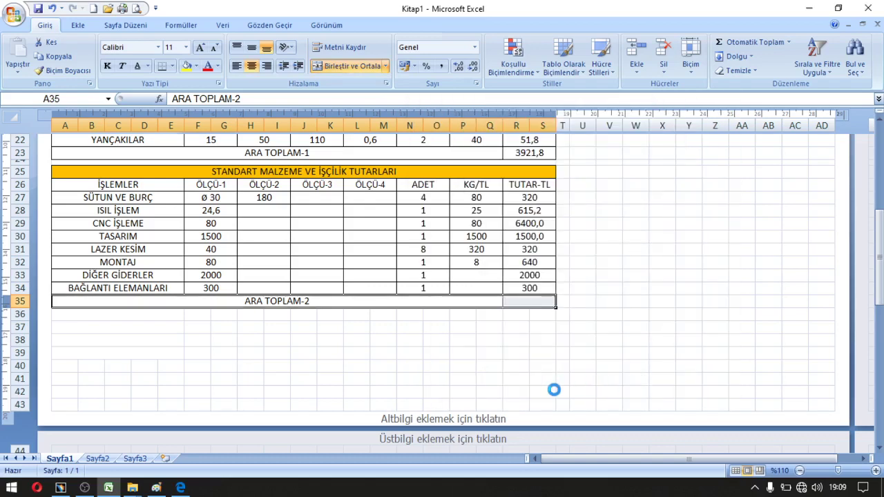
{"action": "left_click", "coordinate": [518, 302]}
- Enter =TOPLA(R27:R34) in R35, giving an ARA TOPLAM-2 total of 12095,244
{"action": "type", "text": "="}
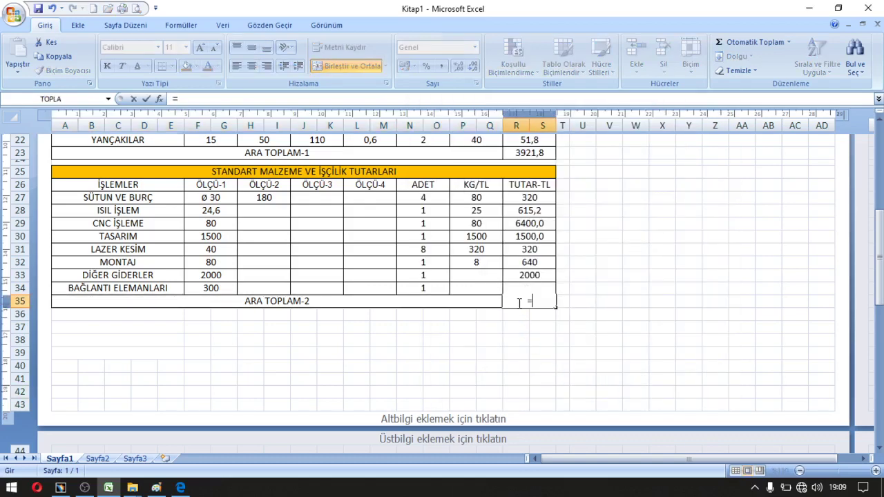
{"action": "type", "text": "TOP"}
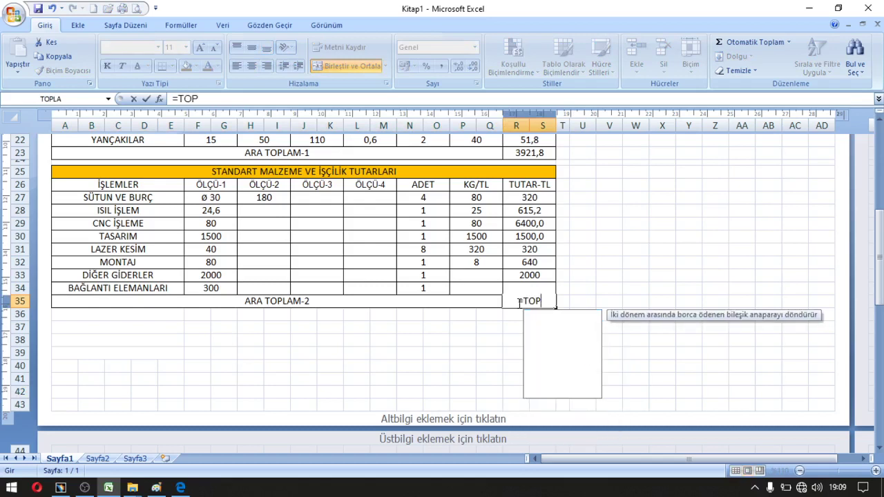
{"action": "type", "text": "LA("}
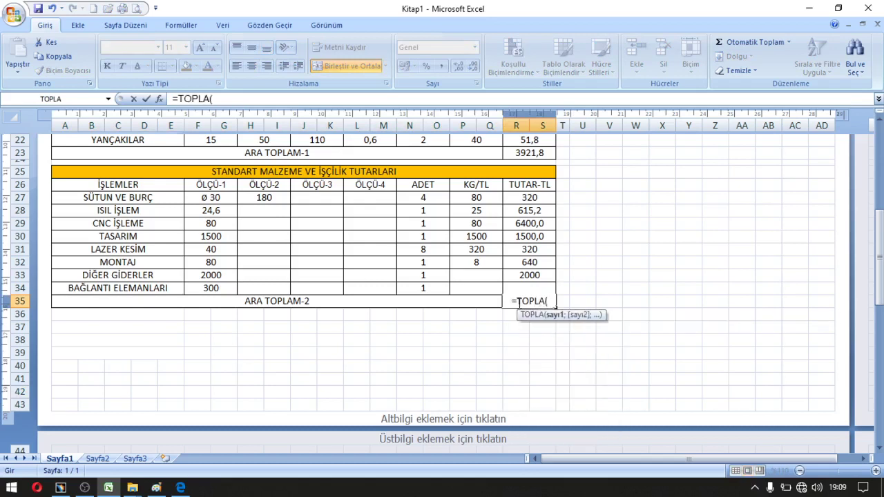
{"action": "left_click", "coordinate": [532, 198]}
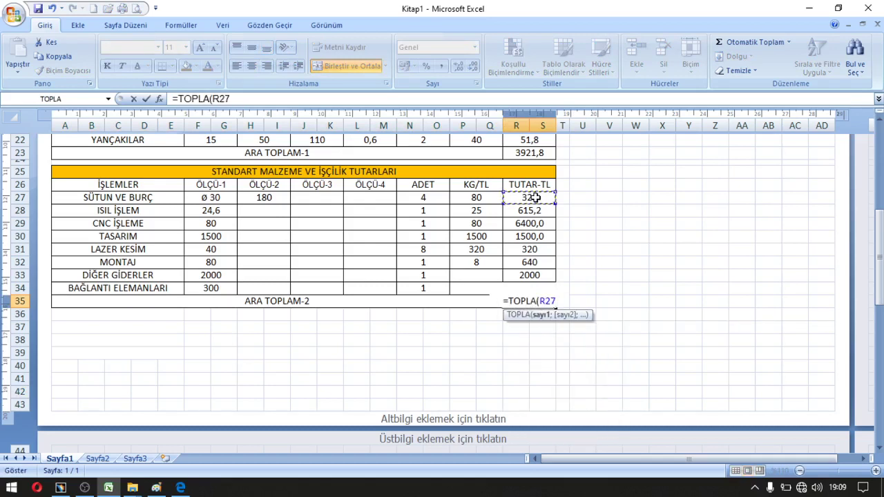
{"action": "left_click_drag", "start_coordinate": [536, 197], "coordinate": [535, 238]}
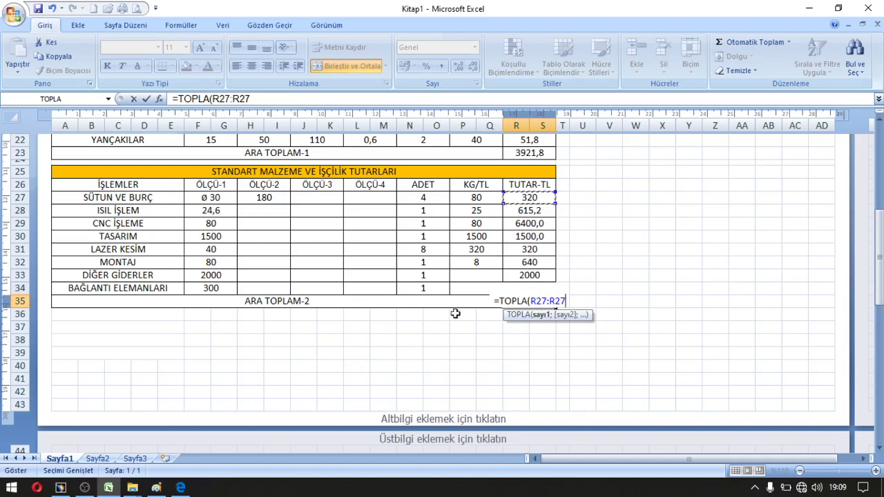
{"action": "left_click_drag", "start_coordinate": [566, 301], "coordinate": [556, 302]}
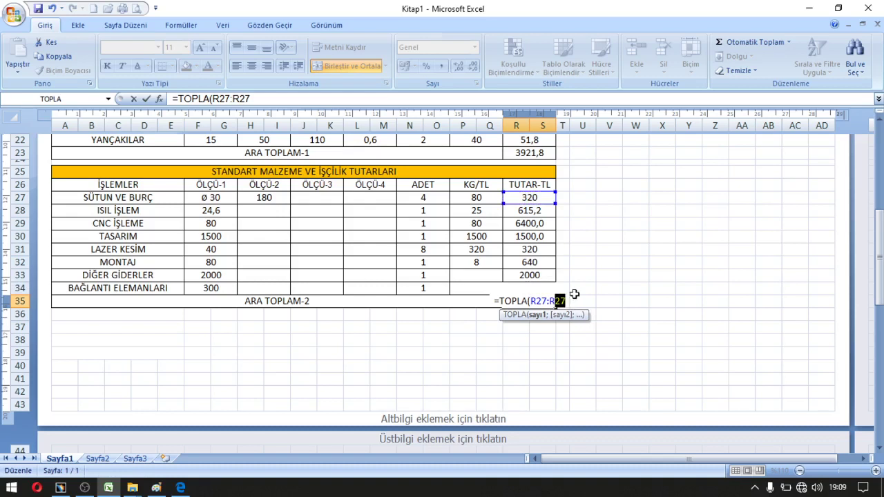
{"action": "type", "text": "34"}
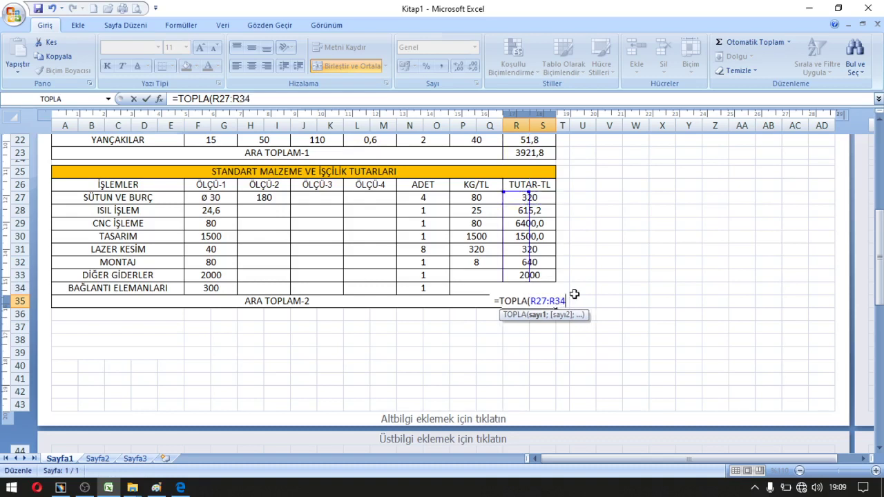
{"action": "type", "text": ")"}
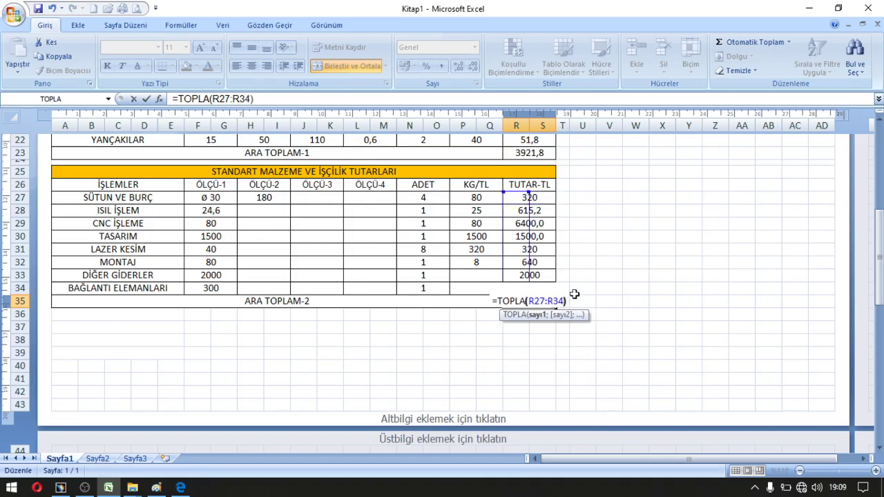
{"action": "key", "text": "Return"}
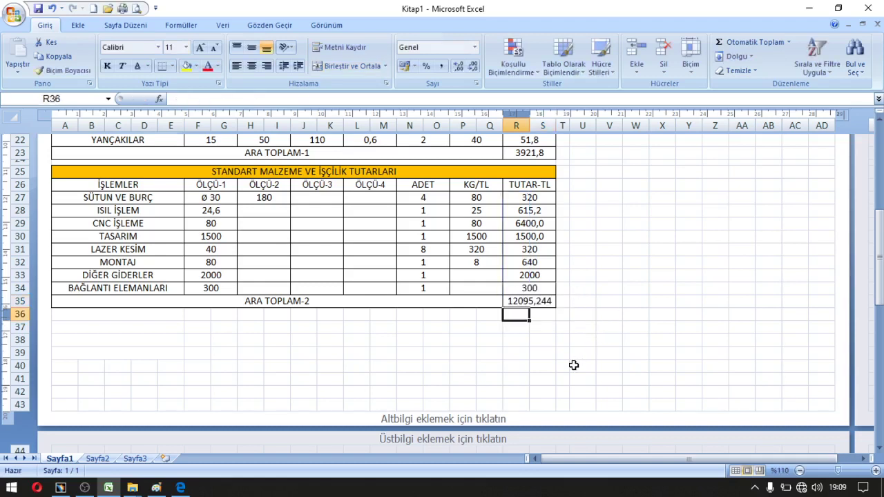
- Format R35 as a number with one decimal place so it shows 12095,2
{"action": "left_click", "coordinate": [545, 306]}
{"action": "right_click", "coordinate": [545, 307]}
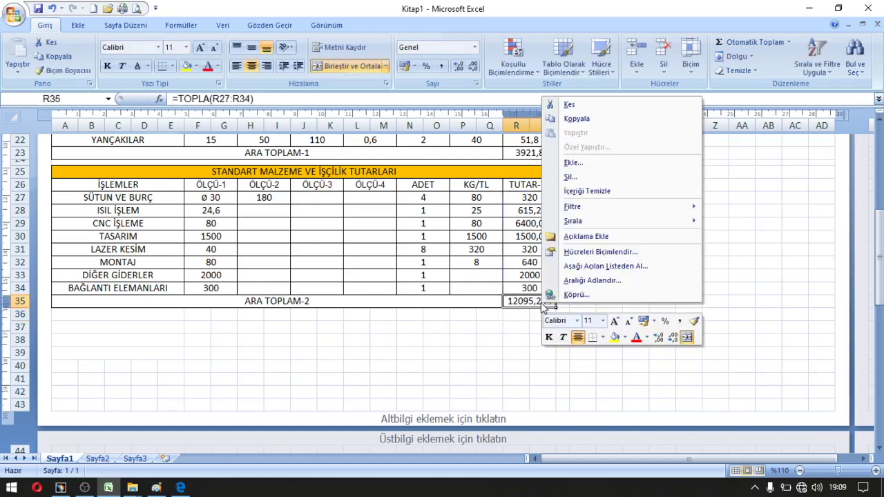
{"action": "left_click", "coordinate": [601, 252]}
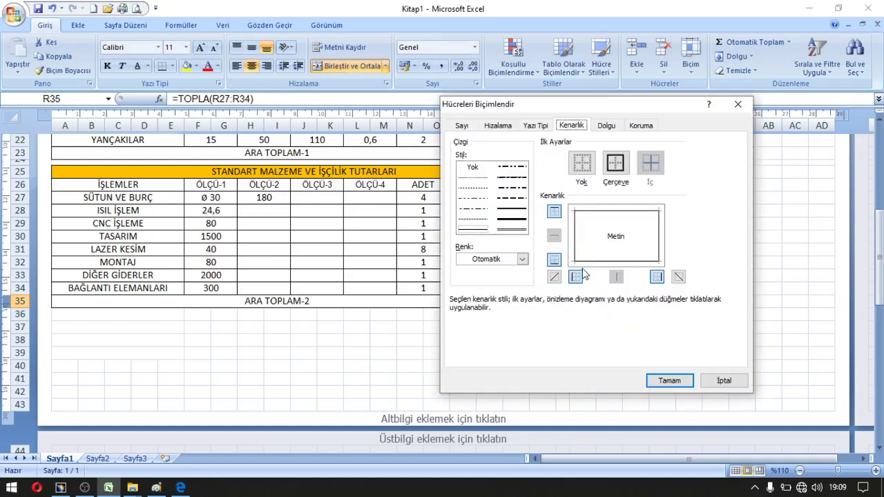
{"action": "left_click", "coordinate": [462, 125]}
{"action": "left_click", "coordinate": [487, 163]}
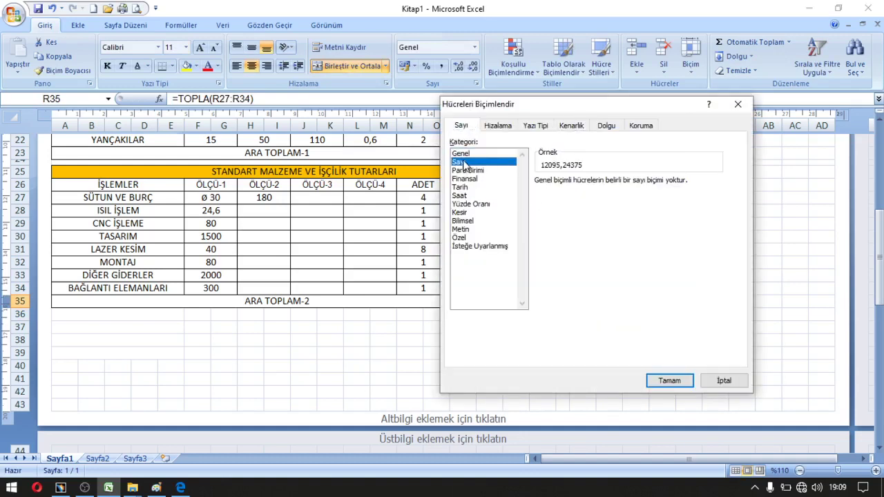
{"action": "left_click", "coordinate": [646, 185]}
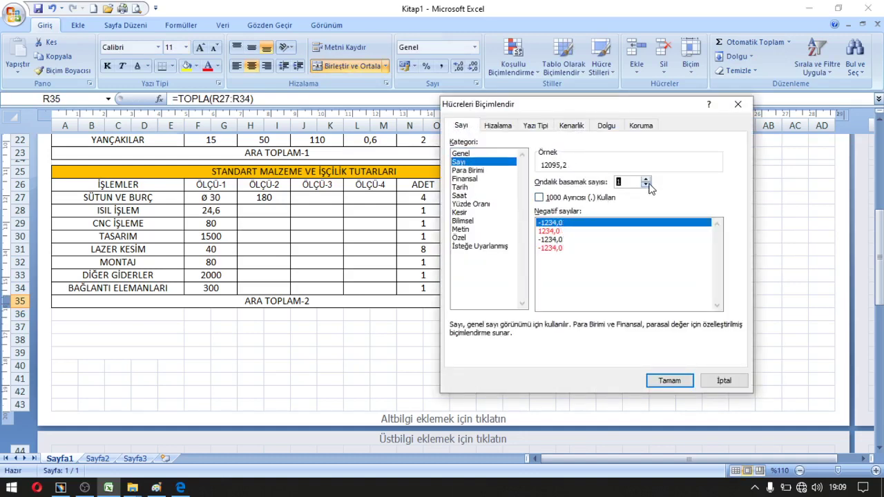
{"action": "left_click", "coordinate": [669, 381]}
{"action": "left_click", "coordinate": [660, 379]}
{"action": "left_click", "coordinate": [582, 328]}
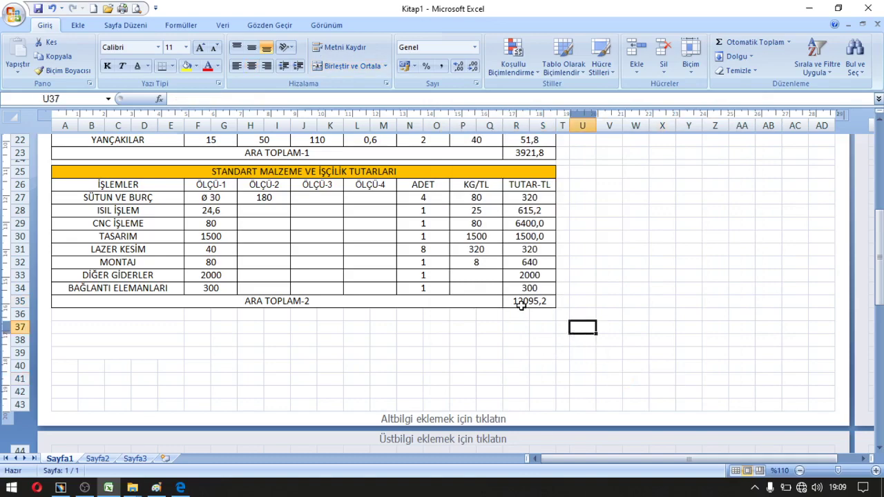
- Check the sheet's printed layout in print preview, then close it
{"action": "scroll", "coordinate": [521, 306], "scroll_direction": "down", "scroll_amount": 1}
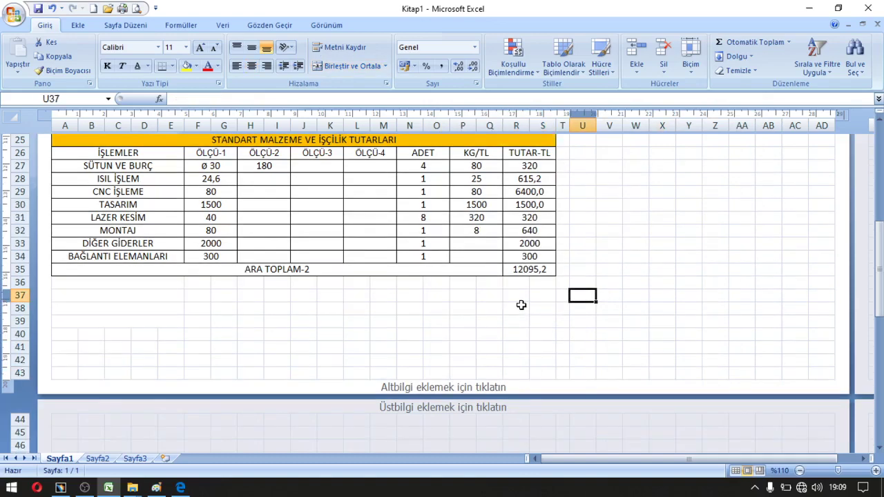
{"action": "scroll", "coordinate": [521, 305], "scroll_direction": "up", "scroll_amount": 6}
{"action": "scroll", "coordinate": [521, 305], "scroll_direction": "up", "scroll_amount": 3}
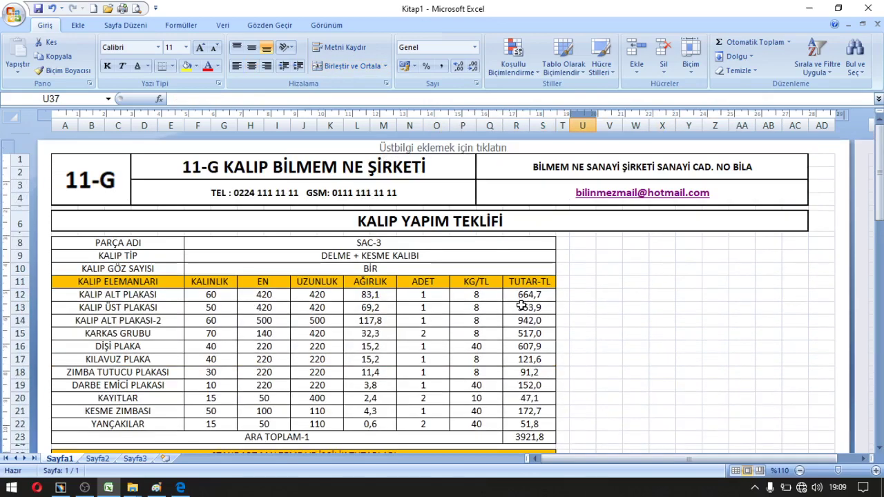
{"action": "left_click", "coordinate": [137, 8]}
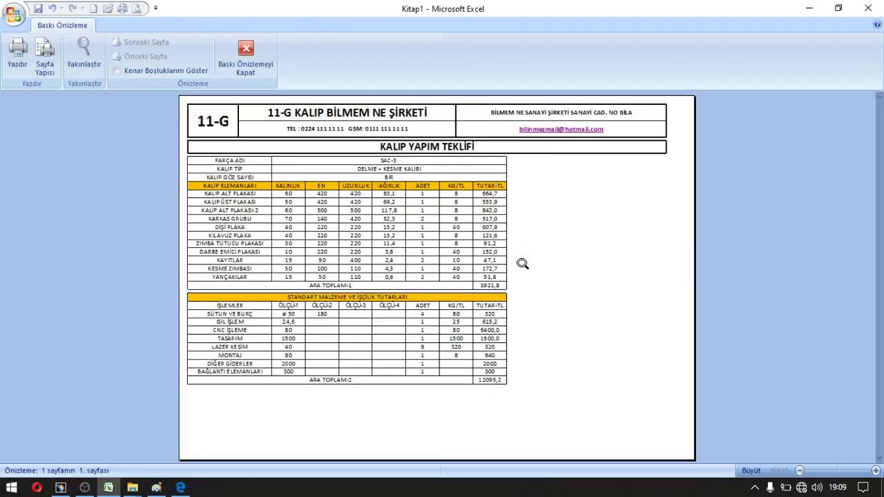
{"action": "left_click", "coordinate": [245, 55]}
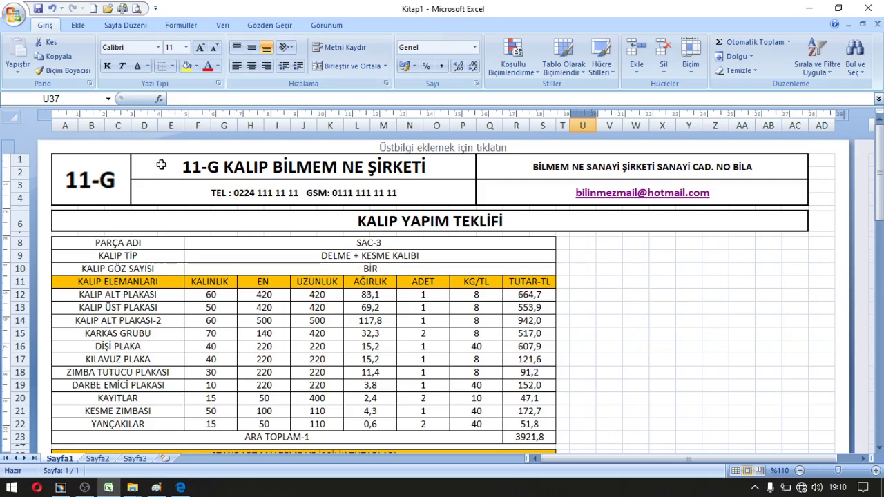
- Fill the company name and address header cells orange
{"action": "left_click_drag", "start_coordinate": [161, 164], "coordinate": [602, 166]}
{"action": "right_click", "coordinate": [602, 165]}
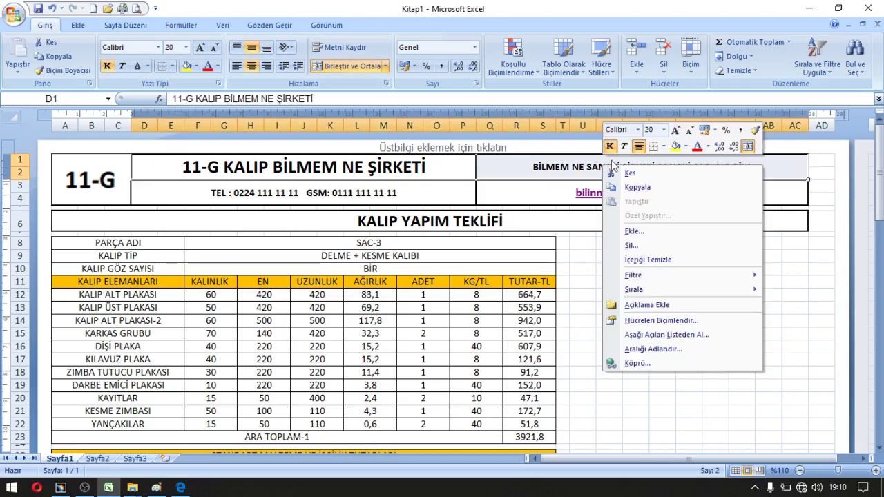
{"action": "left_click", "coordinate": [653, 321]}
{"action": "left_click", "coordinate": [663, 196]}
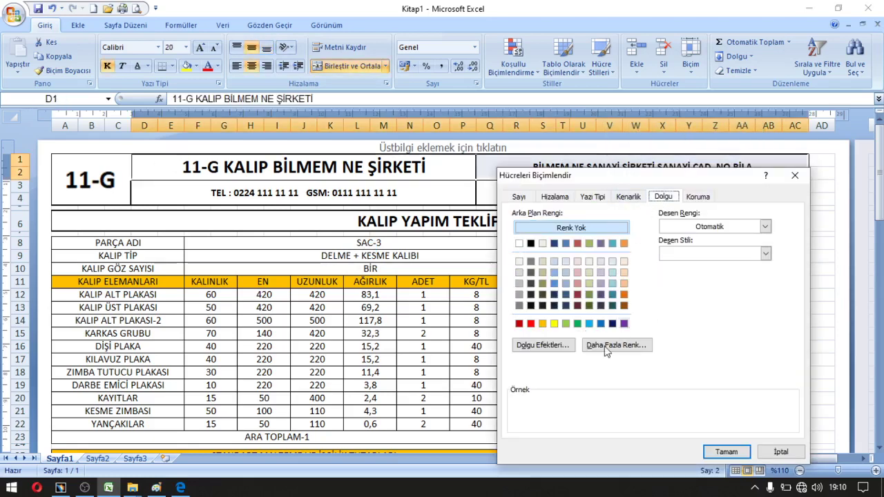
{"action": "left_click", "coordinate": [543, 323]}
{"action": "left_click", "coordinate": [727, 452]}
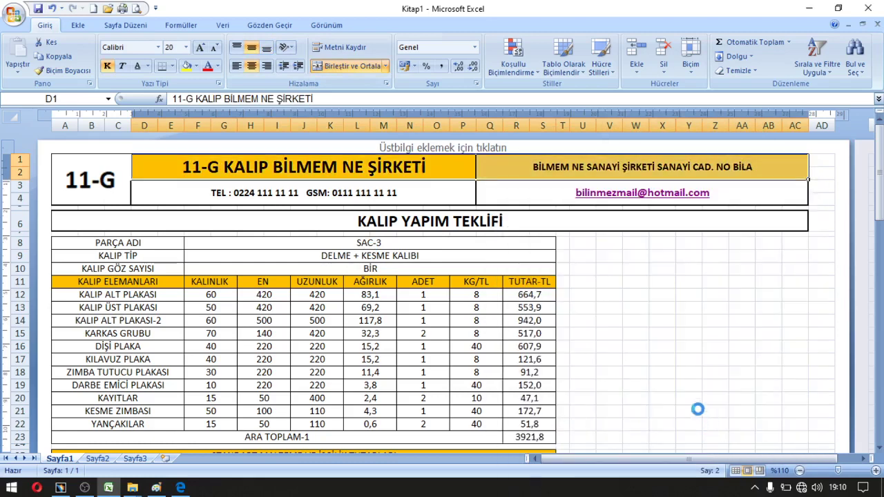
{"action": "left_click", "coordinate": [701, 420]}
- Fill the contact details rows 3–4 light green
{"action": "left_click_drag", "start_coordinate": [292, 190], "coordinate": [756, 193]}
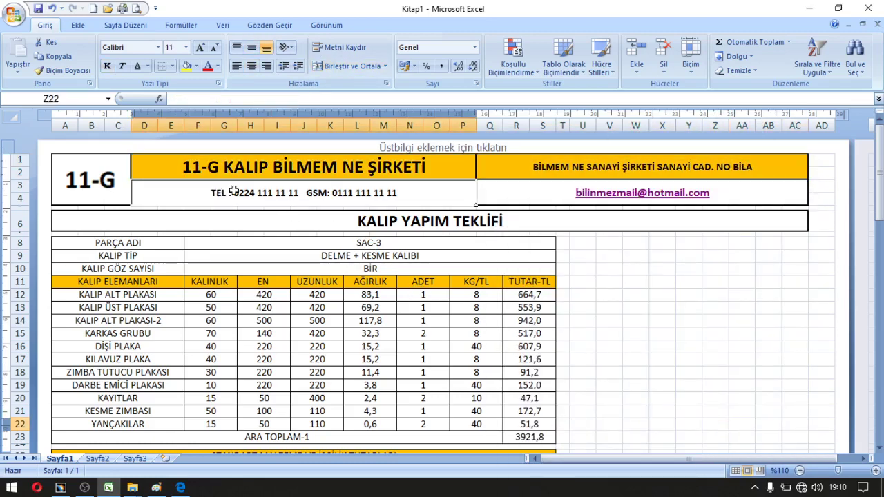
{"action": "right_click", "coordinate": [755, 193]}
{"action": "left_click", "coordinate": [769, 335]}
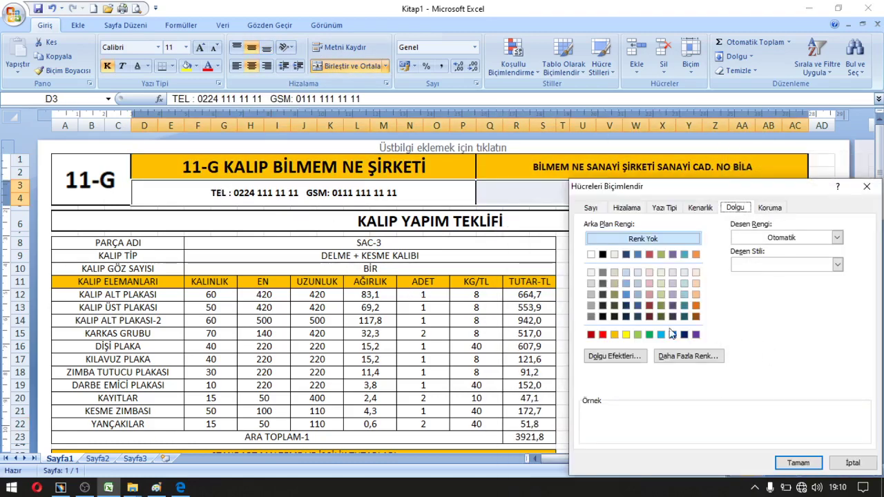
{"action": "left_click", "coordinate": [638, 334]}
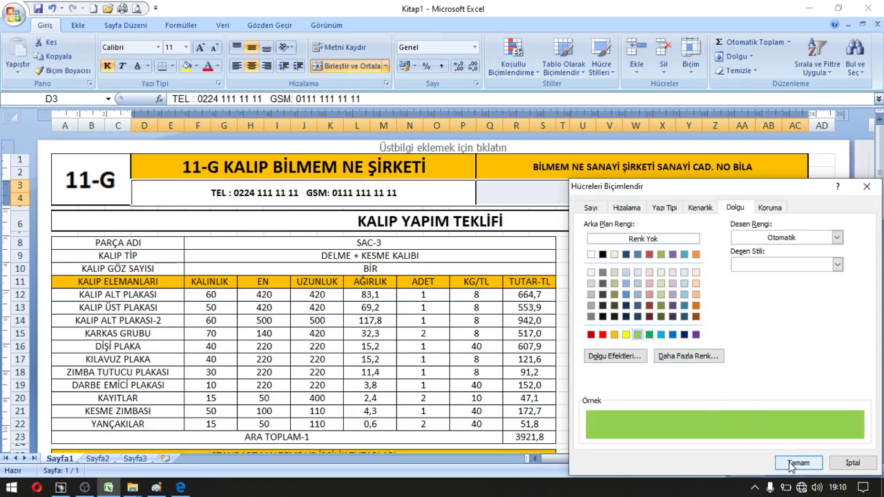
{"action": "left_click", "coordinate": [798, 463]}
{"action": "left_click", "coordinate": [742, 411]}
- Fill the KALIP YAPIM TEKLİFİ title bar orange
{"action": "scroll", "coordinate": [646, 275], "scroll_direction": "down", "scroll_amount": 1}
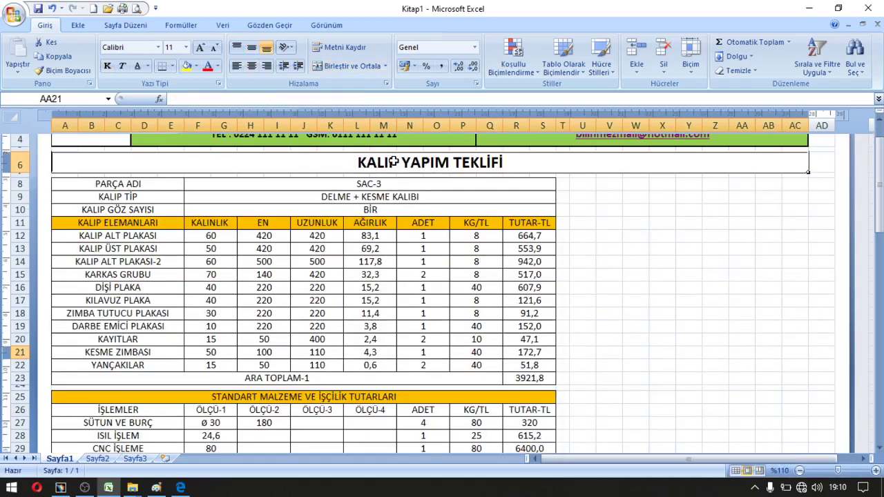
{"action": "right_click", "coordinate": [393, 161]}
{"action": "left_click", "coordinate": [458, 312]}
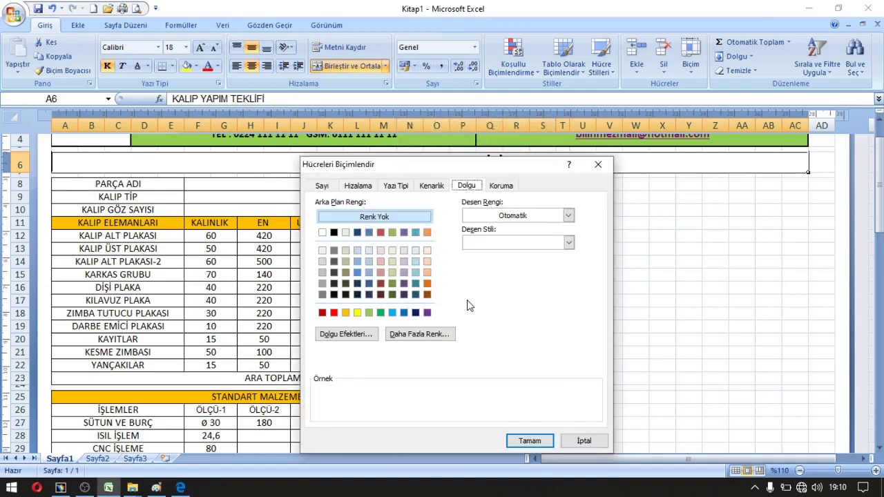
{"action": "left_click", "coordinate": [345, 312]}
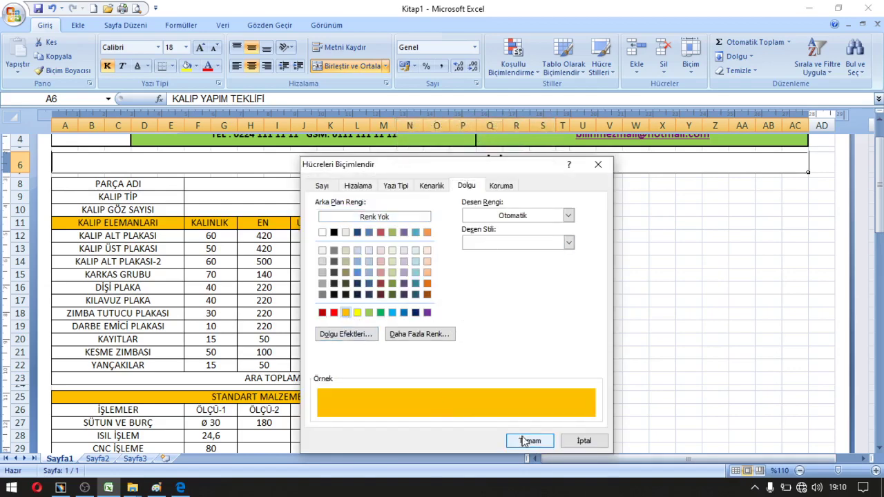
{"action": "left_click", "coordinate": [523, 442]}
{"action": "left_click", "coordinate": [608, 388]}
{"action": "scroll", "coordinate": [605, 298], "scroll_direction": "down", "scroll_amount": 1}
{"action": "scroll", "coordinate": [605, 298], "scroll_direction": "up", "scroll_amount": 1}
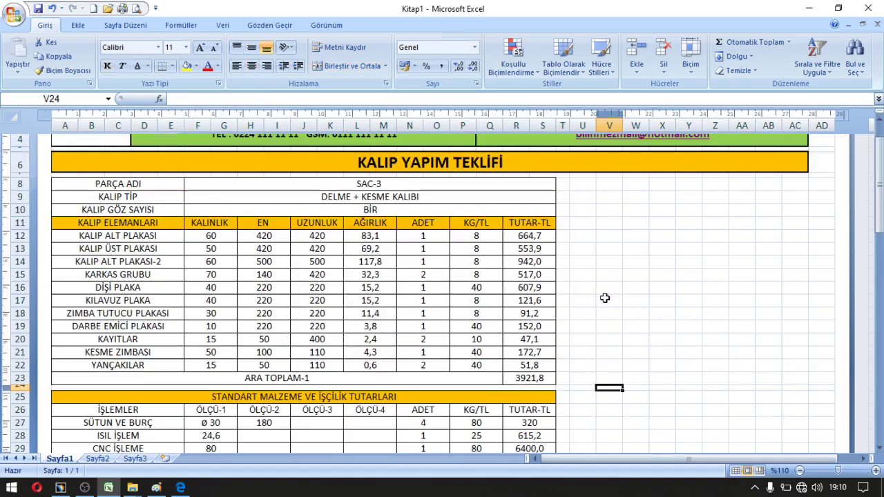
- Fill the PARÇA ADI to KALIP GÖZ SAYISI labels orange
{"action": "left_click_drag", "start_coordinate": [116, 183], "coordinate": [118, 209]}
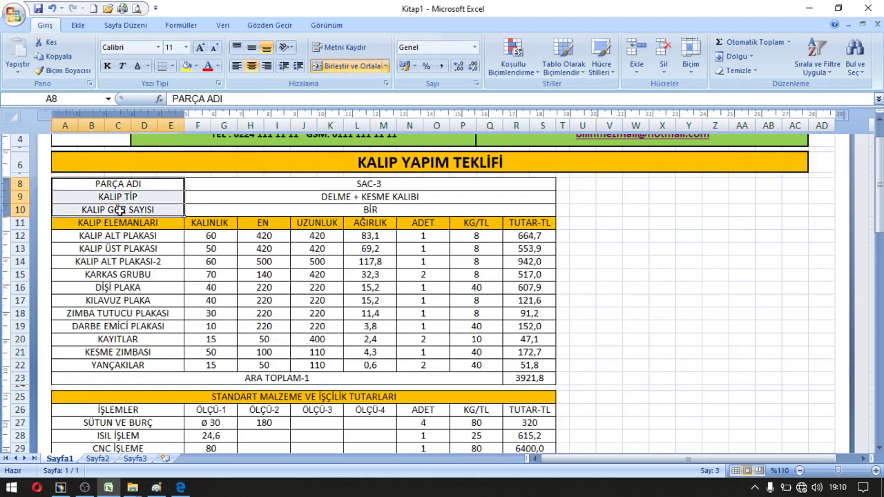
{"action": "right_click", "coordinate": [122, 211]}
{"action": "left_click", "coordinate": [178, 367]}
{"action": "left_click", "coordinate": [204, 207]}
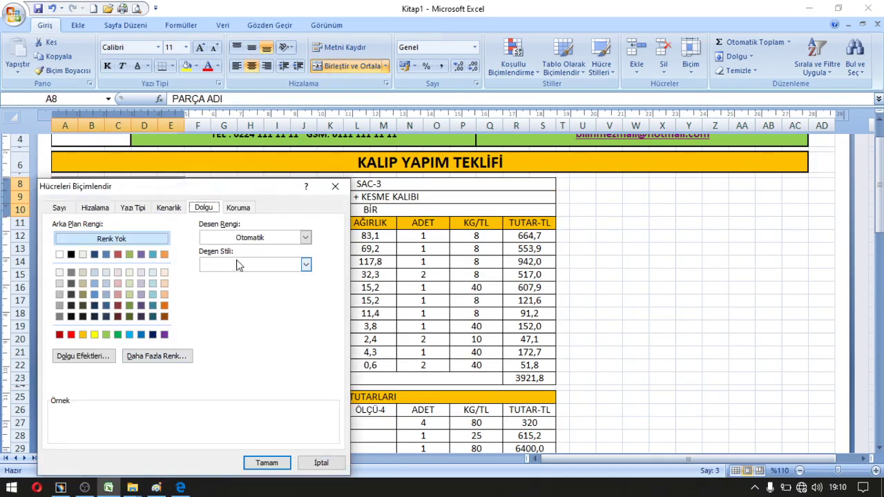
{"action": "left_click", "coordinate": [83, 336]}
{"action": "left_click", "coordinate": [266, 463]}
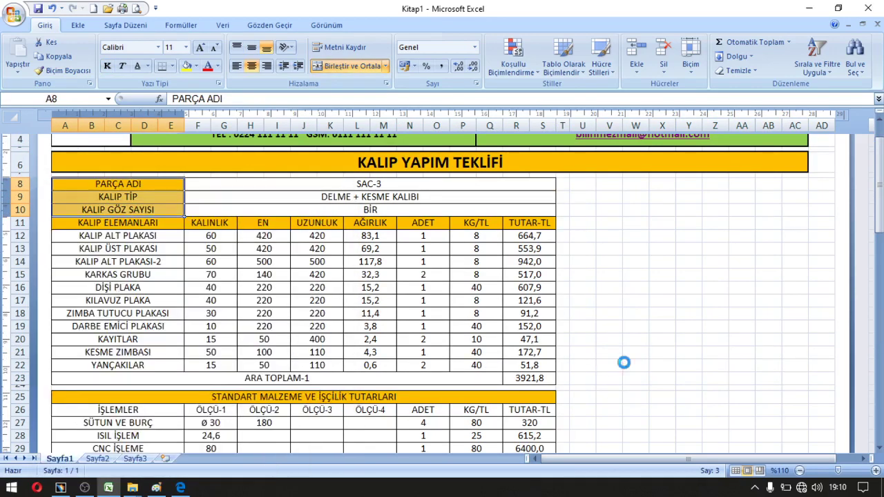
{"action": "left_click", "coordinate": [659, 352]}
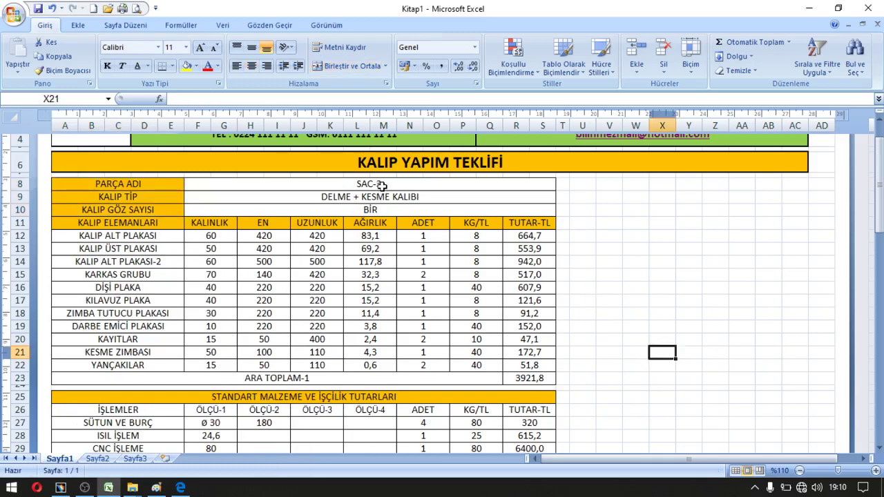
- Make the SAC-3 detail values in rows 8–10 bold
{"action": "left_click_drag", "start_coordinate": [381, 186], "coordinate": [369, 208]}
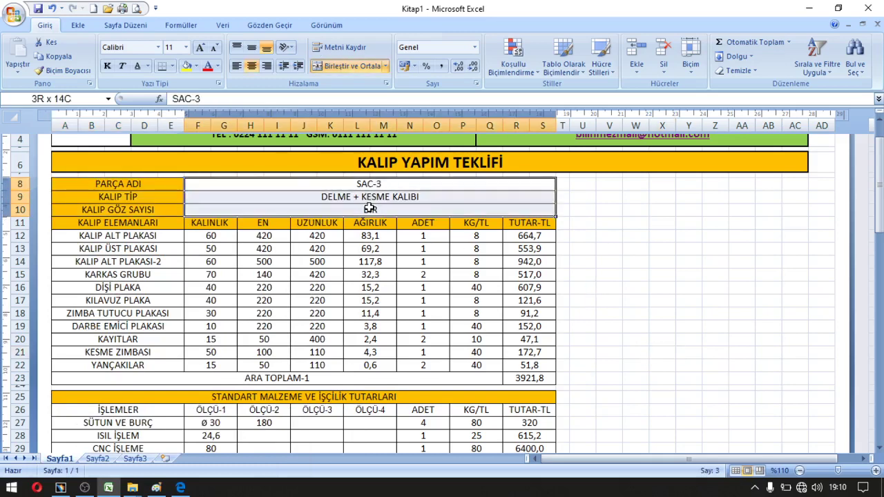
{"action": "left_click", "coordinate": [107, 65]}
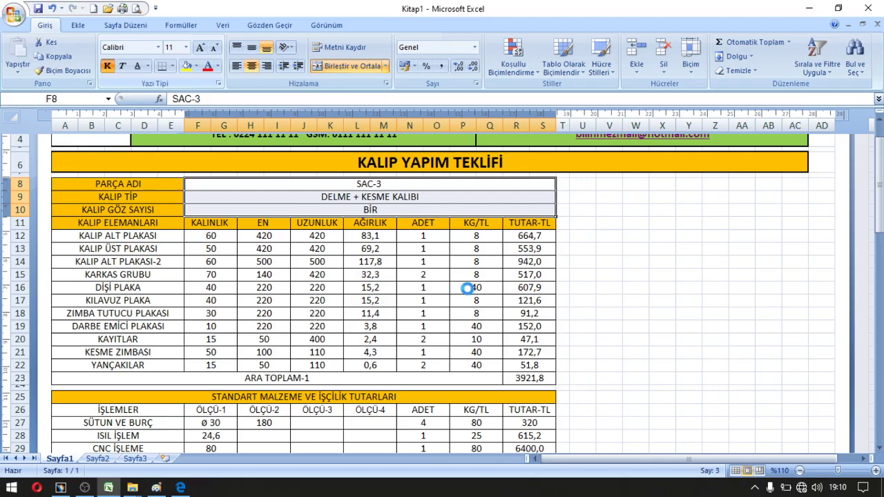
{"action": "left_click", "coordinate": [643, 304]}
{"action": "scroll", "coordinate": [568, 297], "scroll_direction": "down", "scroll_amount": 1}
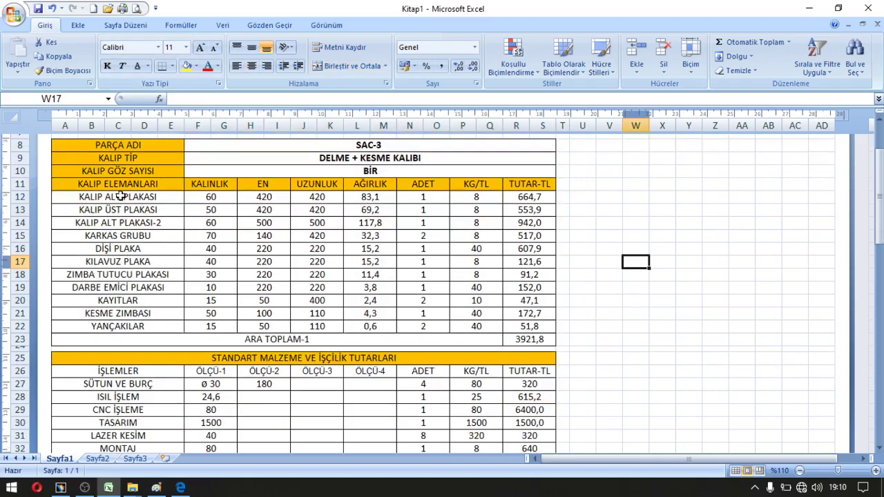
- Fill the mould element names from KALIP ALT PLAKASI to YANÇAKILAR orange
{"action": "left_click_drag", "start_coordinate": [113, 197], "coordinate": [110, 329]}
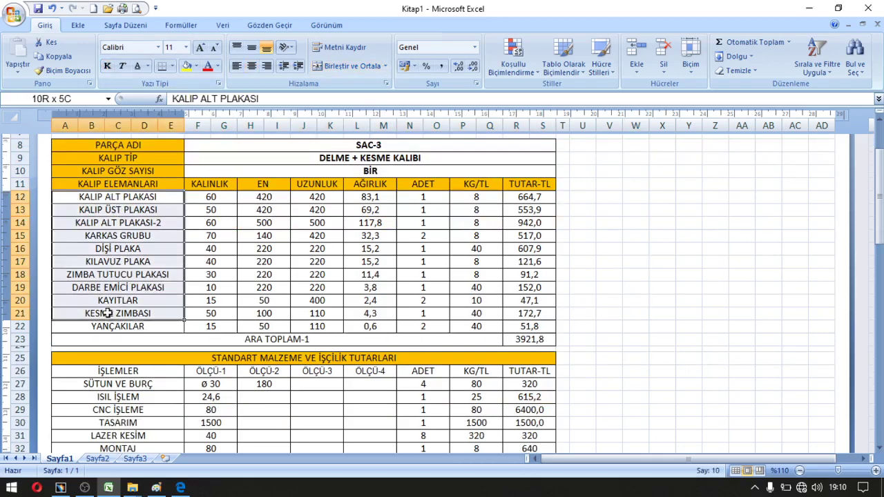
{"action": "right_click", "coordinate": [111, 329]}
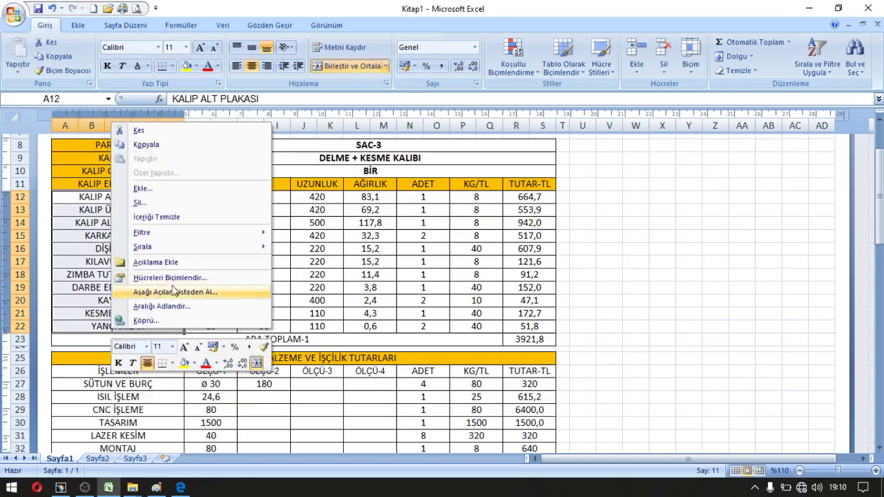
{"action": "left_click", "coordinate": [200, 279]}
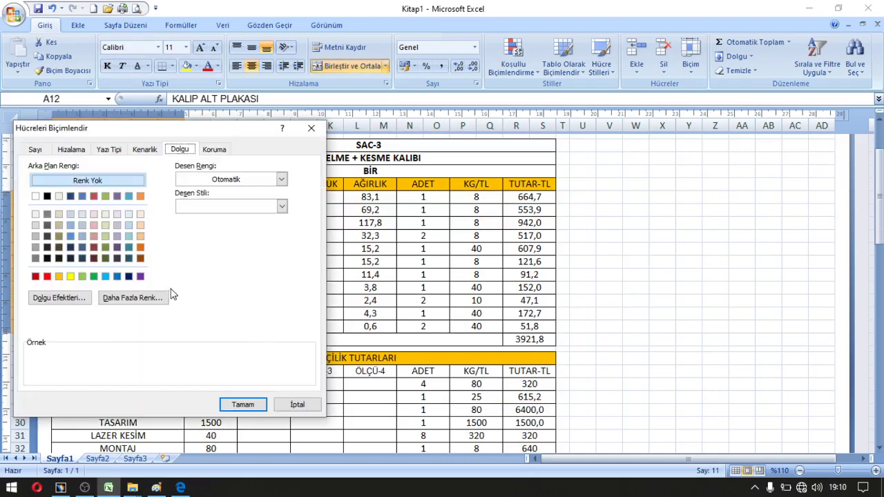
{"action": "left_click", "coordinate": [59, 277]}
{"action": "left_click", "coordinate": [243, 405]}
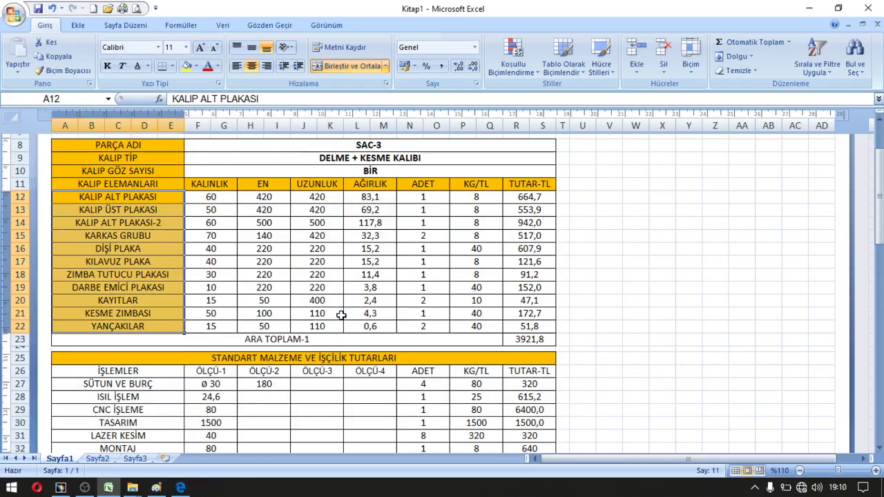
{"action": "left_click", "coordinate": [330, 315]}
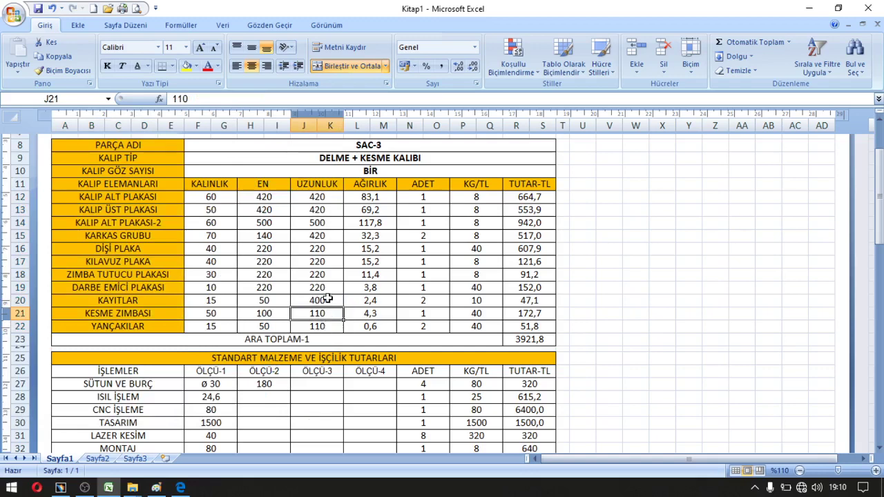
- Fill the ARA TOPLAM-1 total cell orange
{"action": "left_click_drag", "start_coordinate": [534, 198], "coordinate": [529, 329]}
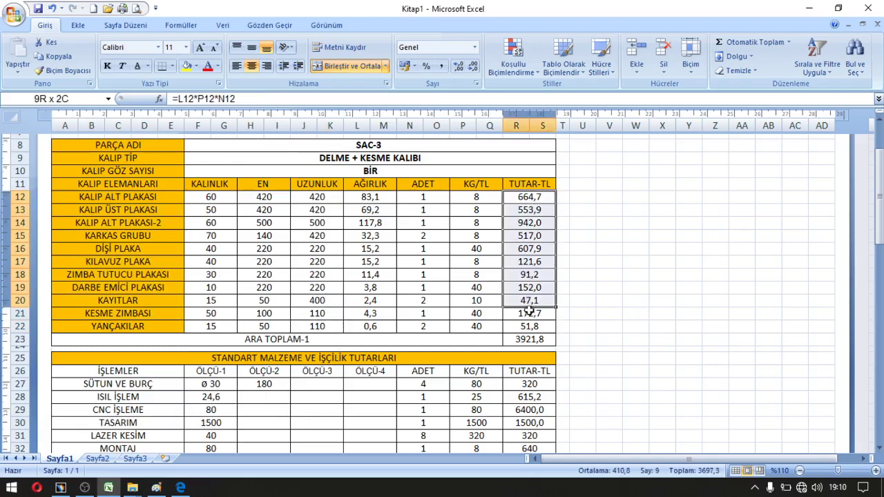
{"action": "right_click", "coordinate": [530, 330]}
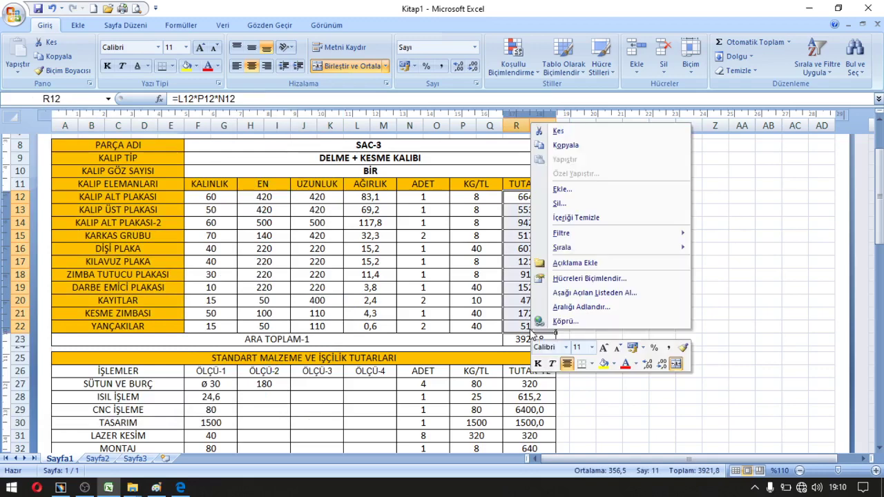
{"action": "left_click", "coordinate": [615, 325]}
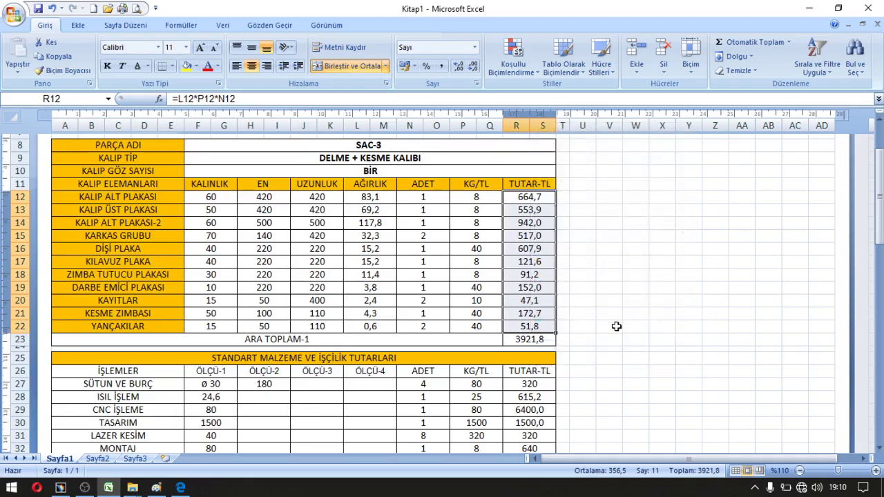
{"action": "right_click", "coordinate": [529, 340]}
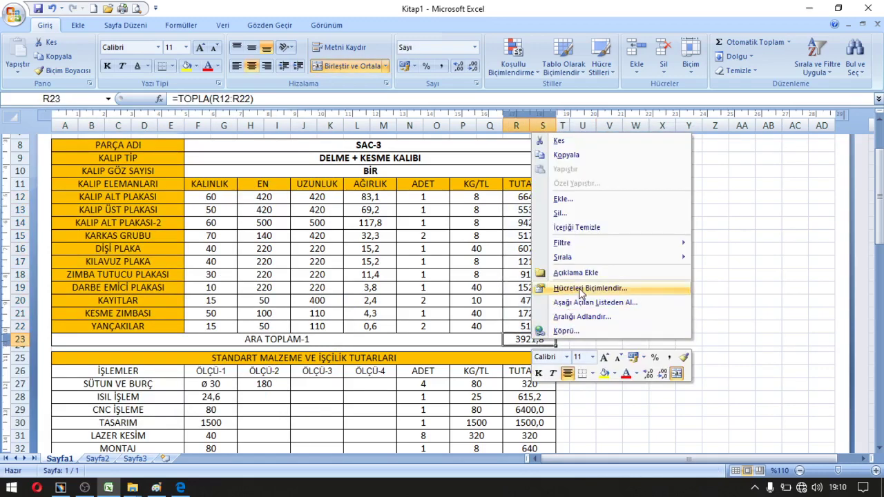
{"action": "left_click", "coordinate": [587, 288]}
{"action": "left_click", "coordinate": [466, 291]}
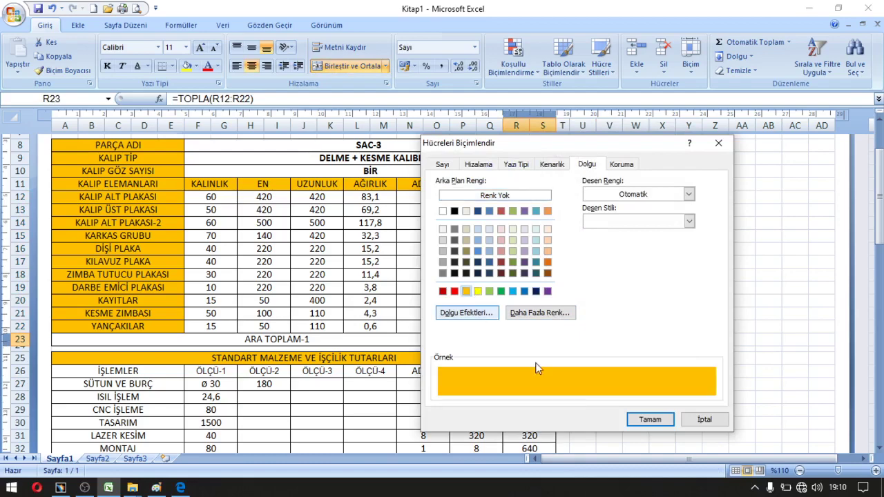
{"action": "left_click", "coordinate": [650, 420]}
{"action": "left_click", "coordinate": [662, 398]}
- Fill the ARA TOPLAM-2 total cell orange
{"action": "scroll", "coordinate": [583, 288], "scroll_direction": "down", "scroll_amount": 2}
{"action": "scroll", "coordinate": [579, 289], "scroll_direction": "down", "scroll_amount": 2}
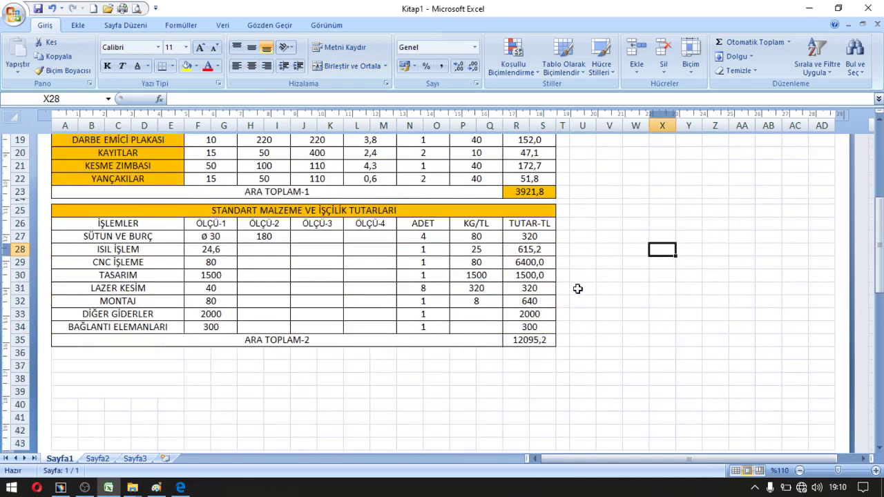
{"action": "right_click", "coordinate": [534, 342]}
{"action": "left_click", "coordinate": [584, 290]}
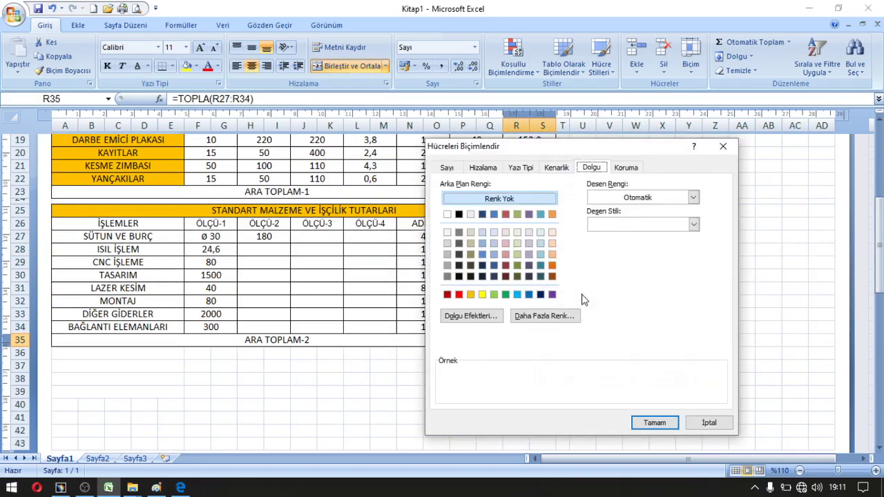
{"action": "left_click", "coordinate": [471, 295]}
{"action": "left_click", "coordinate": [655, 423]}
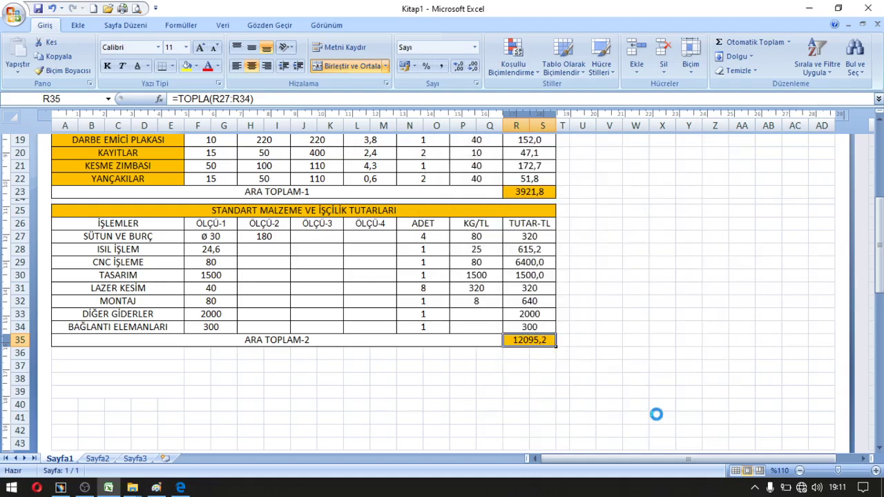
{"action": "left_click", "coordinate": [660, 417]}
- Fill the İŞLEMLER labels down to BAĞLANTI ELEMANLARI orange
{"action": "left_click_drag", "start_coordinate": [155, 225], "coordinate": [173, 326]}
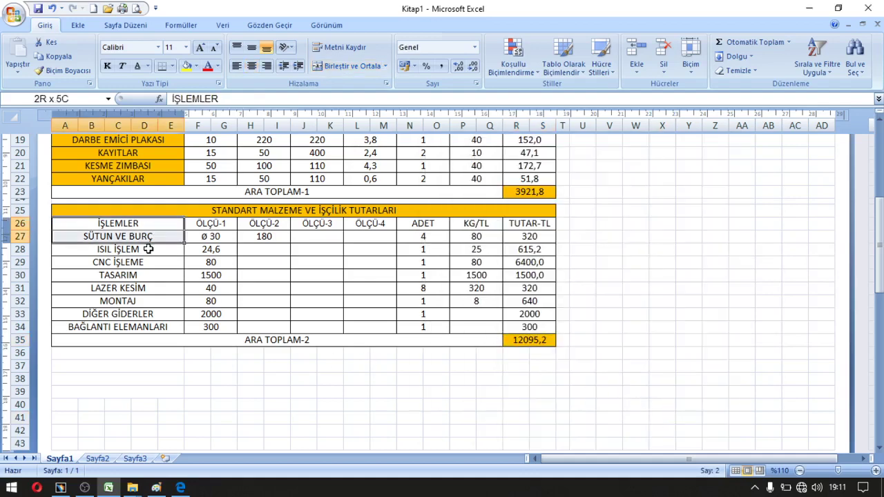
{"action": "right_click", "coordinate": [172, 326]}
{"action": "left_click", "coordinate": [198, 273]}
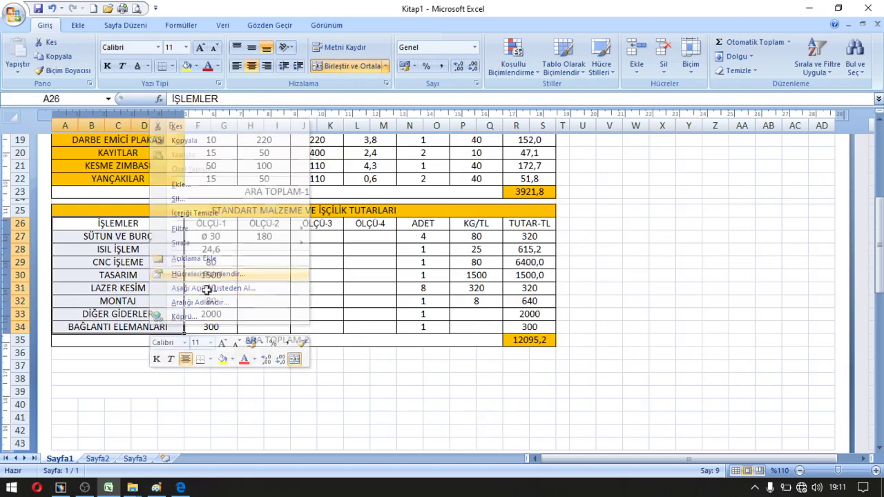
{"action": "left_click", "coordinate": [84, 273]}
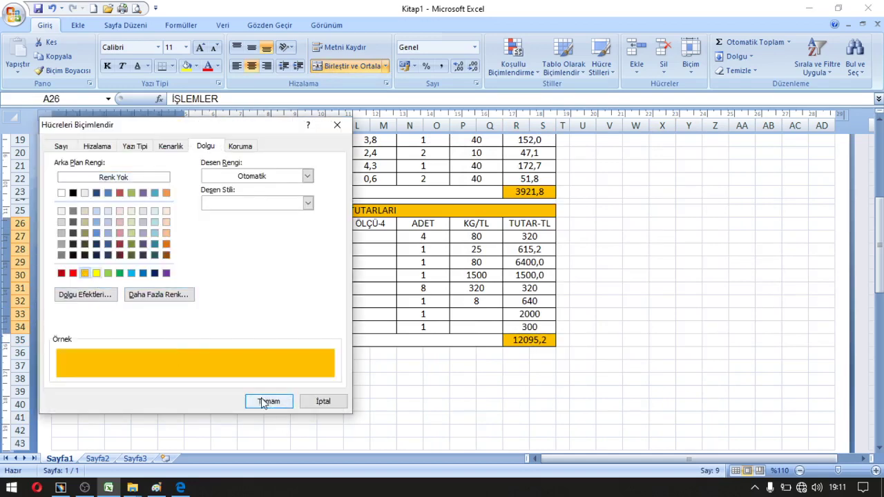
{"action": "left_click", "coordinate": [269, 401]}
{"action": "scroll", "coordinate": [350, 314], "scroll_direction": "down", "scroll_amount": 1}
{"action": "scroll", "coordinate": [351, 313], "scroll_direction": "down", "scroll_amount": 1}
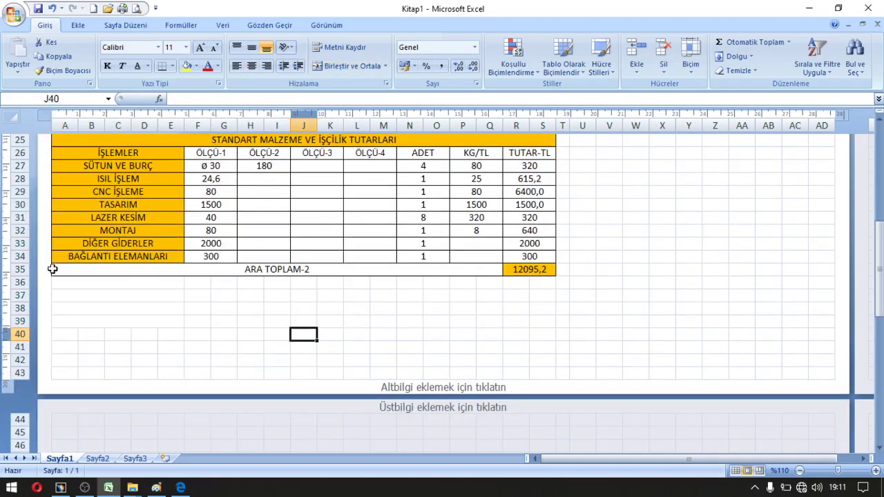
- Merge A36:S36 into one cell and drag row 36 down to a thin spacer
{"action": "left_click_drag", "start_coordinate": [69, 282], "coordinate": [543, 284]}
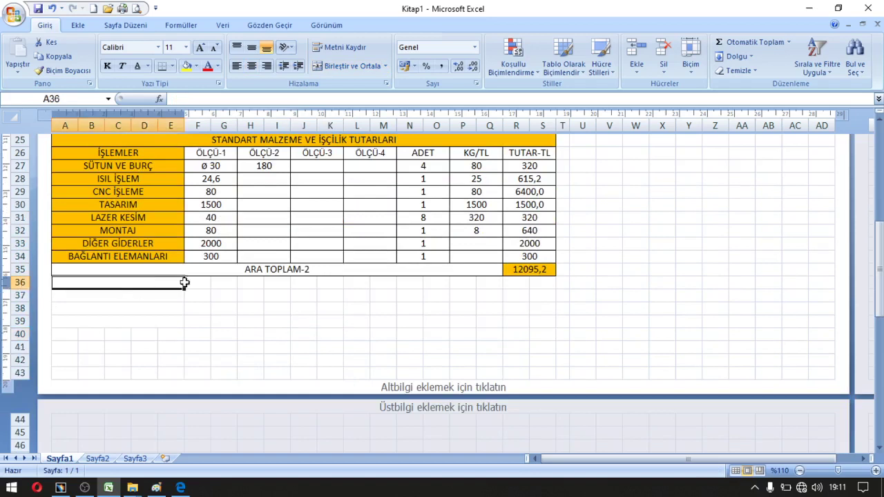
{"action": "left_click", "coordinate": [318, 66]}
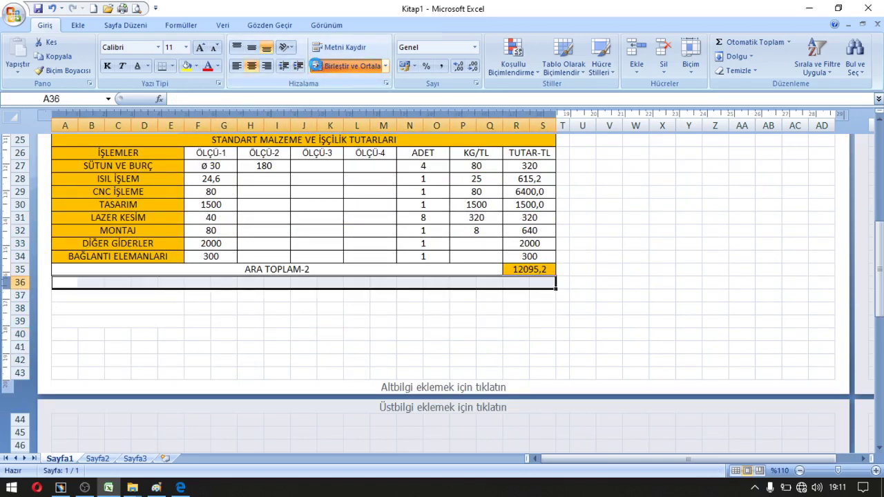
{"action": "left_click", "coordinate": [376, 320]}
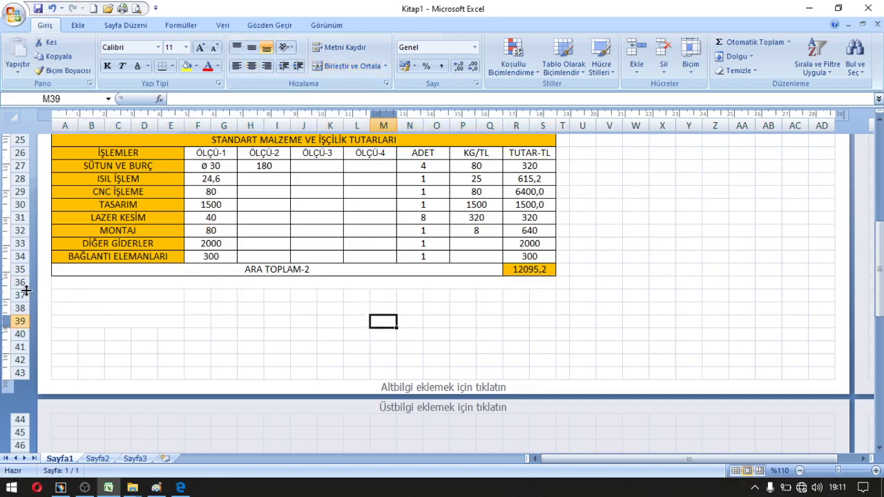
{"action": "left_click_drag", "start_coordinate": [26, 289], "coordinate": [26, 282]}
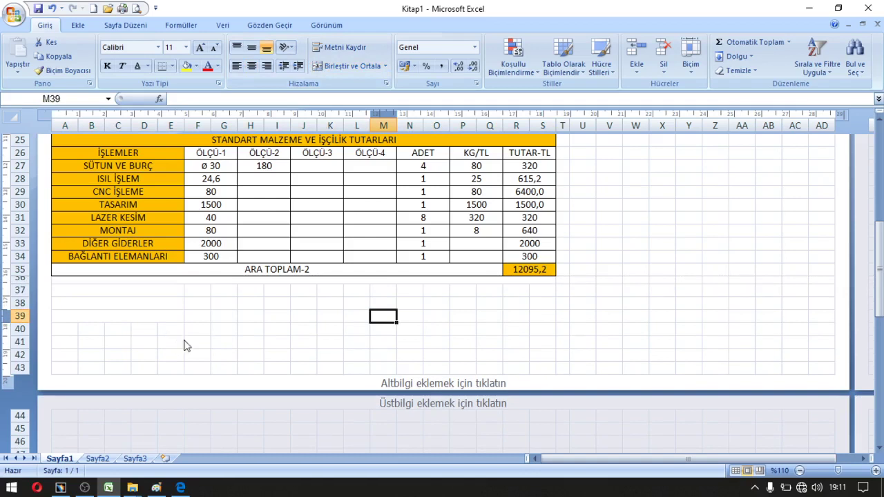
- Merge and centre A37:S37, then enter the heading TEL EREZYON TUTARI in it
{"action": "left_click_drag", "start_coordinate": [138, 296], "coordinate": [549, 290]}
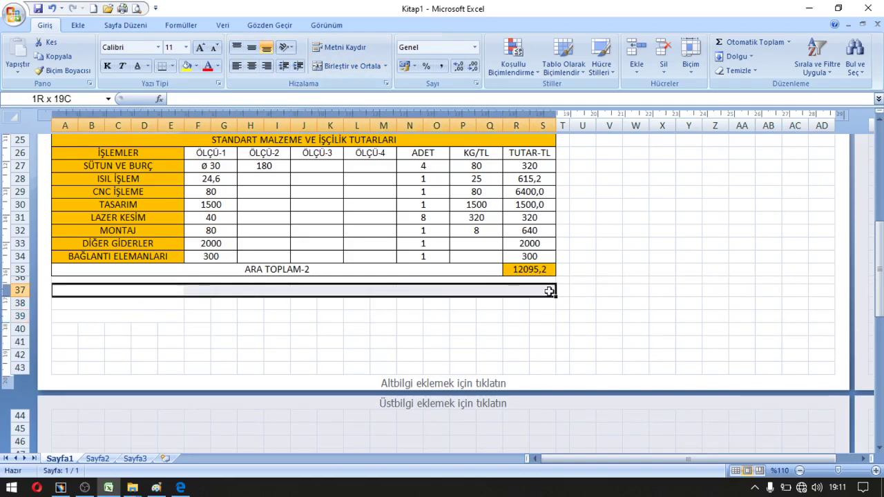
{"action": "key", "text": "alt+h"}
{"action": "key", "text": "m"}
{"action": "key", "text": "c"}
{"action": "left_click", "coordinate": [318, 67]}
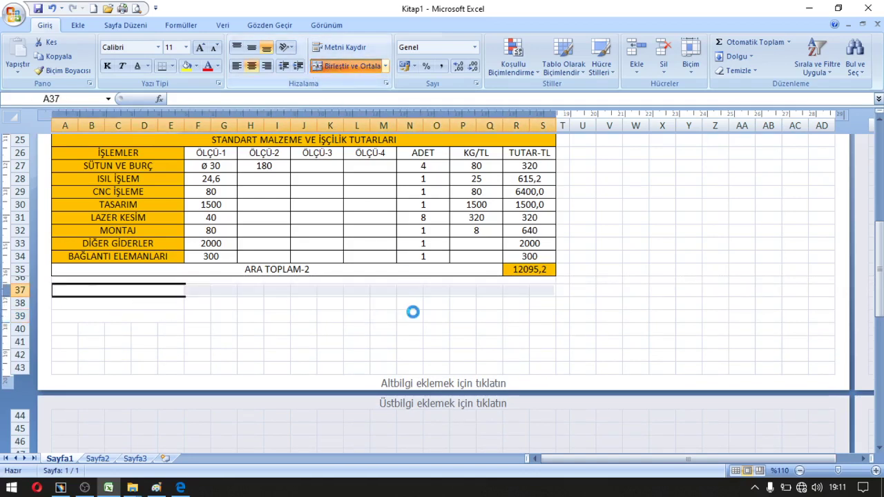
{"action": "left_click", "coordinate": [321, 69]}
{"action": "left_click", "coordinate": [321, 69]}
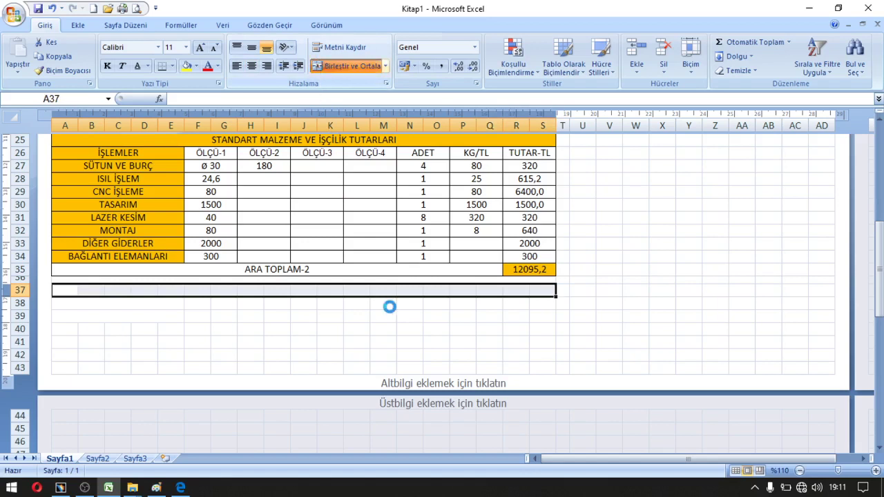
{"action": "double_click", "coordinate": [360, 290]}
{"action": "type", "text": "TEL"}
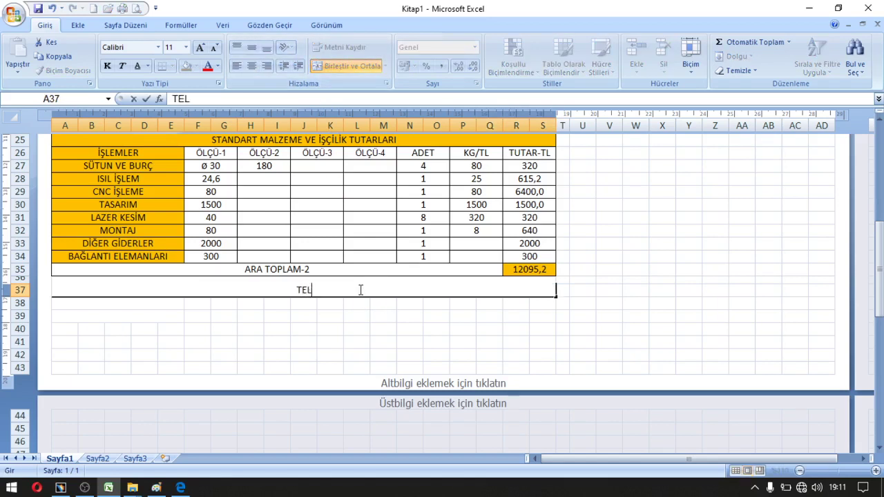
{"action": "type", "text": "EREZYO"}
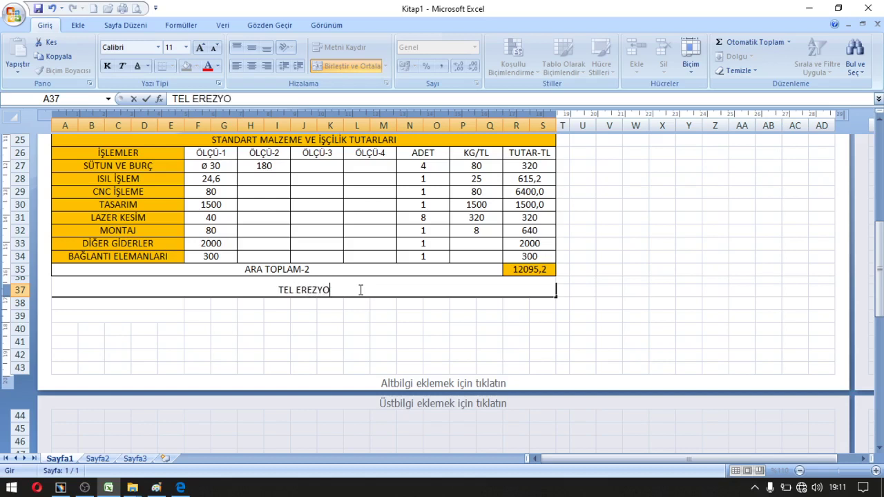
{"action": "type", "text": "N T"}
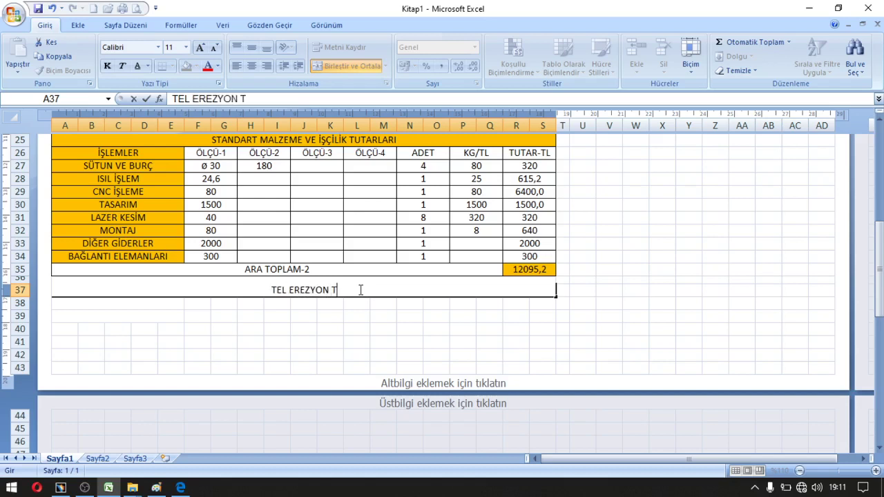
{"action": "type", "text": "UTARI"}
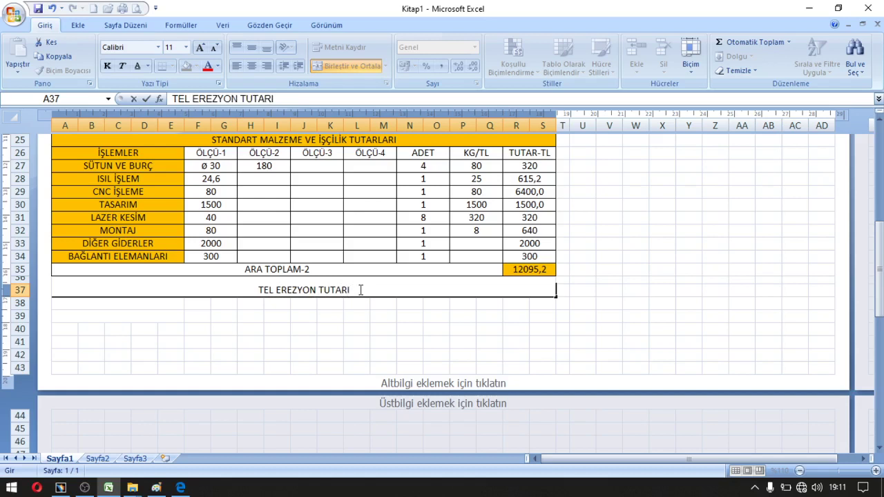
{"action": "left_click", "coordinate": [523, 355]}
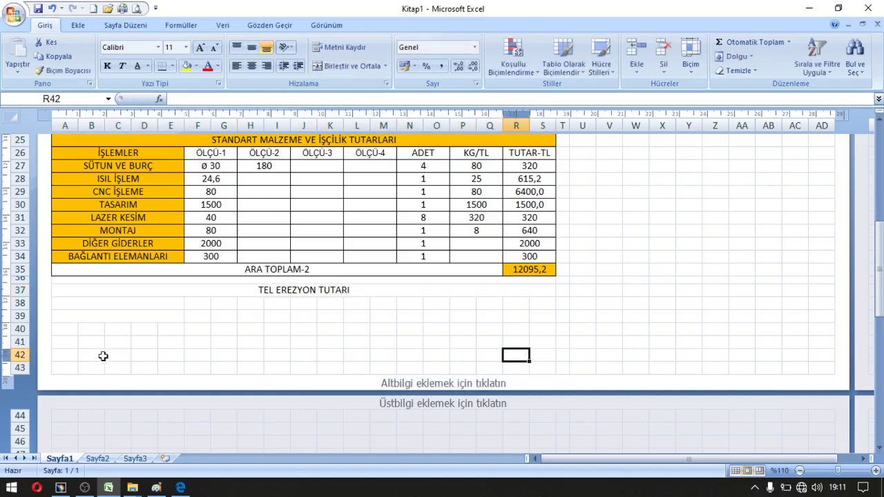
- Copy the merged A–E block in row 39 down through row 42
{"action": "left_click", "coordinate": [165, 320]}
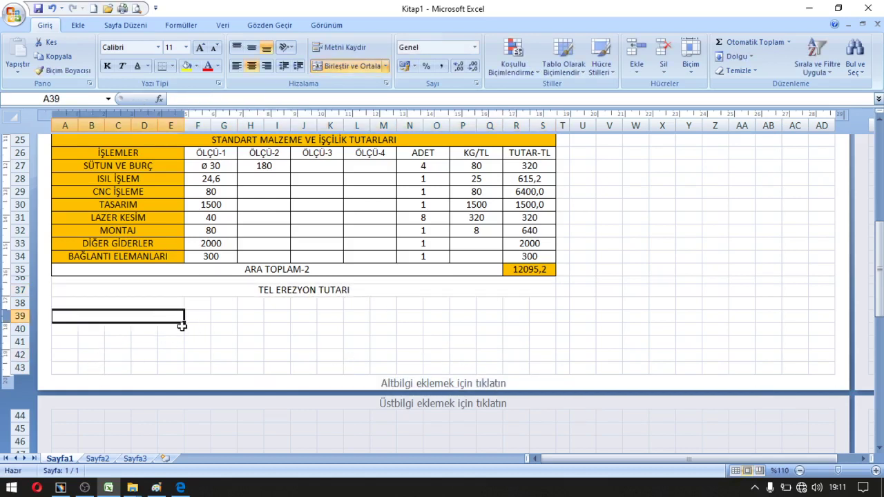
{"action": "mouse_move", "coordinate": [182, 327]}
{"action": "left_mouse_down"}
{"action": "mouse_move", "coordinate": [194, 362]}
{"action": "mouse_move", "coordinate": [224, 354]}
{"action": "left_mouse_up"}
{"action": "left_click", "coordinate": [230, 355]}
- Merge F38:G38, repeat two-column merged cells to S38, and fill them down to row 42
{"action": "left_click_drag", "start_coordinate": [199, 304], "coordinate": [228, 304]}
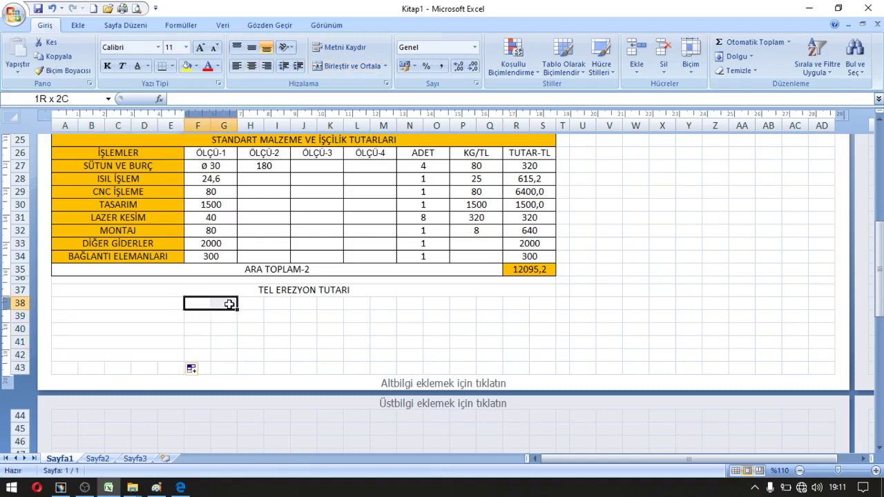
{"action": "left_click", "coordinate": [346, 66]}
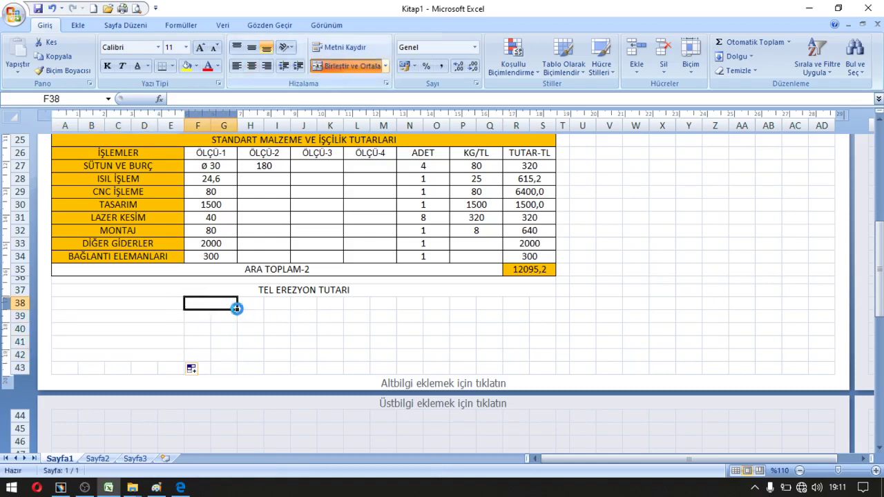
{"action": "left_click_drag", "start_coordinate": [237, 309], "coordinate": [542, 311]}
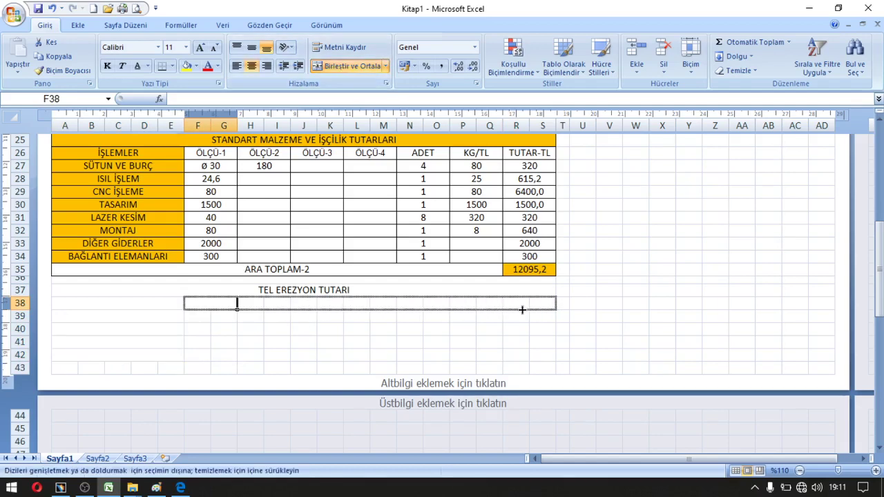
{"action": "left_click_drag", "start_coordinate": [280, 81], "coordinate": [325, 75]}
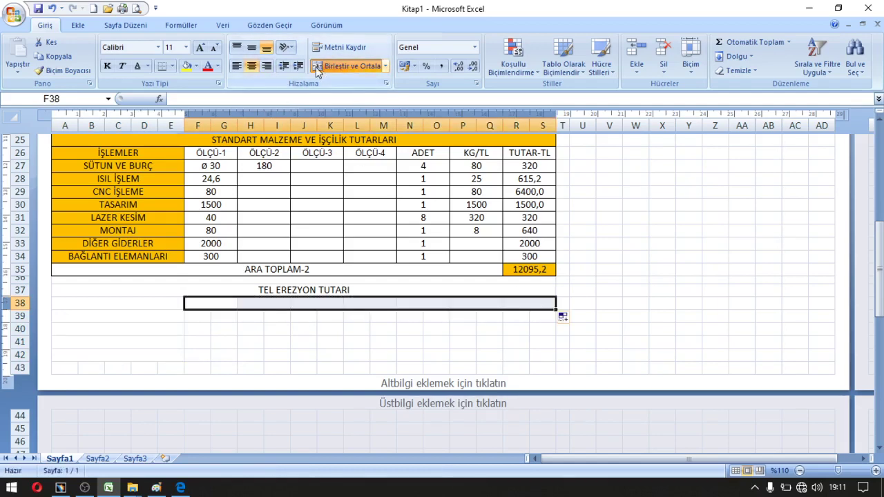
{"action": "left_click", "coordinate": [409, 355]}
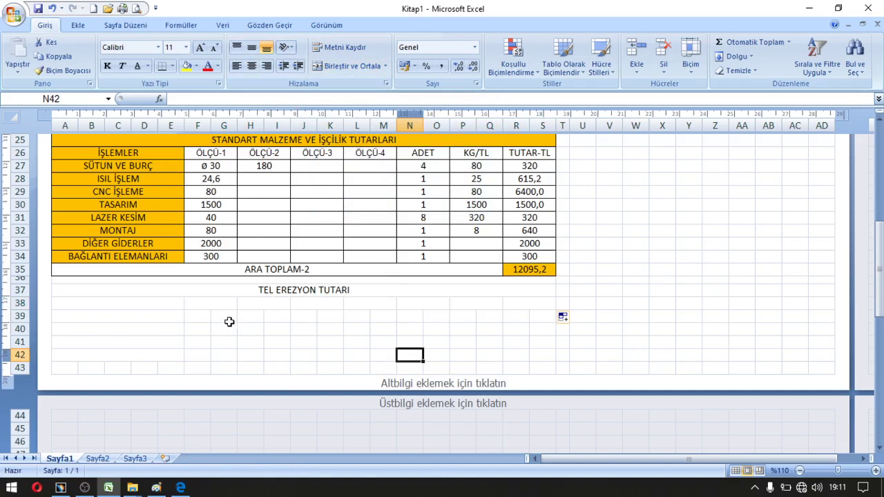
{"action": "left_click_drag", "start_coordinate": [201, 304], "coordinate": [549, 305]}
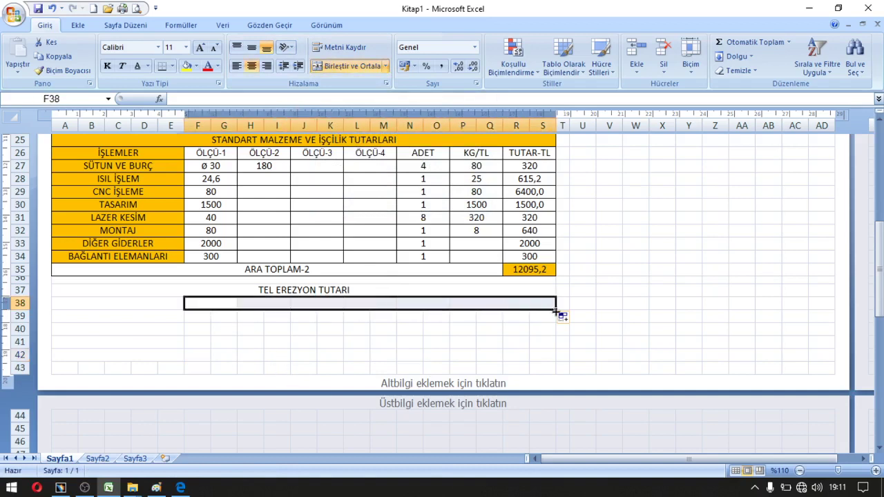
{"action": "left_click_drag", "start_coordinate": [556, 312], "coordinate": [557, 360]}
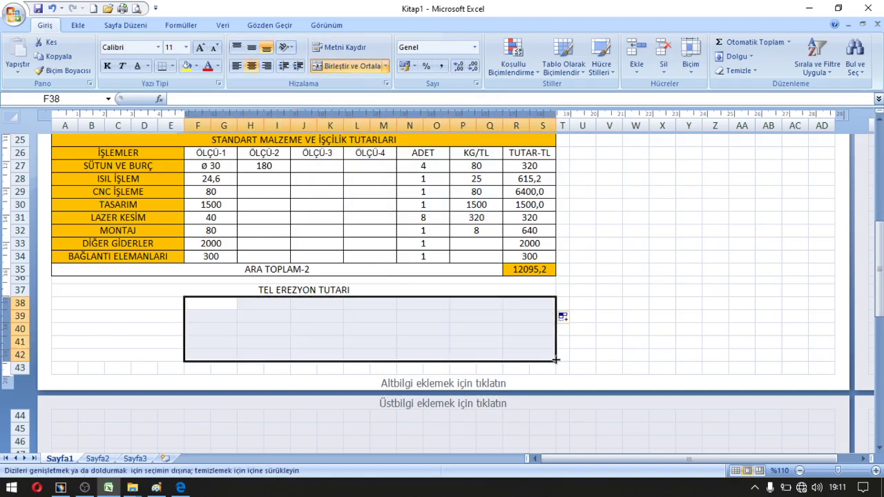
{"action": "left_click", "coordinate": [639, 330]}
{"action": "left_click_drag", "start_coordinate": [170, 292], "coordinate": [295, 351]}
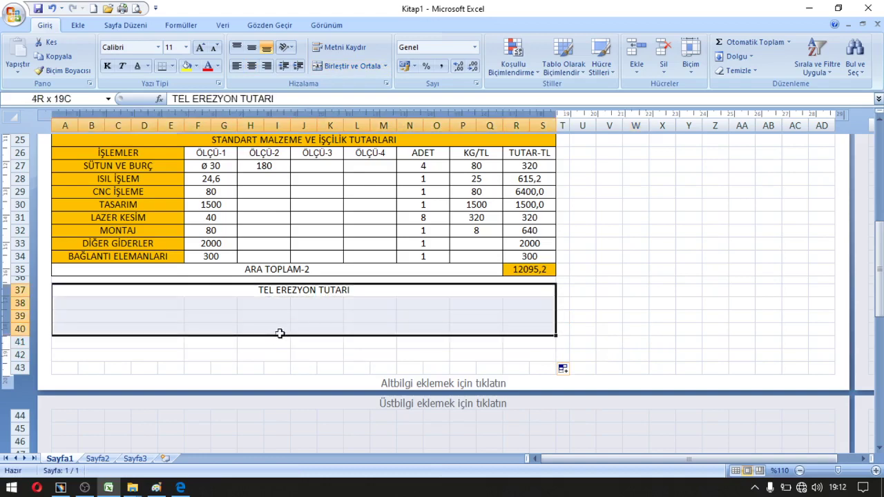
- Apply left, top, right, bottom and inner borders to A37:S42 via Hücreleri Biçimlendir > Kenarlık
{"action": "right_click", "coordinate": [295, 351]}
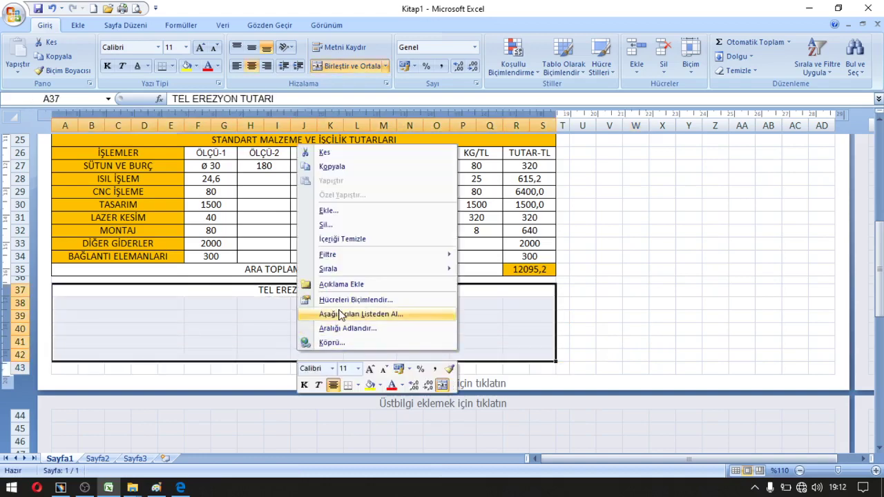
{"action": "left_click", "coordinate": [351, 309]}
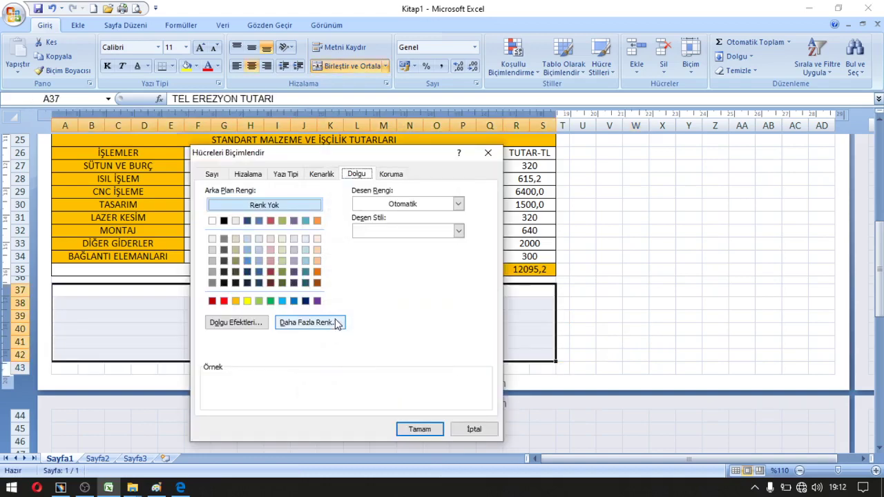
{"action": "left_click", "coordinate": [328, 180]}
{"action": "left_click", "coordinate": [322, 282]}
{"action": "left_click", "coordinate": [336, 260]}
{"action": "left_click", "coordinate": [371, 275]}
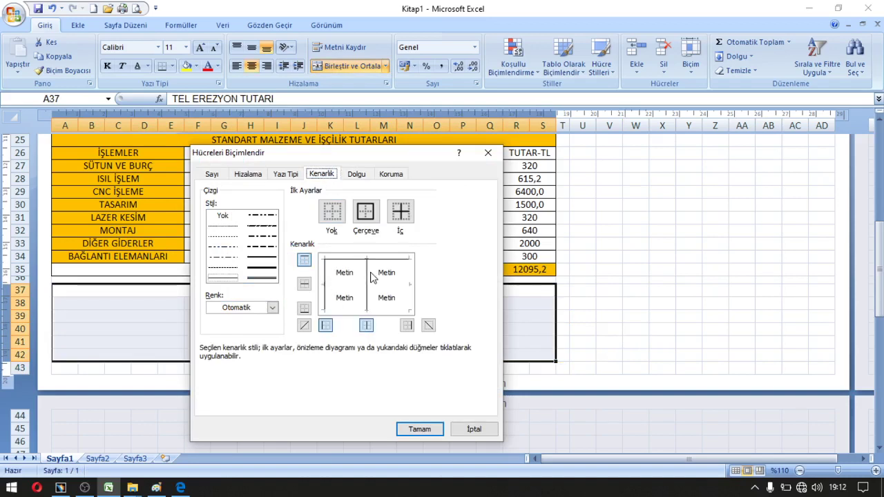
{"action": "left_click", "coordinate": [407, 288]}
{"action": "left_click", "coordinate": [397, 296]}
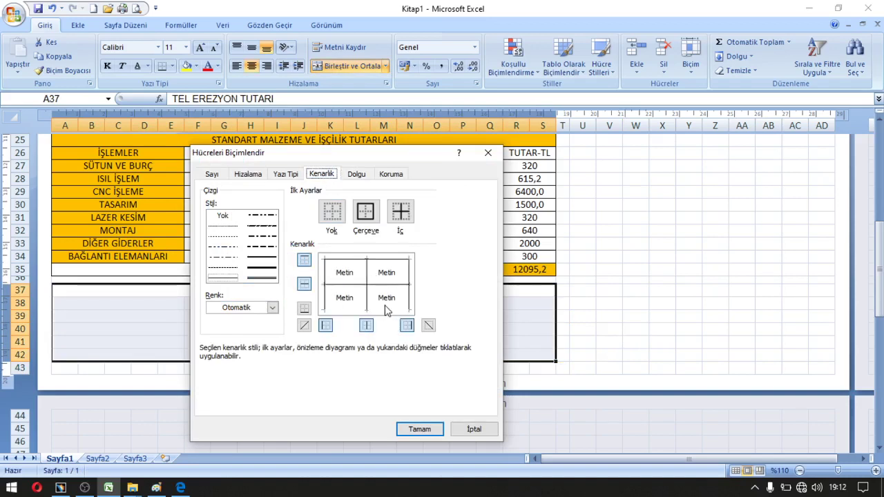
{"action": "left_click", "coordinate": [386, 311]}
{"action": "left_click", "coordinate": [418, 428]}
{"action": "left_click", "coordinate": [625, 314]}
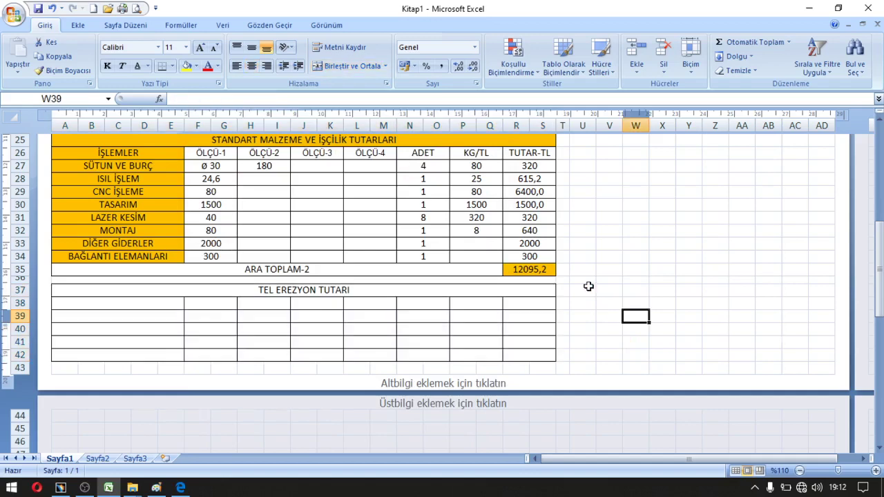
{"action": "scroll", "coordinate": [589, 286], "scroll_direction": "down", "scroll_amount": 1}
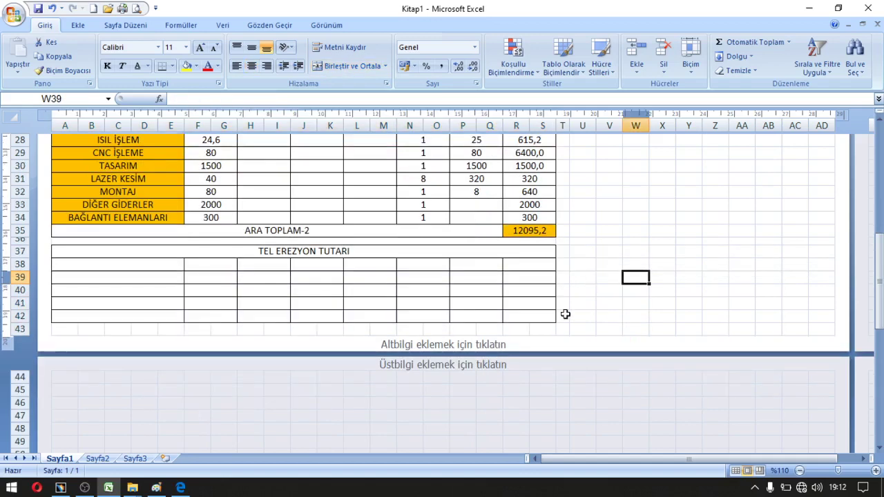
- Label A38 PARÇA ADI and F38 CEVRE, then switch to the CATIA mould assembly
{"action": "left_click", "coordinate": [114, 265]}
{"action": "type", "text": "PAR"}
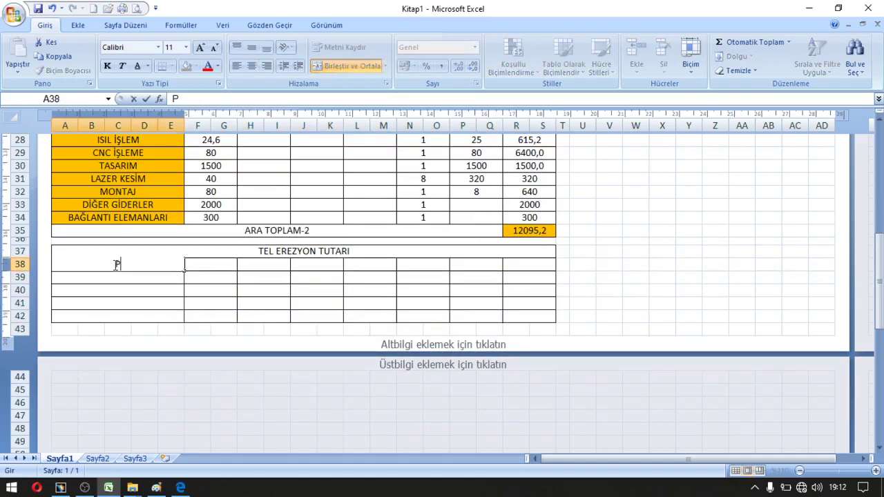
{"action": "type", "text": "ÇA ADI"}
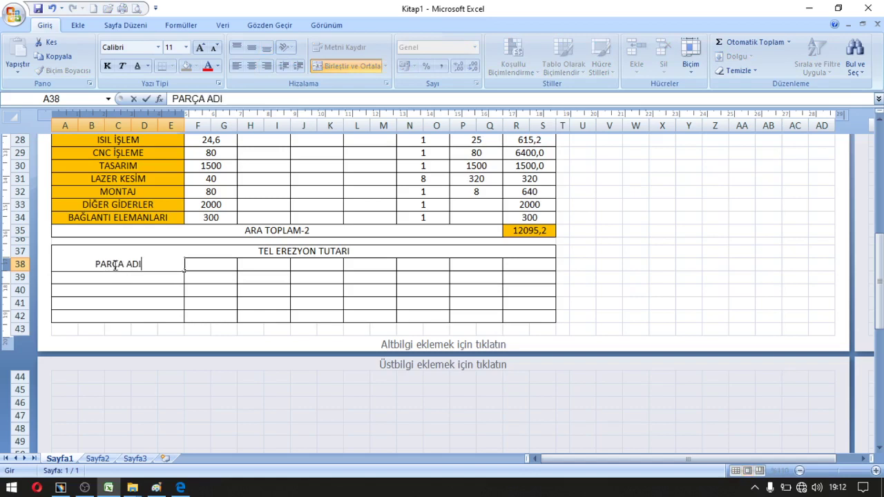
{"action": "left_click", "coordinate": [202, 264]}
{"action": "type", "text": "C"}
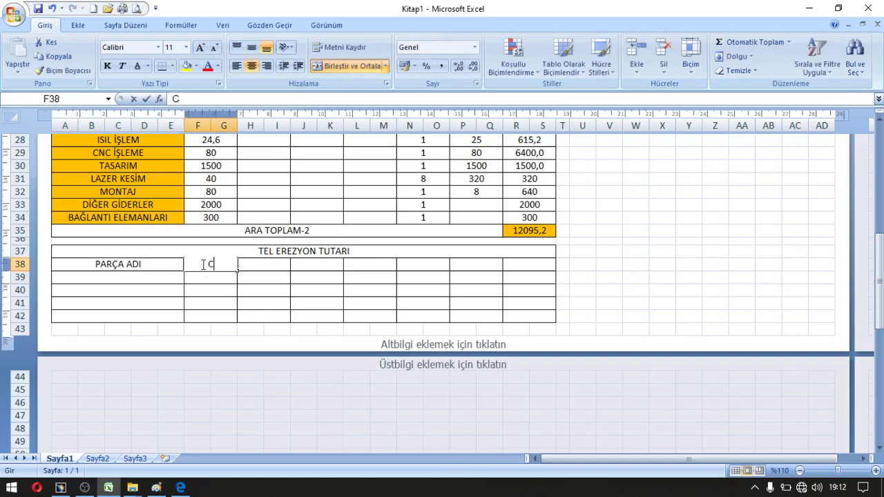
{"action": "type", "text": "EVRA"}
{"action": "key", "text": "BackSpace"}
{"action": "type", "text": "S"}
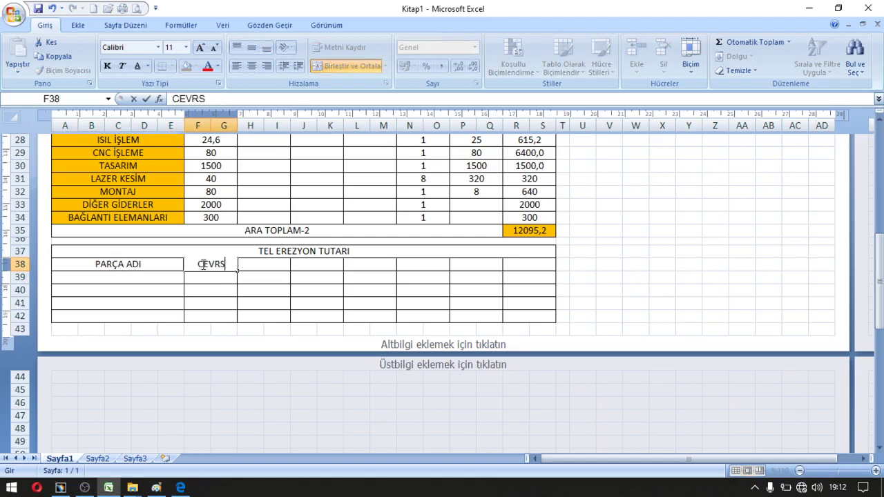
{"action": "key", "text": "BackSpace"}
{"action": "type", "text": "E"}
{"action": "left_click", "coordinate": [267, 297]}
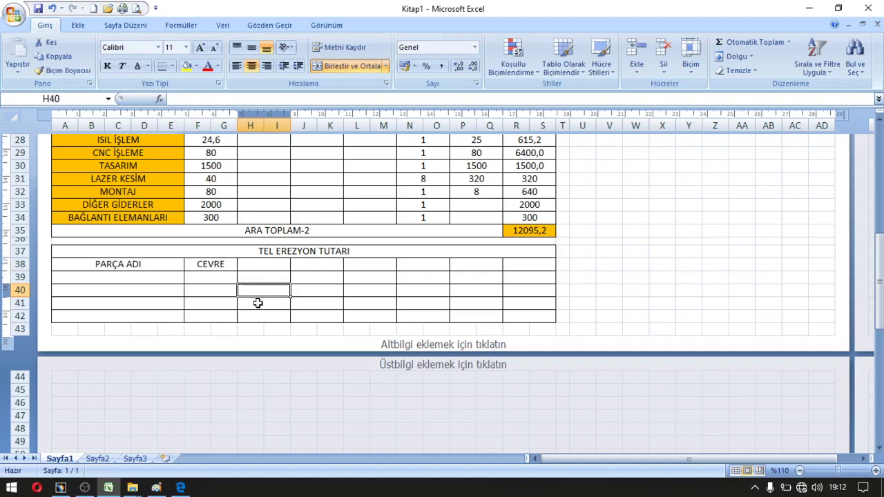
{"action": "left_click", "coordinate": [261, 266]}
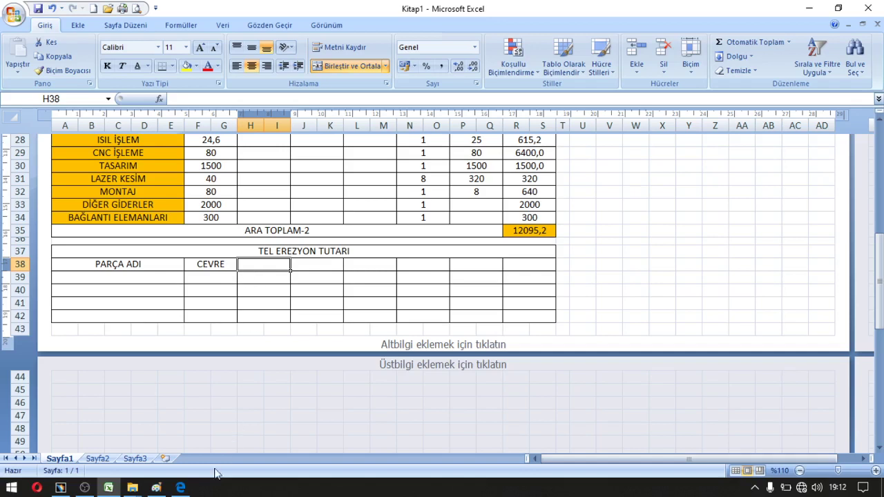
{"action": "left_click", "coordinate": [60, 488]}
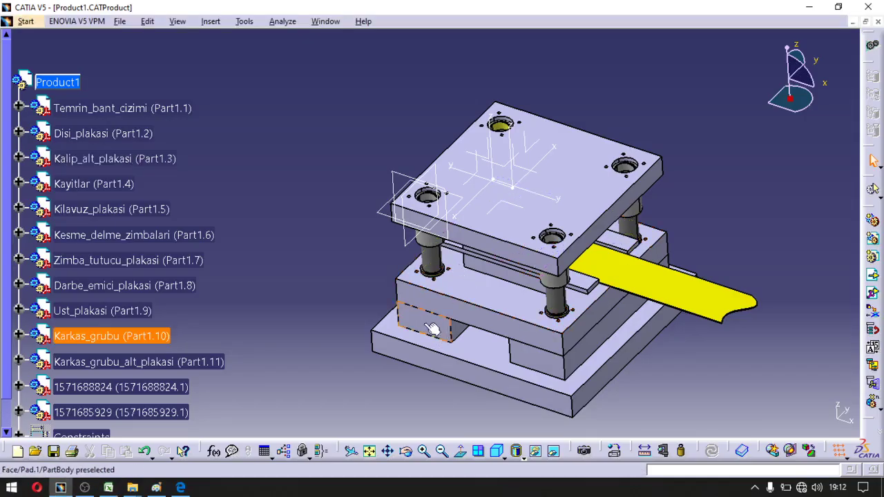
- Hide the lower die parts, including Karkas_grubu, Ust_plakasi, Kayitlar and Kalip_alt_plakasi
{"action": "scroll", "coordinate": [277, 286], "scroll_direction": "down", "scroll_amount": 2}
{"action": "left_click", "coordinate": [151, 373]}
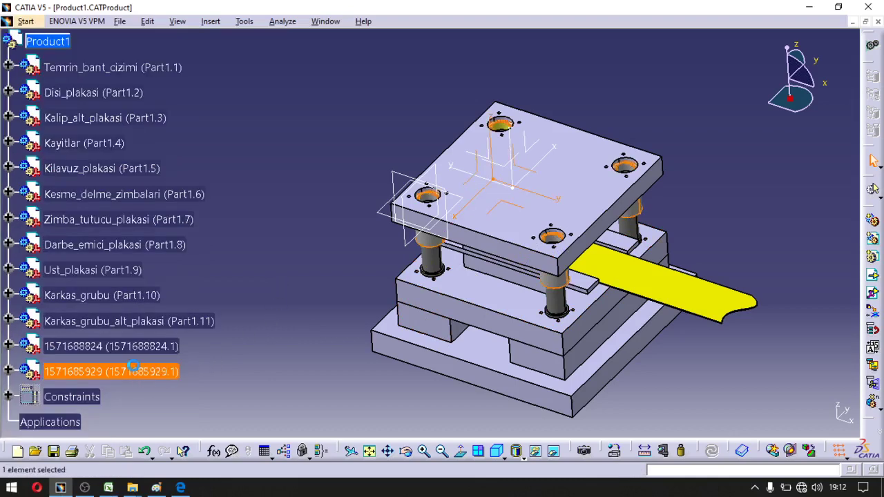
{"action": "left_click", "coordinate": [152, 347], "text": "ctrl"}
{"action": "left_click", "coordinate": [153, 322], "text": "ctrl"}
{"action": "left_click", "coordinate": [145, 295], "text": "ctrl"}
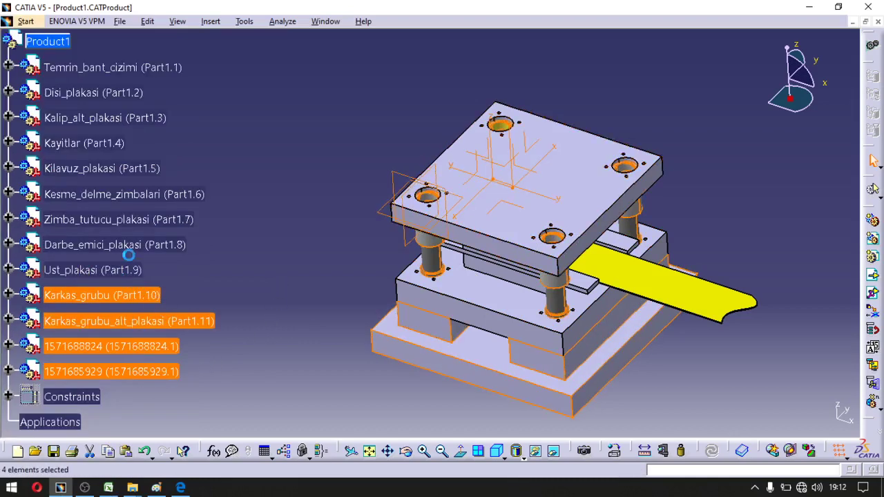
{"action": "left_click", "coordinate": [131, 272], "text": "ctrl"}
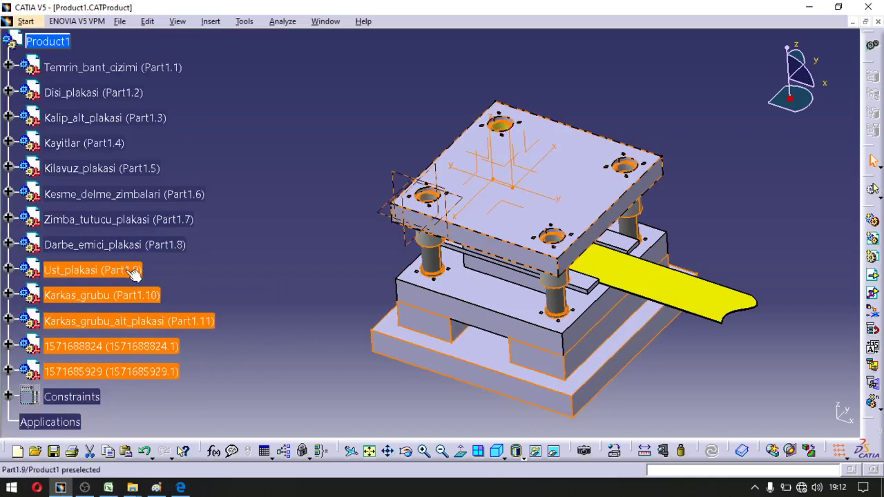
{"action": "left_click", "coordinate": [118, 143], "text": "ctrl"}
{"action": "left_click", "coordinate": [121, 121], "text": "ctrl"}
{"action": "right_click", "coordinate": [121, 120]}
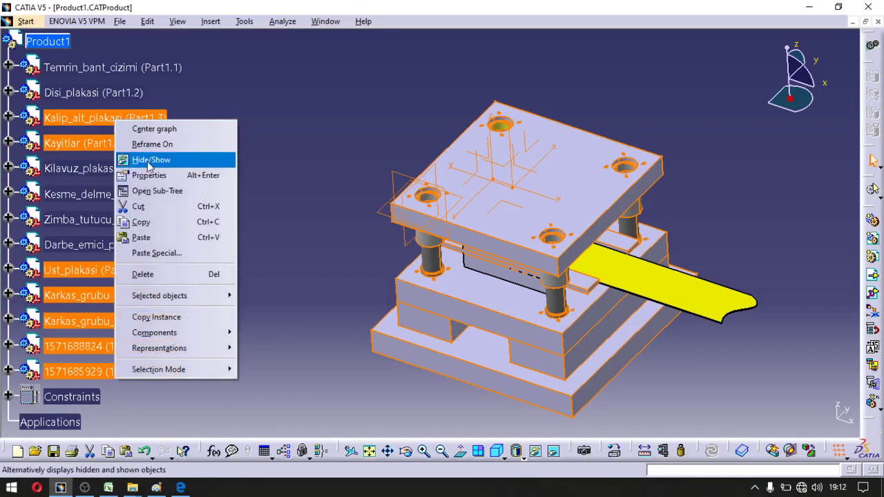
{"action": "left_click", "coordinate": [173, 160]}
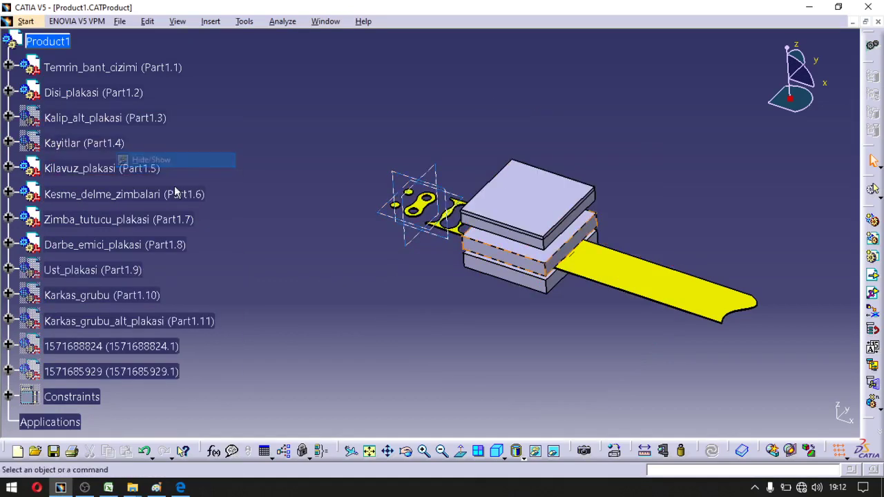
- Hide Darbe_emici_plakasi and the Kesme_delme_zimbalari punches to expose the plate's holes
{"action": "right_click", "coordinate": [111, 245]}
{"action": "left_click", "coordinate": [145, 257]}
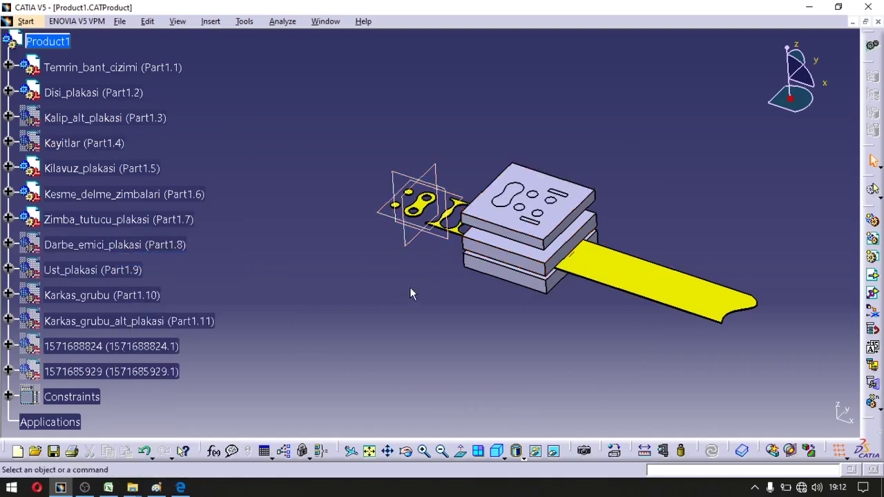
{"action": "scroll", "coordinate": [410, 293], "scroll_direction": "up", "scroll_amount": 3}
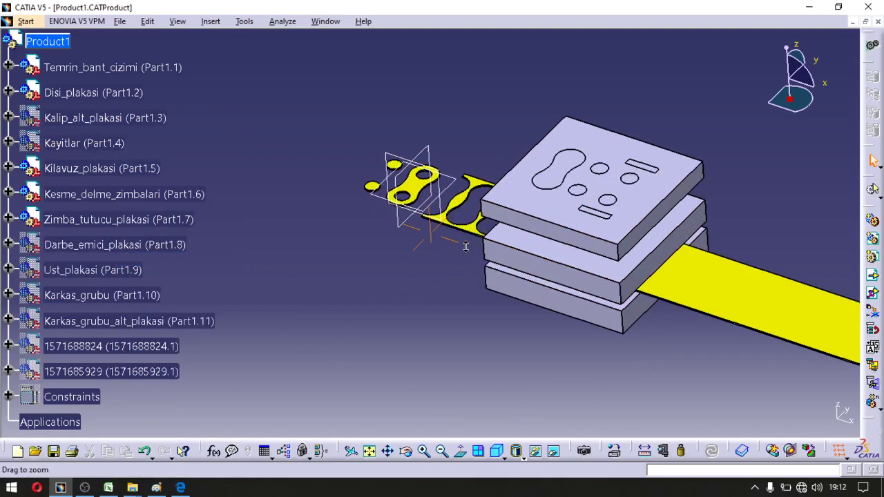
{"action": "right_click", "coordinate": [134, 194]}
{"action": "left_click", "coordinate": [148, 231]}
{"action": "scroll", "coordinate": [665, 200], "scroll_direction": "up", "scroll_amount": 4}
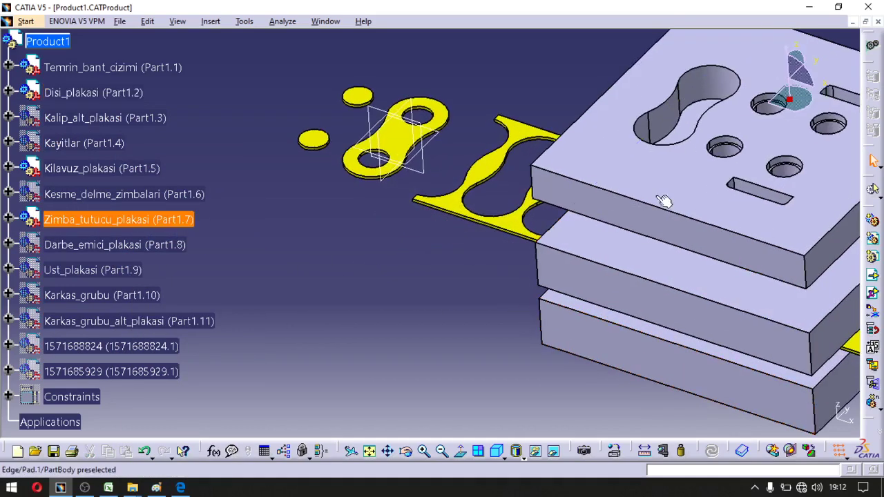
{"action": "scroll", "coordinate": [523, 245], "scroll_direction": "down", "scroll_amount": 1}
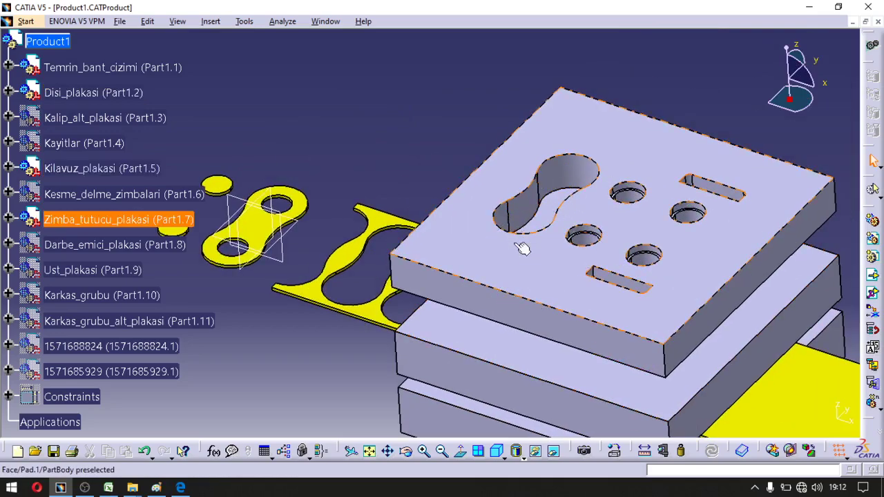
{"action": "left_click_drag", "start_coordinate": [523, 248], "coordinate": [580, 250]}
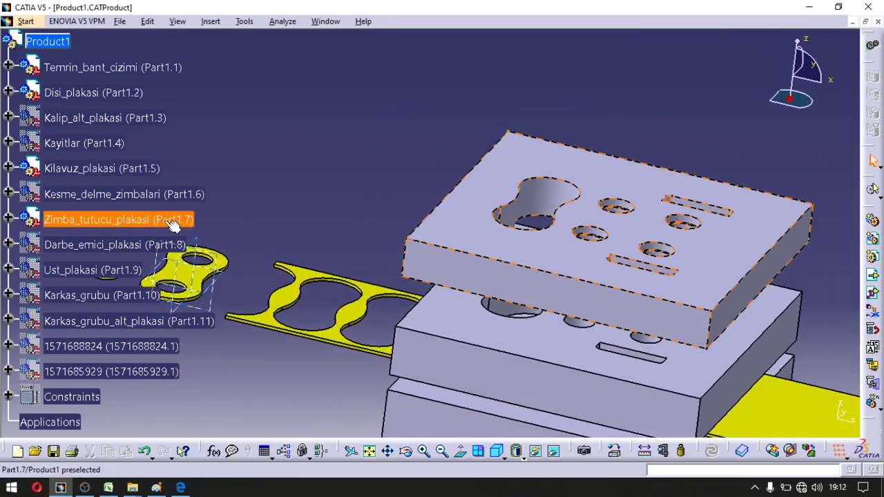
- Show the punches again and select Zimba_tutucu_plakasi and Kilavuz_plakasi
{"action": "right_click", "coordinate": [169, 194]}
{"action": "left_click", "coordinate": [200, 230]}
{"action": "left_click", "coordinate": [121, 219]}
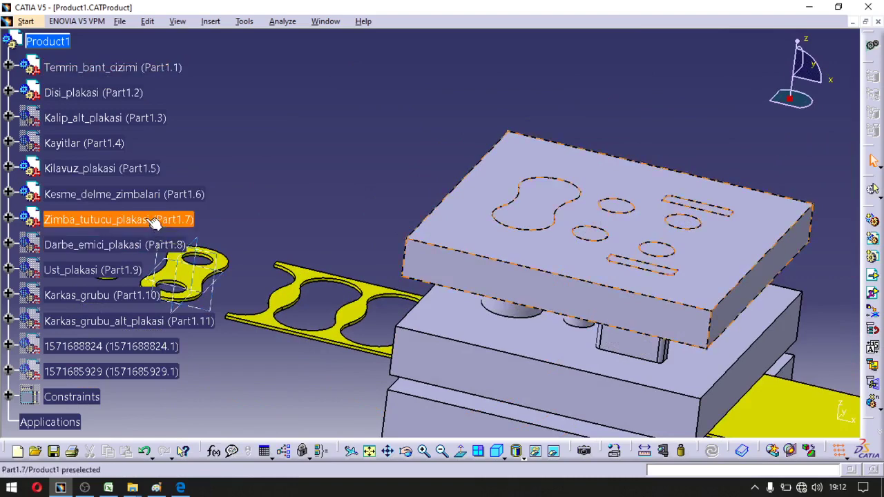
{"action": "left_click", "coordinate": [110, 169], "text": "ctrl"}
- Hide the selected plates and Temrin_bant_cizimi strip, inspect the punches, then return to Excel
{"action": "left_click", "coordinate": [158, 66], "text": "ctrl"}
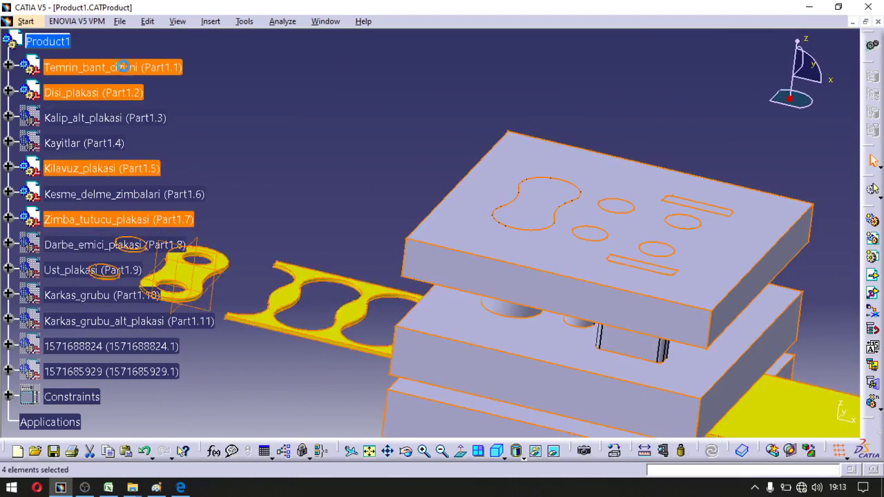
{"action": "right_click", "coordinate": [119, 66]}
{"action": "left_click", "coordinate": [150, 107]}
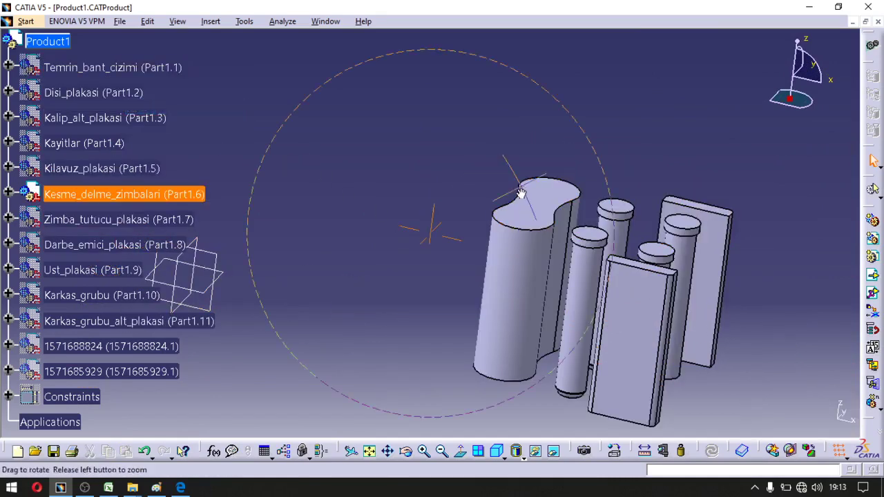
{"action": "left_click_drag", "start_coordinate": [462, 220], "coordinate": [504, 256]}
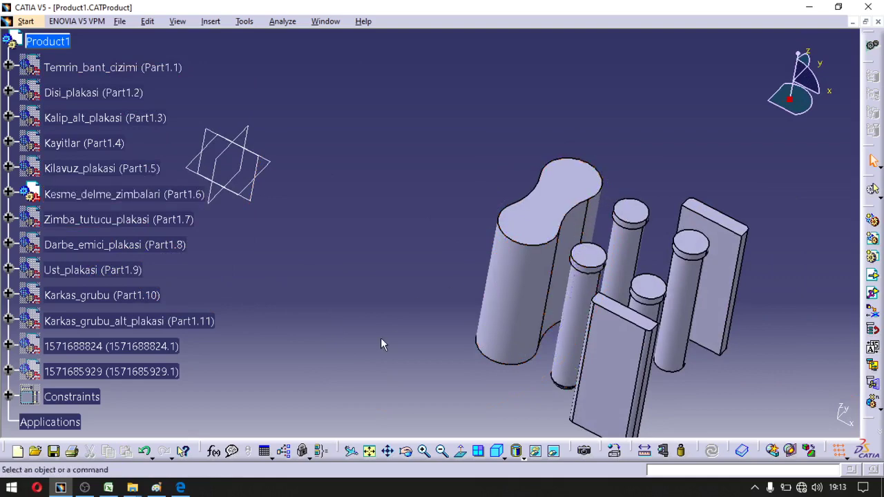
{"action": "mouse_move", "coordinate": [526, 385]}
{"action": "left_mouse_down"}
{"action": "mouse_move", "coordinate": [429, 321]}
{"action": "mouse_move", "coordinate": [425, 302]}
{"action": "left_mouse_up"}
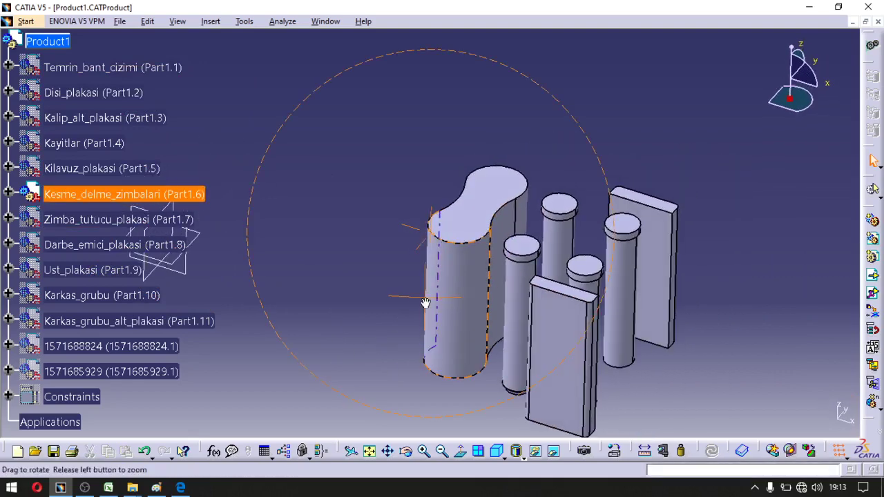
{"action": "left_click_drag", "start_coordinate": [405, 350], "coordinate": [403, 316]}
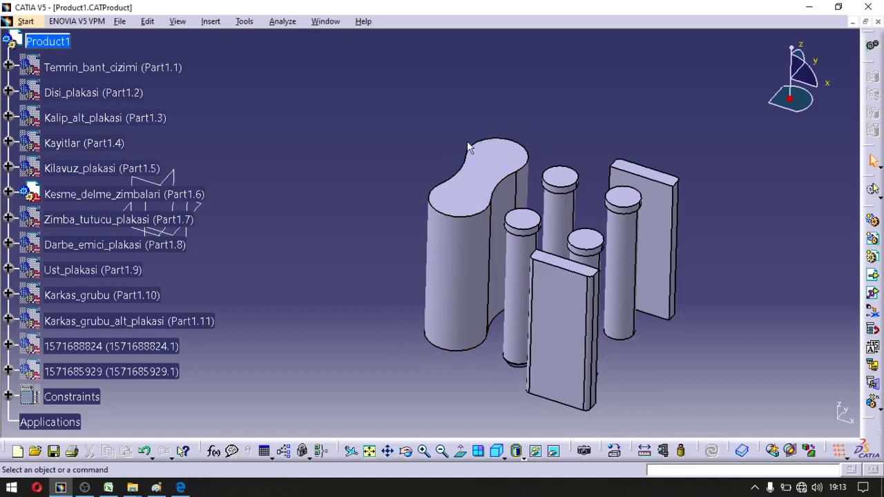
{"action": "mouse_move", "coordinate": [107, 487]}
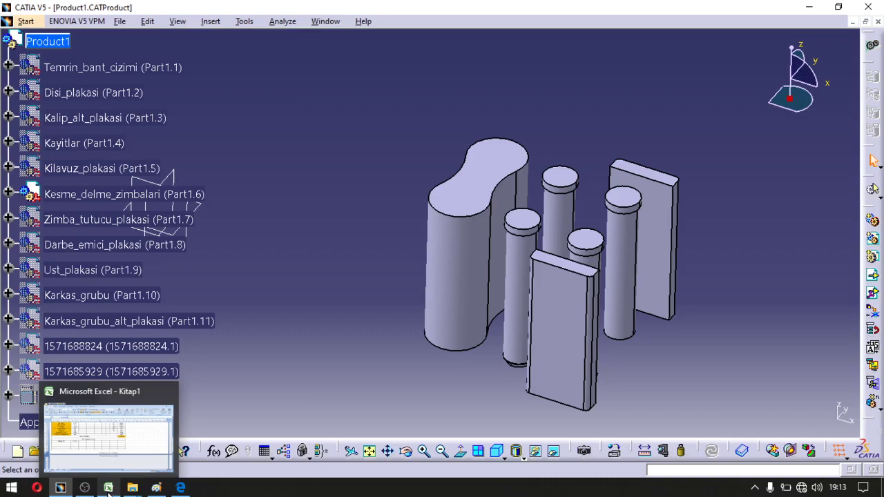
{"action": "left_click", "coordinate": [108, 489]}
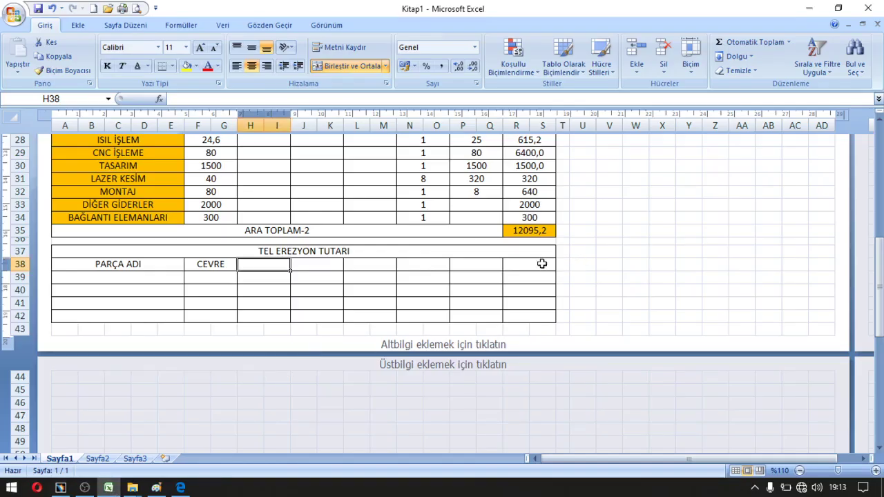
- Enter column headings TUTAR/TL in R38, ADET in P38 and mm in N38
{"action": "left_click", "coordinate": [519, 264]}
{"action": "type", "text": "T"}
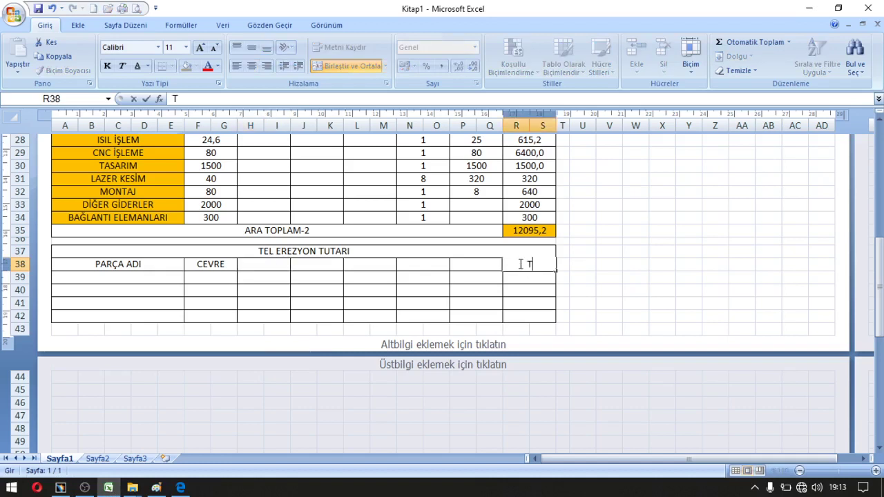
{"action": "type", "text": "UTAR"}
{"action": "type", "text": "/"}
{"action": "type", "text": "TL"}
{"action": "left_click", "coordinate": [682, 302]}
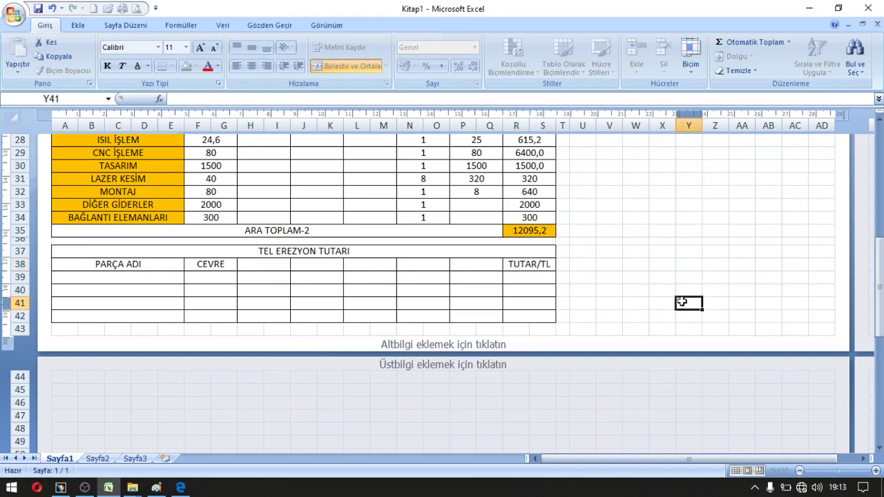
{"action": "left_click", "coordinate": [466, 265]}
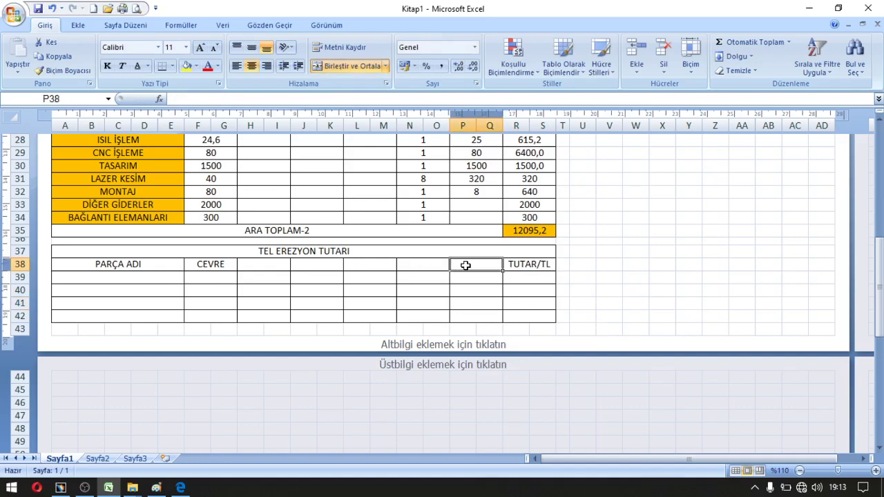
{"action": "type", "text": "ADEYT"}
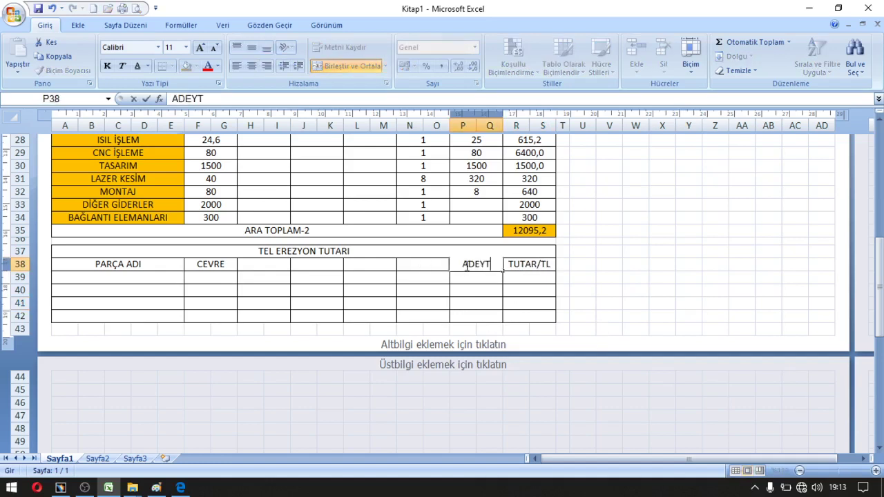
{"action": "key", "text": "BackSpace"}
{"action": "key", "text": "BackSpace"}
{"action": "type", "text": "T"}
{"action": "left_click", "coordinate": [415, 264]}
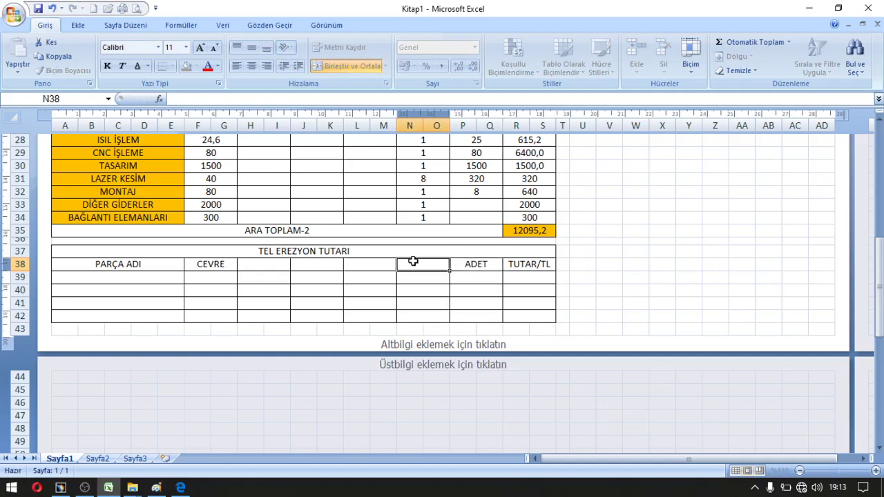
{"action": "type", "text": "MM"}
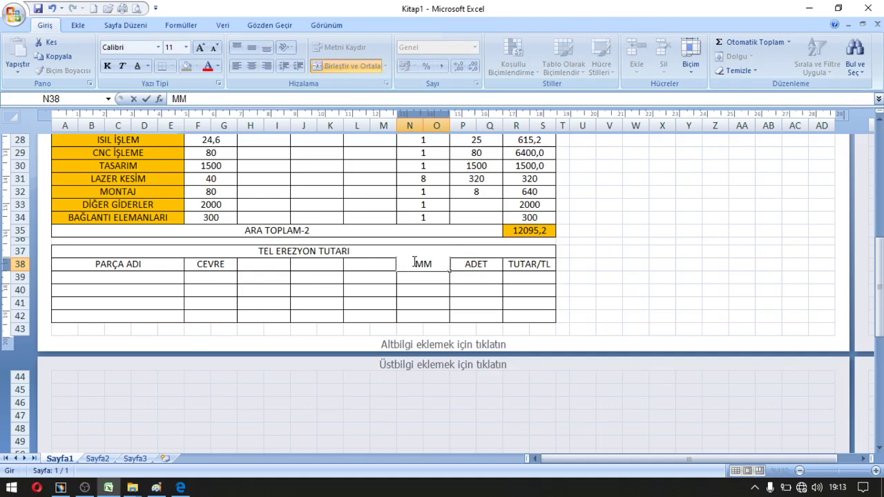
{"action": "key", "text": "BackSpace"}
{"action": "key", "text": "BackSpace"}
{"action": "type", "text": "mm"}
{"action": "left_click", "coordinate": [76, 25]}
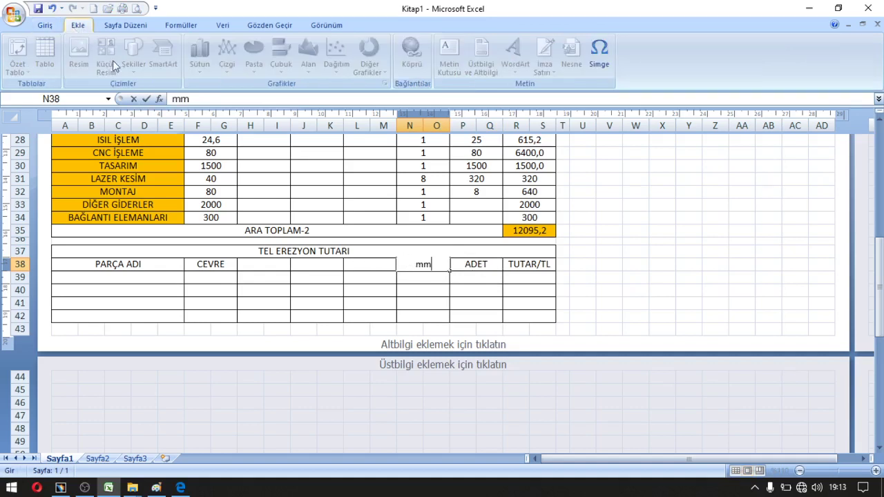
- Insert the superscript ² symbol after mm in N38 so it reads mm²
{"action": "left_click", "coordinate": [599, 55]}
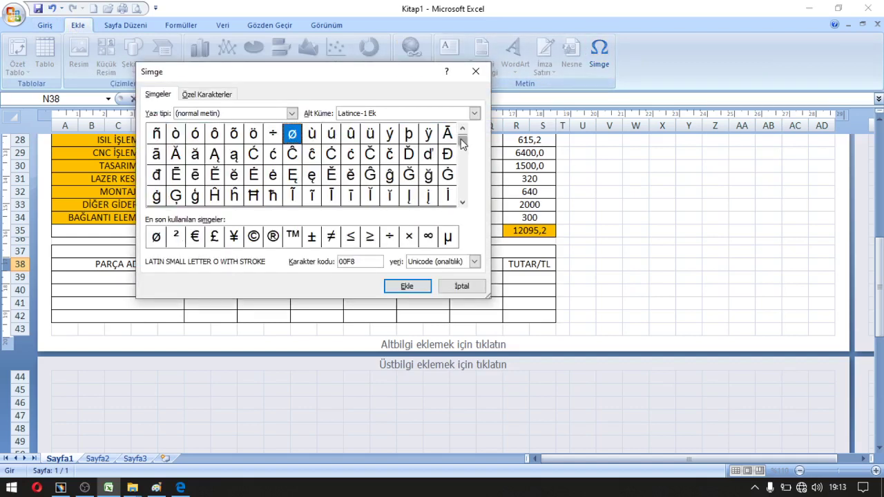
{"action": "left_click_drag", "start_coordinate": [463, 143], "coordinate": [463, 131]}
{"action": "left_click", "coordinate": [463, 205]}
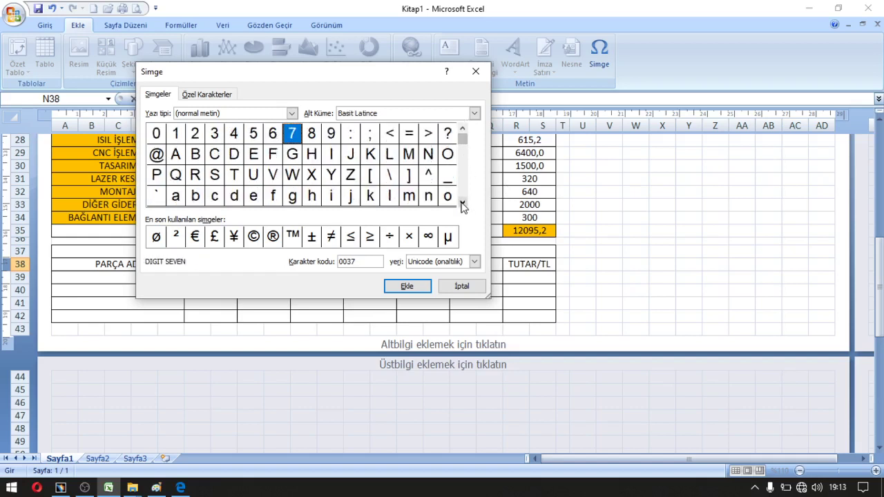
{"action": "left_click", "coordinate": [463, 204]}
{"action": "left_click", "coordinate": [462, 204]}
{"action": "left_click", "coordinate": [463, 204]}
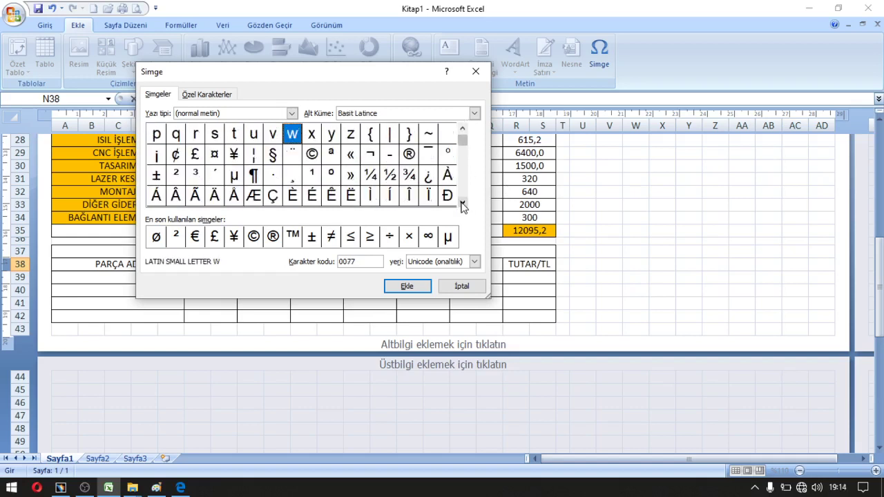
{"action": "left_click", "coordinate": [174, 179]}
{"action": "left_click", "coordinate": [405, 287]}
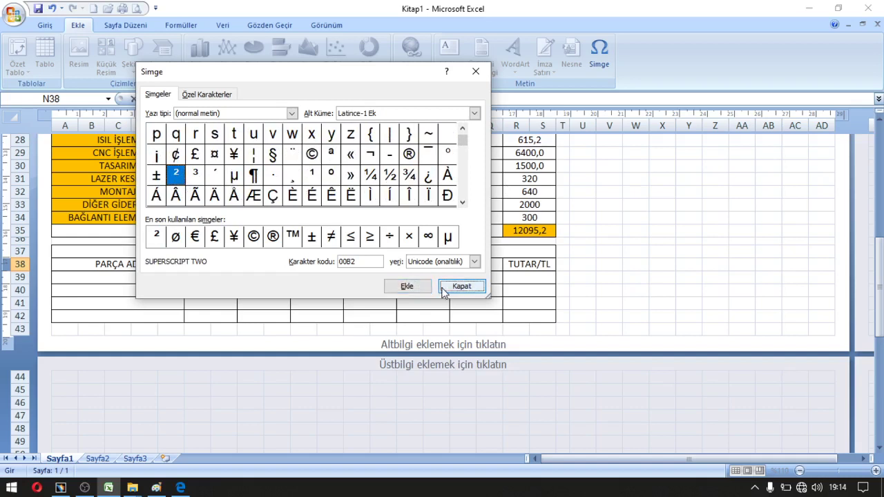
{"action": "left_click", "coordinate": [443, 290]}
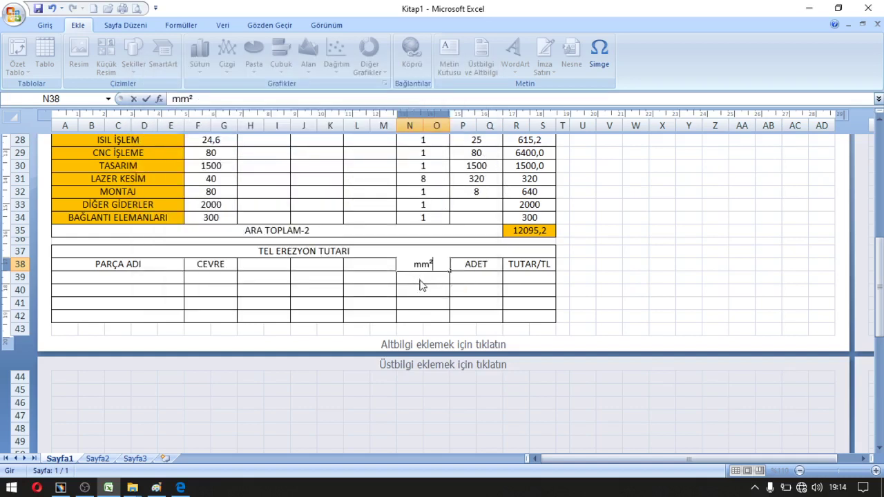
{"action": "key", "text": "Return"}
- Enter the rate 0,12 in N39 and extend the N38 heading to mm²/kuruş
{"action": "type", "text": "0,1"}
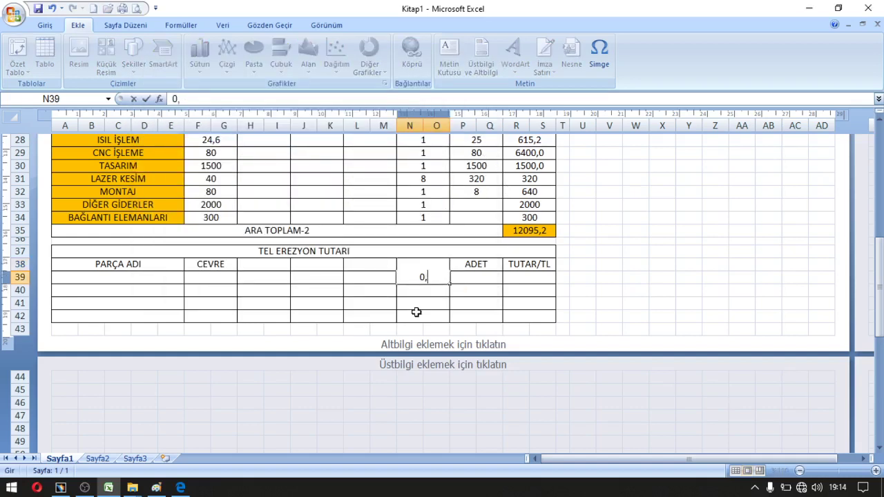
{"action": "type", "text": "2"}
{"action": "left_click", "coordinate": [641, 289]}
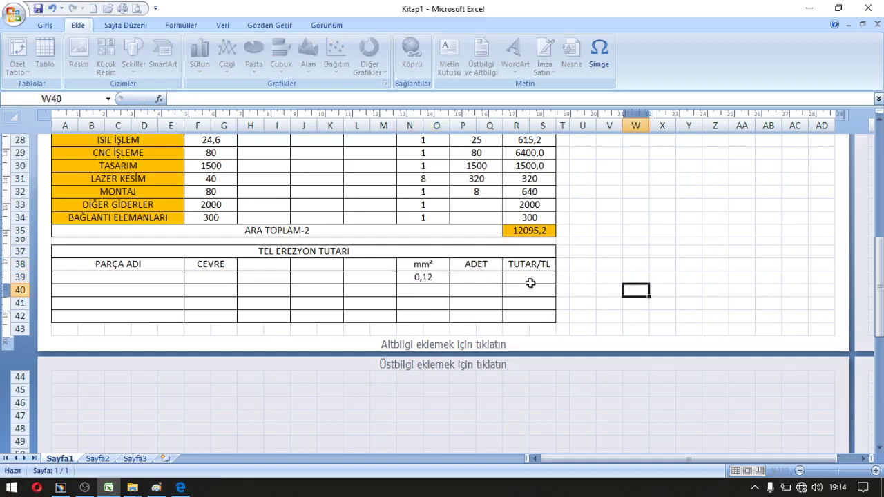
{"action": "double_click", "coordinate": [434, 264]}
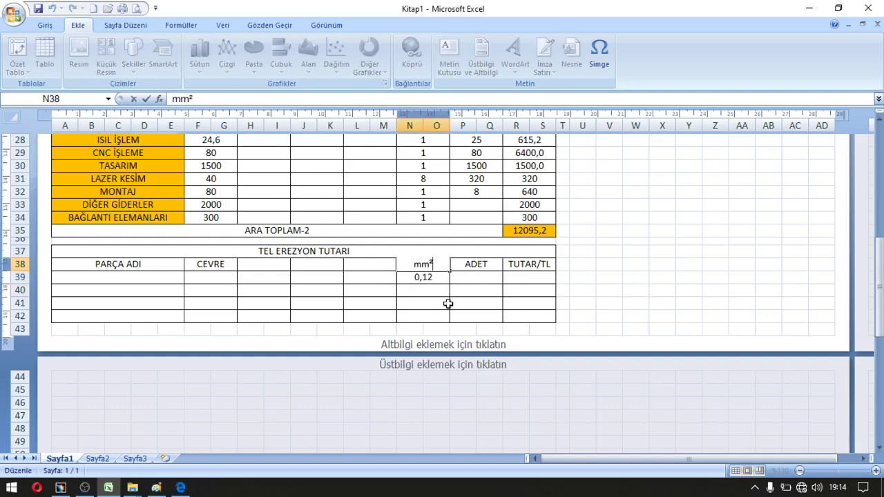
{"action": "type", "text": "/"}
{"action": "type", "text": "kuru"}
{"action": "type", "text": "ş"}
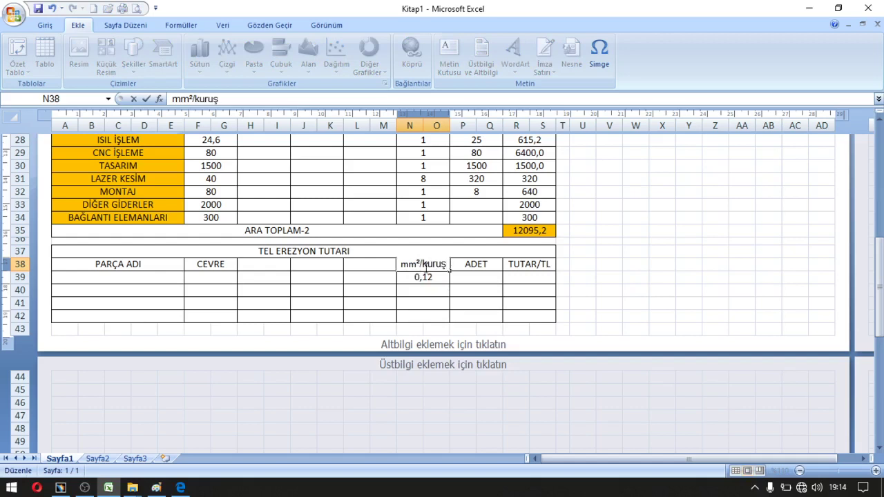
- Change the N39 rate from 0,12 to 0,08 and fill it down to N42
{"action": "left_click", "coordinate": [684, 305]}
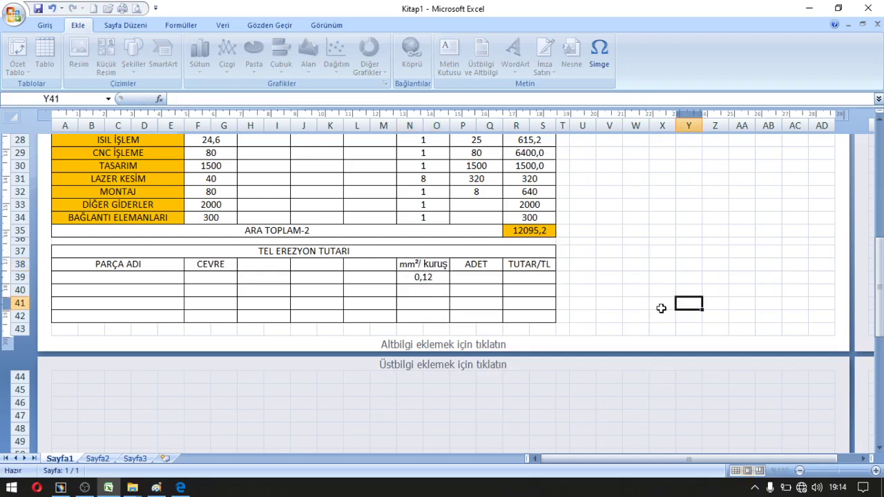
{"action": "left_click", "coordinate": [433, 277]}
{"action": "double_click", "coordinate": [437, 277]}
{"action": "left_click_drag", "start_coordinate": [437, 277], "coordinate": [421, 277]}
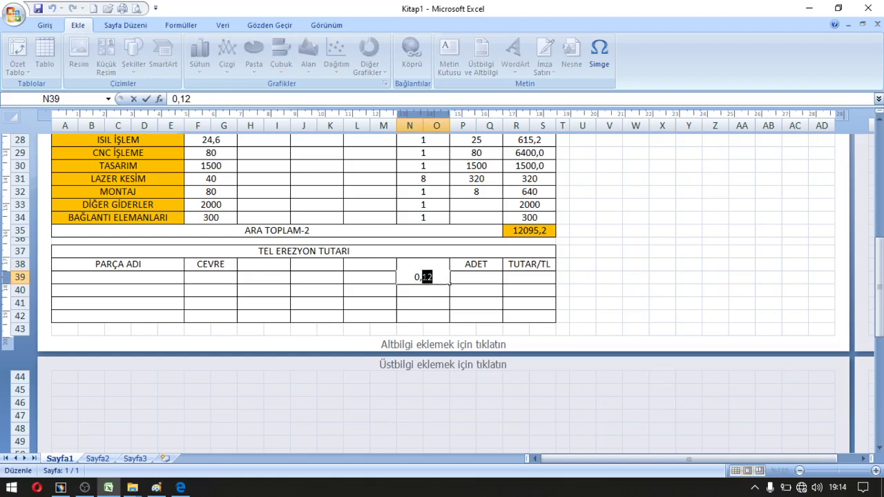
{"action": "type", "text": "08"}
{"action": "left_click", "coordinate": [643, 277]}
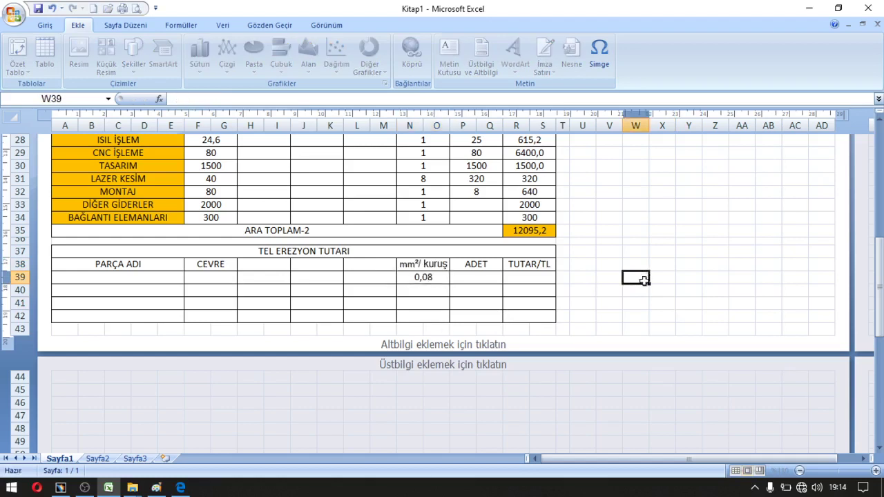
{"action": "left_click", "coordinate": [436, 276]}
{"action": "left_click_drag", "start_coordinate": [450, 284], "coordinate": [454, 324]}
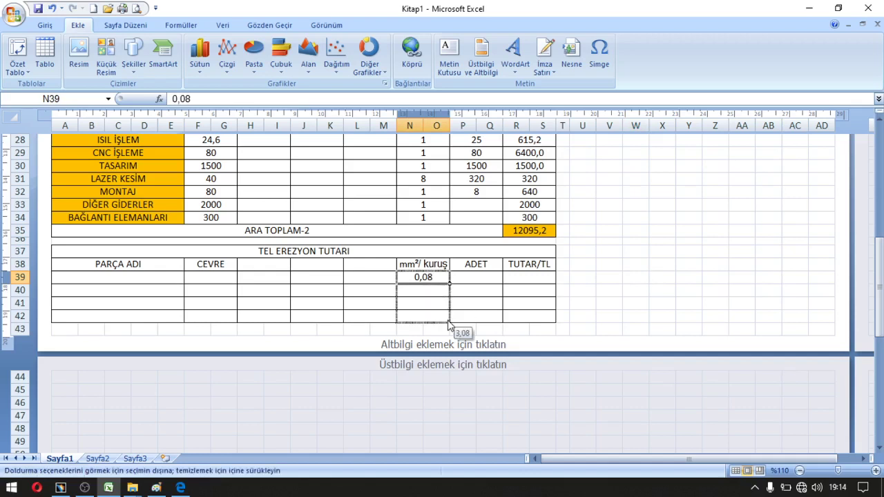
{"action": "left_click", "coordinate": [495, 168]}
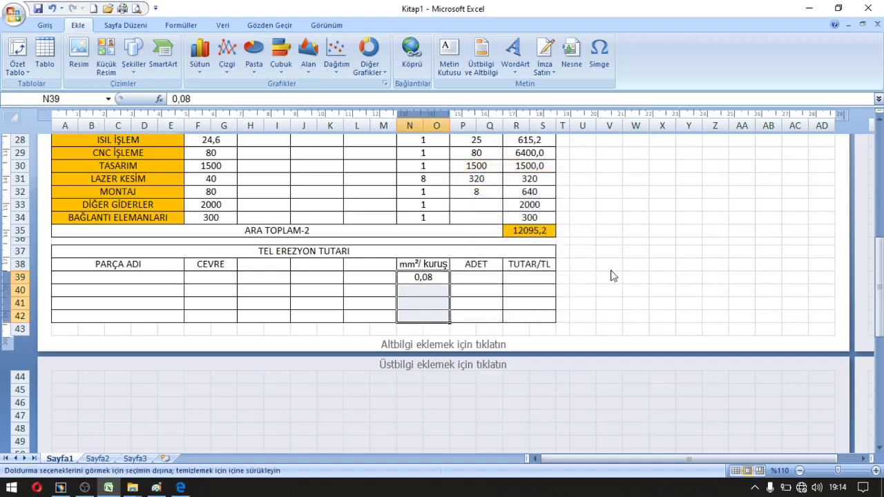
{"action": "left_click", "coordinate": [635, 265]}
- Number the ADET quantities 1 to 4 in P39:P42 as a fill series
{"action": "left_click", "coordinate": [471, 279]}
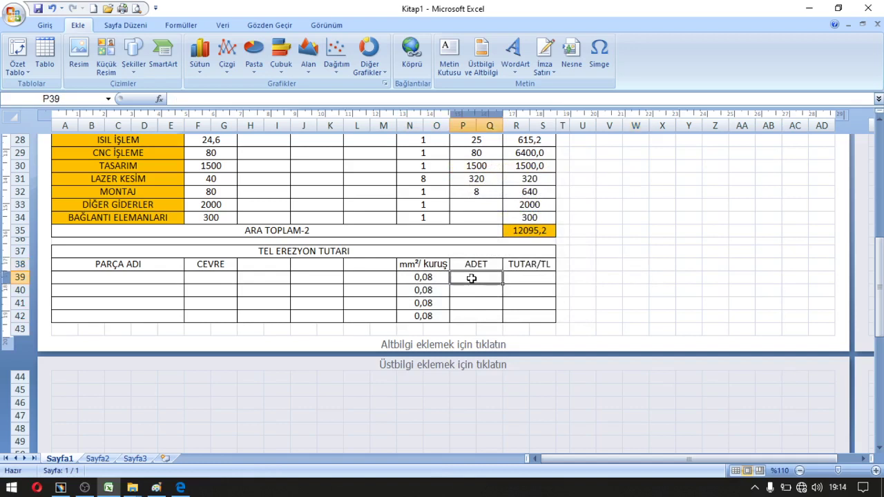
{"action": "type", "text": "1"}
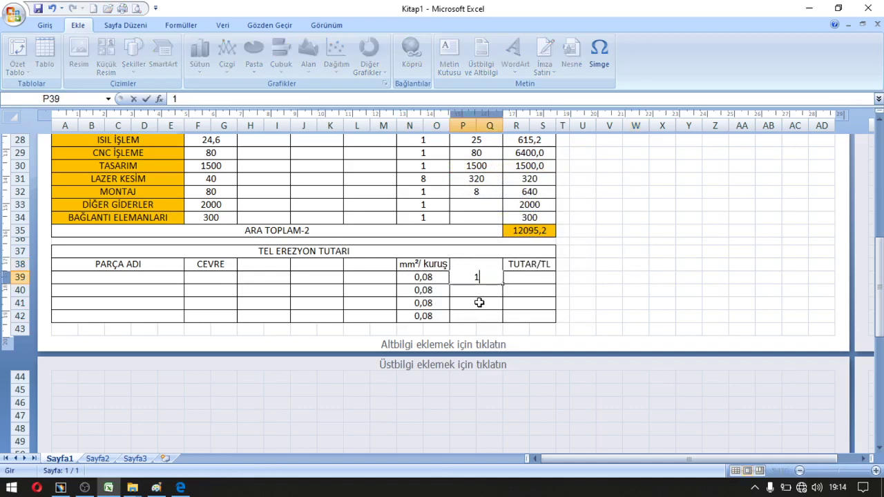
{"action": "left_click", "coordinate": [635, 302]}
{"action": "left_click", "coordinate": [492, 279]}
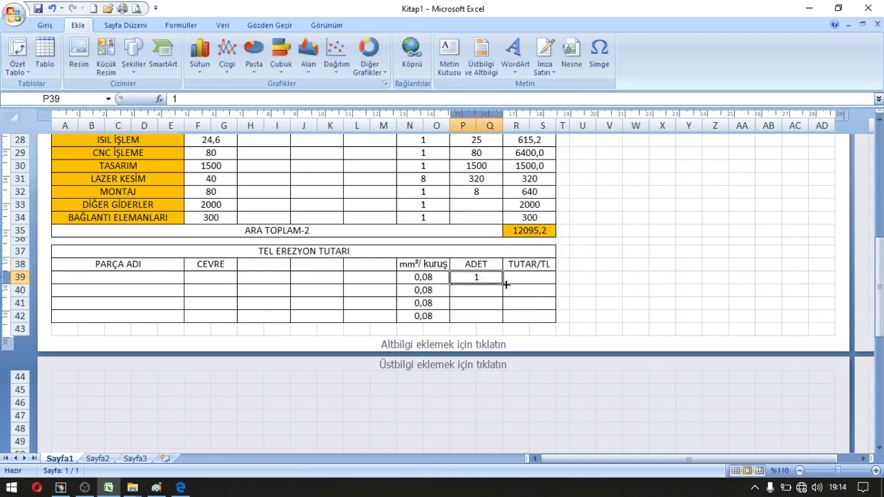
{"action": "left_click_drag", "start_coordinate": [503, 284], "coordinate": [505, 318]}
{"action": "left_click", "coordinate": [625, 291]}
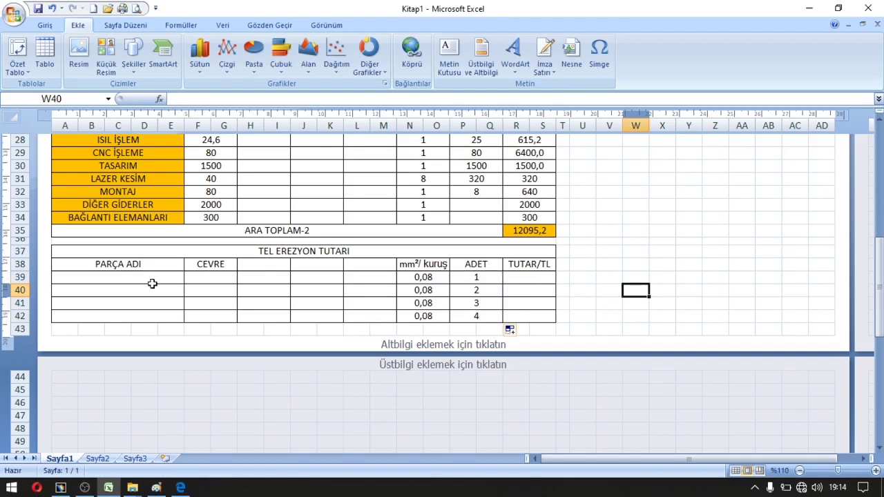
- Enter KESME ZIMBASI in A39, YANÇAKILAR in A40 and DİŞİ,KILAVUZ,ZIMBA TUTUCU in A41
{"action": "left_click", "coordinate": [121, 278]}
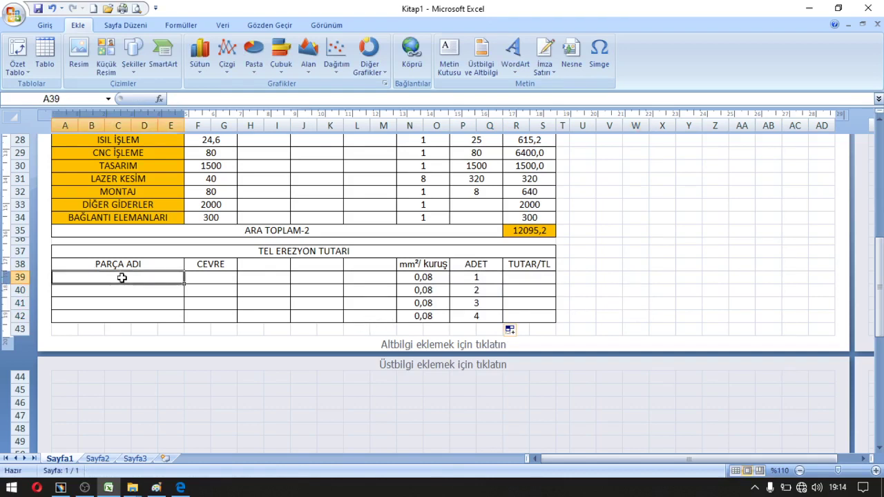
{"action": "type", "text": "kes"}
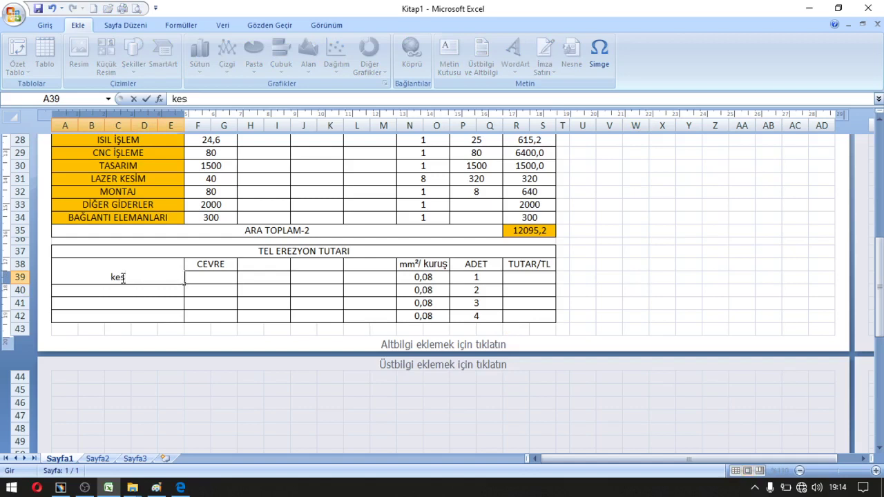
{"action": "key", "text": "BackSpace"}
{"action": "key", "text": "BackSpace"}
{"action": "type", "text": "ESME Z"}
{"action": "type", "text": "IM"}
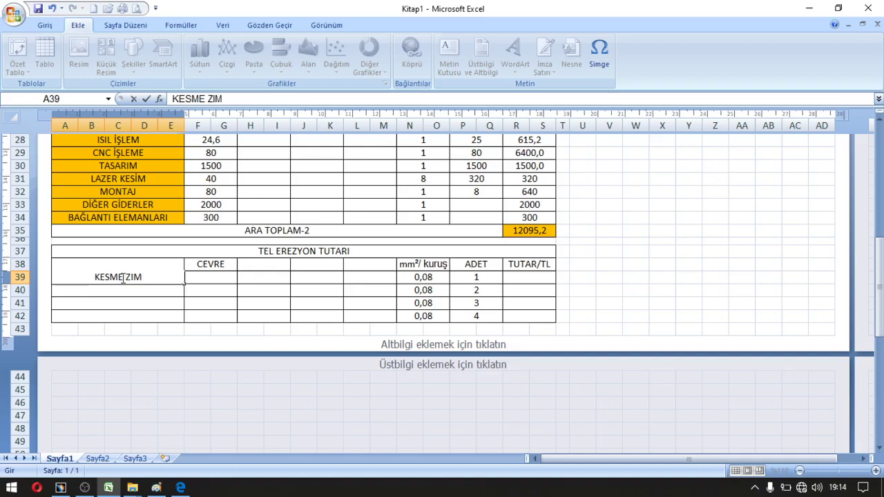
{"action": "type", "text": "BASI"}
{"action": "left_click", "coordinate": [133, 294]}
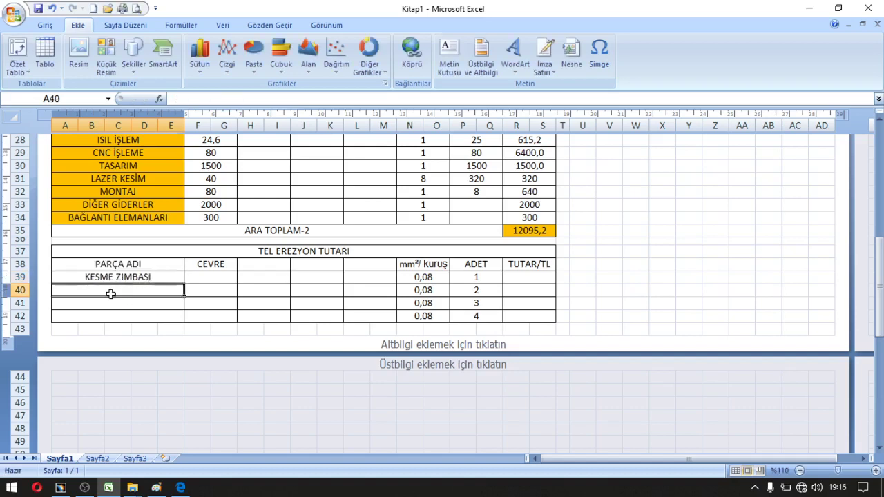
{"action": "type", "text": "YAN"}
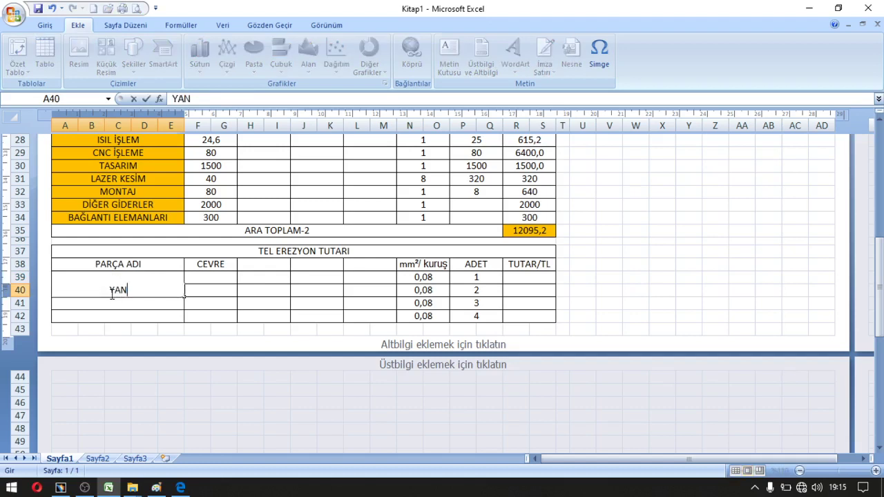
{"action": "type", "text": "ÇAKILAR"}
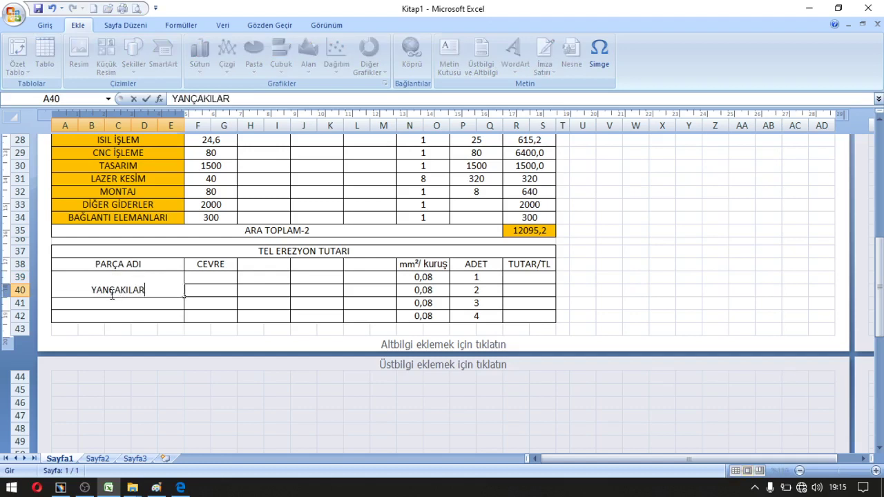
{"action": "left_click", "coordinate": [239, 302]}
{"action": "left_click", "coordinate": [108, 302]}
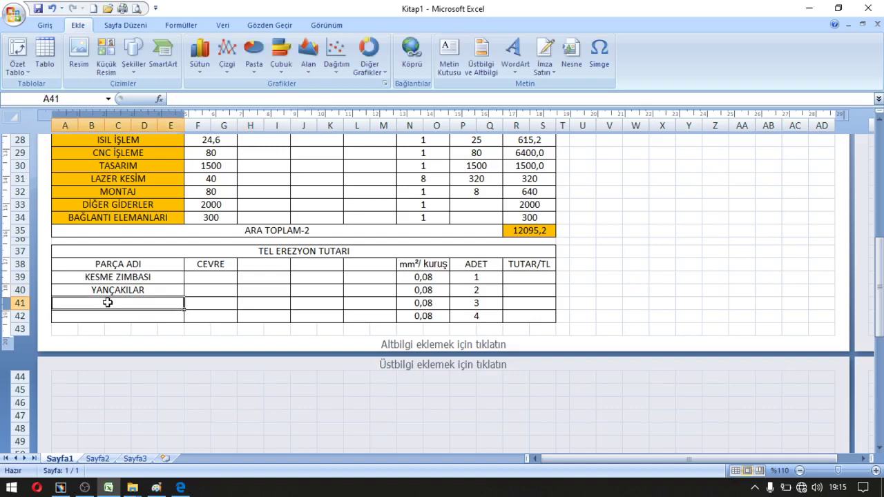
{"action": "type", "text": "Diş"}
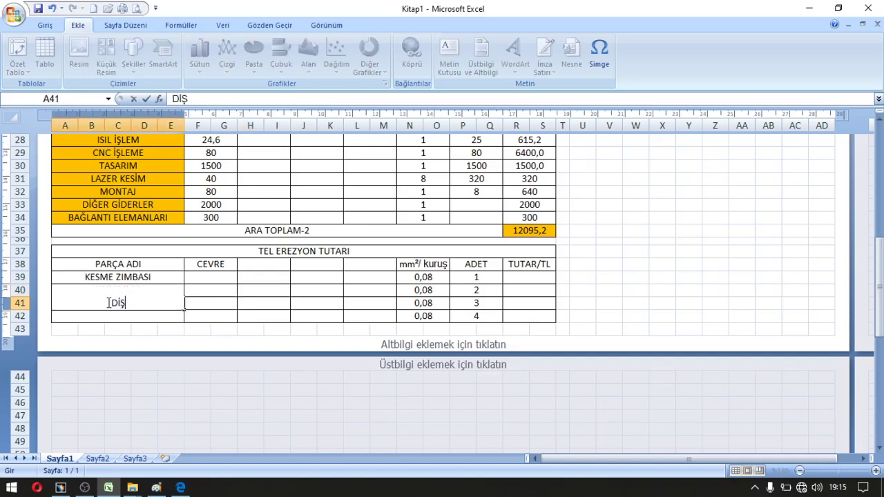
{"action": "type", "text": "i"}
{"action": "type", "text": ","}
{"action": "type", "text": "KI"}
{"action": "type", "text": "AVU"}
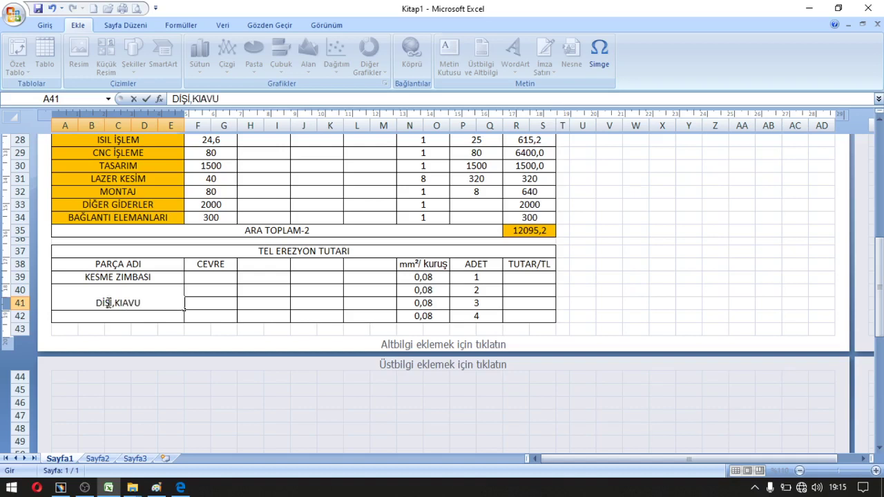
{"action": "type", "text": "Z,"}
{"action": "left_click", "coordinate": [120, 303]}
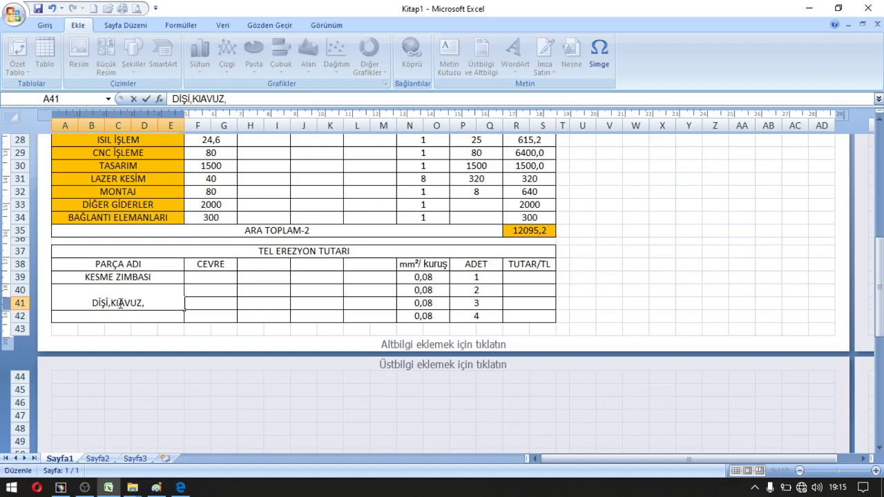
{"action": "type", "text": "LAVU"}
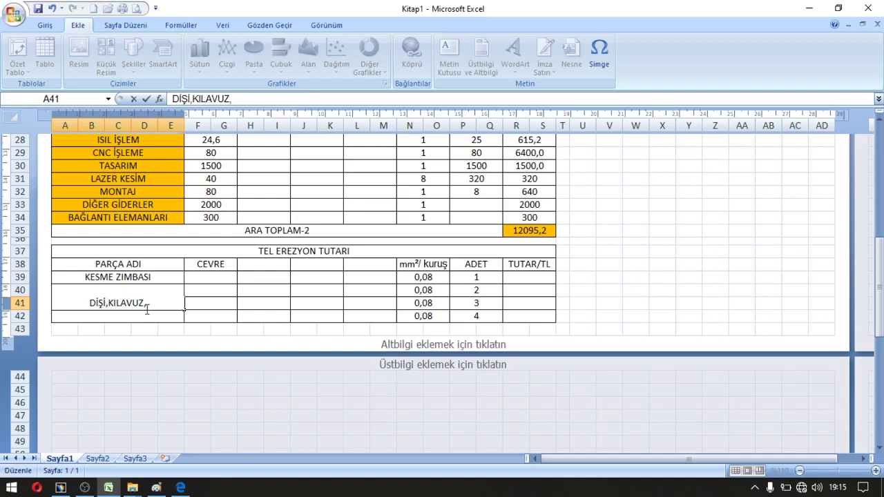
{"action": "type", "text": "Z,ZIMBA"}
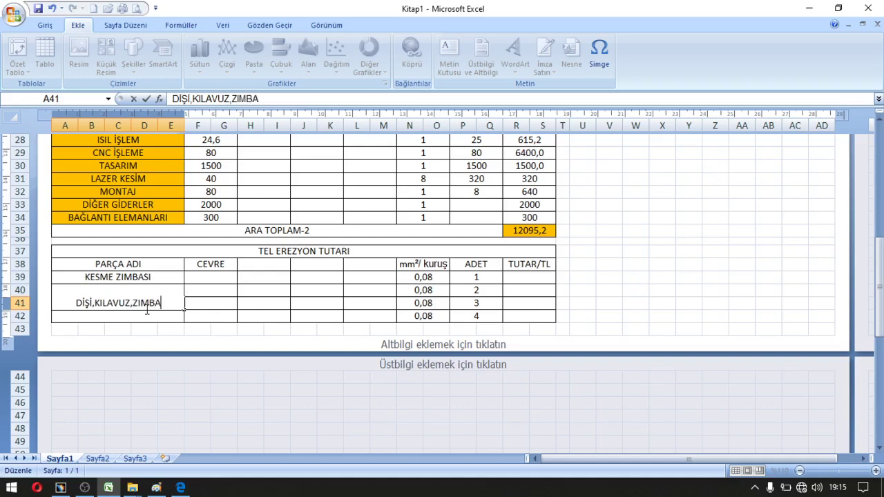
{"action": "type", "text": " TUT"}
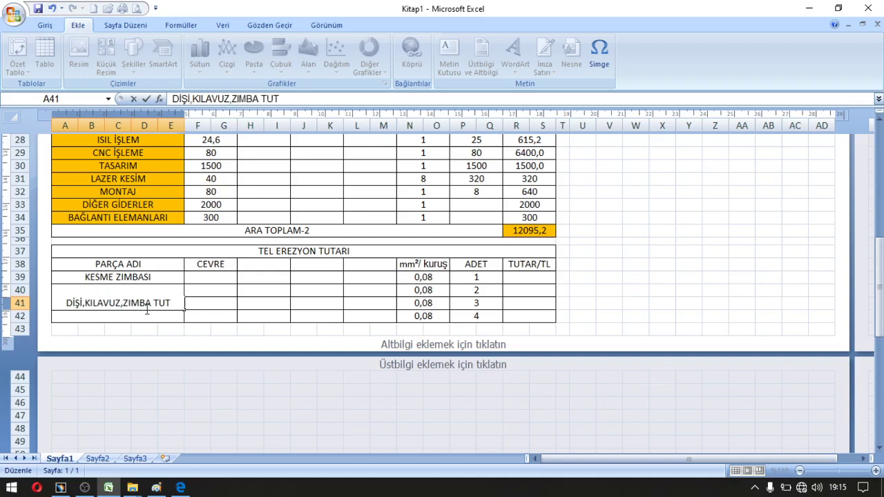
{"action": "type", "text": "UCU"}
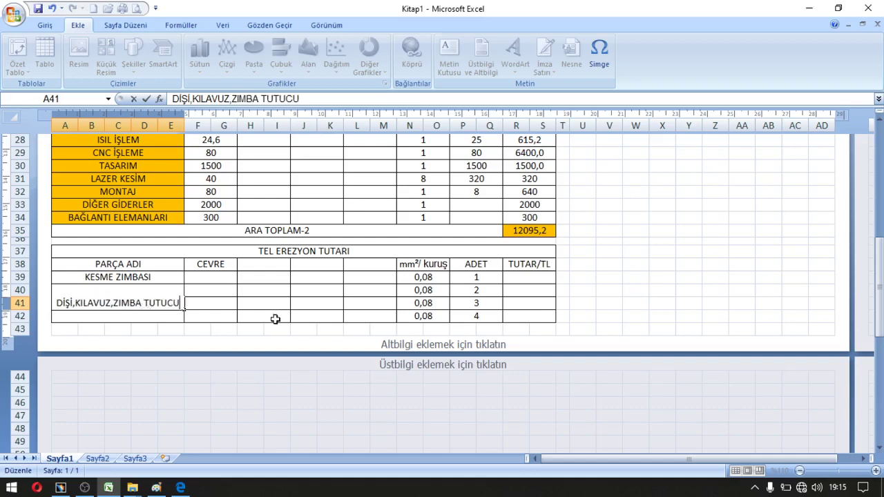
{"action": "left_click_drag", "start_coordinate": [263, 312], "coordinate": [263, 307]}
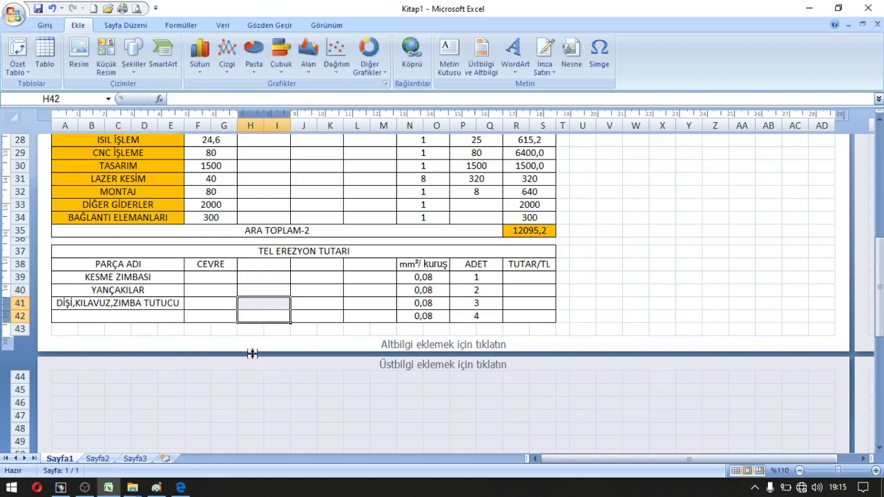
{"action": "left_click", "coordinate": [59, 489]}
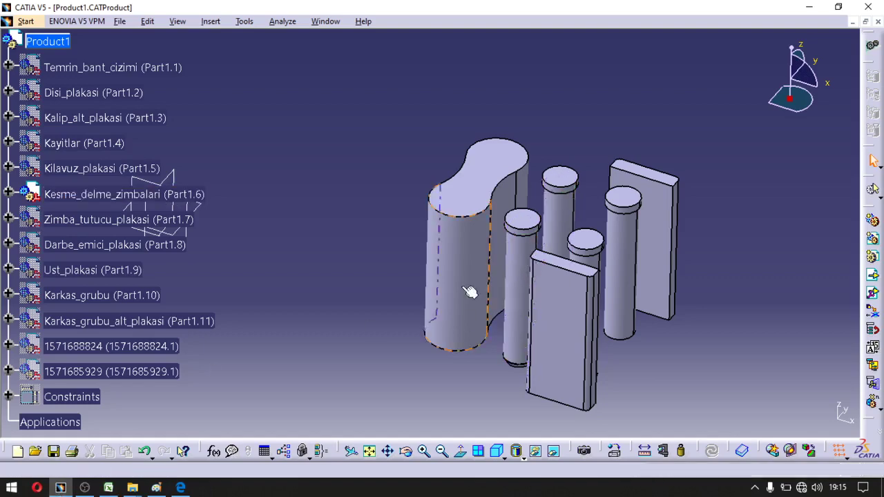
{"action": "left_click", "coordinate": [59, 489]}
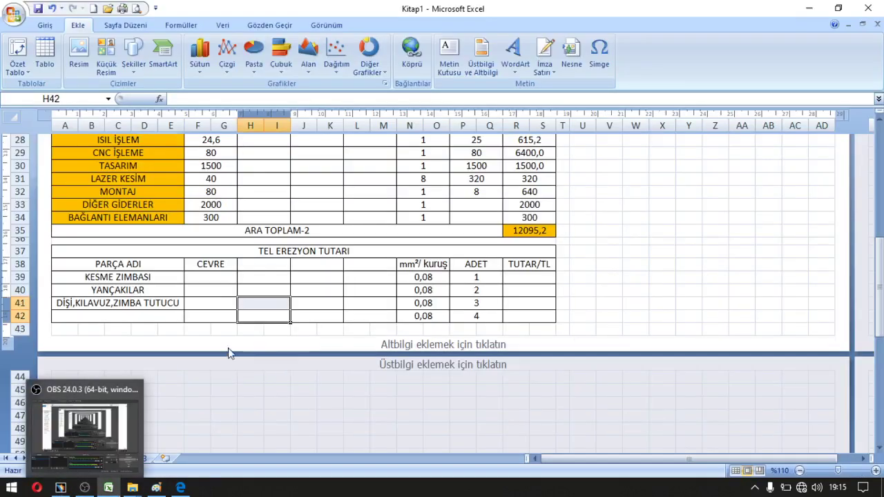
{"action": "scroll", "coordinate": [230, 342], "scroll_direction": "up", "scroll_amount": 1}
{"action": "scroll", "coordinate": [230, 342], "scroll_direction": "up", "scroll_amount": 1}
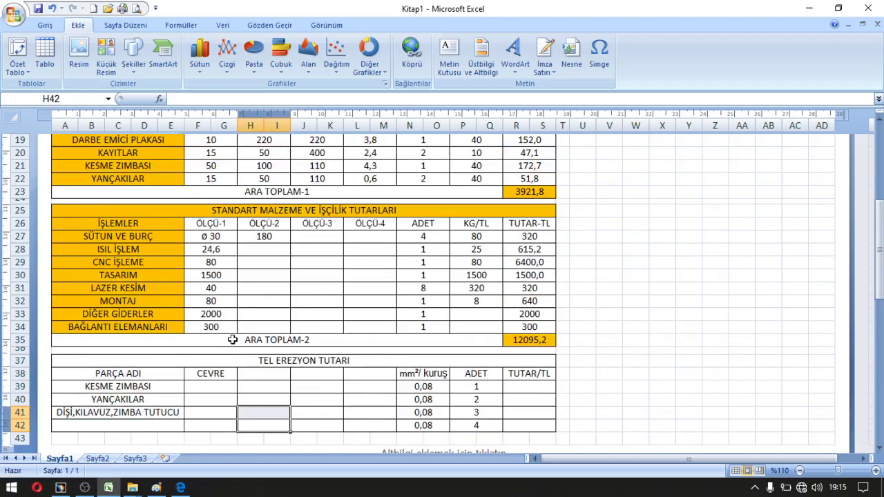
{"action": "scroll", "coordinate": [252, 322], "scroll_direction": "up", "scroll_amount": 3}
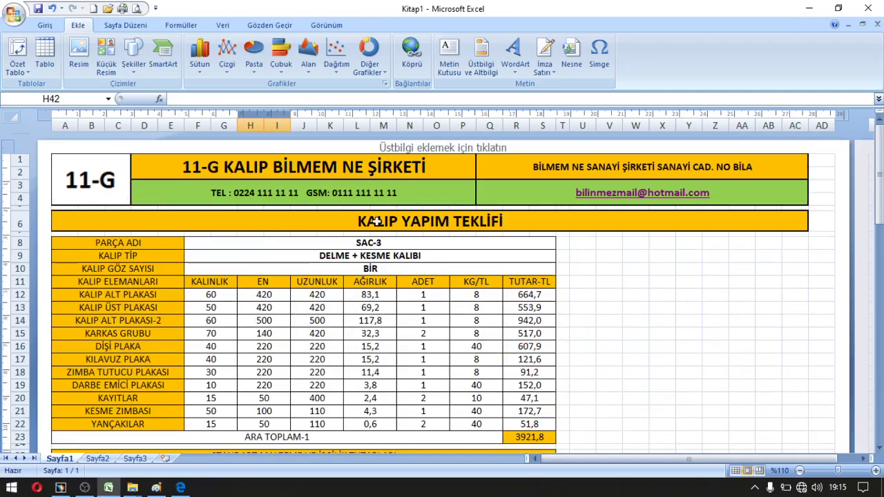
{"action": "left_click", "coordinate": [402, 223]}
- Shrink the title font size down to 14
{"action": "left_click", "coordinate": [44, 25]}
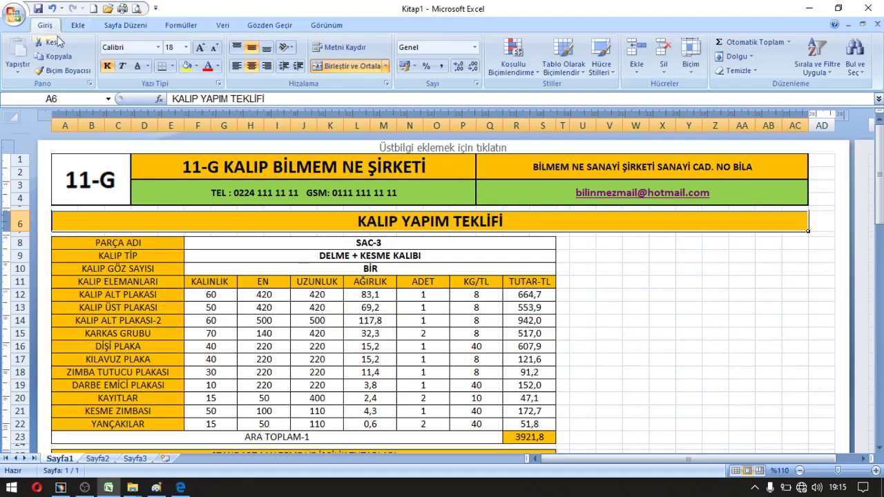
{"action": "left_click", "coordinate": [213, 48]}
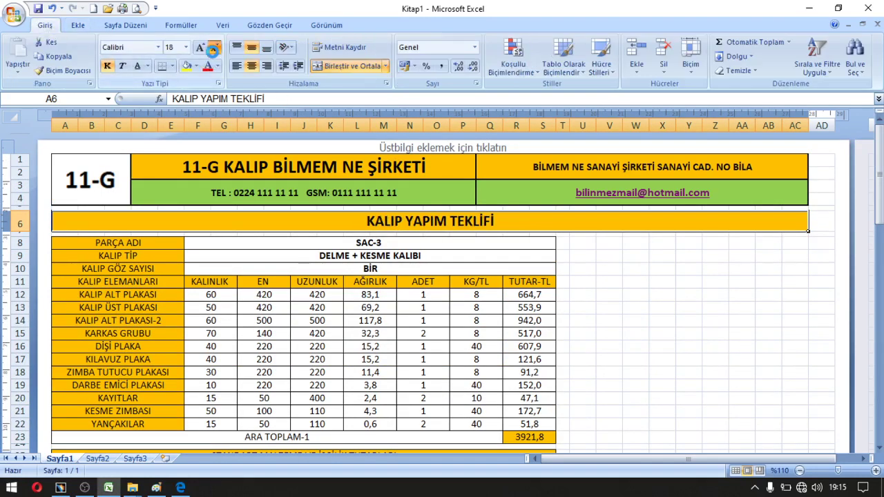
{"action": "left_click", "coordinate": [213, 48]}
{"action": "left_click", "coordinate": [214, 49]}
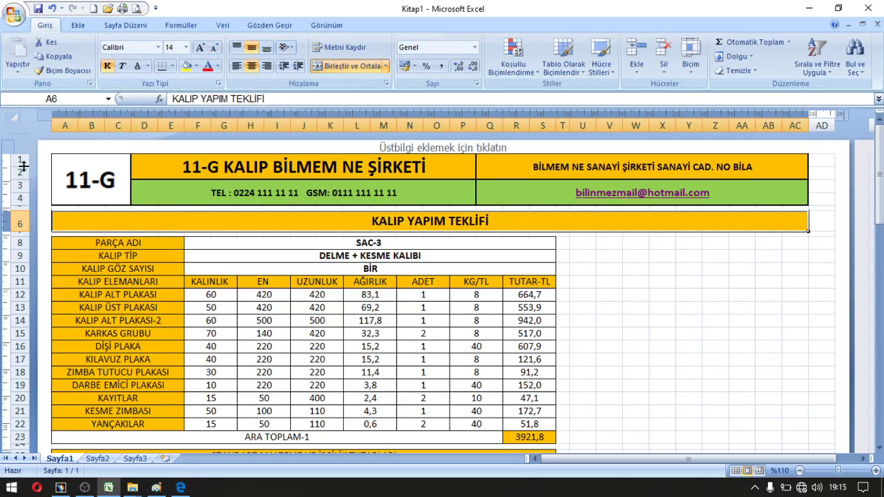
- Set header rows 1–4 to a 0,4 row height and nudge the 11-G logo upward
{"action": "left_click_drag", "start_coordinate": [20, 159], "coordinate": [19, 199]}
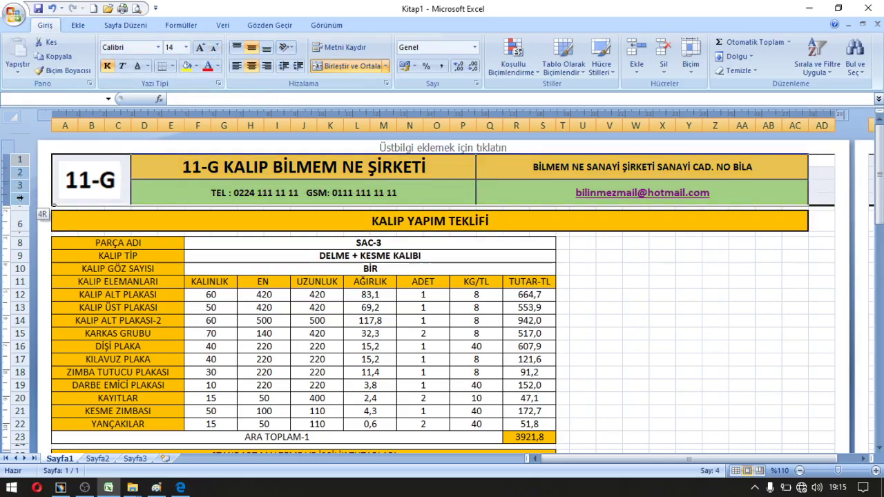
{"action": "right_click", "coordinate": [21, 199]}
{"action": "left_click", "coordinate": [81, 323]}
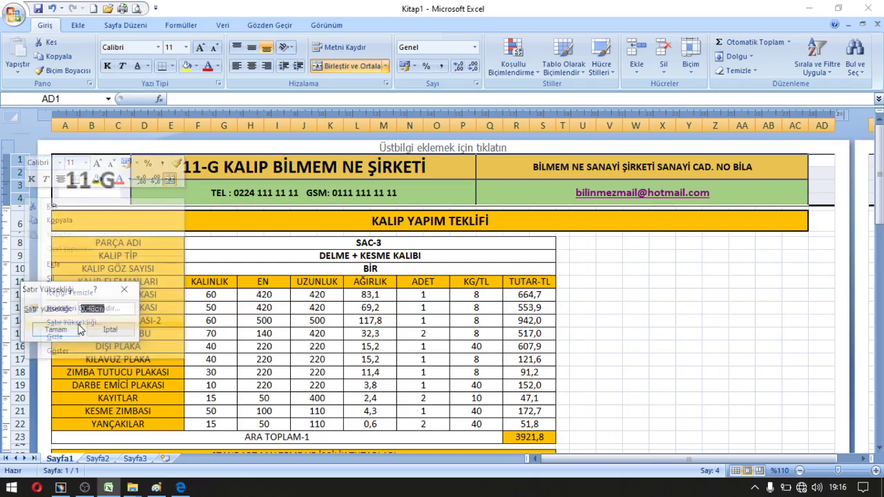
{"action": "type", "text": "0"}
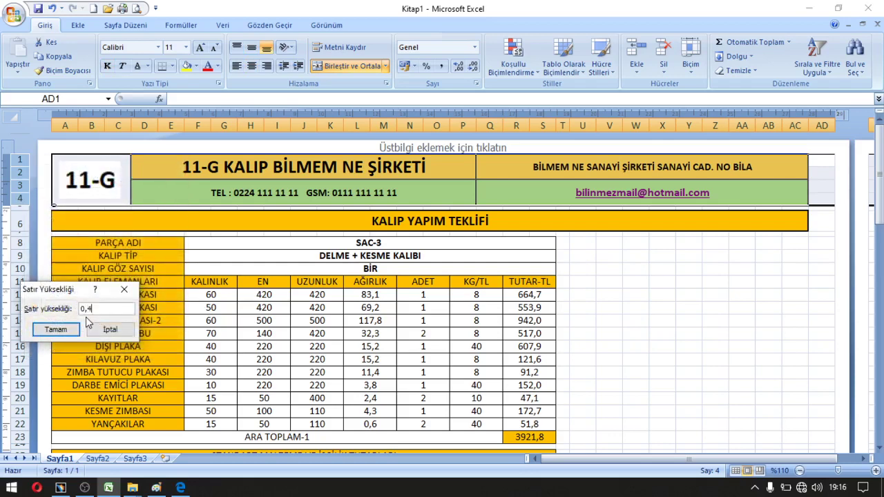
{"action": "key", "text": "Return"}
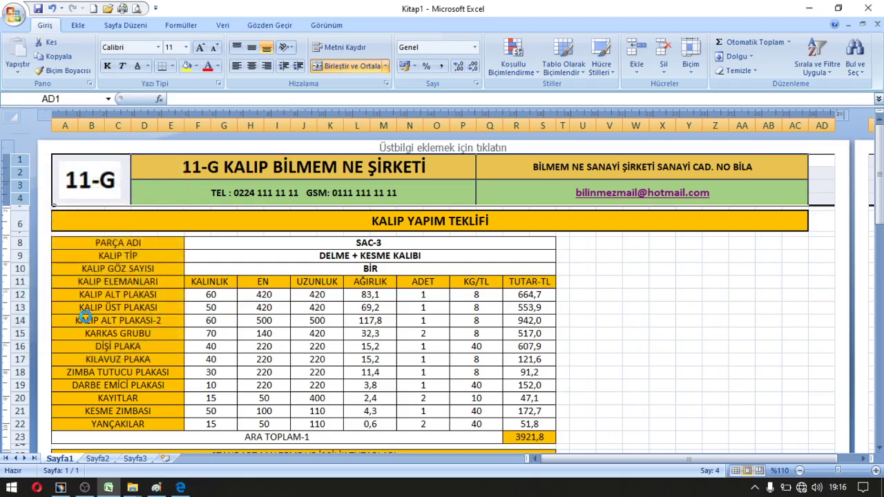
{"action": "left_click", "coordinate": [712, 339]}
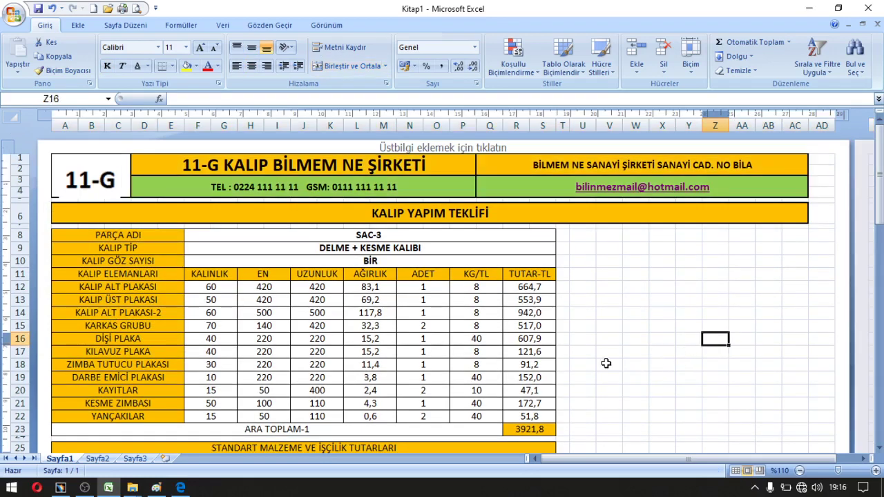
{"action": "left_click_drag", "start_coordinate": [116, 196], "coordinate": [117, 192]}
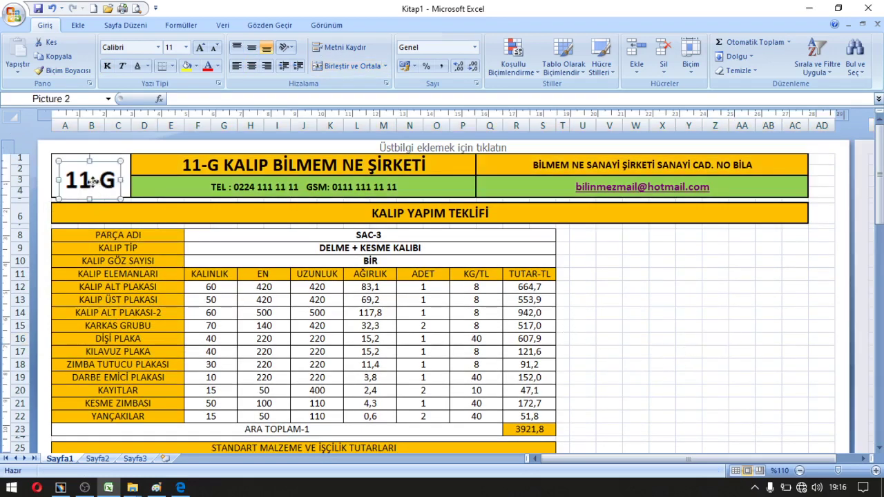
{"action": "left_click", "coordinate": [663, 314]}
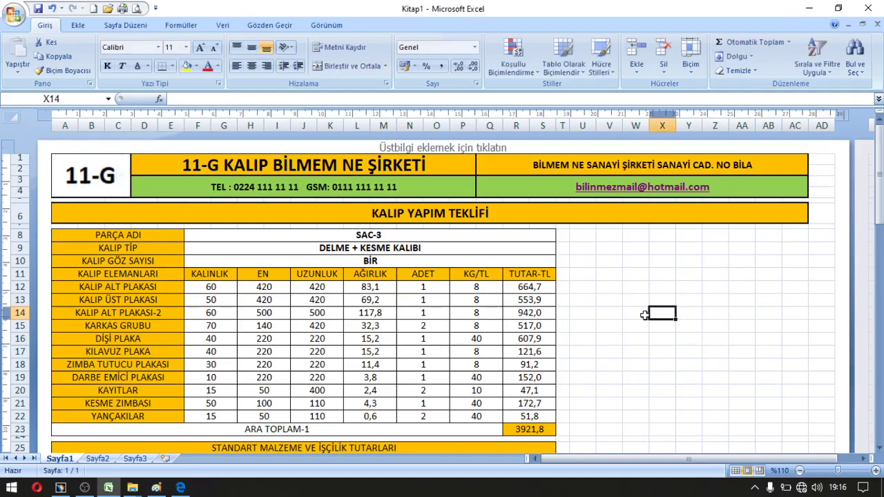
- Insert a copy of the SÜTUN VE BURÇ row 27 directly below it
{"action": "scroll", "coordinate": [589, 302], "scroll_direction": "down", "scroll_amount": 6}
{"action": "scroll", "coordinate": [588, 302], "scroll_direction": "down", "scroll_amount": 3}
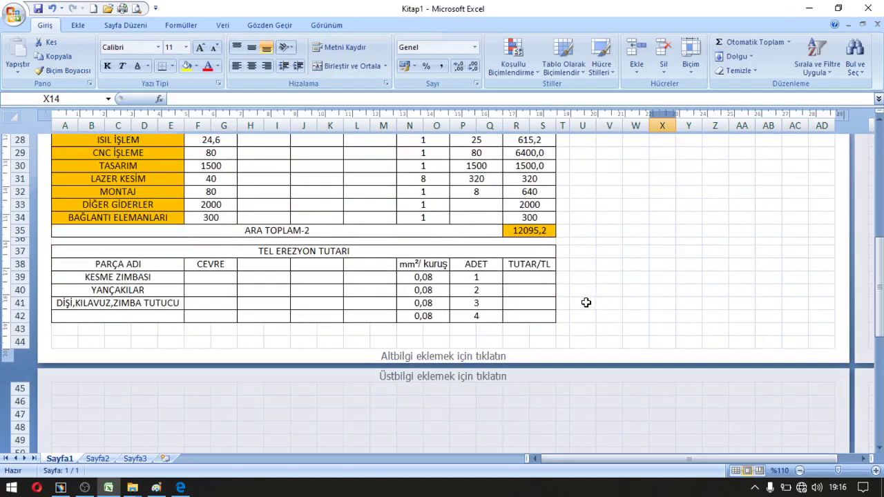
{"action": "scroll", "coordinate": [586, 303], "scroll_direction": "up", "scroll_amount": 1}
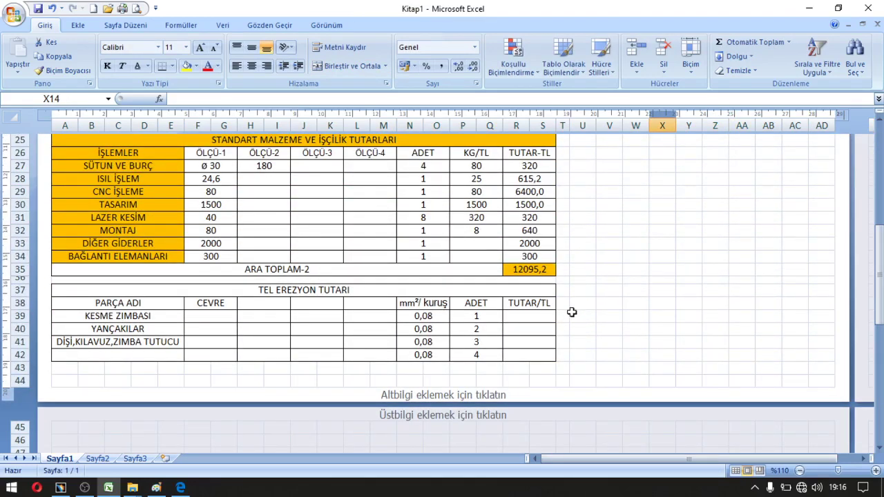
{"action": "mouse_move", "coordinate": [163, 492]}
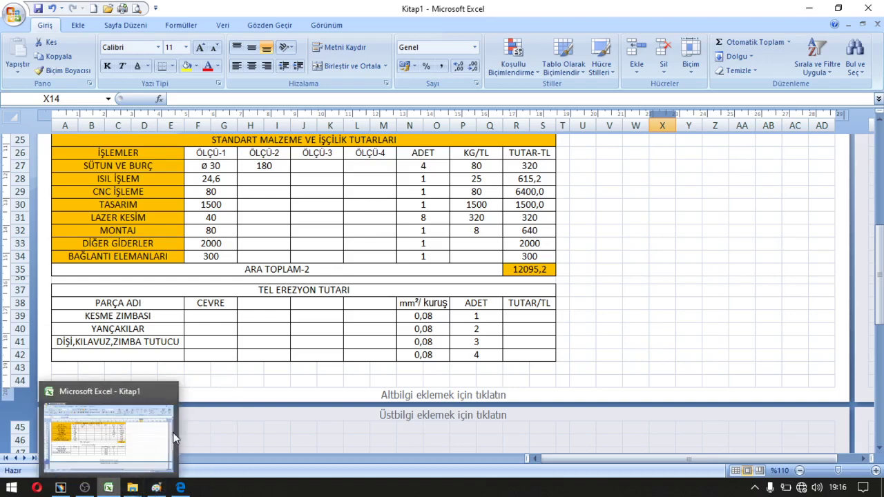
{"action": "left_click", "coordinate": [662, 316]}
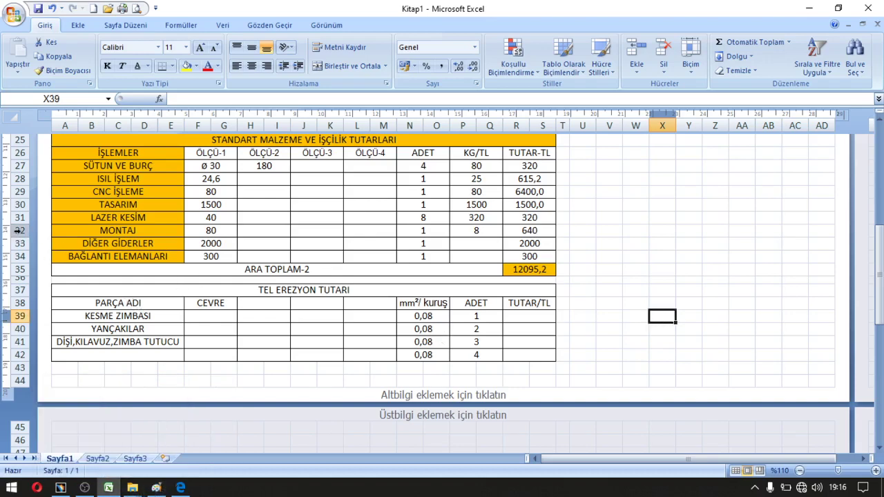
{"action": "left_click", "coordinate": [17, 166]}
{"action": "right_click", "coordinate": [18, 167]}
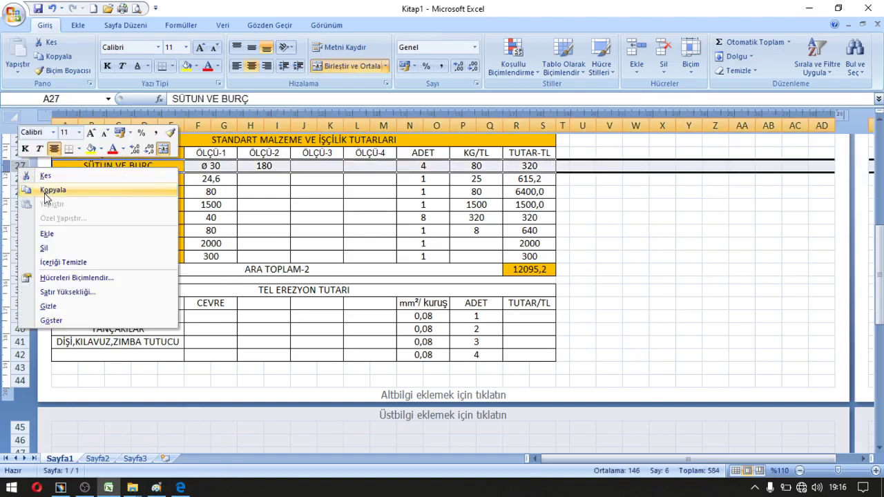
{"action": "left_click", "coordinate": [44, 188]}
{"action": "right_click", "coordinate": [18, 167]}
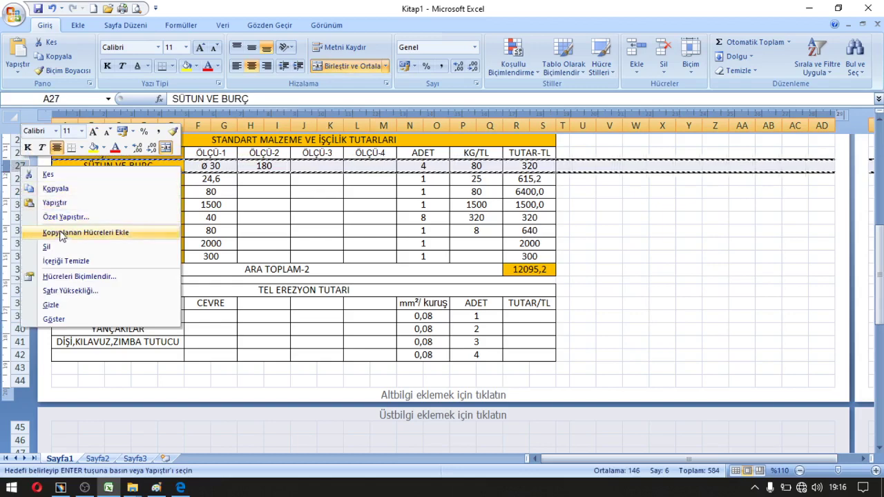
{"action": "left_click", "coordinate": [57, 235]}
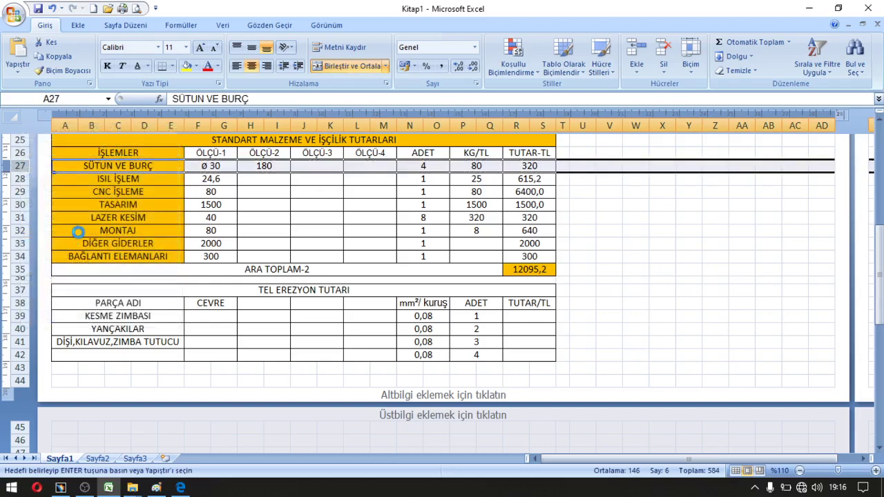
{"action": "left_click", "coordinate": [674, 231]}
- Rename the copied row's A28 label to 'HAZIR ZIMBA'
{"action": "double_click", "coordinate": [93, 179]}
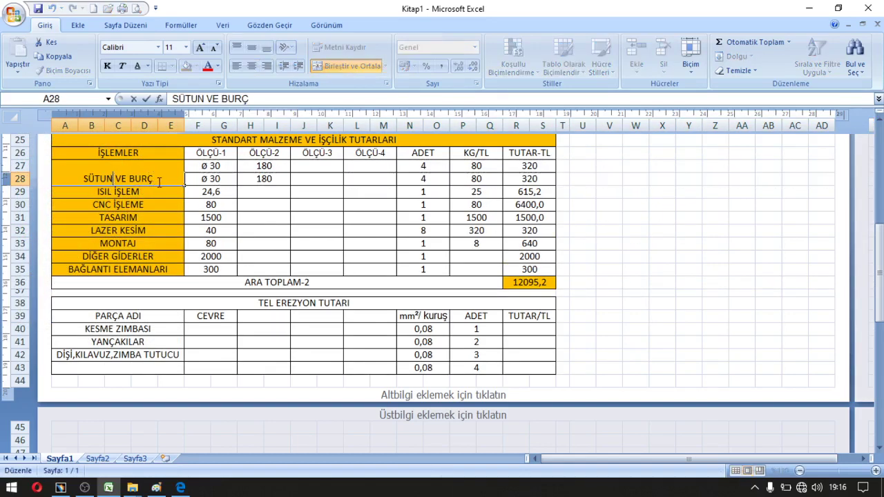
{"action": "left_click_drag", "start_coordinate": [153, 180], "coordinate": [83, 181]}
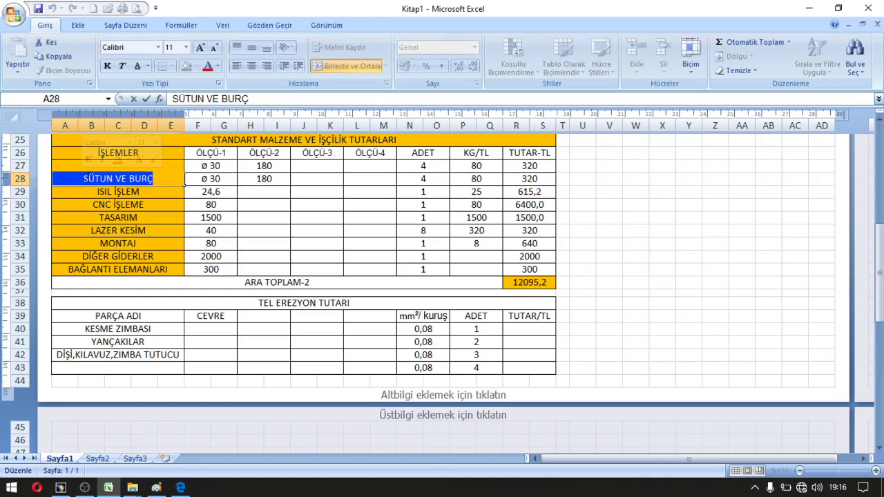
{"action": "type", "text": "HAZIR"}
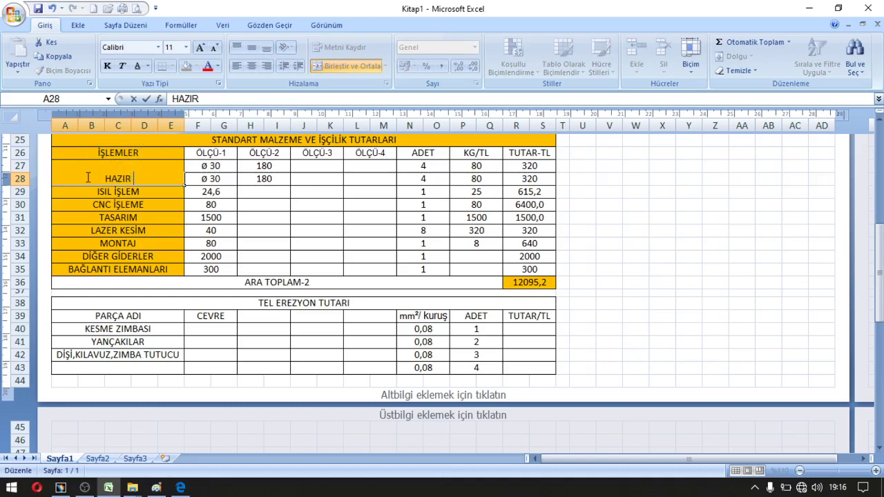
{"action": "type", "text": " ZIMBA"}
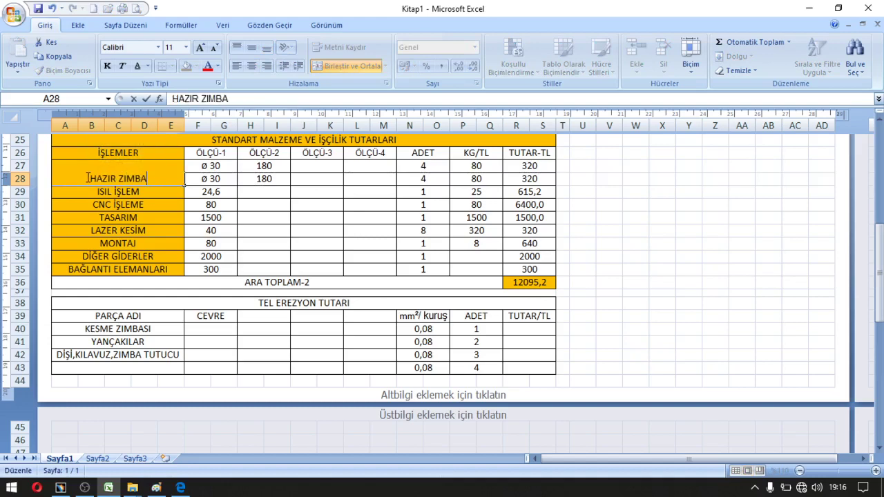
{"action": "left_click", "coordinate": [664, 231]}
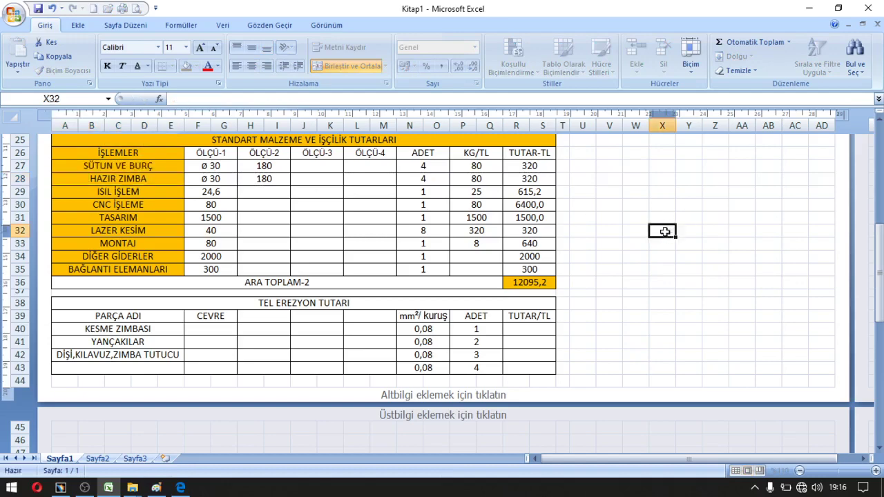
{"action": "left_click", "coordinate": [60, 488]}
- Measure the punch's 19mm edge diameter and its cylinder perimeter
{"action": "left_click_drag", "start_coordinate": [556, 298], "coordinate": [613, 227]}
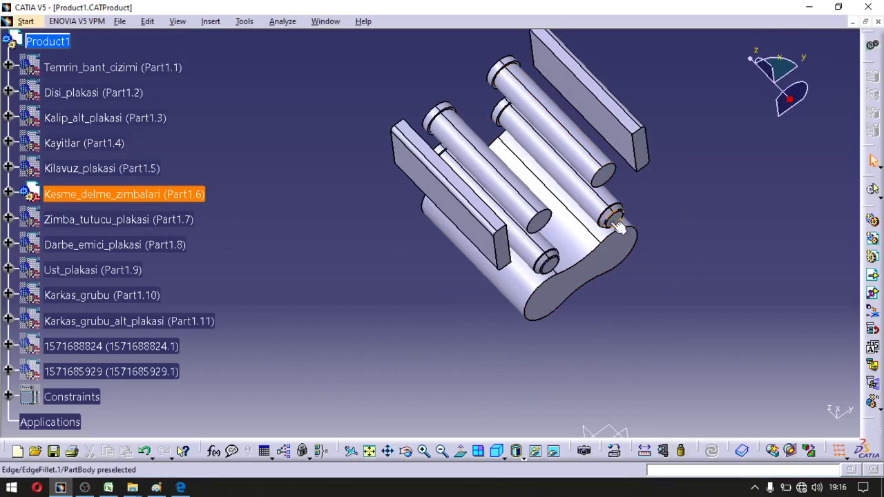
{"action": "left_click", "coordinate": [663, 451]}
{"action": "left_click", "coordinate": [613, 170]}
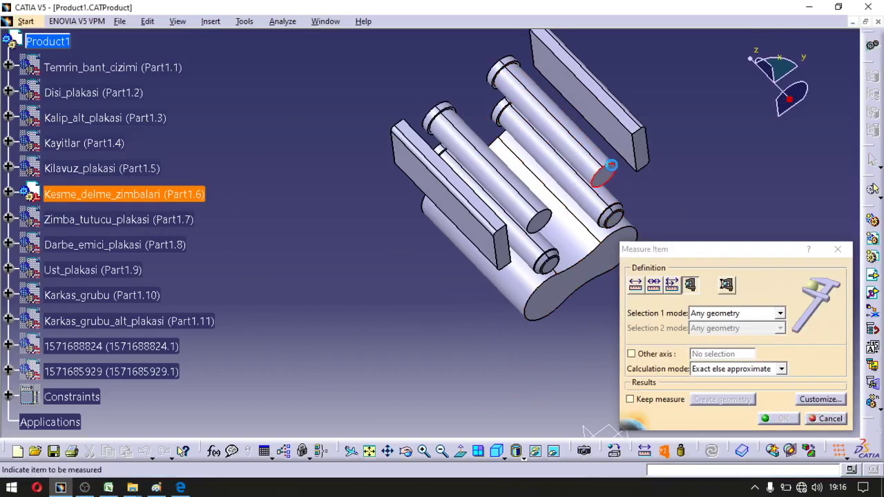
{"action": "left_click_drag", "start_coordinate": [693, 338], "coordinate": [629, 352]}
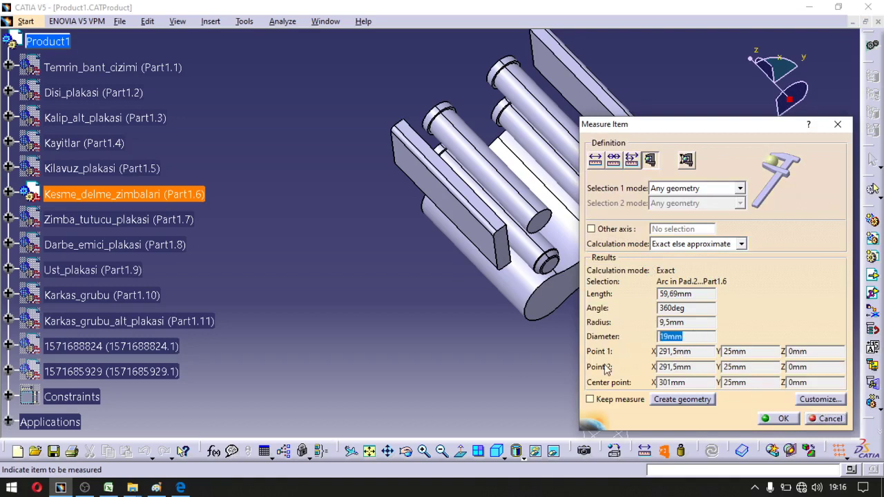
{"action": "left_click", "coordinate": [519, 193]}
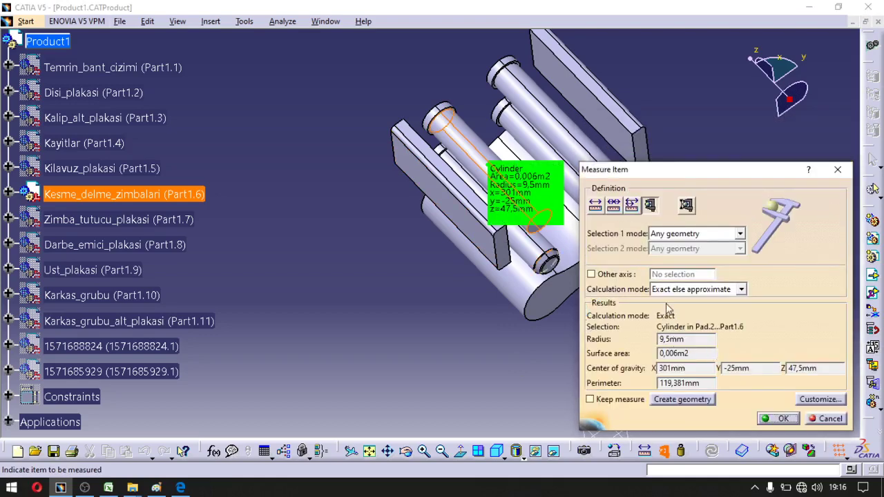
{"action": "left_click", "coordinate": [444, 368]}
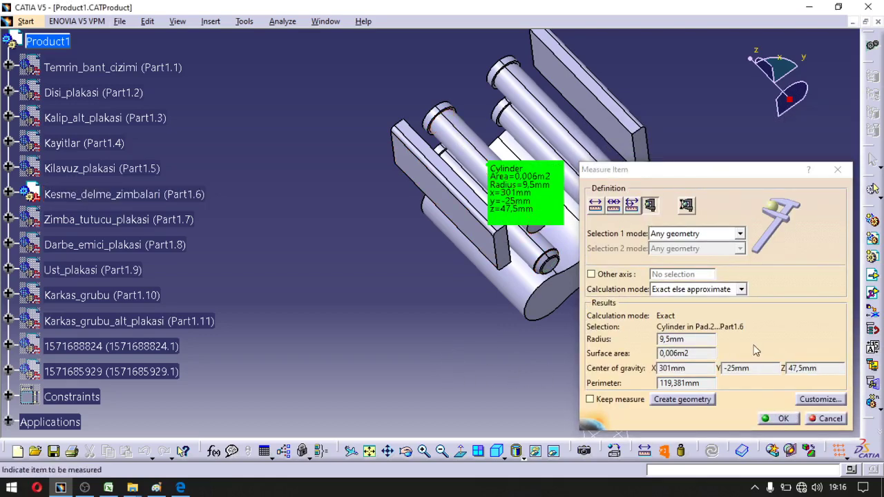
{"action": "left_click", "coordinate": [829, 420]}
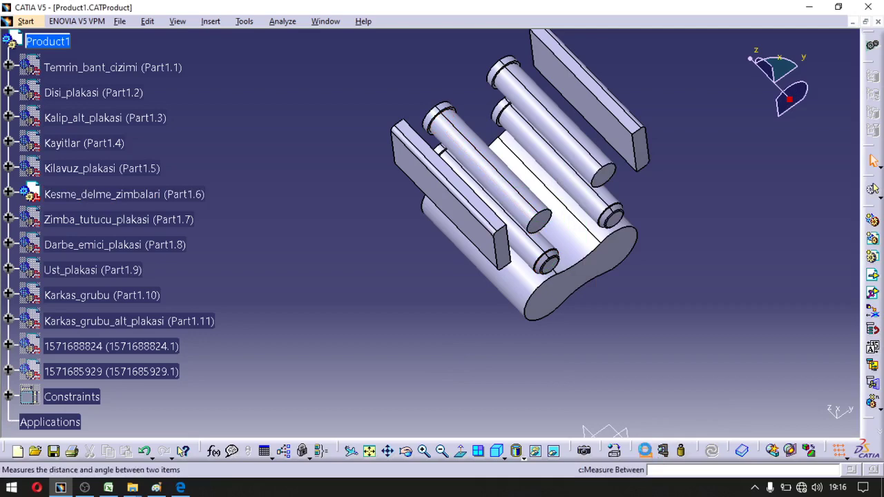
- Measure distances between punch end faces, reading 100mm and 106mm
{"action": "left_click", "coordinate": [645, 450]}
{"action": "left_click", "coordinate": [644, 451]}
{"action": "left_click", "coordinate": [664, 450]}
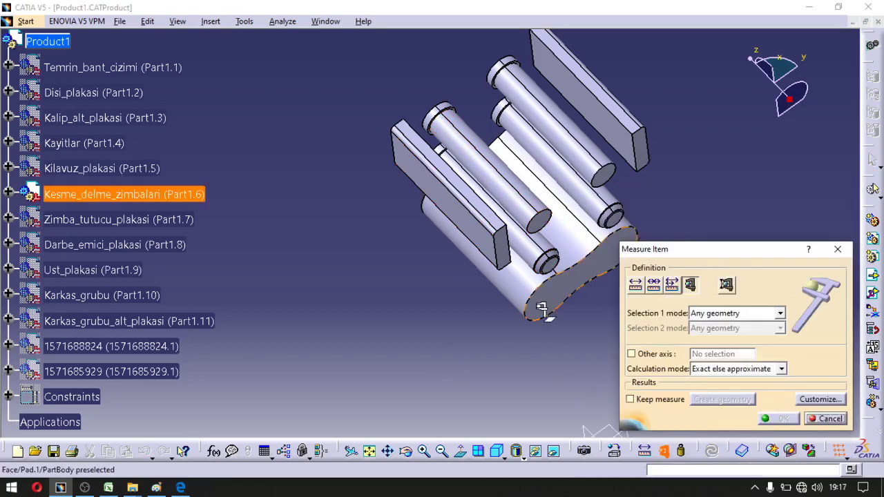
{"action": "left_click", "coordinate": [635, 284]}
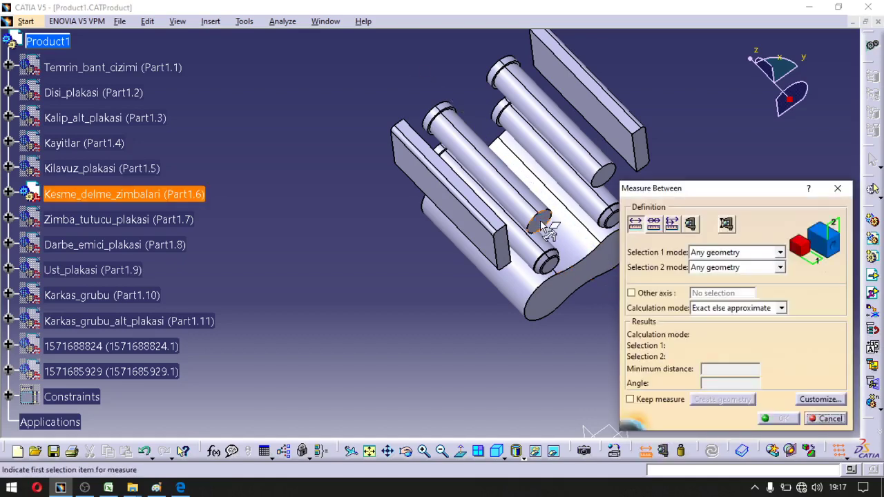
{"action": "left_click", "coordinate": [543, 226]}
{"action": "left_click_drag", "start_coordinate": [543, 227], "coordinate": [525, 211]}
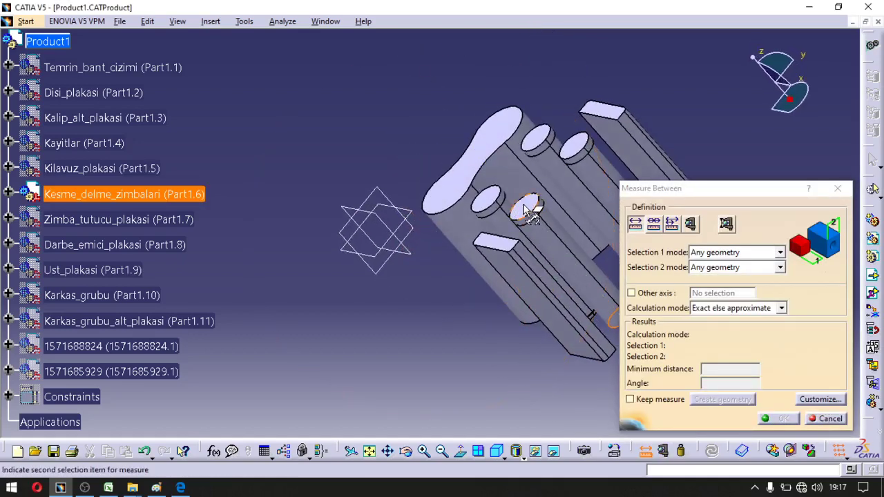
{"action": "left_click", "coordinate": [525, 210]}
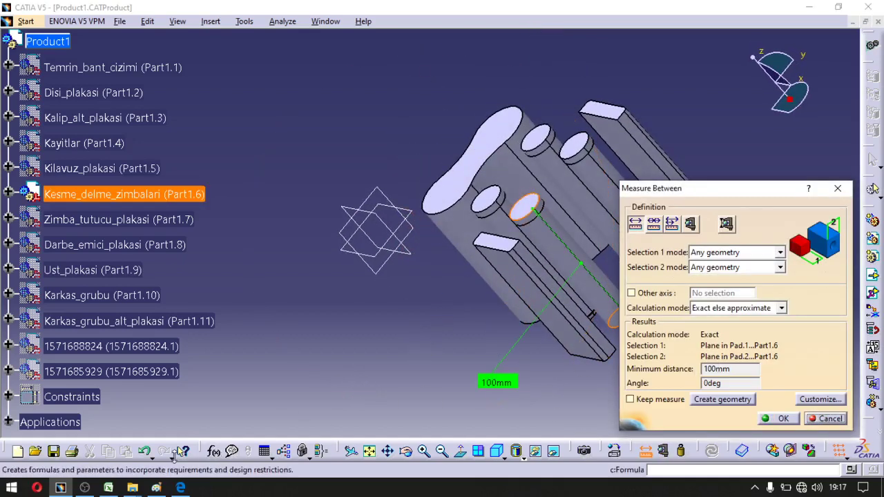
{"action": "left_click_drag", "start_coordinate": [497, 262], "coordinate": [549, 225]}
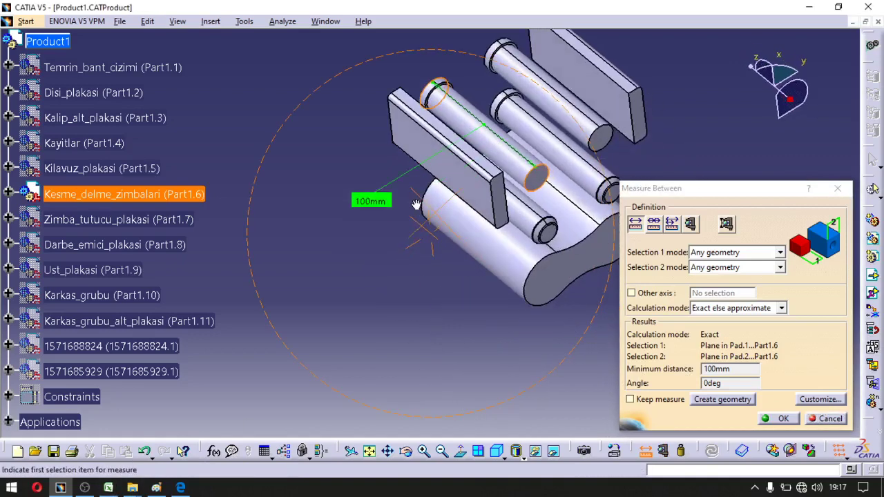
{"action": "left_click", "coordinate": [538, 223]}
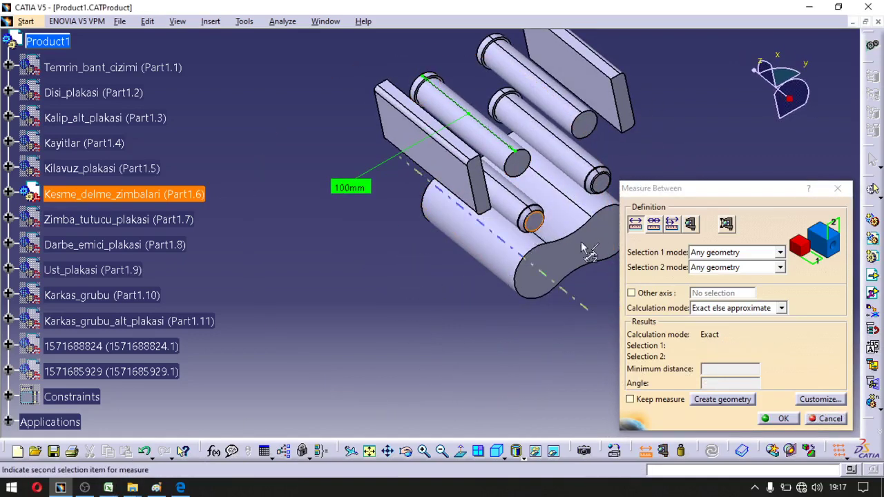
{"action": "mouse_move", "coordinate": [438, 276]}
{"action": "left_mouse_down"}
{"action": "mouse_move", "coordinate": [588, 315]}
{"action": "mouse_move", "coordinate": [466, 189]}
{"action": "left_mouse_up"}
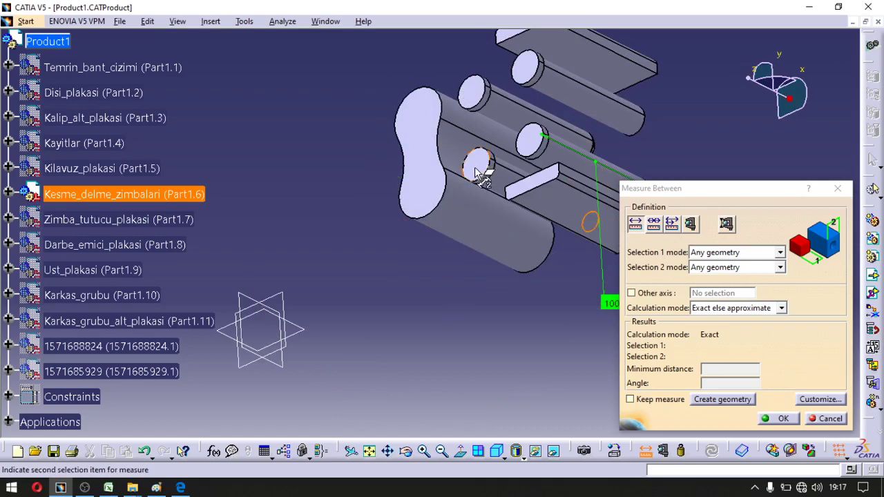
{"action": "left_click", "coordinate": [476, 173]}
{"action": "left_click_drag", "start_coordinate": [440, 317], "coordinate": [484, 336]}
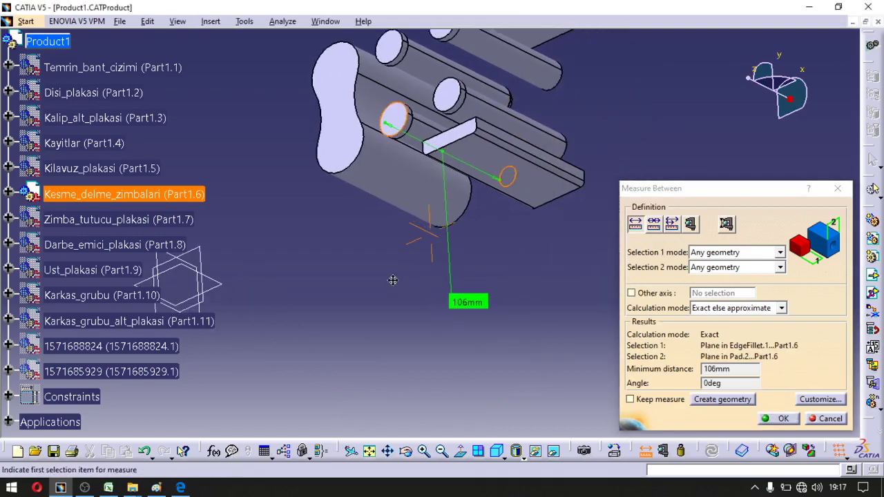
{"action": "left_click", "coordinate": [109, 487]}
- Set HAZIR ZIMBA to ø 19, 110 and 40 KG/TL, making ARA TOPLAM-2 11935,2
{"action": "scroll", "coordinate": [173, 338], "scroll_direction": "up", "scroll_amount": 1}
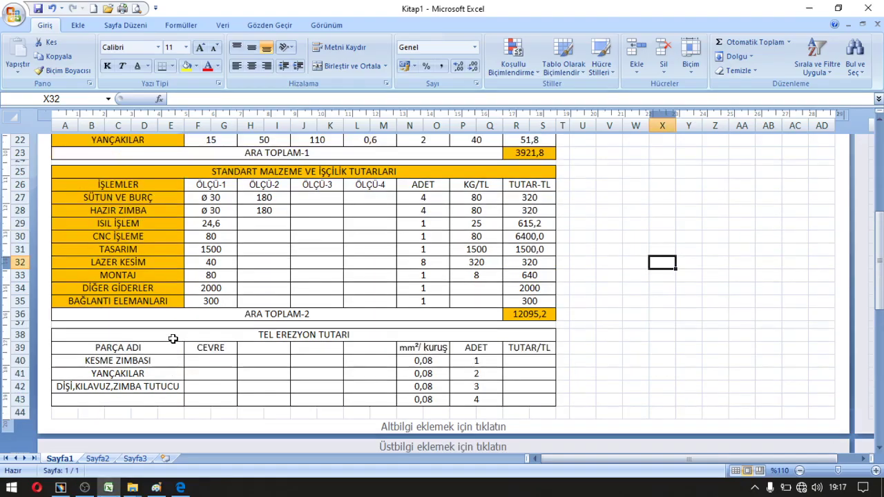
{"action": "double_click", "coordinate": [226, 211]}
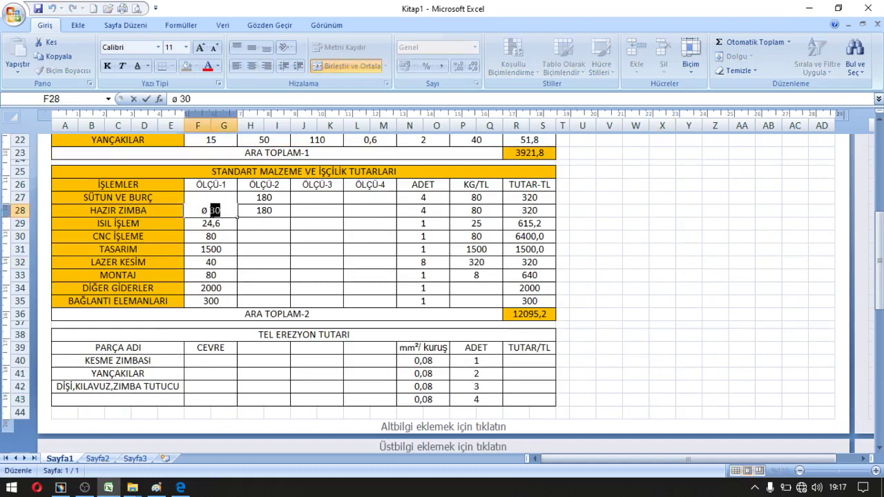
{"action": "type", "text": "19"}
{"action": "left_click", "coordinate": [267, 213]}
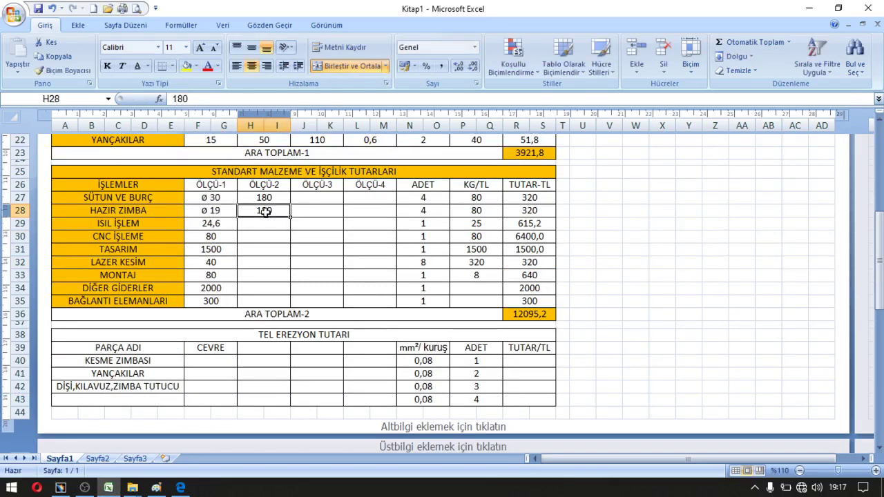
{"action": "type", "text": "110"}
{"action": "left_click_drag", "start_coordinate": [286, 233], "coordinate": [300, 239]}
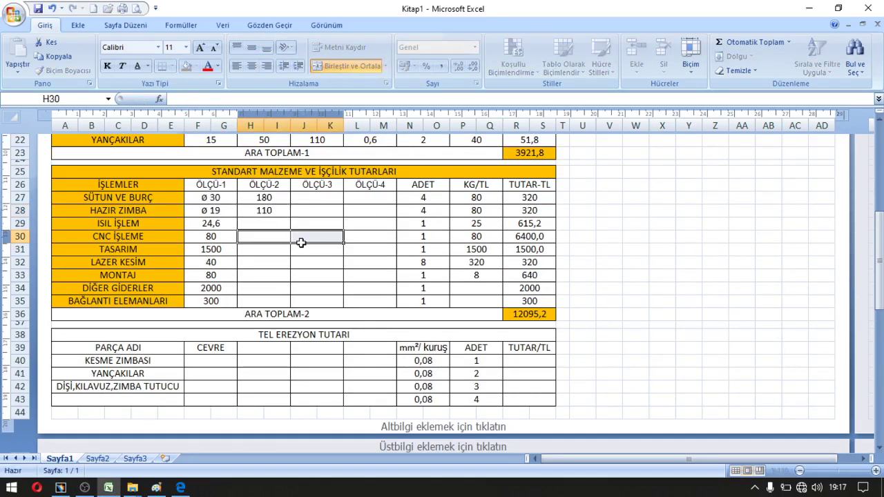
{"action": "left_click", "coordinate": [429, 211]}
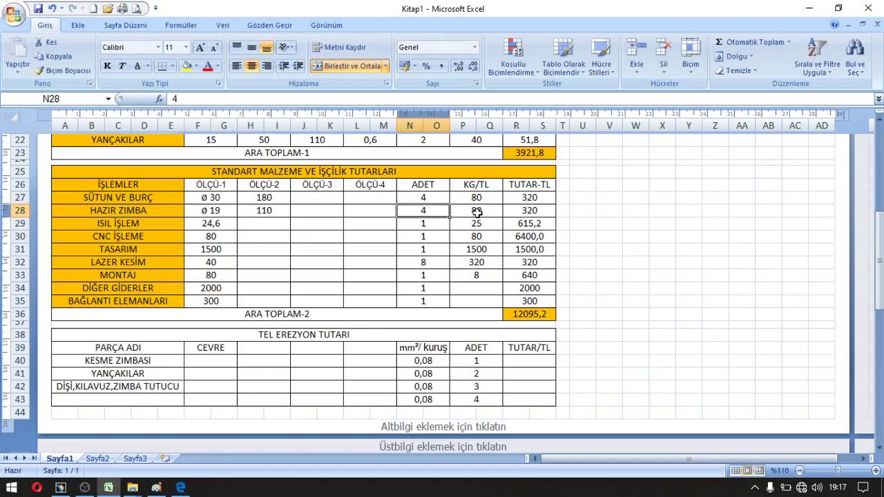
{"action": "left_click", "coordinate": [476, 211]}
{"action": "type", "text": "4"}
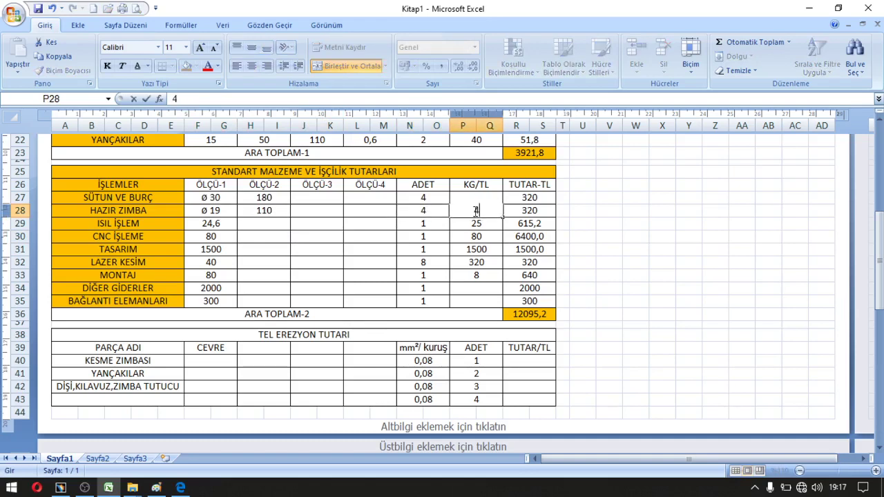
{"action": "left_click", "coordinate": [630, 235]}
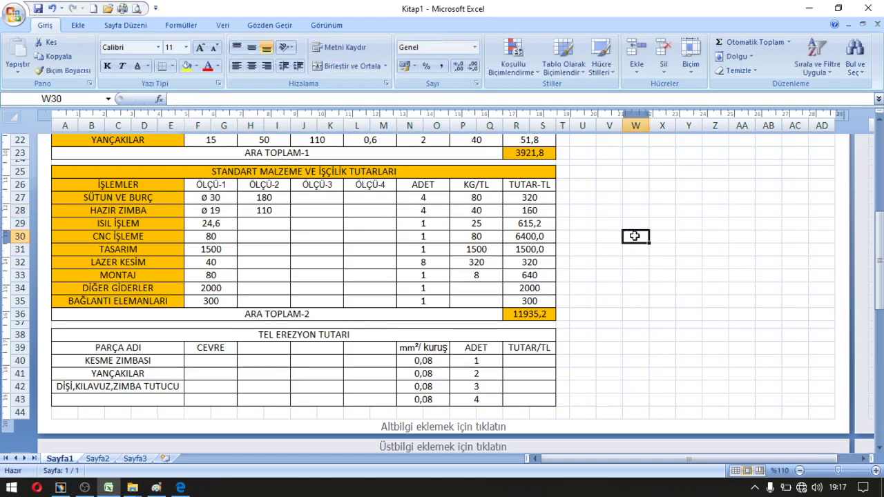
{"action": "left_click", "coordinate": [545, 312]}
{"action": "left_click", "coordinate": [607, 284]}
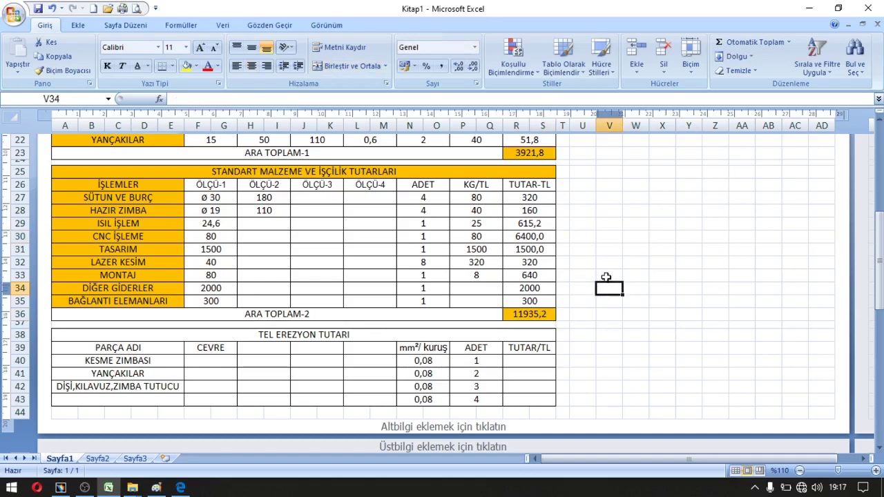
- Open cell formatting for the TEL EREZYON header row A39:S39
{"action": "scroll", "coordinate": [597, 263], "scroll_direction": "down", "scroll_amount": 1}
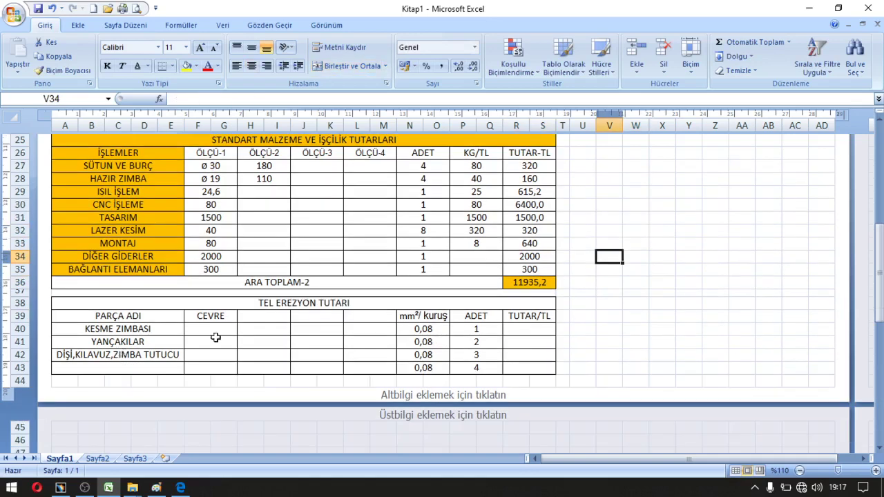
{"action": "scroll", "coordinate": [278, 335], "scroll_direction": "up", "scroll_amount": 1}
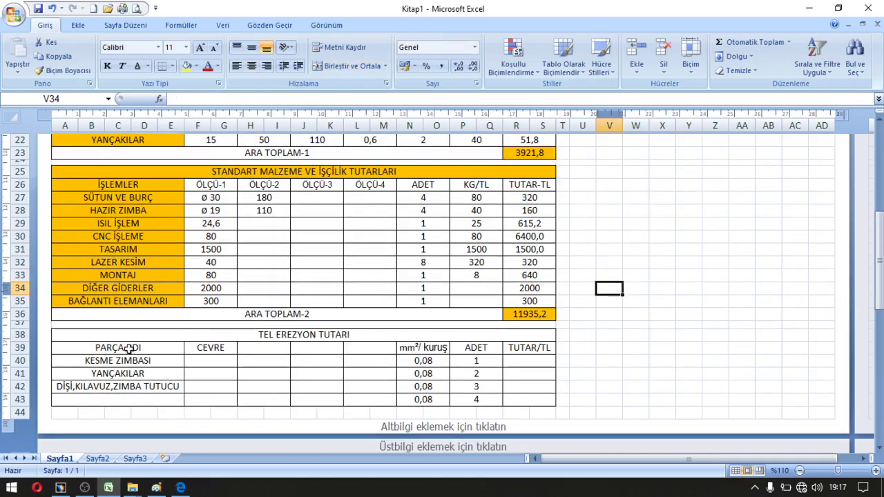
{"action": "left_click_drag", "start_coordinate": [129, 349], "coordinate": [530, 354]}
{"action": "right_click", "coordinate": [532, 356]}
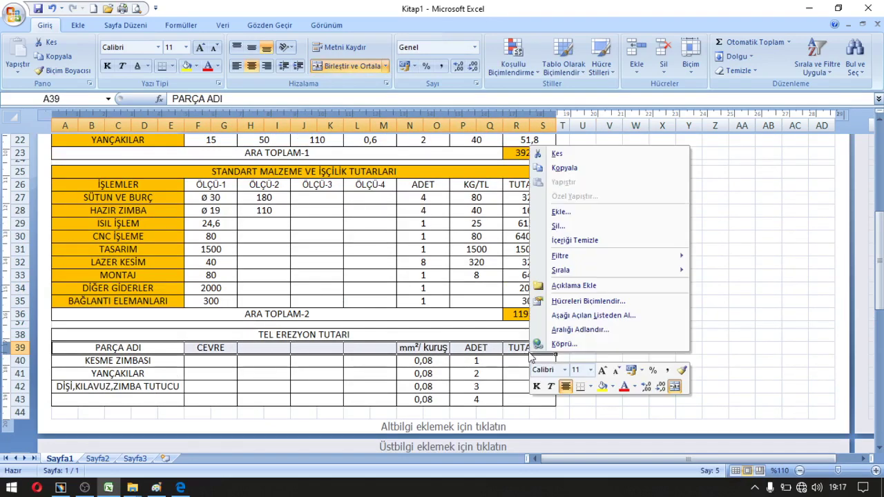
{"action": "left_click", "coordinate": [591, 305]}
- Give the TEL EREZYON header row an orange fill
{"action": "left_click", "coordinate": [601, 175]}
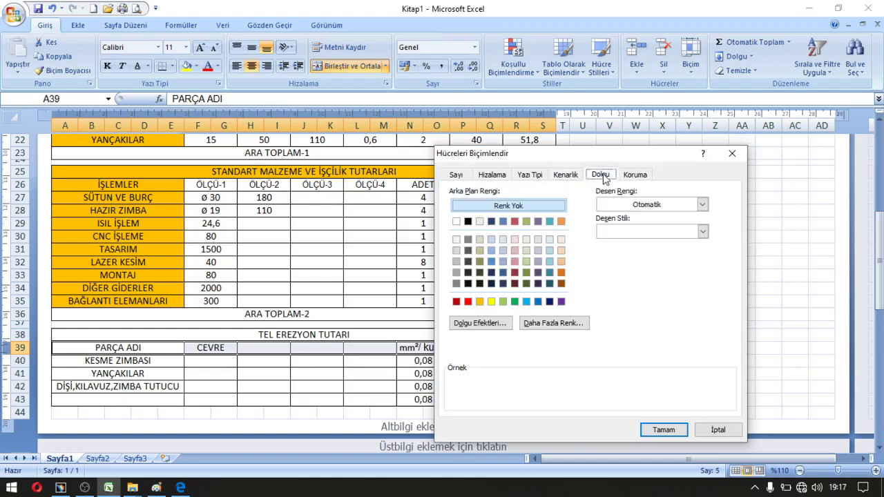
{"action": "left_click", "coordinate": [480, 301]}
{"action": "left_click", "coordinate": [664, 430]}
{"action": "left_click", "coordinate": [685, 414]}
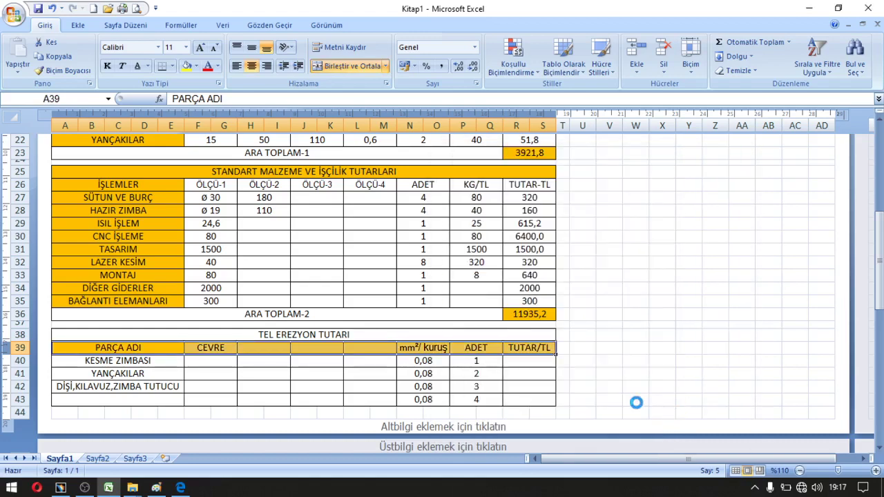
- Fill the three part-name cells A40:A42 with orange
{"action": "left_click_drag", "start_coordinate": [147, 361], "coordinate": [149, 387]}
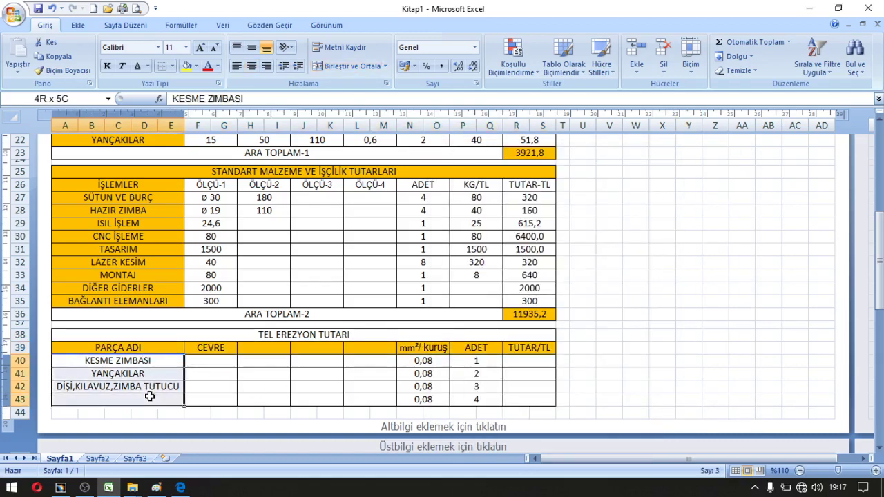
{"action": "right_click", "coordinate": [149, 387]}
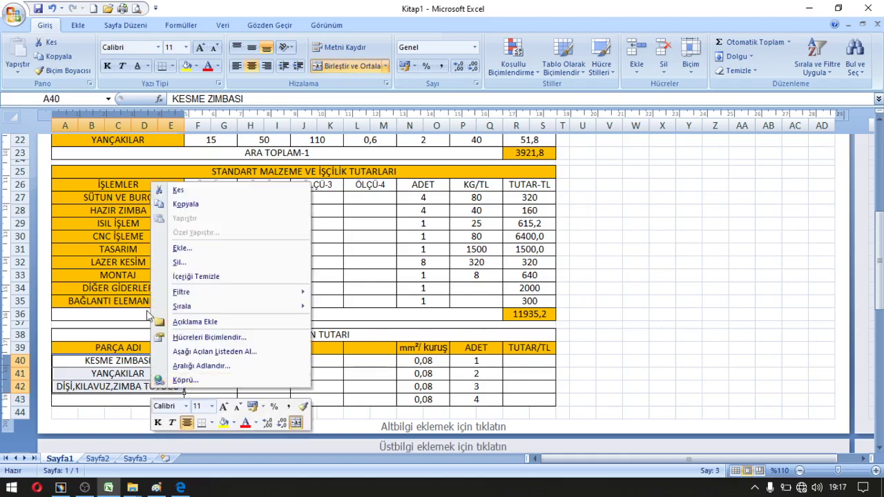
{"action": "left_click", "coordinate": [215, 334]}
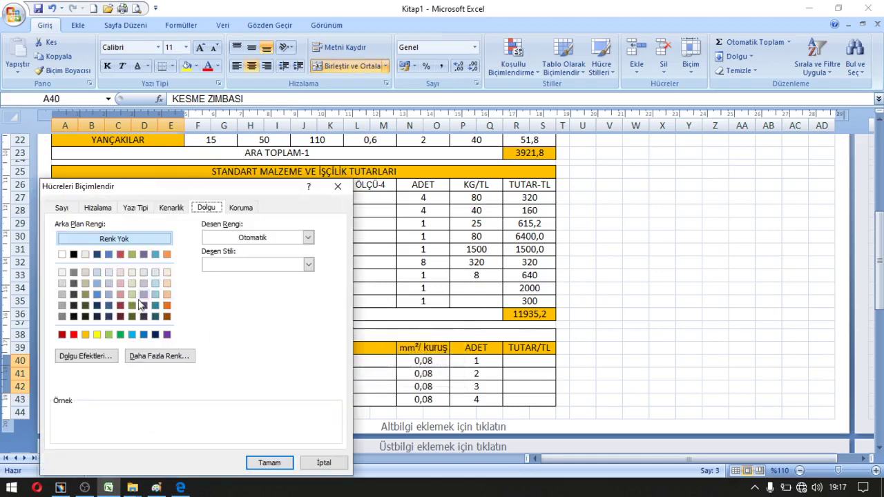
{"action": "left_click", "coordinate": [85, 335]}
{"action": "left_click", "coordinate": [269, 463]}
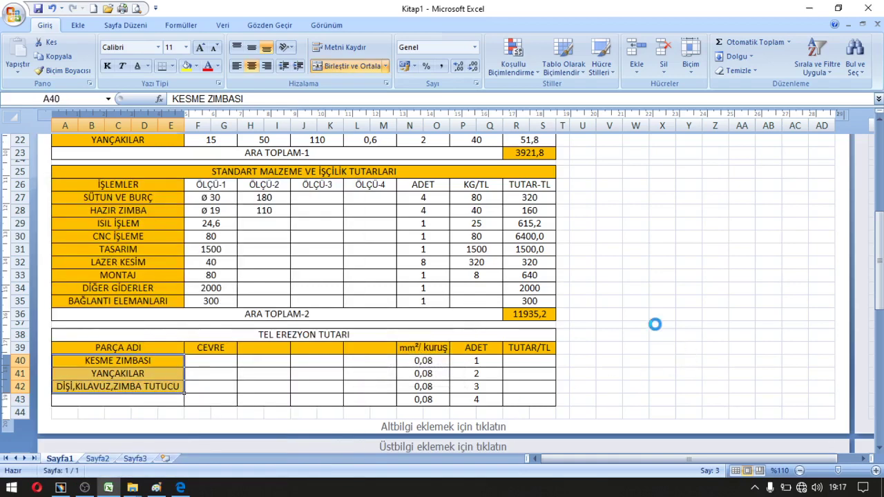
{"action": "left_click", "coordinate": [689, 361]}
{"action": "scroll", "coordinate": [620, 290], "scroll_direction": "down", "scroll_amount": 1}
{"action": "key", "text": "Left"}
{"action": "key", "text": "Up"}
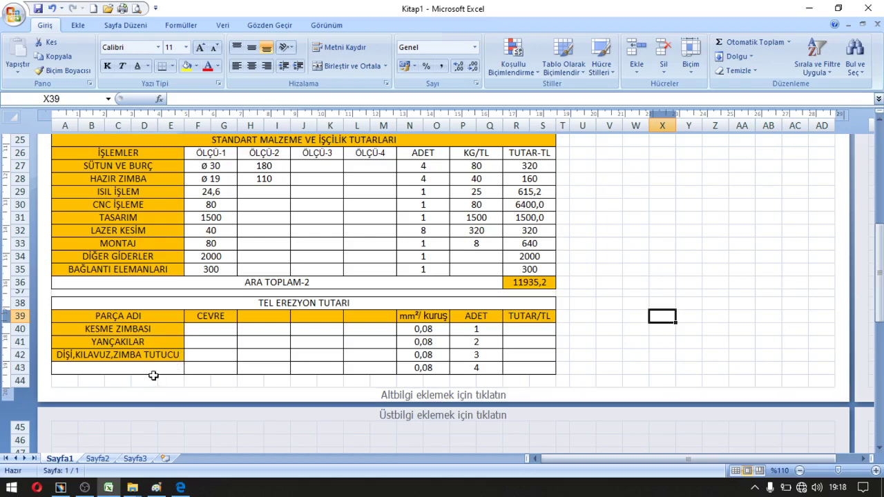
- Merge A43:Q43 into one cell labelled 'ARA TOPLAM-3', discarding the 0,08 and 4 entries
{"action": "left_click_drag", "start_coordinate": [153, 368], "coordinate": [472, 370]}
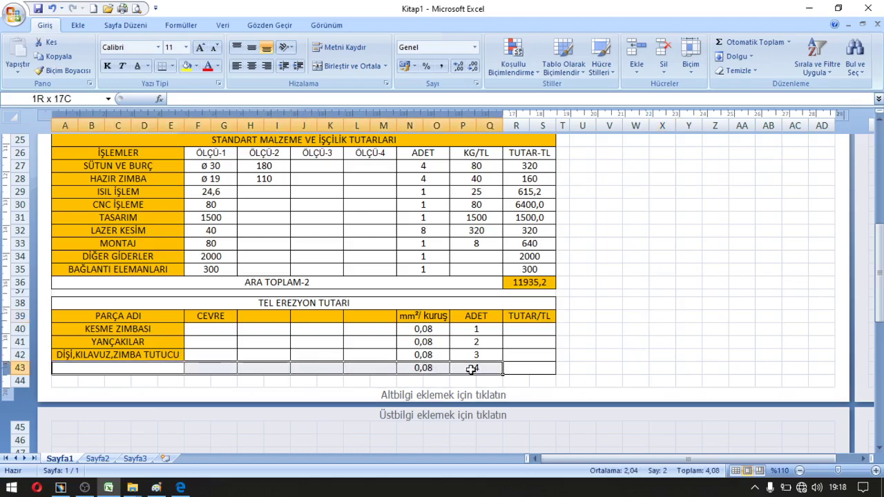
{"action": "left_click", "coordinate": [322, 66]}
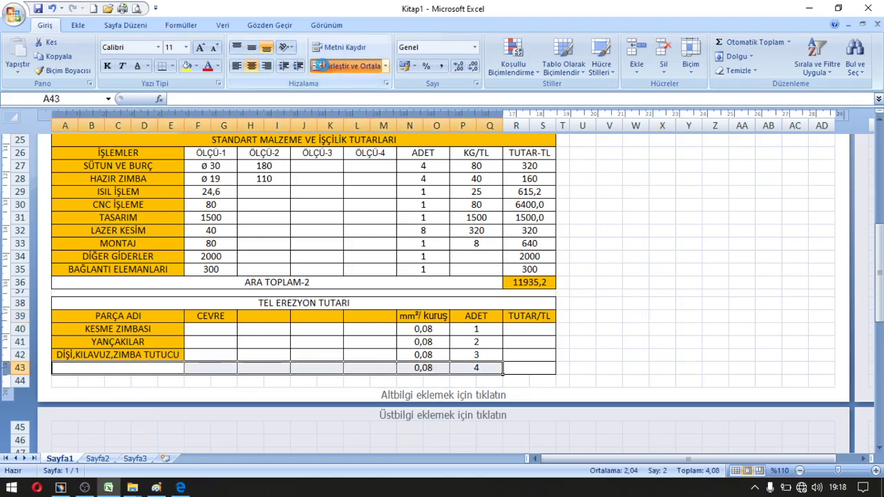
{"action": "left_click", "coordinate": [322, 65]}
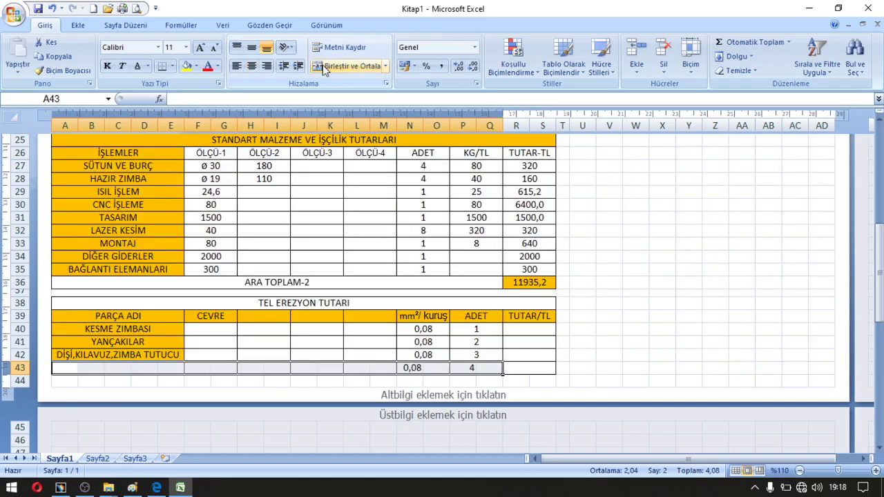
{"action": "left_click", "coordinate": [322, 65]}
{"action": "left_click", "coordinate": [417, 284]}
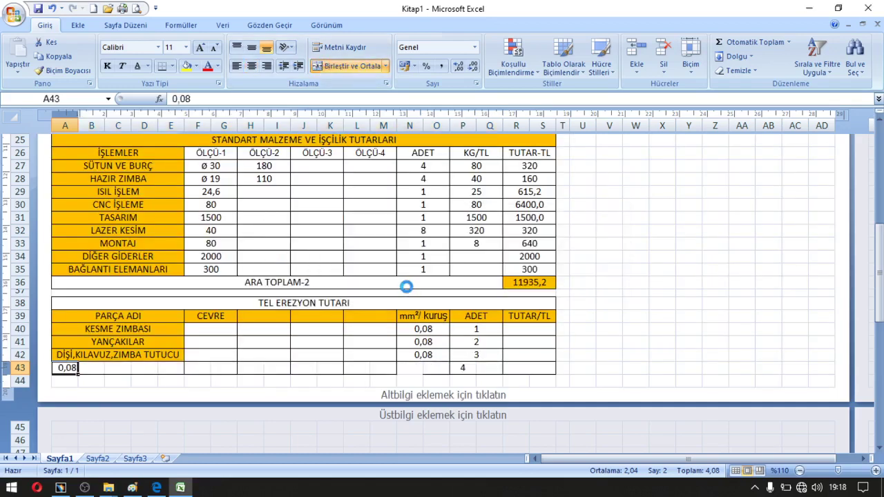
{"action": "left_click", "coordinate": [656, 356]}
{"action": "left_click", "coordinate": [293, 367]}
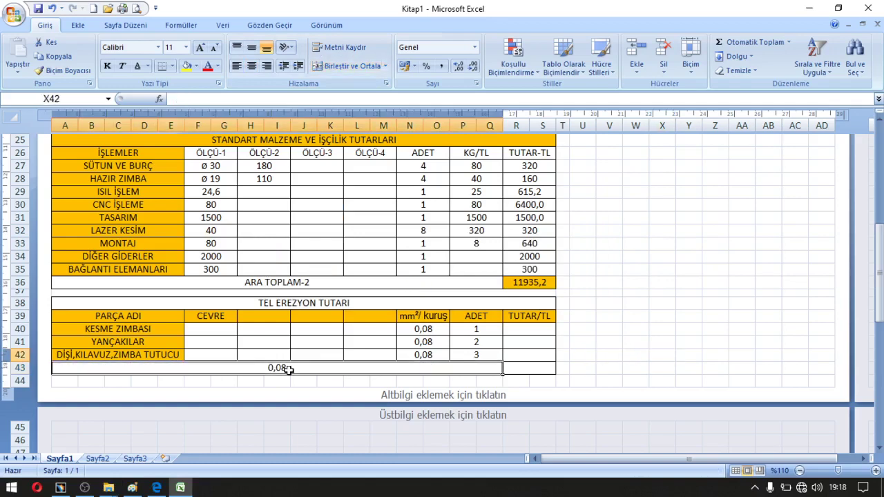
{"action": "type", "text": "ARA T"}
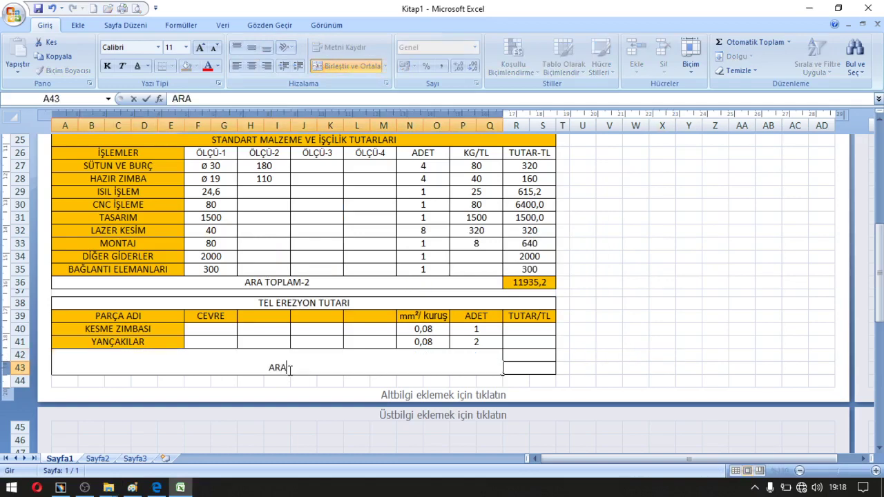
{"action": "type", "text": "OPLAM-"}
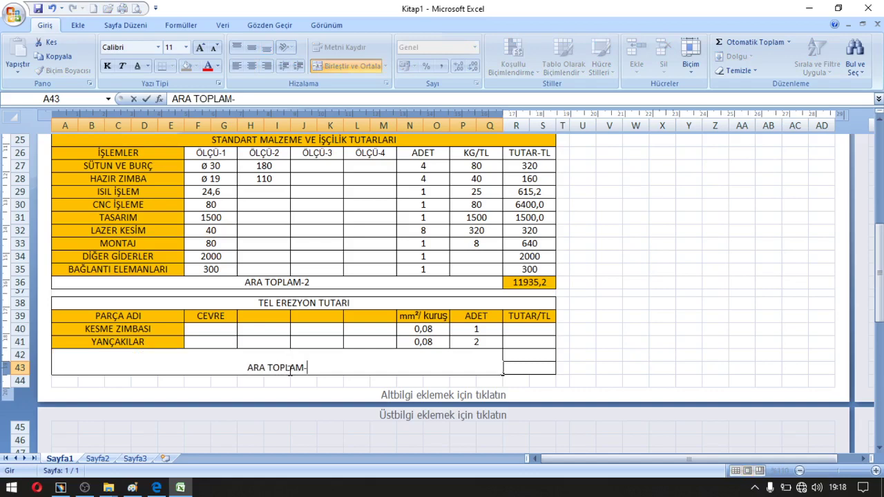
{"action": "type", "text": "3"}
{"action": "left_click", "coordinate": [689, 318]}
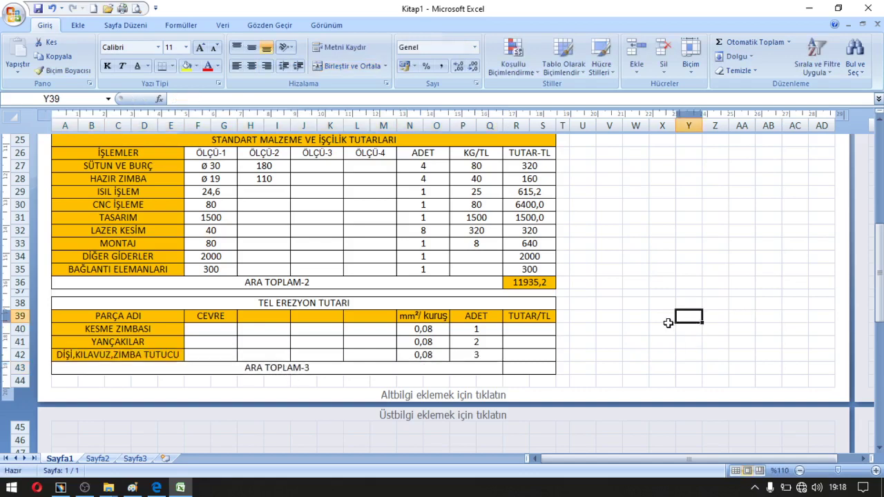
{"action": "scroll", "coordinate": [644, 328], "scroll_direction": "up", "scroll_amount": 1}
{"action": "scroll", "coordinate": [637, 325], "scroll_direction": "down", "scroll_amount": 1}
{"action": "mouse_move", "coordinate": [61, 488]}
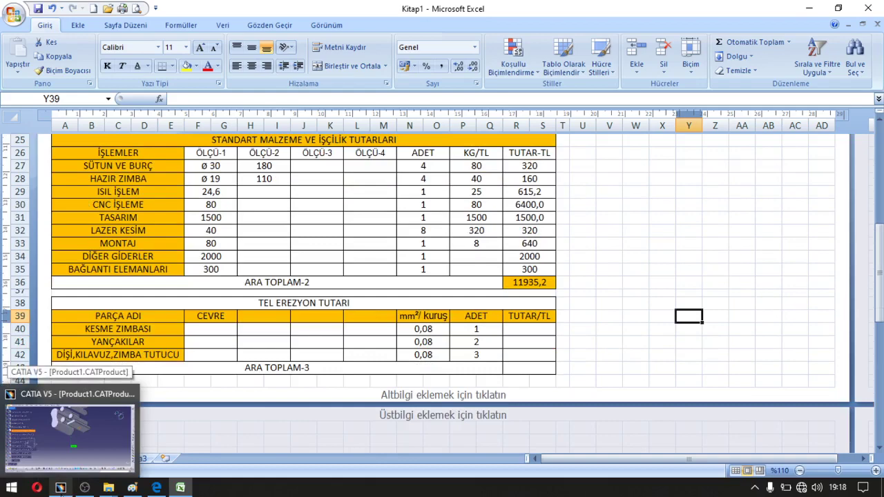
- Measure the kidney-shaped punch's top face, reading a 222,644mm perimeter
{"action": "left_click", "coordinate": [69, 435]}
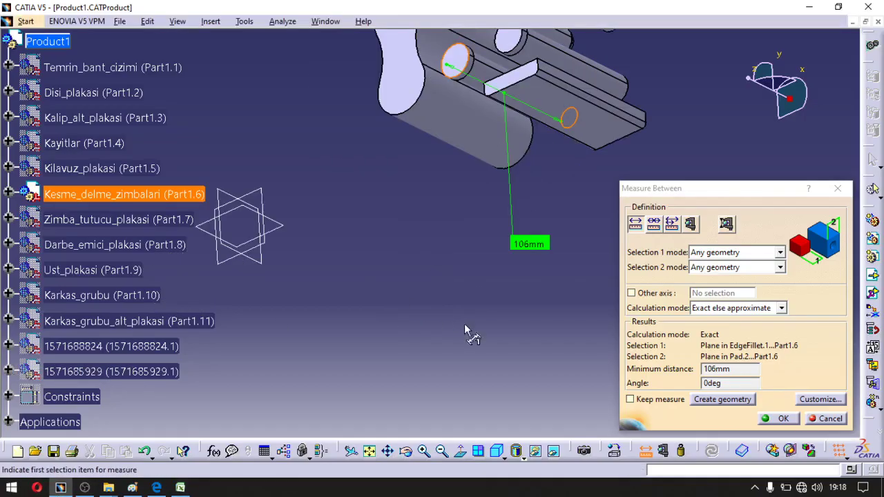
{"action": "left_click", "coordinate": [815, 420]}
{"action": "mouse_move", "coordinate": [537, 315]}
{"action": "left_mouse_down"}
{"action": "mouse_move", "coordinate": [641, 234]}
{"action": "mouse_move", "coordinate": [481, 327]}
{"action": "mouse_move", "coordinate": [451, 430]}
{"action": "left_mouse_up"}
{"action": "left_click", "coordinate": [662, 451]}
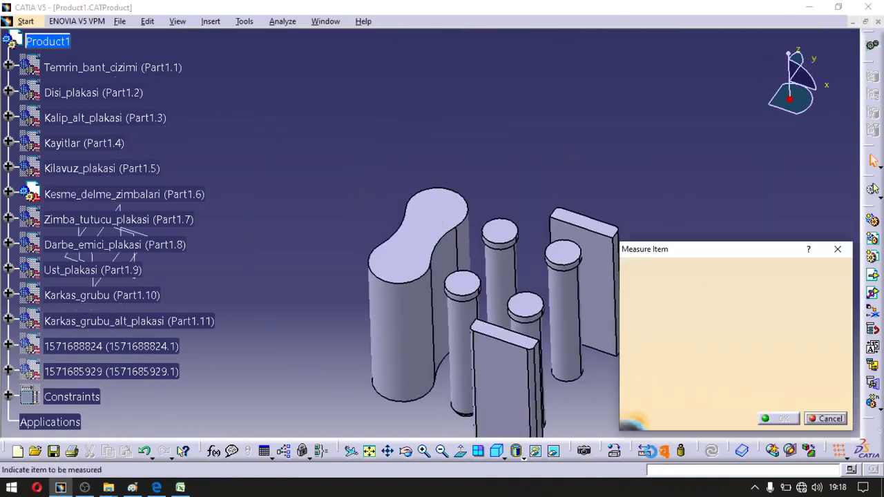
{"action": "left_click", "coordinate": [408, 249]}
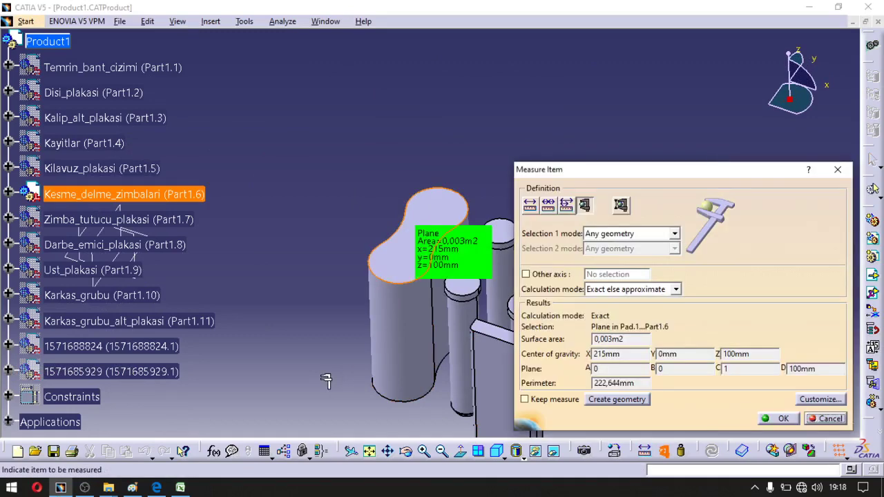
{"action": "left_click_drag", "start_coordinate": [326, 382], "coordinate": [328, 329]}
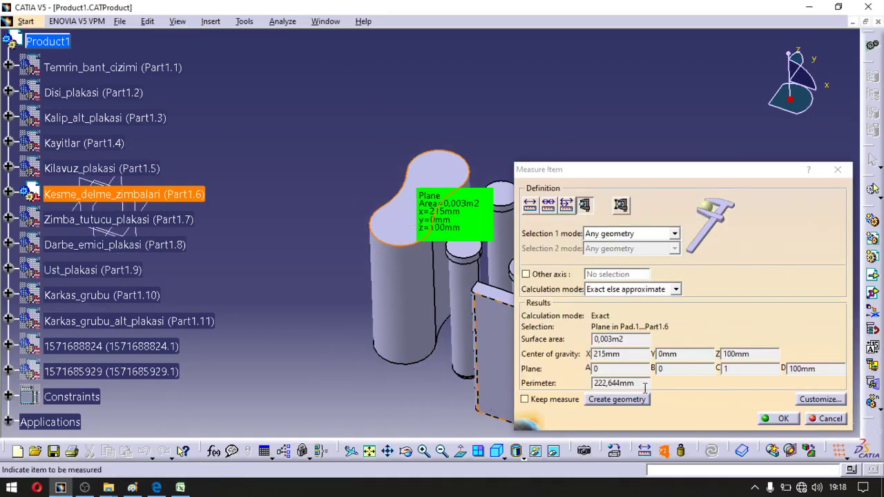
{"action": "double_click", "coordinate": [622, 384]}
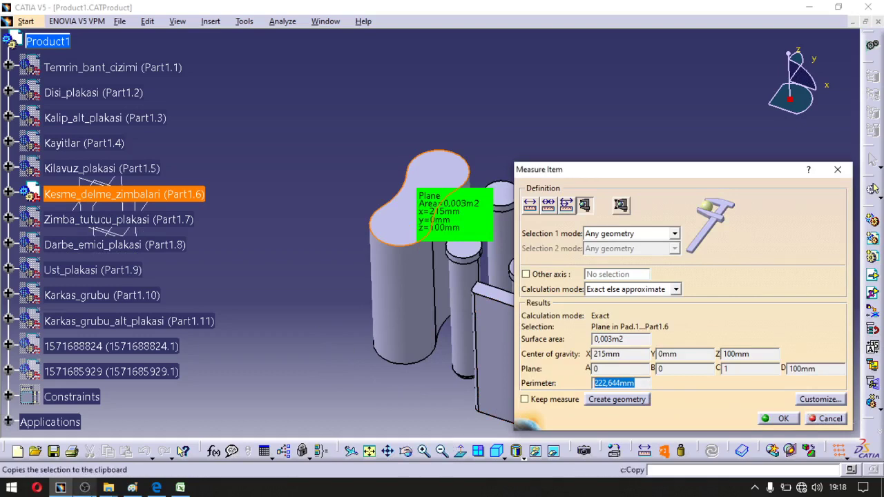
- Measure between the punch's top and bottom faces, giving 100mm
{"action": "mouse_move", "coordinate": [156, 488]}
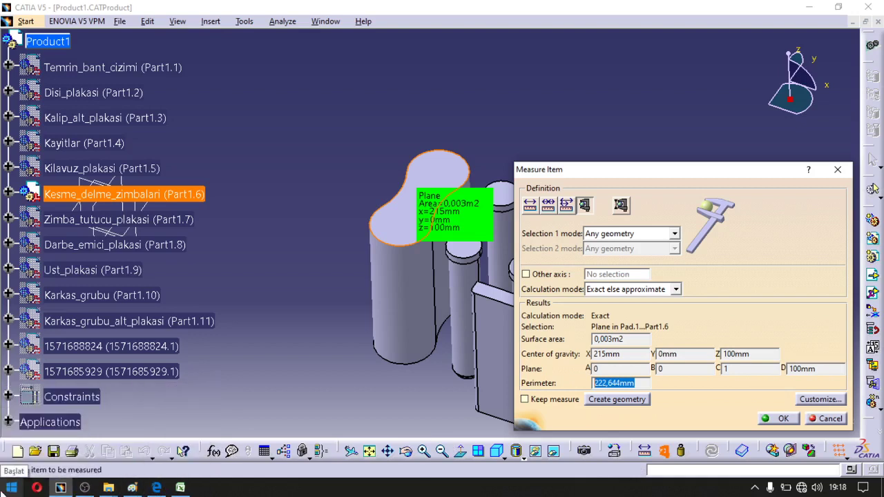
{"action": "mouse_move", "coordinate": [88, 491]}
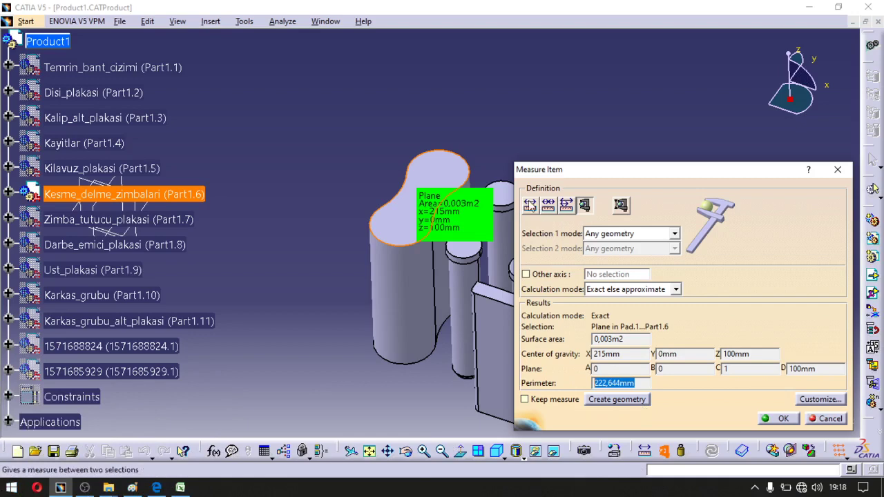
{"action": "left_click", "coordinate": [530, 205]}
{"action": "mouse_move", "coordinate": [351, 322]}
{"action": "left_mouse_down"}
{"action": "mouse_move", "coordinate": [474, 288]}
{"action": "mouse_move", "coordinate": [508, 304]}
{"action": "left_mouse_up"}
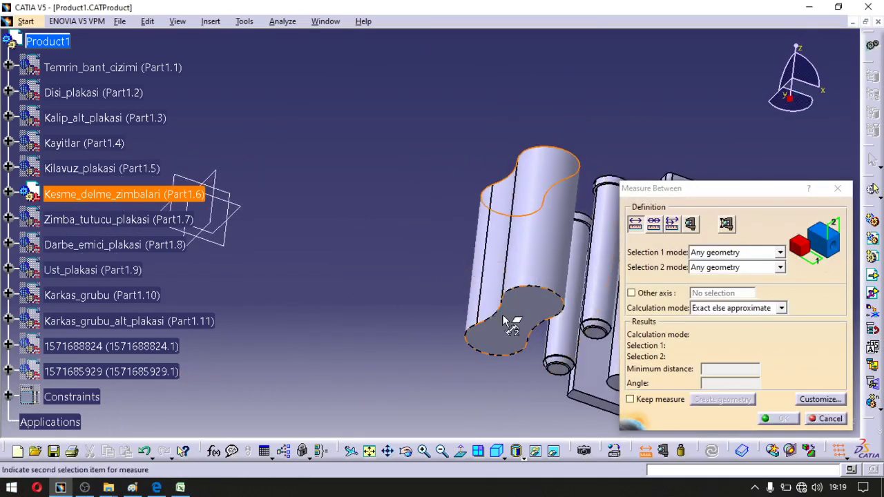
{"action": "left_click", "coordinate": [508, 304]}
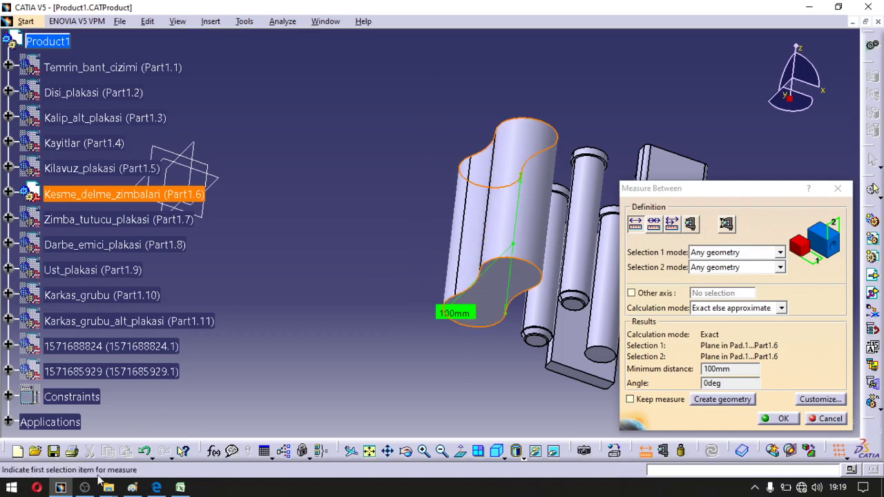
- Enter a CEVRE of 223 for KESME ZIMBASI in F40
{"action": "left_click", "coordinate": [179, 488]}
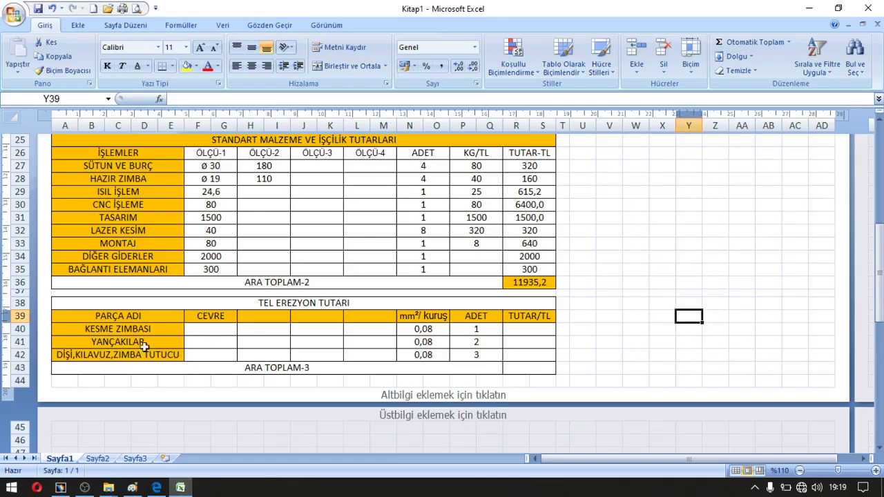
{"action": "left_click", "coordinate": [210, 331]}
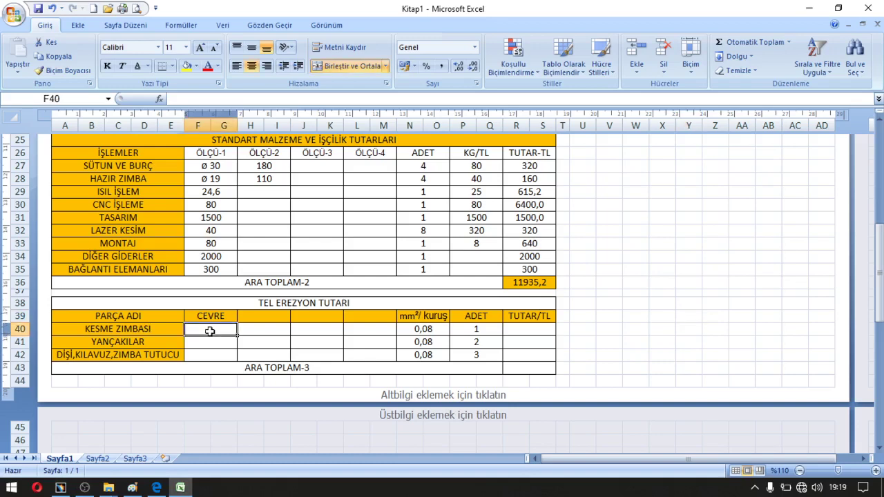
{"action": "type", "text": "223"}
{"action": "left_click", "coordinate": [267, 339]}
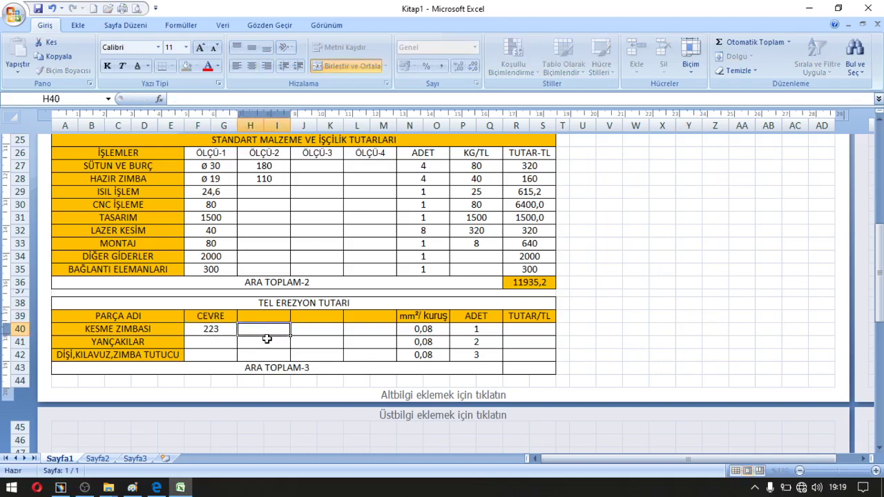
- Add a BOY column in H39 with lengths 100 (KESME ZIMBASI) and 110 (YANÇAKILAR)
{"action": "left_click", "coordinate": [263, 316]}
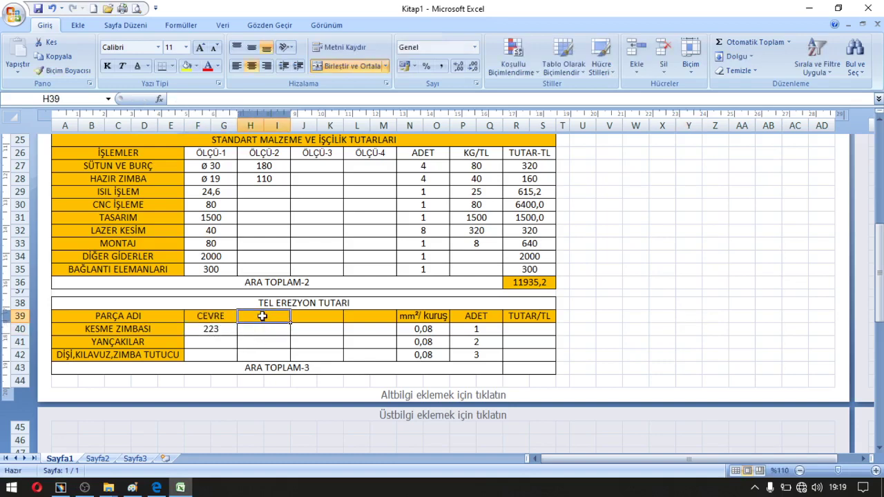
{"action": "type", "text": "BOY"}
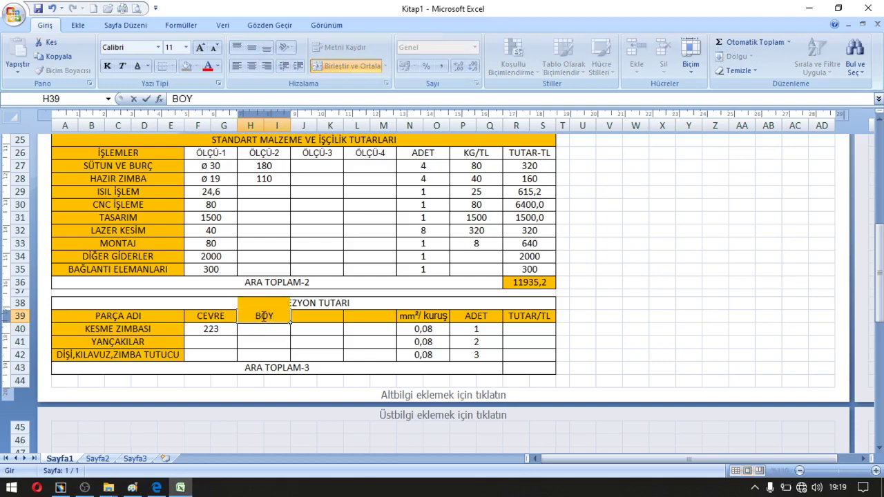
{"action": "left_click", "coordinate": [267, 329]}
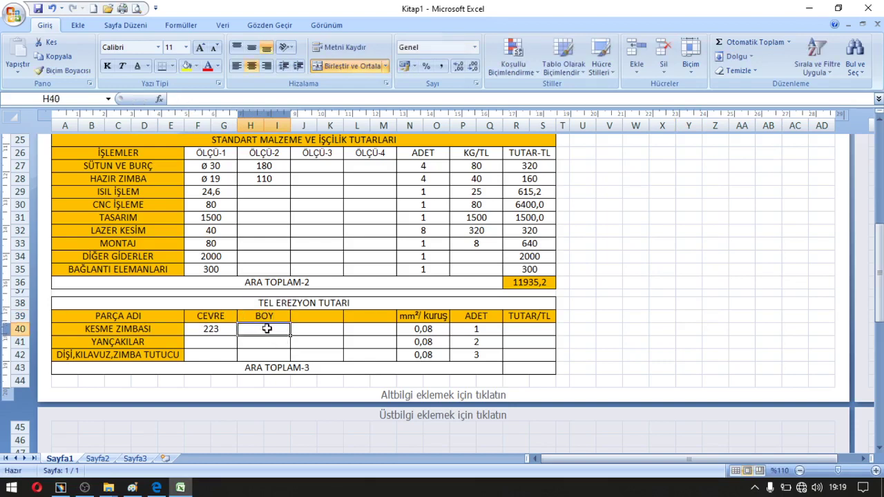
{"action": "type", "text": "100"}
{"action": "left_click", "coordinate": [275, 354]}
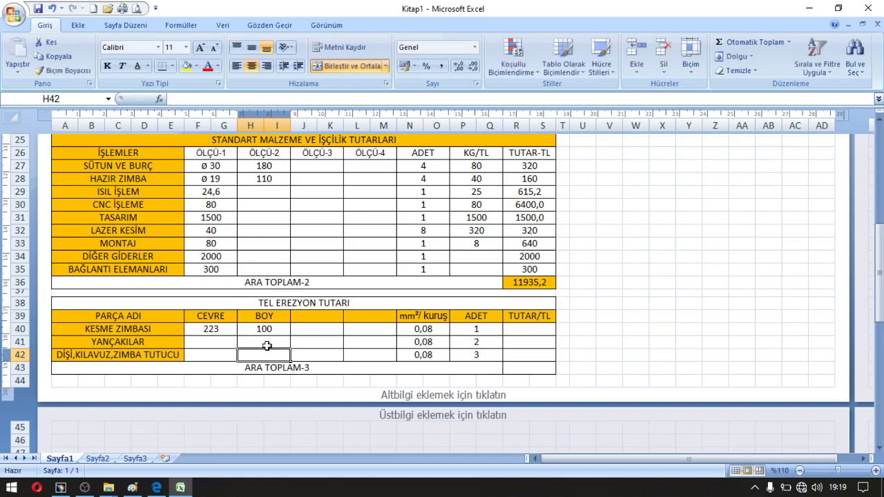
{"action": "left_click", "coordinate": [263, 343]}
{"action": "type", "text": "110"}
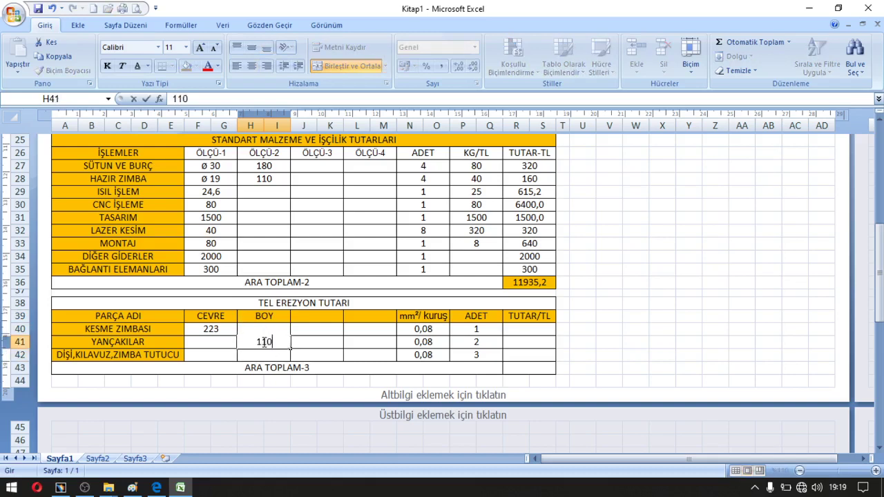
{"action": "left_click", "coordinate": [207, 355]}
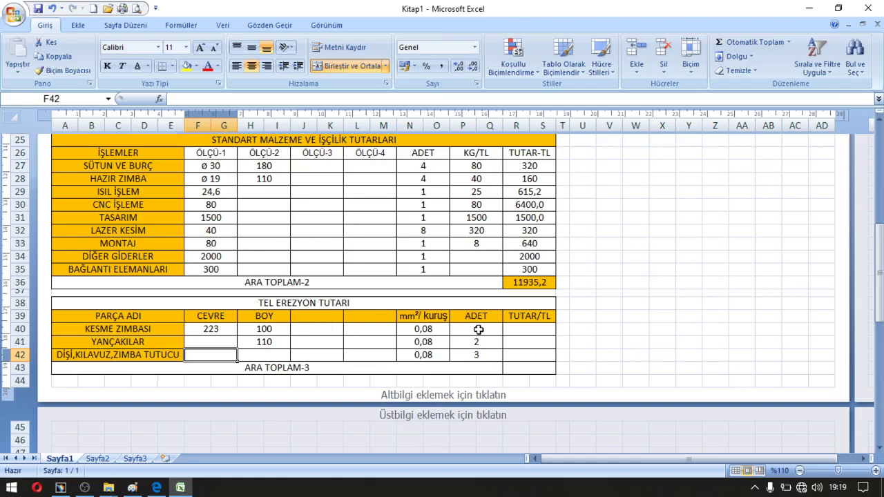
{"action": "left_click", "coordinate": [598, 354]}
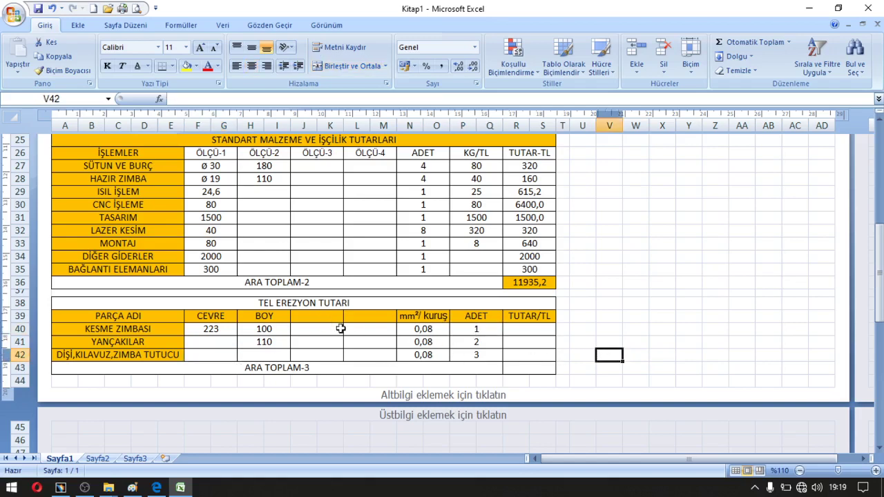
- Rename the column header in L39 to 'TOP. ÇEVRE'
{"action": "left_click", "coordinate": [320, 317]}
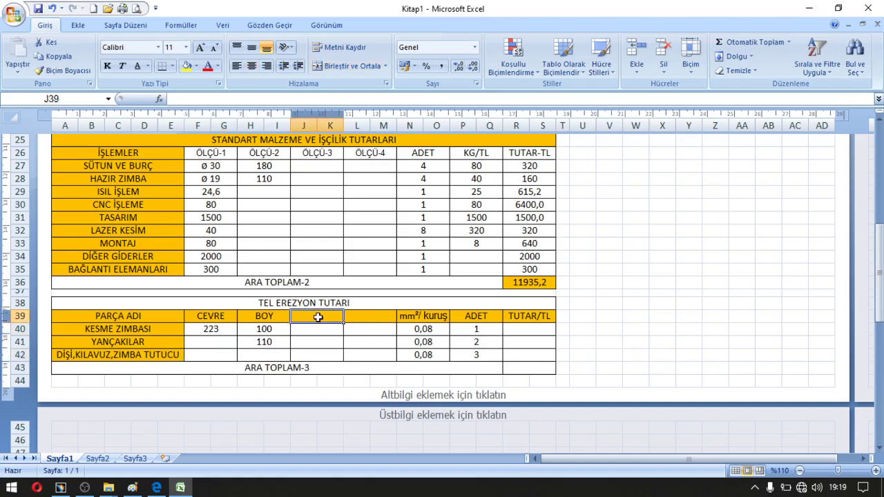
{"action": "left_click", "coordinate": [350, 316]}
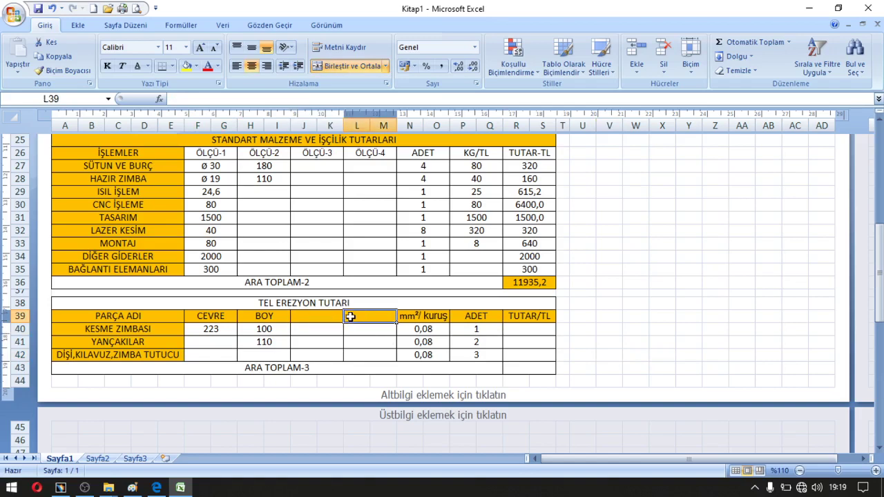
{"action": "type", "text": "TOP."}
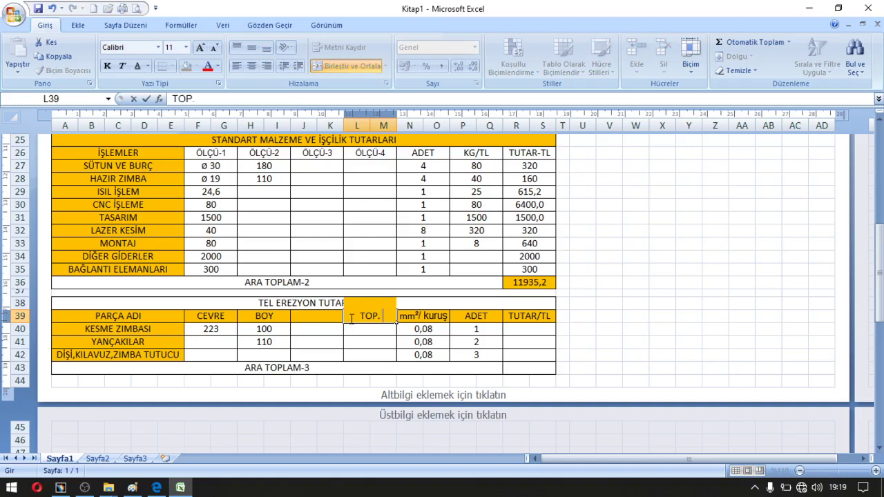
{"action": "type", "text": " ÇEVR"}
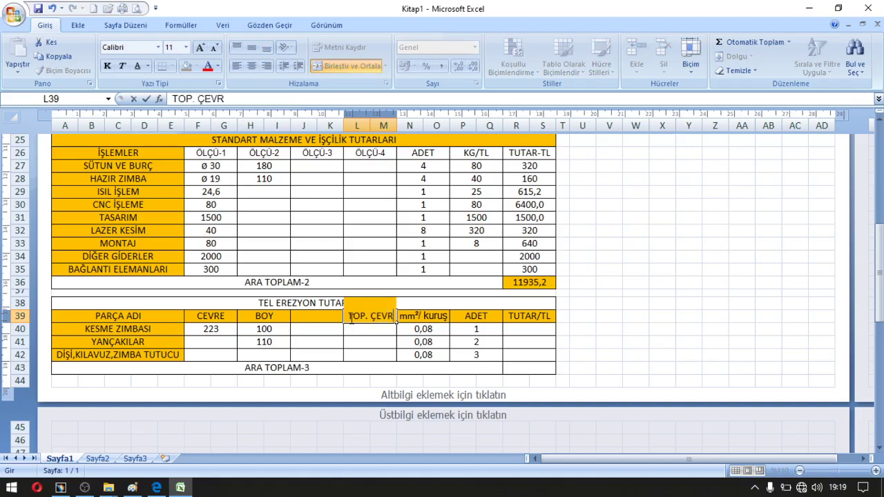
{"action": "type", "text": "E"}
{"action": "left_click", "coordinate": [659, 317]}
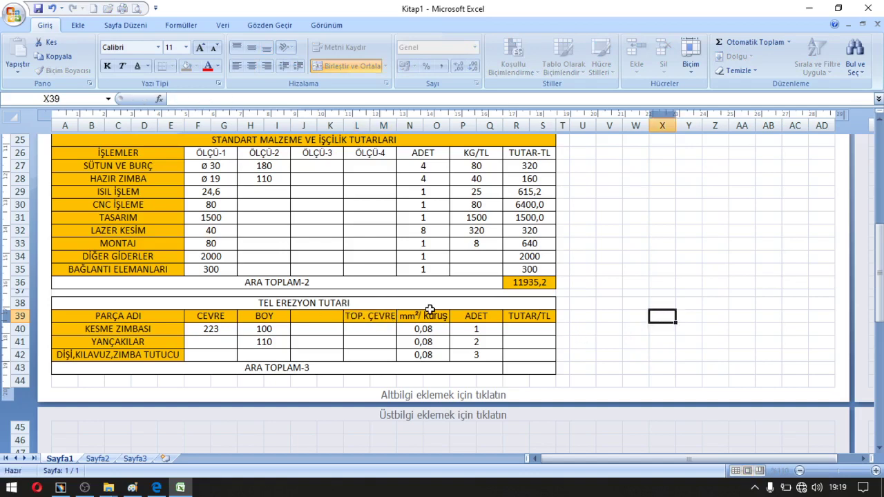
{"action": "left_click", "coordinate": [375, 316]}
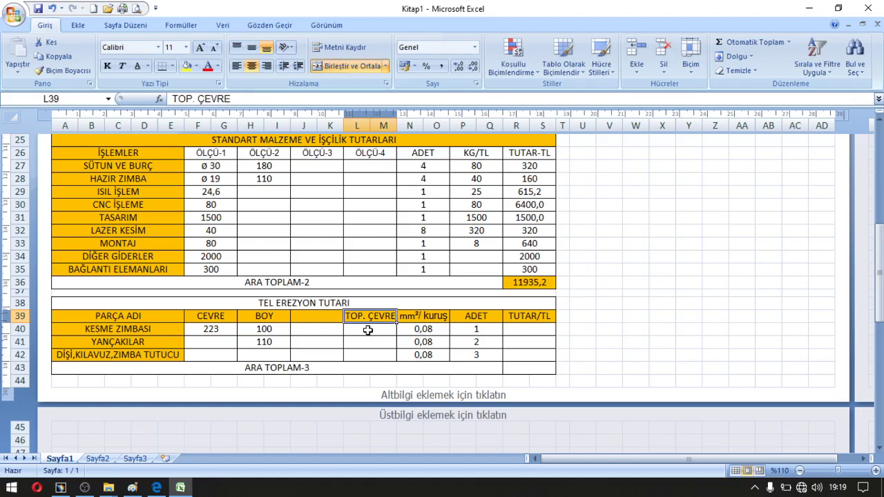
- Enter =F40*H40 in L40 so KESME ZIMBASI's total perimeter is 22300
{"action": "left_click", "coordinate": [369, 330]}
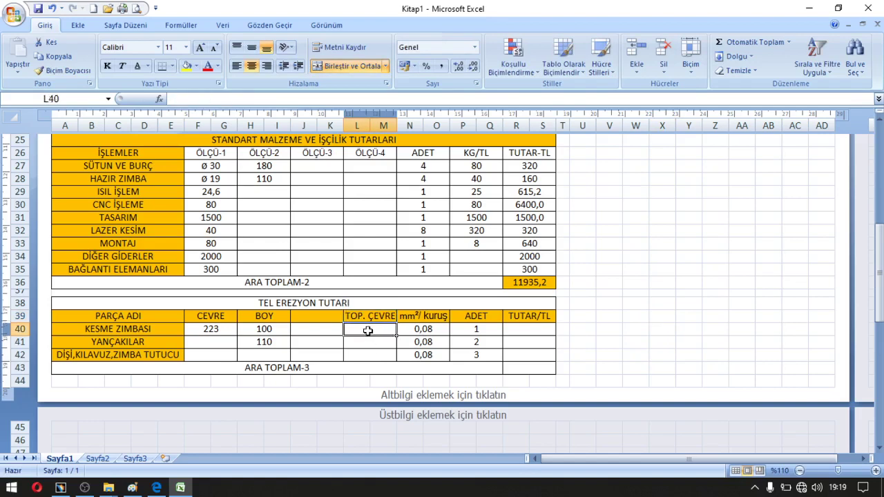
{"action": "type", "text": "="}
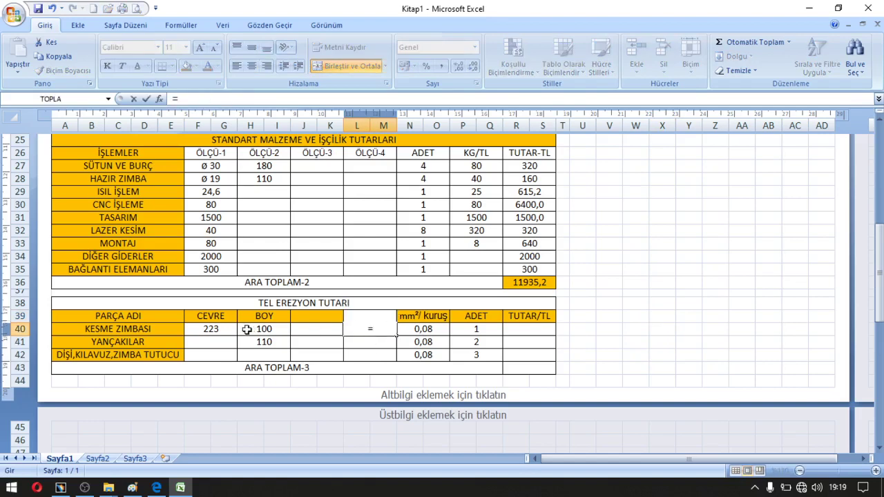
{"action": "left_click", "coordinate": [206, 331]}
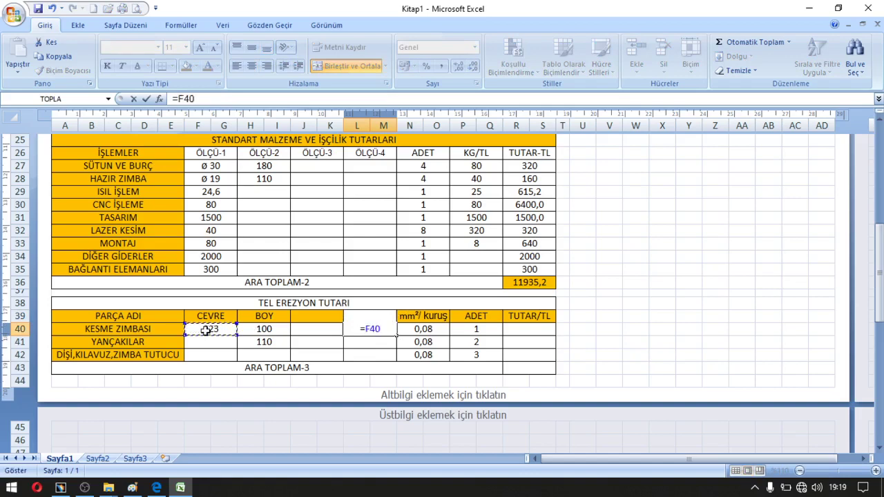
{"action": "type", "text": "*"}
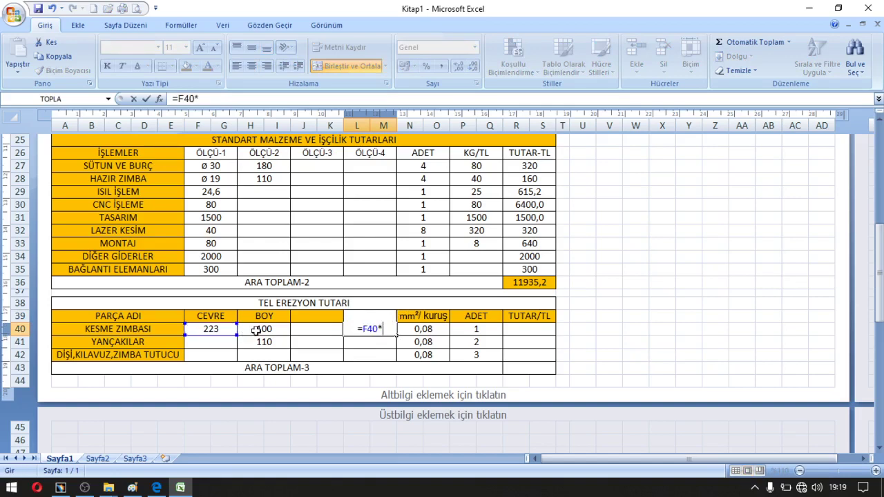
{"action": "left_click", "coordinate": [257, 330]}
{"action": "key", "text": "Return"}
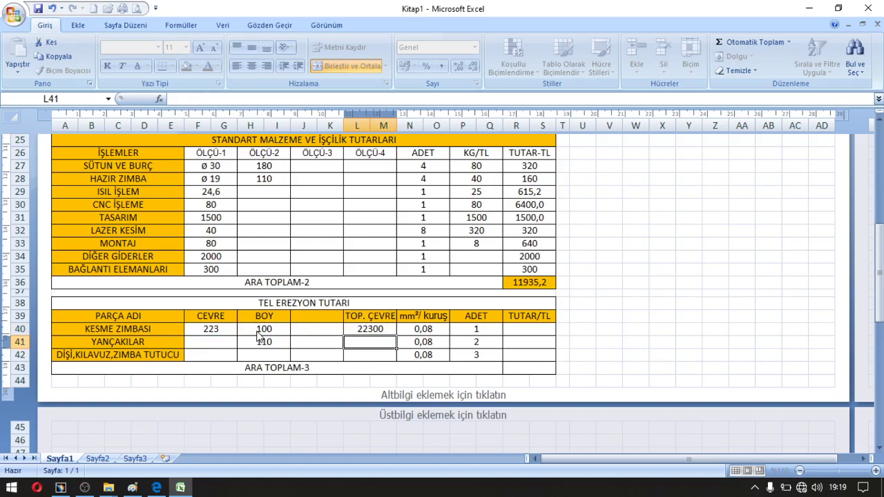
{"action": "left_click", "coordinate": [644, 328]}
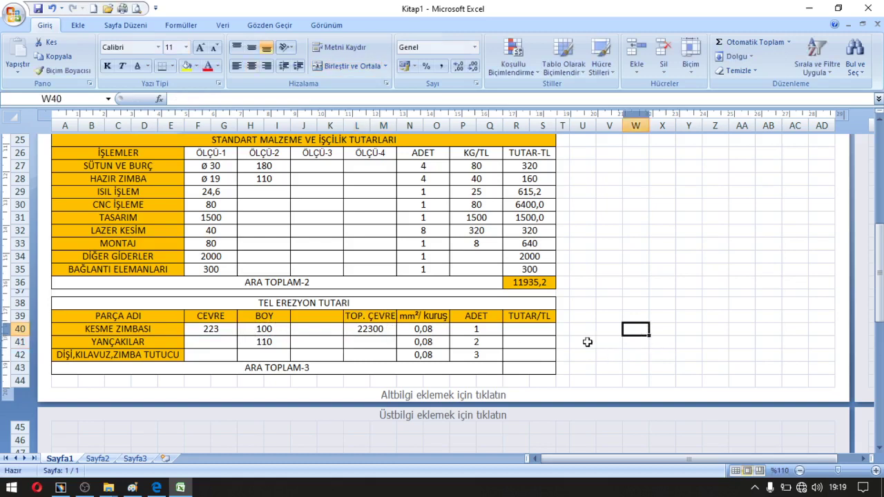
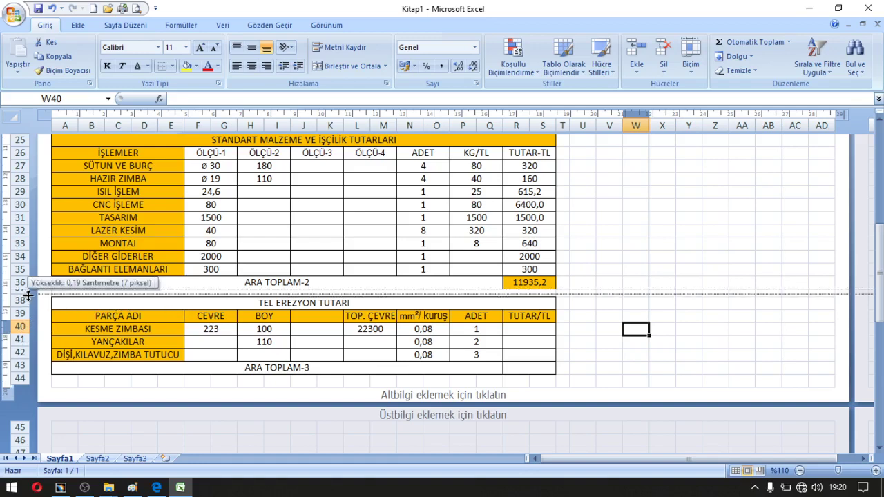
- Shrink row 37 to a thin spacer gap and check row 8's current height
{"action": "left_click_drag", "start_coordinate": [27, 299], "coordinate": [28, 294]}
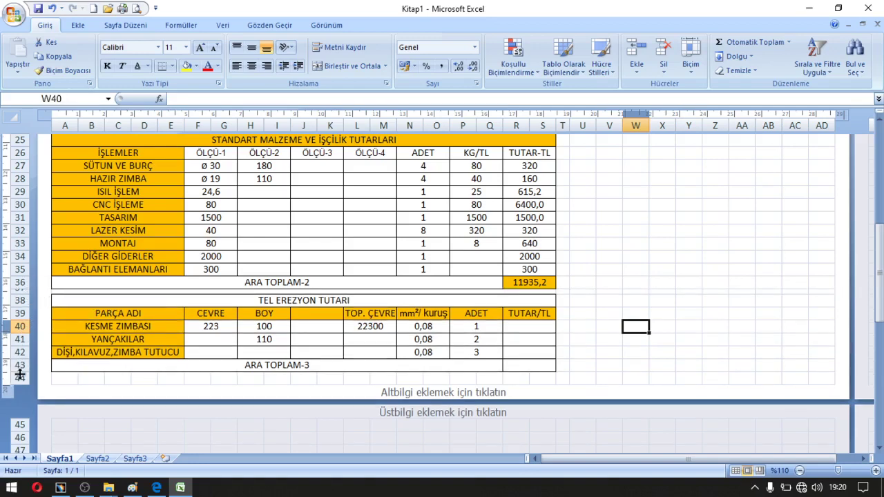
{"action": "left_click_drag", "start_coordinate": [20, 365], "coordinate": [15, 194]}
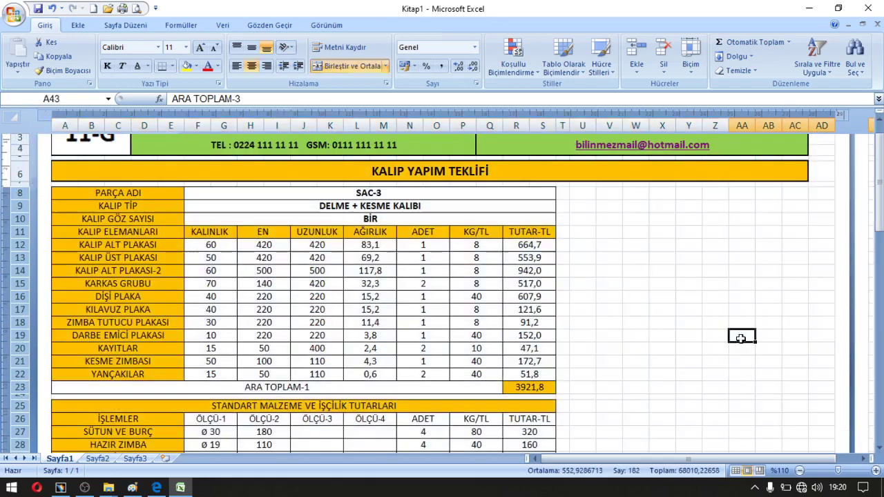
{"action": "left_click", "coordinate": [739, 335]}
{"action": "left_click", "coordinate": [20, 196]}
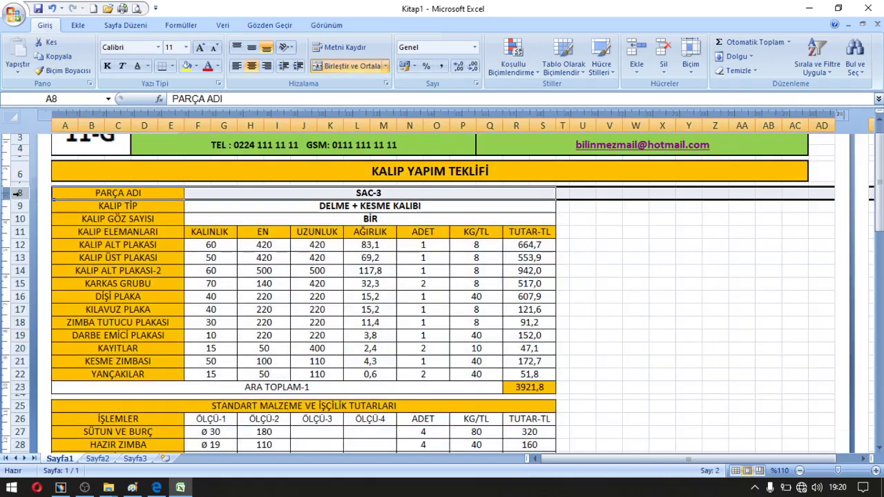
{"action": "right_click", "coordinate": [20, 196]}
{"action": "left_click", "coordinate": [63, 319]}
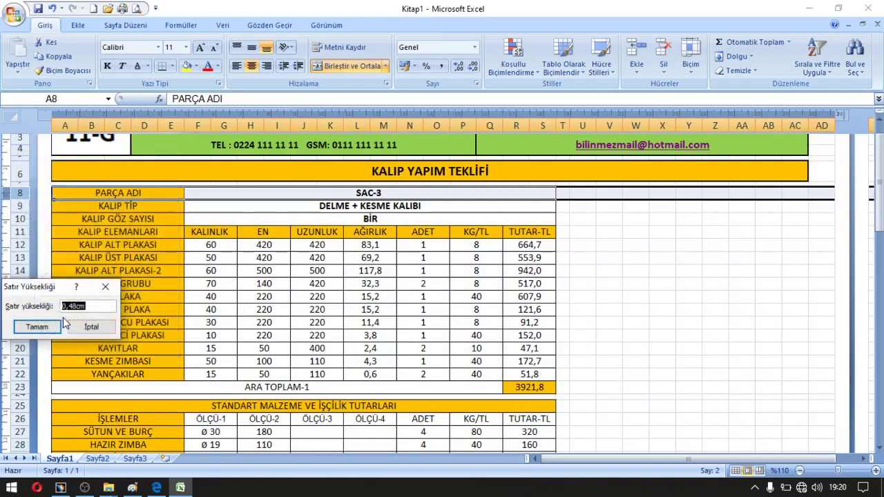
{"action": "left_click", "coordinate": [101, 325]}
- Apply a new, tighter row height to rows 8–23
{"action": "left_click_drag", "start_coordinate": [18, 194], "coordinate": [20, 388]}
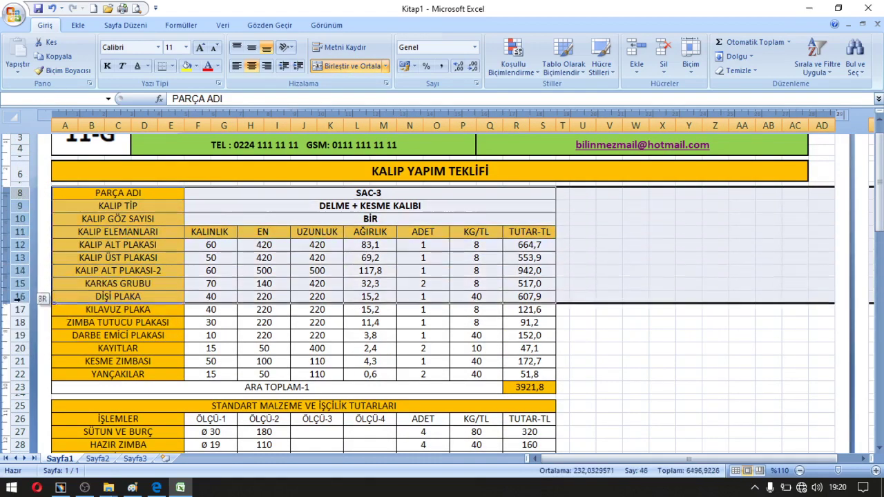
{"action": "right_click", "coordinate": [20, 387]}
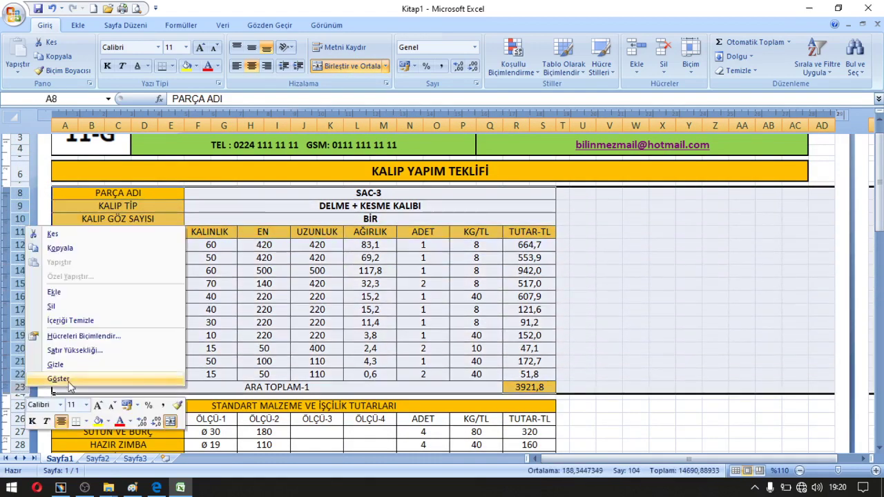
{"action": "left_click", "coordinate": [81, 355]}
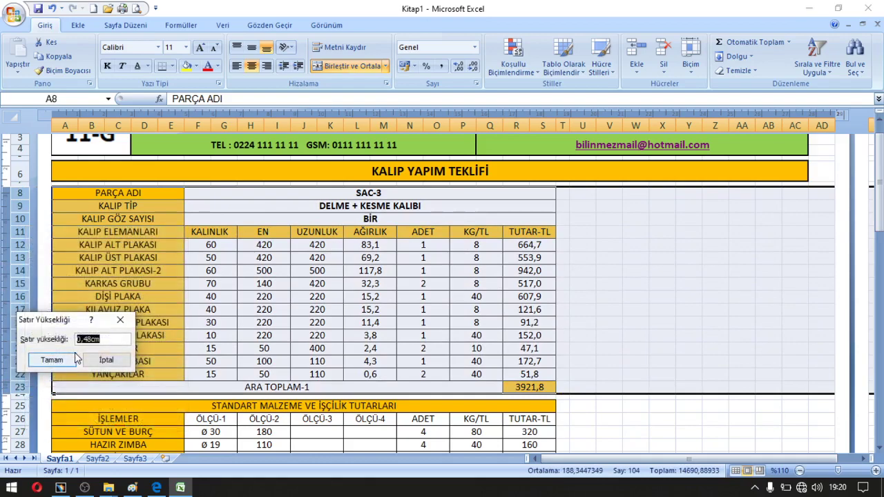
{"action": "left_click", "coordinate": [75, 354]}
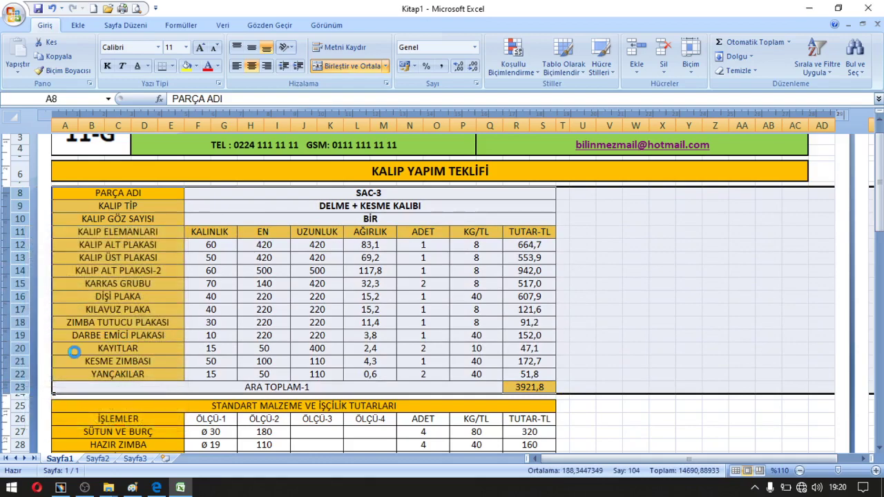
{"action": "scroll", "coordinate": [187, 254], "scroll_direction": "down", "scroll_amount": 2}
{"action": "scroll", "coordinate": [182, 306], "scroll_direction": "down", "scroll_amount": 2}
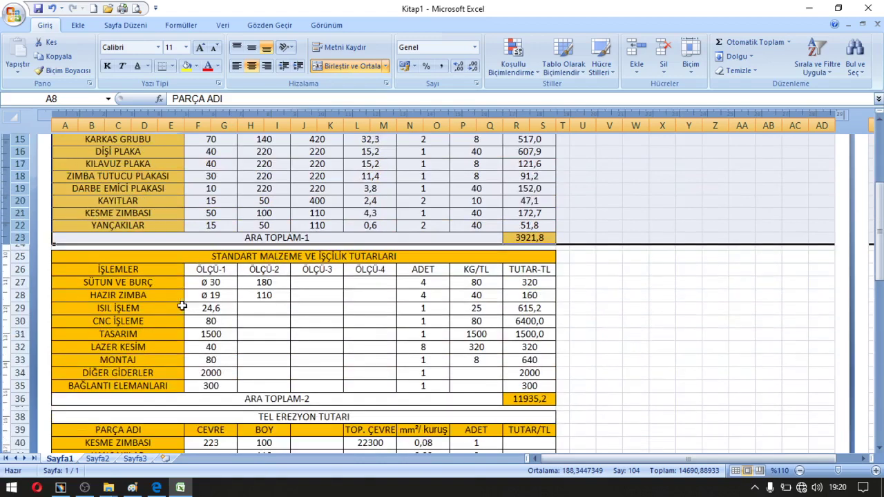
- Give rows 25–35 a shorter row height
{"action": "left_click_drag", "start_coordinate": [27, 260], "coordinate": [25, 386]}
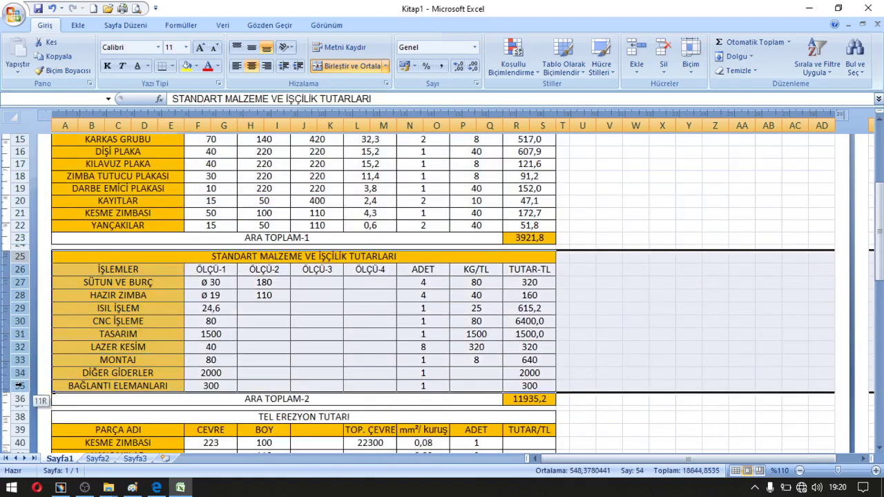
{"action": "right_click", "coordinate": [24, 387]}
{"action": "left_click", "coordinate": [72, 347]}
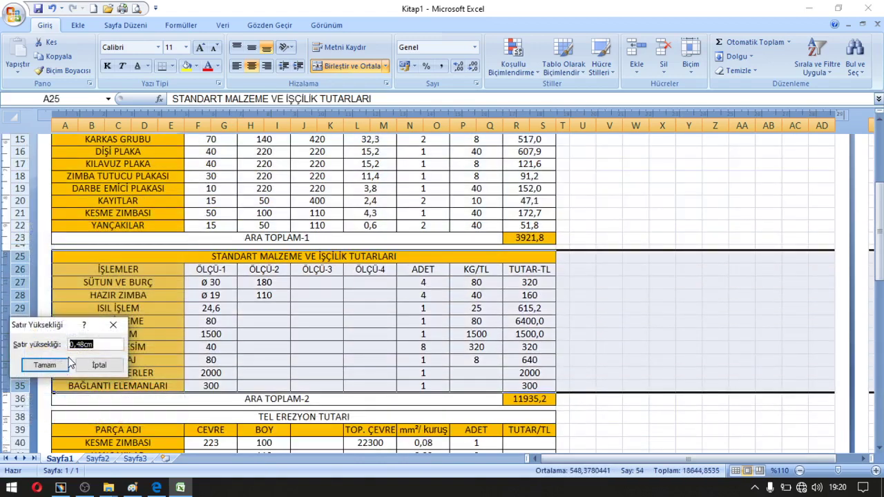
{"action": "type", "text": "0,"}
{"action": "left_click", "coordinate": [66, 364]}
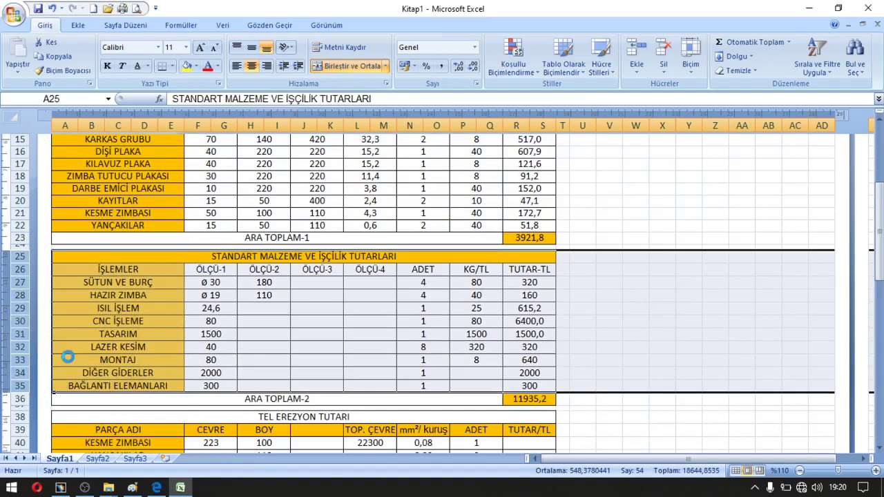
{"action": "scroll", "coordinate": [116, 285], "scroll_direction": "down", "scroll_amount": 1}
{"action": "scroll", "coordinate": [116, 285], "scroll_direction": "down", "scroll_amount": 3}
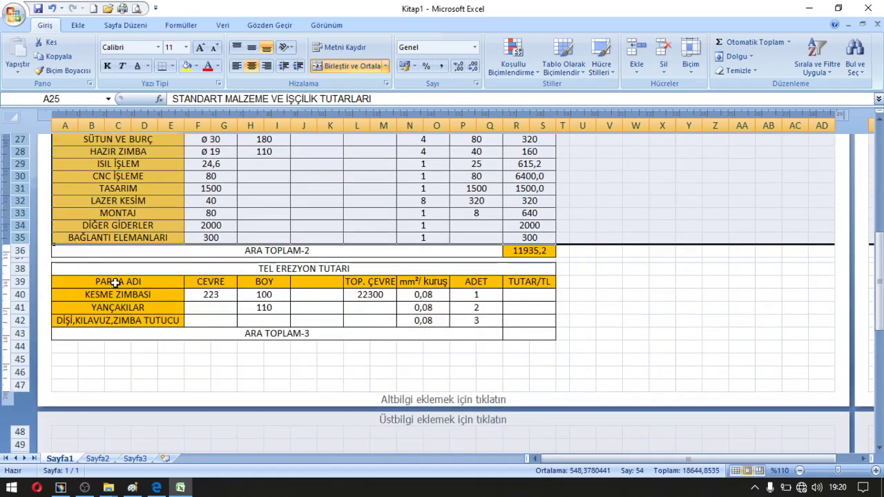
- Reduce the height of the ARA TOPLAM-2 row 36
{"action": "left_click", "coordinate": [18, 269]}
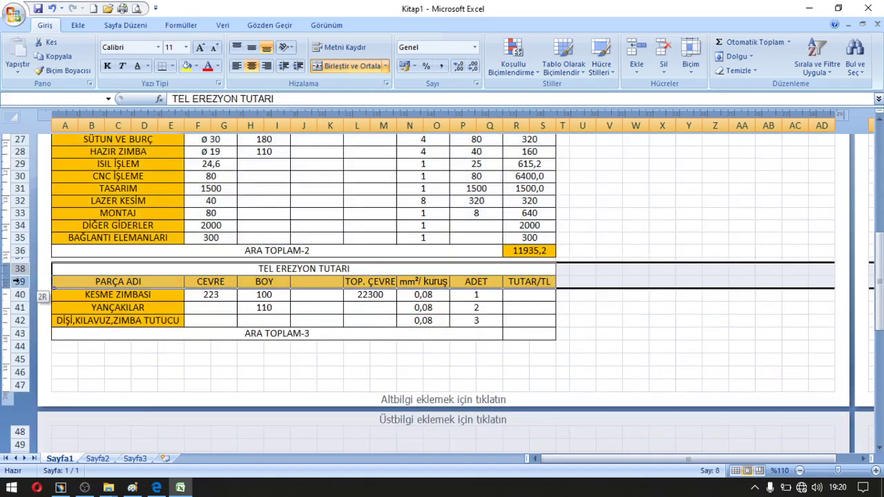
{"action": "left_click", "coordinate": [17, 251]}
{"action": "right_click", "coordinate": [19, 251]}
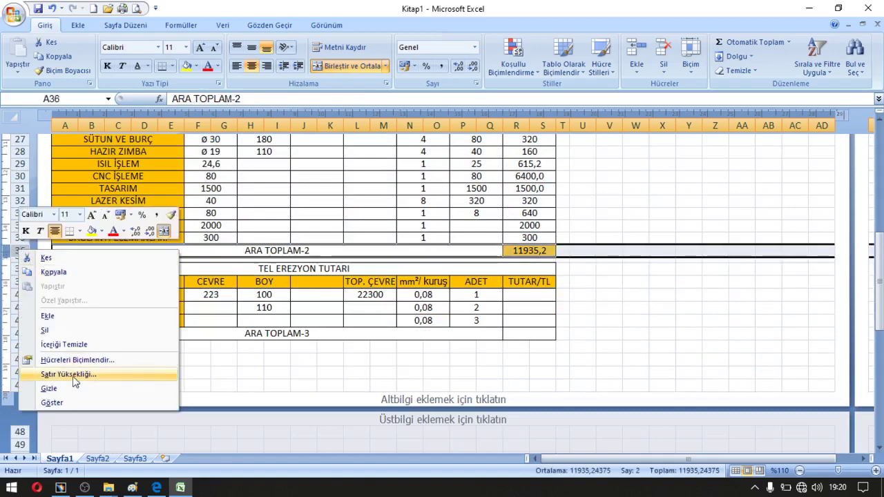
{"action": "left_click", "coordinate": [68, 374]}
{"action": "type", "text": "0,45"}
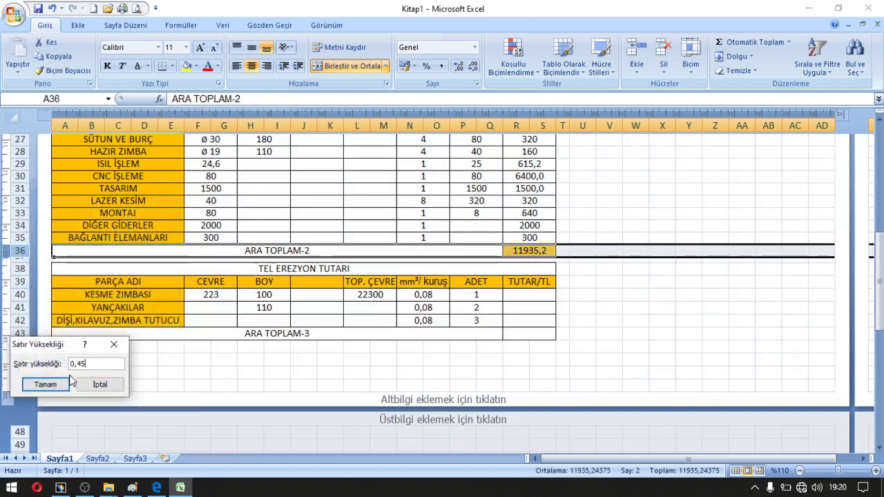
{"action": "left_click", "coordinate": [62, 385]}
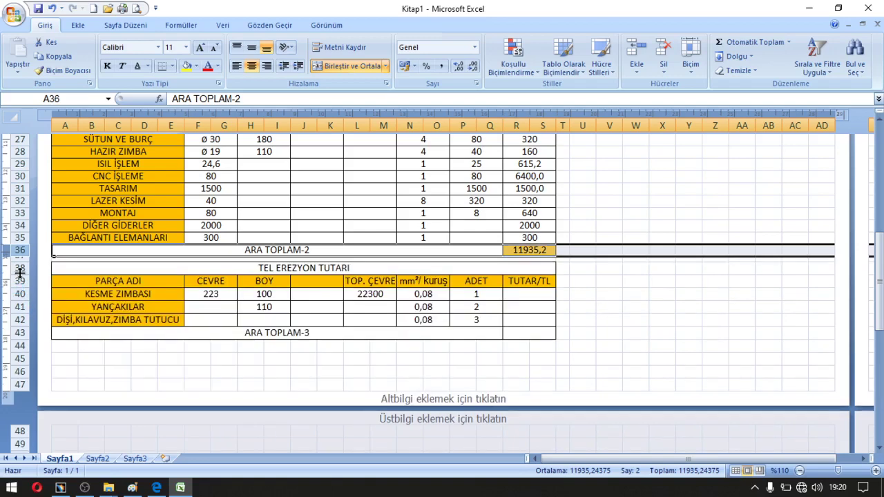
- Reduce the height of rows 38–43 in the TEL EREZYON TUTARI block
{"action": "left_click_drag", "start_coordinate": [19, 270], "coordinate": [21, 334]}
{"action": "right_click", "coordinate": [34, 335]}
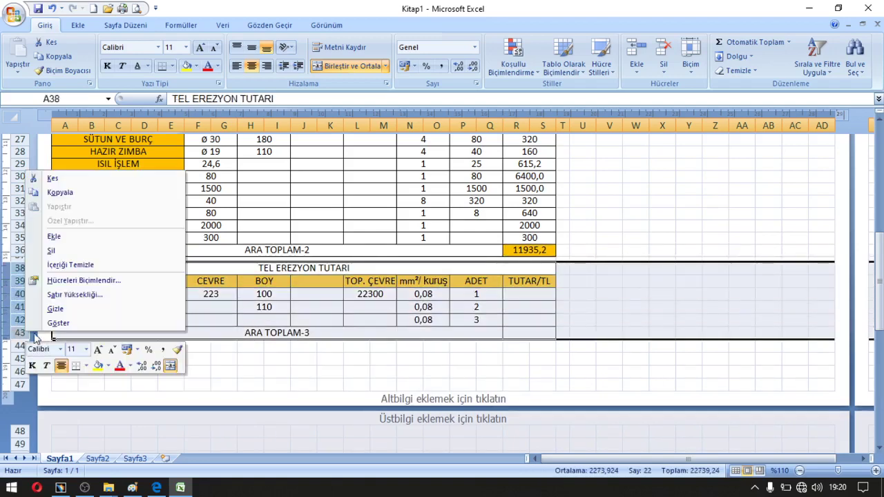
{"action": "left_click", "coordinate": [74, 295]}
{"action": "type", "text": "0,4"}
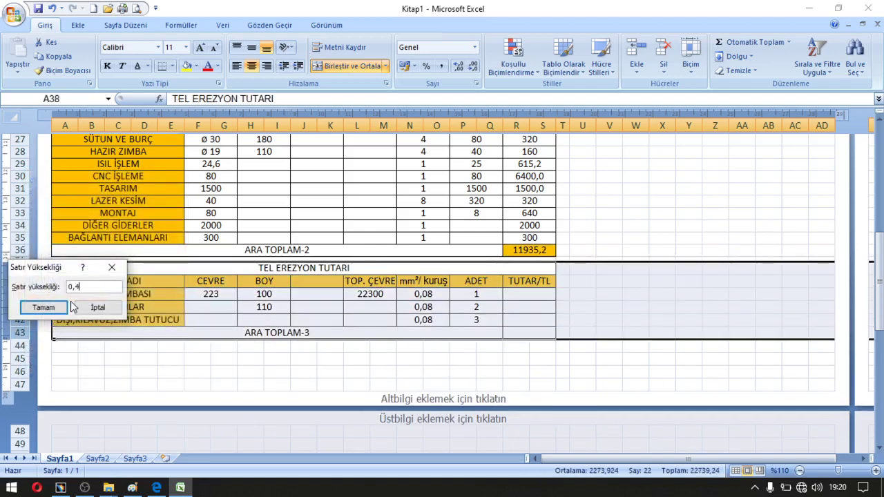
{"action": "left_click", "coordinate": [65, 306]}
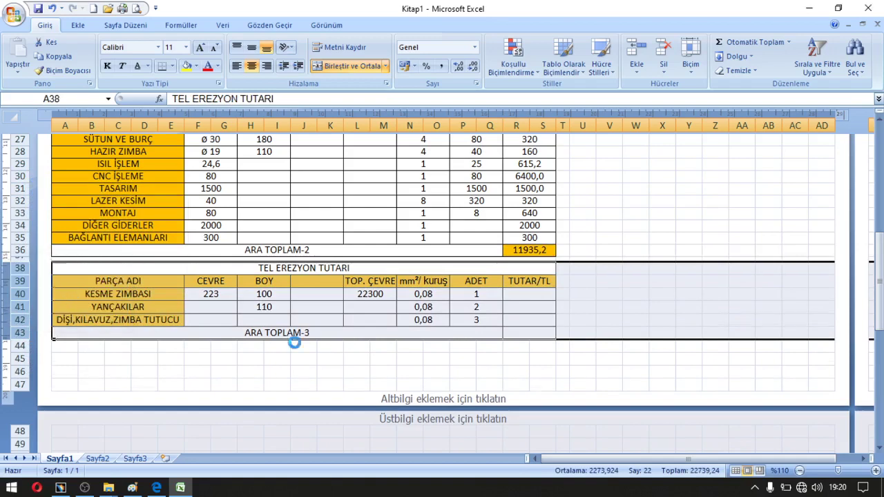
{"action": "left_click", "coordinate": [615, 367]}
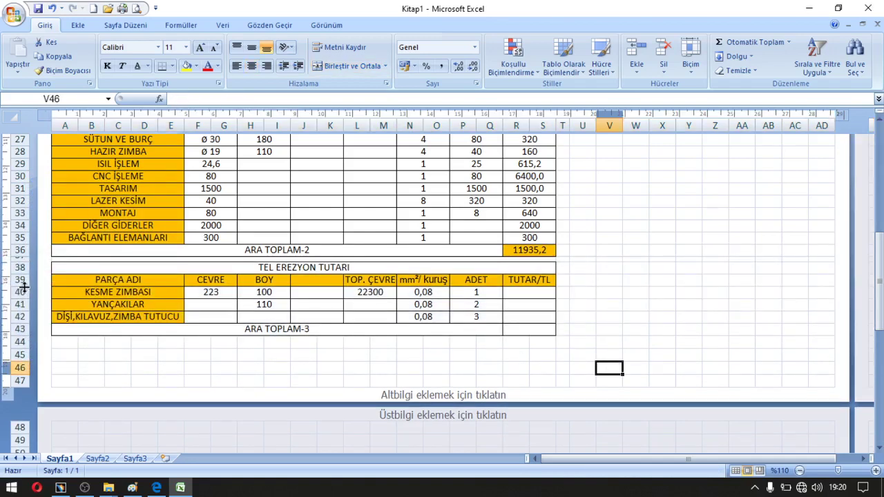
- Enlarge header row 39 to about 28 pixels and append ' / mm' to the L39 heading
{"action": "left_click_drag", "start_coordinate": [24, 286], "coordinate": [25, 299]}
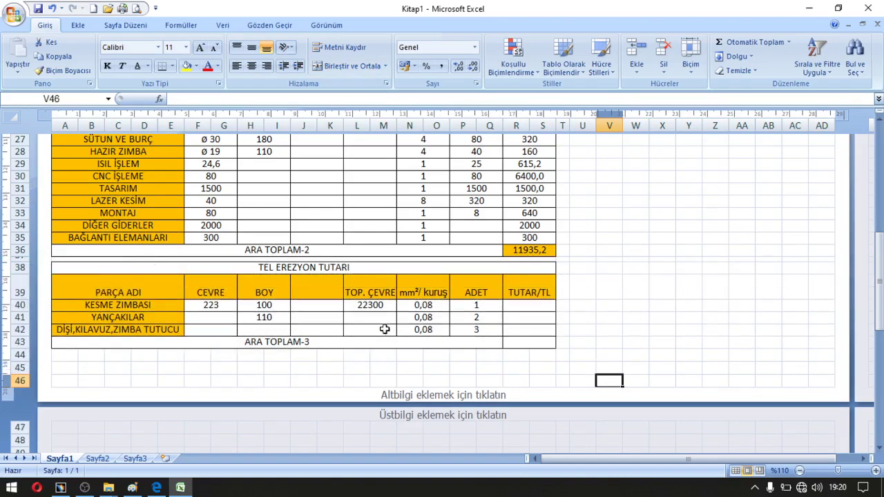
{"action": "double_click", "coordinate": [372, 293]}
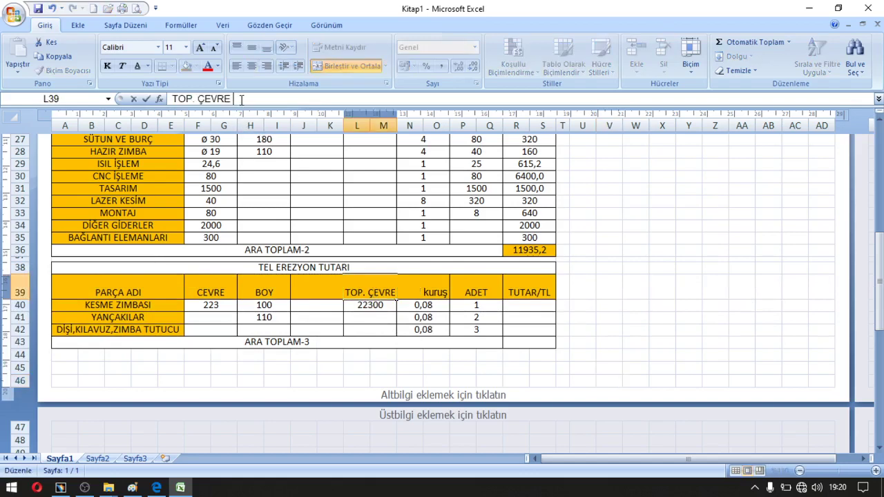
{"action": "type", "text": "/ "}
{"action": "type", "text": "mm"}
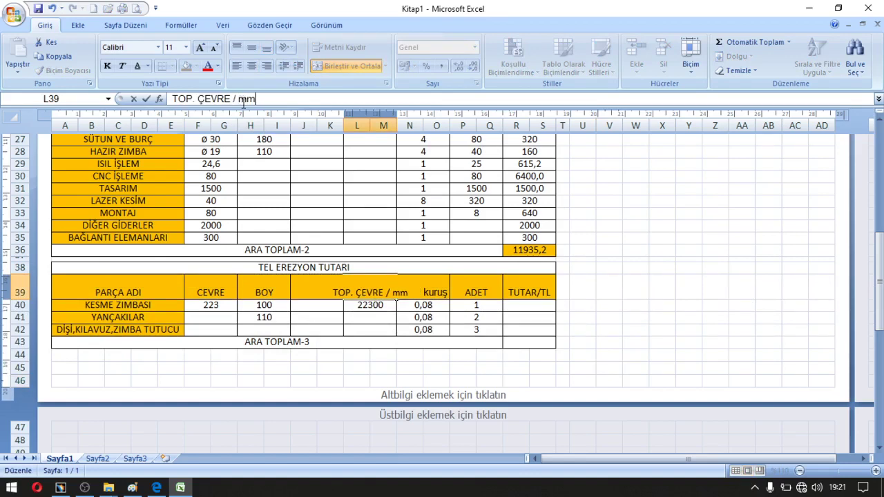
- Insert a superscript ² symbol after mm via Insert › Symbol and commit the L39 heading
{"action": "left_click", "coordinate": [77, 26]}
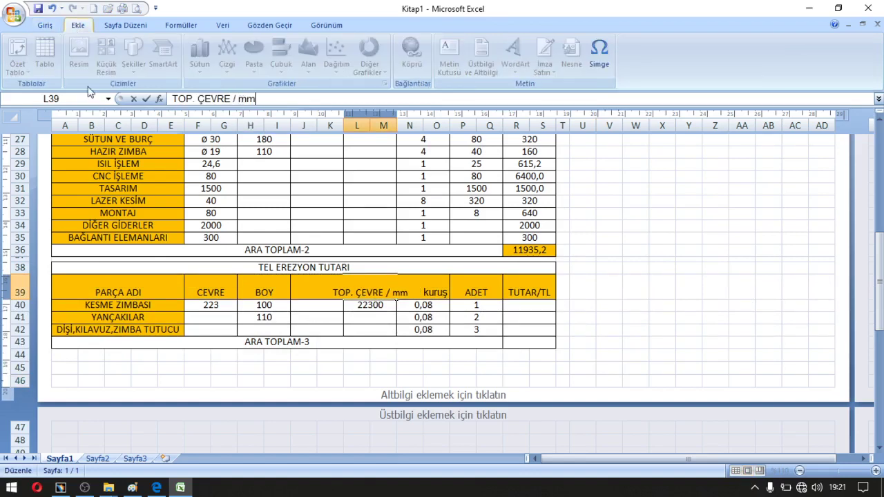
{"action": "left_click", "coordinate": [599, 55]}
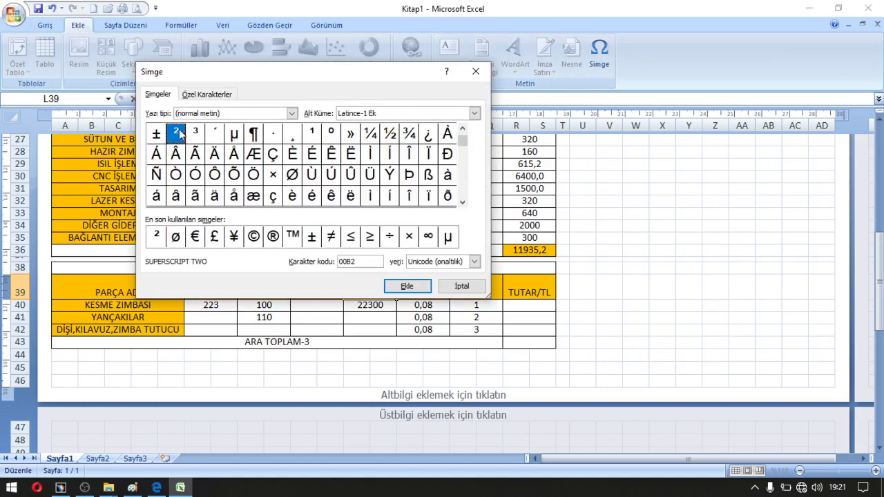
{"action": "left_click", "coordinate": [407, 286]}
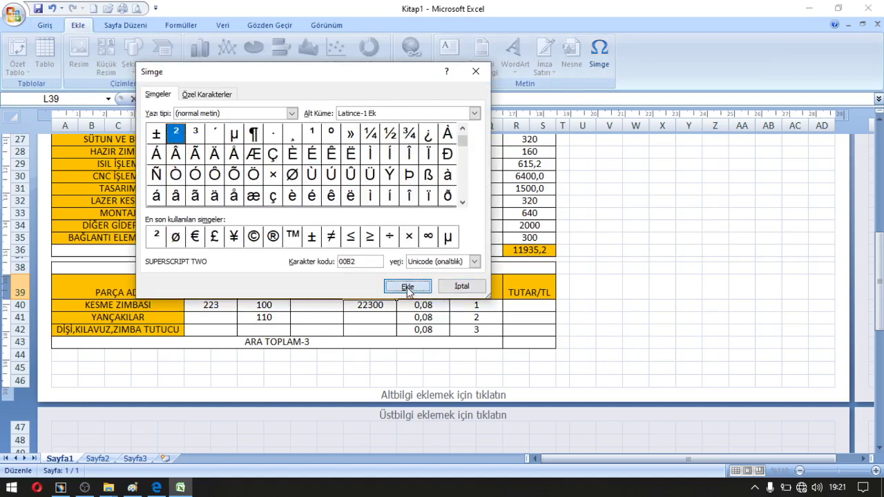
{"action": "left_click", "coordinate": [462, 287]}
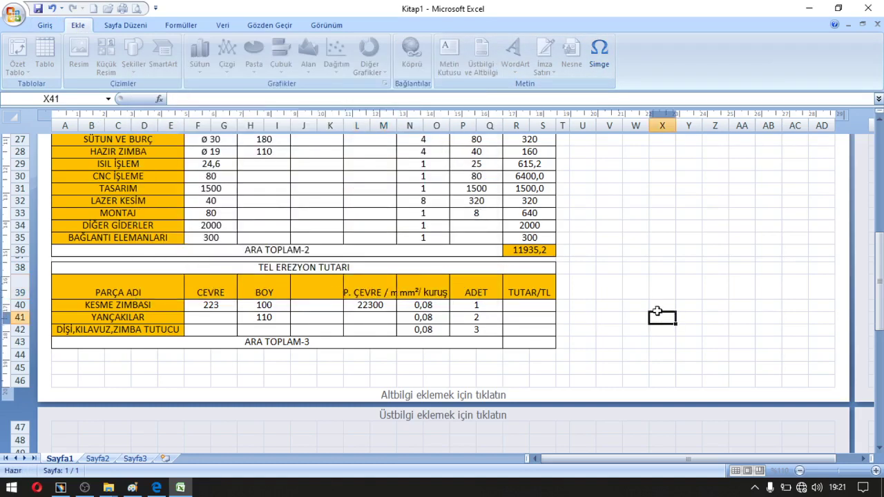
{"action": "left_click", "coordinate": [663, 317]}
{"action": "left_click", "coordinate": [381, 292]}
- Turn on Wrap Text for cell L39 in the Format Cells alignment settings
{"action": "right_click", "coordinate": [381, 292]}
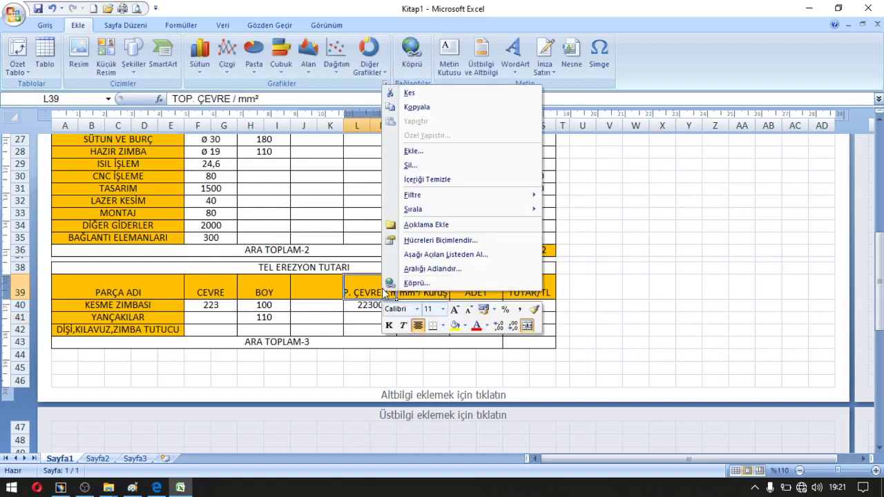
{"action": "left_click", "coordinate": [442, 240]}
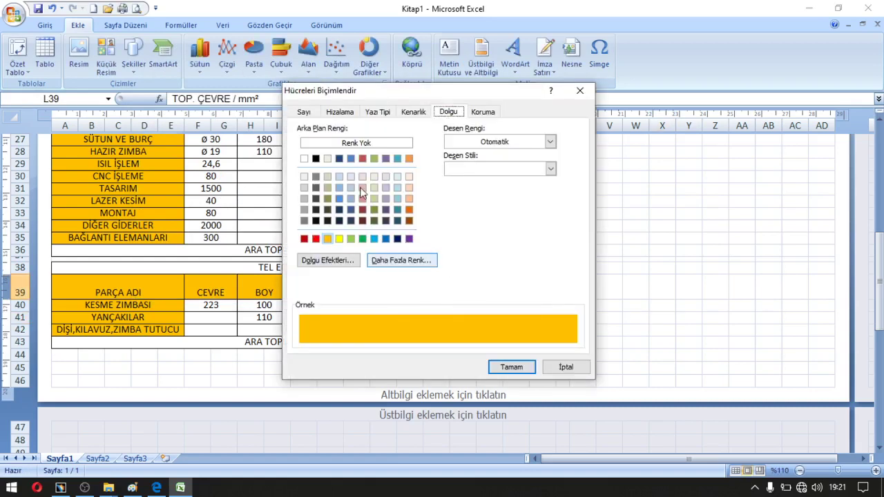
{"action": "left_click", "coordinate": [334, 114]}
{"action": "left_click", "coordinate": [322, 224]}
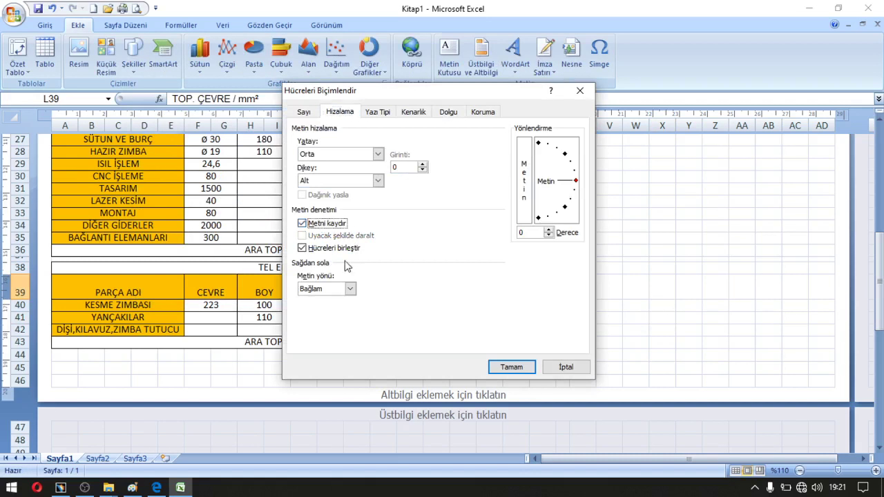
{"action": "left_click", "coordinate": [511, 367]}
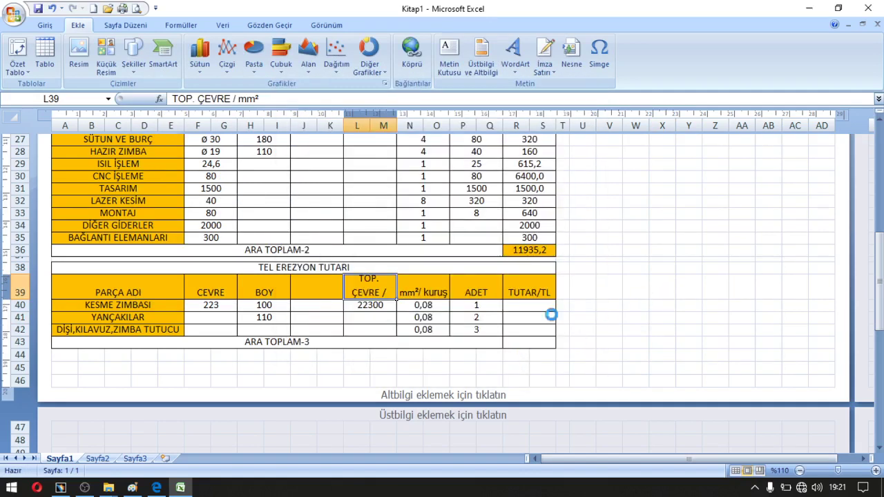
- Replace 'OP. ÇEVRE' with 'op.Çev.' so L39 reads 'Top.Çev. / mm²'
{"action": "double_click", "coordinate": [369, 291]}
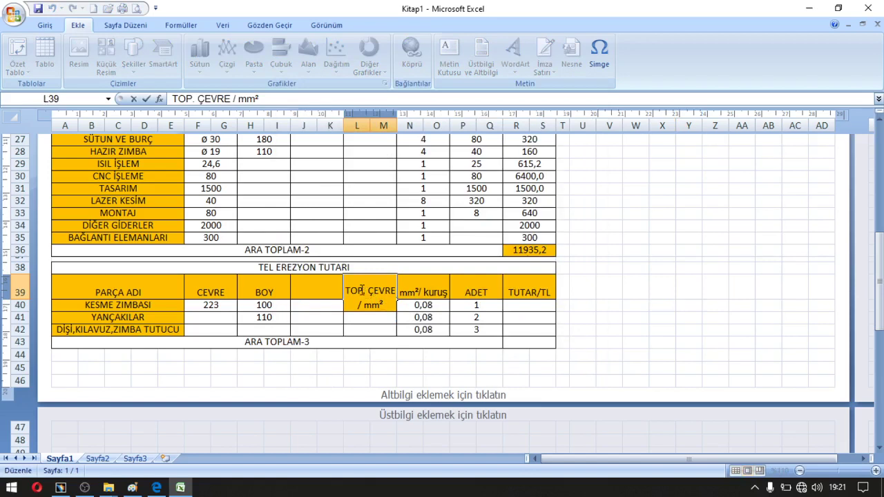
{"action": "left_click_drag", "start_coordinate": [355, 290], "coordinate": [349, 291]}
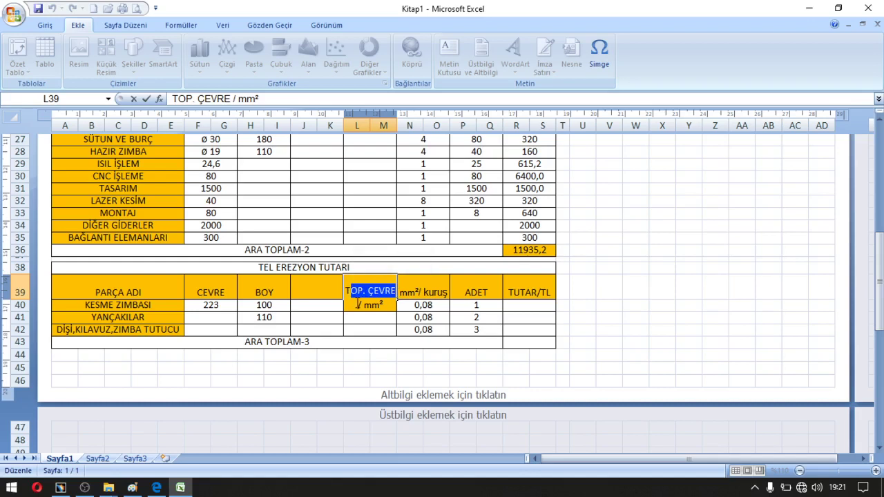
{"action": "type", "text": "op."}
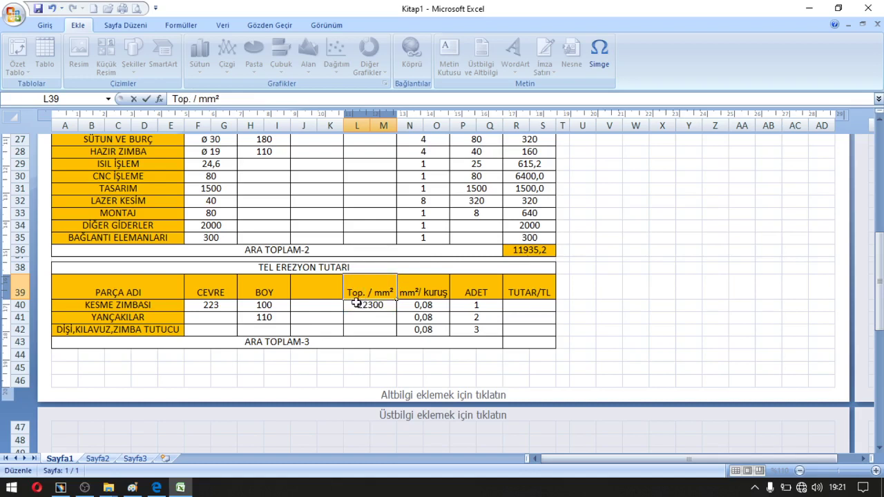
{"action": "type", "text": "Çev"}
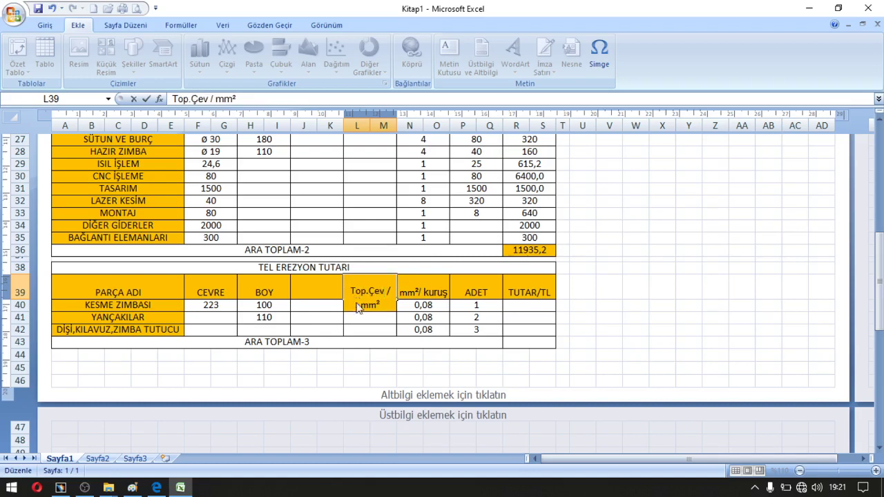
{"action": "type", "text": "."}
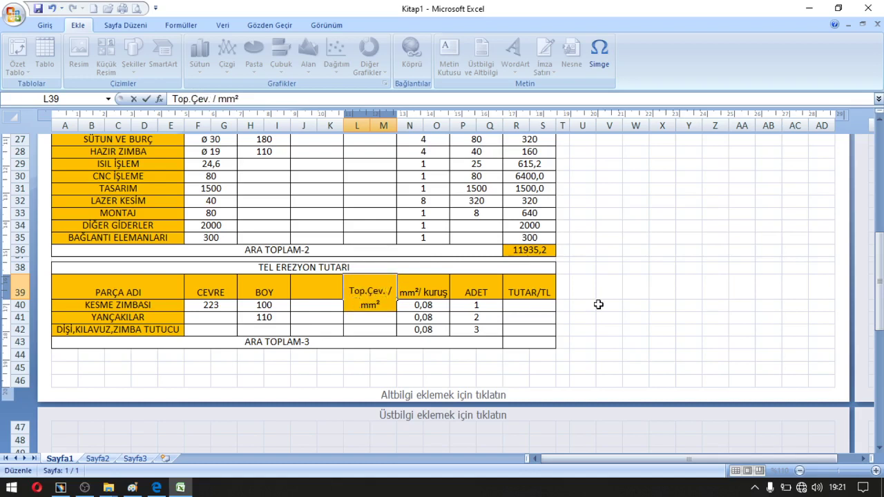
{"action": "left_click", "coordinate": [637, 295]}
{"action": "left_click", "coordinate": [380, 286]}
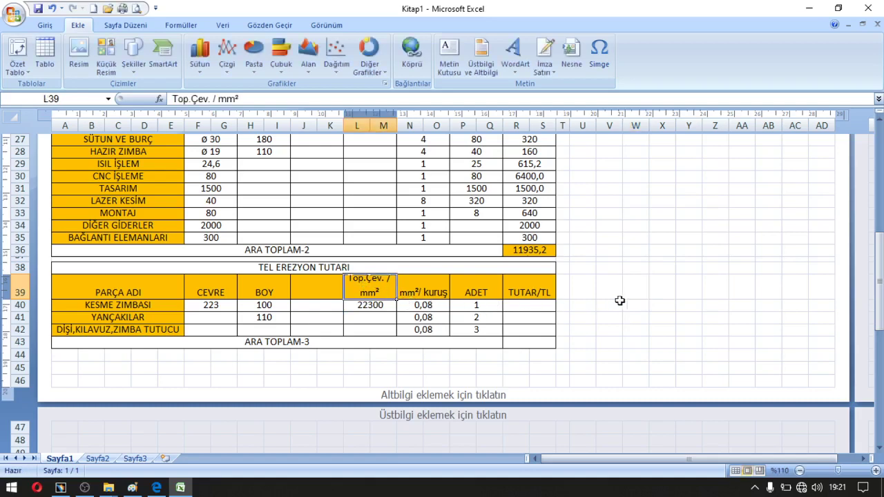
{"action": "left_click", "coordinate": [626, 304]}
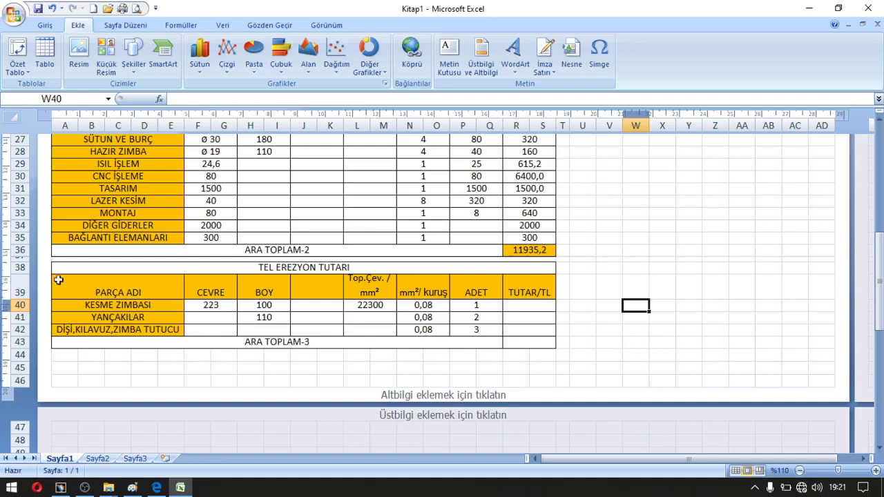
- Make row 39 a couple of pixels taller
{"action": "left_click", "coordinate": [24, 302]}
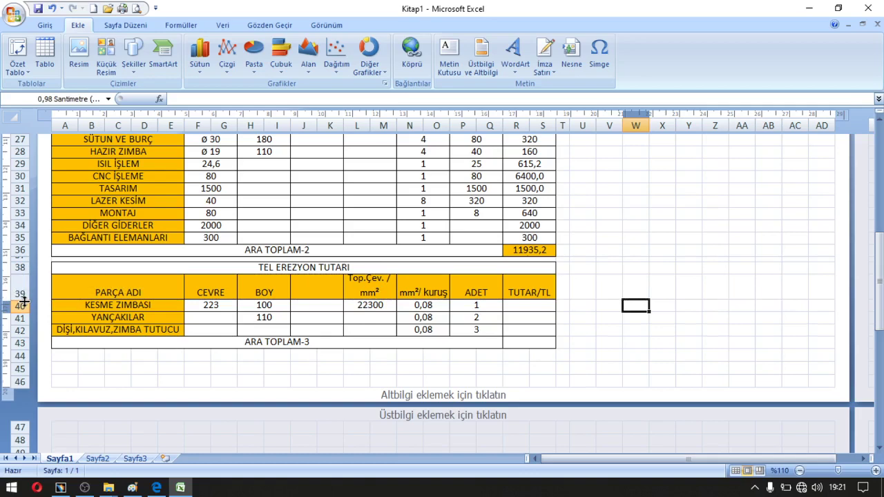
{"action": "left_click_drag", "start_coordinate": [23, 302], "coordinate": [24, 303]}
{"action": "left_click", "coordinate": [627, 319]}
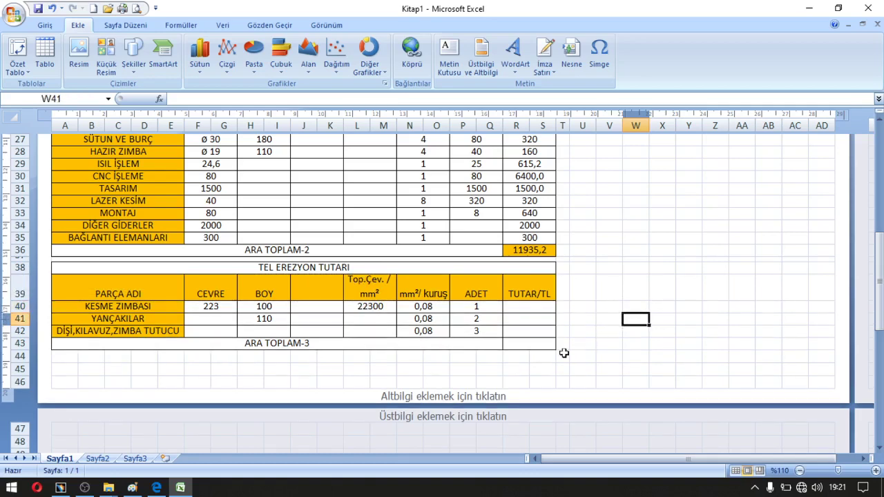
- Save the workbook to the Desktop under the name 11-G
{"action": "left_click", "coordinate": [38, 8]}
{"action": "left_click", "coordinate": [46, 141]}
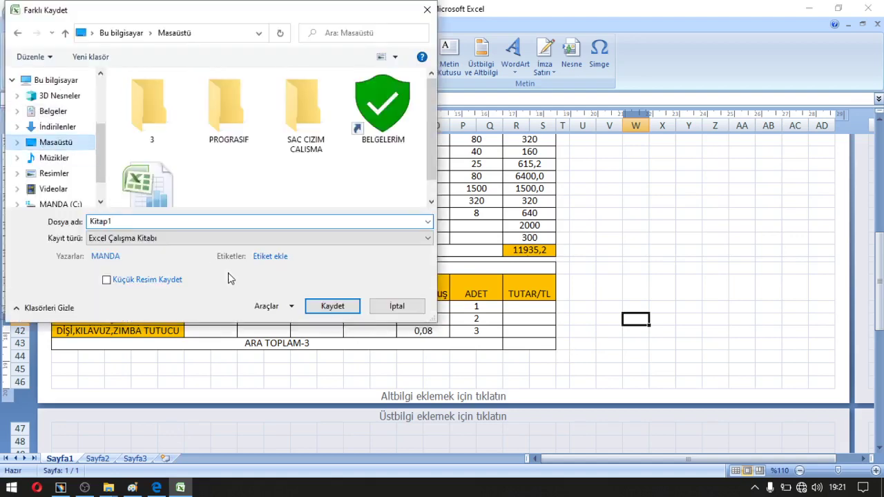
{"action": "double_click", "coordinate": [103, 222]}
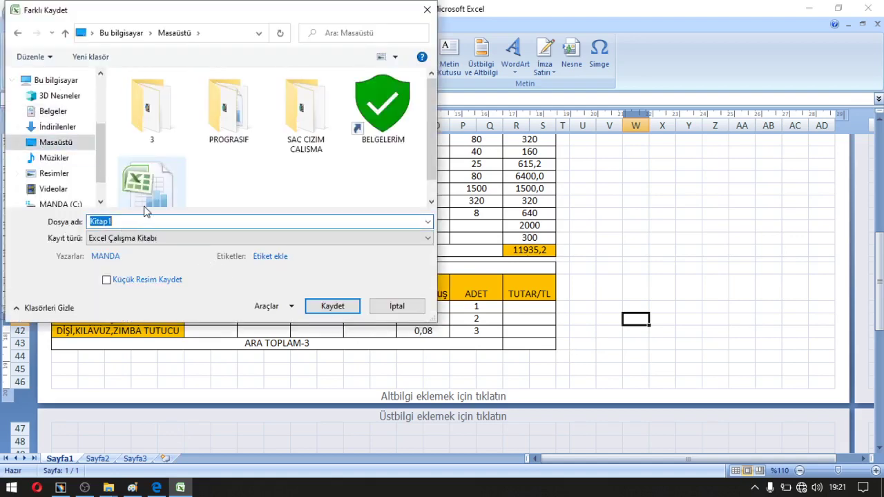
{"action": "type", "text": "11-G"}
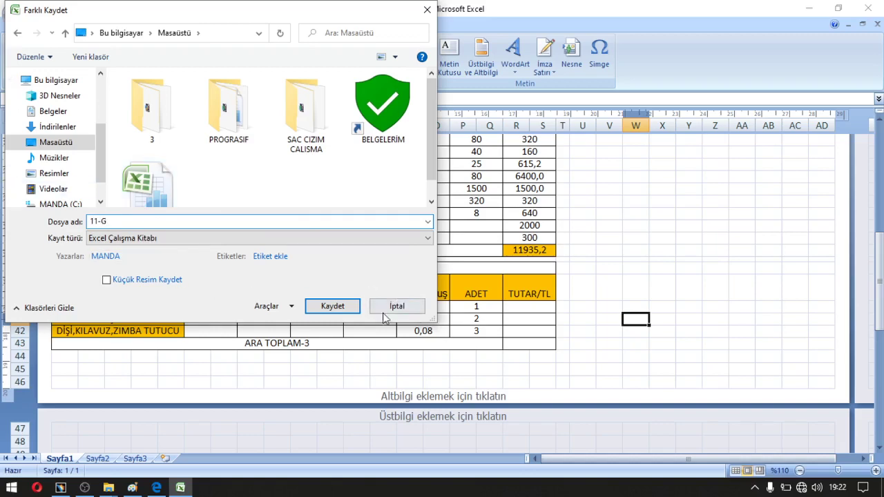
{"action": "left_click", "coordinate": [337, 311]}
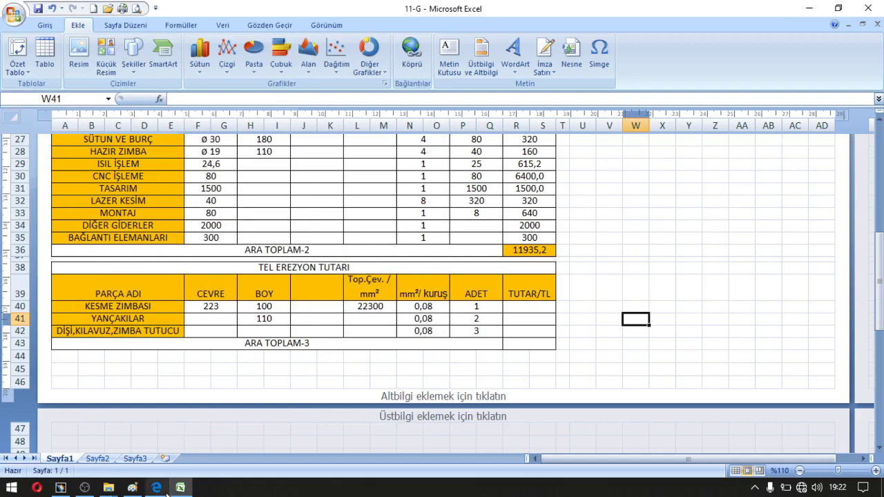
{"action": "left_click", "coordinate": [60, 488]}
- Measure the lower bar's face perimeter (103,425mm) in CATIA and enter 104 in Excel cell F41
{"action": "mouse_move", "coordinate": [485, 380]}
{"action": "left_mouse_down"}
{"action": "mouse_move", "coordinate": [403, 269]}
{"action": "mouse_move", "coordinate": [424, 278]}
{"action": "left_mouse_up"}
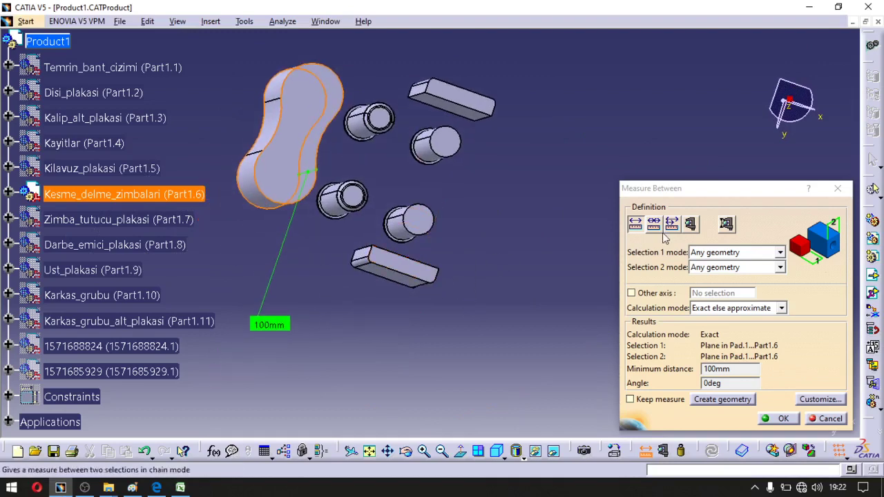
{"action": "left_click", "coordinate": [421, 276]}
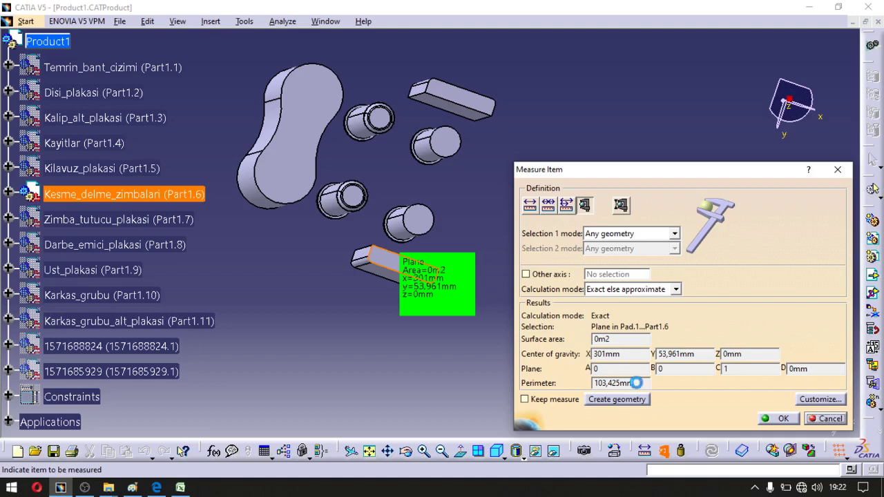
{"action": "double_click", "coordinate": [636, 383]}
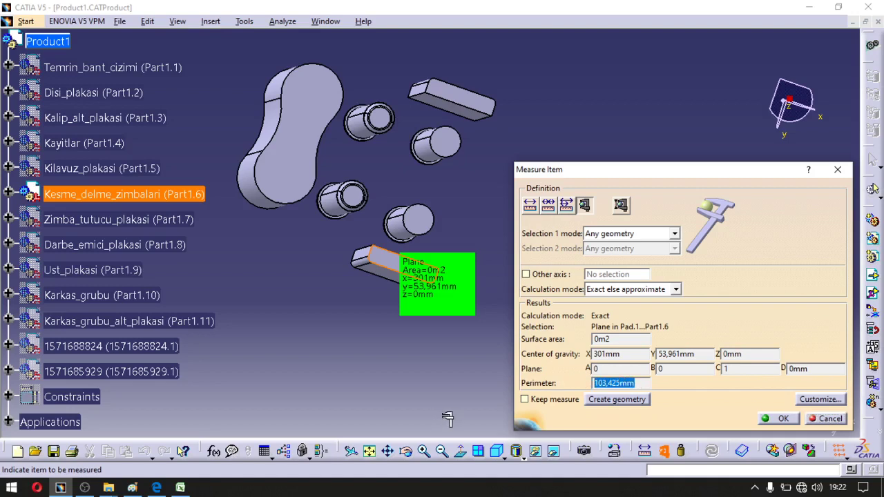
{"action": "left_click", "coordinate": [181, 488]}
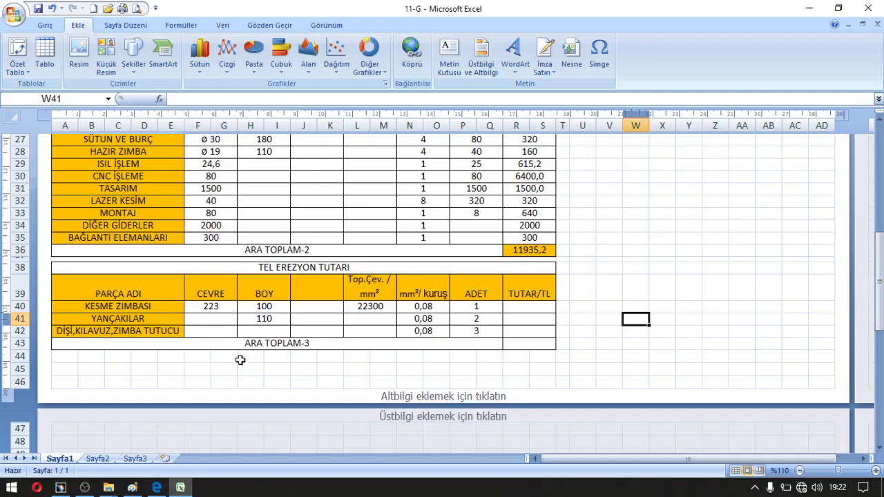
{"action": "left_click", "coordinate": [205, 319]}
{"action": "type", "text": "1"}
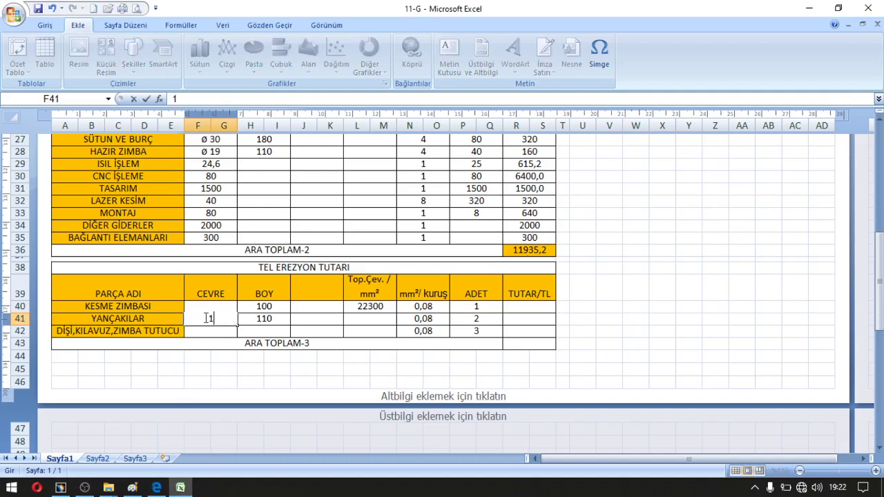
{"action": "type", "text": "04"}
{"action": "key", "text": "Return"}
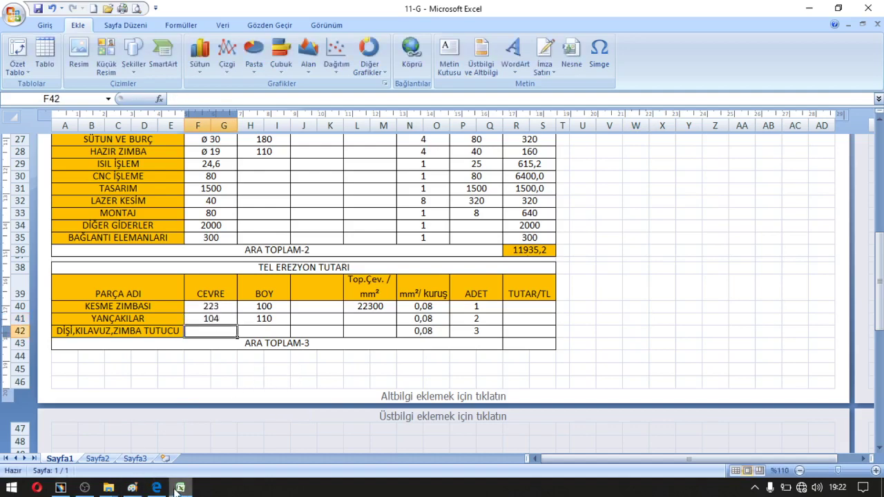
- Measure the bar's 100mm length between its two end faces, then close the measurement
{"action": "left_click", "coordinate": [60, 488]}
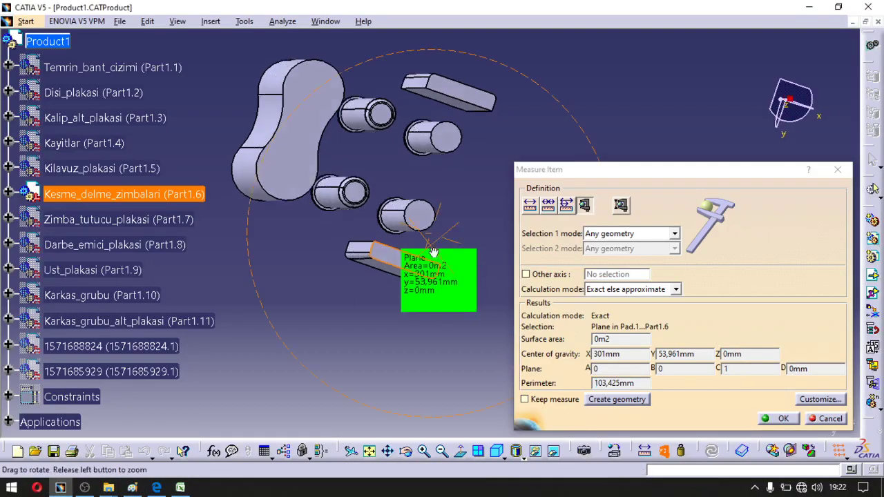
{"action": "left_click_drag", "start_coordinate": [443, 208], "coordinate": [370, 312]}
{"action": "key", "text": "Escape"}
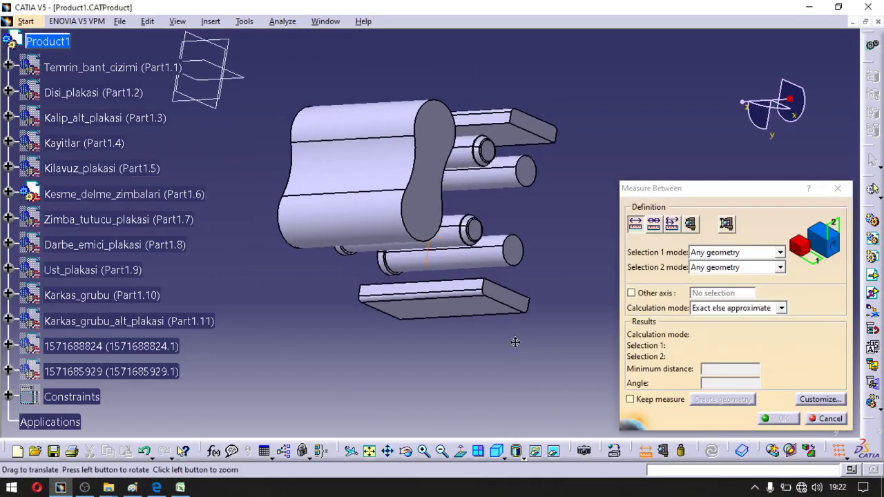
{"action": "left_click", "coordinate": [518, 304]}
{"action": "left_click_drag", "start_coordinate": [398, 323], "coordinate": [429, 325]}
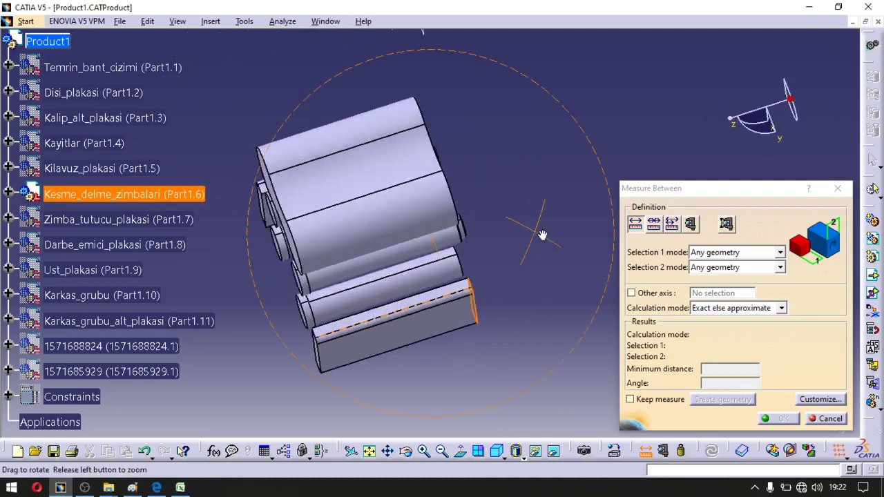
{"action": "left_click", "coordinate": [301, 362]}
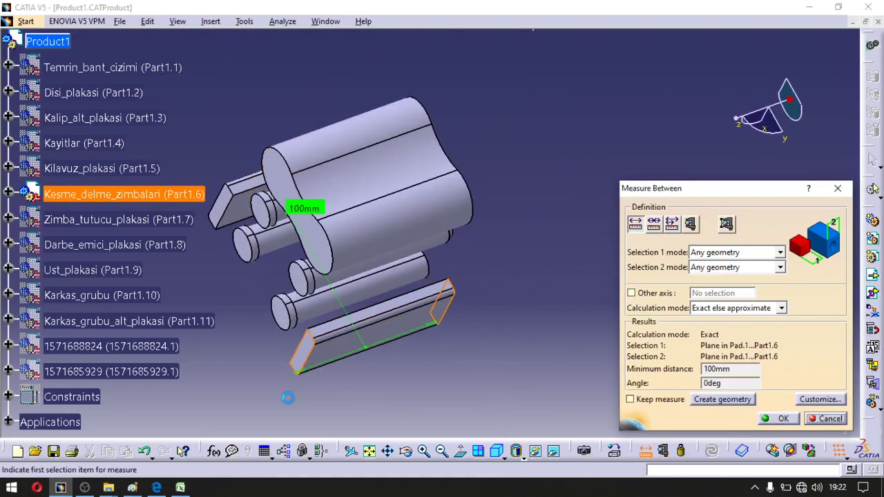
{"action": "left_click_drag", "start_coordinate": [357, 377], "coordinate": [378, 336]}
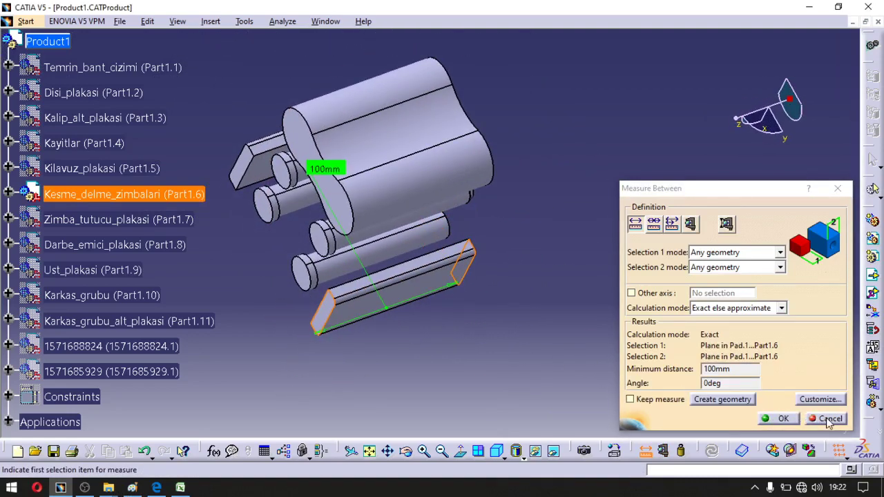
{"action": "left_click", "coordinate": [828, 420]}
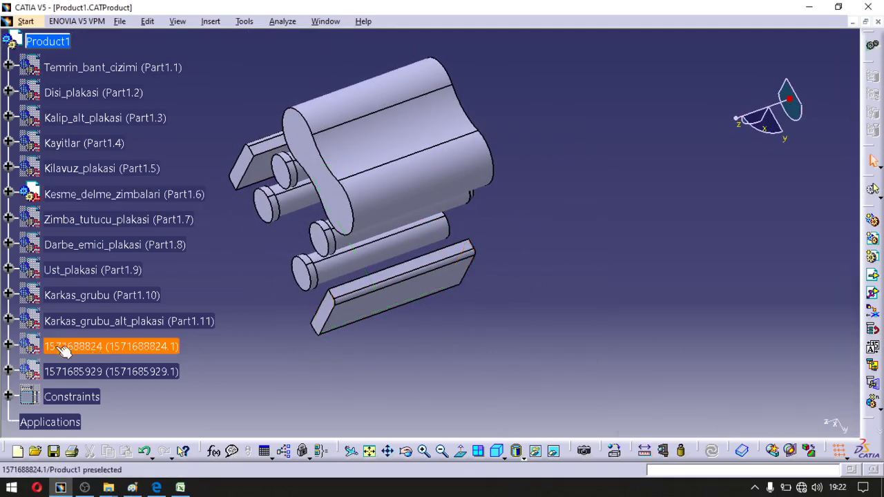
{"action": "left_click", "coordinate": [180, 487]}
- Enter 100 as the YANÇAKILAR length in H41
{"action": "left_click", "coordinate": [262, 319]}
{"action": "type", "text": "110"}
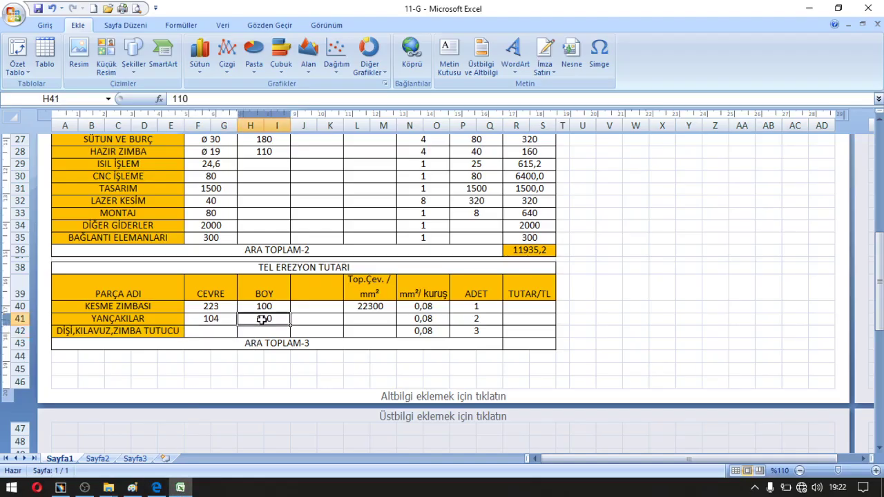
{"action": "key", "text": "BackSpace"}
{"action": "key", "text": "BackSpace"}
{"action": "type", "text": "00"}
{"action": "left_click", "coordinate": [379, 370]}
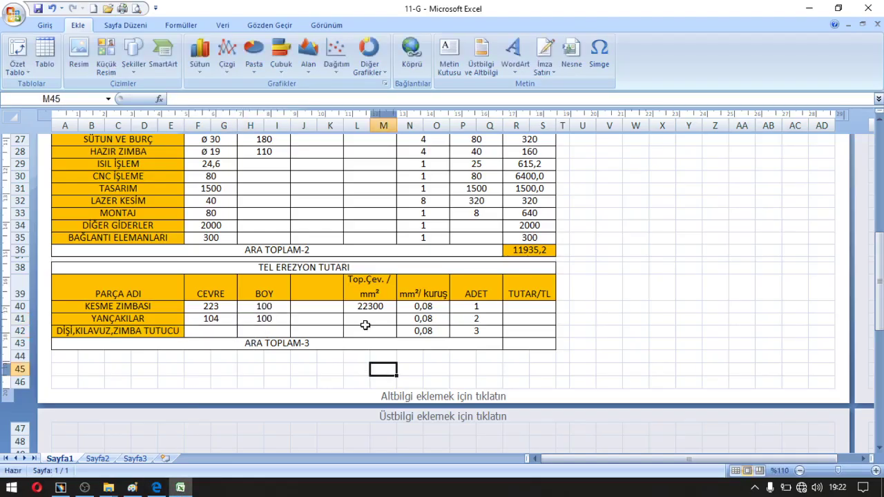
- Copy the L40 formula down to L41 so it shows 10400
{"action": "left_click", "coordinate": [372, 308]}
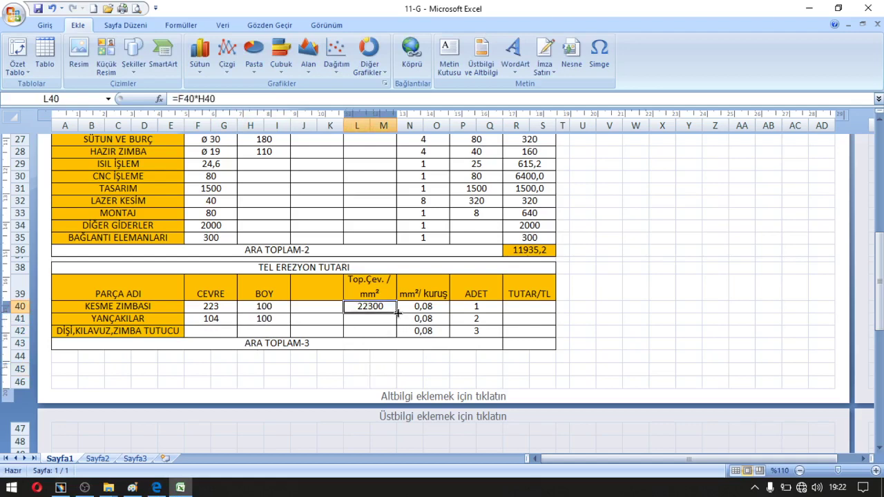
{"action": "left_click_drag", "start_coordinate": [398, 313], "coordinate": [400, 333]}
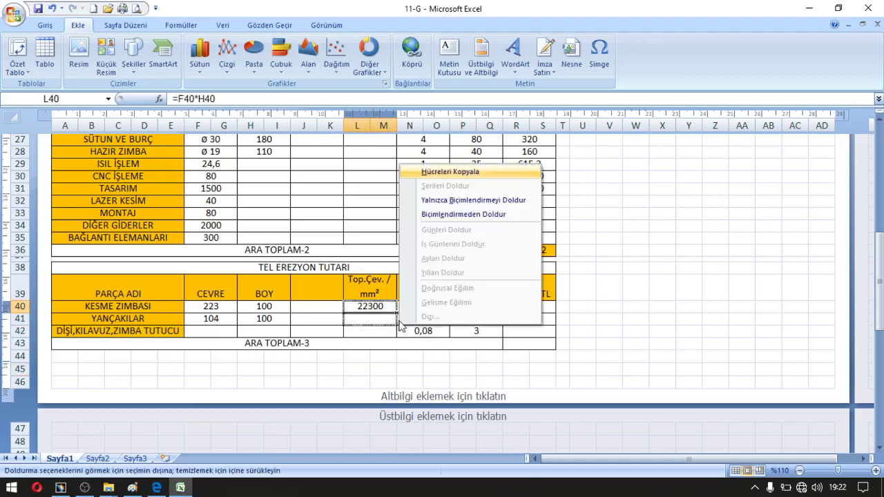
{"action": "left_click", "coordinate": [442, 173]}
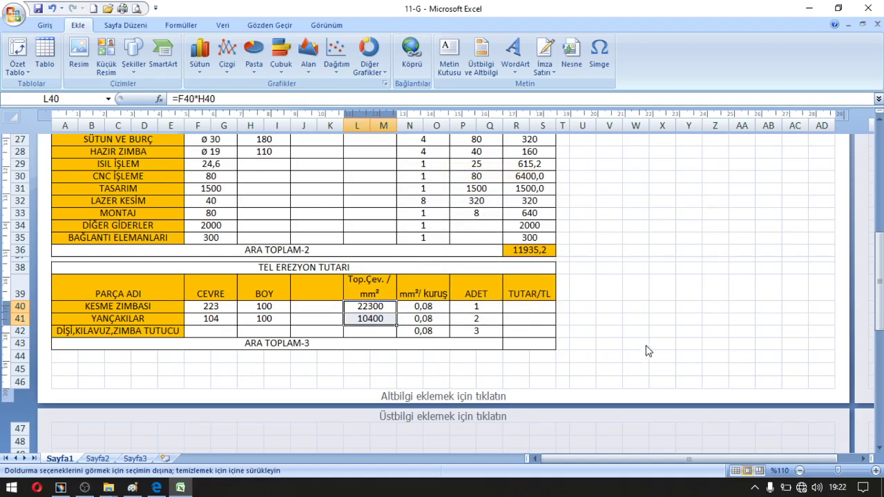
{"action": "left_click", "coordinate": [646, 345]}
{"action": "left_click", "coordinate": [427, 321]}
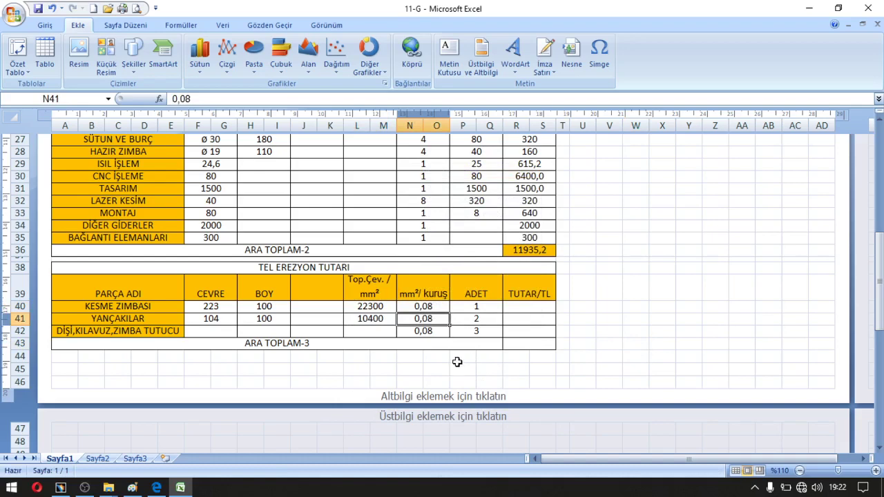
{"action": "left_click", "coordinate": [514, 309]}
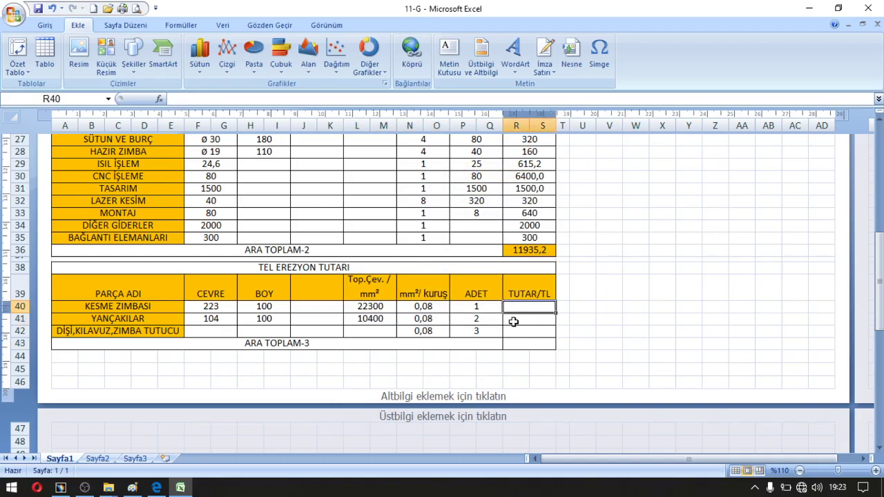
- Enter the formula =L40*N40*P40 in R40 for the KESME ZIMBASI cost (1784)
{"action": "type", "text": "="}
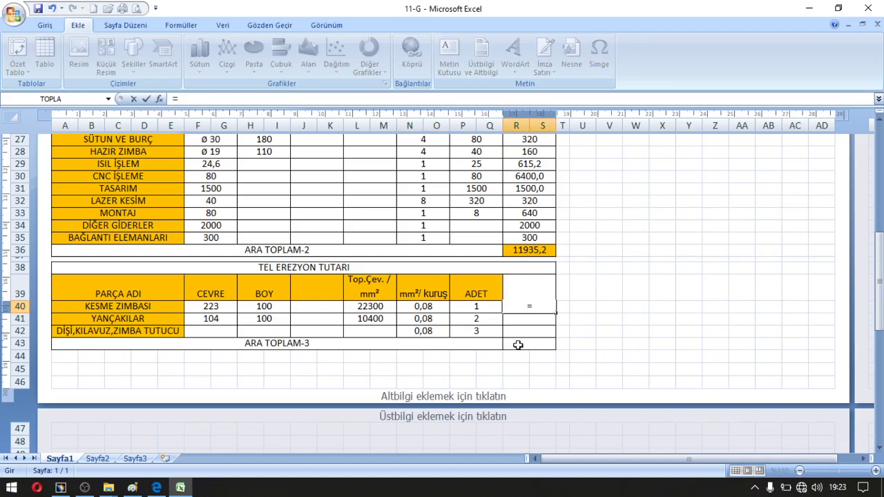
{"action": "left_click", "coordinate": [362, 307]}
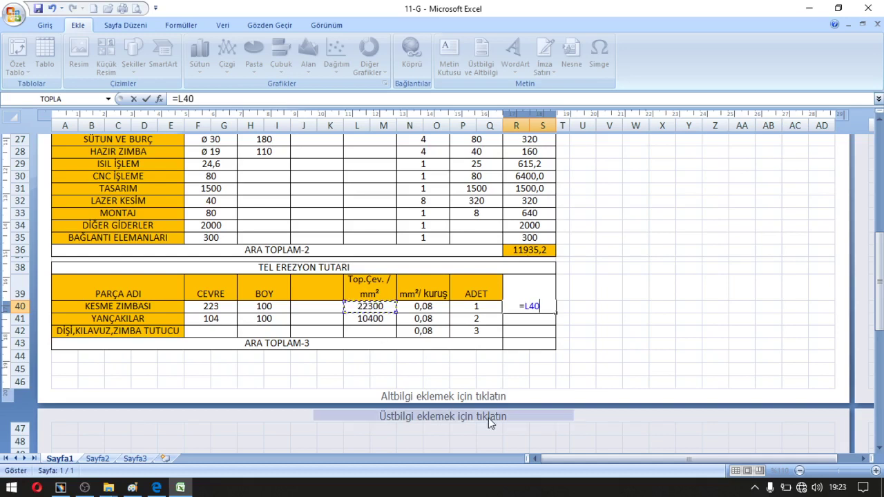
{"action": "type", "text": "*"}
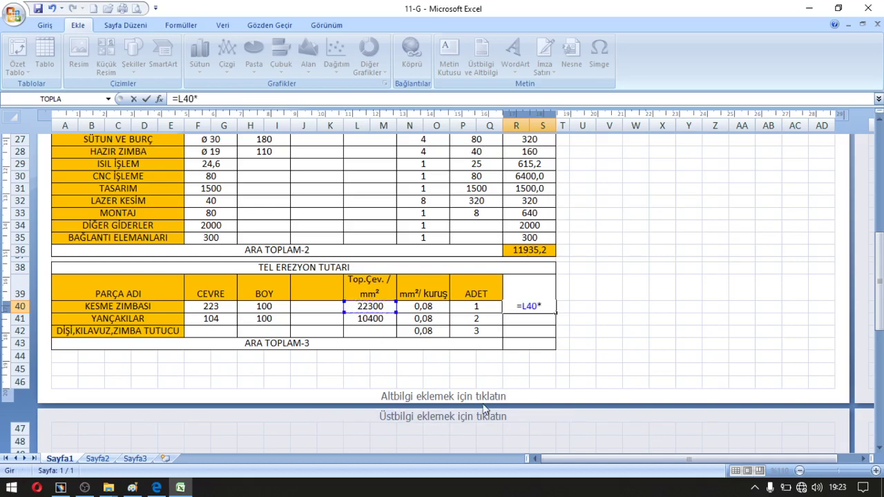
{"action": "left_click", "coordinate": [424, 310]}
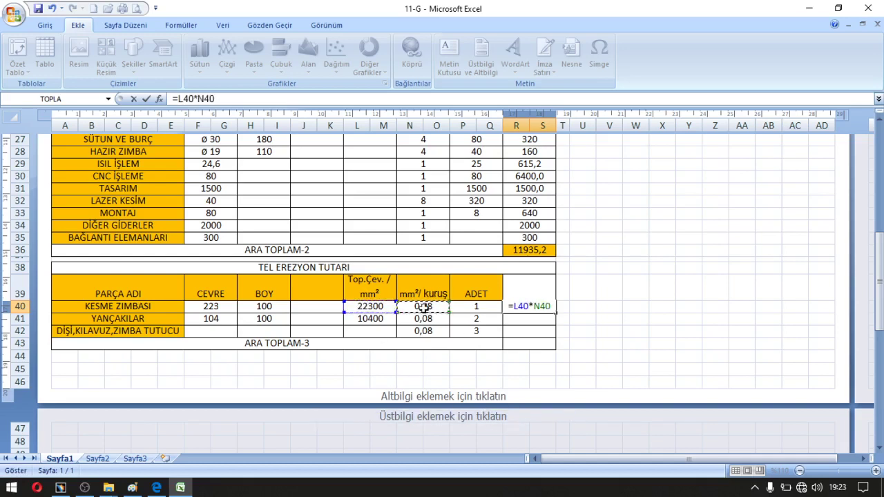
{"action": "type", "text": "*"}
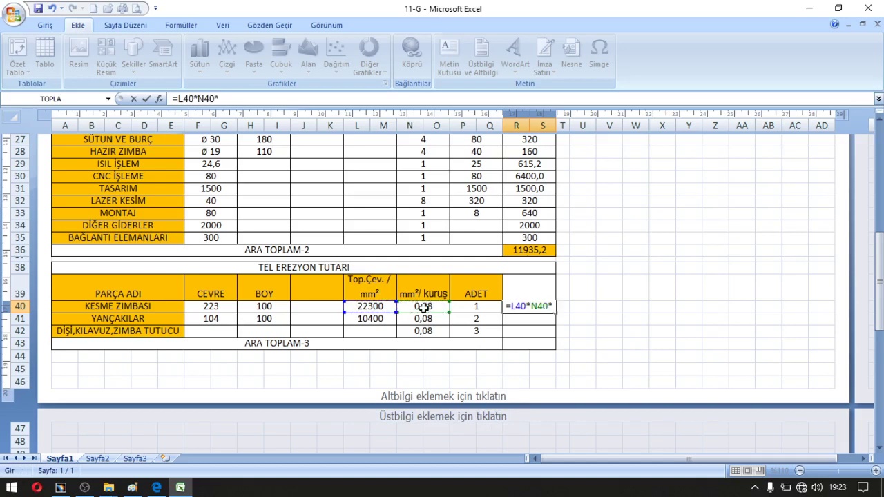
{"action": "left_click", "coordinate": [485, 308]}
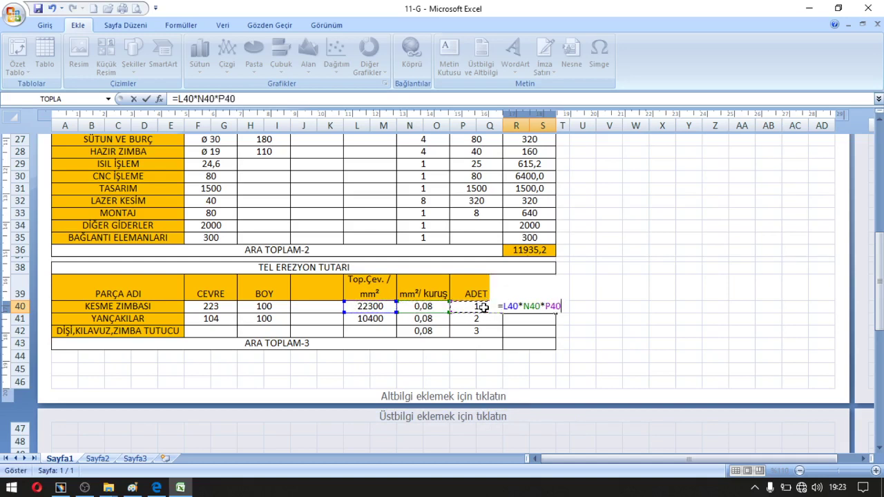
{"action": "key", "text": "Return"}
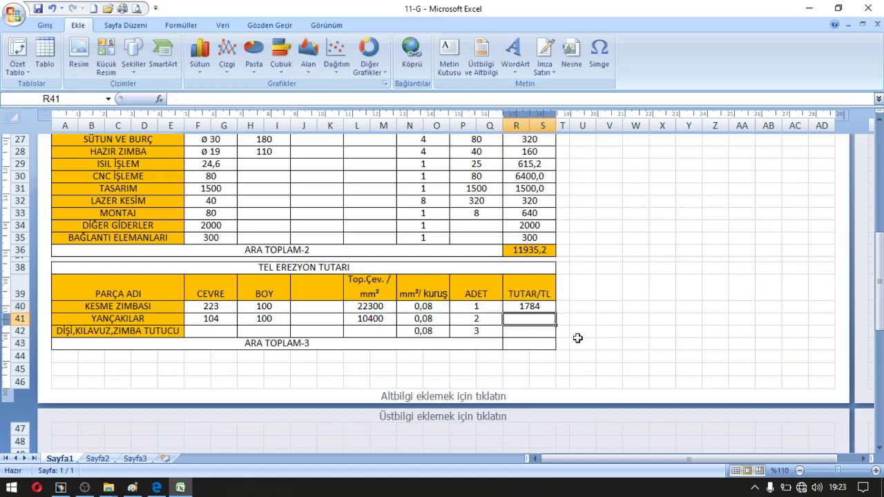
{"action": "left_click", "coordinate": [579, 334]}
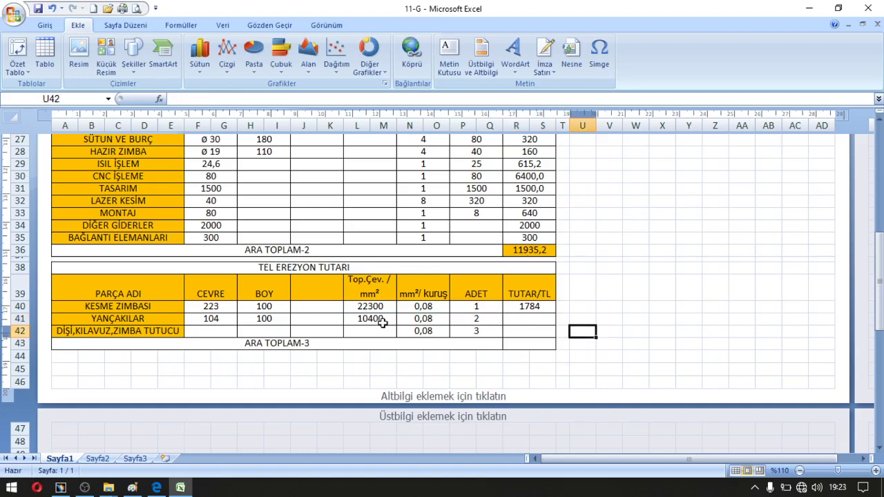
- Fill the R40 cost formula down to R41, giving 1664
{"action": "left_click", "coordinate": [523, 308]}
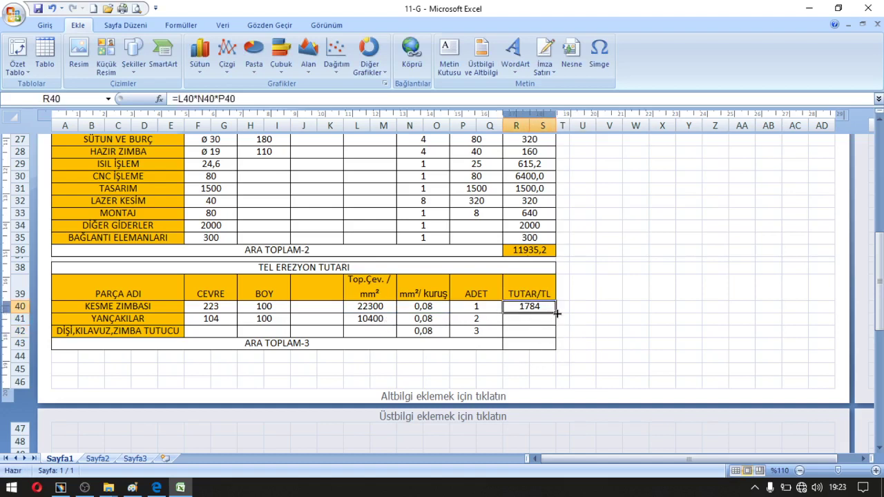
{"action": "left_click_drag", "start_coordinate": [557, 313], "coordinate": [557, 326]}
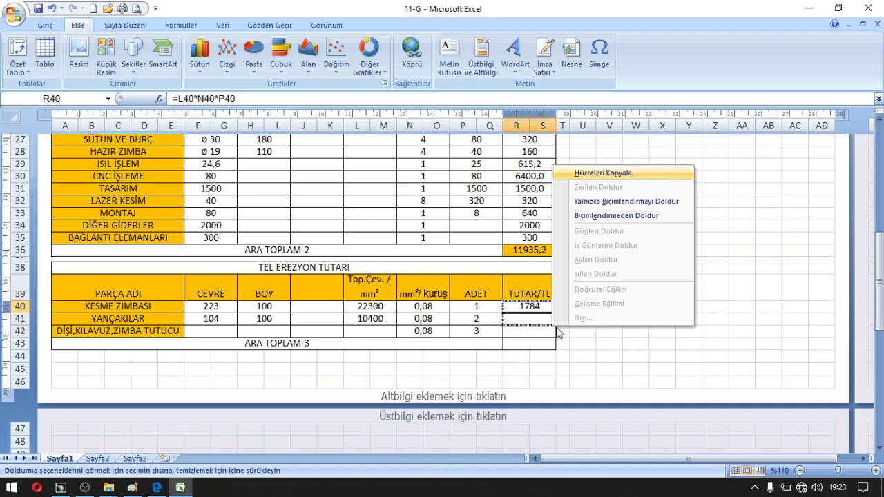
{"action": "left_click", "coordinate": [598, 215]}
{"action": "left_click", "coordinate": [600, 342]}
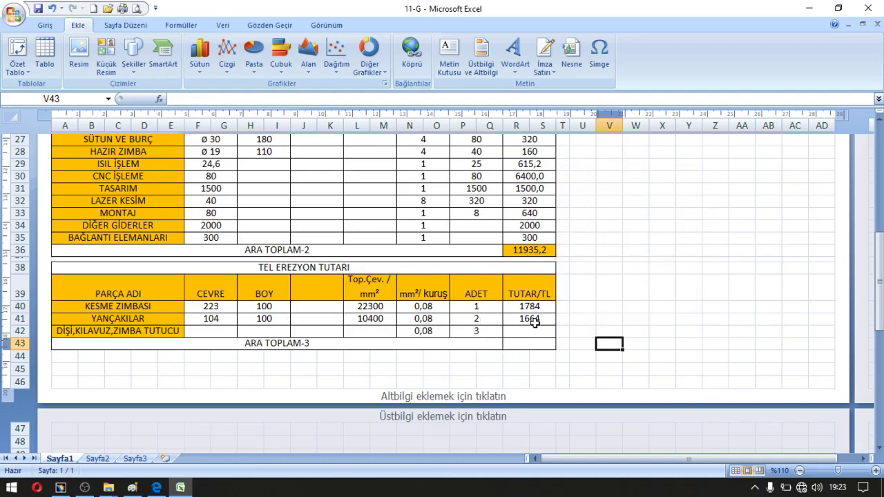
{"action": "left_click", "coordinate": [535, 319]}
{"action": "left_click", "coordinate": [612, 332]}
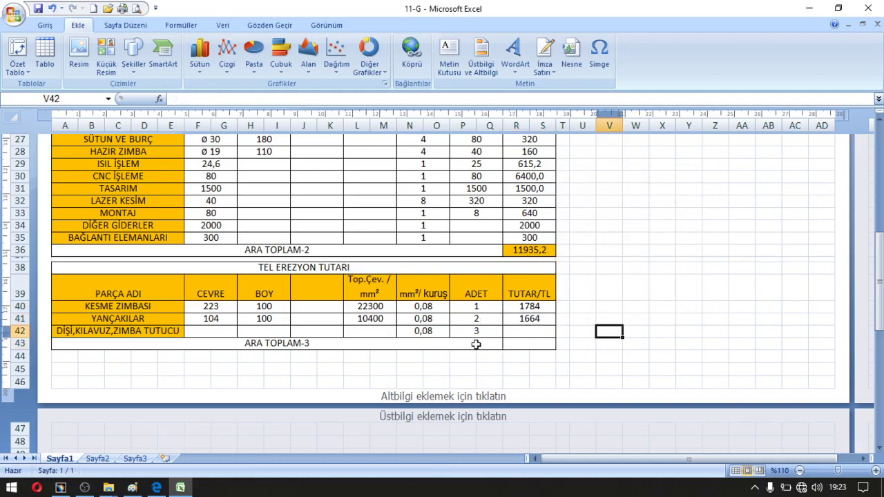
- Change the DİŞİ,KILAVUZ,ZIMBA TUTUCU ADET in P42 to 1
{"action": "left_click", "coordinate": [478, 331]}
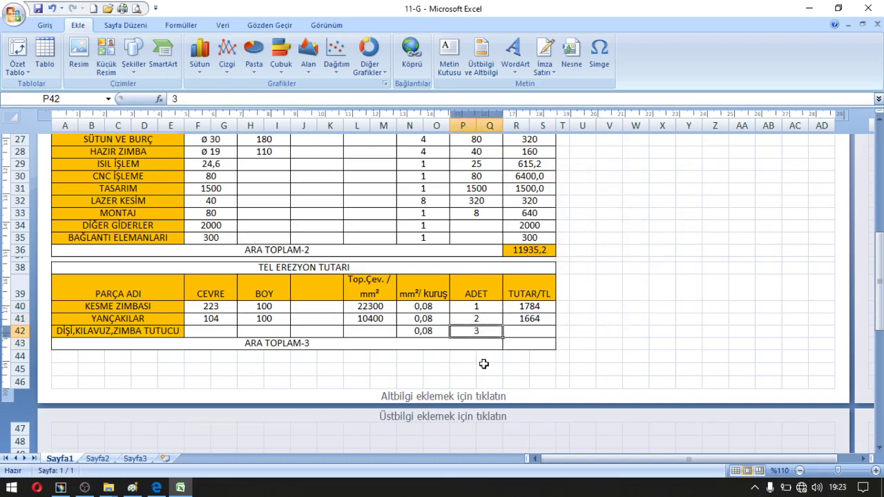
{"action": "type", "text": "1"}
{"action": "left_click", "coordinate": [628, 355]}
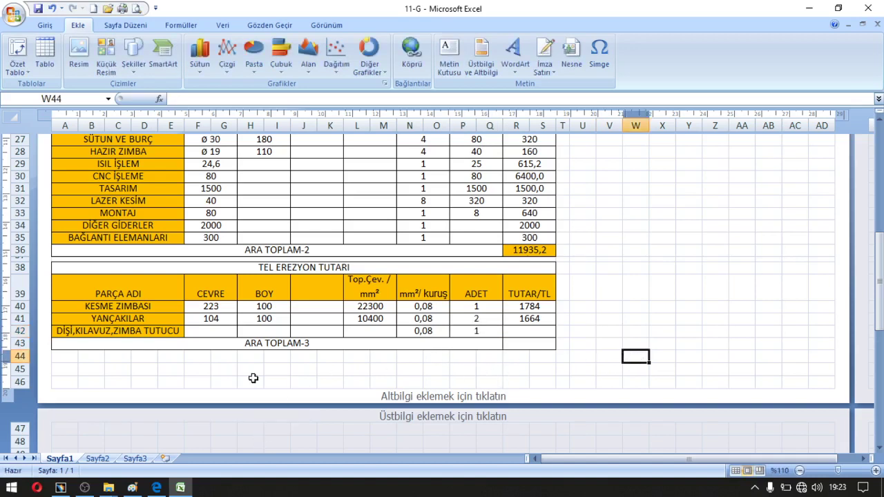
- Hide Kesme_delme_zimbalari, Kilavuz_plakasi, Disi_plakasi and Zimba_tutucu_plakasi, then rotate to view the plate stack
{"action": "left_click", "coordinate": [60, 488]}
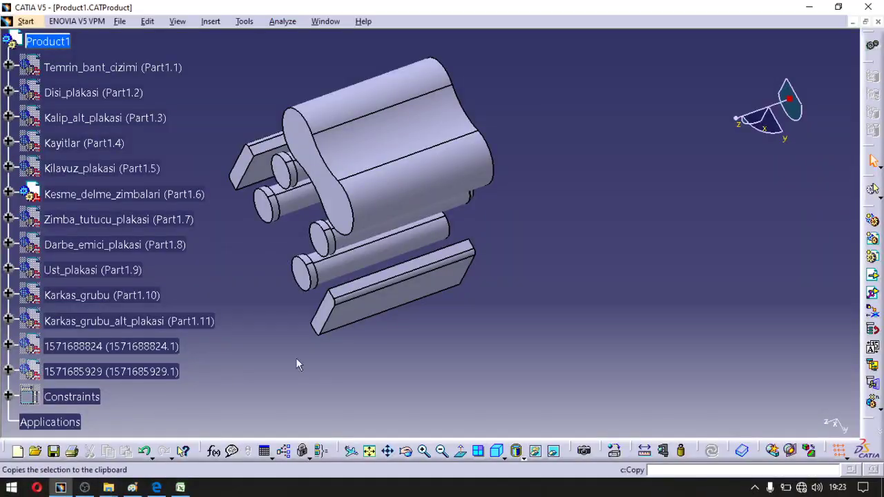
{"action": "right_click", "coordinate": [180, 194]}
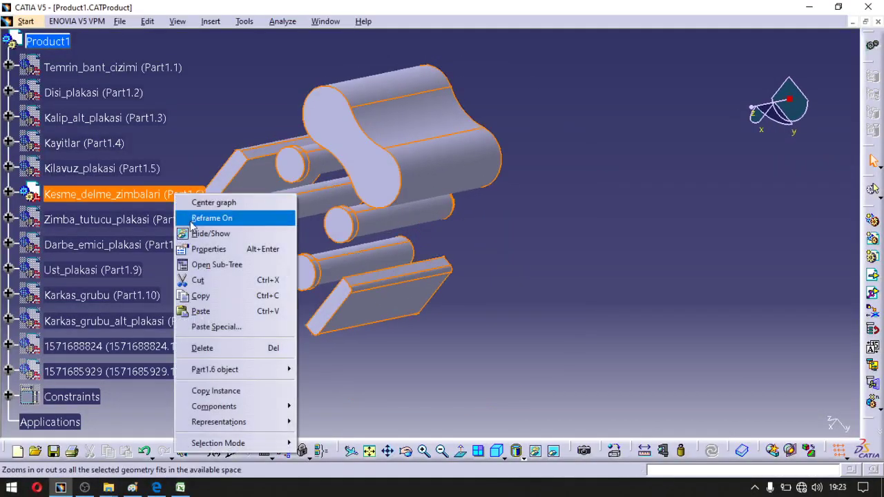
{"action": "left_click", "coordinate": [211, 233]}
{"action": "right_click", "coordinate": [114, 168]}
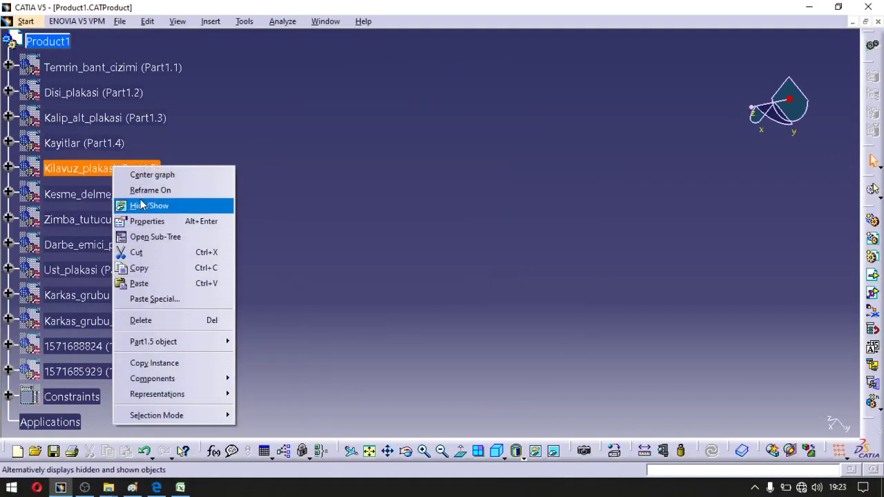
{"action": "left_click", "coordinate": [140, 207]}
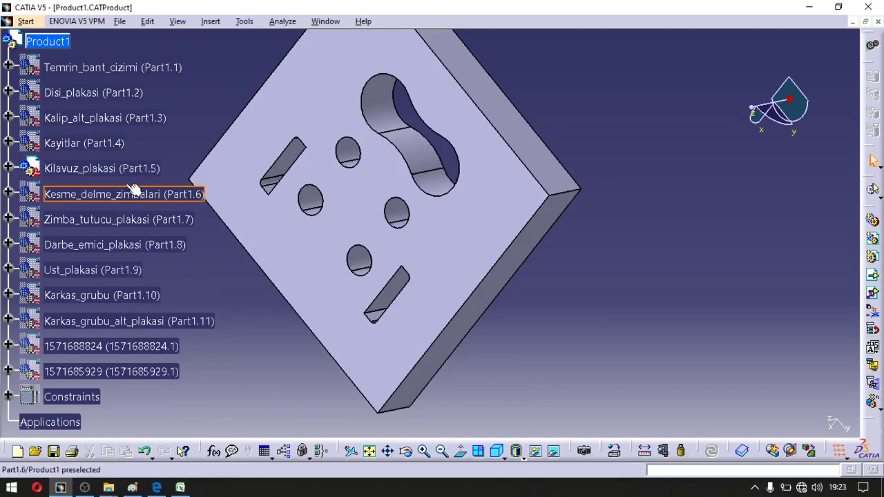
{"action": "right_click", "coordinate": [118, 100]}
{"action": "left_click", "coordinate": [145, 136]}
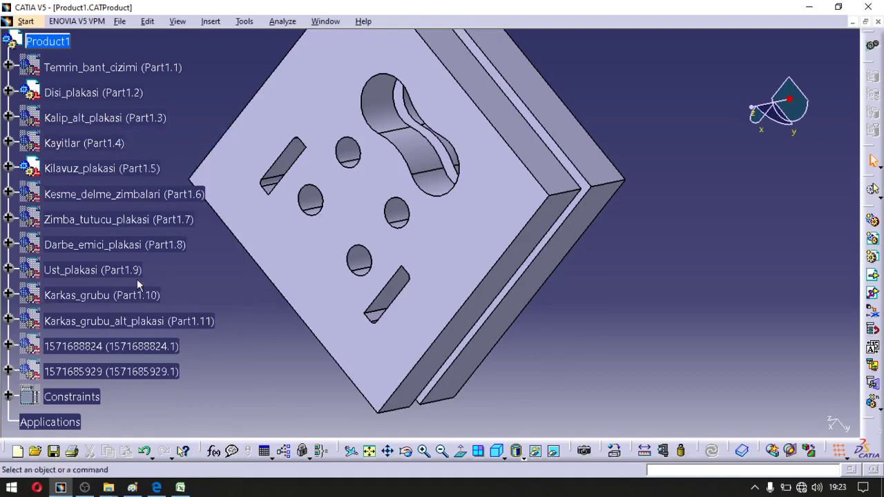
{"action": "right_click", "coordinate": [129, 220]}
{"action": "left_click", "coordinate": [169, 258]}
{"action": "mouse_move", "coordinate": [196, 282]}
{"action": "left_mouse_down"}
{"action": "mouse_move", "coordinate": [524, 188]}
{"action": "mouse_move", "coordinate": [503, 128]}
{"action": "mouse_move", "coordinate": [470, 139]}
{"action": "left_mouse_up"}
{"action": "key", "text": "Escape"}
- Launch the Windows Calculator and move it off the model
{"action": "left_click", "coordinate": [11, 487]}
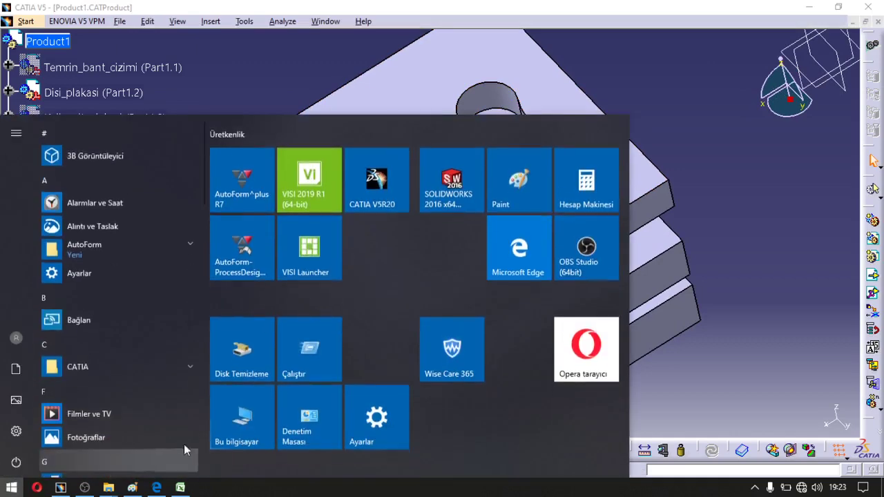
{"action": "left_click", "coordinate": [587, 181]}
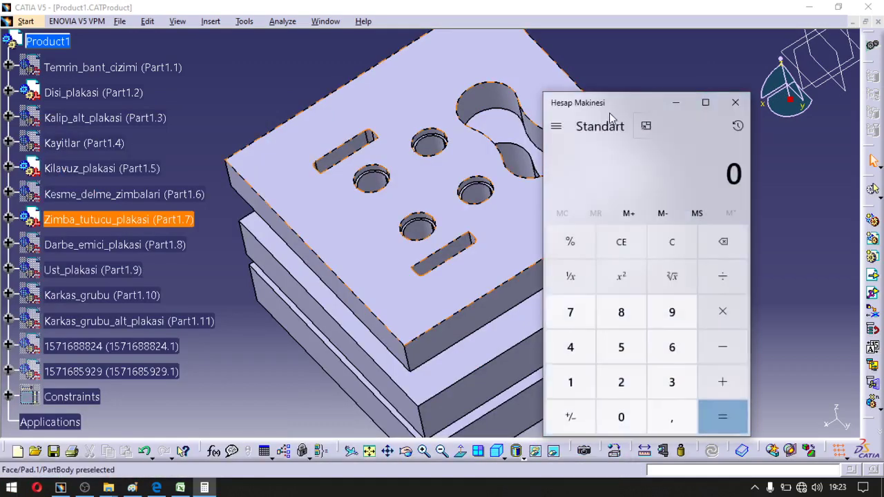
{"action": "left_click_drag", "start_coordinate": [610, 109], "coordinate": [659, 99]}
- In Calculator, add the perimeters 223, 104 and 104 to get 431
{"action": "left_click", "coordinate": [179, 489]}
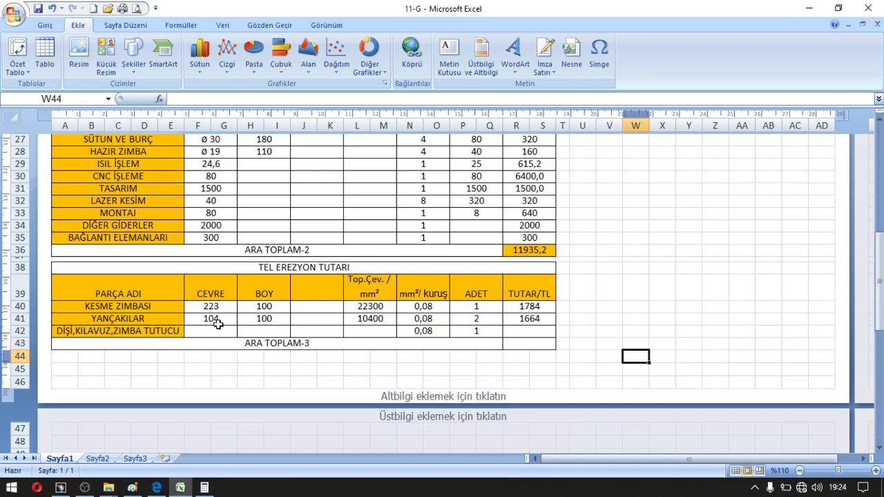
{"action": "left_click", "coordinate": [204, 488]}
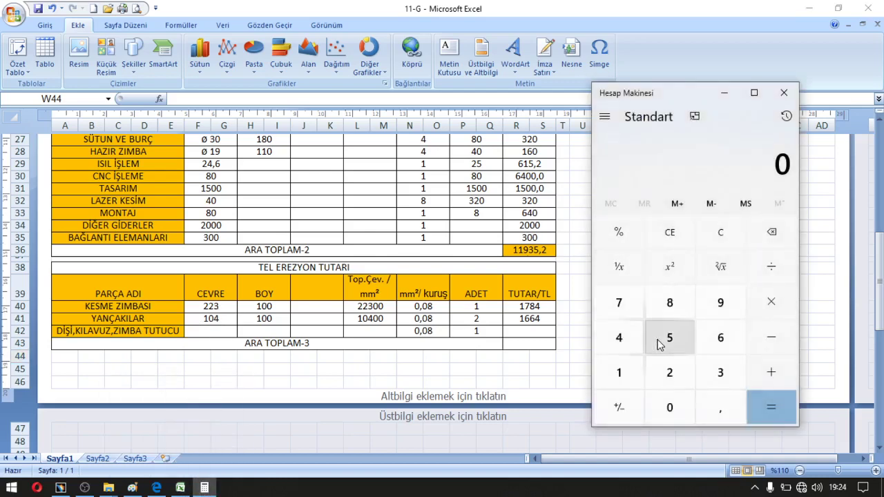
{"action": "left_click", "coordinate": [676, 385]}
{"action": "left_click", "coordinate": [677, 383]}
{"action": "left_click", "coordinate": [716, 375]}
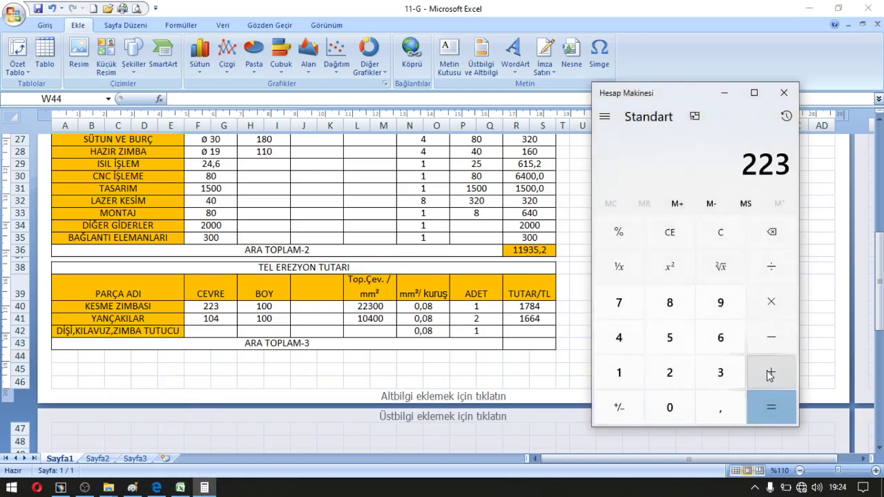
{"action": "left_click", "coordinate": [626, 377]}
{"action": "left_click", "coordinate": [670, 407]}
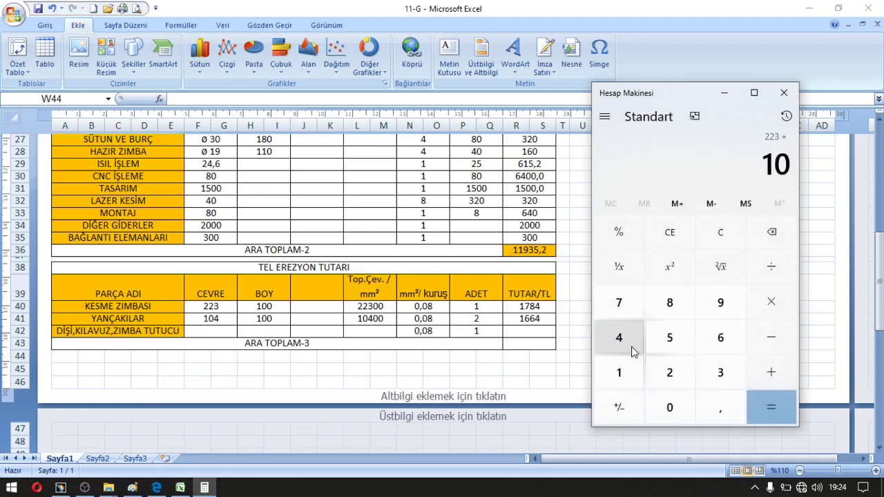
{"action": "left_click", "coordinate": [626, 340]}
{"action": "left_click", "coordinate": [771, 372]}
{"action": "left_click", "coordinate": [619, 377]}
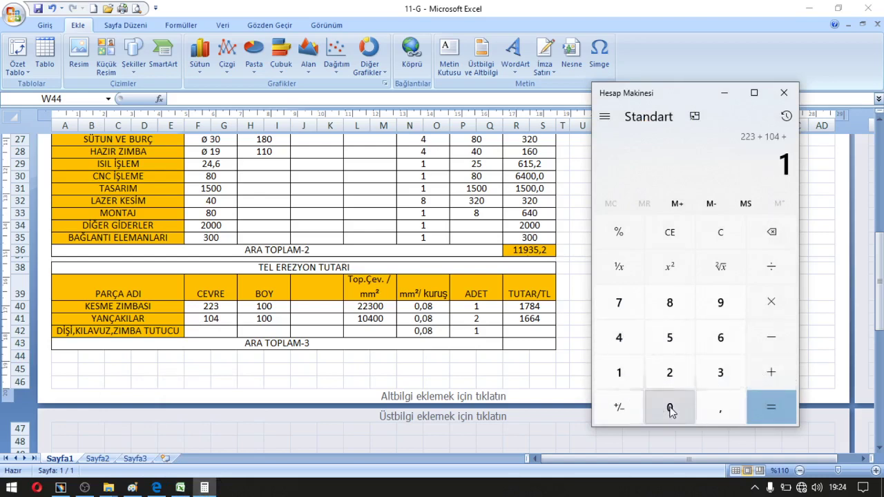
{"action": "left_click", "coordinate": [670, 408]}
{"action": "left_click", "coordinate": [636, 347]}
{"action": "left_click", "coordinate": [772, 411]}
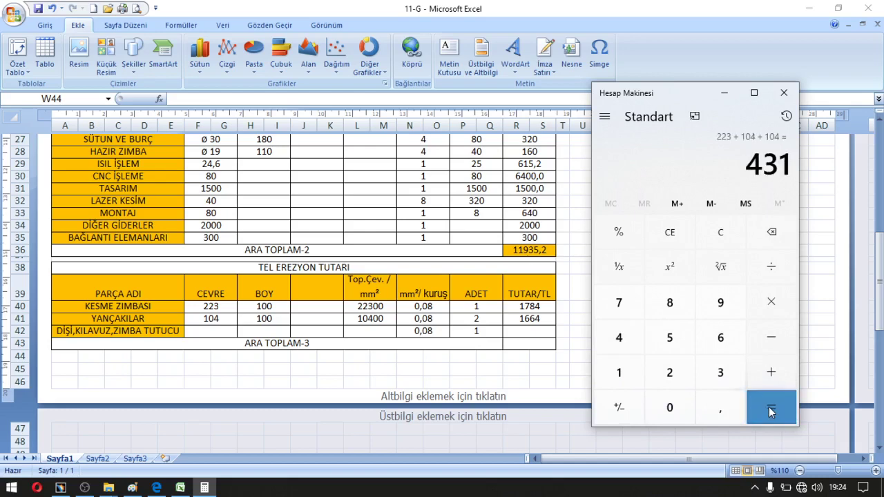
- After checking the CATIA model, compute 19 × 3,14 in Calculator
{"action": "left_click", "coordinate": [186, 482]}
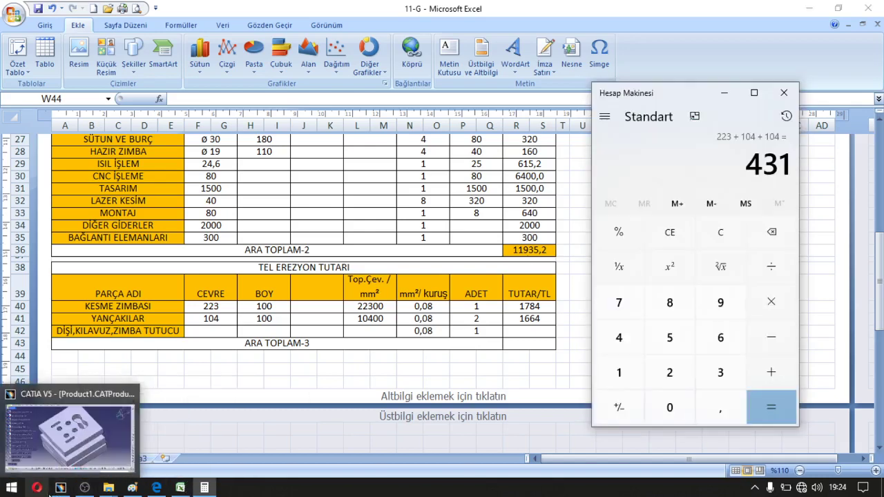
{"action": "left_click", "coordinate": [60, 488]}
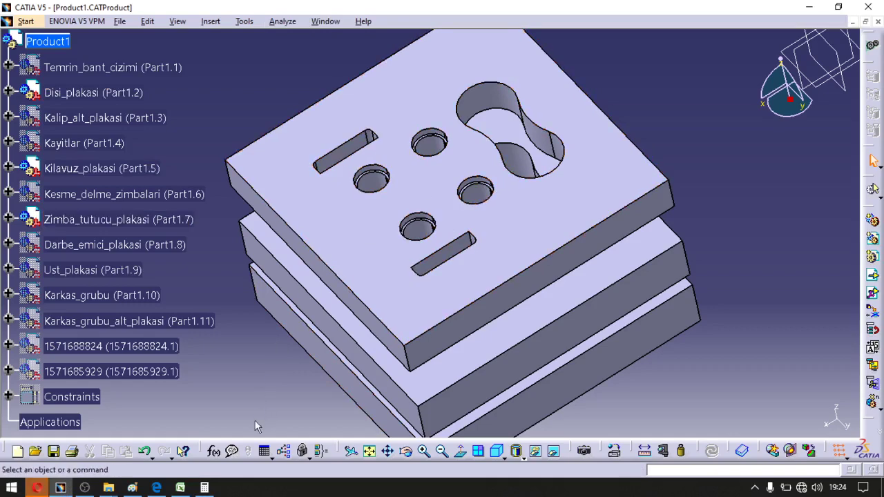
{"action": "mouse_move", "coordinate": [135, 488]}
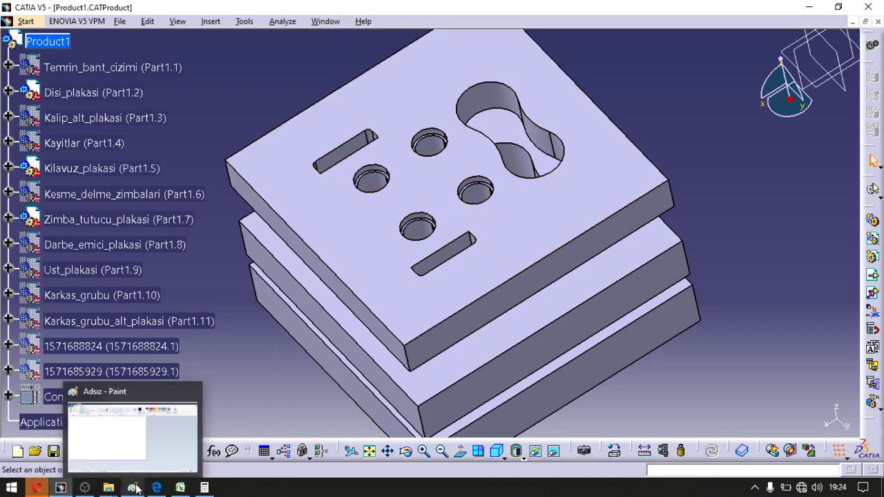
{"action": "mouse_move", "coordinate": [205, 490]}
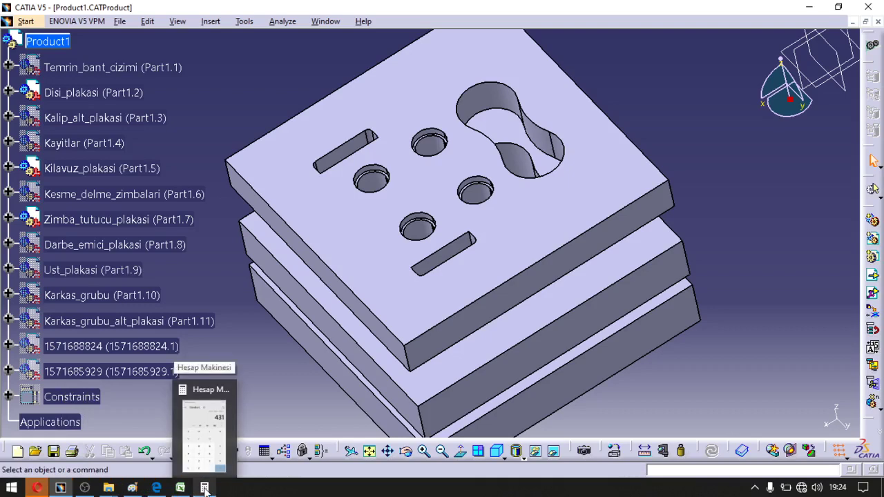
{"action": "left_click", "coordinate": [206, 489]}
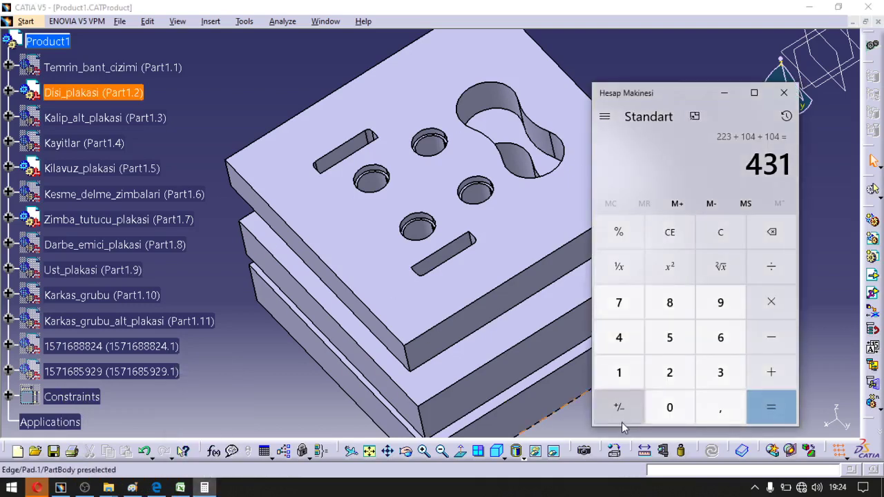
{"action": "left_click", "coordinate": [619, 373]}
{"action": "left_click", "coordinate": [736, 302]}
{"action": "left_click", "coordinate": [772, 302]}
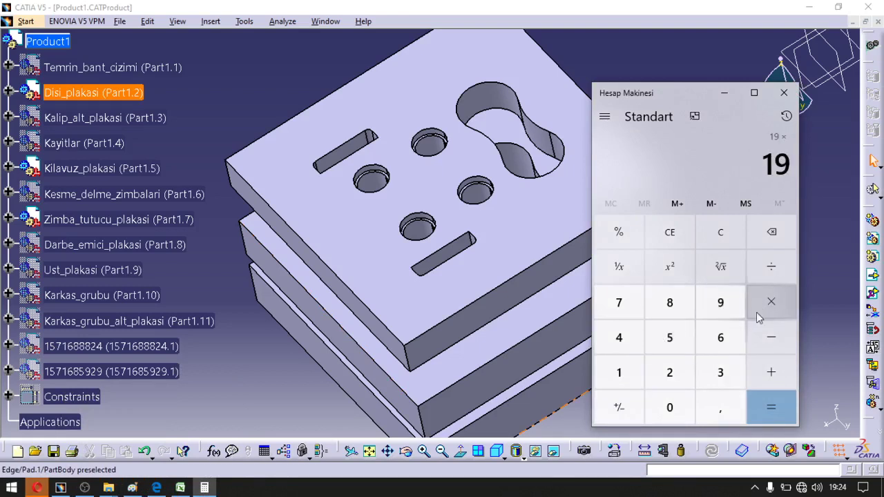
{"action": "left_click", "coordinate": [721, 373]}
{"action": "left_click", "coordinate": [720, 408]}
{"action": "left_click", "coordinate": [615, 374]}
{"action": "left_click", "coordinate": [619, 337]}
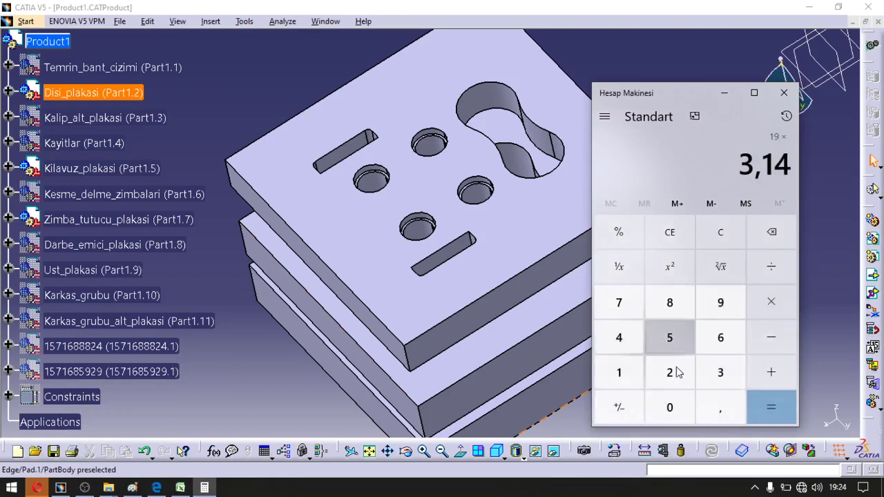
{"action": "left_click", "coordinate": [771, 409]}
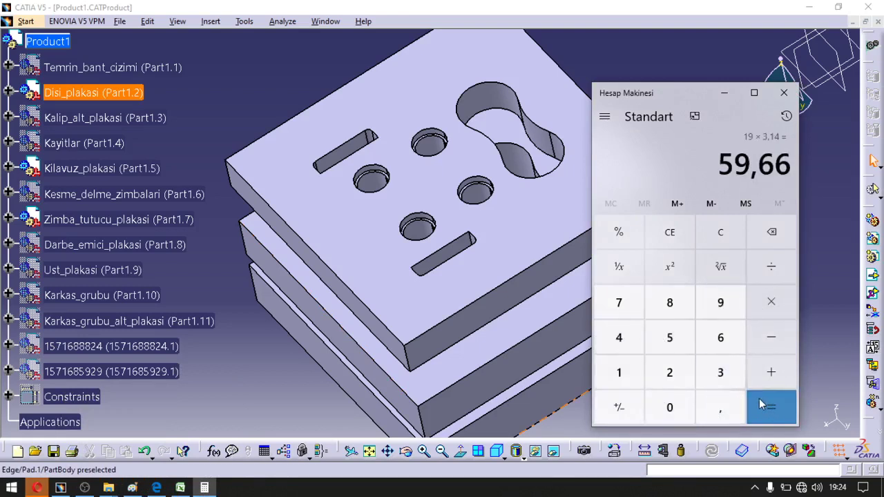
- Round to 60, multiply by 4 to get 240, then add 431 for 671
{"action": "left_click", "coordinate": [721, 337]}
{"action": "left_click", "coordinate": [670, 407]}
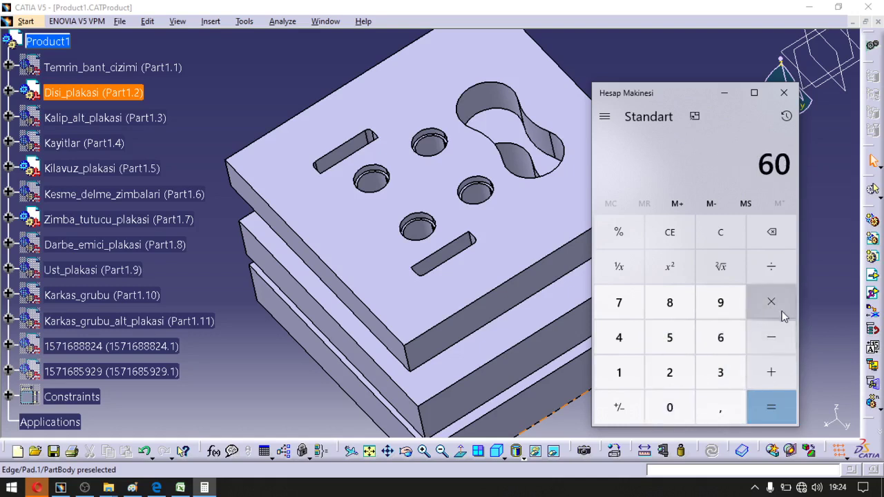
{"action": "left_click", "coordinate": [631, 338]}
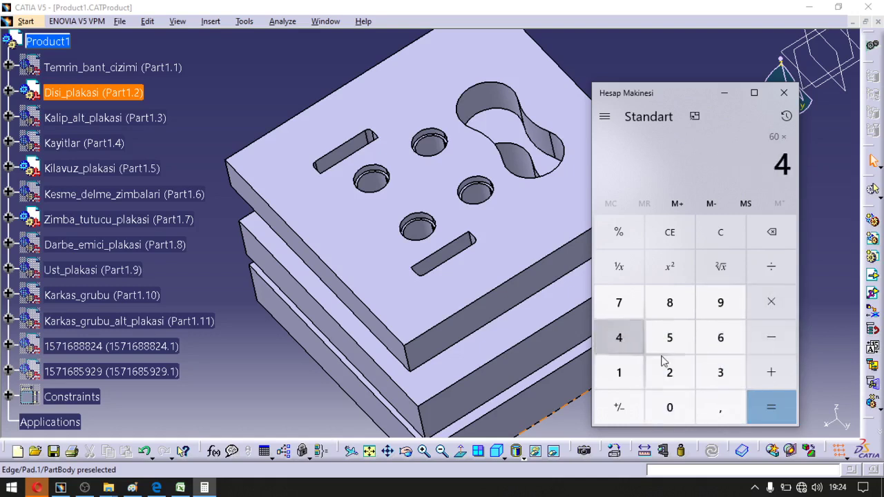
{"action": "left_click", "coordinate": [781, 410]}
{"action": "left_click", "coordinate": [771, 373]}
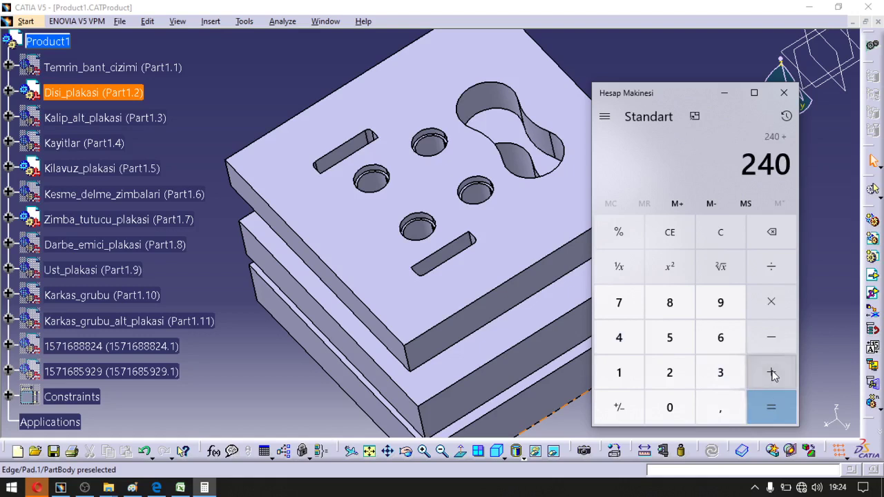
{"action": "left_click", "coordinate": [622, 349]}
{"action": "left_click", "coordinate": [702, 373]}
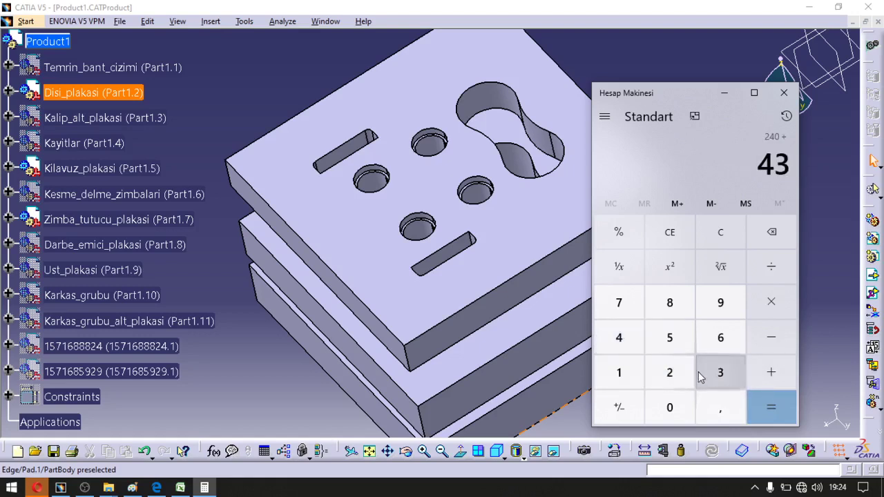
{"action": "left_click", "coordinate": [633, 371]}
{"action": "left_click", "coordinate": [769, 409]}
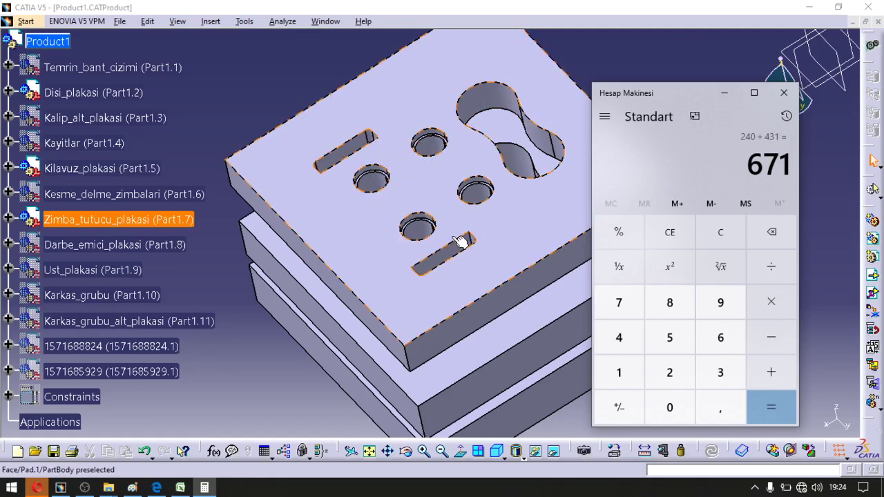
- Enter the perimeter 671 in F42 of the DİŞİ,KILAVUZ,ZIMBA TUTUCU row
{"action": "left_click_drag", "start_coordinate": [437, 307], "coordinate": [460, 197]}
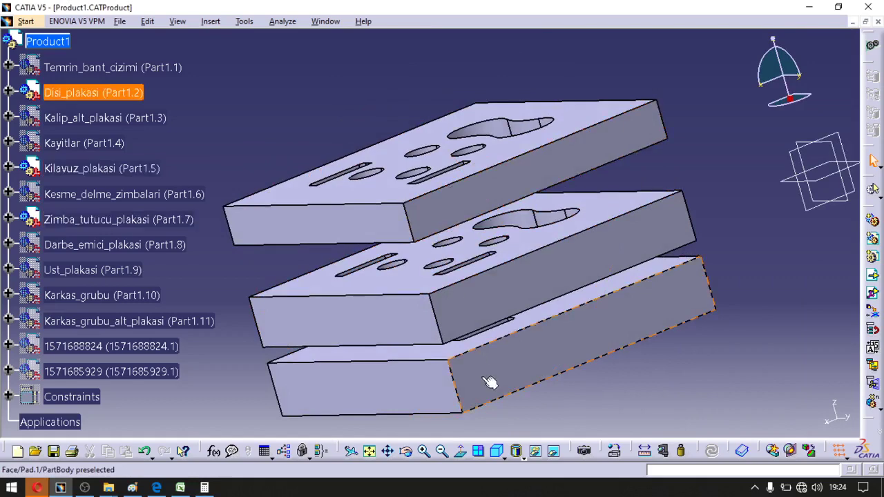
{"action": "left_click_drag", "start_coordinate": [490, 380], "coordinate": [454, 270]}
{"action": "left_click", "coordinate": [204, 488]}
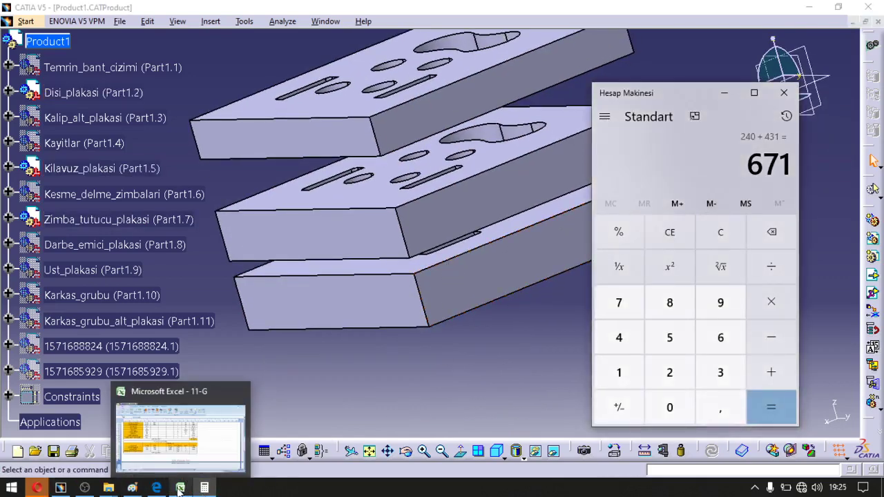
{"action": "left_click", "coordinate": [180, 488]}
{"action": "left_click", "coordinate": [214, 333]}
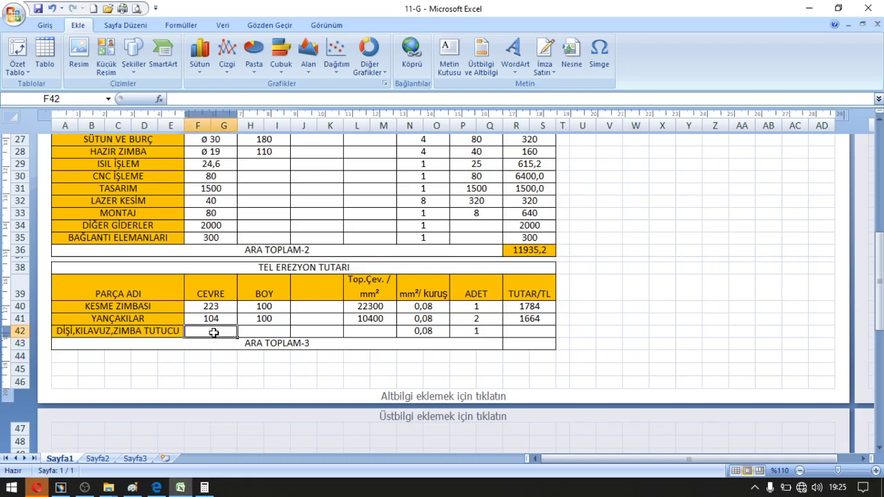
{"action": "type", "text": "671"}
{"action": "left_click", "coordinate": [230, 371]}
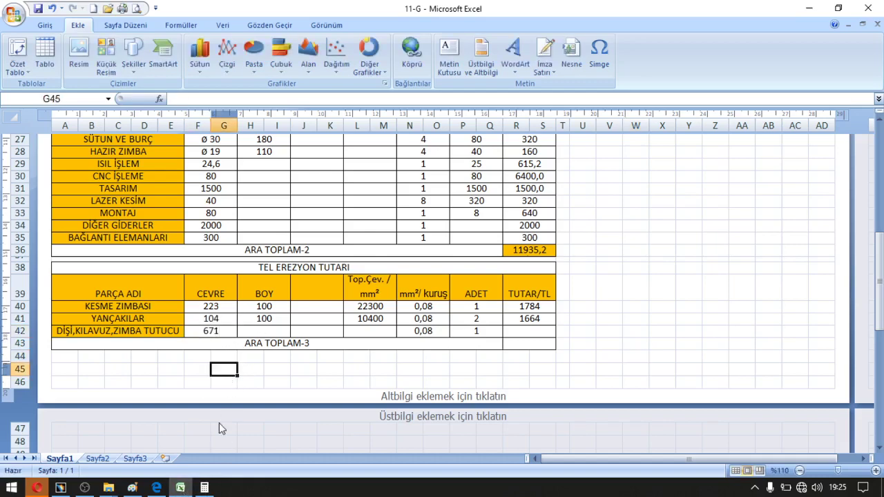
{"action": "left_click", "coordinate": [61, 488]}
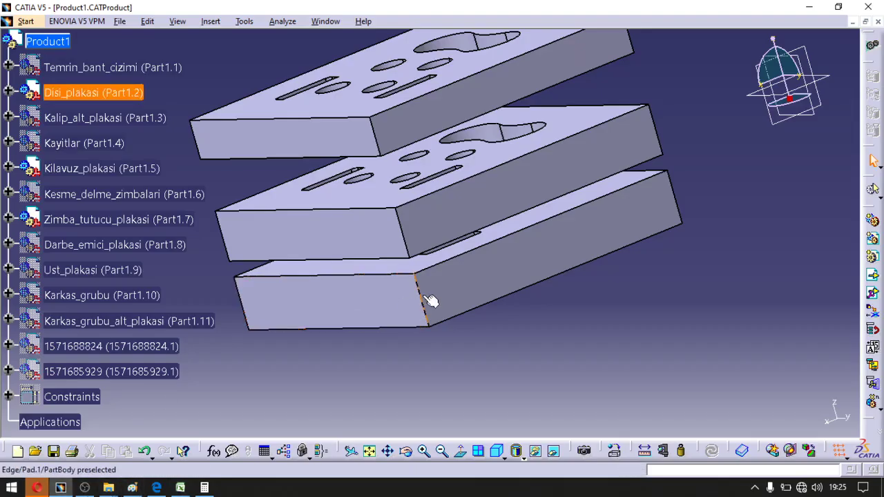
- Measure the bottom, middle and top plate edges in CATIA: 34 mm, 32 mm and 25 mm
{"action": "left_click", "coordinate": [663, 450]}
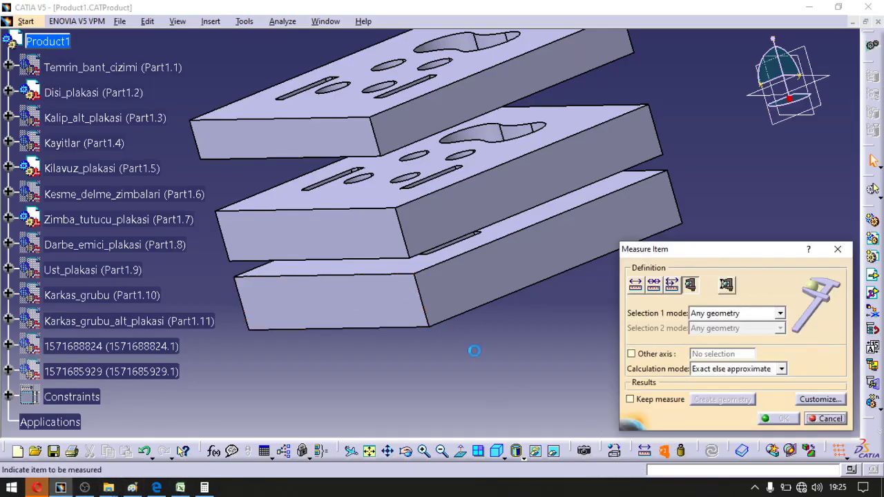
{"action": "left_click", "coordinate": [425, 307]}
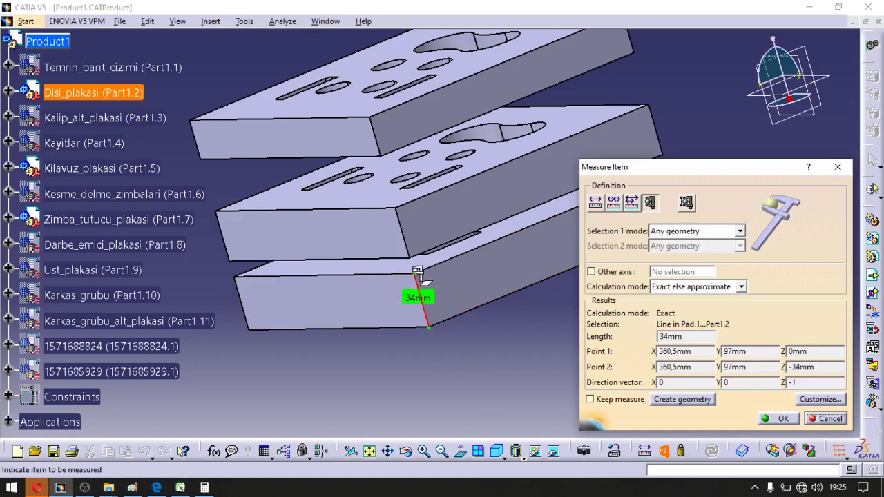
{"action": "left_click", "coordinate": [406, 237]}
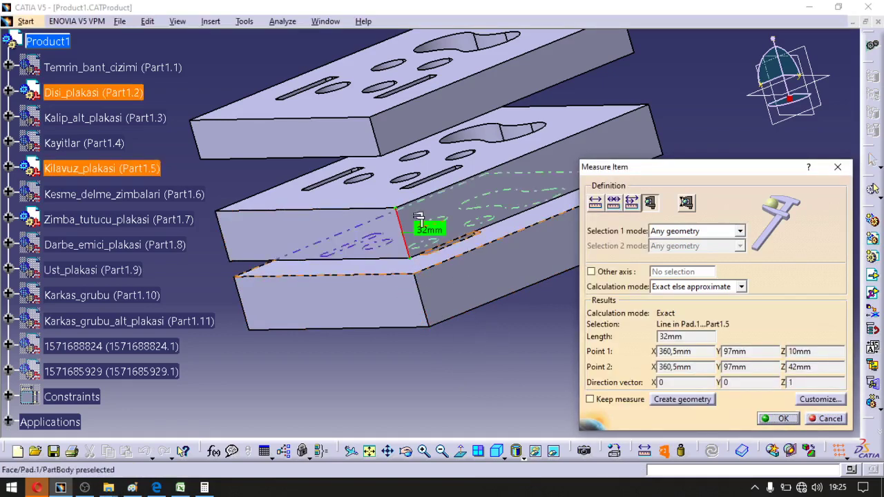
{"action": "left_click", "coordinate": [380, 137]}
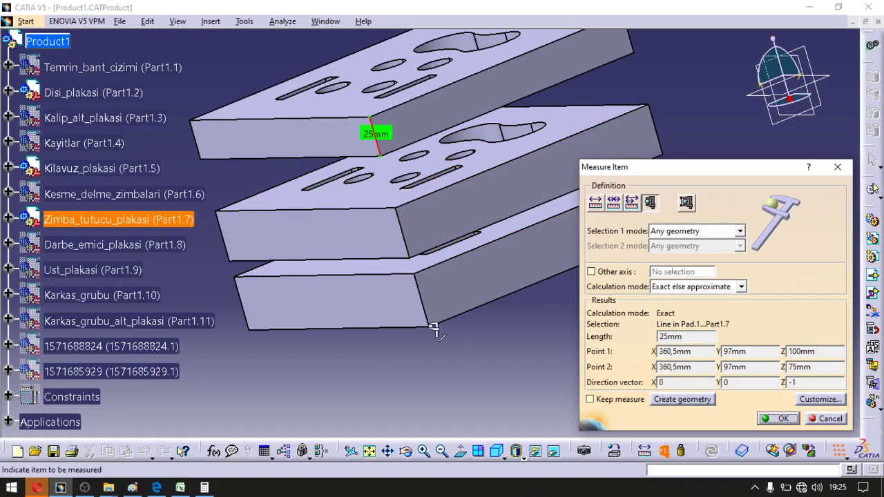
{"action": "left_click", "coordinate": [180, 488]}
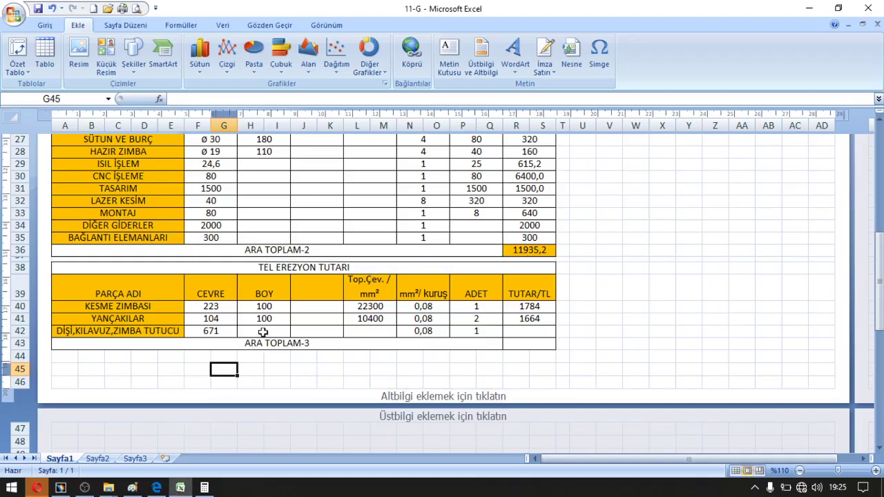
- Enter height 91 in H42 and copy the L41 area formula down to L42, giving 61061
{"action": "left_click", "coordinate": [266, 329]}
{"action": "type", "text": "91"}
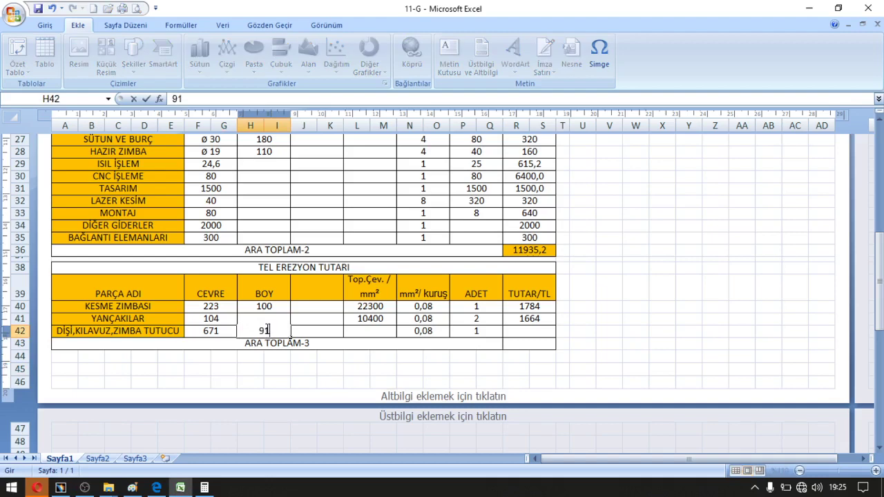
{"action": "left_click", "coordinate": [349, 359]}
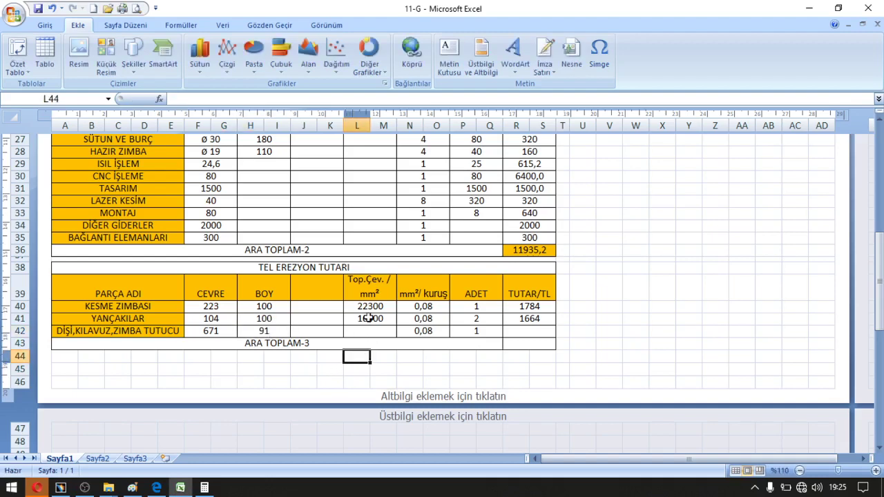
{"action": "left_click", "coordinate": [370, 318]}
{"action": "left_click_drag", "start_coordinate": [398, 326], "coordinate": [399, 336]}
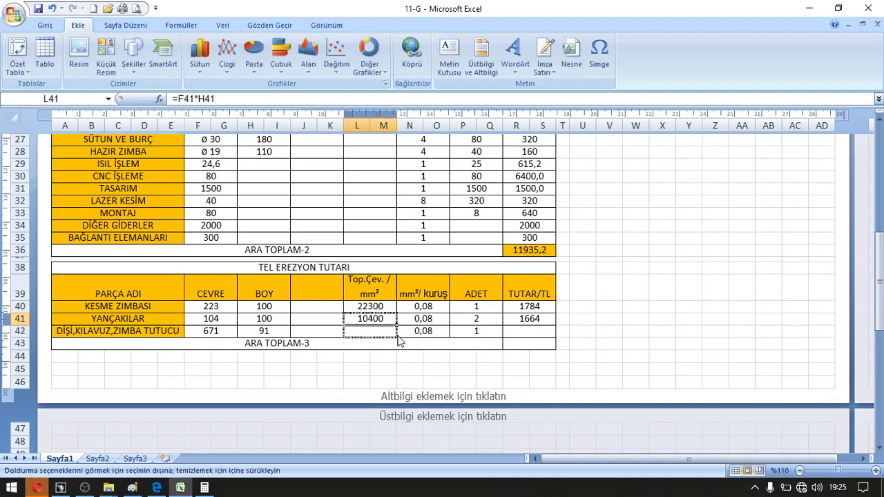
{"action": "left_click", "coordinate": [438, 188]}
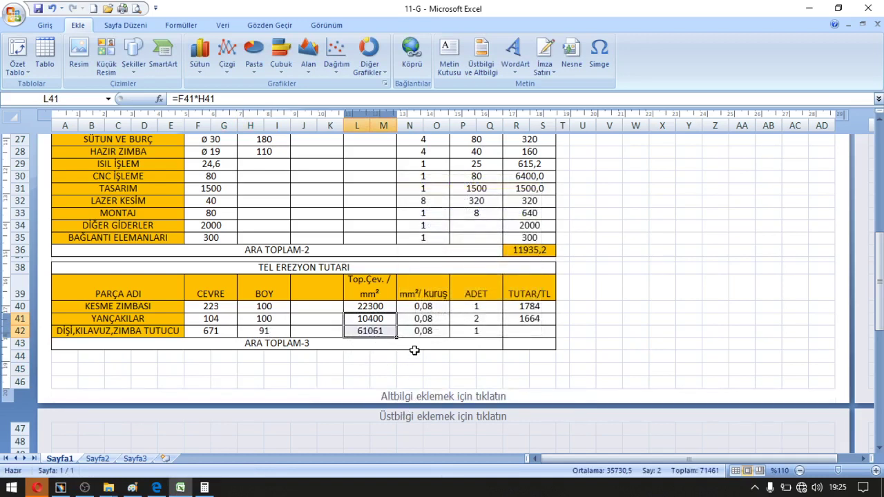
- Copy the R41 cost formula to R42 and format it as Sayı with 1 decimal (4884,9)
{"action": "left_click", "coordinate": [527, 318]}
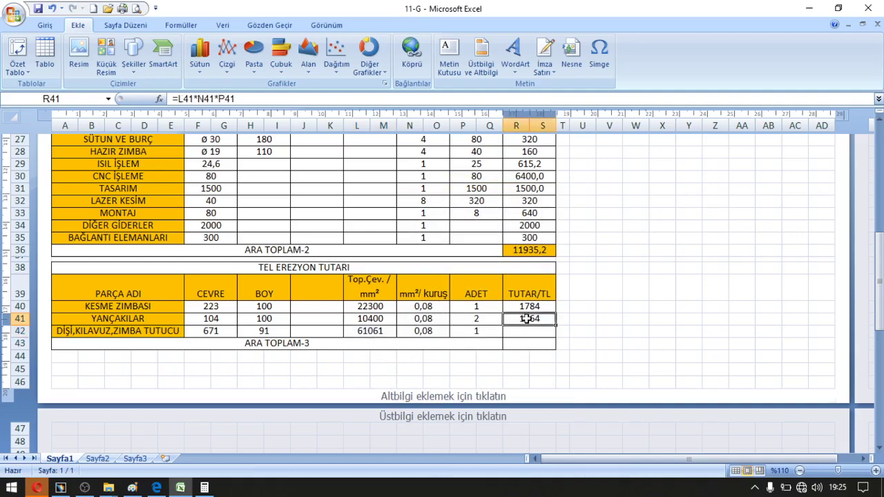
{"action": "left_click_drag", "start_coordinate": [556, 327], "coordinate": [556, 337]}
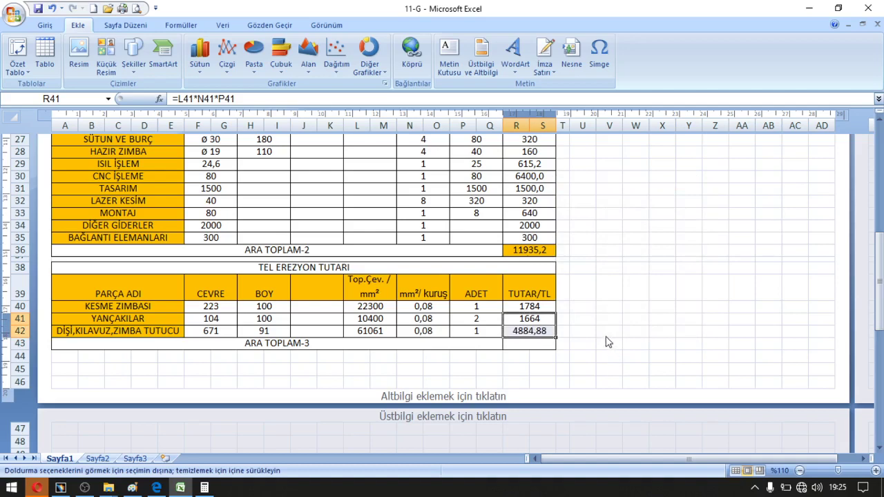
{"action": "left_click", "coordinate": [538, 330]}
{"action": "right_click", "coordinate": [539, 332]}
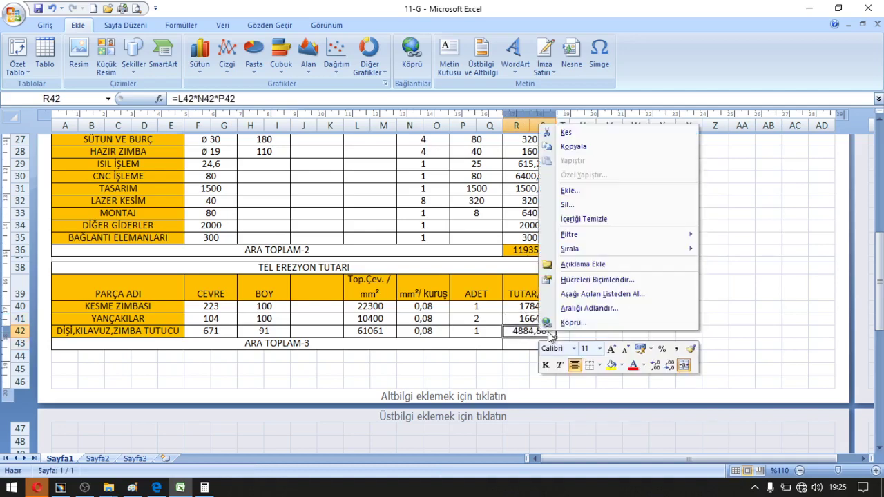
{"action": "left_click", "coordinate": [592, 280]}
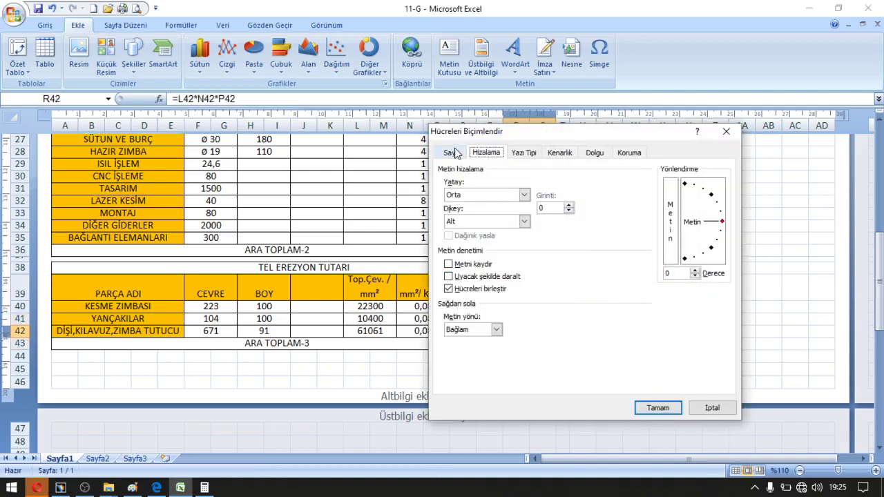
{"action": "left_click", "coordinate": [451, 153]}
{"action": "left_click", "coordinate": [447, 189]}
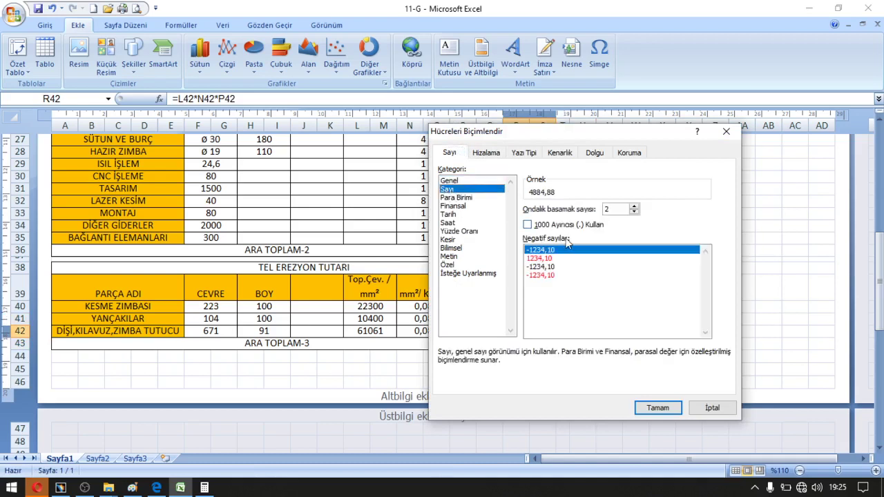
{"action": "left_click", "coordinate": [634, 212]}
{"action": "left_click", "coordinate": [655, 407]}
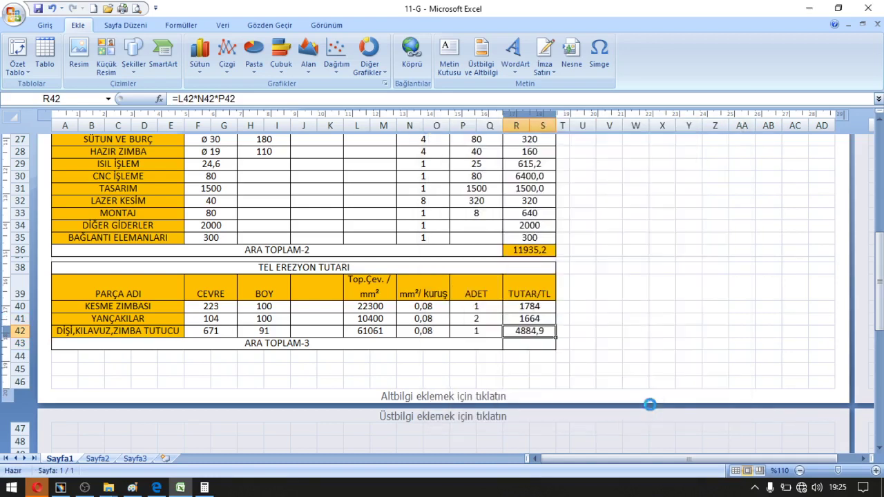
{"action": "left_click", "coordinate": [630, 332]}
- Enter =TOPLA(R40:R42) in R43, giving an ARA TOPLAM-3 of 8332,88
{"action": "left_click", "coordinate": [520, 345]}
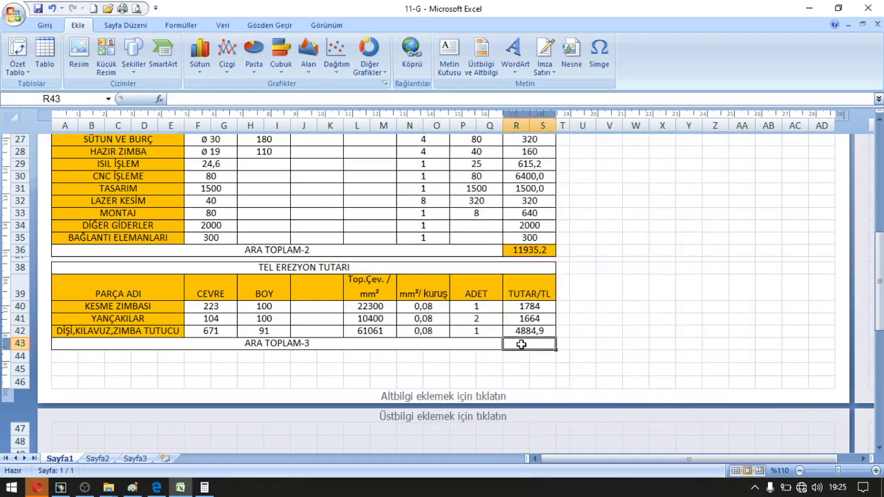
{"action": "type", "text": "="}
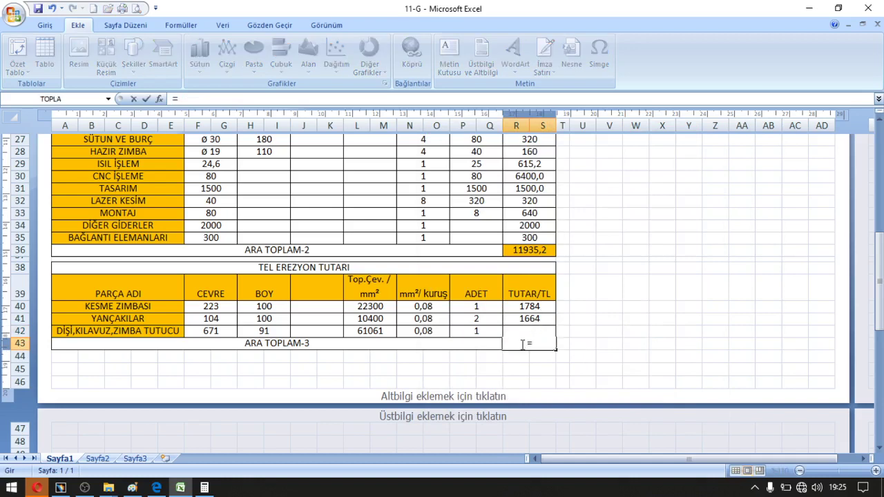
{"action": "type", "text": "T"}
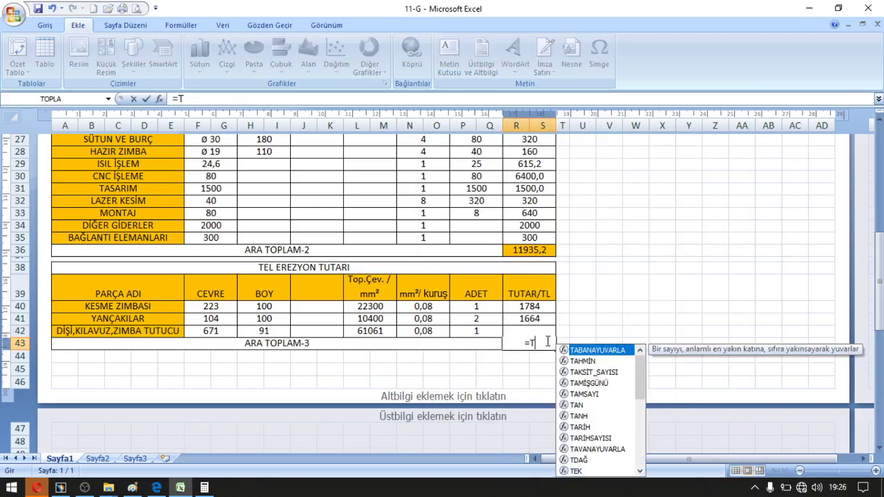
{"action": "type", "text": "OPLA"}
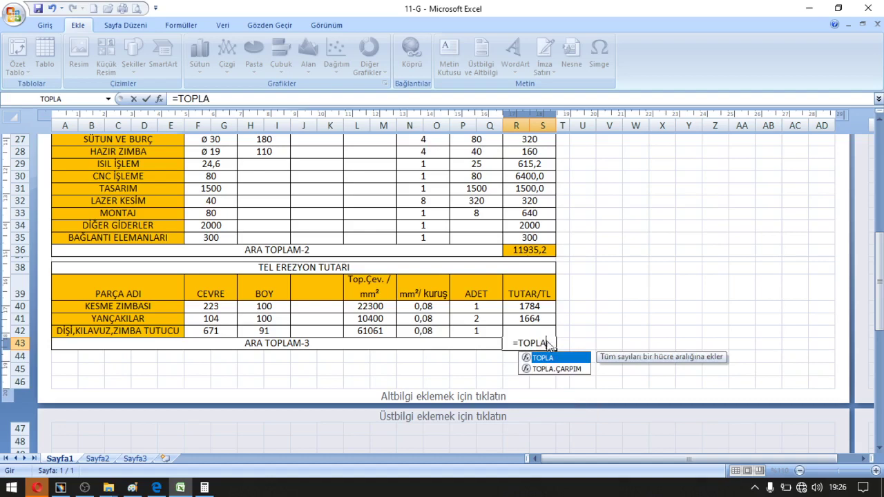
{"action": "type", "text": "("}
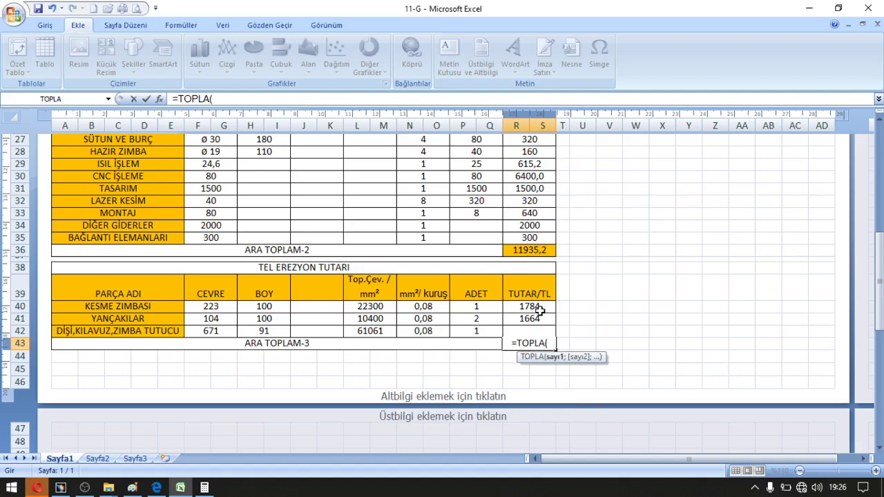
{"action": "left_click", "coordinate": [538, 308]}
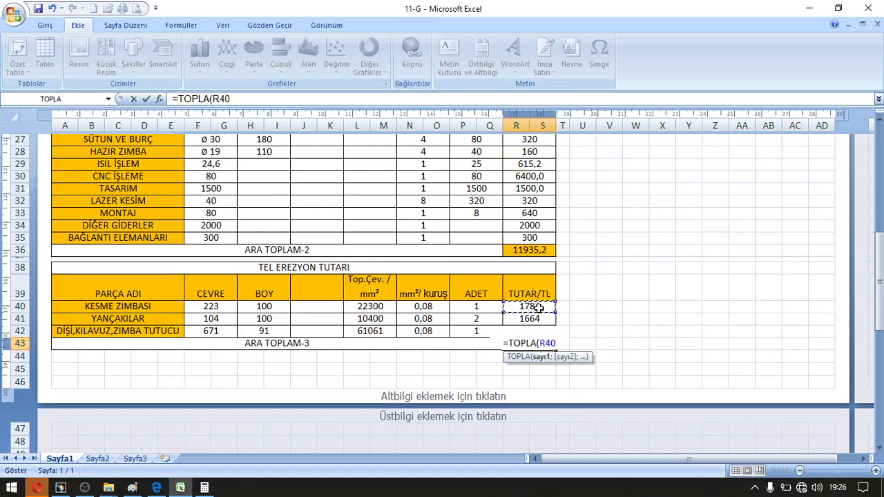
{"action": "key", "text": "F8"}
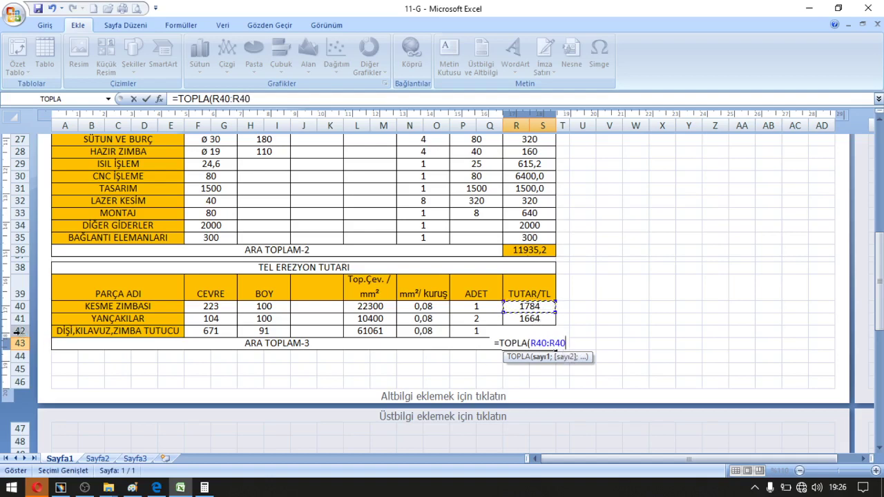
{"action": "left_click", "coordinate": [563, 347]}
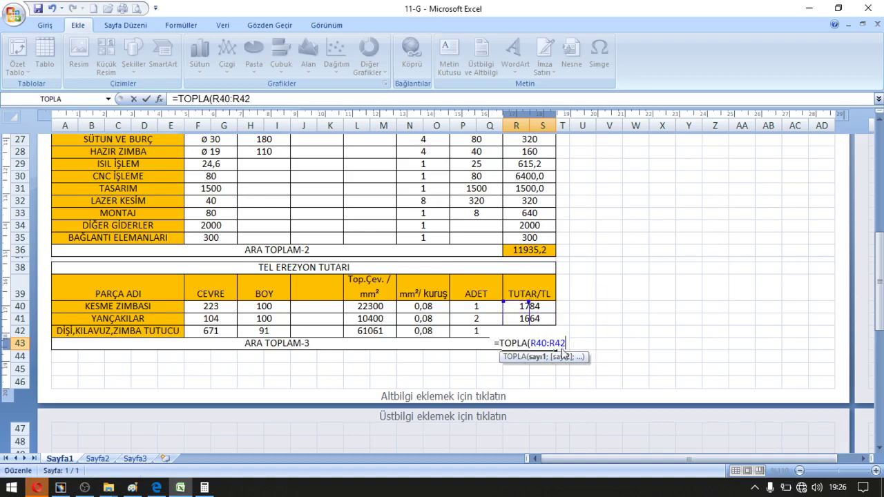
{"action": "key", "text": "Return"}
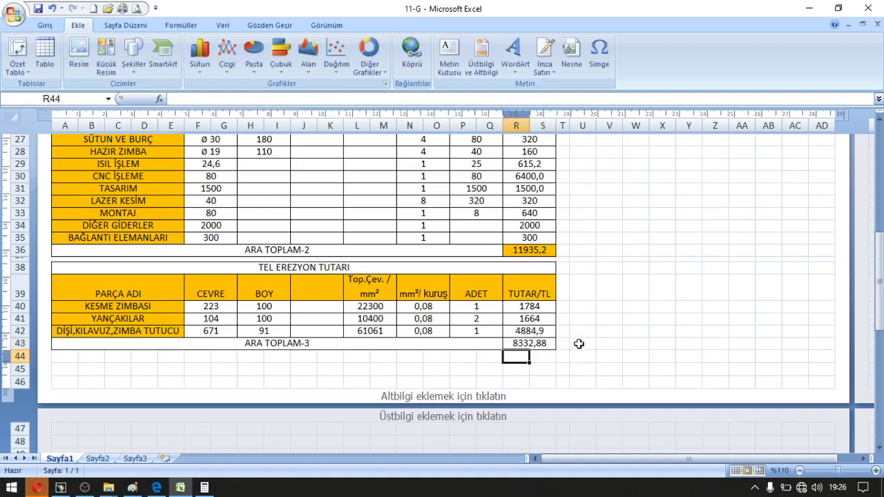
- Format R43 as Sayı with one decimal place so it shows 8332,9
{"action": "left_click", "coordinate": [613, 355]}
{"action": "left_click", "coordinate": [536, 345]}
{"action": "right_click", "coordinate": [536, 345]}
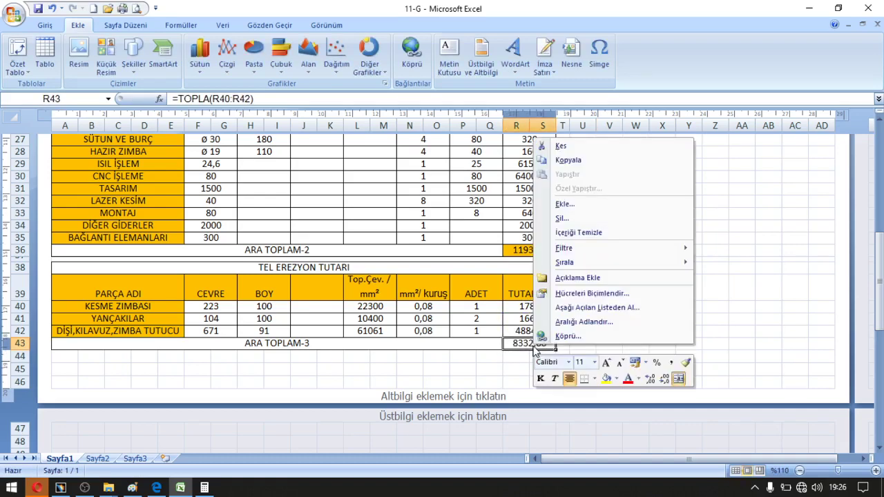
{"action": "left_click", "coordinate": [600, 294]}
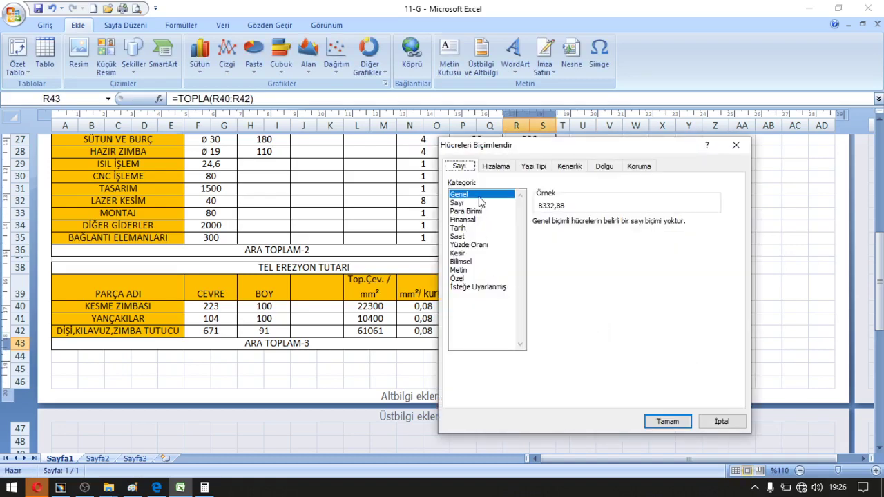
{"action": "left_click", "coordinate": [458, 202]}
{"action": "left_click", "coordinate": [644, 226]}
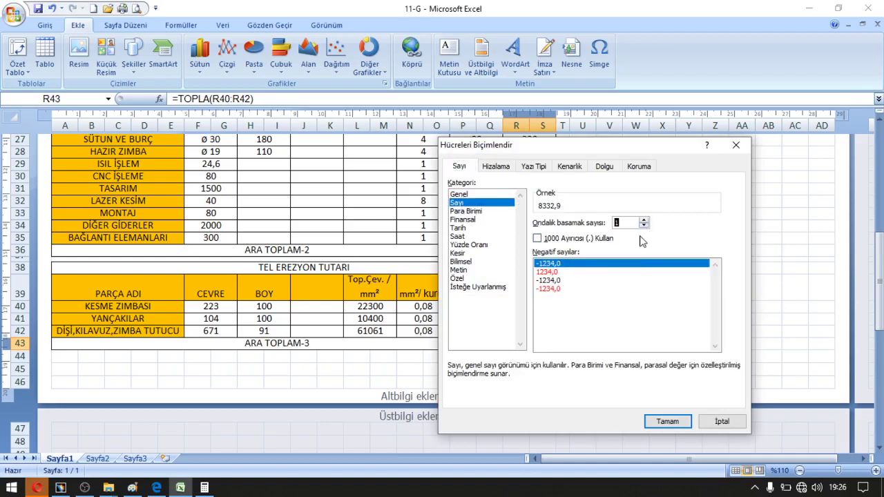
{"action": "left_click", "coordinate": [667, 423]}
{"action": "left_click", "coordinate": [608, 319]}
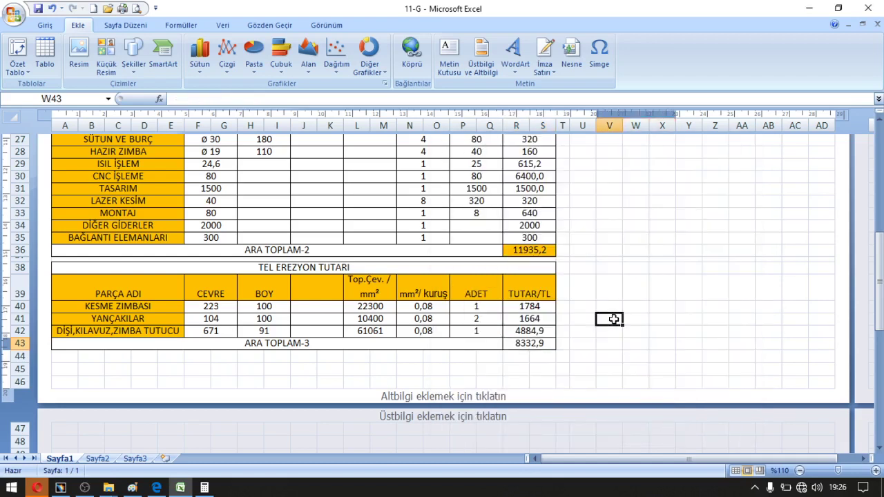
- Give R43 the orange fill used by the other subtotals
{"action": "left_click", "coordinate": [535, 344]}
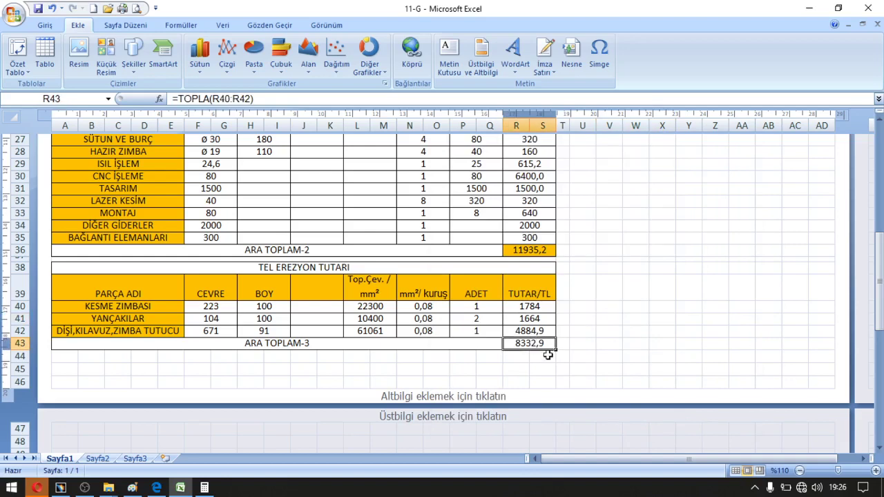
{"action": "right_click", "coordinate": [541, 344]}
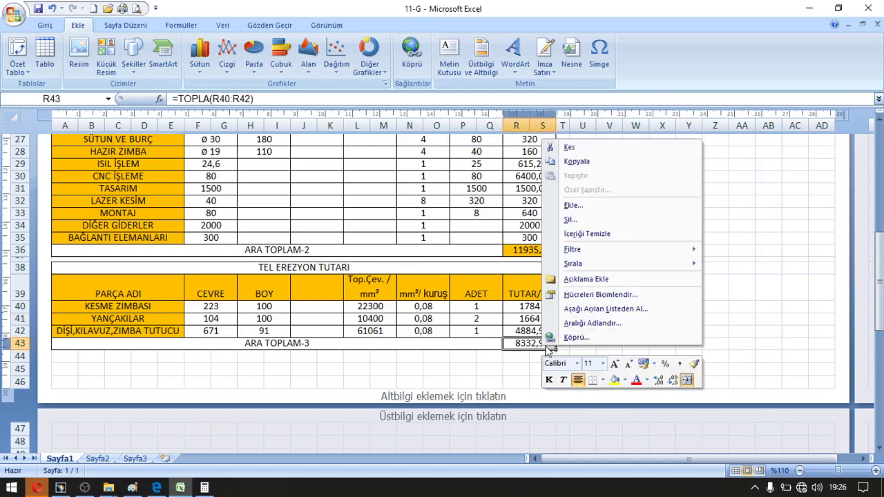
{"action": "mouse_move", "coordinate": [591, 243]}
{"action": "left_click", "coordinate": [595, 295]}
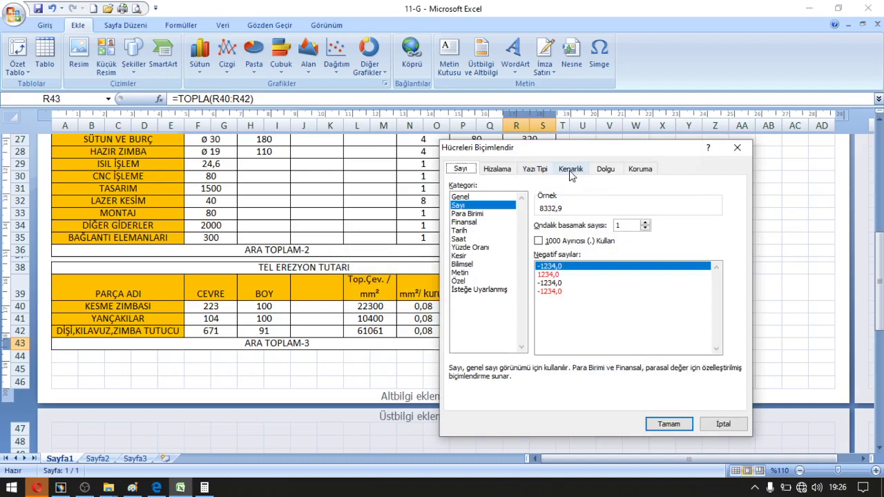
{"action": "left_click", "coordinate": [604, 169]}
{"action": "left_click", "coordinate": [487, 296]}
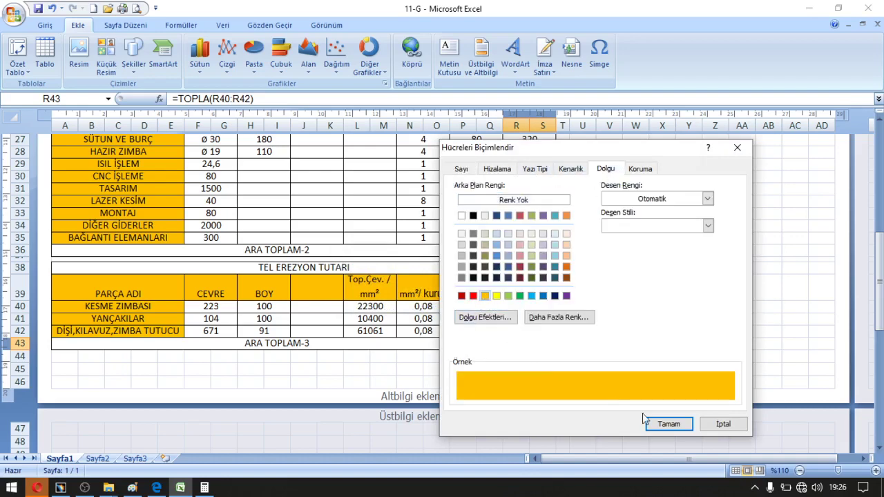
{"action": "left_click", "coordinate": [669, 424]}
{"action": "left_click", "coordinate": [660, 338]}
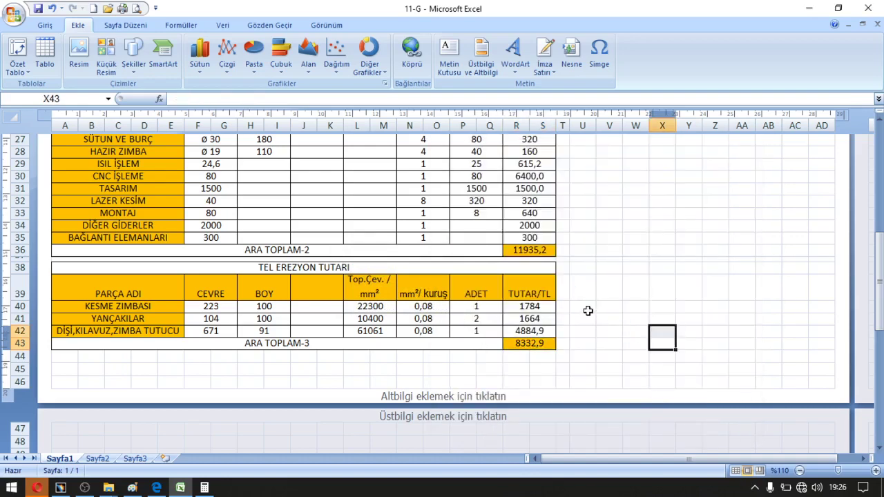
{"action": "scroll", "coordinate": [588, 310], "scroll_direction": "up", "scroll_amount": 2}
{"action": "scroll", "coordinate": [588, 310], "scroll_direction": "up", "scroll_amount": 2}
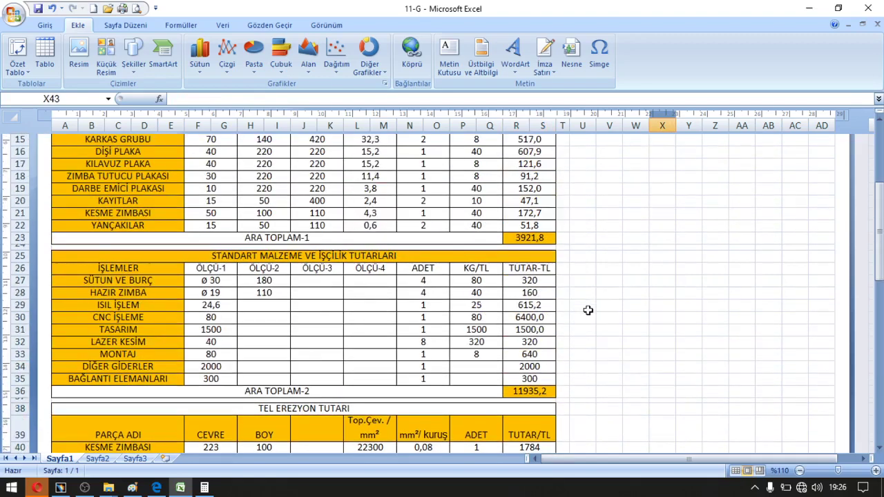
{"action": "scroll", "coordinate": [588, 311], "scroll_direction": "up", "scroll_amount": 4}
{"action": "scroll", "coordinate": [588, 310], "scroll_direction": "down", "scroll_amount": 1}
- Fill the plate table data F12:S22 light green
{"action": "scroll", "coordinate": [588, 310], "scroll_direction": "down", "scroll_amount": 1}
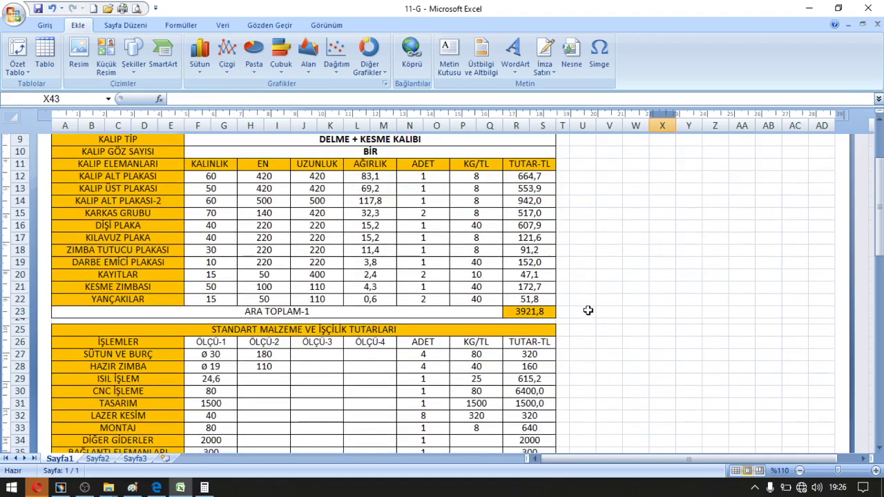
{"action": "left_click_drag", "start_coordinate": [208, 176], "coordinate": [536, 299]}
{"action": "right_click", "coordinate": [538, 299]}
{"action": "left_click", "coordinate": [592, 248]}
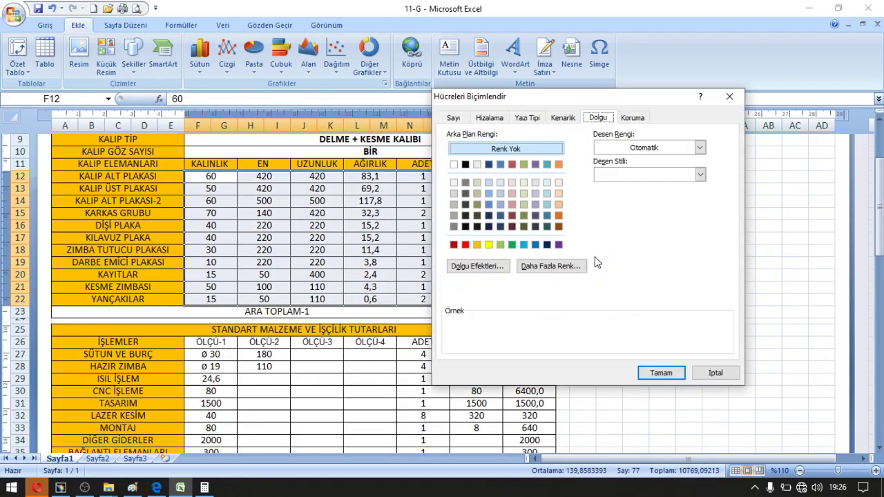
{"action": "left_click", "coordinate": [512, 244]}
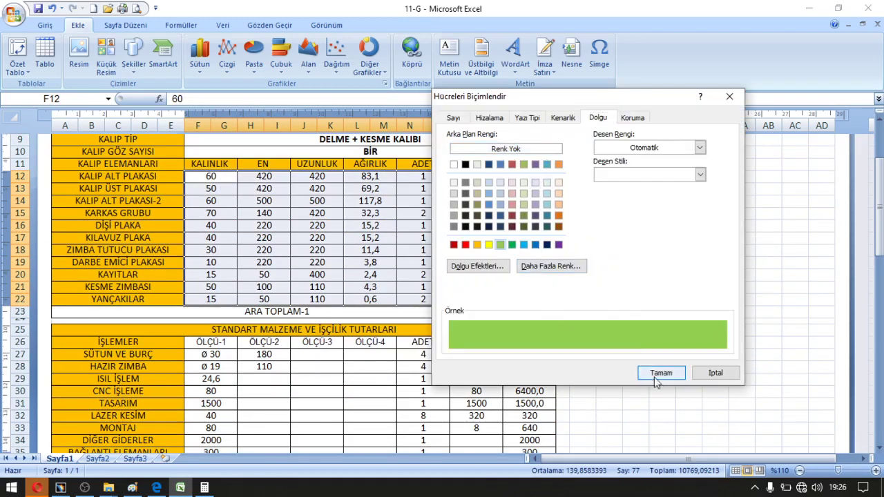
{"action": "left_click", "coordinate": [656, 375]}
- Fill the standard material data F26:S35 light green
{"action": "scroll", "coordinate": [629, 300], "scroll_direction": "down", "scroll_amount": 3}
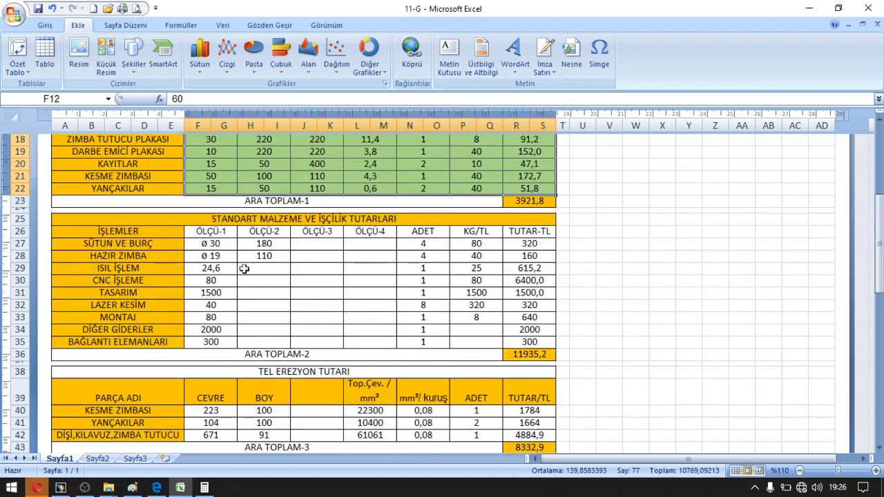
{"action": "left_click_drag", "start_coordinate": [211, 233], "coordinate": [525, 340]}
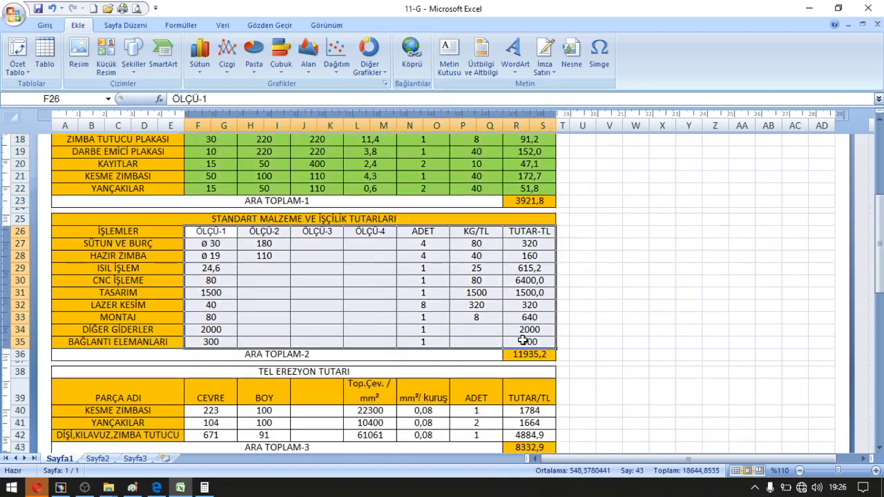
{"action": "right_click", "coordinate": [525, 340]}
{"action": "left_click", "coordinate": [546, 290]}
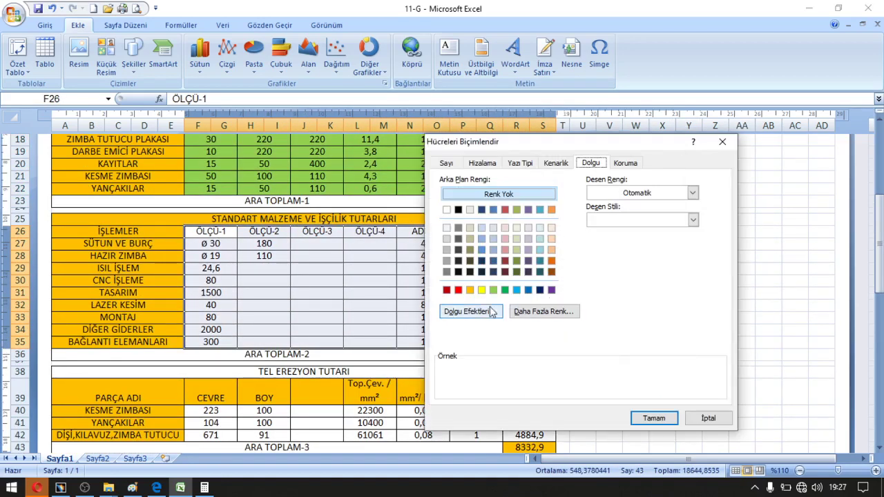
{"action": "left_click", "coordinate": [493, 291]}
{"action": "left_click", "coordinate": [663, 419]}
{"action": "left_click", "coordinate": [636, 342]}
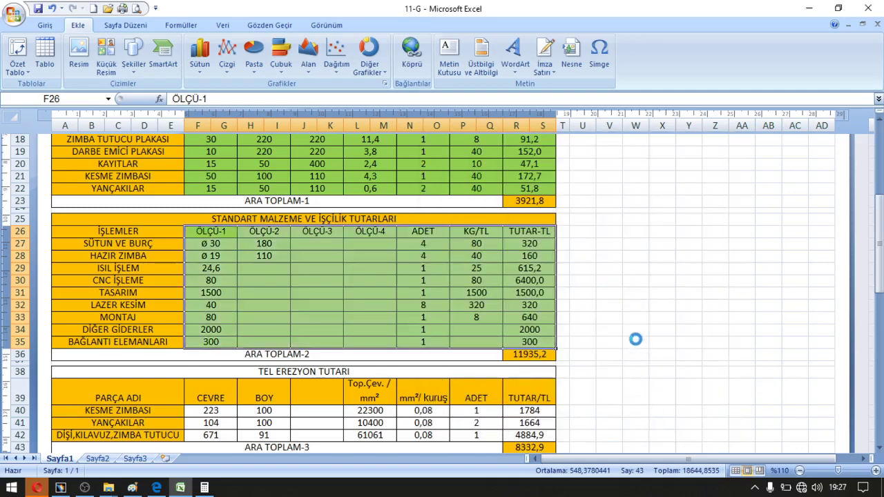
- Fill the wire erosion data F40:S42 light green
{"action": "scroll", "coordinate": [611, 313], "scroll_direction": "down", "scroll_amount": 3}
{"action": "left_click_drag", "start_coordinate": [211, 306], "coordinate": [507, 332]}
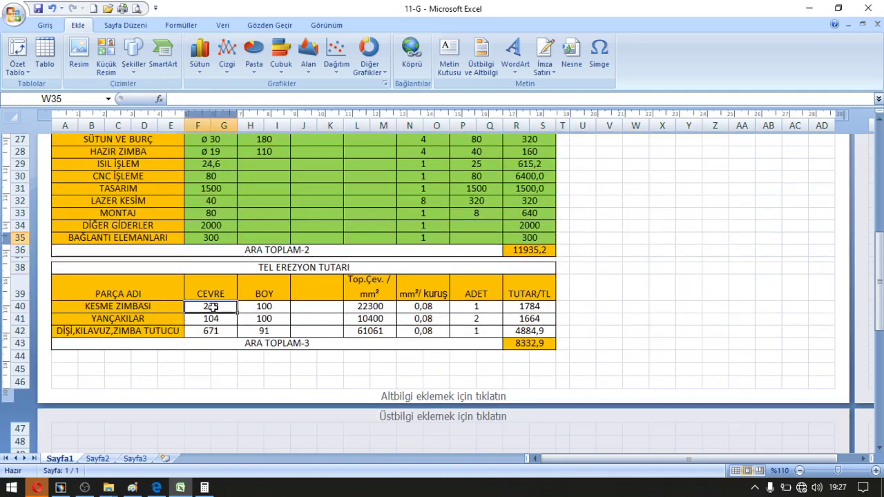
{"action": "right_click", "coordinate": [523, 331]}
{"action": "left_click", "coordinate": [587, 280]}
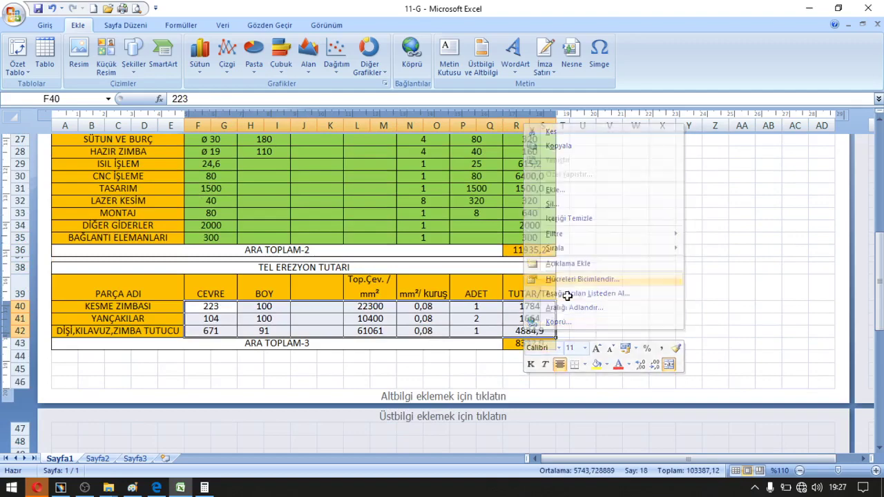
{"action": "left_click", "coordinate": [494, 280]}
{"action": "left_click", "coordinate": [653, 408]}
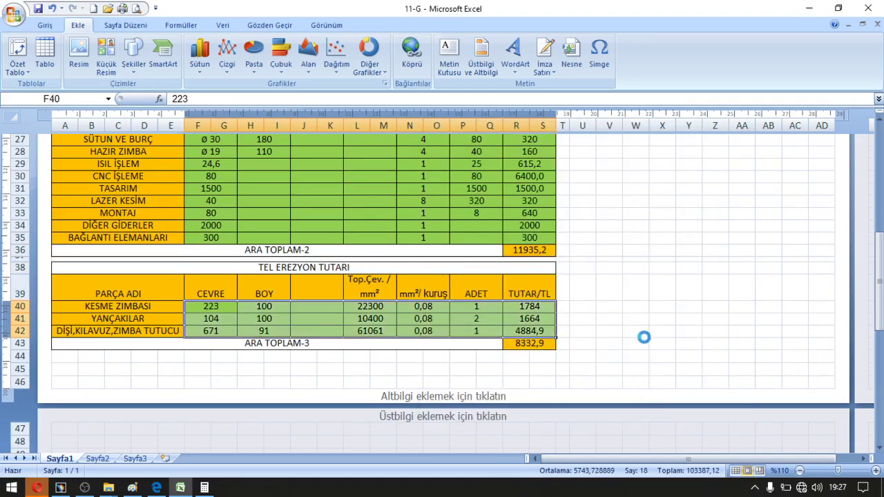
{"action": "left_click", "coordinate": [636, 331]}
- Fill the part name, mold type and cavity rows 8–10 with peach
{"action": "scroll", "coordinate": [609, 319], "scroll_direction": "up", "scroll_amount": 5}
{"action": "scroll", "coordinate": [609, 318], "scroll_direction": "up", "scroll_amount": 4}
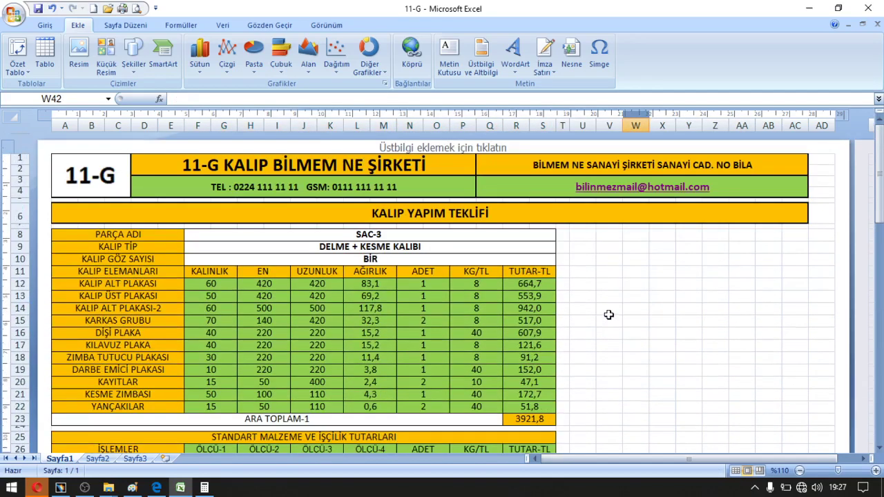
{"action": "left_click_drag", "start_coordinate": [313, 235], "coordinate": [333, 260]}
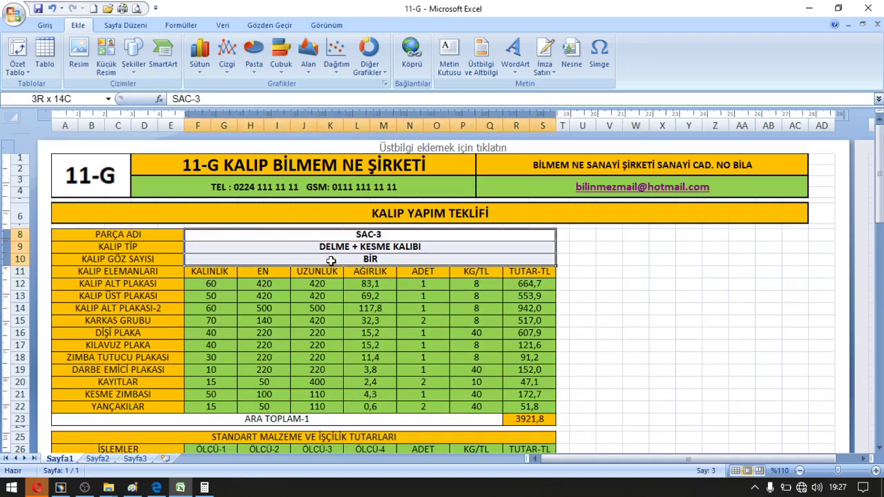
{"action": "right_click", "coordinate": [335, 261]}
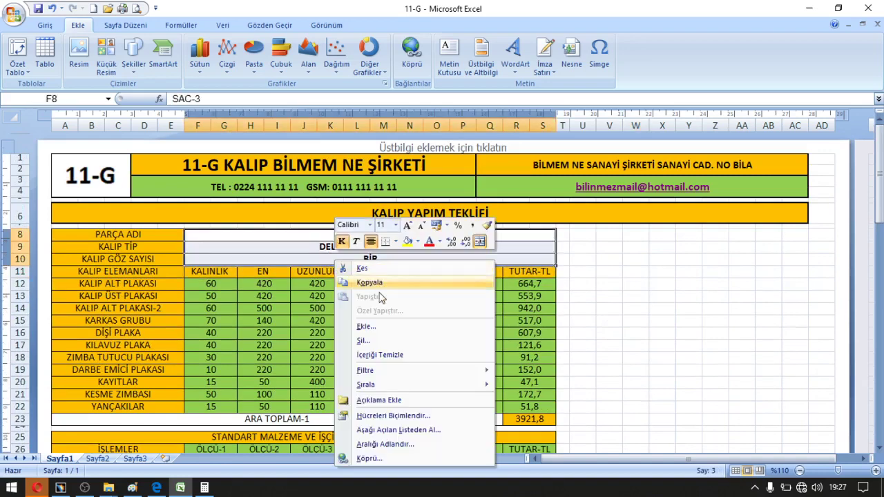
{"action": "left_click", "coordinate": [399, 415]}
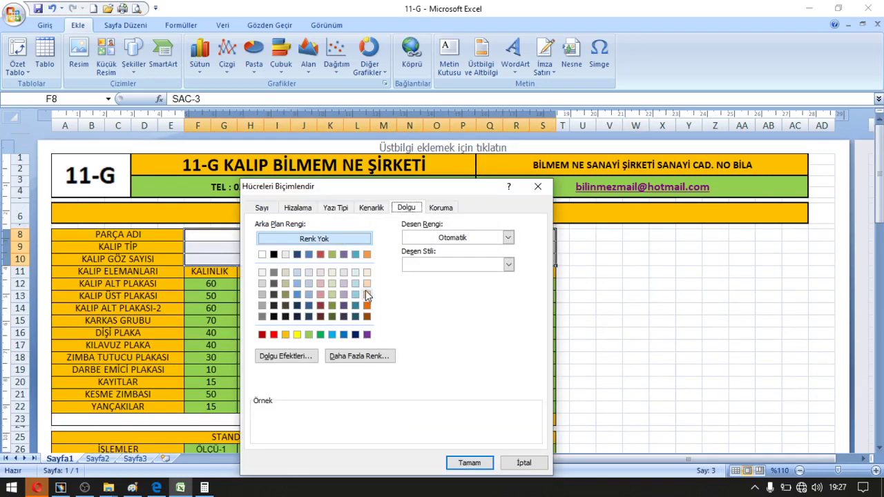
{"action": "left_click", "coordinate": [367, 295]}
{"action": "left_click", "coordinate": [469, 463]}
{"action": "left_click", "coordinate": [636, 373]}
{"action": "scroll", "coordinate": [617, 323], "scroll_direction": "down", "scroll_amount": 1}
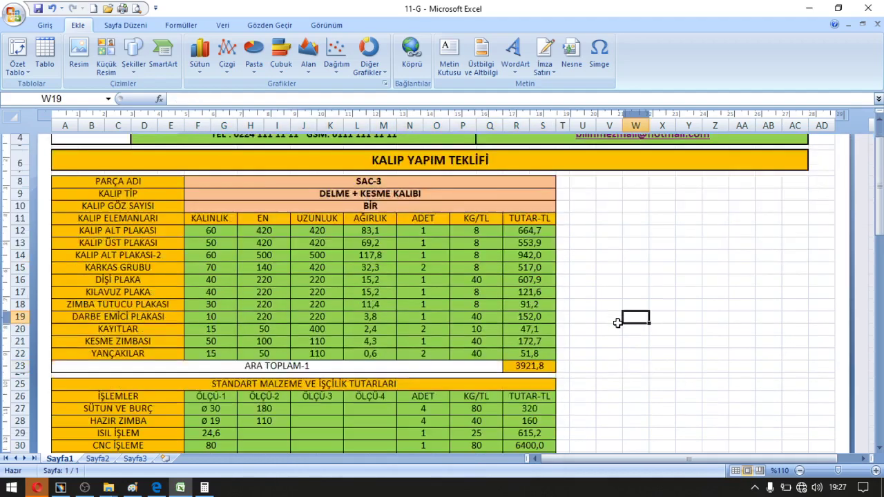
{"action": "scroll", "coordinate": [618, 322], "scroll_direction": "down", "scroll_amount": 2}
{"action": "scroll", "coordinate": [612, 311], "scroll_direction": "up", "scroll_amount": 3}
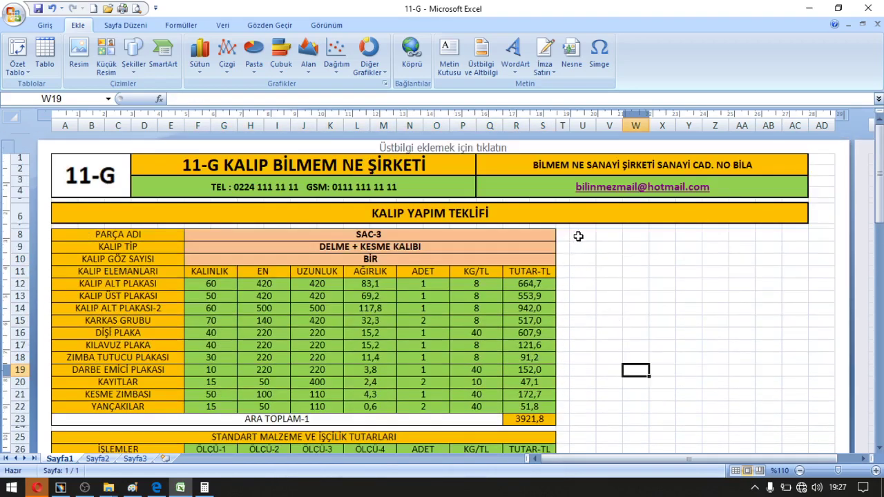
- Merge the empty block U8:AD33 beside the cost table into one cell
{"action": "left_click_drag", "start_coordinate": [578, 236], "coordinate": [823, 395]}
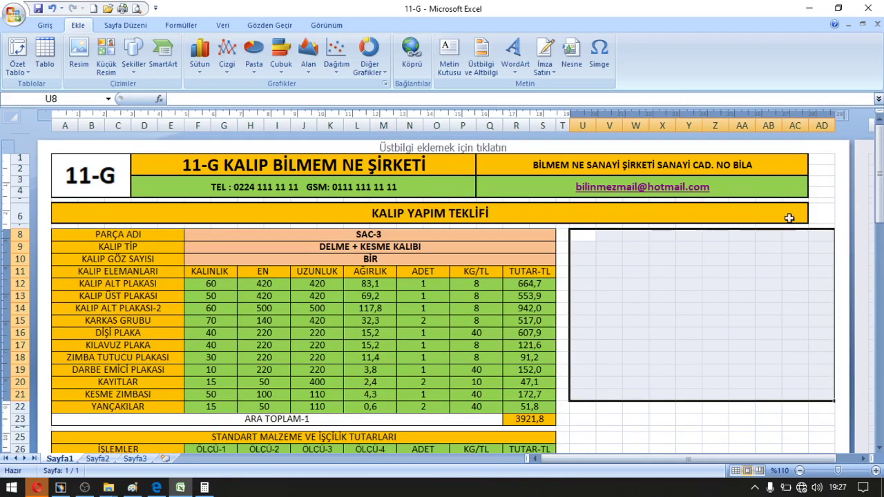
{"action": "left_click_drag", "start_coordinate": [578, 235], "coordinate": [788, 2]}
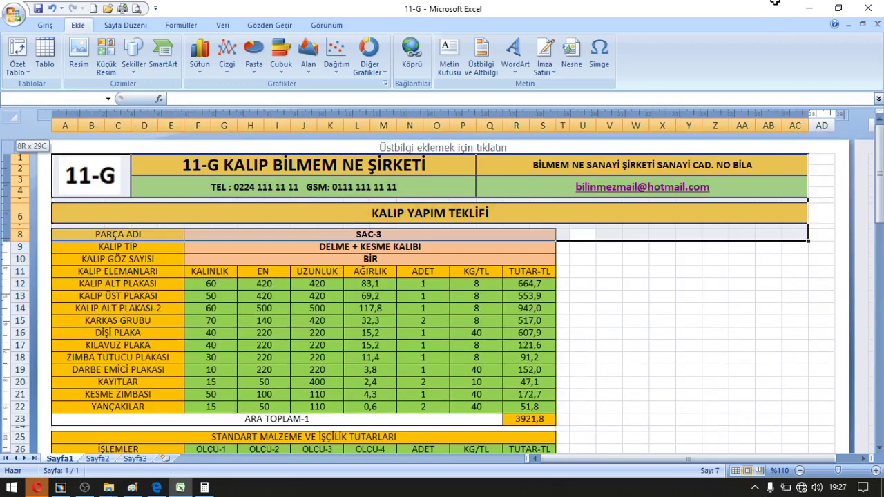
{"action": "mouse_move", "coordinate": [788, 2]}
{"action": "left_mouse_down"}
{"action": "mouse_move", "coordinate": [805, 470]}
{"action": "mouse_move", "coordinate": [815, 244]}
{"action": "mouse_move", "coordinate": [824, 228]}
{"action": "left_mouse_up"}
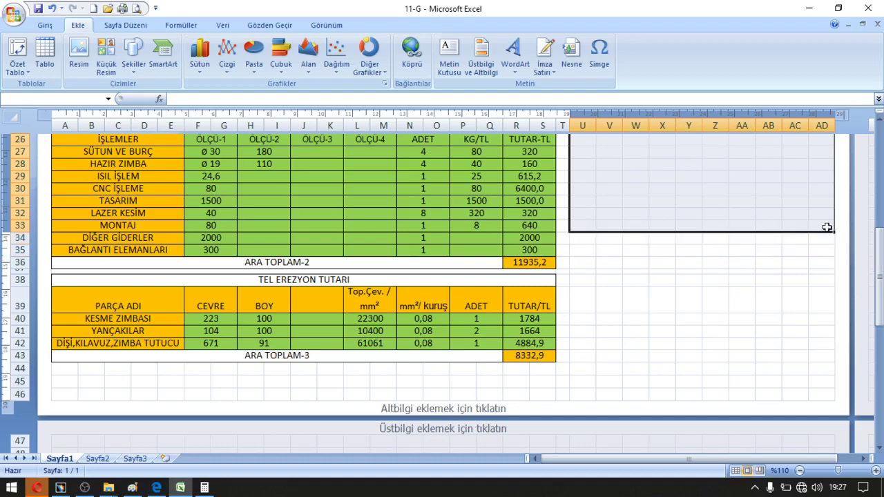
{"action": "left_click", "coordinate": [45, 26]}
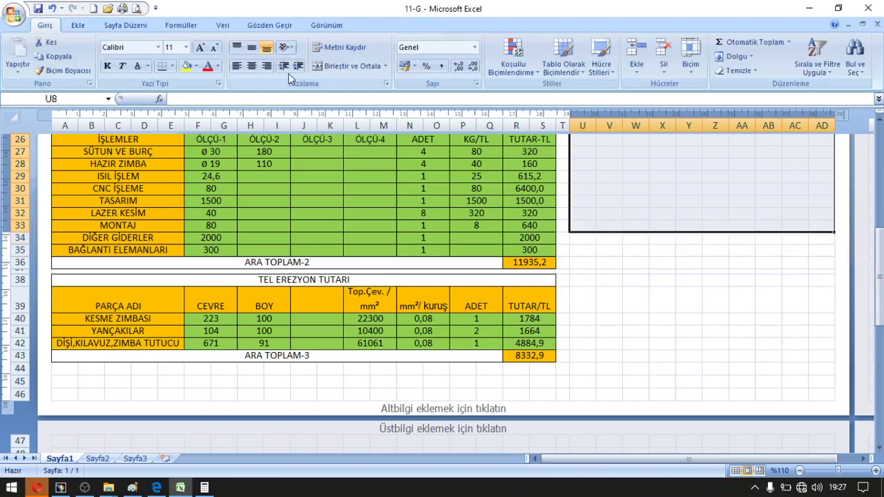
{"action": "left_click", "coordinate": [349, 66]}
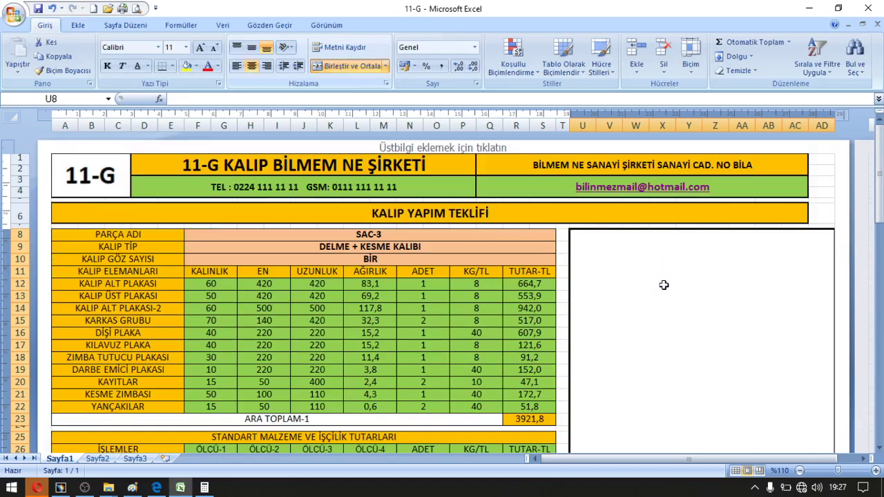
{"action": "scroll", "coordinate": [656, 285], "scroll_direction": "down", "scroll_amount": 3}
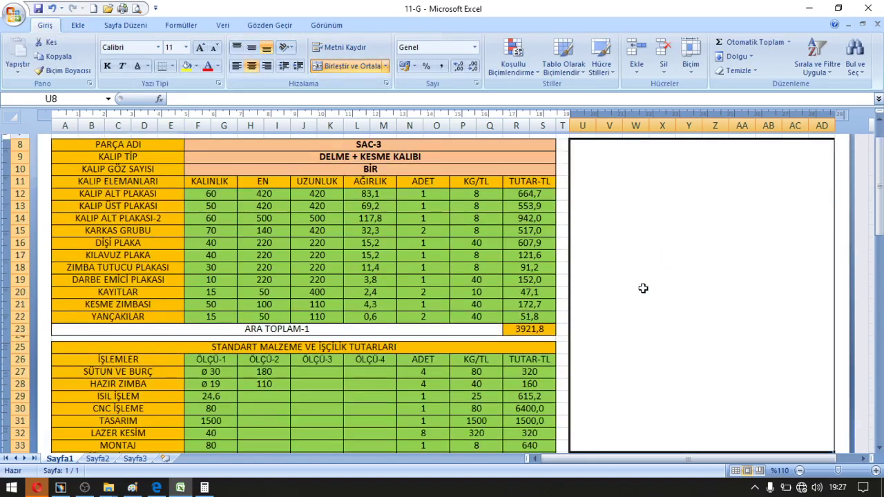
{"action": "scroll", "coordinate": [644, 286], "scroll_direction": "up", "scroll_amount": 3}
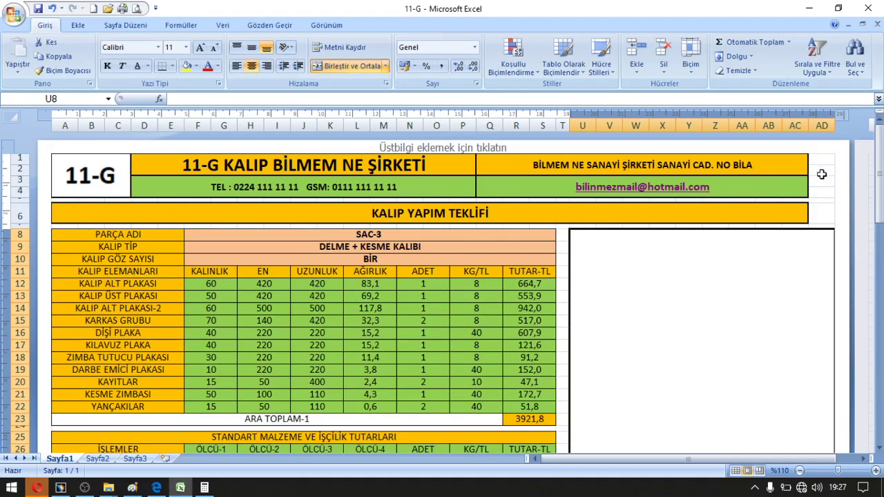
{"action": "scroll", "coordinate": [608, 324], "scroll_direction": "down", "scroll_amount": 3}
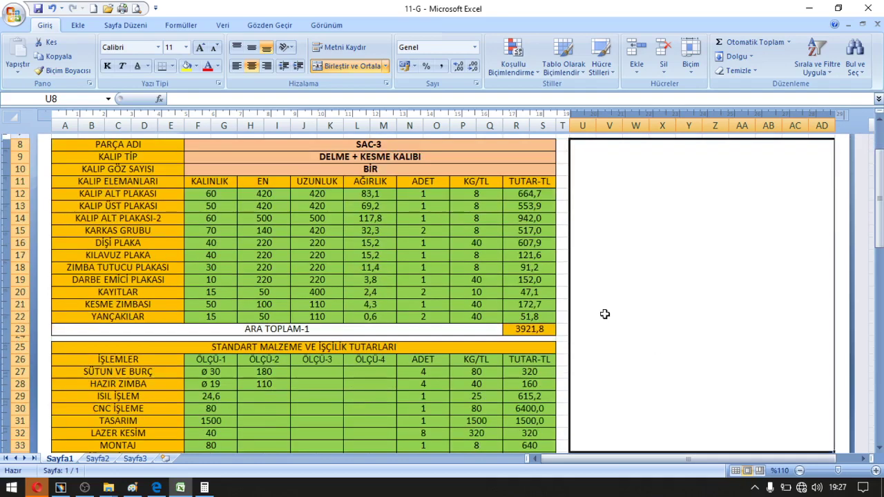
- Outline the merged box with a thick border on all four sides, then switch to CATIA V5
{"action": "right_click", "coordinate": [638, 266]}
{"action": "left_click", "coordinate": [685, 423]}
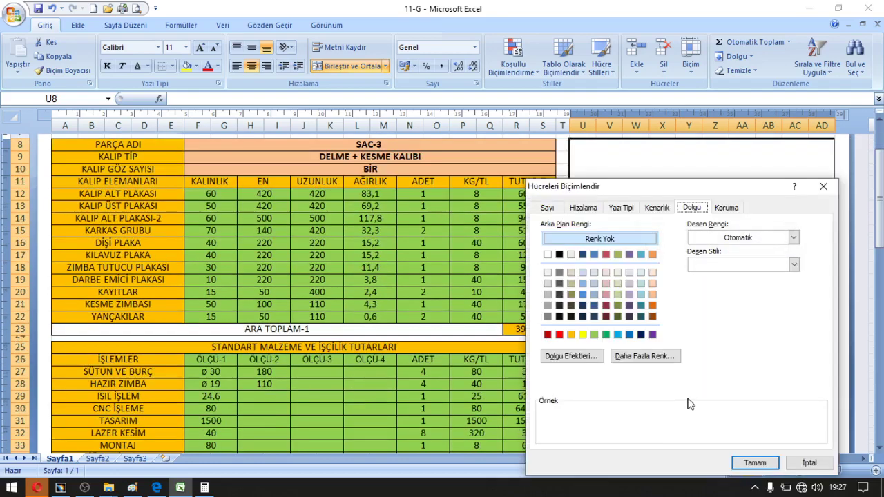
{"action": "left_click", "coordinate": [657, 208]}
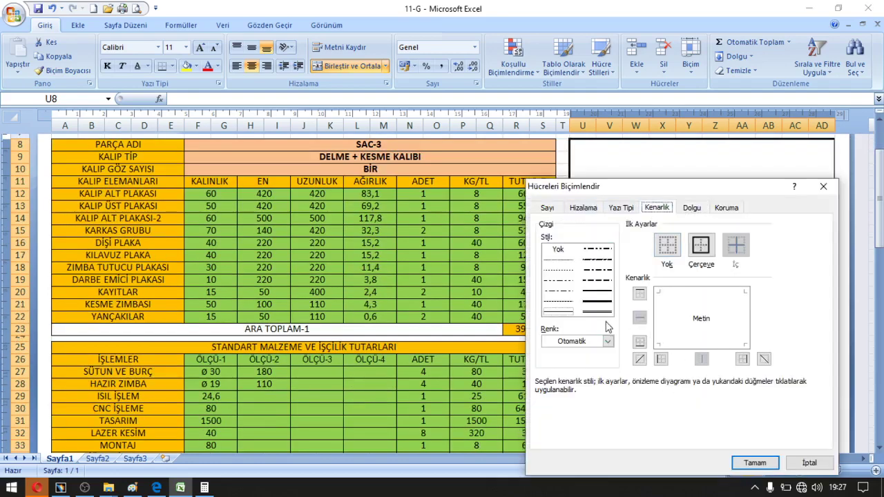
{"action": "left_click", "coordinate": [596, 293]}
{"action": "left_click", "coordinate": [661, 313]}
{"action": "left_click", "coordinate": [672, 297]}
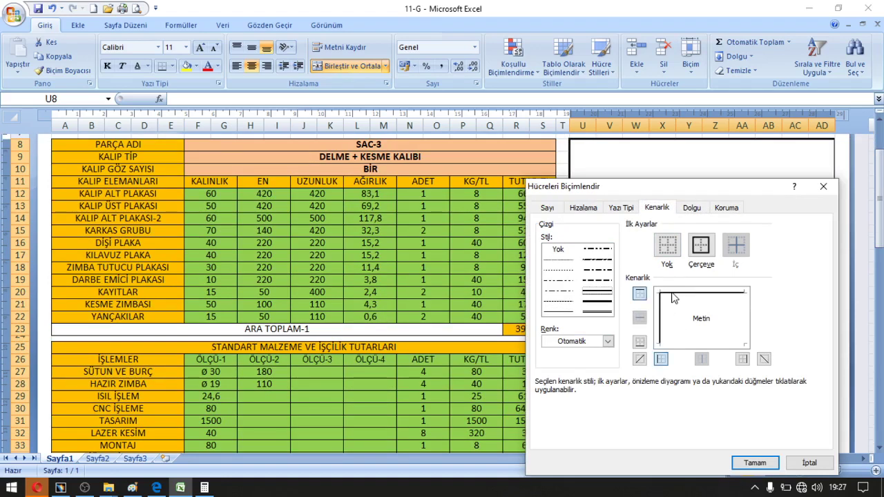
{"action": "left_click", "coordinate": [739, 317]}
{"action": "left_click", "coordinate": [725, 306]}
{"action": "left_click", "coordinate": [744, 326]}
{"action": "left_click", "coordinate": [722, 343]}
{"action": "left_click", "coordinate": [753, 464]}
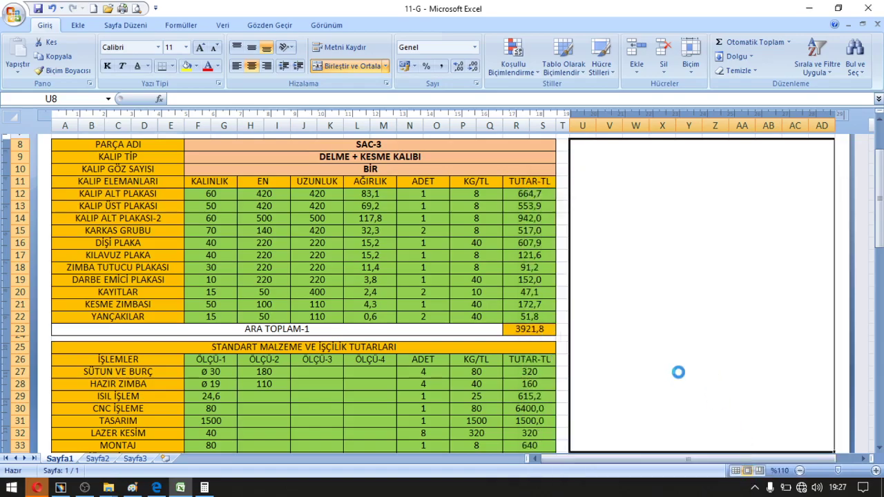
{"action": "left_click", "coordinate": [61, 487]}
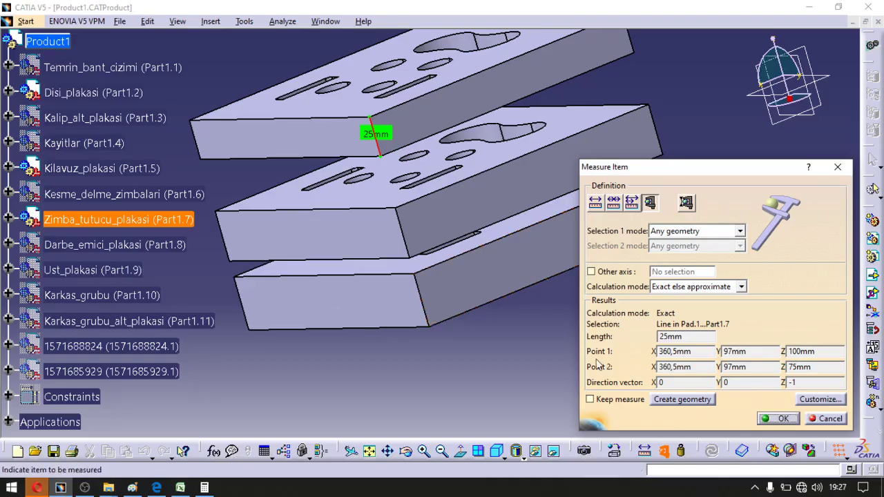
- Close the measurement and unhide the die parts from Ust_plakasi up to Temrin_bant_cizimi
{"action": "left_click", "coordinate": [830, 422]}
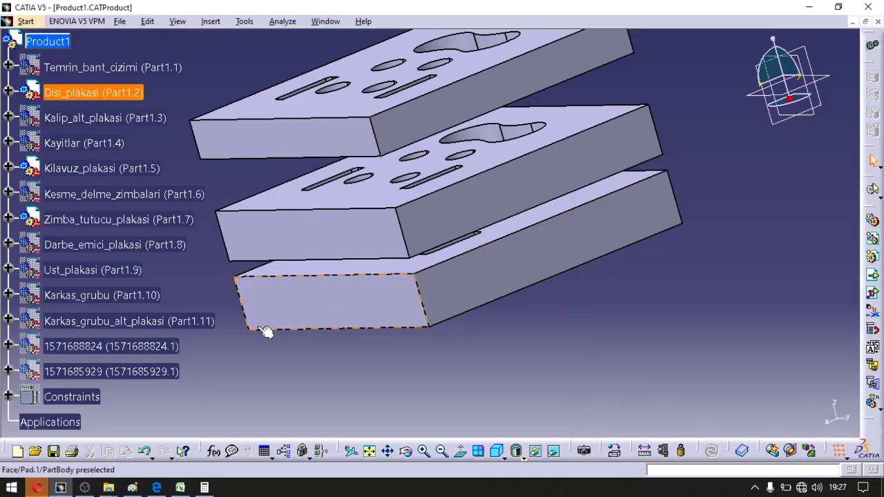
{"action": "left_click_drag", "start_coordinate": [108, 376], "coordinate": [119, 270]}
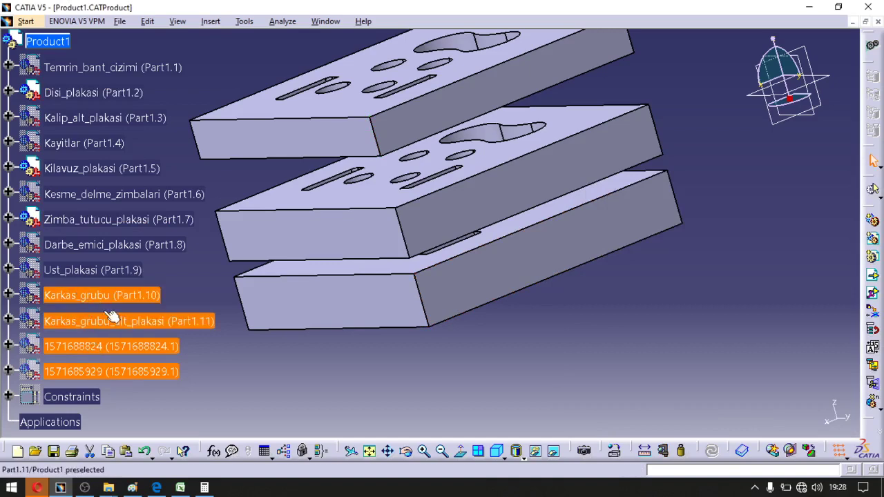
{"action": "left_click", "coordinate": [110, 245], "text": "ctrl"}
{"action": "left_click", "coordinate": [95, 194], "text": "ctrl"}
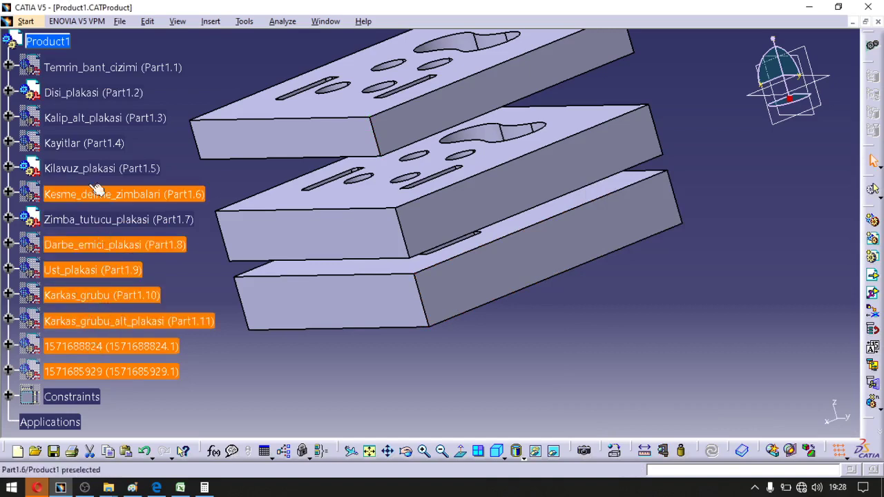
{"action": "left_click", "coordinate": [86, 141], "text": "ctrl"}
{"action": "left_click", "coordinate": [104, 118], "text": "ctrl"}
{"action": "left_click", "coordinate": [108, 67], "text": "ctrl"}
{"action": "right_click", "coordinate": [107, 65]}
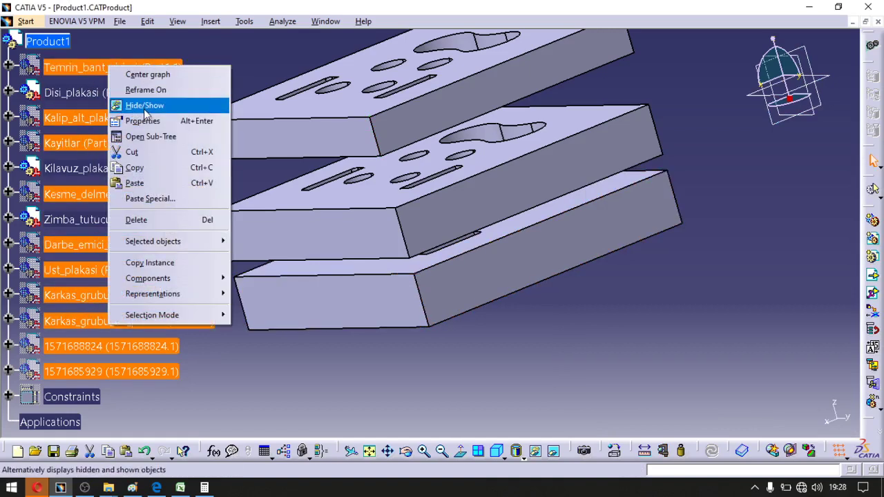
{"action": "left_click", "coordinate": [143, 109]}
- Show the whole die assembly in isometric view with the specification tree hidden
{"action": "left_click", "coordinate": [496, 451]}
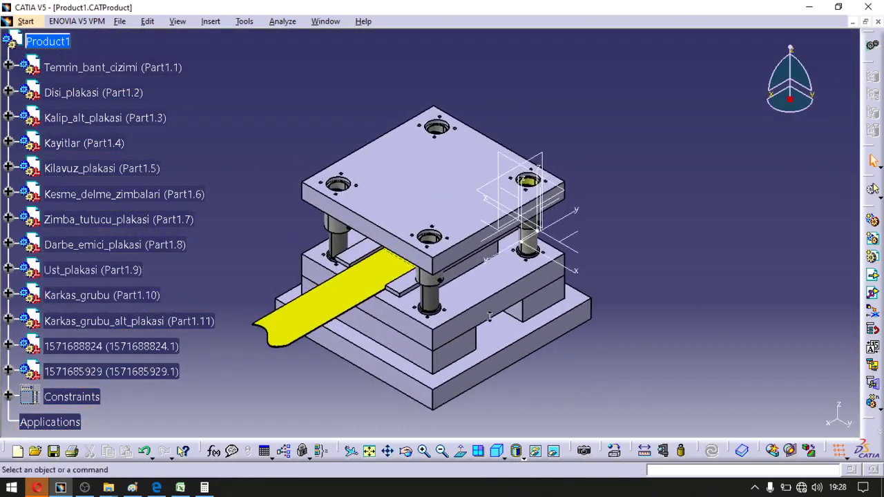
{"action": "left_click", "coordinate": [524, 283]}
{"action": "left_click", "coordinate": [515, 390]}
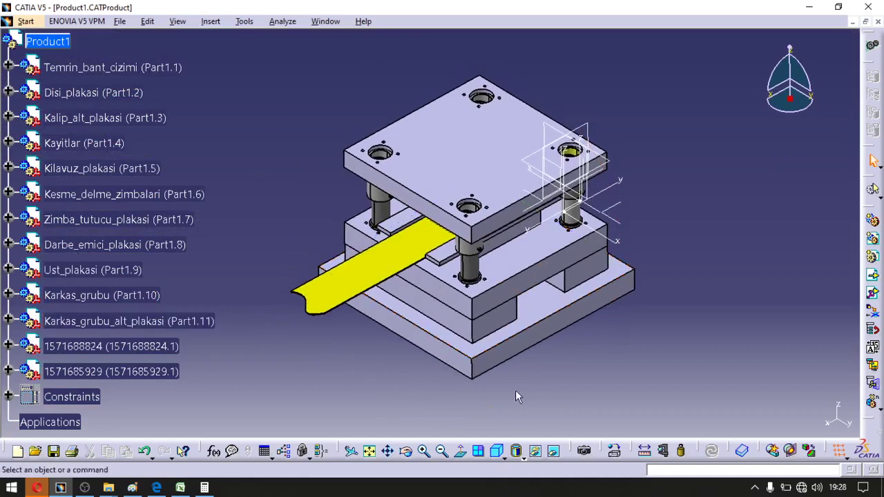
{"action": "left_click", "coordinate": [497, 453]}
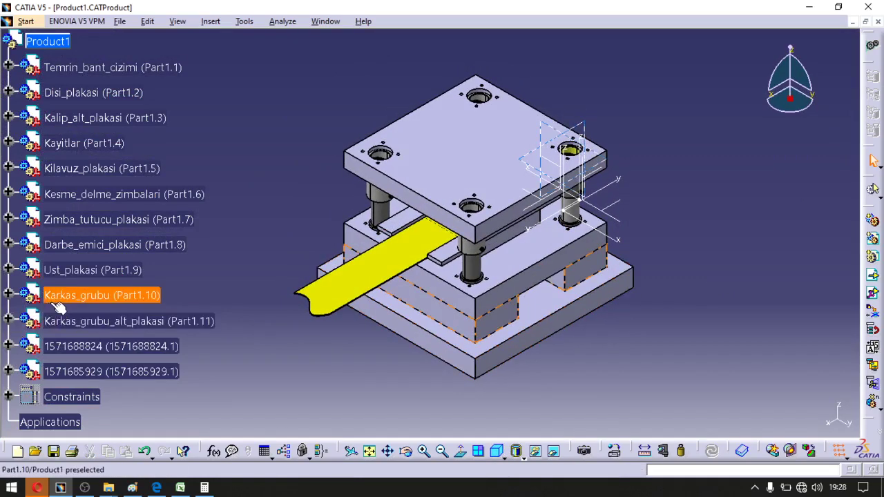
{"action": "key", "text": "F3"}
{"action": "left_click_drag", "start_coordinate": [345, 346], "coordinate": [318, 343]}
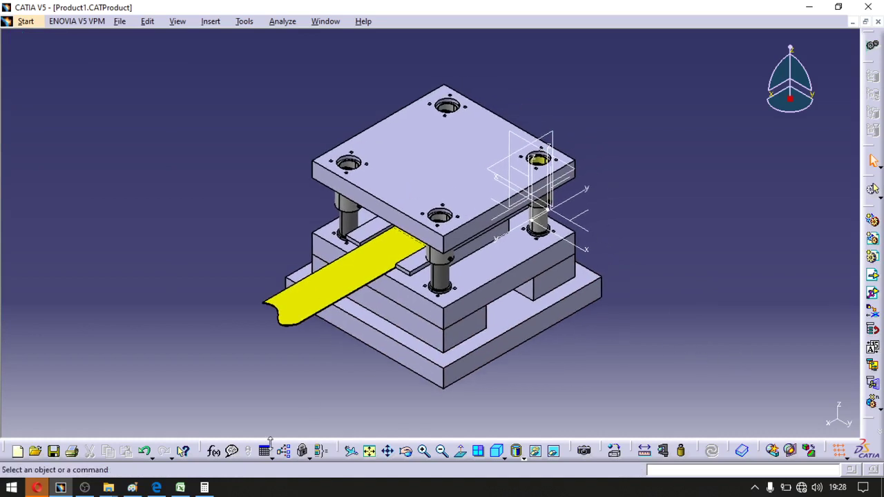
- Paste the CATIA screenshot into Paint and cut out a rectangle around the die assembly
{"action": "left_click", "coordinate": [132, 487]}
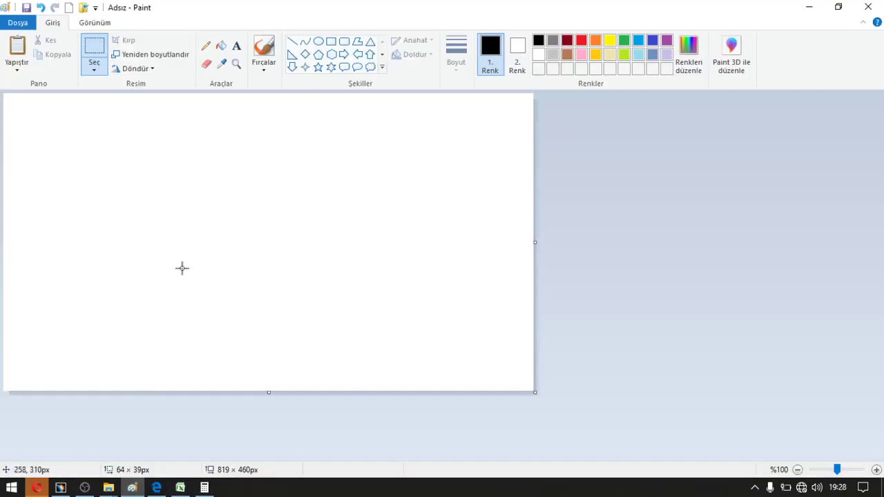
{"action": "right_click", "coordinate": [194, 159]}
{"action": "left_click", "coordinate": [216, 198]}
{"action": "left_click_drag", "start_coordinate": [322, 247], "coordinate": [337, 175]}
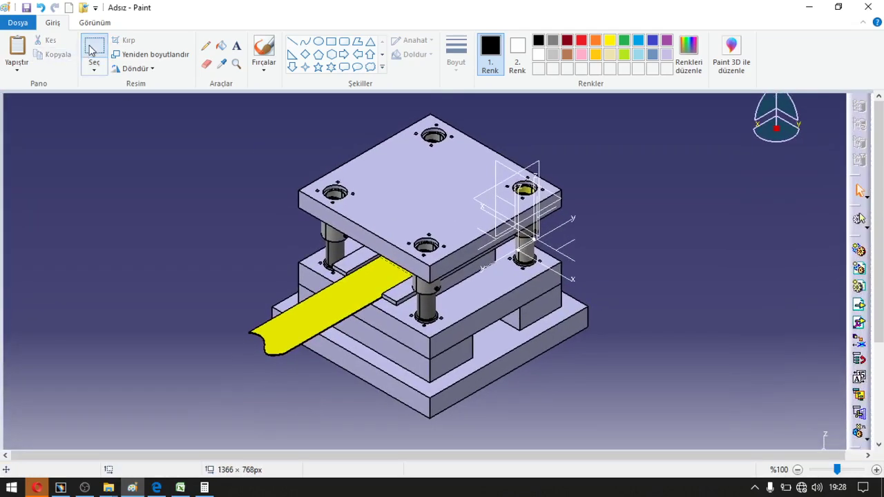
{"action": "left_click_drag", "start_coordinate": [232, 102], "coordinate": [398, 380]}
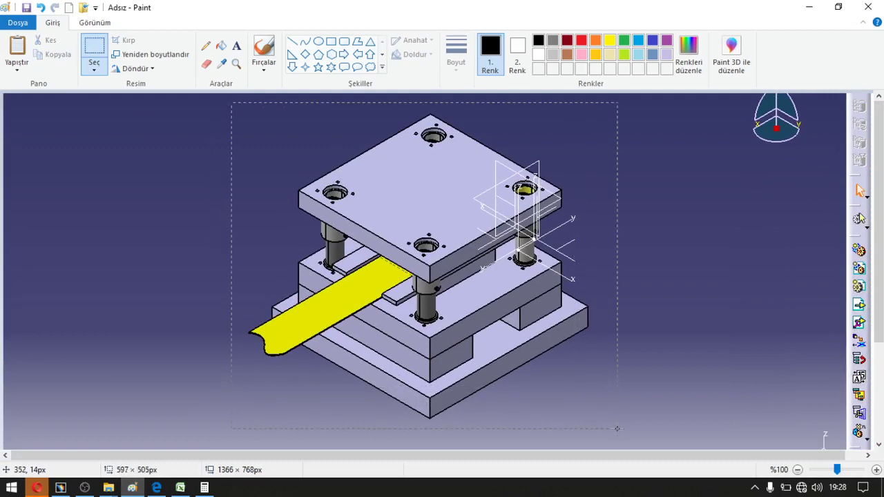
{"action": "right_click", "coordinate": [385, 198]}
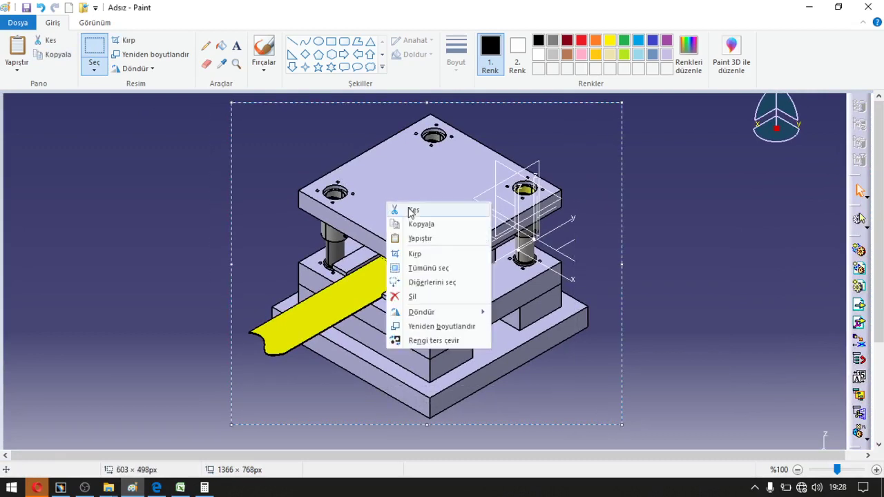
{"action": "left_click", "coordinate": [410, 209]}
- Paste the die assembly picture into Excel, shrink it and move it into the bordered box
{"action": "left_click", "coordinate": [181, 488]}
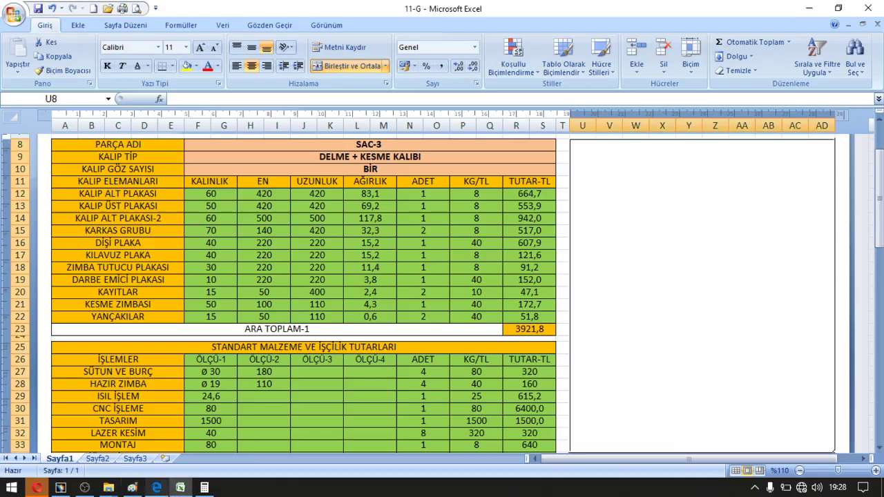
{"action": "right_click", "coordinate": [605, 205]}
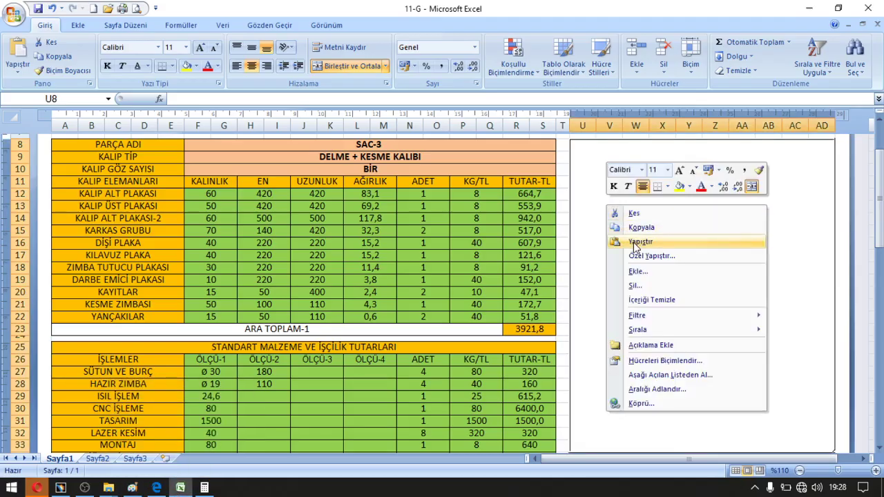
{"action": "left_click", "coordinate": [637, 240]}
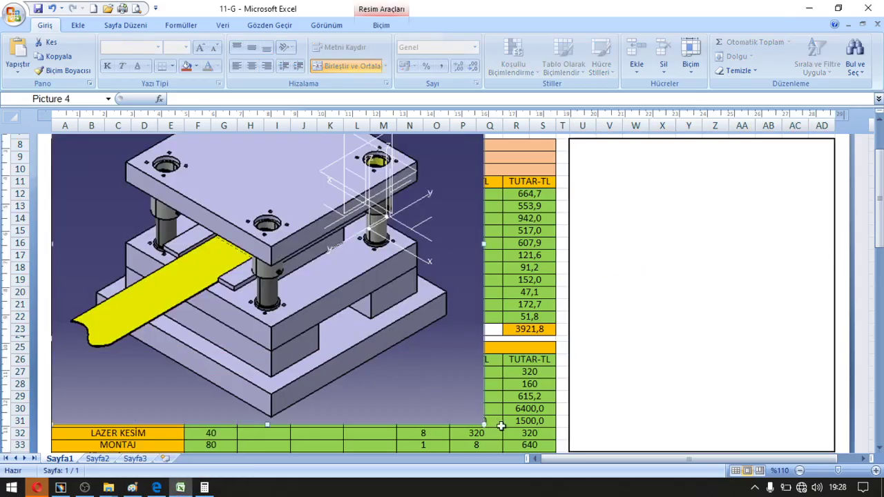
{"action": "left_click_drag", "start_coordinate": [484, 423], "coordinate": [257, 236]}
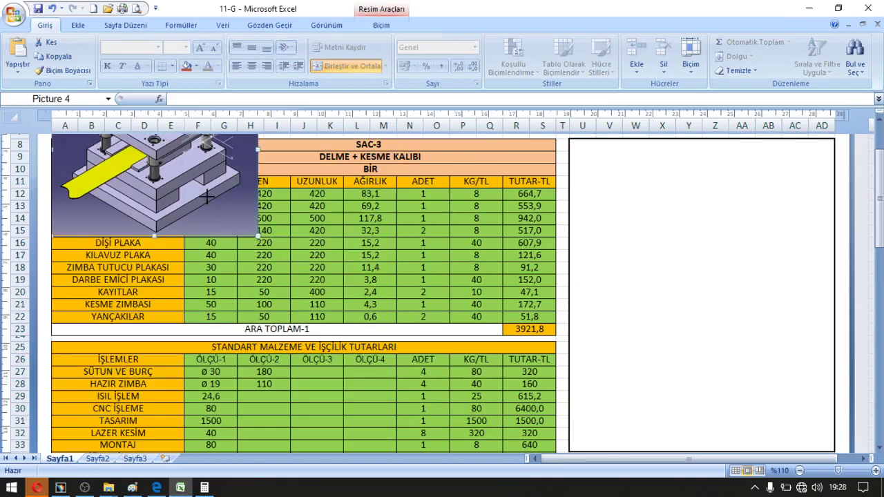
{"action": "left_click_drag", "start_coordinate": [202, 168], "coordinate": [749, 299]}
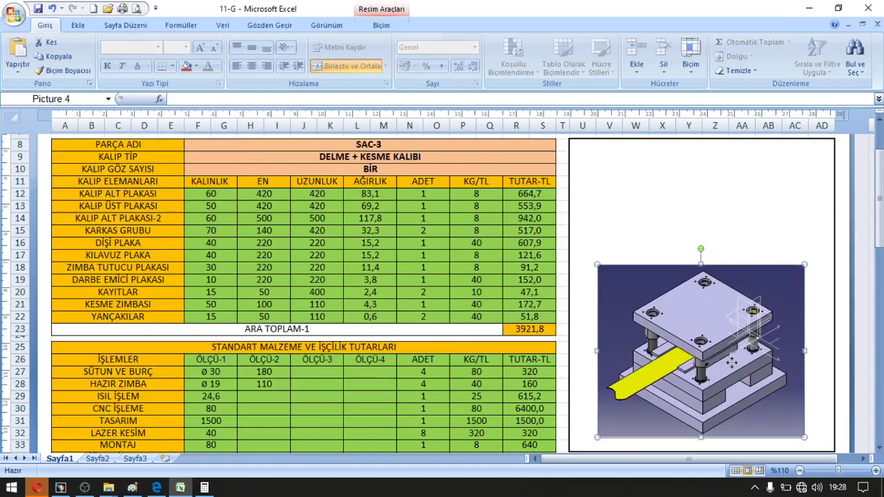
- Enlarge and position the picture to fill the box, then switch to CATIA V5
{"action": "scroll", "coordinate": [621, 267], "scroll_direction": "down", "scroll_amount": 2}
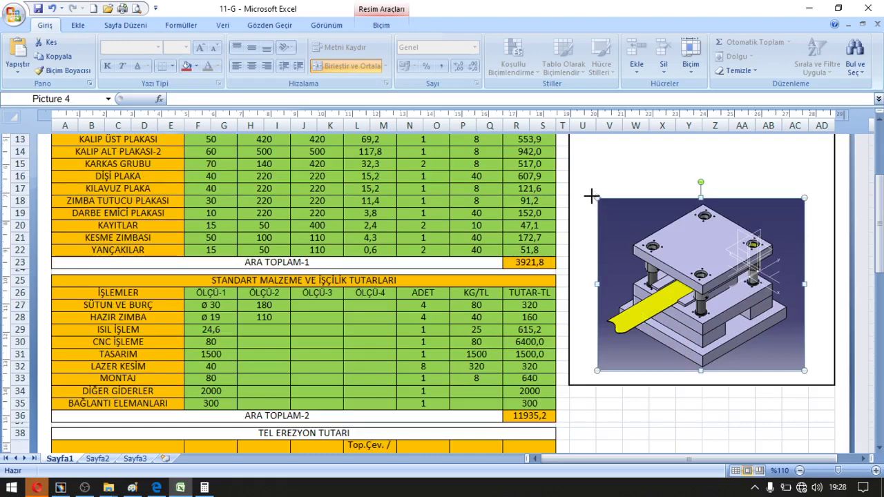
{"action": "left_click_drag", "start_coordinate": [590, 197], "coordinate": [573, 178]}
{"action": "left_click_drag", "start_coordinate": [644, 226], "coordinate": [663, 222]}
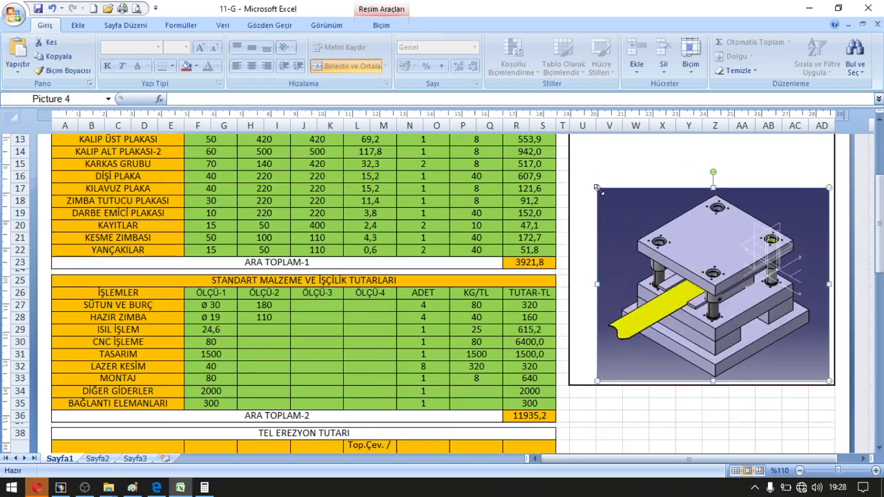
{"action": "left_click_drag", "start_coordinate": [592, 185], "coordinate": [575, 170]}
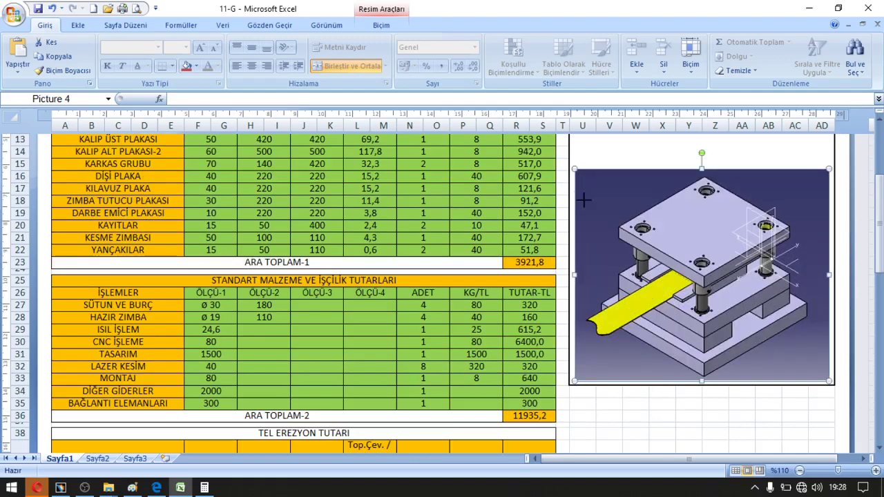
{"action": "key", "text": "Escape"}
{"action": "scroll", "coordinate": [498, 299], "scroll_direction": "up", "scroll_amount": 1}
{"action": "scroll", "coordinate": [498, 299], "scroll_direction": "up", "scroll_amount": 2}
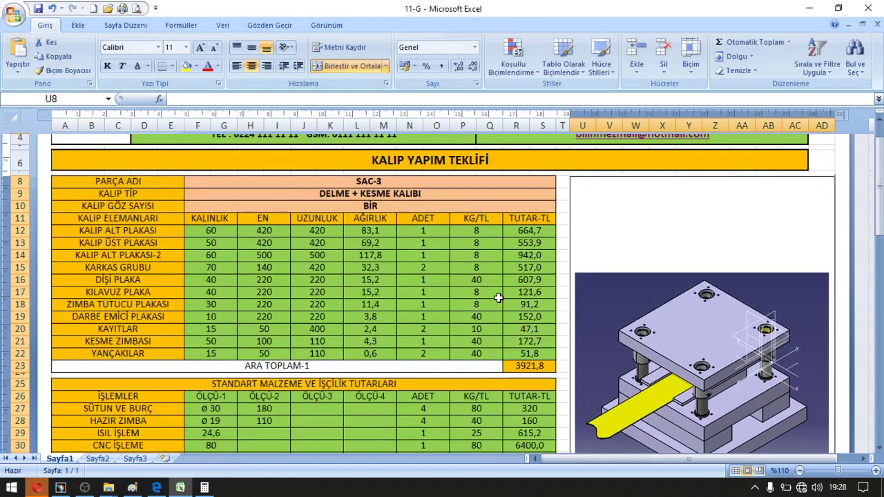
{"action": "scroll", "coordinate": [498, 298], "scroll_direction": "down", "scroll_amount": 2}
{"action": "left_click", "coordinate": [61, 488]}
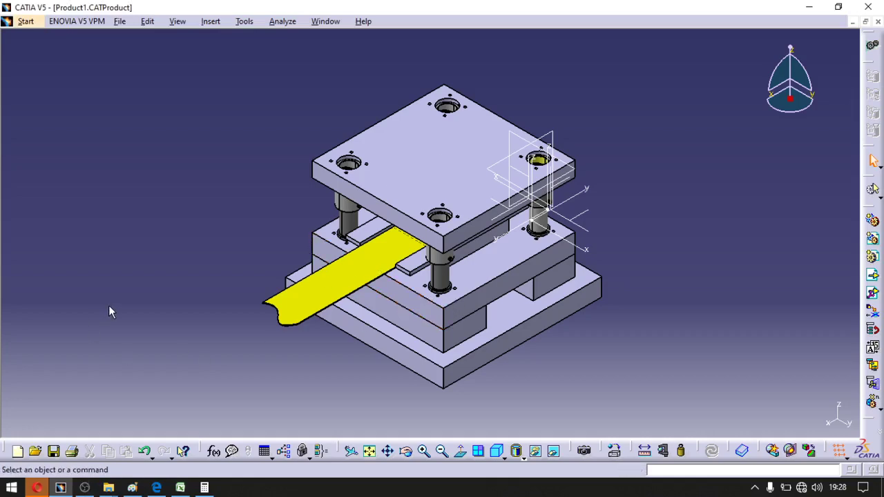
- Open the Temrin_bant_cizimi strip part in its own window via Part1.1 object
{"action": "key", "text": "F3"}
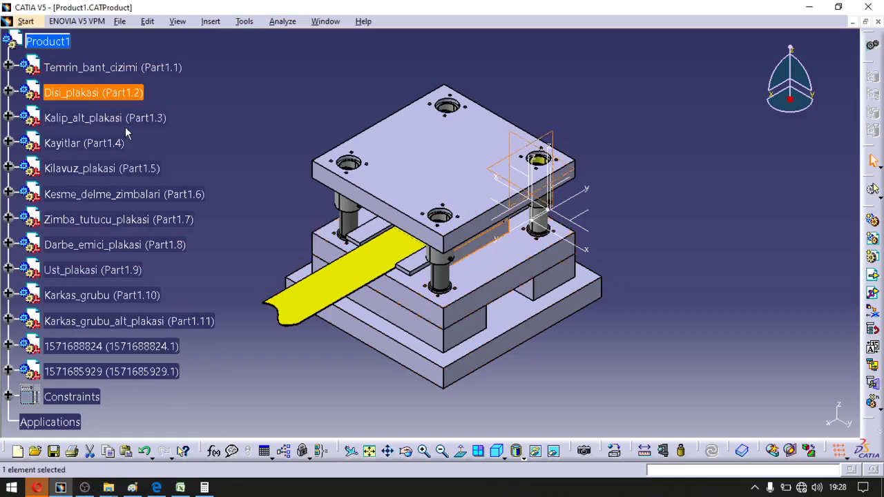
{"action": "left_click", "coordinate": [154, 69]}
{"action": "right_click", "coordinate": [154, 72]}
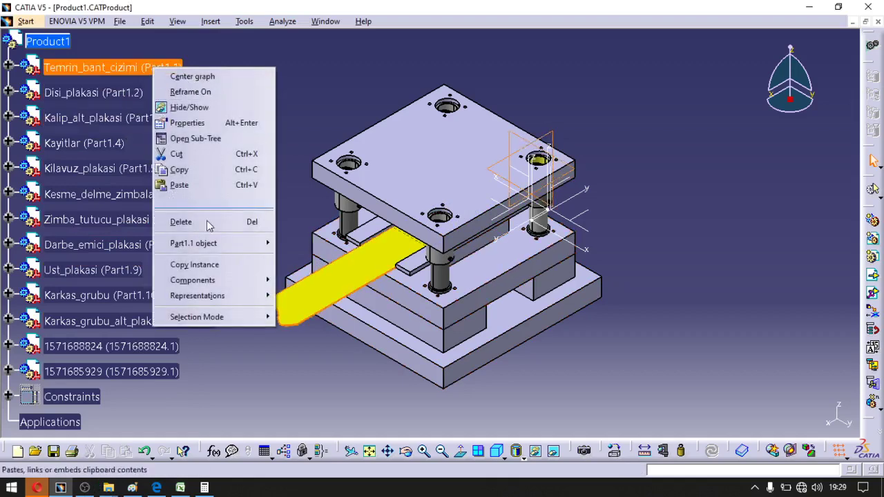
{"action": "mouse_move", "coordinate": [232, 280]}
{"action": "mouse_move", "coordinate": [236, 298]}
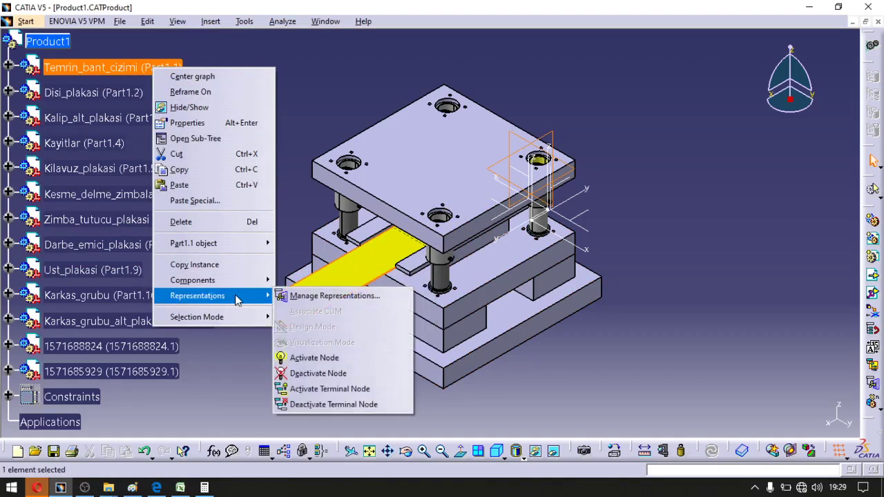
{"action": "mouse_move", "coordinate": [240, 246]}
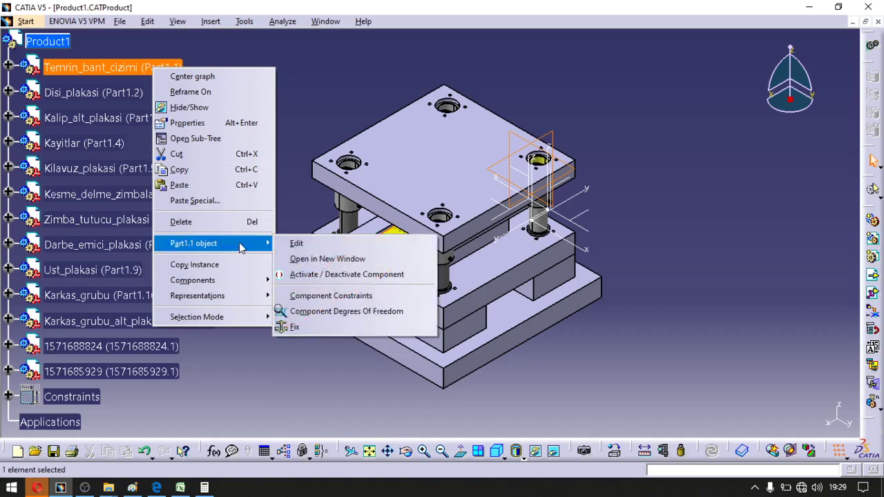
{"action": "left_click", "coordinate": [316, 263]}
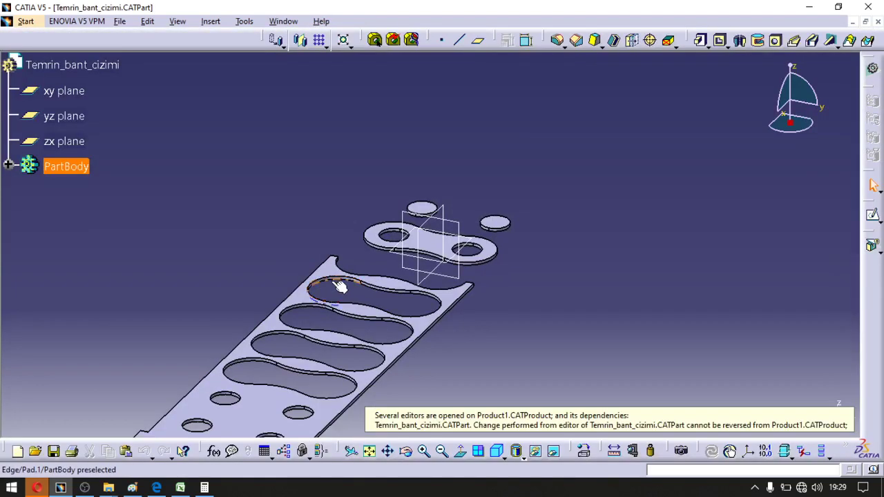
{"action": "mouse_move", "coordinate": [339, 286]}
{"action": "left_mouse_down"}
{"action": "mouse_move", "coordinate": [409, 172]}
{"action": "mouse_move", "coordinate": [376, 330]}
{"action": "mouse_move", "coordinate": [482, 228]}
{"action": "mouse_move", "coordinate": [478, 192]}
{"action": "left_mouse_up"}
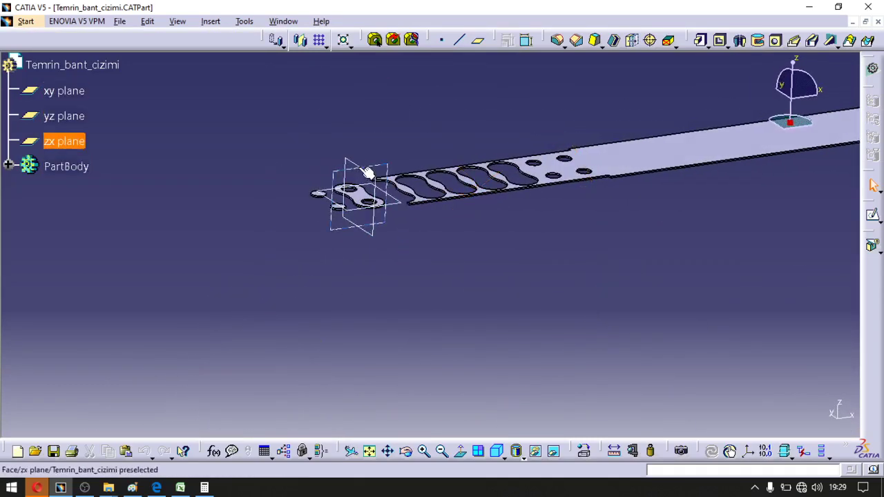
- Hide the zx, yz and xy planes and the specification tree around the strip
{"action": "right_click", "coordinate": [380, 193]}
{"action": "left_click", "coordinate": [395, 207]}
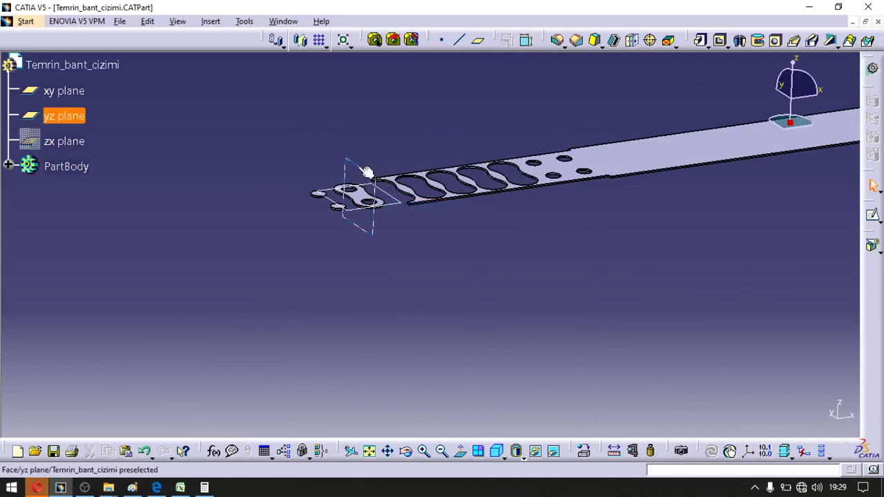
{"action": "right_click", "coordinate": [381, 195]}
{"action": "left_click", "coordinate": [387, 206]}
{"action": "mouse_move", "coordinate": [415, 237]}
{"action": "left_mouse_down"}
{"action": "mouse_move", "coordinate": [389, 237]}
{"action": "mouse_move", "coordinate": [431, 291]}
{"action": "mouse_move", "coordinate": [480, 295]}
{"action": "mouse_move", "coordinate": [414, 325]}
{"action": "mouse_move", "coordinate": [492, 280]}
{"action": "mouse_move", "coordinate": [374, 316]}
{"action": "left_mouse_up"}
{"action": "right_click", "coordinate": [389, 201]}
{"action": "left_click", "coordinate": [401, 237]}
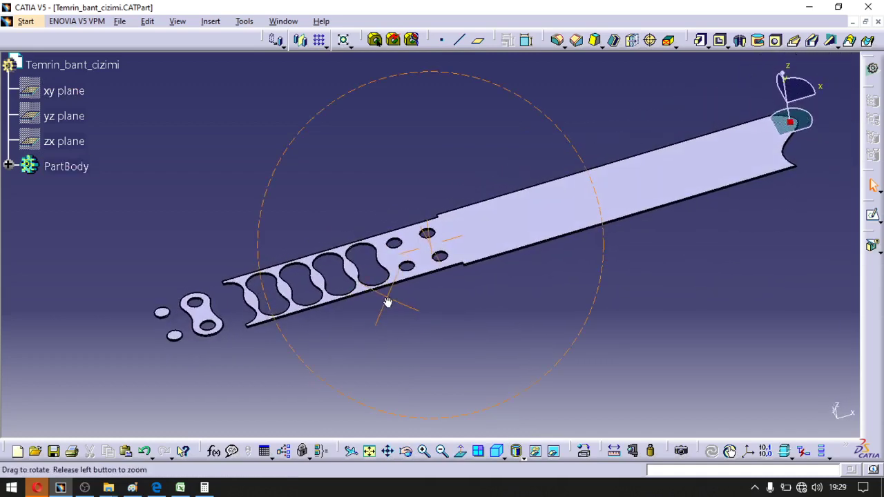
{"action": "key", "text": "F3"}
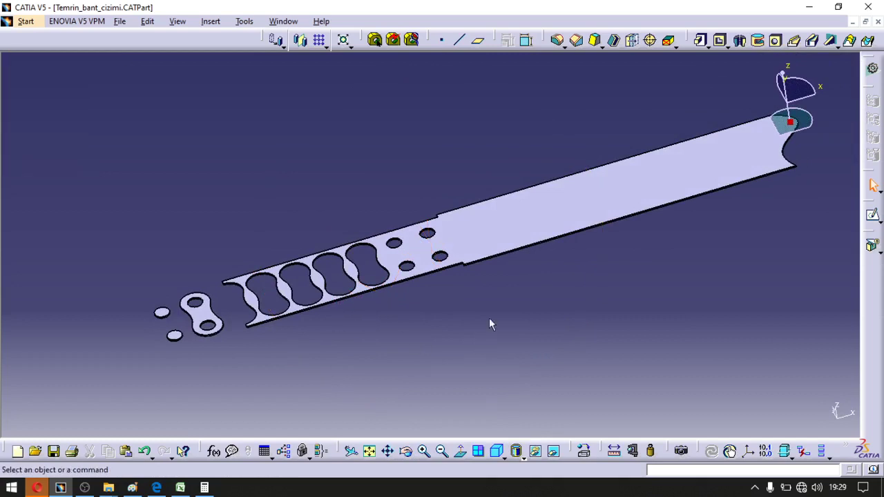
{"action": "left_click_drag", "start_coordinate": [489, 318], "coordinate": [469, 322]}
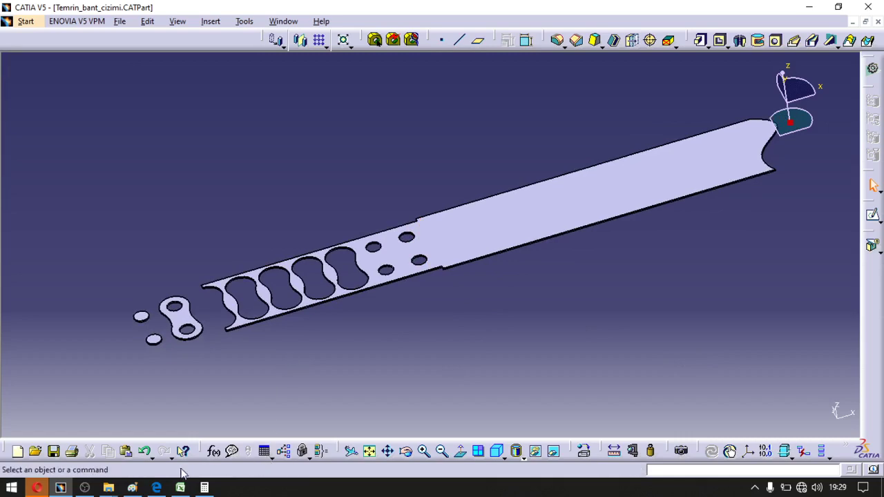
- Paste the strip screenshot into Paint, cut out the strip region, and return to Excel
{"action": "left_click", "coordinate": [134, 489]}
{"action": "right_click", "coordinate": [288, 182]}
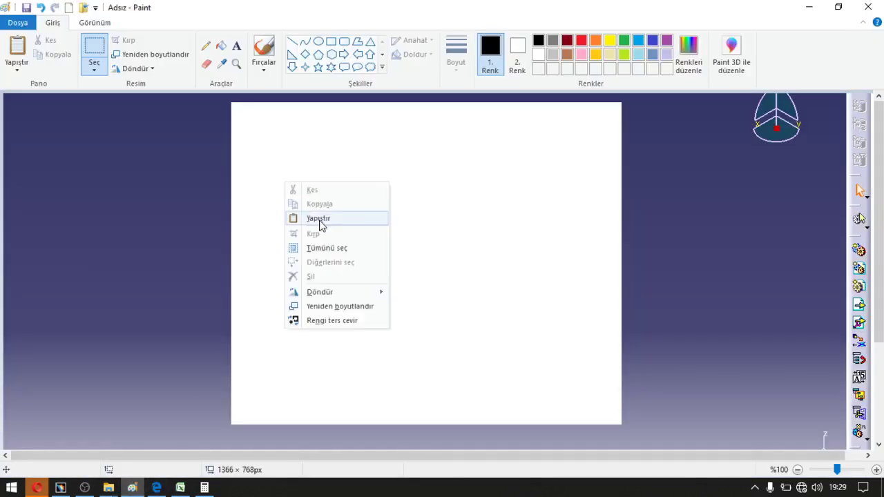
{"action": "left_click", "coordinate": [316, 219]}
{"action": "left_click_drag", "start_coordinate": [430, 265], "coordinate": [375, 196]}
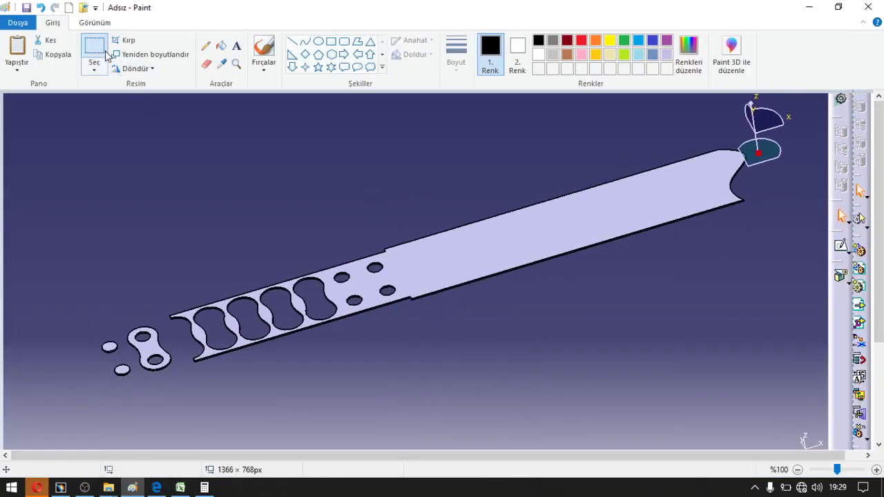
{"action": "left_click_drag", "start_coordinate": [90, 389], "coordinate": [465, 288]}
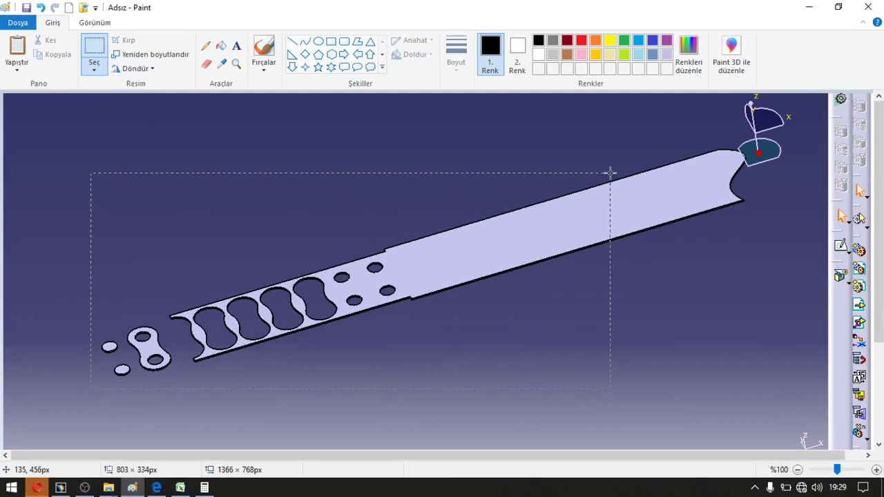
{"action": "right_click", "coordinate": [467, 207]}
{"action": "left_click", "coordinate": [485, 215]}
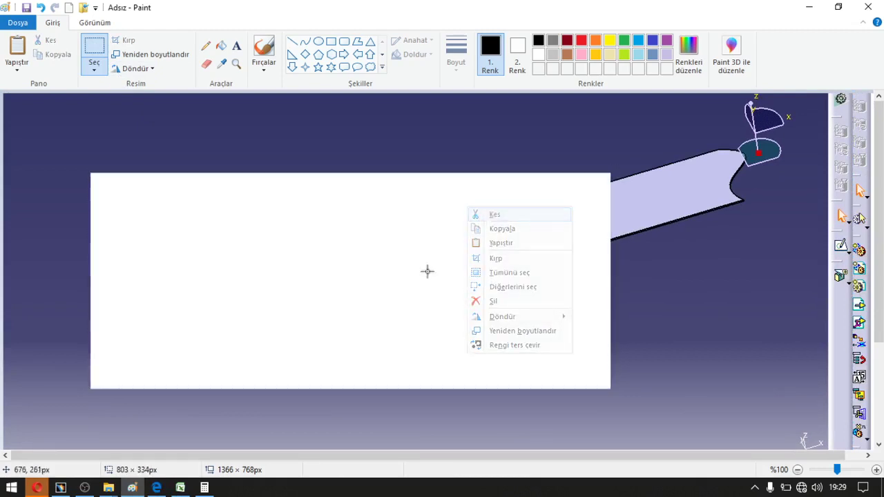
{"action": "left_click", "coordinate": [176, 490]}
- Paste the strip picture, shrink it and place it above the die assembly image
{"action": "right_click", "coordinate": [627, 172]}
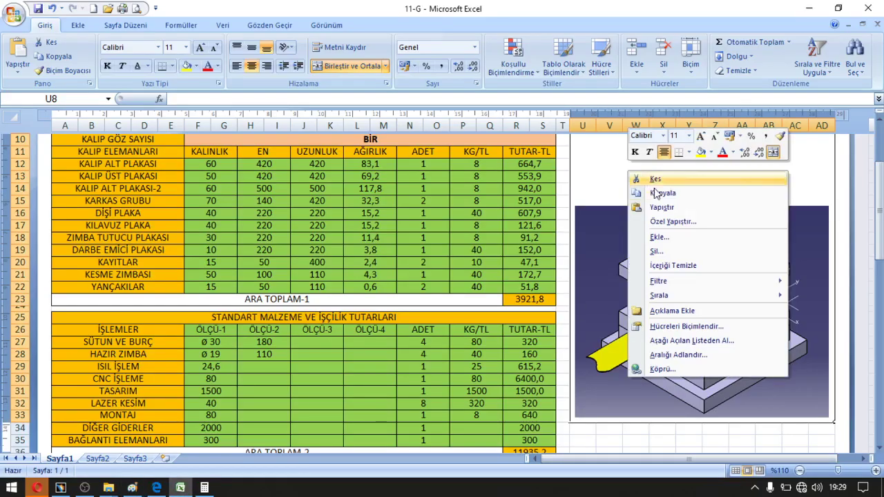
{"action": "left_click", "coordinate": [658, 207]}
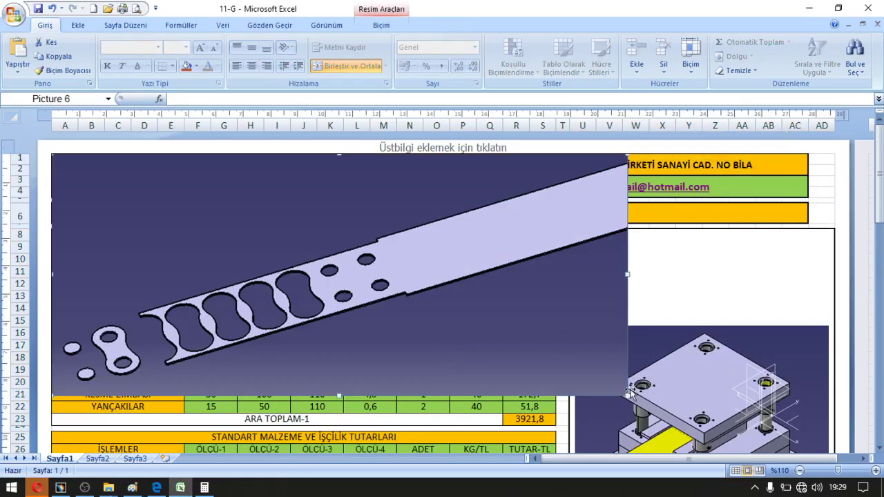
{"action": "left_click_drag", "start_coordinate": [626, 395], "coordinate": [275, 219]}
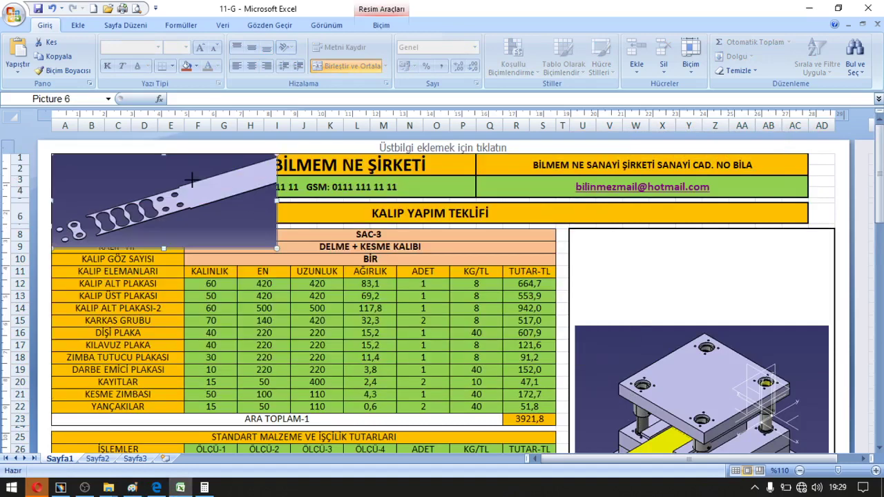
{"action": "left_click_drag", "start_coordinate": [192, 180], "coordinate": [746, 265]}
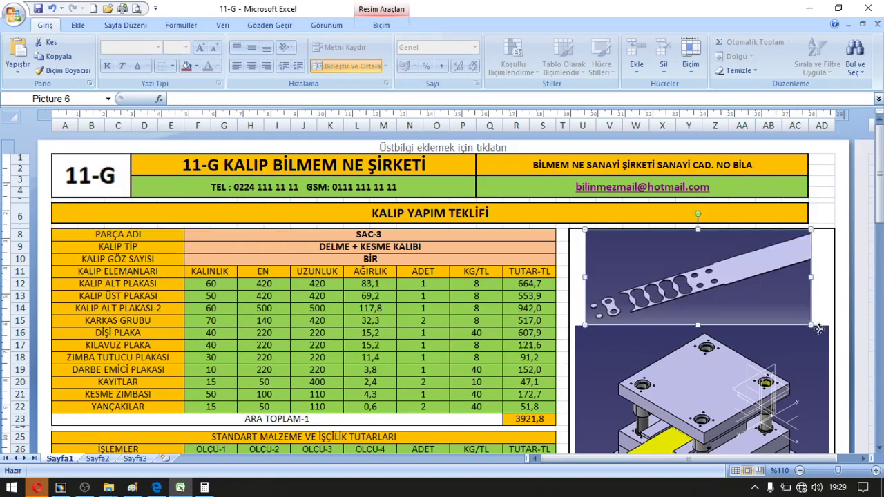
{"action": "left_click_drag", "start_coordinate": [811, 324], "coordinate": [771, 302]}
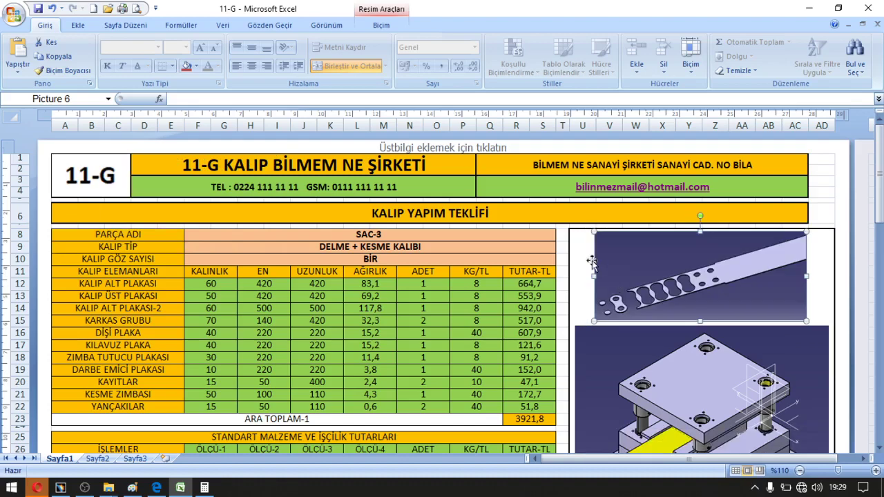
{"action": "left_click", "coordinate": [570, 321]}
{"action": "scroll", "coordinate": [560, 333], "scroll_direction": "down", "scroll_amount": 3}
{"action": "scroll", "coordinate": [559, 333], "scroll_direction": "down", "scroll_amount": 2}
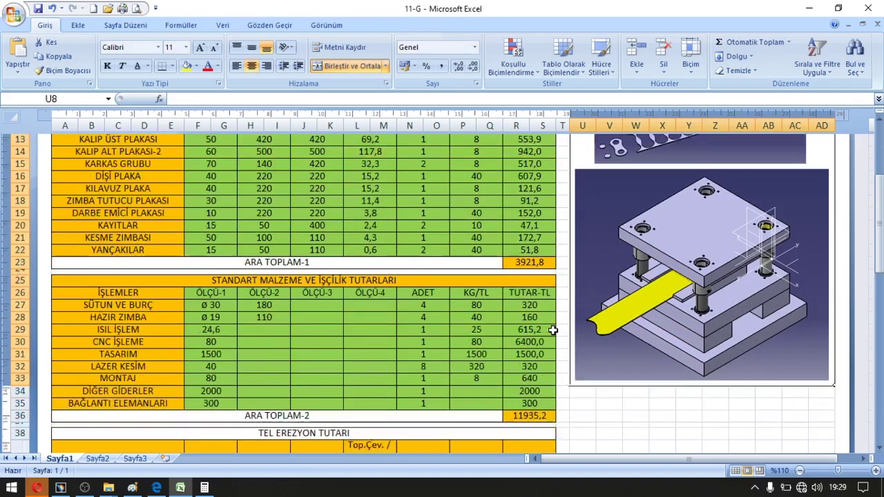
{"action": "scroll", "coordinate": [560, 332], "scroll_direction": "down", "scroll_amount": 2}
- Type the heading KALIP SET ÖLÇÜLERİ into the merged cells U35:AD35 below the pictures
{"action": "scroll", "coordinate": [559, 330], "scroll_direction": "down", "scroll_amount": 2}
{"action": "left_click", "coordinate": [636, 284]}
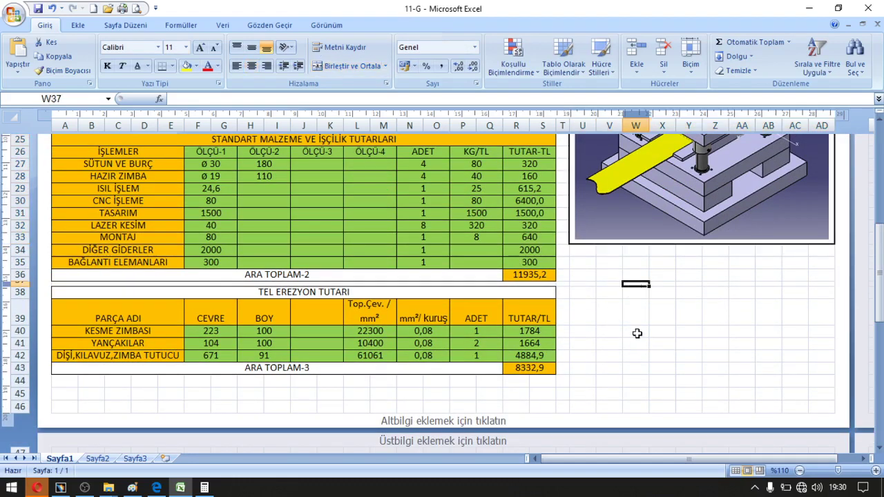
{"action": "left_click_drag", "start_coordinate": [588, 261], "coordinate": [816, 264]}
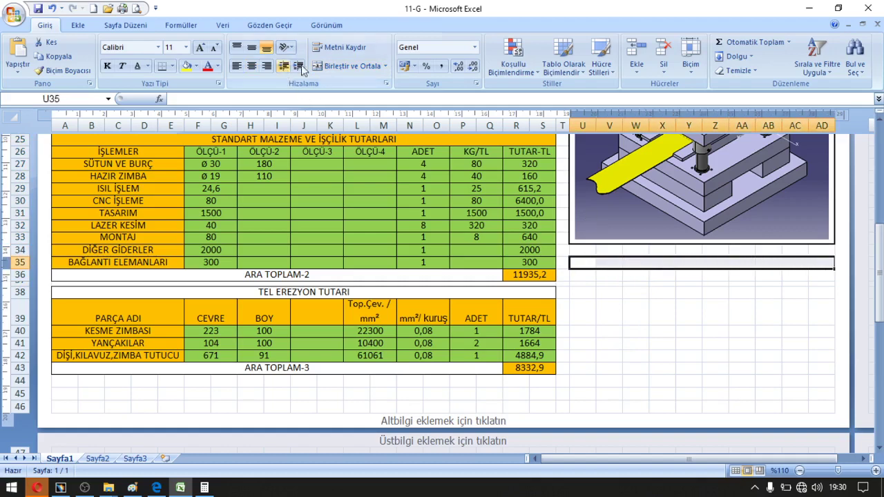
{"action": "double_click", "coordinate": [671, 263]}
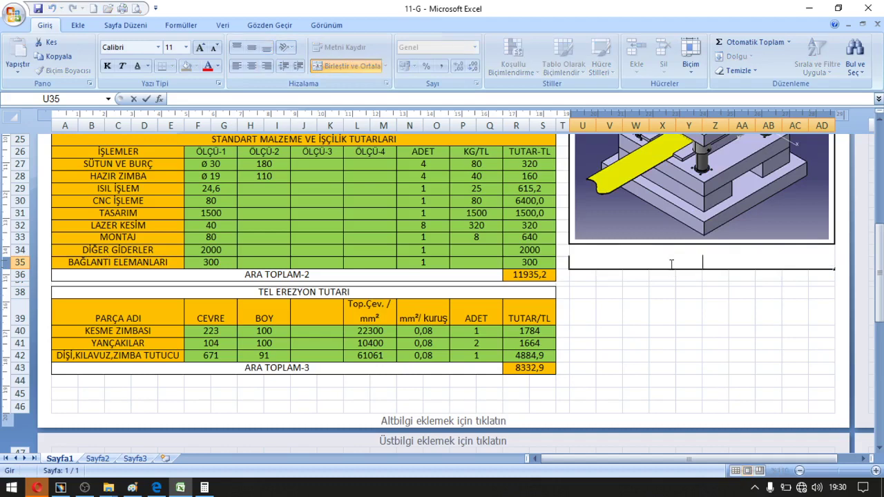
{"action": "type", "text": "KALIPSE"}
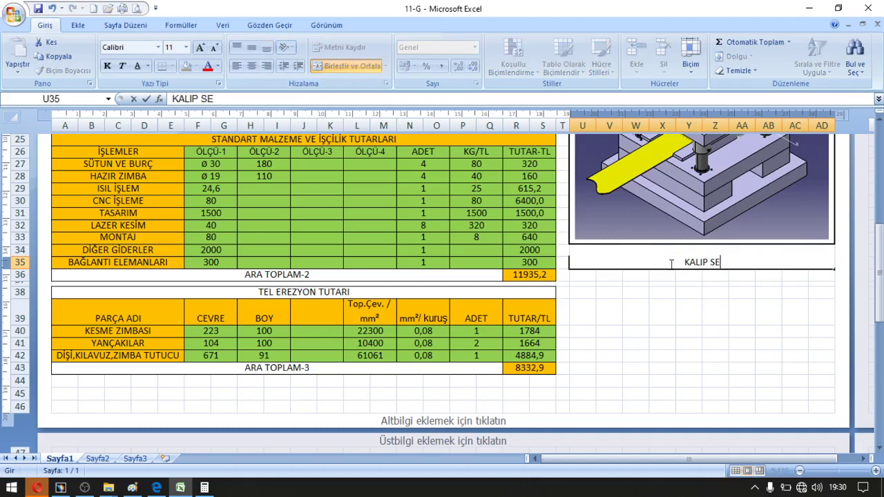
{"action": "type", "text": "T ÖLÇÜ"}
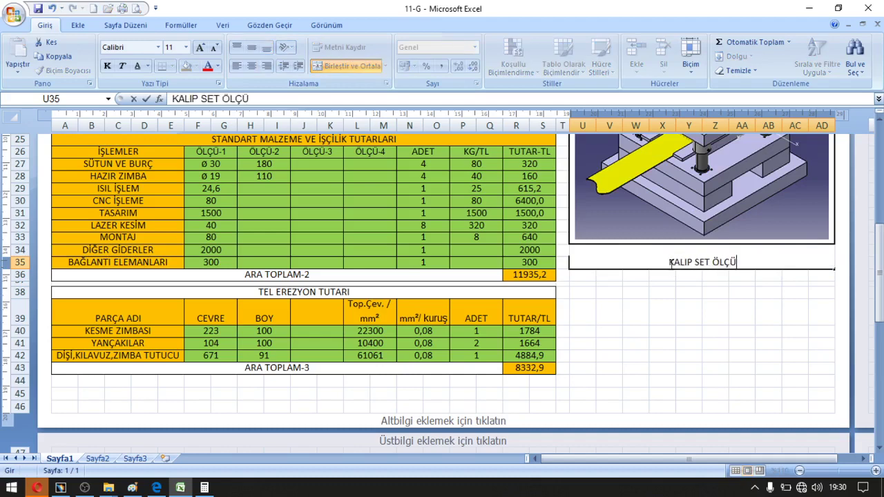
{"action": "type", "text": "LERİ"}
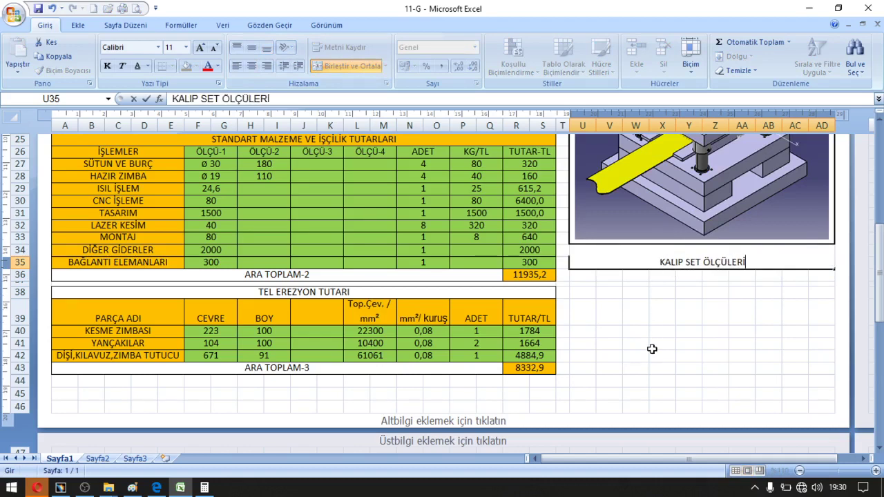
{"action": "left_click", "coordinate": [652, 345]}
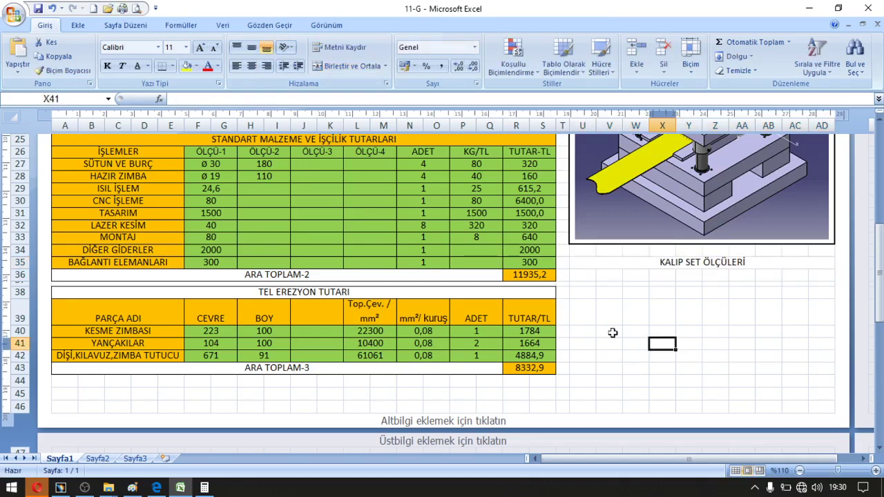
- Merge the three dimension slots and two narrow separator slots across rows 36–38
{"action": "mouse_move", "coordinate": [584, 277]}
{"action": "left_mouse_down"}
{"action": "mouse_move", "coordinate": [584, 293]}
{"action": "mouse_move", "coordinate": [602, 295]}
{"action": "left_mouse_up"}
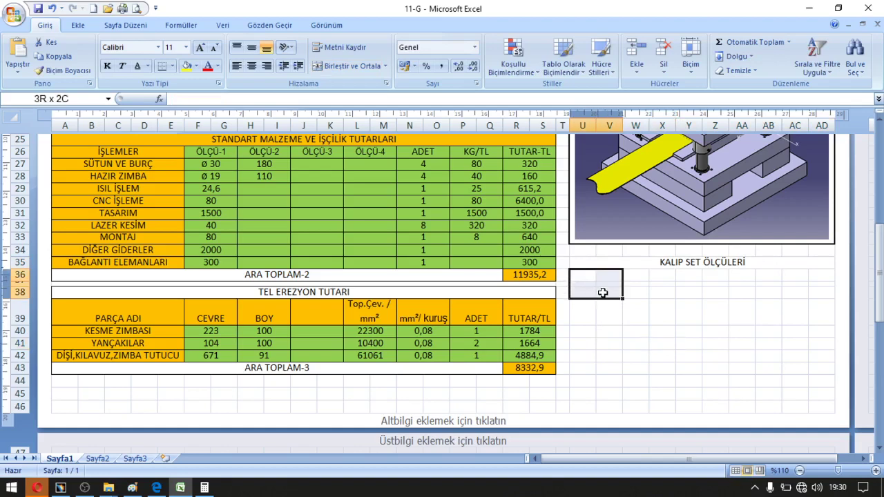
{"action": "left_click", "coordinate": [348, 66]}
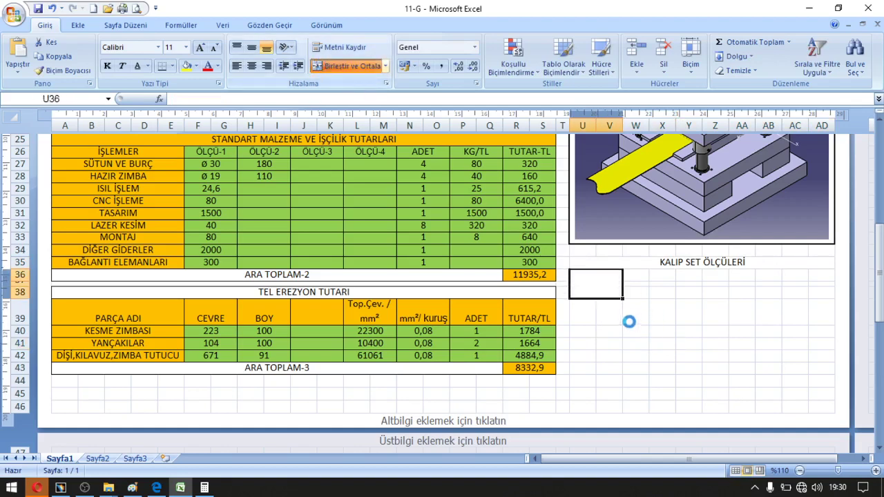
{"action": "left_click_drag", "start_coordinate": [659, 275], "coordinate": [691, 295]}
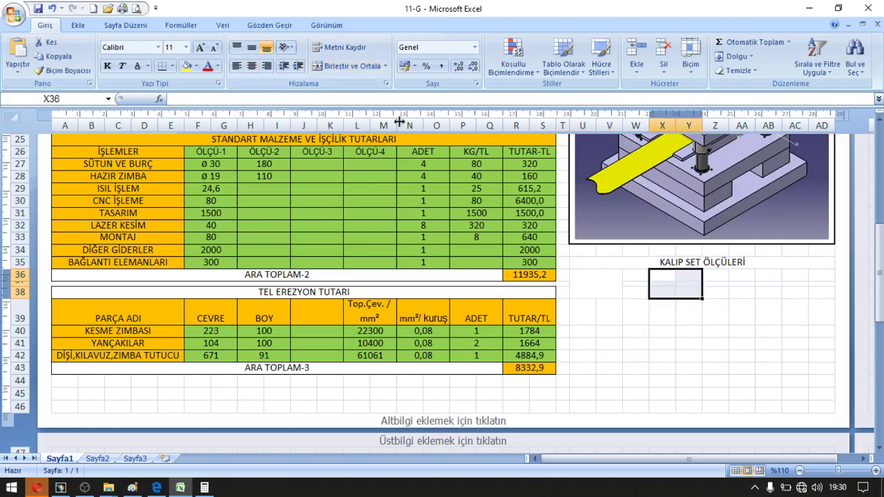
{"action": "left_click", "coordinate": [348, 66]}
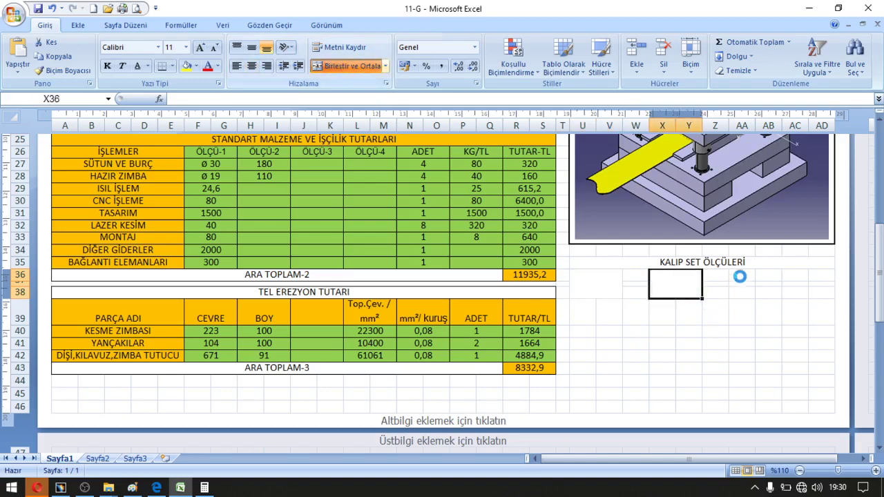
{"action": "left_click_drag", "start_coordinate": [740, 276], "coordinate": [777, 296]}
{"action": "left_click", "coordinate": [346, 66]}
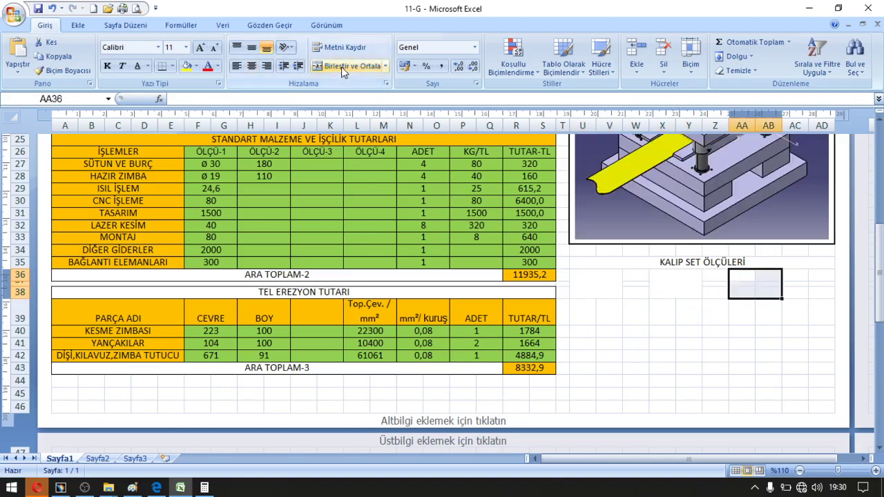
{"action": "left_click_drag", "start_coordinate": [706, 327], "coordinate": [712, 311]}
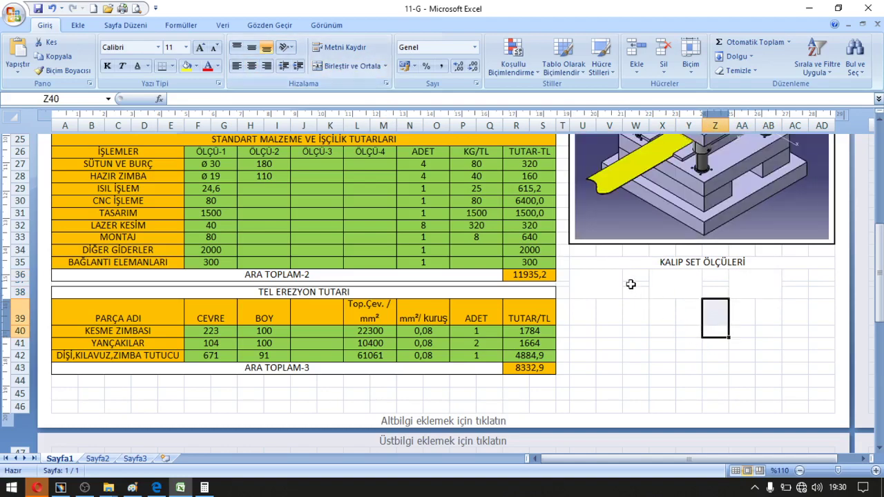
{"action": "left_click_drag", "start_coordinate": [630, 277], "coordinate": [632, 296]}
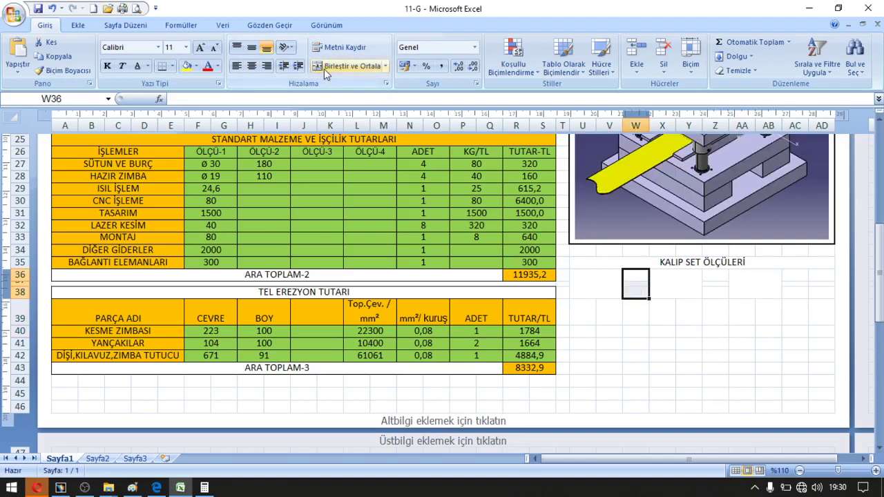
{"action": "left_click", "coordinate": [346, 66]}
{"action": "left_click_drag", "start_coordinate": [716, 276], "coordinate": [706, 295]}
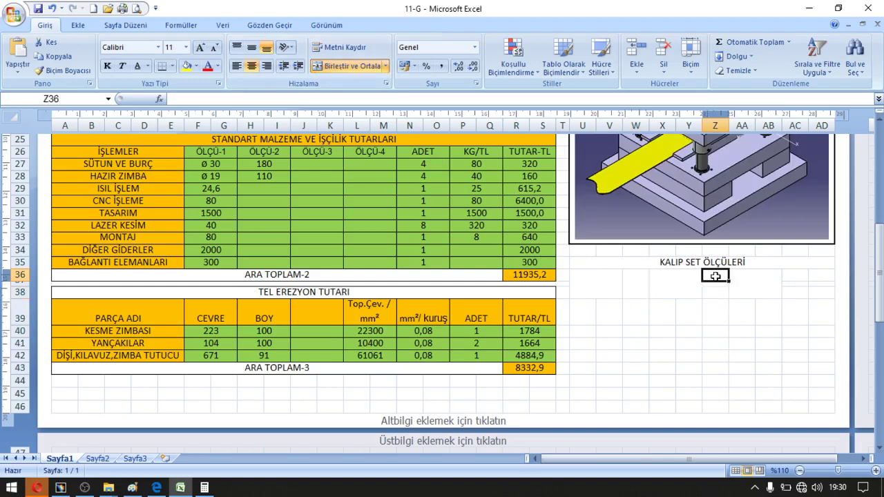
{"action": "left_click", "coordinate": [346, 66]}
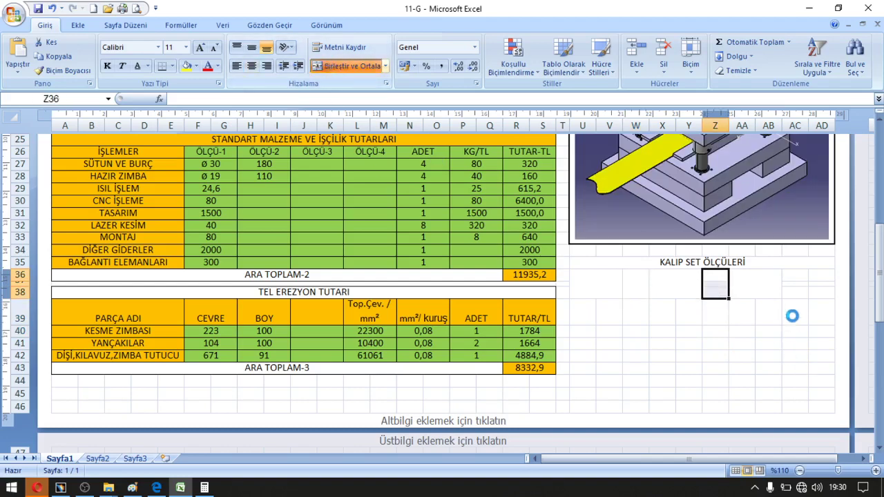
- Re-merge and centre the KALIP SET ÖLÇÜLERİ title across the box width
{"action": "left_click_drag", "start_coordinate": [593, 286], "coordinate": [758, 290]}
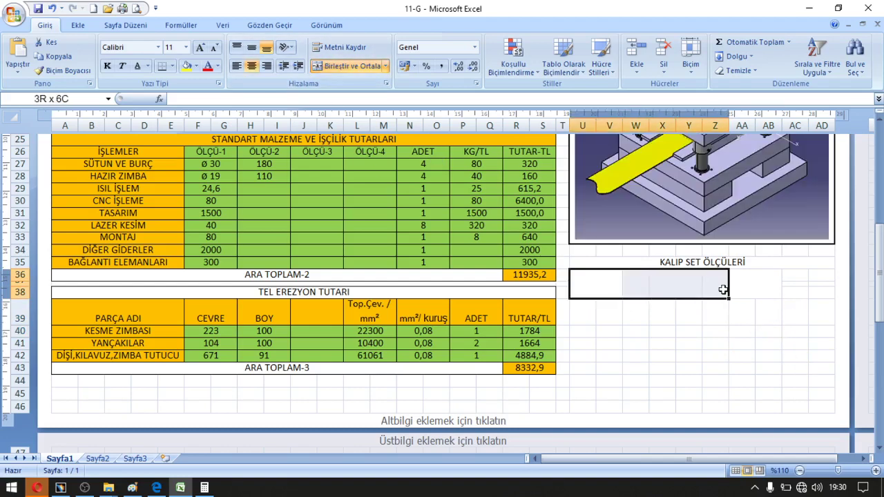
{"action": "left_click", "coordinate": [776, 313]}
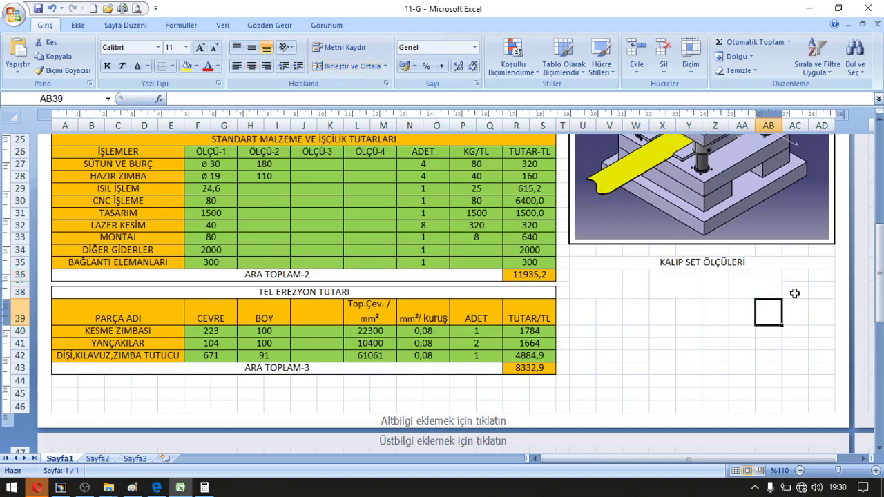
{"action": "left_click_drag", "start_coordinate": [589, 282], "coordinate": [760, 280]}
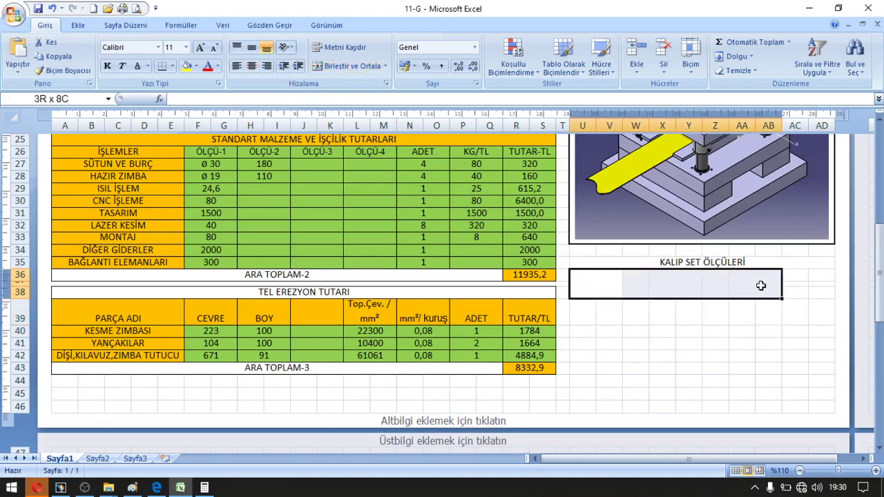
{"action": "left_click", "coordinate": [740, 265]}
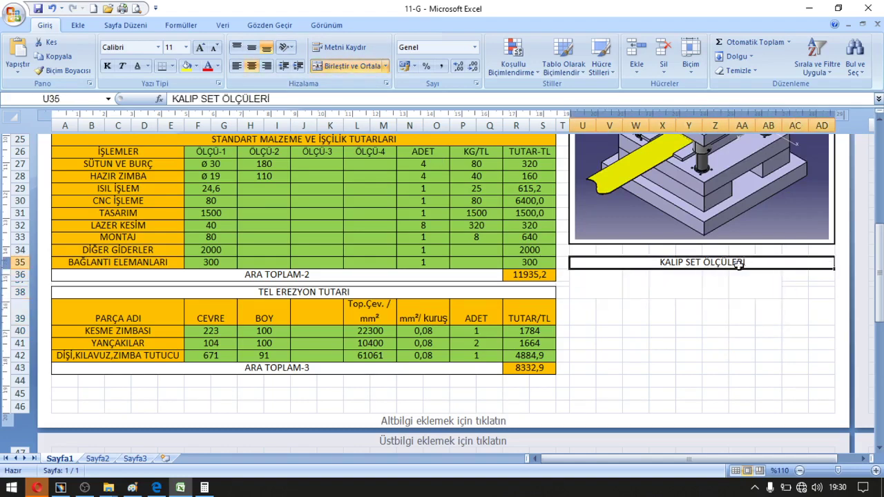
{"action": "left_click", "coordinate": [325, 65]}
{"action": "left_click_drag", "start_coordinate": [581, 262], "coordinate": [774, 265]}
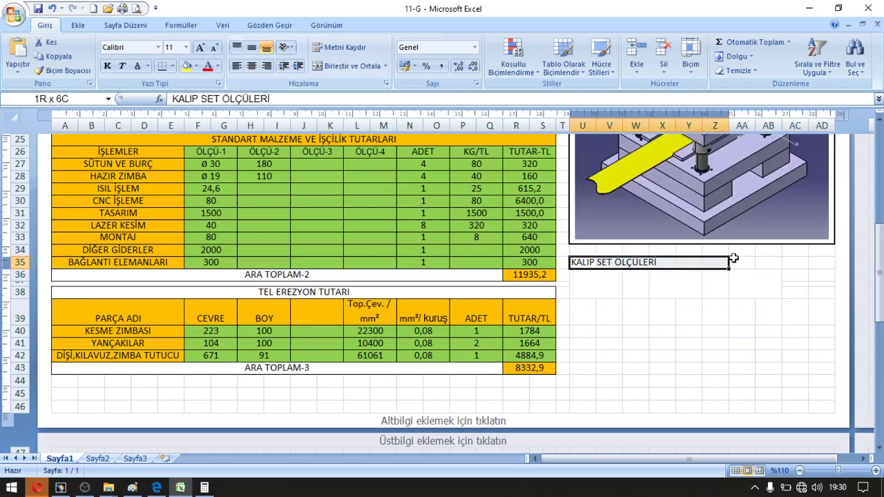
{"action": "left_click", "coordinate": [320, 65]}
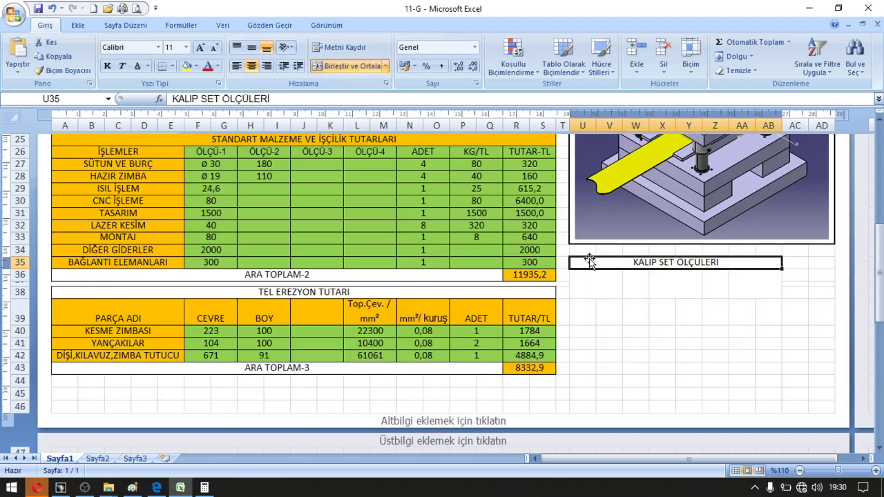
- Set top, bottom and inside horizontal and vertical borders on the whole box
{"action": "left_click_drag", "start_coordinate": [590, 260], "coordinate": [657, 287]}
{"action": "right_click", "coordinate": [676, 289]}
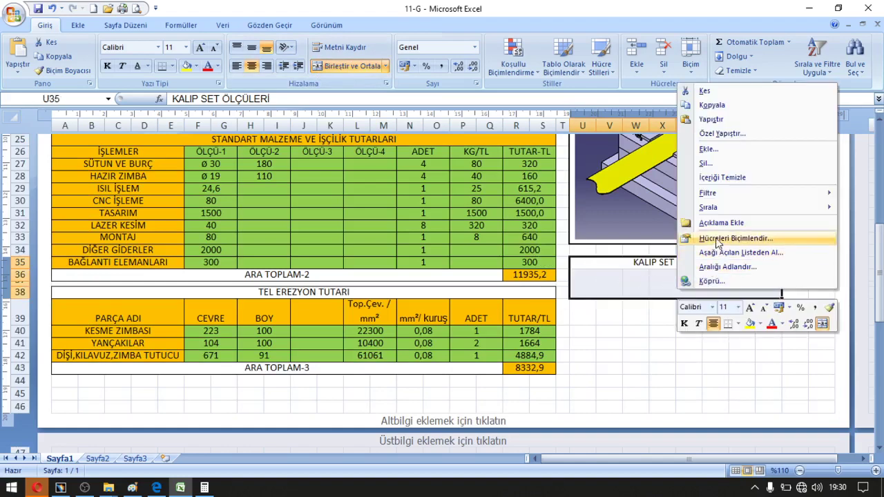
{"action": "left_click", "coordinate": [719, 239]}
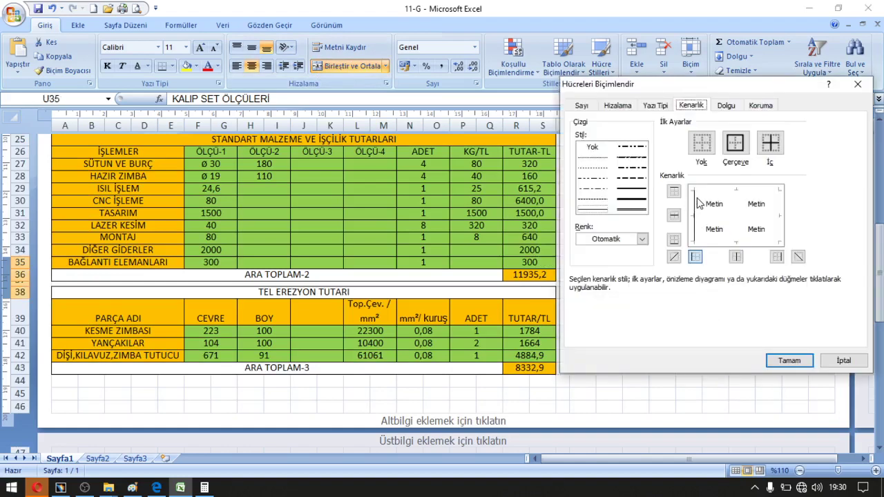
{"action": "left_click", "coordinate": [704, 191]}
{"action": "left_click", "coordinate": [710, 216]}
{"action": "left_click", "coordinate": [738, 212]}
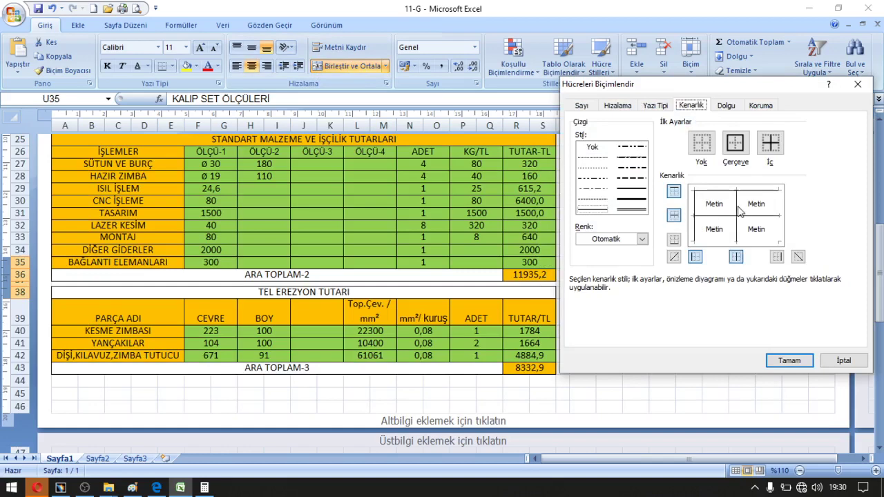
{"action": "left_click", "coordinate": [727, 244]}
- Apply the borders and type X into both narrow separator cells
{"action": "left_click", "coordinate": [789, 361]}
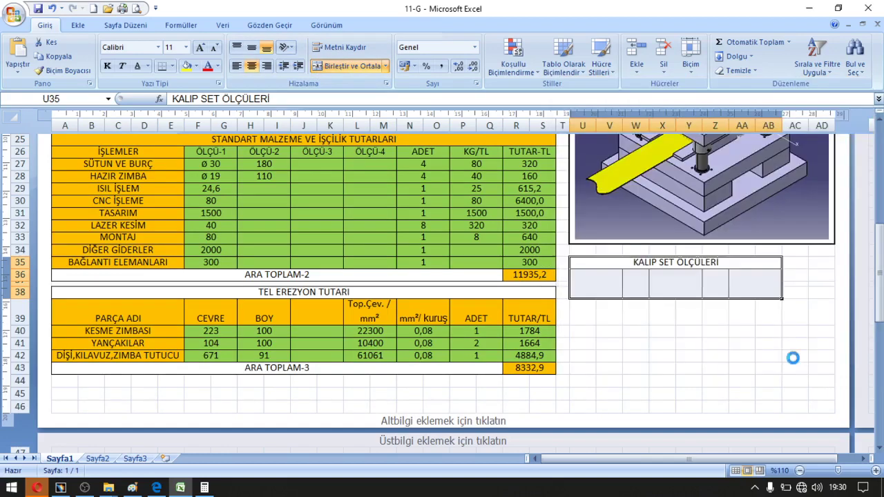
{"action": "left_click", "coordinate": [737, 379]}
{"action": "left_click", "coordinate": [622, 289]}
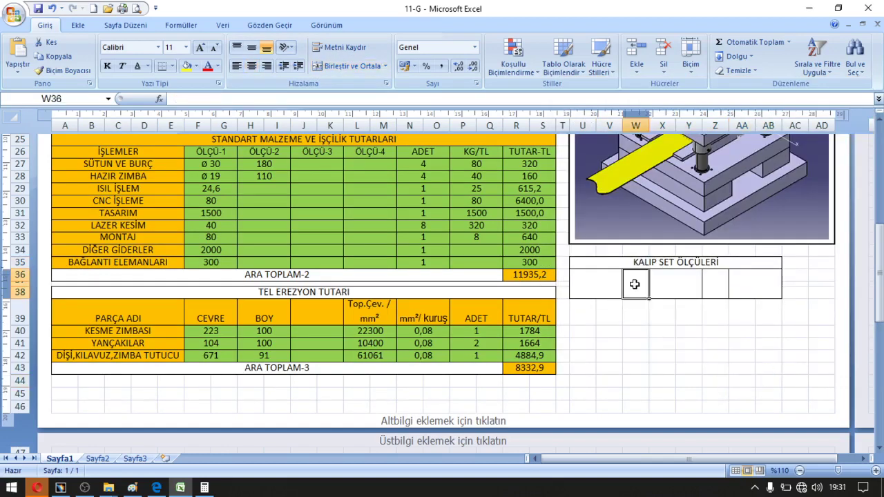
{"action": "type", "text": "X"}
{"action": "left_click", "coordinate": [719, 283]}
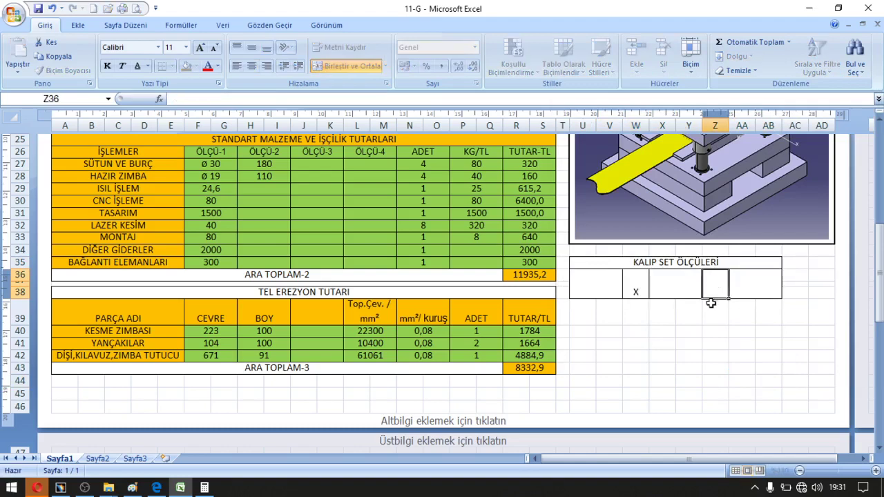
{"action": "type", "text": "X"}
{"action": "left_click", "coordinate": [684, 341]}
{"action": "left_click", "coordinate": [661, 360]}
- Middle-align the dimension row U36:AB36, then switch to CATIA V5
{"action": "left_click_drag", "start_coordinate": [642, 293], "coordinate": [715, 292]}
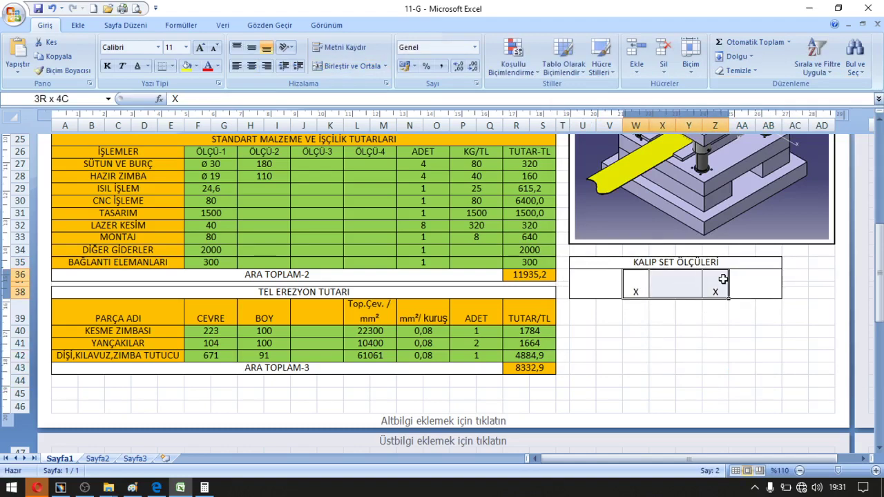
{"action": "left_click_drag", "start_coordinate": [595, 287], "coordinate": [753, 291]}
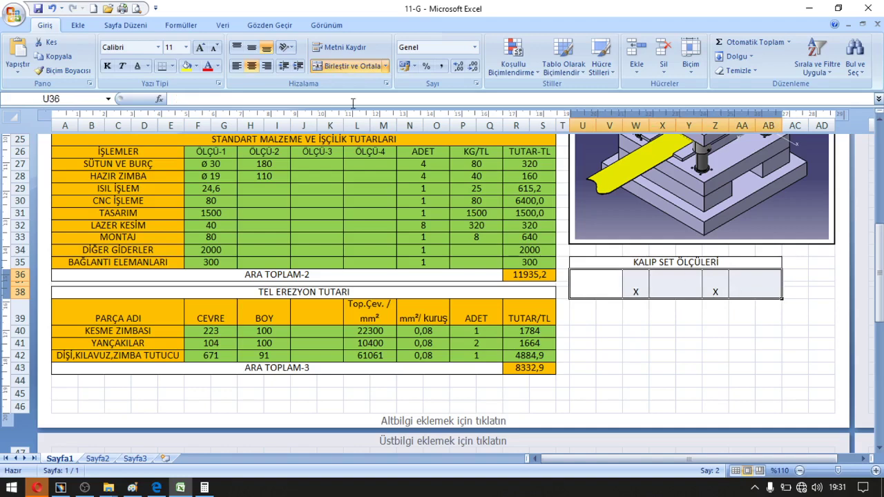
{"action": "left_click", "coordinate": [253, 46]}
{"action": "left_click", "coordinate": [661, 353]}
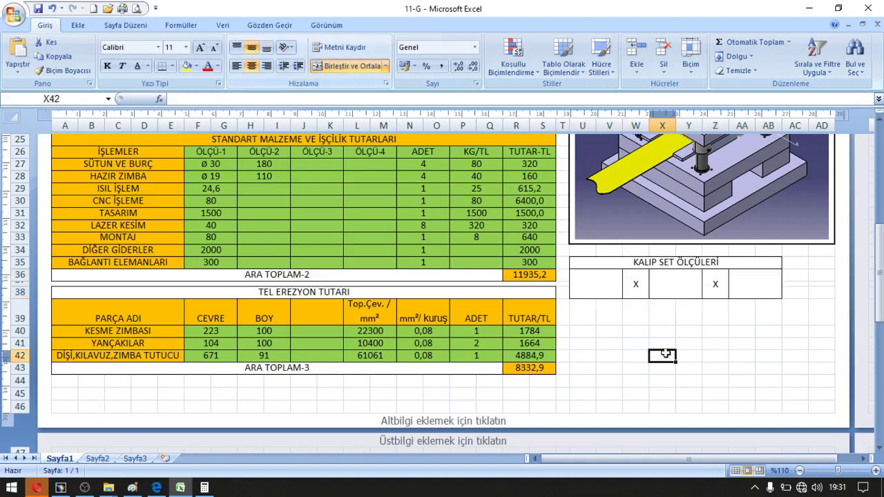
{"action": "left_click", "coordinate": [61, 488]}
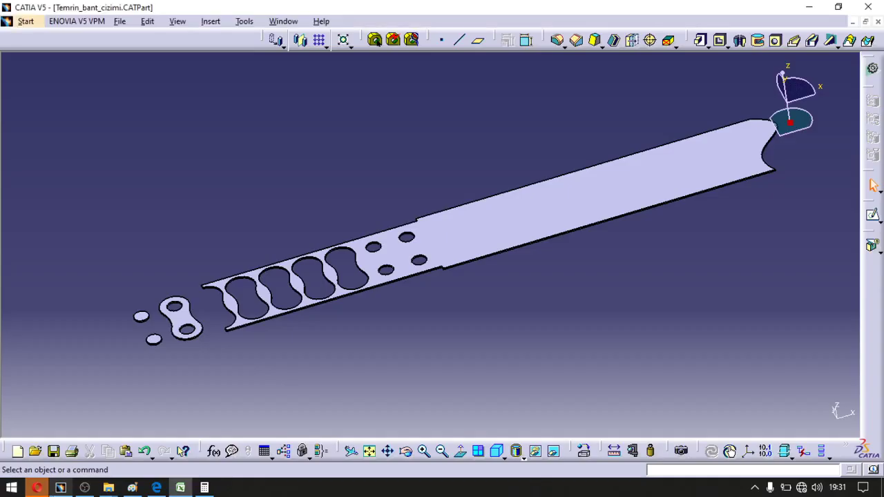
- Close the strip part without saving and measure the base plate edges: 476,5 mm and 474 mm
{"action": "left_click", "coordinate": [878, 22]}
{"action": "left_click", "coordinate": [454, 273]}
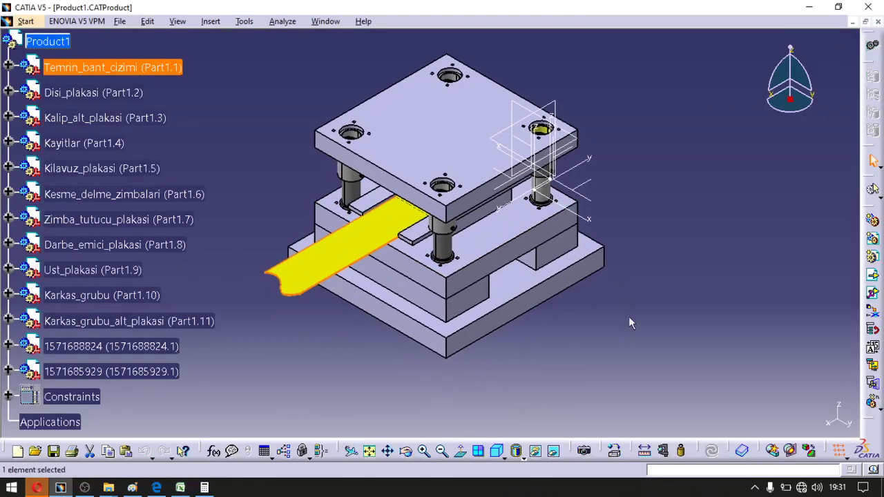
{"action": "left_click", "coordinate": [662, 450]}
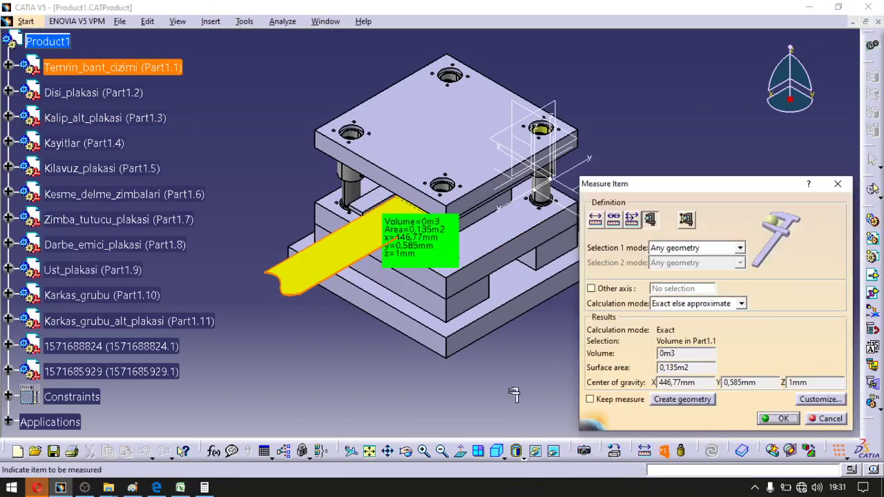
{"action": "left_click", "coordinate": [449, 340]}
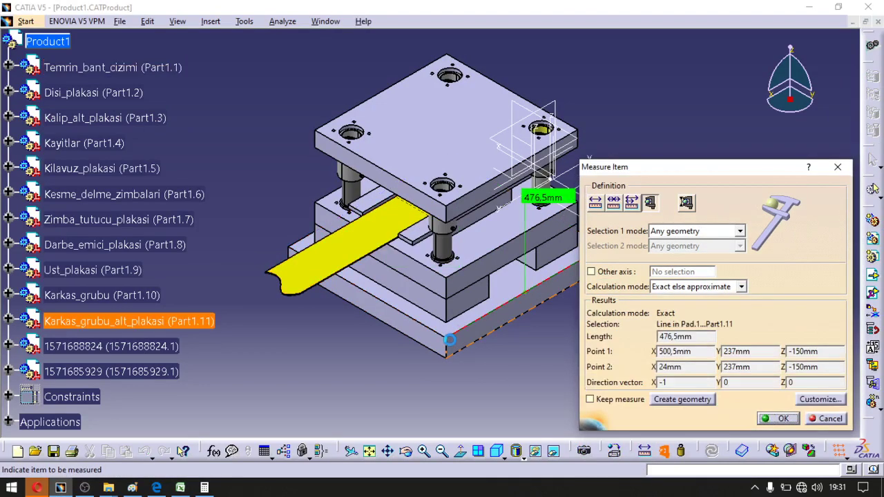
{"action": "left_click_drag", "start_coordinate": [449, 340], "coordinate": [392, 332]}
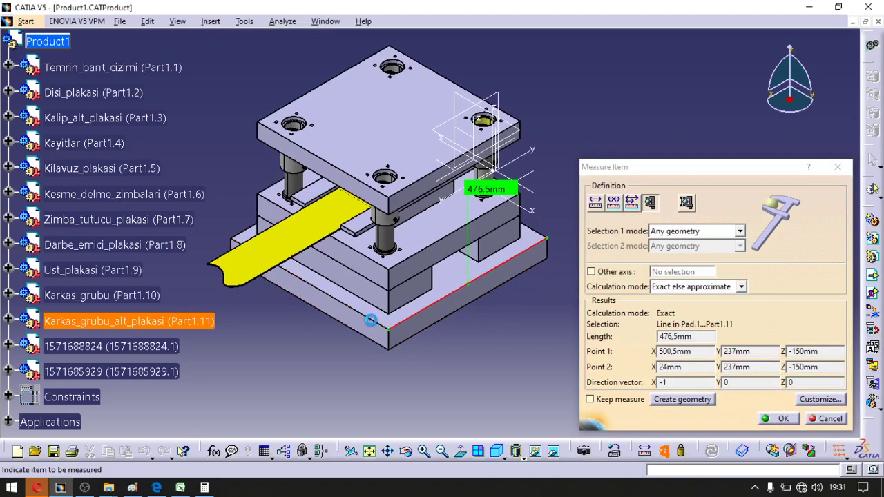
{"action": "left_click", "coordinate": [371, 319]}
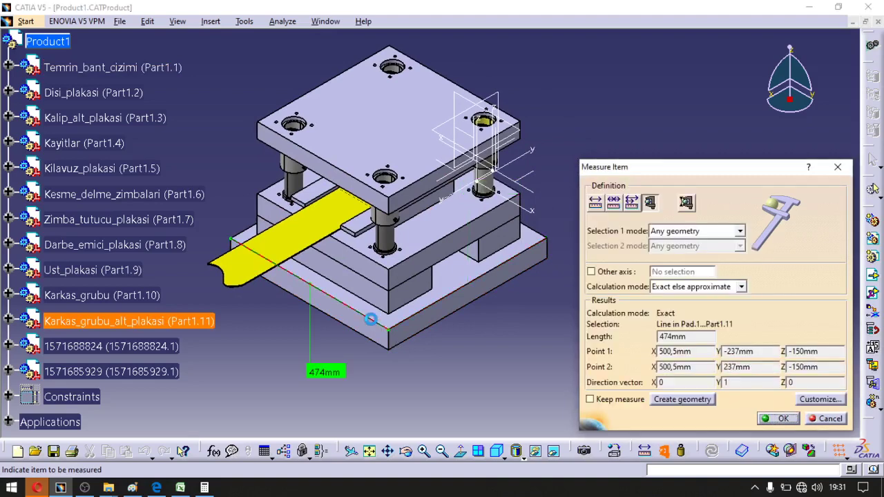
{"action": "left_click", "coordinate": [180, 488]}
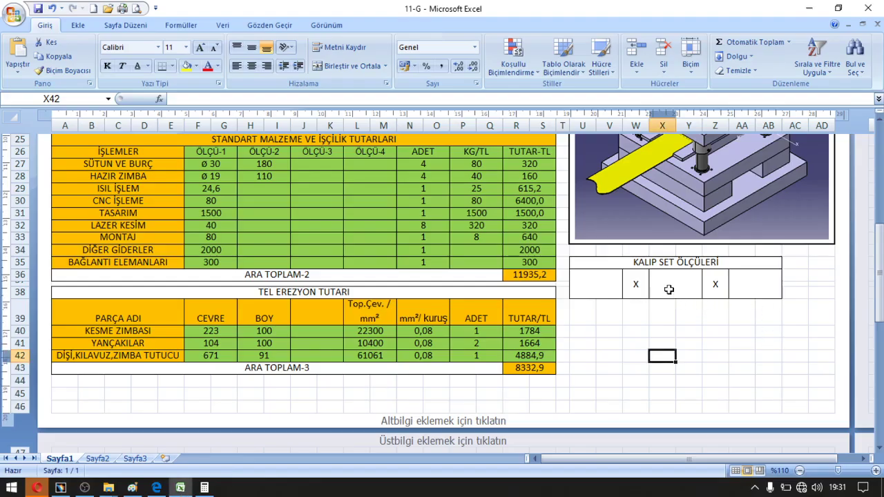
- Enter 474 and 476,5 as the middle and last KALIP SET ÖLÇÜLERİ dimensions
{"action": "left_click", "coordinate": [669, 289]}
{"action": "type", "text": "474"}
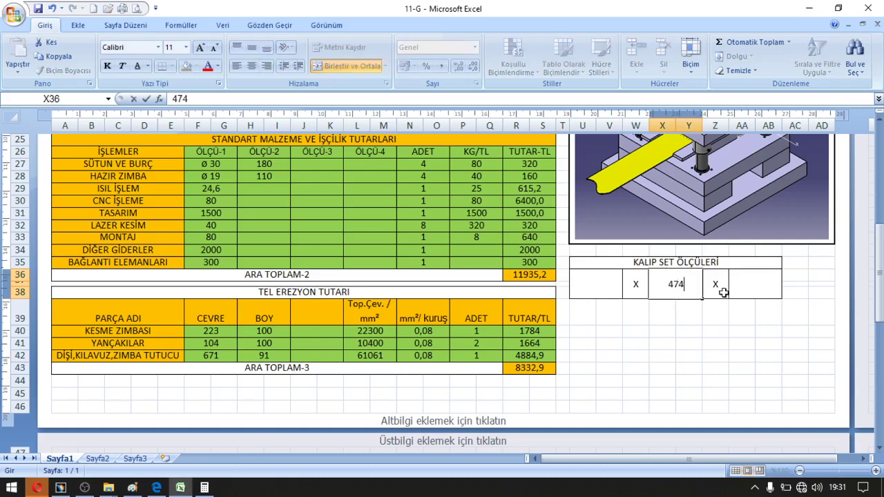
{"action": "left_click", "coordinate": [752, 287]}
{"action": "type", "text": "476,5"}
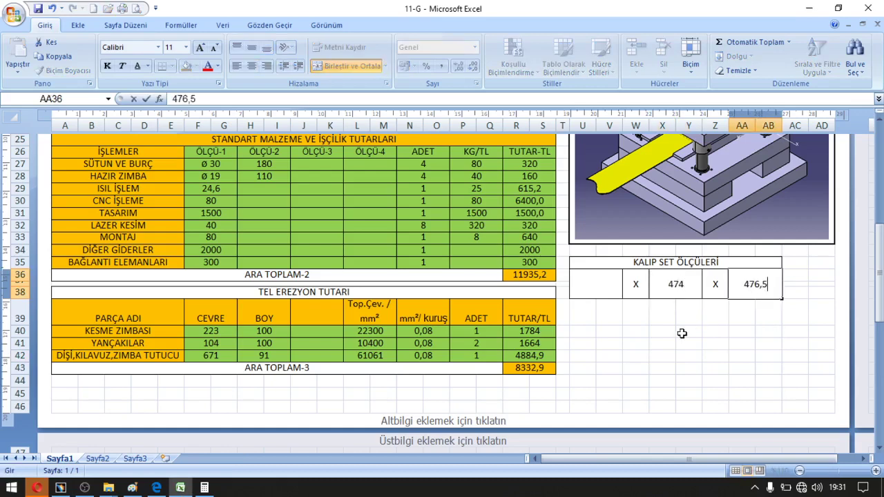
{"action": "left_click", "coordinate": [682, 334]}
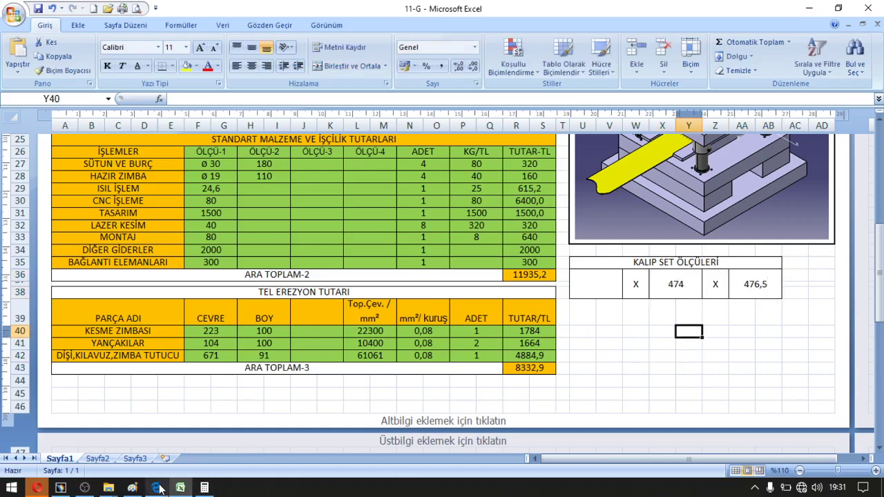
- In CATIA, measure the distance between two items to read the 356 mm die height
{"action": "left_click", "coordinate": [60, 488]}
{"action": "left_click", "coordinate": [595, 202]}
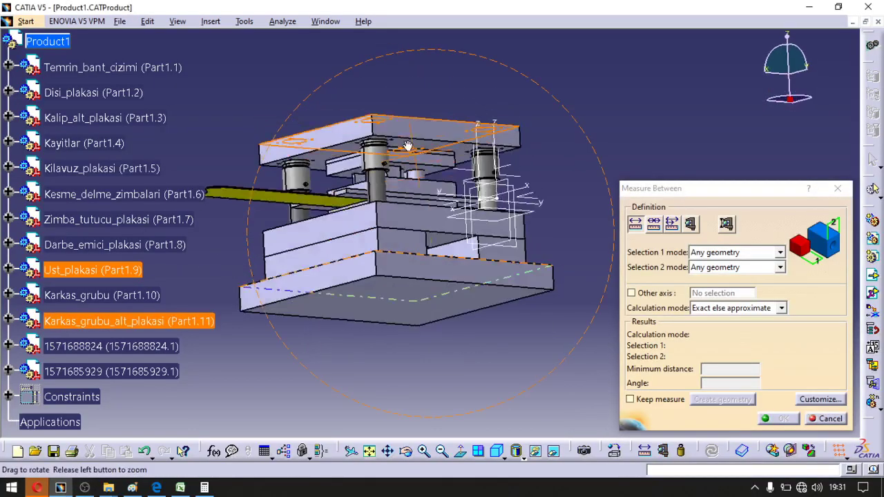
{"action": "left_click_drag", "start_coordinate": [436, 290], "coordinate": [420, 277]}
{"action": "left_click_drag", "start_coordinate": [388, 318], "coordinate": [399, 321]}
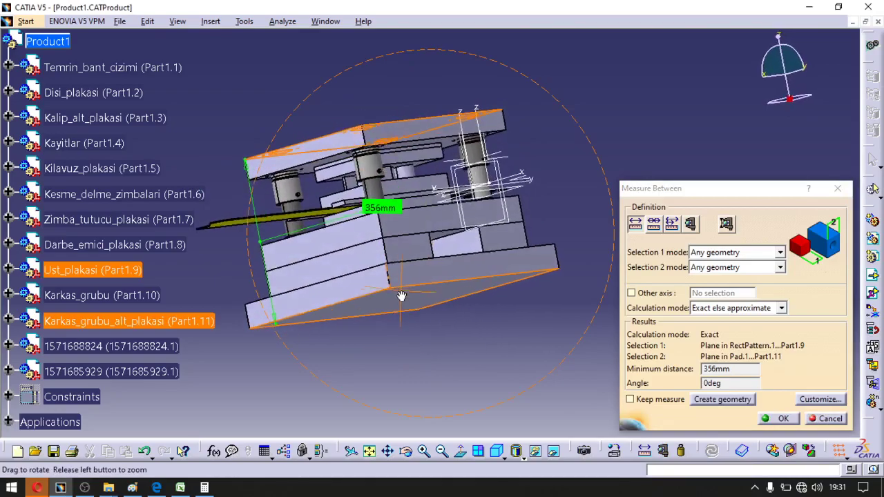
- Enter 356 in the first KALIP SET ÖLÇÜLERİ dimension cell
{"action": "left_click", "coordinate": [191, 482]}
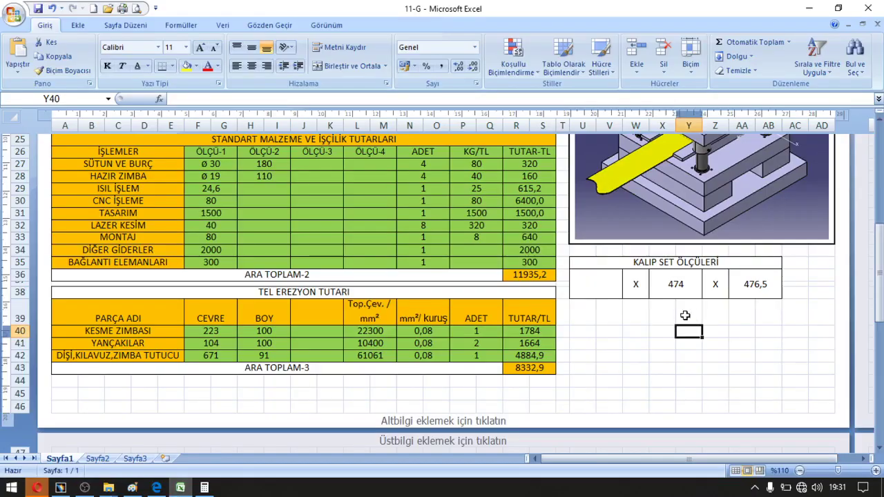
{"action": "left_click", "coordinate": [582, 287]}
{"action": "type", "text": "356"}
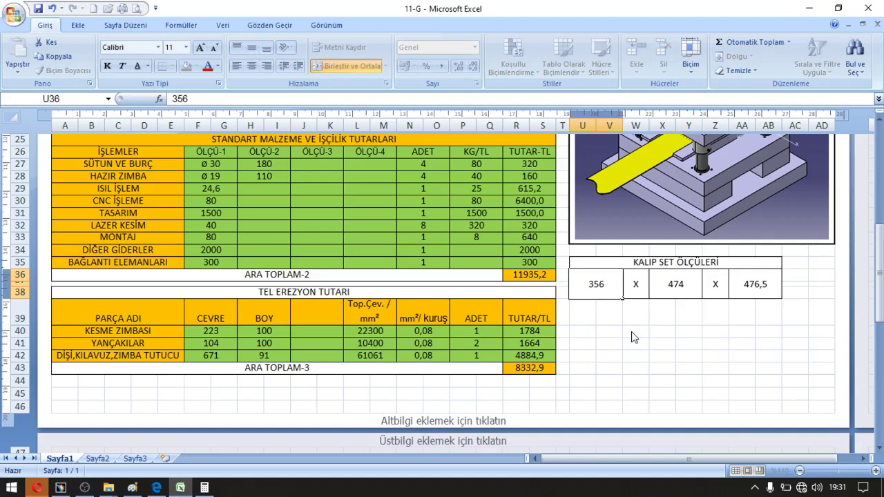
{"action": "left_click", "coordinate": [635, 333]}
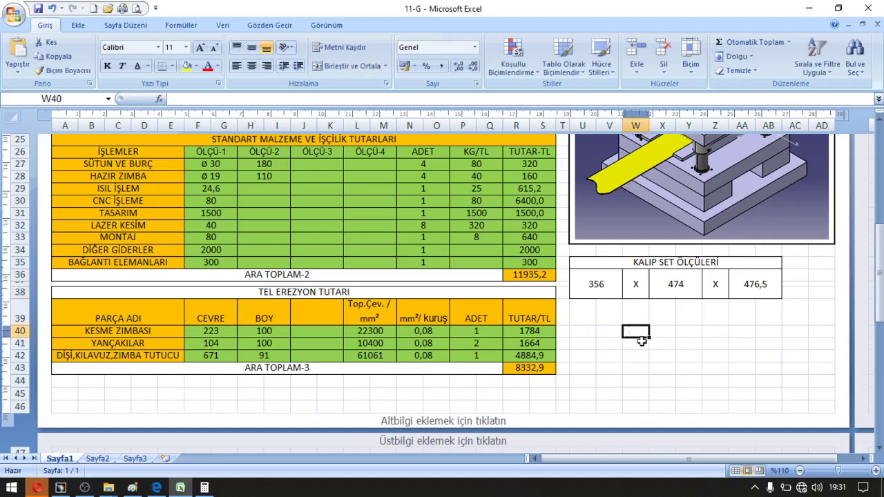
- Shrink row 44 into a thin spacer row below ARA TOPLAM-3
{"action": "scroll", "coordinate": [624, 348], "scroll_direction": "down", "scroll_amount": 1}
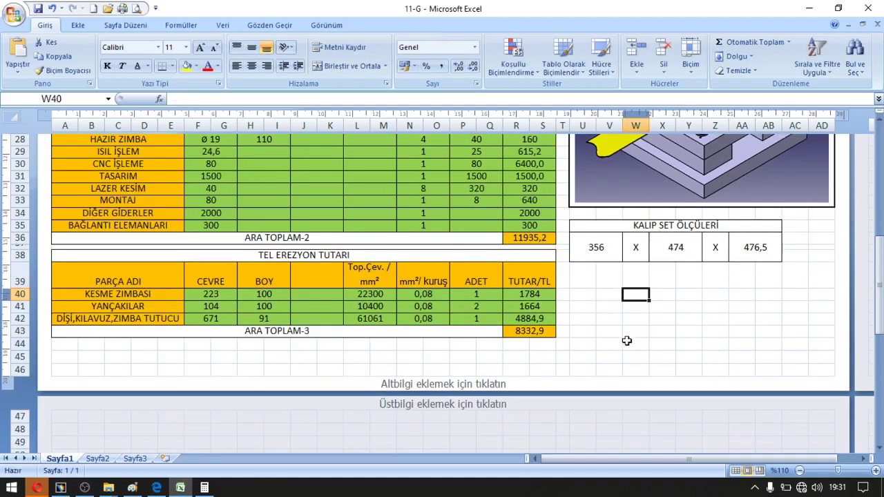
{"action": "scroll", "coordinate": [627, 340], "scroll_direction": "down", "scroll_amount": 1}
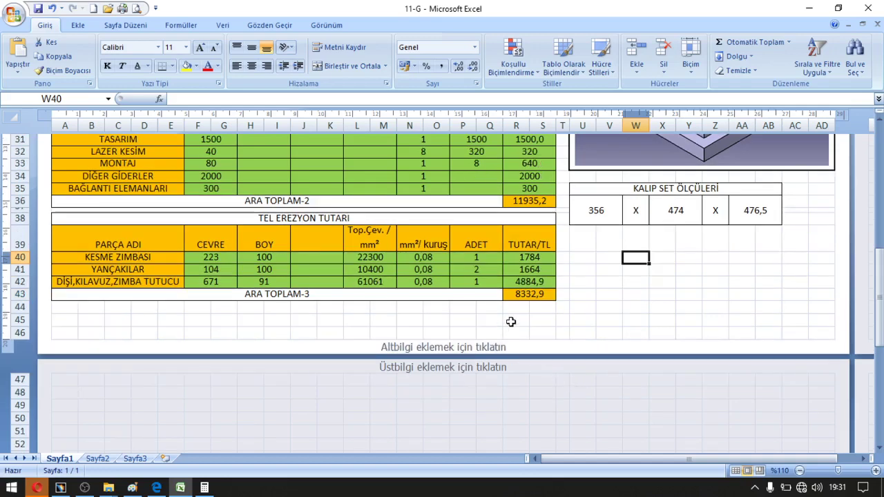
{"action": "left_click_drag", "start_coordinate": [23, 313], "coordinate": [23, 316]}
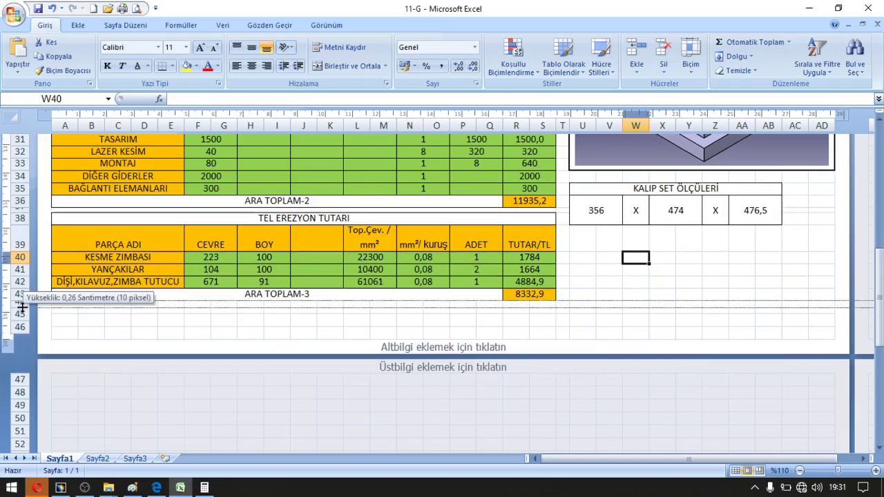
{"action": "left_click_drag", "start_coordinate": [221, 349], "coordinate": [235, 348]}
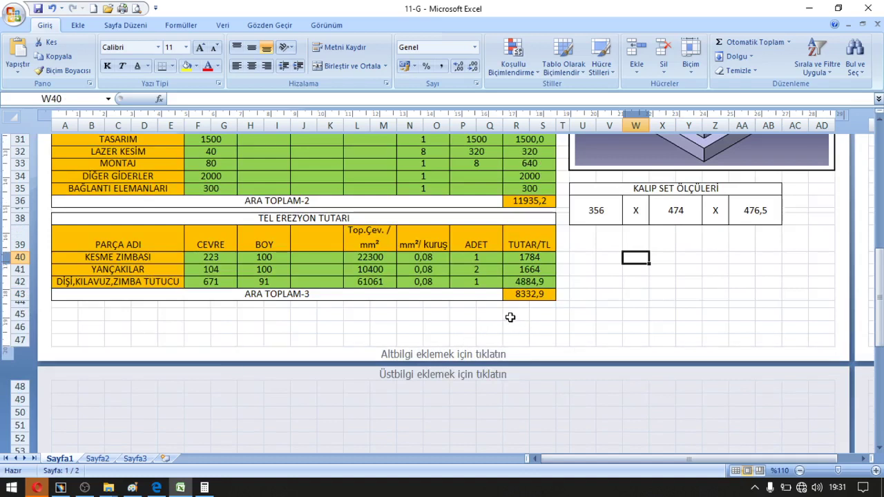
- Merge R45:S45 and A45:Q45, and label the merged row 45 'TOPLAM'
{"action": "left_click_drag", "start_coordinate": [510, 317], "coordinate": [538, 316]}
{"action": "left_click", "coordinate": [348, 65]}
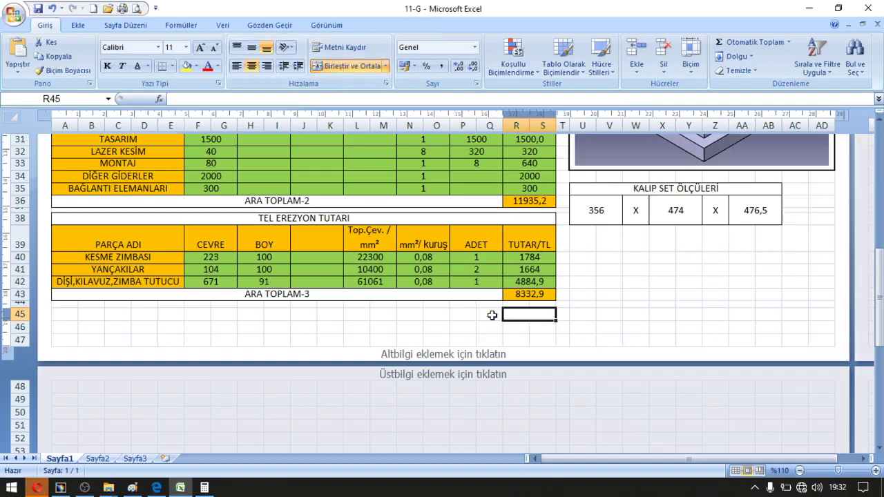
{"action": "left_click_drag", "start_coordinate": [492, 315], "coordinate": [79, 313]}
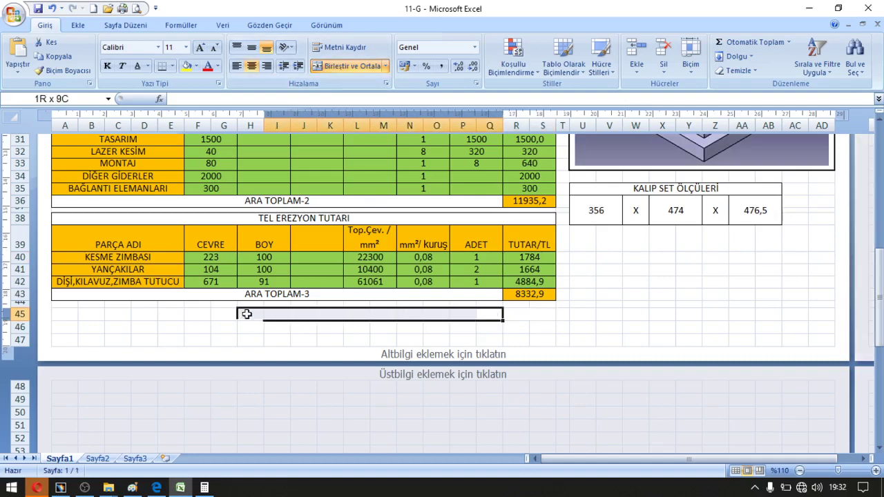
{"action": "left_click", "coordinate": [326, 68]}
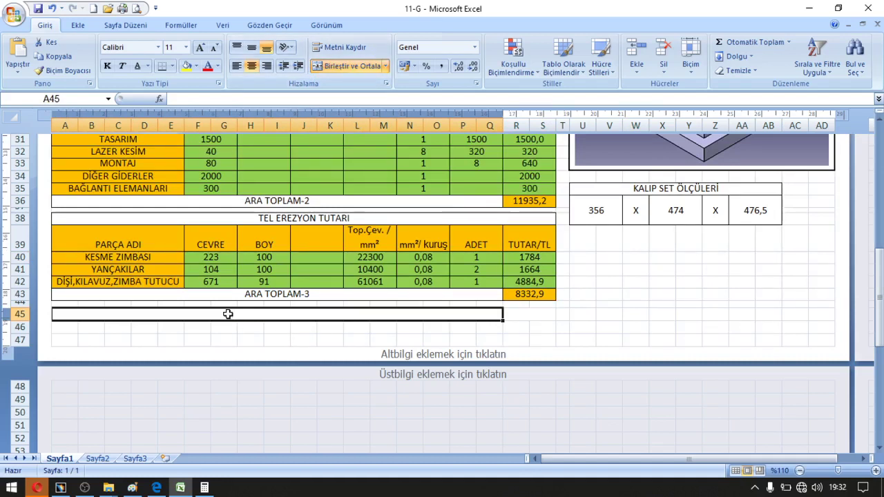
{"action": "type", "text": "TOPLAM"}
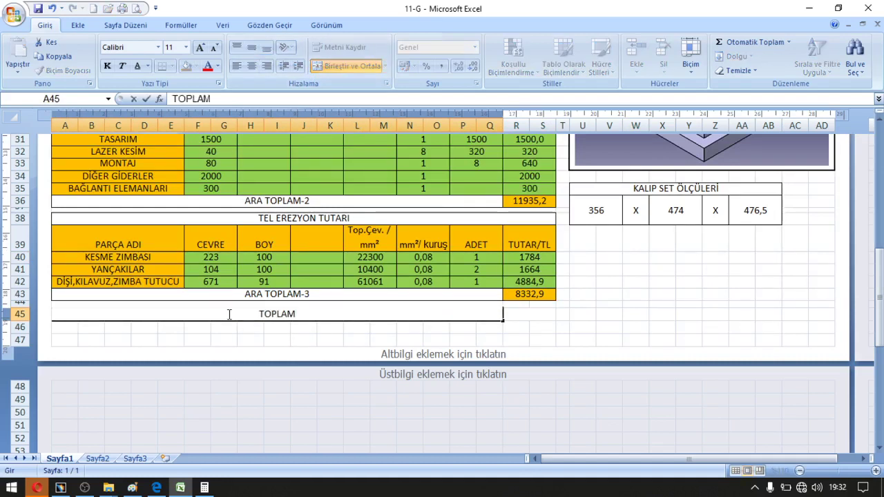
{"action": "left_click", "coordinate": [644, 313]}
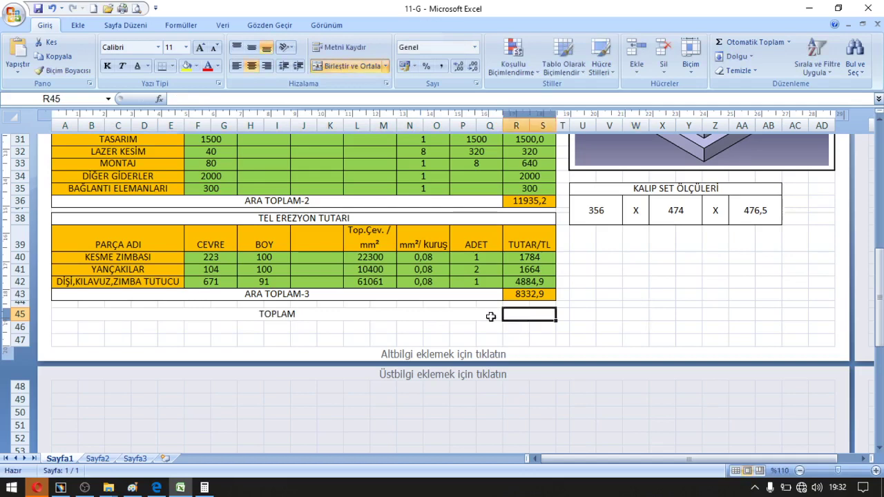
- Give the TOPLAM row A45:R45 bottom, left and top borders through Format Cells
{"action": "left_click_drag", "start_coordinate": [521, 317], "coordinate": [487, 316]}
{"action": "right_click", "coordinate": [520, 318]}
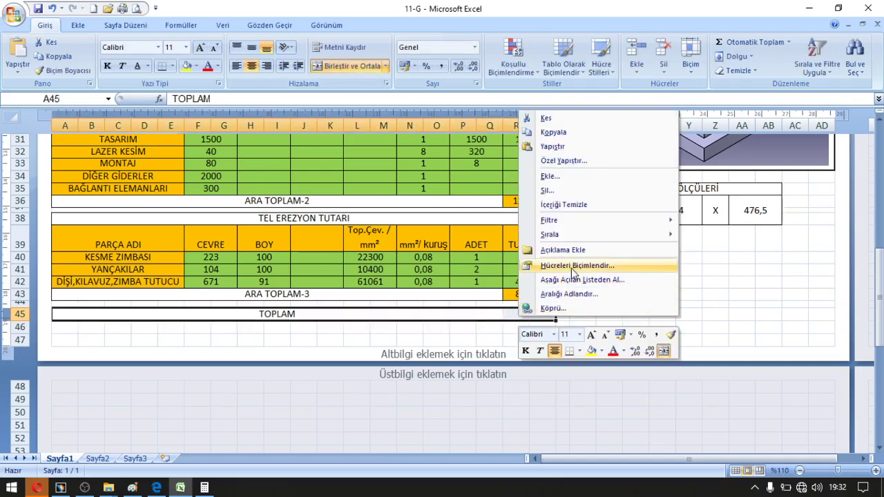
{"action": "left_click", "coordinate": [578, 265]}
{"action": "left_click", "coordinate": [554, 271]}
{"action": "left_click", "coordinate": [553, 266]}
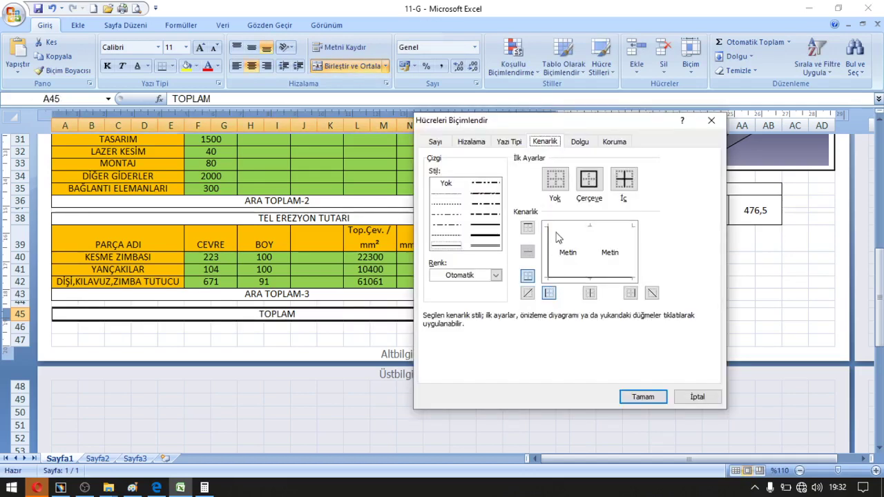
{"action": "left_click", "coordinate": [567, 228]}
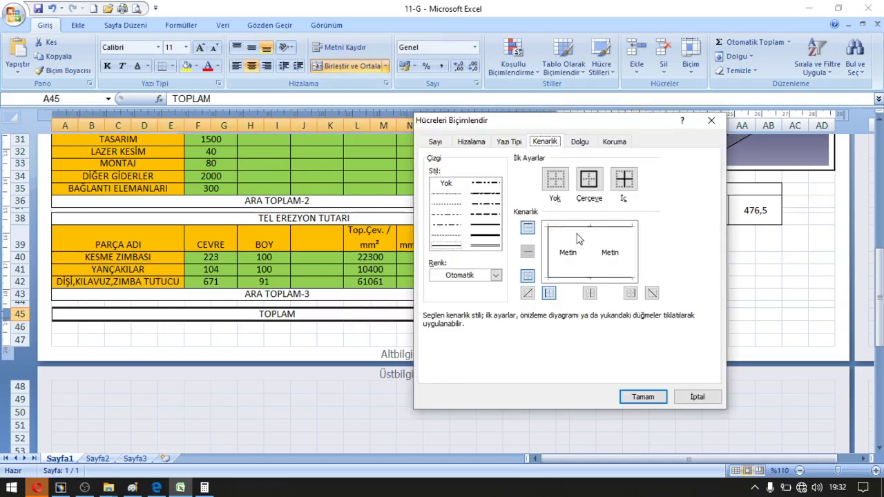
{"action": "left_click", "coordinate": [642, 397]}
{"action": "left_click", "coordinate": [520, 316]}
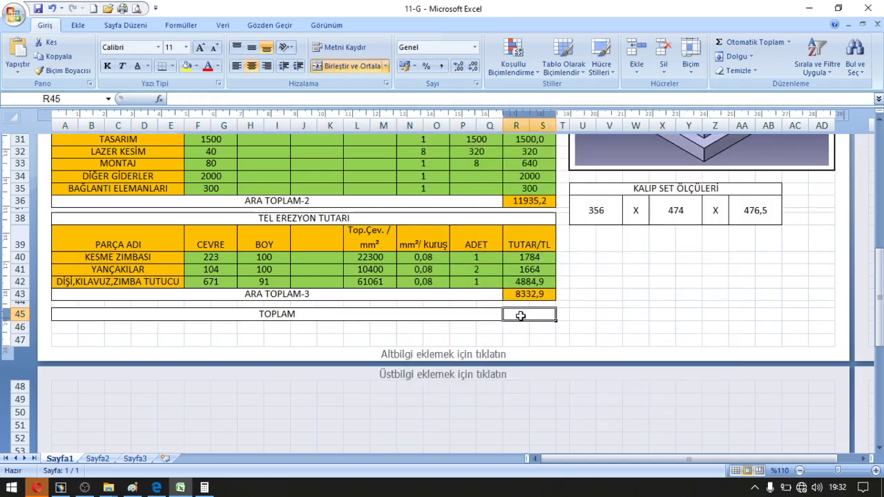
- Enter =R23+R36+R43 in R45 to total the three subtotals, giving 24189,9
{"action": "type", "text": "="}
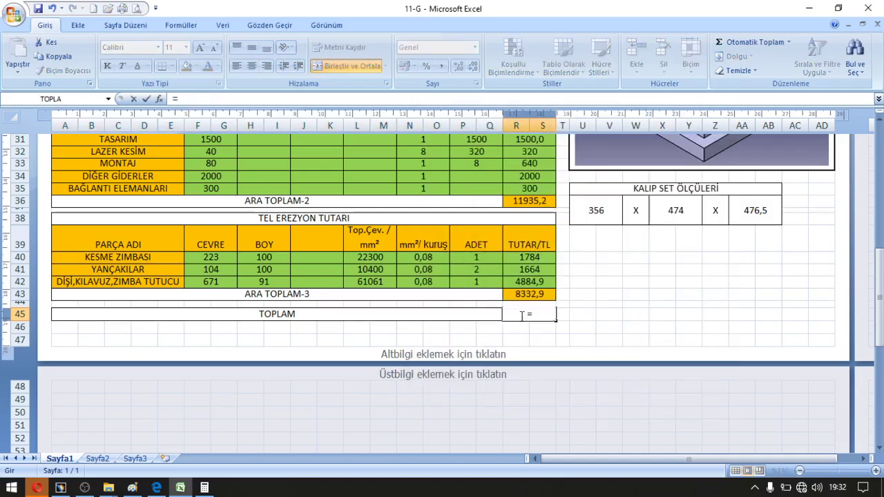
{"action": "scroll", "coordinate": [532, 332], "scroll_direction": "up", "scroll_amount": 3}
{"action": "scroll", "coordinate": [538, 345], "scroll_direction": "up", "scroll_amount": 1}
{"action": "scroll", "coordinate": [545, 360], "scroll_direction": "up", "scroll_amount": 1}
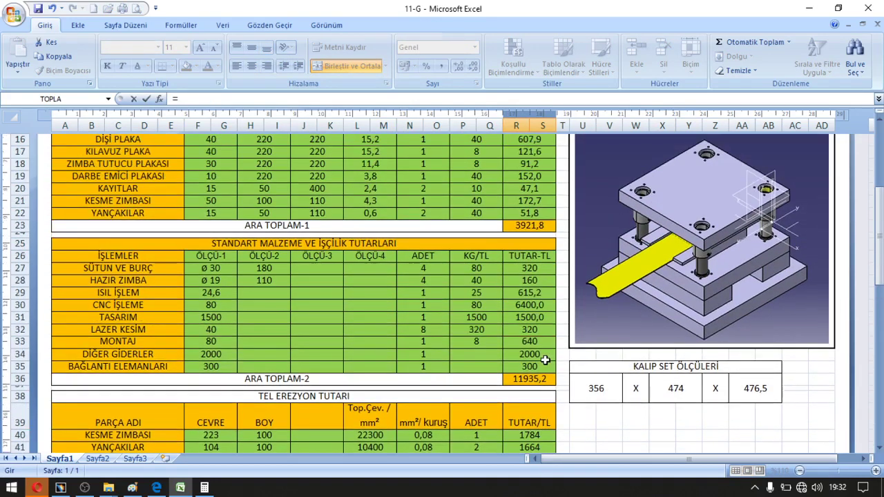
{"action": "left_click", "coordinate": [535, 227]}
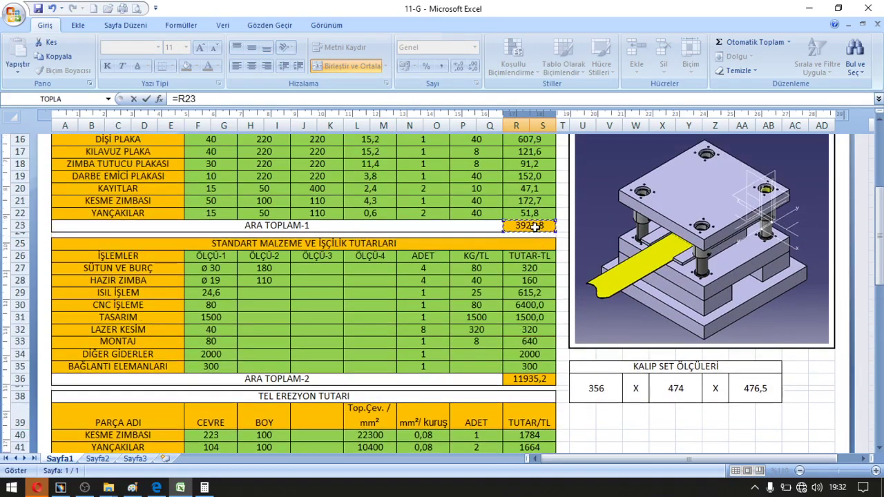
{"action": "type", "text": "+"}
{"action": "left_click", "coordinate": [535, 378]}
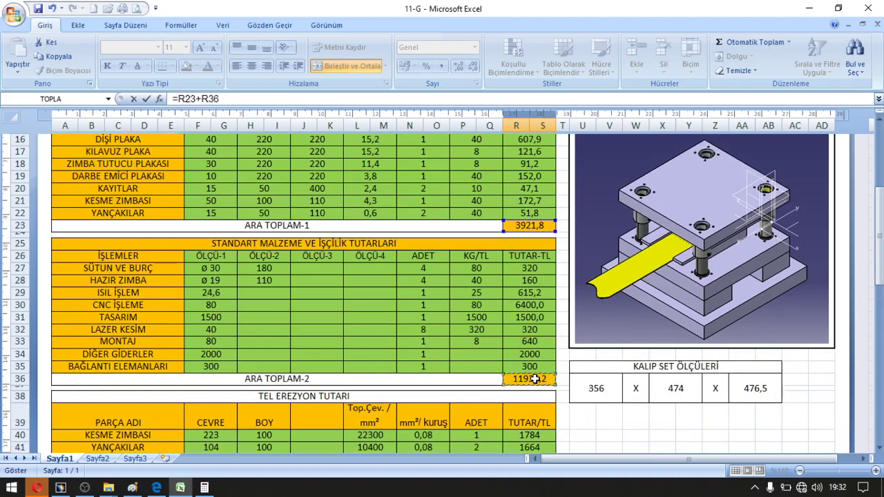
{"action": "type", "text": "+"}
{"action": "scroll", "coordinate": [537, 377], "scroll_direction": "down", "scroll_amount": 3}
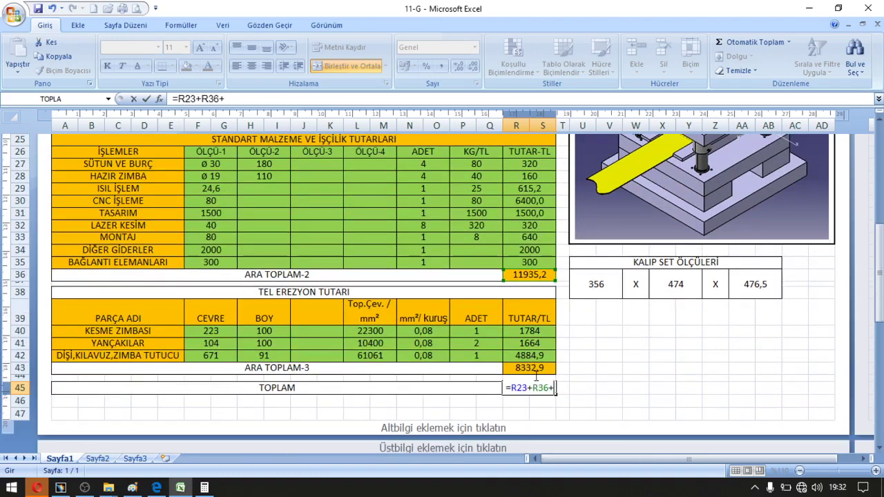
{"action": "left_click", "coordinate": [531, 369]}
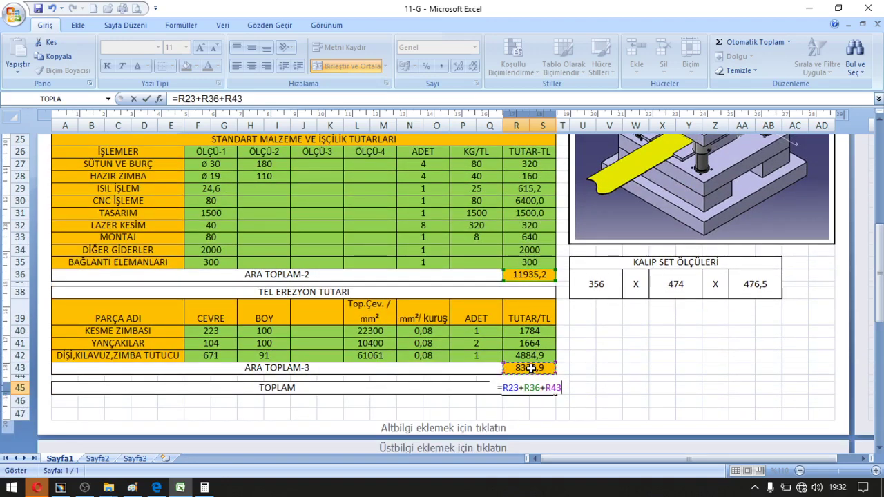
{"action": "key", "text": "Return"}
{"action": "left_click", "coordinate": [607, 389]}
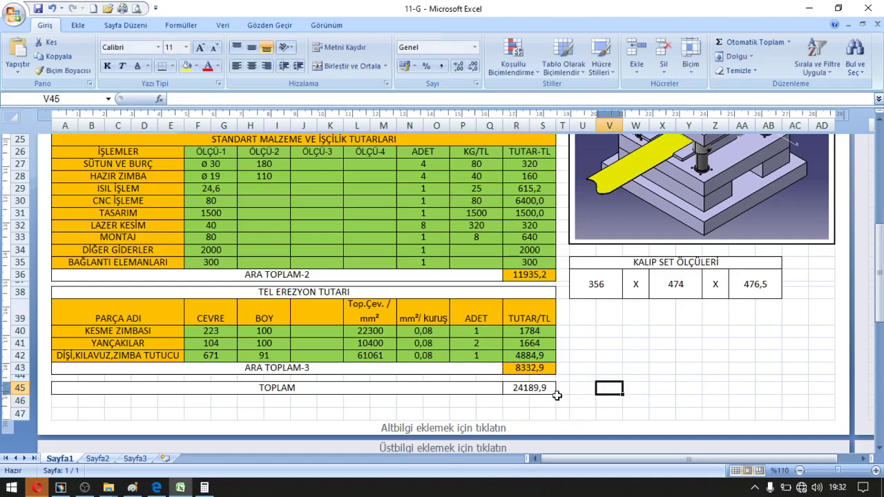
- Fill A45:R45 orange through Format Cells, matching the ARA TOPLAM rows
{"action": "left_click", "coordinate": [509, 391]}
{"action": "left_click_drag", "start_coordinate": [466, 390], "coordinate": [520, 389]}
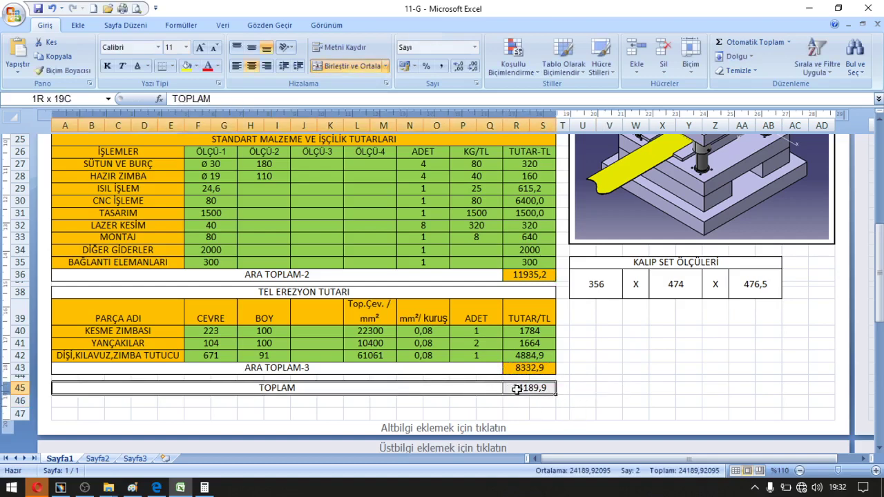
{"action": "right_click", "coordinate": [519, 390]}
{"action": "left_click", "coordinate": [563, 338]}
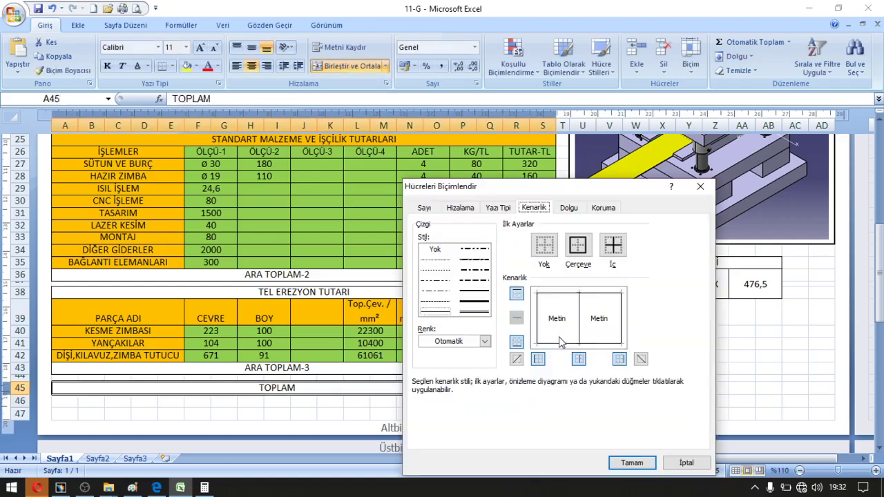
{"action": "left_click", "coordinate": [569, 209]}
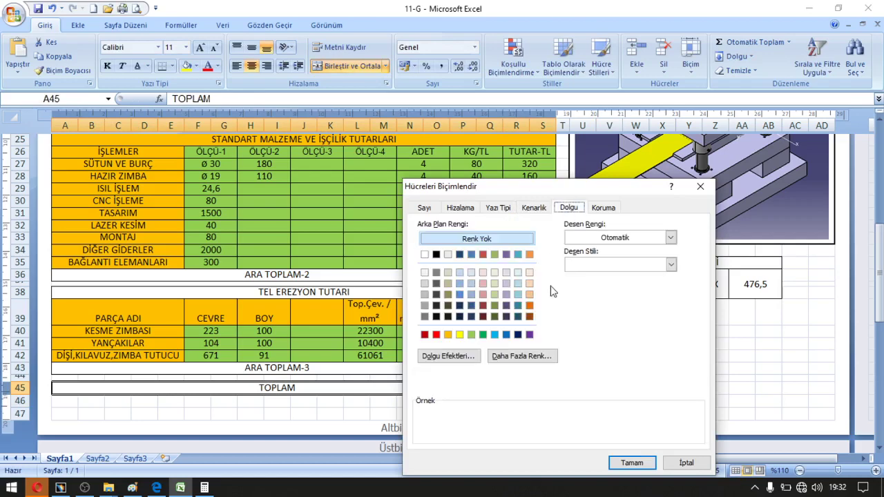
{"action": "left_click", "coordinate": [449, 335]}
{"action": "left_click", "coordinate": [632, 463]}
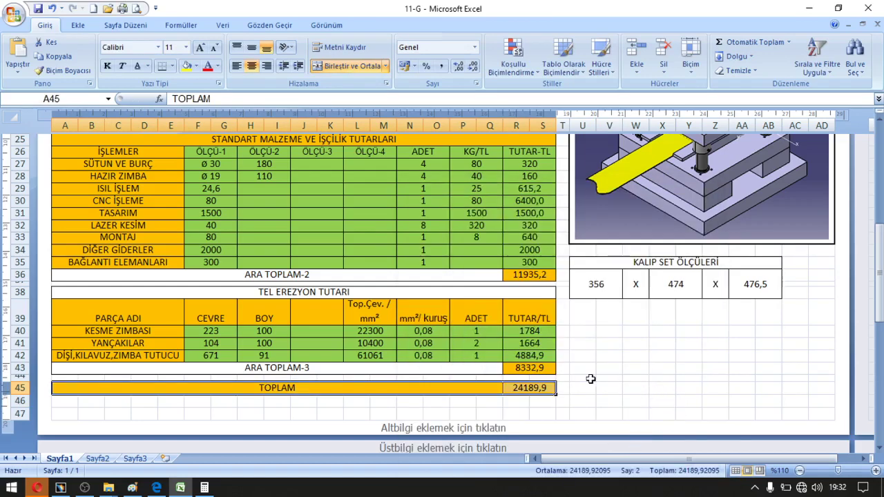
{"action": "left_click", "coordinate": [688, 401]}
{"action": "left_click", "coordinate": [618, 347]}
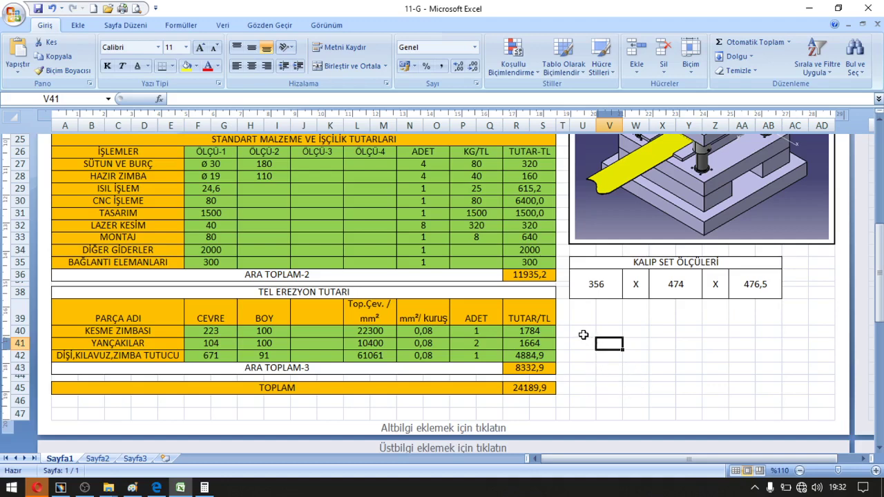
- Merge U40:X41 and Y40:AB41, then fill both merged cells down through row 43
{"action": "left_click_drag", "start_coordinate": [586, 312], "coordinate": [774, 316]}
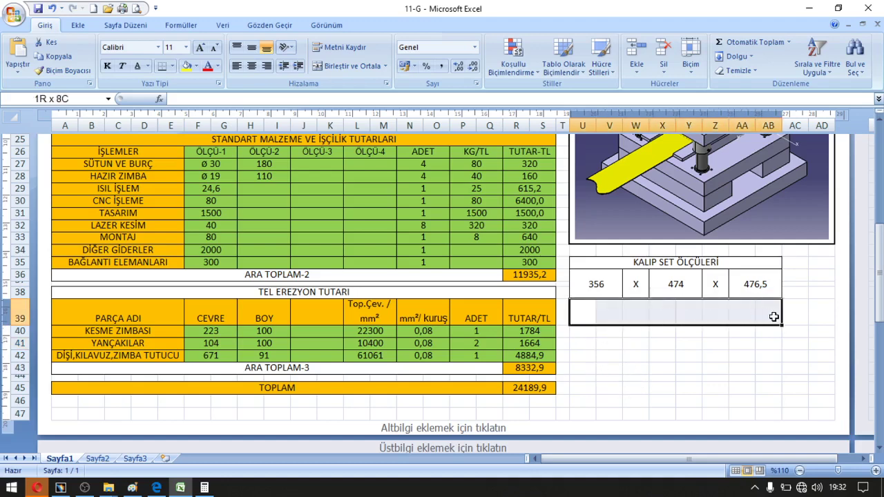
{"action": "left_click", "coordinate": [660, 366]}
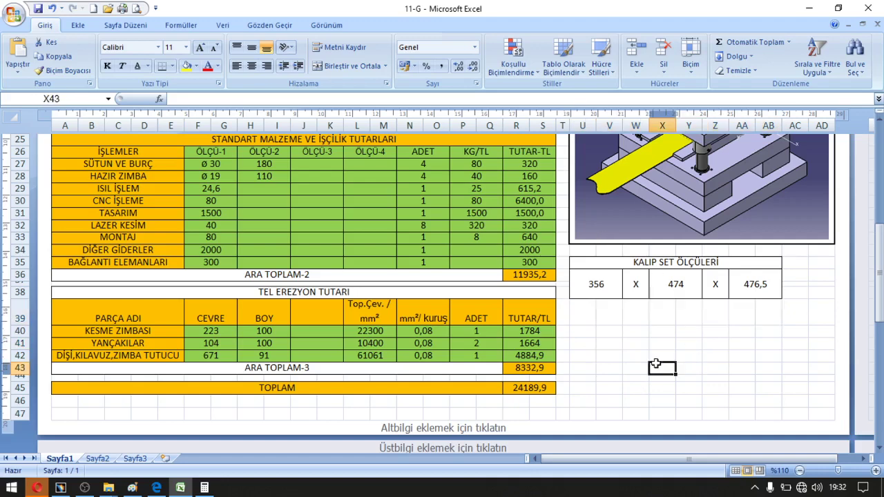
{"action": "left_click_drag", "start_coordinate": [581, 333], "coordinate": [764, 342]}
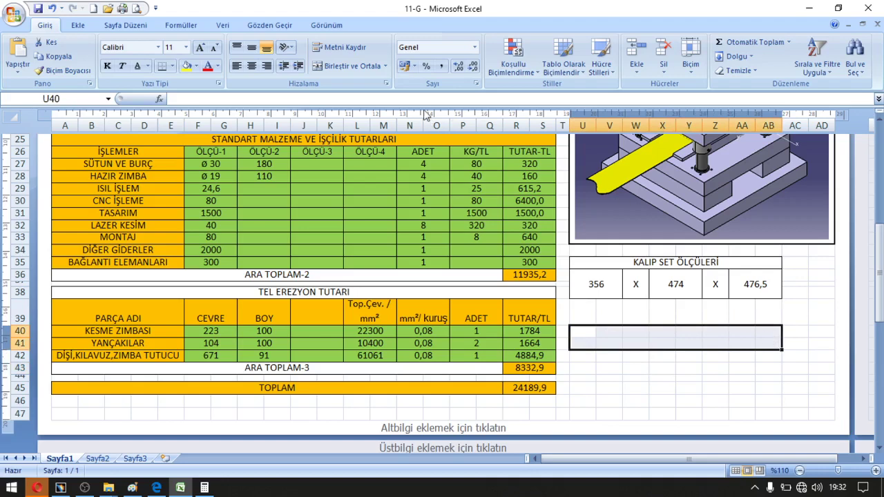
{"action": "left_click", "coordinate": [772, 366]}
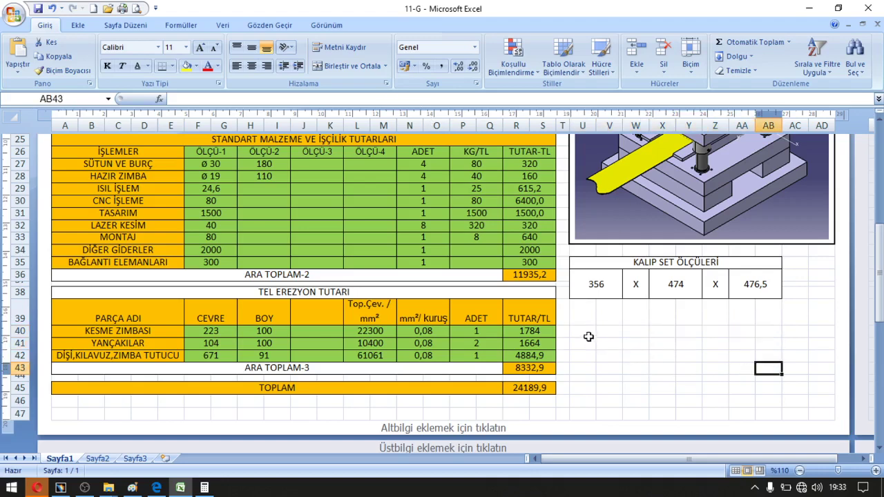
{"action": "left_click_drag", "start_coordinate": [587, 335], "coordinate": [672, 346]}
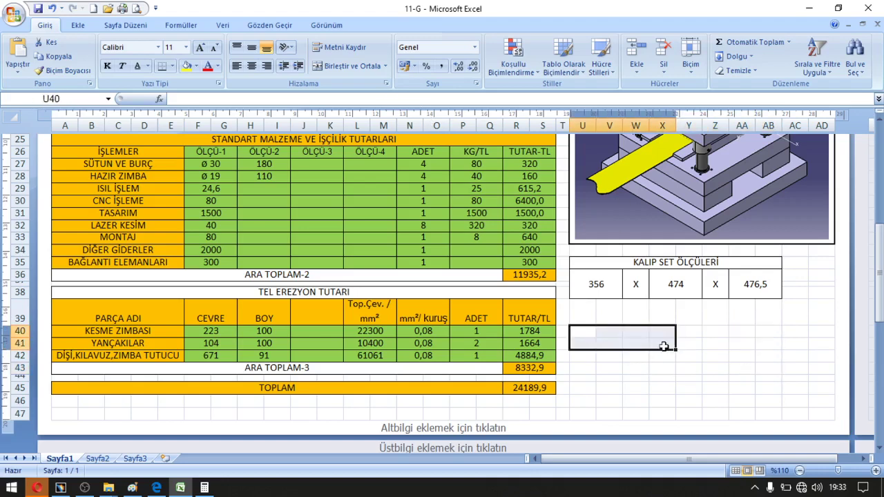
{"action": "left_click", "coordinate": [348, 65]}
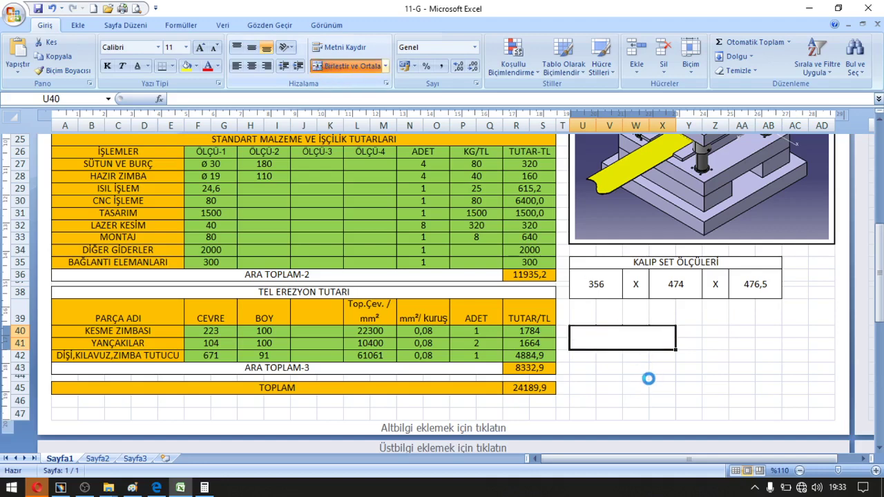
{"action": "left_click_drag", "start_coordinate": [676, 350], "coordinate": [677, 373]}
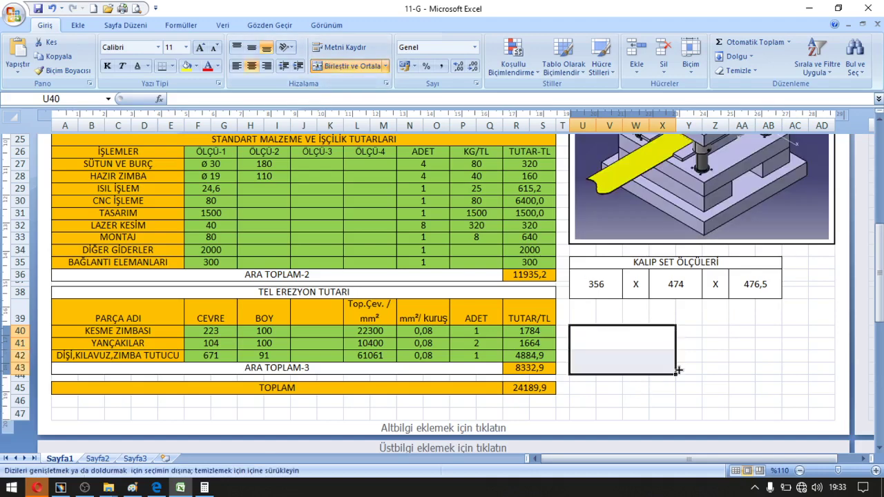
{"action": "left_click", "coordinate": [725, 364]}
{"action": "left_click_drag", "start_coordinate": [689, 332], "coordinate": [772, 343]}
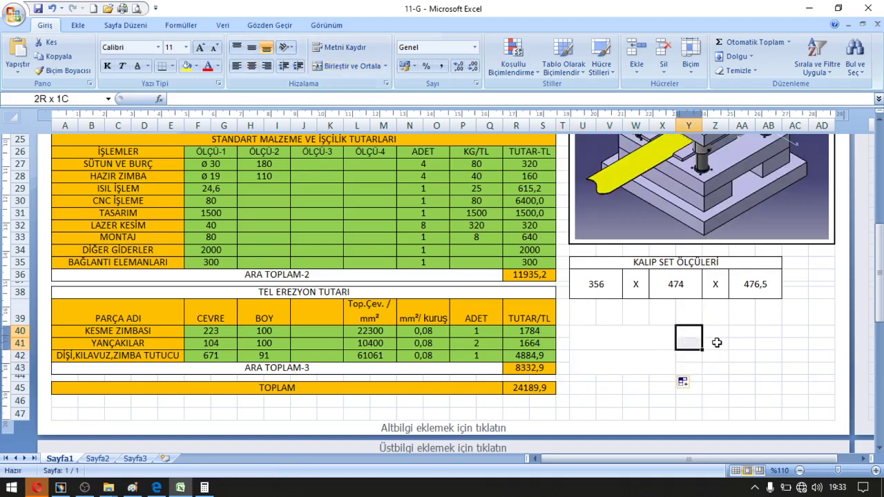
{"action": "left_click", "coordinate": [323, 69]}
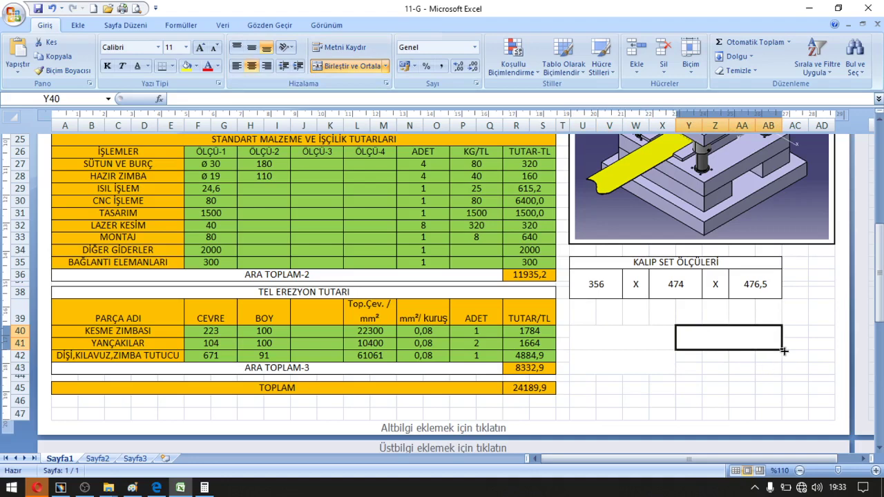
{"action": "left_click_drag", "start_coordinate": [782, 349], "coordinate": [621, 363]}
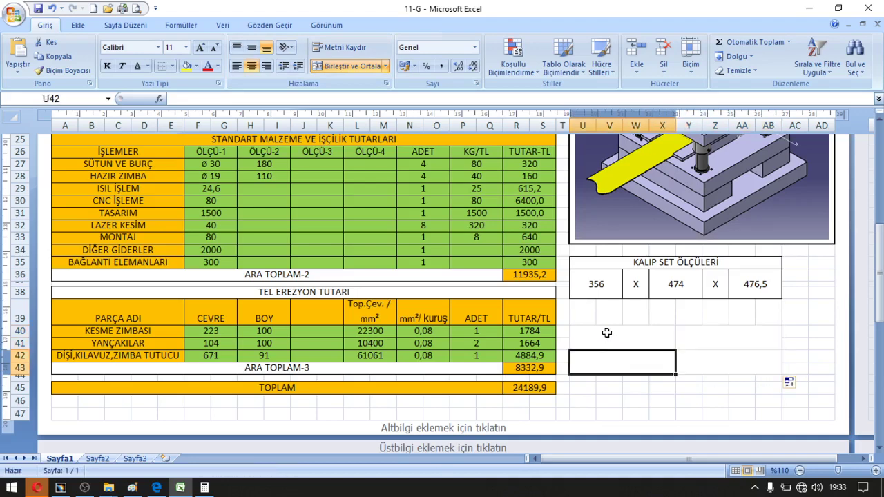
- Give the whole U40:AB43 block outer and inner borders
{"action": "left_click_drag", "start_coordinate": [607, 333], "coordinate": [743, 354]}
{"action": "right_click", "coordinate": [745, 357]}
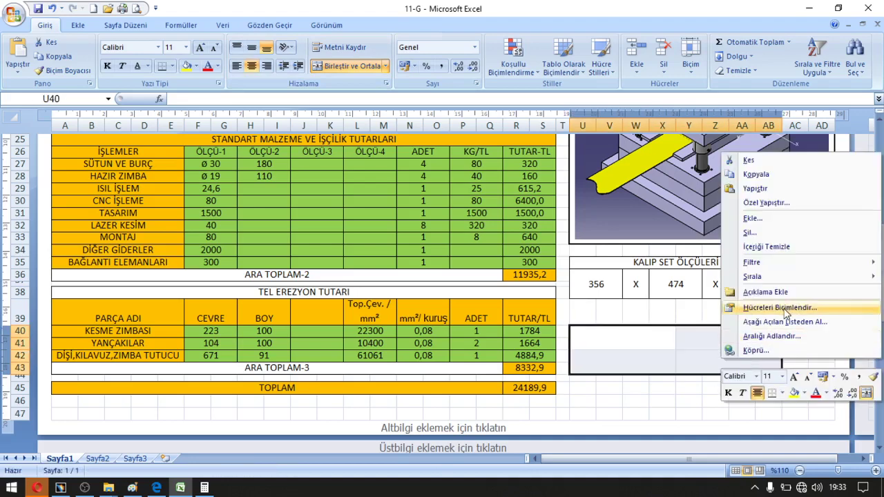
{"action": "left_click", "coordinate": [785, 311]}
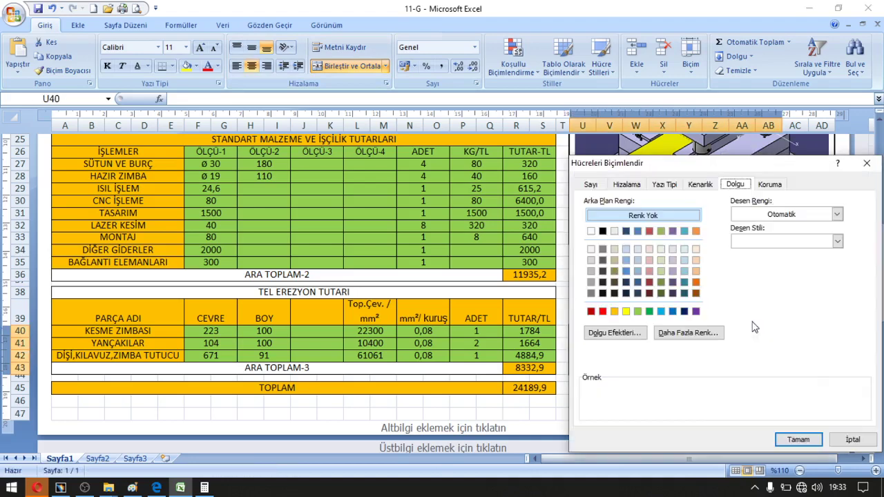
{"action": "left_click", "coordinate": [700, 184]}
{"action": "left_click", "coordinate": [707, 297]}
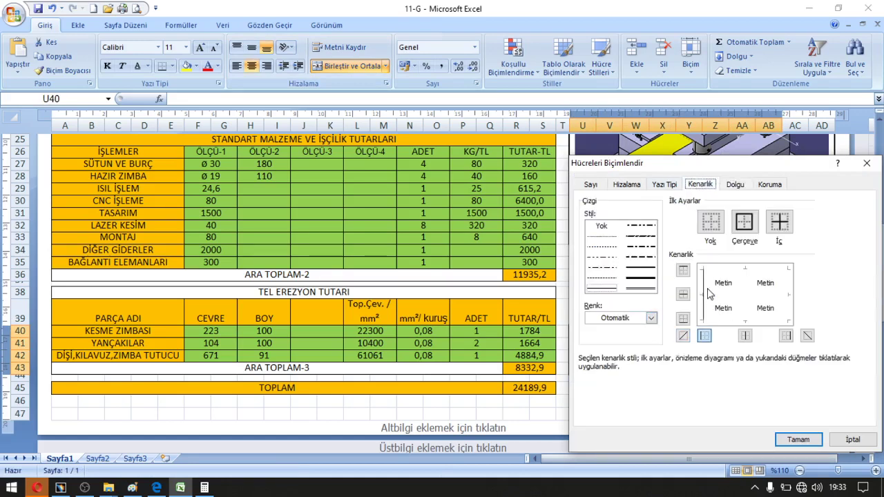
{"action": "left_click", "coordinate": [725, 277]}
{"action": "left_click", "coordinate": [735, 297]}
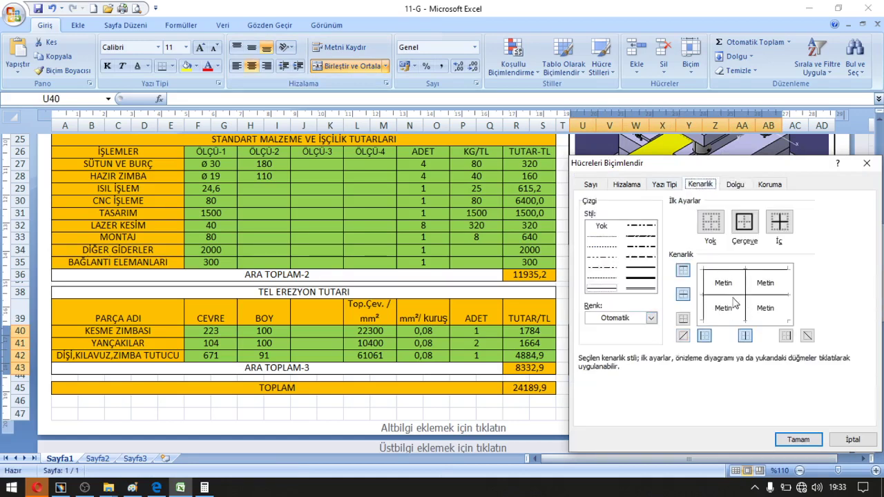
{"action": "left_click", "coordinate": [741, 321]}
{"action": "left_click", "coordinate": [788, 334]}
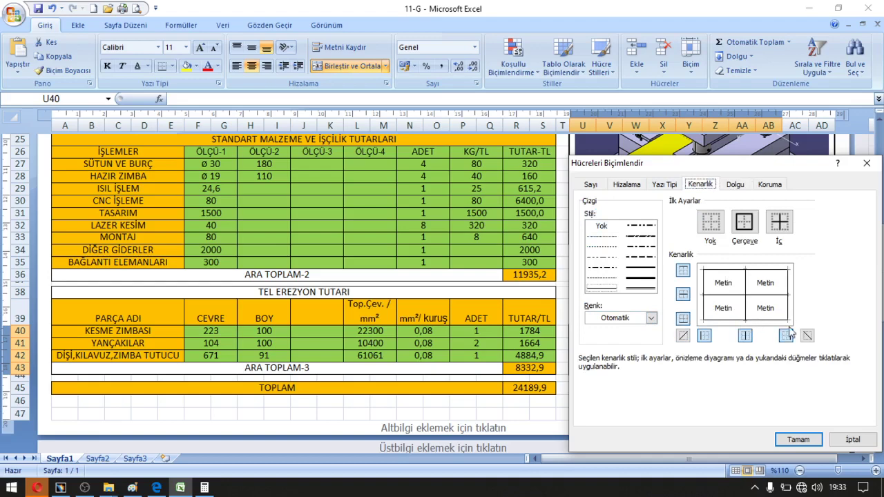
{"action": "left_click", "coordinate": [799, 439]}
- Merge and centre U44:X46 and Y44:AB46 as two new cells
{"action": "left_click", "coordinate": [606, 341]}
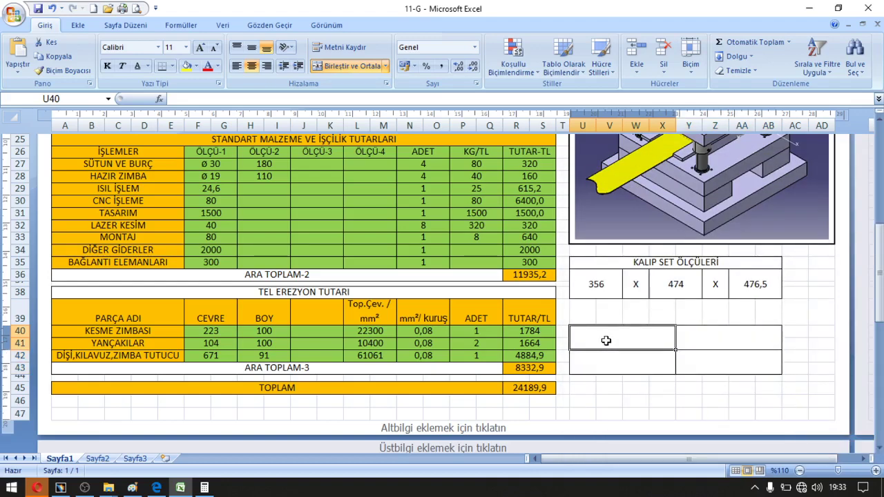
{"action": "mouse_move", "coordinate": [583, 380]}
{"action": "left_mouse_down"}
{"action": "mouse_move", "coordinate": [677, 395]}
{"action": "mouse_move", "coordinate": [663, 394]}
{"action": "left_mouse_up"}
{"action": "left_click", "coordinate": [333, 67]}
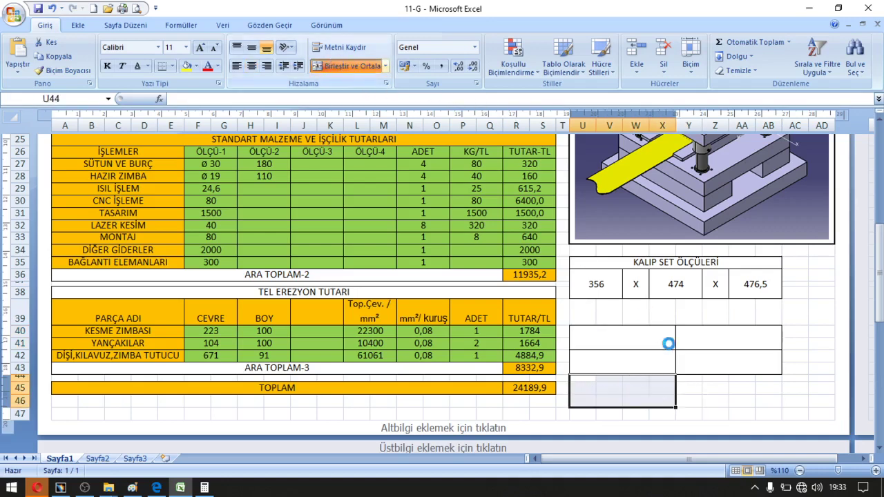
{"action": "left_click_drag", "start_coordinate": [685, 381], "coordinate": [776, 401]}
{"action": "left_click", "coordinate": [322, 67]}
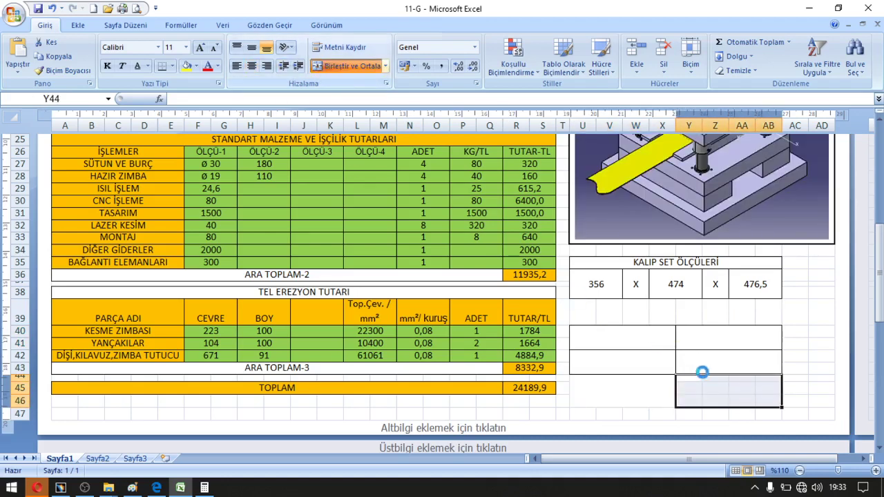
- Add bottom and right borders to the new U44:AB46 row
{"action": "left_click", "coordinate": [818, 378]}
{"action": "left_click_drag", "start_coordinate": [667, 398], "coordinate": [714, 390]}
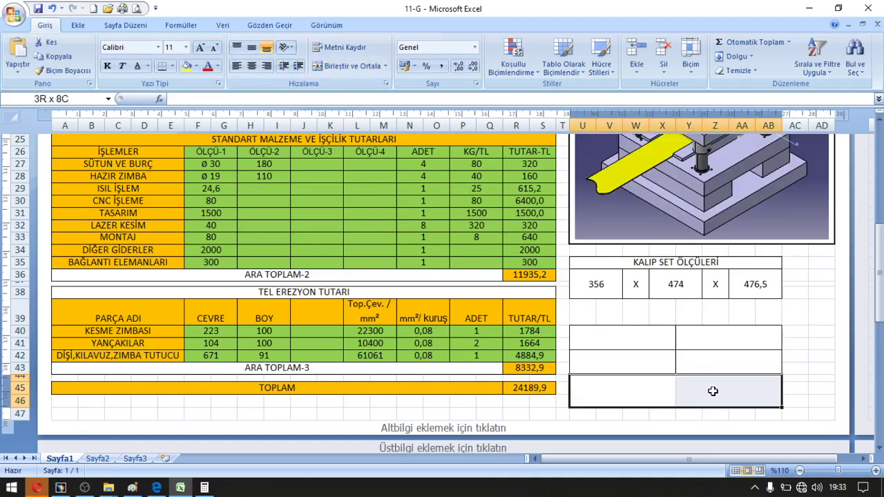
{"action": "right_click", "coordinate": [715, 396]}
{"action": "left_click", "coordinate": [762, 342]}
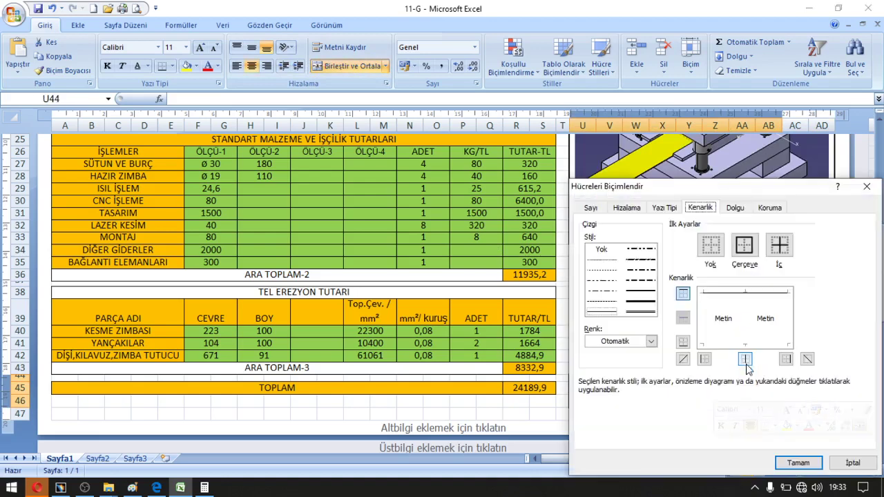
{"action": "left_click", "coordinate": [729, 345]}
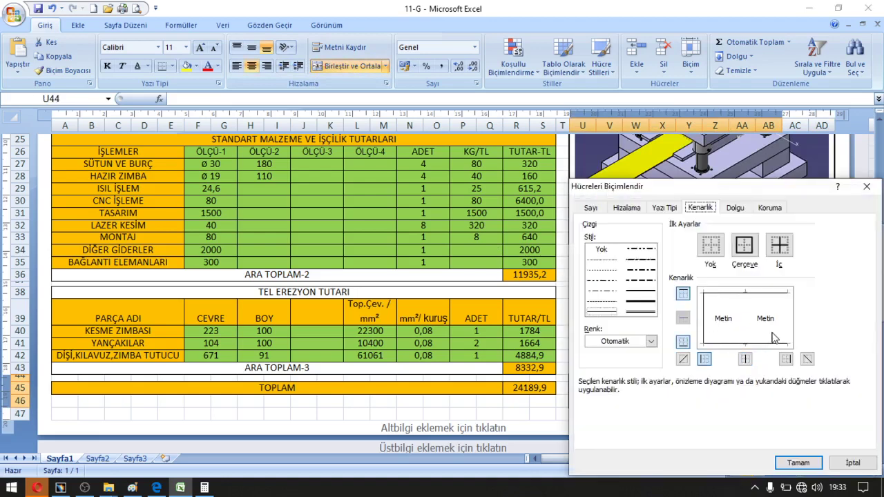
{"action": "left_click", "coordinate": [786, 323]}
{"action": "left_click", "coordinate": [798, 462]}
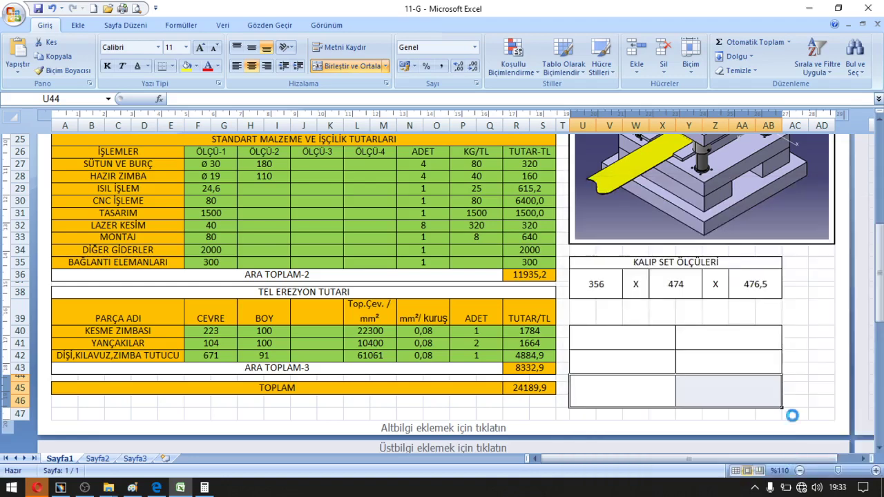
{"action": "left_click", "coordinate": [788, 369]}
{"action": "left_click", "coordinate": [604, 340]}
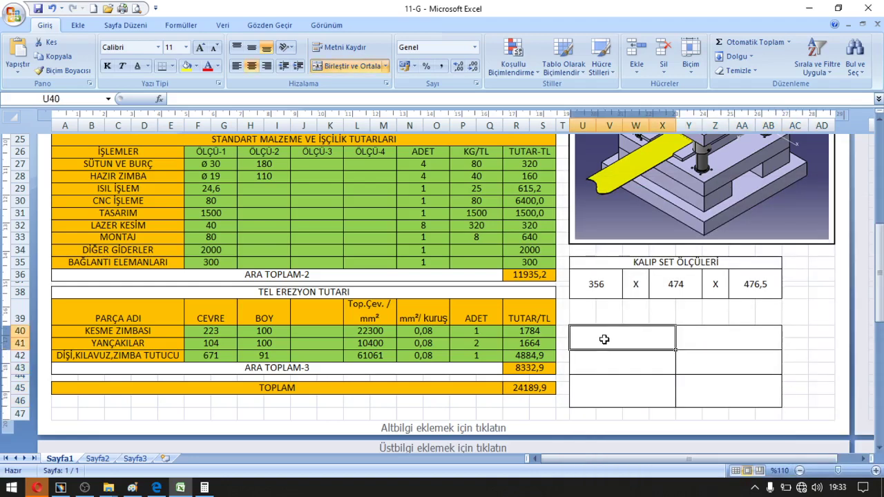
- Enter the labels KAR % 25, TOPLAM and TEKLİF in U40, U42 and U44
{"action": "type", "text": "KA"}
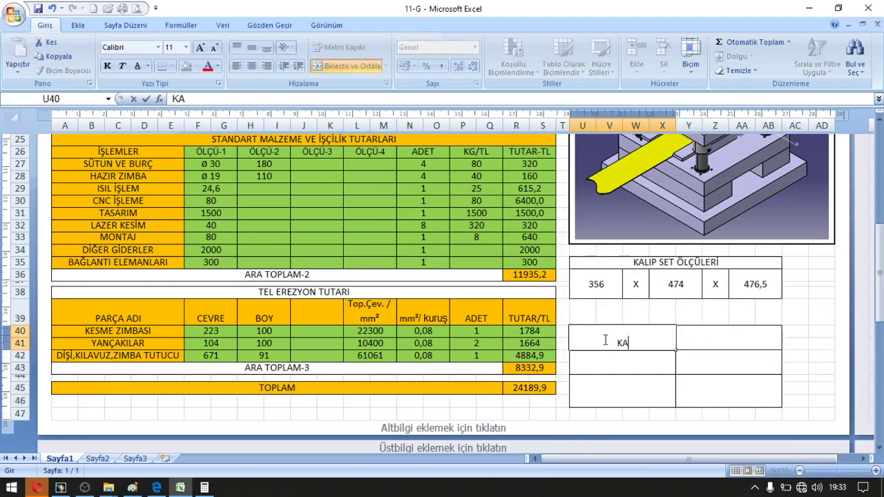
{"action": "type", "text": "R"}
{"action": "type", "text": " % 25"}
{"action": "left_click", "coordinate": [632, 371]}
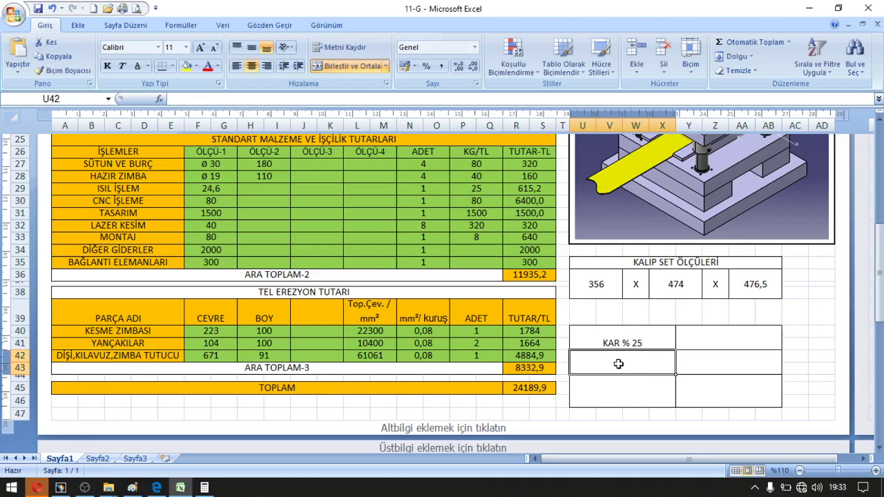
{"action": "type", "text": "TOPLAM"}
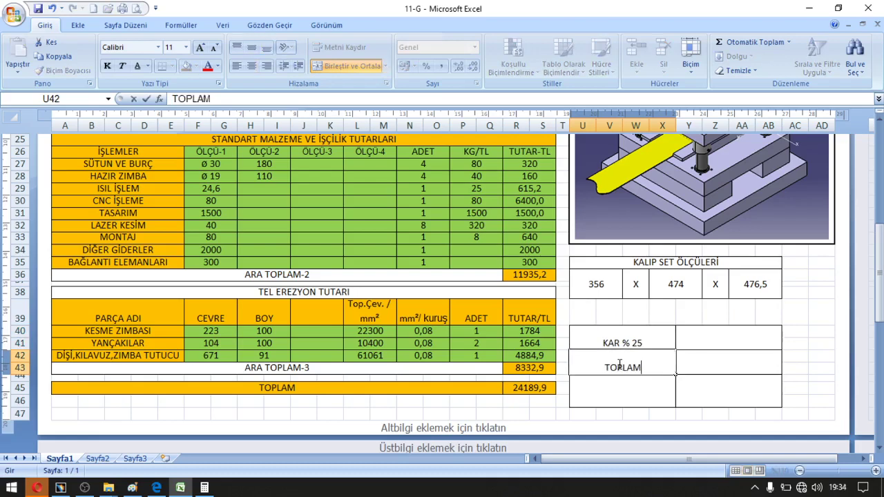
{"action": "left_click", "coordinate": [634, 406]}
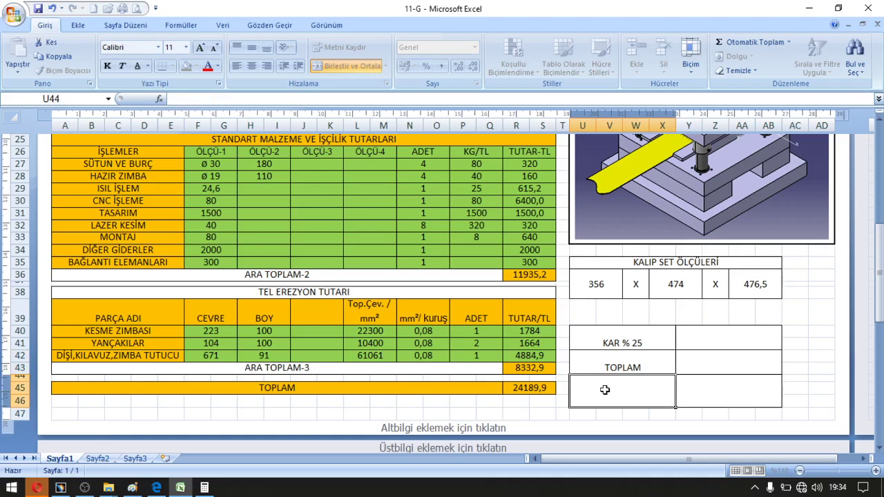
{"action": "type", "text": "TEKL"}
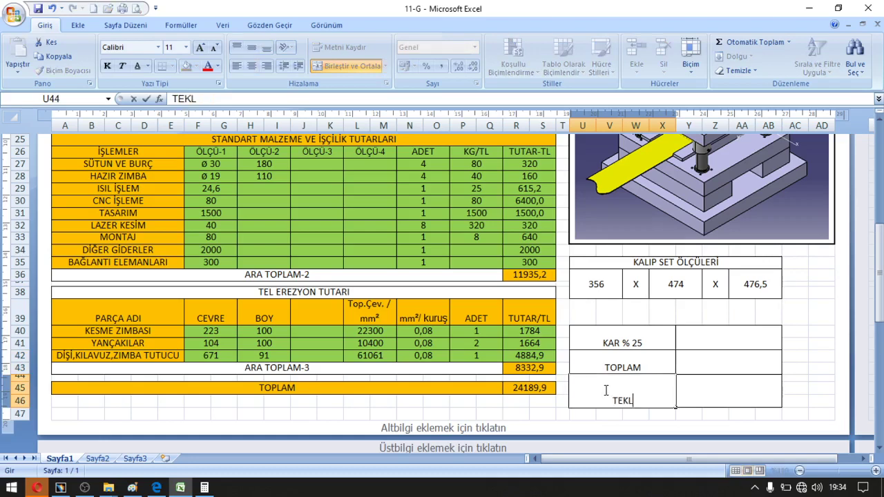
{"action": "type", "text": "İF"}
{"action": "left_click", "coordinate": [706, 385]}
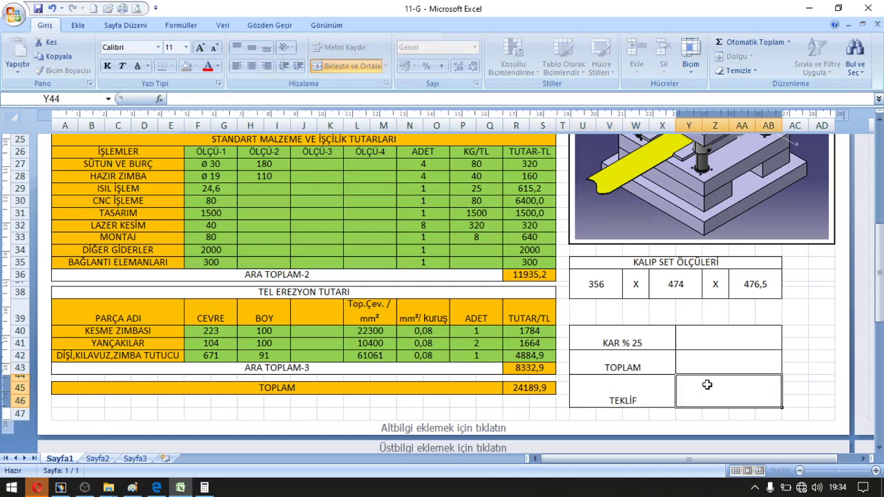
- Apply Middle Align to the U40:AB46 summary box
{"action": "left_click_drag", "start_coordinate": [606, 344], "coordinate": [723, 397]}
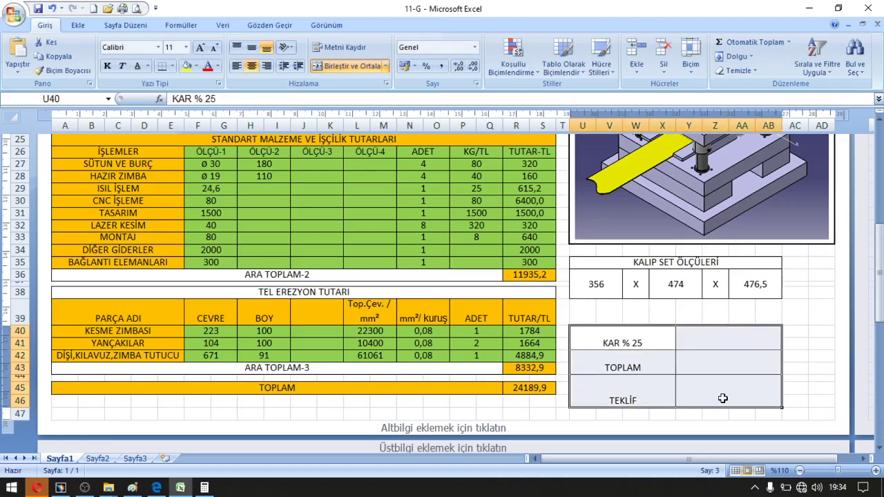
{"action": "right_click", "coordinate": [722, 398]}
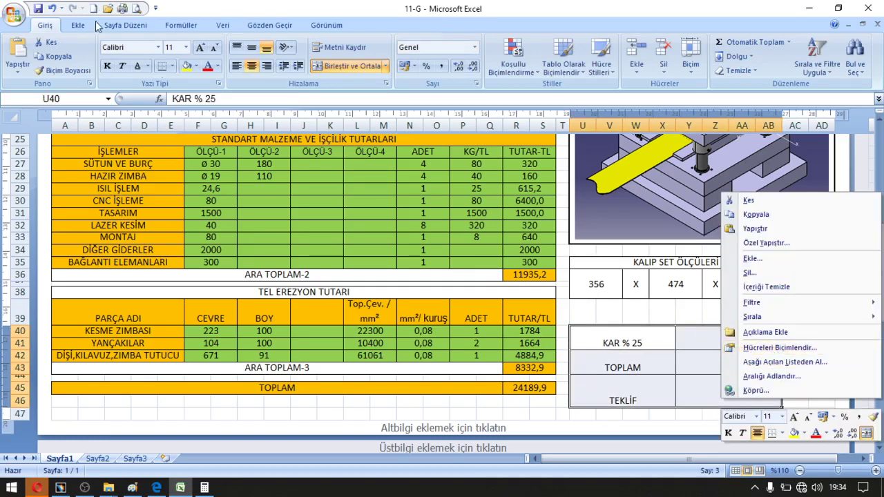
{"action": "left_click", "coordinate": [252, 46]}
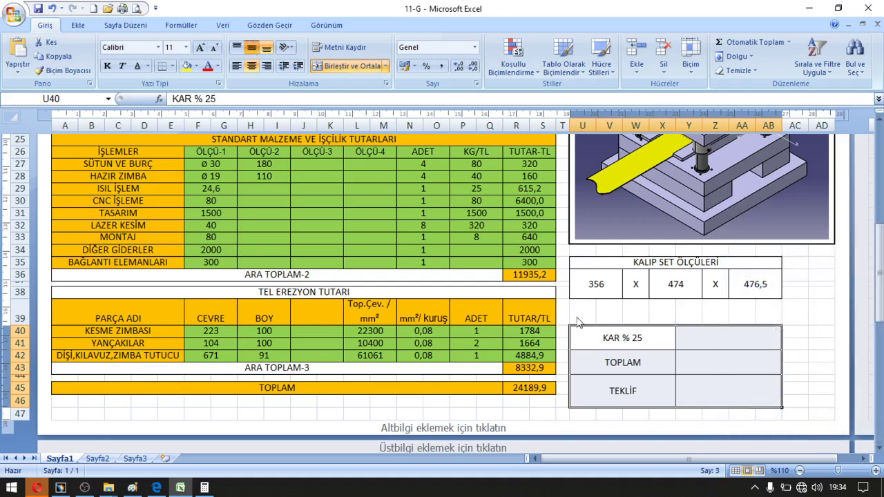
{"action": "left_click", "coordinate": [694, 342]}
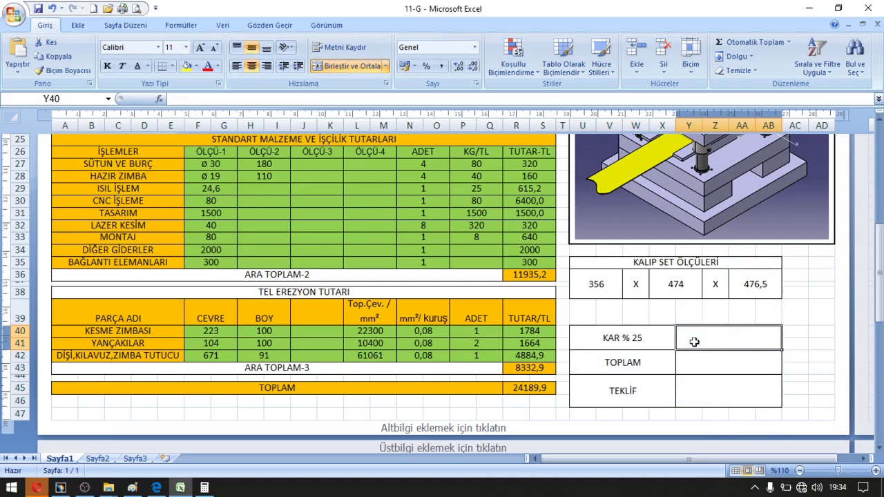
- Enter the profit formula in Y40, correcting *1,25 to =R45*0,25
{"action": "type", "text": "="}
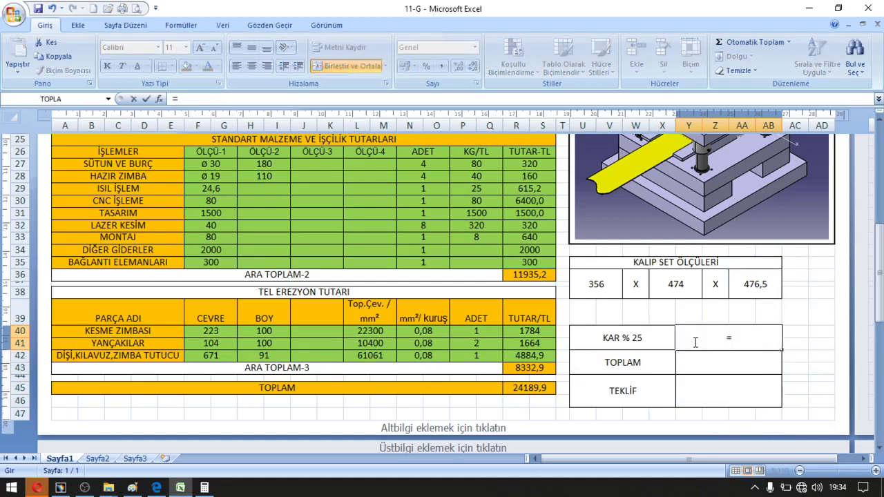
{"action": "left_click", "coordinate": [546, 390]}
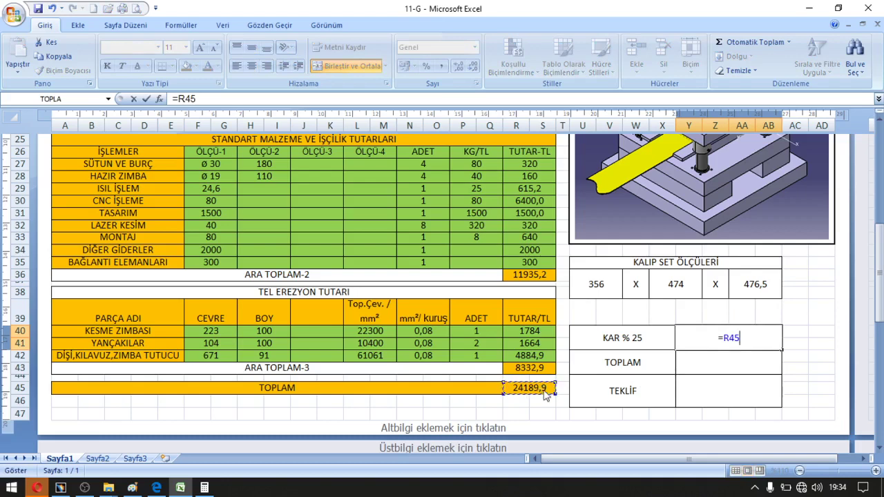
{"action": "type", "text": "*1"}
{"action": "type", "text": ",25"}
{"action": "key", "text": "Return"}
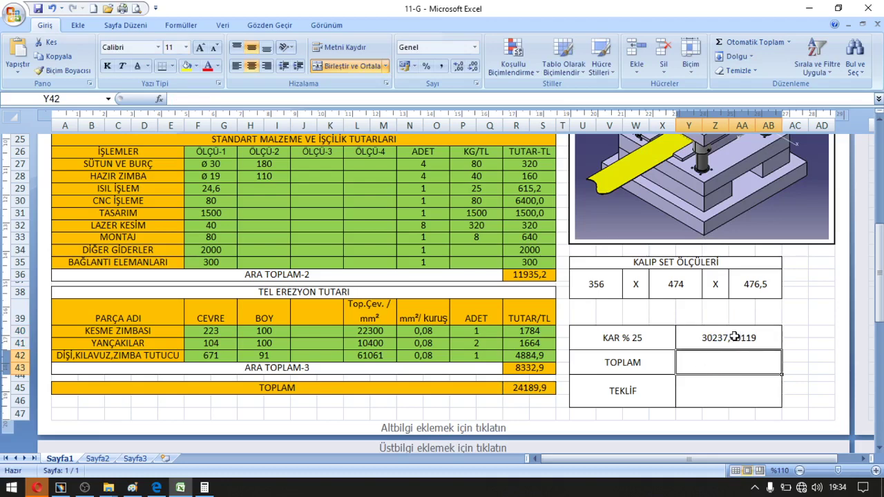
{"action": "double_click", "coordinate": [750, 340]}
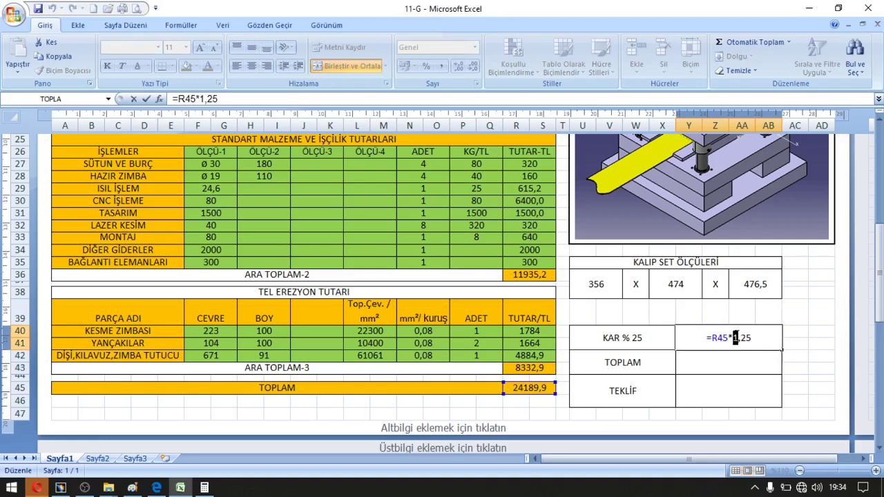
{"action": "key", "text": "Return"}
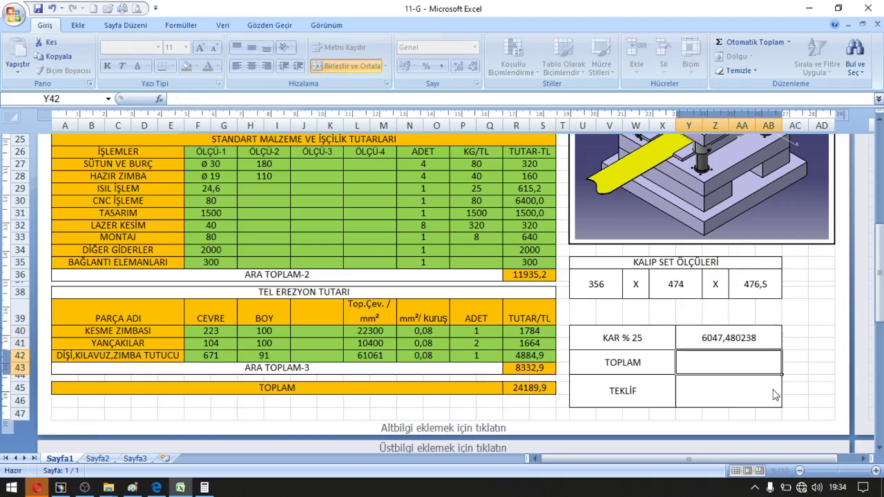
- Format the profit cell as Sayı with one decimal, showing 6047,5
{"action": "left_click", "coordinate": [725, 338]}
{"action": "right_click", "coordinate": [725, 338]}
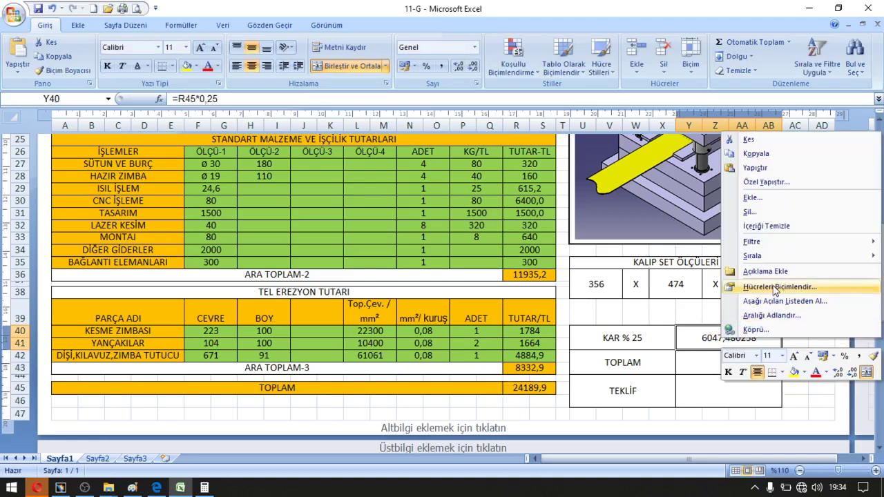
{"action": "left_click", "coordinate": [779, 287]}
{"action": "left_click", "coordinate": [590, 160]}
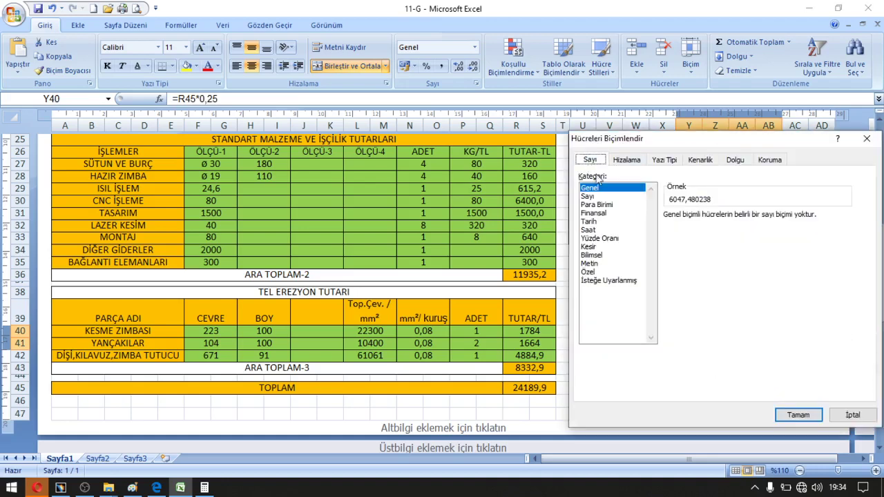
{"action": "left_click", "coordinate": [599, 197]}
{"action": "left_click", "coordinate": [776, 220]}
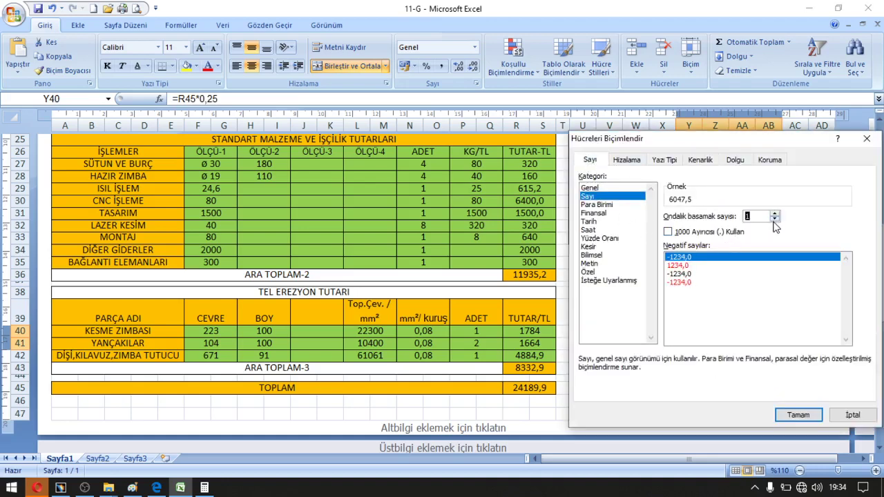
{"action": "left_click", "coordinate": [798, 415]}
{"action": "left_click", "coordinate": [819, 359]}
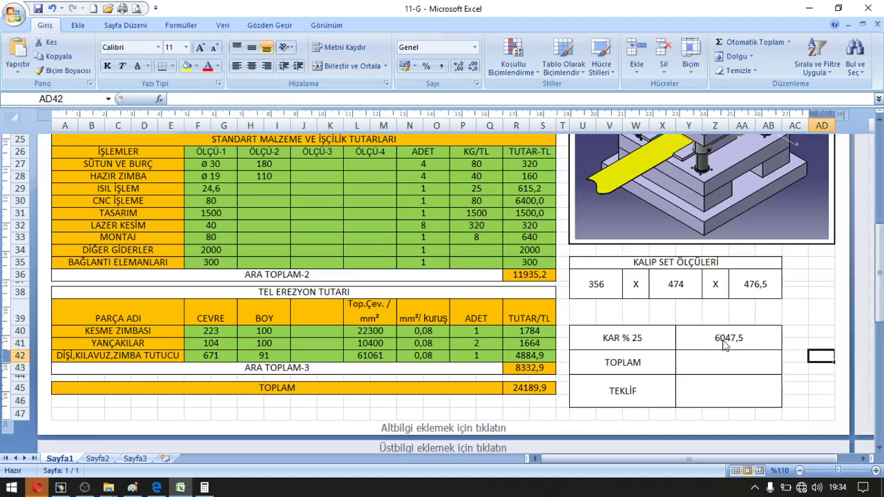
{"action": "left_click", "coordinate": [718, 361]}
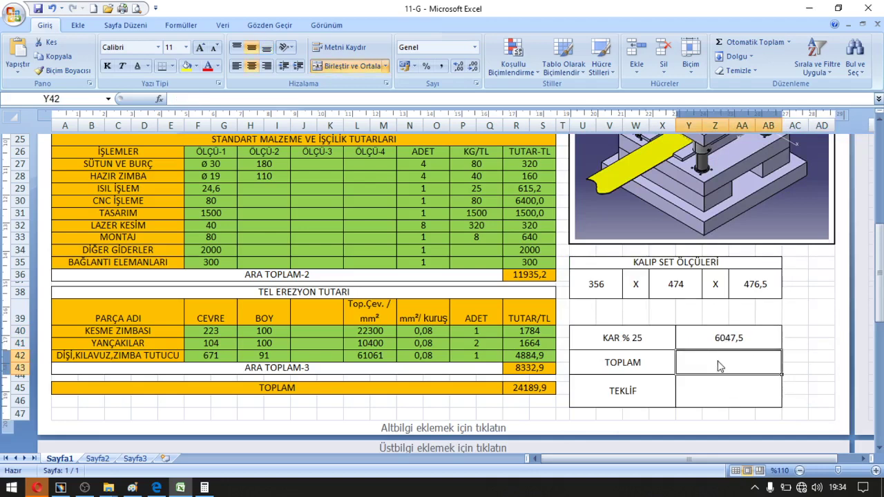
- Enter =R45+Y40 in Y42 so TOPLAM shows 30237,4, and select the label cells
{"action": "type", "text": "="}
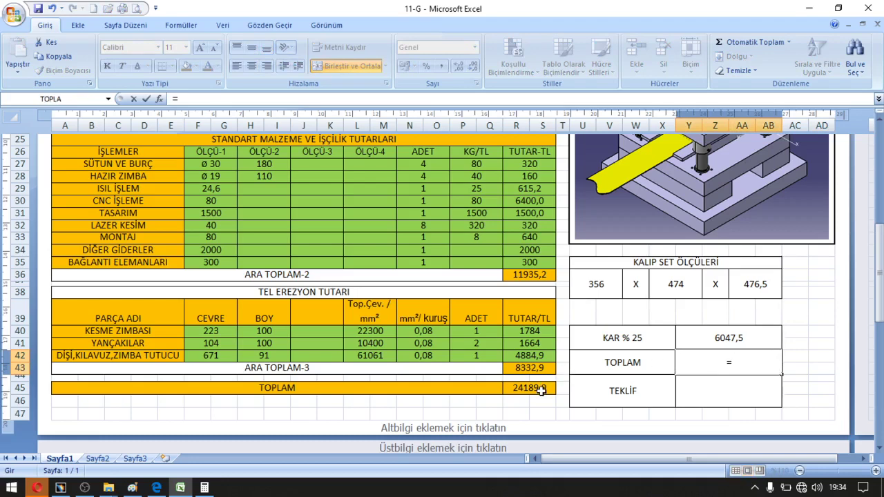
{"action": "left_click", "coordinate": [542, 389]}
{"action": "type", "text": "+"}
{"action": "left_click", "coordinate": [733, 339]}
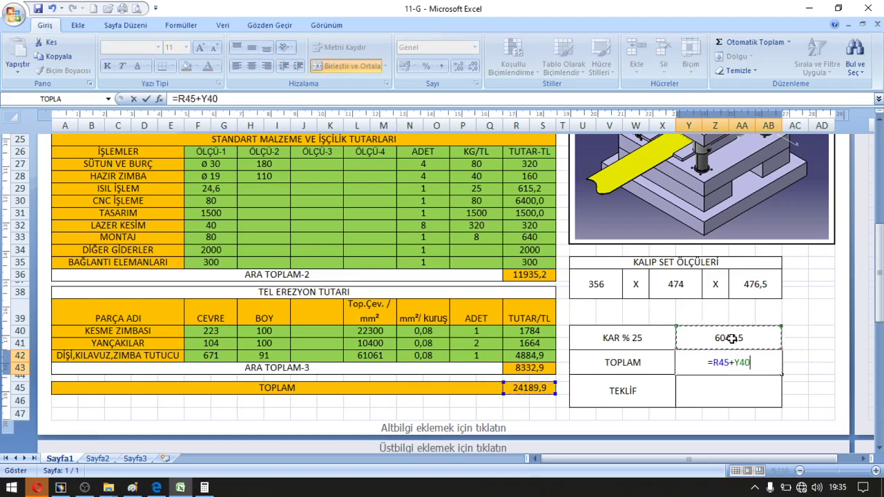
{"action": "key", "text": "Return"}
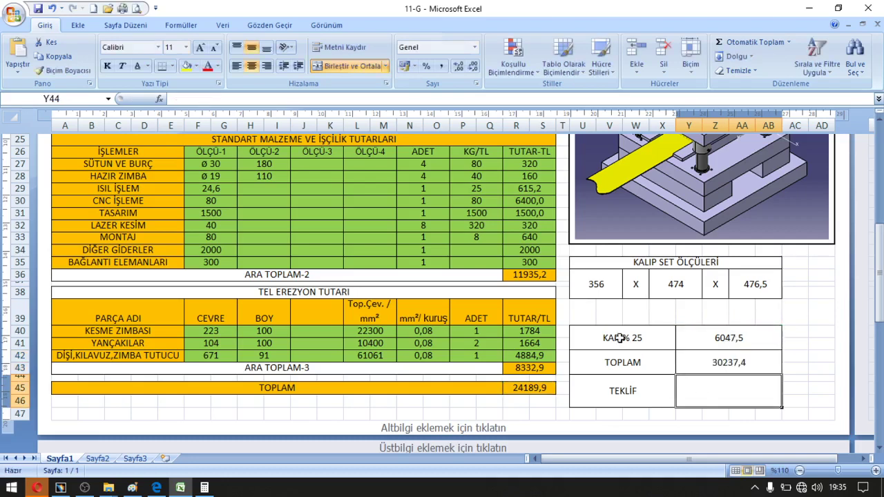
{"action": "left_click_drag", "start_coordinate": [607, 333], "coordinate": [614, 388]}
{"action": "right_click", "coordinate": [618, 388]}
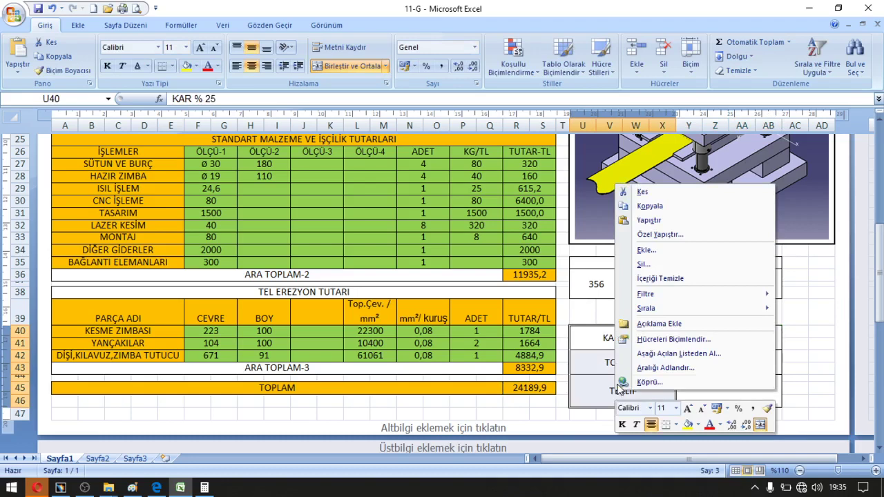
- Fill the KAR % 25, TOPLAM and TEKLİF label cells orange
{"action": "left_click", "coordinate": [670, 339]}
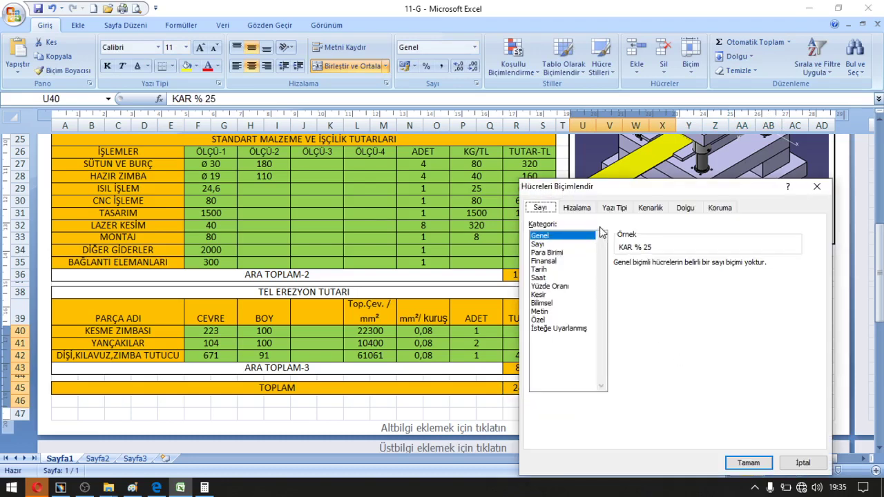
{"action": "left_click", "coordinate": [686, 208]}
{"action": "left_click", "coordinate": [564, 334]}
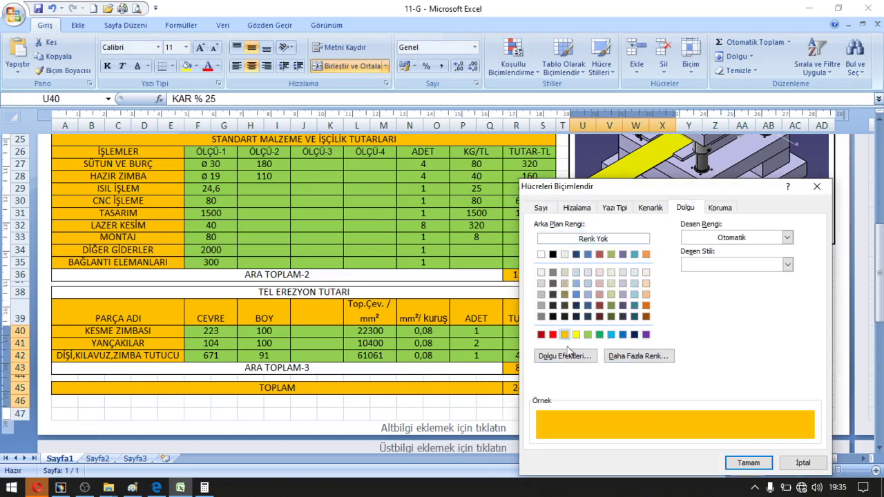
{"action": "left_click", "coordinate": [747, 463]}
{"action": "left_click", "coordinate": [814, 385]}
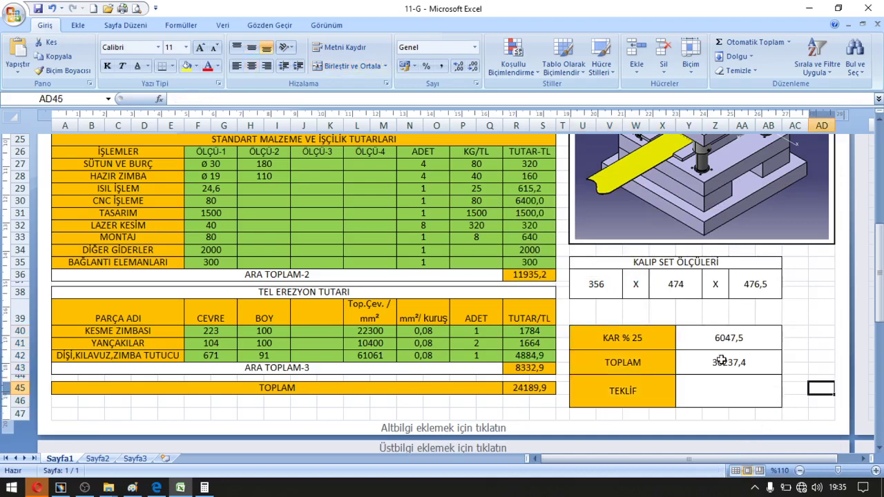
- Fill the three summary value cells green
{"action": "left_click_drag", "start_coordinate": [719, 337], "coordinate": [721, 386]}
{"action": "right_click", "coordinate": [721, 385]}
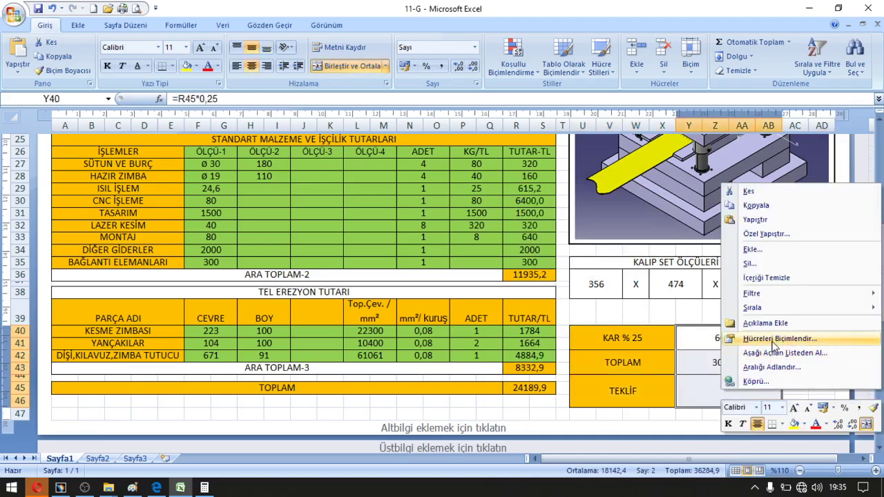
{"action": "left_click", "coordinate": [774, 338]}
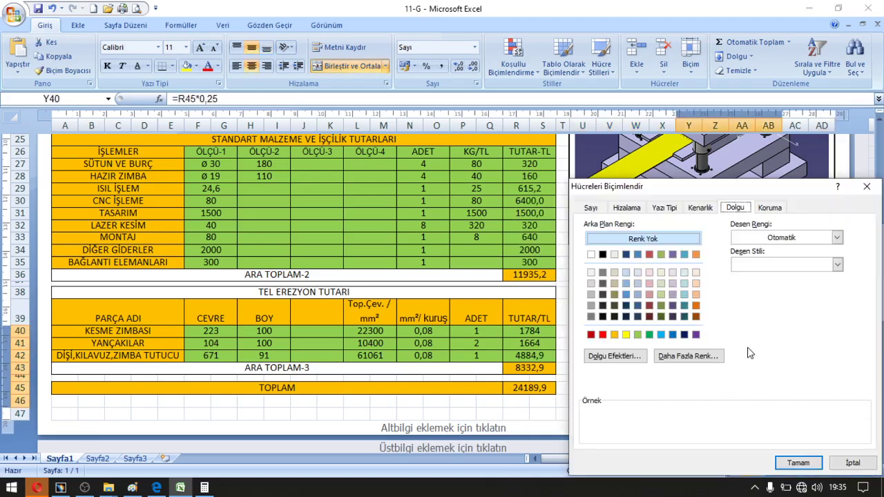
{"action": "left_click", "coordinate": [637, 334]}
{"action": "left_click", "coordinate": [798, 463]}
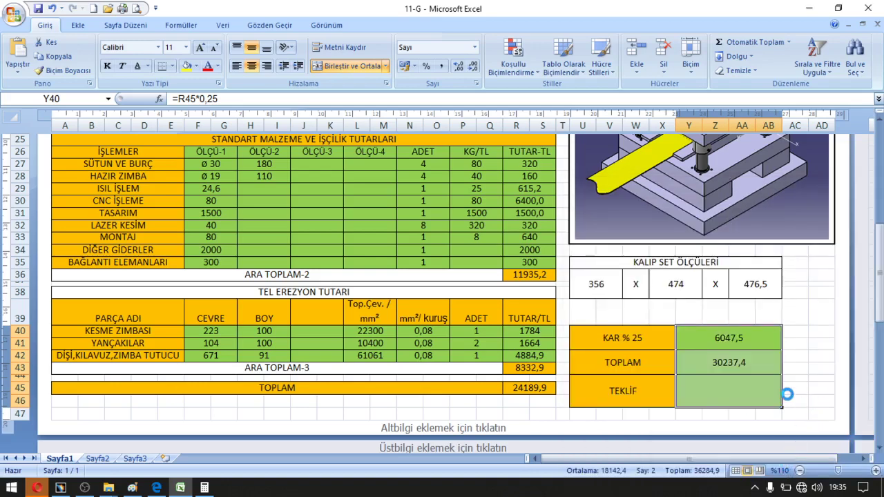
{"action": "left_click", "coordinate": [818, 368]}
- Draw thick outline and inner borders around the whole summary block
{"action": "left_click_drag", "start_coordinate": [644, 338], "coordinate": [725, 390]}
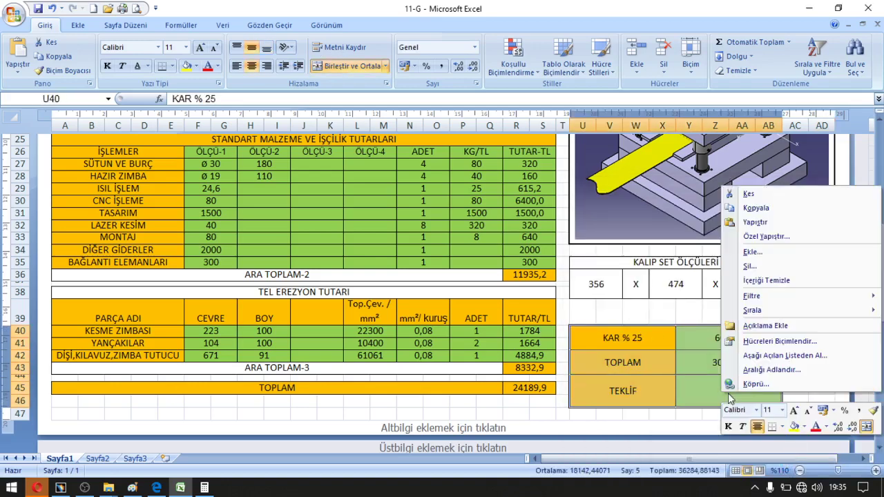
{"action": "right_click", "coordinate": [726, 390]}
{"action": "left_click", "coordinate": [779, 341]}
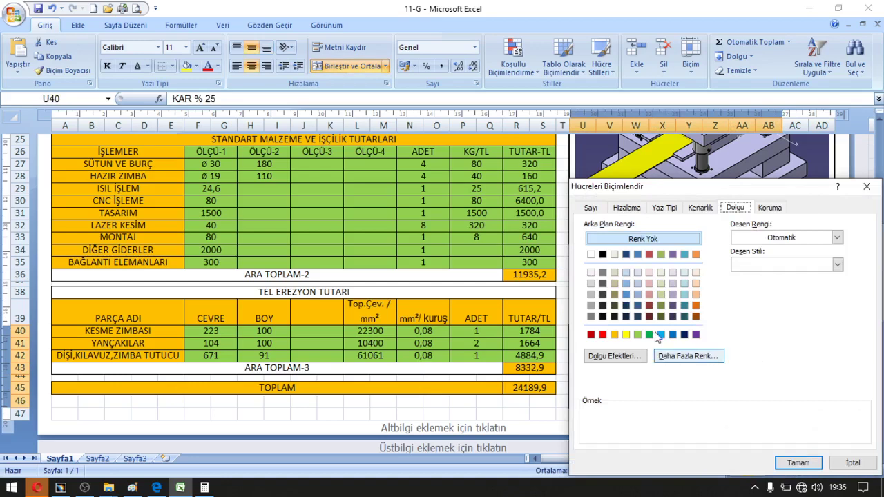
{"action": "left_click", "coordinate": [698, 209]}
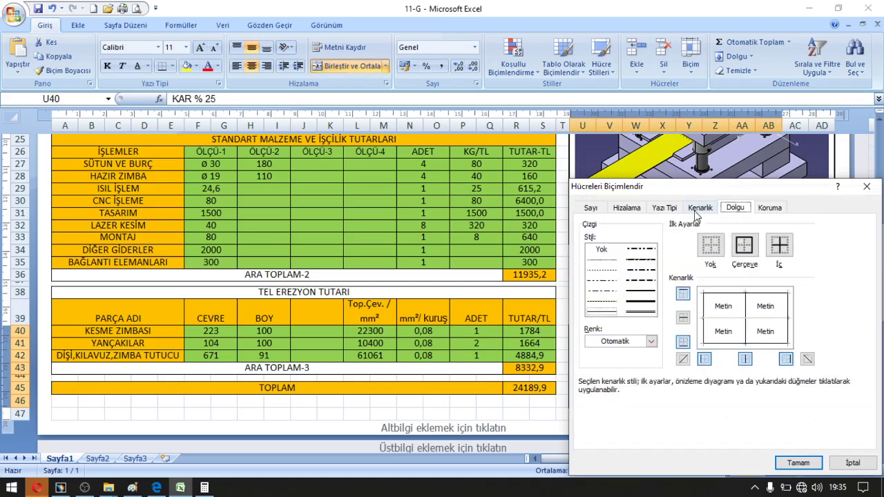
{"action": "left_click", "coordinate": [628, 296]}
{"action": "left_click", "coordinate": [704, 315]}
{"action": "left_click", "coordinate": [723, 295]}
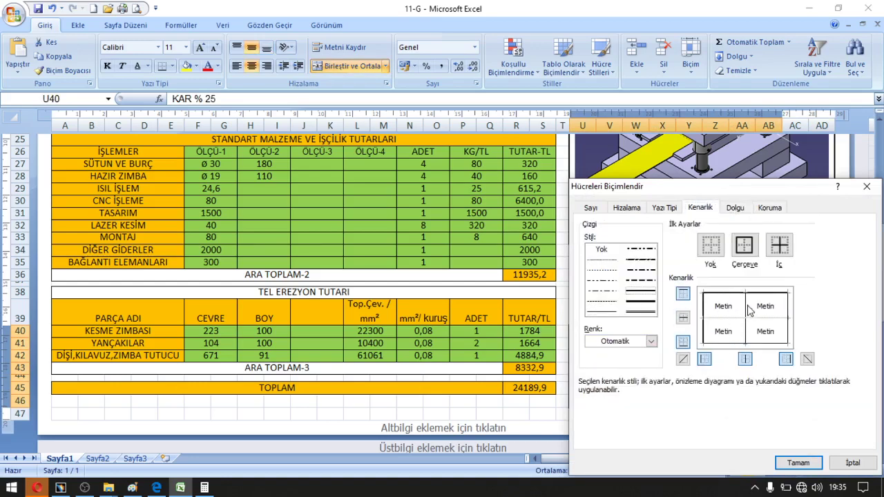
{"action": "left_click", "coordinate": [770, 319]}
{"action": "left_click", "coordinate": [788, 318]}
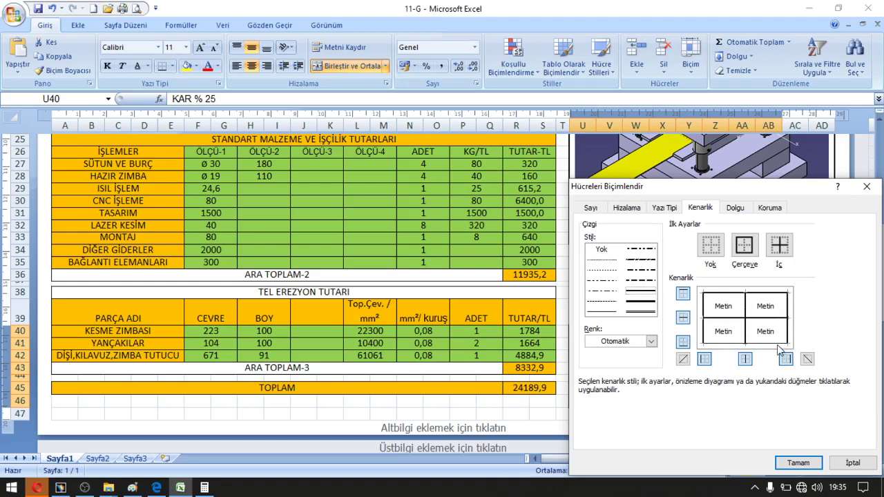
{"action": "left_click", "coordinate": [780, 343]}
{"action": "left_click", "coordinate": [799, 462]}
{"action": "left_click", "coordinate": [817, 402]}
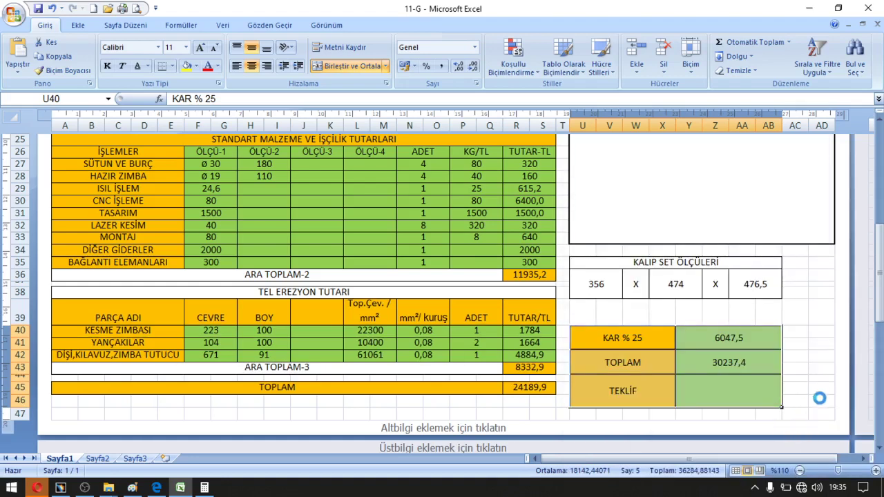
- Fill the TEKLİF value cell peach and enter 30,000,00 in it
{"action": "right_click", "coordinate": [716, 391]}
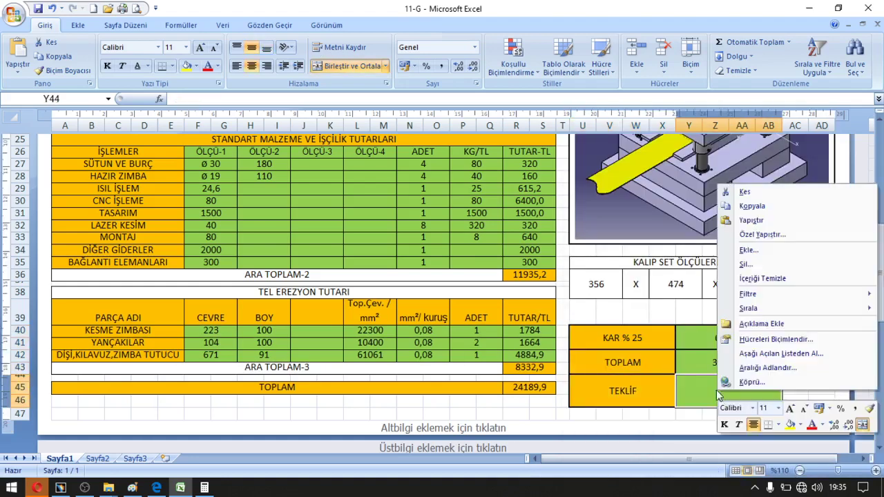
{"action": "left_click", "coordinate": [746, 339]}
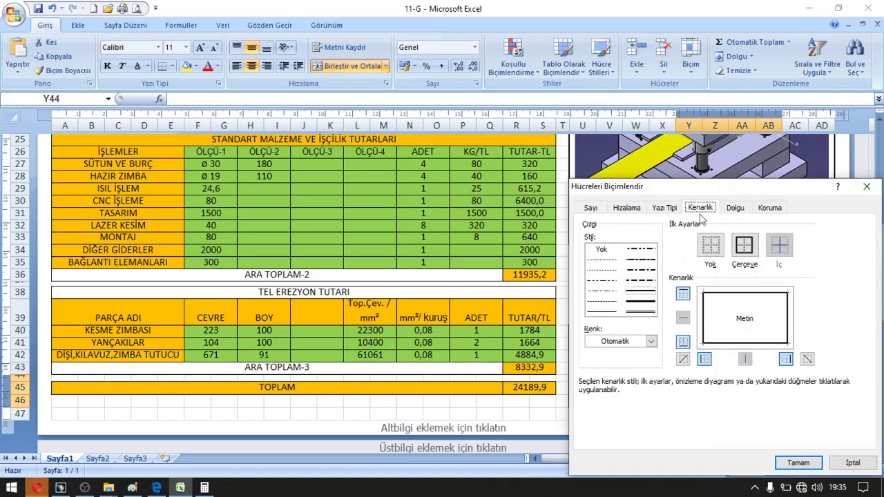
{"action": "left_click", "coordinate": [734, 208]}
{"action": "left_click", "coordinate": [696, 294]}
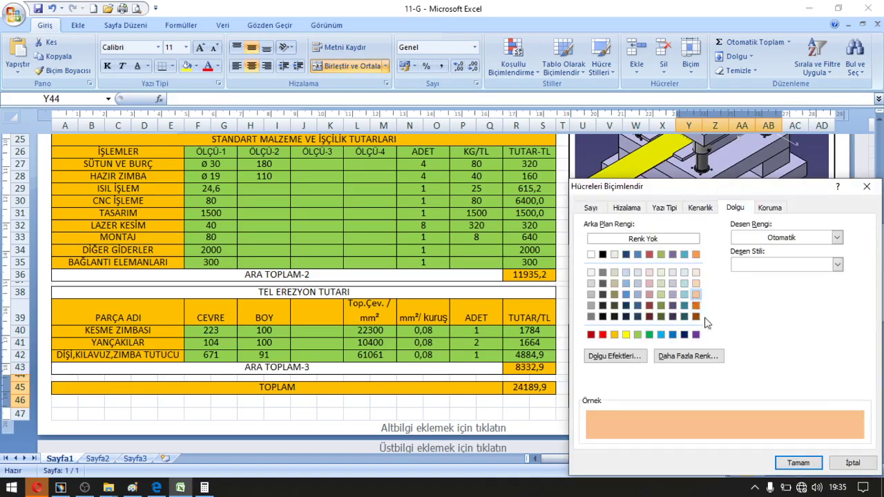
{"action": "left_click", "coordinate": [798, 463]}
{"action": "left_click", "coordinate": [814, 424]}
{"action": "left_click", "coordinate": [817, 393]}
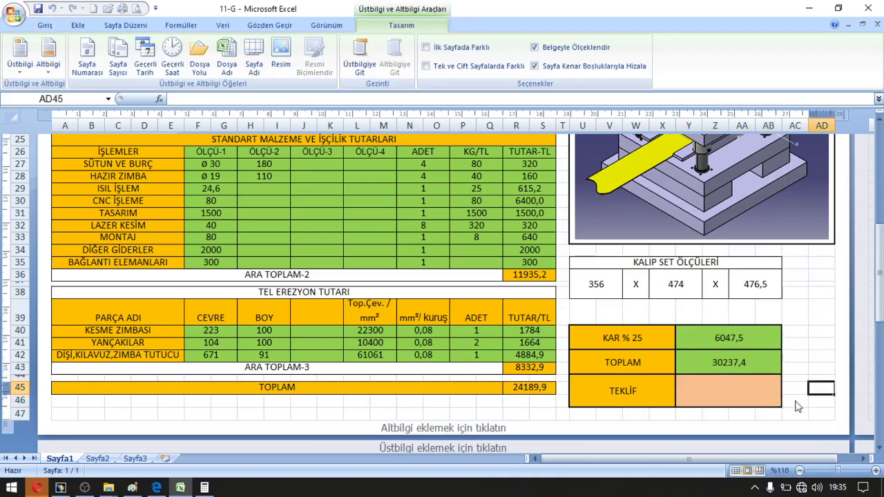
{"action": "left_click", "coordinate": [726, 394]}
{"action": "type", "text": "30,"}
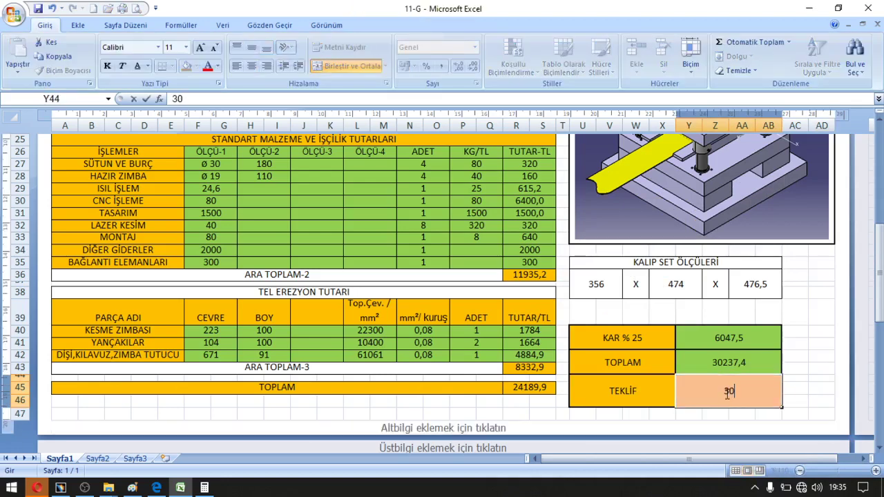
{"action": "type", "text": "00"}
{"action": "type", "text": "0,00"}
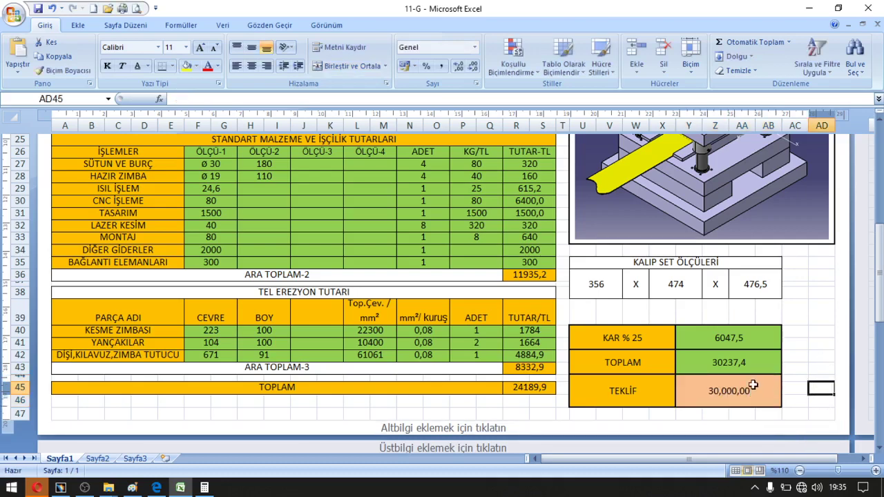
- Format TOPLAM as Sayı with the 1000 separator, showing 30.237,40
{"action": "left_click", "coordinate": [735, 361]}
{"action": "right_click", "coordinate": [725, 360]}
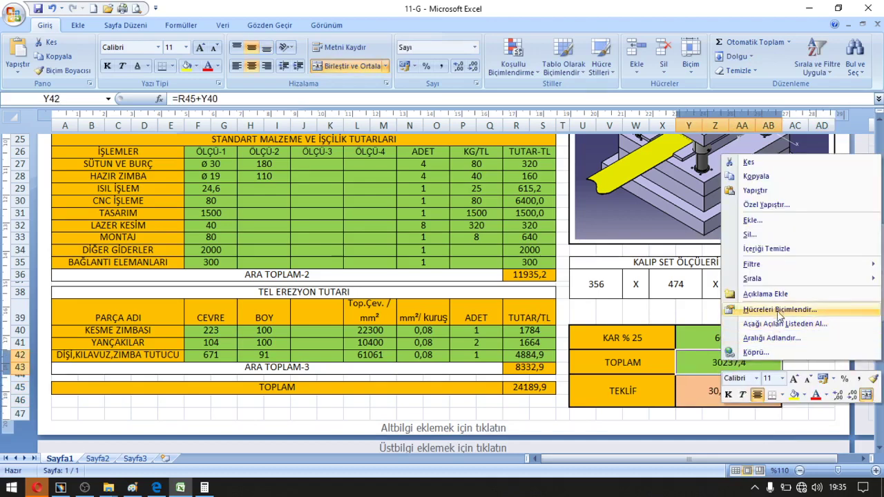
{"action": "left_click", "coordinate": [779, 312]}
{"action": "left_click", "coordinate": [591, 185]}
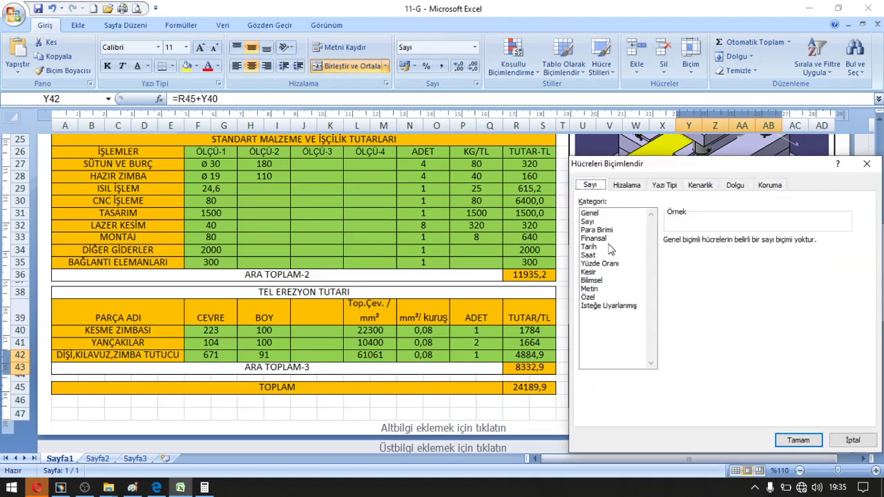
{"action": "left_click", "coordinate": [595, 230]}
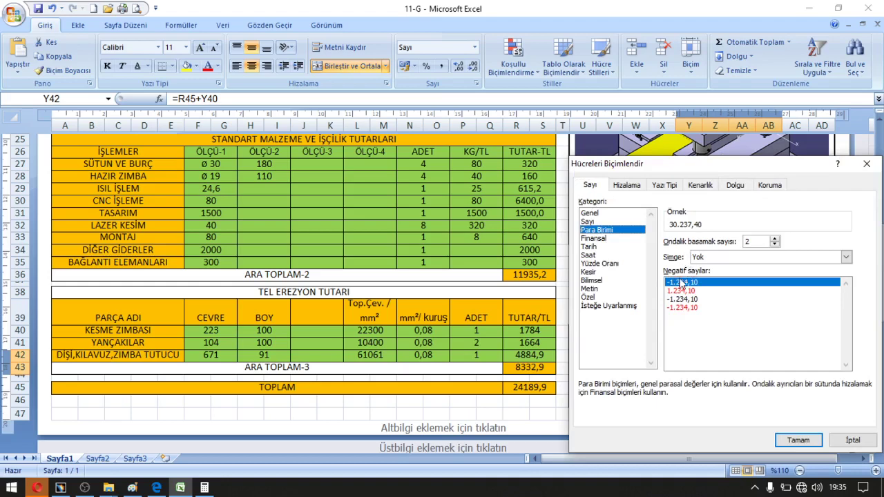
{"action": "left_click", "coordinate": [588, 222]}
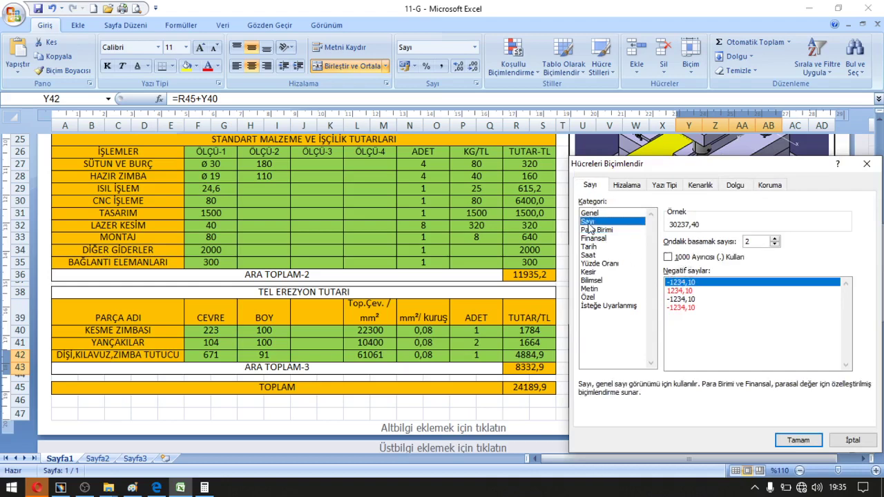
{"action": "left_click", "coordinate": [668, 257]}
{"action": "left_click", "coordinate": [799, 441]}
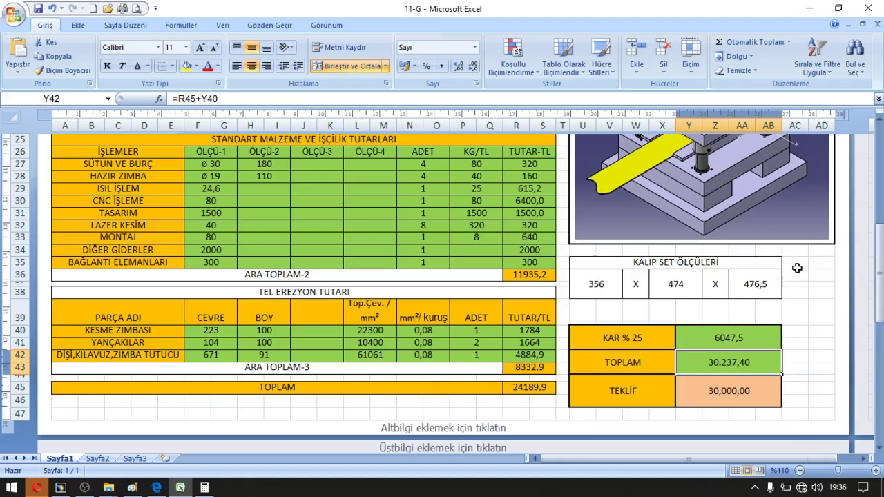
- Merge AC35:AD35 with the heading AĞIRLIK and merge AC36:AD38 below as its value cell
{"action": "left_click", "coordinate": [791, 262]}
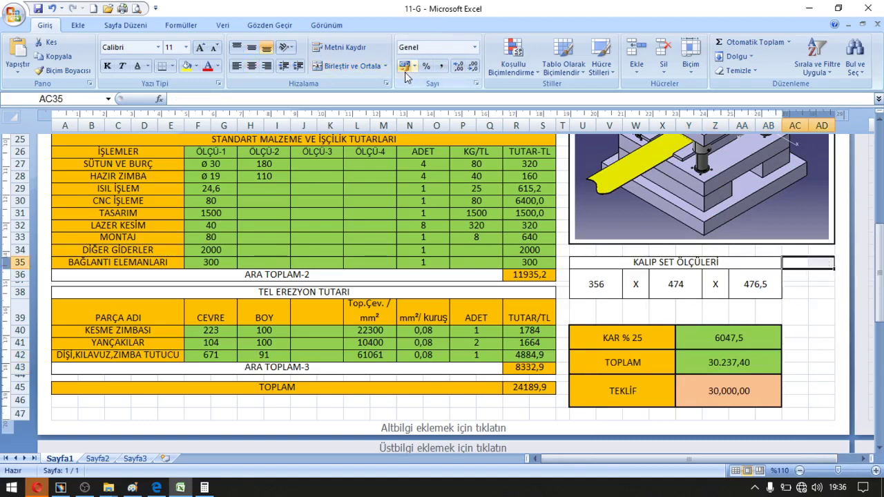
{"action": "left_click", "coordinate": [346, 66]}
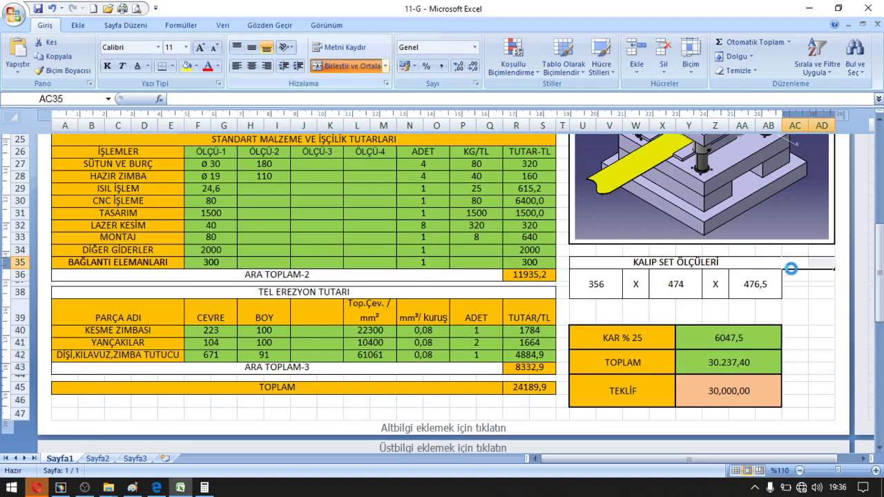
{"action": "type", "text": "A"}
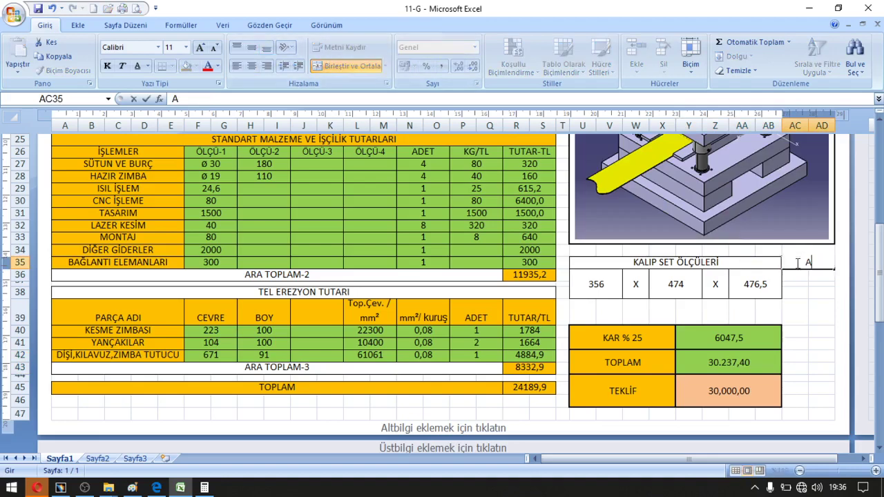
{"action": "type", "text": "ĞIRLI"}
{"action": "type", "text": "K"}
{"action": "left_click", "coordinate": [808, 318]}
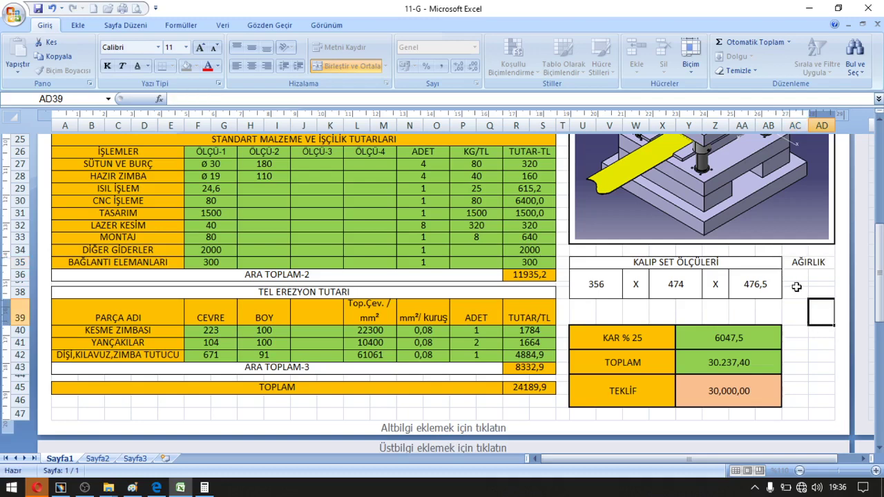
{"action": "left_click_drag", "start_coordinate": [795, 275], "coordinate": [827, 294]}
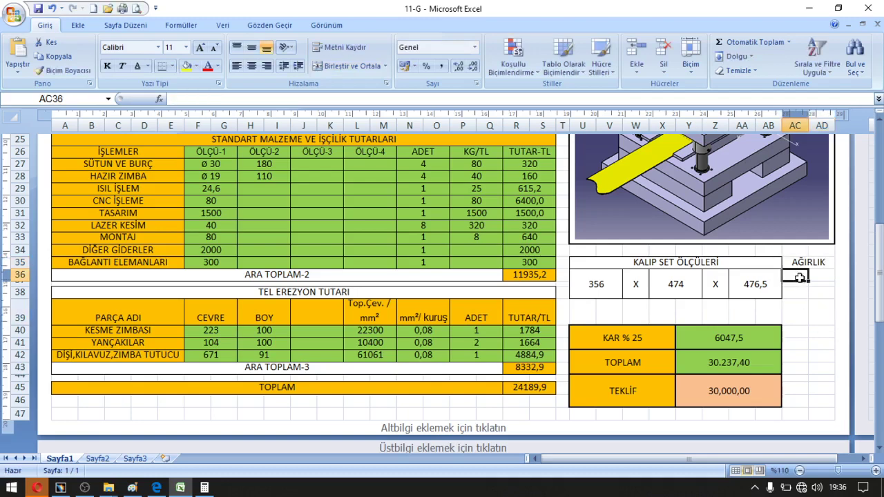
{"action": "left_click", "coordinate": [339, 65]}
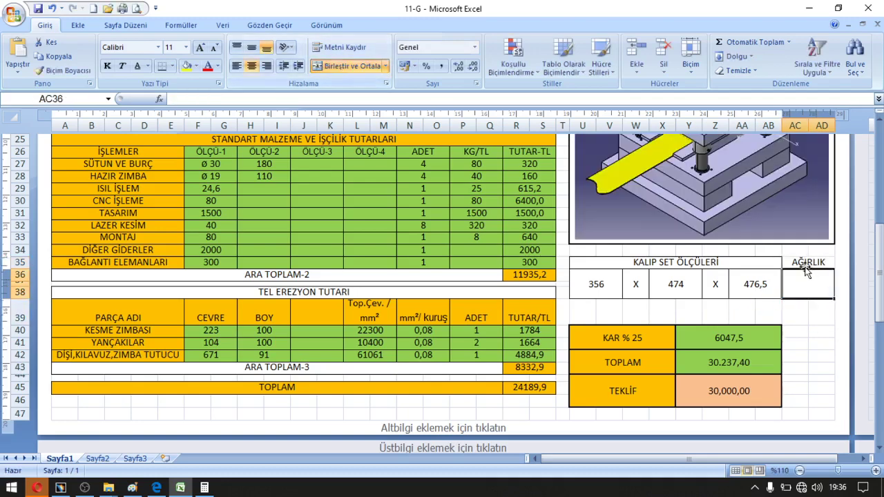
- Add top, dividing, right and bottom borders to the AĞIRLIK heading and value cell
{"action": "left_click", "coordinate": [801, 263]}
{"action": "right_click", "coordinate": [811, 288]}
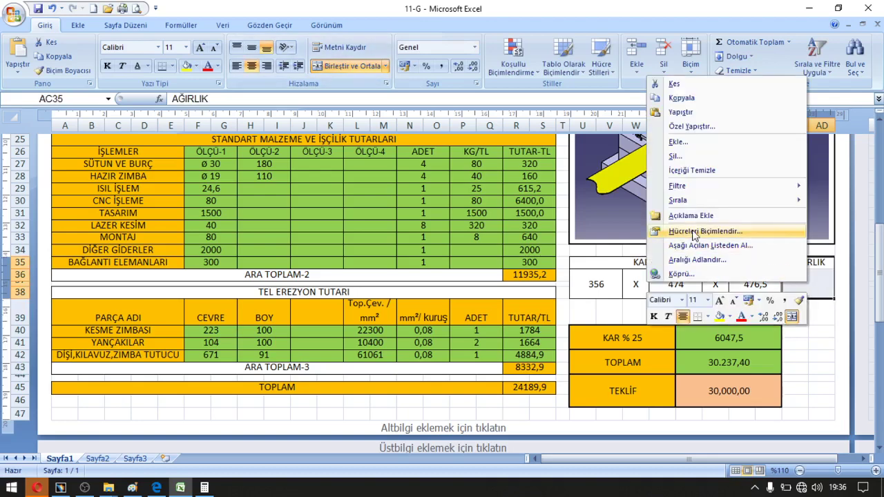
{"action": "left_click", "coordinate": [691, 232]}
{"action": "left_click", "coordinate": [666, 105]}
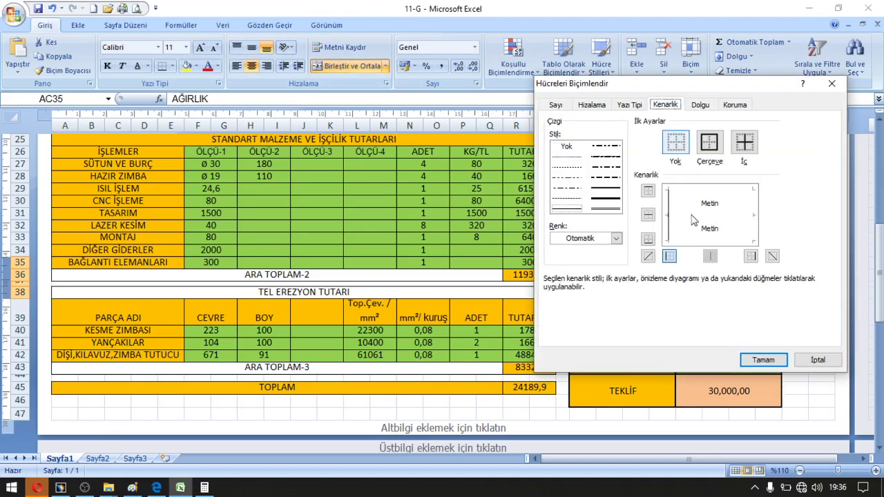
{"action": "left_click", "coordinate": [682, 190]}
{"action": "left_click", "coordinate": [686, 215]}
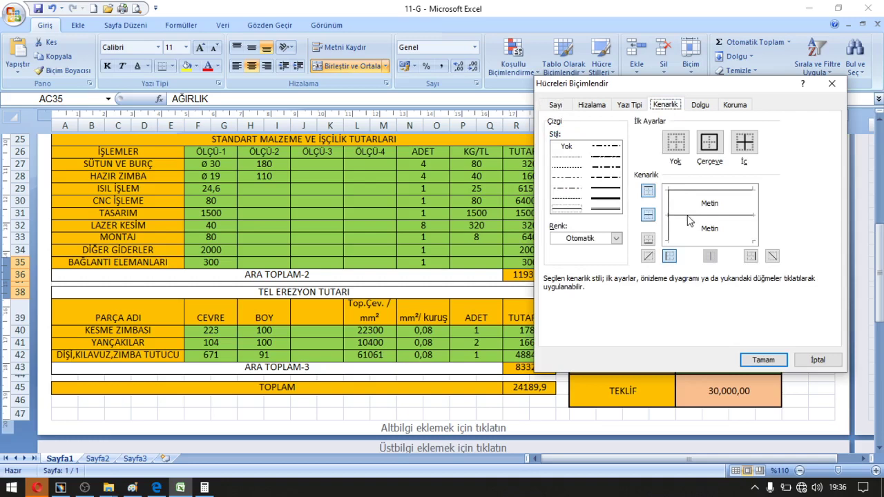
{"action": "left_click", "coordinate": [754, 218]}
{"action": "left_click", "coordinate": [736, 241]}
{"action": "left_click", "coordinate": [765, 361]}
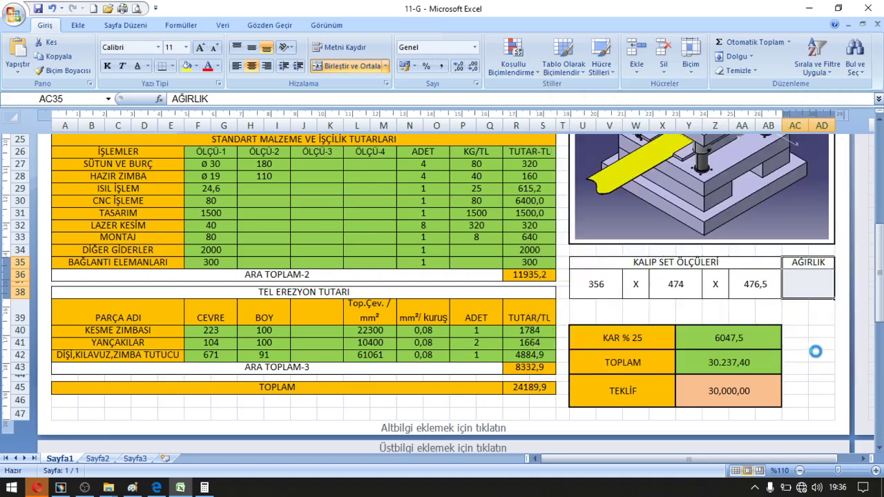
{"action": "left_click", "coordinate": [809, 355]}
{"action": "left_click", "coordinate": [793, 283]}
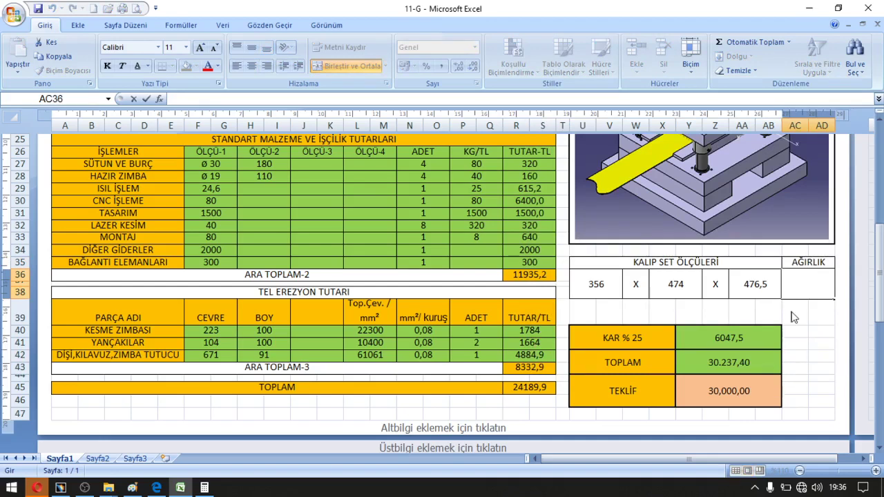
- Enter the weight formula =U36*X36*AA36*7,85/1000000 in AC36, referencing the three dimensions
{"action": "type", "text": "="}
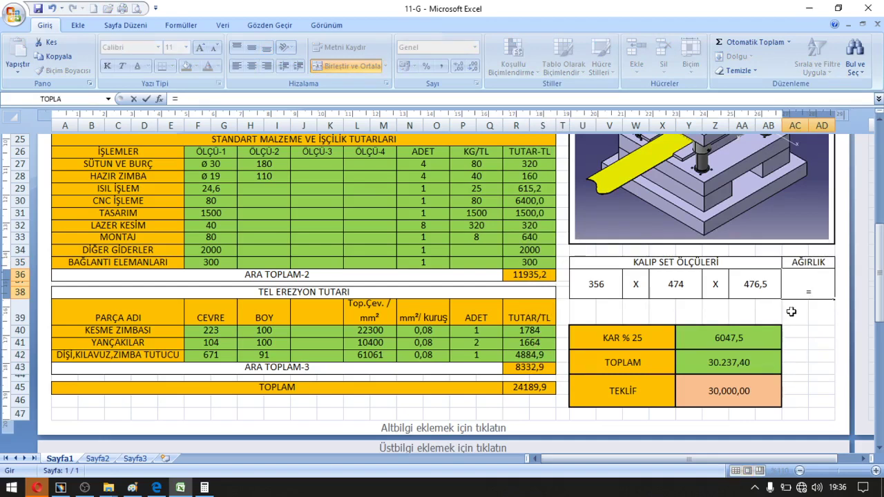
{"action": "left_click", "coordinate": [593, 284]}
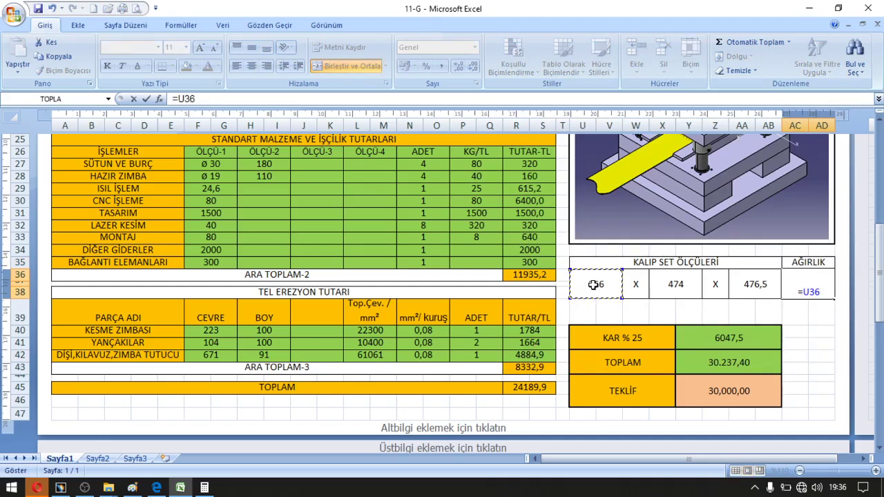
{"action": "type", "text": "*"}
{"action": "left_click", "coordinate": [663, 282]}
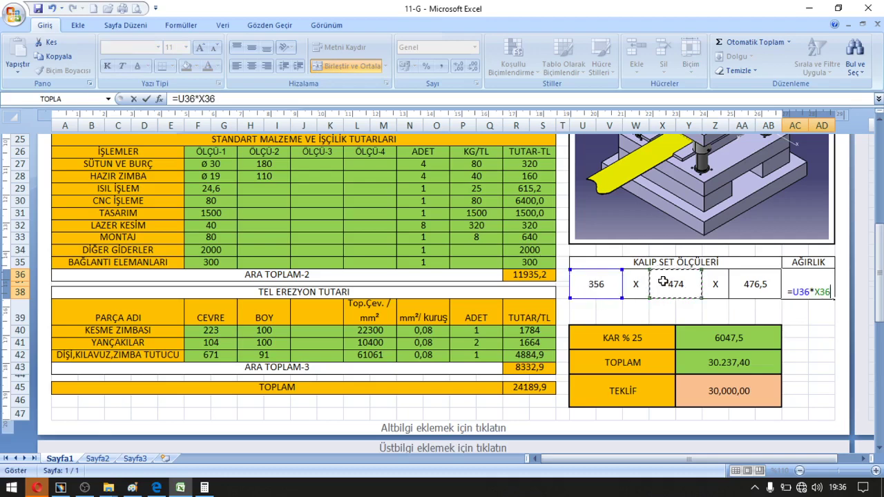
{"action": "type", "text": "*"}
{"action": "left_click", "coordinate": [741, 284]}
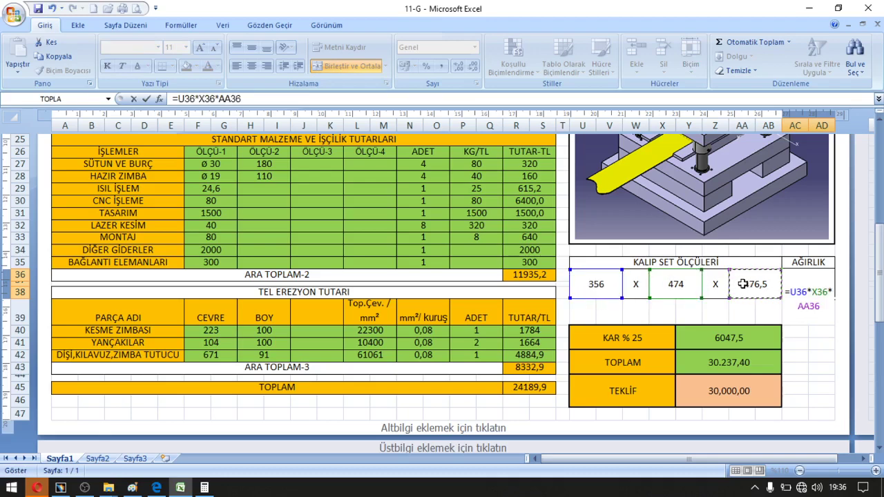
{"action": "type", "text": "*"}
{"action": "type", "text": "7,85"}
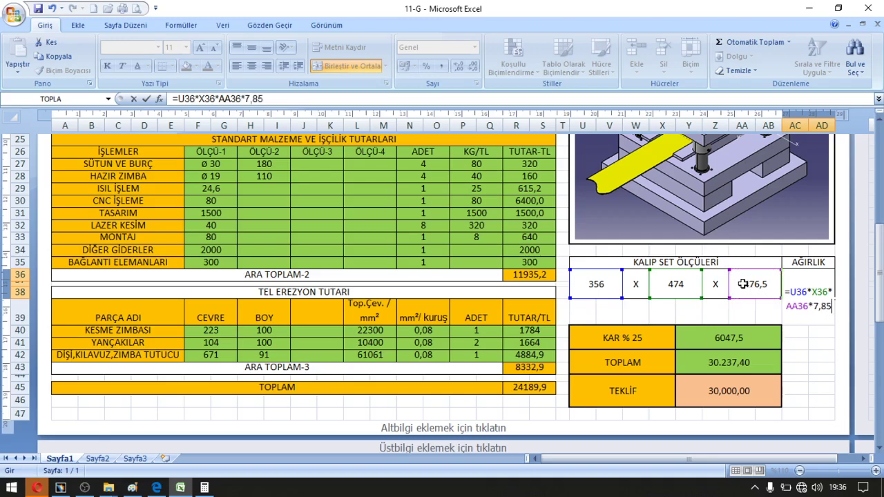
{"action": "type", "text": "/1"}
{"action": "type", "text": "00000"}
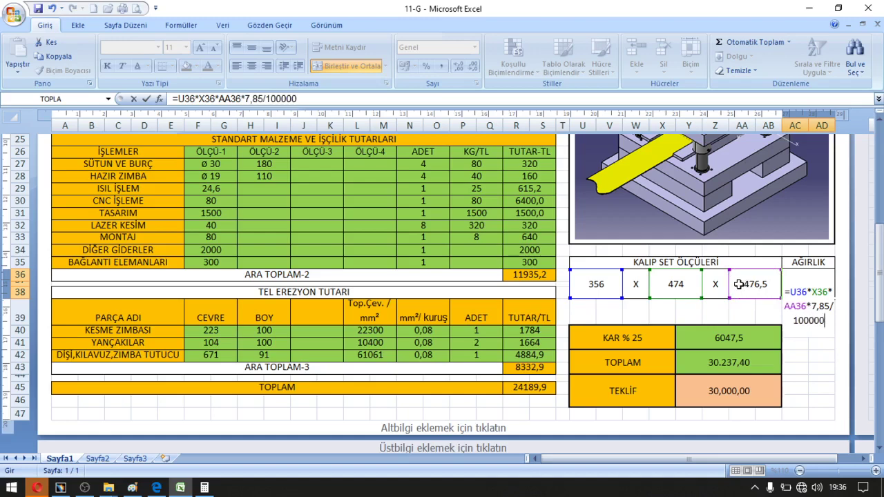
{"action": "type", "text": "0"}
{"action": "key", "text": "Return"}
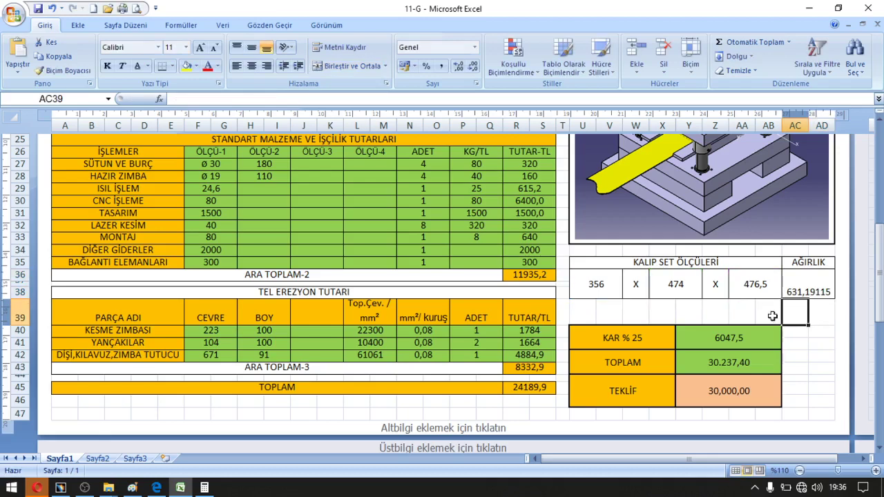
- Format the weight cell AC36 as Sayı with 2 decimal places
{"action": "left_click", "coordinate": [813, 279]}
{"action": "right_click", "coordinate": [812, 279]}
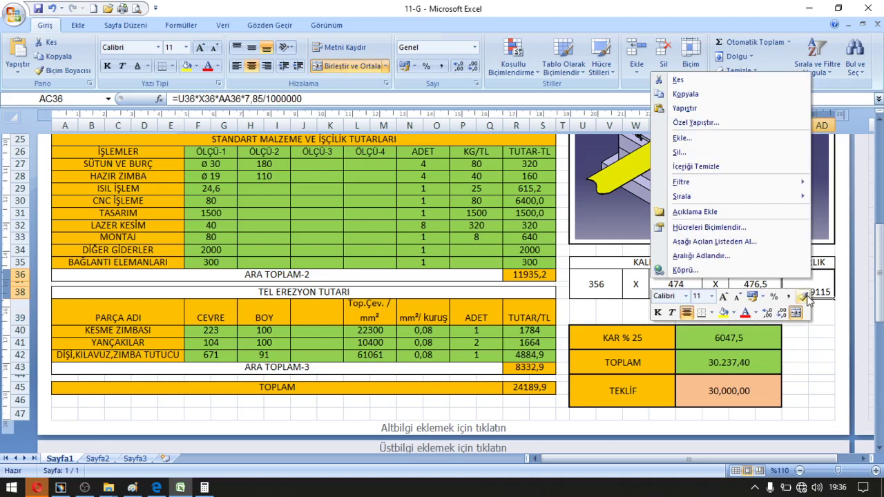
{"action": "left_click", "coordinate": [719, 229]}
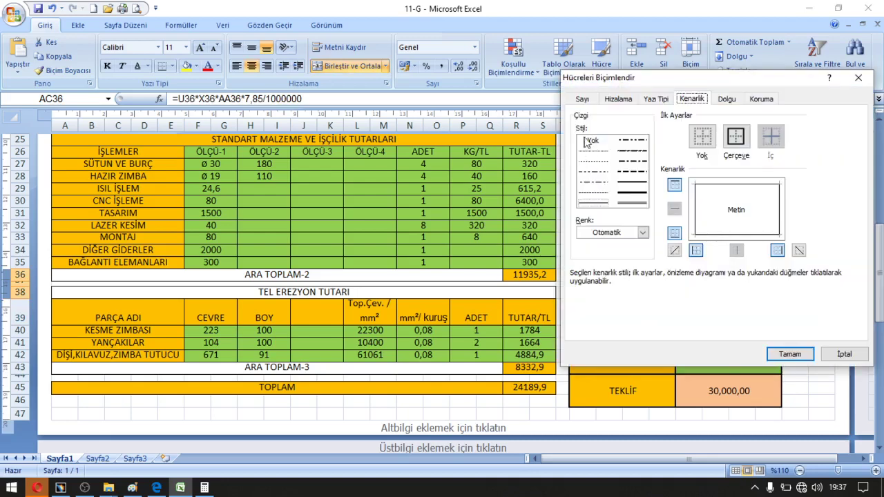
{"action": "left_click", "coordinate": [582, 98]}
{"action": "left_click", "coordinate": [579, 136]}
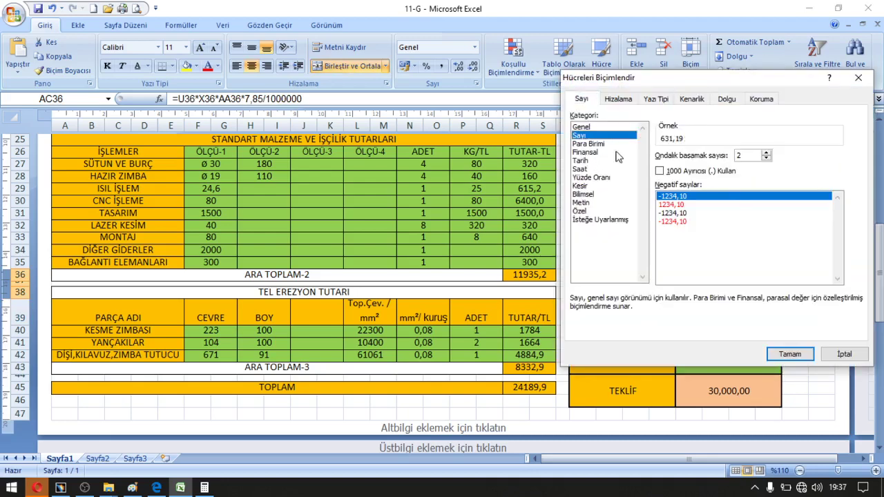
{"action": "left_click", "coordinate": [791, 354]}
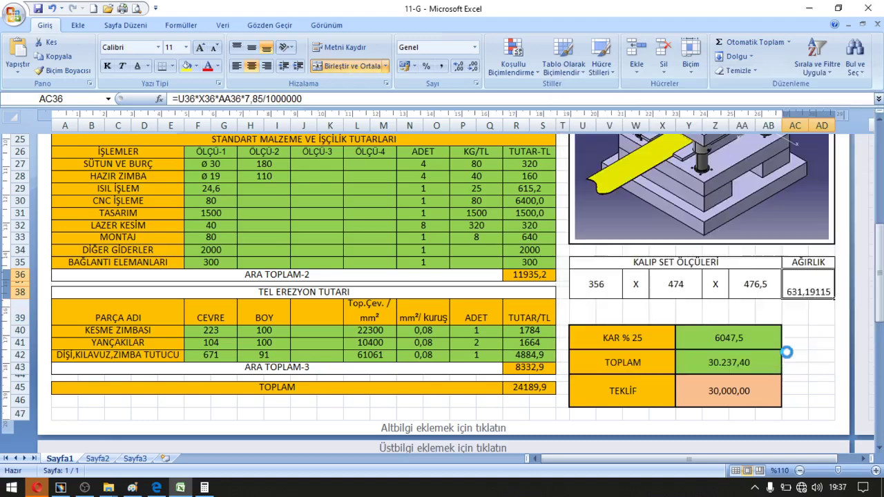
{"action": "left_click", "coordinate": [821, 355]}
- Append the *0,58 factor to the weight formula so AC36 shows 366,1
{"action": "left_click", "coordinate": [813, 289]}
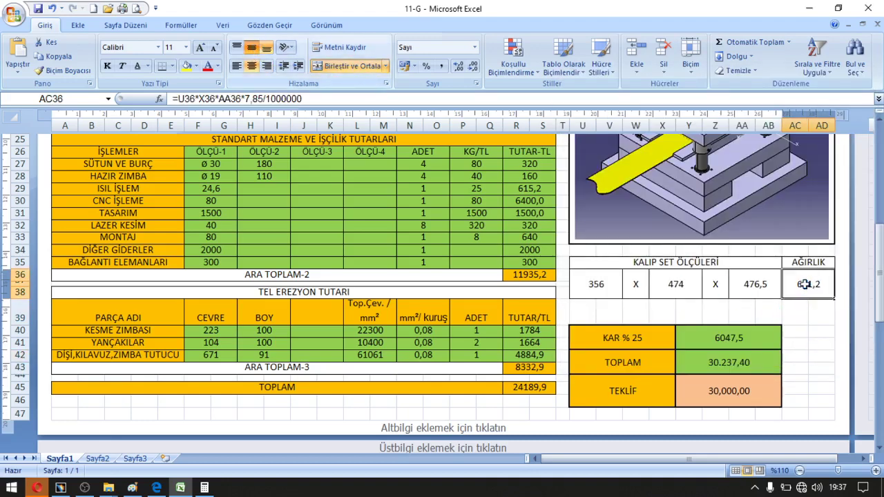
{"action": "left_click", "coordinate": [310, 98]}
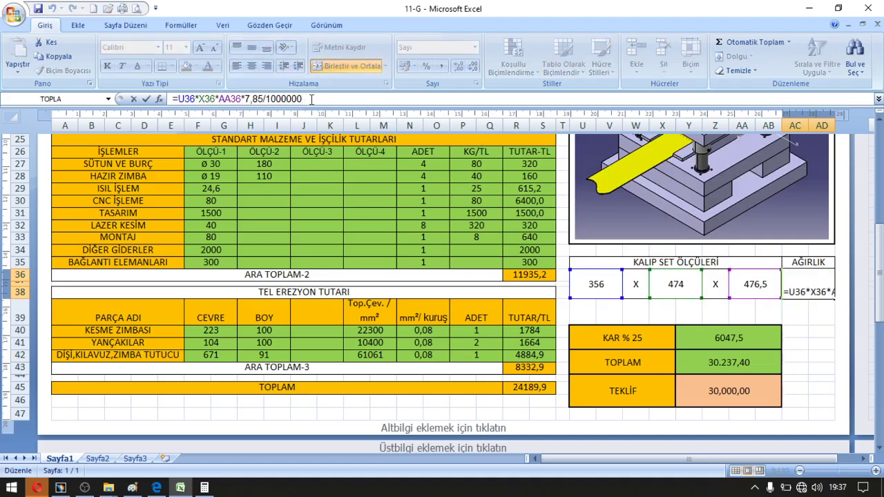
{"action": "type", "text": "*"}
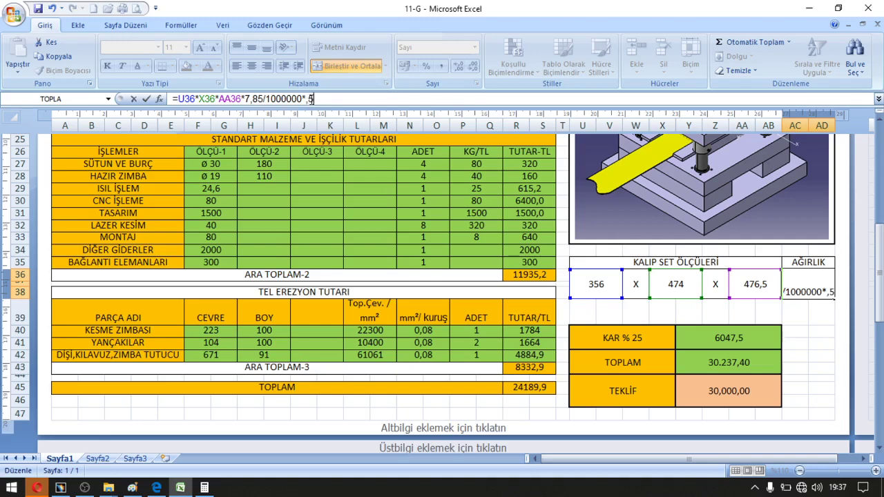
{"action": "type", "text": "8"}
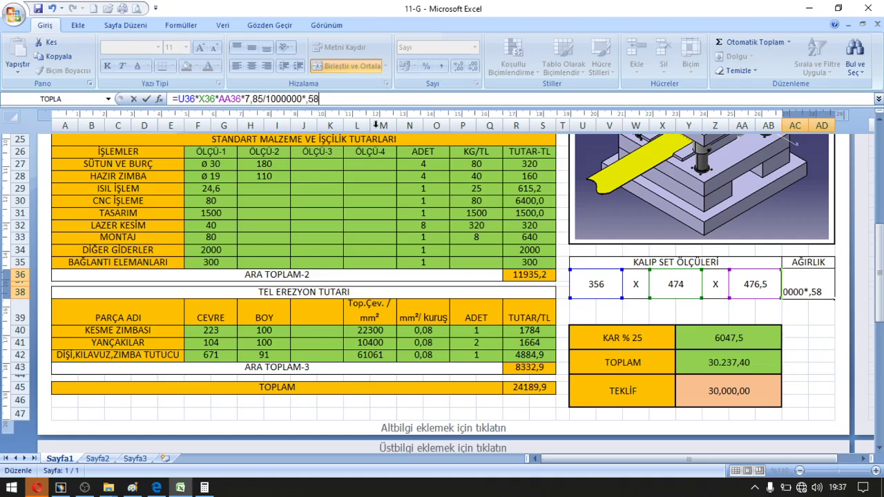
{"action": "left_click", "coordinate": [308, 99]}
{"action": "type", "text": "0"}
{"action": "key", "text": "Return"}
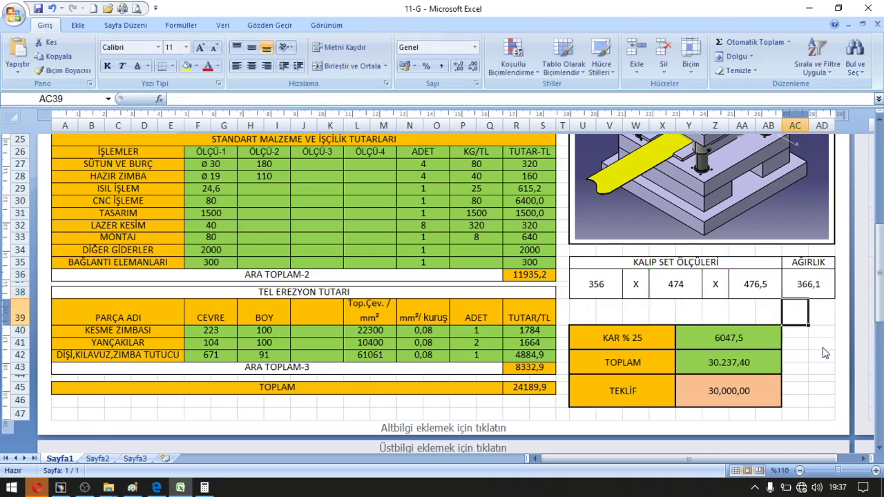
- Give the KALIP SET ÖLÇÜLERİ and AĞIRLIK header row an orange fill
{"action": "left_click_drag", "start_coordinate": [593, 264], "coordinate": [810, 265]}
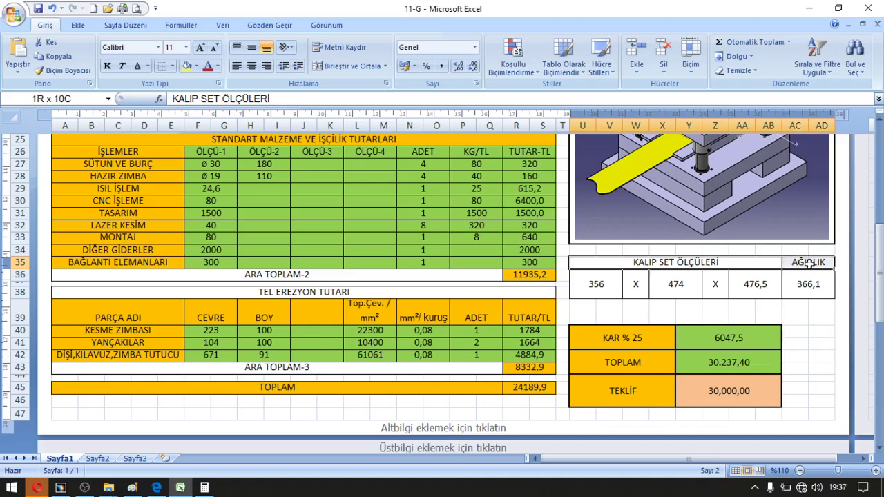
{"action": "right_click", "coordinate": [810, 265]}
{"action": "left_click", "coordinate": [715, 419]}
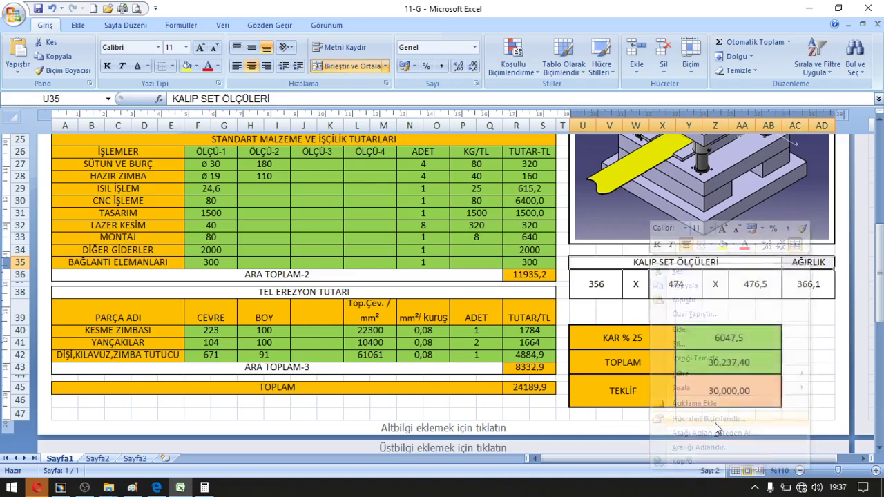
{"action": "left_click", "coordinate": [727, 209]}
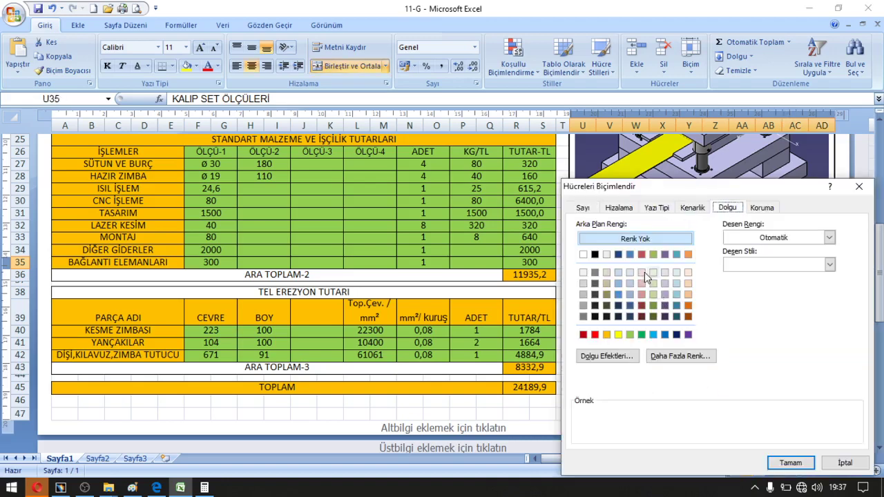
{"action": "left_click", "coordinate": [605, 335]}
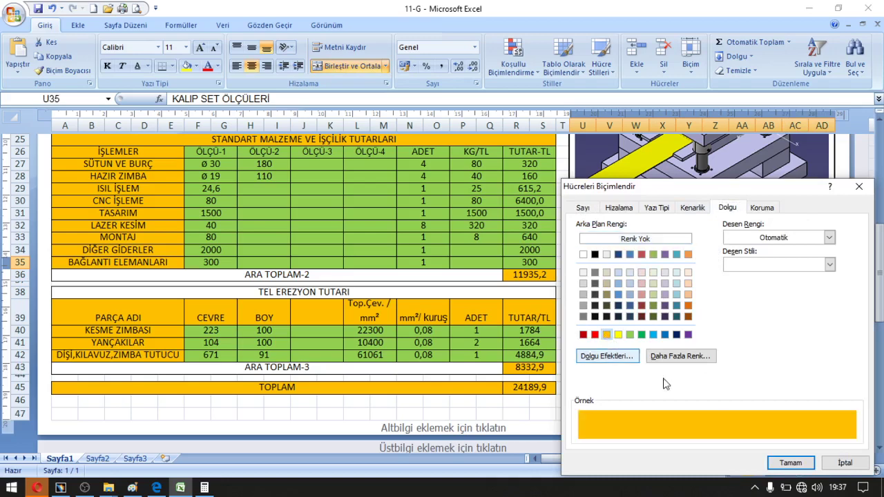
{"action": "left_click", "coordinate": [791, 463]}
{"action": "key", "text": "ctrl+End"}
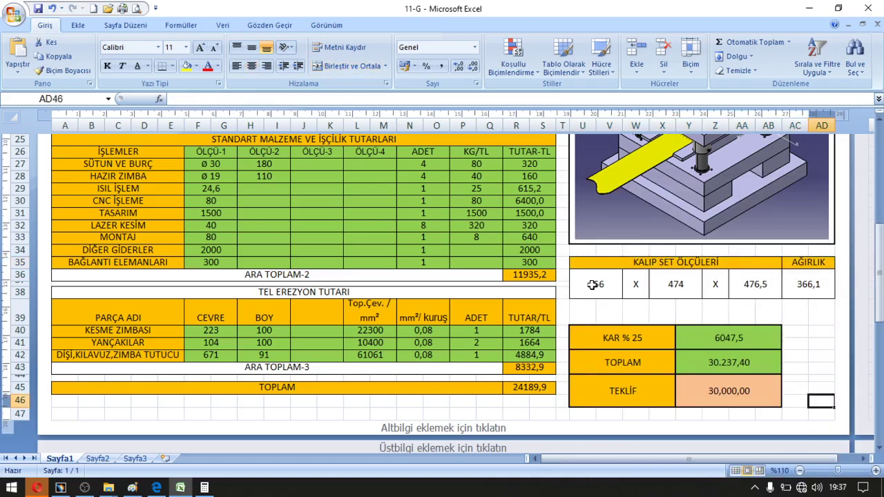
- Fill the three dimension cells (356, 474, 476,5) with orange
{"action": "left_click", "coordinate": [593, 285]}
{"action": "left_click", "coordinate": [662, 289]}
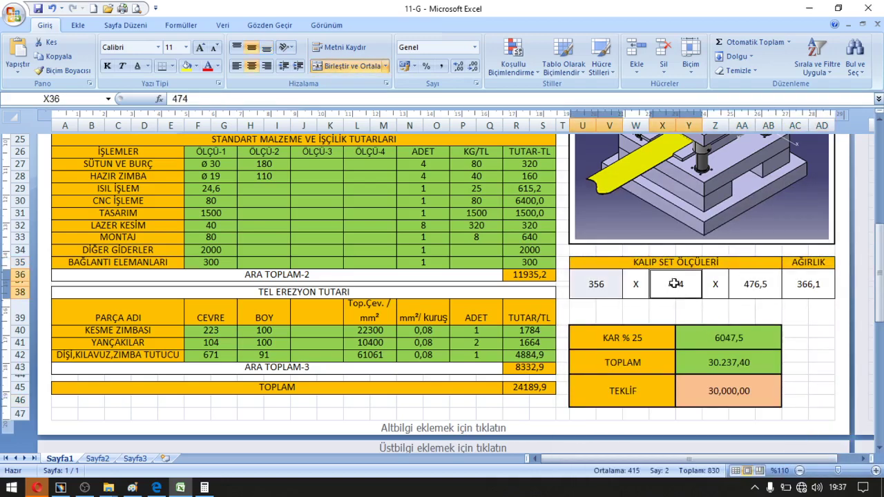
{"action": "left_click", "coordinate": [768, 292]}
{"action": "right_click", "coordinate": [775, 292]}
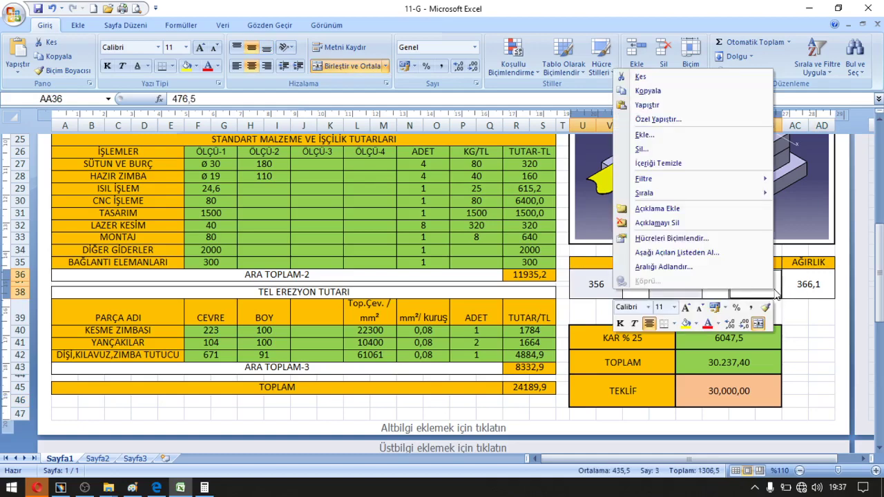
{"action": "left_click", "coordinate": [673, 244]}
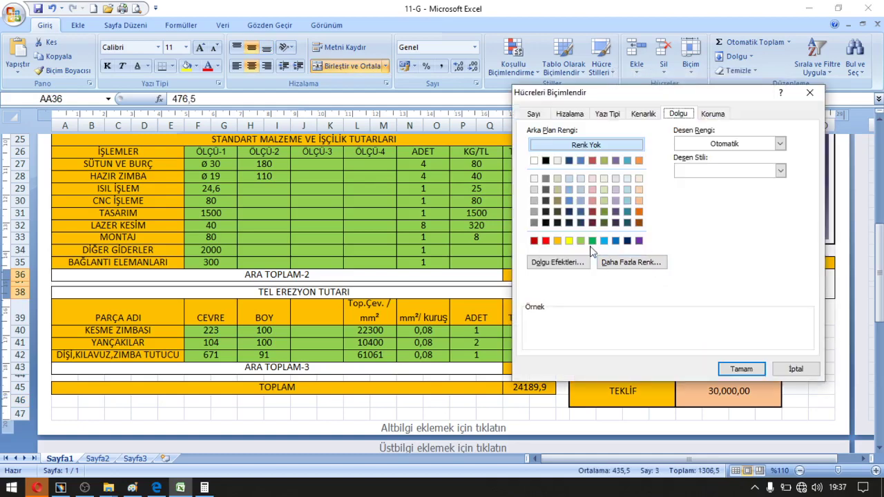
{"action": "left_click", "coordinate": [557, 241]}
{"action": "left_click", "coordinate": [742, 369]}
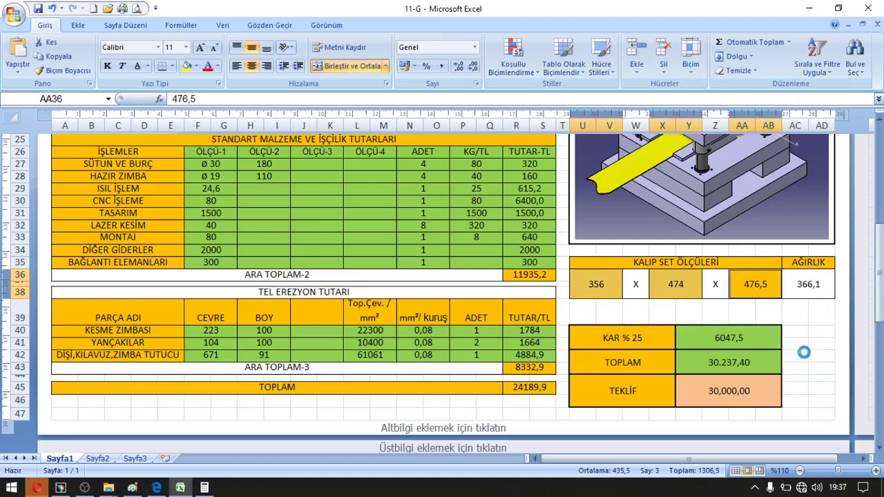
{"action": "left_click", "coordinate": [795, 366]}
- Give the two X separator cells and the weight cell a light peach fill
{"action": "left_click", "coordinate": [635, 285], "text": "ctrl"}
{"action": "left_click", "coordinate": [715, 285], "text": "ctrl"}
{"action": "left_click", "coordinate": [816, 289], "text": "ctrl"}
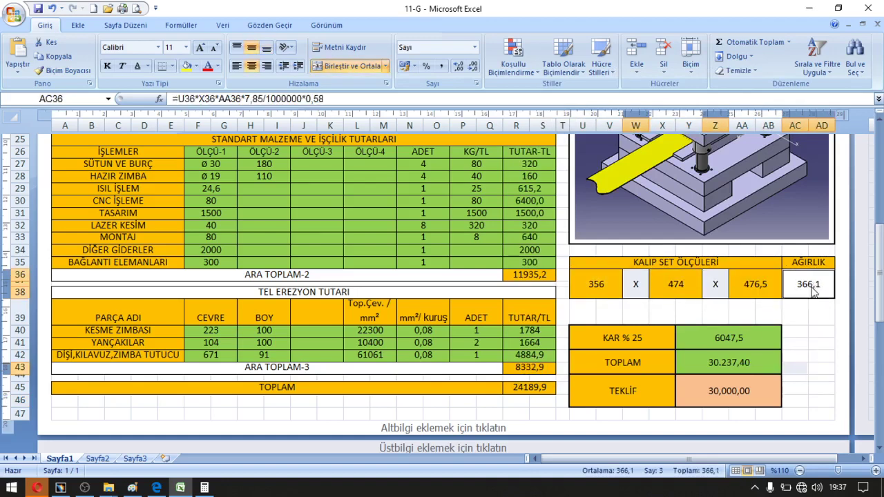
{"action": "right_click", "coordinate": [816, 289]}
{"action": "left_click", "coordinate": [719, 237]}
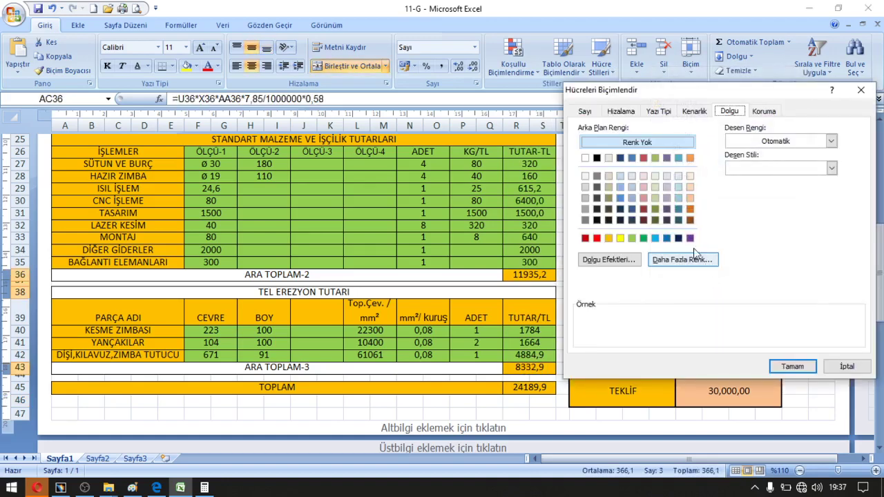
{"action": "left_click", "coordinate": [690, 187]}
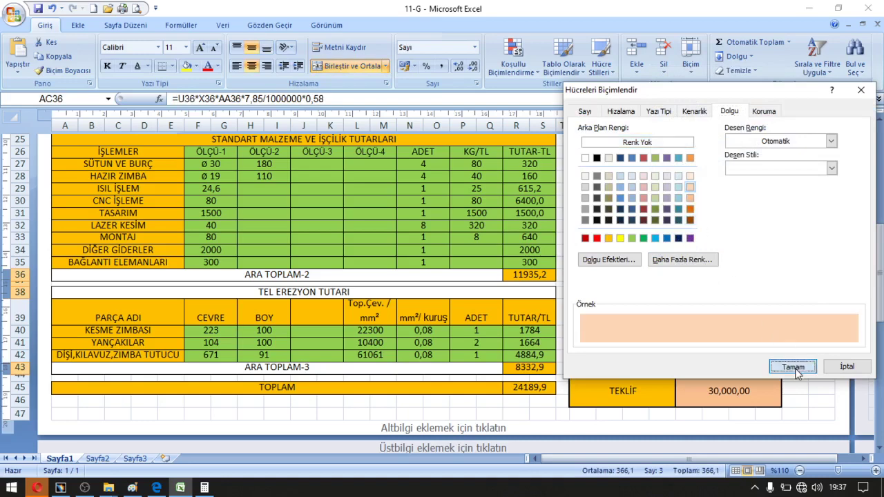
{"action": "left_click", "coordinate": [792, 366]}
{"action": "left_click", "coordinate": [801, 400]}
{"action": "left_click", "coordinate": [829, 362]}
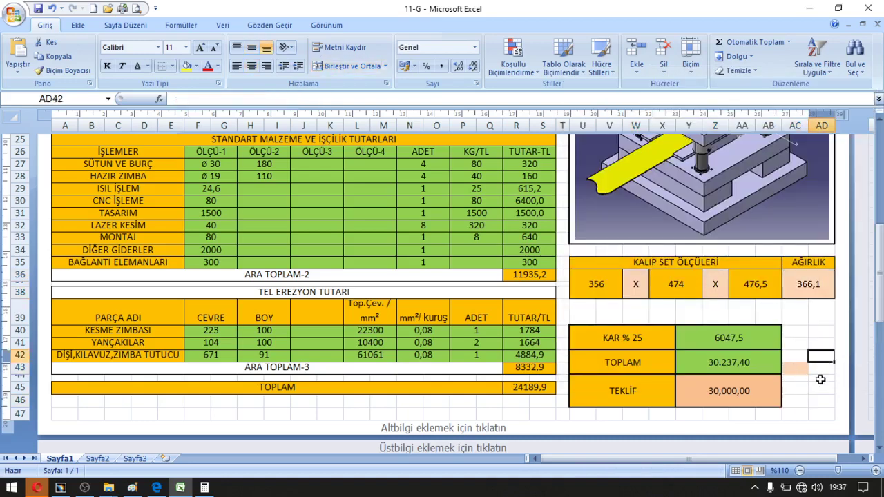
- Set cell AC43's fill to Renk Yok so it has no colour
{"action": "left_click", "coordinate": [804, 371]}
{"action": "right_click", "coordinate": [795, 369]}
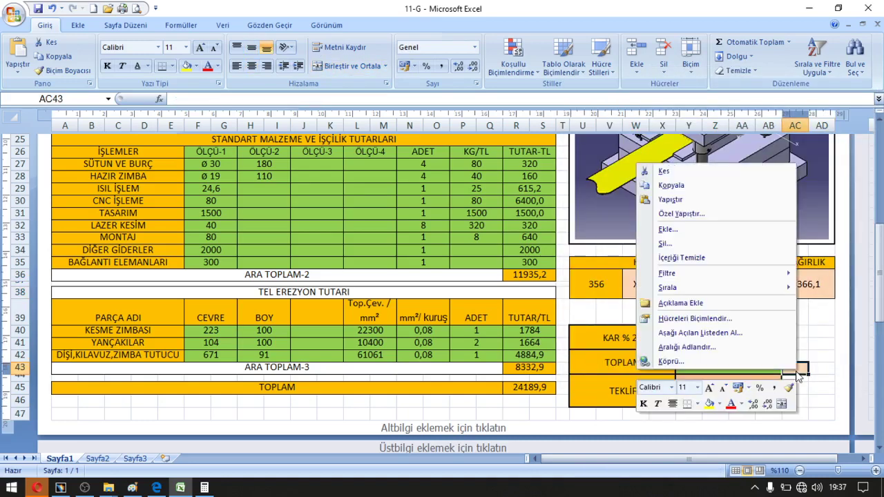
{"action": "left_click", "coordinate": [706, 319]}
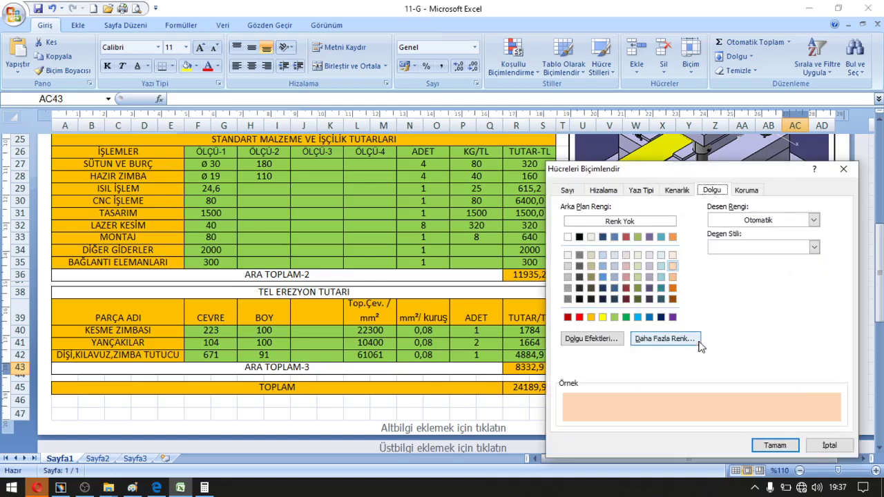
{"action": "left_click", "coordinate": [620, 221]}
{"action": "left_click", "coordinate": [774, 446]}
{"action": "left_click", "coordinate": [821, 376]}
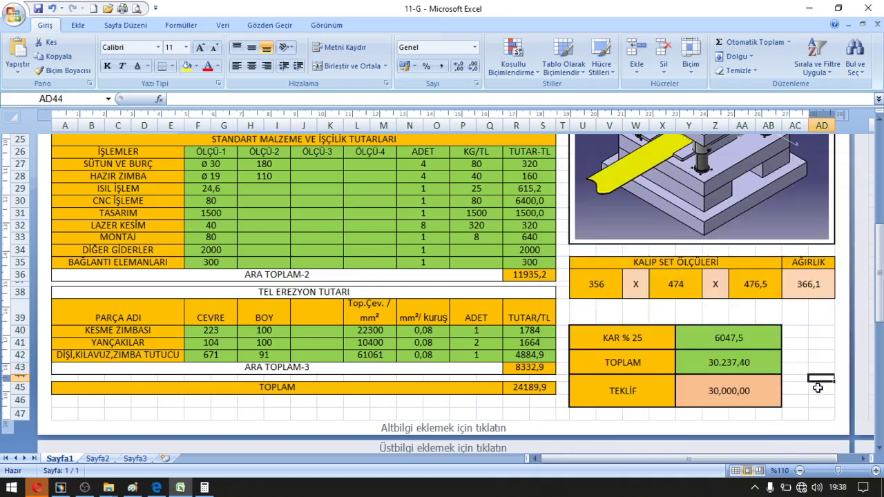
- Scroll through the quote tables, then open Print Preview and the Print dialog
{"action": "scroll", "coordinate": [788, 389], "scroll_direction": "up", "scroll_amount": 8}
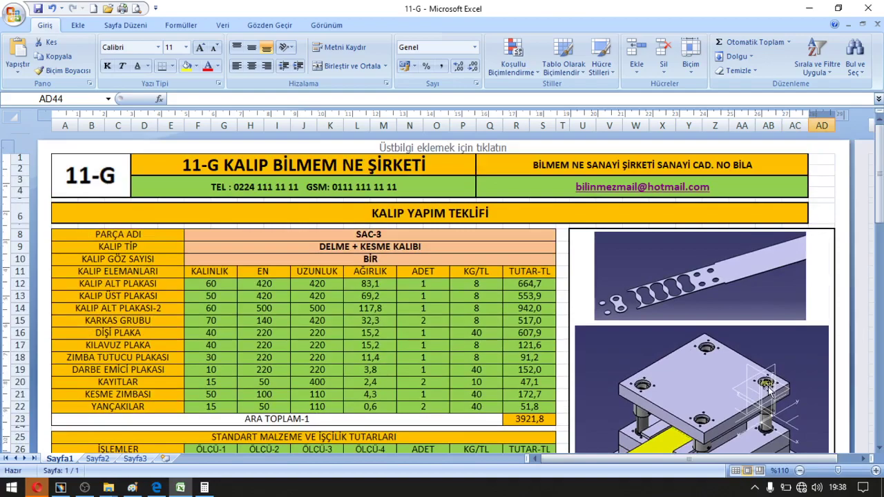
{"action": "scroll", "coordinate": [735, 372], "scroll_direction": "down", "scroll_amount": 2}
{"action": "scroll", "coordinate": [735, 372], "scroll_direction": "down", "scroll_amount": 4}
{"action": "scroll", "coordinate": [735, 371], "scroll_direction": "up", "scroll_amount": 4}
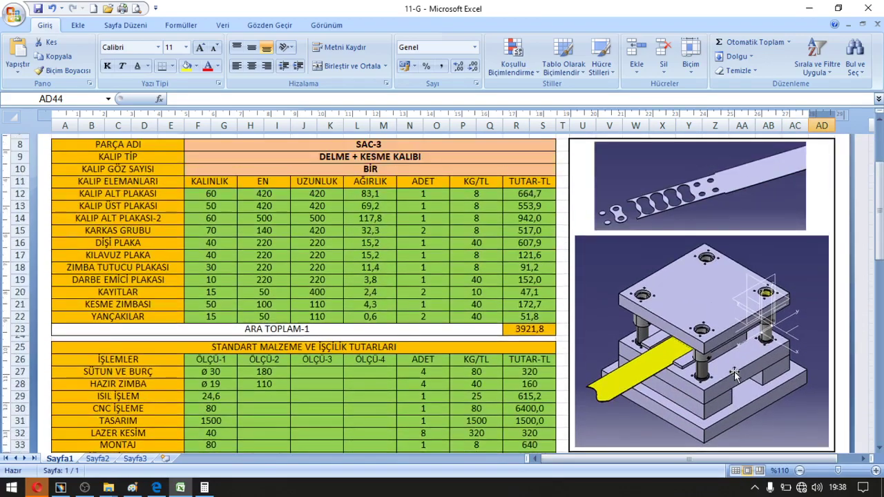
{"action": "scroll", "coordinate": [735, 372], "scroll_direction": "down", "scroll_amount": 4}
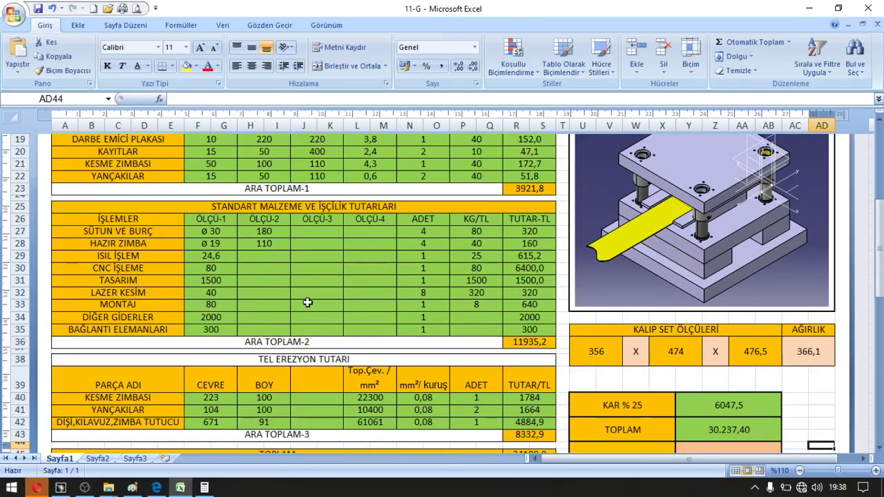
{"action": "scroll", "coordinate": [308, 304], "scroll_direction": "down", "scroll_amount": 1}
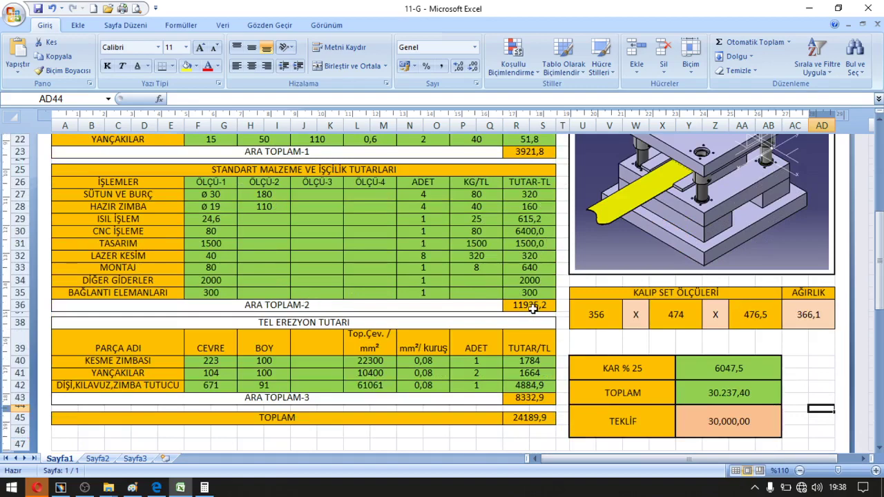
{"action": "scroll", "coordinate": [532, 309], "scroll_direction": "down", "scroll_amount": 1}
{"action": "scroll", "coordinate": [532, 309], "scroll_direction": "up", "scroll_amount": 4}
{"action": "scroll", "coordinate": [532, 309], "scroll_direction": "up", "scroll_amount": 4}
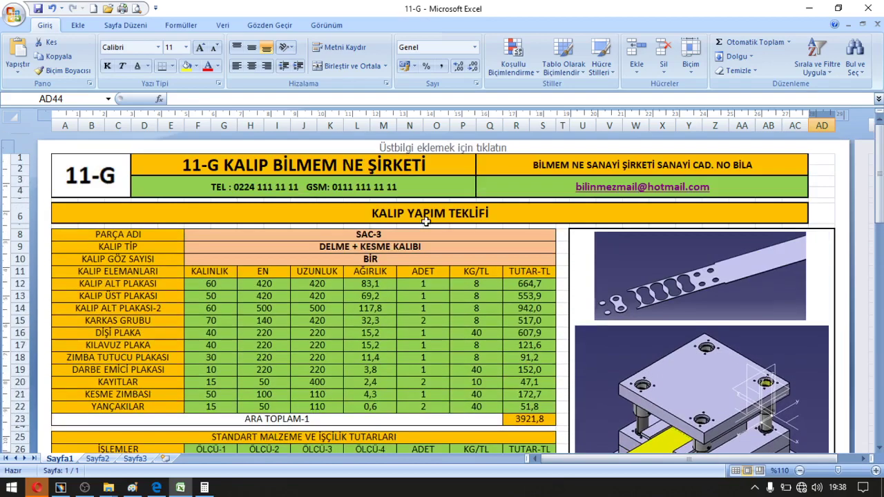
{"action": "left_click", "coordinate": [138, 9]}
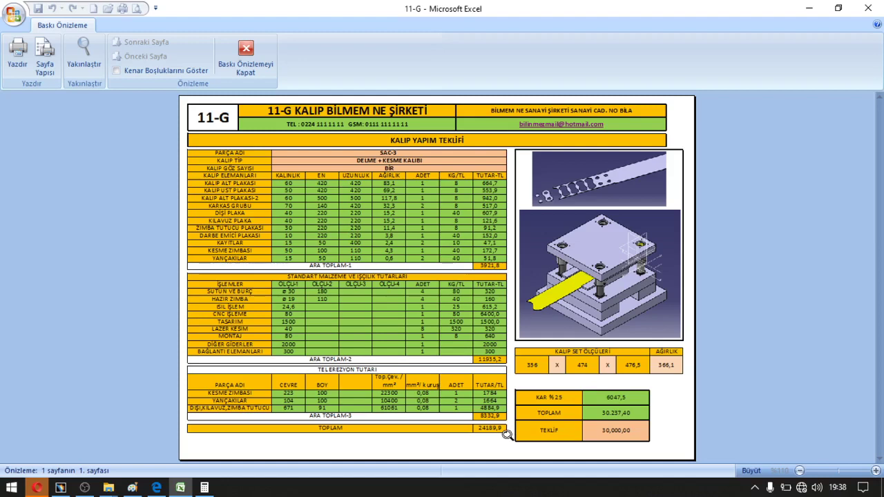
{"action": "left_click", "coordinate": [17, 56]}
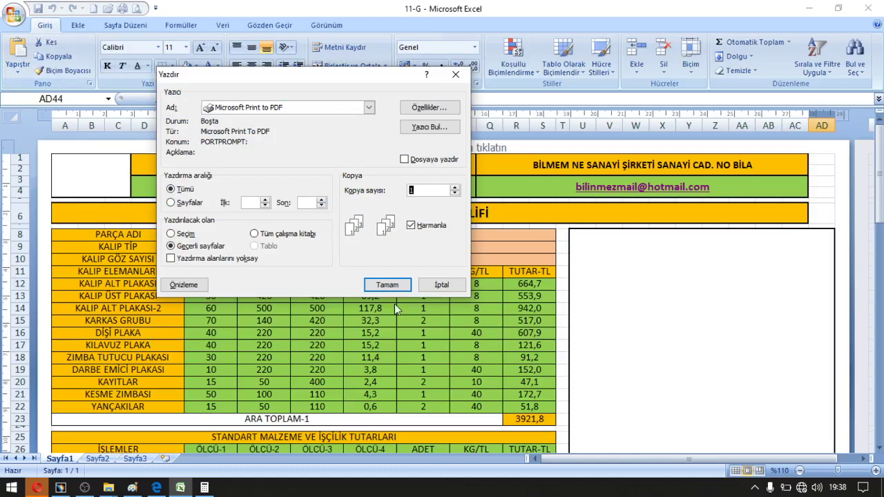
- Print to Microsoft Print to PDF, saving '11-G KALIP TEKLİFİ' on the desktop
{"action": "left_click", "coordinate": [387, 285]}
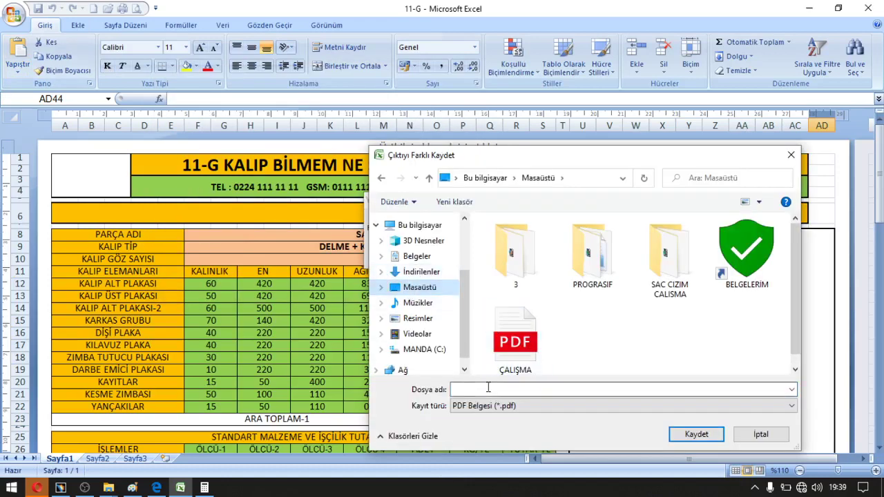
{"action": "left_click", "coordinate": [469, 390]}
{"action": "type", "text": "1-"}
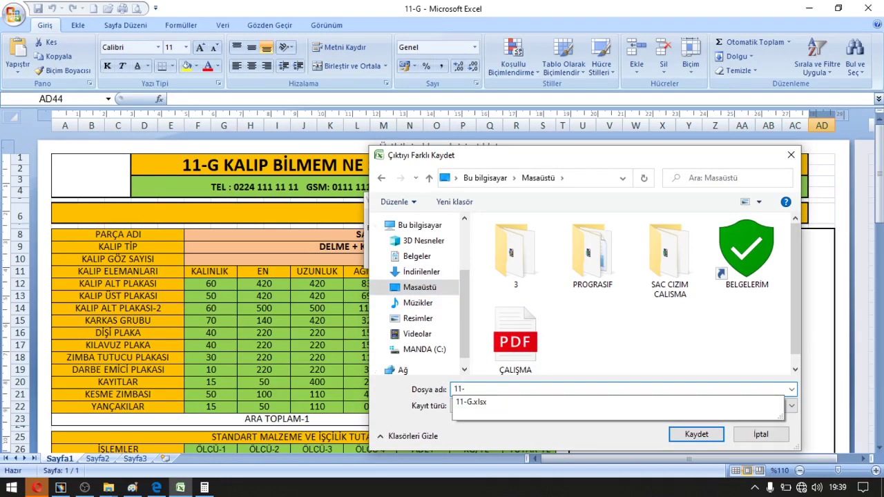
{"action": "type", "text": "G KALIP TEKLİFİ"}
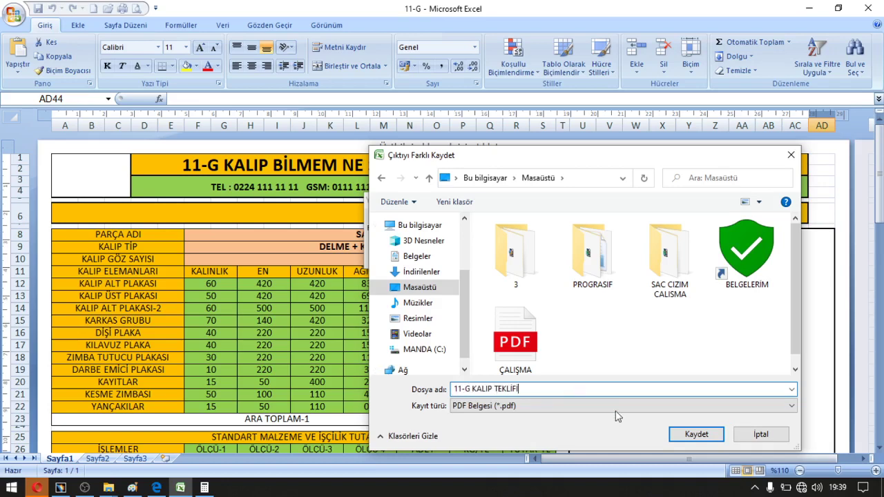
{"action": "left_click", "coordinate": [694, 433]}
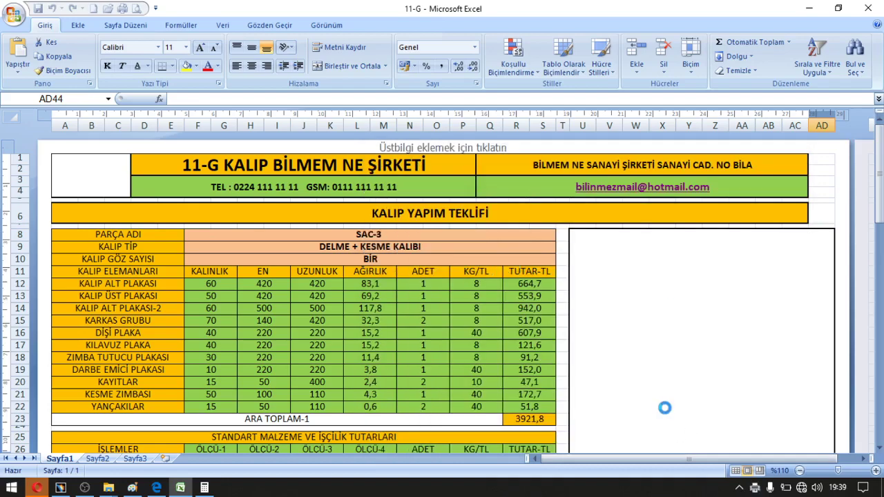
{"action": "left_click", "coordinate": [812, 9]}
- Clear the other windows off the desktop and open 11-G KALIP TEKLİFİ.pdf in Edge
{"action": "left_click", "coordinate": [808, 7]}
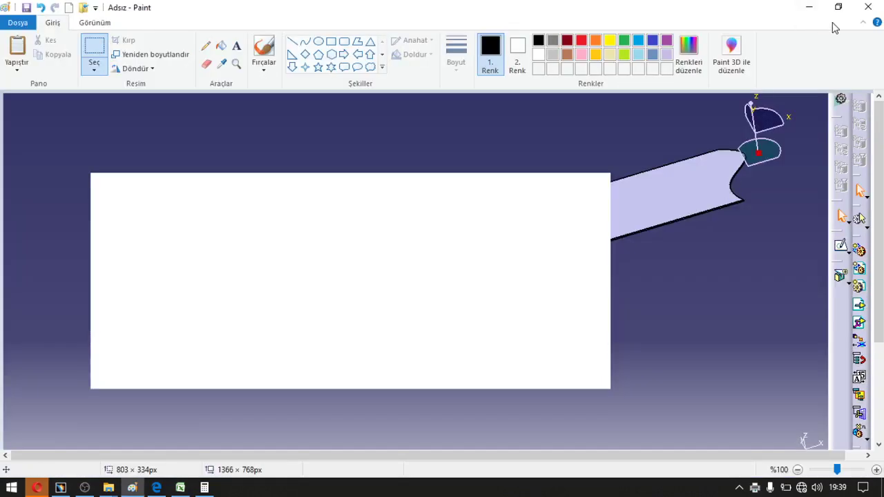
{"action": "left_click", "coordinate": [807, 7]}
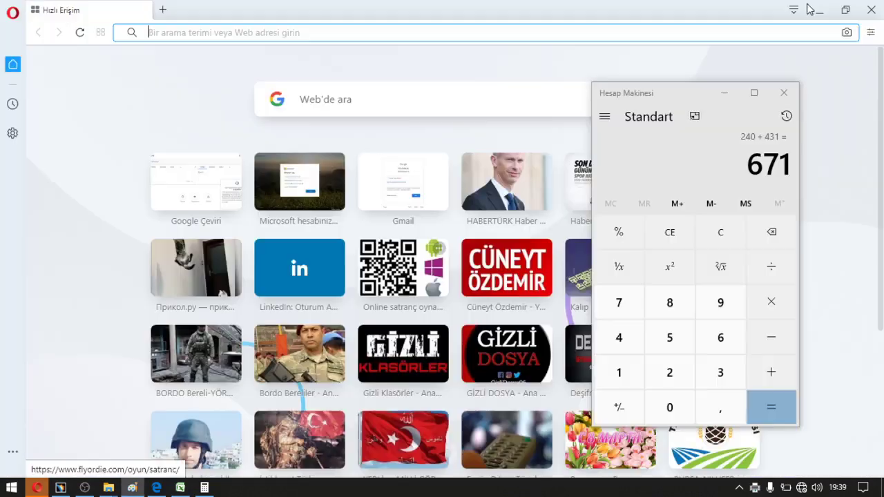
{"action": "left_click", "coordinate": [787, 90]}
{"action": "left_click", "coordinate": [871, 9]}
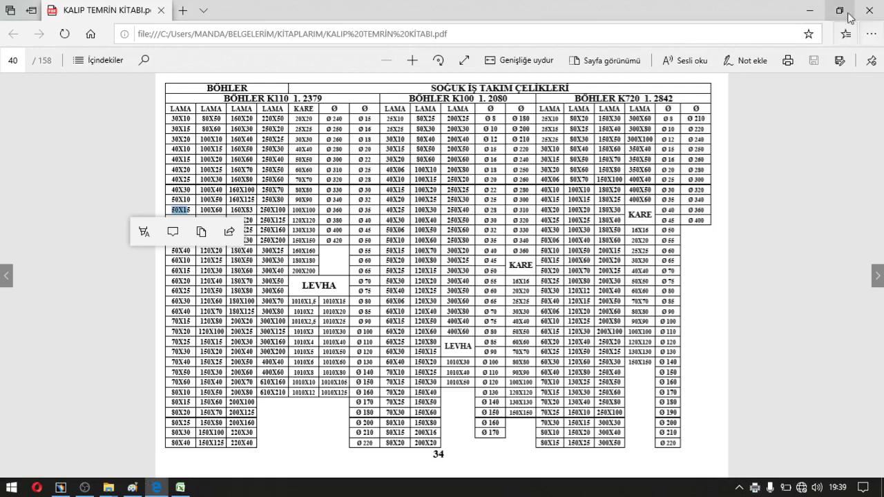
{"action": "left_click", "coordinate": [810, 10]}
{"action": "left_click", "coordinate": [808, 7]}
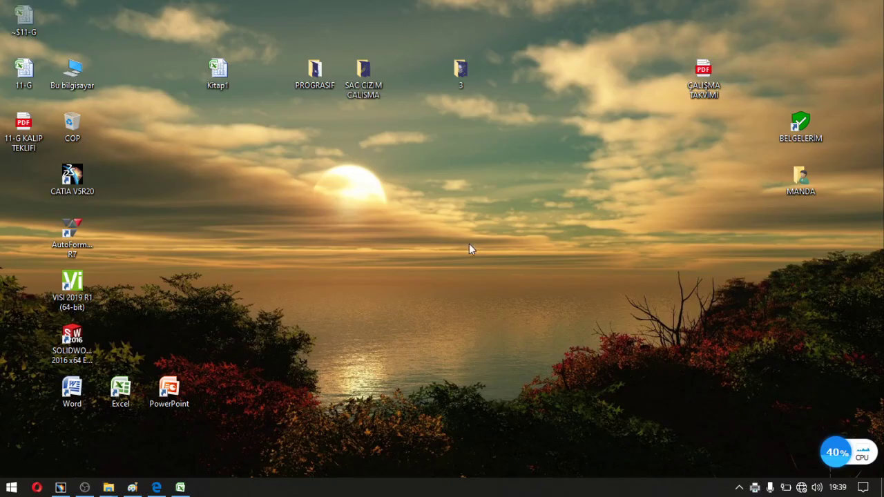
{"action": "double_click", "coordinate": [27, 133]}
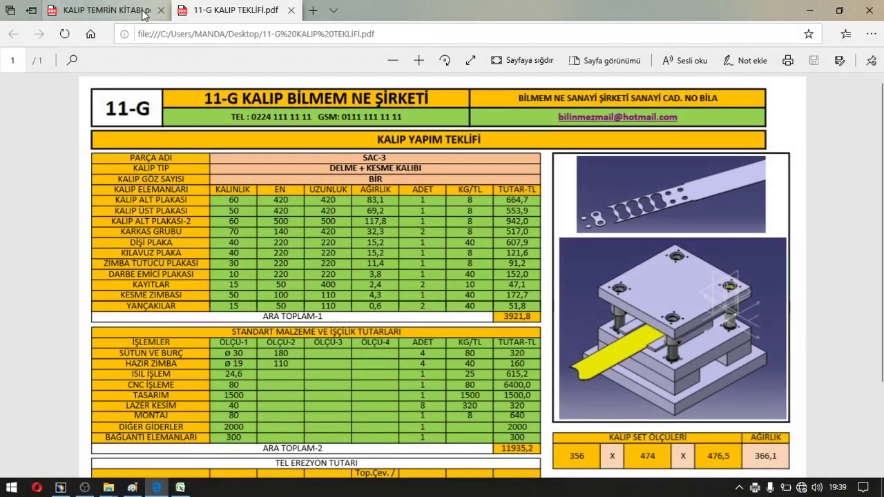
- Close the KALIP TEMRİN KİTABI tab, review the one-page quote, then open the screen recorder options
{"action": "left_click", "coordinate": [143, 10]}
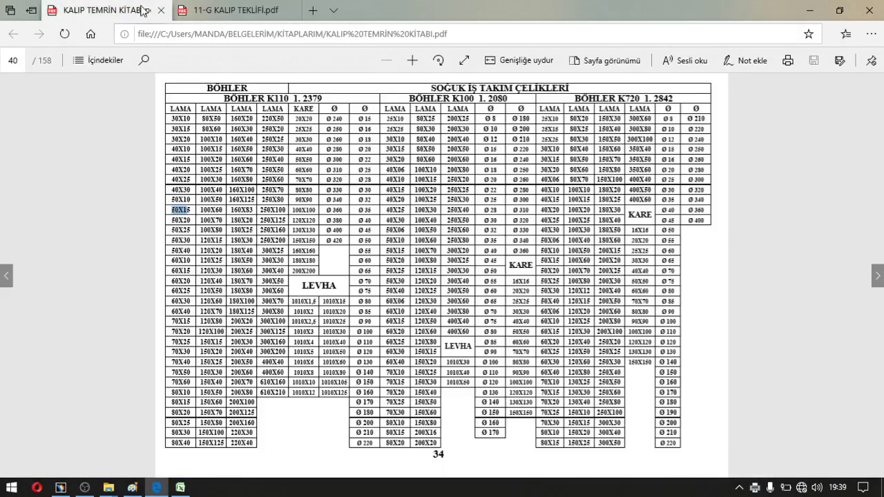
{"action": "left_click", "coordinate": [161, 11]}
{"action": "scroll", "coordinate": [423, 226], "scroll_direction": "down", "scroll_amount": 3}
{"action": "scroll", "coordinate": [423, 226], "scroll_direction": "down", "scroll_amount": 2}
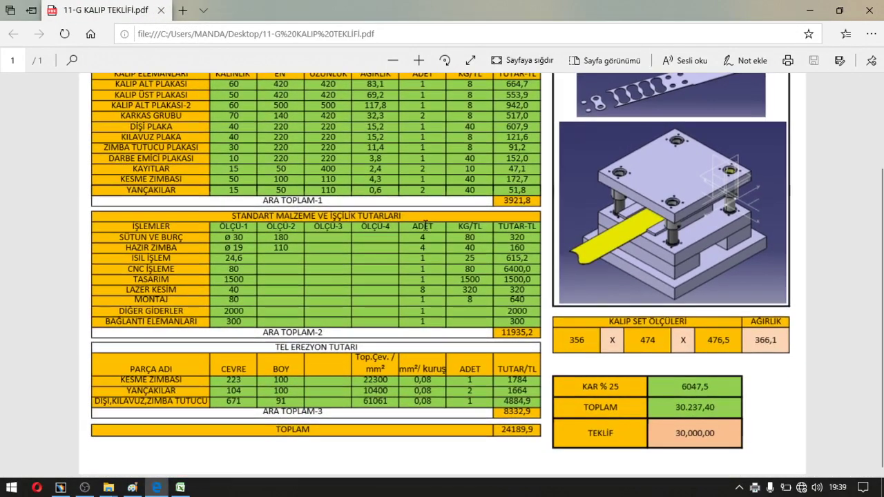
{"action": "scroll", "coordinate": [437, 263], "scroll_direction": "up", "scroll_amount": 3}
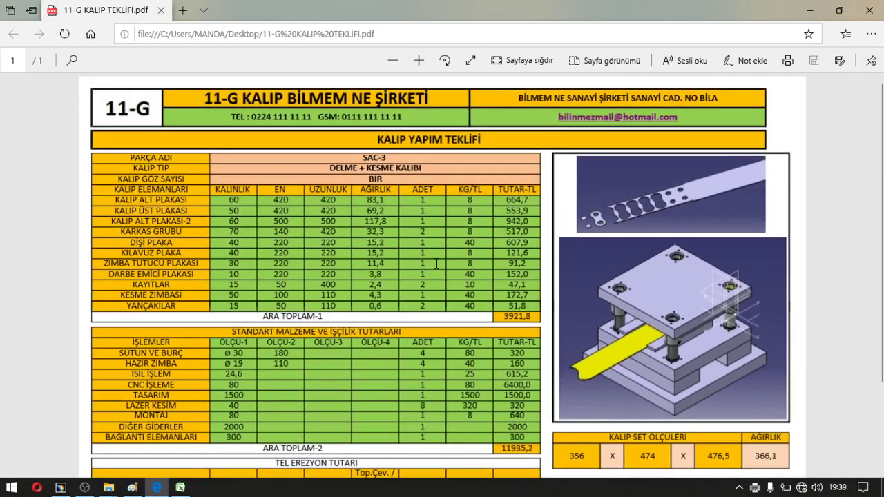
{"action": "scroll", "coordinate": [436, 263], "scroll_direction": "down", "scroll_amount": 2}
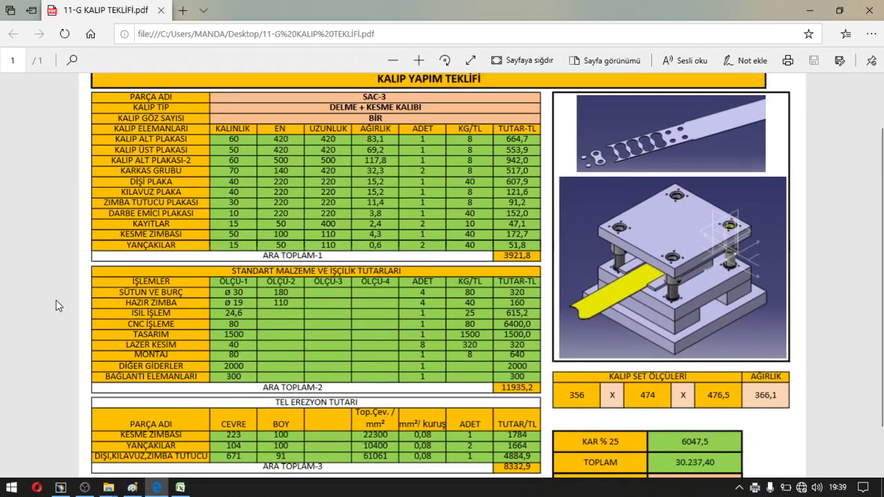
{"action": "scroll", "coordinate": [881, 192], "scroll_direction": "up", "scroll_amount": 2}
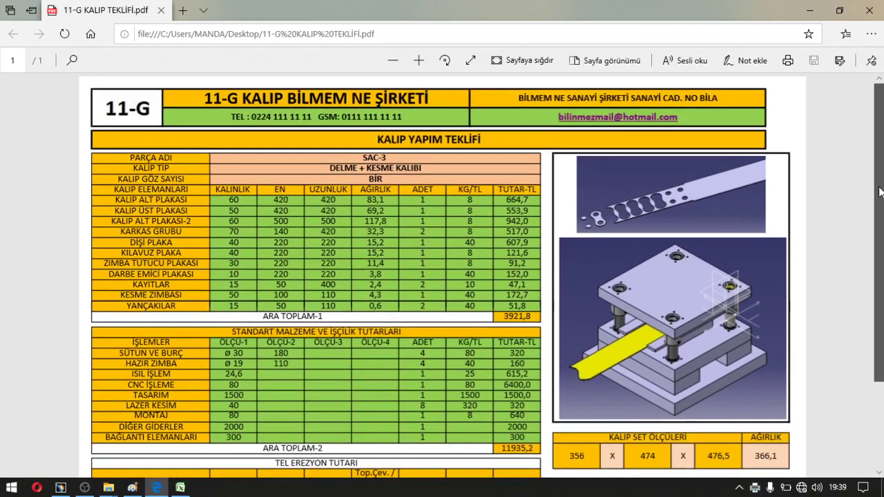
{"action": "scroll", "coordinate": [880, 192], "scroll_direction": "down", "scroll_amount": 3}
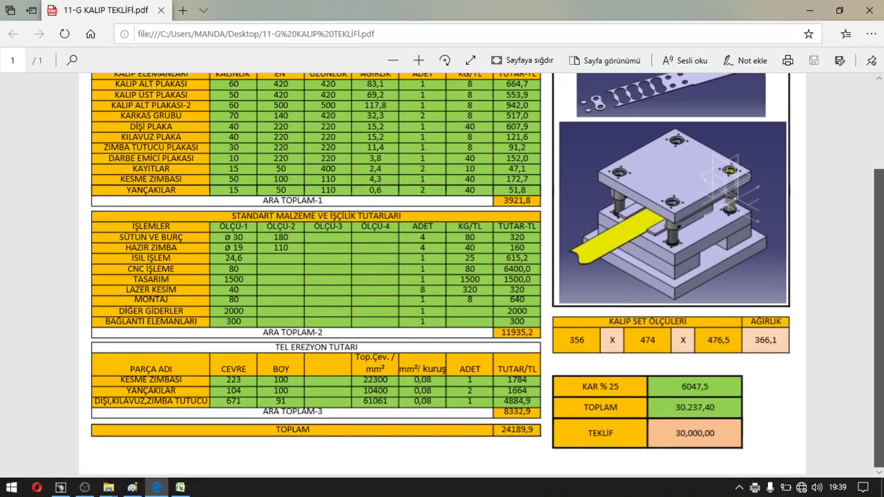
{"action": "scroll", "coordinate": [883, 176], "scroll_direction": "up", "scroll_amount": 3}
{"action": "scroll", "coordinate": [882, 176], "scroll_direction": "down", "scroll_amount": 1}
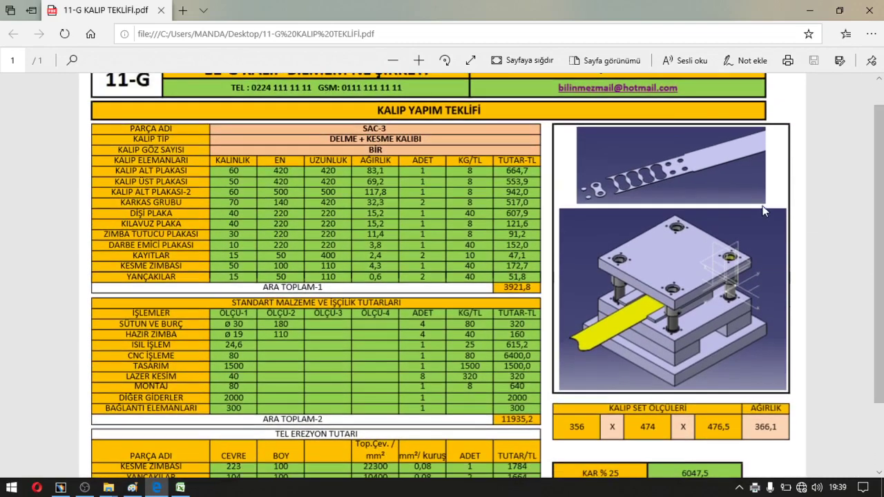
{"action": "left_click", "coordinate": [740, 489]}
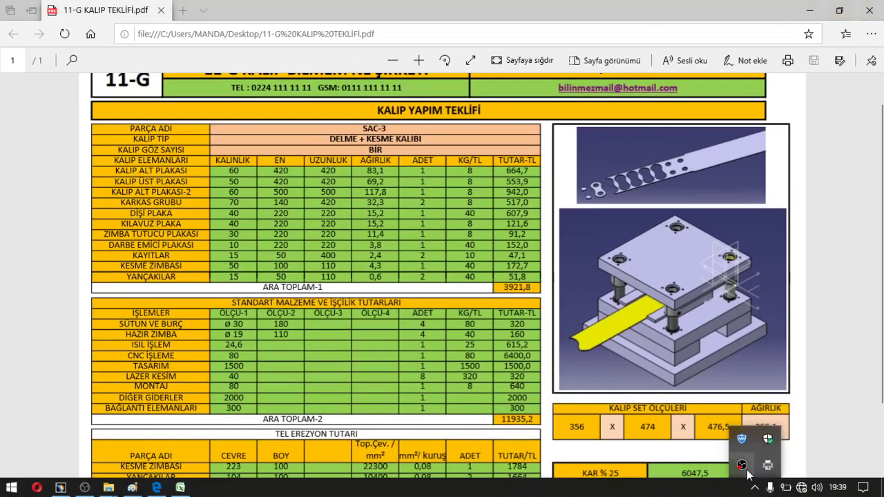
{"action": "right_click", "coordinate": [742, 468]}
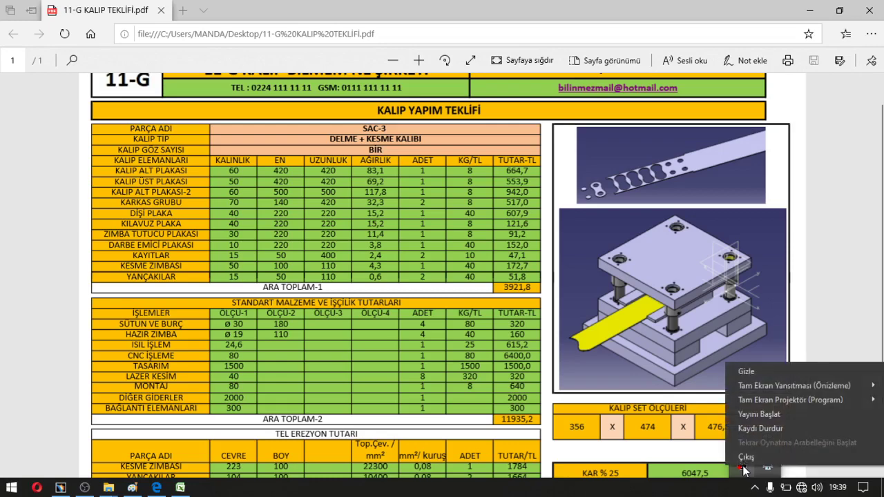